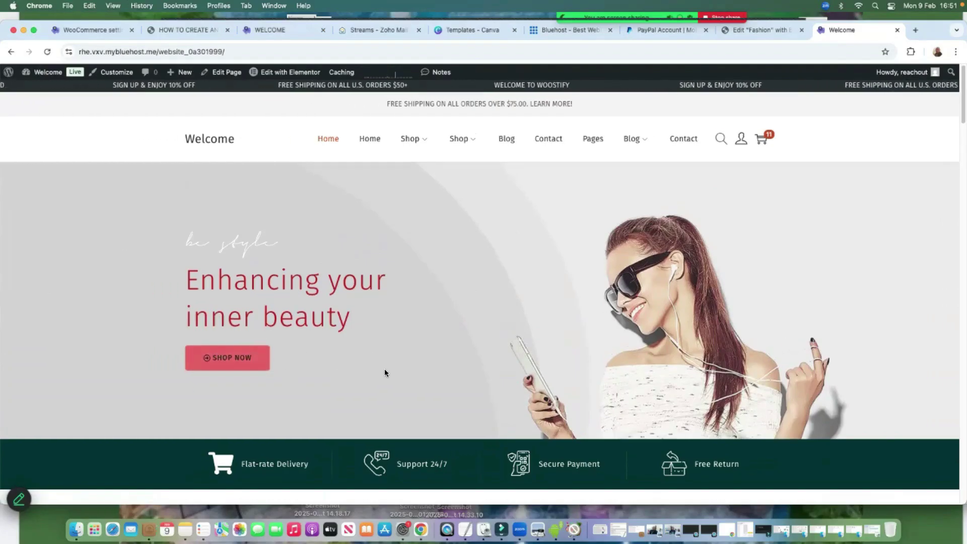
Review the store homepage from the hero banner through the categories, clothes, new arrivals, featured items and product categories to the footer
scroll(252, 403, down, 2)
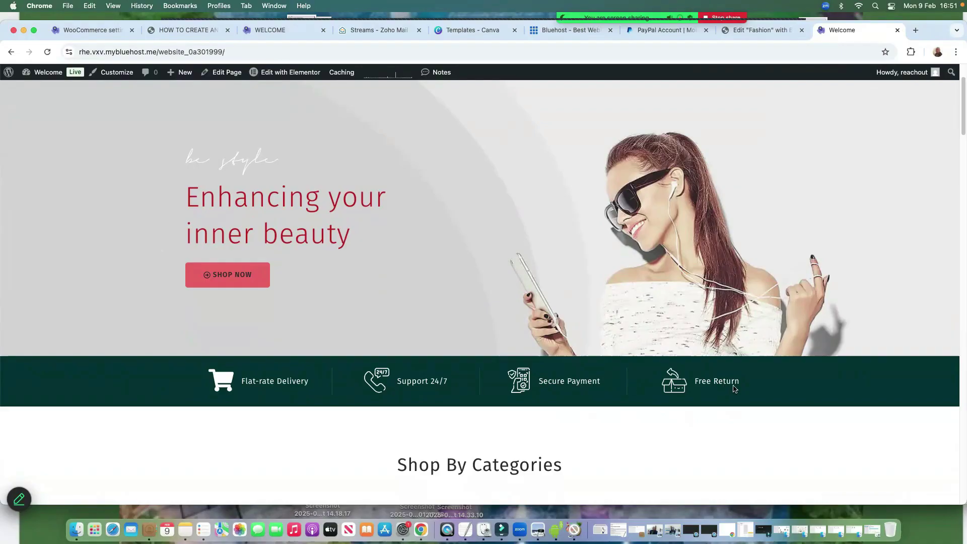
scroll(412, 352, down, 5)
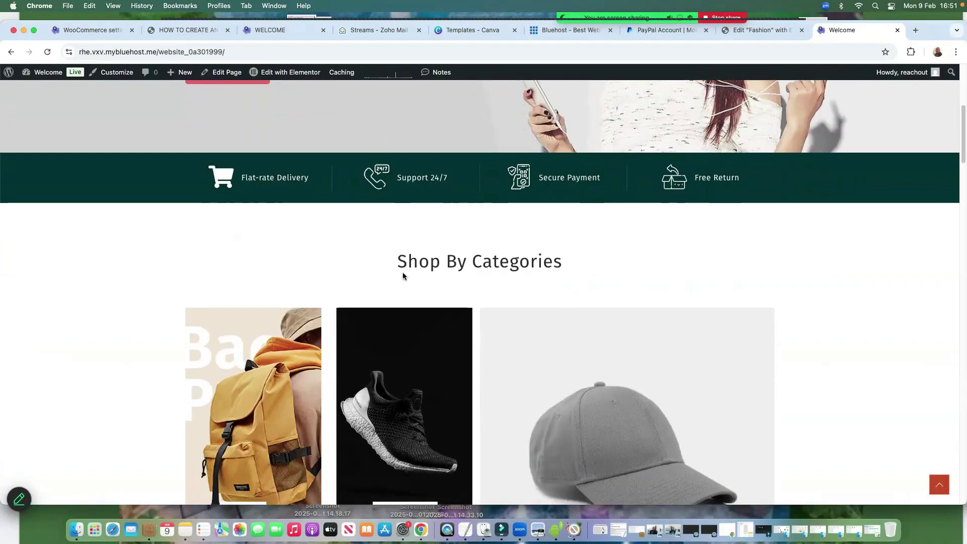
scroll(435, 276, down, 4)
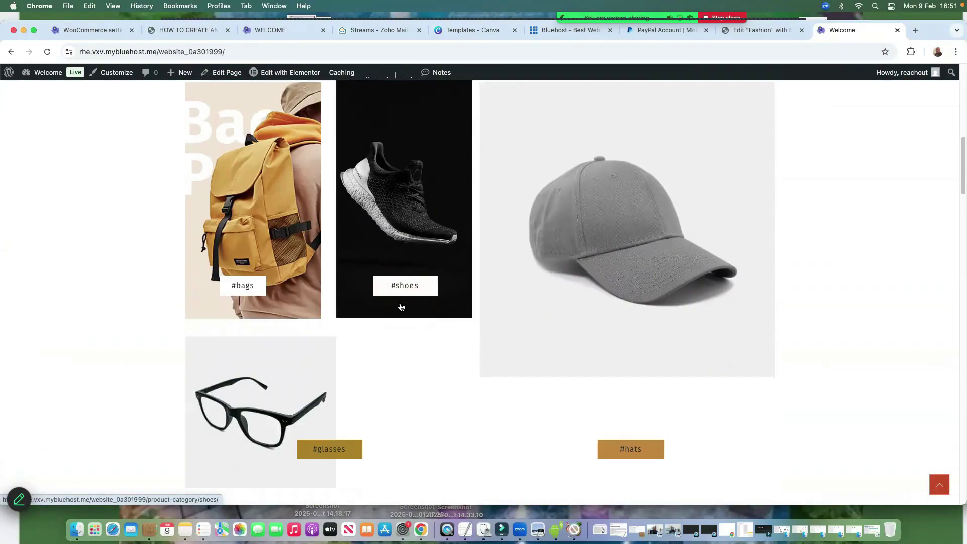
scroll(503, 308, down, 5)
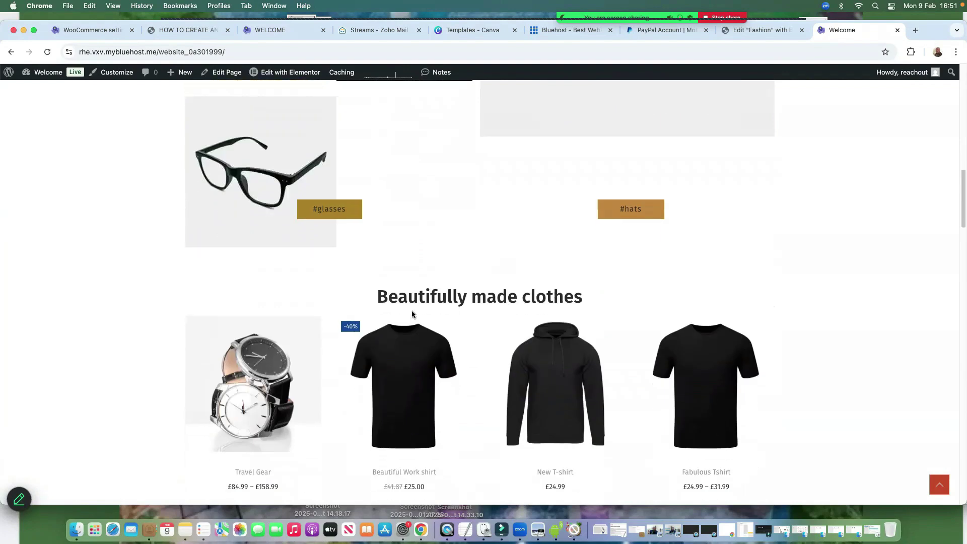
scroll(381, 283, down, 1)
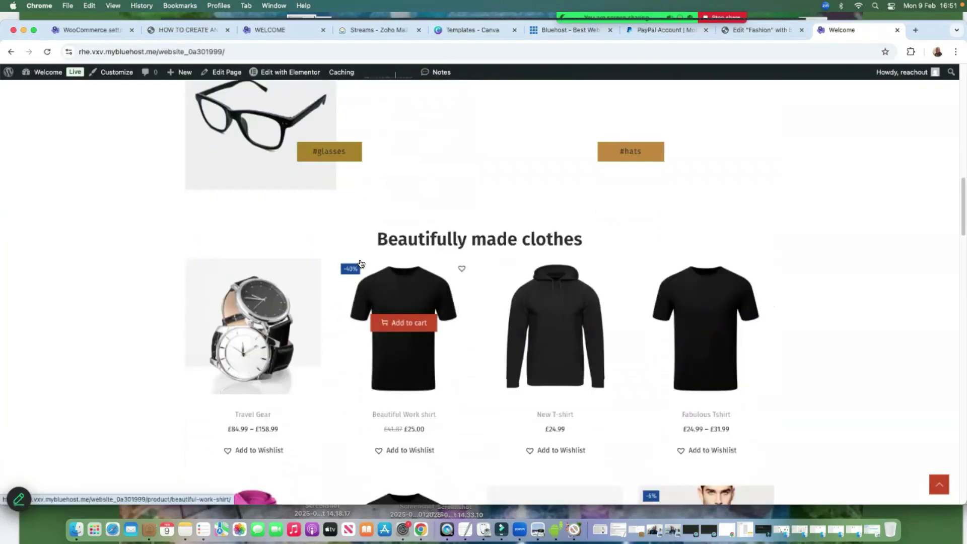
scroll(361, 261, down, 3)
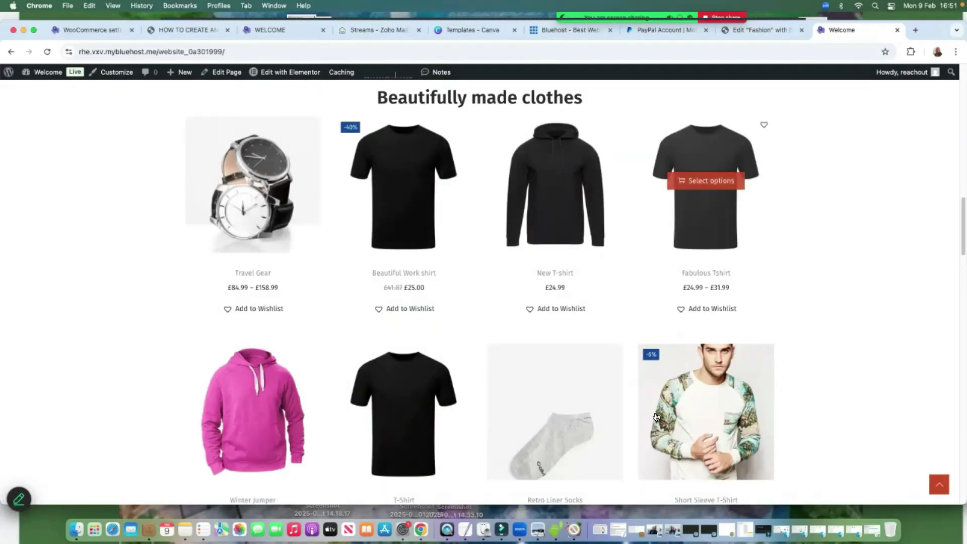
scroll(478, 411, down, 3)
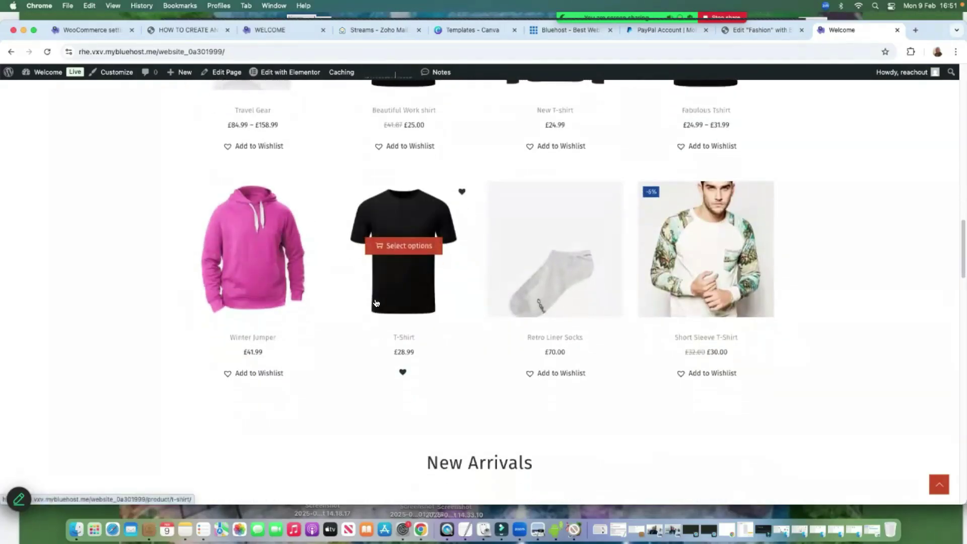
scroll(503, 312, down, 4)
scroll(545, 274, down, 4)
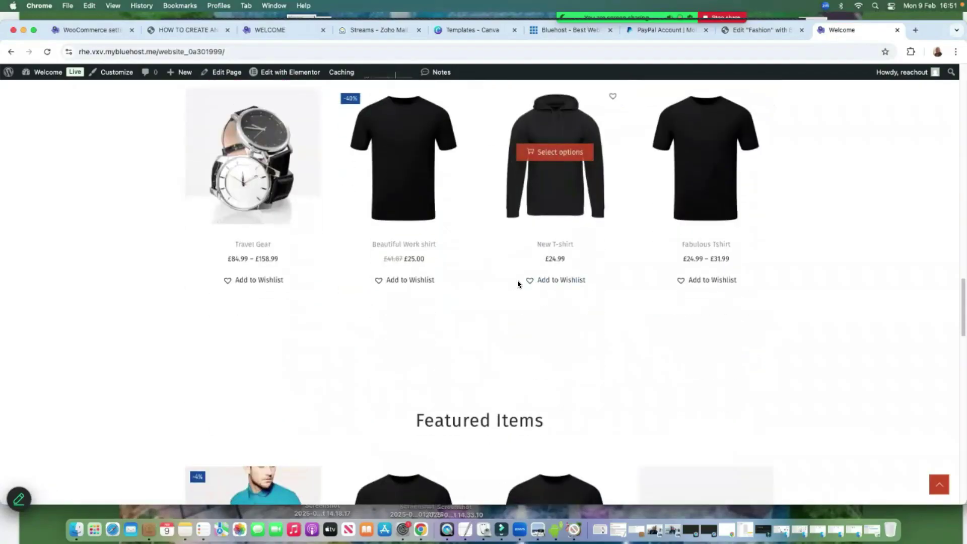
scroll(515, 282, down, 4)
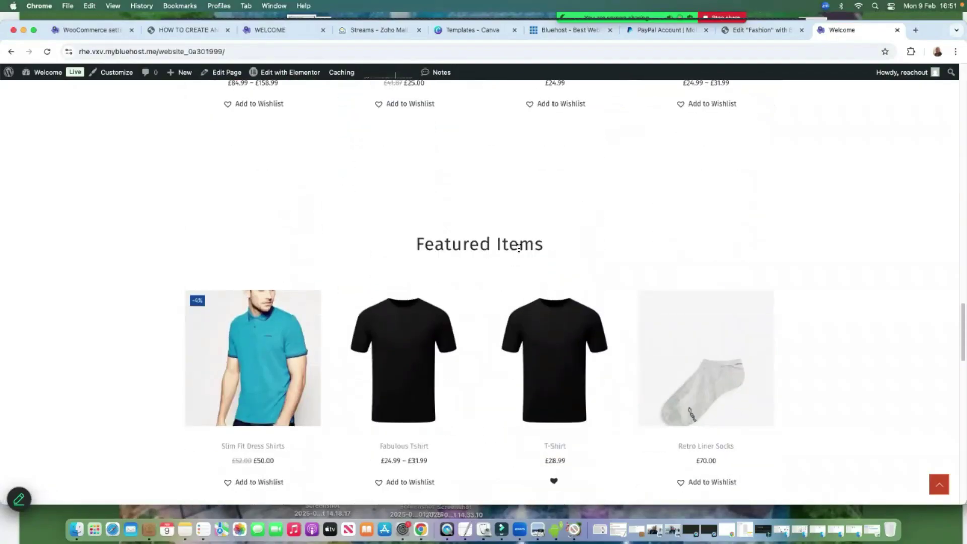
scroll(514, 252, down, 6)
scroll(517, 281, down, 8)
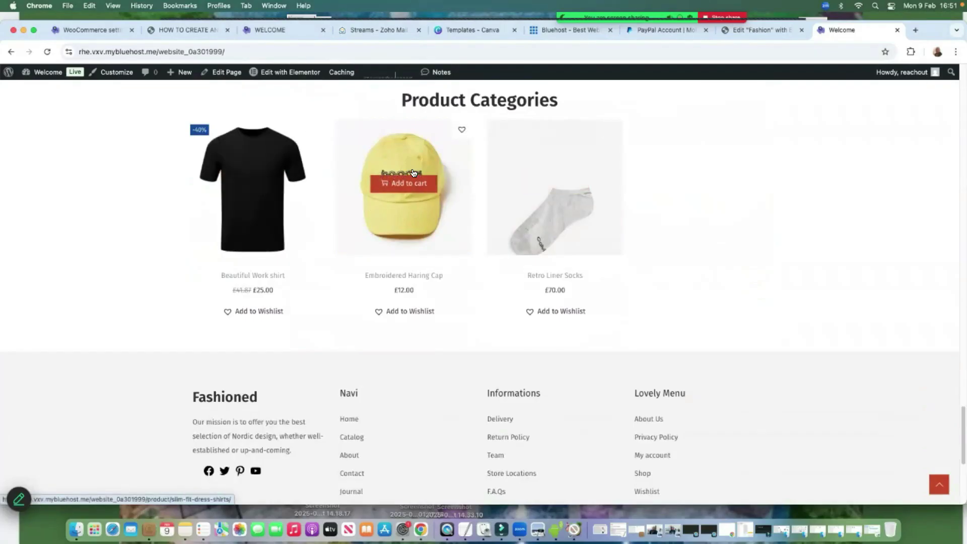
scroll(764, 175, down, 5)
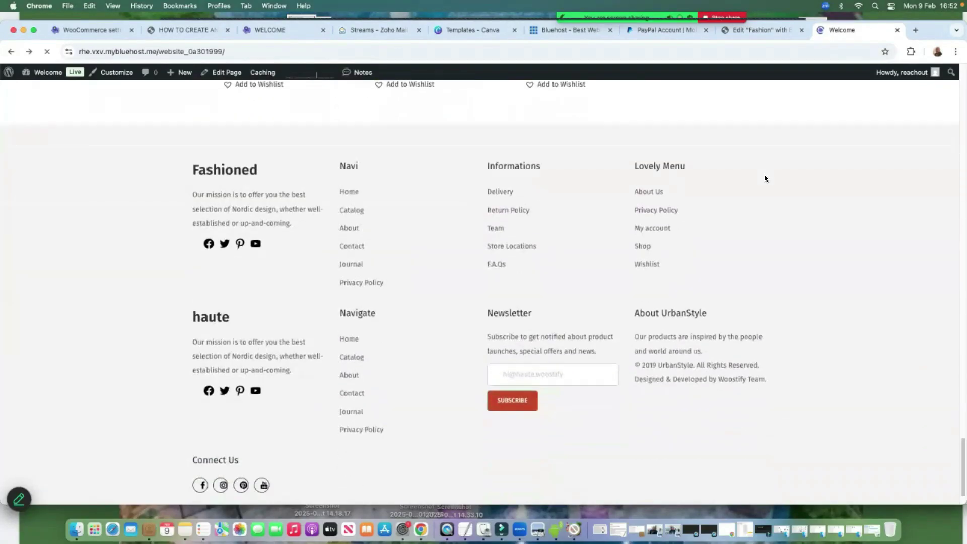
Examine the checkout page's contact information, shipping address fields, order summary and payment options
scroll(770, 139, up, 6)
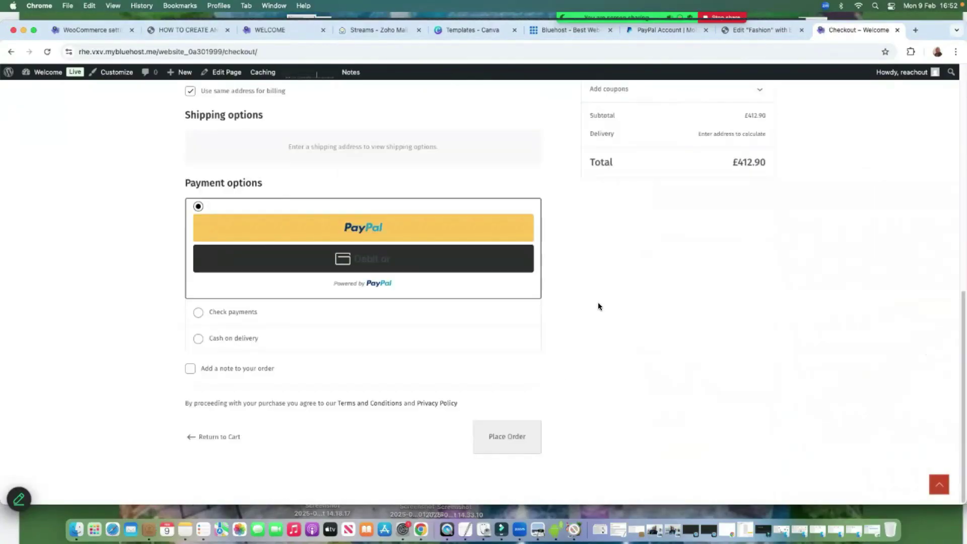
scroll(598, 302, up, 7)
scroll(304, 278, down, 5)
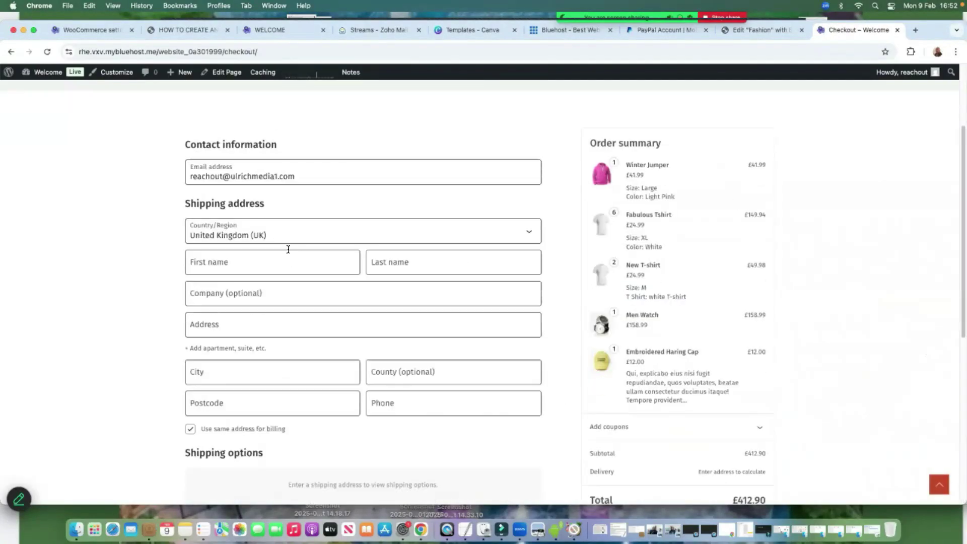
scroll(649, 310, up, 7)
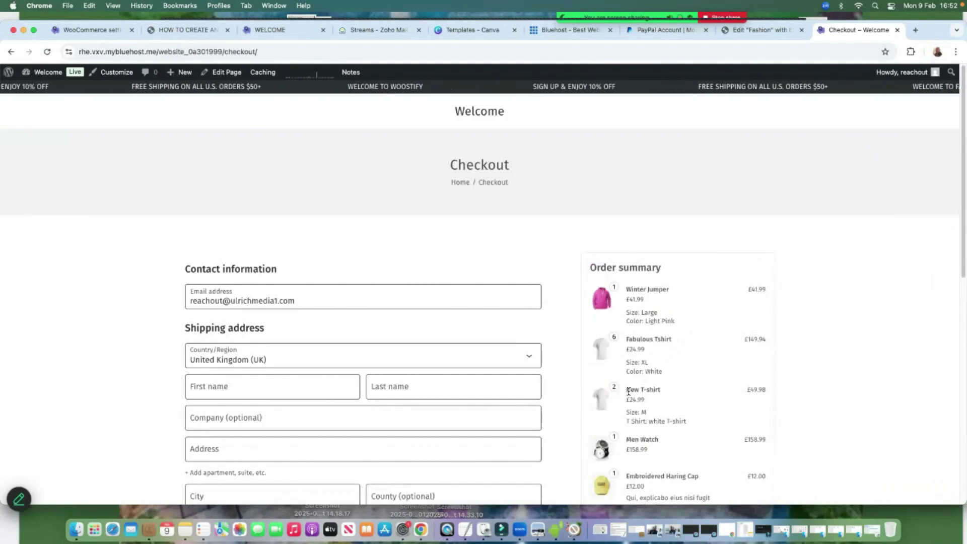
scroll(630, 403, down, 3)
scroll(583, 394, down, 4)
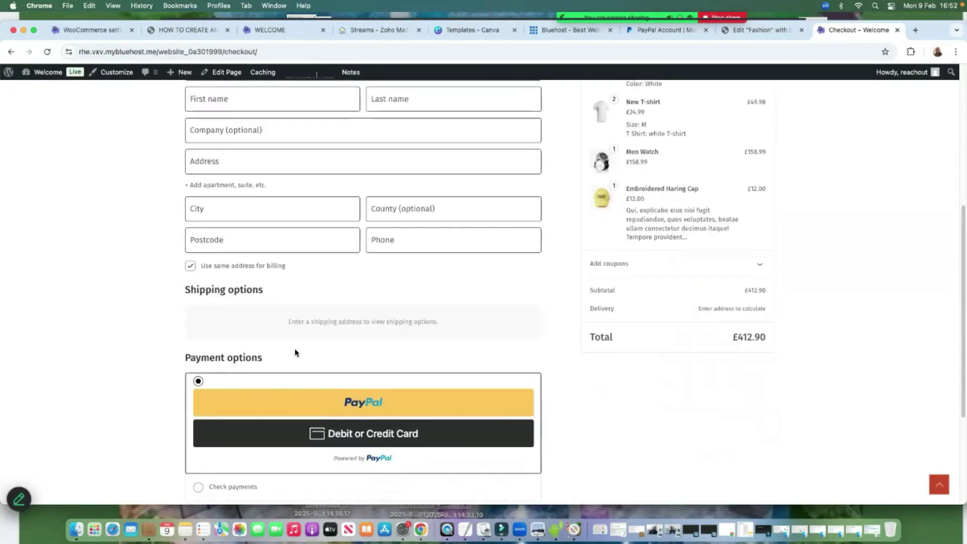
scroll(225, 317, up, 5)
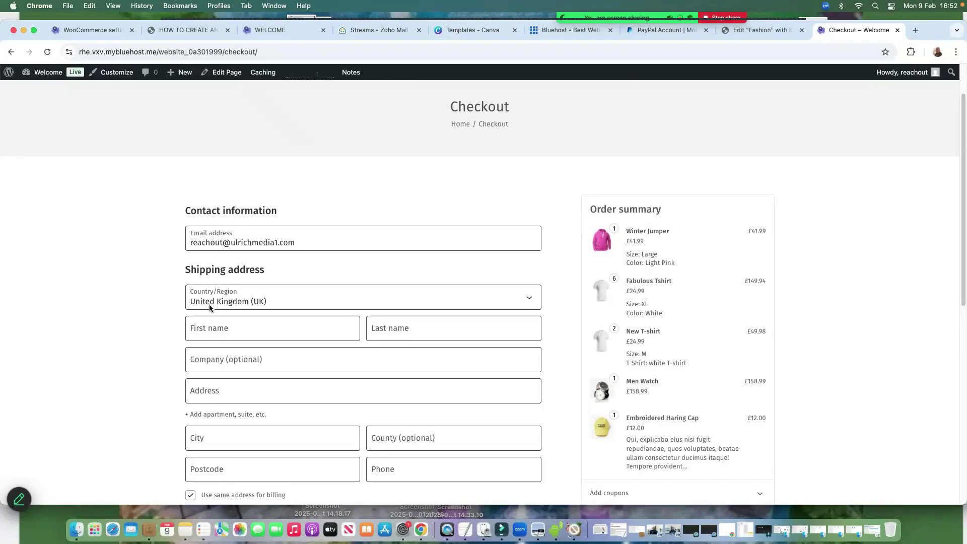
scroll(298, 308, down, 1)
scroll(317, 333, down, 5)
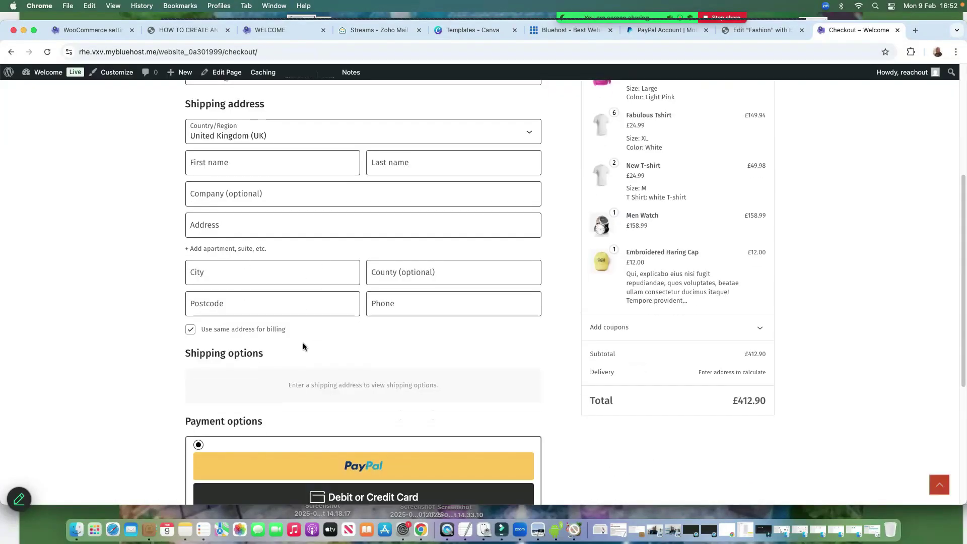
scroll(267, 386, down, 1)
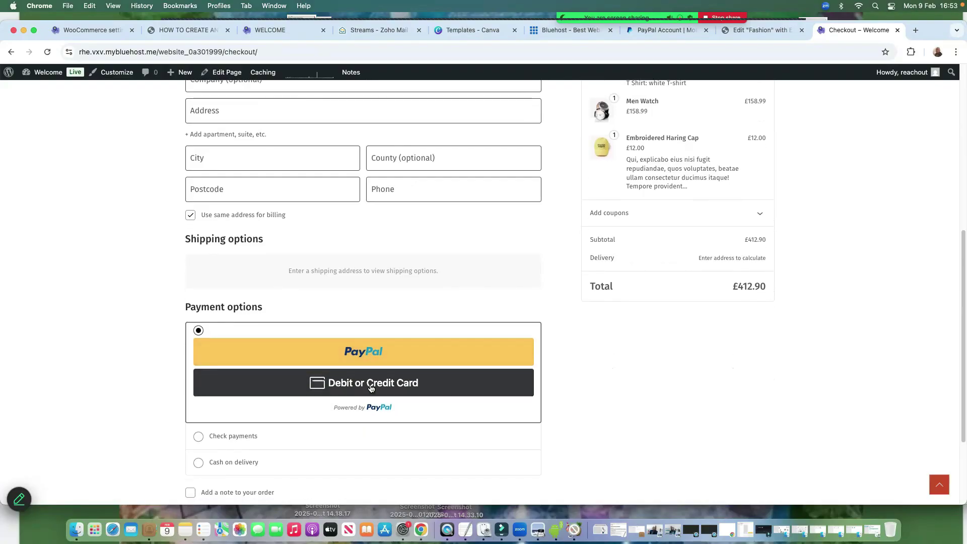
scroll(355, 409, down, 1)
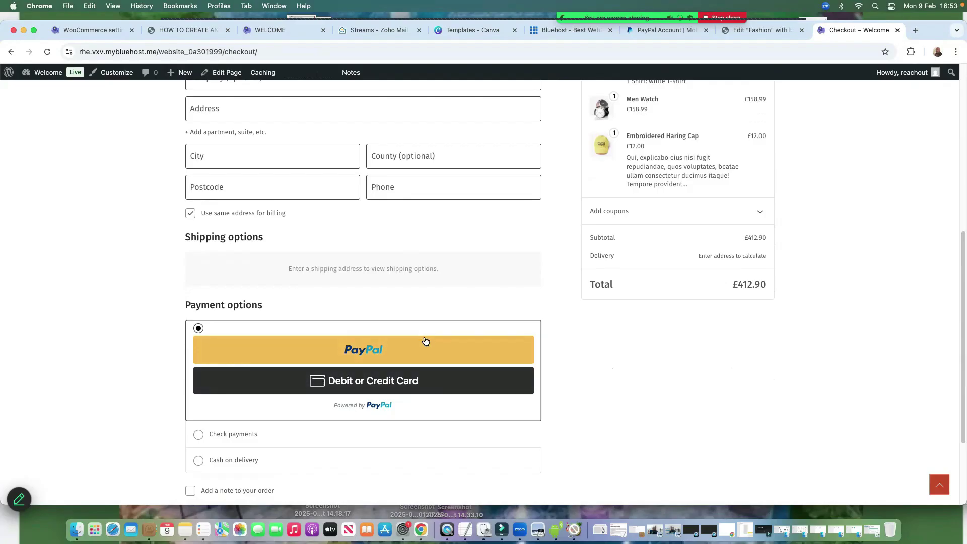
Select check payments and then cash on delivery as the payment option, and enable adding a note to the order
click(198, 436)
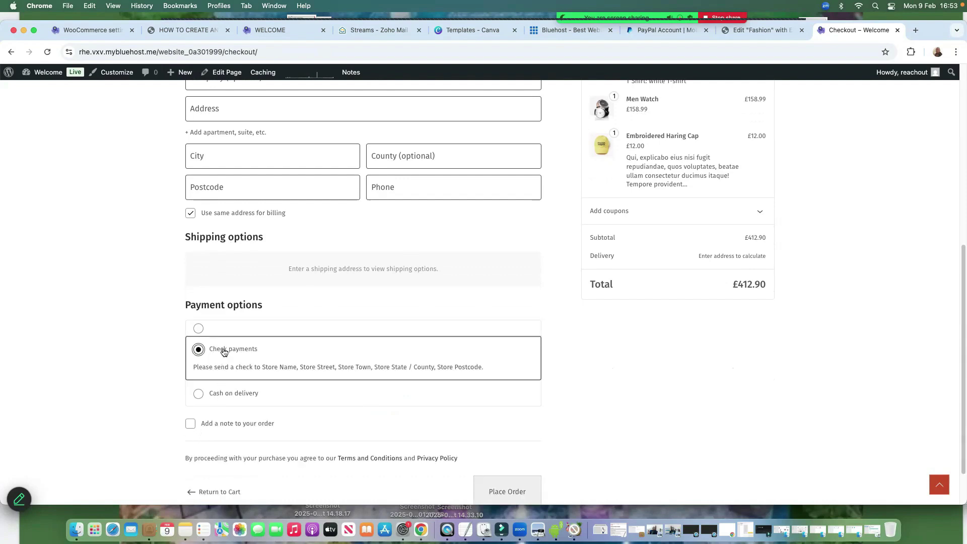
click(199, 394)
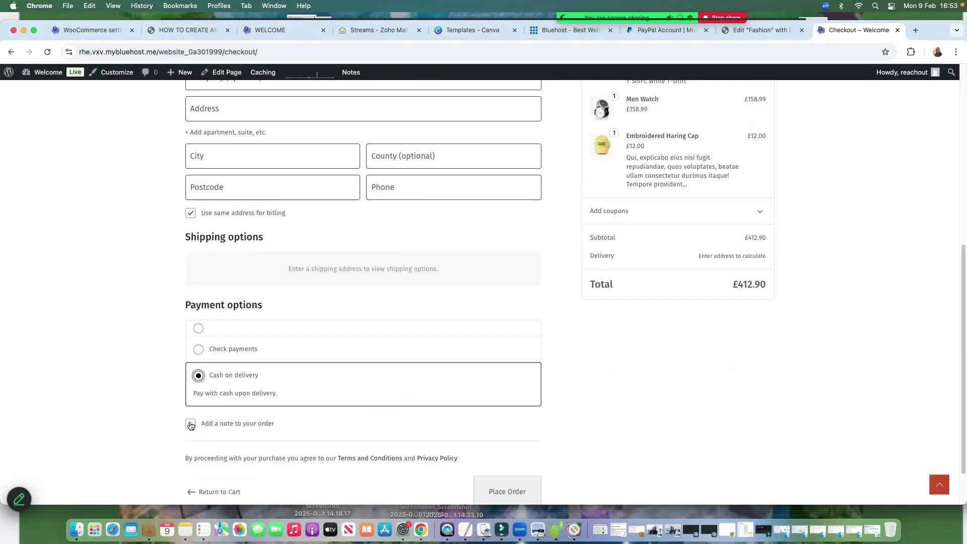
click(191, 426)
scroll(255, 428, down, 2)
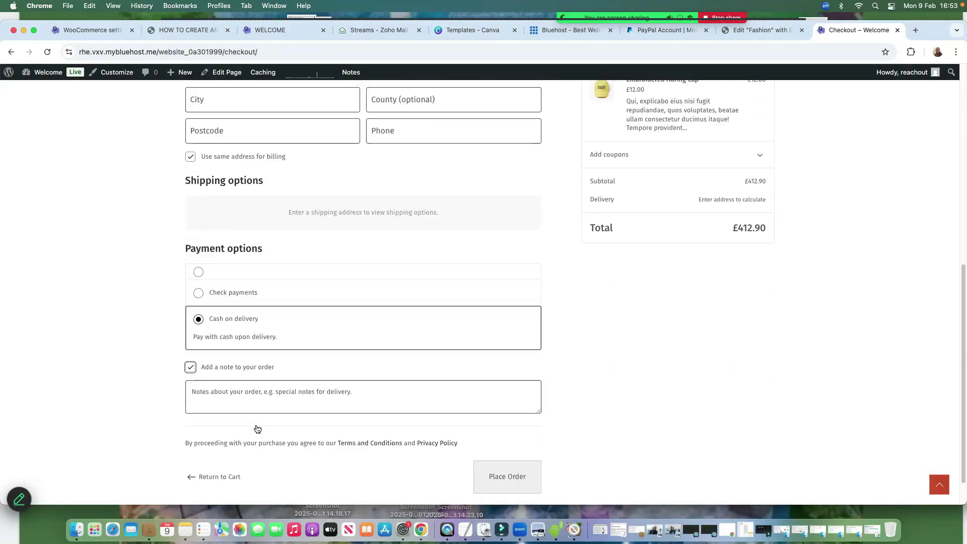
Switch to the buildanexcitingwebsite.com store and review its homepage banner, Shop By Categories and New Arrivals sections
key(super+3)
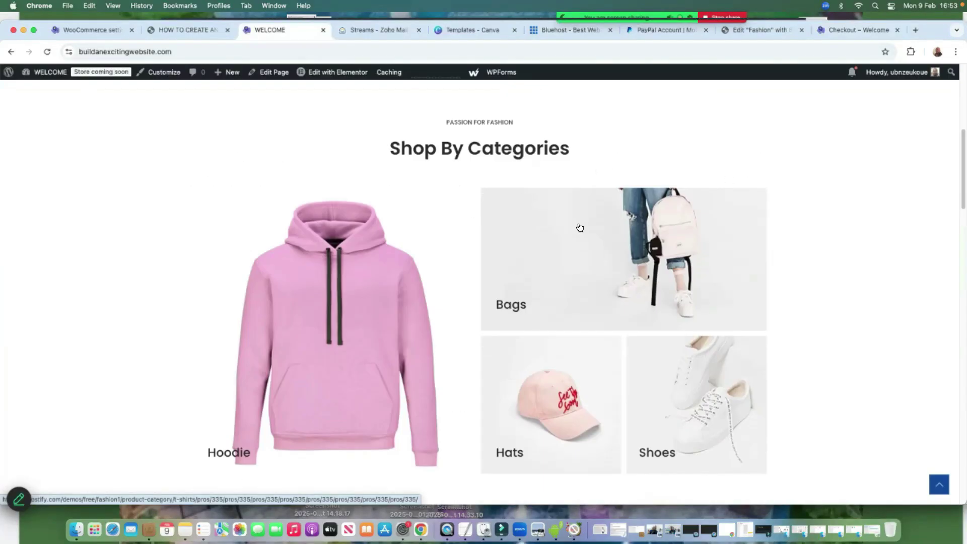
scroll(283, 264, up, 5)
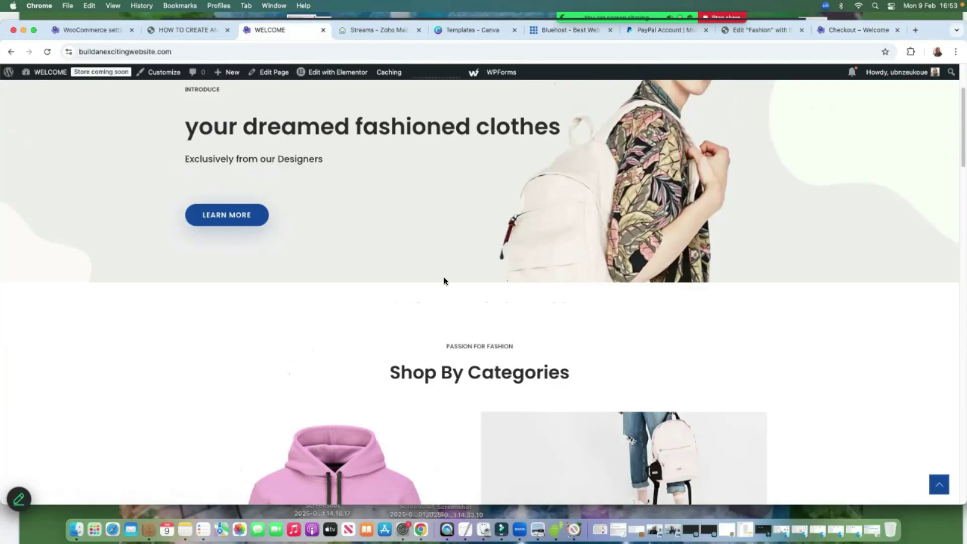
scroll(445, 282, up, 3)
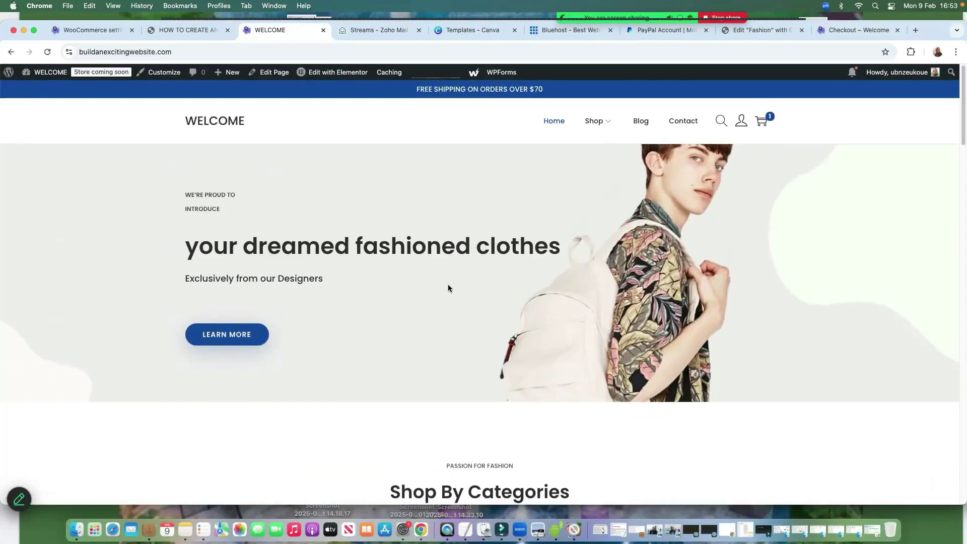
scroll(471, 268, down, 10)
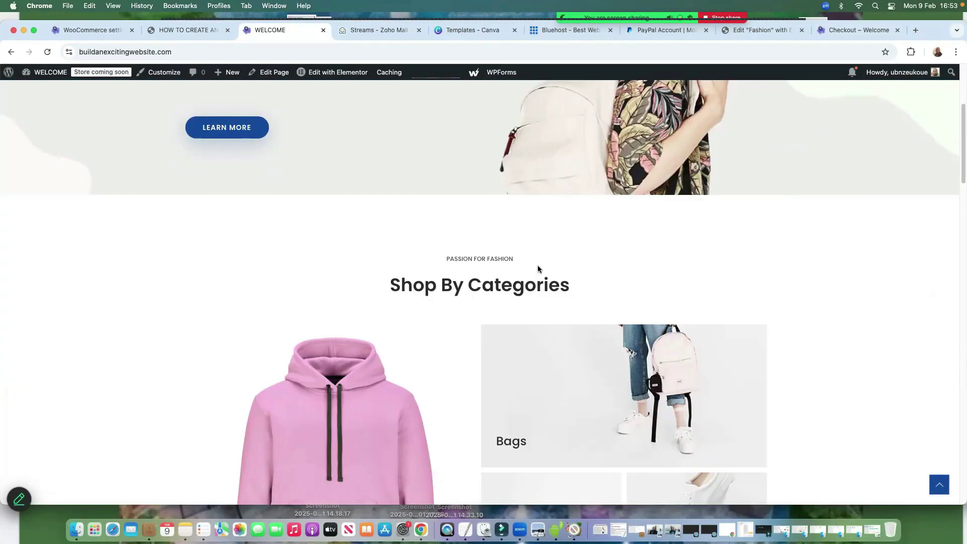
scroll(524, 269, up, 7)
scroll(510, 268, down, 2)
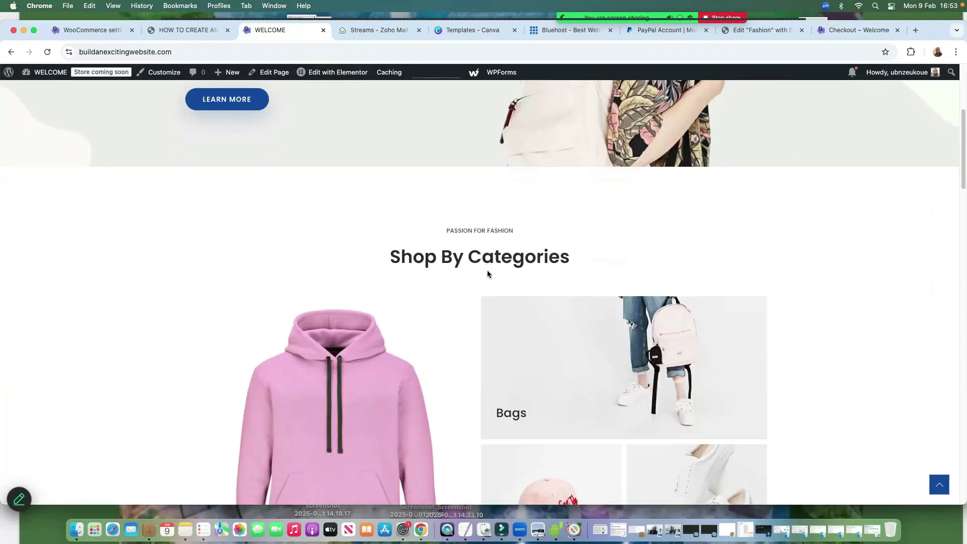
scroll(488, 270, down, 3)
scroll(490, 275, down, 10)
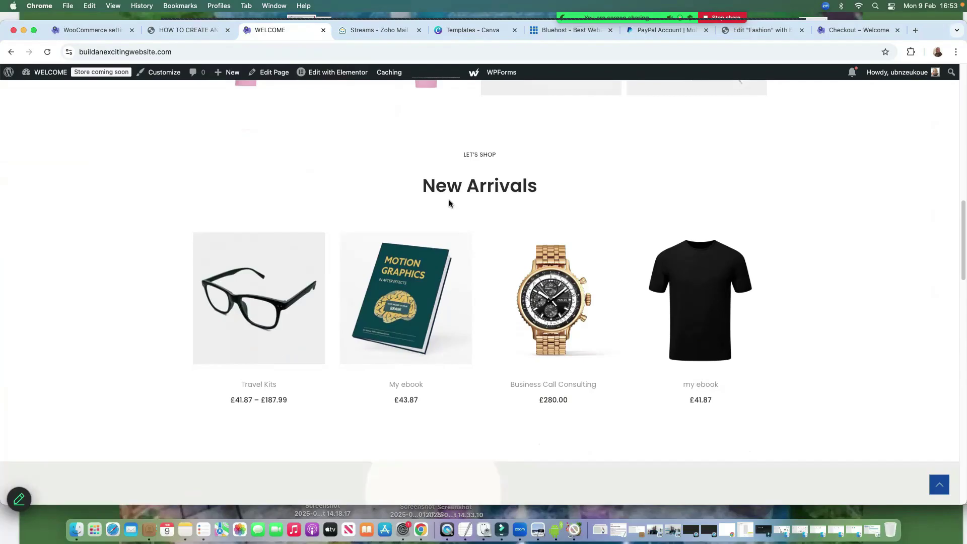
scroll(457, 196, down, 5)
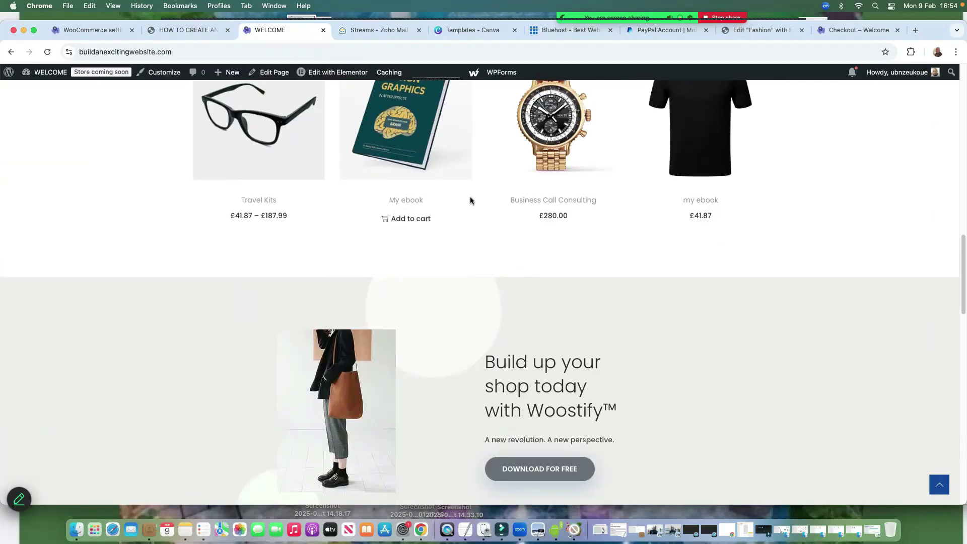
Add the black T-shirt "my ebook" and the Motion Graphics book "My ebook" from New Arrivals to the cart, closing the cart each time
scroll(479, 204, up, 3)
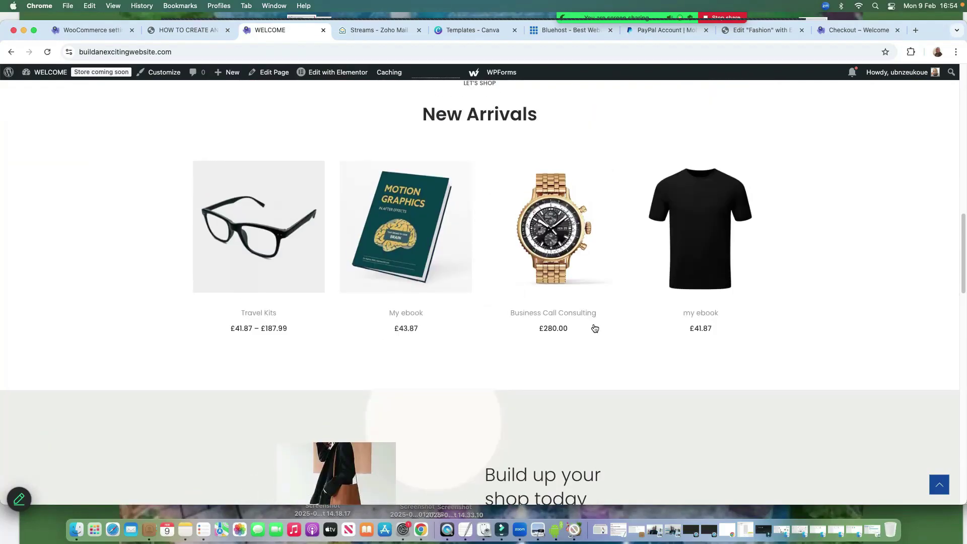
mouse_move(692, 333)
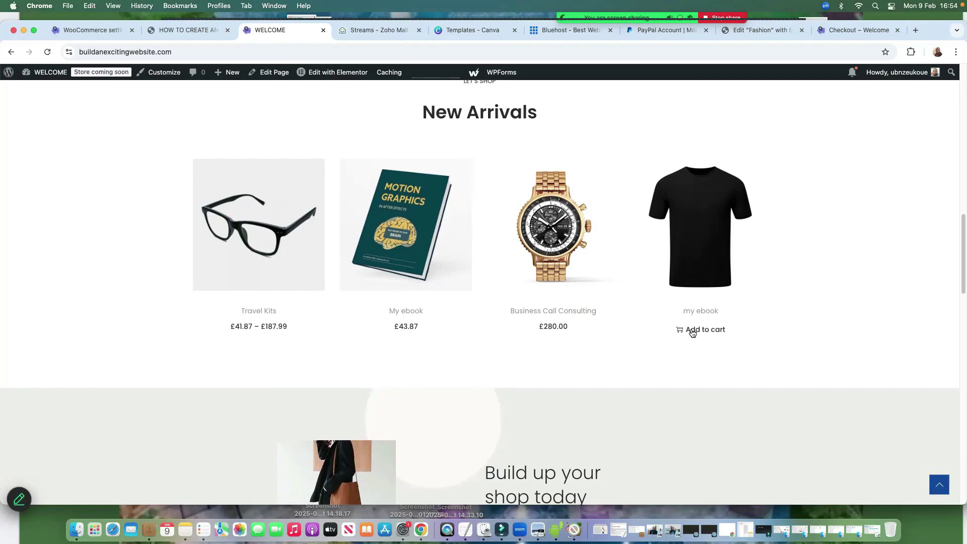
click(692, 331)
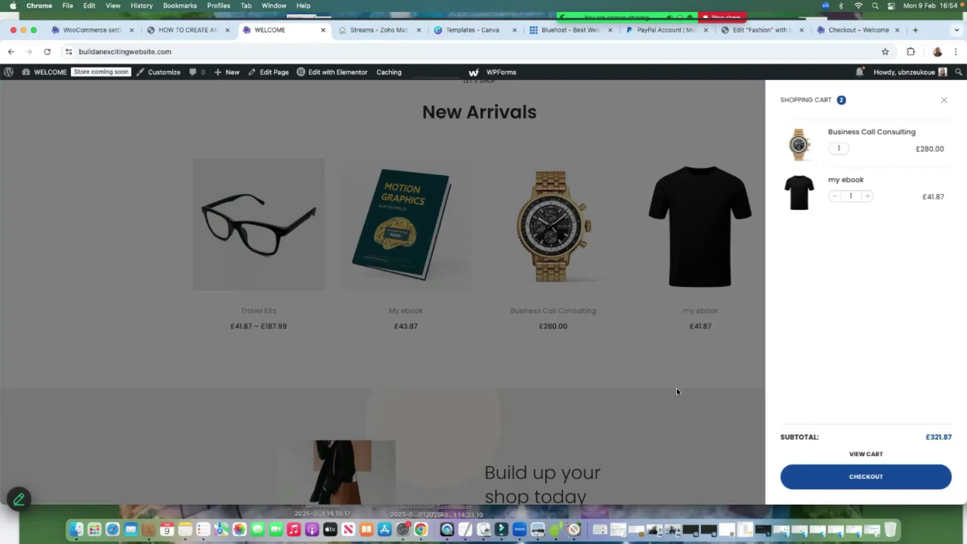
click(944, 100)
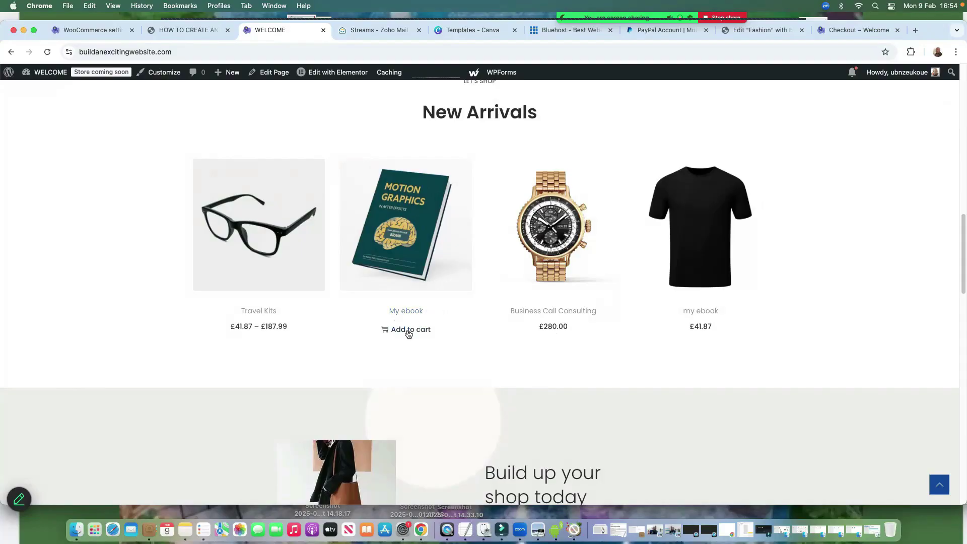
click(408, 330)
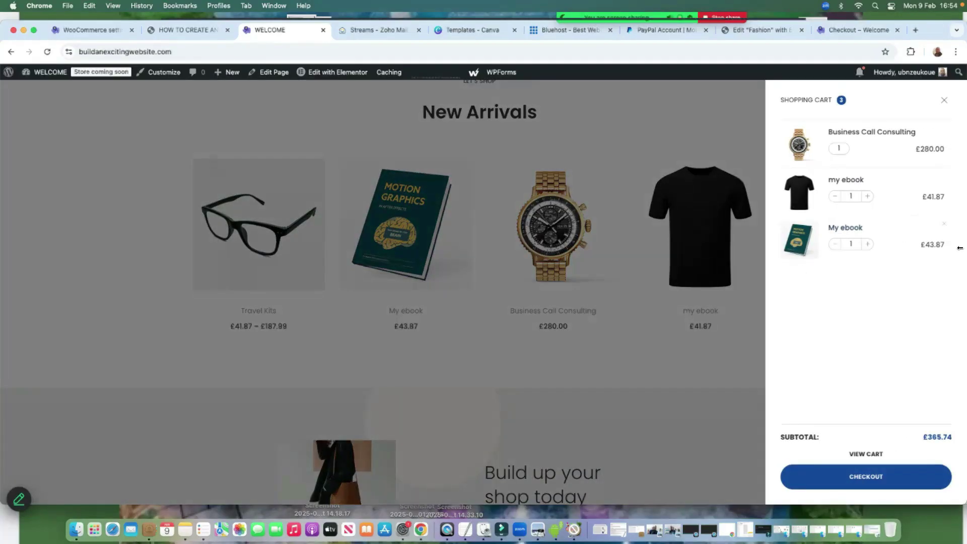
click(699, 117)
scroll(392, 281, down, 4)
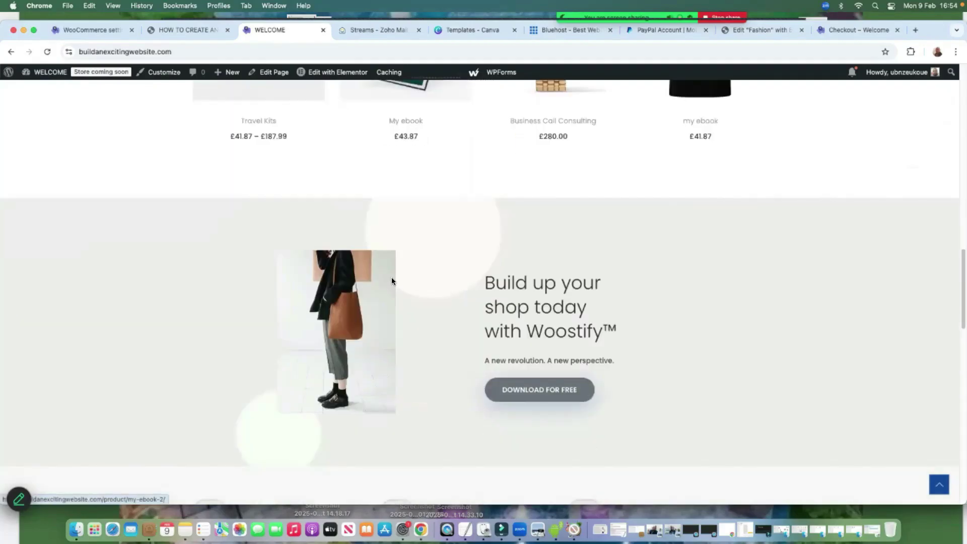
Open the Travel Kits product and add one bLACK jUMPER, one Nice watch and two TRAINNERS to the cart
scroll(253, 179, up, 4)
click(272, 212)
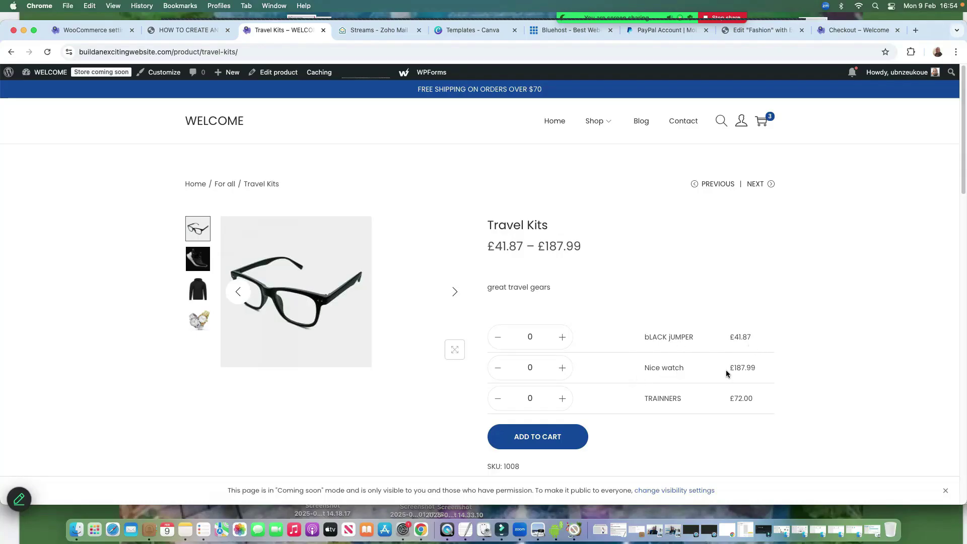
click(565, 341)
click(563, 370)
click(562, 401)
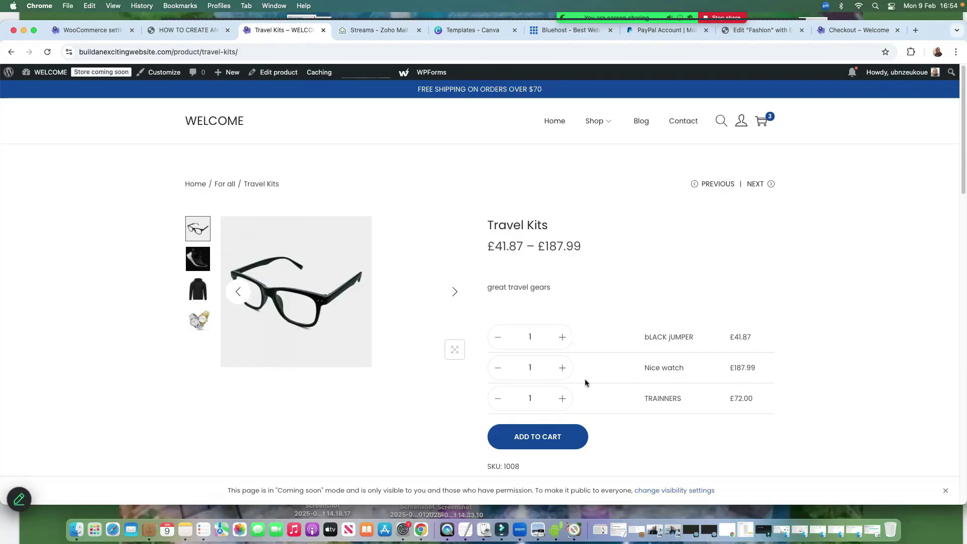
click(563, 399)
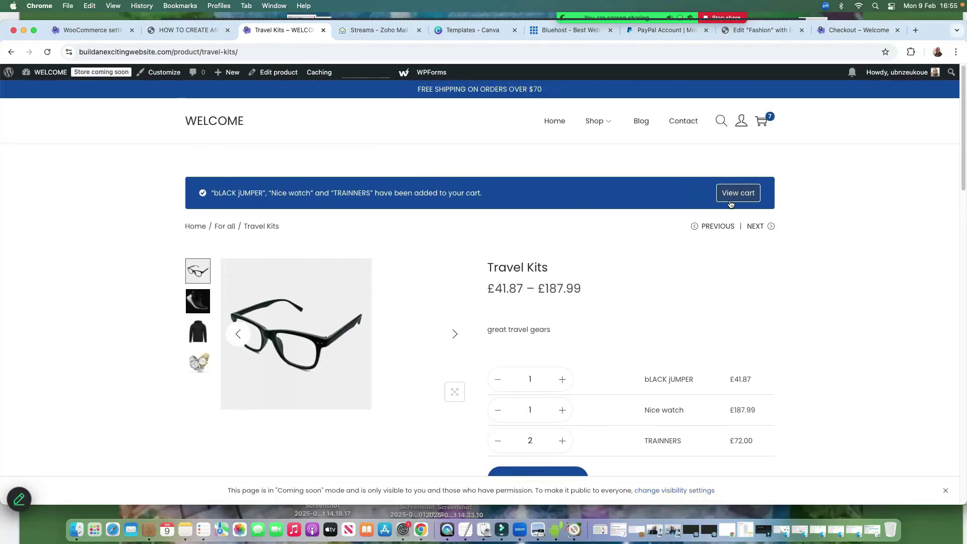
Check out the cart with cash on delivery and review the received order's details and billing address
click(731, 201)
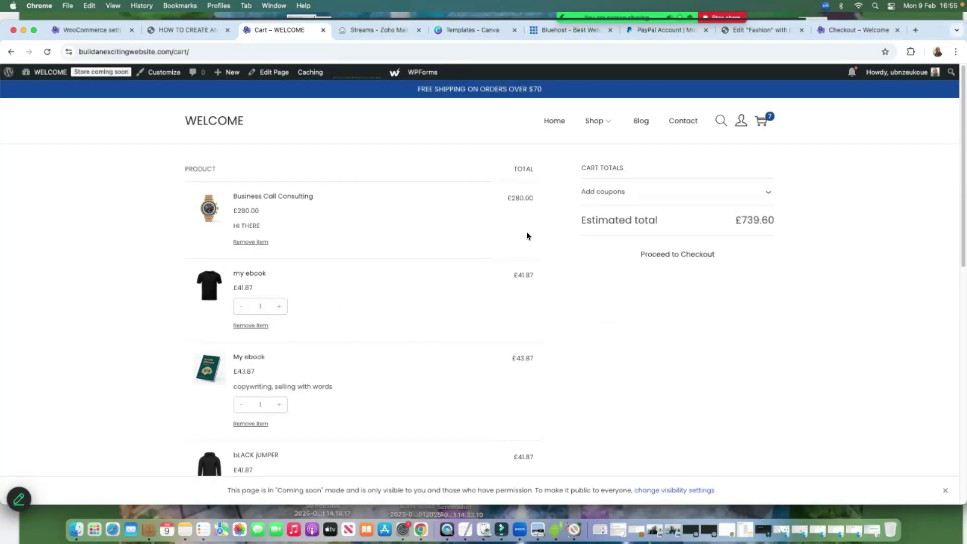
click(678, 261)
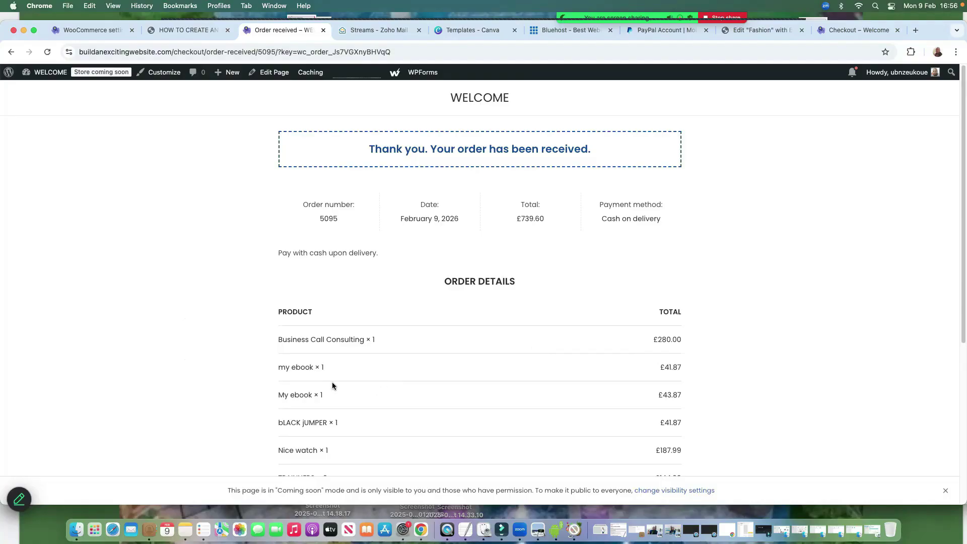
scroll(467, 361, down, 5)
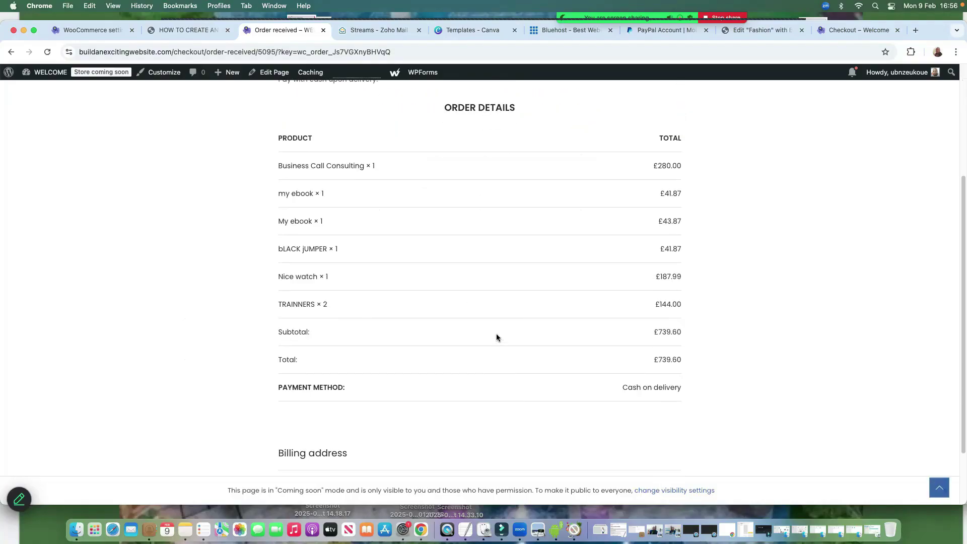
scroll(472, 347, down, 2)
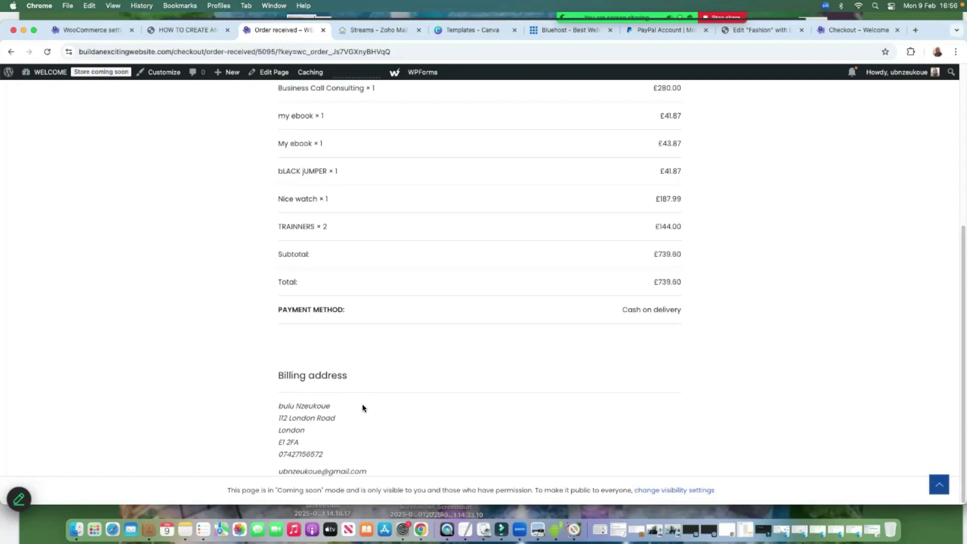
Open the WooCommerce Orders list in the site's admin dashboard and check the status of the newest order
mouse_move(48, 73)
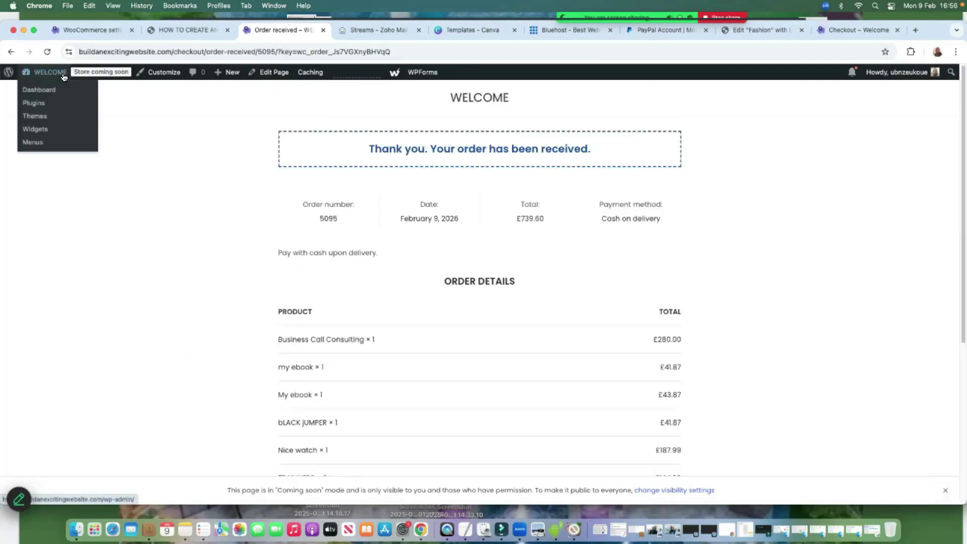
click(47, 91)
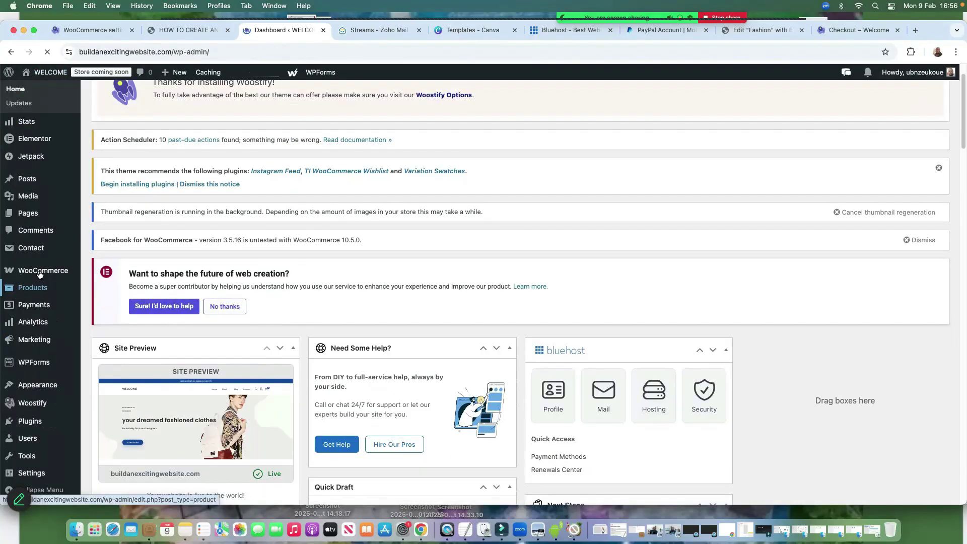
mouse_move(40, 273)
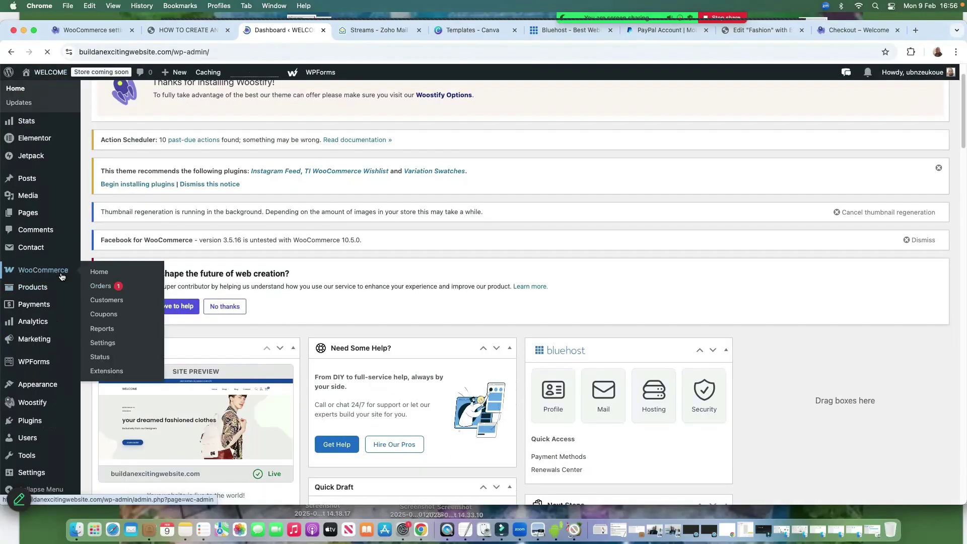
click(108, 287)
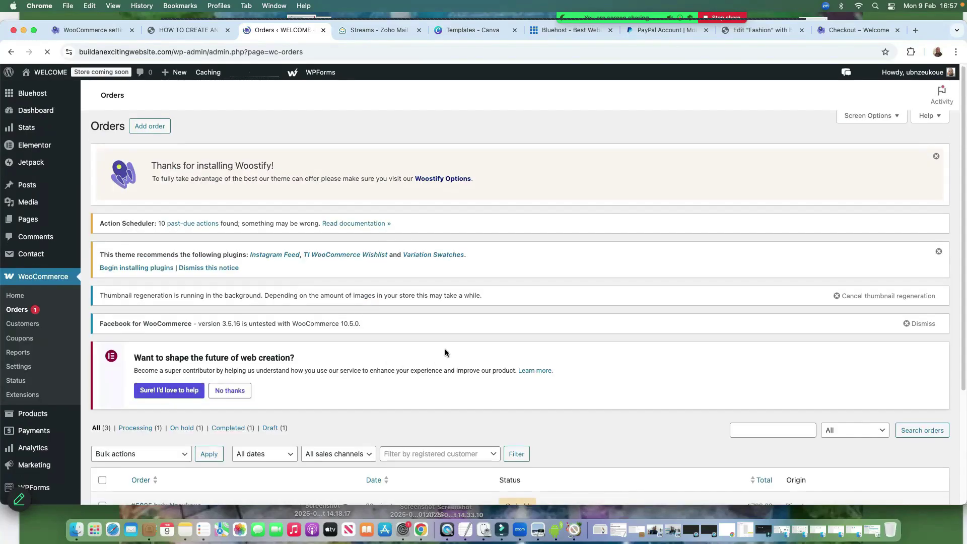
scroll(446, 352, down, 5)
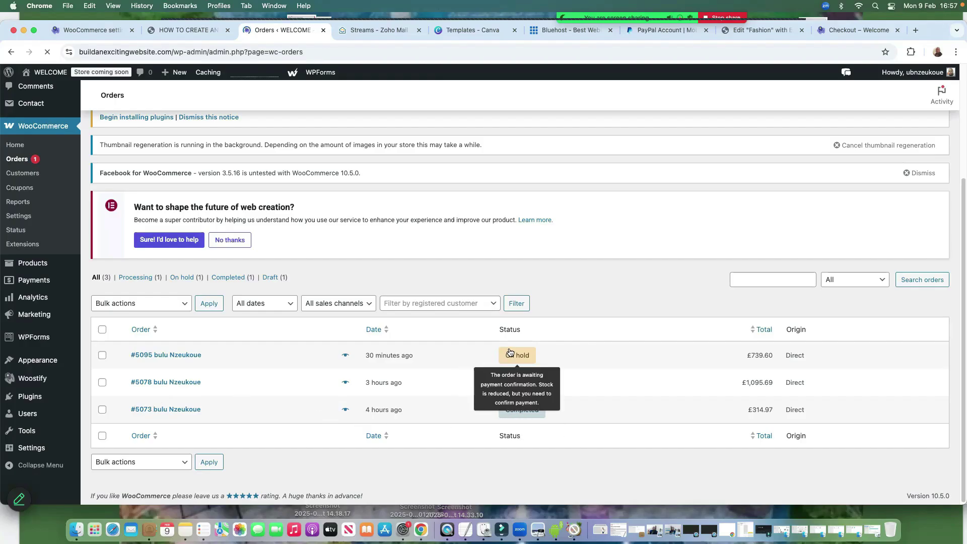
scroll(50, 201, up, 3)
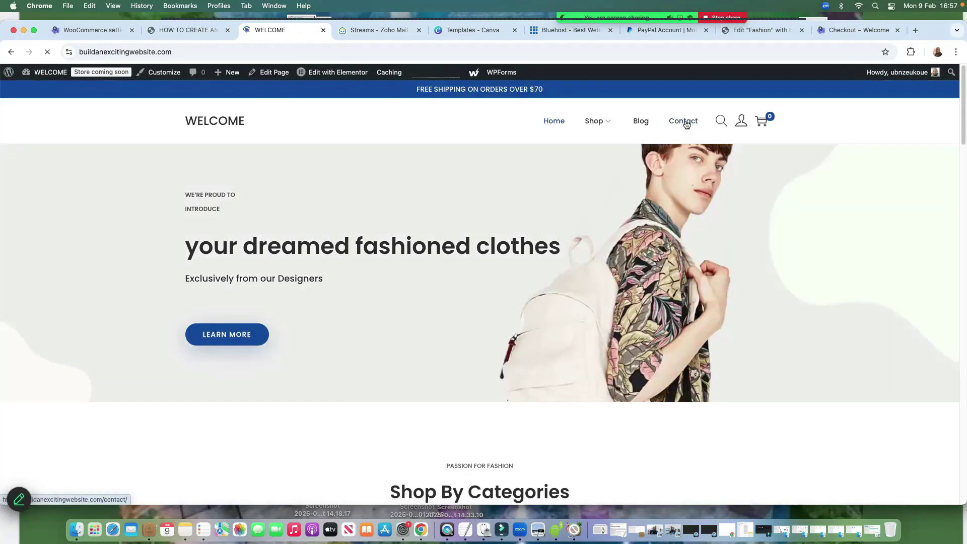
Open the store's Contact page and review its map, contact info, message form, footer and free shipping announcement
click(685, 122)
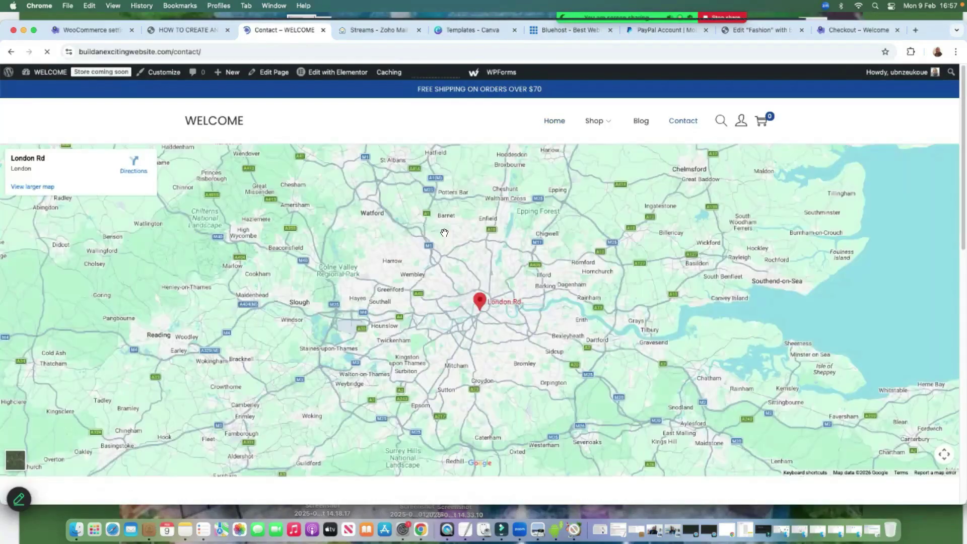
scroll(444, 233, down, 4)
scroll(488, 255, up, 4)
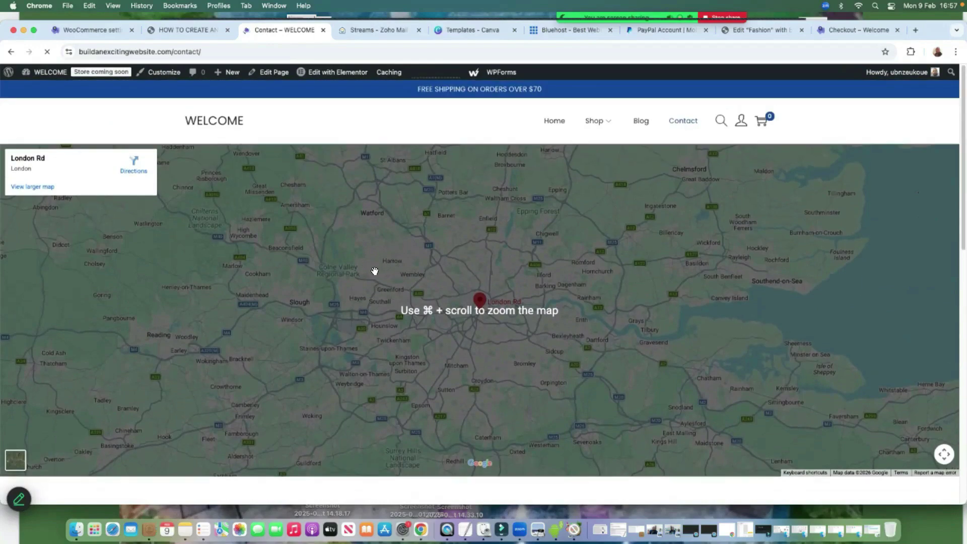
scroll(538, 306, down, 1)
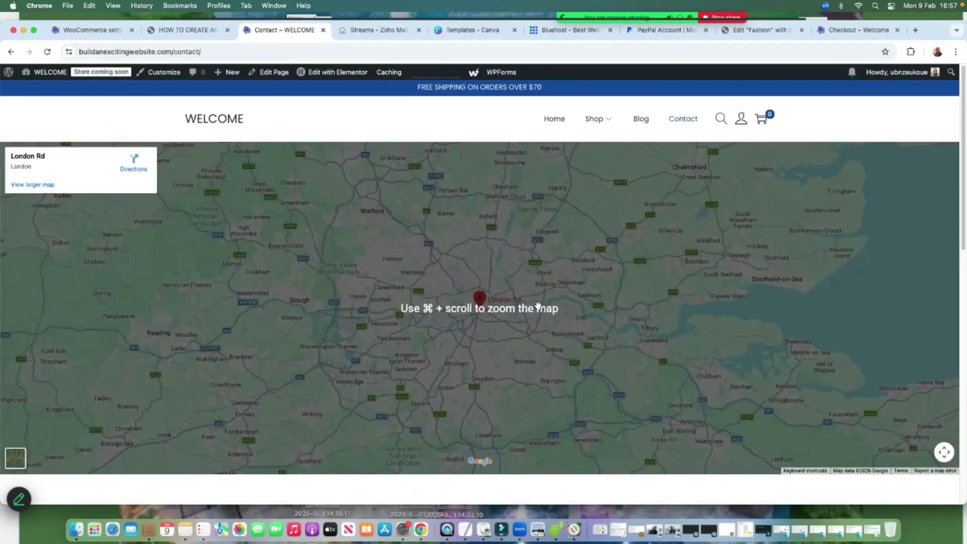
scroll(538, 303, down, 5)
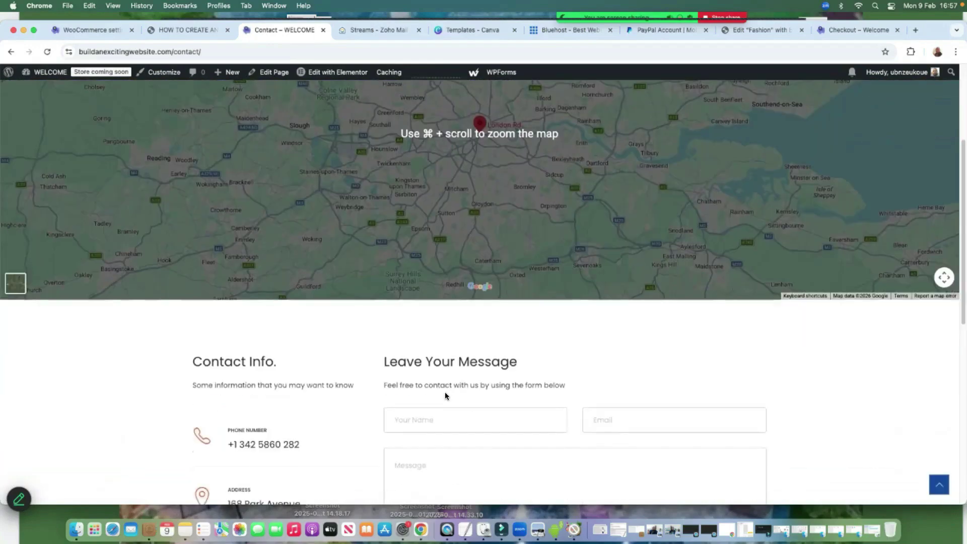
scroll(446, 396, down, 6)
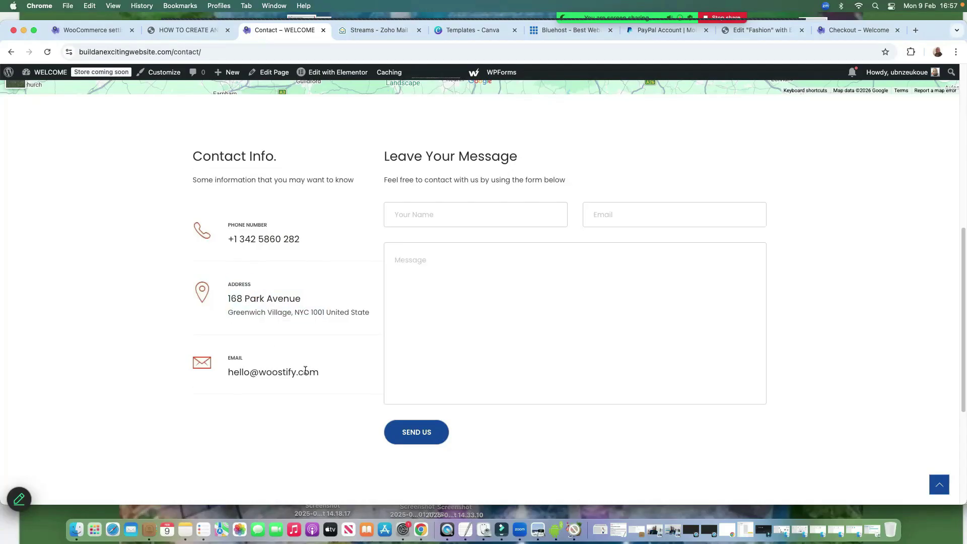
drag(308, 371, 266, 373)
scroll(597, 318, down, 5)
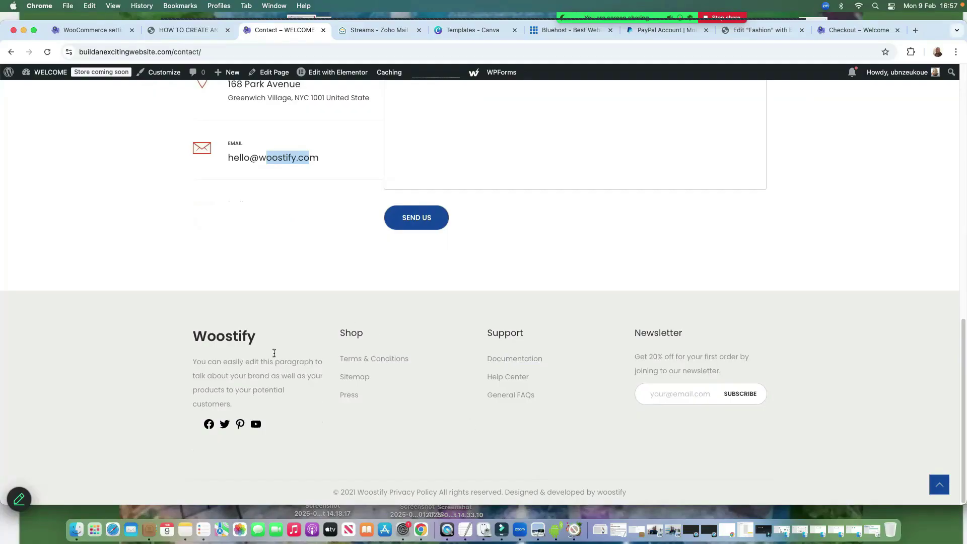
scroll(378, 273, up, 15)
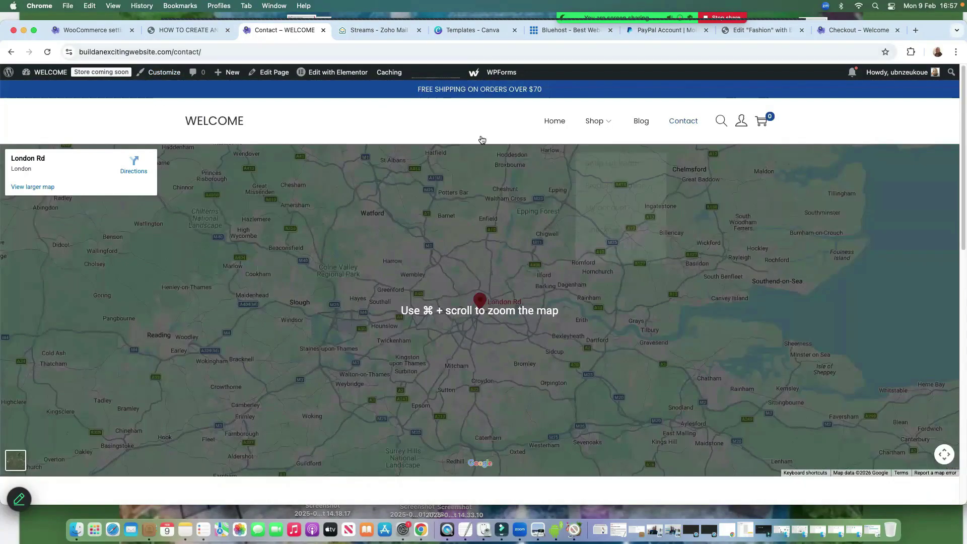
triple_click(469, 90)
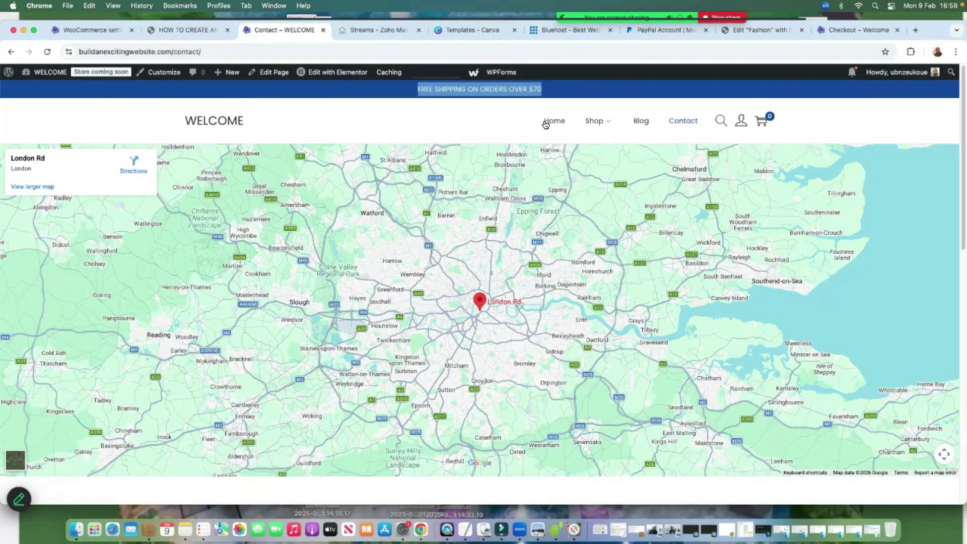
Open the store's Blog page and look through its fashion posts and sidebar
mouse_move(581, 124)
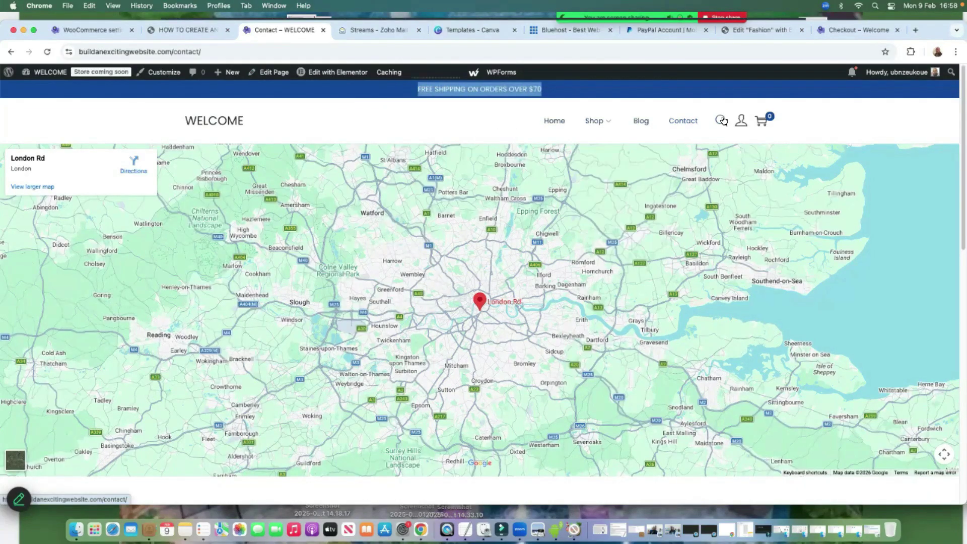
click(638, 123)
scroll(504, 287, down, 5)
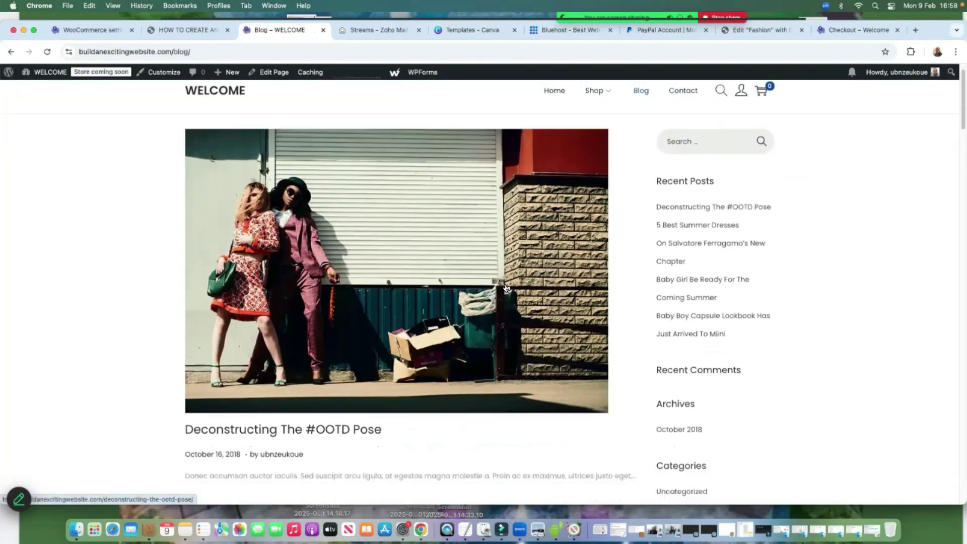
scroll(504, 287, down, 15)
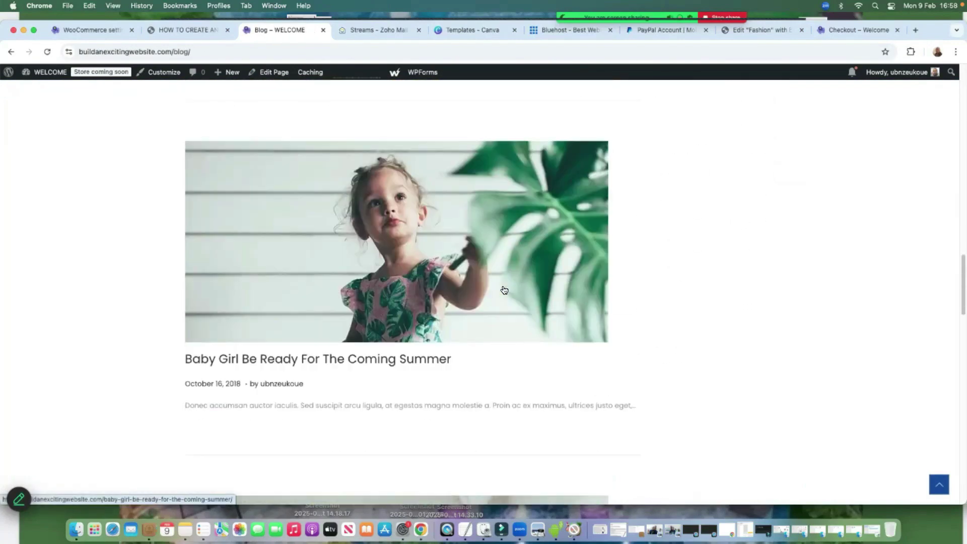
scroll(503, 291, down, 10)
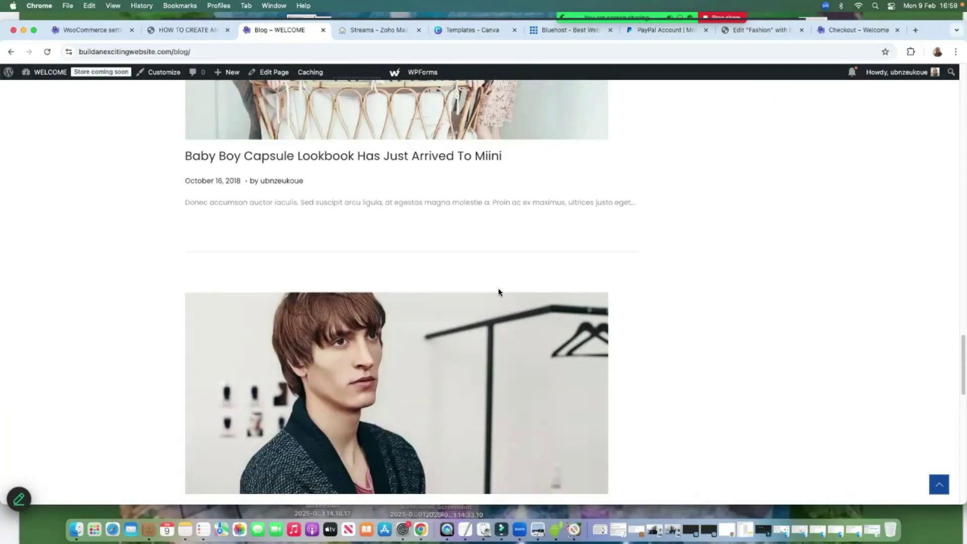
scroll(501, 295, up, 20)
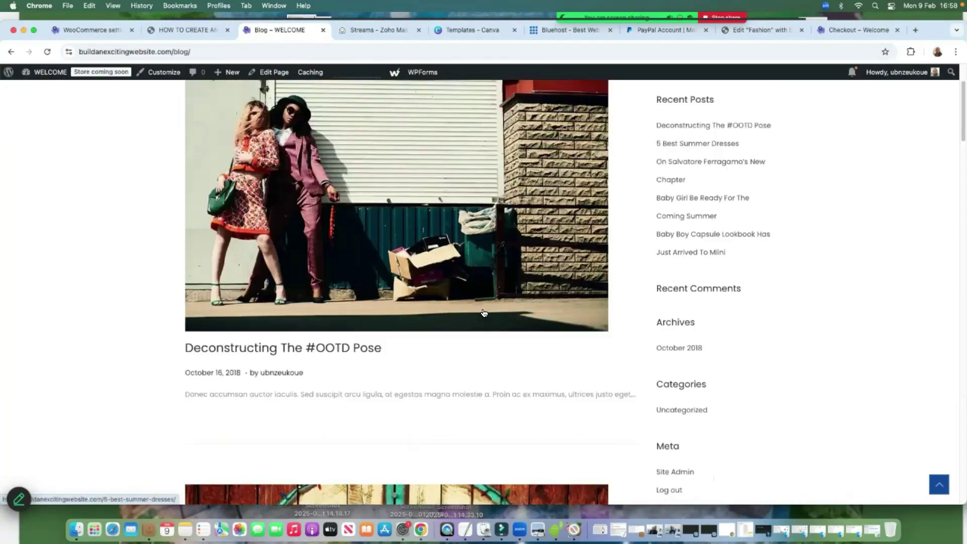
scroll(482, 317, up, 2)
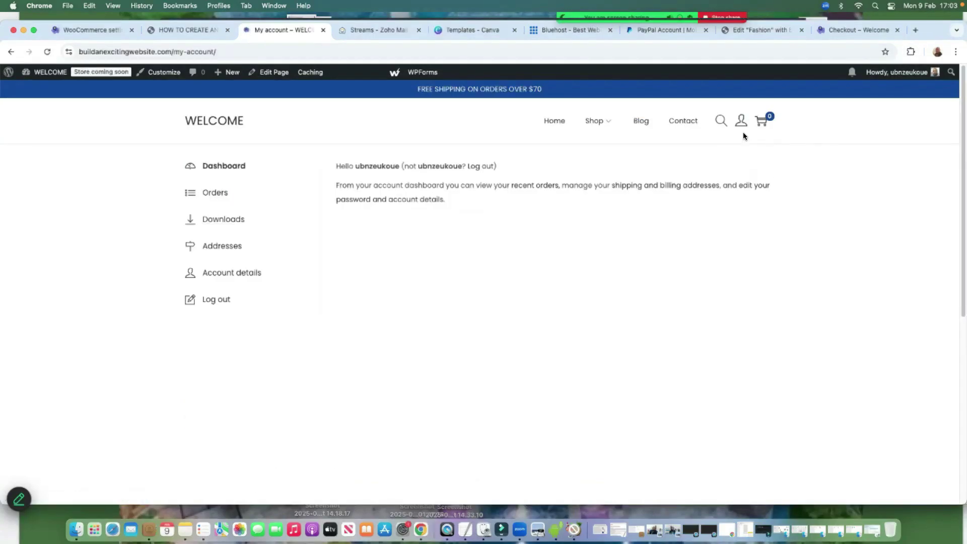
Open the Orders list in the customer account area and view the newest order
mouse_move(741, 122)
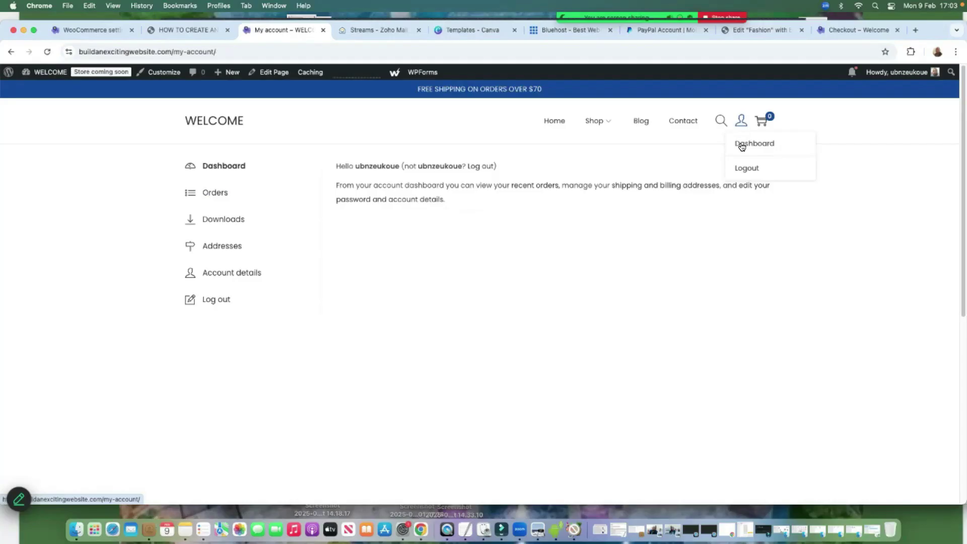
click(220, 195)
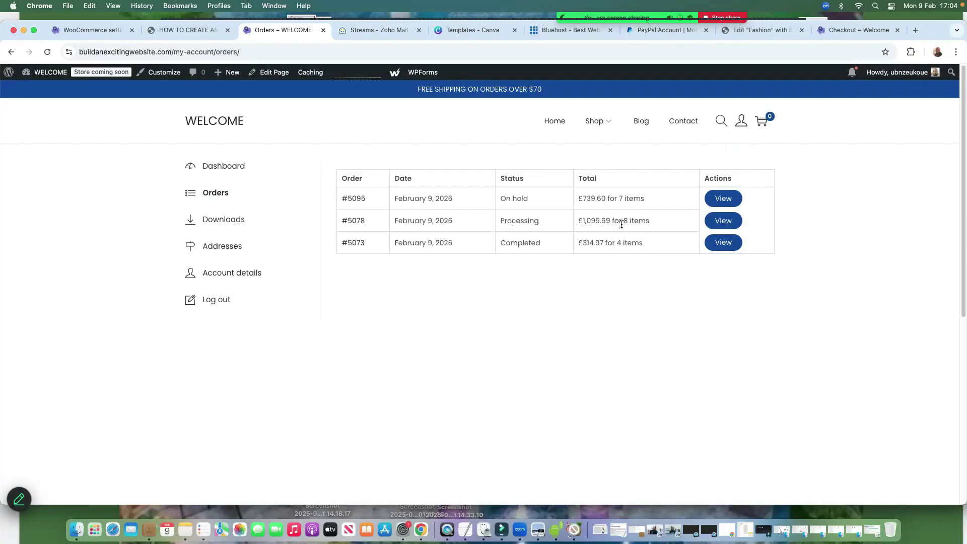
click(724, 198)
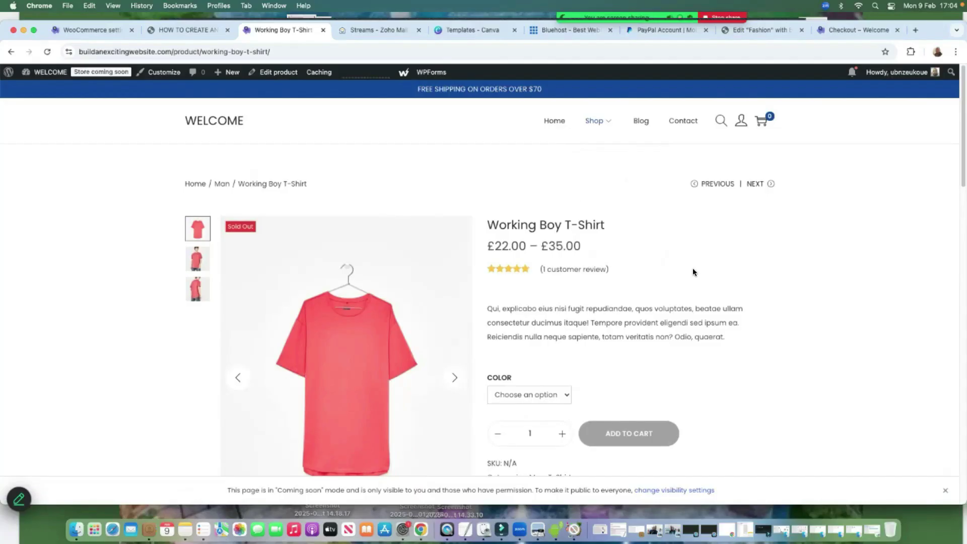
Review the Working Boy T-Shirt product page, including its color option, safe checkout badges and description
scroll(693, 272, down, 5)
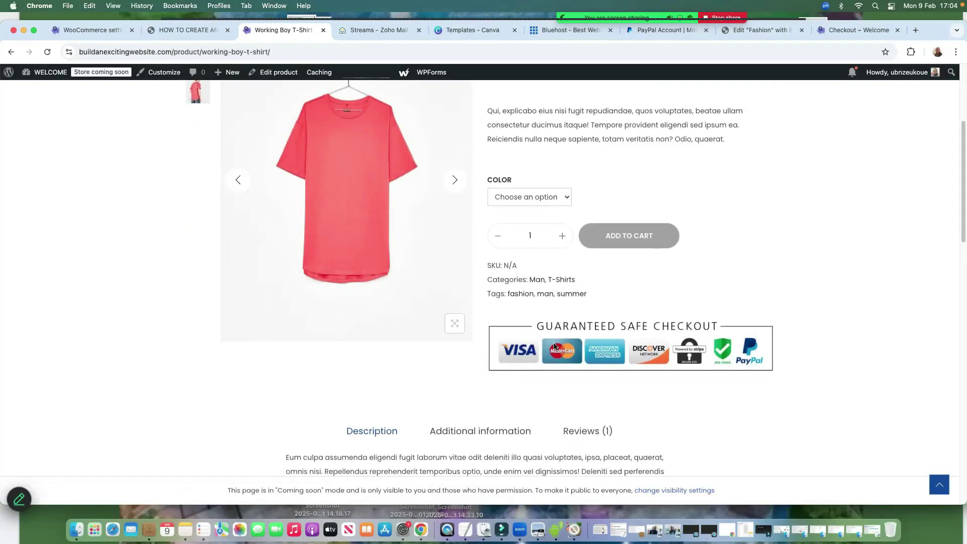
scroll(655, 303, down, 5)
scroll(609, 352, up, 5)
scroll(610, 352, up, 2)
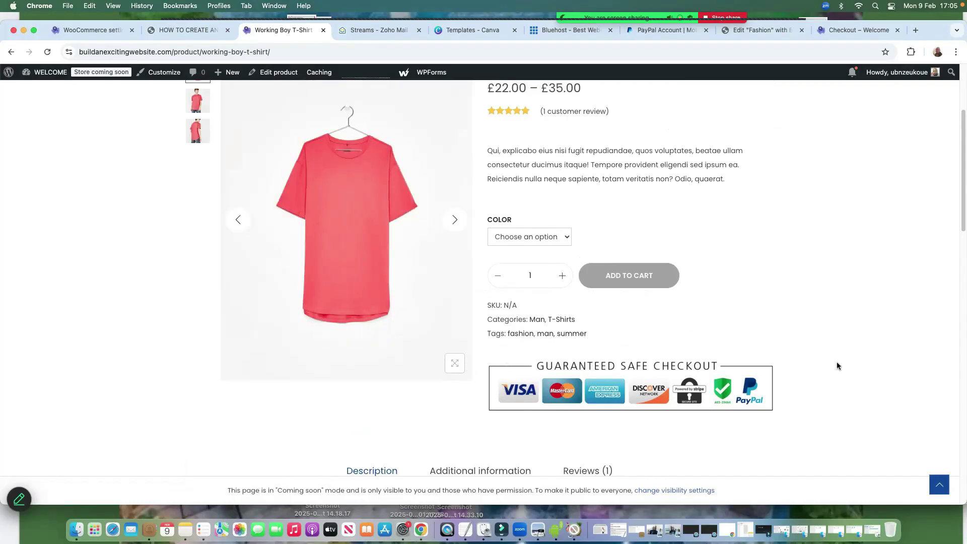
Choose Black and then Orange as the color of the Working Boy T-Shirt
scroll(603, 284, up, 2)
click(552, 296)
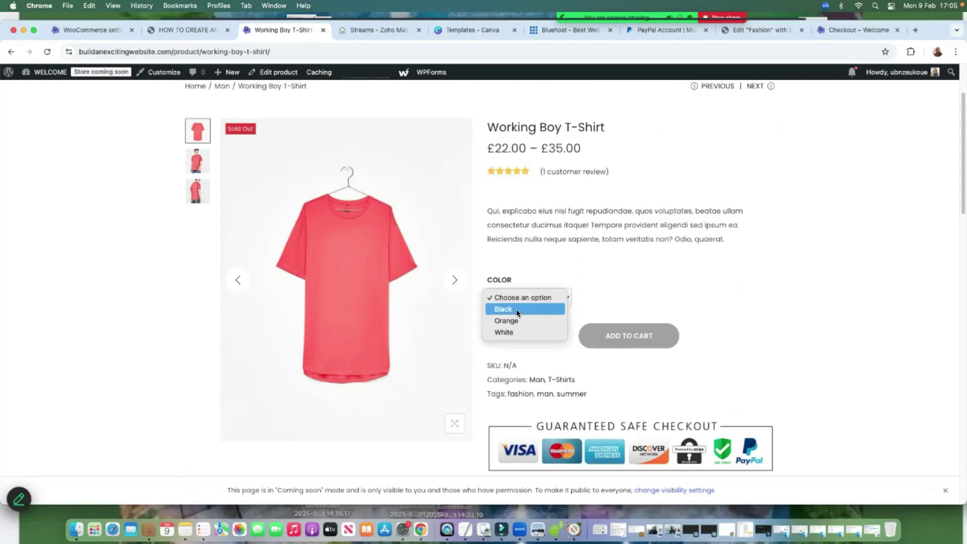
click(546, 311)
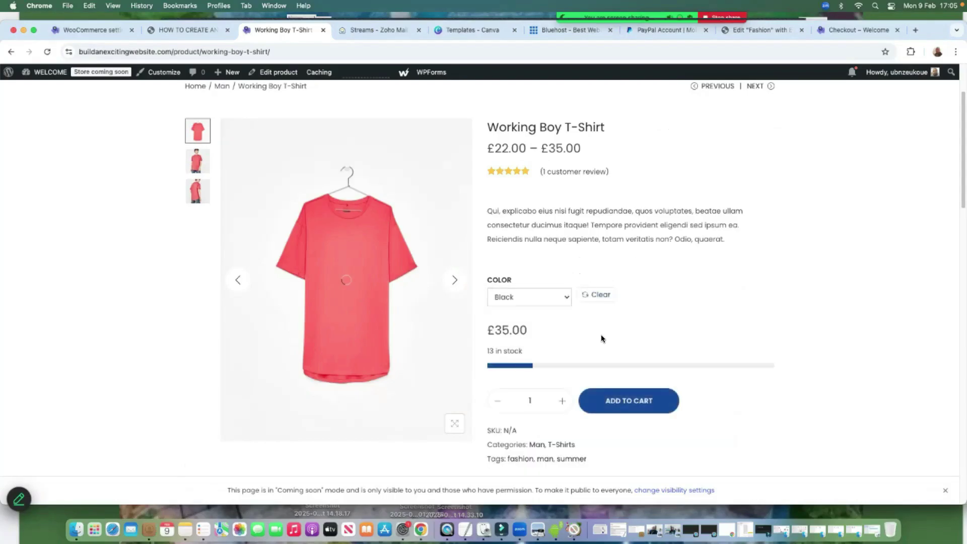
click(561, 297)
click(531, 309)
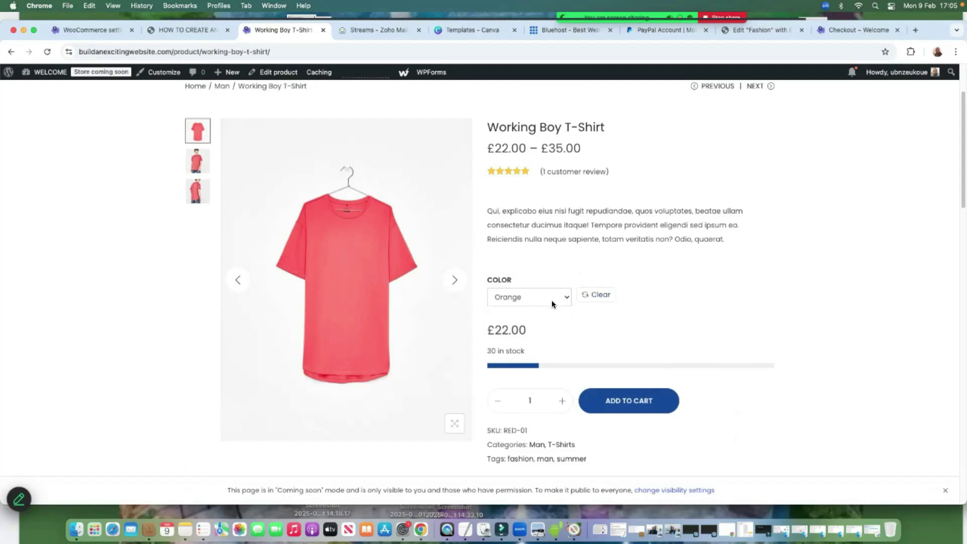
Set the color of the Working Boy T-Shirt to White
click(551, 300)
click(531, 311)
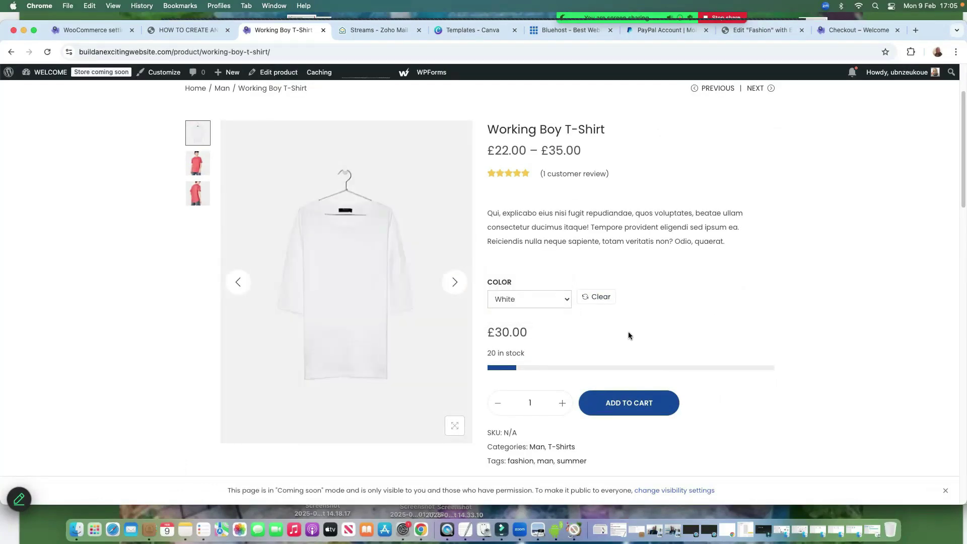
Open a blank browser tab, return to the how-to-create-an-ecommerce-site guide and review its numbered list of steps
key(super+t)
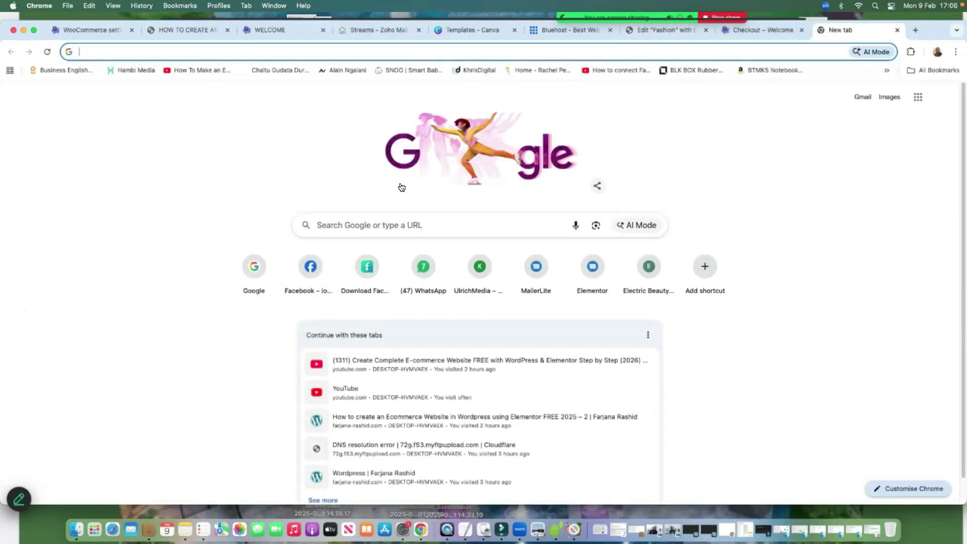
click(189, 29)
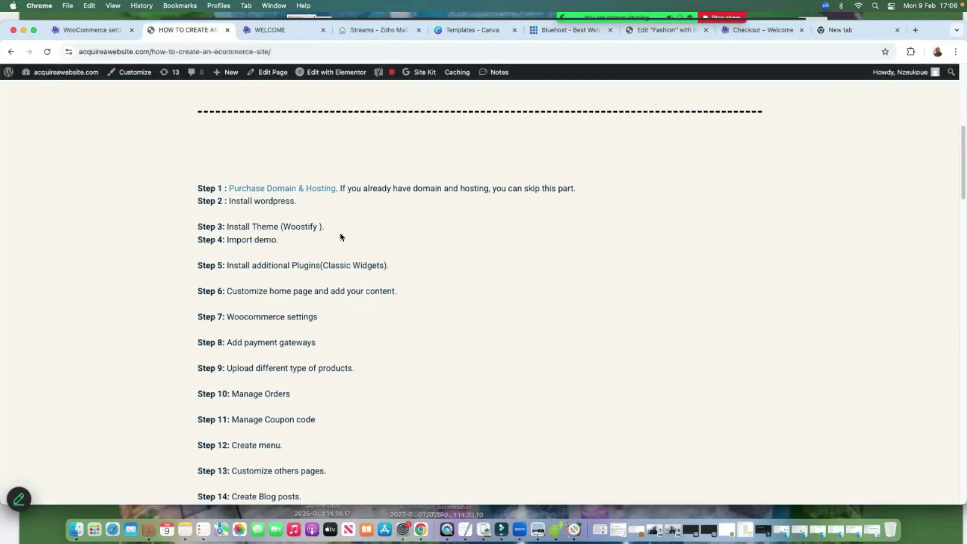
scroll(343, 235, up, 1)
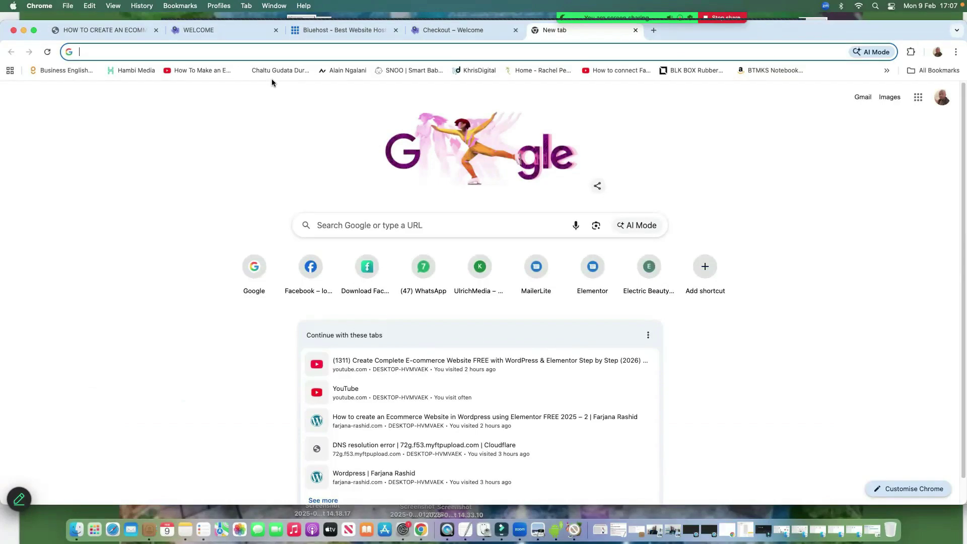
Open the Bluehost partner offer page at ulrichmediaone.com/bluehost and look over its introductory offer
text(ulrichmediaone.com/bluehost)
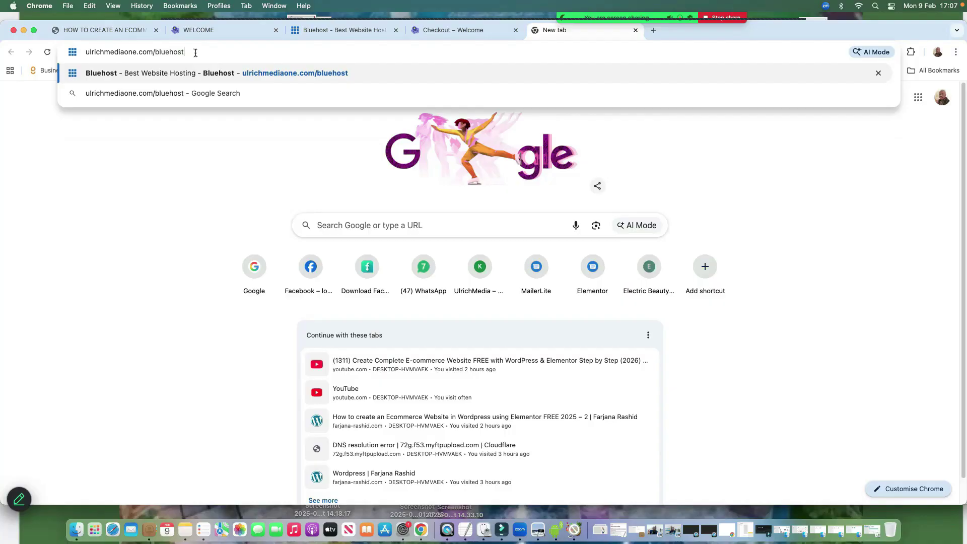
key(Return)
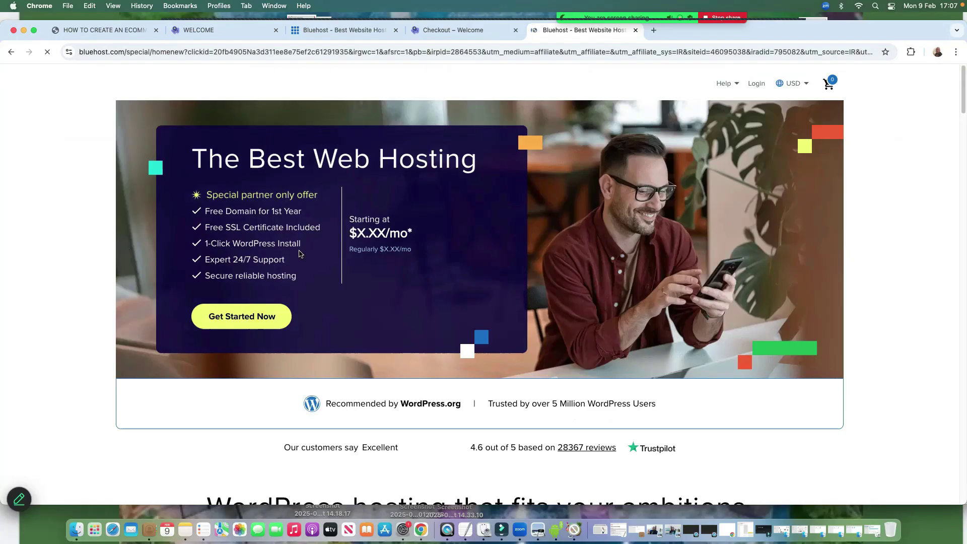
scroll(496, 209, down, 3)
scroll(487, 258, up, 3)
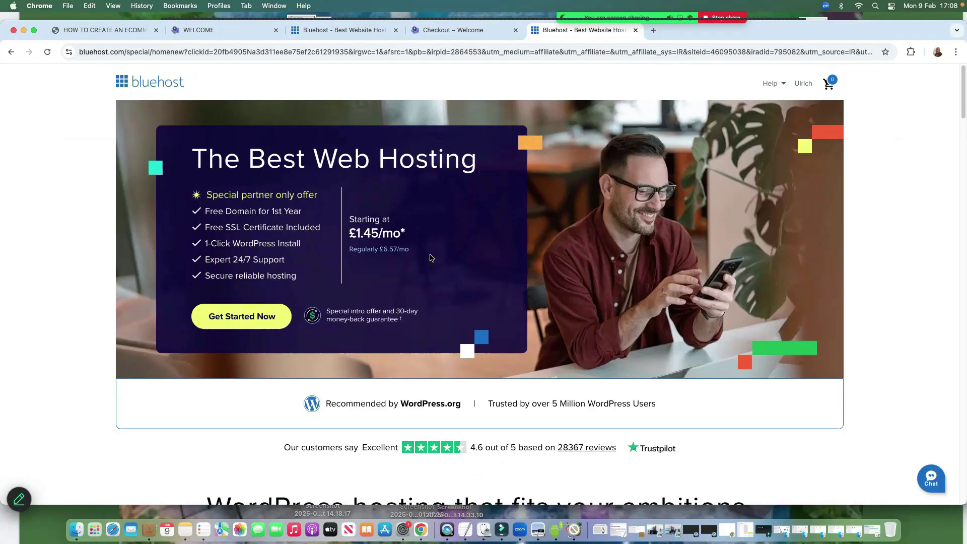
Compare the Personal, Starter and Business hosting plans on the Bluehost page, highlighting the Personal and Business plan names
scroll(431, 258, down, 7)
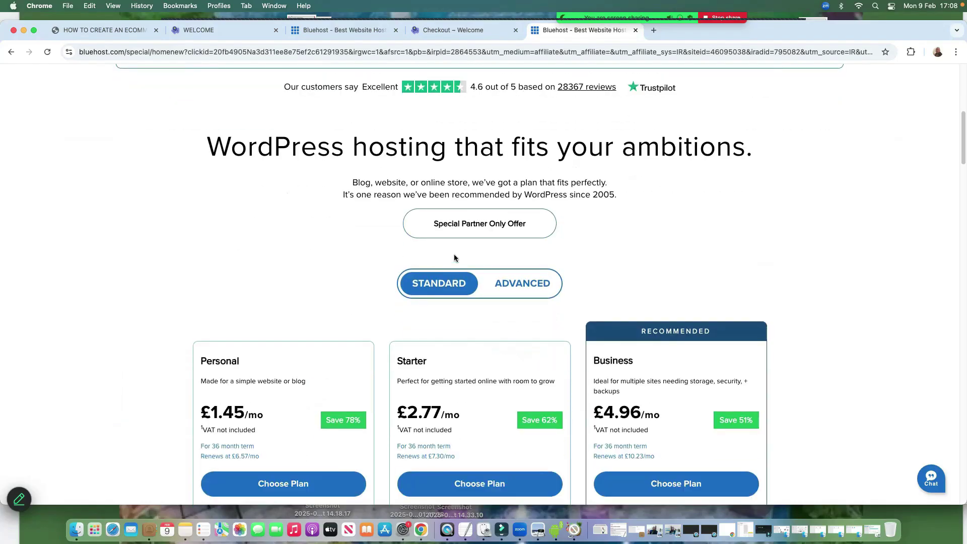
scroll(302, 217, down, 1)
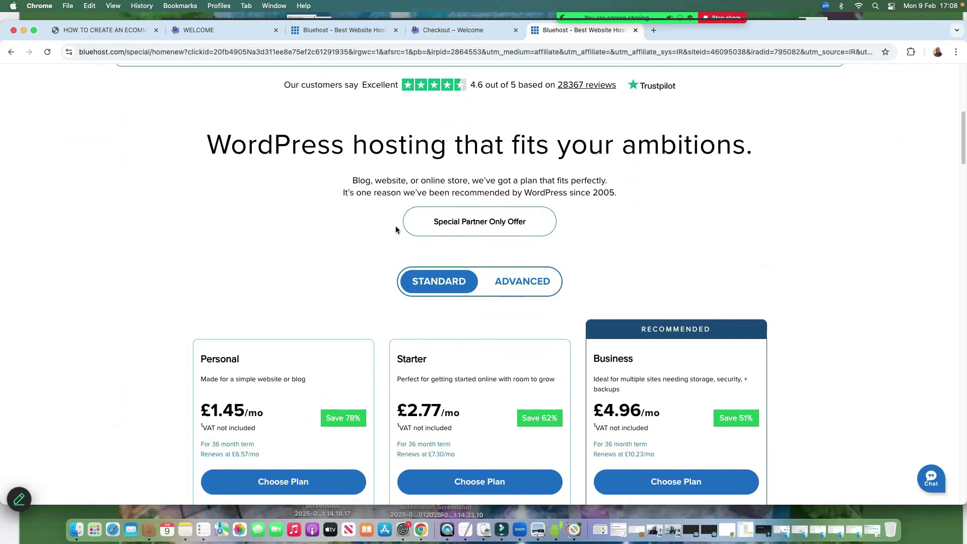
scroll(449, 240, down, 2)
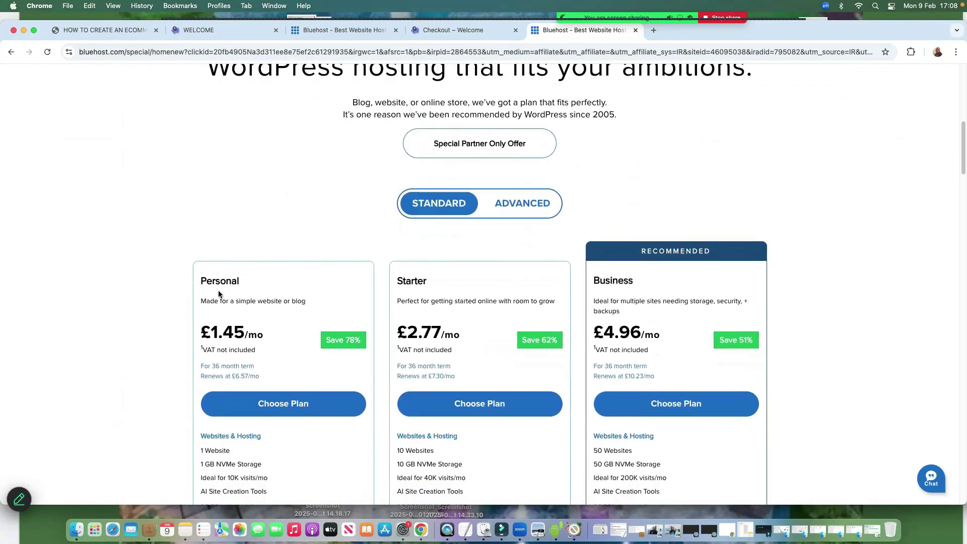
drag(232, 279, 206, 281)
scroll(650, 283, down, 3)
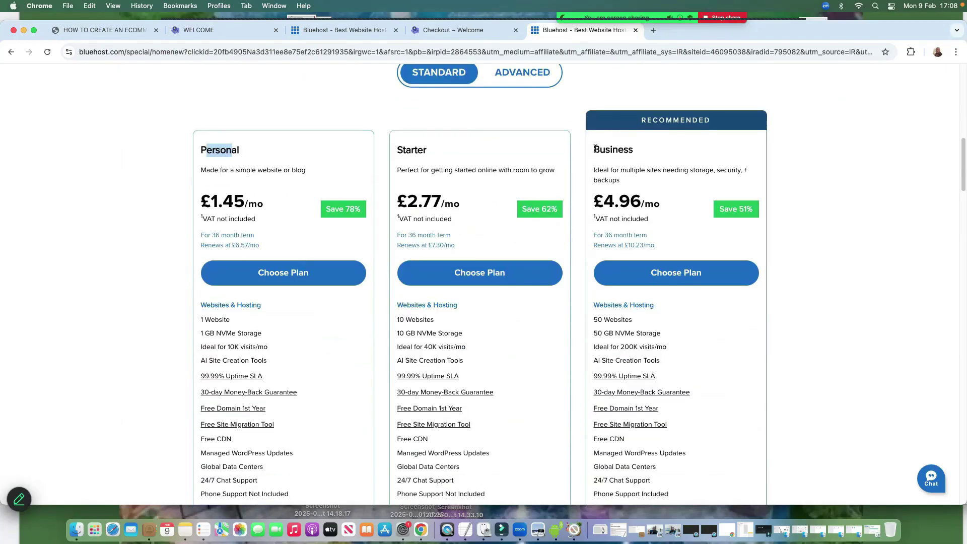
drag(596, 149, 642, 150)
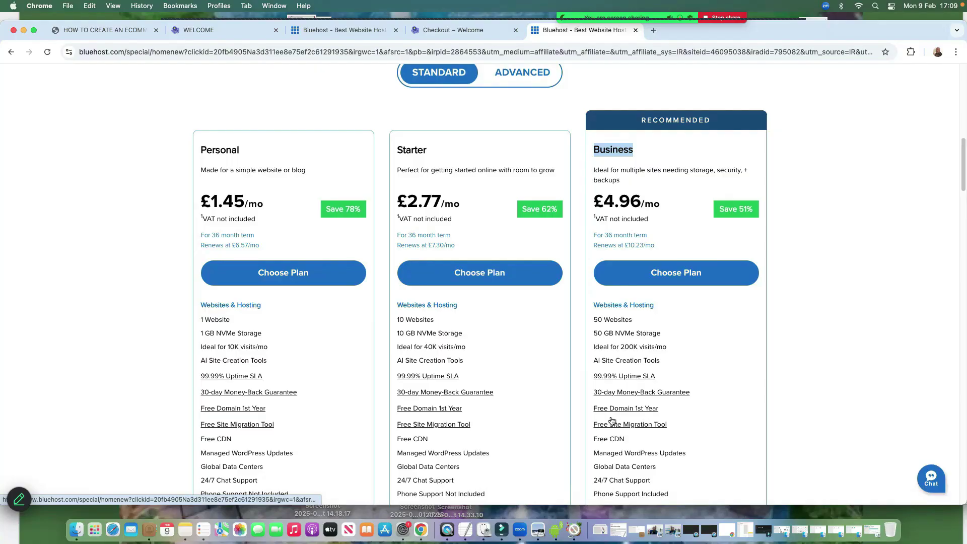
Examine the hosting, security and marketing features listed under each Bluehost plan, especially the Business plan
scroll(687, 409, down, 2)
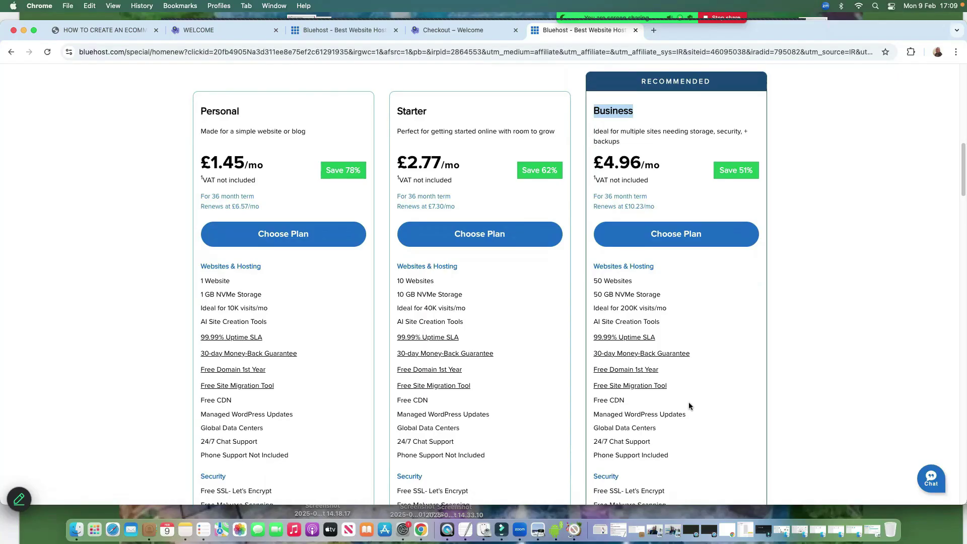
scroll(655, 383, down, 3)
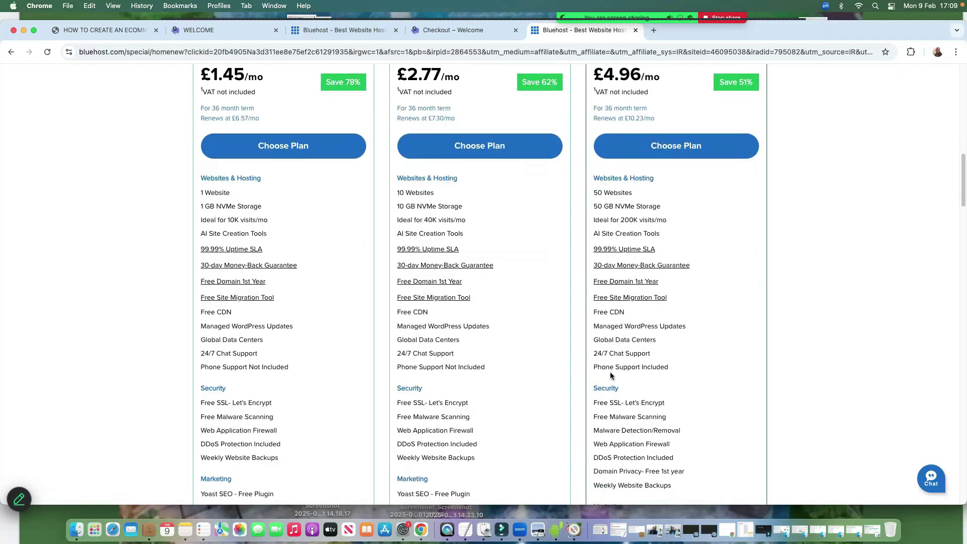
scroll(610, 372, down, 10)
scroll(605, 297, up, 8)
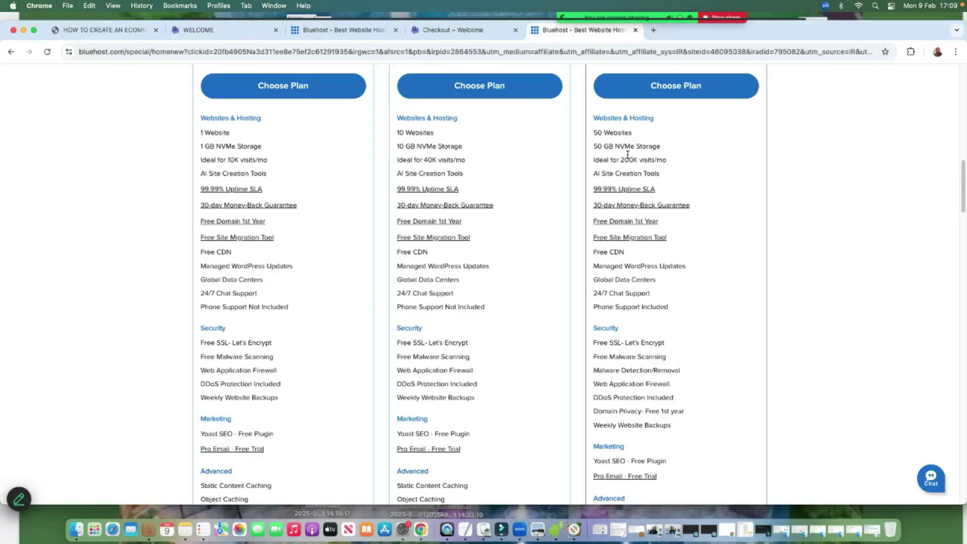
scroll(640, 178, up, 12)
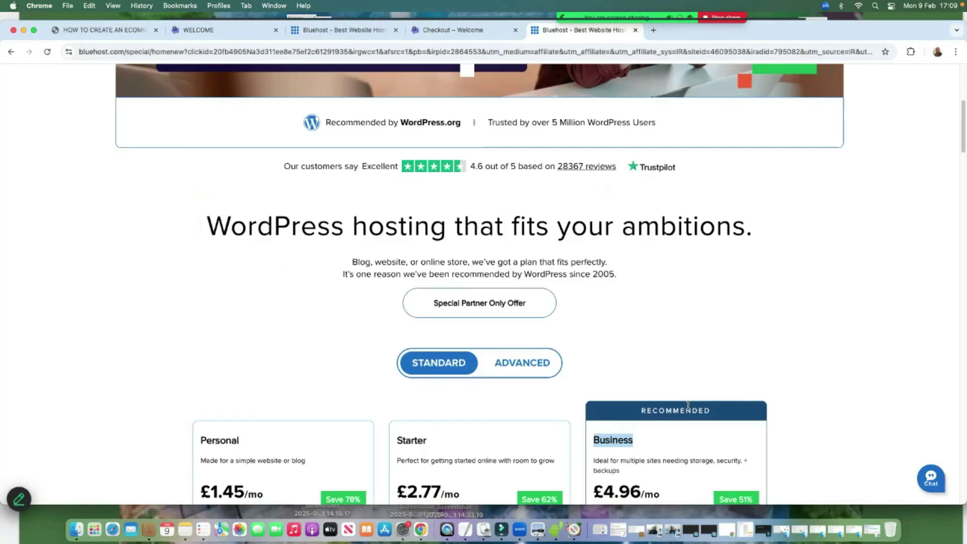
scroll(633, 411, down, 3)
scroll(633, 411, down, 1)
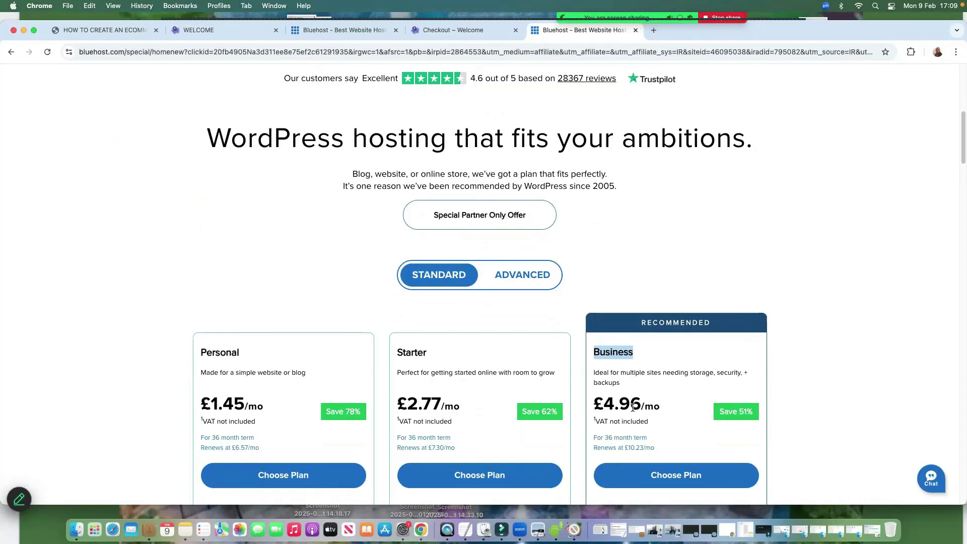
scroll(634, 409, down, 5)
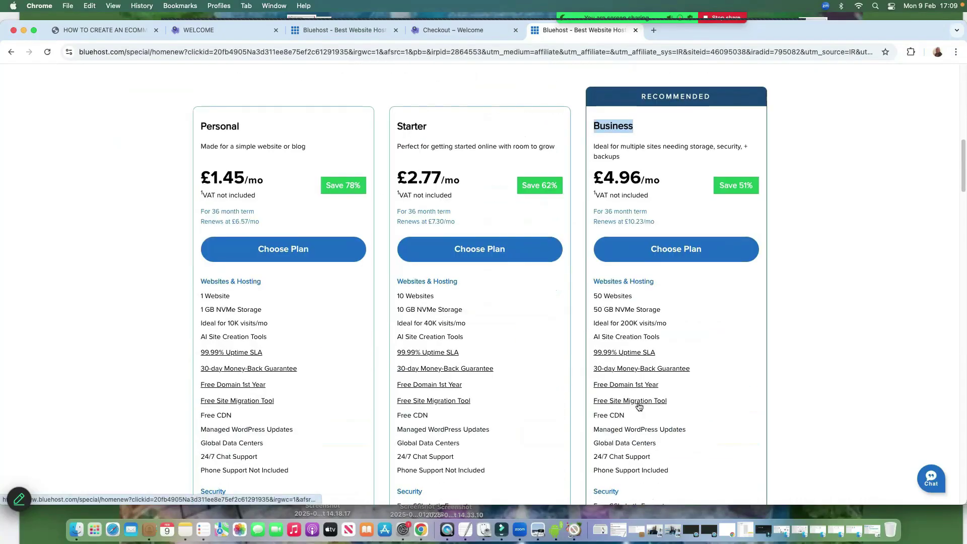
scroll(639, 403, down, 7)
scroll(640, 398, up, 6)
scroll(642, 393, down, 2)
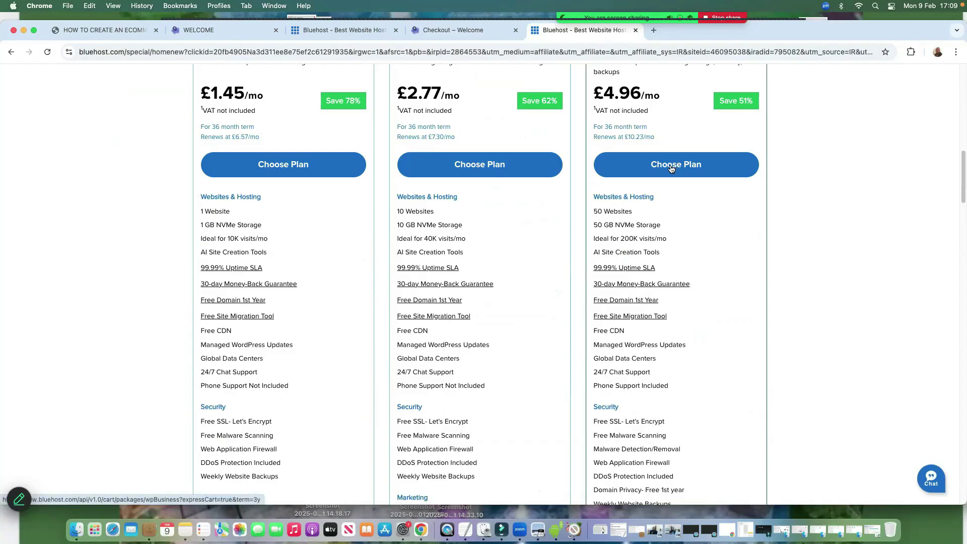
Choose the Business hosting plan and search for the new .com domain buildanamazingwebsite
click(673, 170)
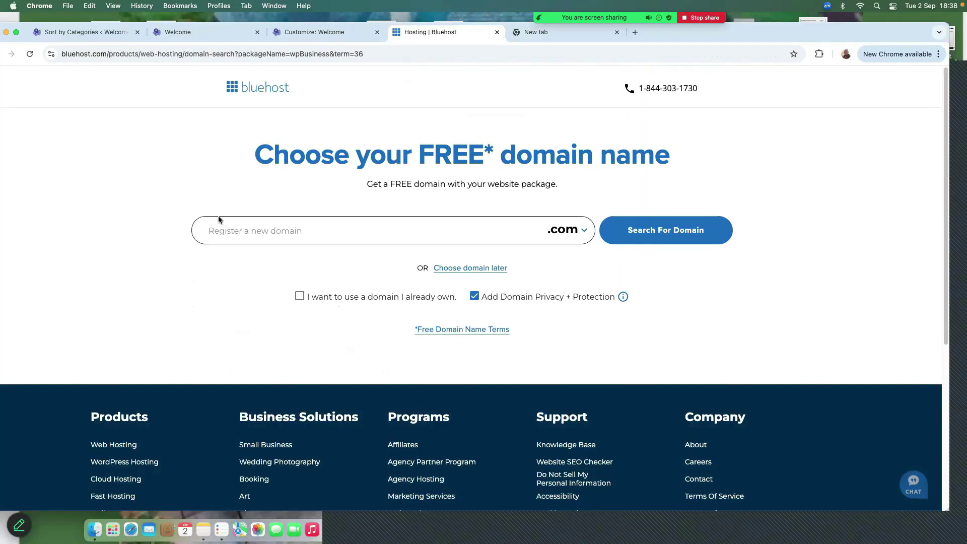
click(258, 232)
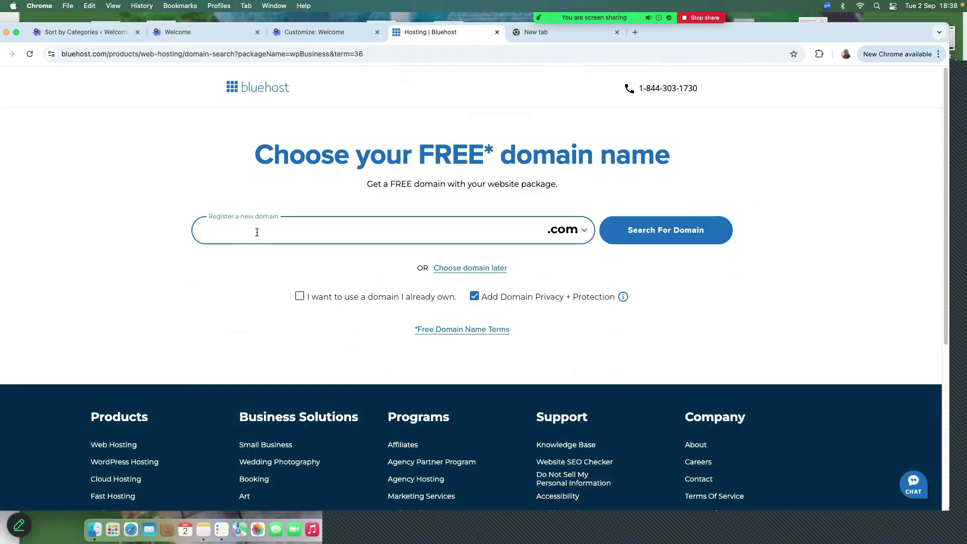
text(amazingwebsite)
click(636, 235)
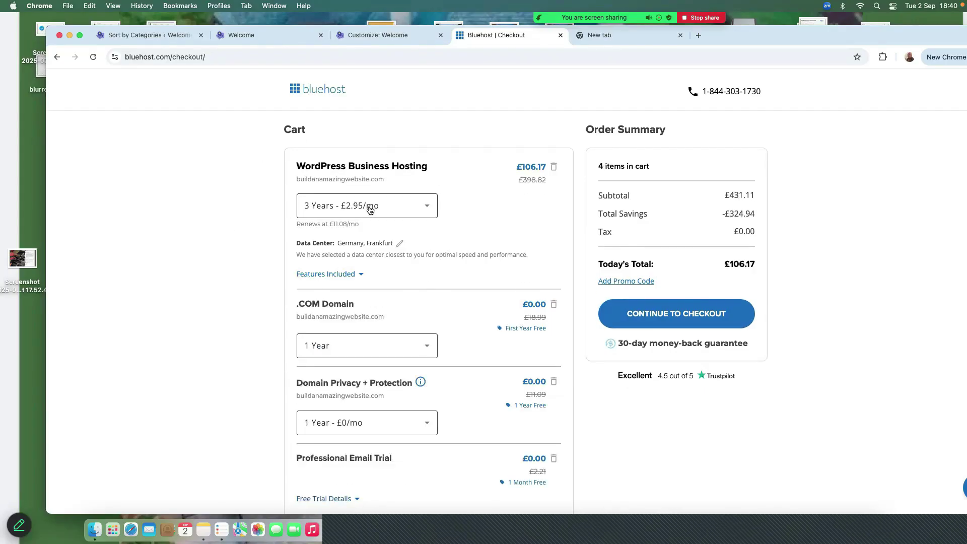
Set the WordPress Business Hosting term to 1 Year and remove the Professional Email Trial from the cart
click(410, 212)
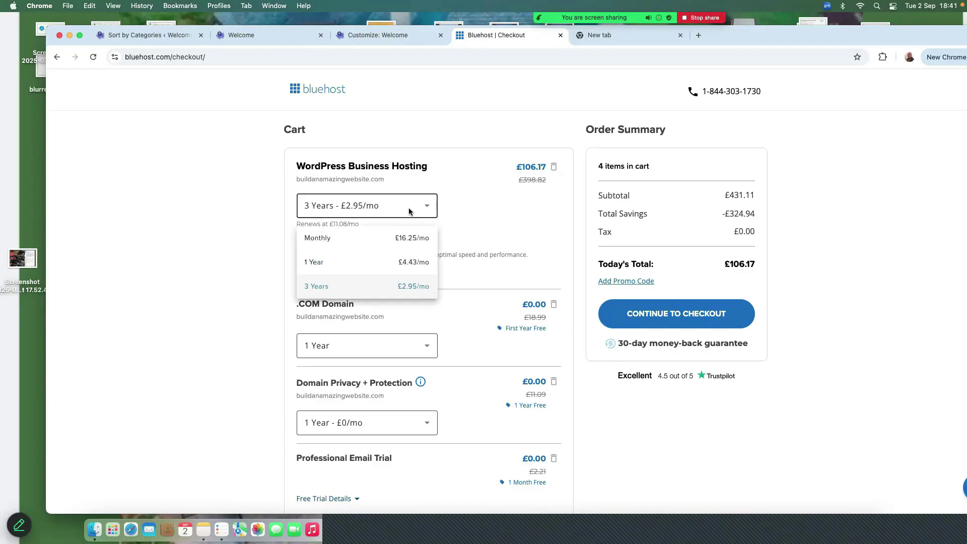
click(348, 260)
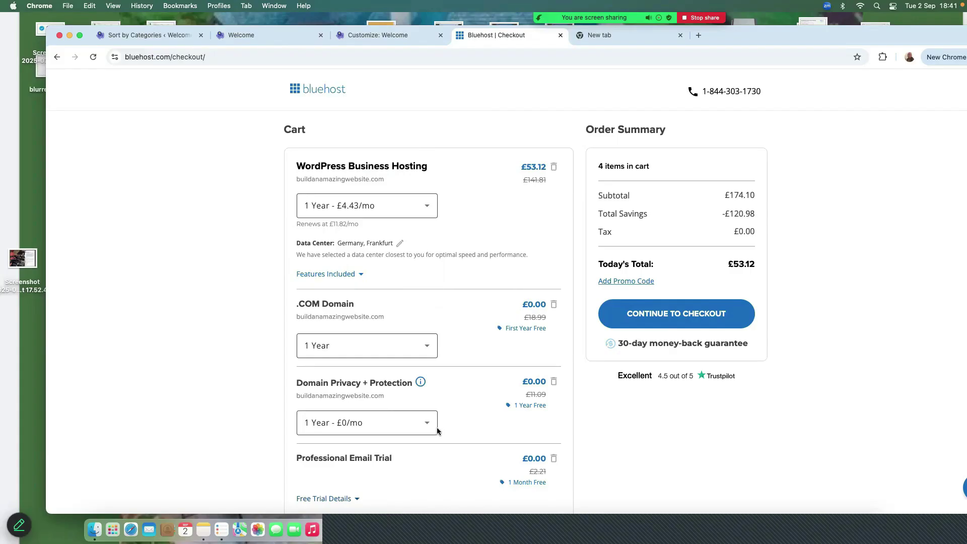
scroll(386, 390, down, 3)
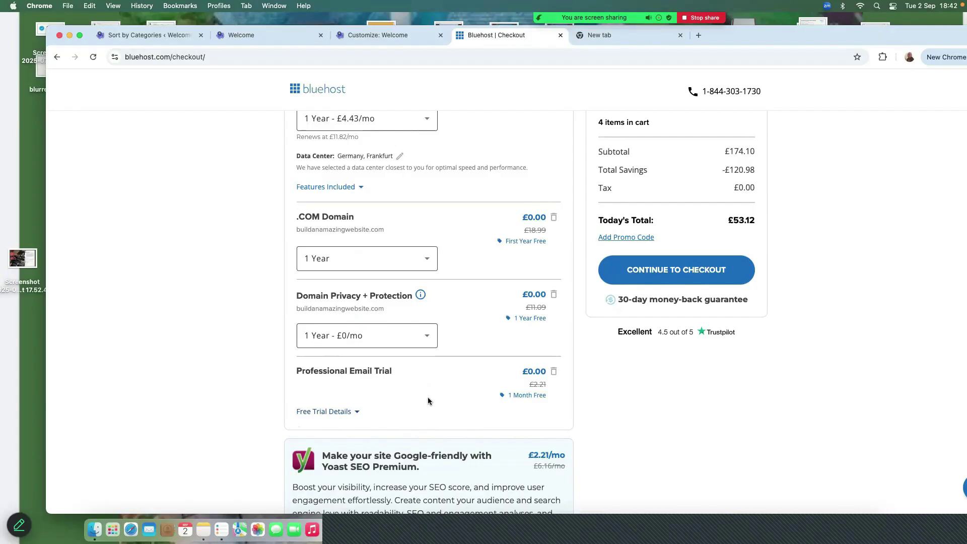
click(554, 372)
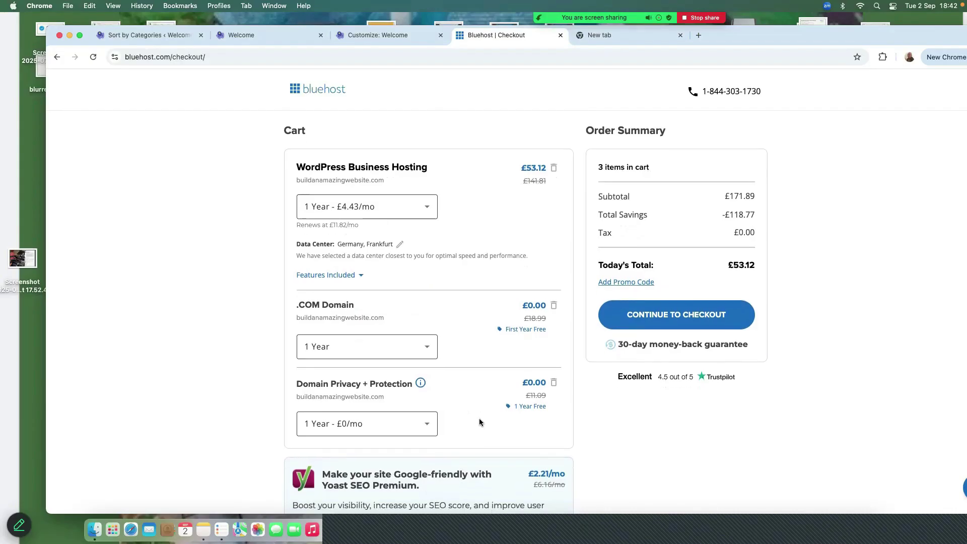
Review the optional Yoast SEO Premium, eCommerce Essentials and premium SSL add-ons below the cart
scroll(479, 420, down, 5)
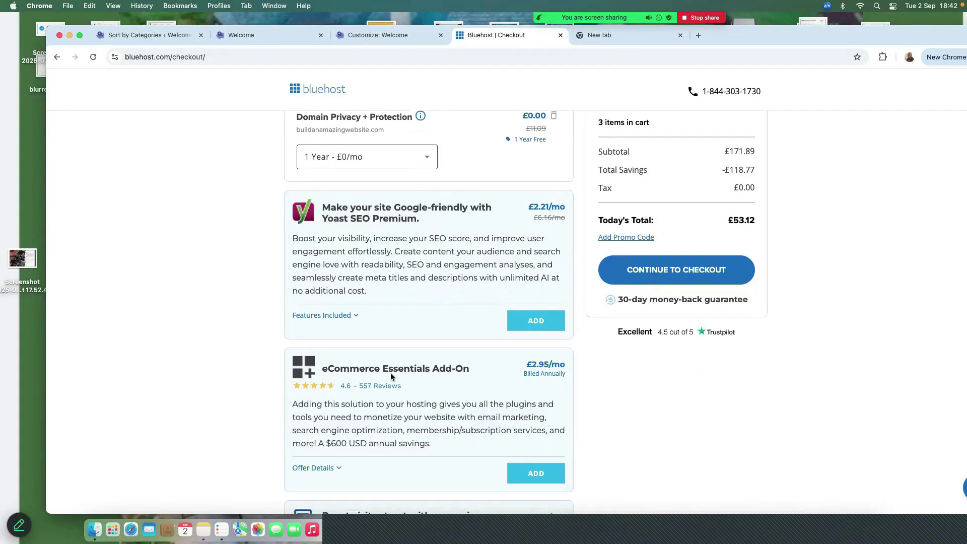
scroll(469, 389, down, 4)
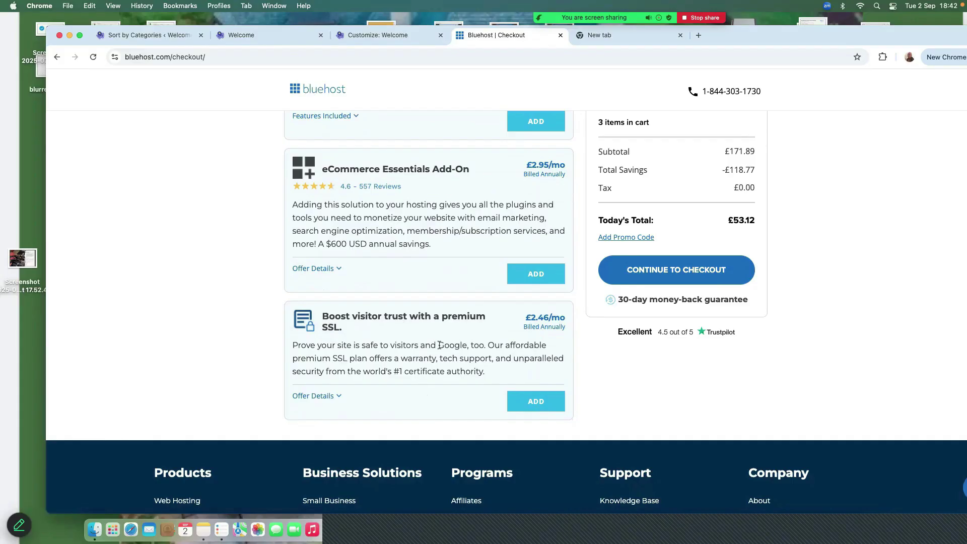
scroll(450, 344, up, 7)
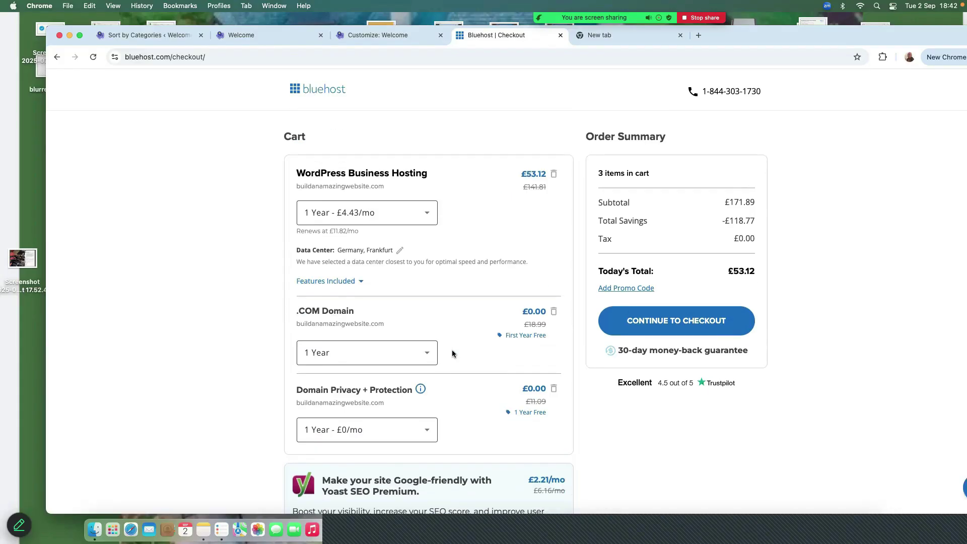
Switch the WordPress Business Hosting term to 3 Years to compare pricing, and return it to 1 Year
click(373, 216)
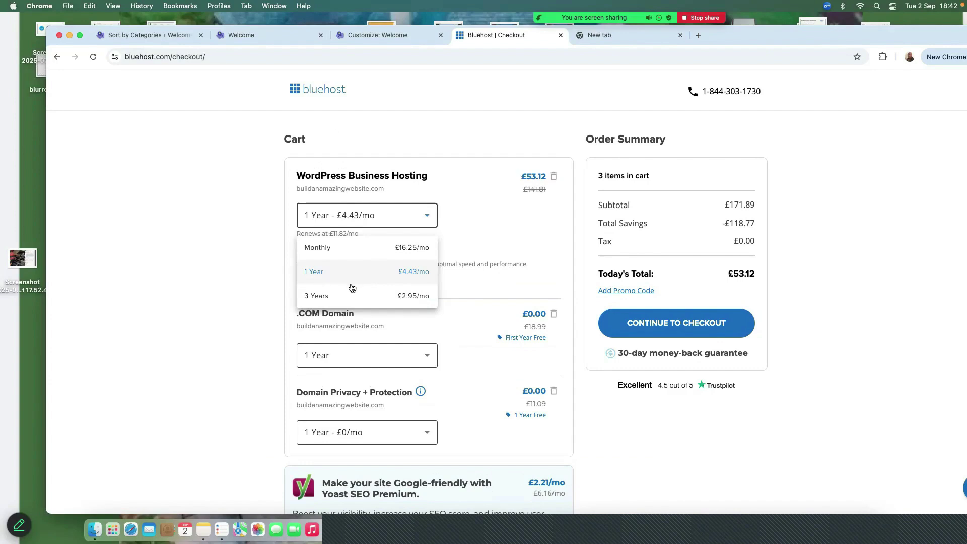
click(412, 297)
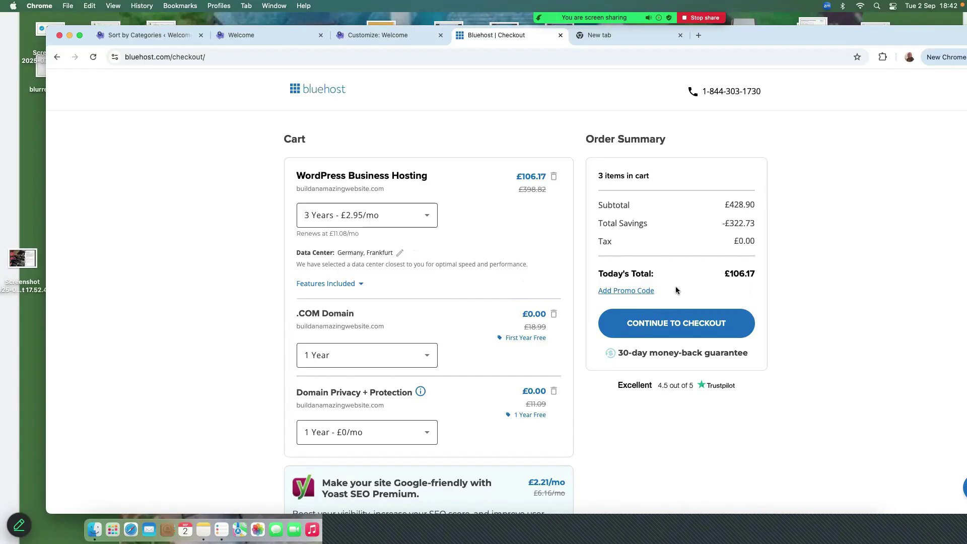
click(425, 217)
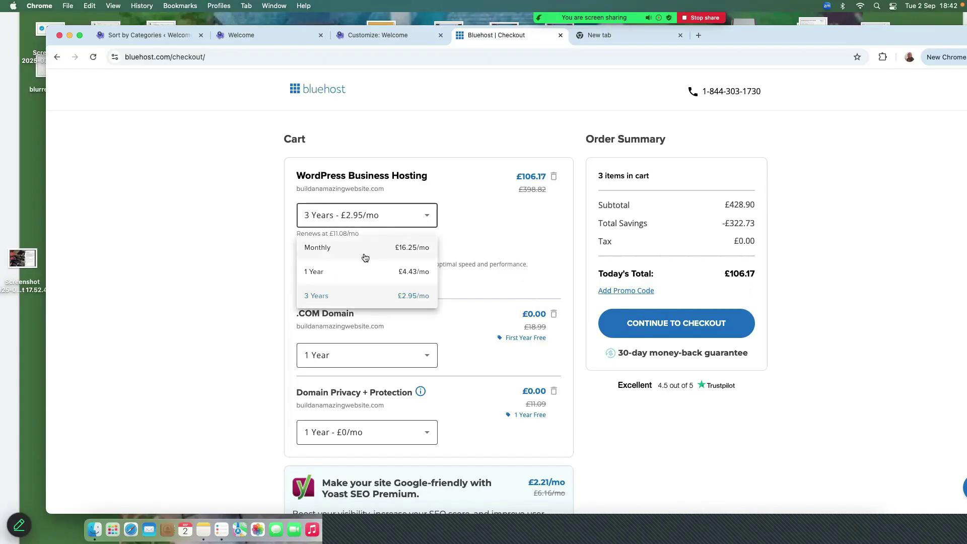
click(332, 274)
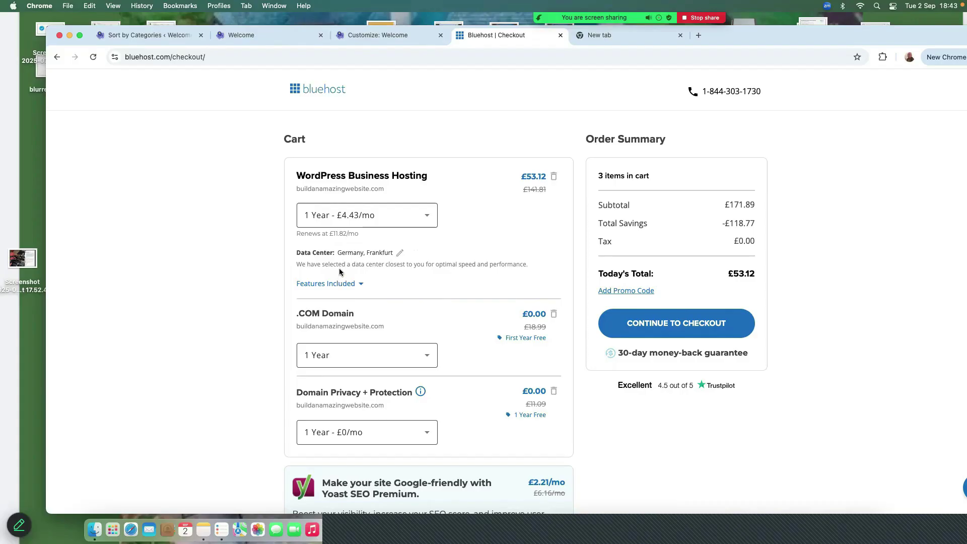
Open the acquireawebsite.com homepage in the blank browser tab
click(605, 35)
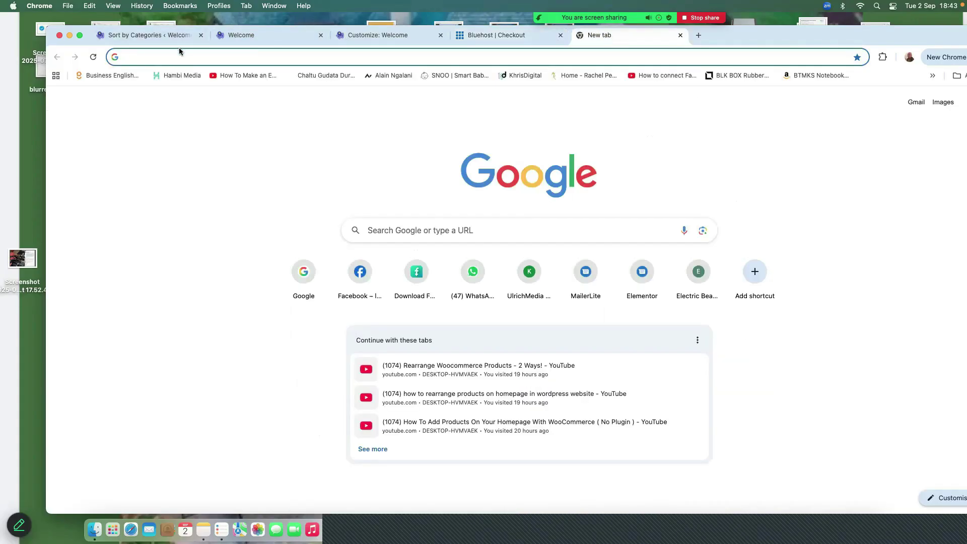
text(acquireawebsite.com)
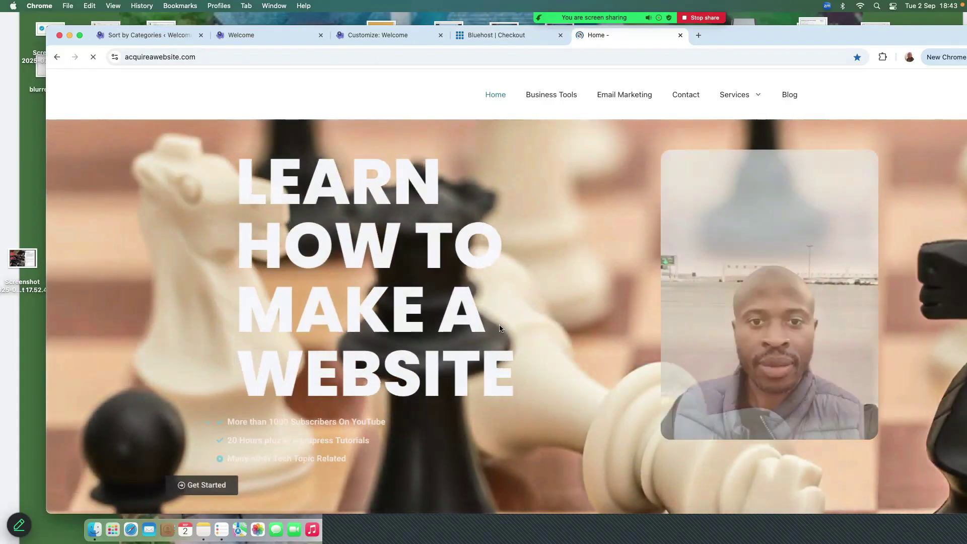
Examine the acquireawebsite.com homepage, including its service offers, booking section and about section, and show the browser full screen
scroll(499, 314, down, 5)
scroll(499, 316, down, 15)
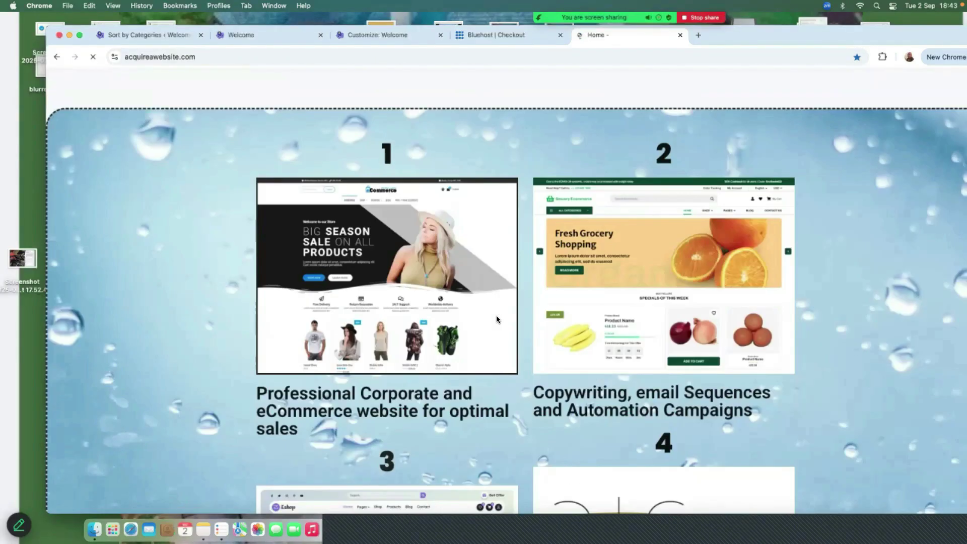
scroll(500, 329, up, 12)
scroll(499, 333, down, 20)
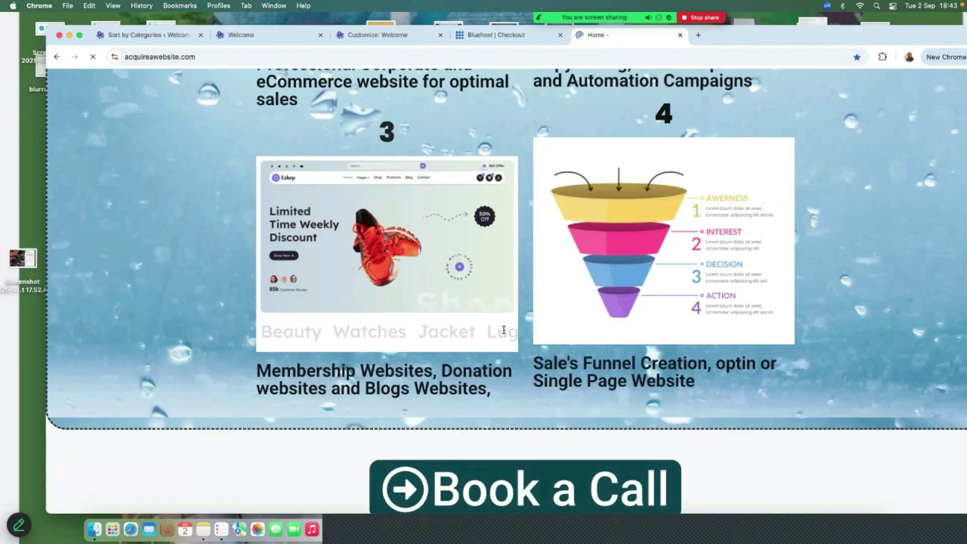
scroll(504, 331, down, 15)
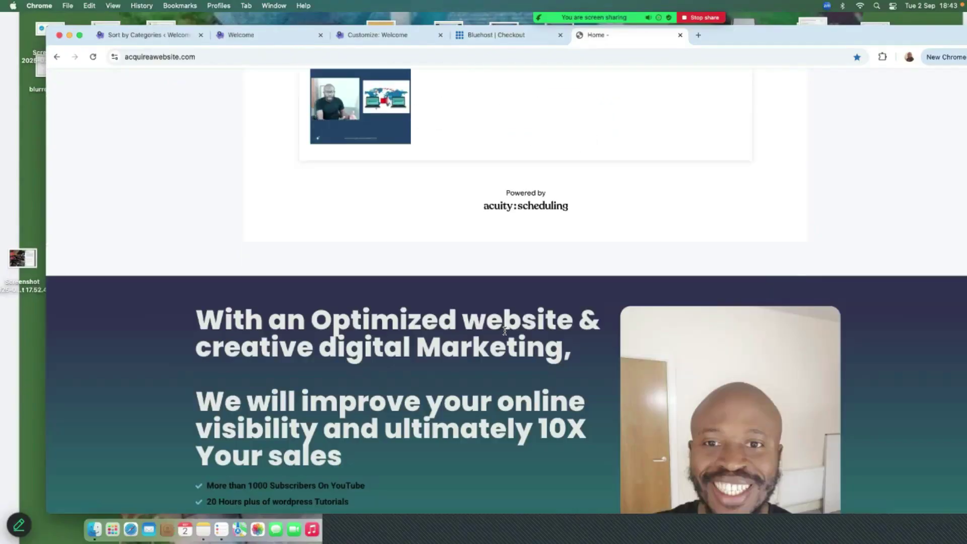
scroll(506, 333, down, 3)
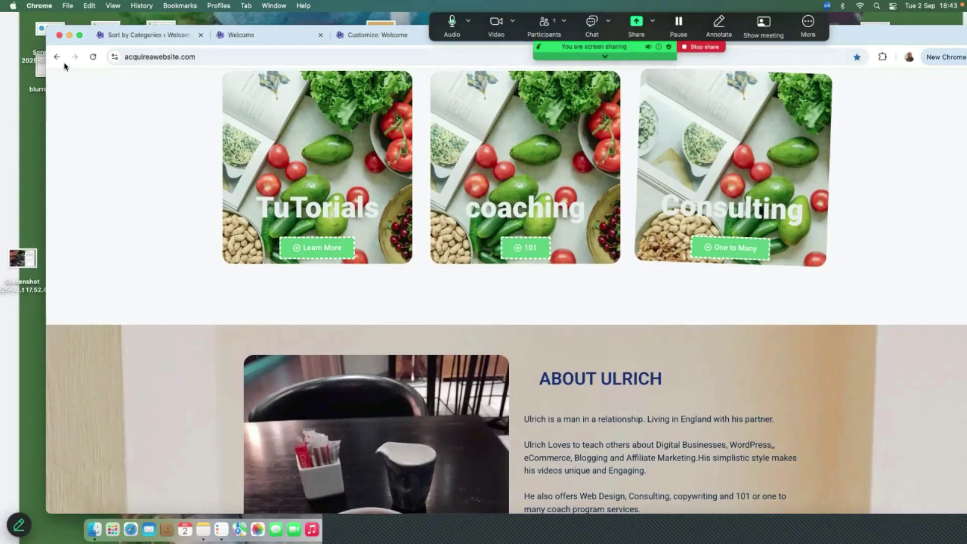
click(79, 34)
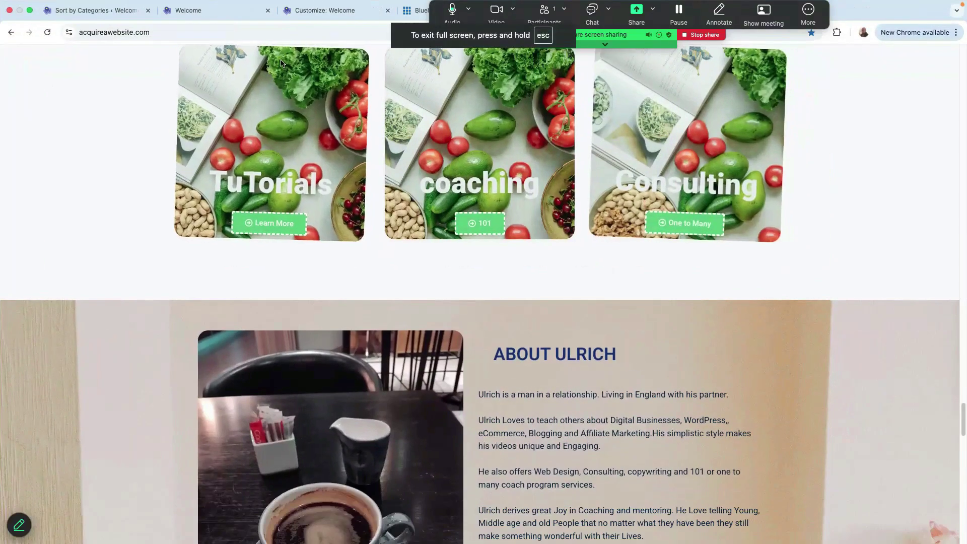
Return to the Bluehost cart and proceed to checkout with the one-year hosting, domain and privacy items, without adding any extras
click(419, 10)
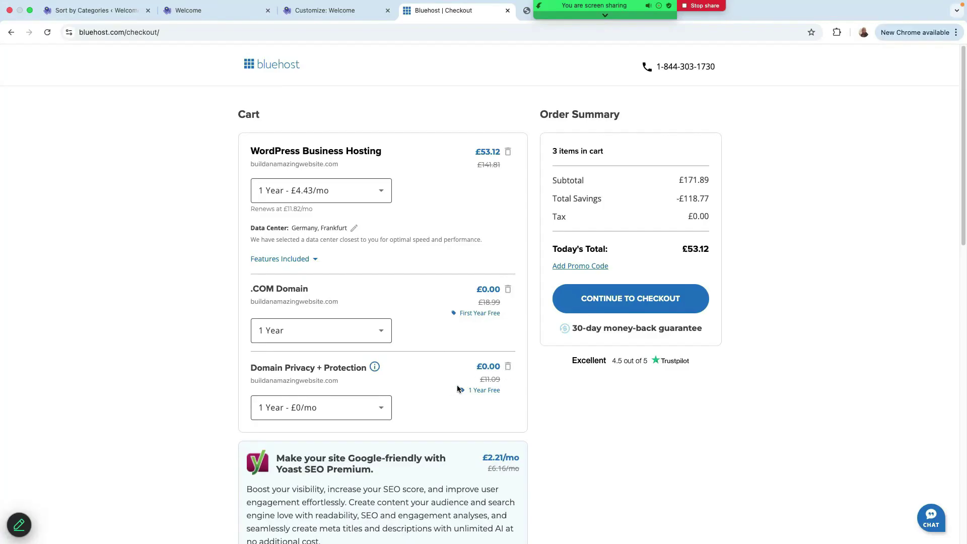
scroll(457, 388, down, 10)
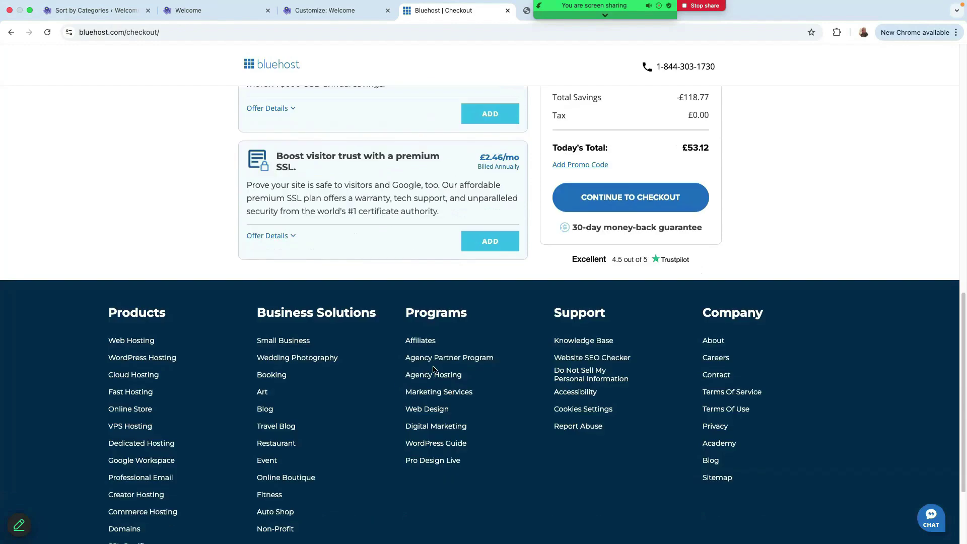
scroll(433, 371, up, 4)
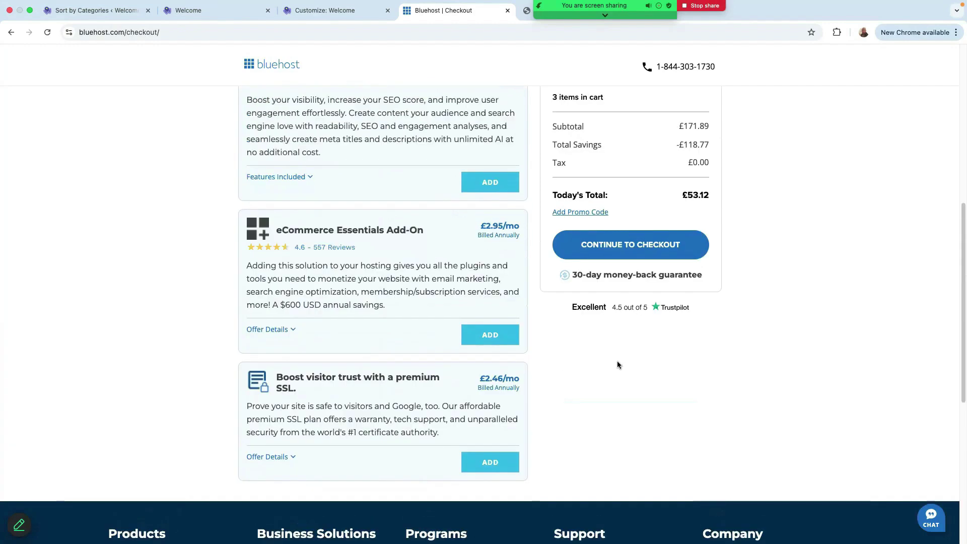
click(617, 249)
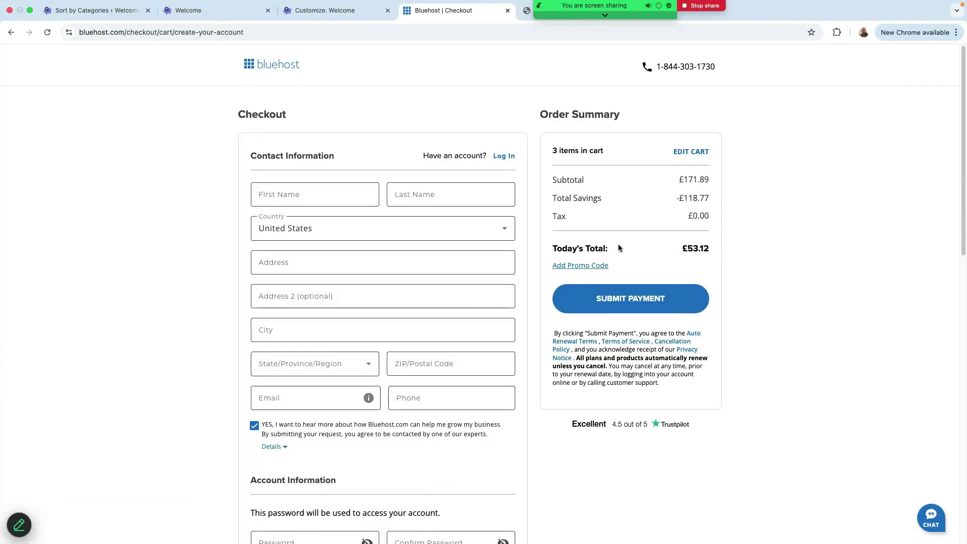
Fill in the contact details, account password and payment card details, and submit the hosting payment
click(275, 197)
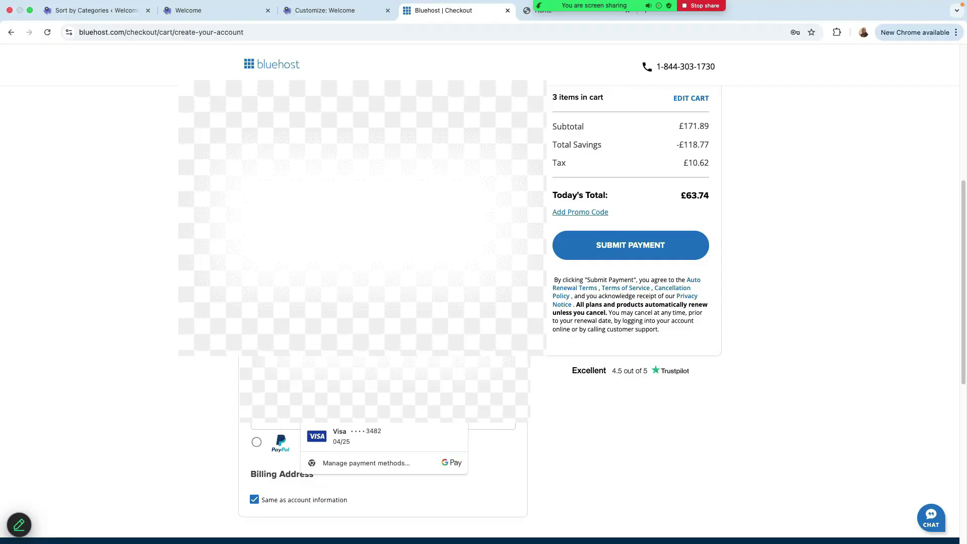
scroll(383, 312, down, 1)
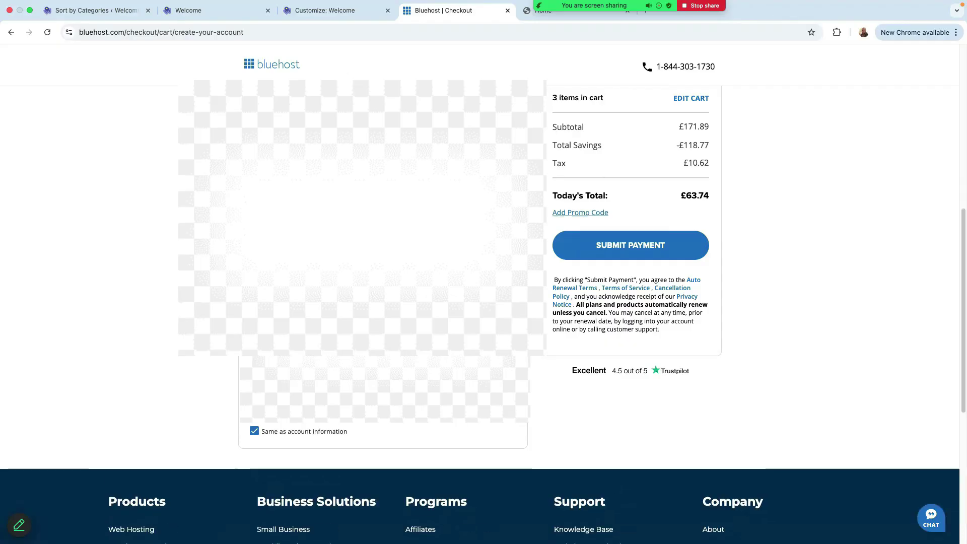
scroll(383, 312, up, 5)
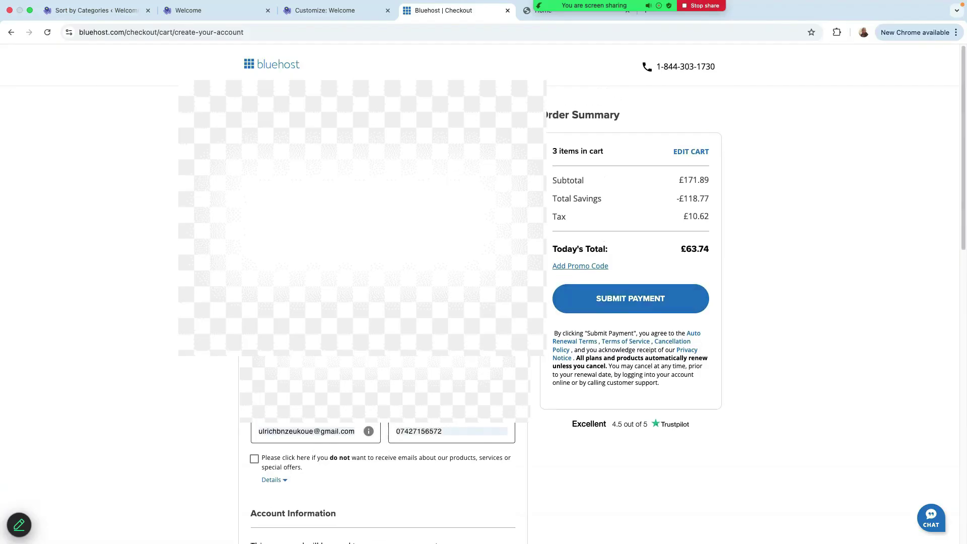
click(623, 301)
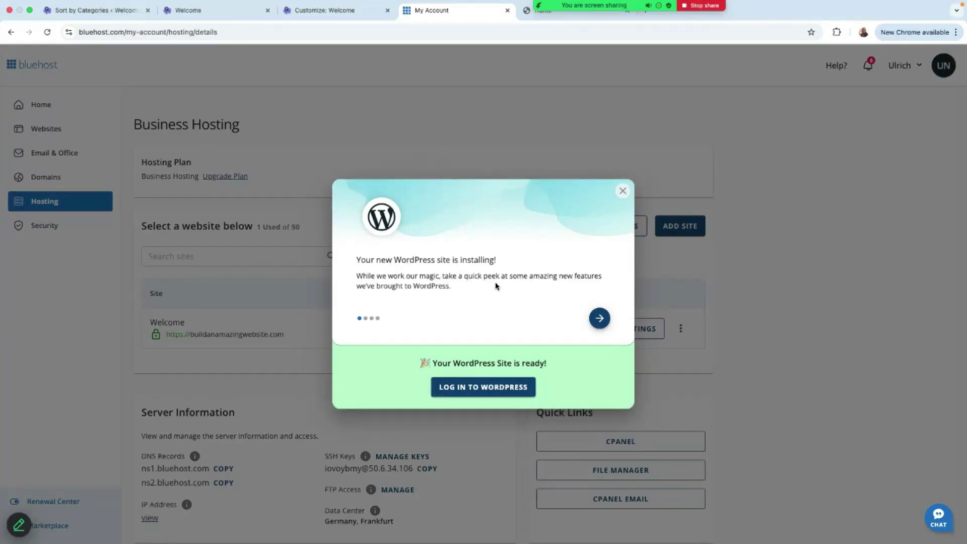
Go through the WordPress feature introduction slides and close the site-installation dialog
click(597, 324)
click(602, 321)
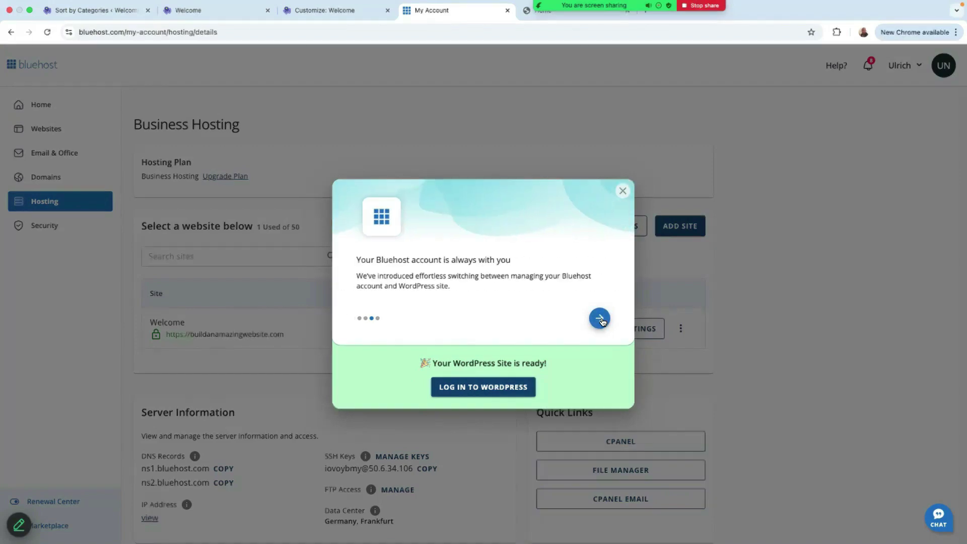
click(602, 319)
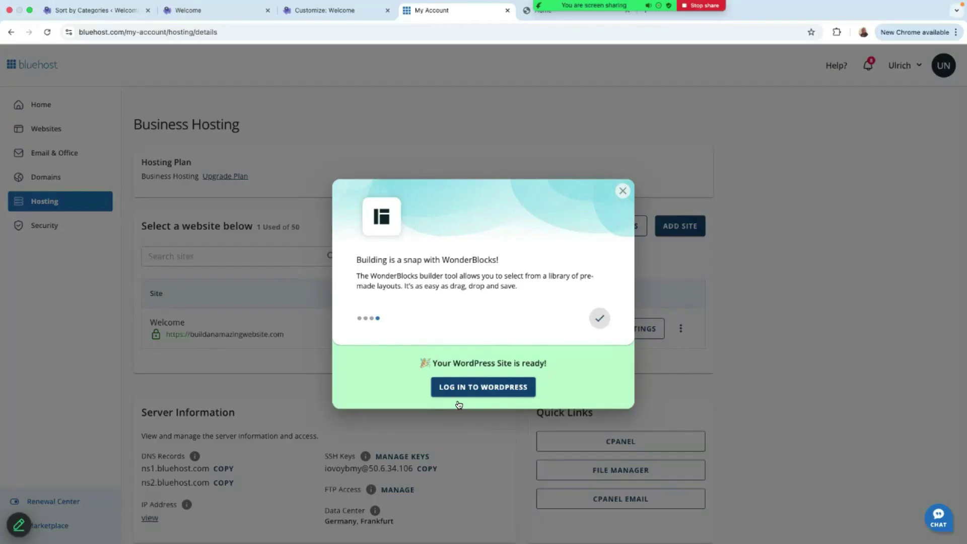
click(624, 192)
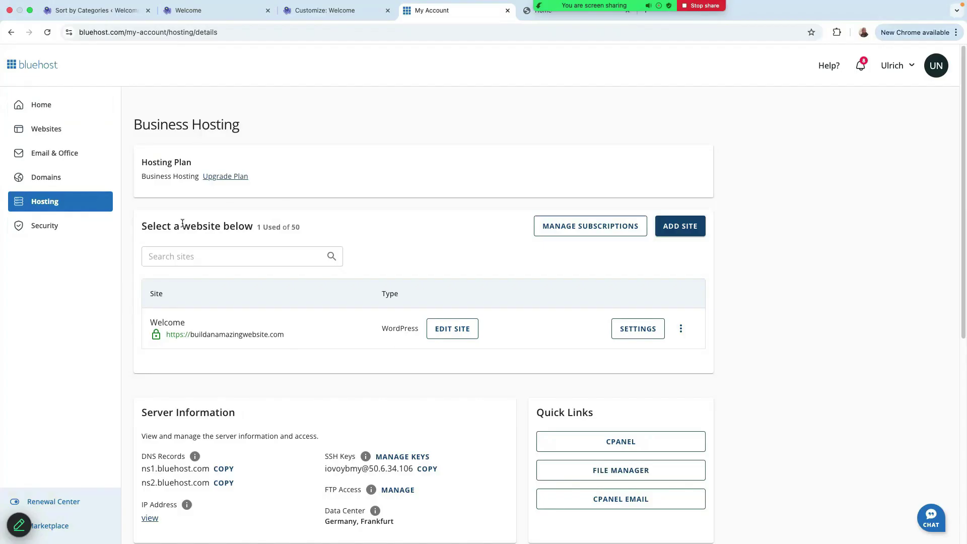
Look at the Bluehost account home and the Websites page, highlighting the Business Hosting plan's website allowance
click(56, 104)
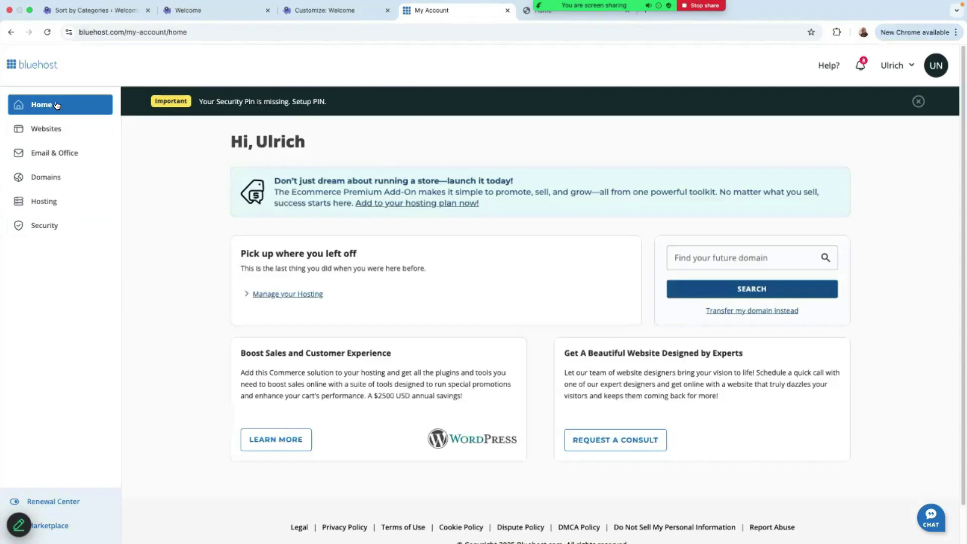
click(41, 131)
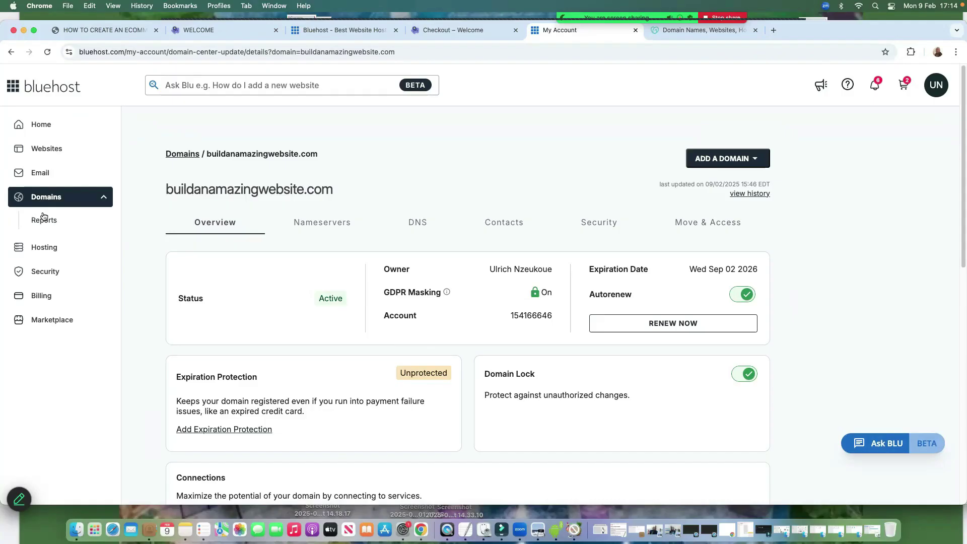
click(47, 149)
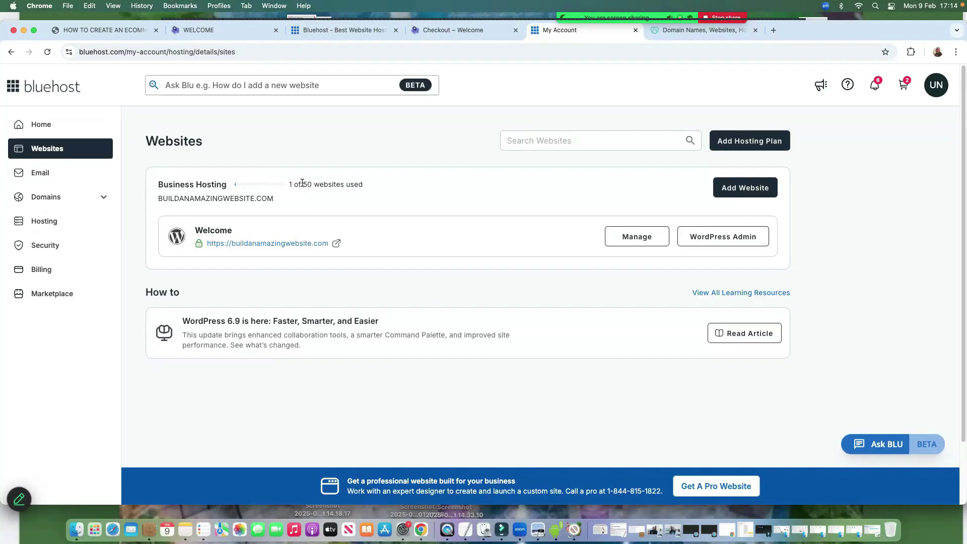
drag(302, 183, 374, 188)
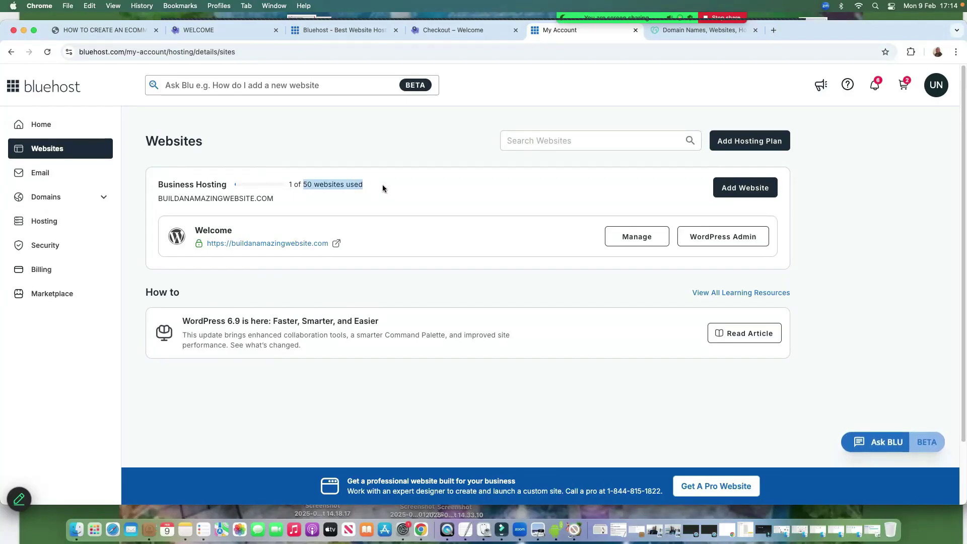
Add a new website to the Business Hosting plan as an Empty Environment with the site title "Welcome"
click(737, 191)
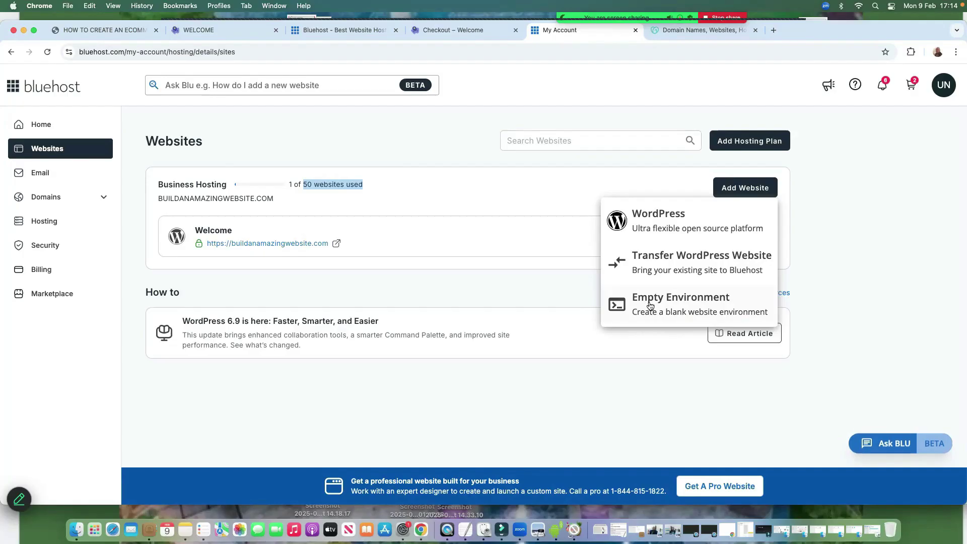
click(743, 188)
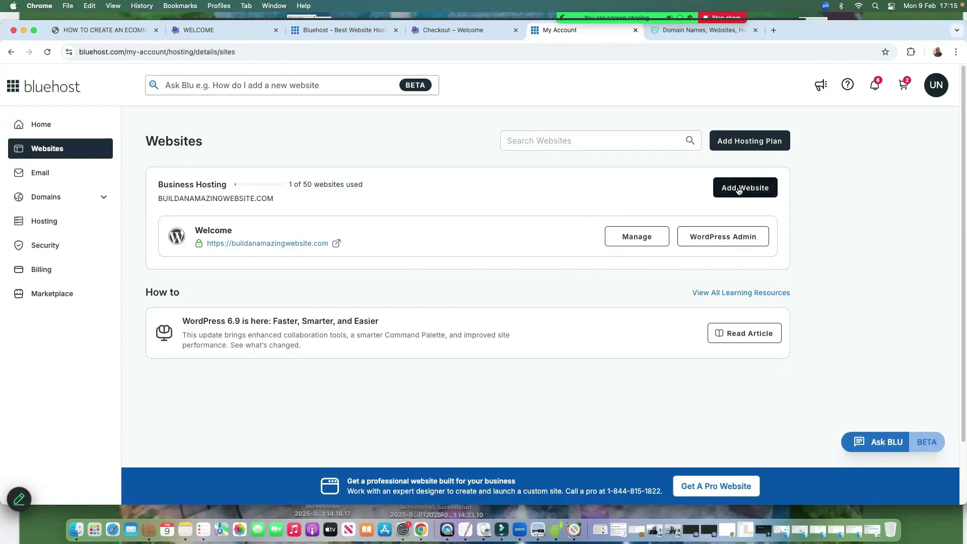
click(745, 188)
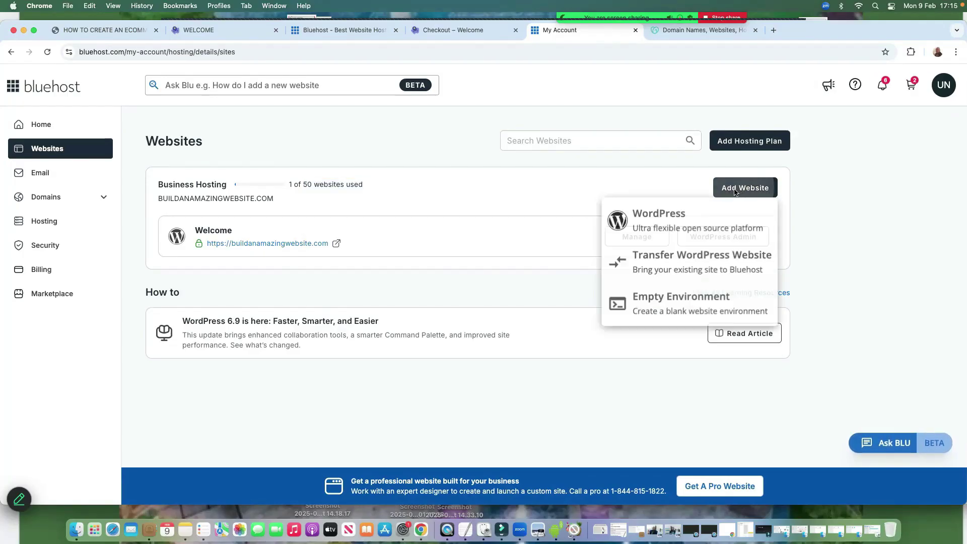
click(627, 304)
click(216, 238)
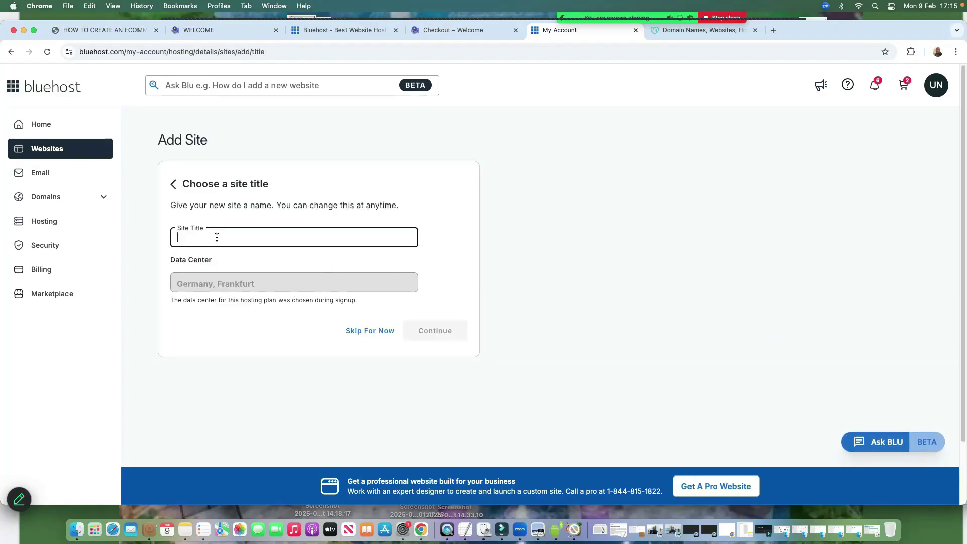
text(We)
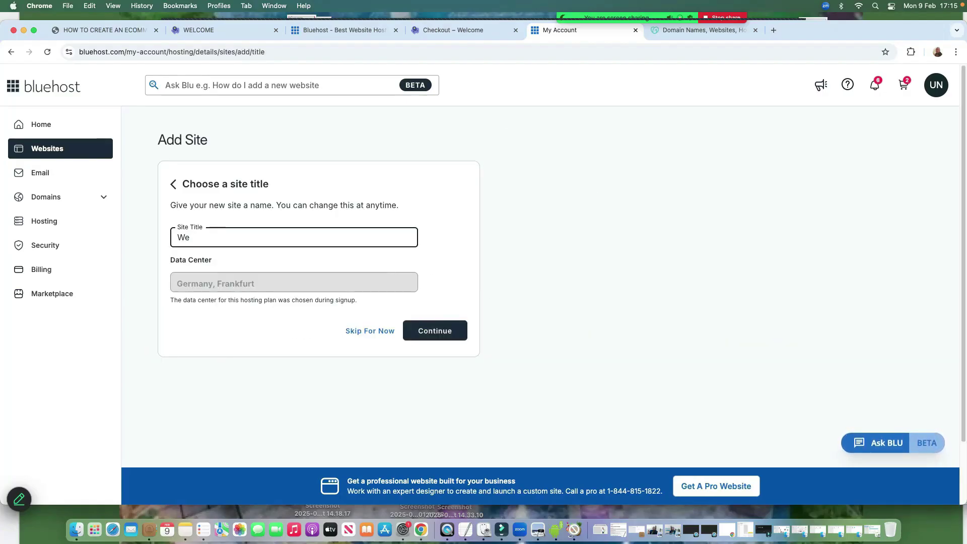
text(lcome)
click(436, 332)
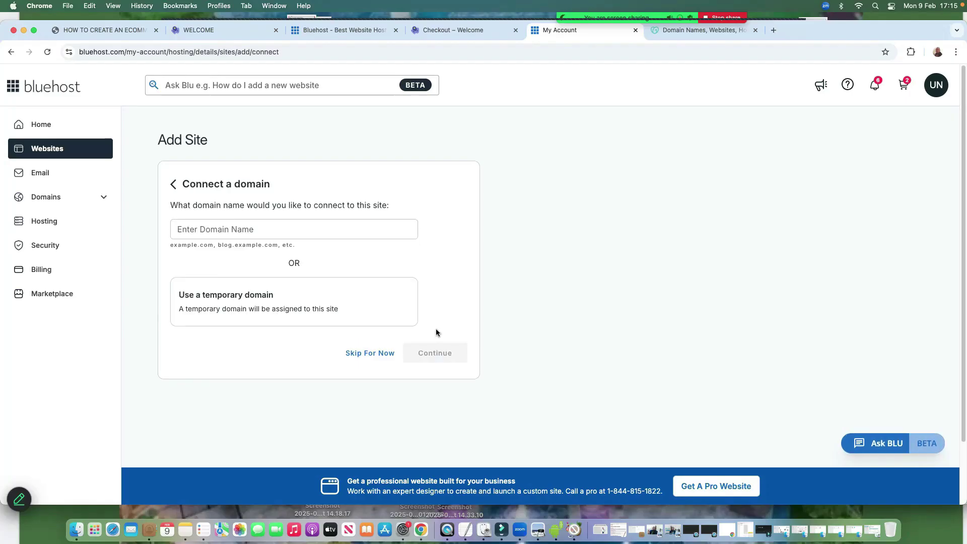
Copy the domain name ulrichshops.co.uk from the GoDaddy dashboard and connect it to the new Bluehost site
click(203, 231)
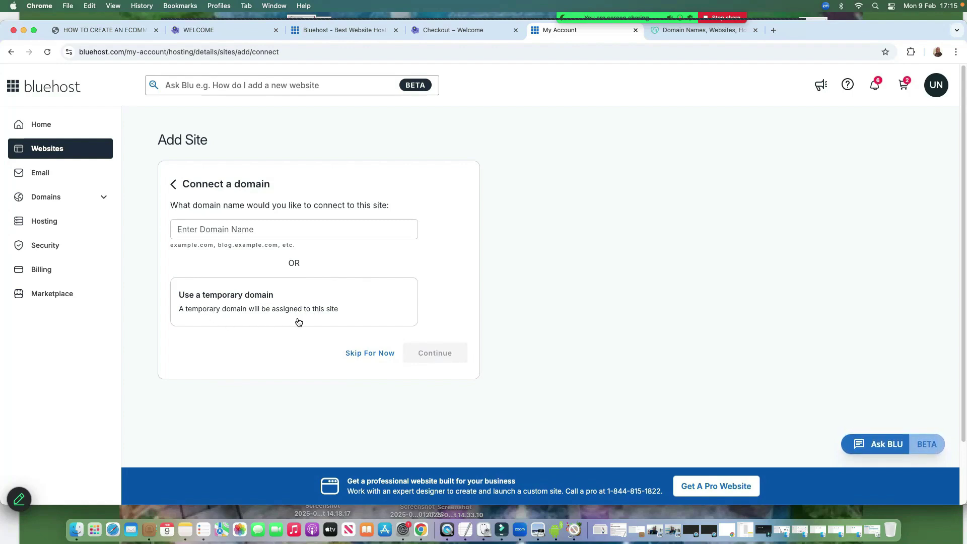
click(188, 234)
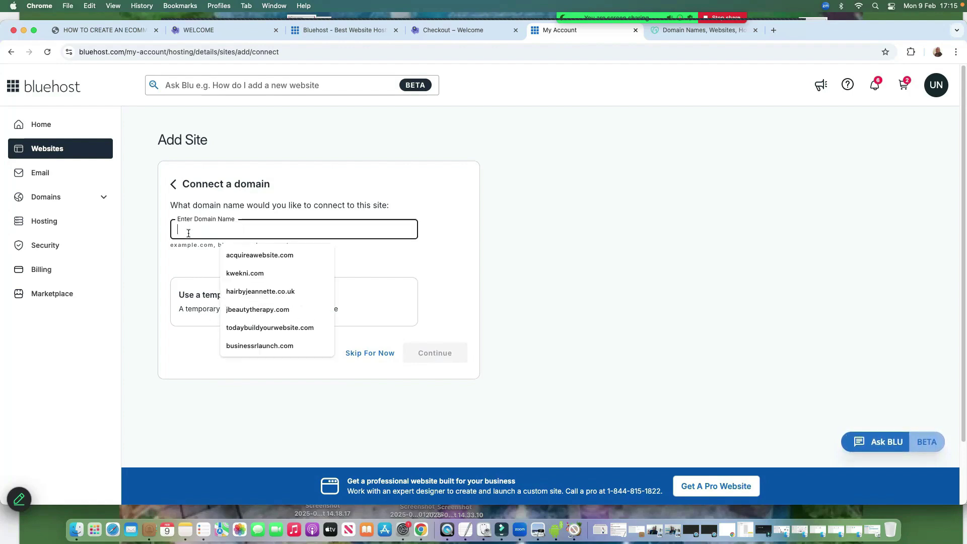
click(689, 32)
right_click(297, 159)
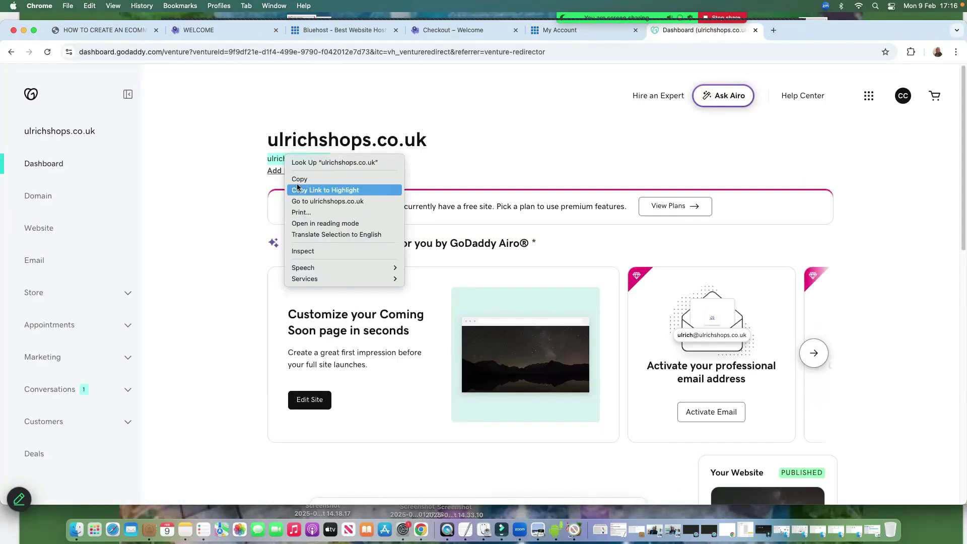
click(302, 178)
click(617, 34)
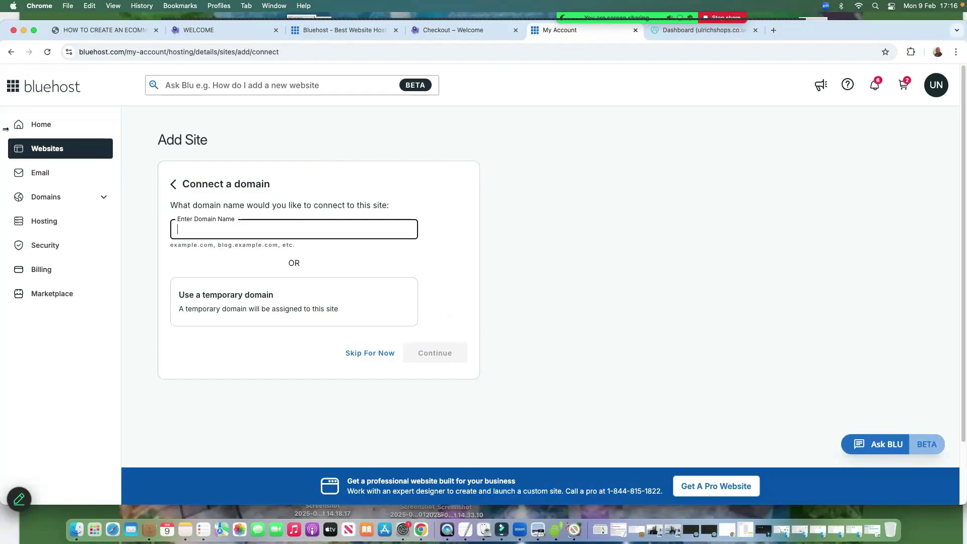
right_click(198, 231)
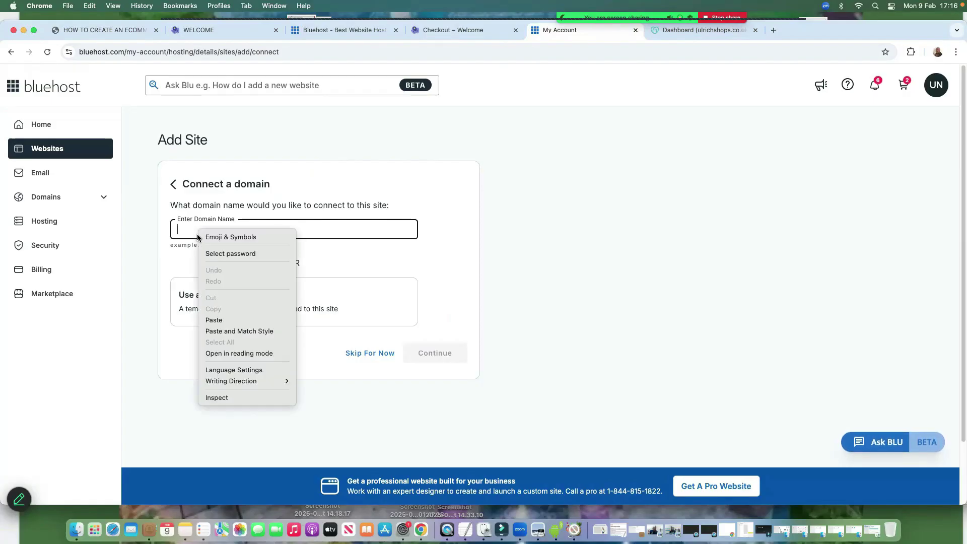
click(217, 321)
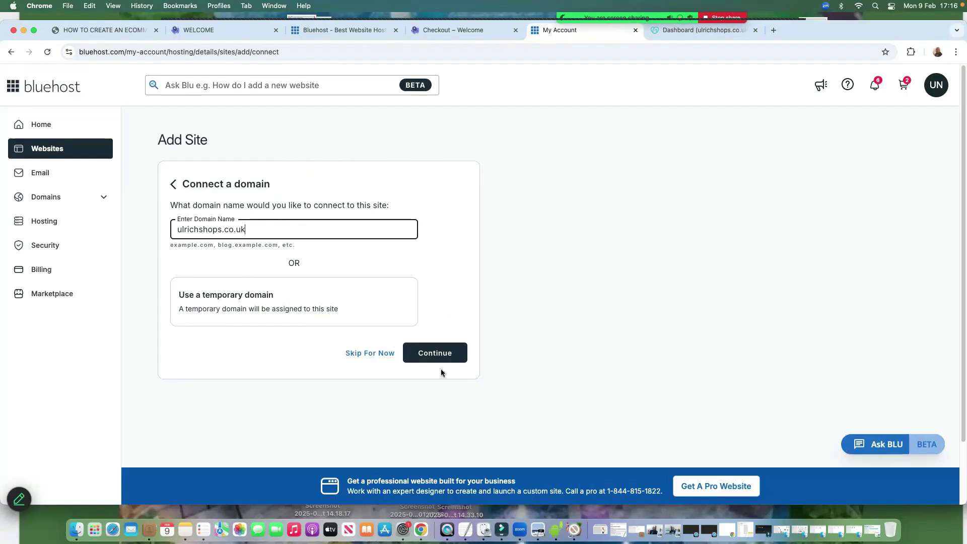
click(437, 356)
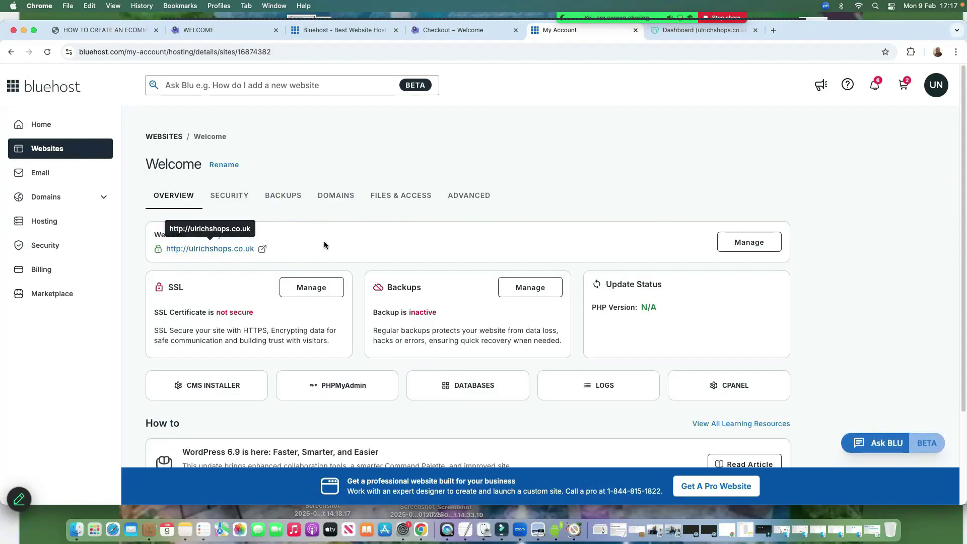
Open the name server instructions for finishing the ulrichshops.co.uk connection from the new site's domain settings
click(748, 244)
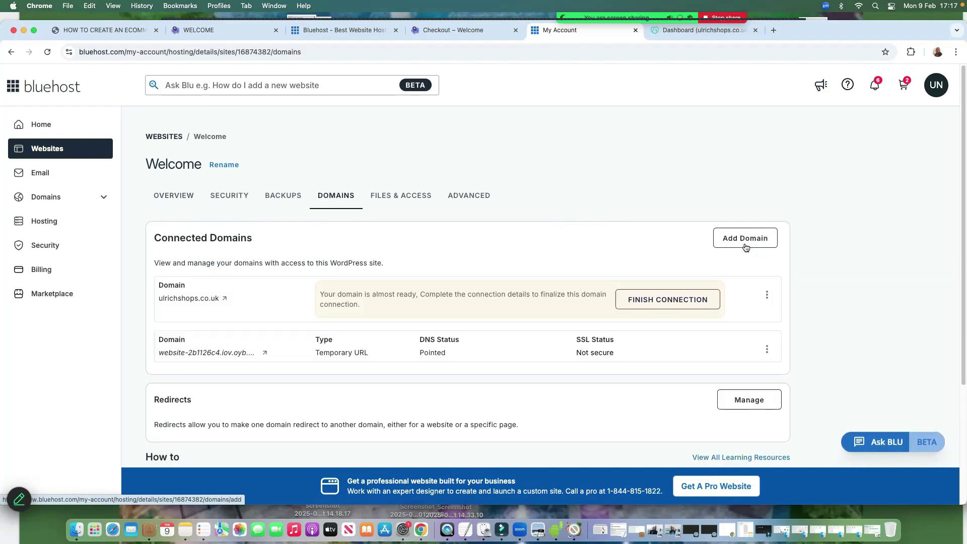
click(663, 302)
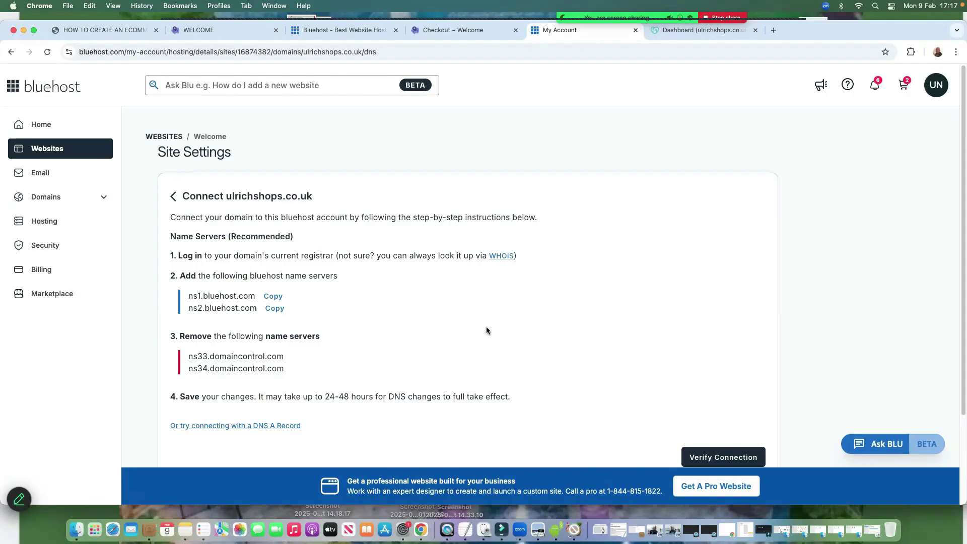
Copy the Bluehost name server ns1.bluehost.com and open the nameserver settings of ulrichshops.co.uk in GoDaddy
scroll(443, 330, down, 2)
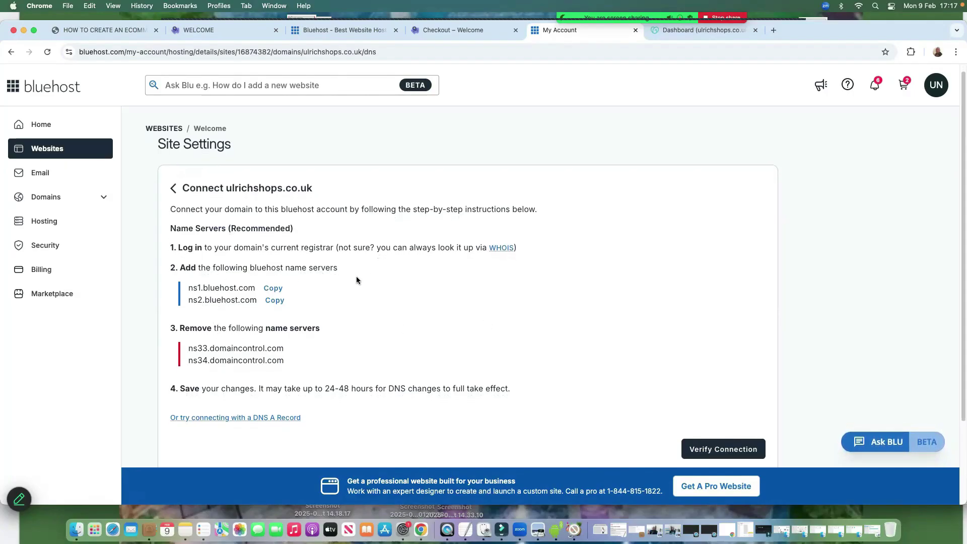
click(275, 289)
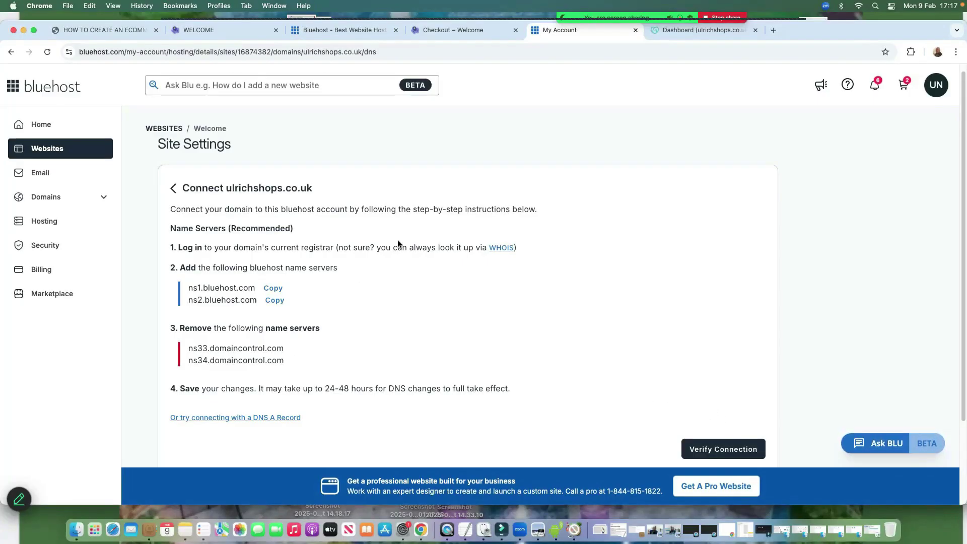
click(694, 31)
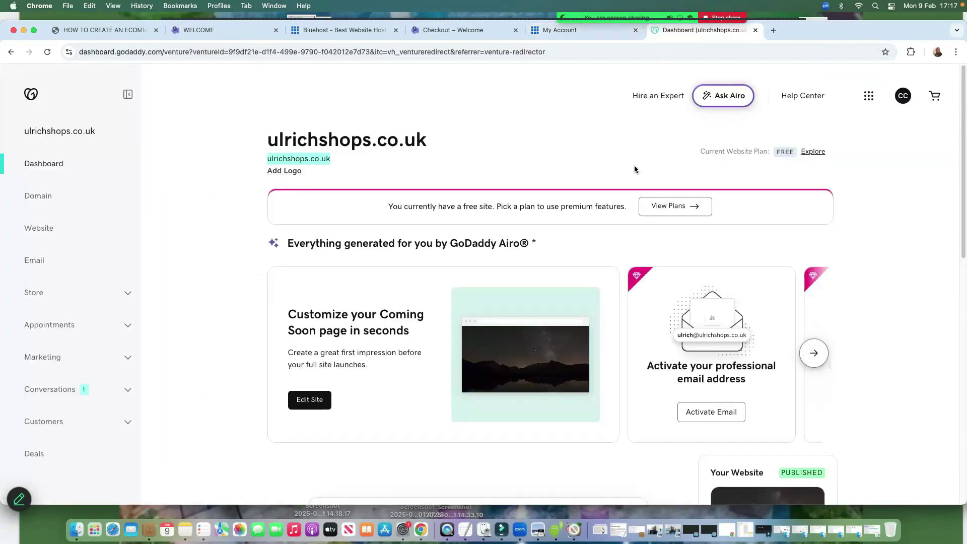
scroll(719, 288, down, 10)
click(753, 417)
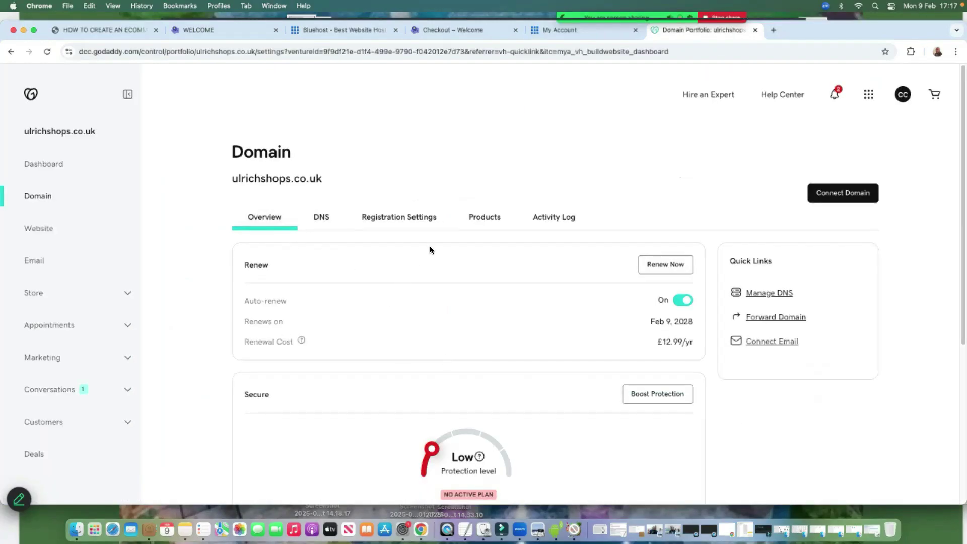
click(773, 294)
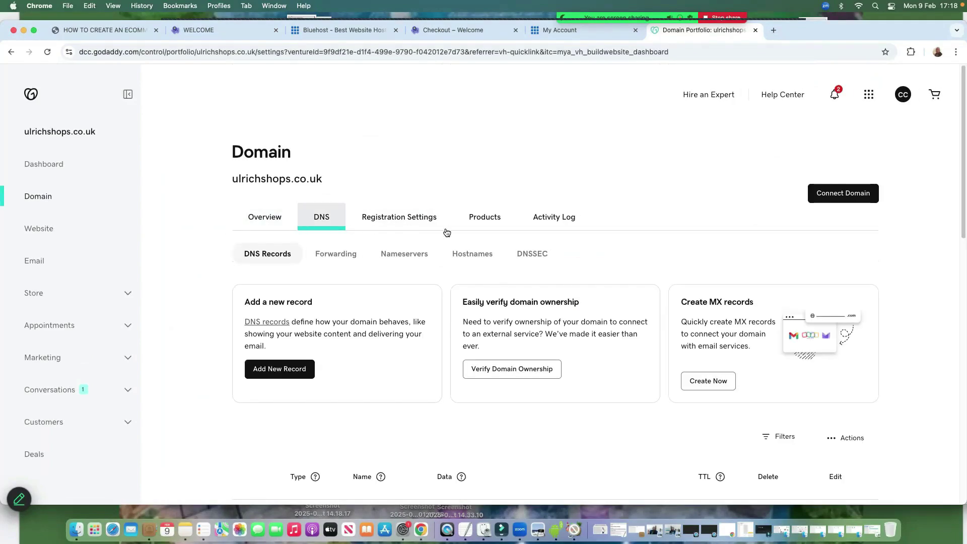
click(413, 258)
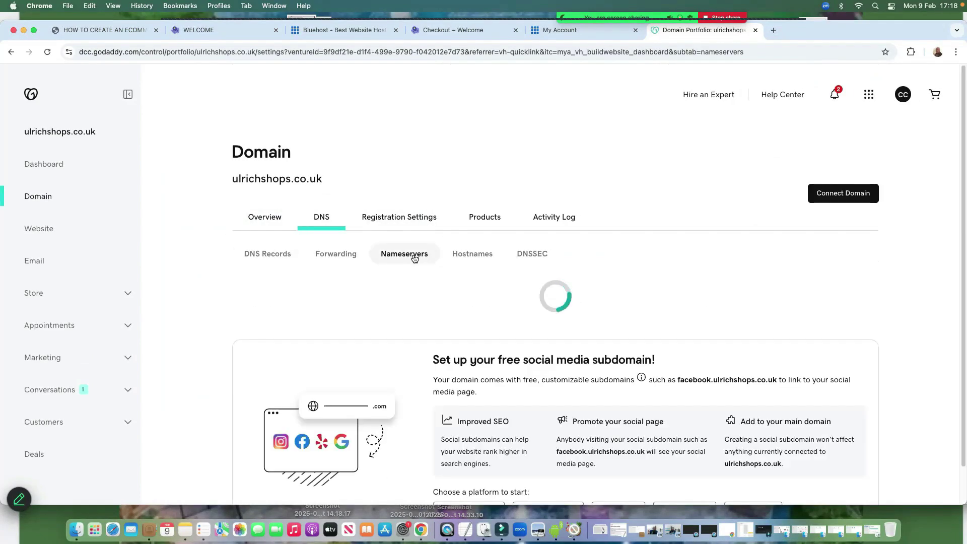
scroll(370, 383, down, 2)
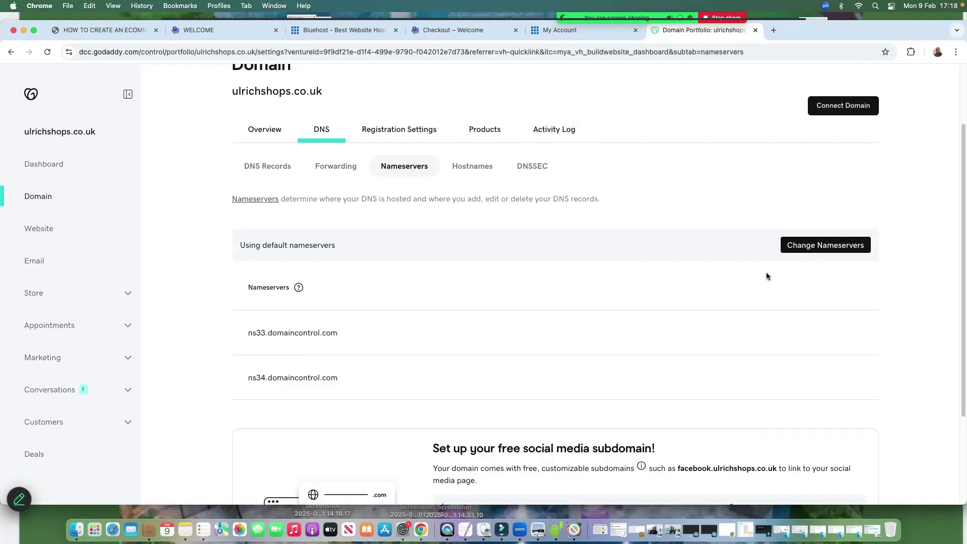
Change the domain to use its own nameservers and paste ns1.bluehost.com as the first nameserver
click(827, 245)
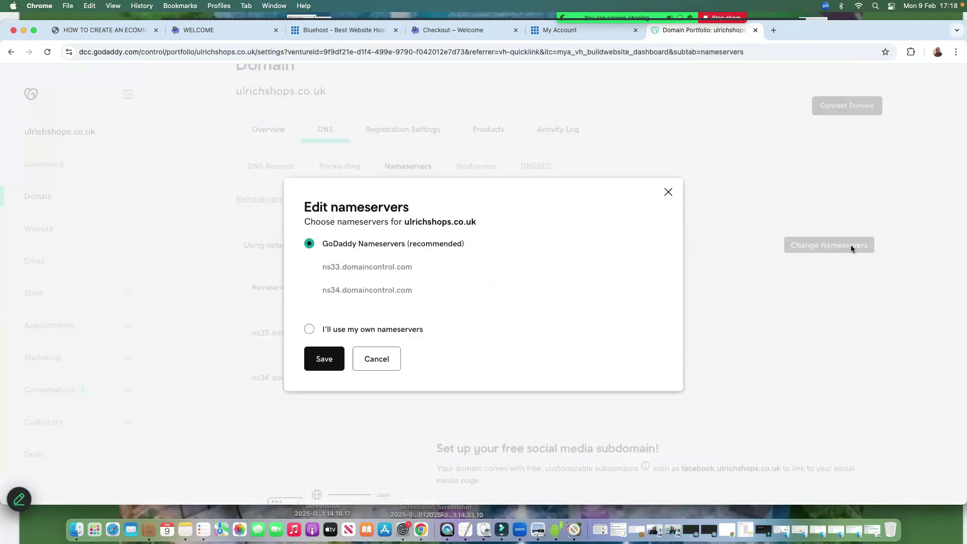
click(309, 329)
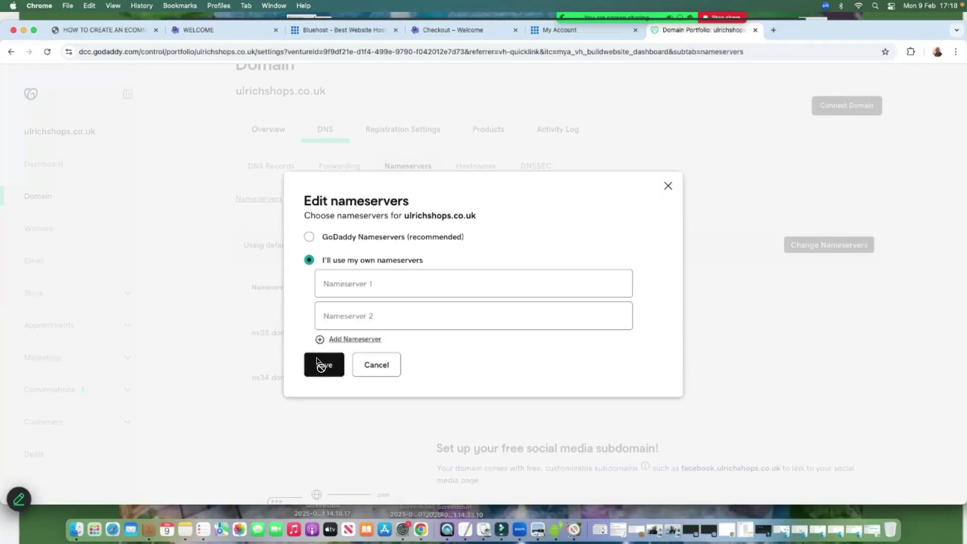
click(333, 284)
right_click(335, 283)
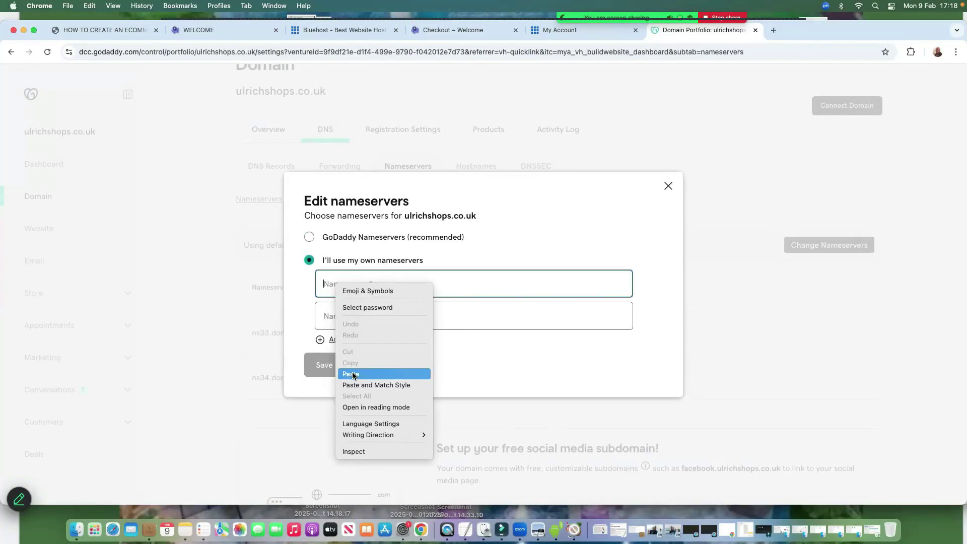
click(353, 374)
Enter ns2.bluehost.com as the second nameserver, save the nameservers and consent to the update
click(347, 318)
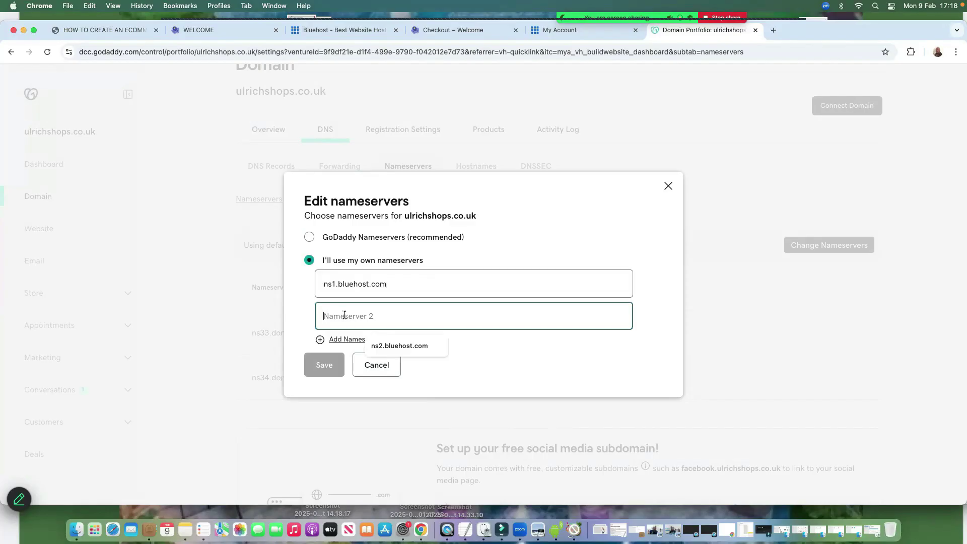
right_click(347, 316)
click(361, 403)
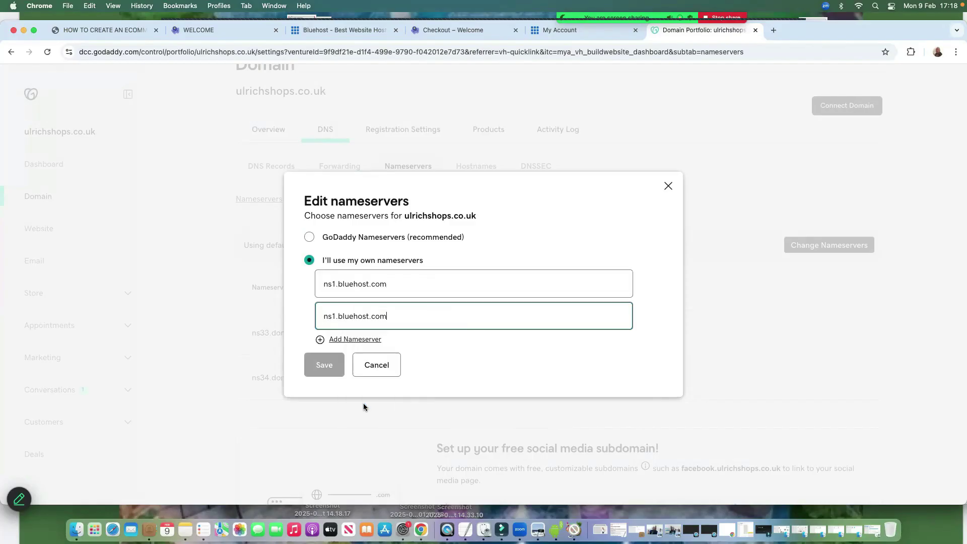
click(336, 313)
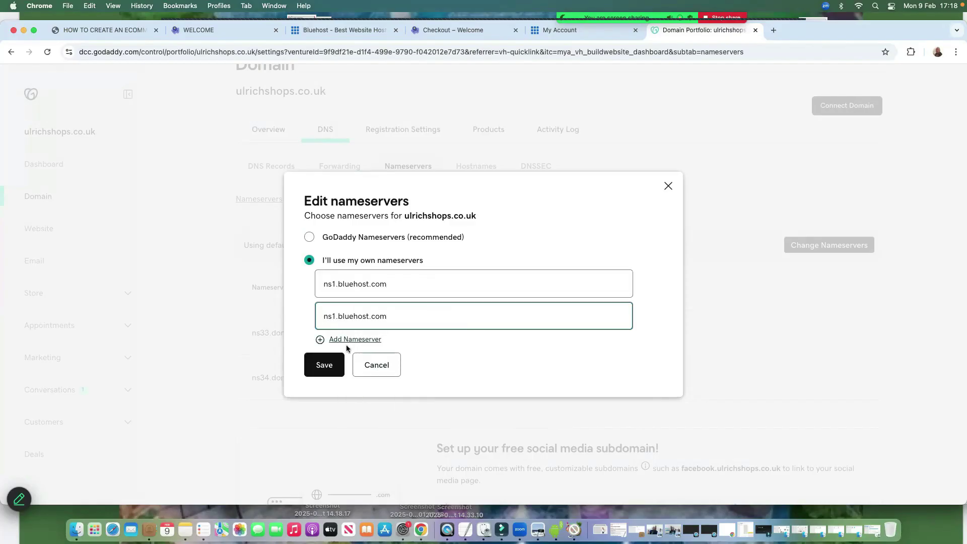
key(BackSpace)
text(2)
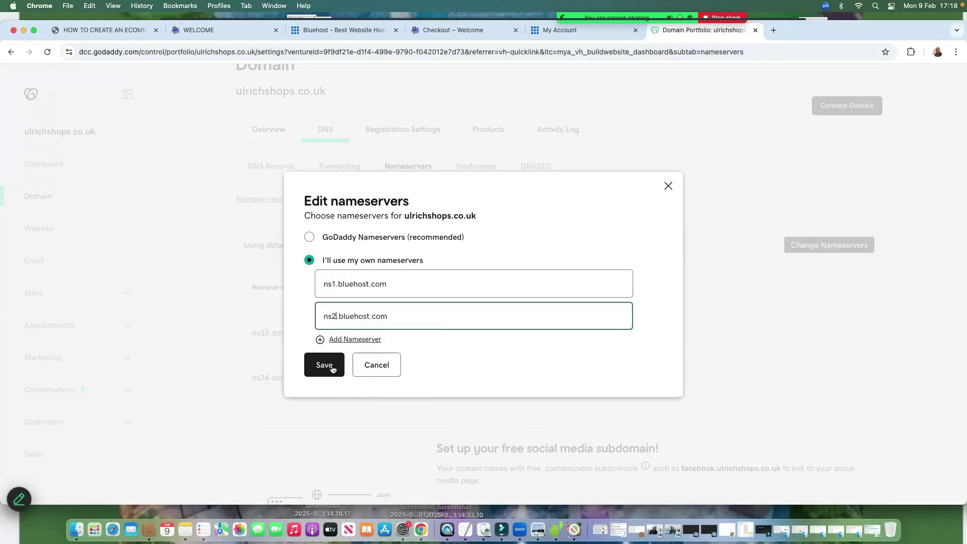
click(330, 365)
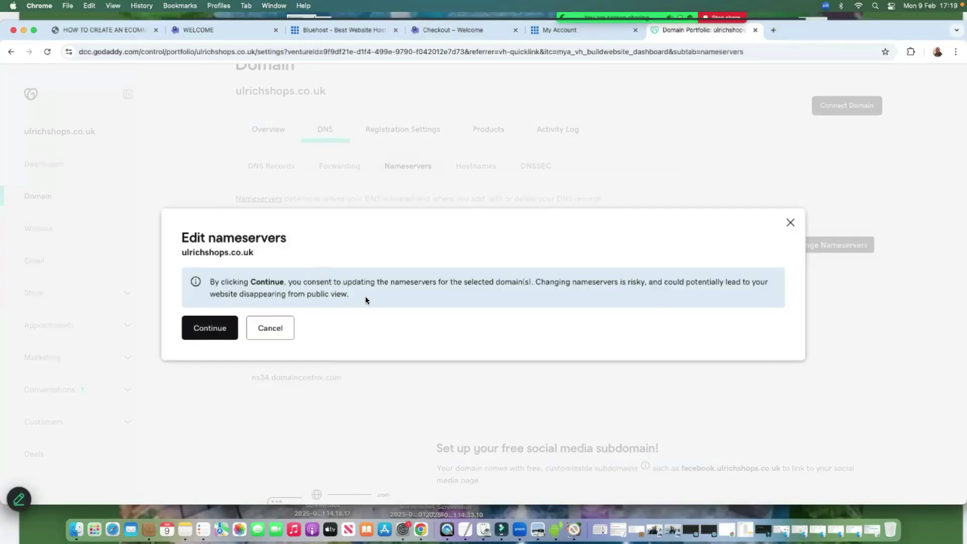
click(211, 330)
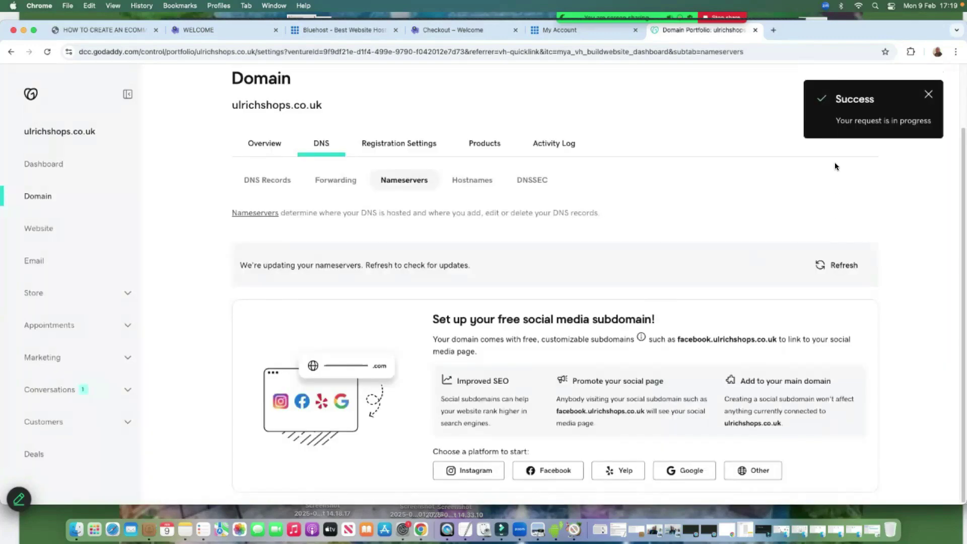
Return to the Bluehost connection instructions and verify the connection of ulrichshops.co.uk
click(560, 34)
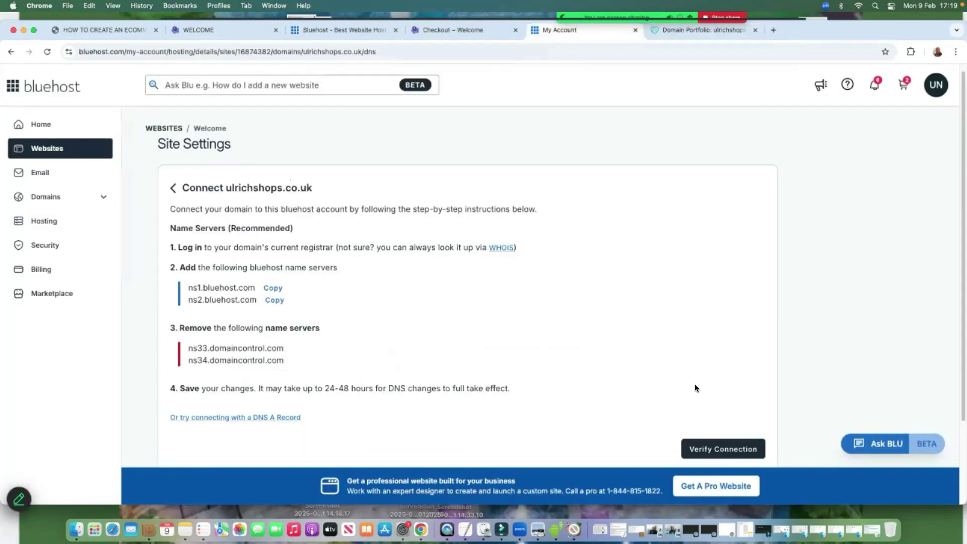
scroll(716, 418, down, 1)
click(731, 438)
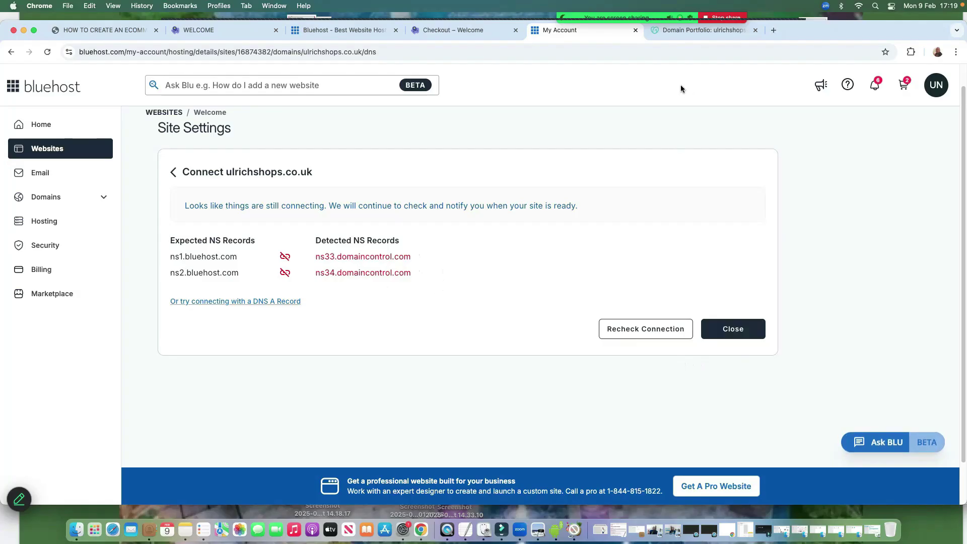
Check in GoDaddy's DNS settings which nameservers are now listed for ulrichshops.co.uk
click(697, 33)
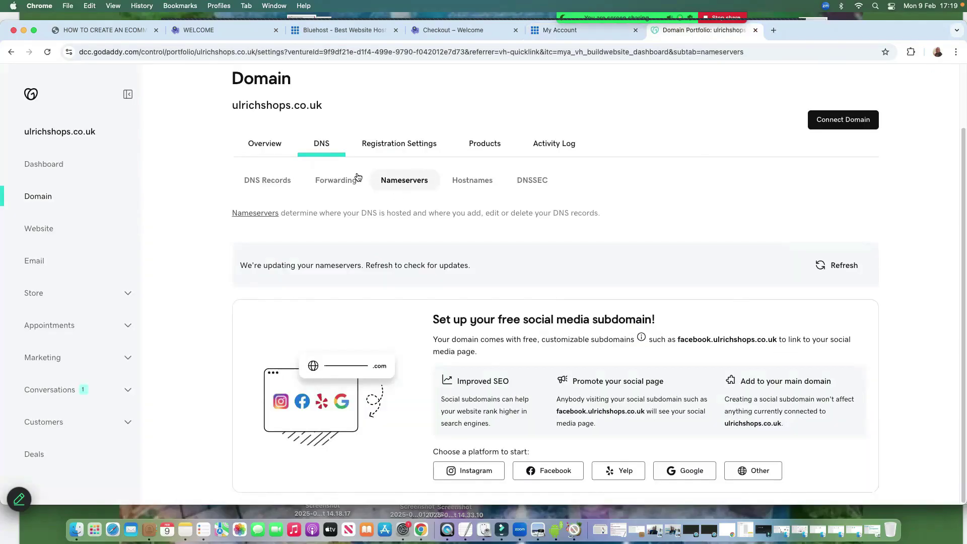
click(338, 182)
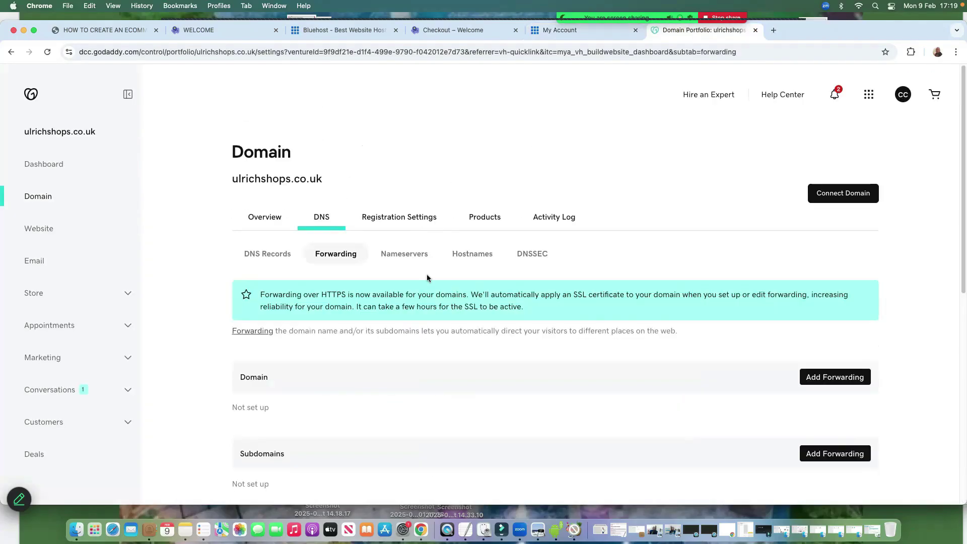
click(408, 255)
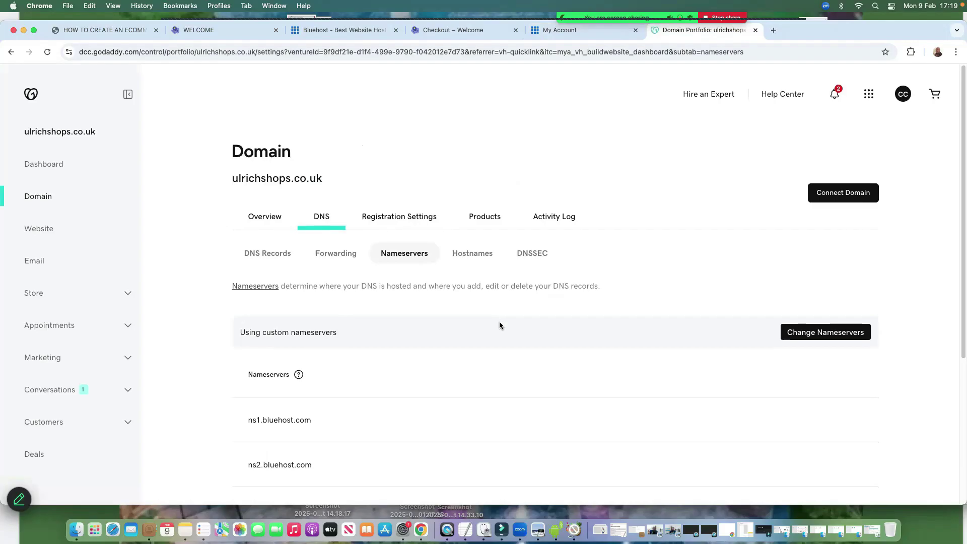
scroll(237, 328, down, 3)
mouse_move(299, 330)
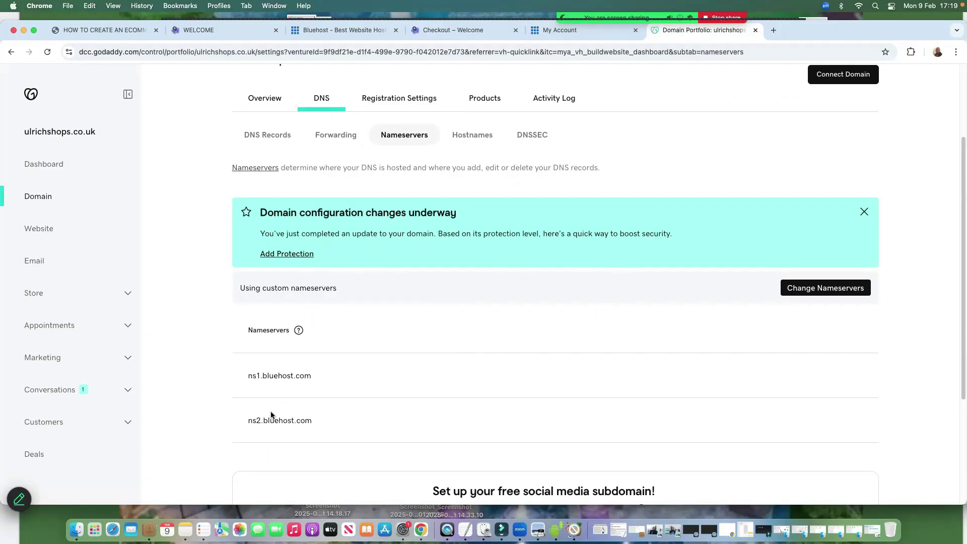
Reopen the ulrichshops.co.uk site's domain settings in Bluehost, finish the domain connection and save the changes
click(567, 30)
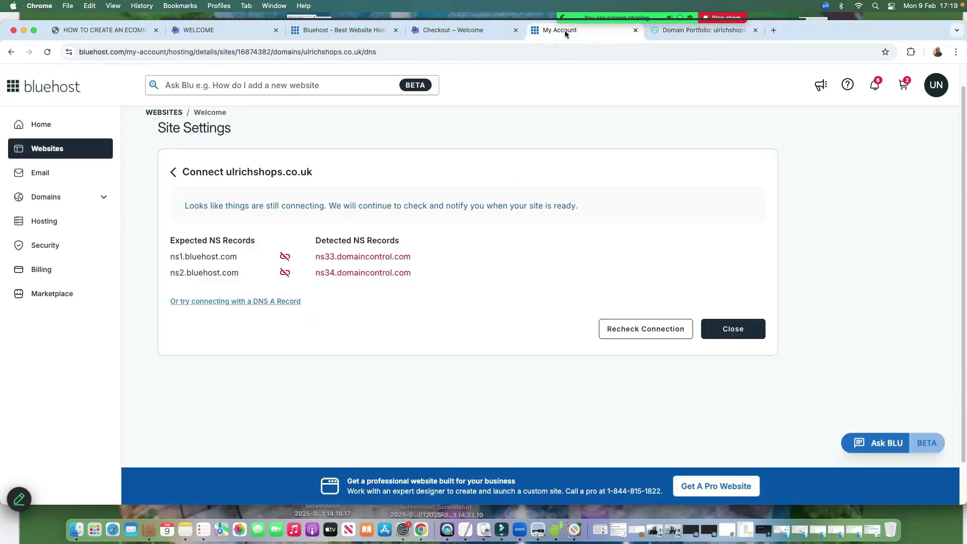
click(43, 150)
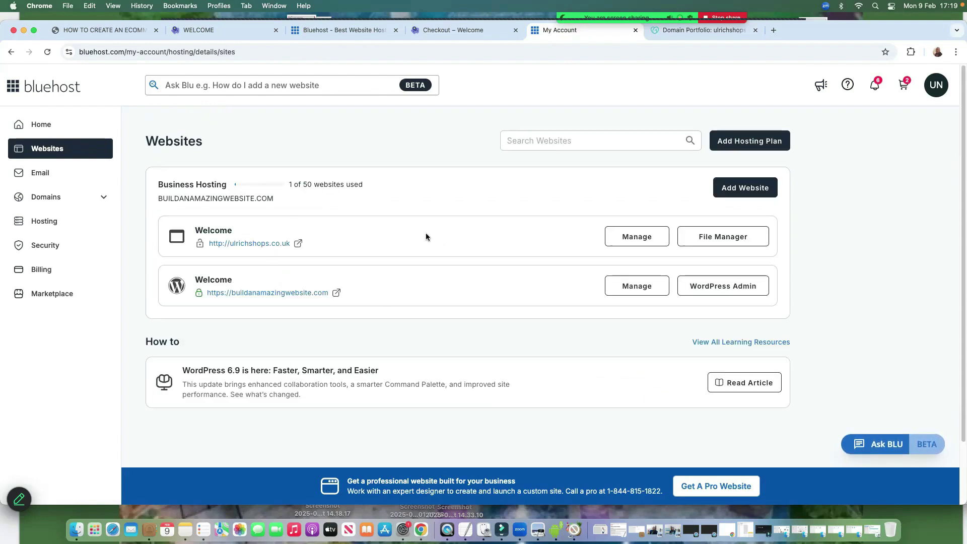
click(643, 241)
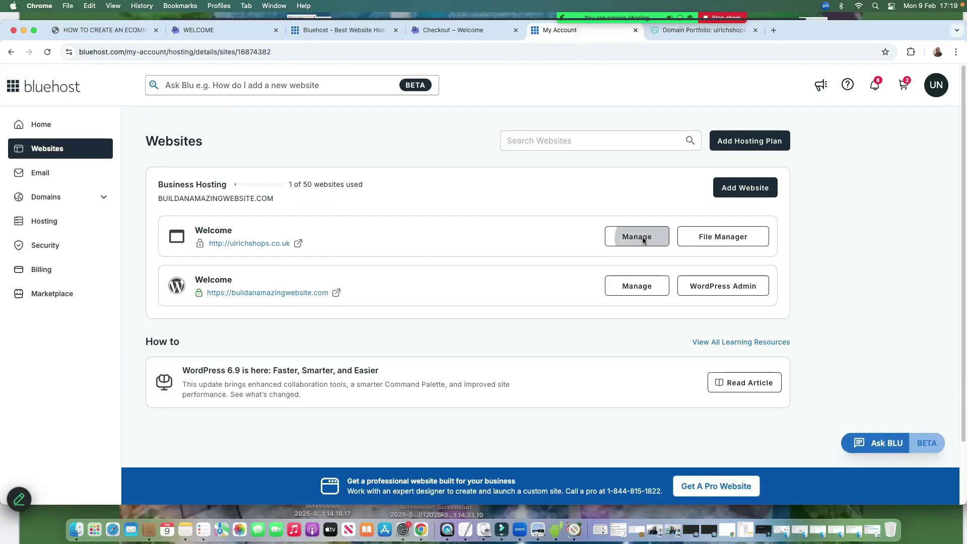
scroll(745, 166, down, 2)
click(744, 166)
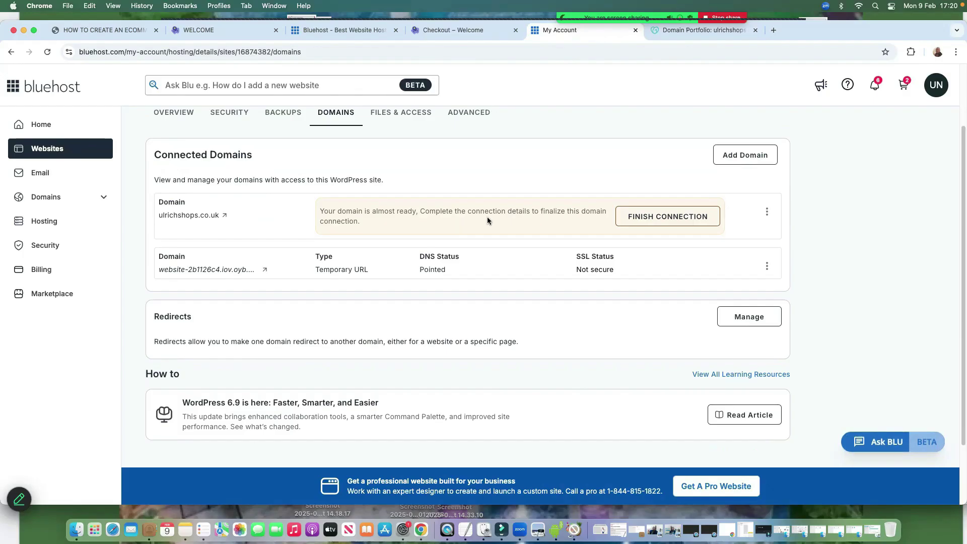
click(659, 217)
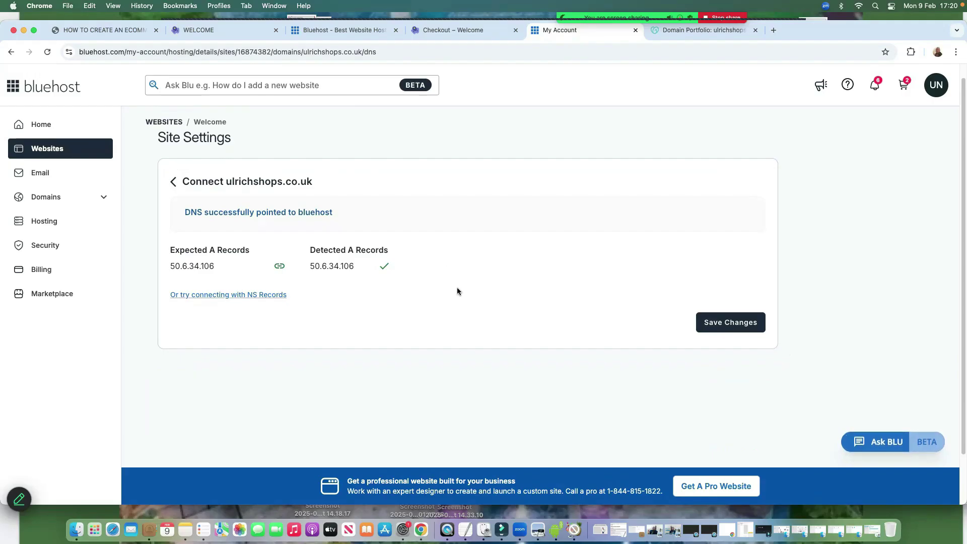
scroll(655, 290, down, 1)
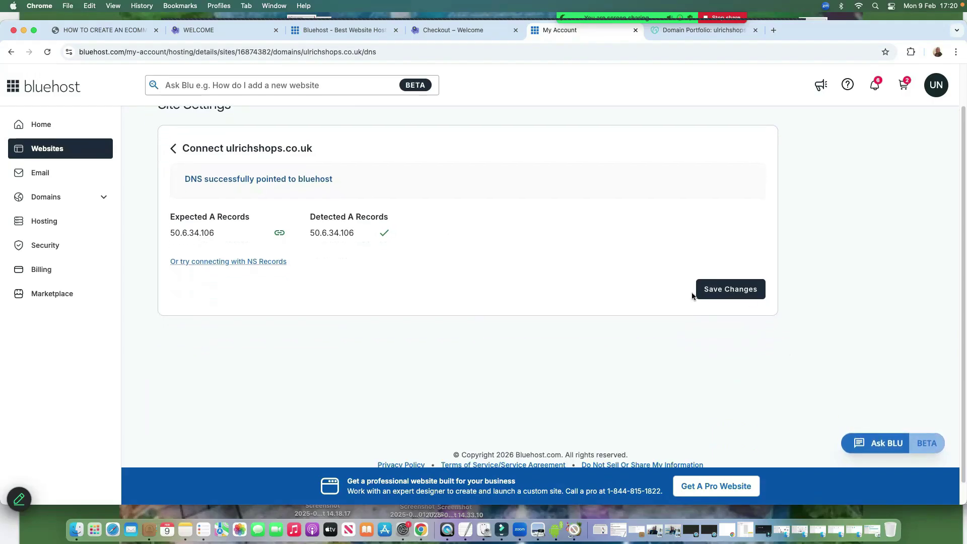
click(731, 292)
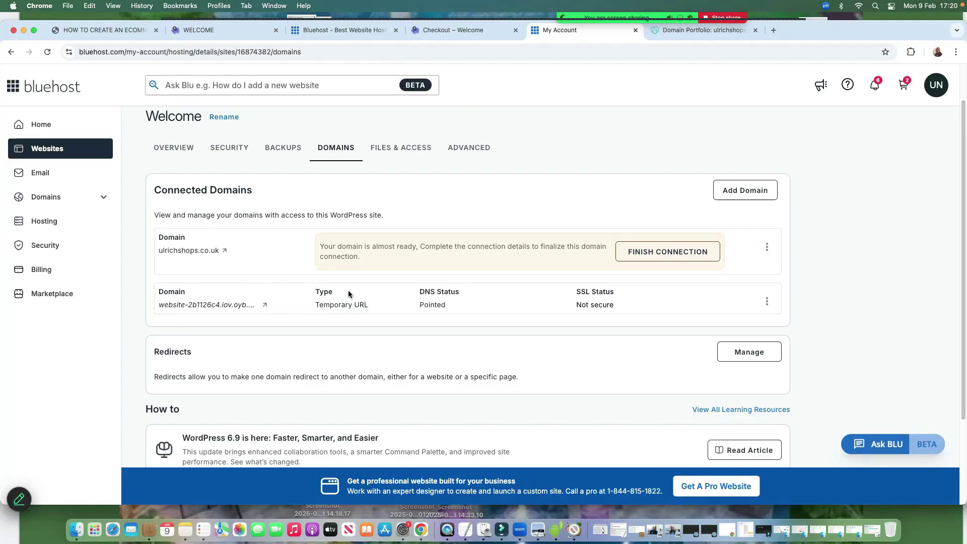
Return to the Bluehost websites list and open the advanced settings of the ulrichshops.co.uk site
scroll(401, 302, down, 1)
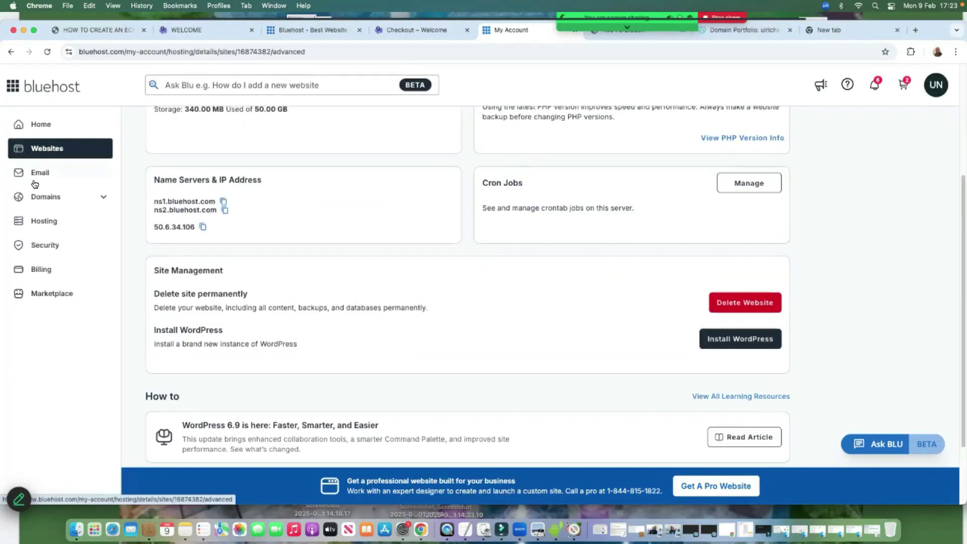
scroll(31, 166, up, 4)
click(38, 126)
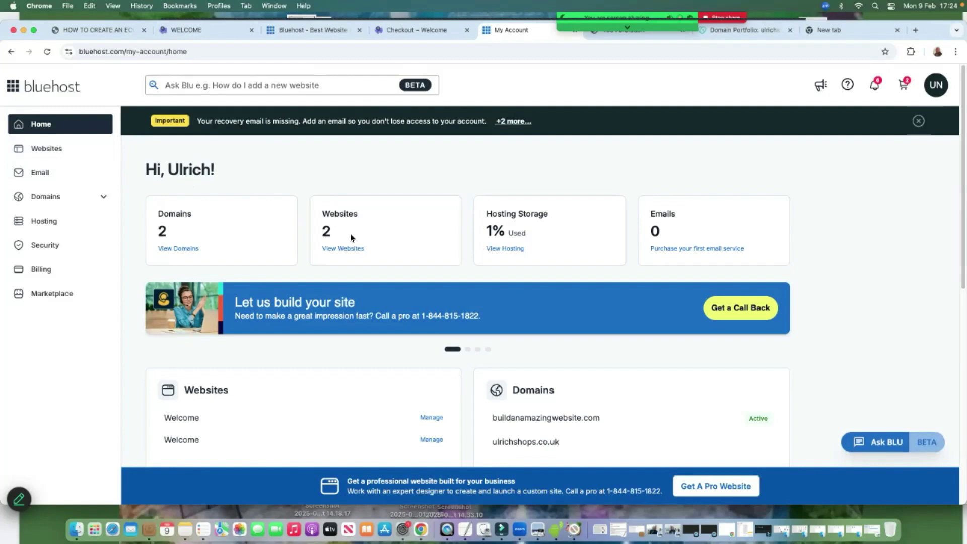
click(341, 249)
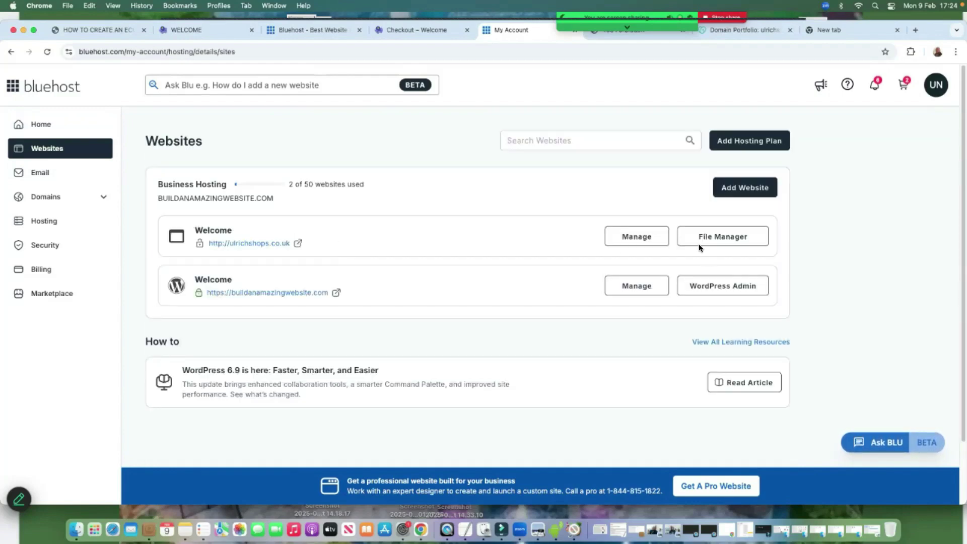
click(637, 237)
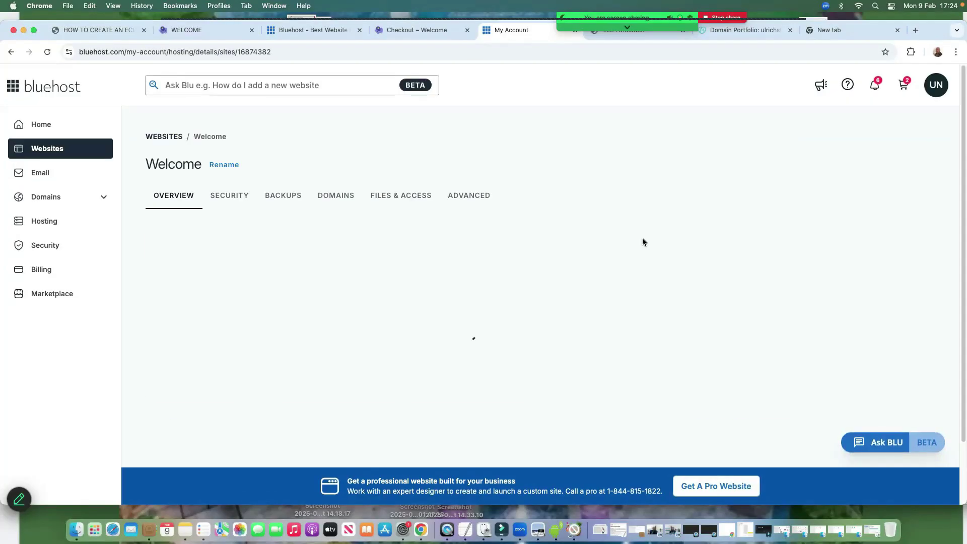
click(476, 195)
scroll(669, 295, down, 5)
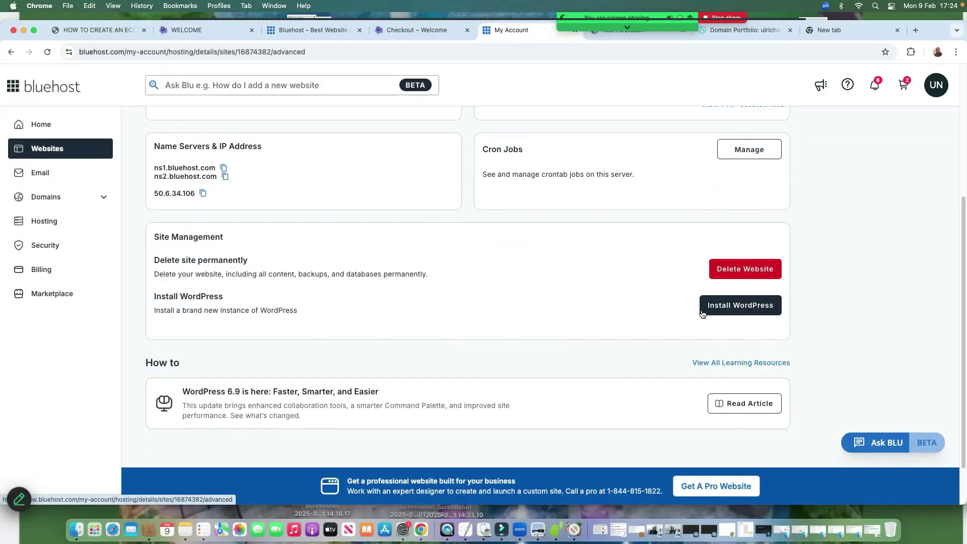
Install WordPress on the ulrichshops.co.uk site, acknowledging the removal of existing files
click(729, 307)
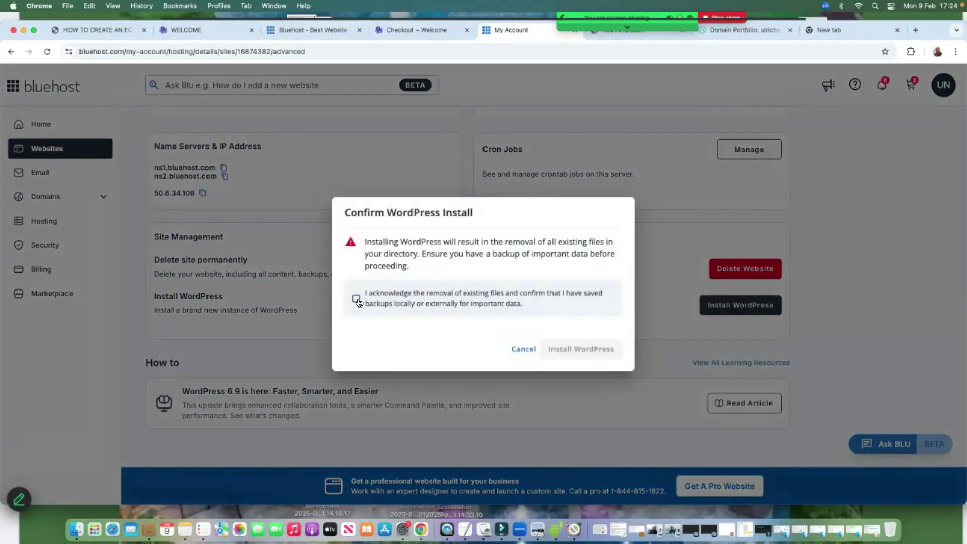
click(357, 299)
click(582, 356)
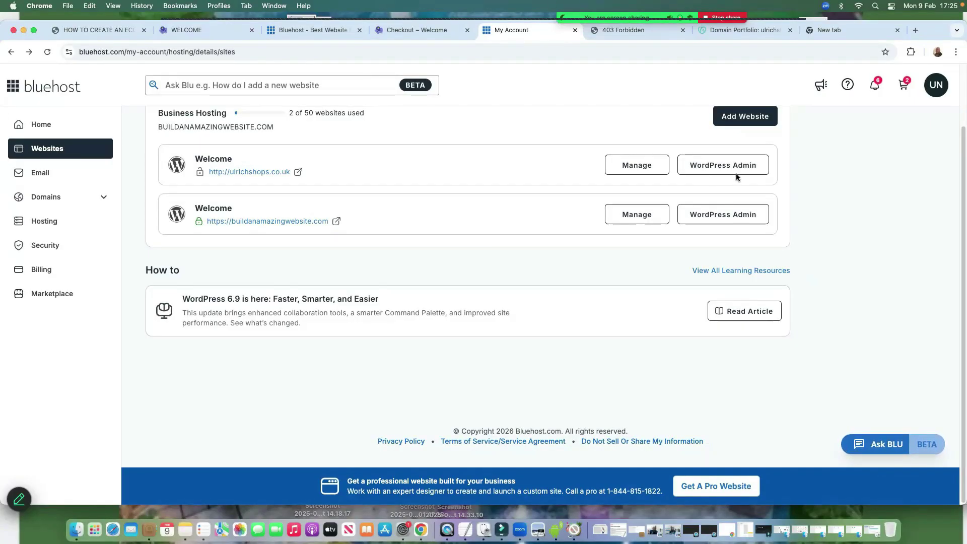
Open the WordPress admin for ulrichshops.co.uk, leave the site-creation onboarding and view the live site
click(713, 167)
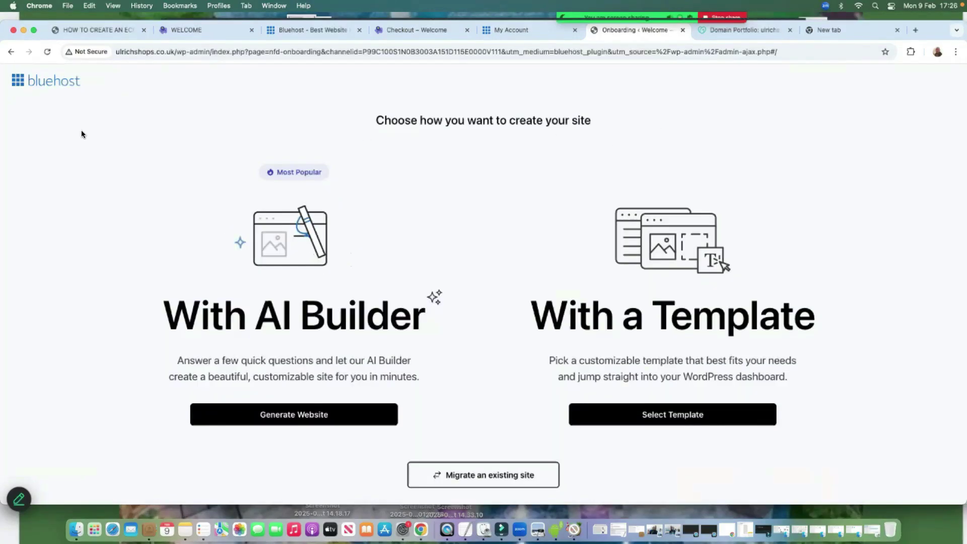
click(64, 82)
key(super+alt+Left)
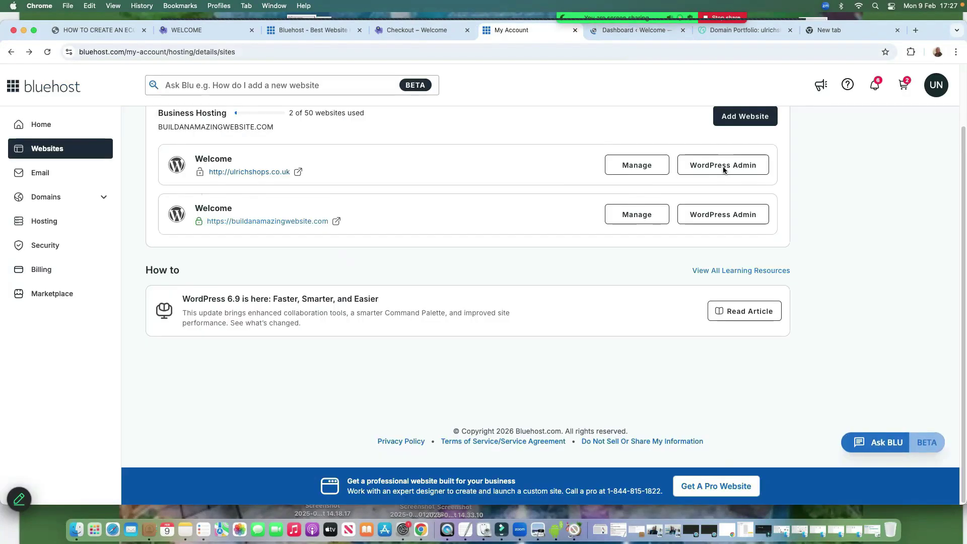
click(723, 165)
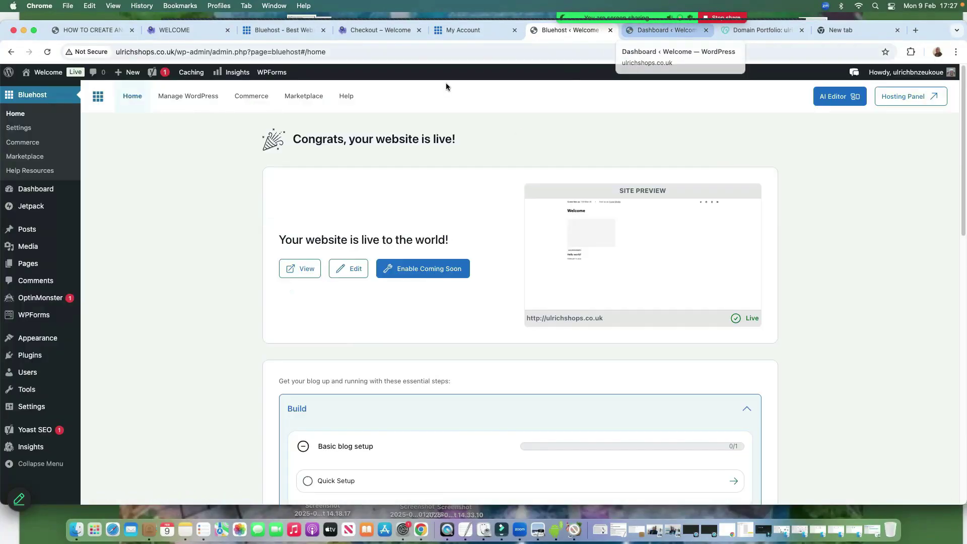
click(32, 90)
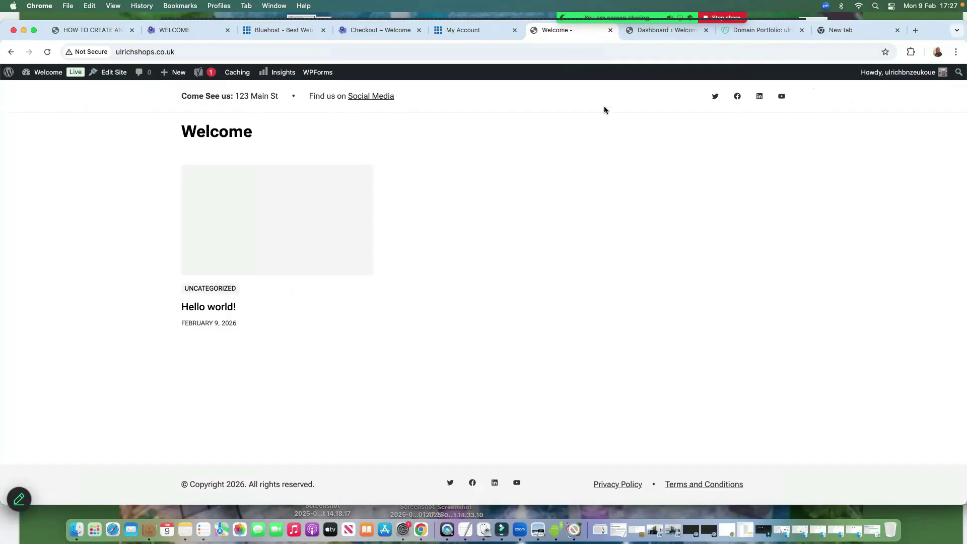
Look over the example store's checkout page and the fashion home page on buildanexcitingwebsite.com
click(377, 31)
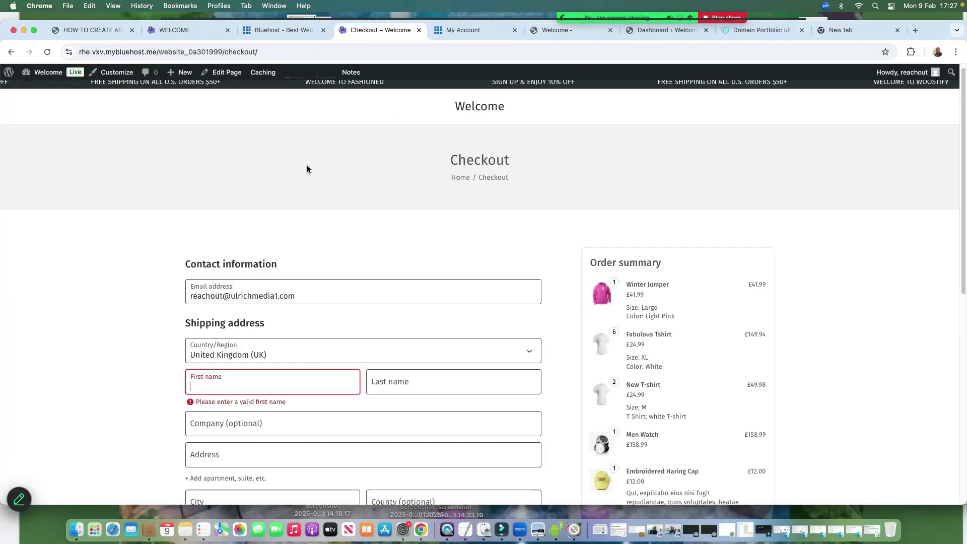
click(173, 30)
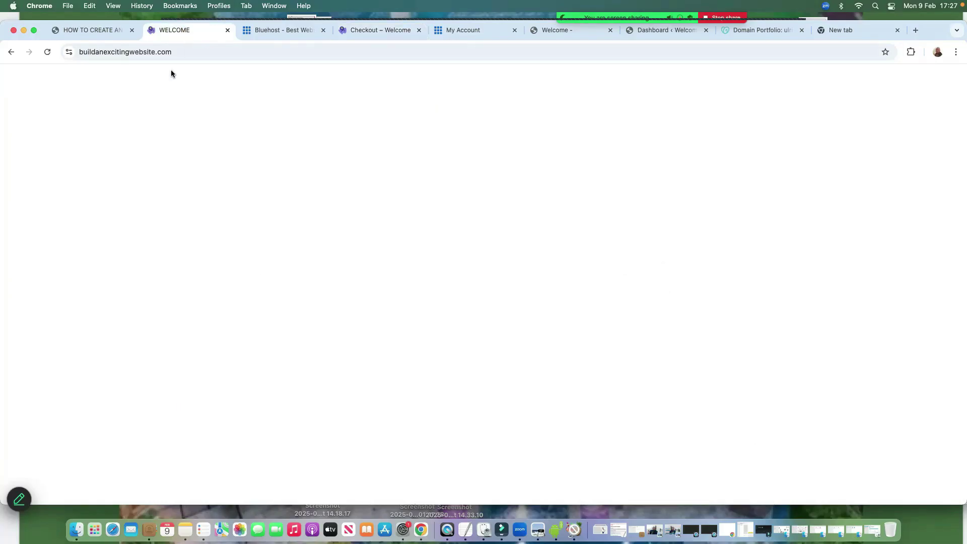
scroll(309, 277, up, 15)
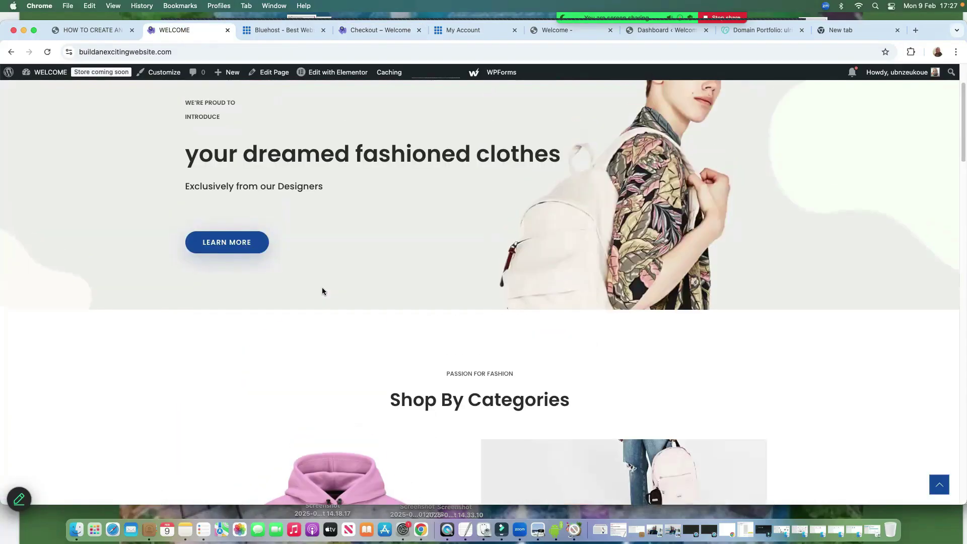
scroll(323, 293, down, 20)
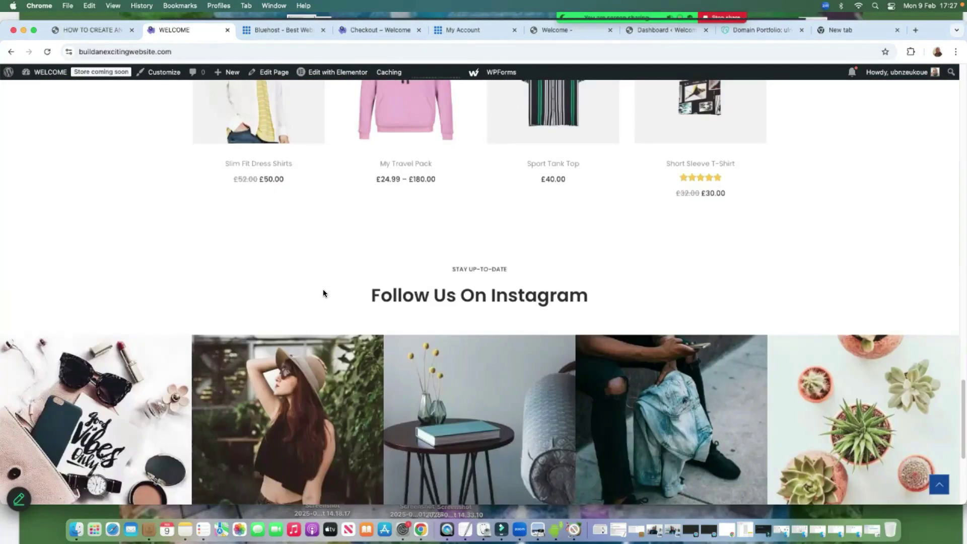
scroll(323, 296, up, 10)
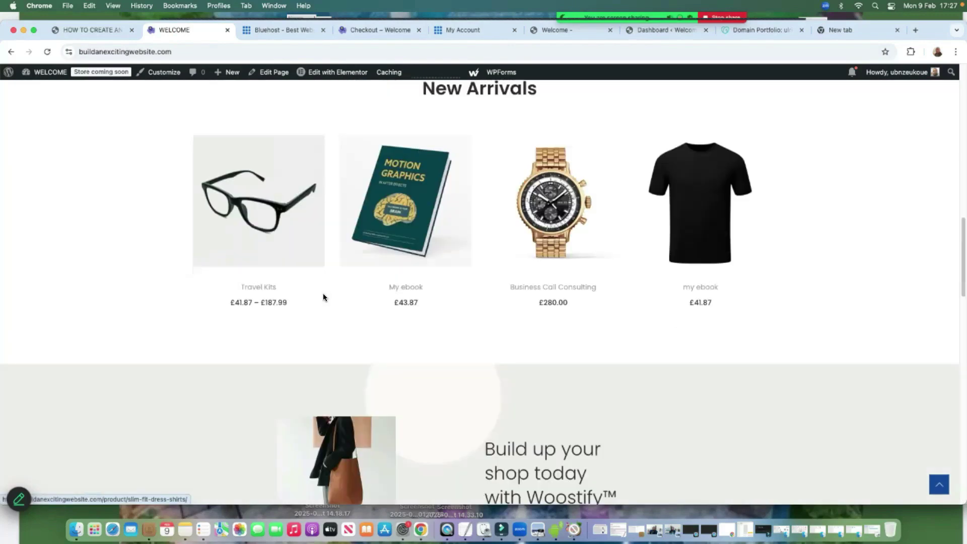
Return to the ulrichshops.co.uk WordPress dashboard and open its list of installed plugins
key(super+7)
mouse_move(40, 289)
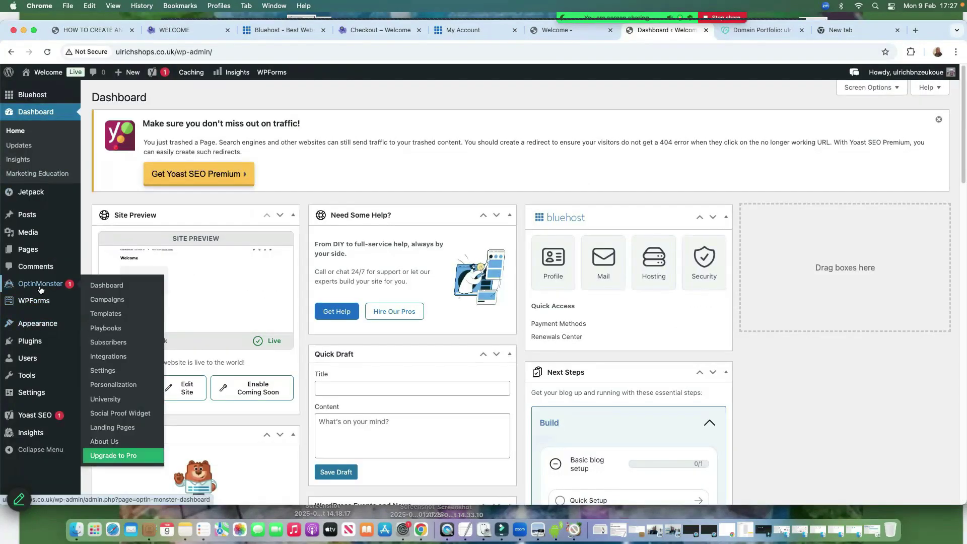
mouse_move(34, 342)
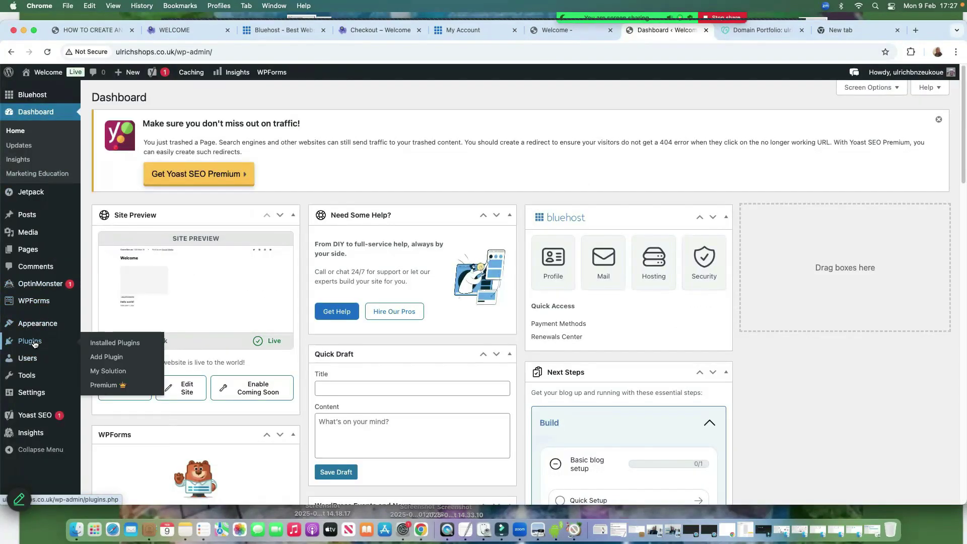
click(33, 343)
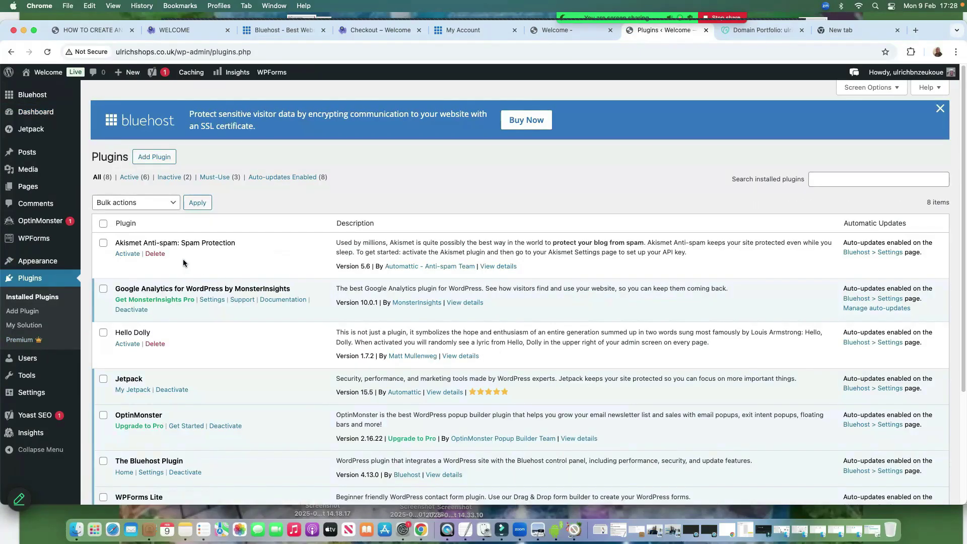
Bulk delete the Google Analytics by MonsterInsights, Hello Dolly, OptinMonster and Yoast SEO plugins
click(104, 332)
click(103, 289)
click(104, 415)
scroll(116, 402, down, 3)
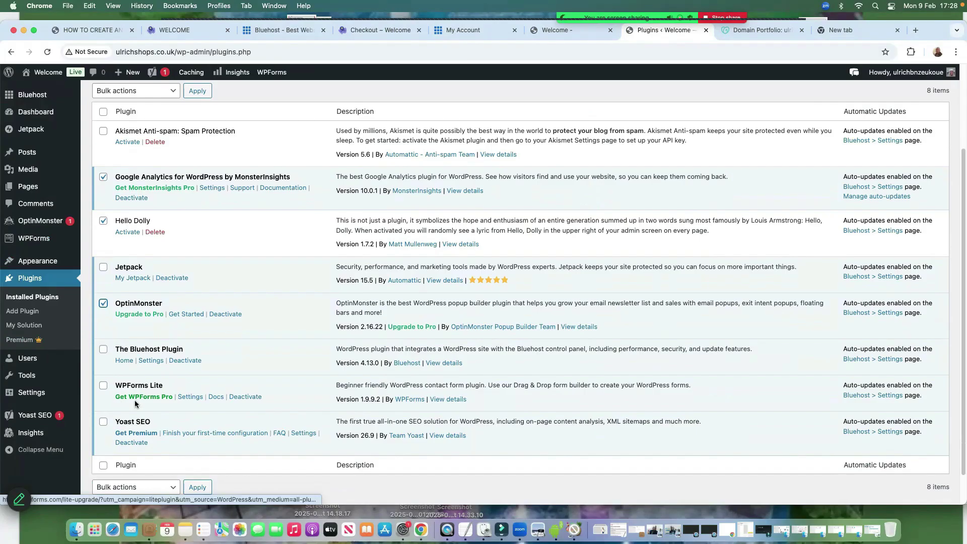
scroll(135, 400, down, 1)
click(104, 386)
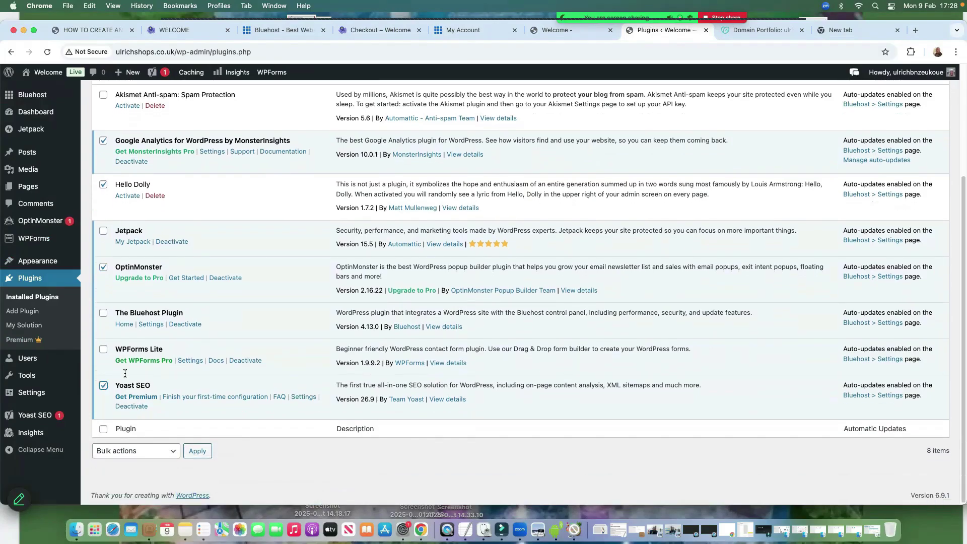
scroll(125, 373, up, 3)
click(162, 206)
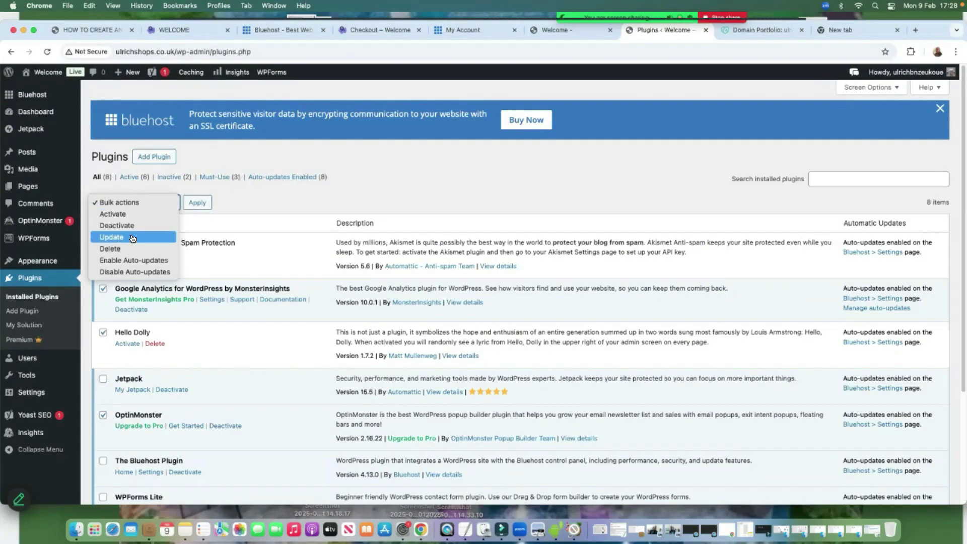
click(116, 249)
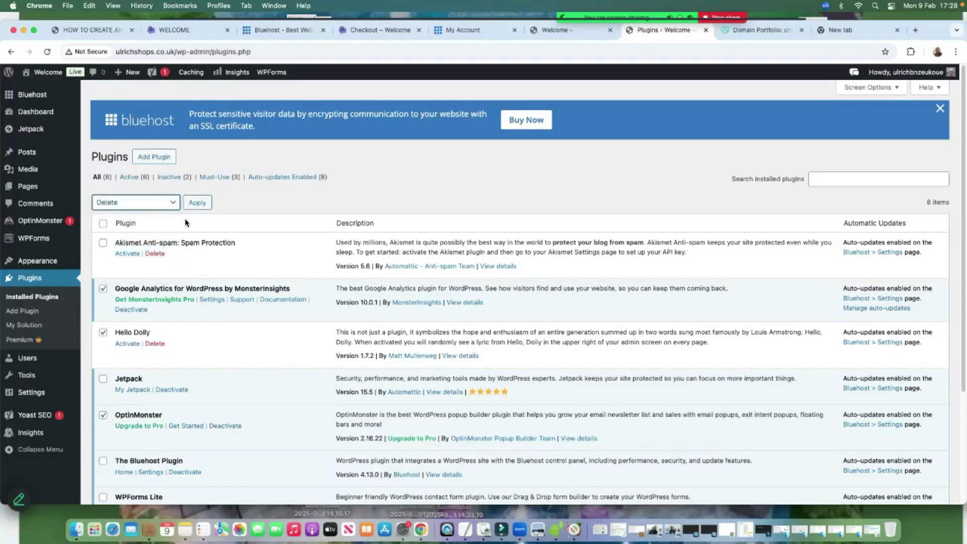
click(197, 202)
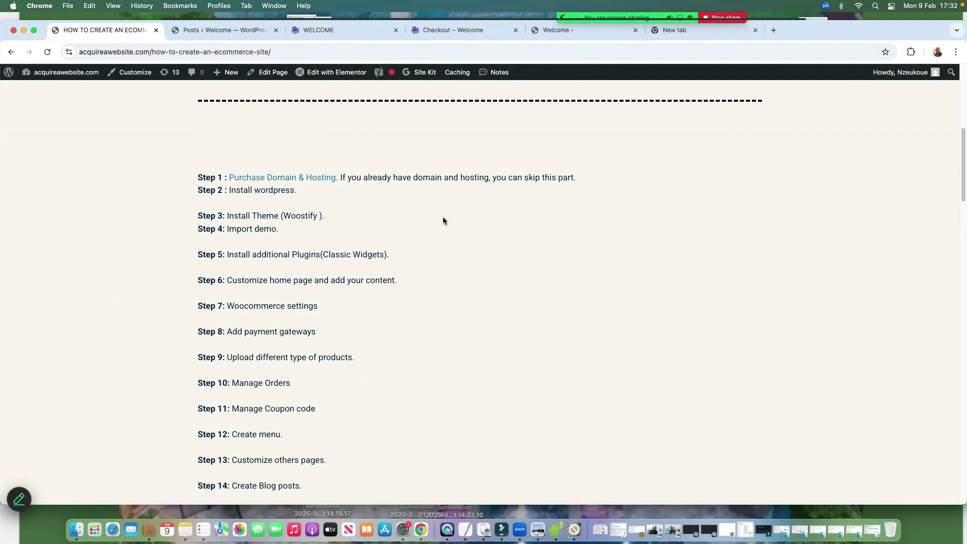
Check the e-commerce guide's step list, return to the ulrichshops.co.uk admin and open the site's general settings
scroll(443, 221, down, 1)
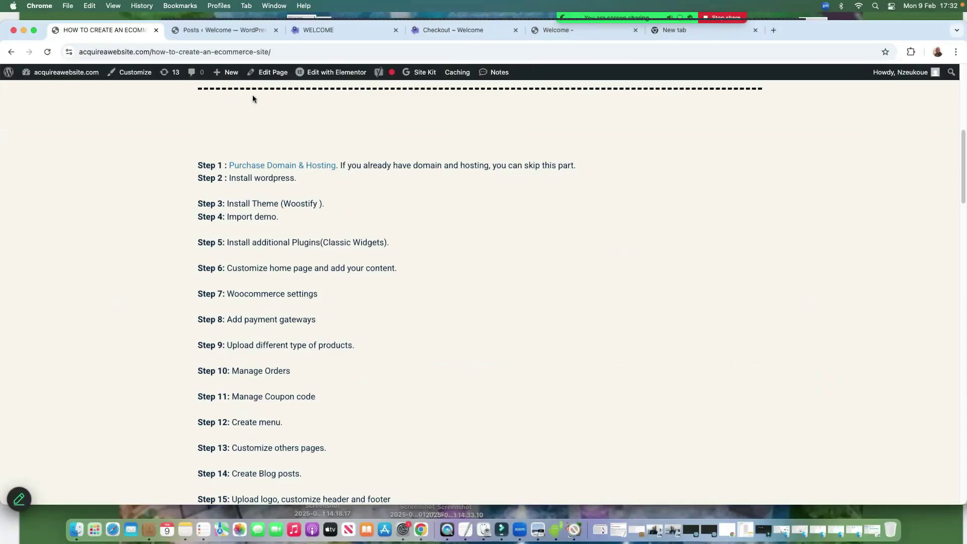
click(223, 31)
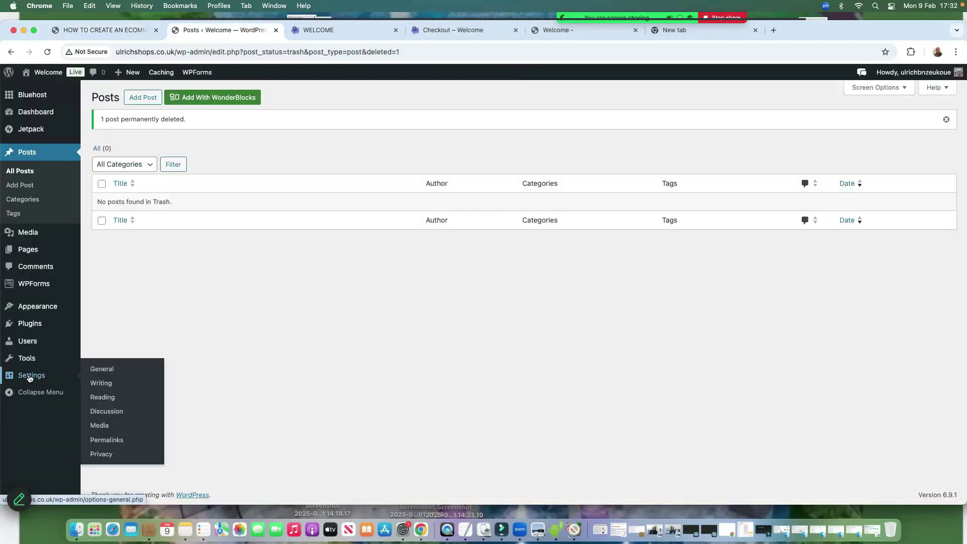
mouse_move(30, 378)
click(103, 369)
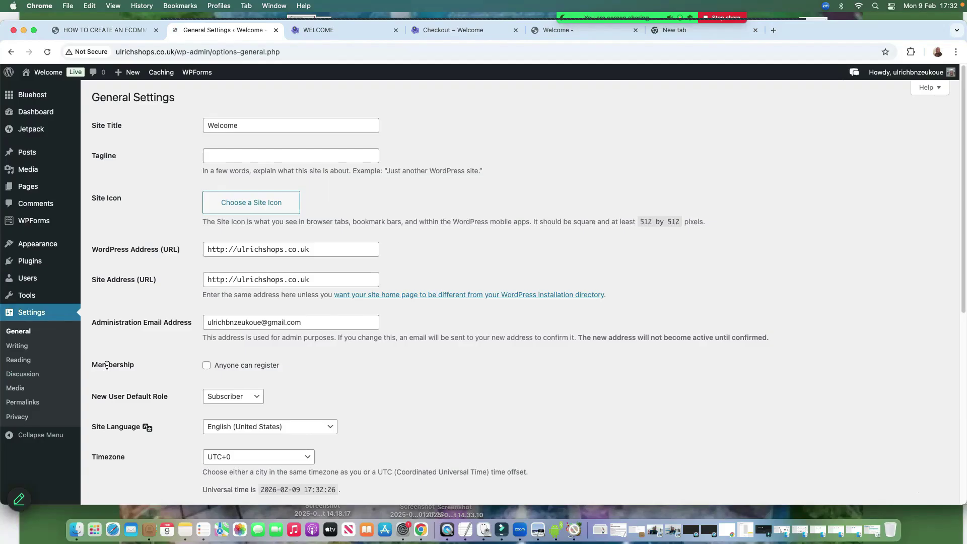
click(246, 128)
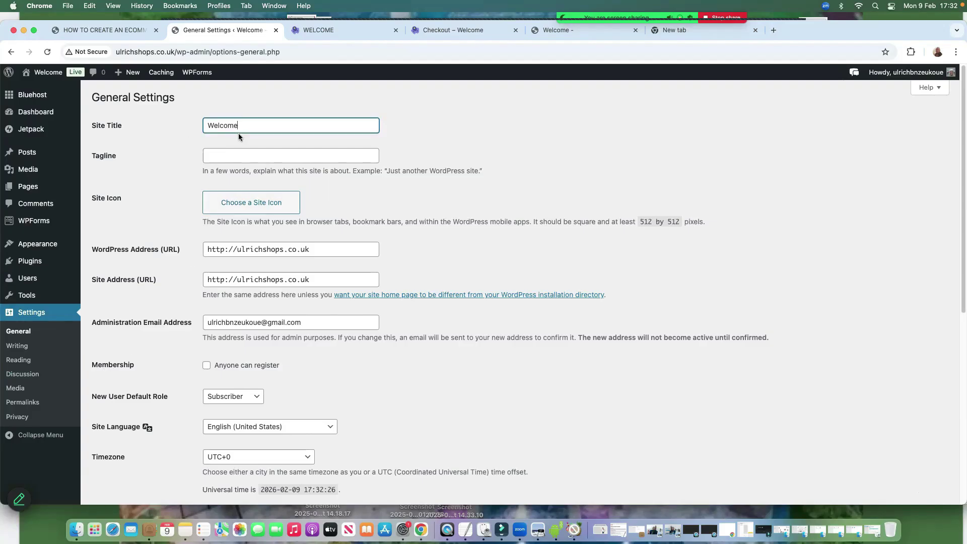
click(208, 203)
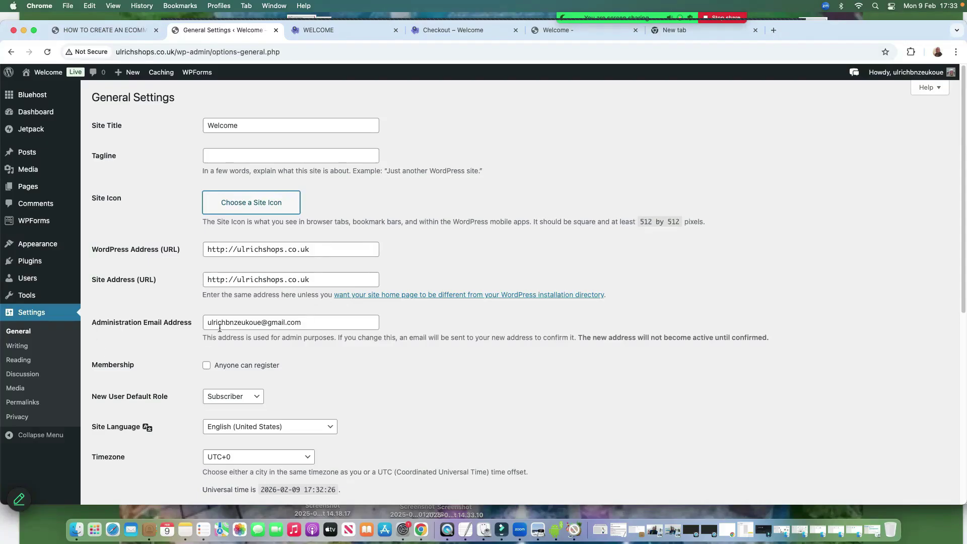
Replace the administration email address in the general settings with the business contact email
drag(310, 323, 156, 309)
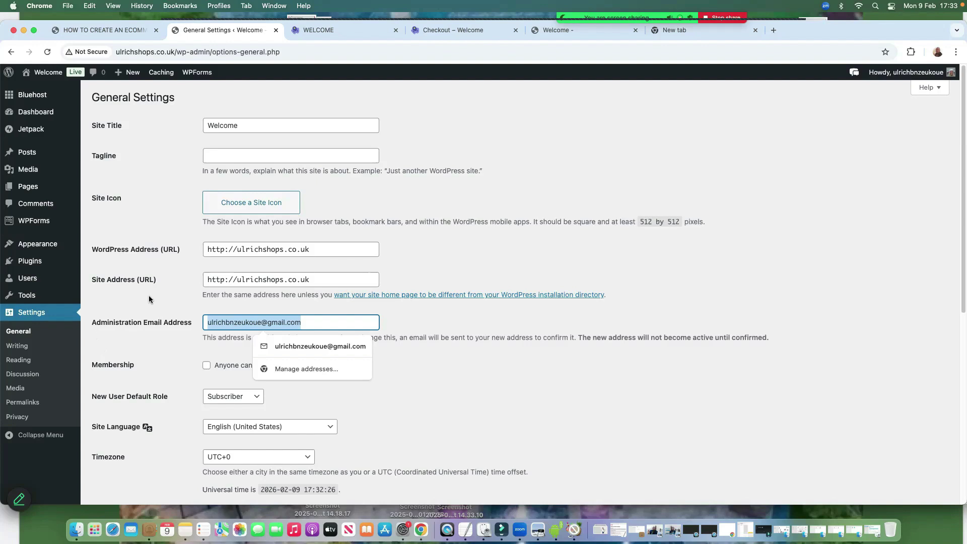
key(BackSpace)
key(super+v)
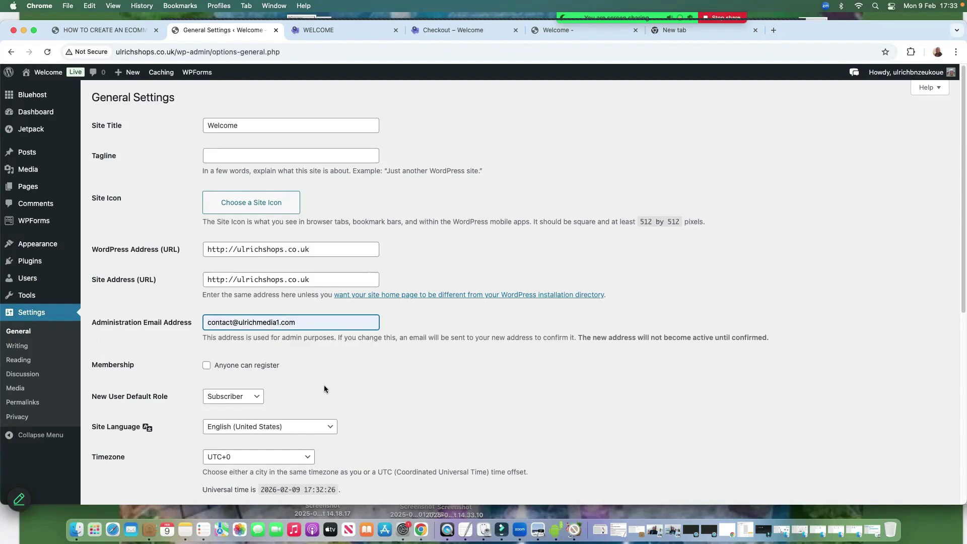
Set the site language to English (UK) in the general settings and save the changes
scroll(255, 394, down, 1)
scroll(254, 394, down, 3)
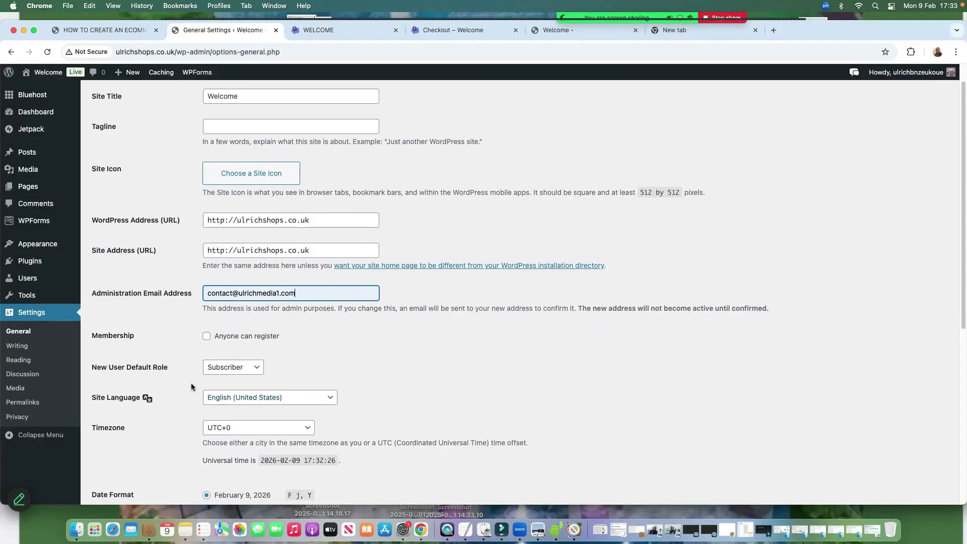
scroll(245, 393, down, 6)
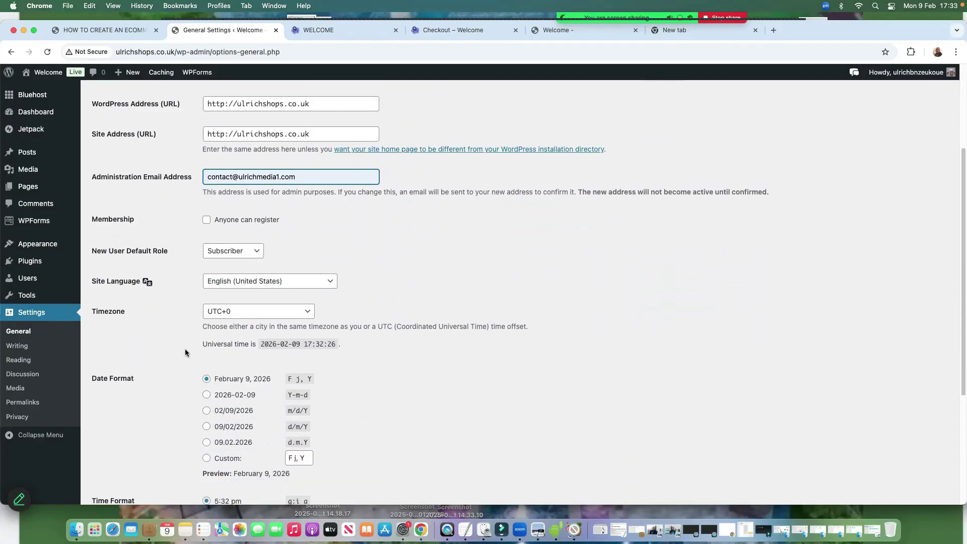
click(307, 281)
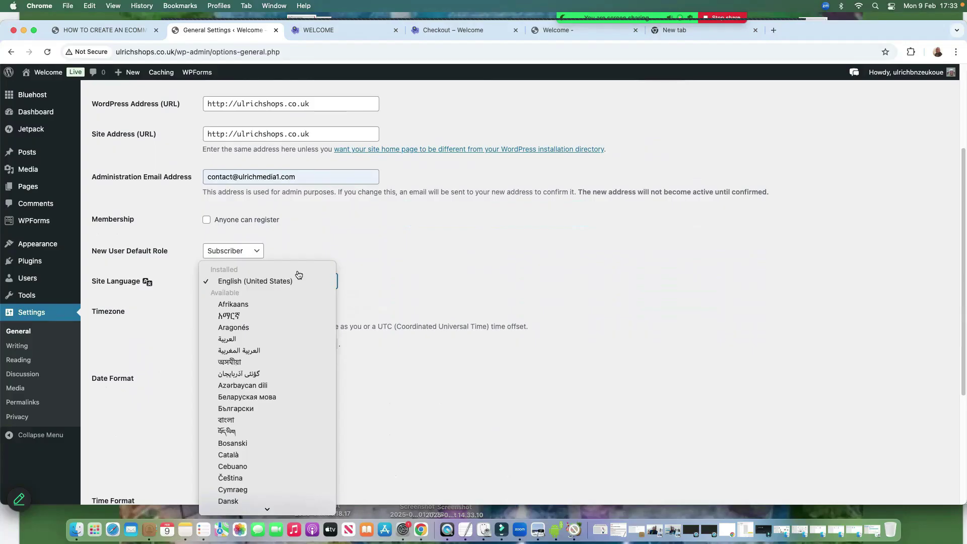
scroll(282, 398, down, 5)
scroll(283, 412, down, 3)
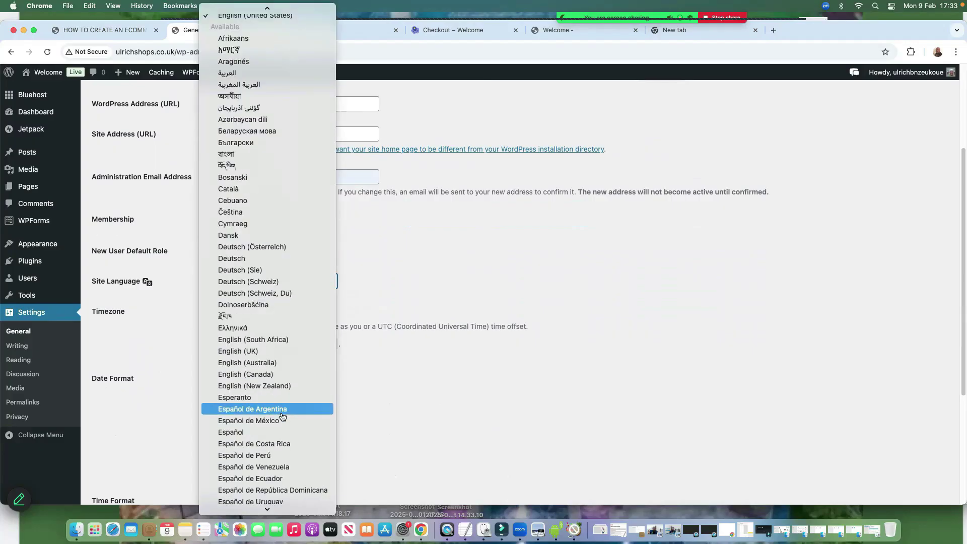
click(237, 339)
scroll(171, 391, down, 3)
scroll(174, 392, down, 3)
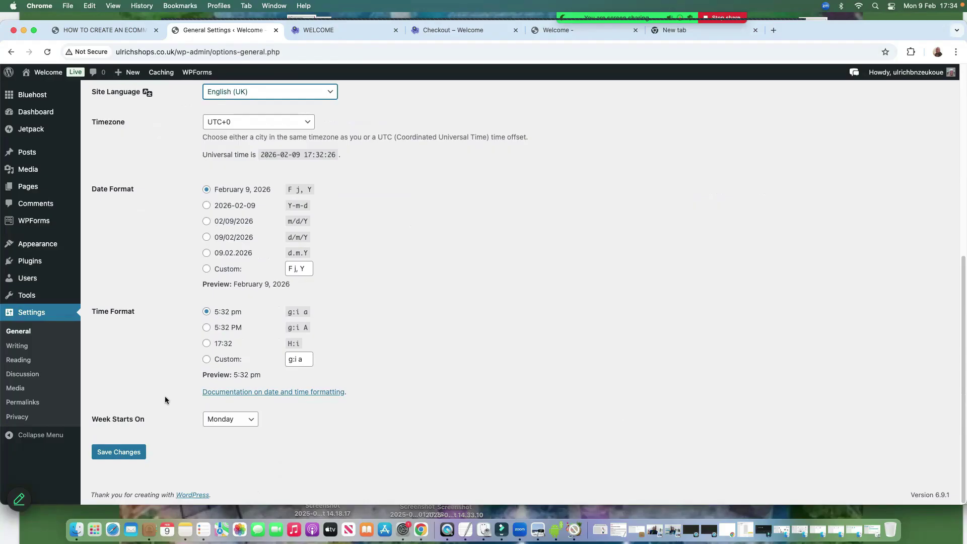
click(110, 453)
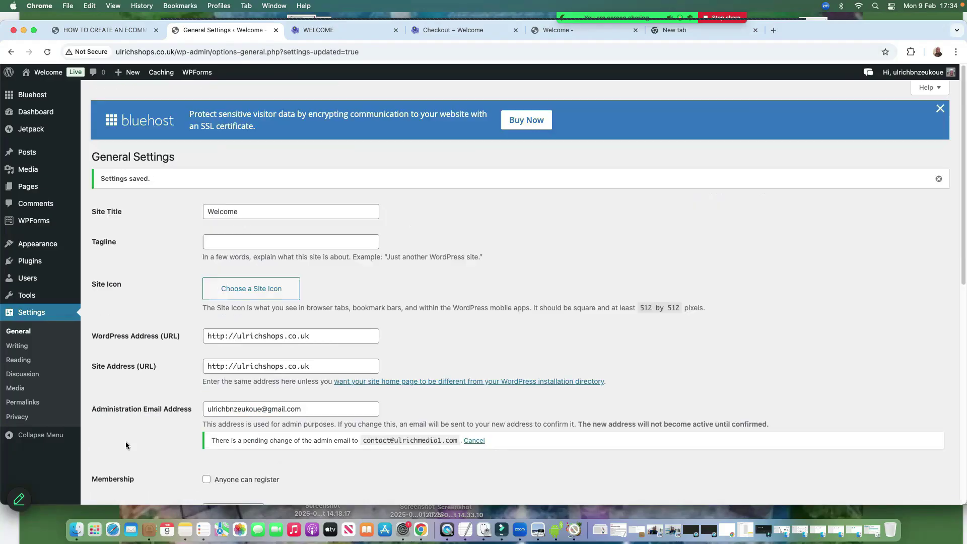
Look through the site's writing, reading, discussion and media settings
click(21, 347)
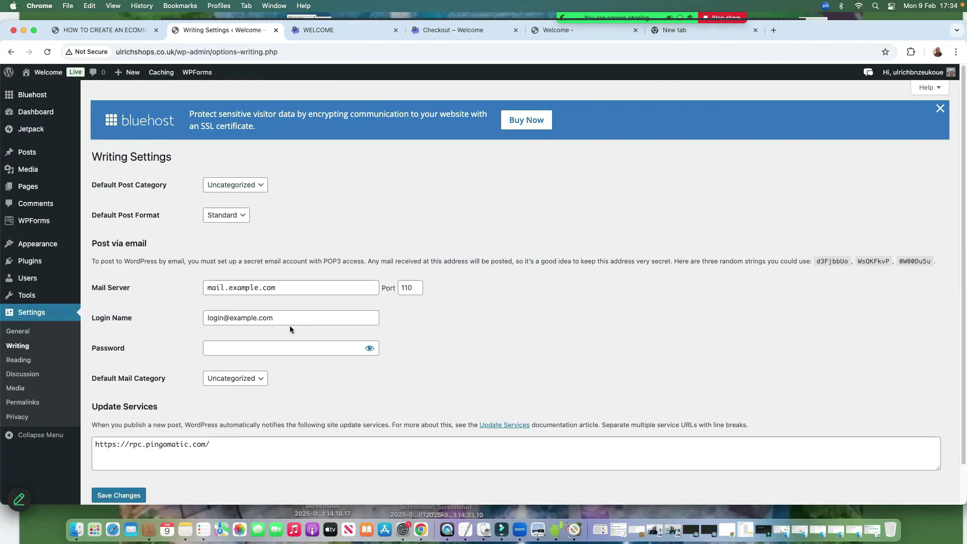
scroll(177, 321, down, 2)
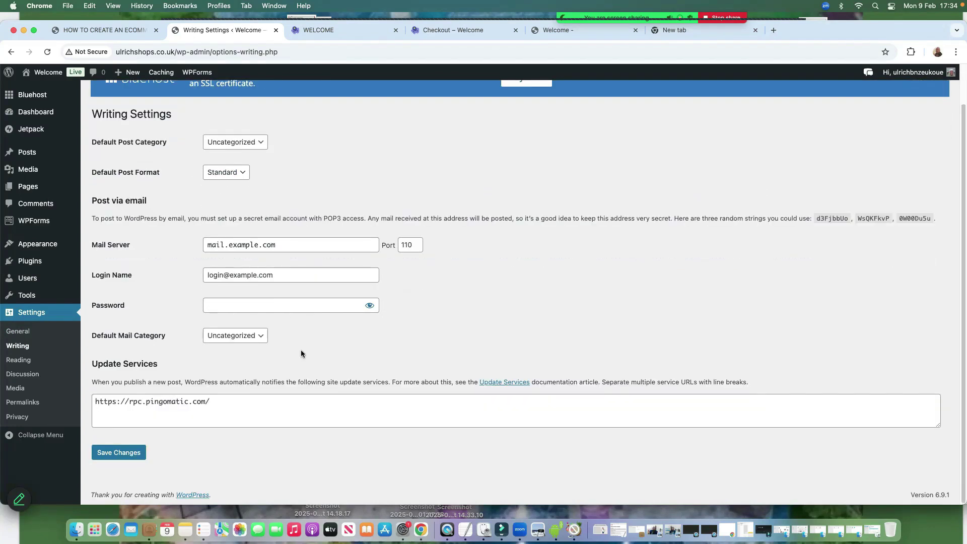
click(18, 360)
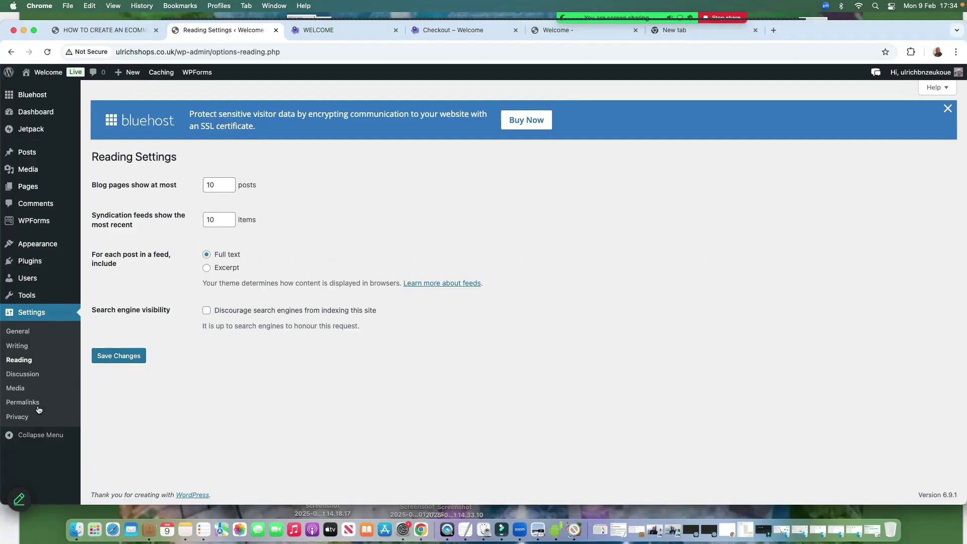
click(23, 378)
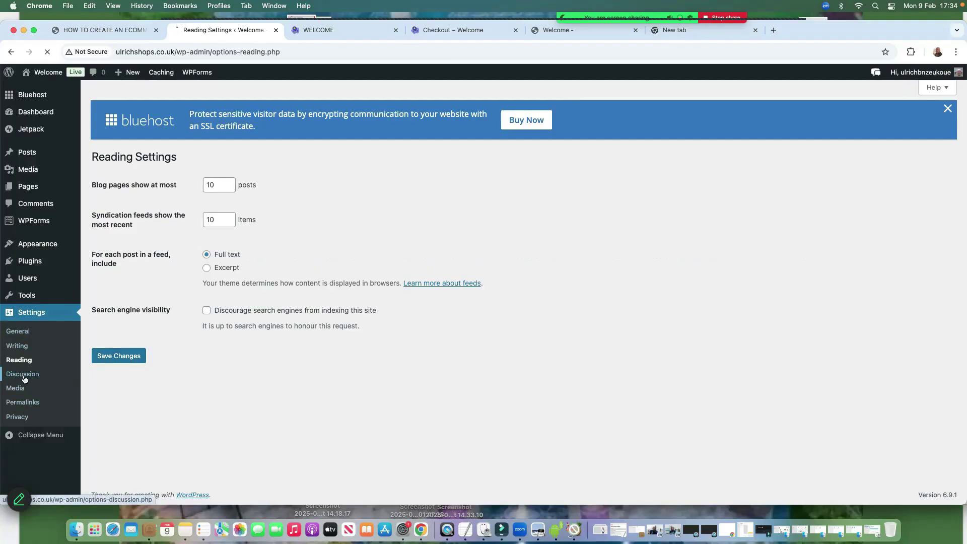
click(16, 390)
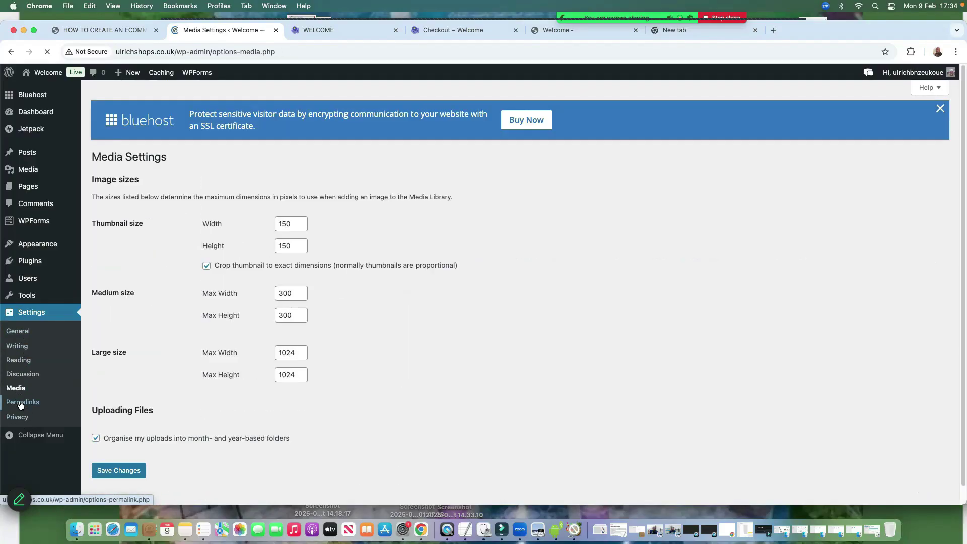
Choose the custom permalink structure with /%postname%/ and save the permalink settings
click(20, 403)
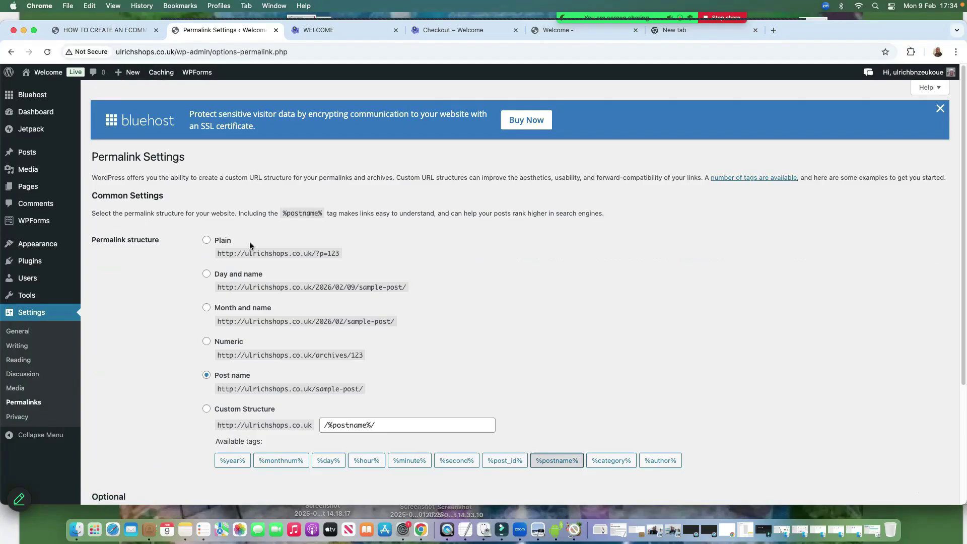
scroll(320, 434, down, 3)
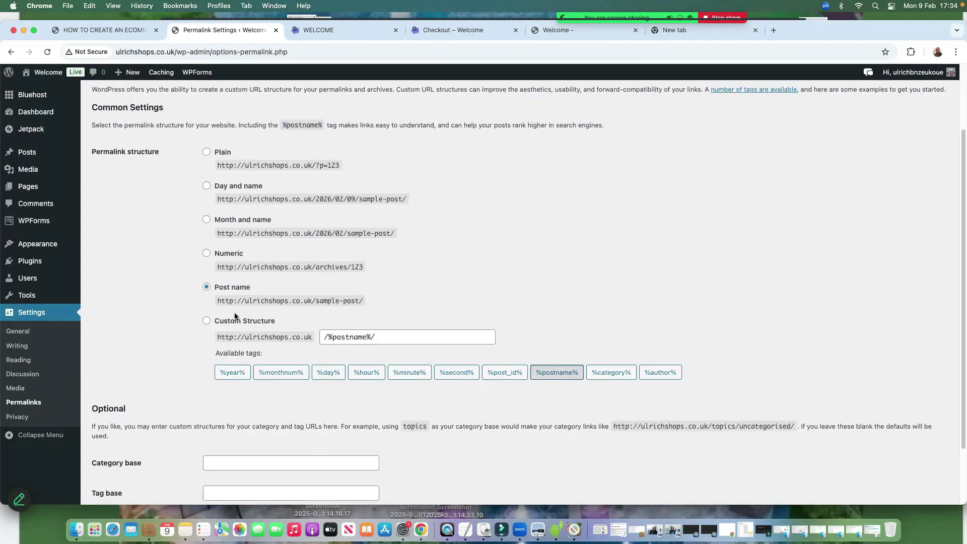
click(206, 322)
scroll(262, 403, down, 3)
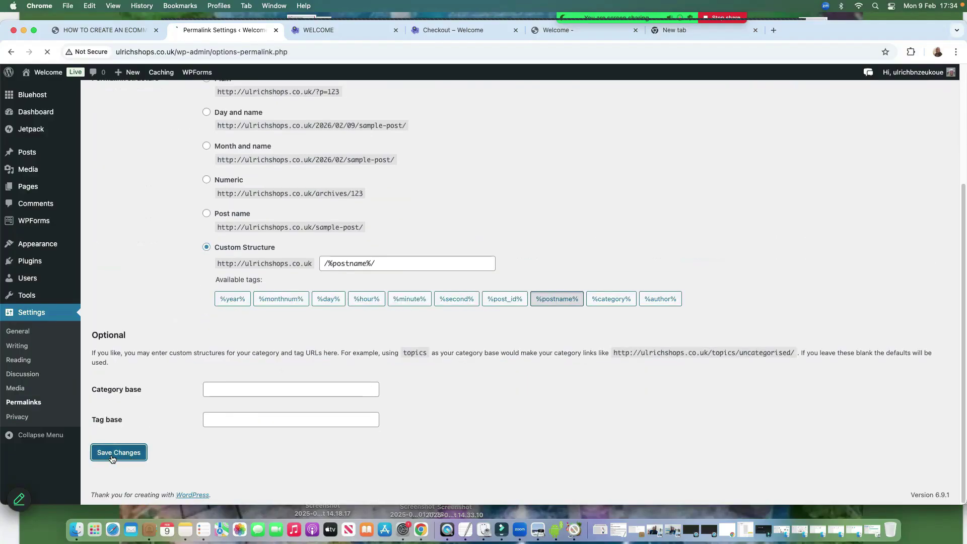
click(110, 458)
Open the installed themes, start adding a new theme and browse the popular ones
mouse_move(32, 250)
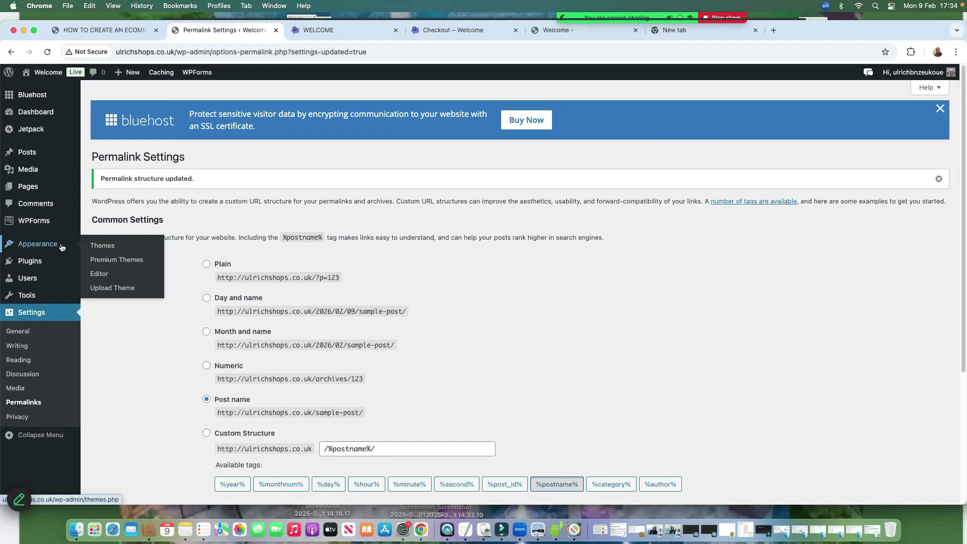
click(100, 245)
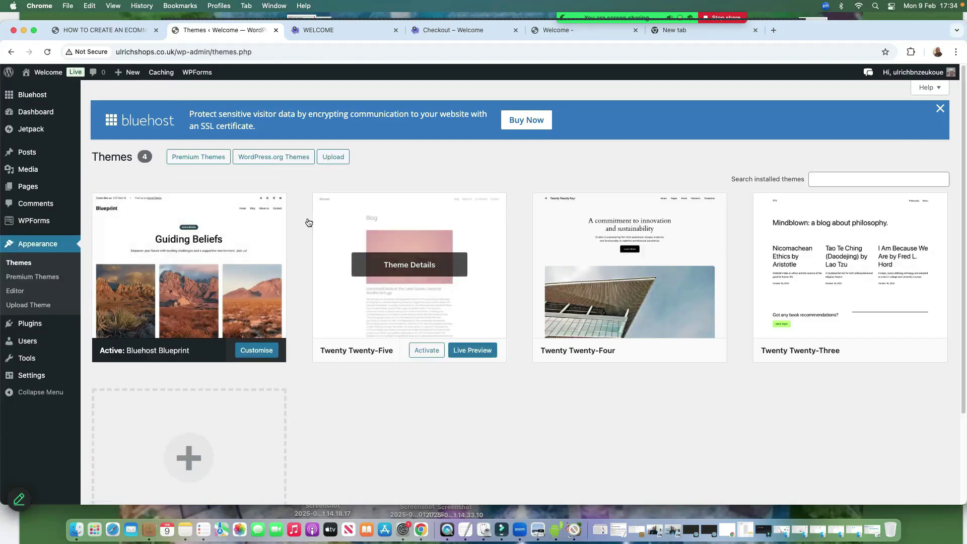
scroll(192, 248, down, 3)
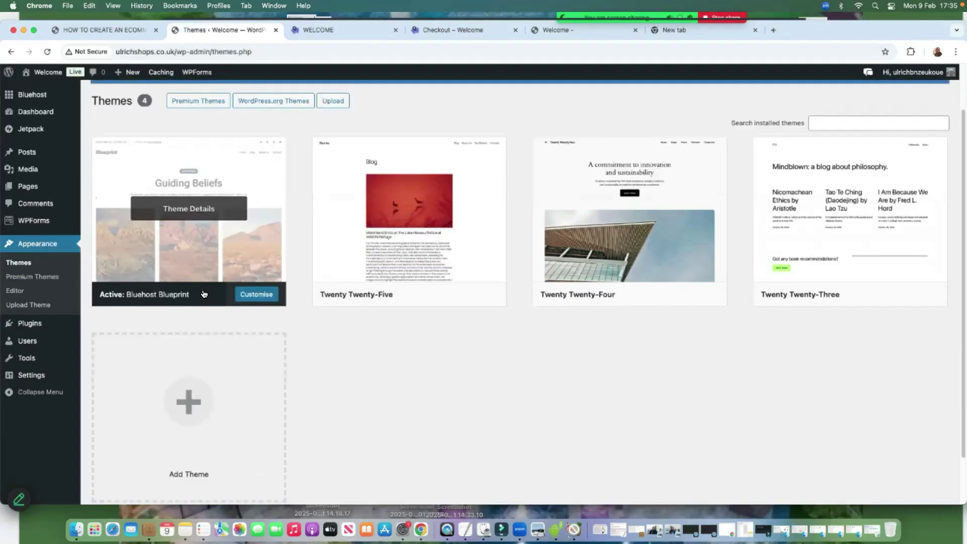
click(188, 349)
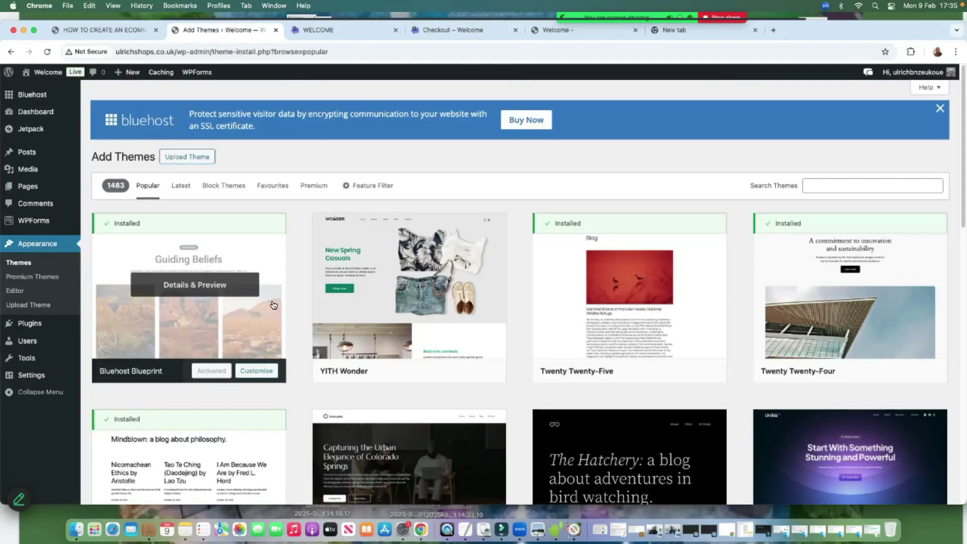
scroll(683, 285, down, 1)
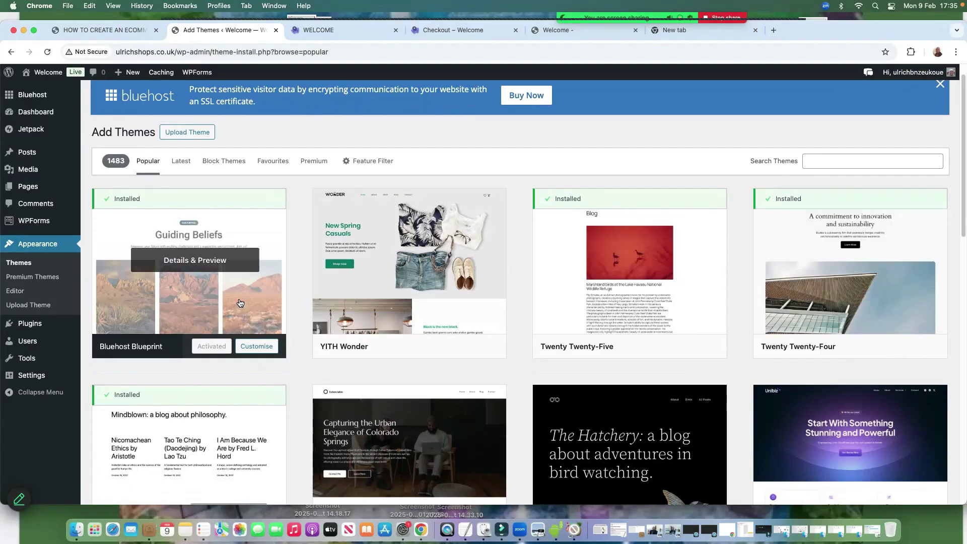
scroll(202, 282, down, 4)
scroll(440, 318, up, 5)
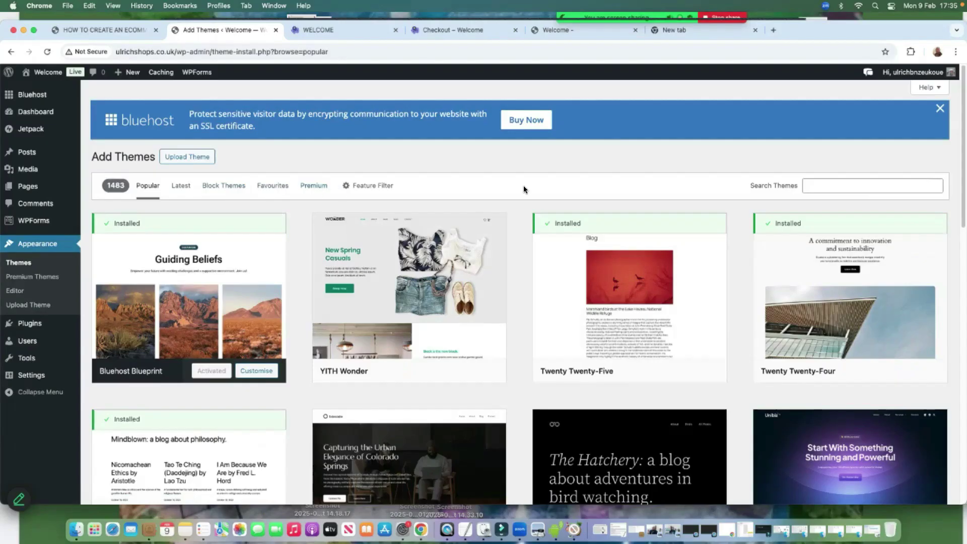
Search the theme directory for woostify, then install and activate the Woostify theme
click(826, 185)
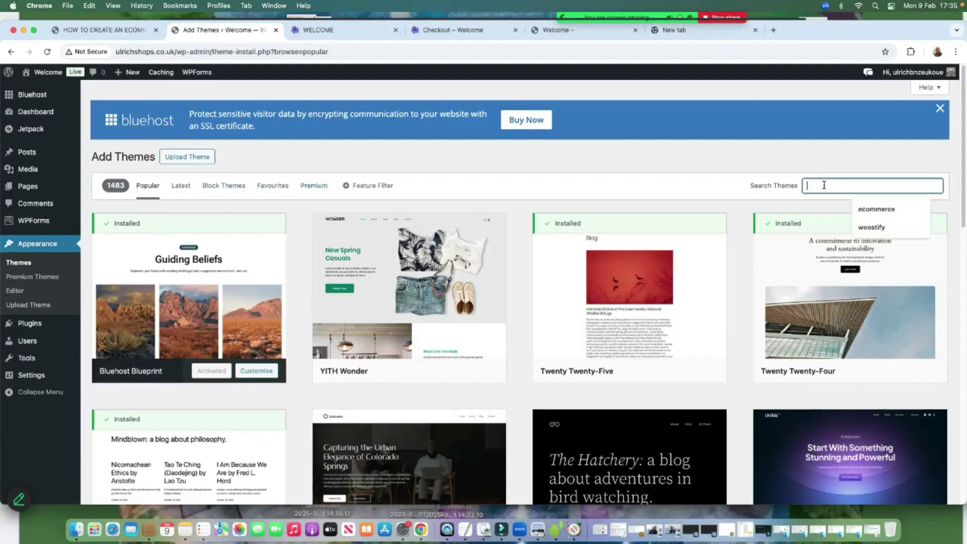
click(877, 227)
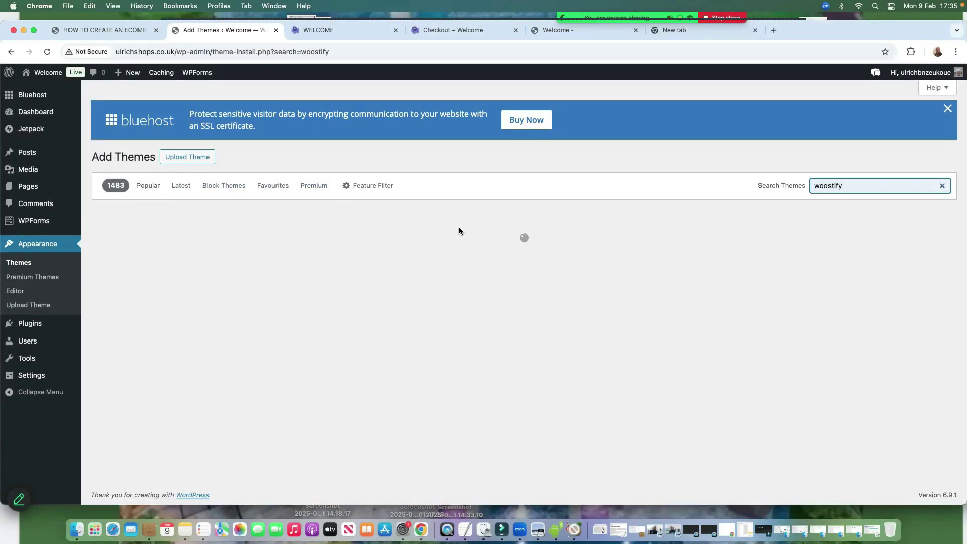
mouse_move(259, 329)
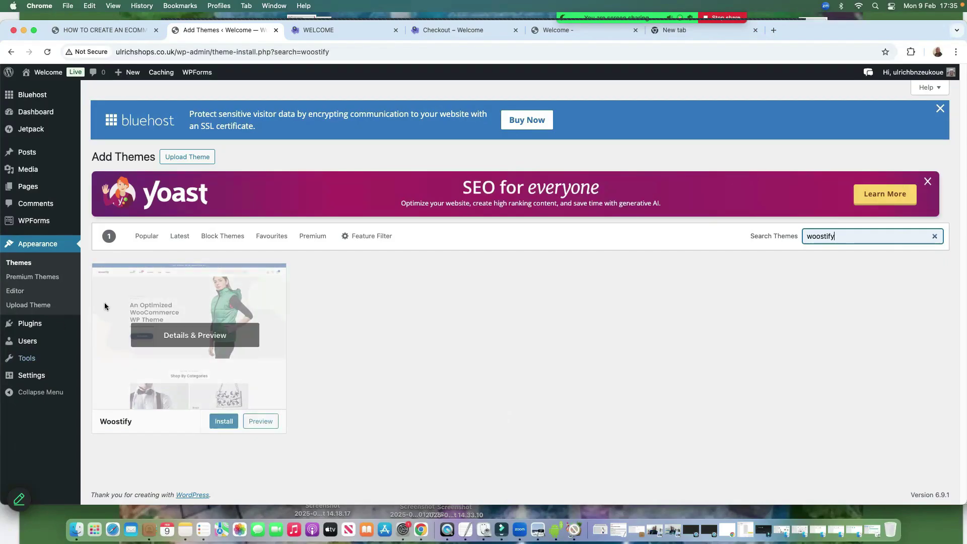
click(227, 424)
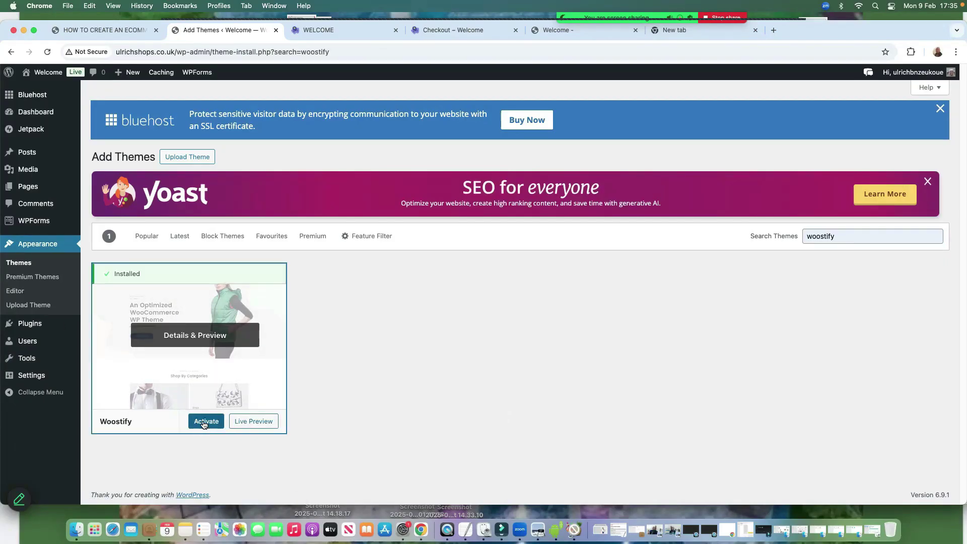
click(205, 422)
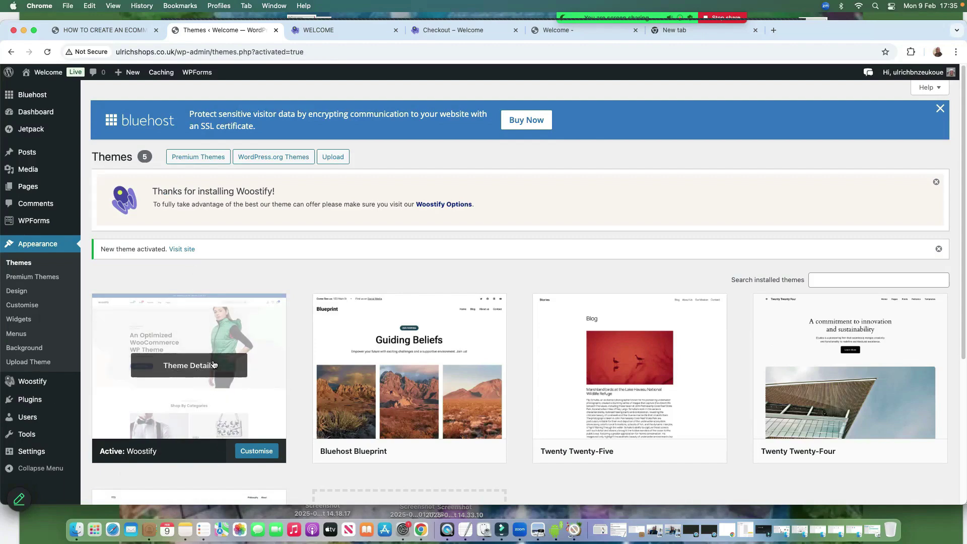
Install and activate the Woostify site library from the Woostify theme's starter sites
scroll(32, 387, down, 1)
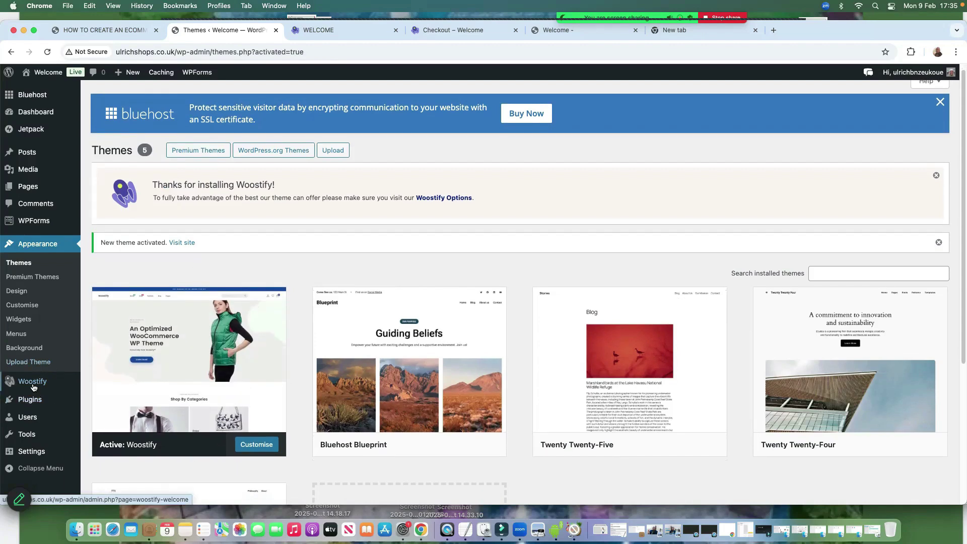
click(32, 384)
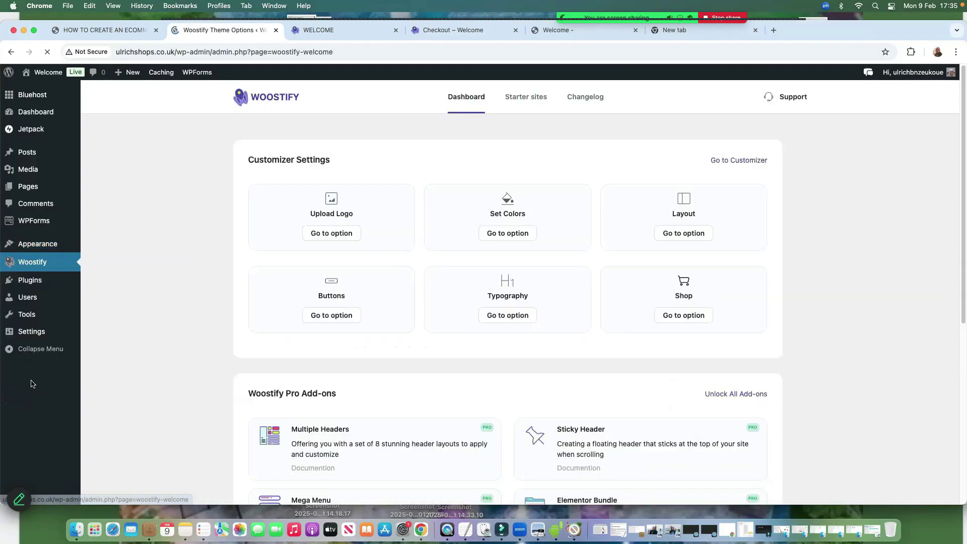
click(532, 97)
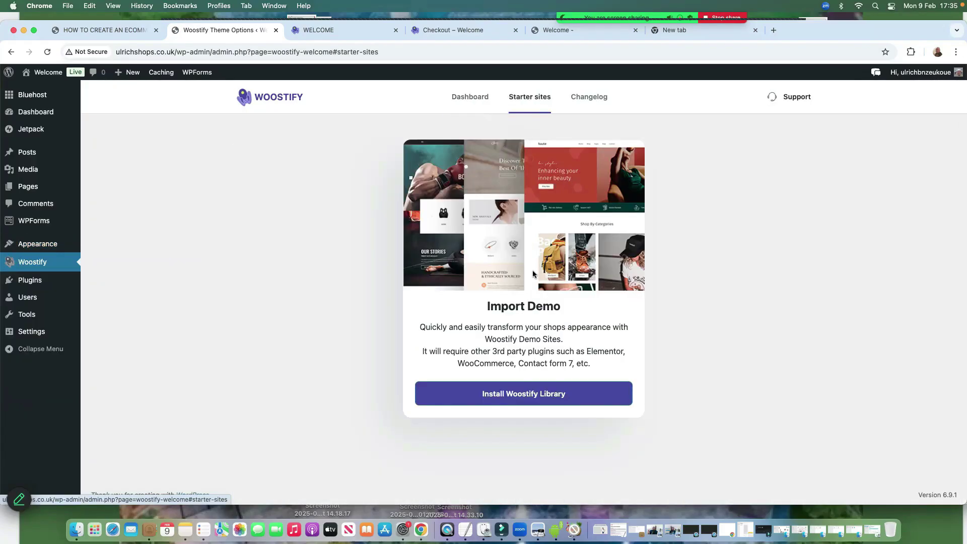
click(523, 397)
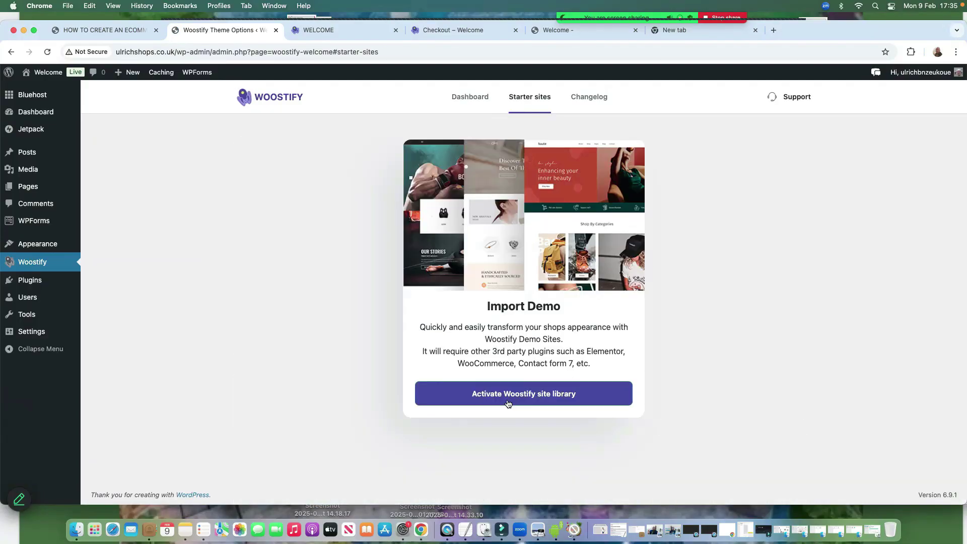
click(521, 396)
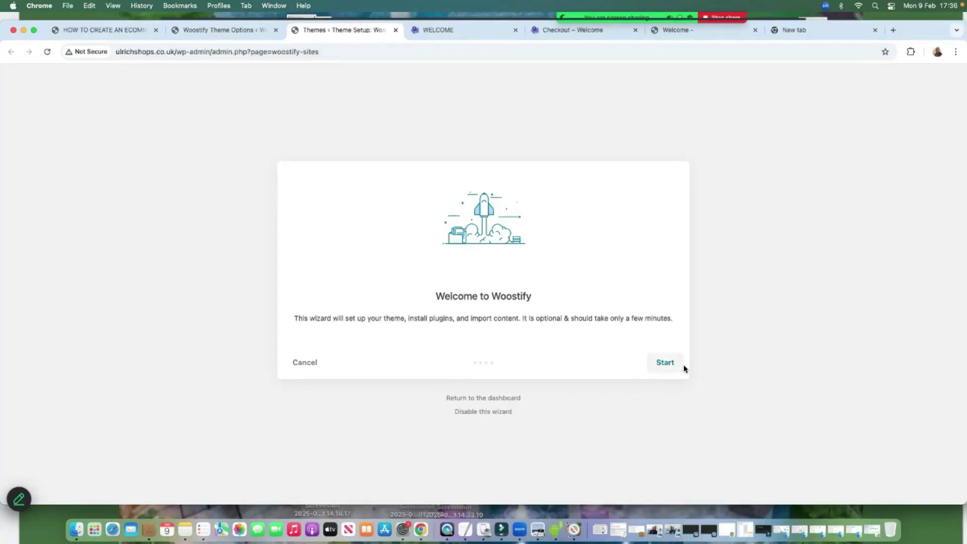
Start the Woostify setup wizard, browse its starter sites and show only the free ones
click(665, 363)
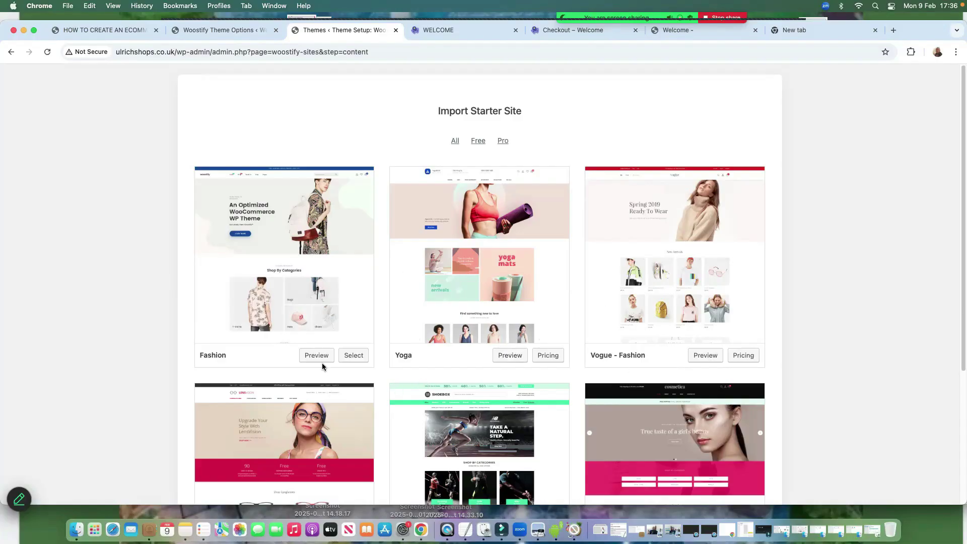
scroll(388, 378, down, 5)
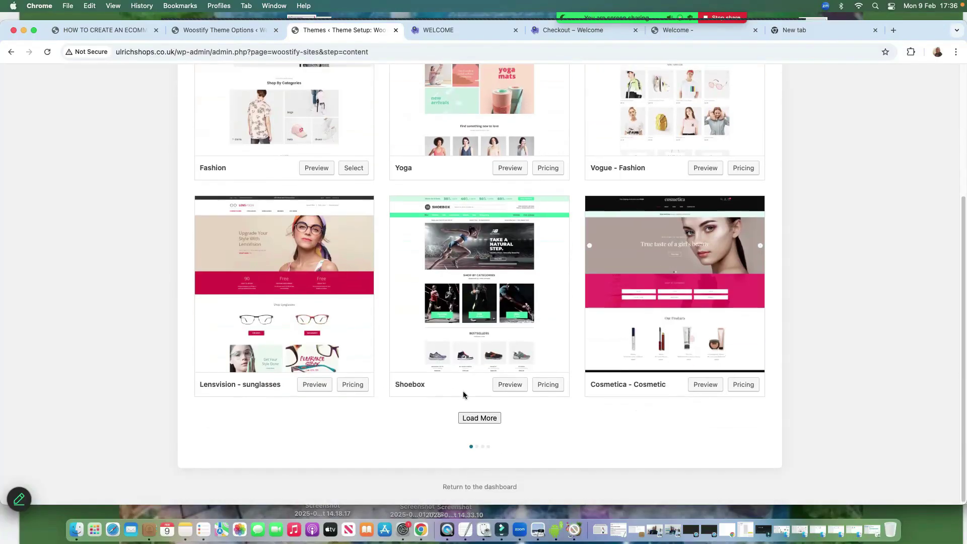
scroll(464, 395, up, 5)
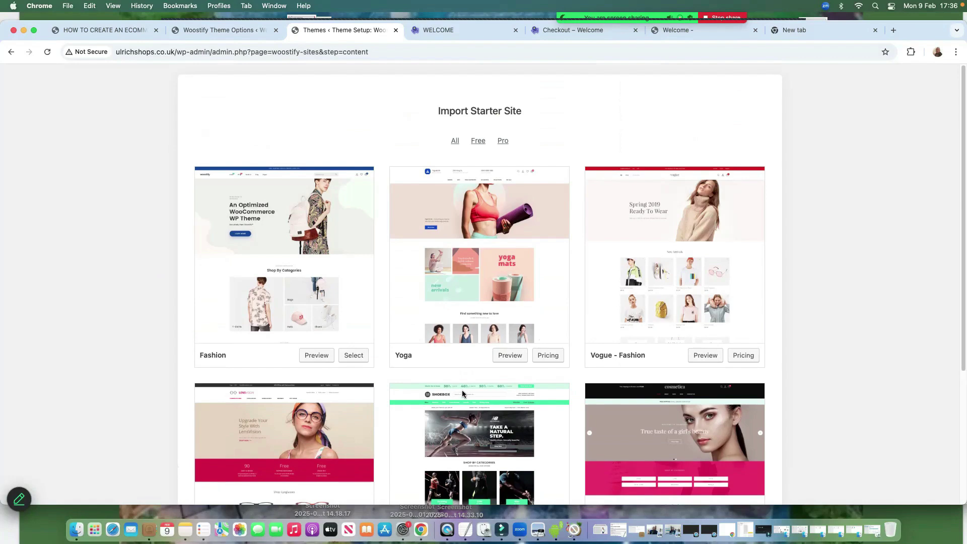
scroll(472, 386, down, 5)
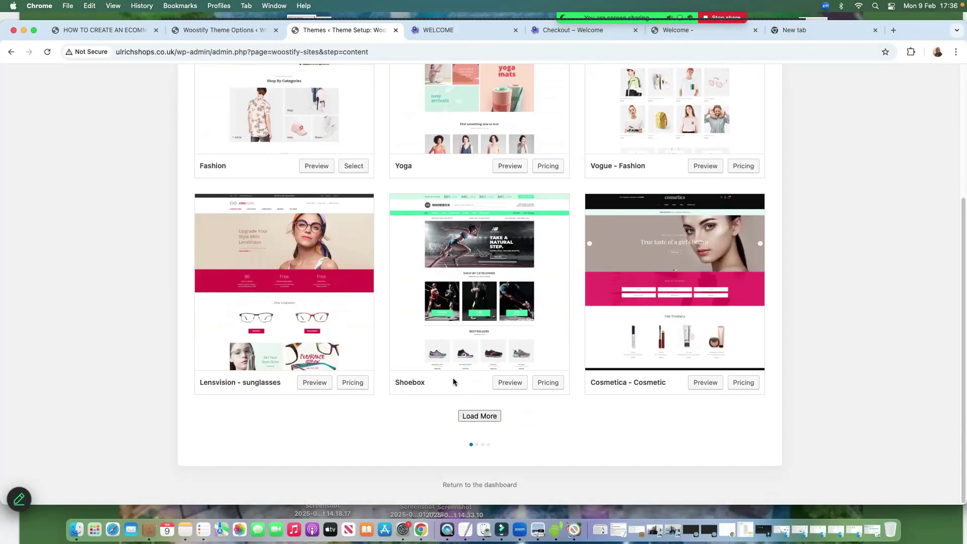
scroll(474, 395, up, 5)
click(479, 141)
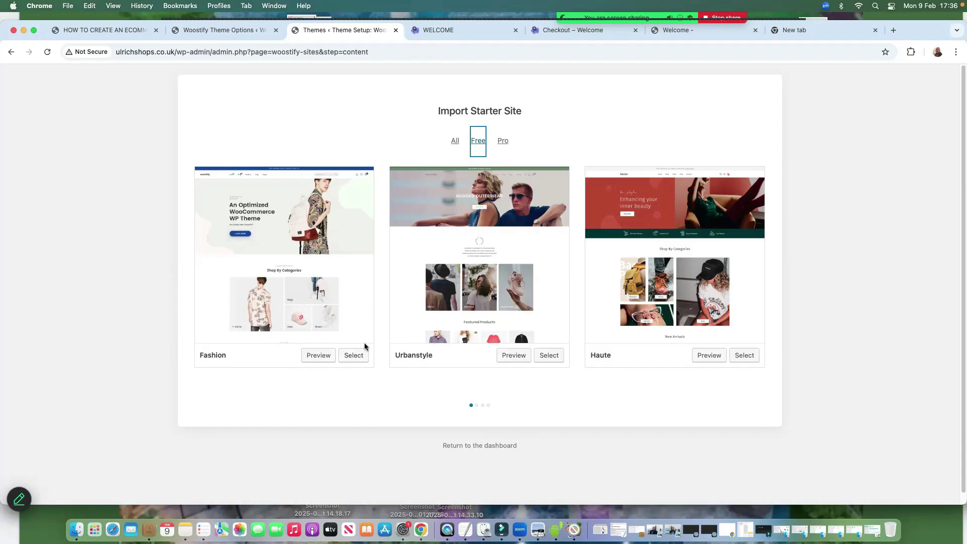
Select the free Fashion starter site, then install its essential plugins and import its content
click(354, 357)
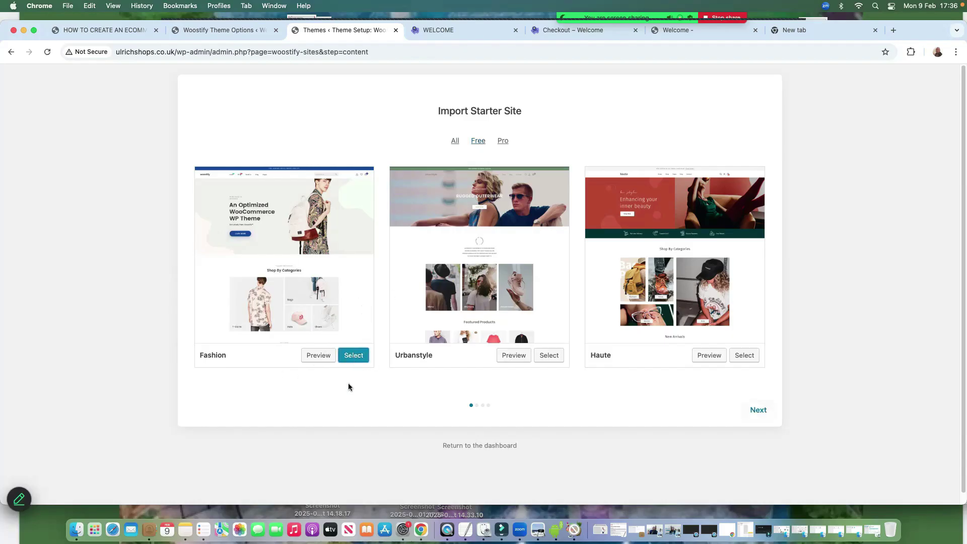
click(758, 411)
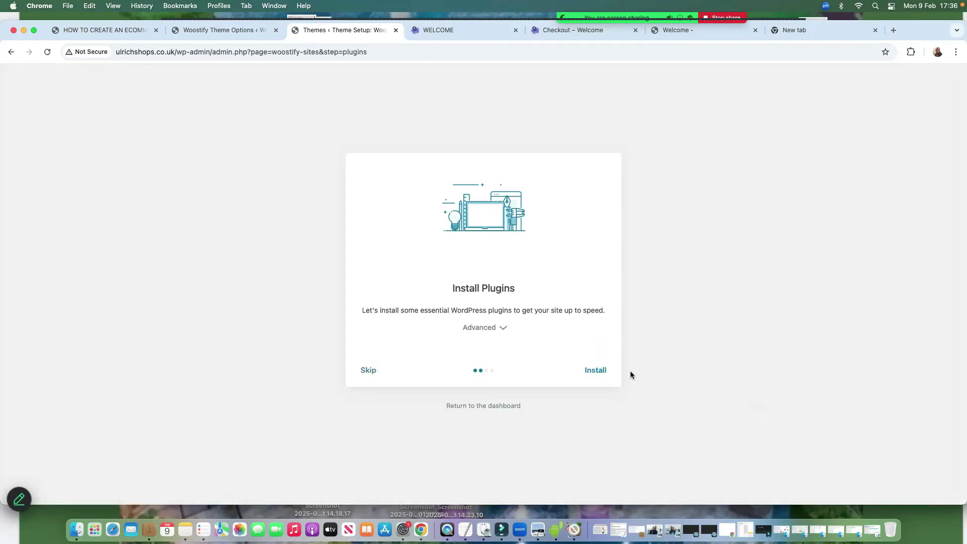
click(588, 376)
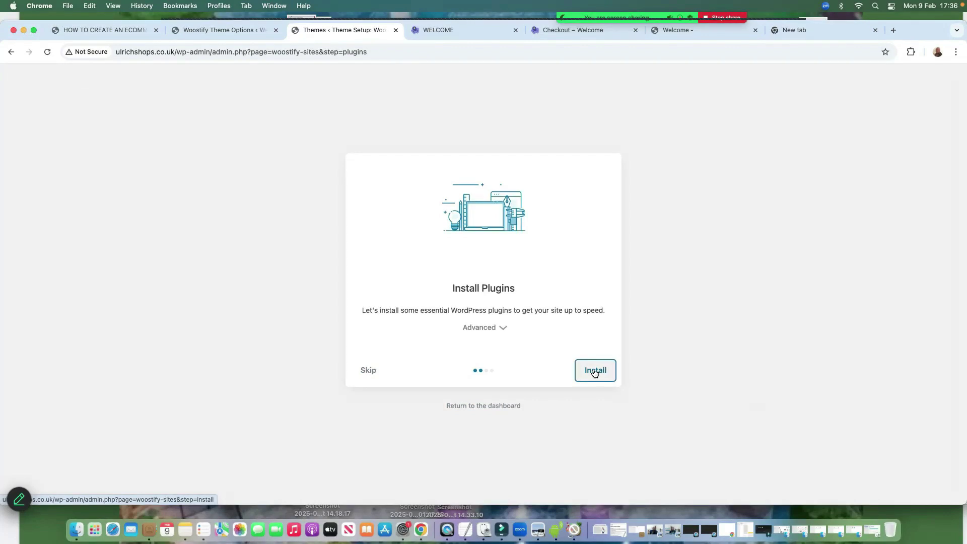
click(368, 371)
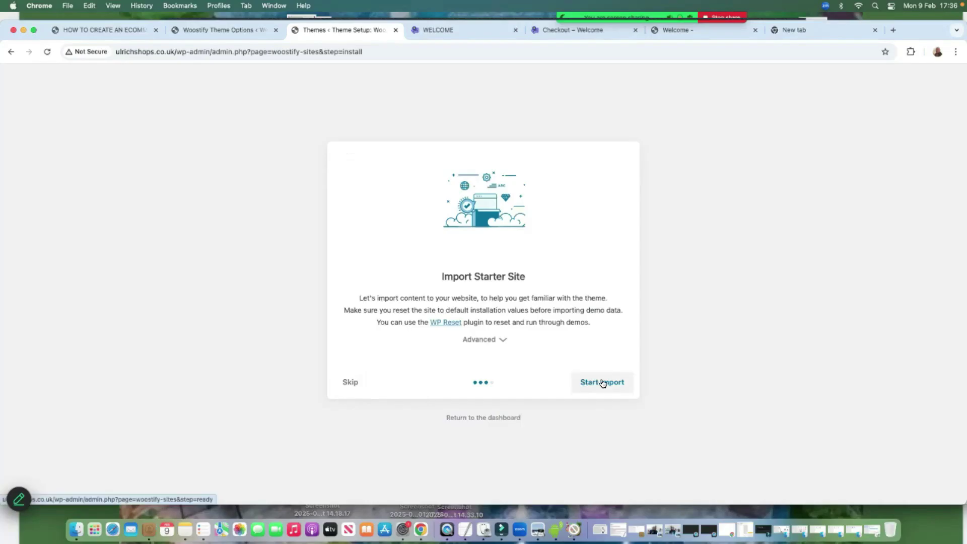
click(598, 383)
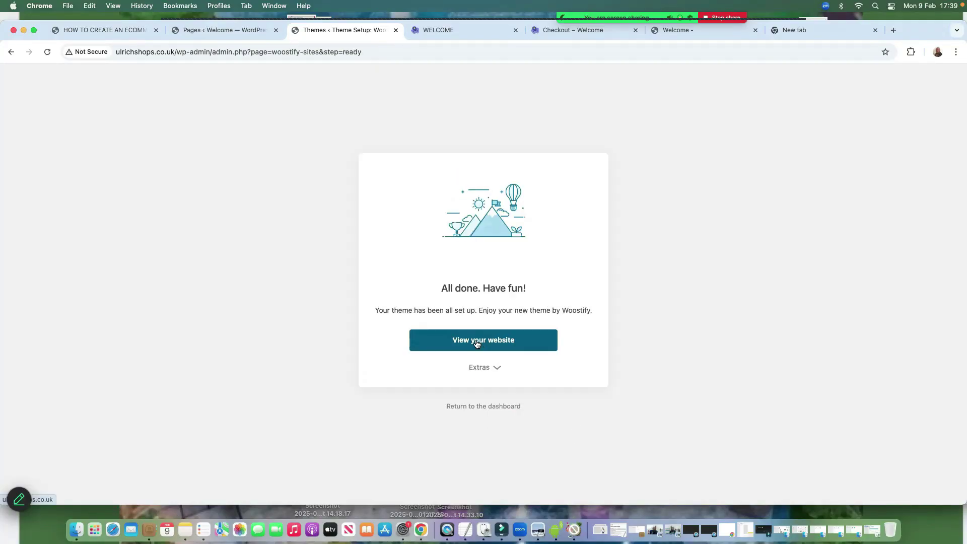
View the website built from the imported starter site and look over its home page
click(479, 343)
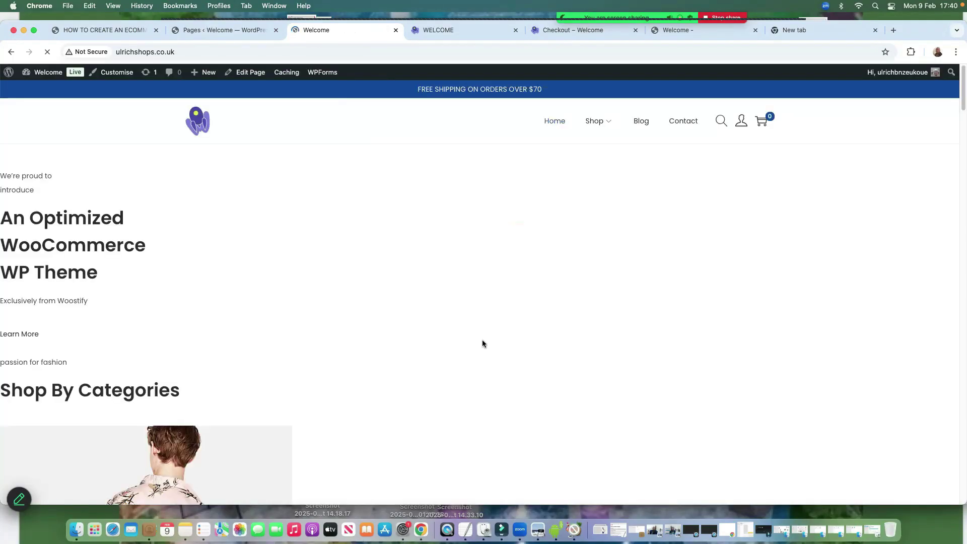
scroll(507, 335, down, 8)
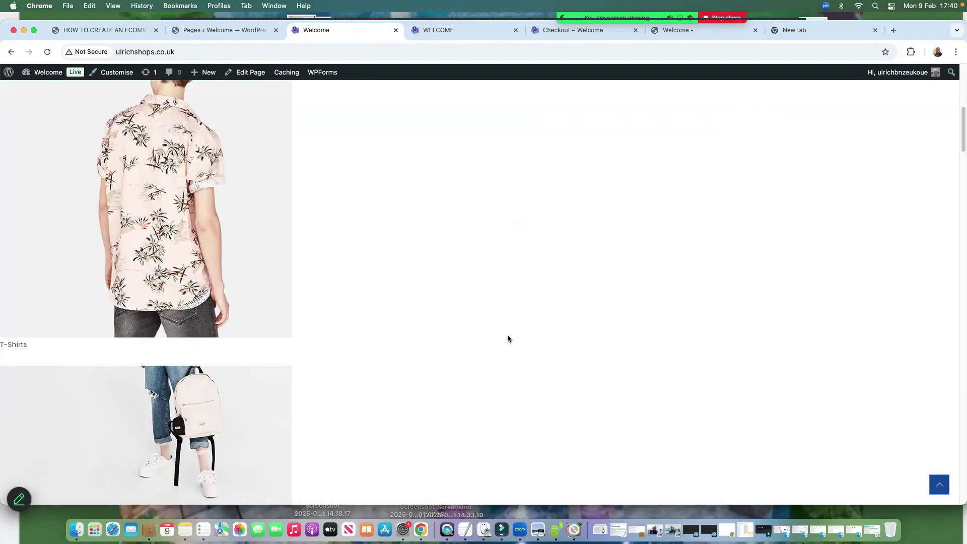
scroll(507, 335, up, 8)
Return to the dashboard and permanently delete Sample Page from the bin of the pages list
mouse_move(49, 72)
click(38, 94)
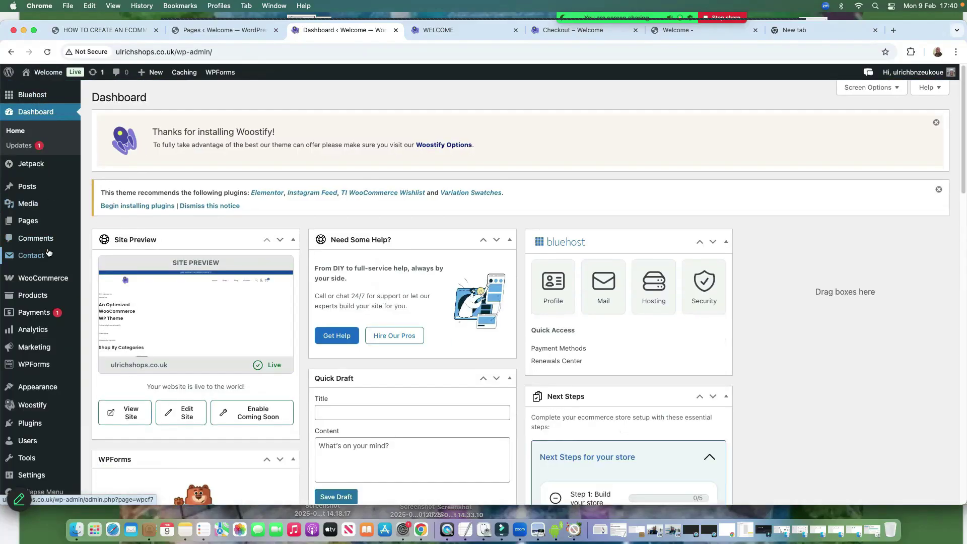
mouse_move(25, 221)
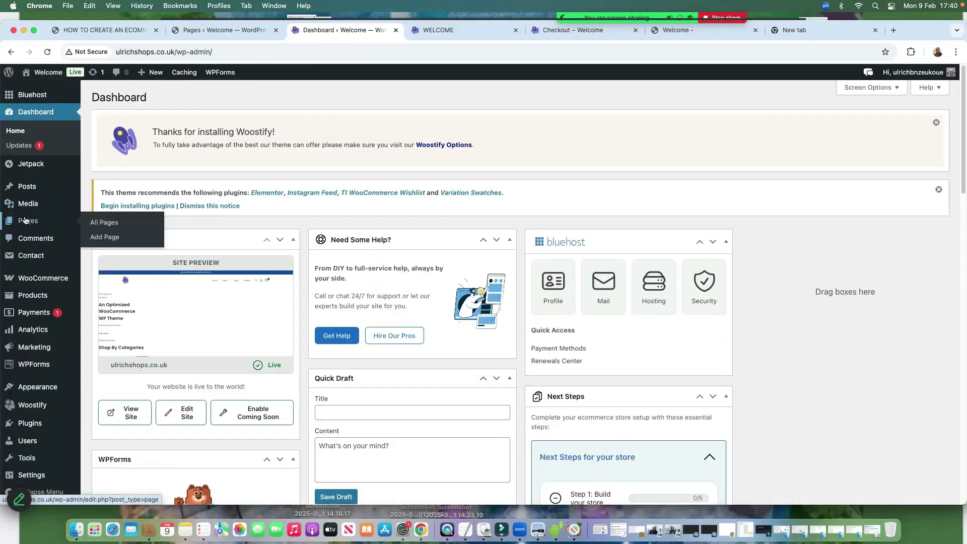
click(108, 227)
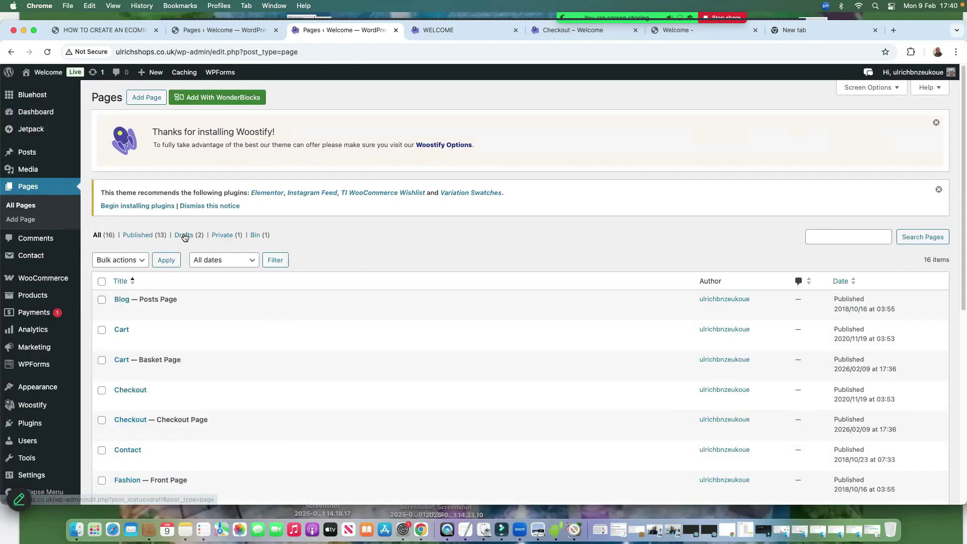
click(257, 237)
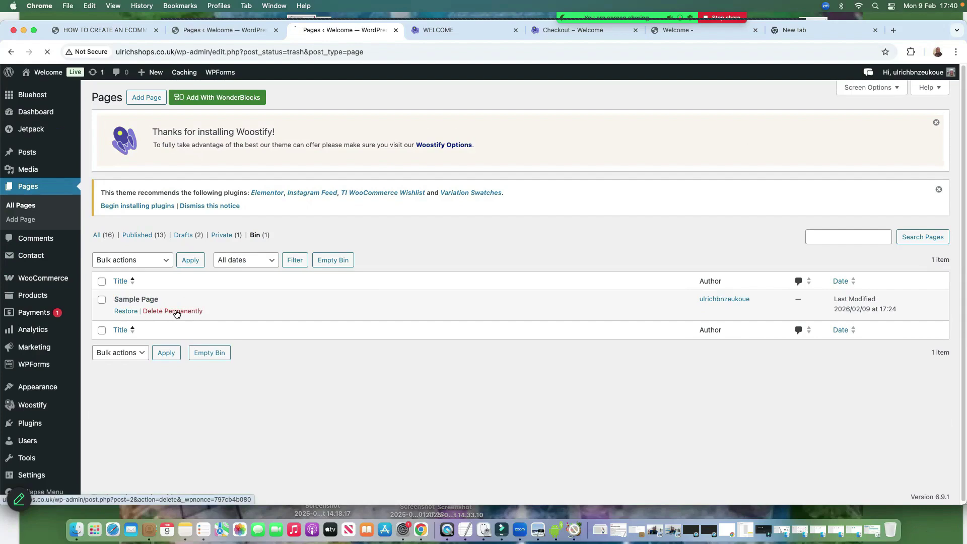
click(173, 311)
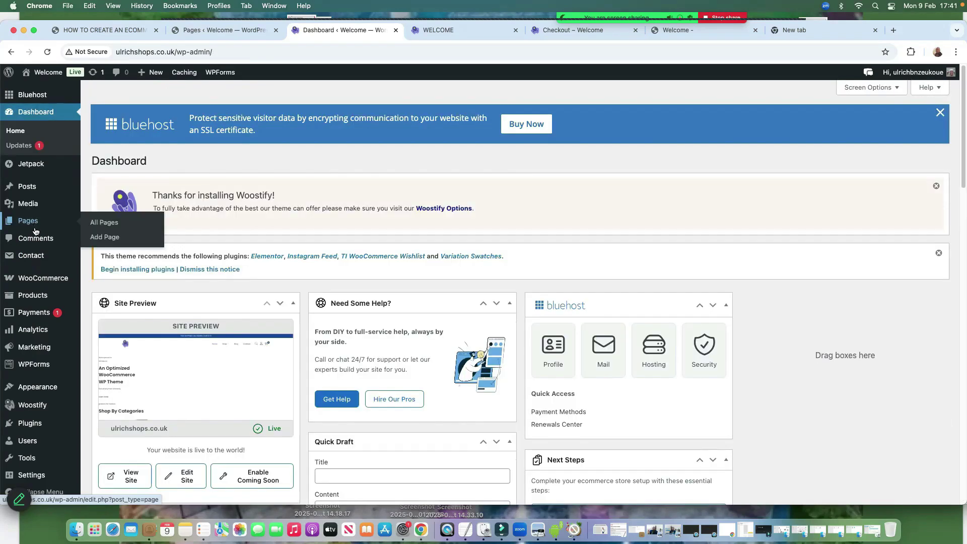
Search the plugin directory for elementor, then install and activate Elementor Website Builder
mouse_move(33, 284)
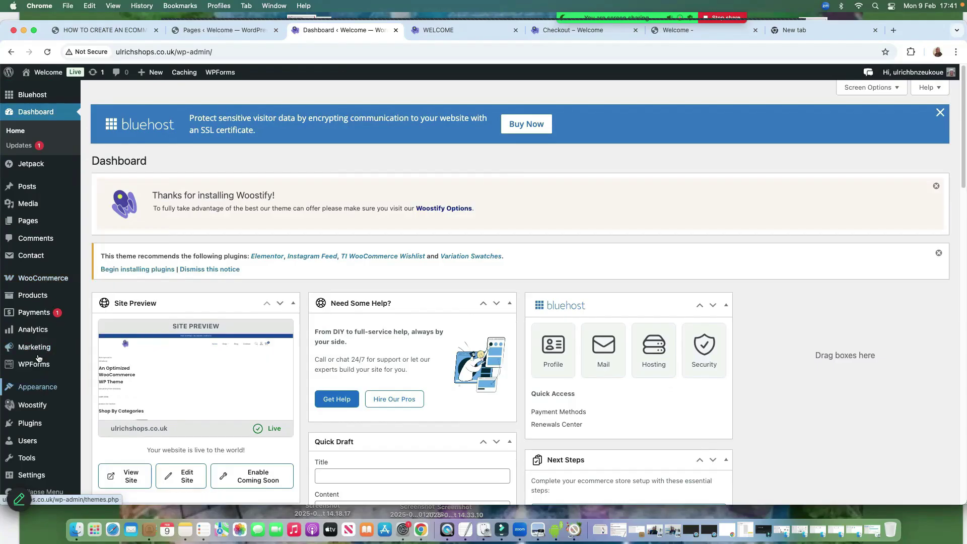
mouse_move(38, 221)
mouse_move(37, 427)
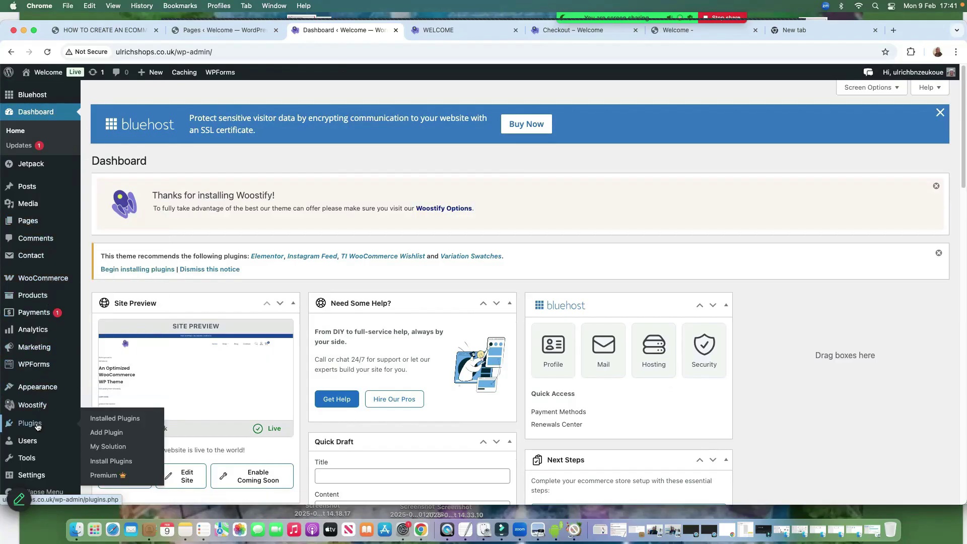
click(107, 433)
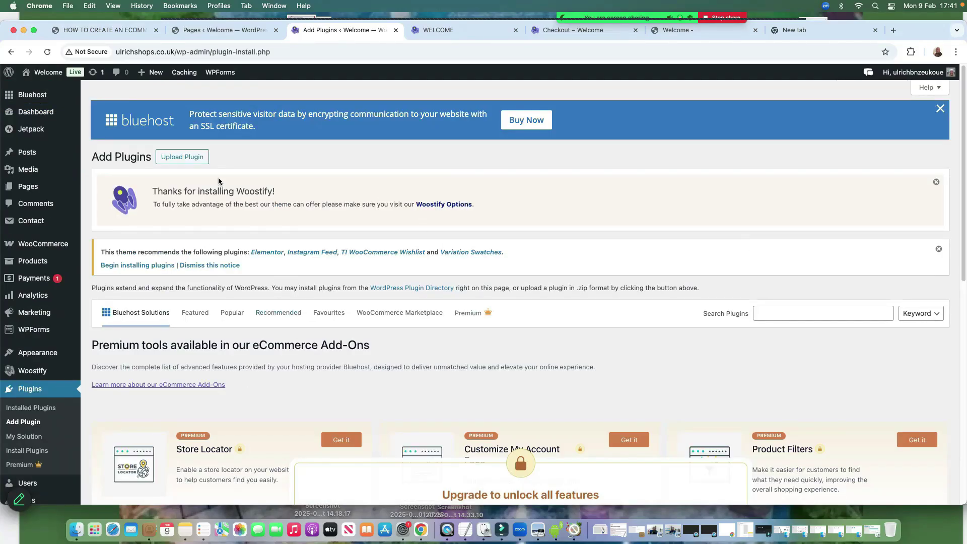
scroll(499, 222, down, 2)
click(778, 262)
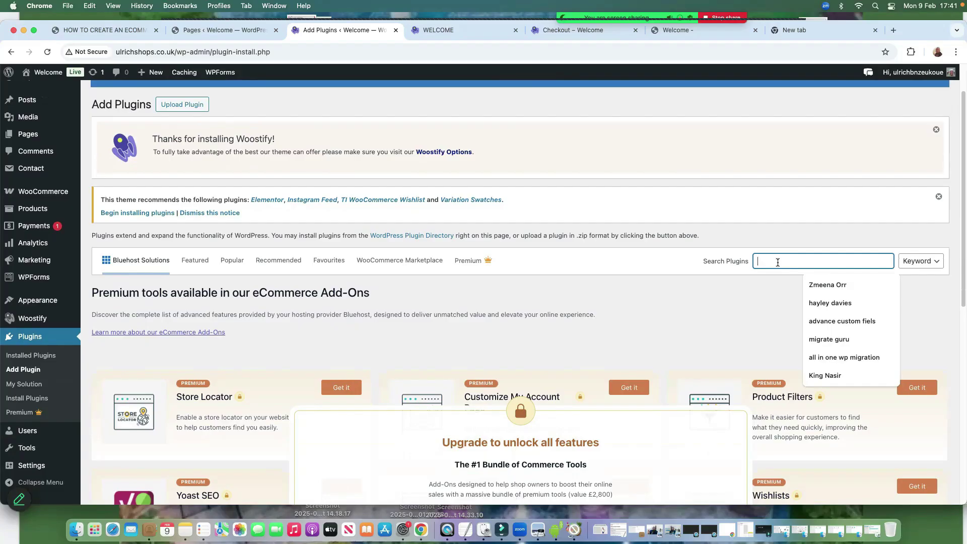
text(elementor)
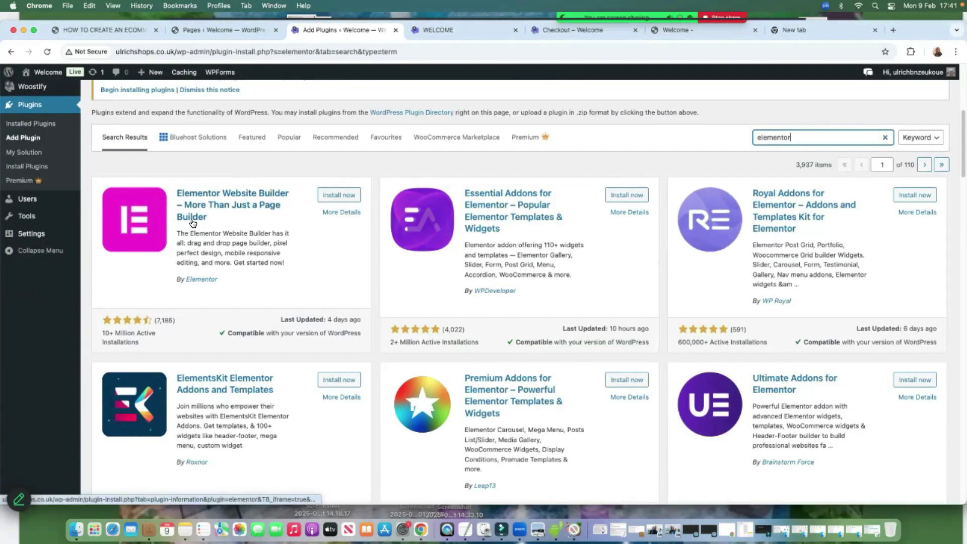
click(334, 195)
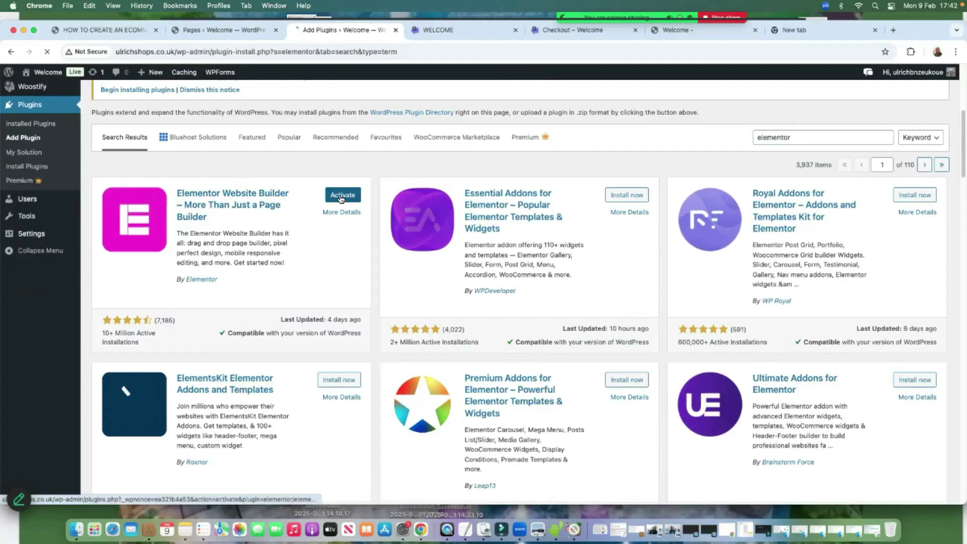
click(342, 201)
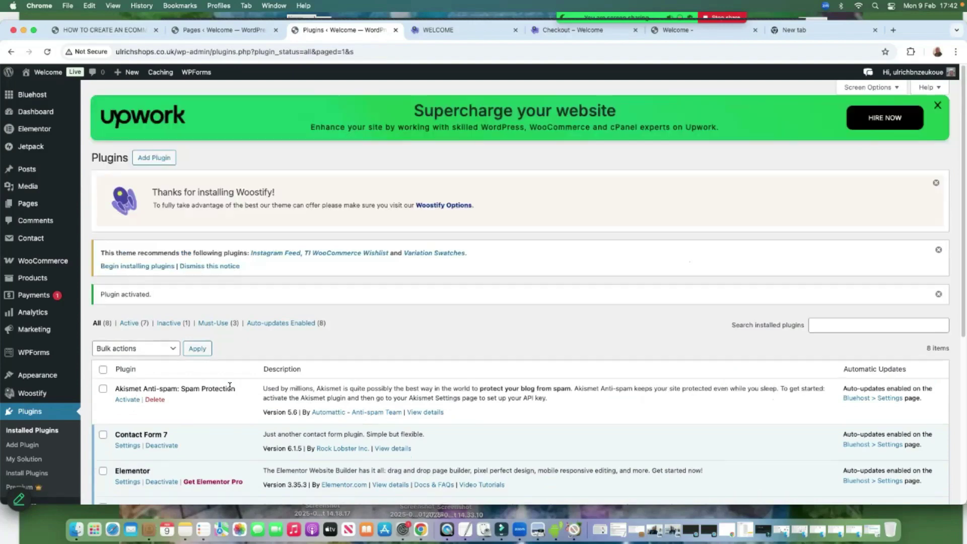
Visit the live site and look over the home page from the hero banner to the Woostify promotional section
scroll(403, 383, down, 3)
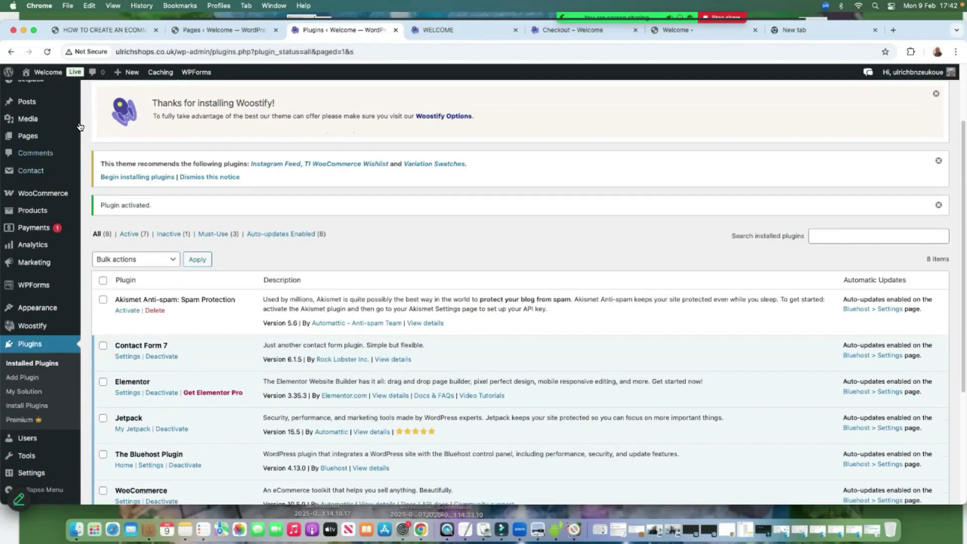
mouse_move(40, 73)
click(39, 90)
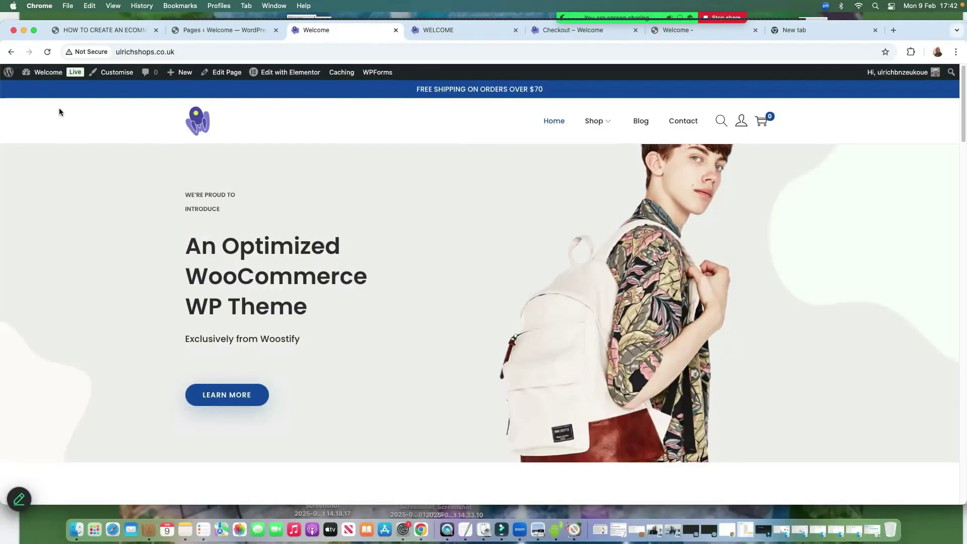
mouse_move(43, 73)
click(45, 91)
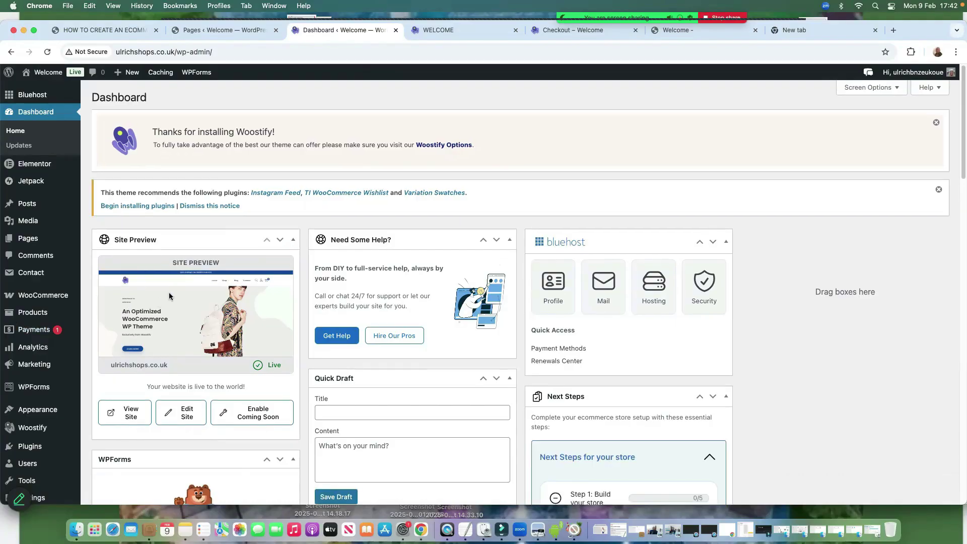
mouse_move(43, 73)
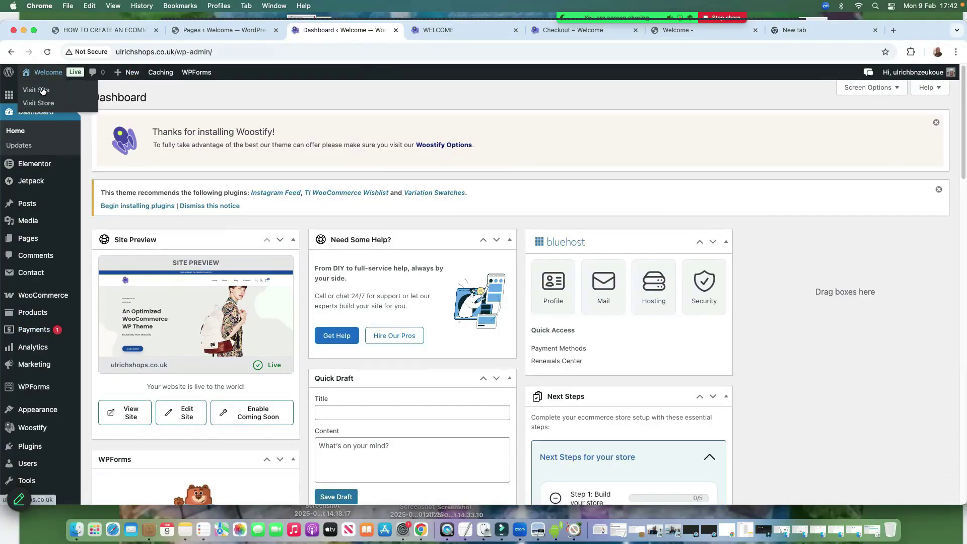
click(42, 91)
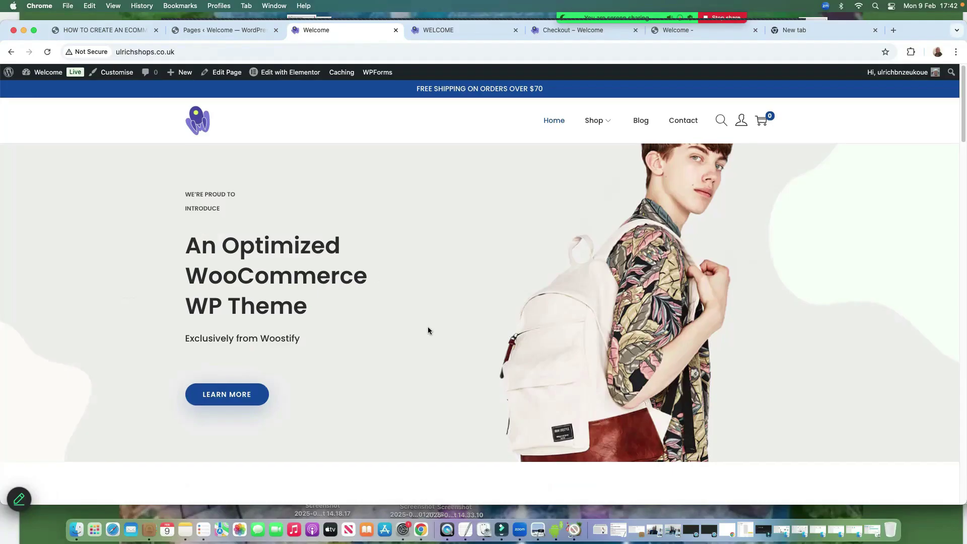
scroll(428, 330, down, 12)
scroll(427, 328, down, 8)
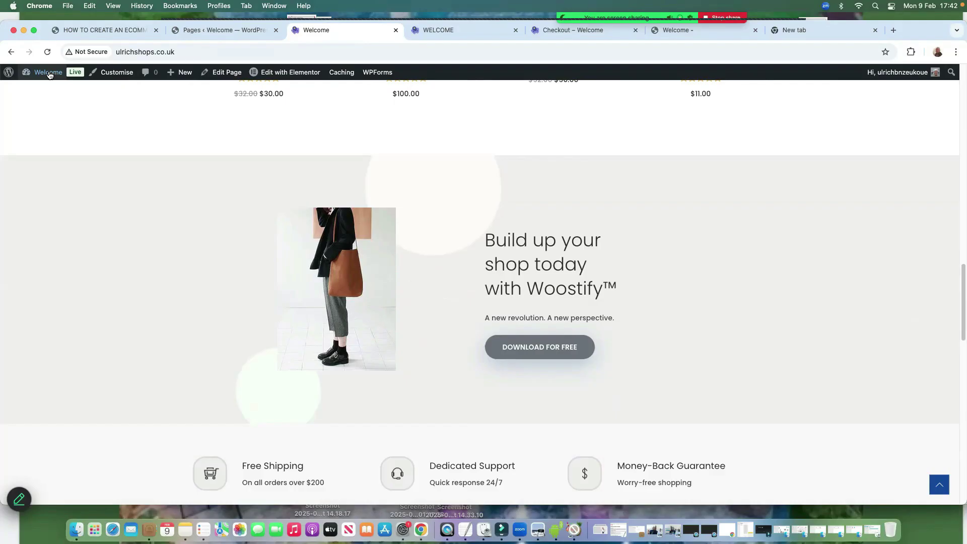
Return to the dashboard and review the full list of installed plugins
mouse_move(49, 74)
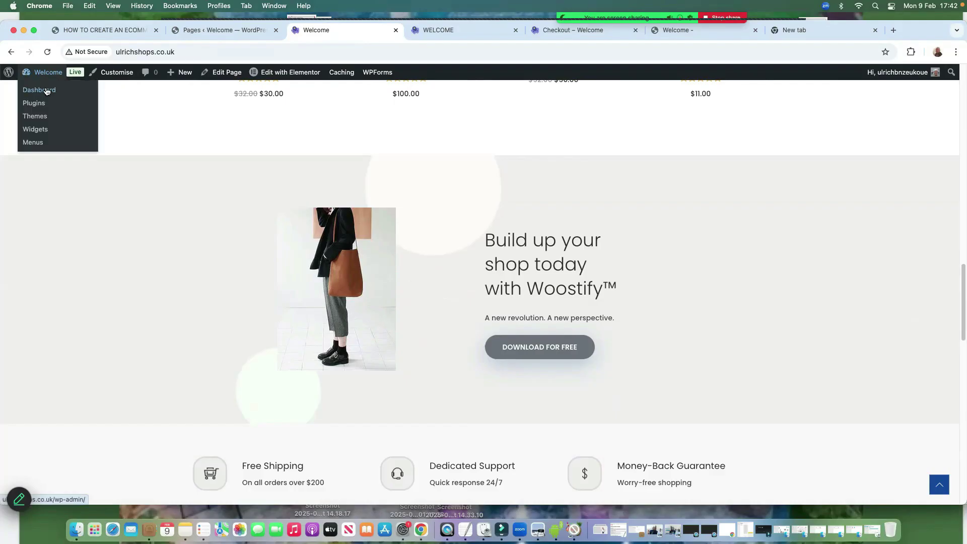
click(37, 93)
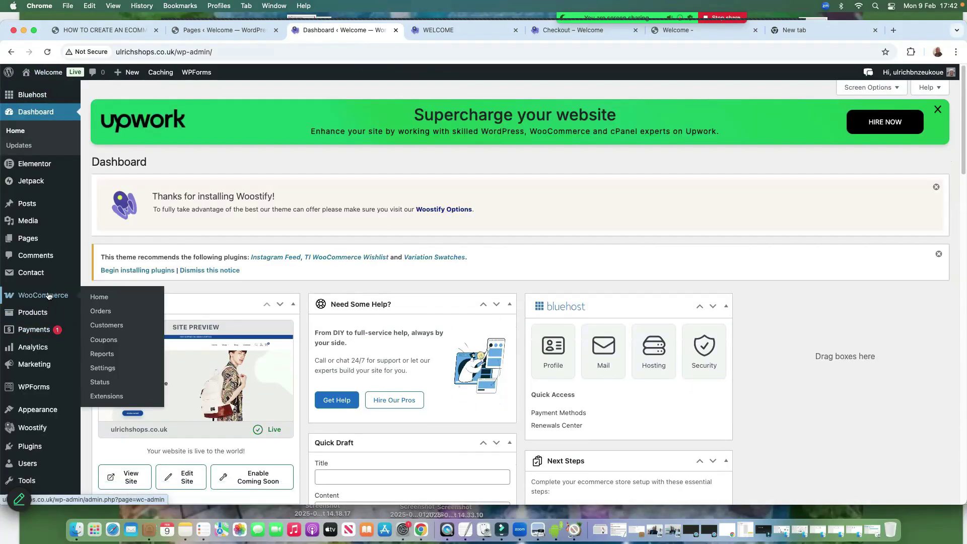
mouse_move(42, 409)
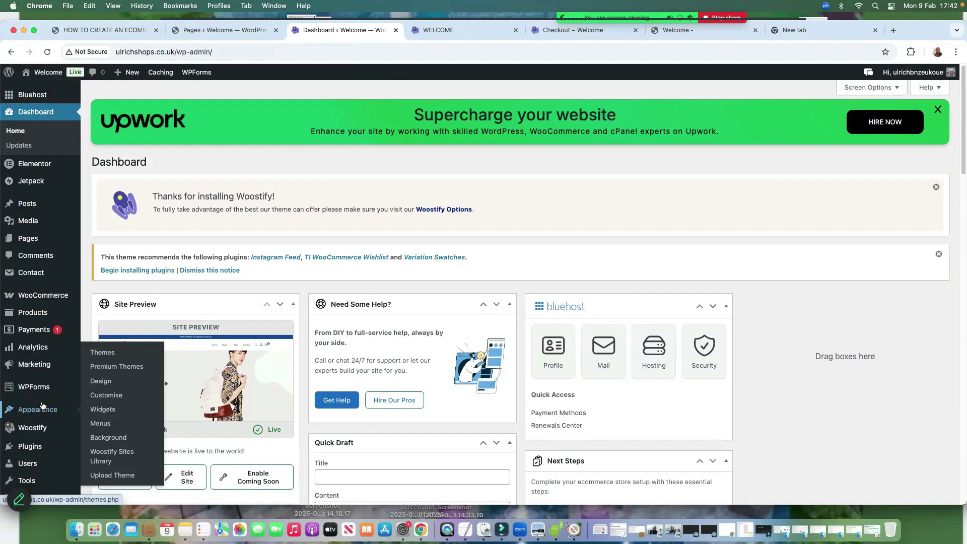
click(30, 447)
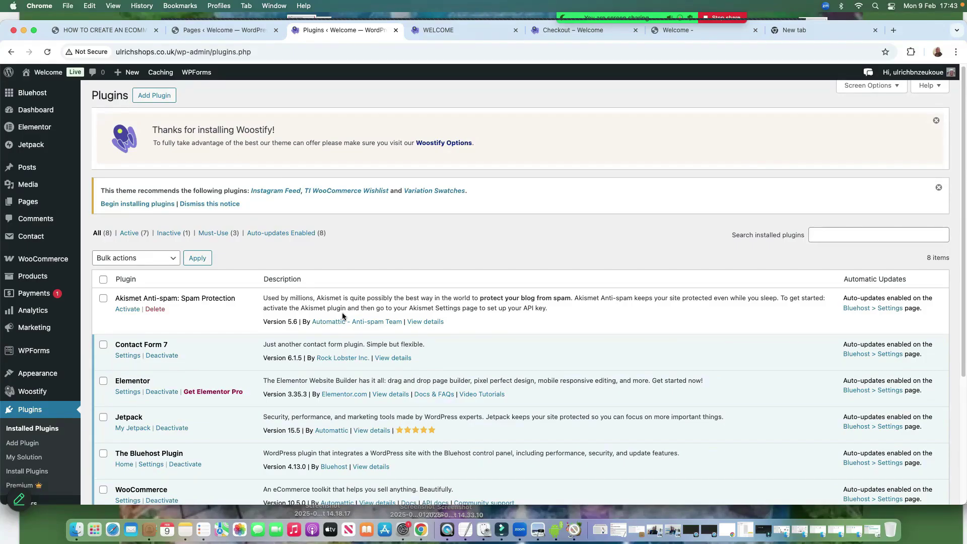
scroll(175, 286, down, 5)
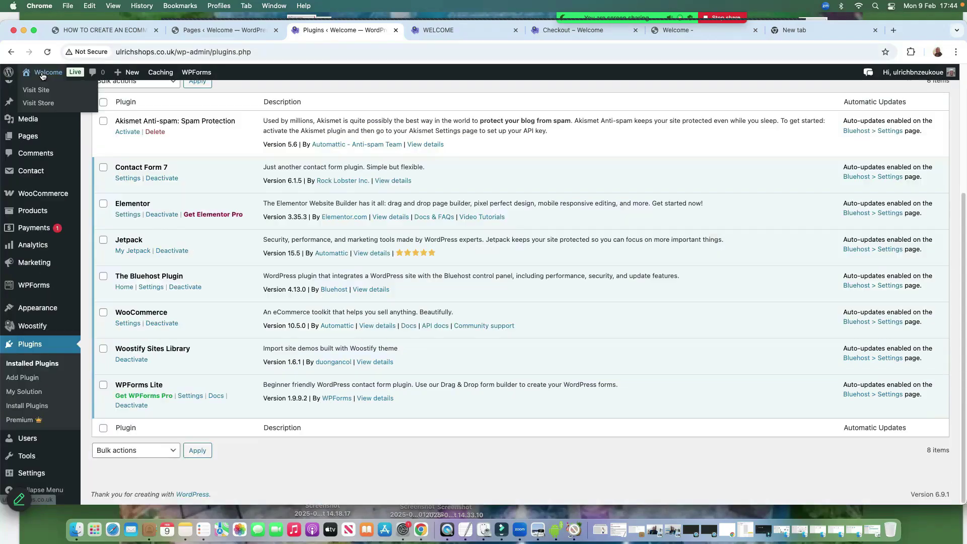
Visit the site again, examine the home page's product sections down to the footer, and return to the dashboard
click(35, 87)
scroll(560, 340, down, 10)
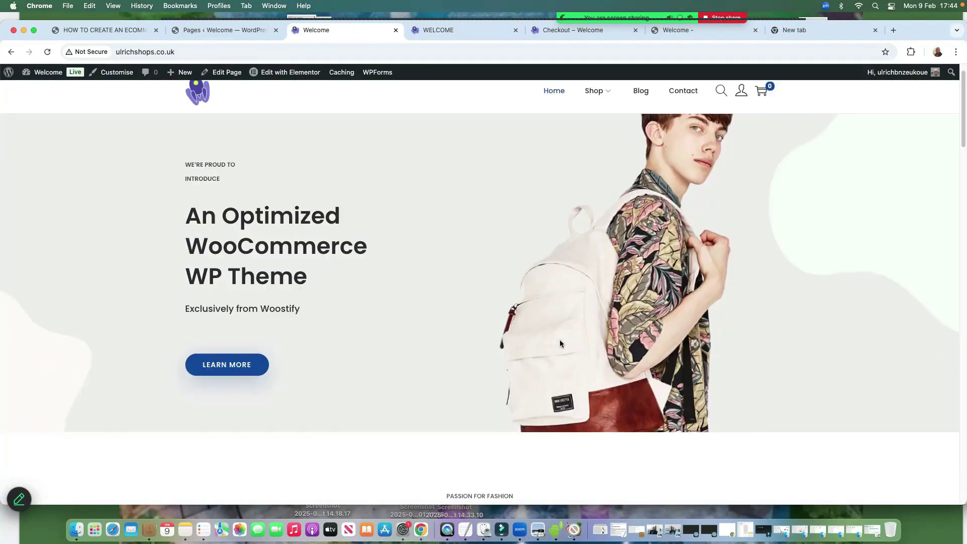
scroll(553, 353, down, 8)
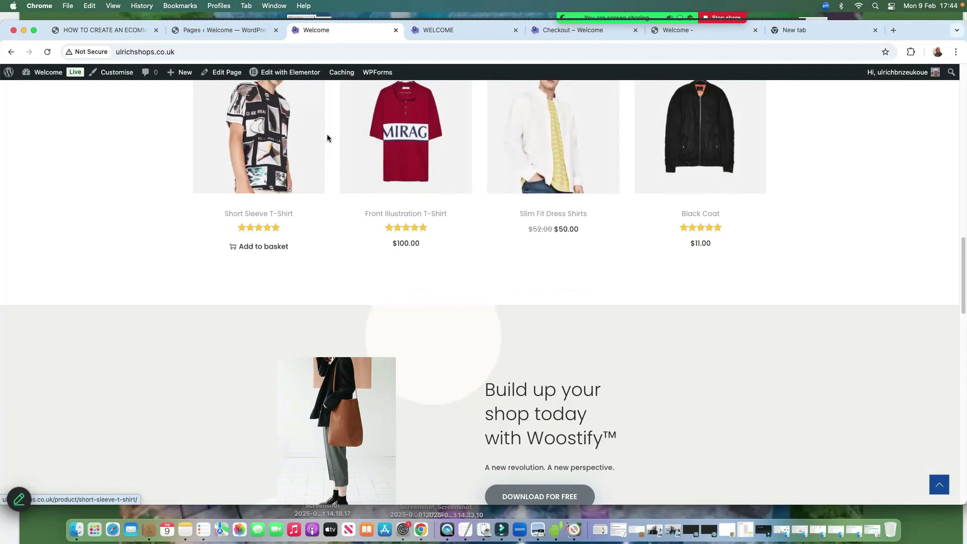
scroll(503, 388, down, 4)
scroll(504, 388, down, 5)
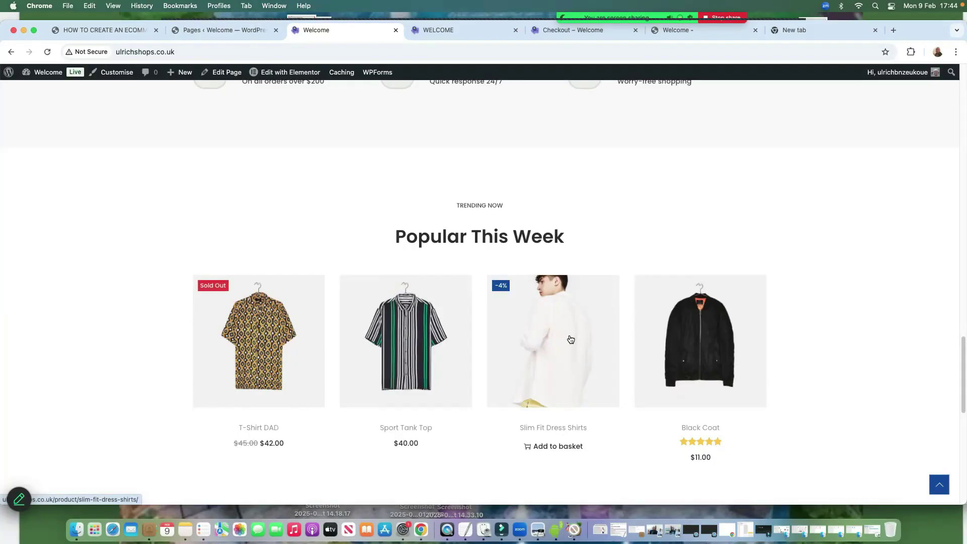
scroll(567, 340, down, 7)
scroll(548, 182, down, 3)
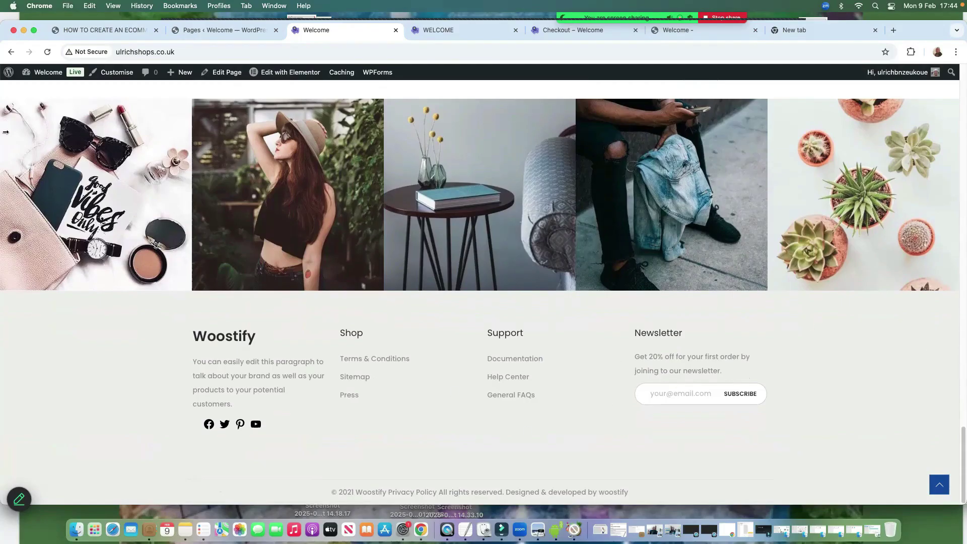
mouse_move(38, 73)
click(37, 91)
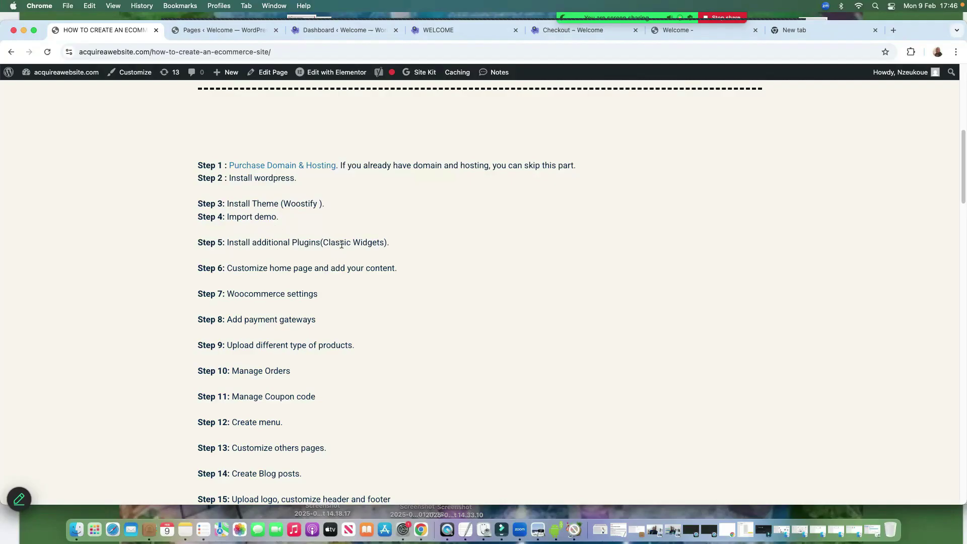
Copy the plugin name Classic Widgets from Step 5 of the guide and open the store's Add Plugins page
drag(323, 244, 383, 250)
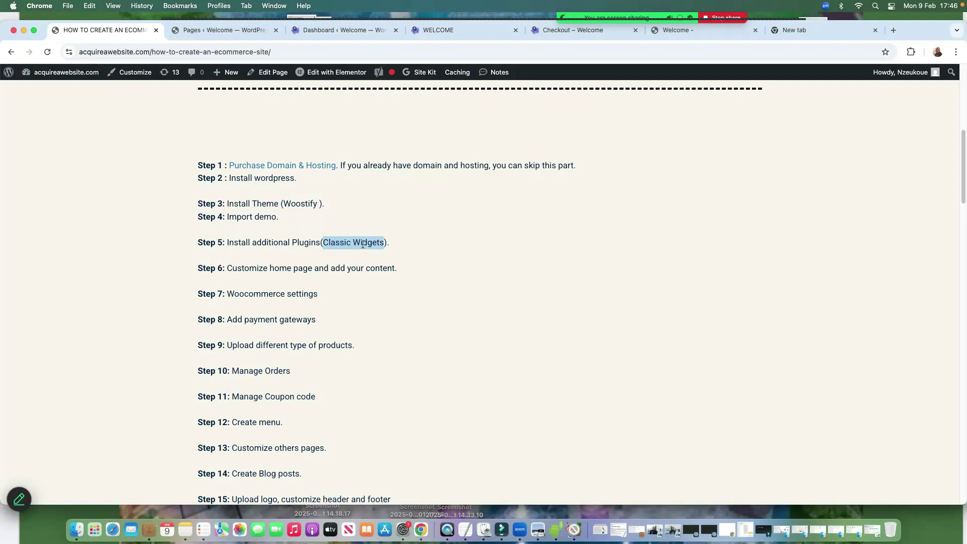
right_click(362, 245)
click(382, 266)
click(225, 32)
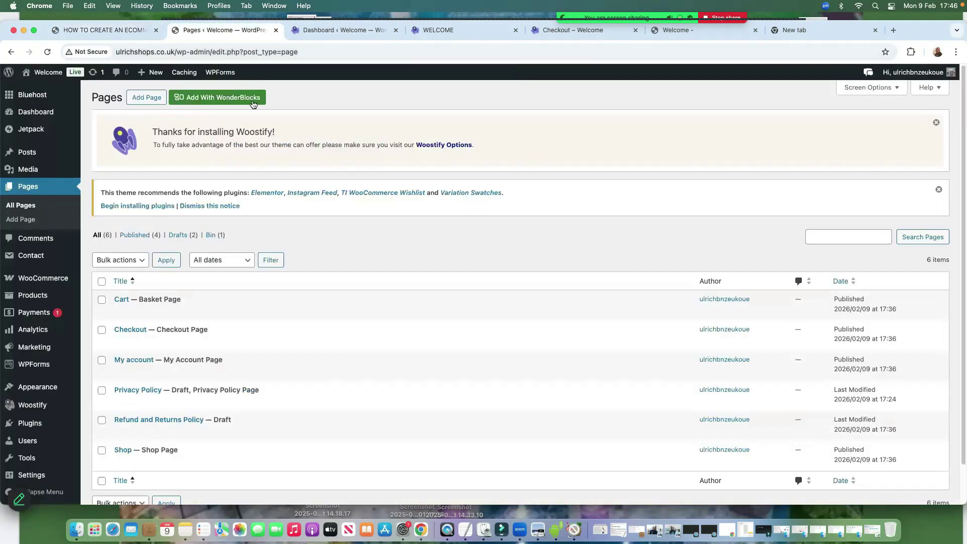
click(302, 28)
mouse_move(30, 447)
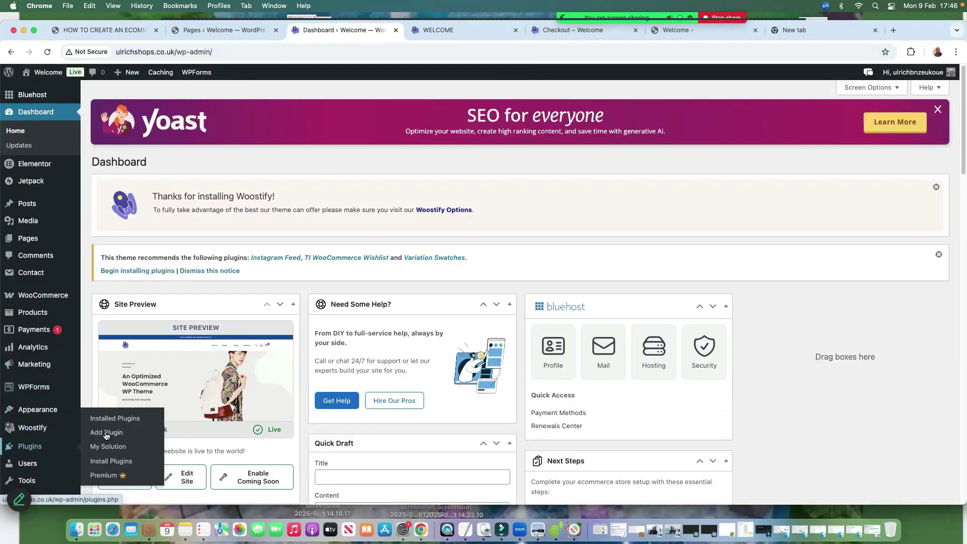
click(112, 435)
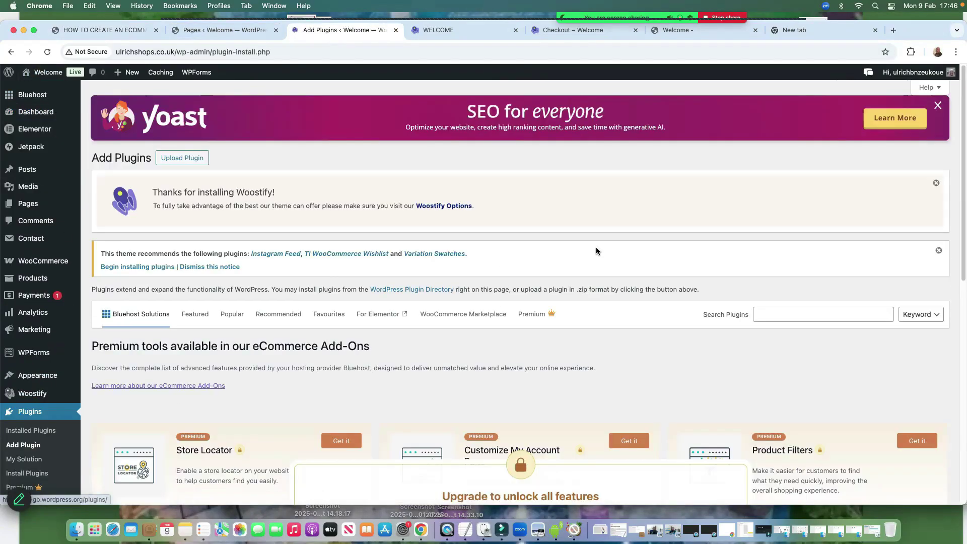
Search the plugin directory for Classic Widgets, then install and activate that plugin
click(773, 316)
right_click(772, 315)
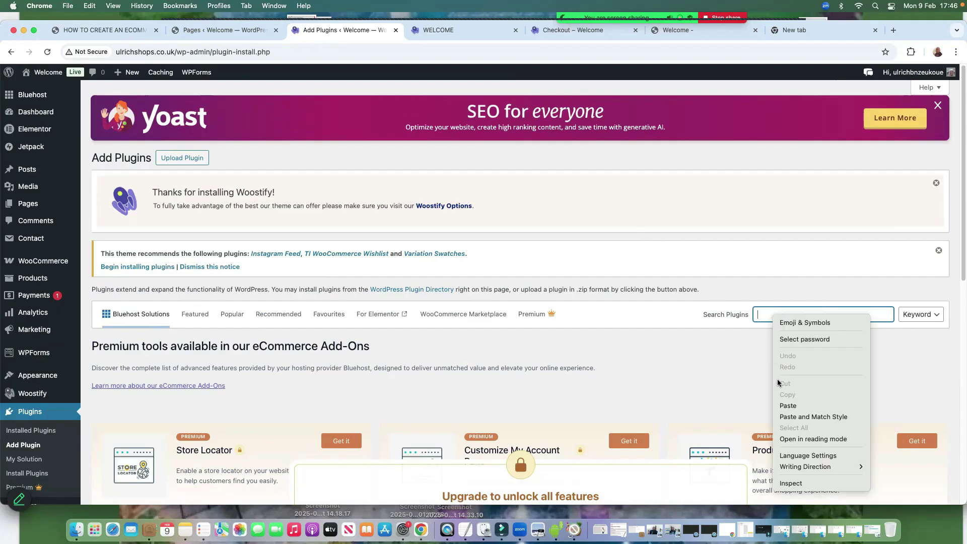
click(795, 405)
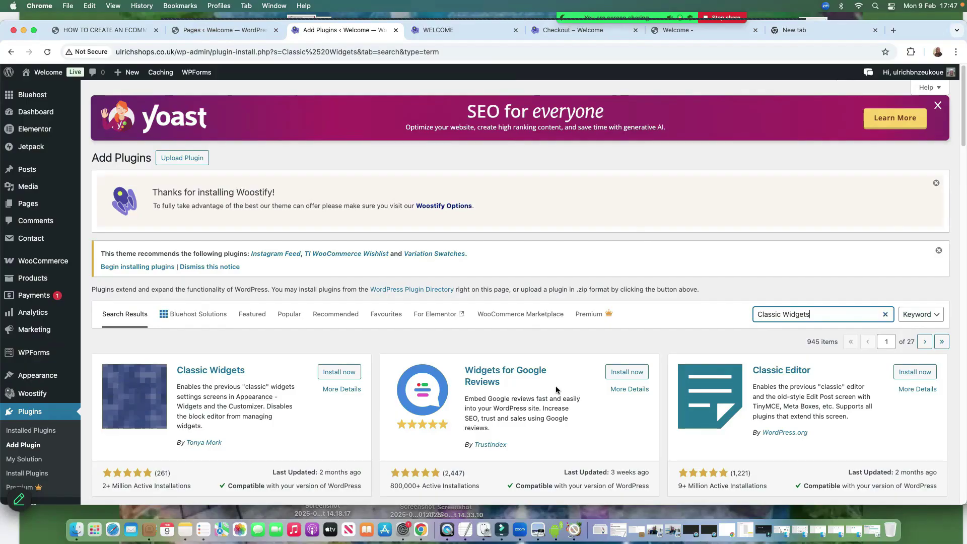
scroll(544, 389, down, 2)
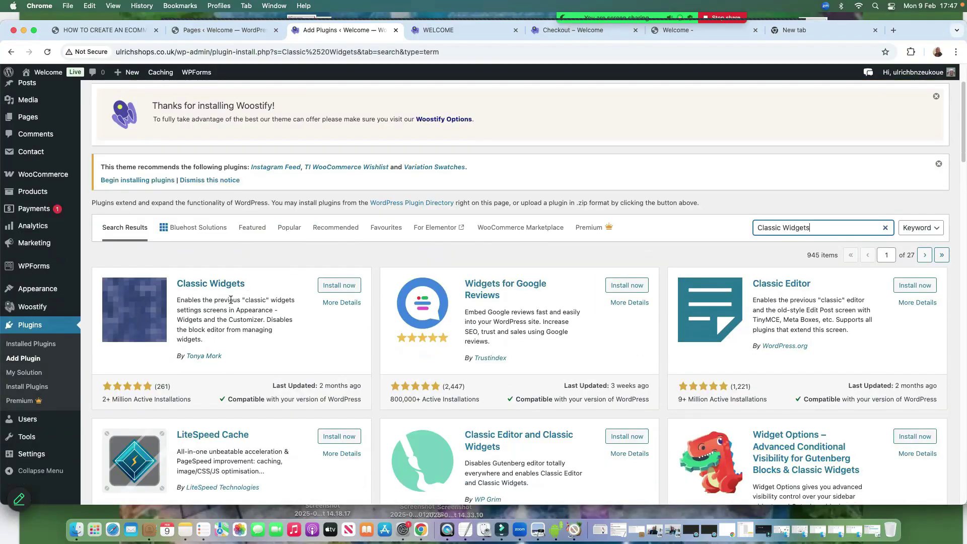
click(326, 284)
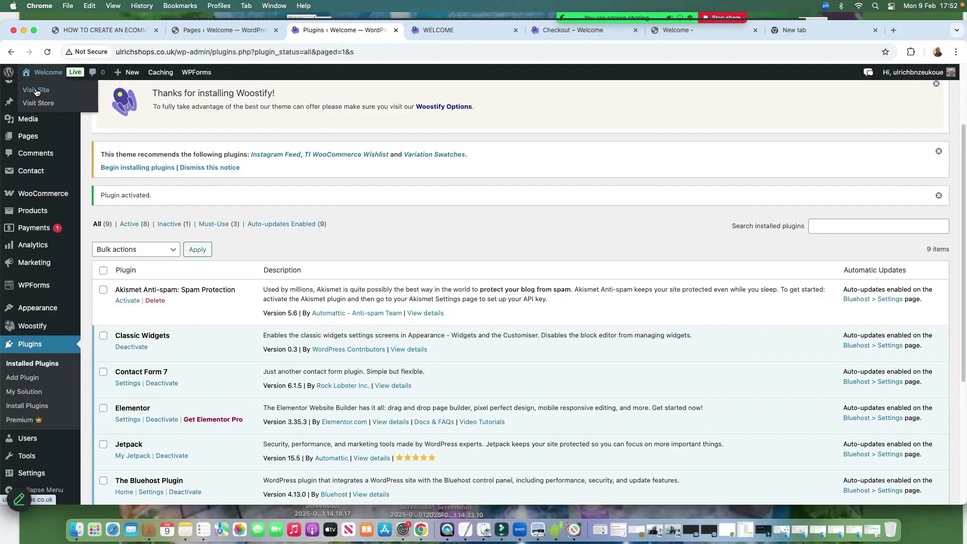
Open the site's home page in the Elementor editor, dismiss the notification and Structure overlay, and open Site Settings
click(37, 91)
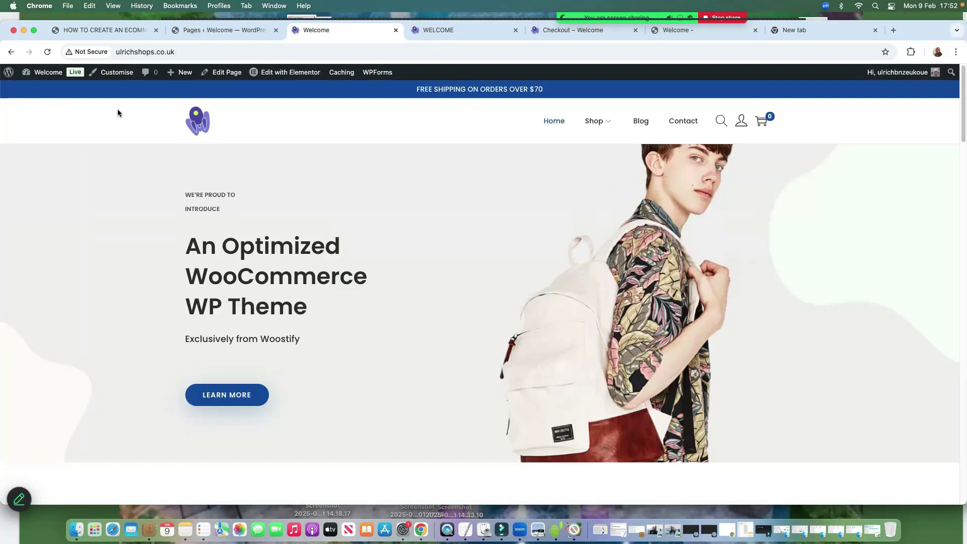
click(290, 77)
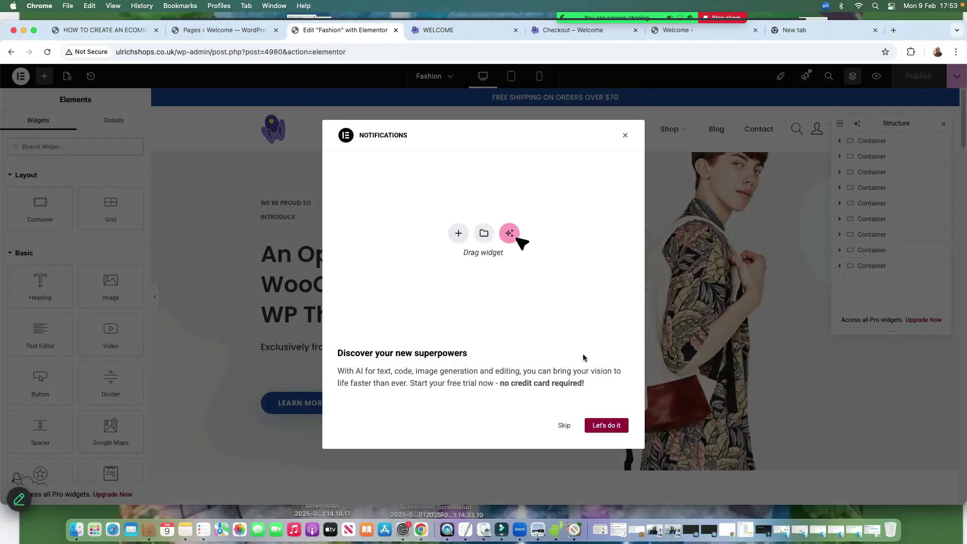
click(625, 135)
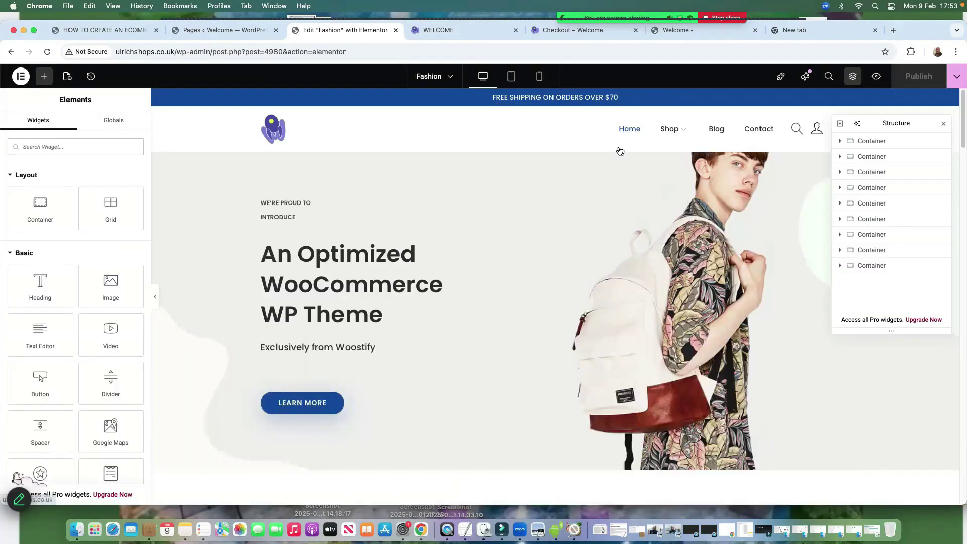
click(944, 124)
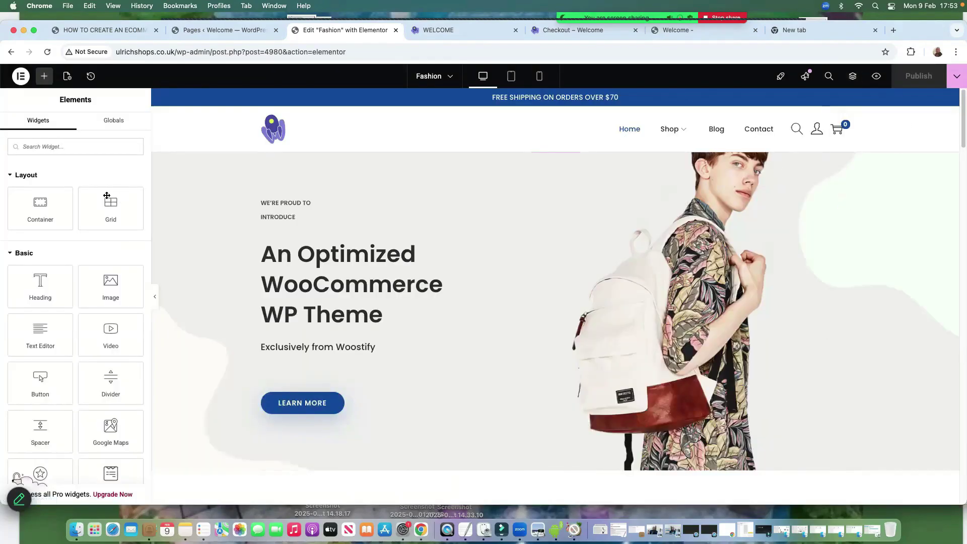
click(21, 76)
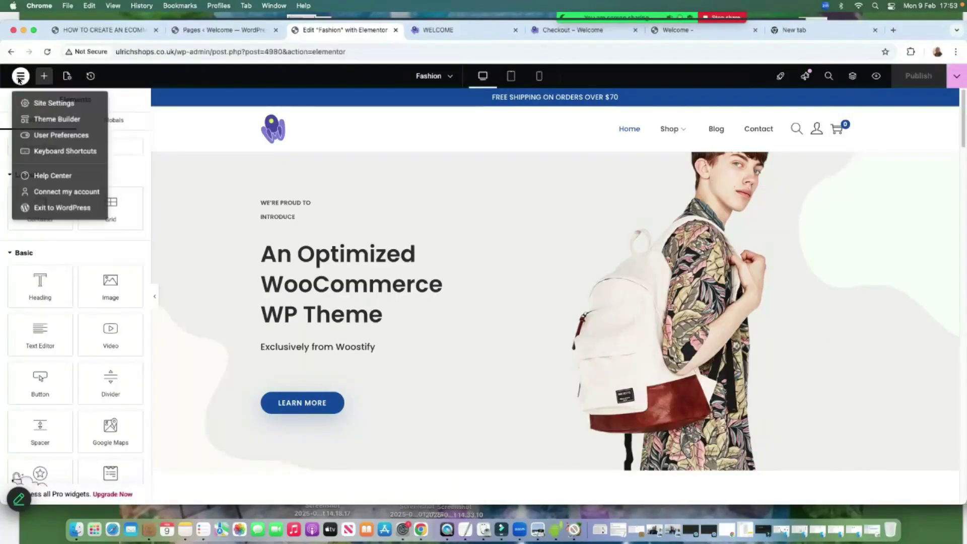
click(54, 103)
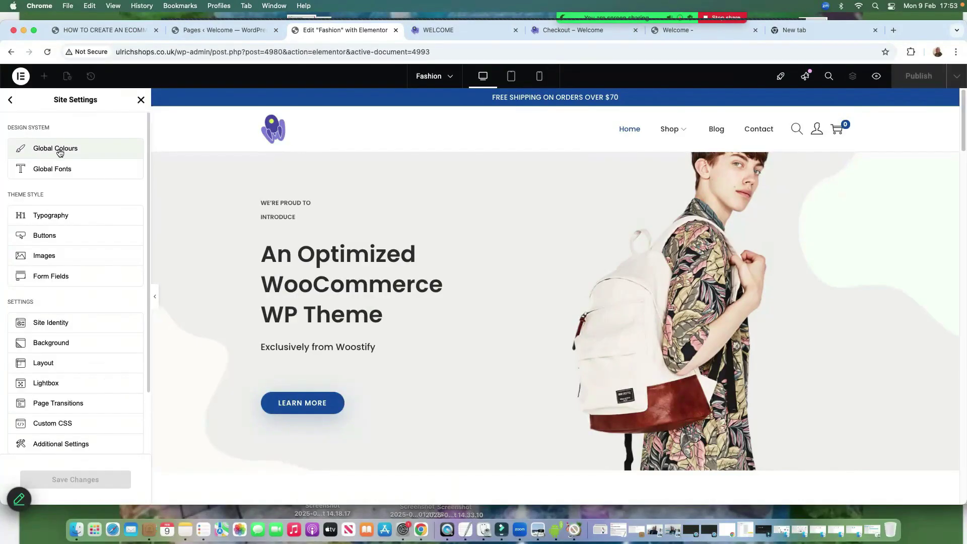
Change the global Text colour to the light green #CBE266
click(54, 150)
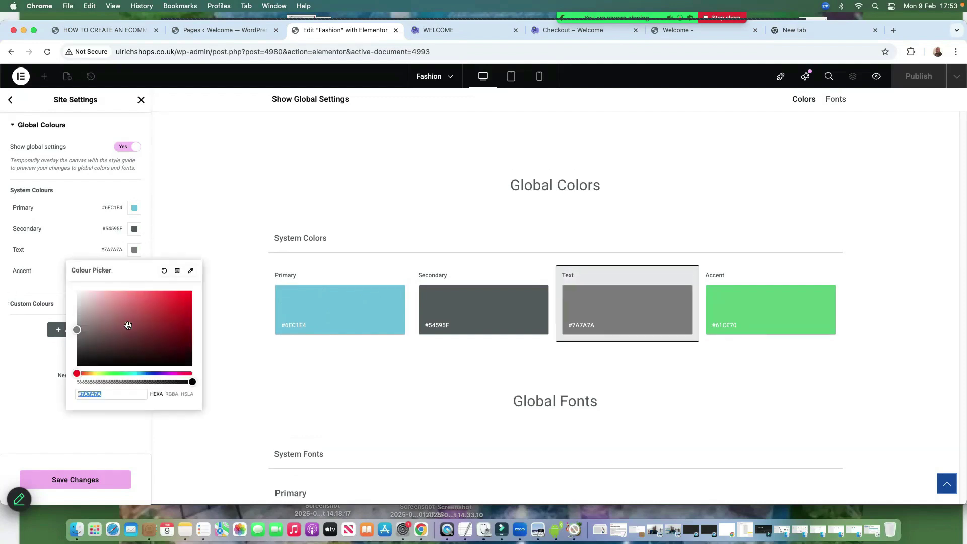
drag(83, 374, 99, 374)
drag(76, 330, 141, 299)
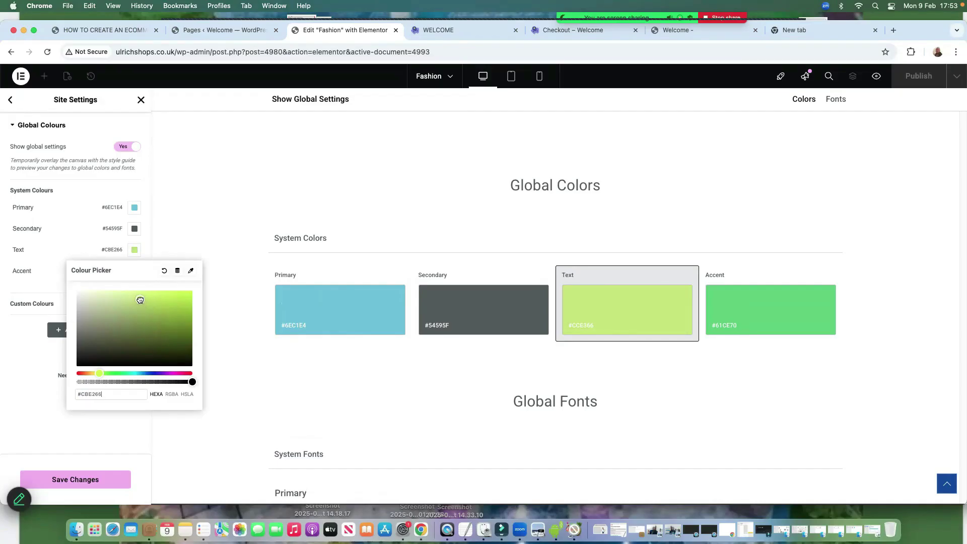
click(224, 320)
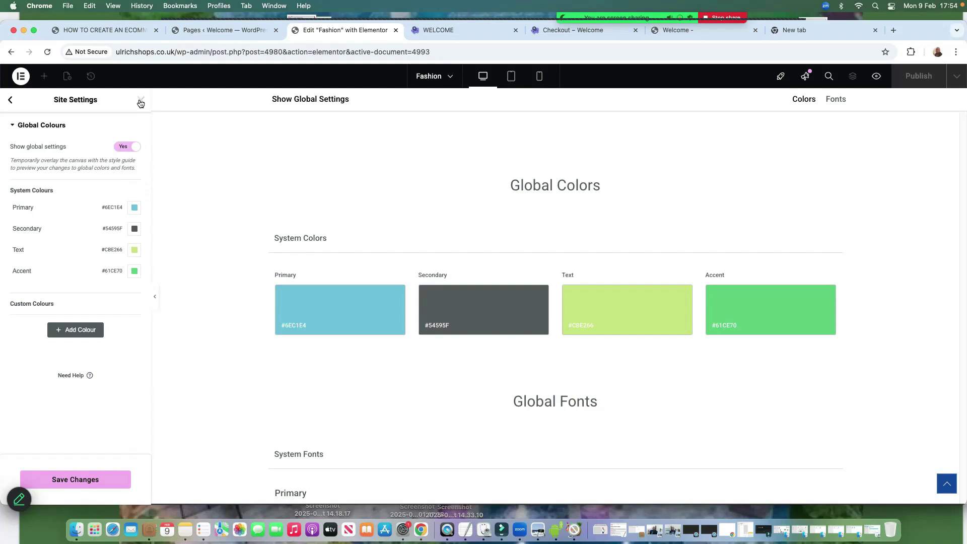
Leave the Global Colours settings, discard the unsaved colour change and return to the Site Settings overview
click(140, 101)
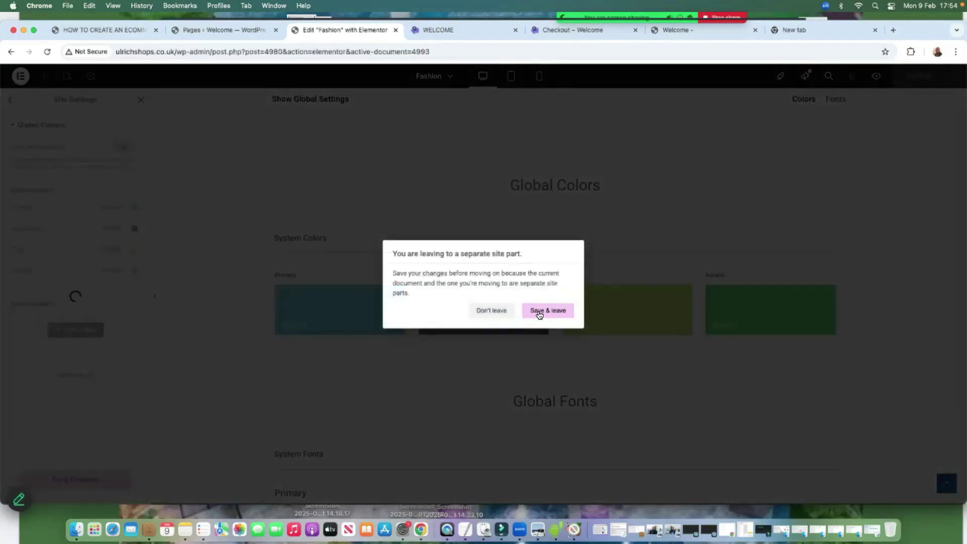
click(492, 312)
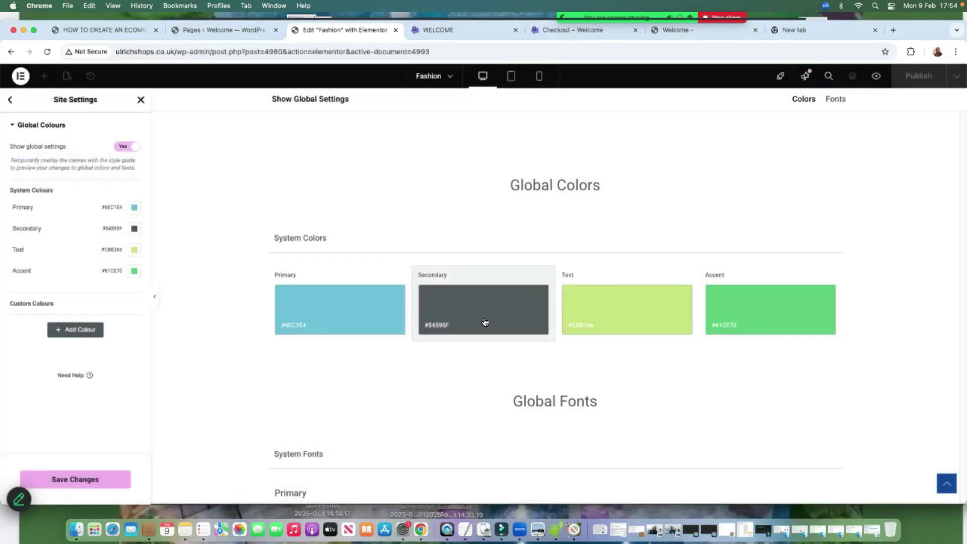
click(141, 100)
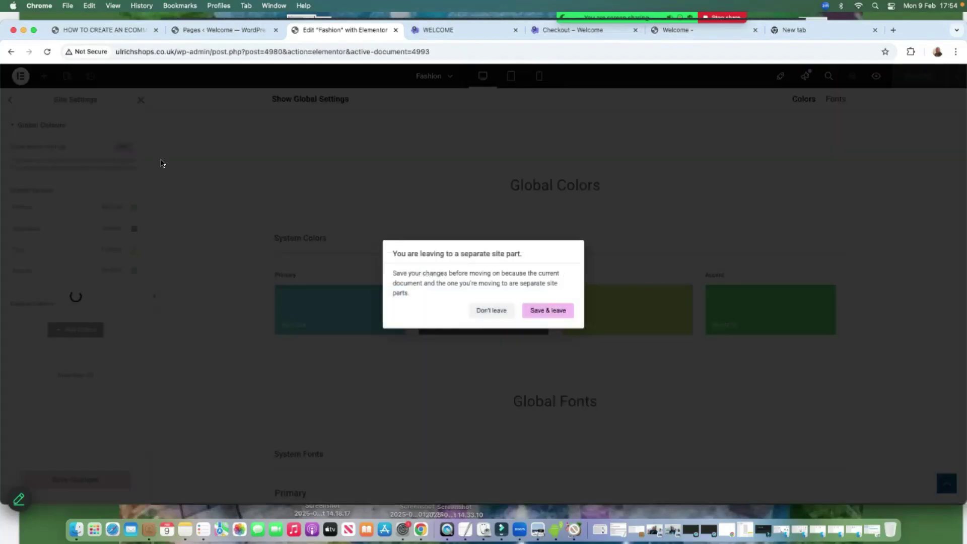
click(259, 204)
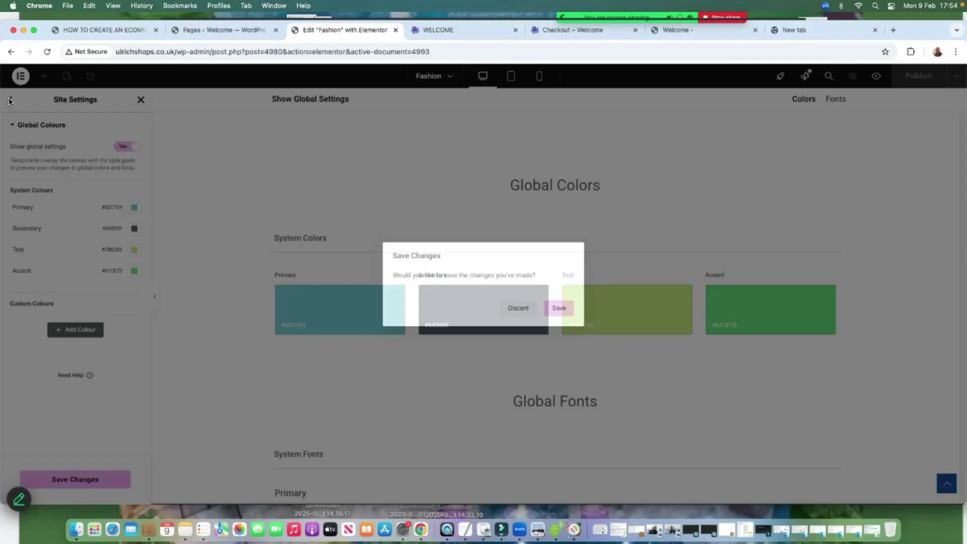
click(10, 100)
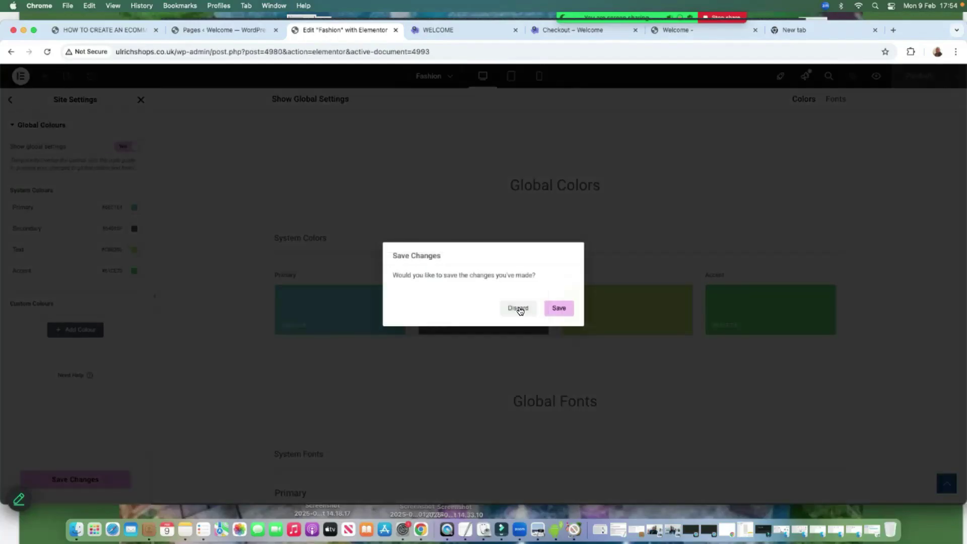
click(519, 308)
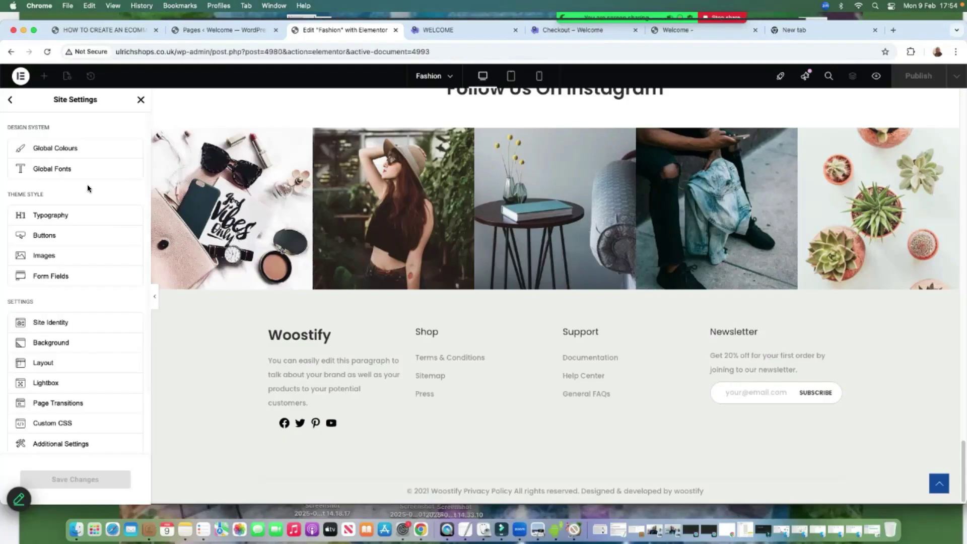
Set the Primary global font to the Poppins family with weight 800 (Extra Bold)
click(46, 170)
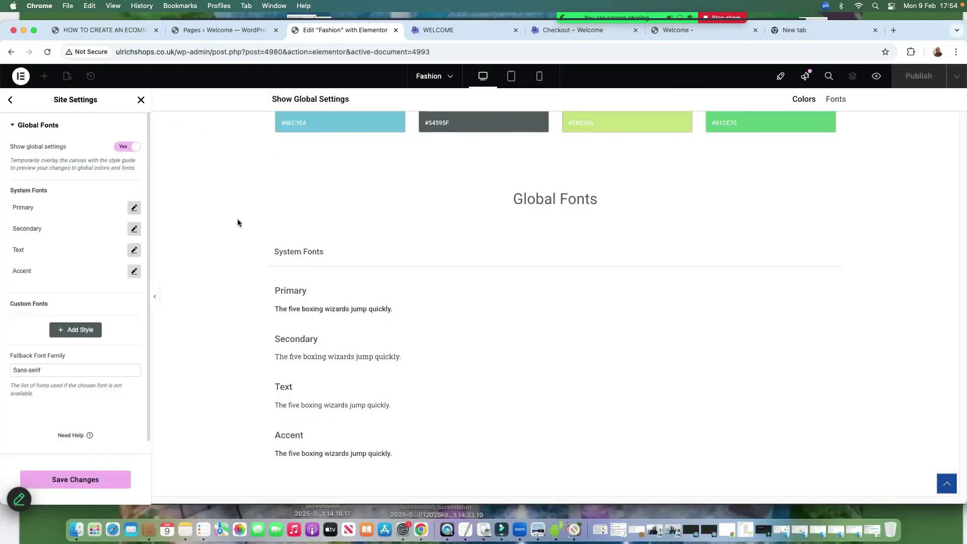
click(135, 209)
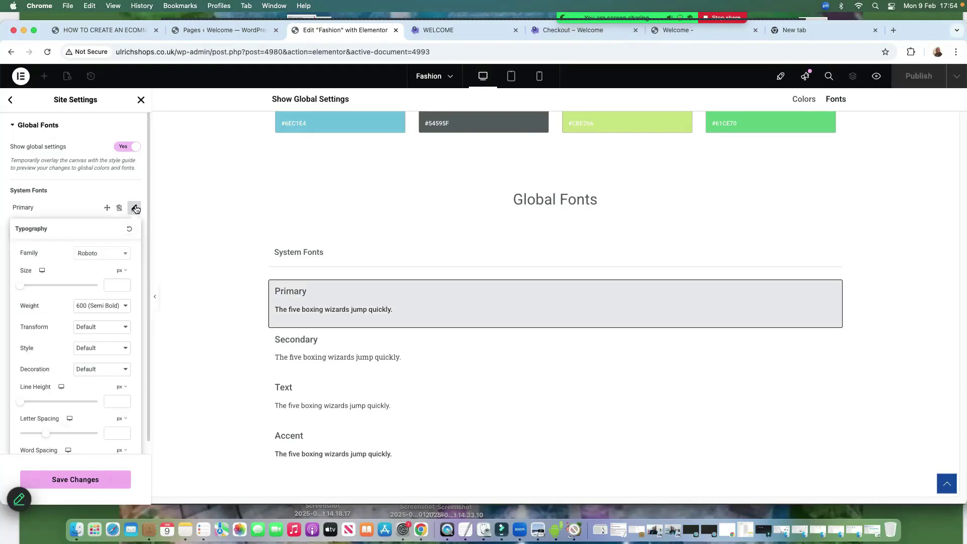
click(114, 257)
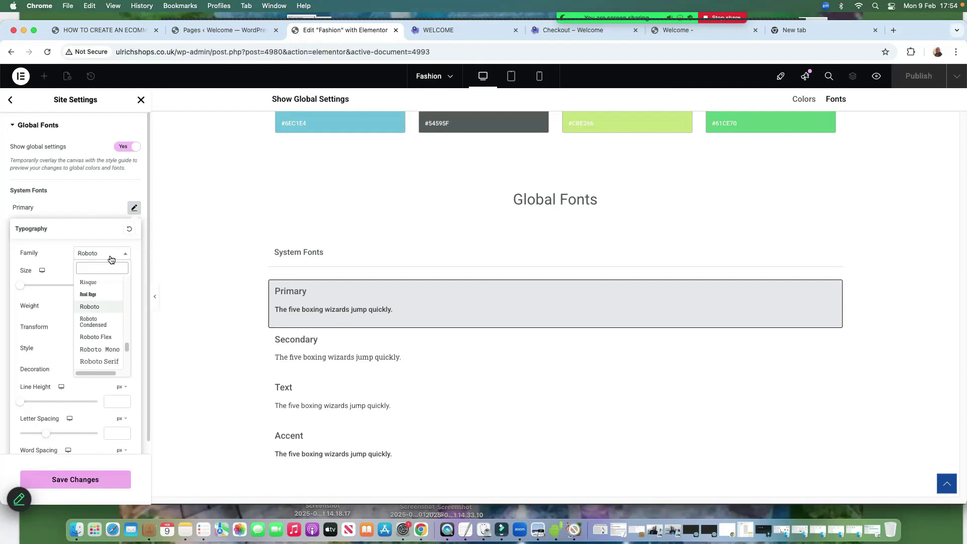
text(popp)
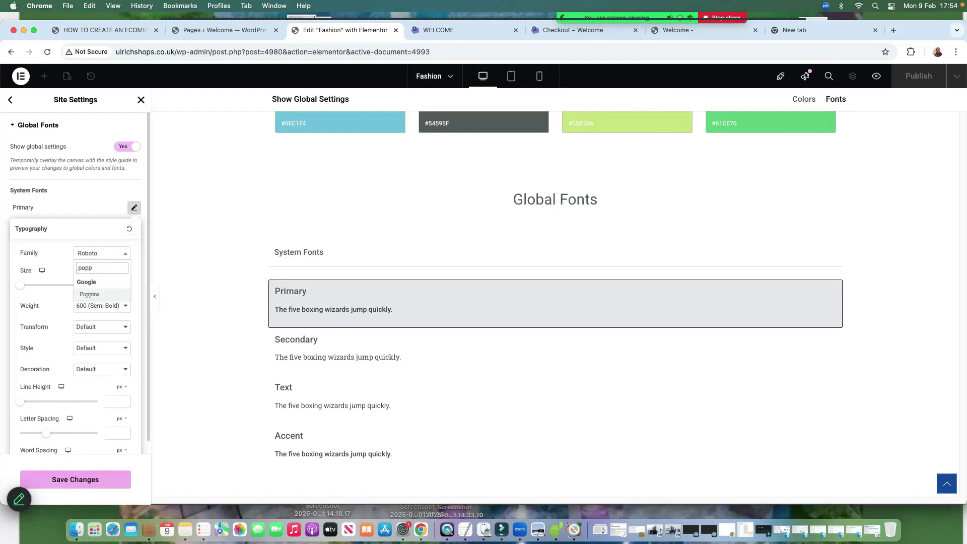
click(93, 295)
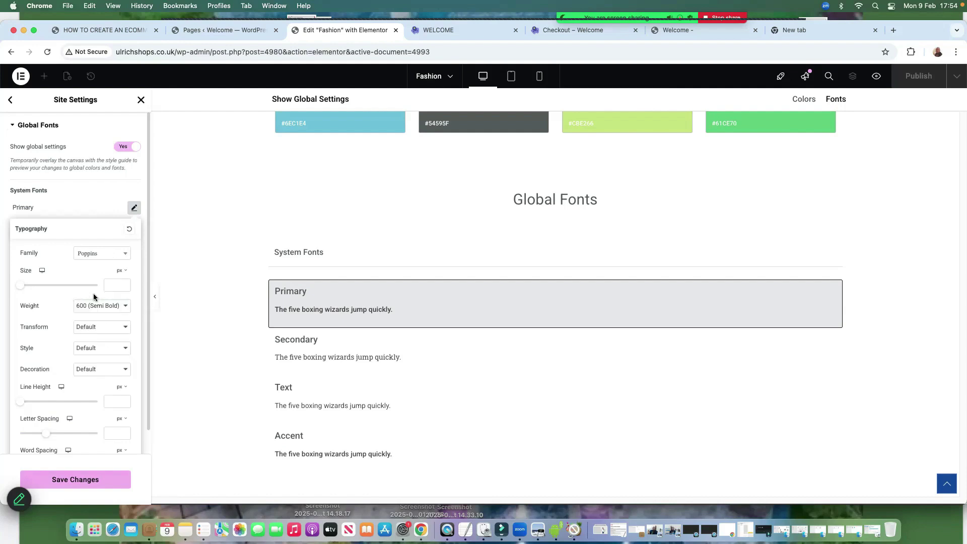
click(101, 308)
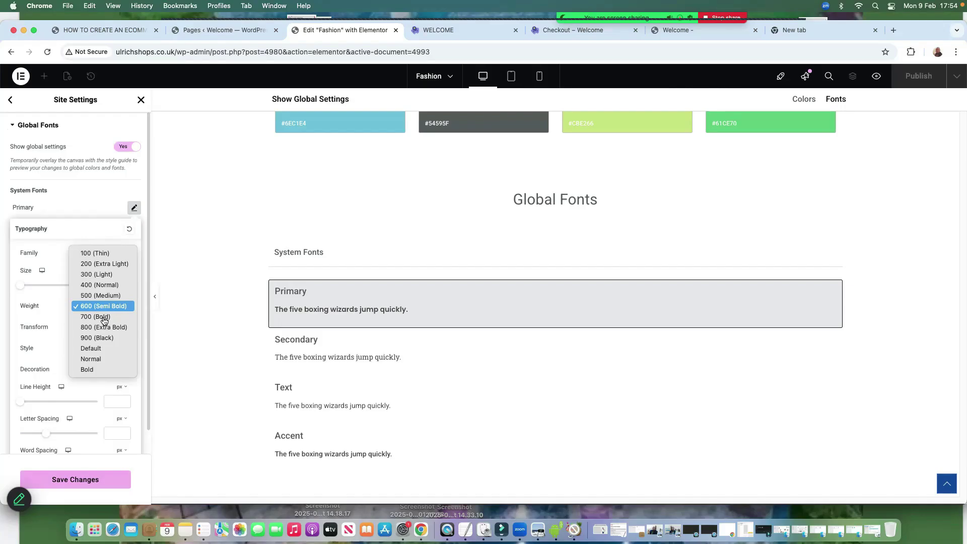
click(102, 328)
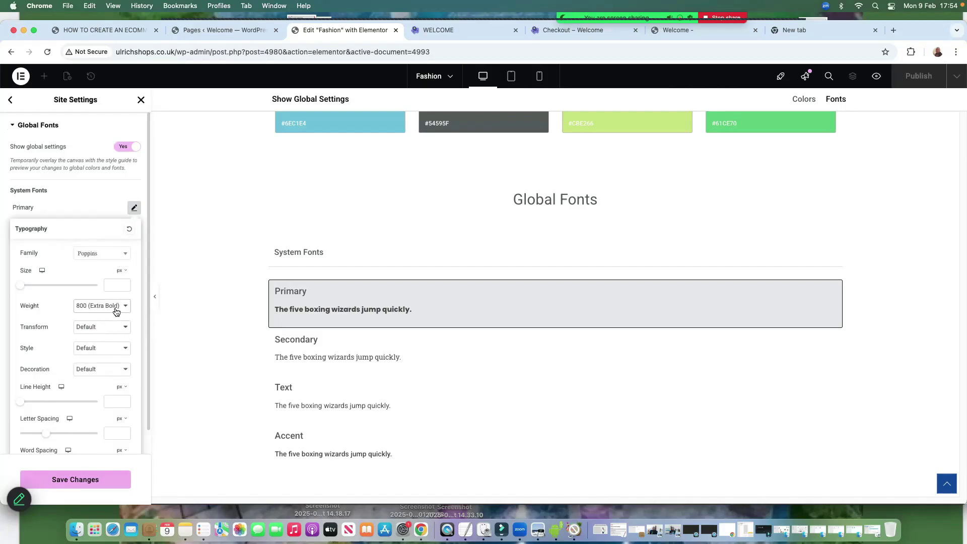
click(116, 308)
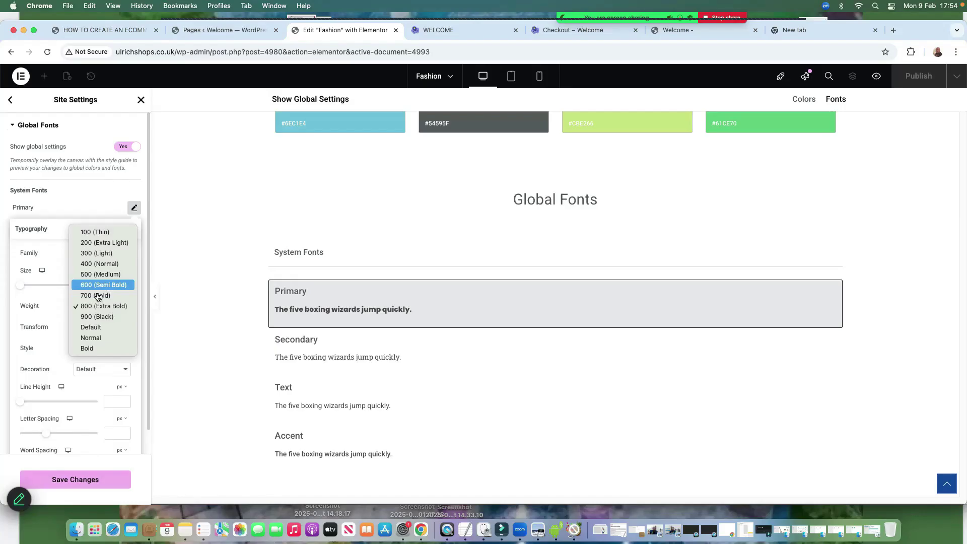
click(100, 206)
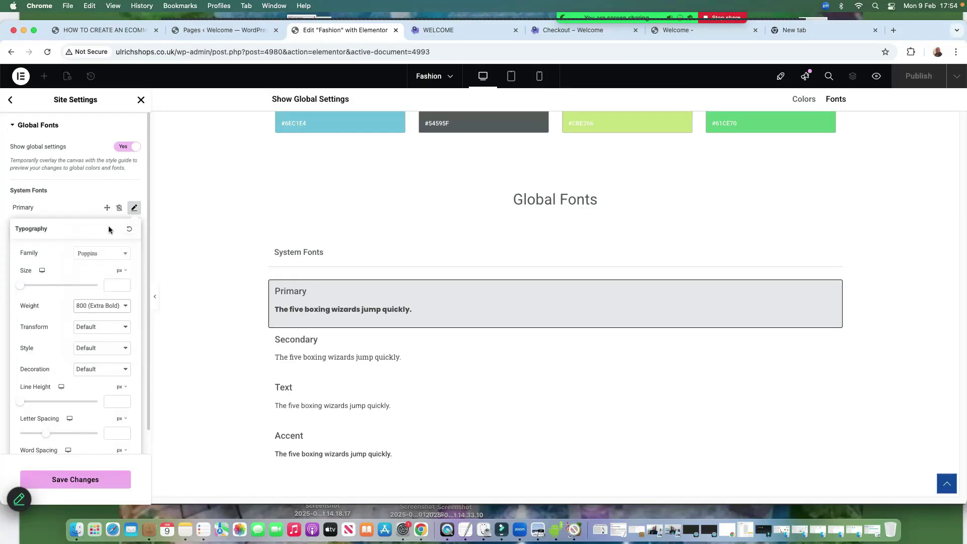
click(134, 209)
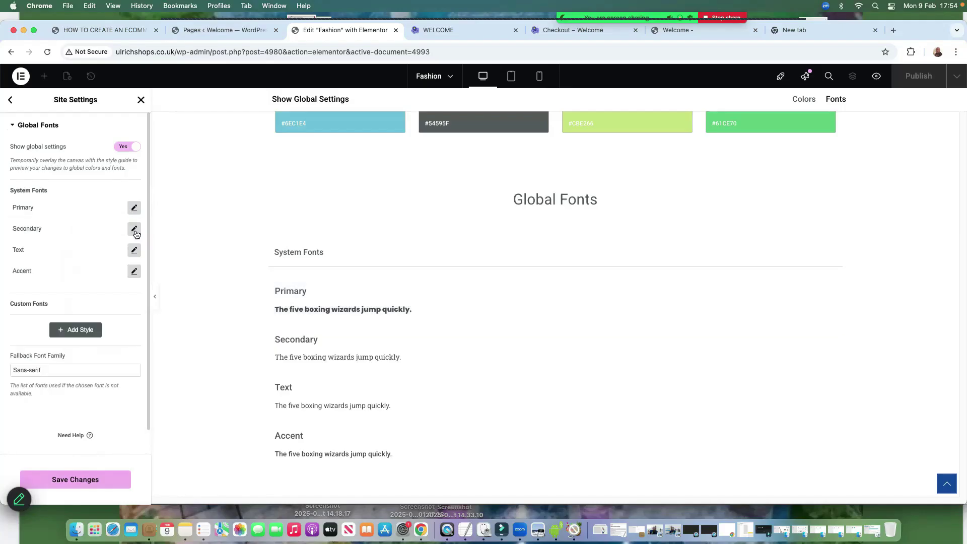
Set the Secondary global font to the Poppins family
click(135, 231)
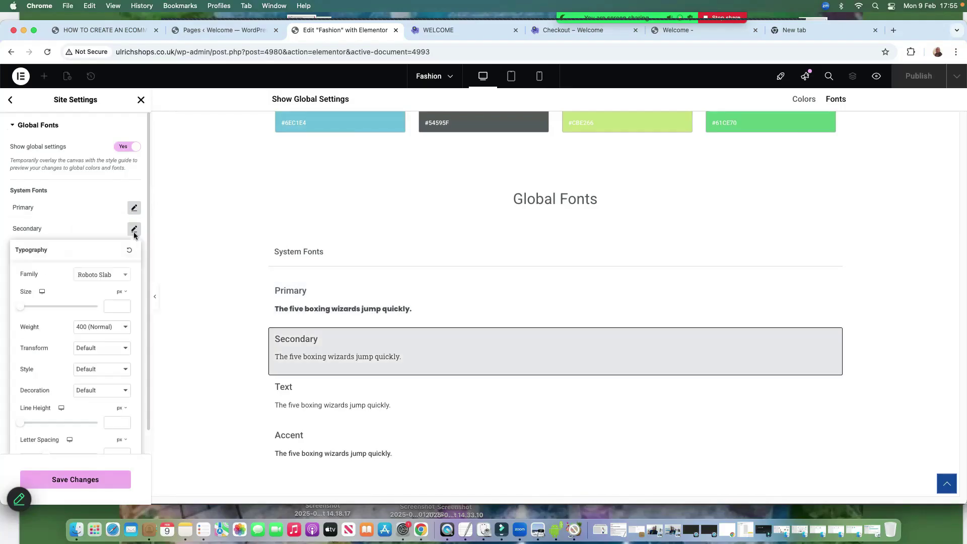
click(124, 276)
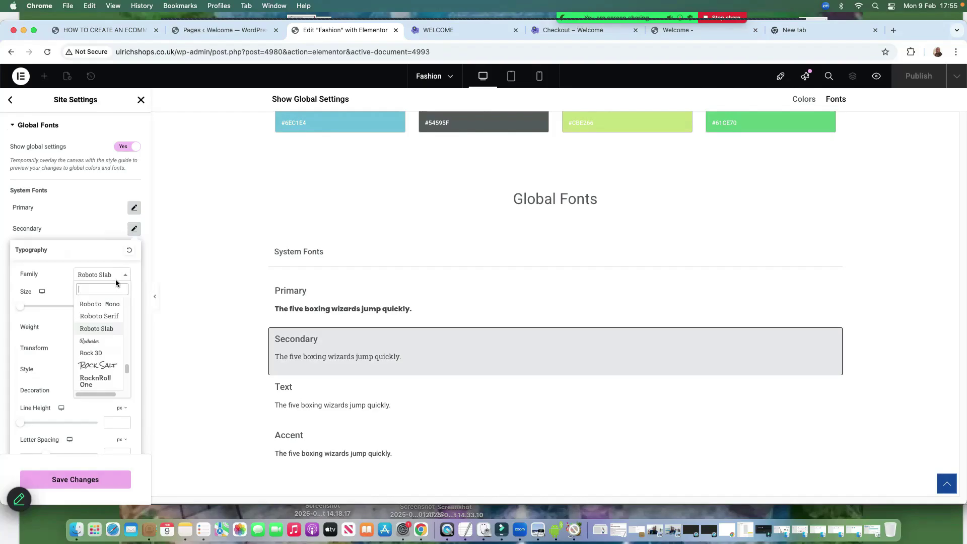
text(popp)
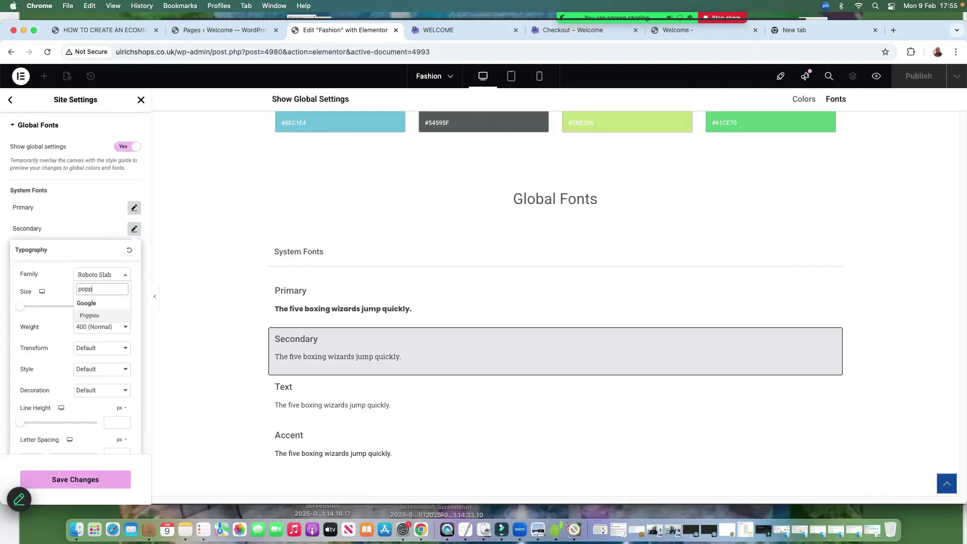
click(89, 316)
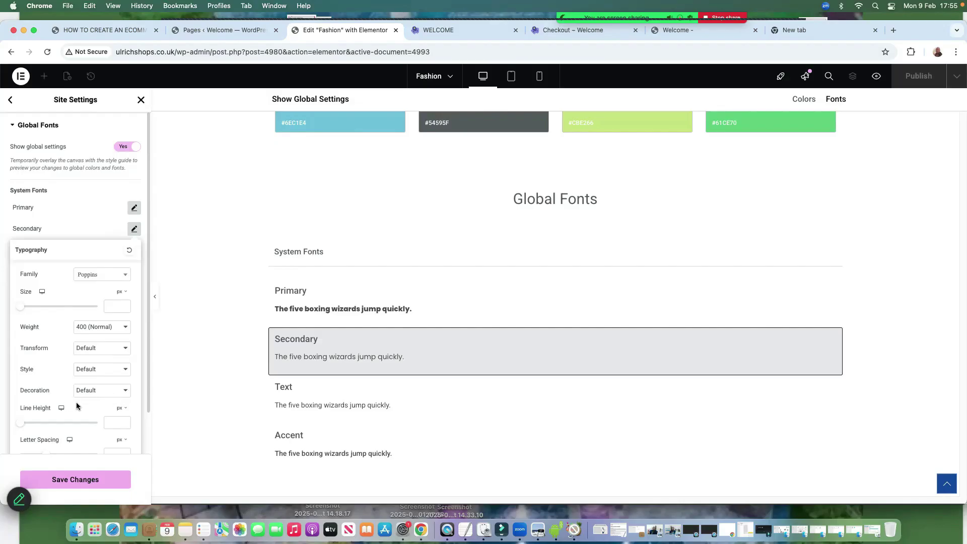
click(91, 222)
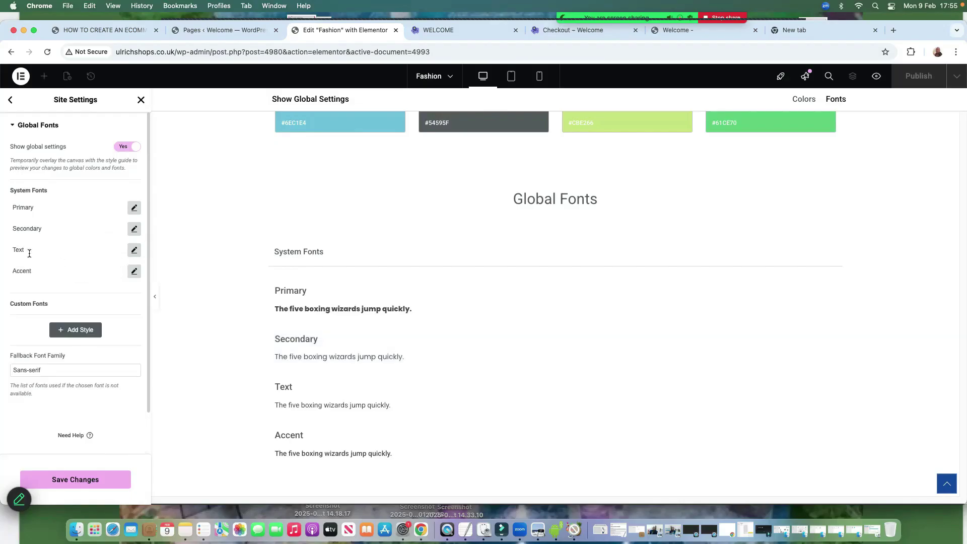
Set the Text global font to the Poppins family
click(134, 252)
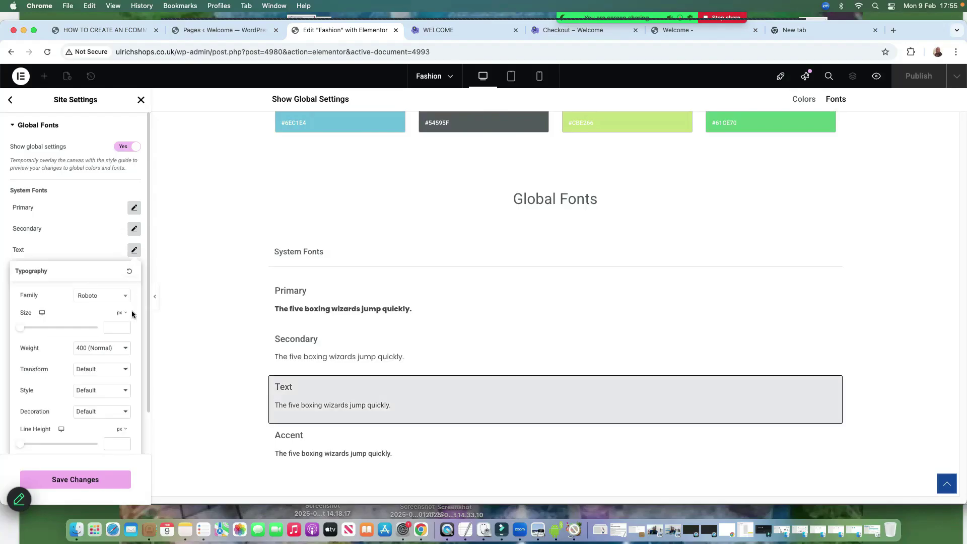
click(119, 299)
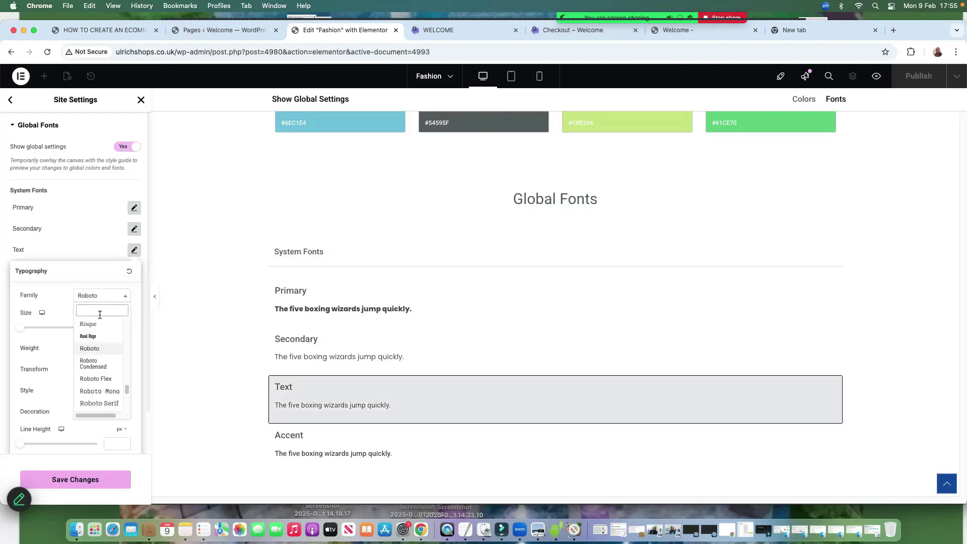
text(po)
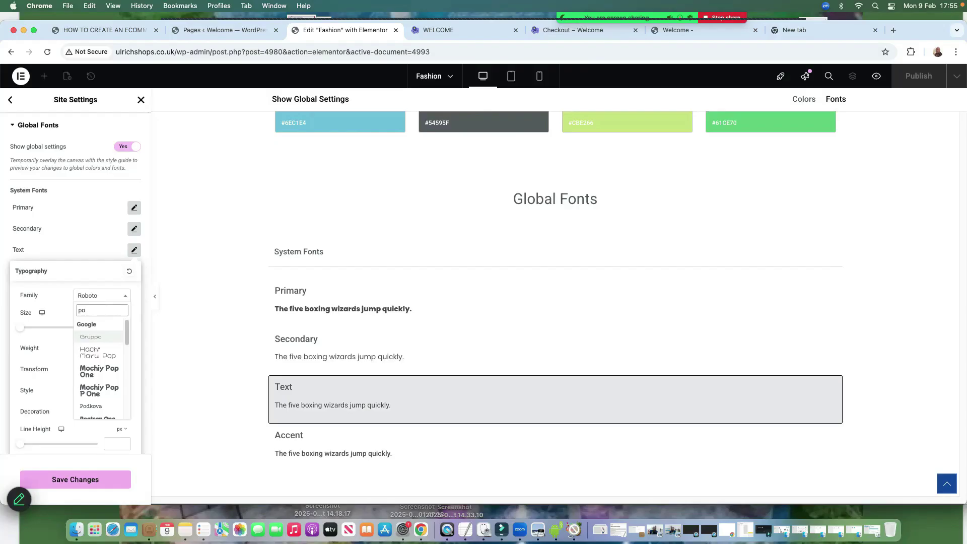
text(p)
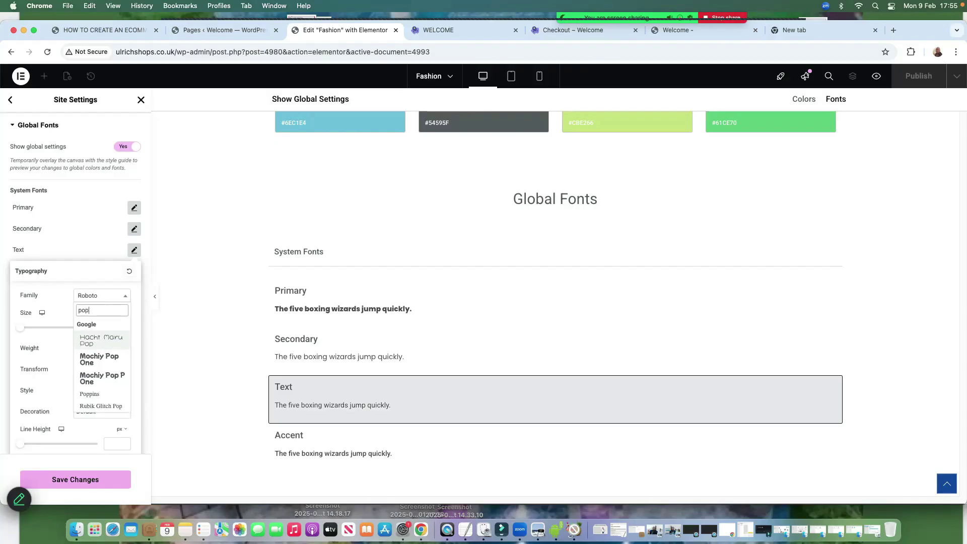
text(pin)
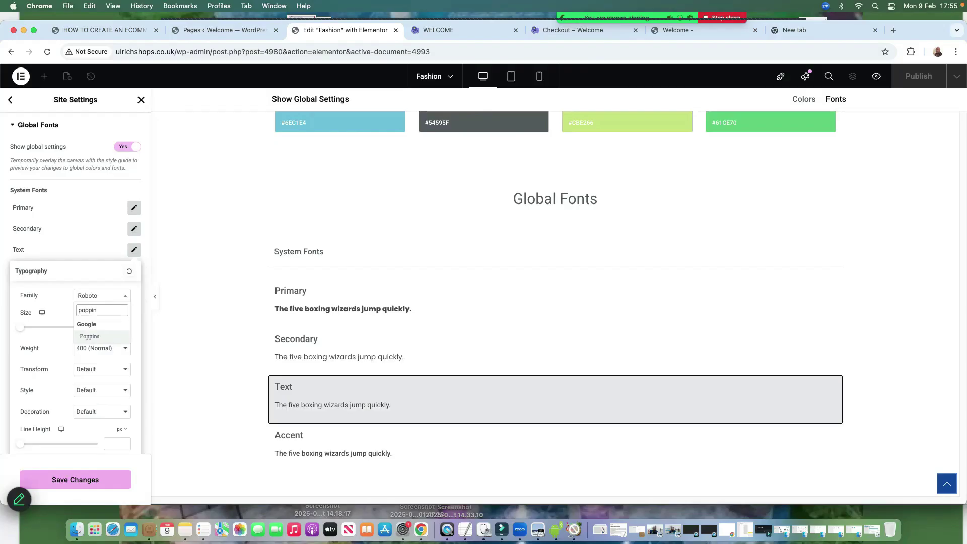
text(g)
key(BackSpace)
click(90, 337)
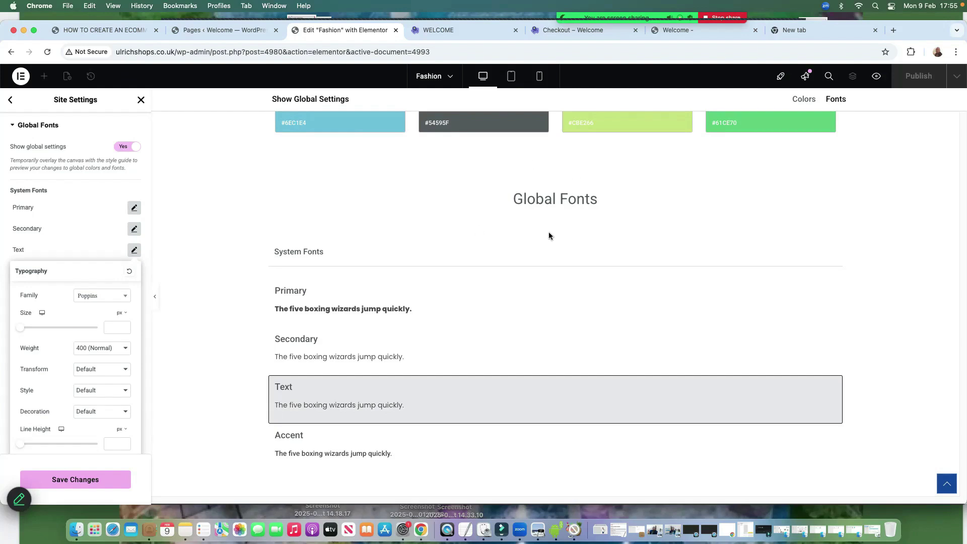
click(134, 251)
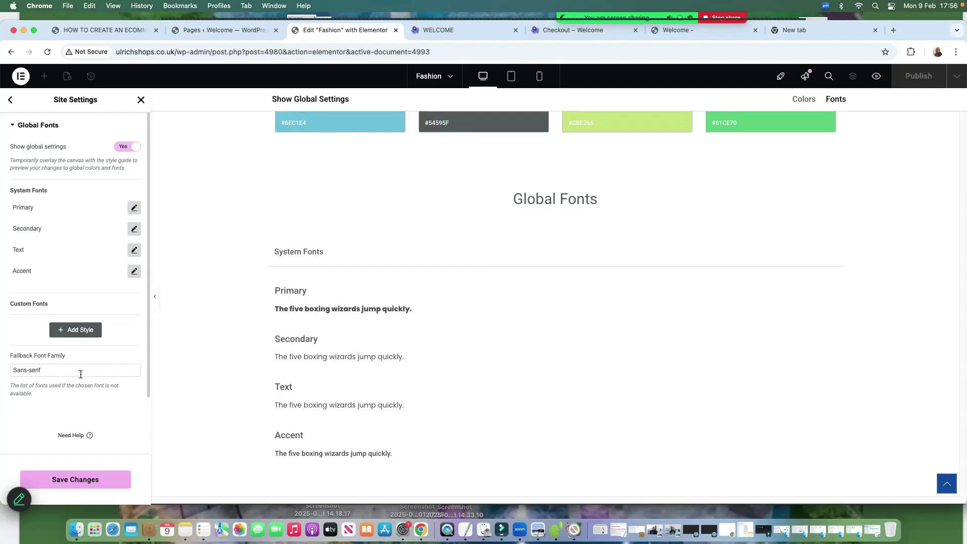
Set the fallback font family to poppins and save the Global Fonts changes
click(59, 371)
key(super+a)
text(poppins)
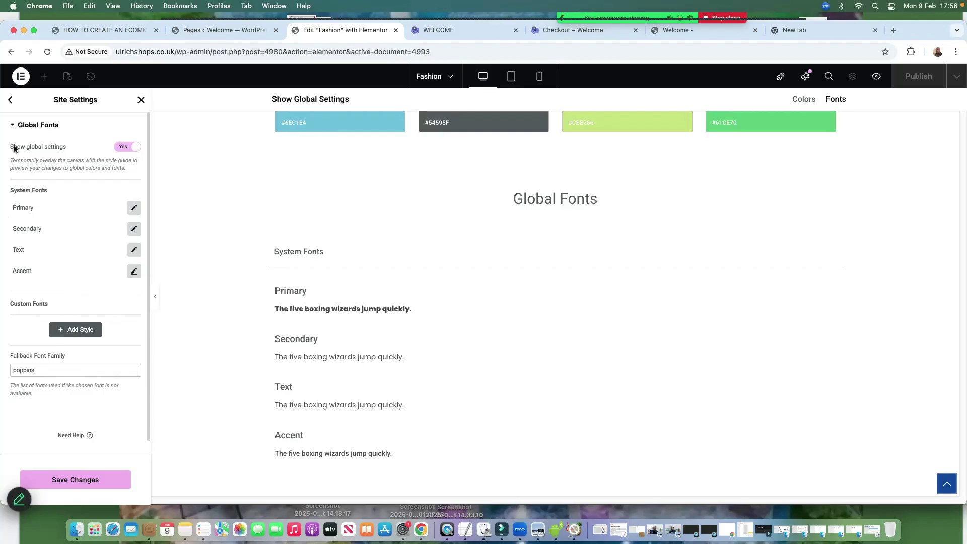
click(65, 482)
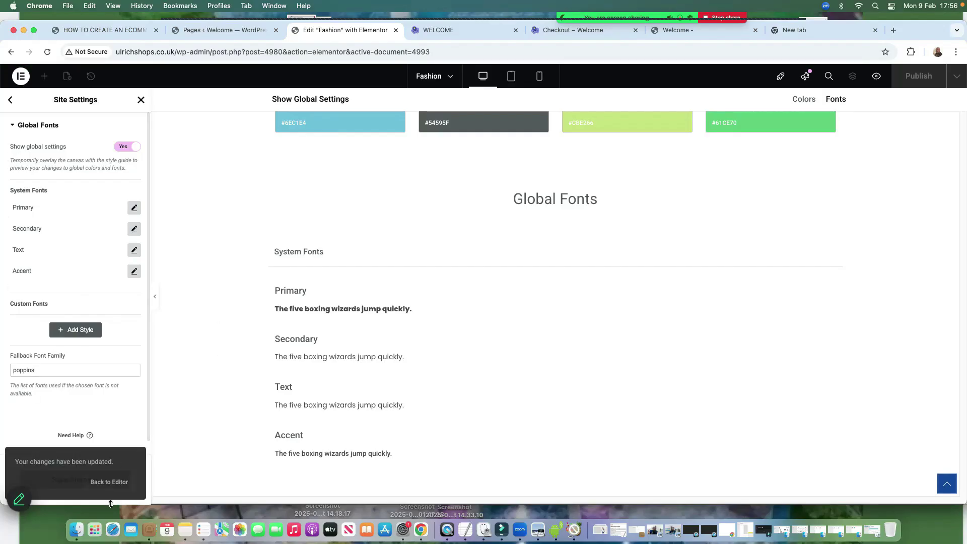
Look at the theme style Typography settings, return to the Site Settings overview and close Site Settings
click(10, 101)
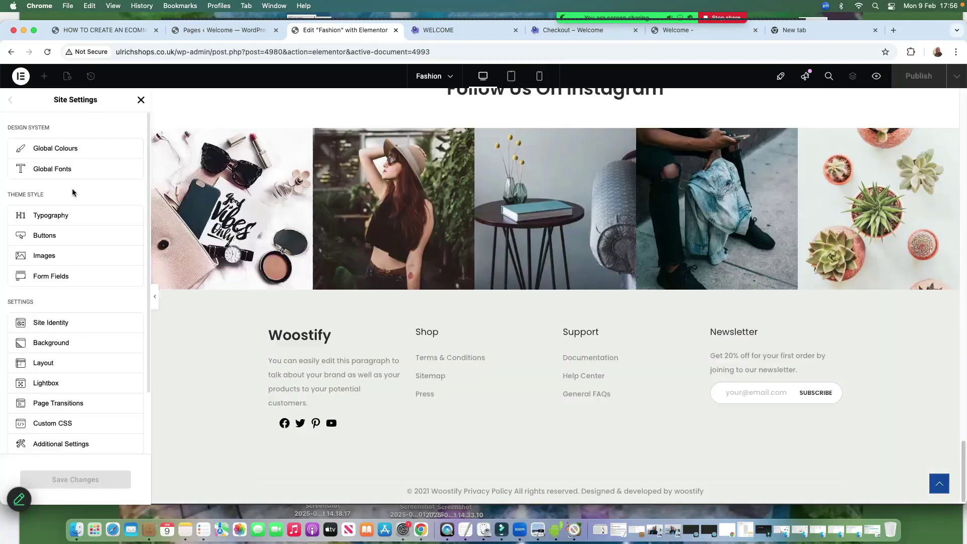
click(60, 218)
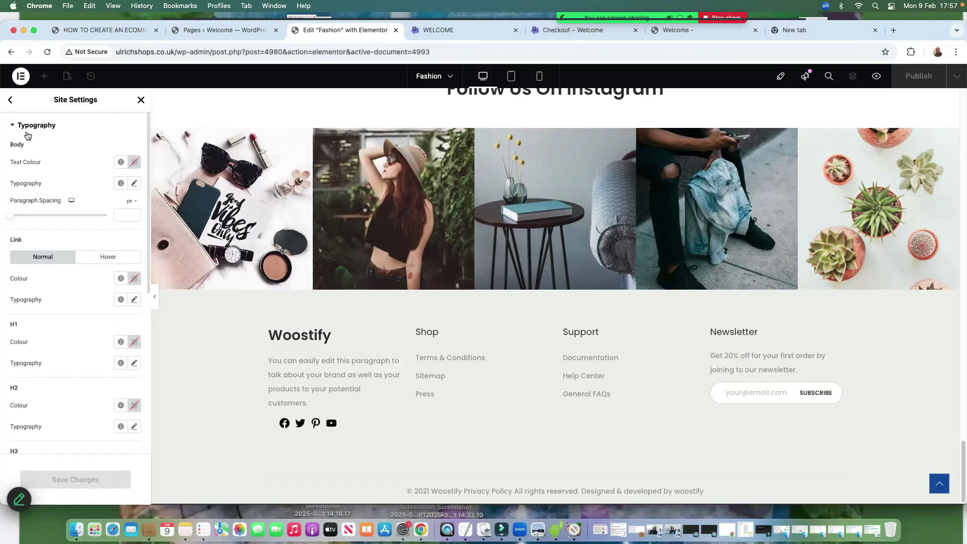
click(9, 103)
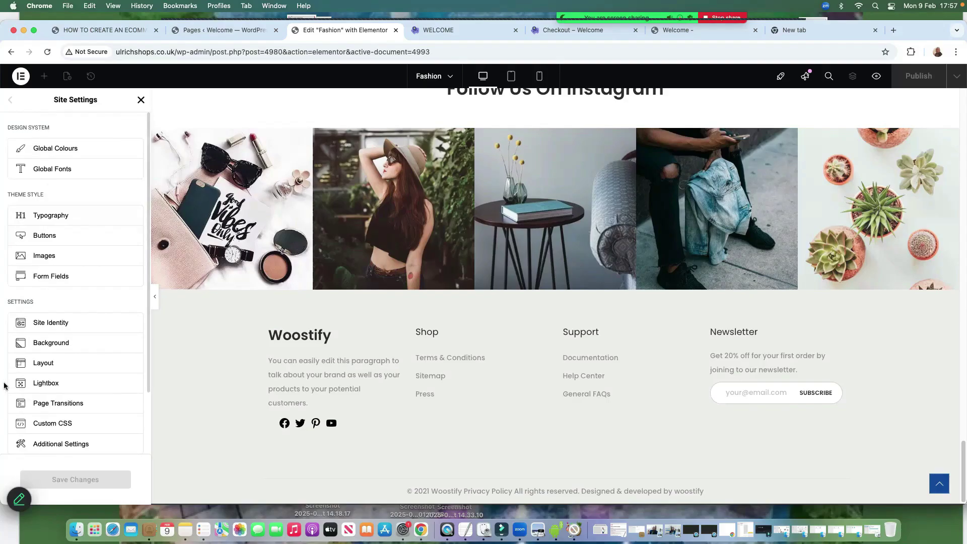
click(139, 99)
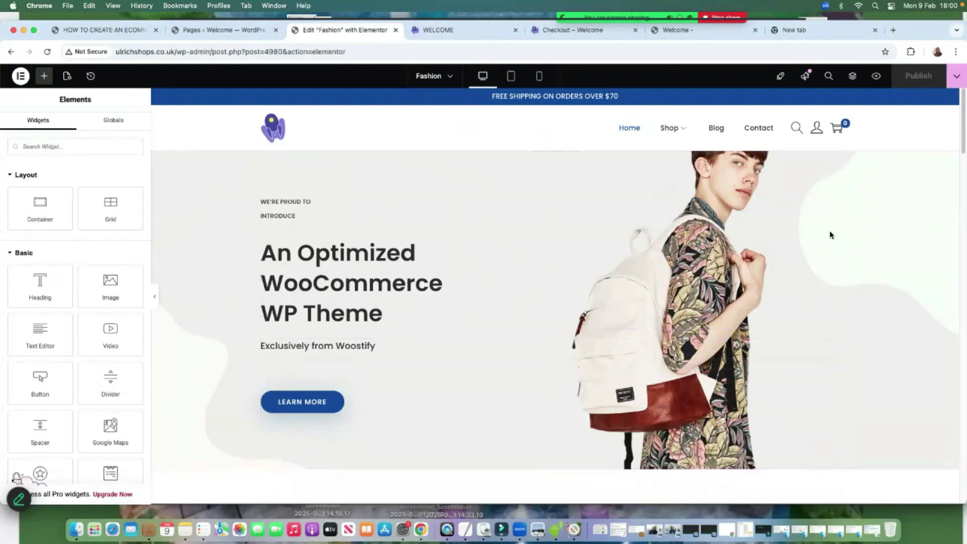
Open the Add Media File page in the WordPress admin and switch to Finder for the Depositphotos product images
click(221, 31)
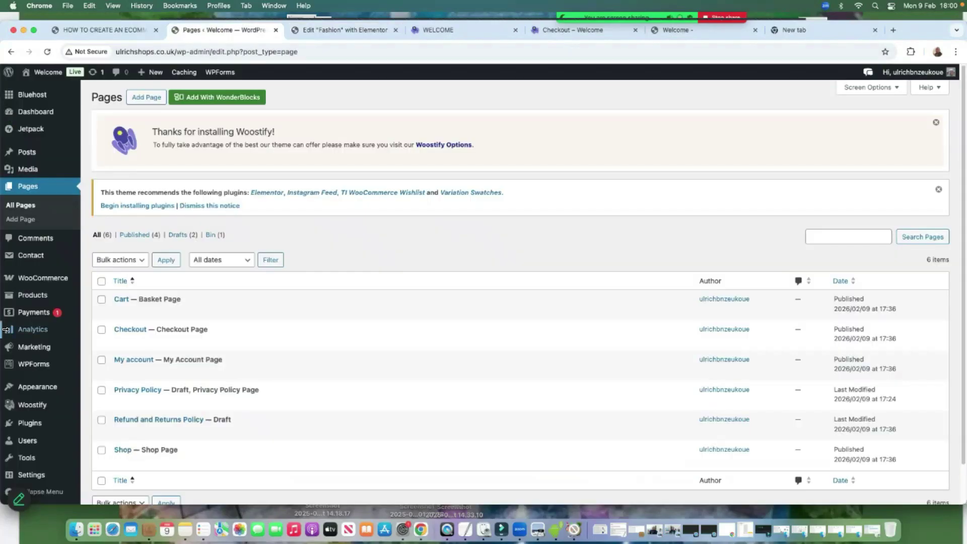
mouse_move(28, 175)
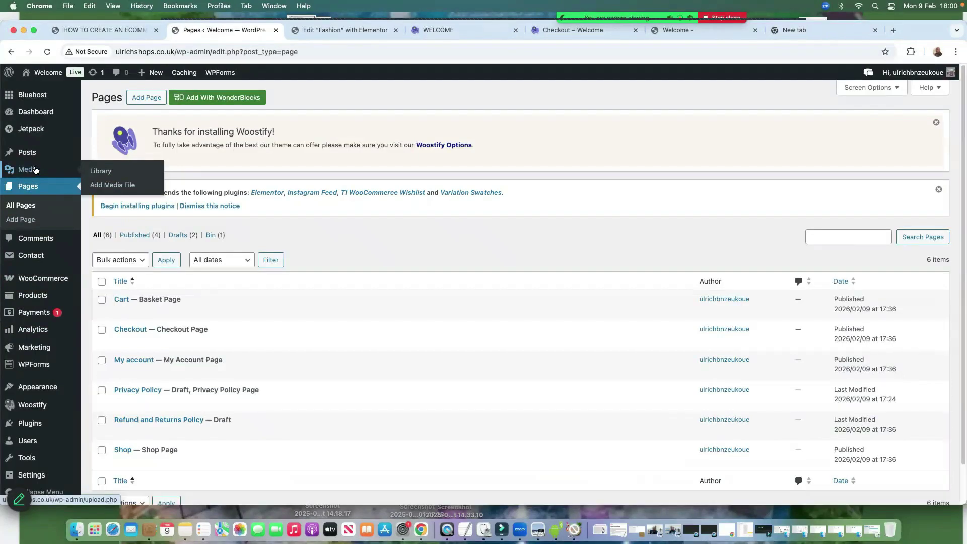
click(112, 186)
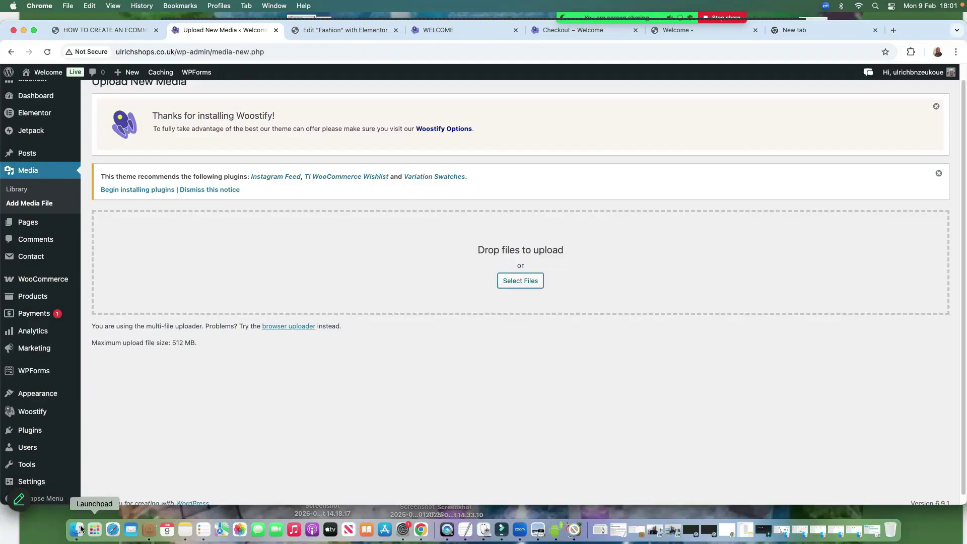
click(77, 529)
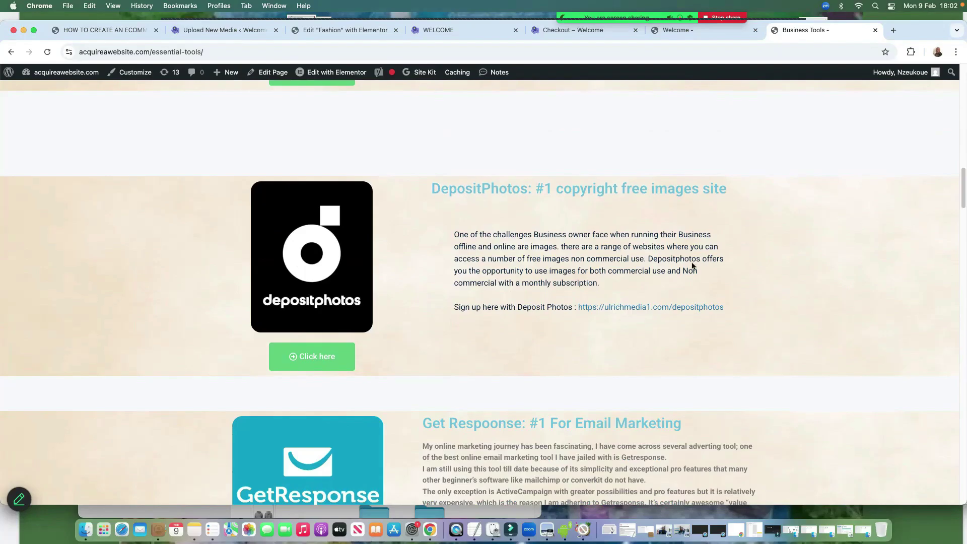
Visit DepositPhotos from the Business Tools page, return to the Upload New Media page and check the image uploads
click(313, 354)
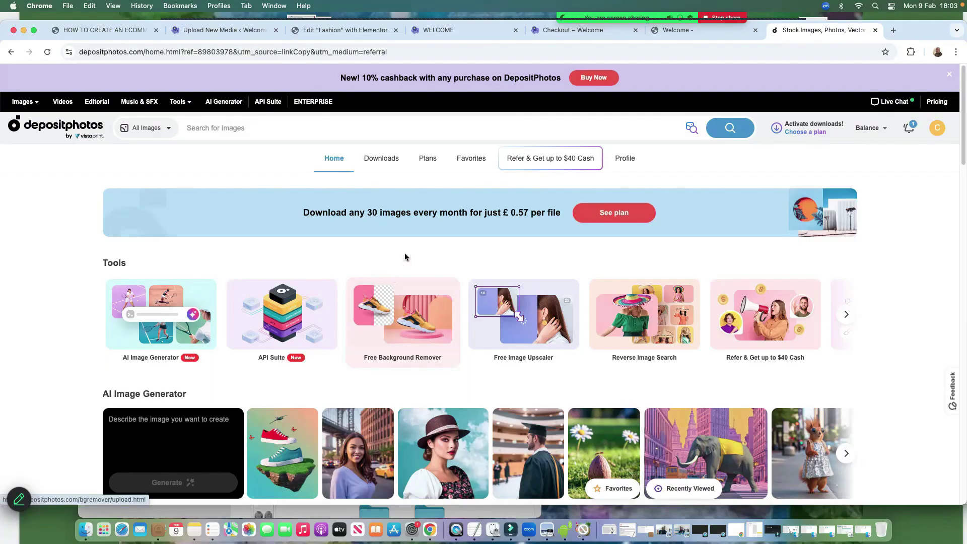
key(super+2)
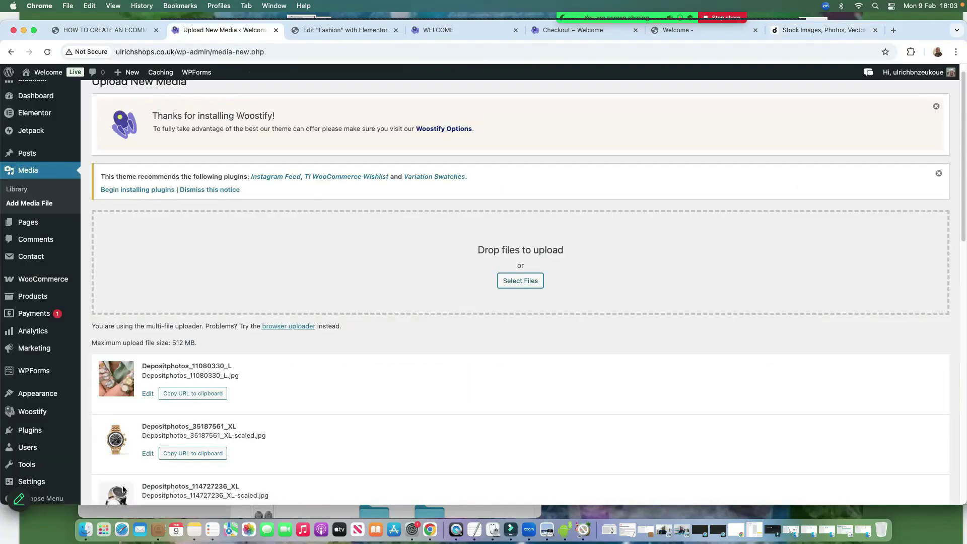
scroll(282, 391, down, 5)
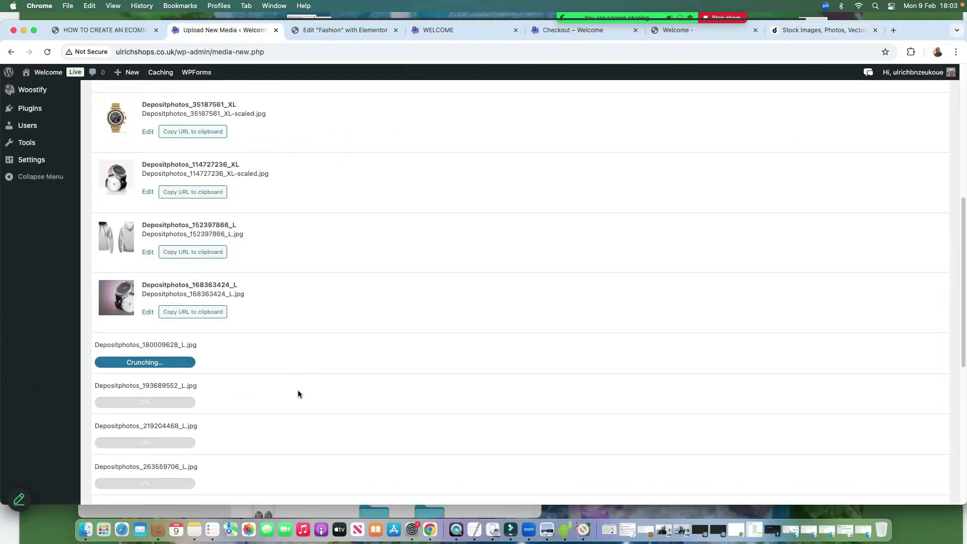
scroll(298, 395, up, 10)
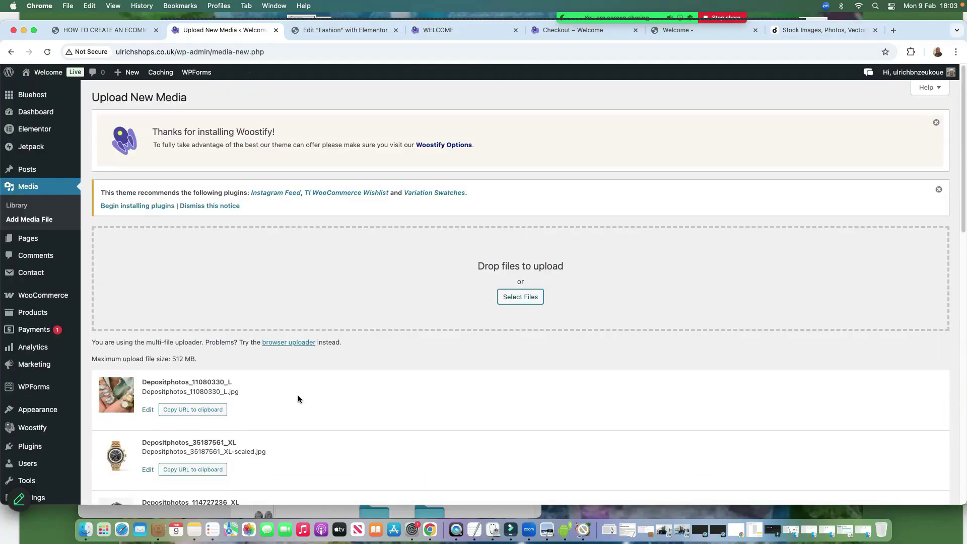
Switch to Finder and upload banner-bg.jpg from the IR5_CCSA_X6 drive to the WordPress media uploader
click(86, 529)
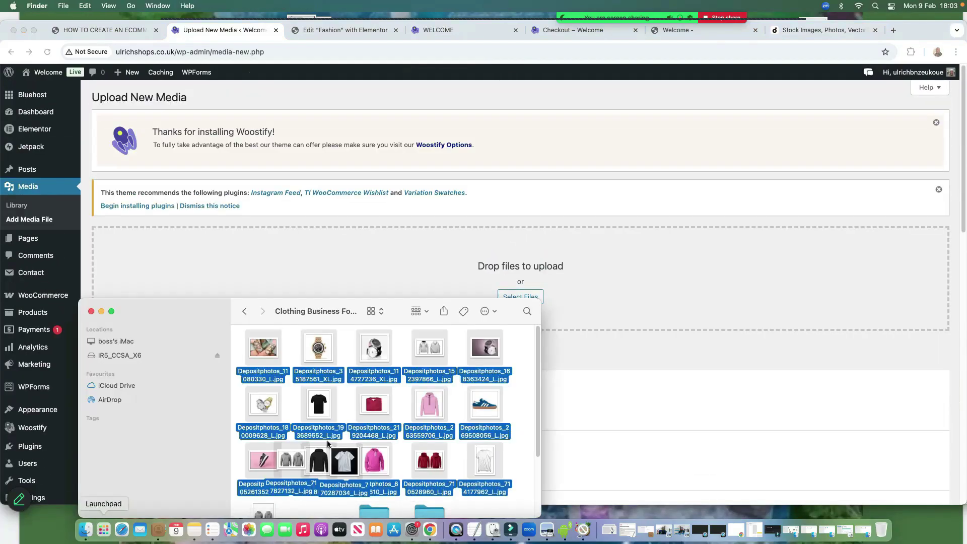
click(131, 355)
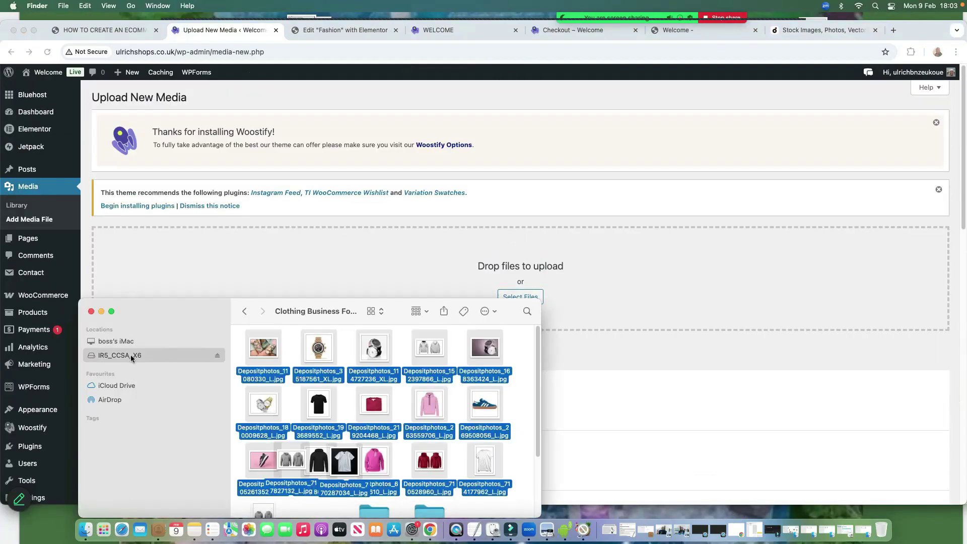
scroll(343, 429, down, 2)
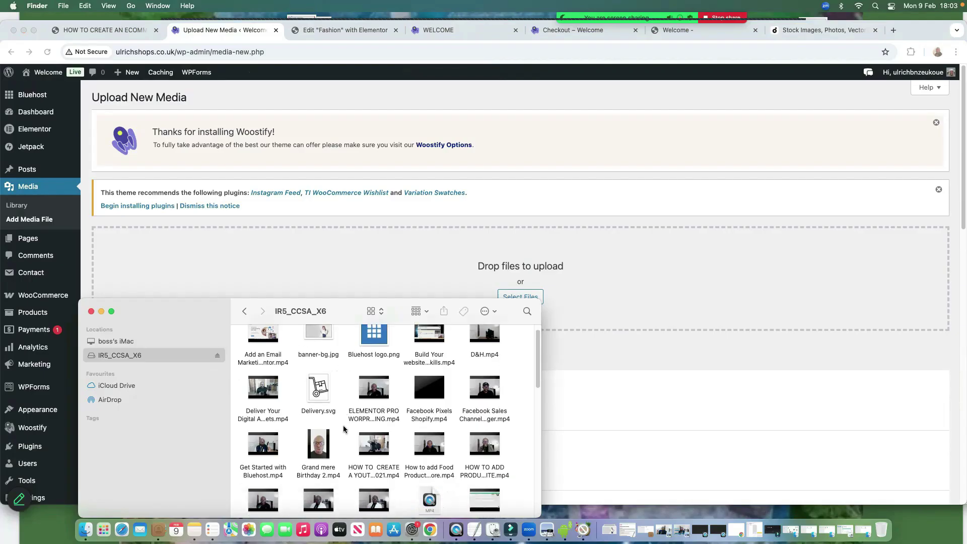
scroll(343, 429, down, 3)
scroll(358, 434, up, 4)
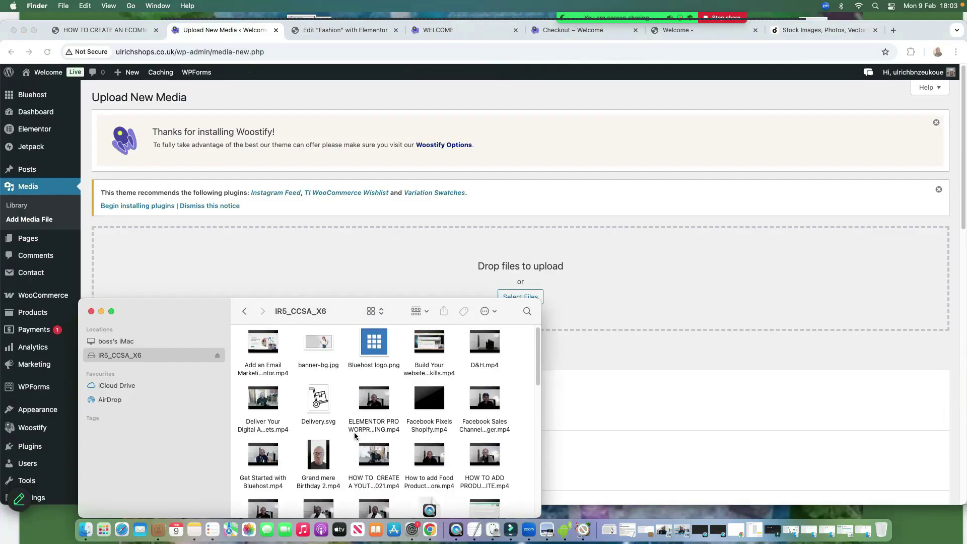
drag(322, 350, 505, 318)
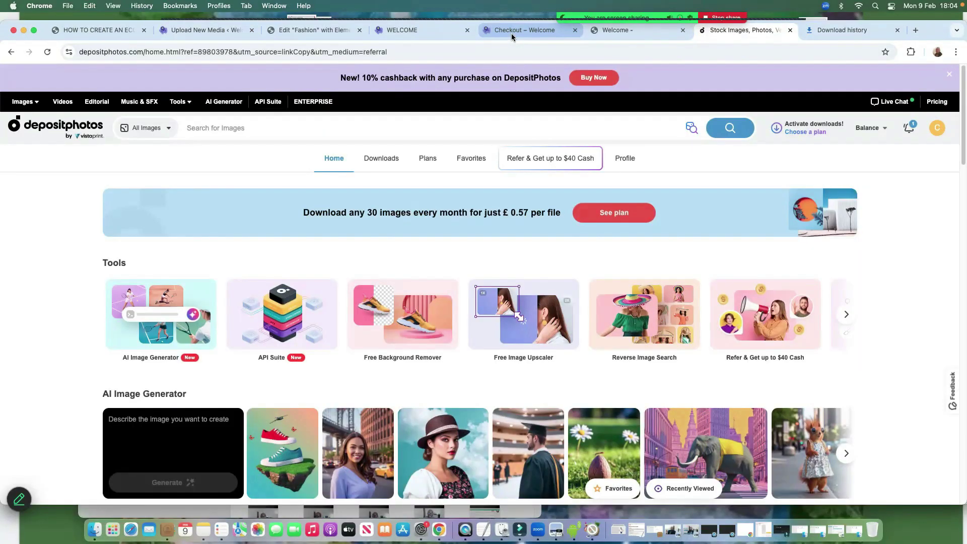
Return to the Elementor editor for the Fashion page and open the hero container's background style settings
click(512, 32)
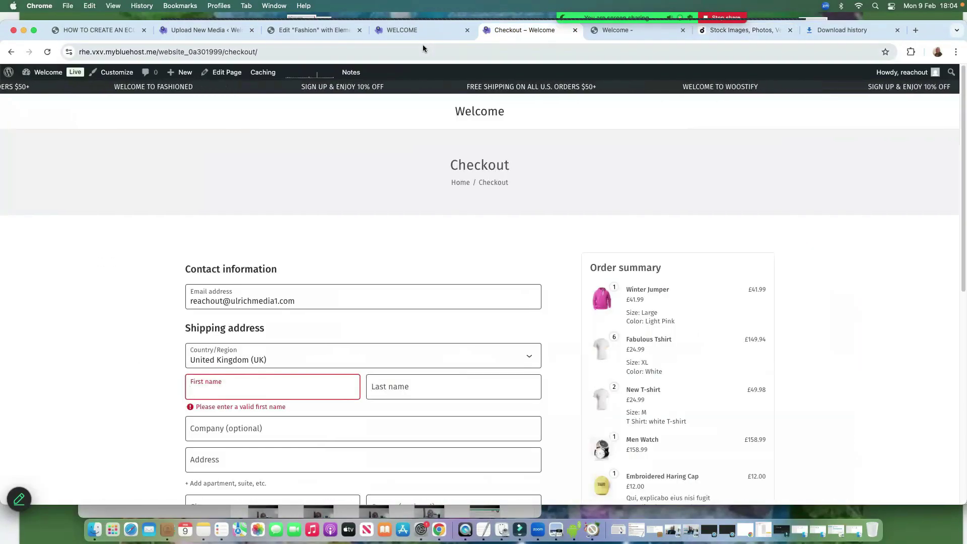
click(746, 30)
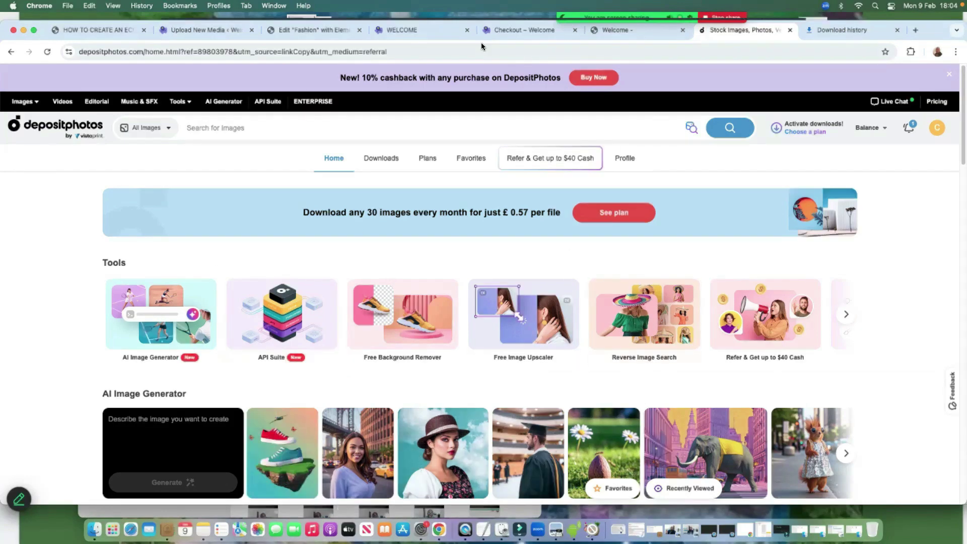
click(313, 31)
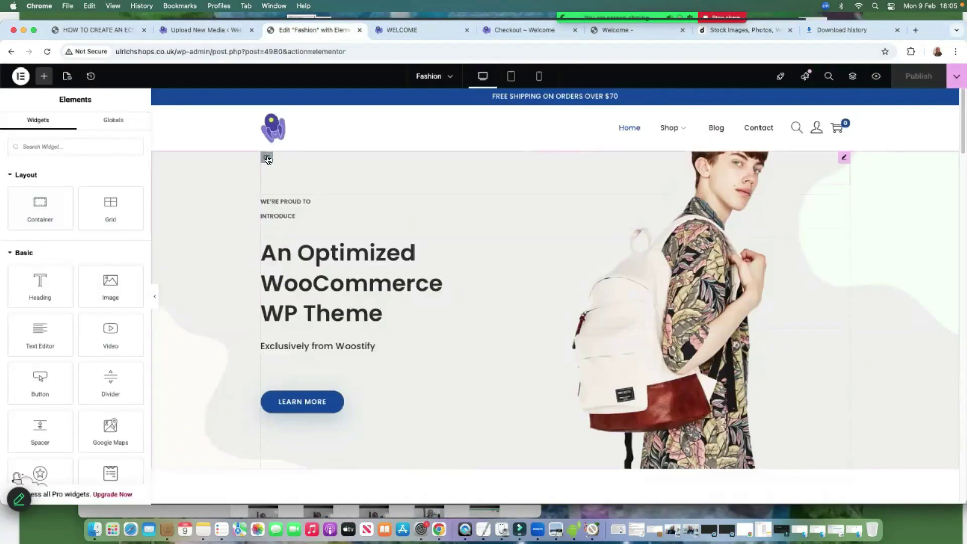
right_click(880, 170)
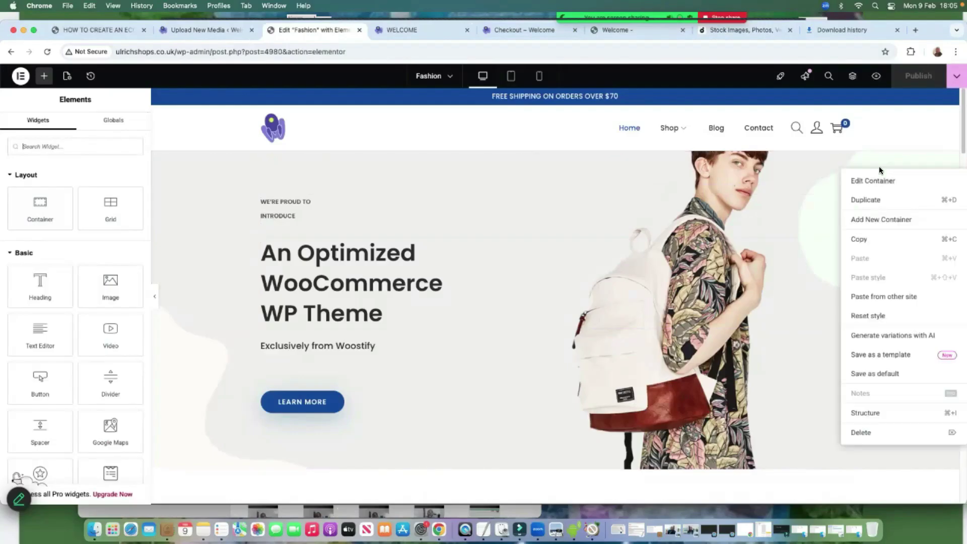
click(870, 182)
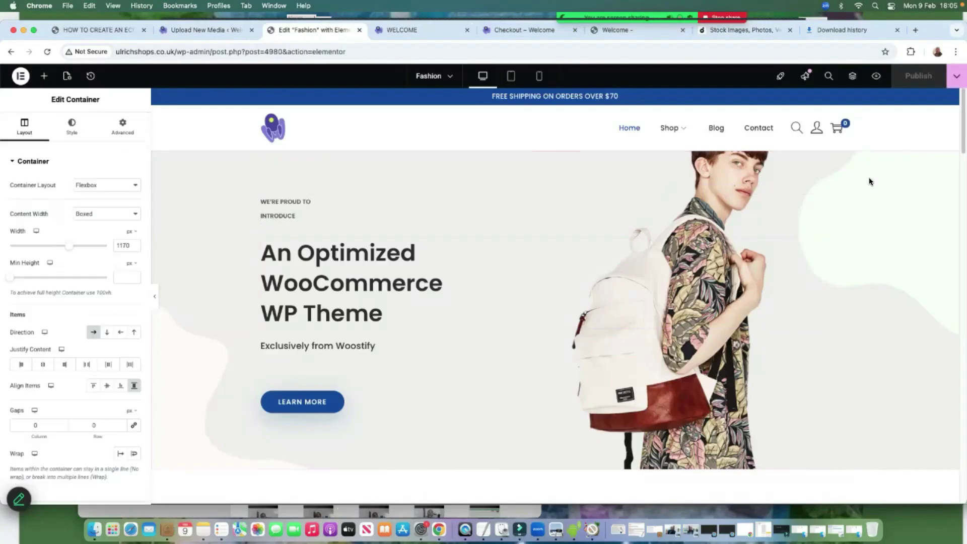
click(72, 124)
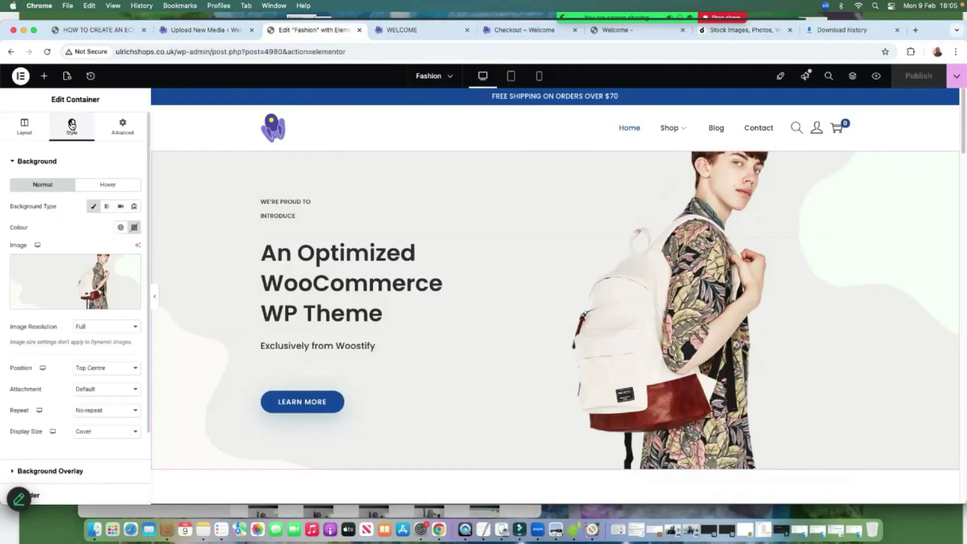
Replace the hero container's background image with banner-bg-1.webp from the Media Library
click(56, 267)
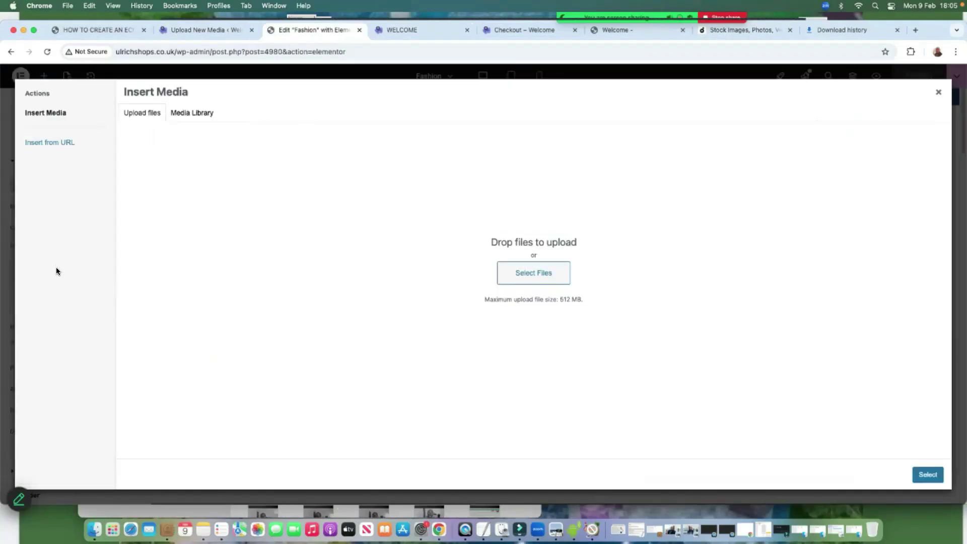
click(185, 114)
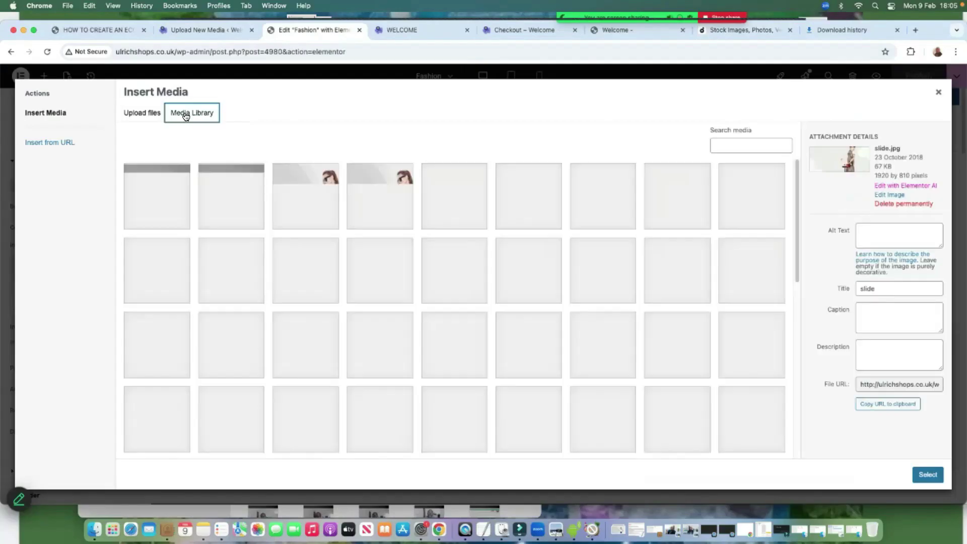
click(368, 196)
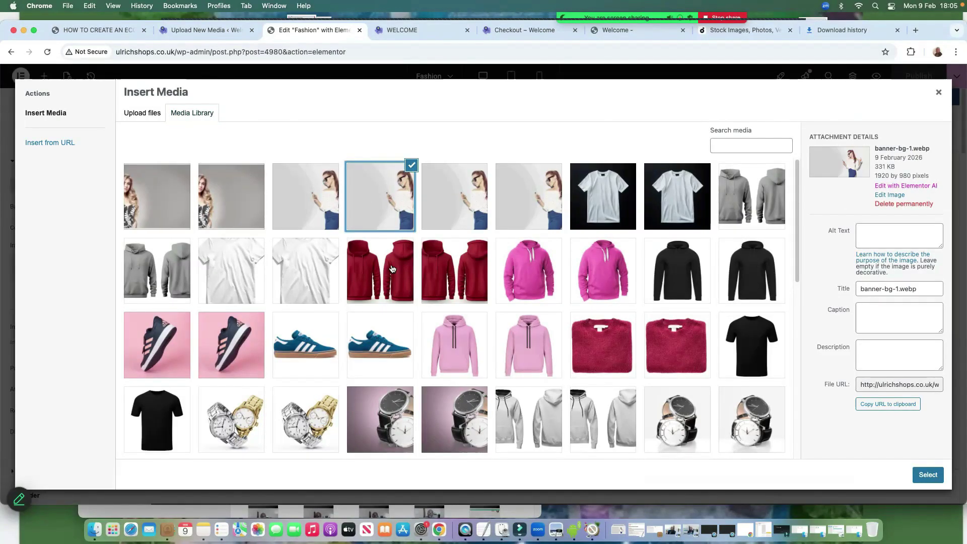
click(929, 475)
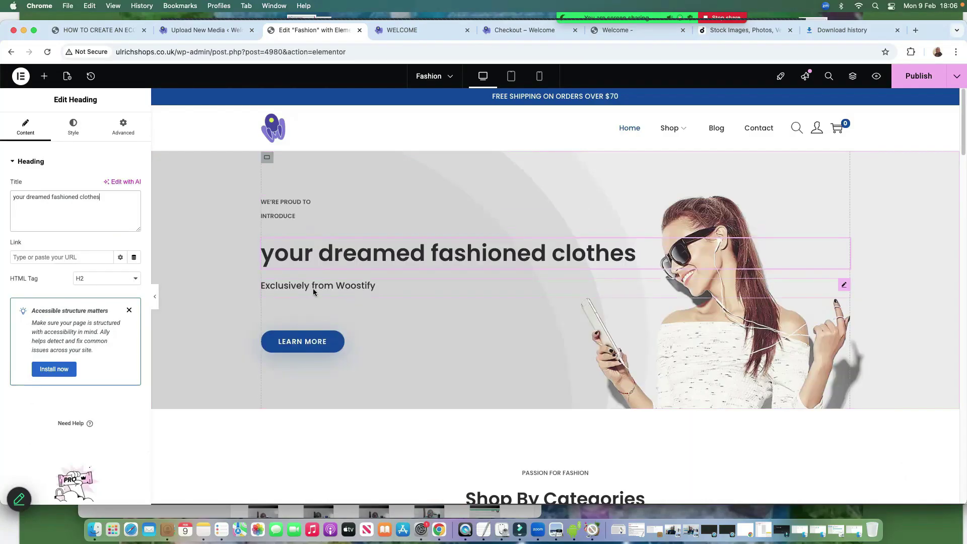
Change the hero's subtitle text below the heading to "Exclusively from Our Designers"
click(314, 287)
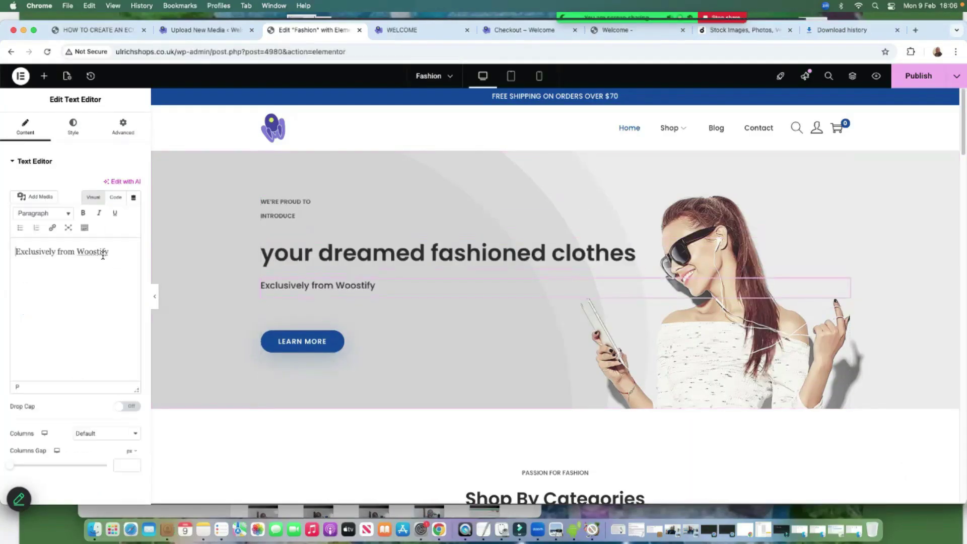
double_click(119, 251)
text(Our Designers)
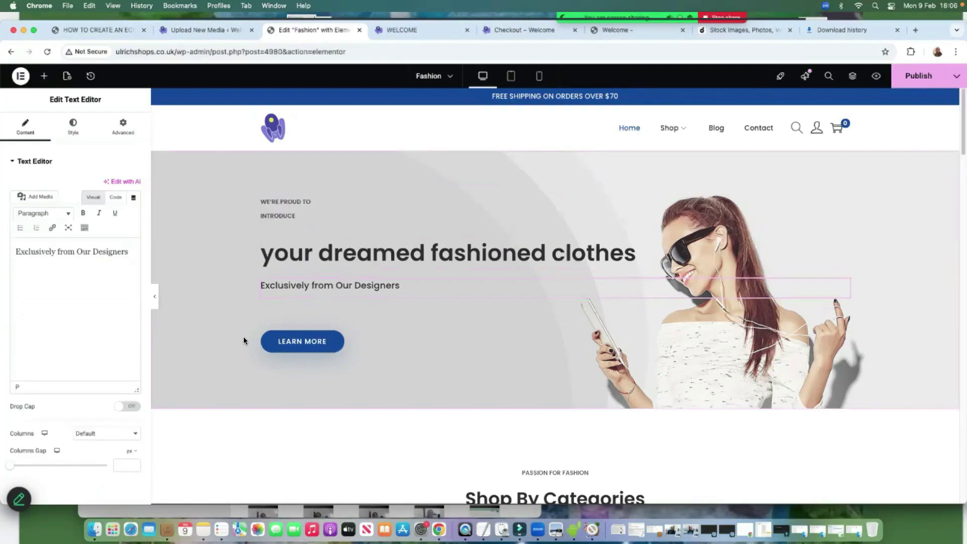
Replace the T-Shirts category image under Shop By Categories with the black hoodie picture from the media library
scroll(244, 337, down, 6)
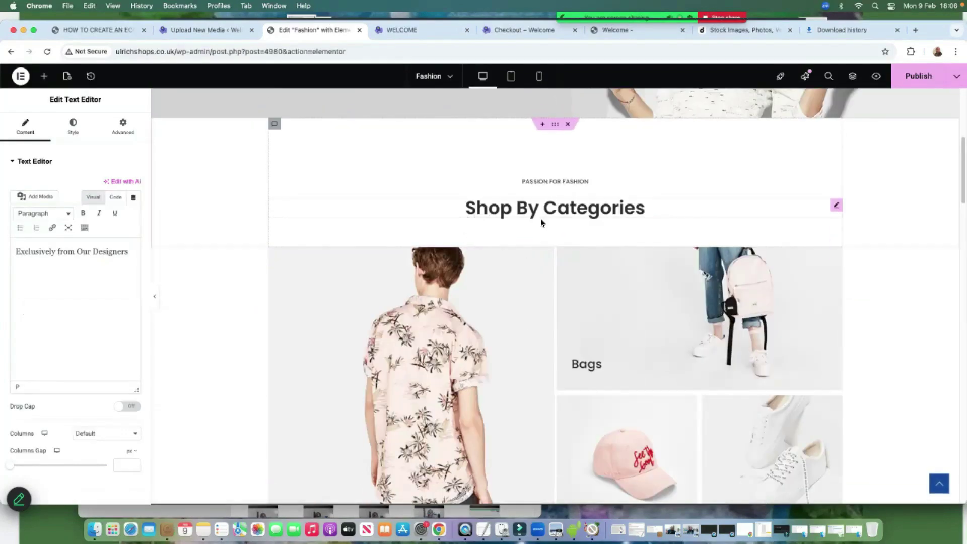
scroll(615, 268, down, 4)
scroll(450, 227, up, 1)
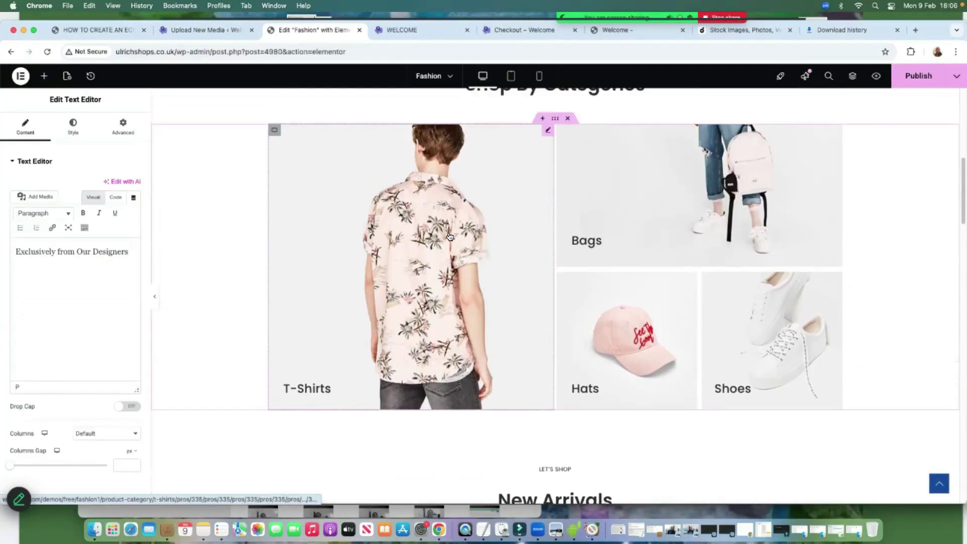
click(371, 247)
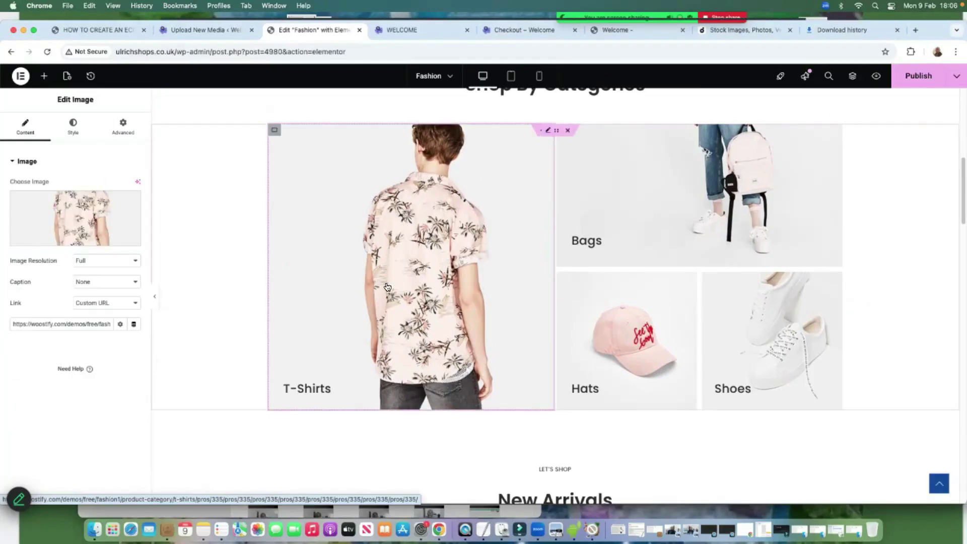
click(65, 213)
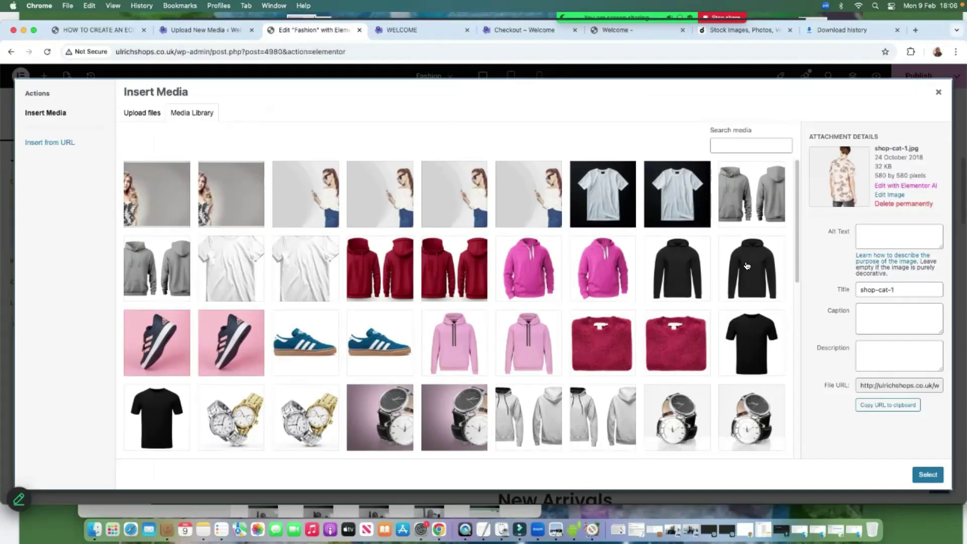
click(721, 301)
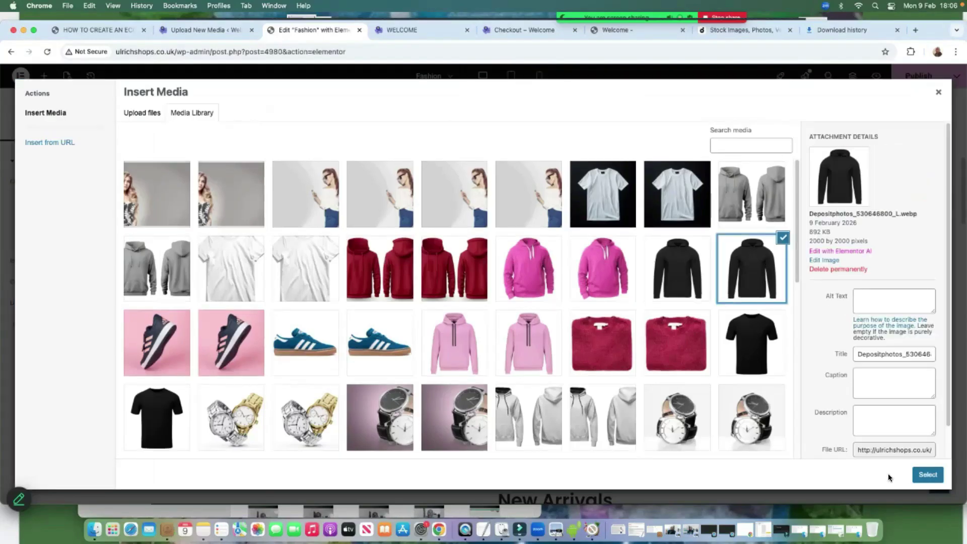
click(927, 475)
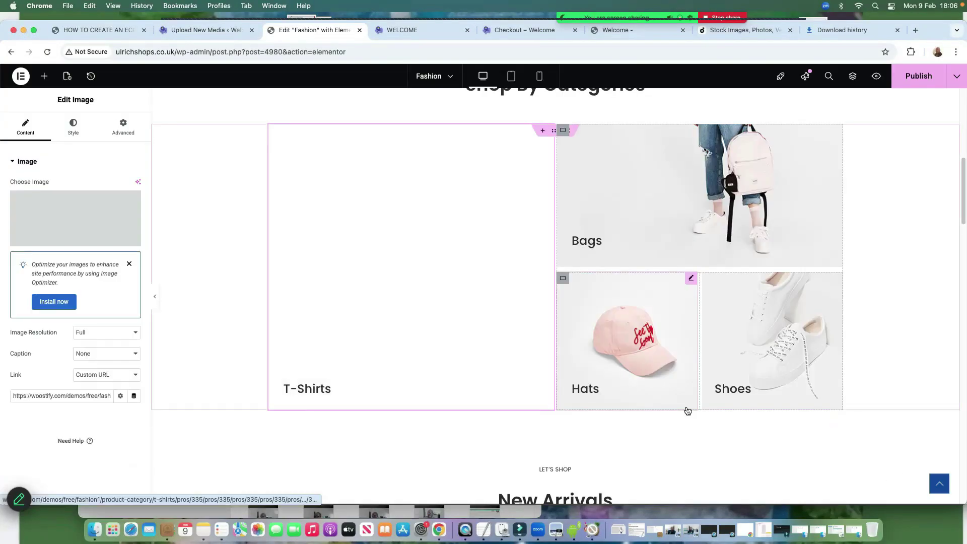
Change the T-Shirts category image to the light pink hoodie picture with dark drawstrings from the media library
click(64, 213)
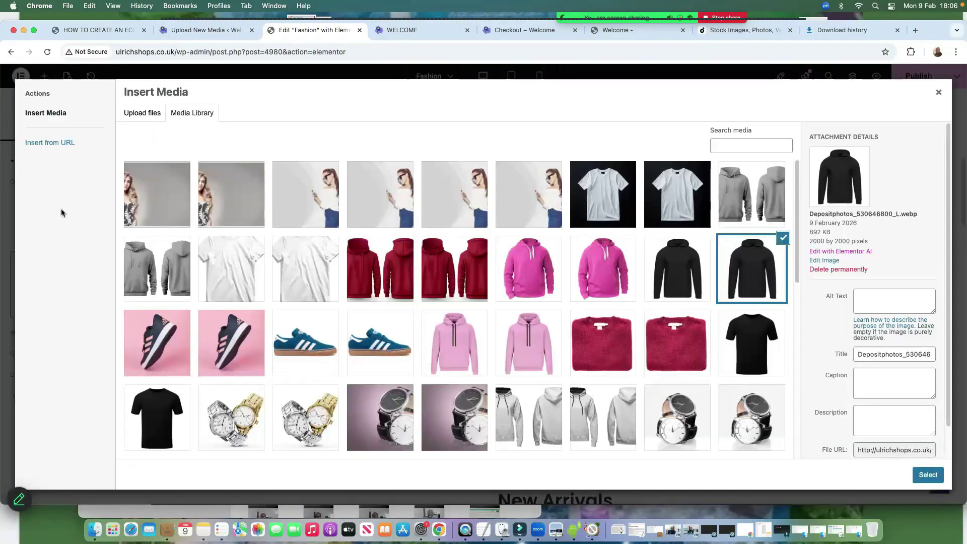
scroll(605, 342, down, 1)
click(530, 346)
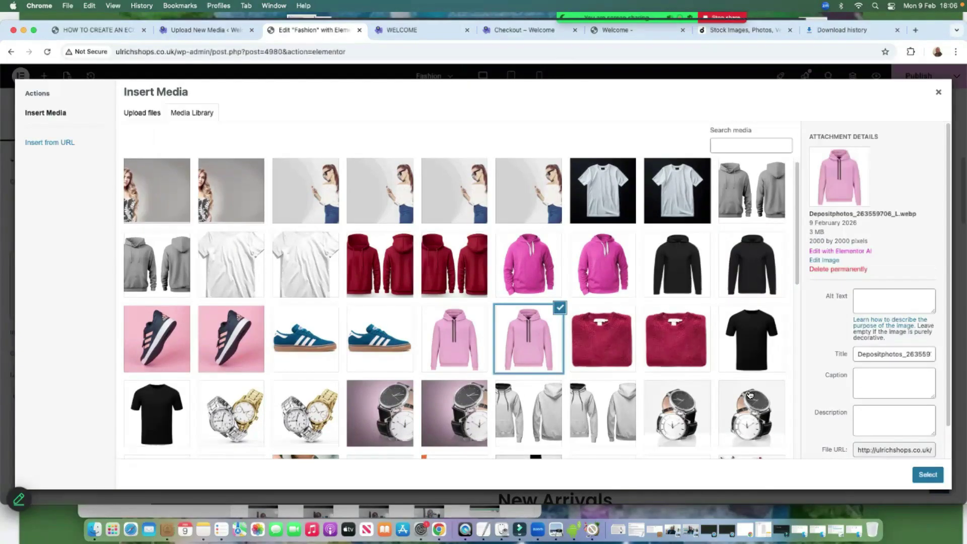
click(924, 474)
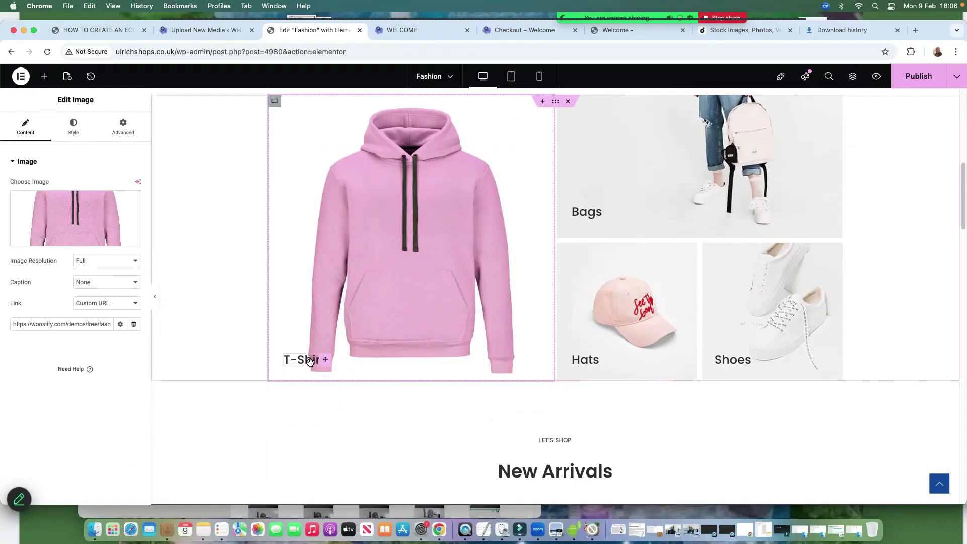
Change the T-Shirts category heading over the hoodie image to "Hoodie"
click(305, 361)
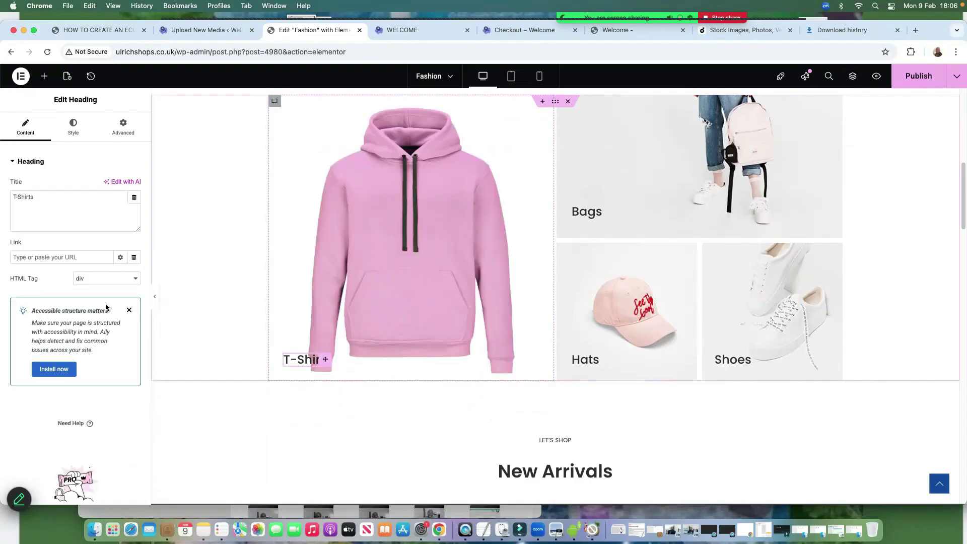
click(42, 199)
key(BackSpace)
key(BackSpace)
key(BackSpace)
key(BackSpace)
key(BackSpace)
key(BackSpace)
key(BackSpace)
key(BackSpace)
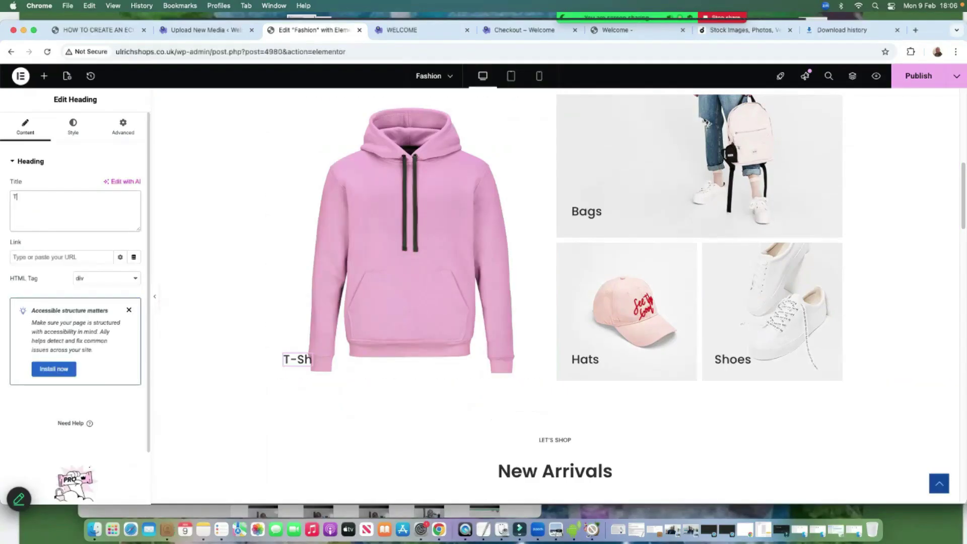
text(Hoodie)
Change the text of the hero banner's Learn More button to "Shop Now"
scroll(596, 313, down, 6)
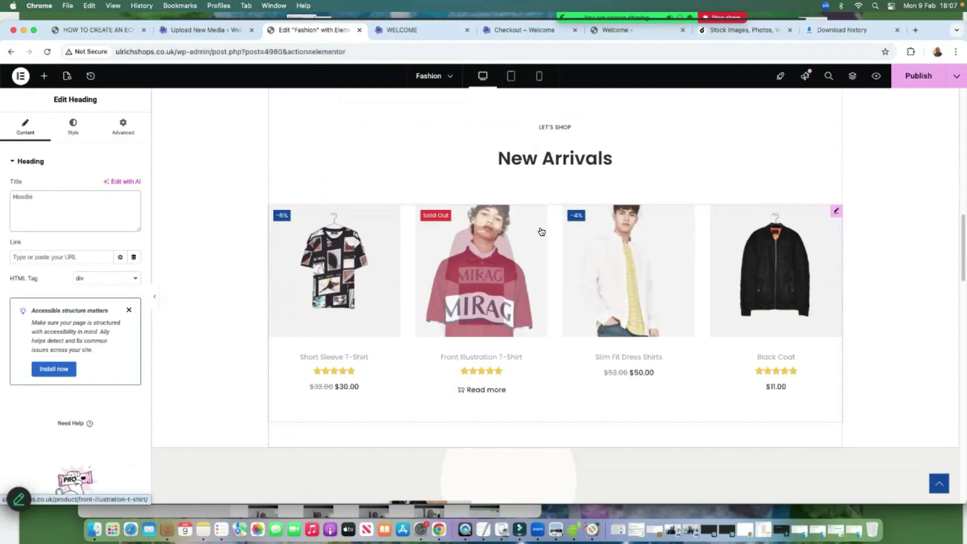
scroll(282, 381, up, 6)
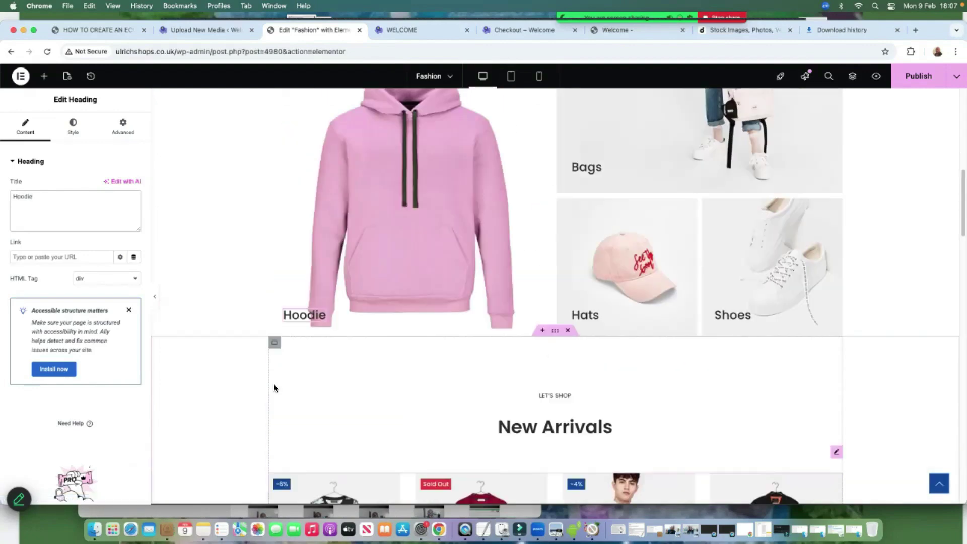
scroll(268, 379, up, 8)
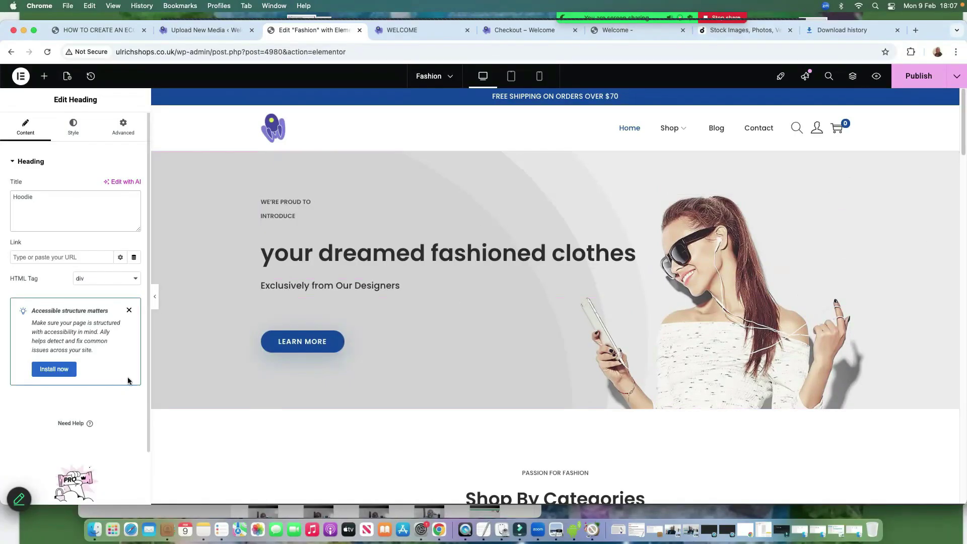
click(303, 348)
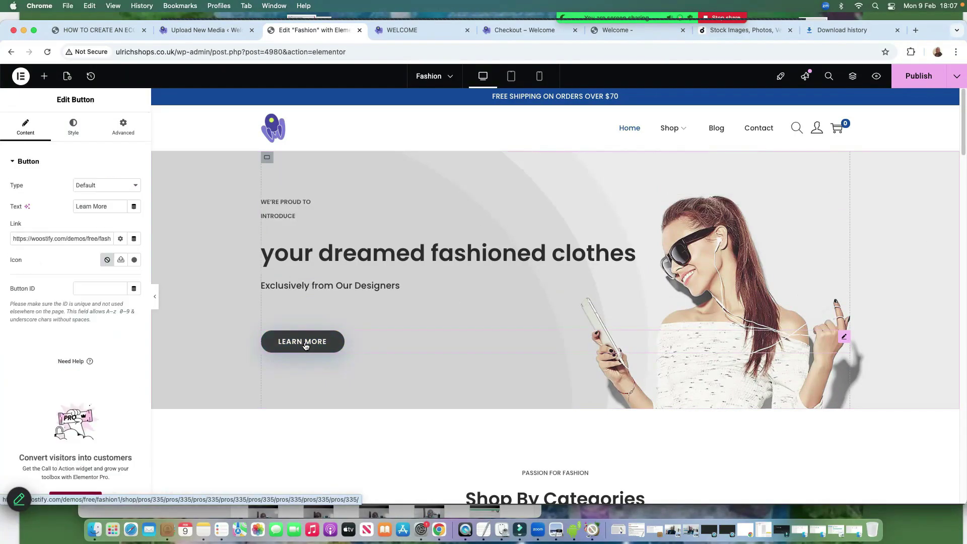
click(107, 206)
key(BackSpace)
key(BackSpace)
key(BackSpace)
key(BackSpace)
key(BackSpace)
key(BackSpace)
key(BackSpace)
key(BackSpace)
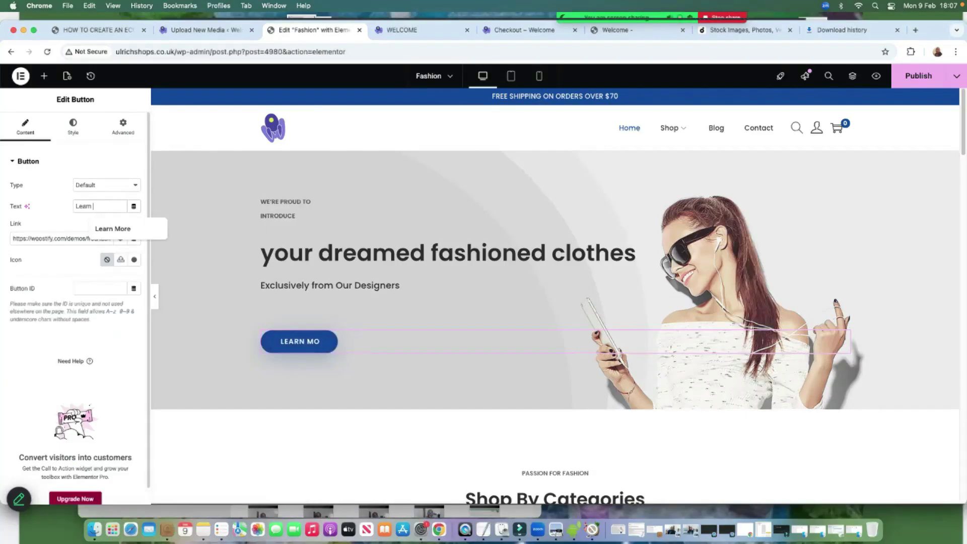
key(BackSpace)
key(BackSpace)
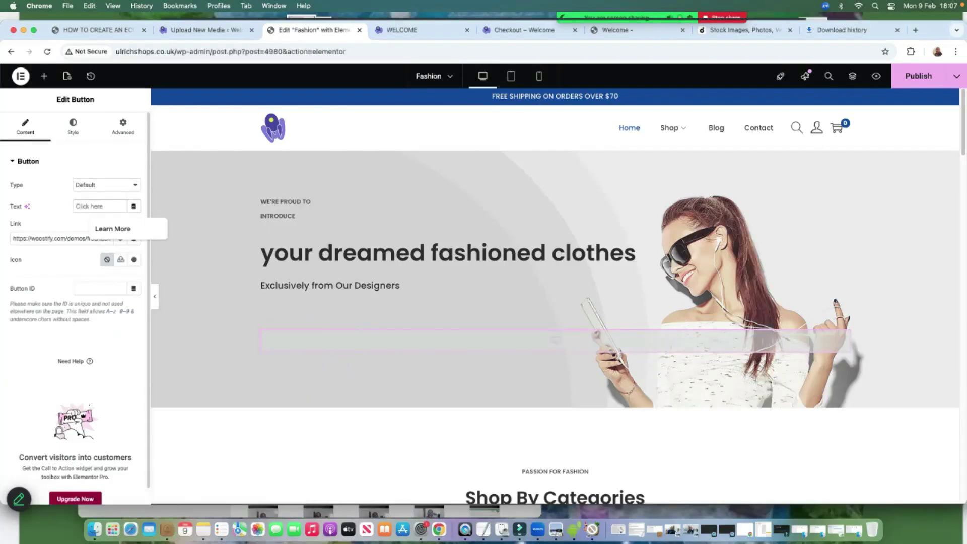
text(Shop Now)
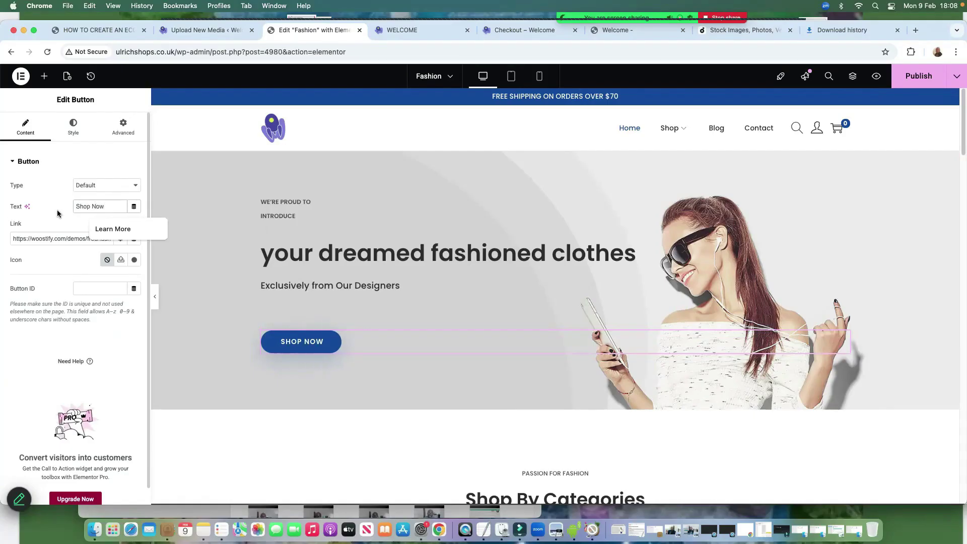
Replace the Shop Now button's link with the shop page address ulrichshops.co.uk/shop-full-width/, copied from the open shop page
click(54, 239)
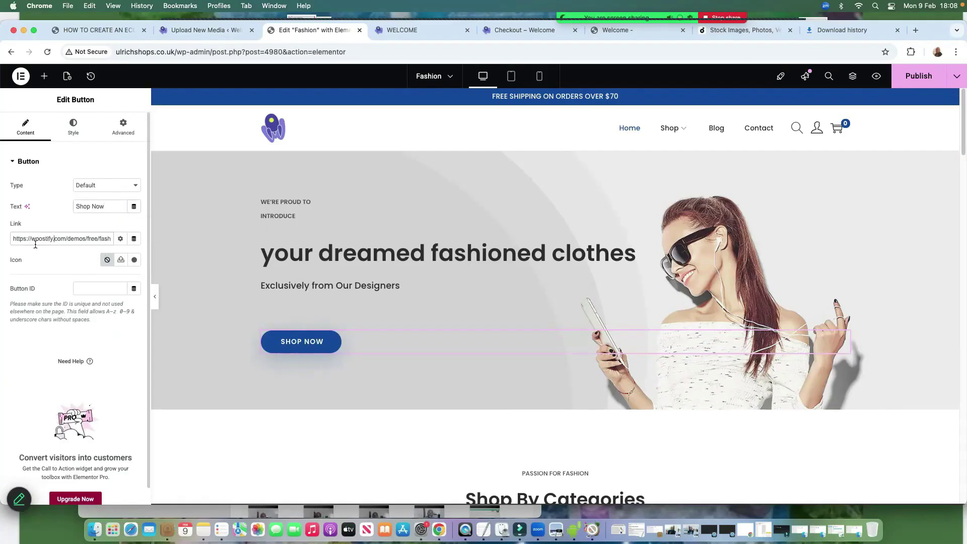
key(super+Right)
key(super+a)
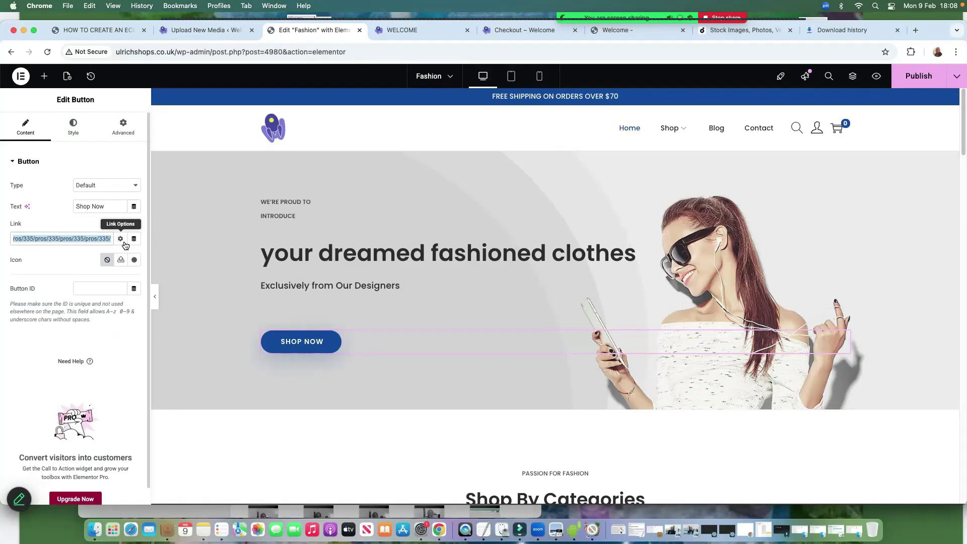
key(BackSpace)
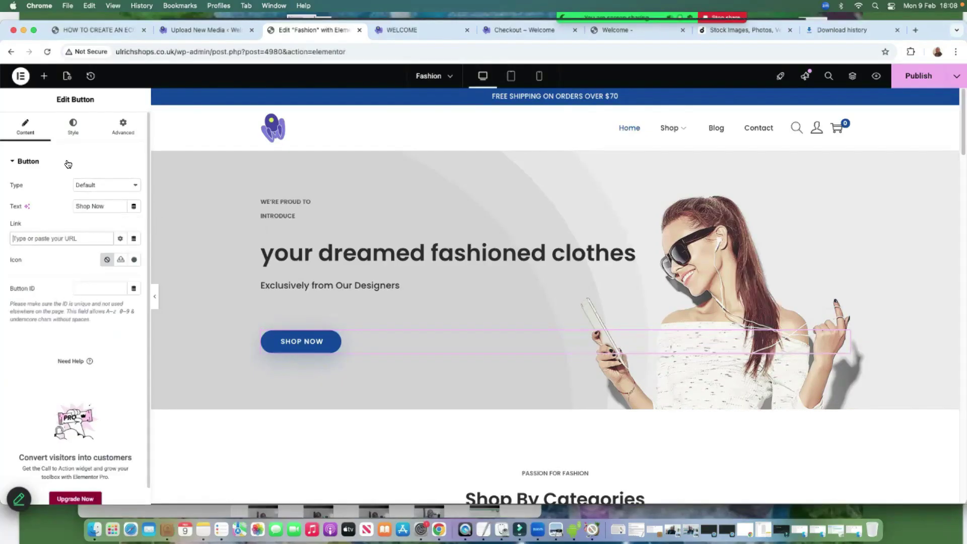
click(171, 30)
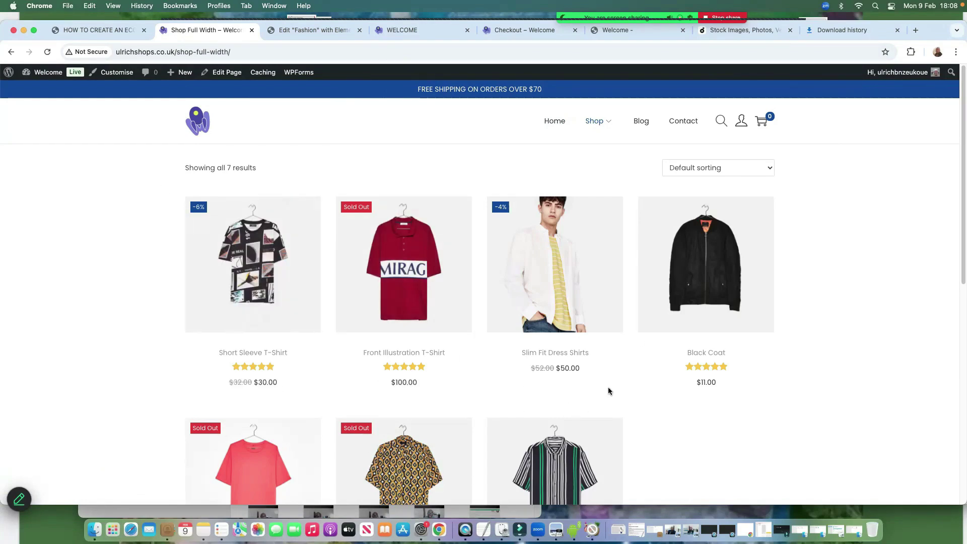
click(177, 54)
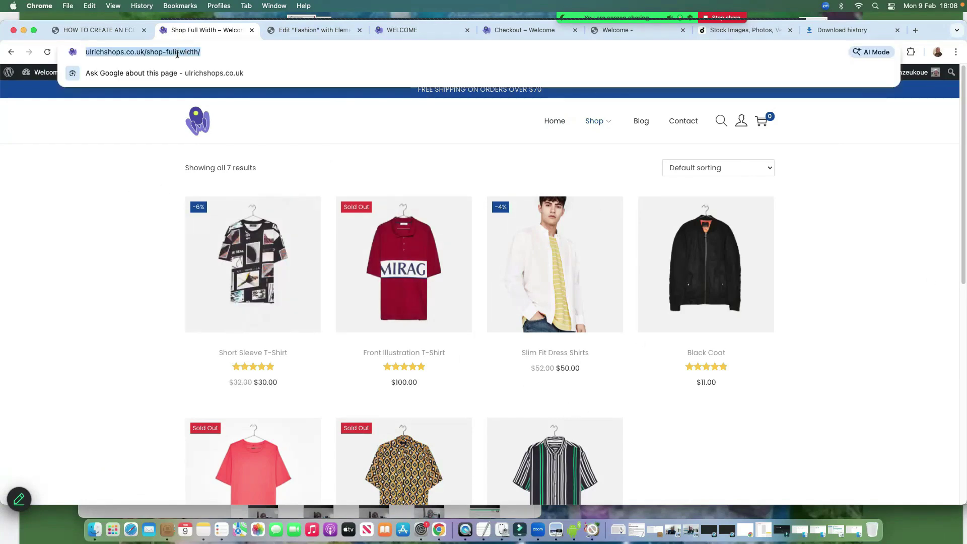
right_click(141, 52)
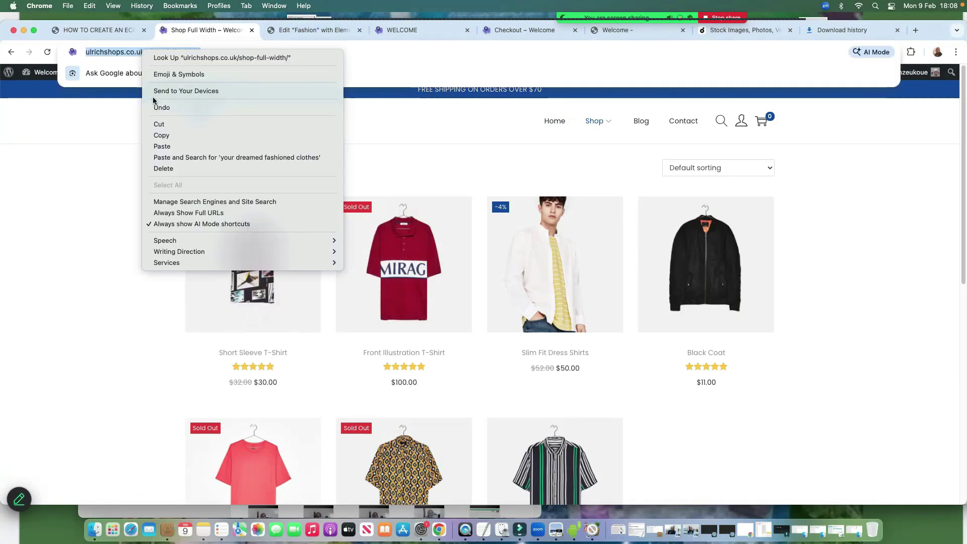
click(166, 136)
click(120, 34)
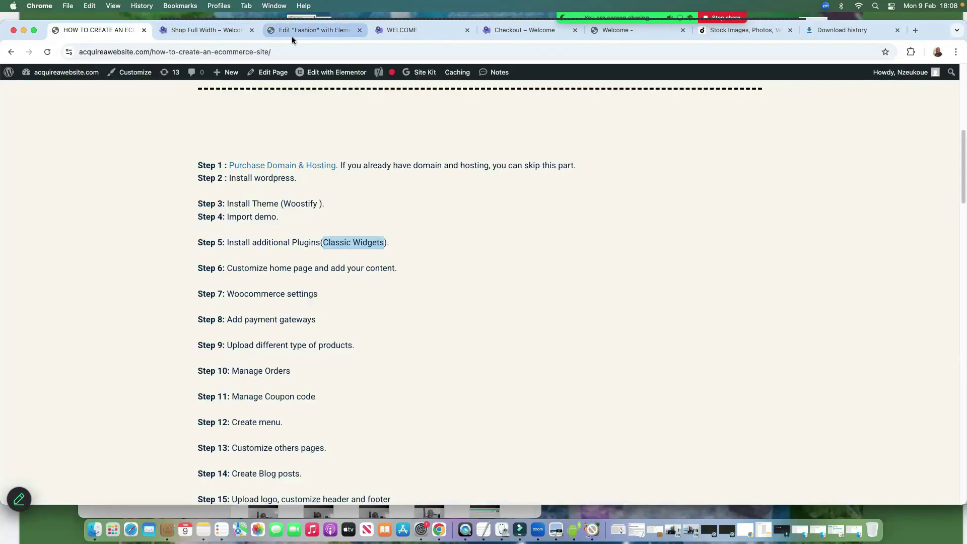
click(292, 33)
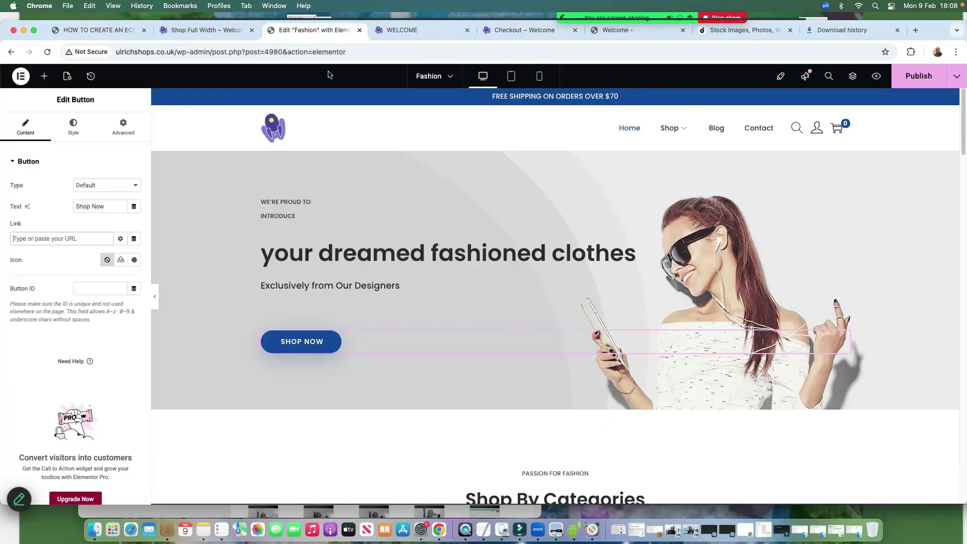
right_click(26, 237)
click(49, 325)
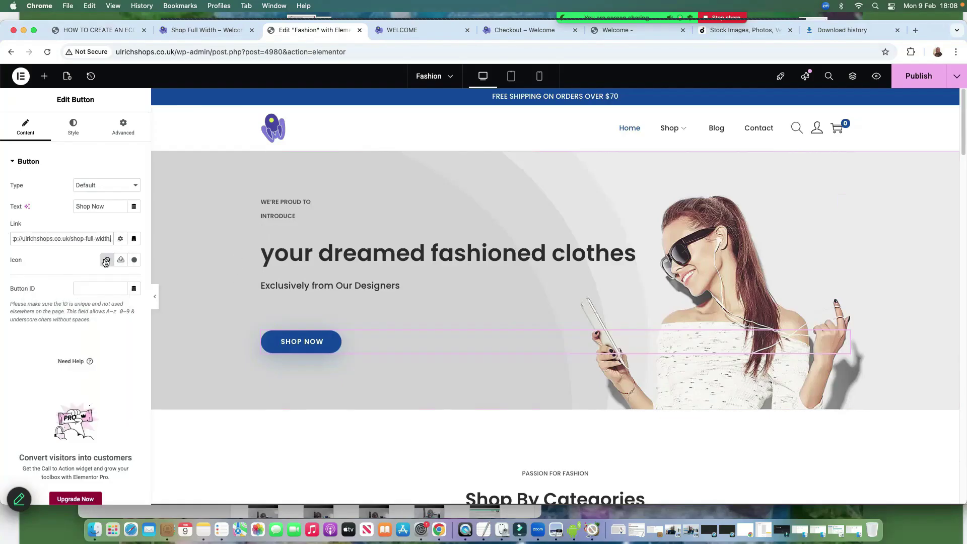
Add the circled right-arrow icon from the icon library to the Shop Now button
click(134, 260)
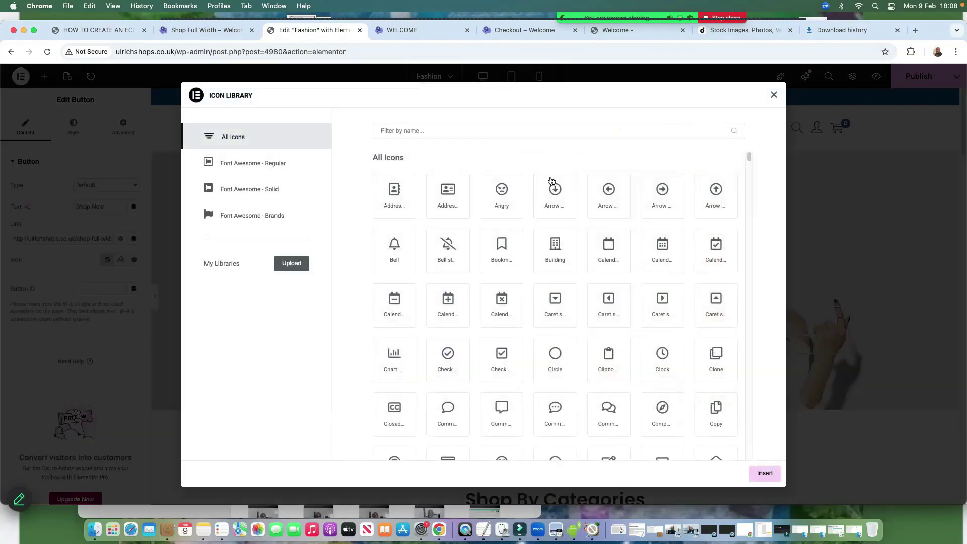
click(663, 200)
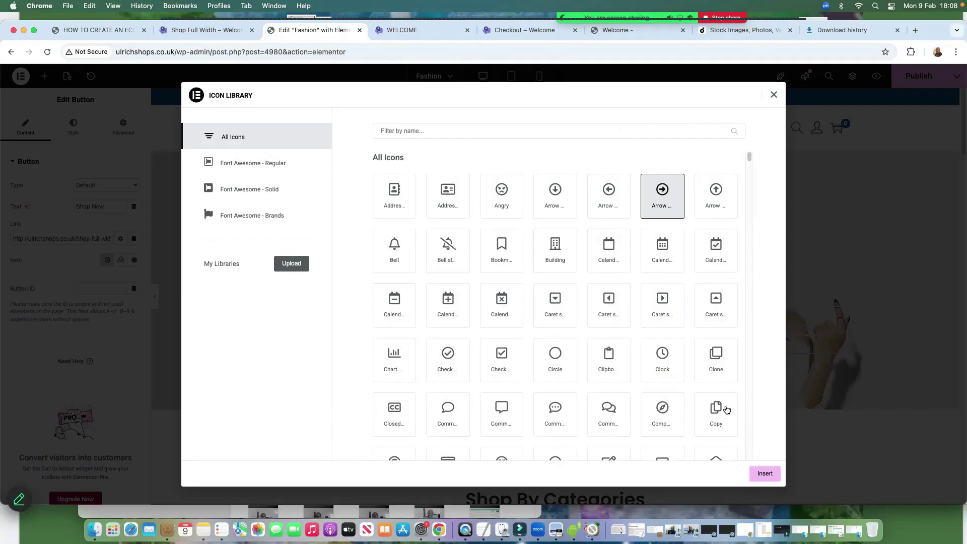
click(765, 474)
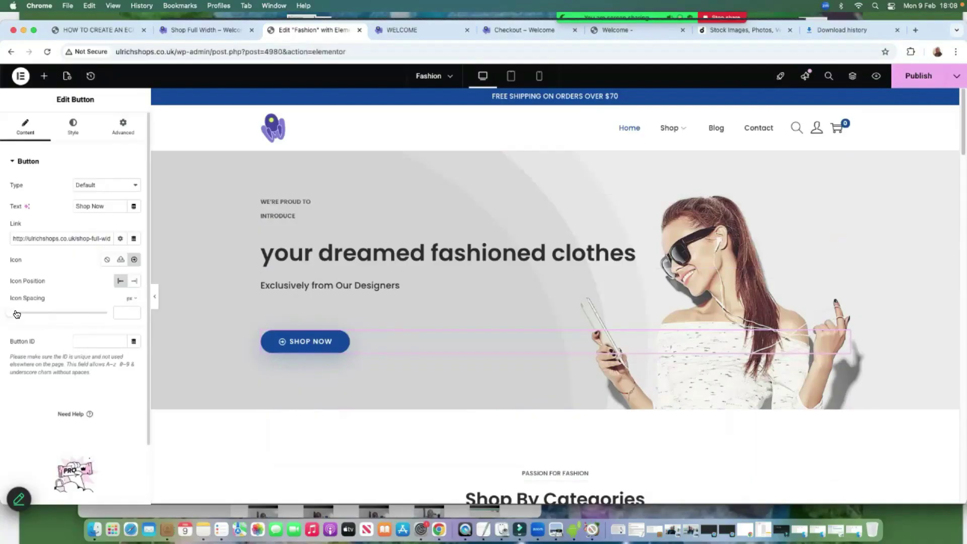
Set the Shop Now button's border radius to 20 px in its style settings
click(76, 135)
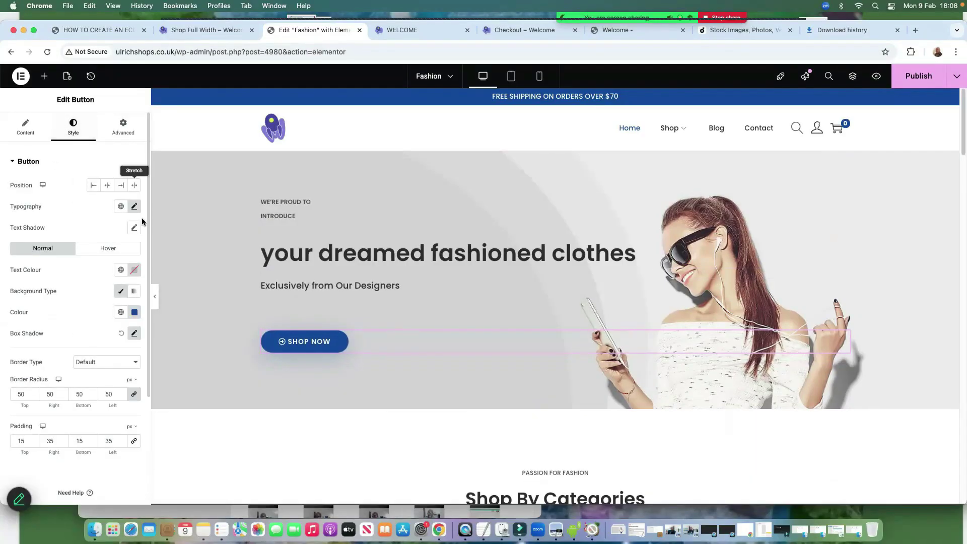
click(135, 314)
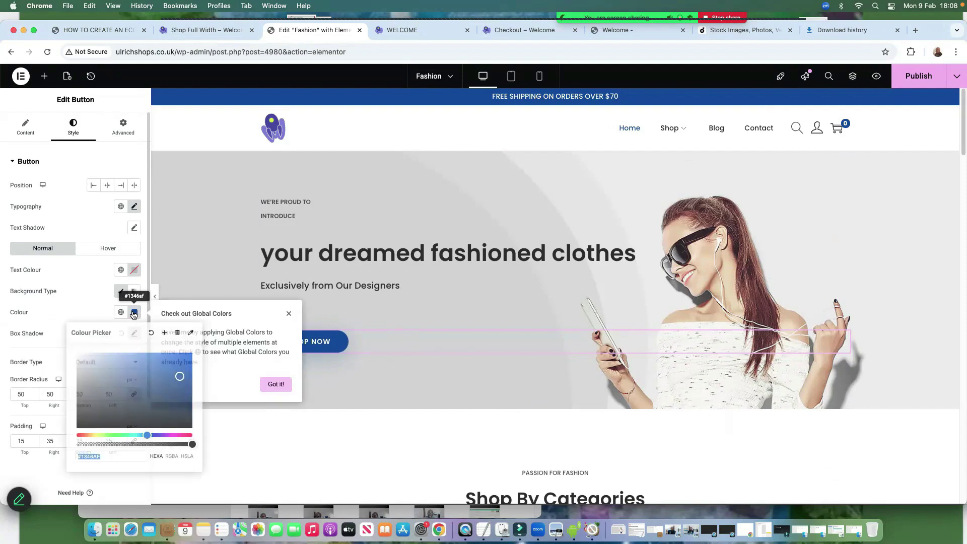
click(86, 298)
scroll(113, 348, down, 3)
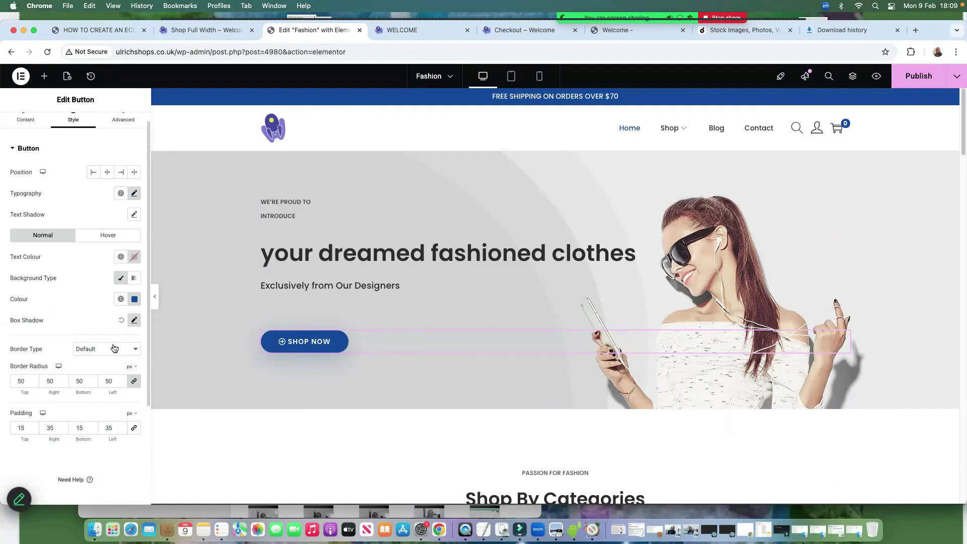
scroll(95, 325, down, 1)
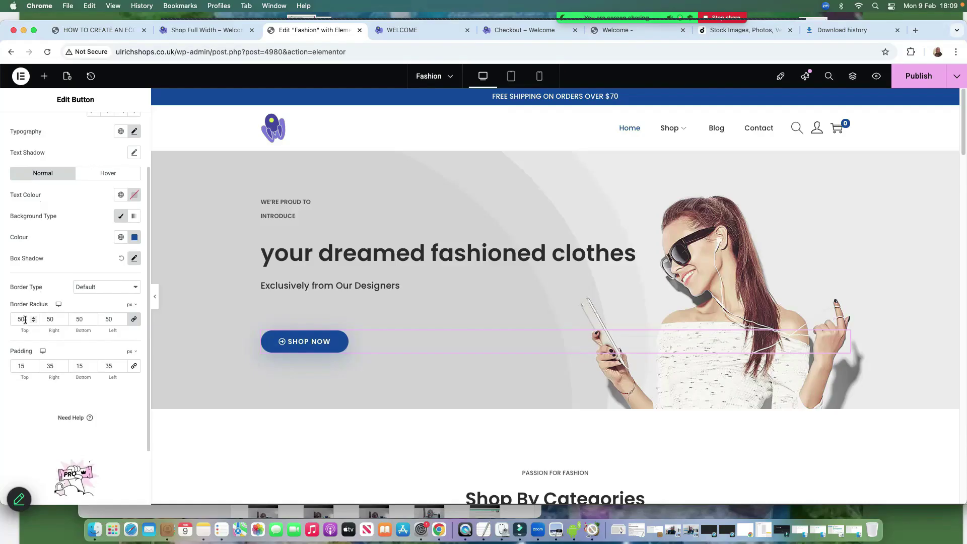
key(BackSpace)
text(20)
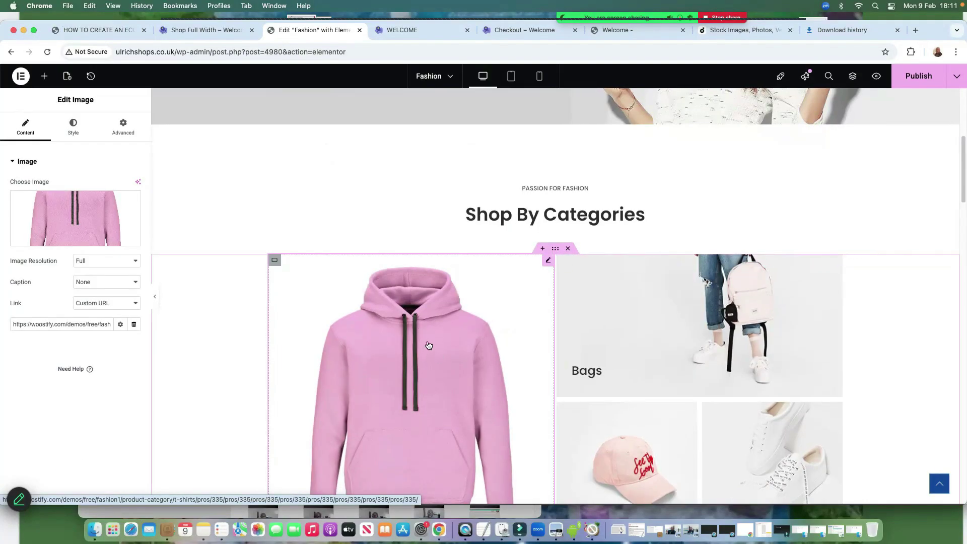
Open the storefront page of the T-Shirts product category from the store's product categories list
triple_click(62, 330)
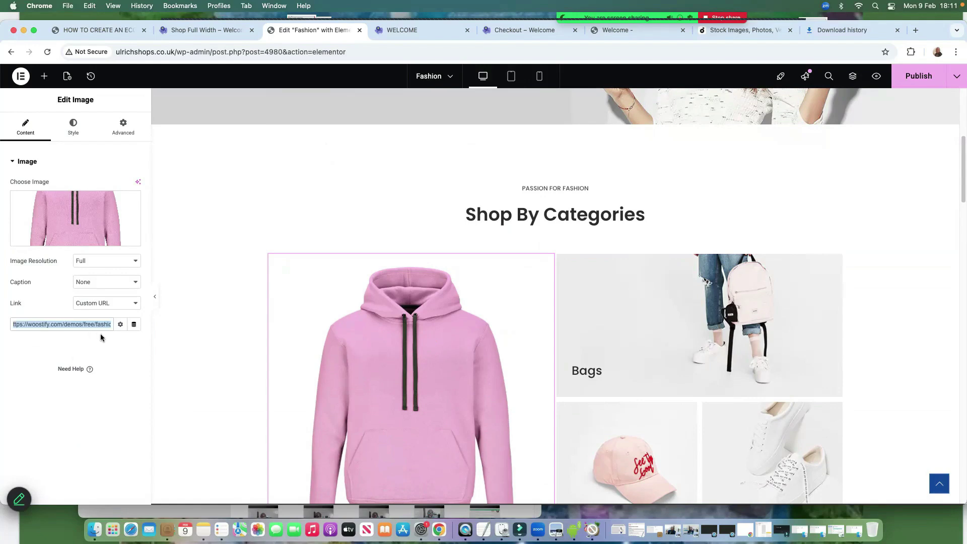
drag(100, 339, 149, 333)
click(204, 31)
mouse_move(42, 73)
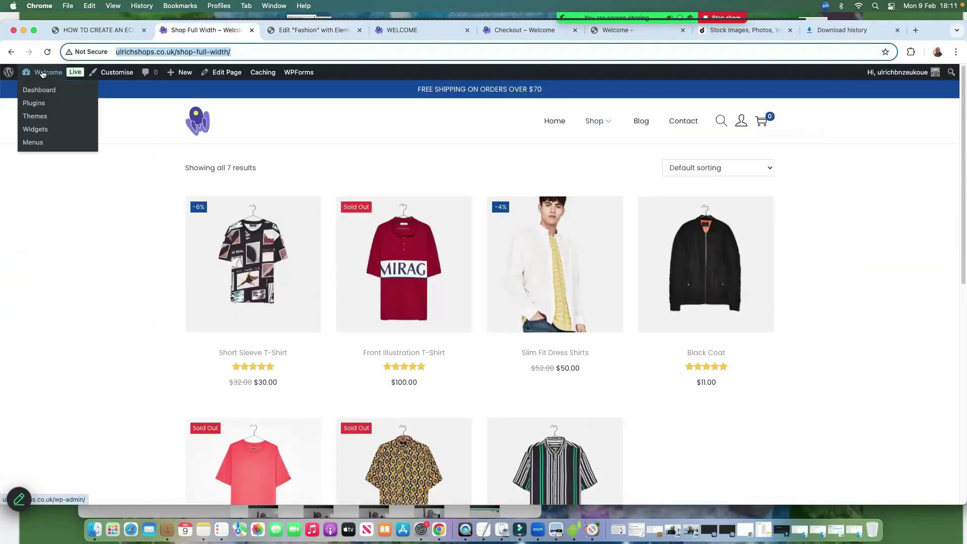
click(43, 91)
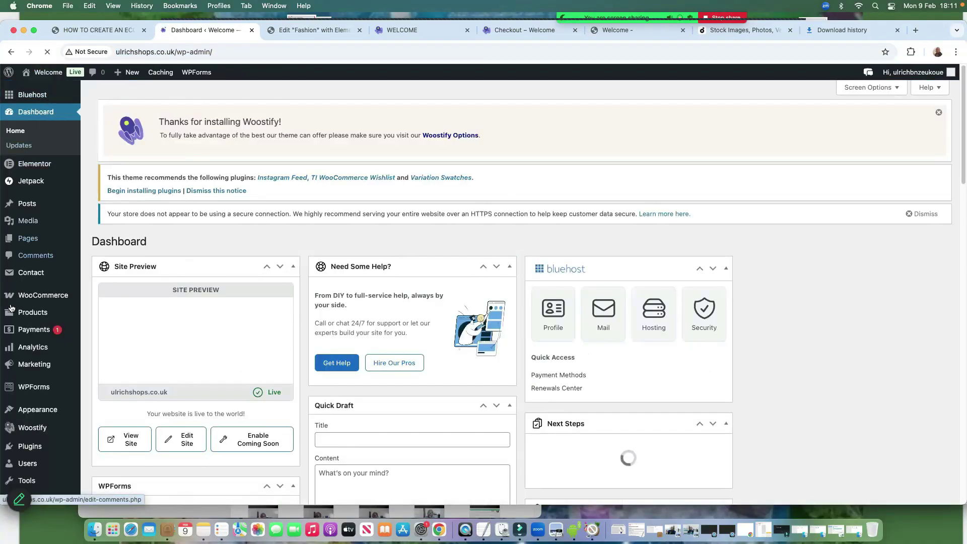
click(33, 278)
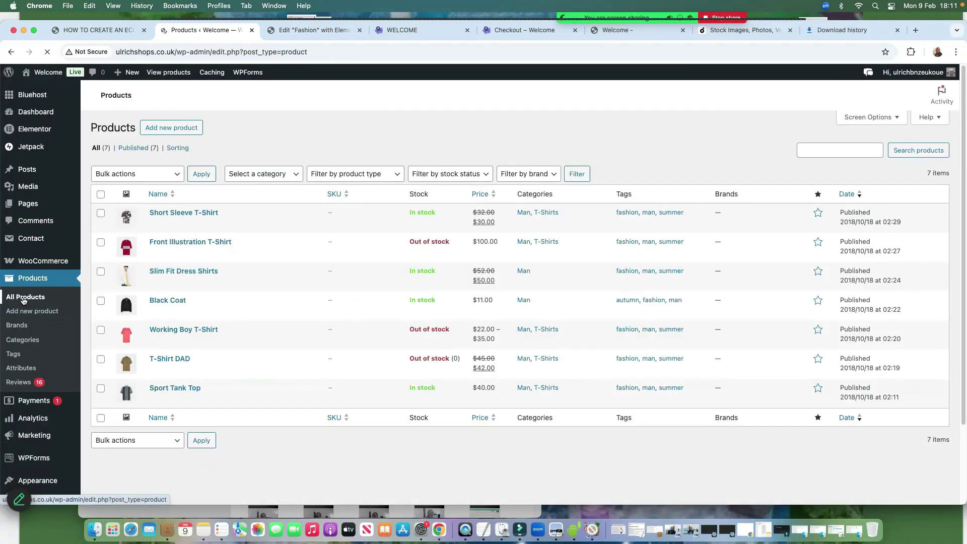
click(22, 340)
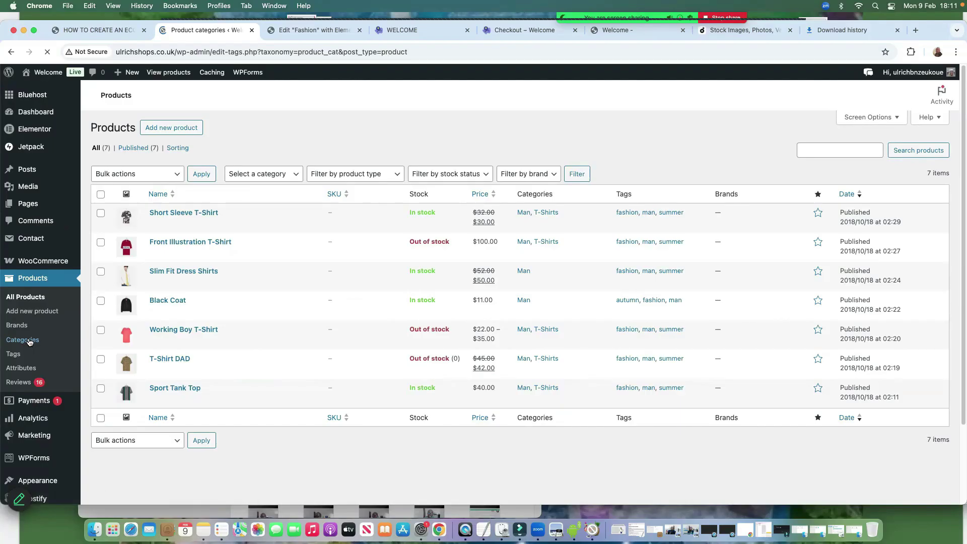
scroll(471, 306, down, 3)
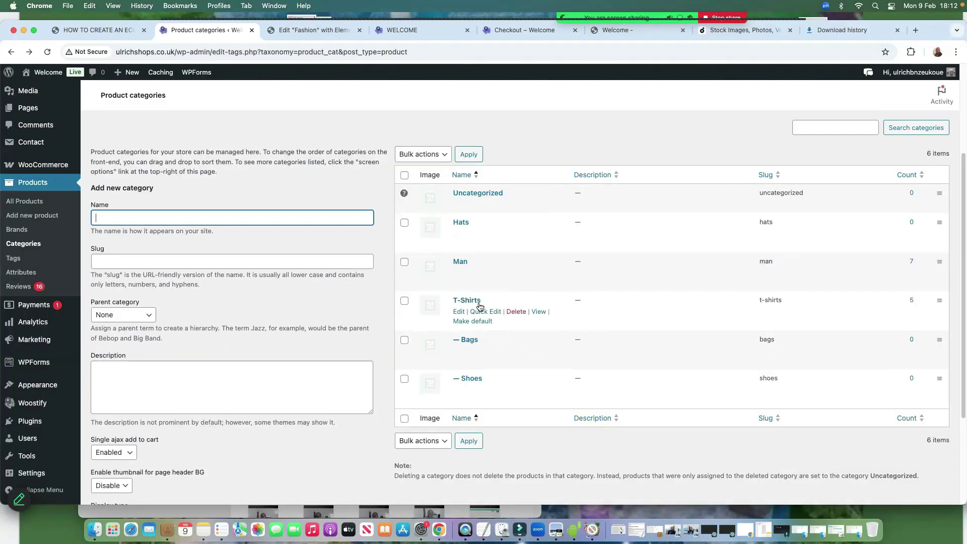
click(539, 312)
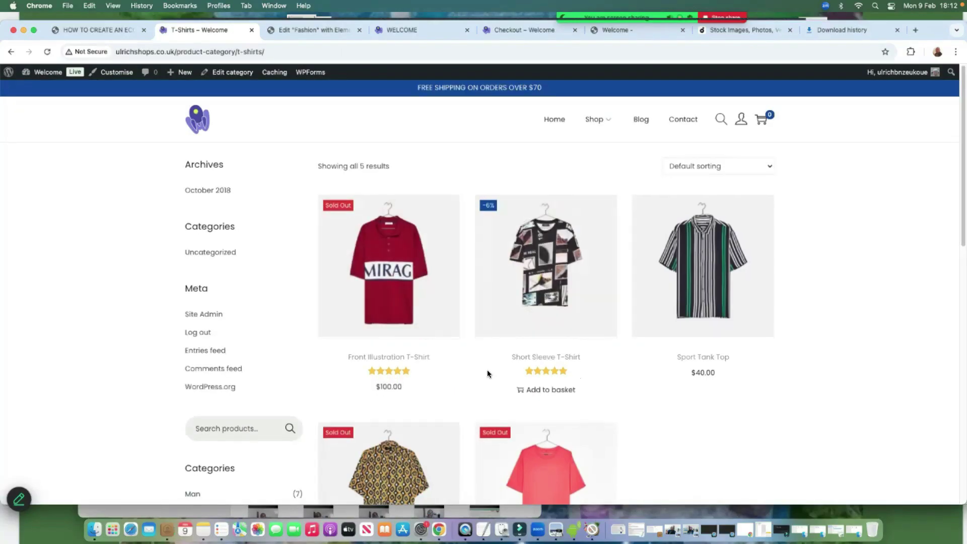
Replace the hoodie image's link with the T-Shirts category address ulrichshops.co.uk/product-category/t-shirts/, copied from the open category page
scroll(486, 373, down, 4)
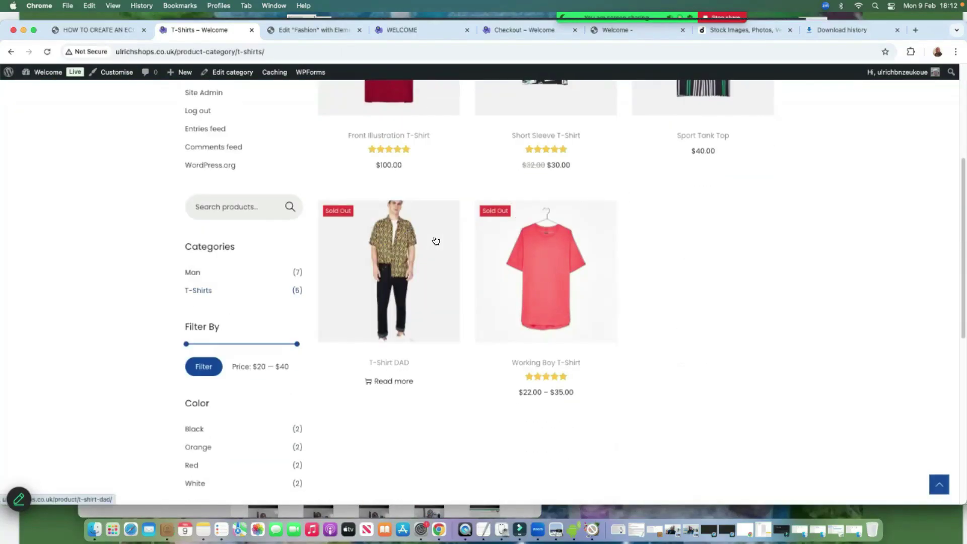
scroll(271, 196, up, 4)
click(205, 52)
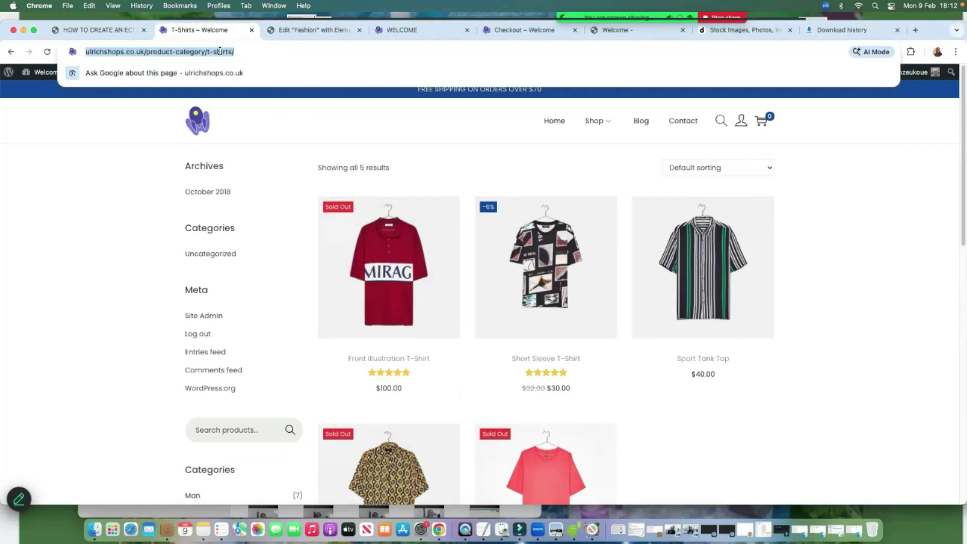
right_click(206, 53)
click(229, 135)
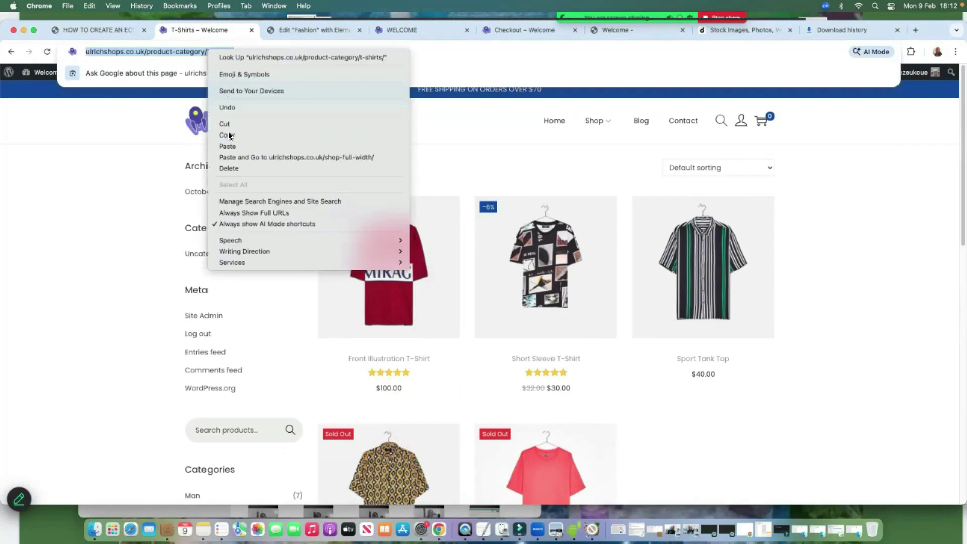
click(322, 30)
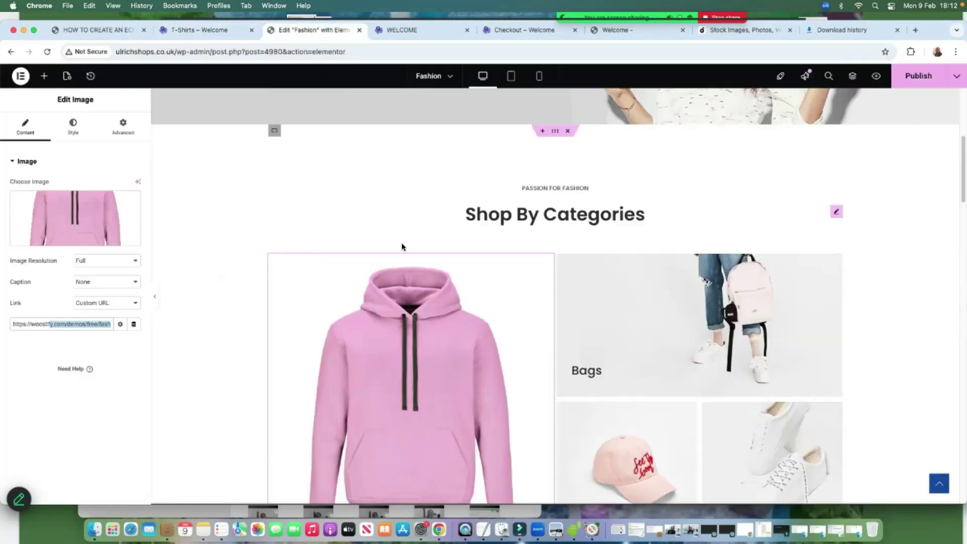
drag(13, 325, 196, 331)
key(BackSpace)
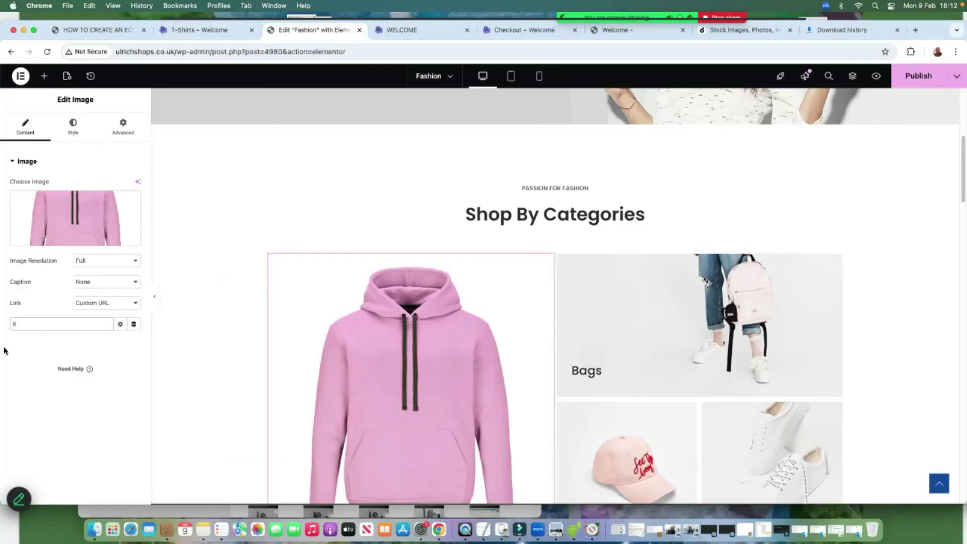
right_click(45, 324)
click(66, 410)
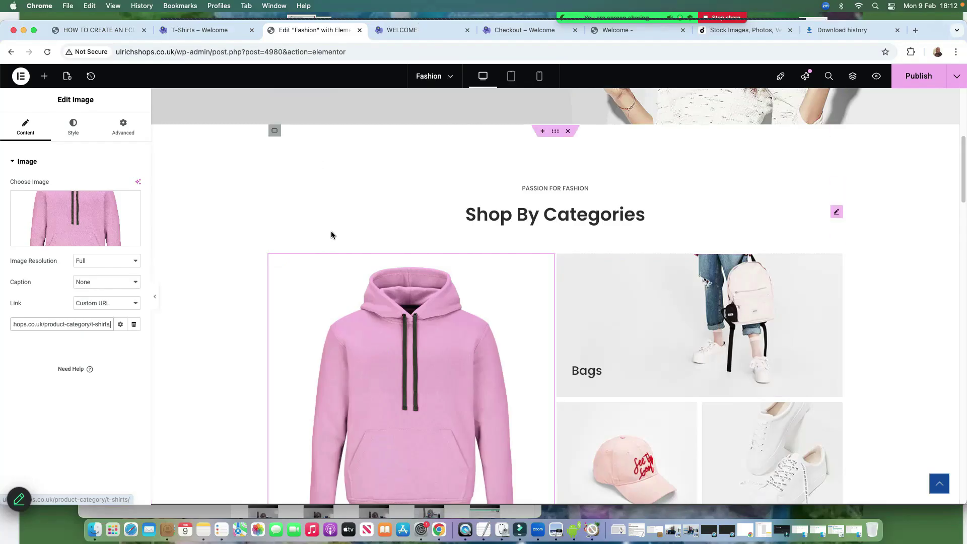
Select the Bags category image and copy the address of the Man product category page, opened from the categories list
scroll(655, 332, down, 2)
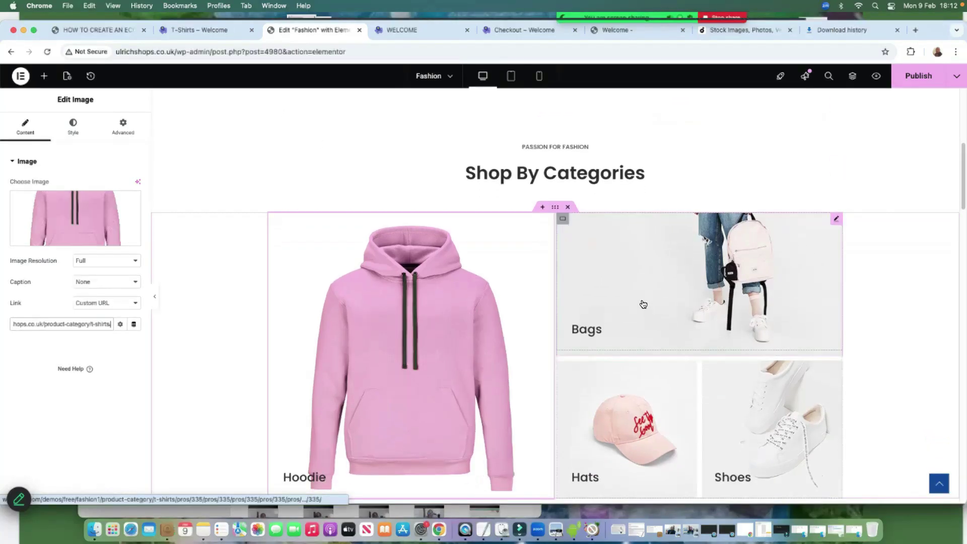
click(645, 301)
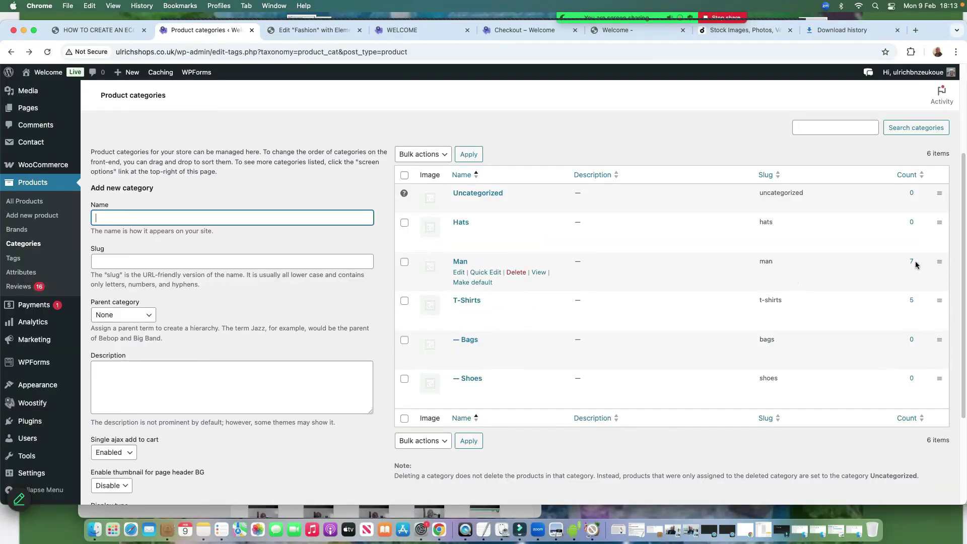
click(539, 272)
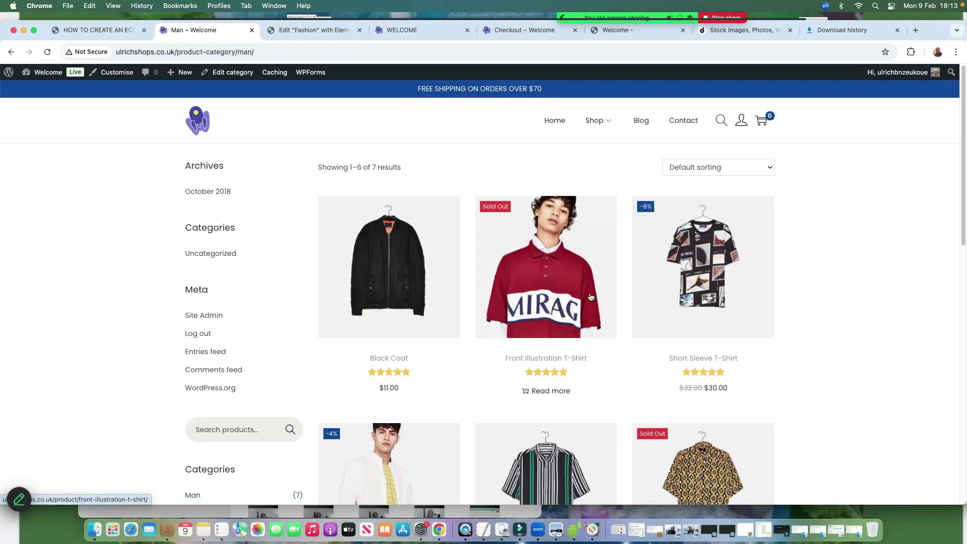
scroll(591, 296, down, 4)
scroll(591, 297, up, 5)
click(205, 52)
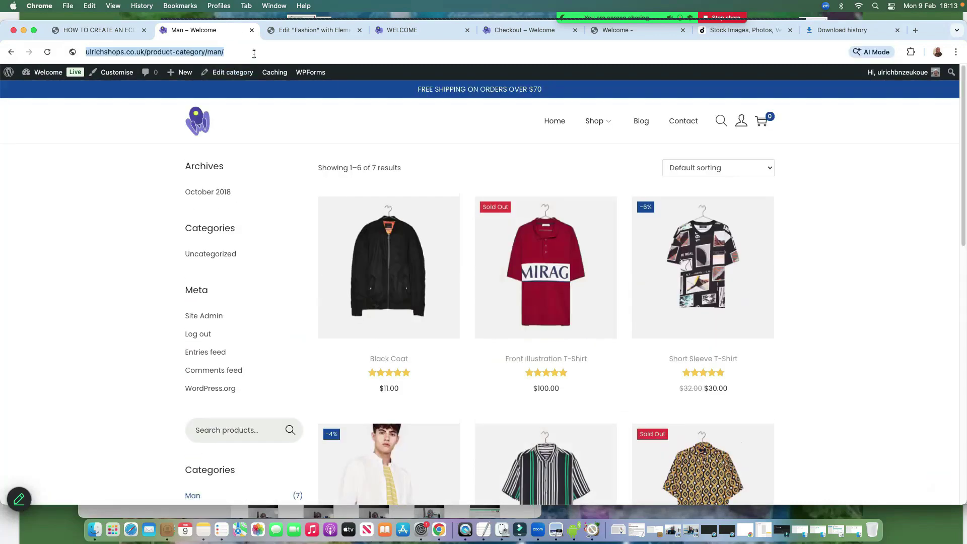
right_click(206, 53)
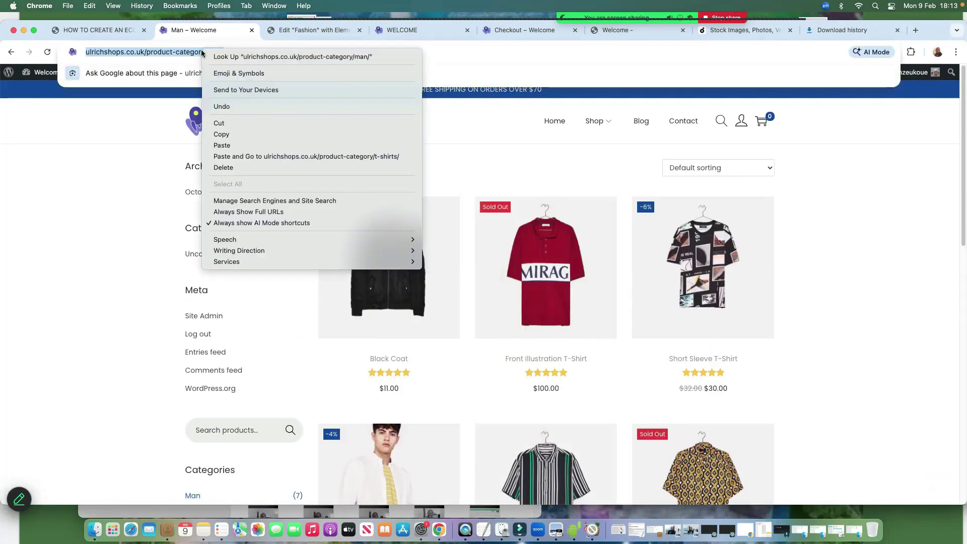
click(216, 128)
Replace the Bags image's link with the copied address ulrichshops.co.uk/product-category/man/
click(308, 32)
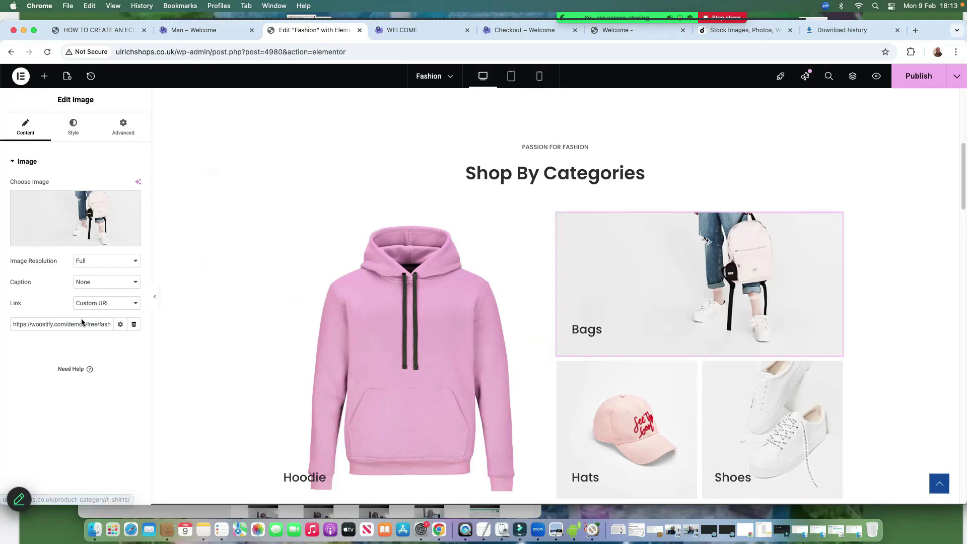
drag(12, 323, 188, 330)
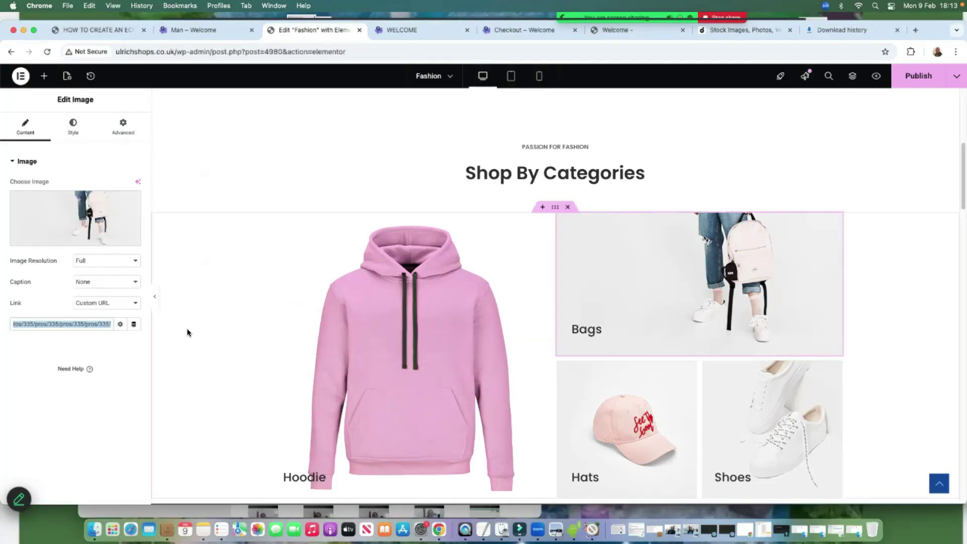
key(BackSpace)
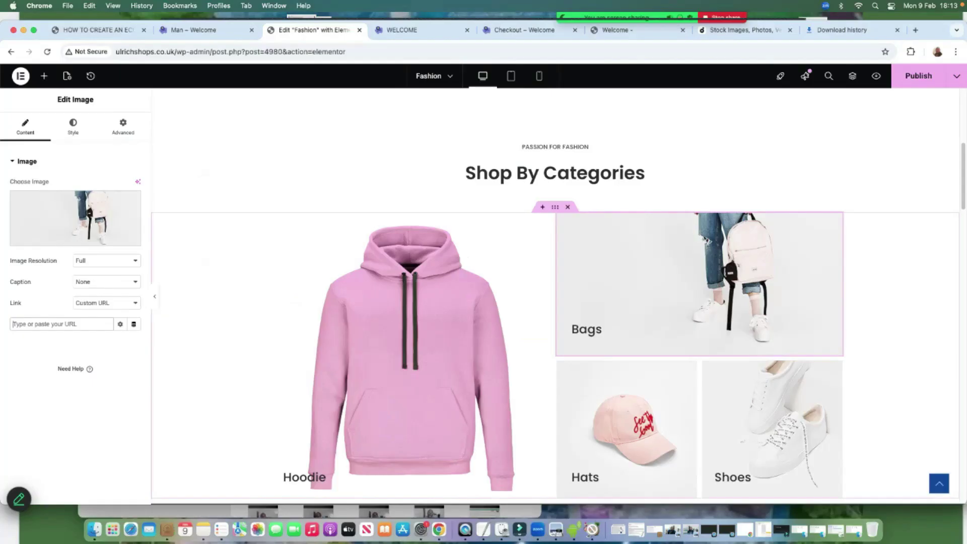
right_click(43, 324)
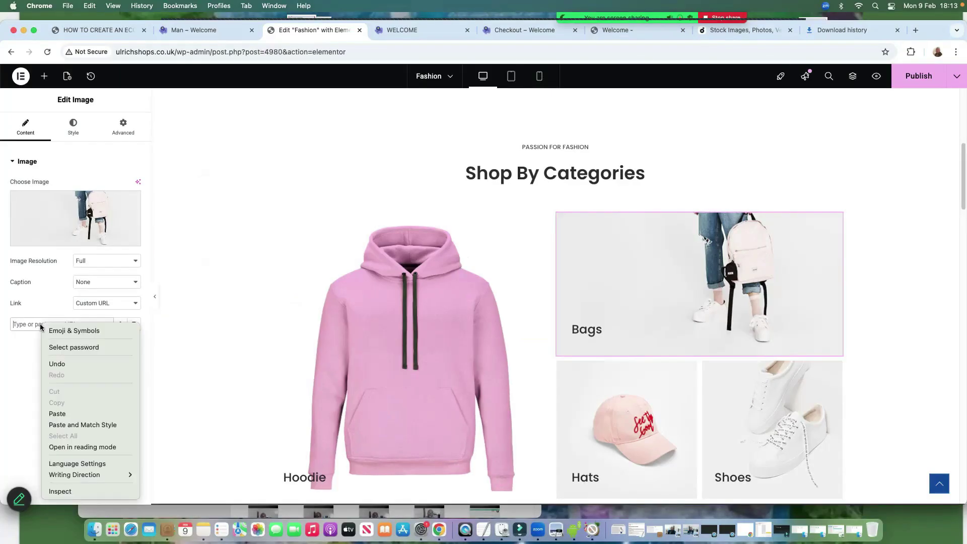
click(57, 414)
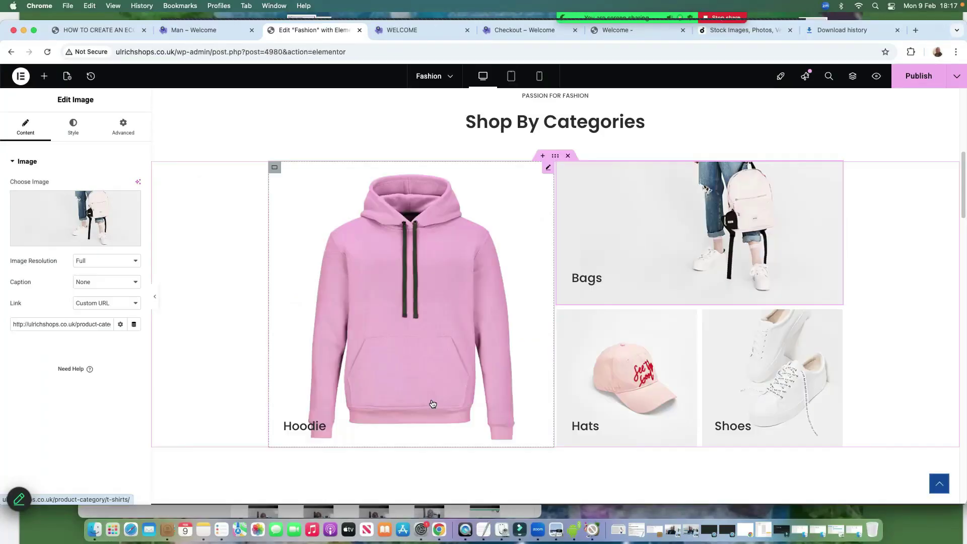
Open the shortcode settings of the New Arrivals product grid to inspect how its products are listed
scroll(534, 410, down, 6)
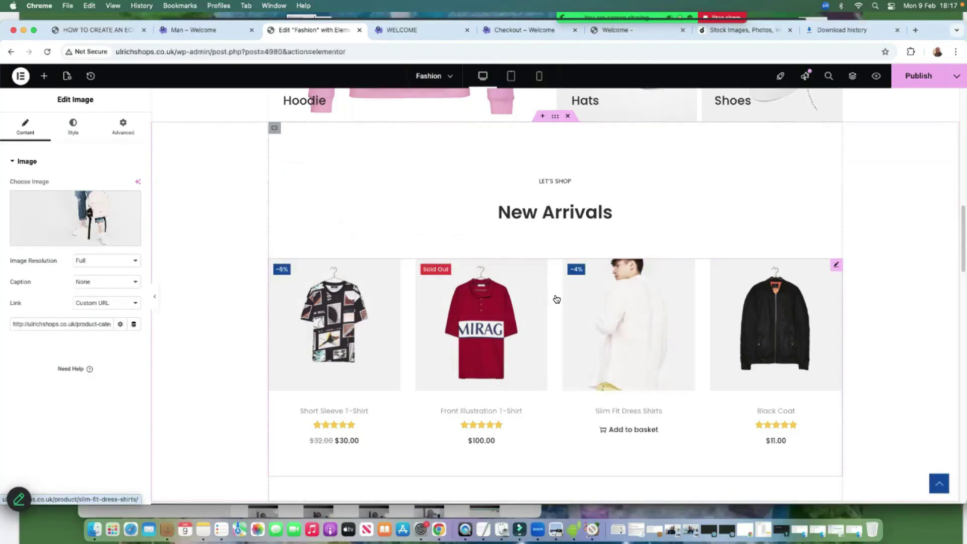
click(838, 266)
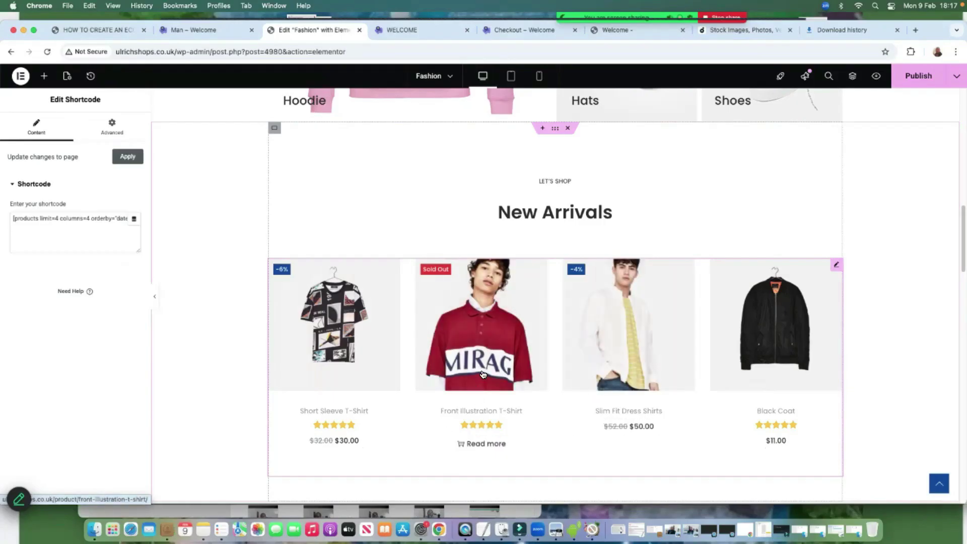
scroll(483, 374, down, 7)
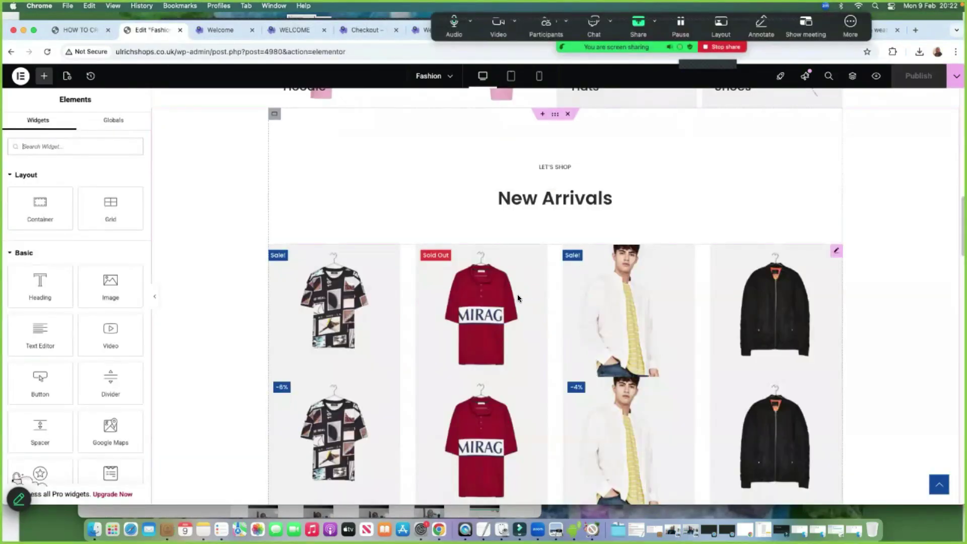
scroll(521, 303, down, 2)
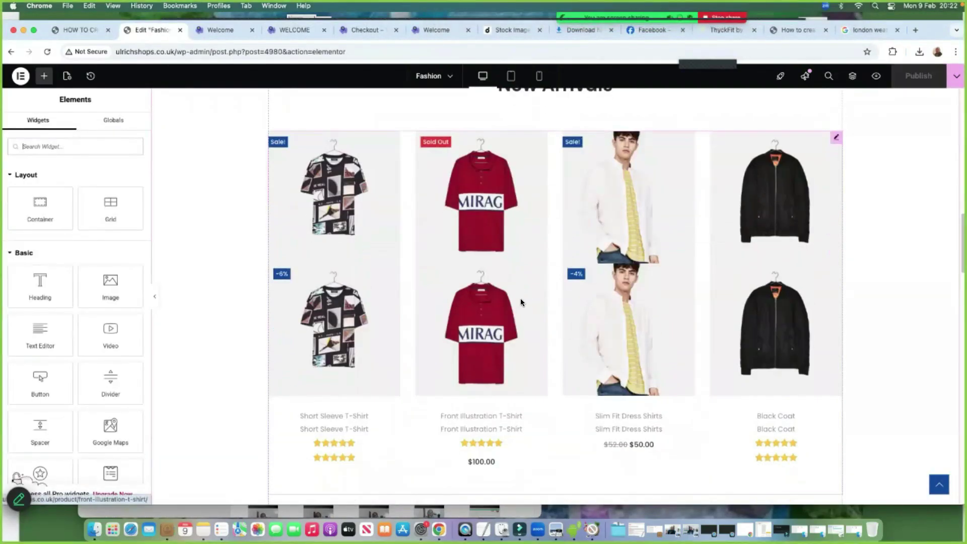
scroll(521, 302, up, 3)
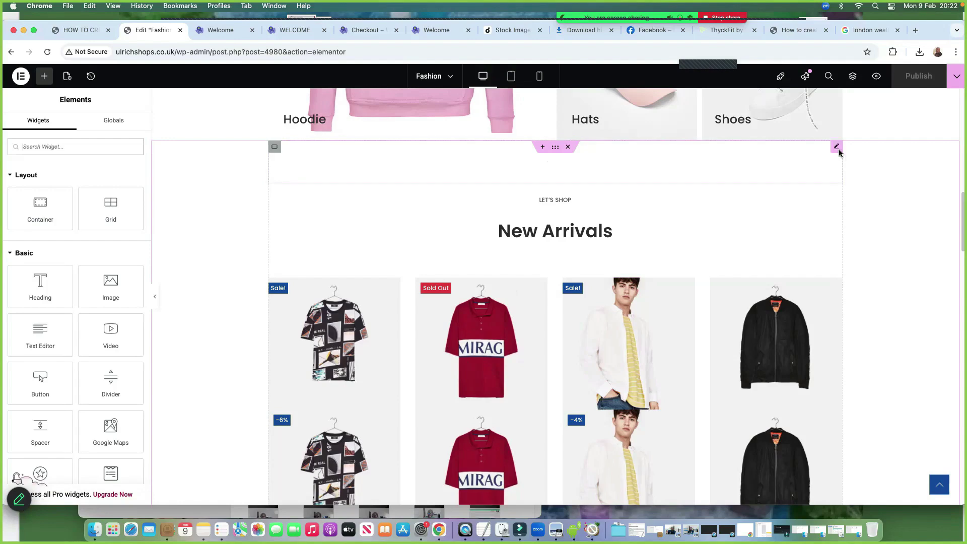
click(836, 148)
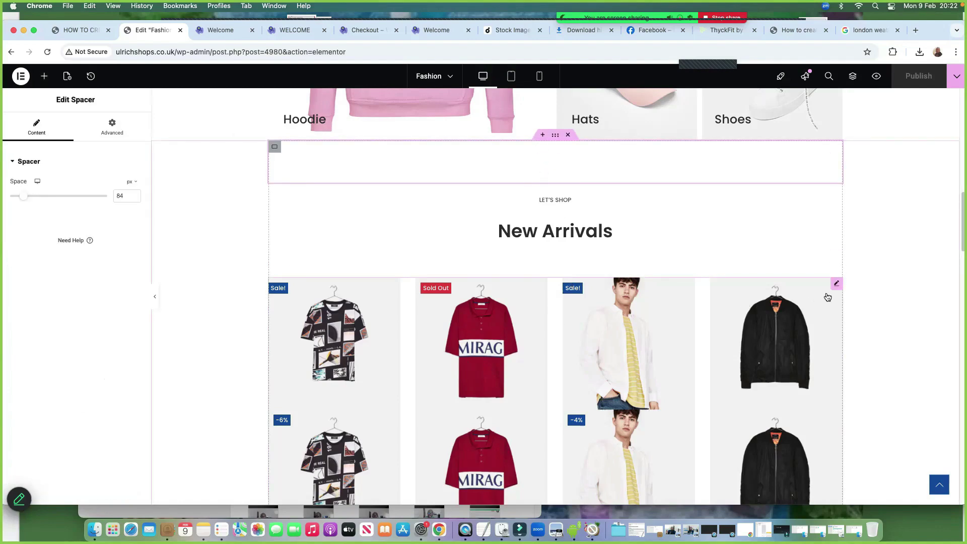
click(836, 284)
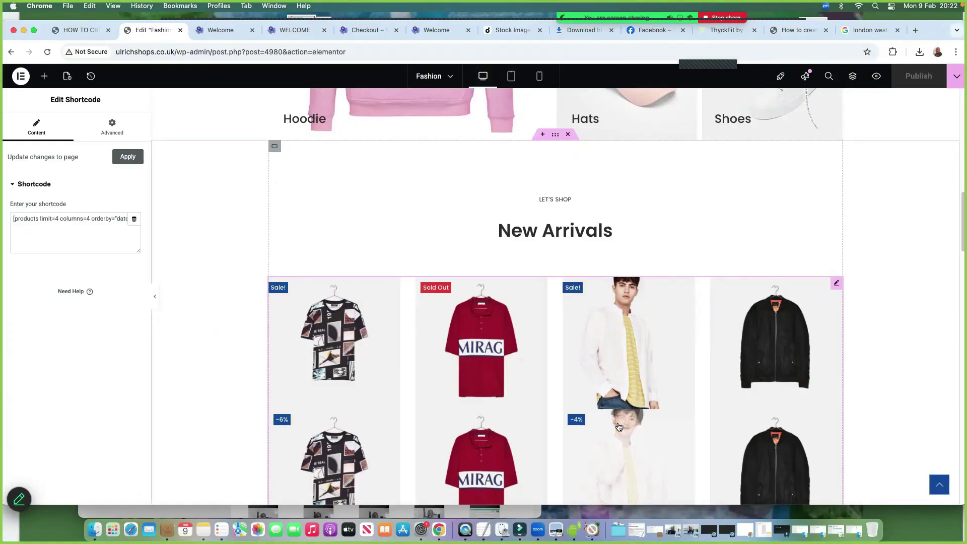
Examine the New Arrivals product grid and the Shop By Categories tiles above it
scroll(615, 426, down, 7)
scroll(570, 416, up, 5)
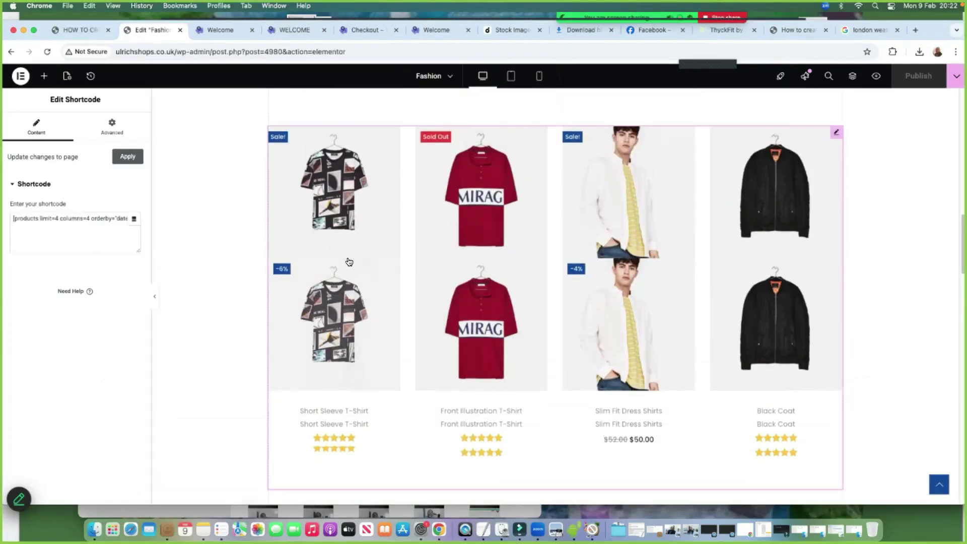
scroll(525, 158, up, 3)
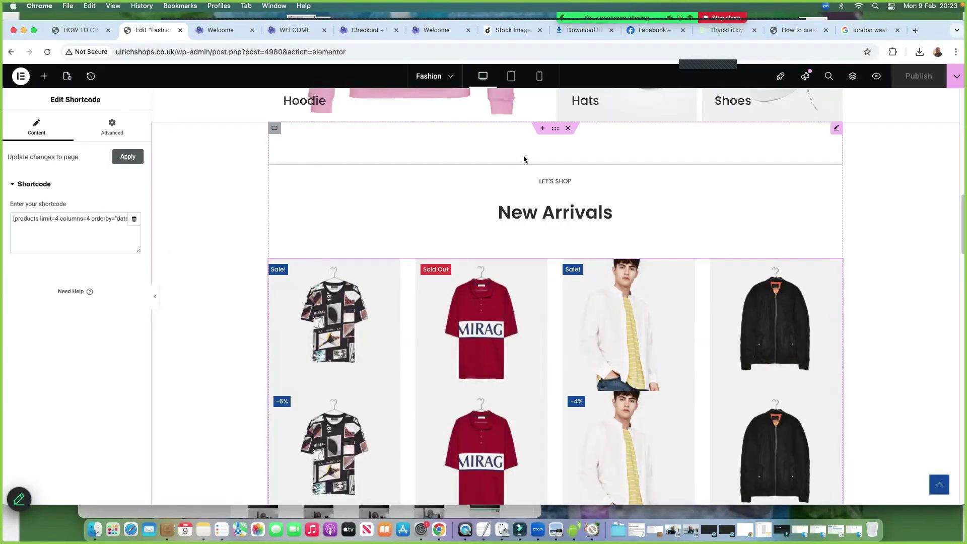
scroll(554, 188, up, 5)
scroll(557, 193, up, 1)
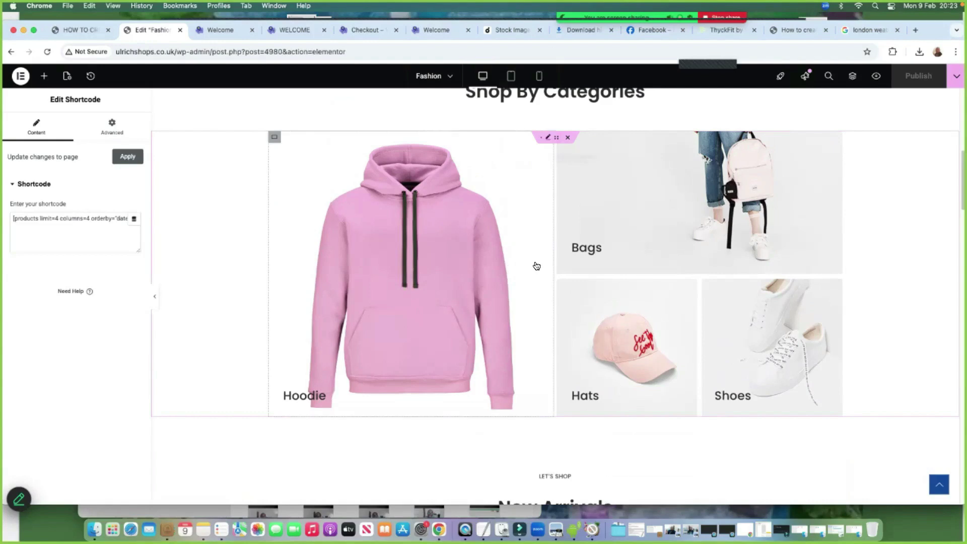
scroll(545, 279, down, 1)
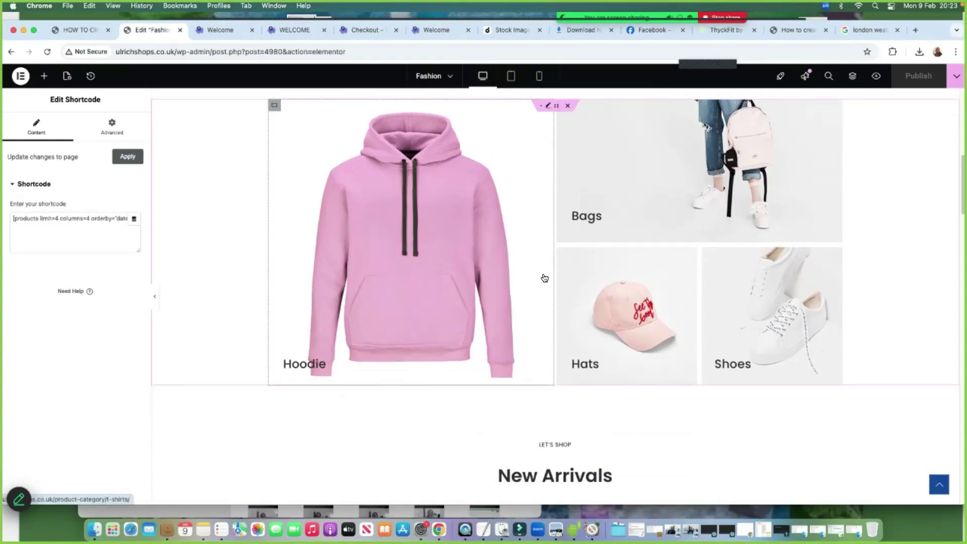
scroll(545, 279, down, 3)
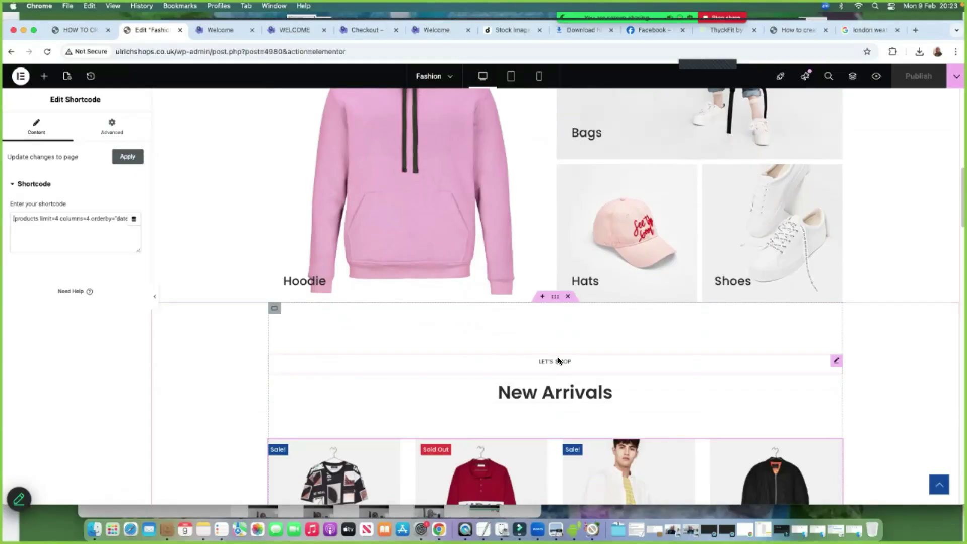
Insert a single-column Flexbox container between the New Arrivals product grid and the "Build up your shop today" section
scroll(556, 360, up, 7)
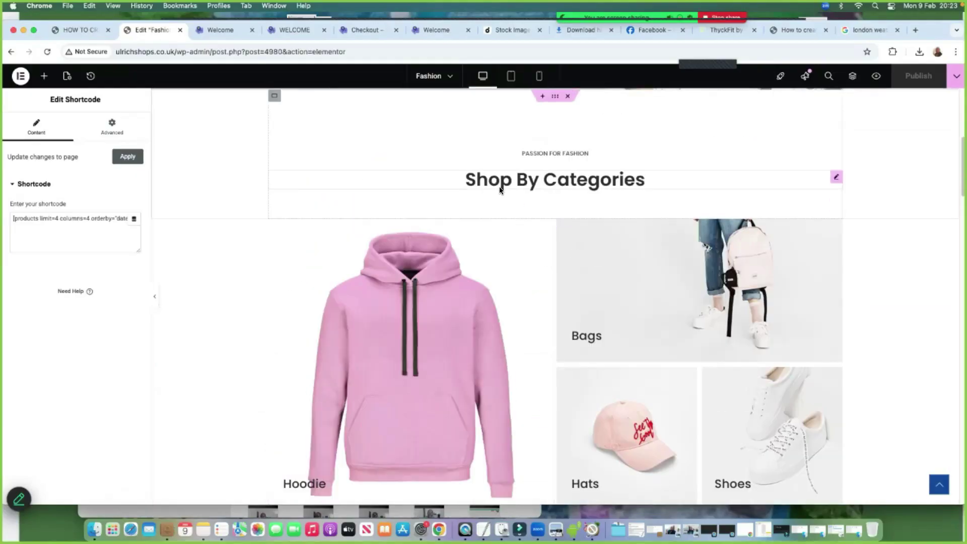
scroll(568, 378, down, 5)
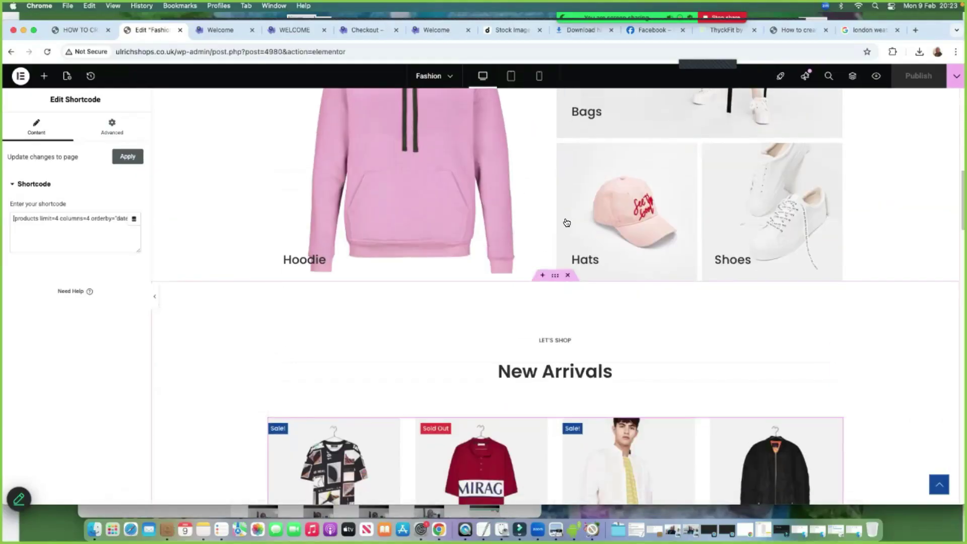
scroll(585, 362, down, 3)
scroll(577, 323, down, 4)
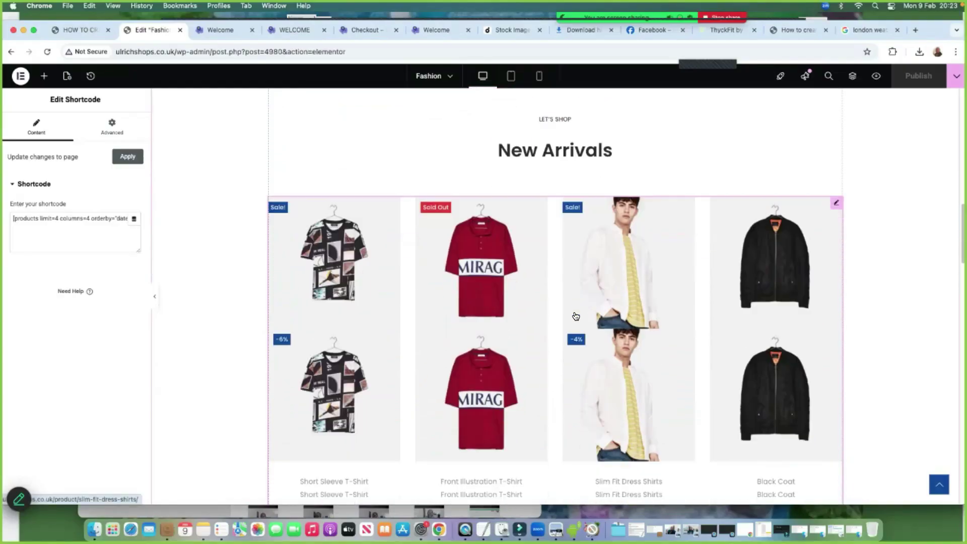
scroll(575, 323, down, 4)
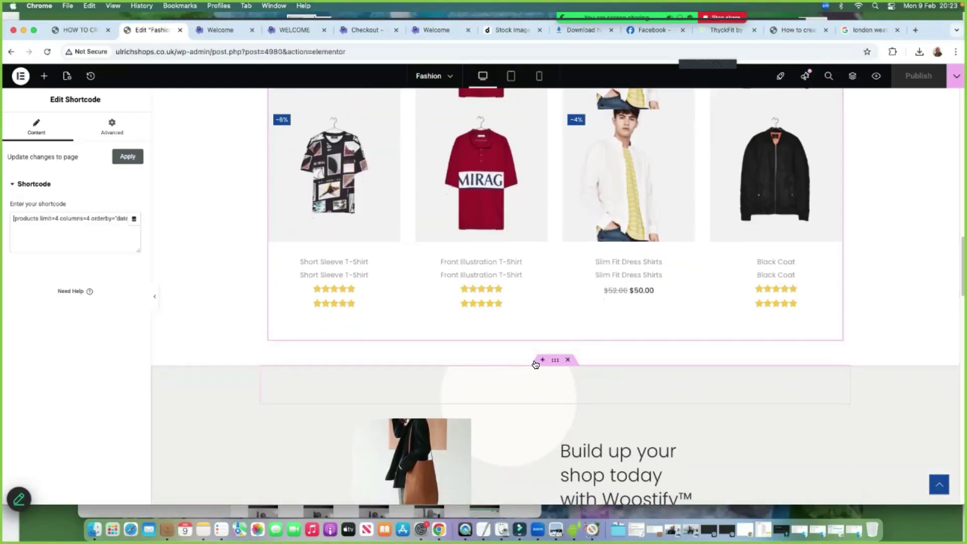
click(539, 361)
click(518, 410)
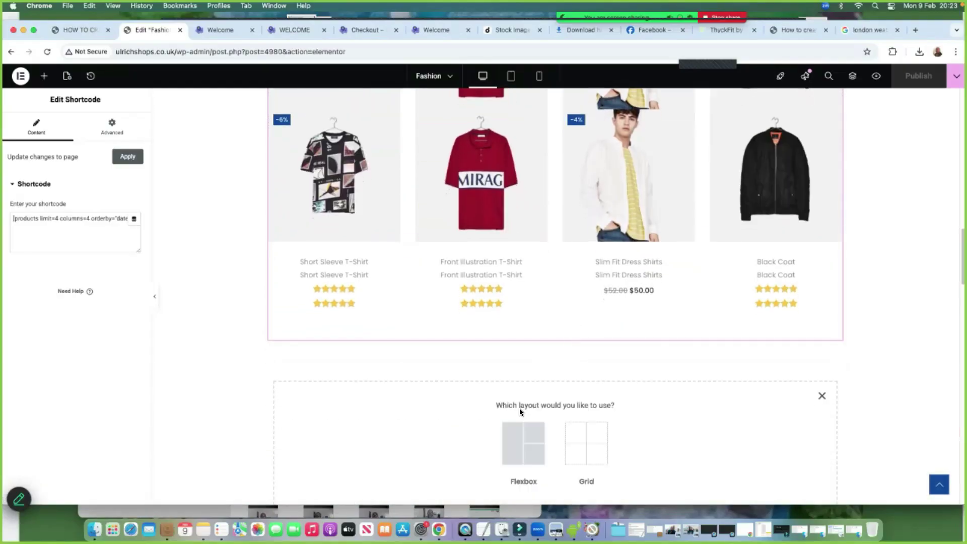
click(516, 440)
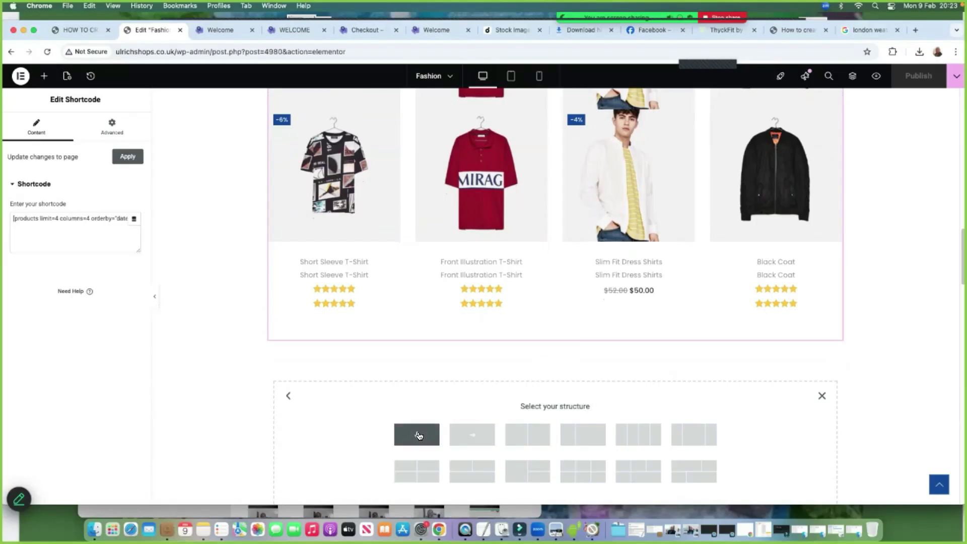
click(419, 433)
Place a Heading widget in the new container, title it SUMMER COLLECTION and centre it
click(556, 399)
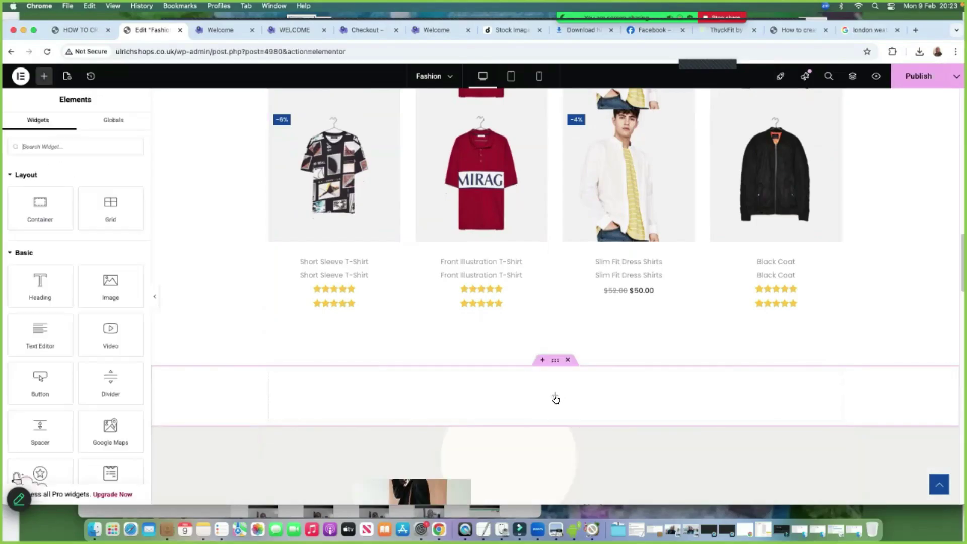
drag(36, 287, 558, 391)
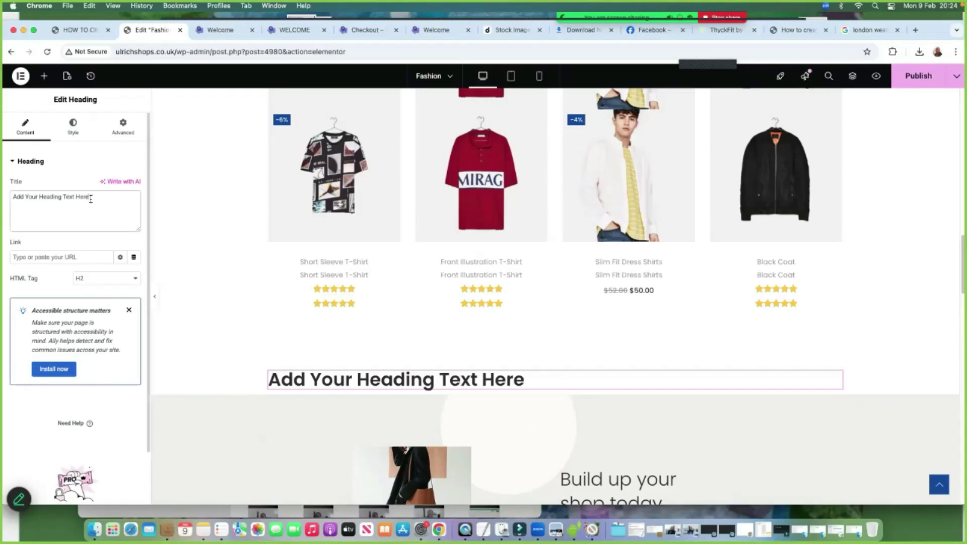
drag(91, 197, 9, 179)
key(BackSpace)
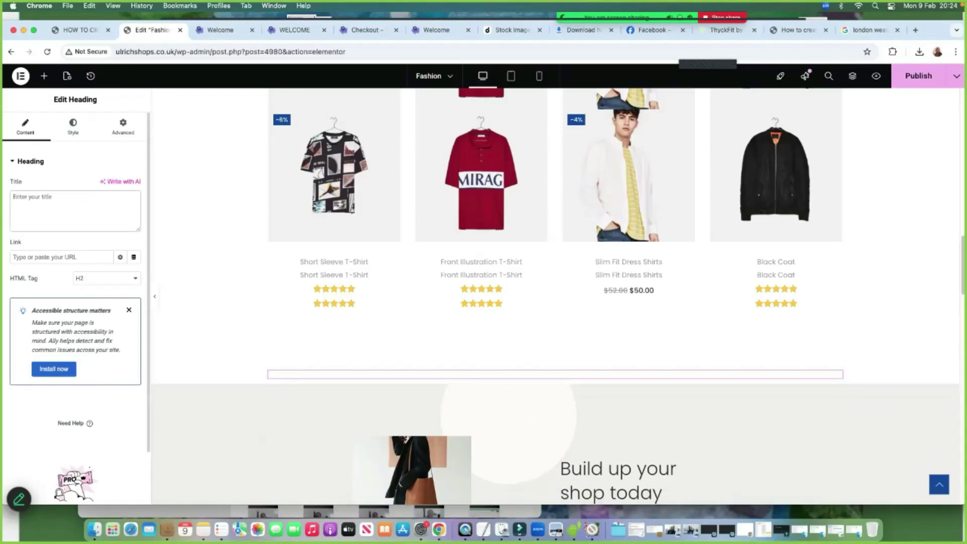
text(SUMMER COLLECTION)
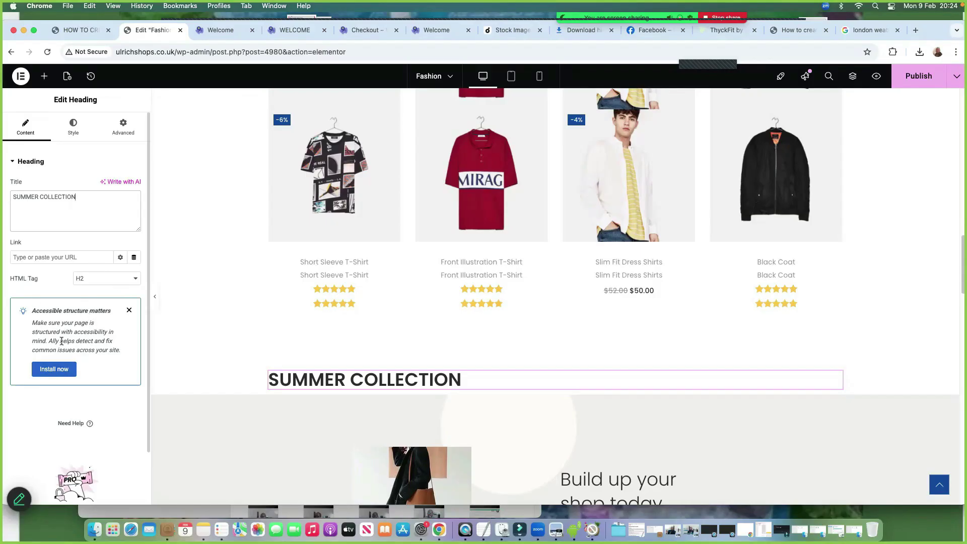
click(73, 128)
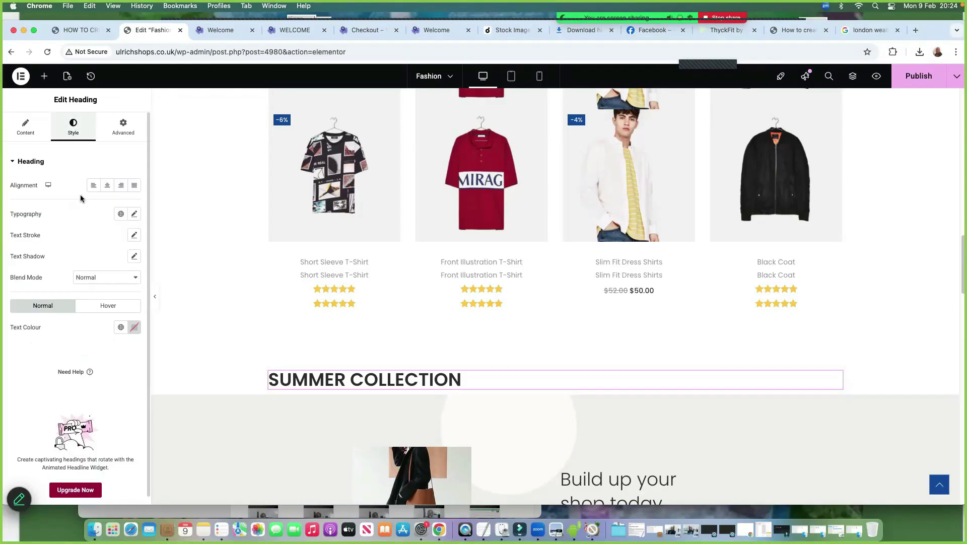
click(106, 186)
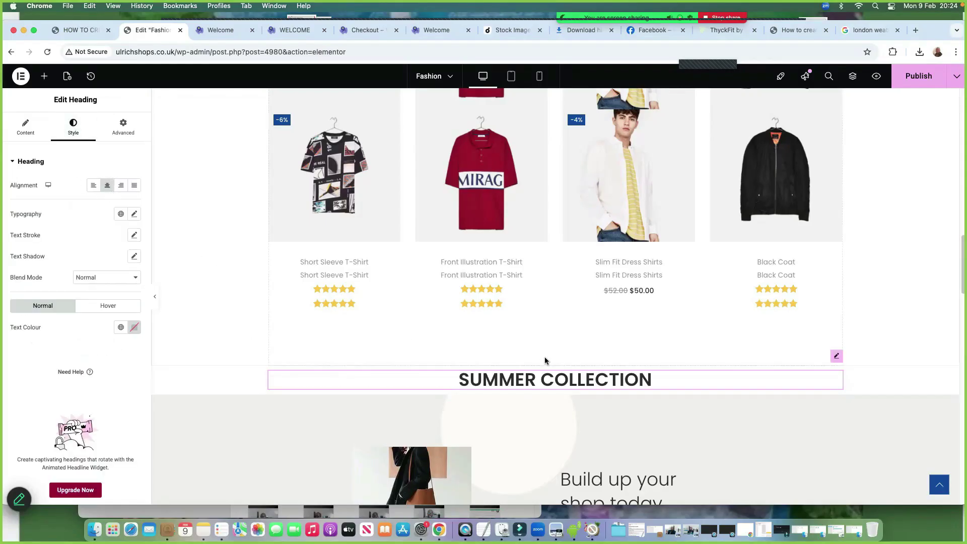
Add another single-column Flexbox container directly beneath the SUMMER COLLECTION heading
click(542, 388)
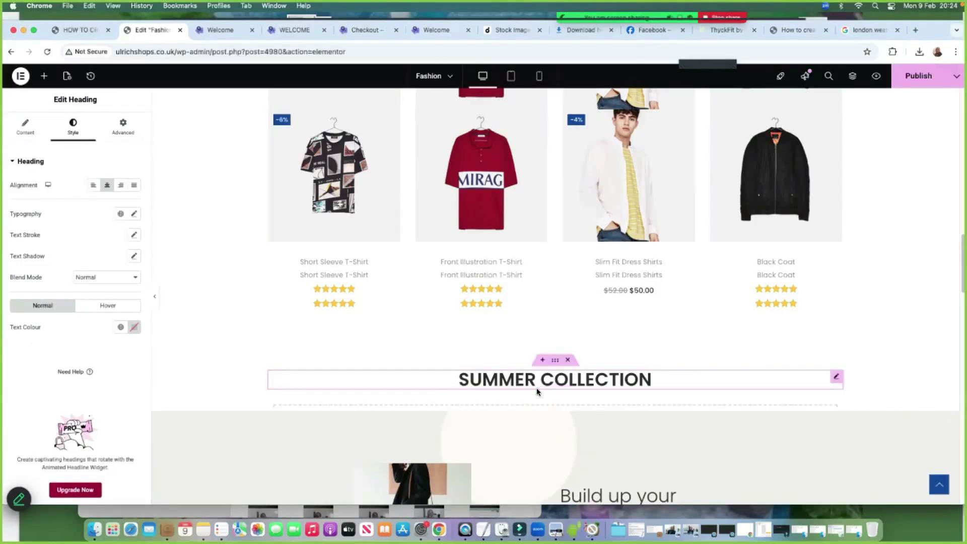
click(520, 442)
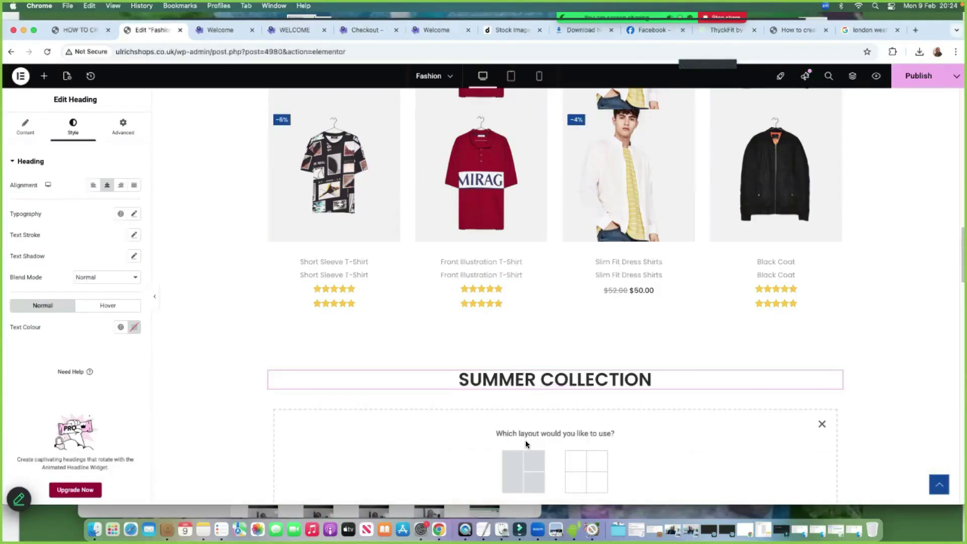
click(524, 464)
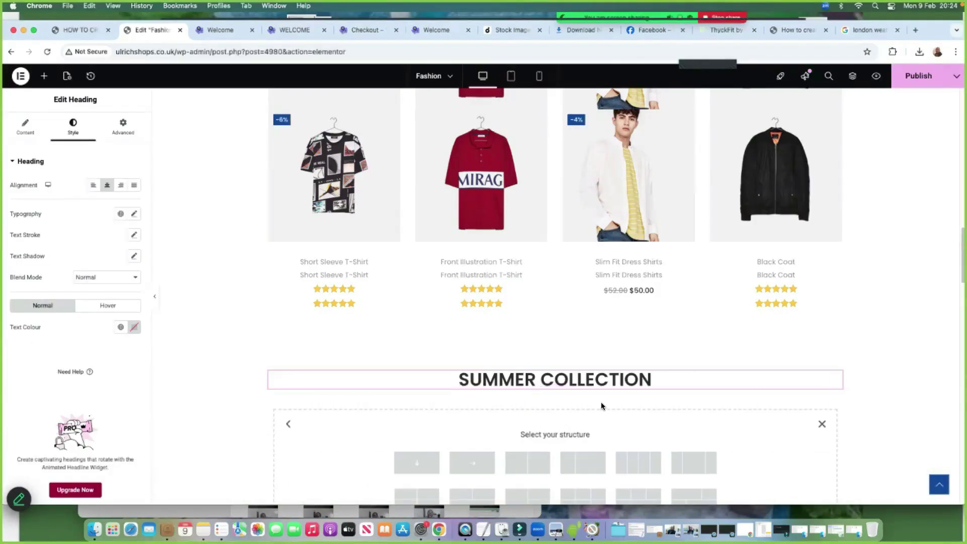
scroll(555, 398, down, 2)
click(410, 387)
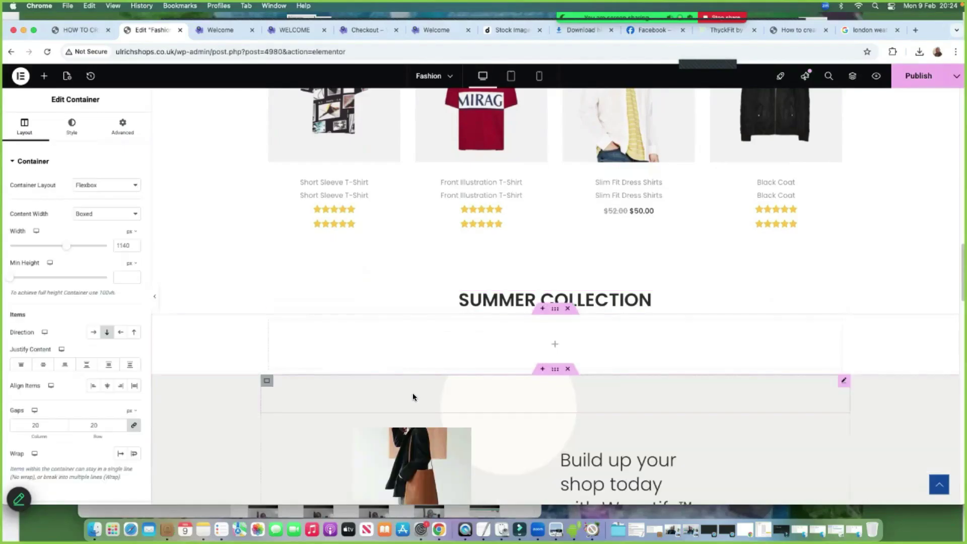
Search the widgets for SHORT and place a Shortcode widget in the empty container under SUMMER COLLECTION
click(44, 77)
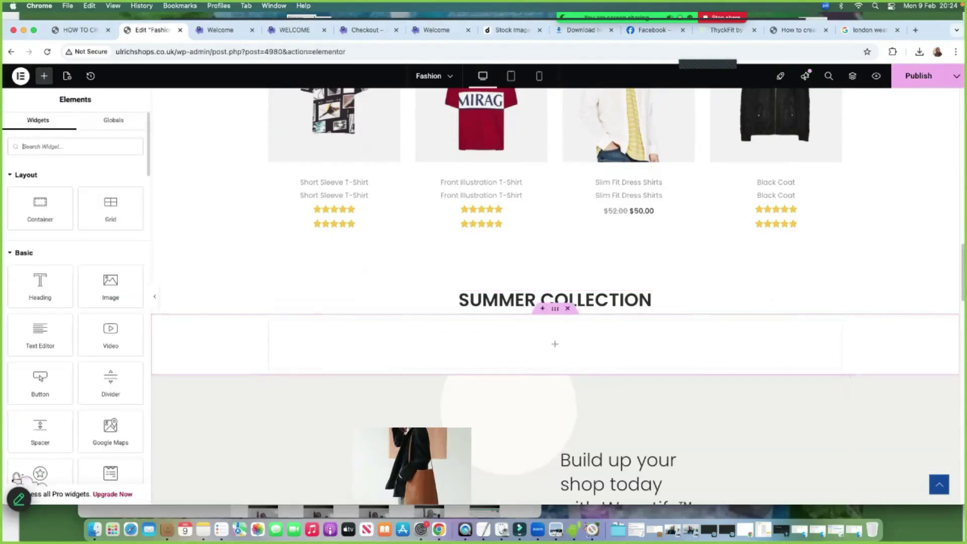
text(SHORT)
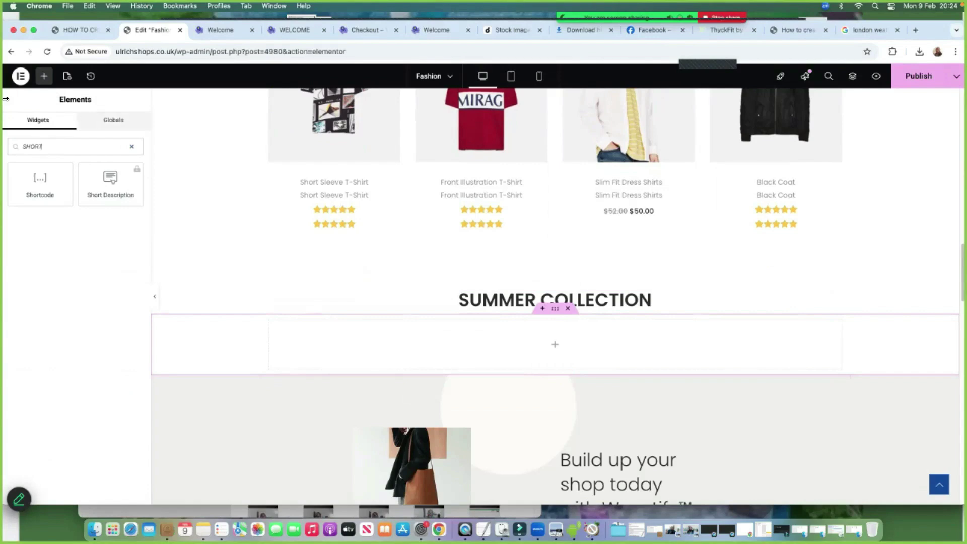
drag(45, 187, 218, 257)
drag(585, 352, 584, 347)
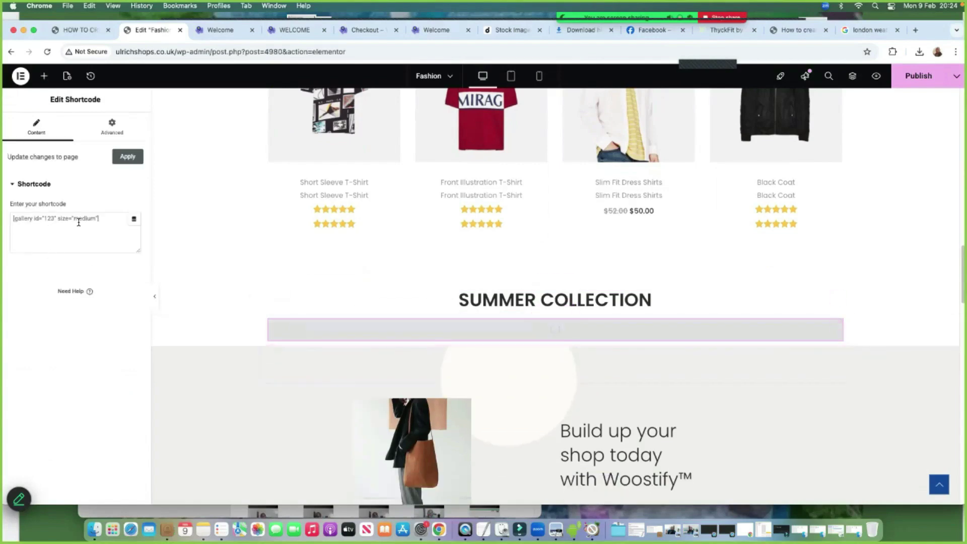
Copy the shortcode [products limit=4 columns=4 orderby="date"] from the New Arrivals product grid
scroll(384, 216, up, 4)
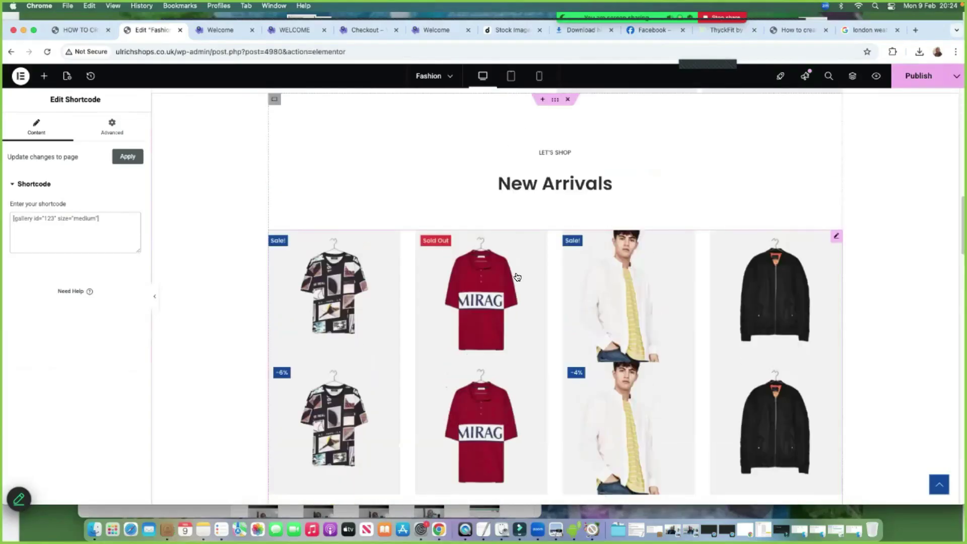
key(super+v)
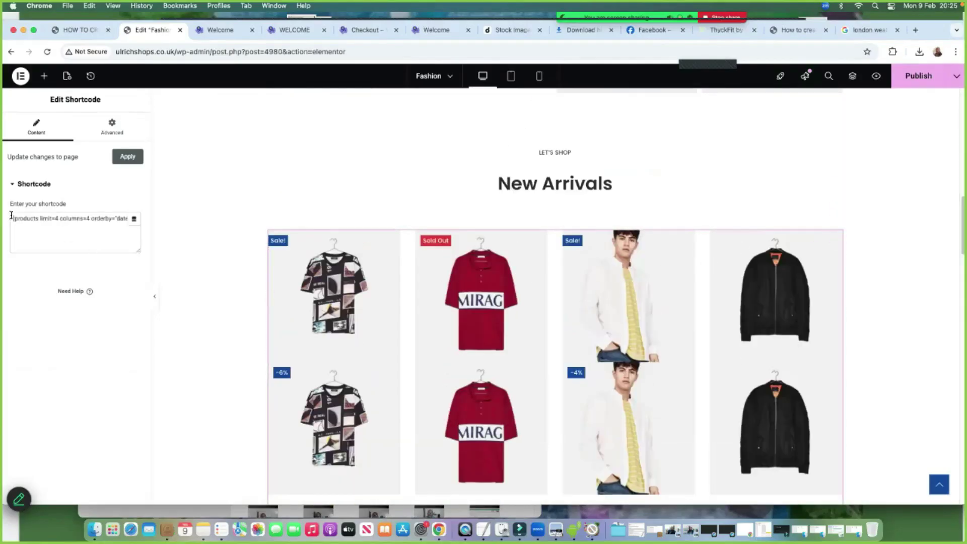
drag(11, 215, 132, 219)
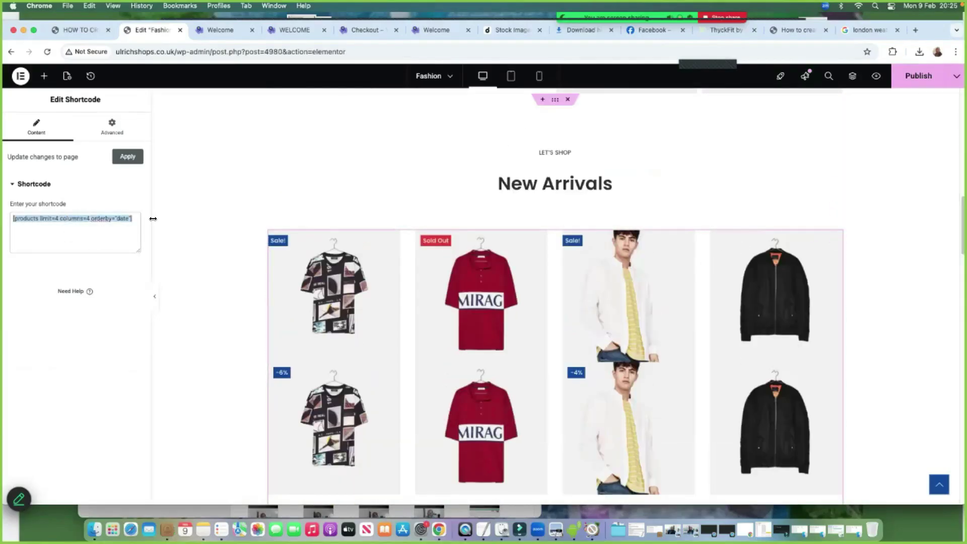
right_click(89, 218)
click(104, 296)
Paste the copied products shortcode into the Summer Collection Shortcode widget and compare its grid with New Arrivals
scroll(667, 335, down, 6)
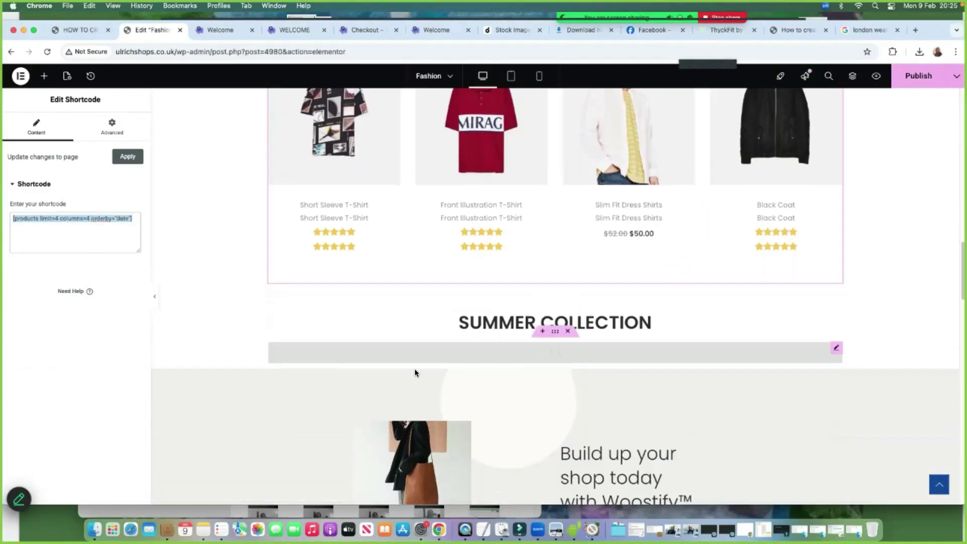
click(519, 351)
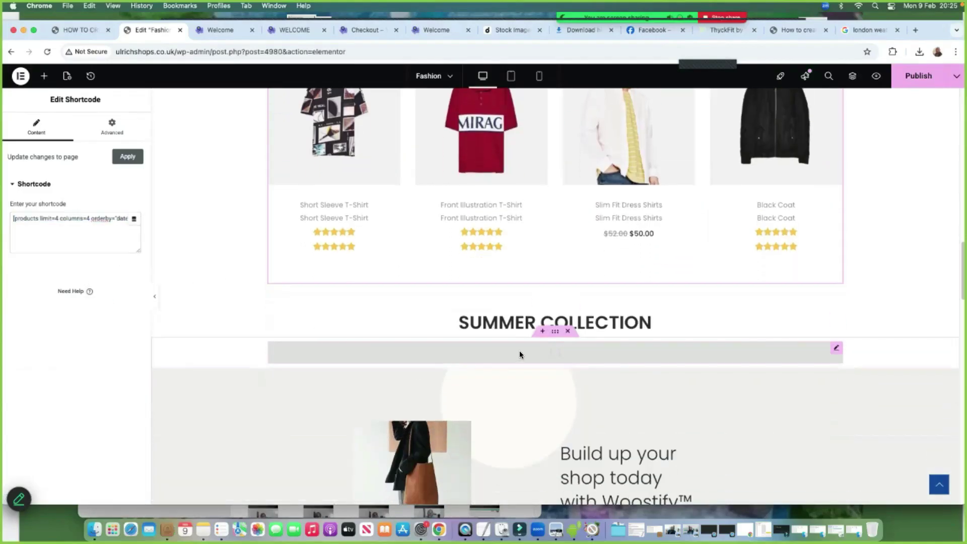
right_click(34, 219)
click(58, 290)
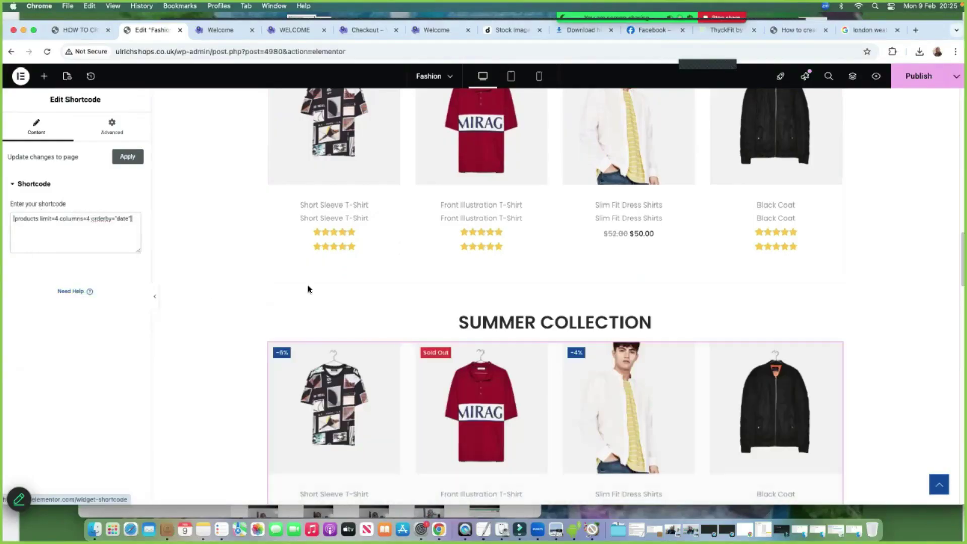
scroll(460, 349, down, 3)
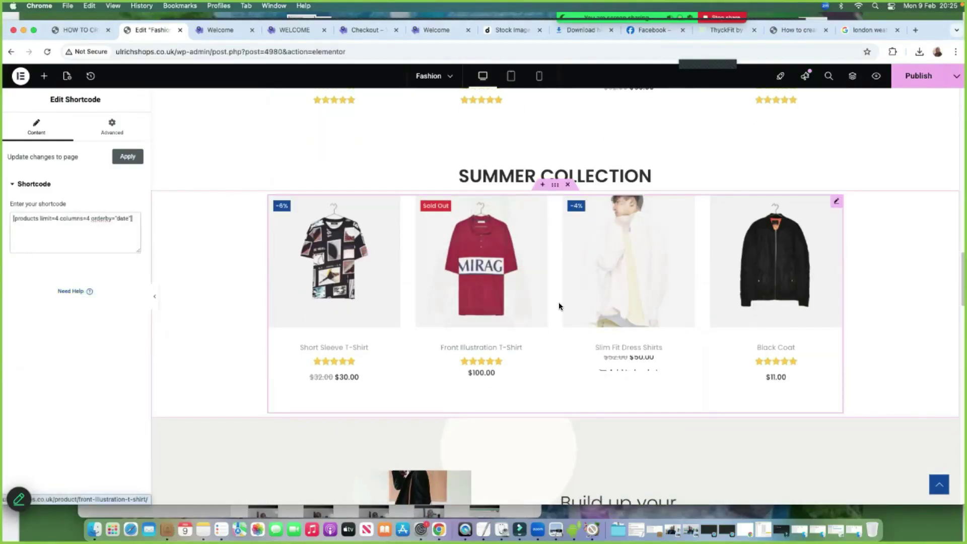
scroll(558, 306, up, 5)
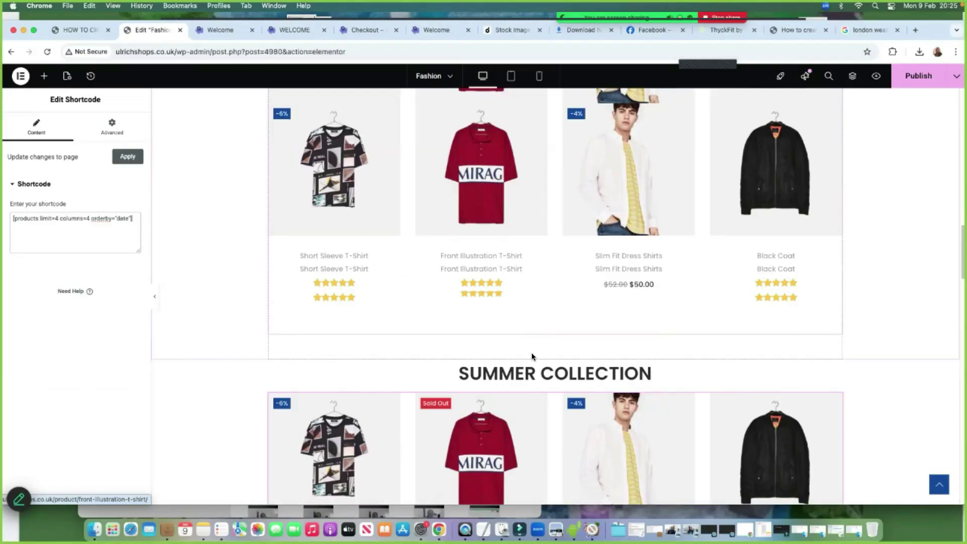
scroll(532, 356, down, 4)
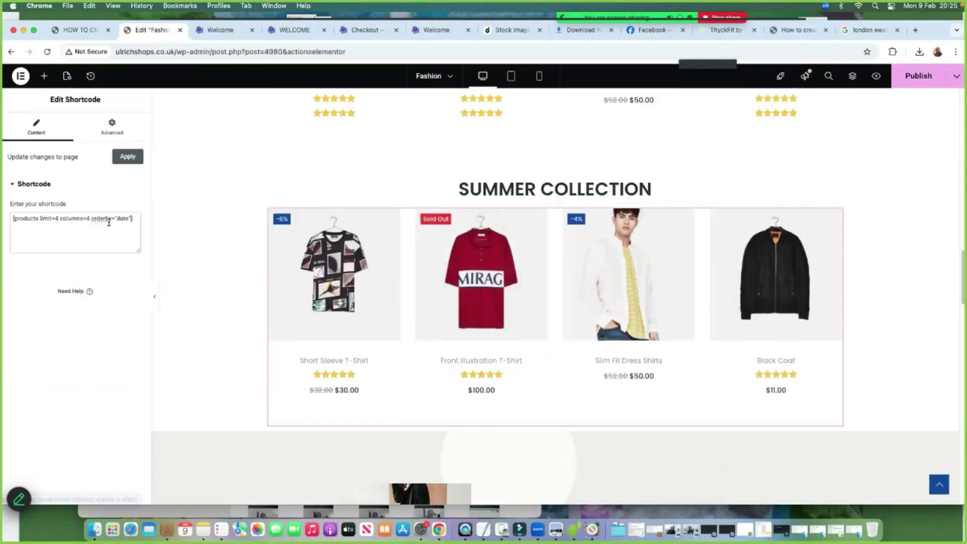
scroll(466, 298, up, 4)
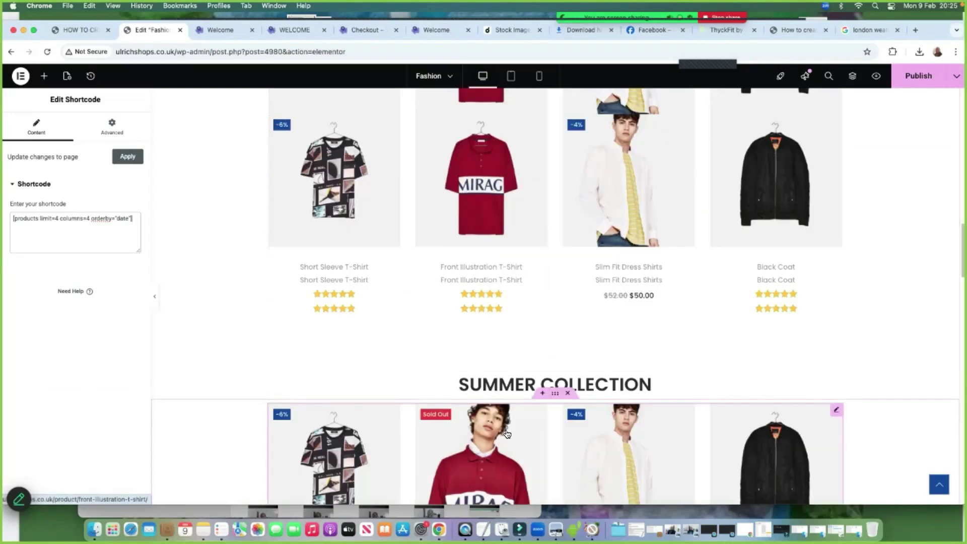
Switch to the live site, go to its WordPress dashboard and open the product categories list
click(211, 31)
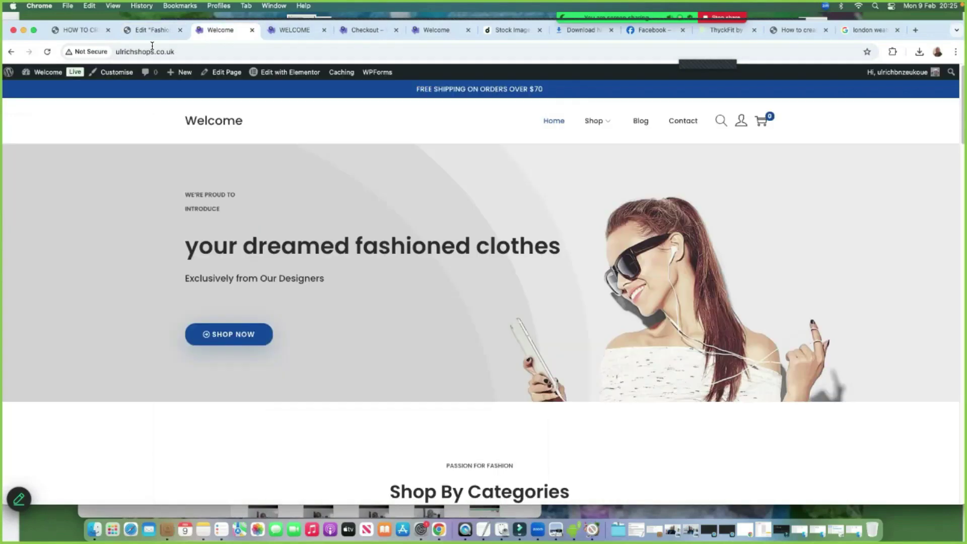
click(43, 91)
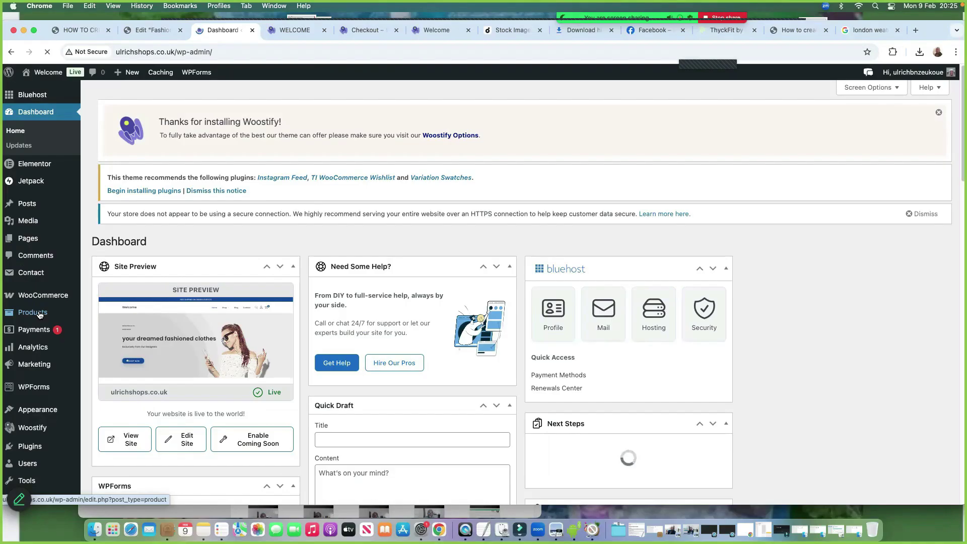
scroll(81, 328, down, 1)
mouse_move(51, 296)
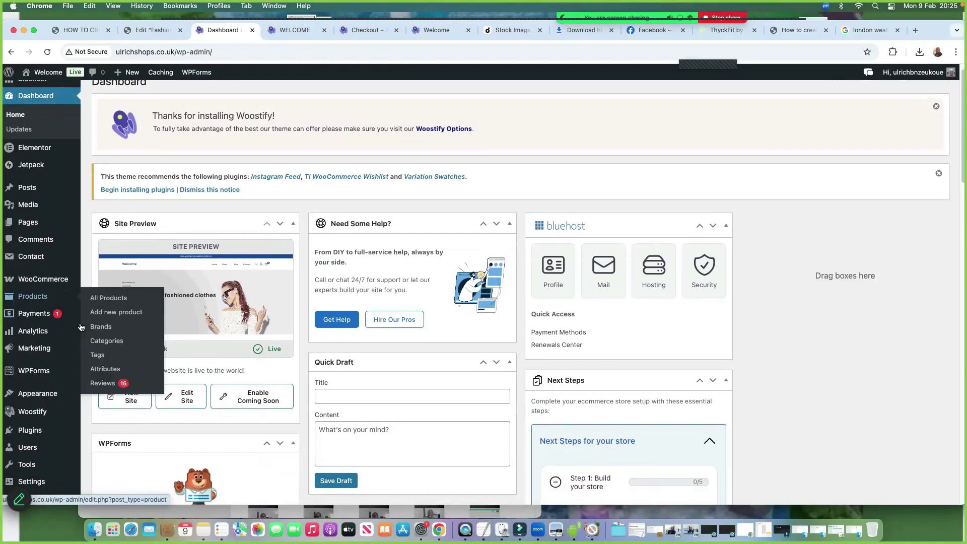
click(107, 341)
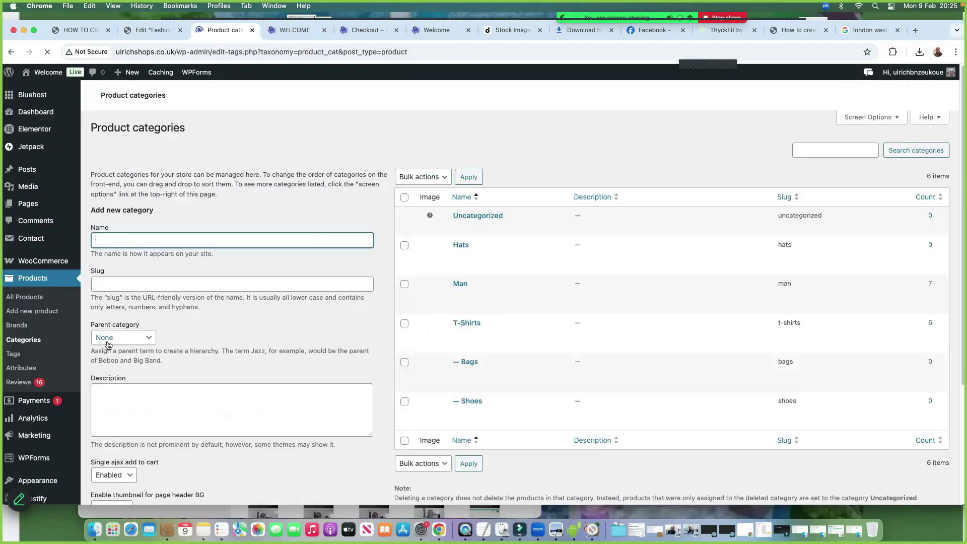
View the T-Shirts category page from the categories list and look through its products
scroll(582, 364, down, 5)
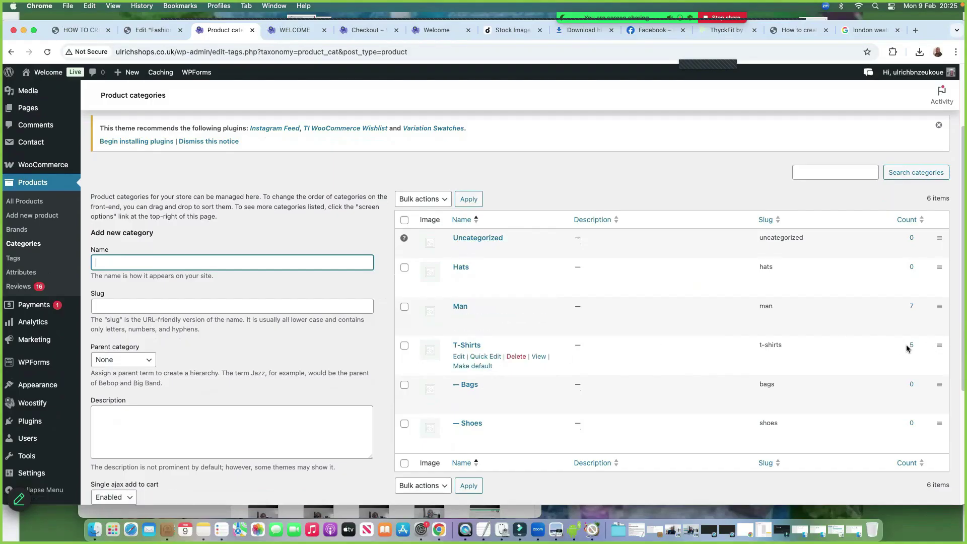
click(538, 357)
scroll(554, 302, down, 5)
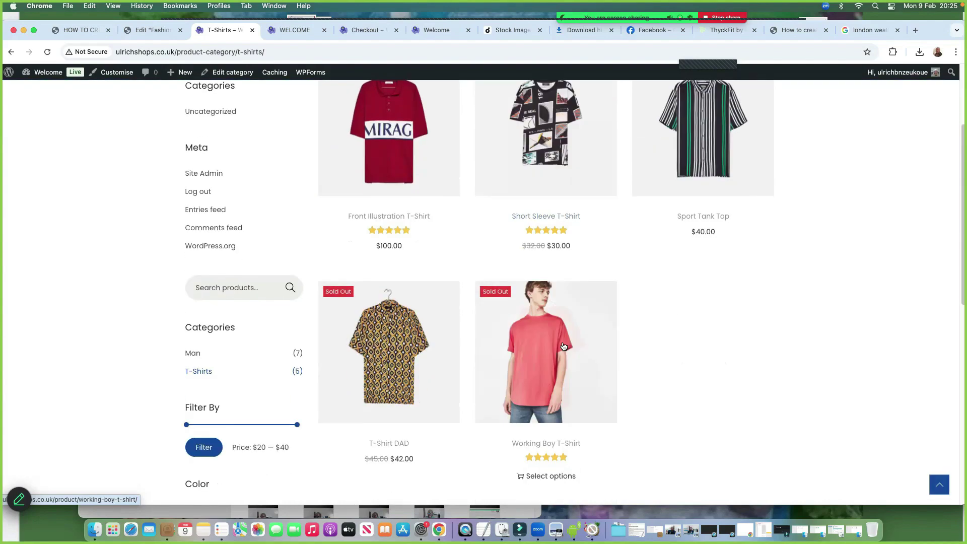
View the Man category page from the product categories list, load its remaining products, and return to the list
scroll(569, 203, up, 2)
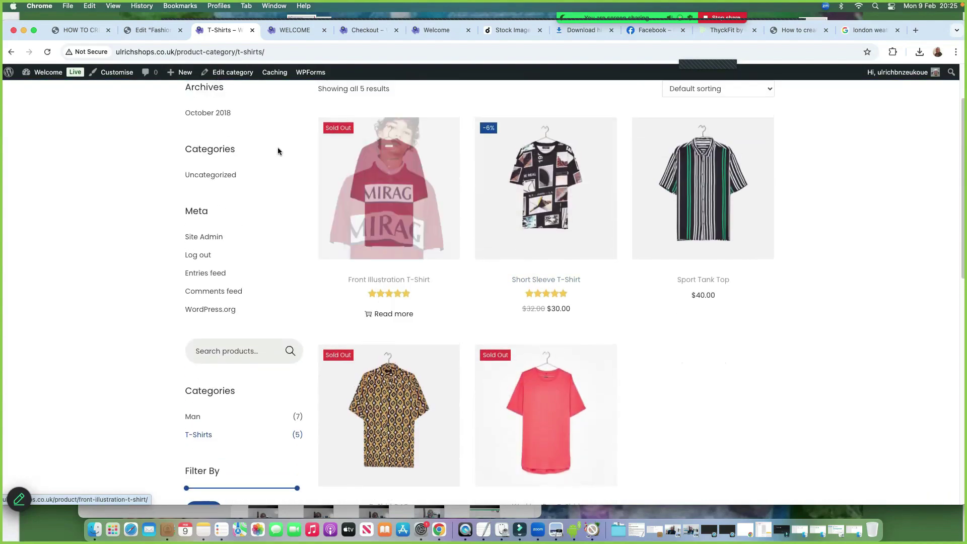
click(11, 52)
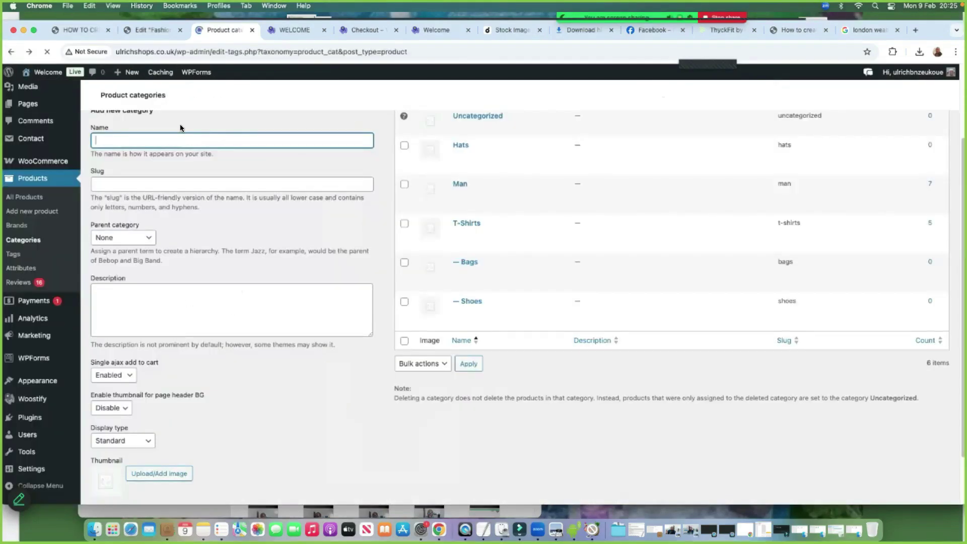
scroll(670, 274, up, 1)
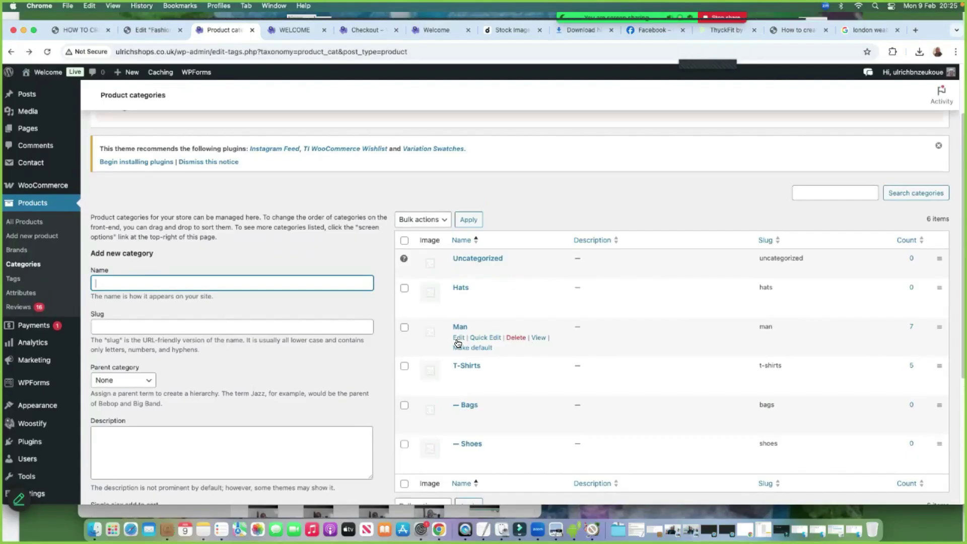
click(538, 338)
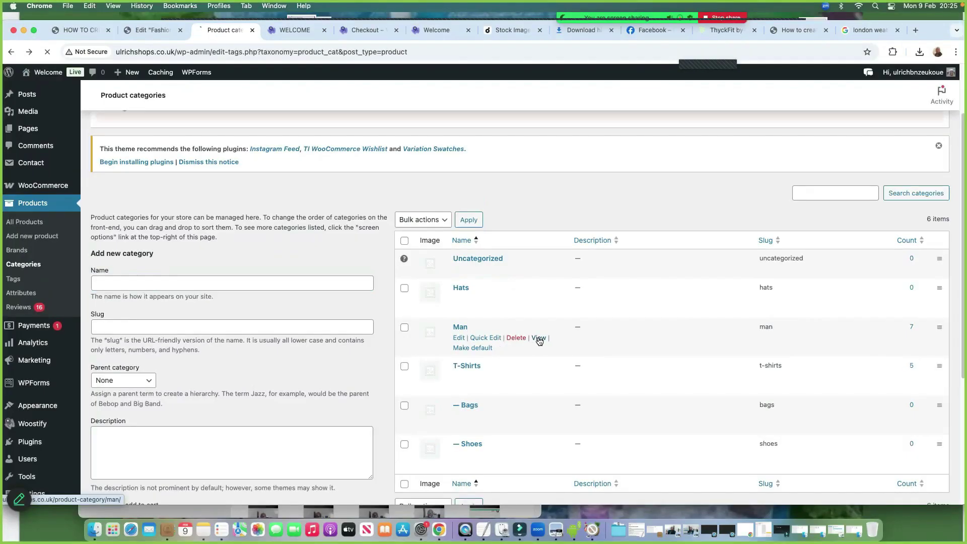
scroll(590, 327, down, 5)
scroll(590, 327, down, 5)
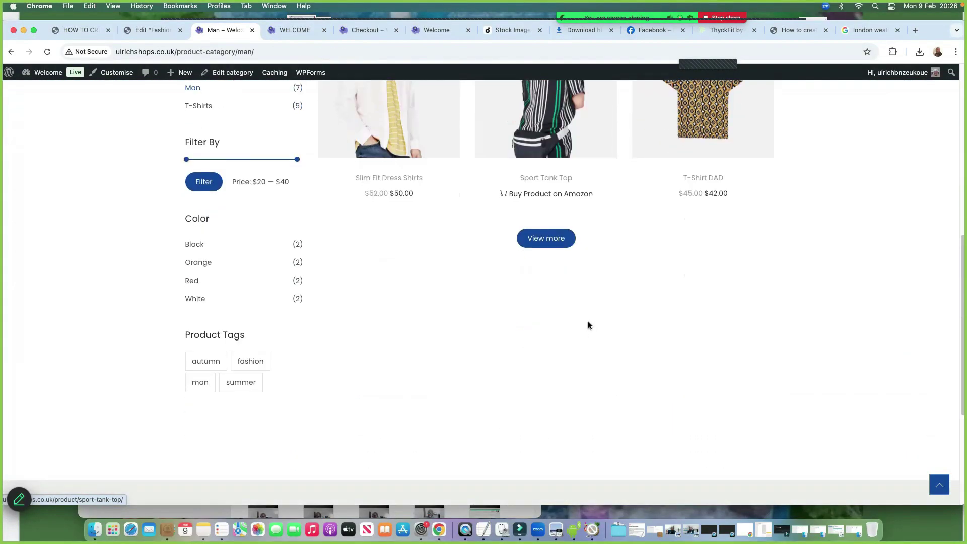
click(552, 239)
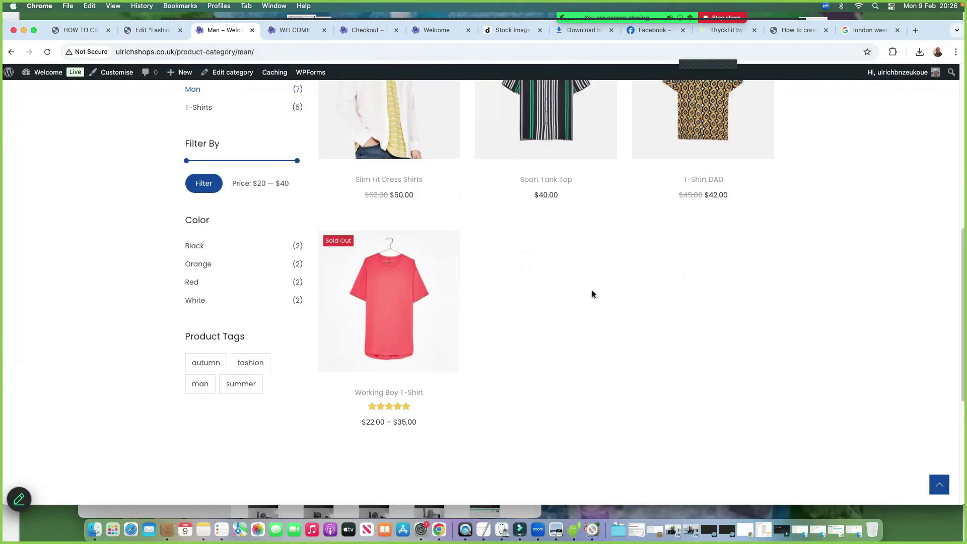
scroll(592, 291, up, 6)
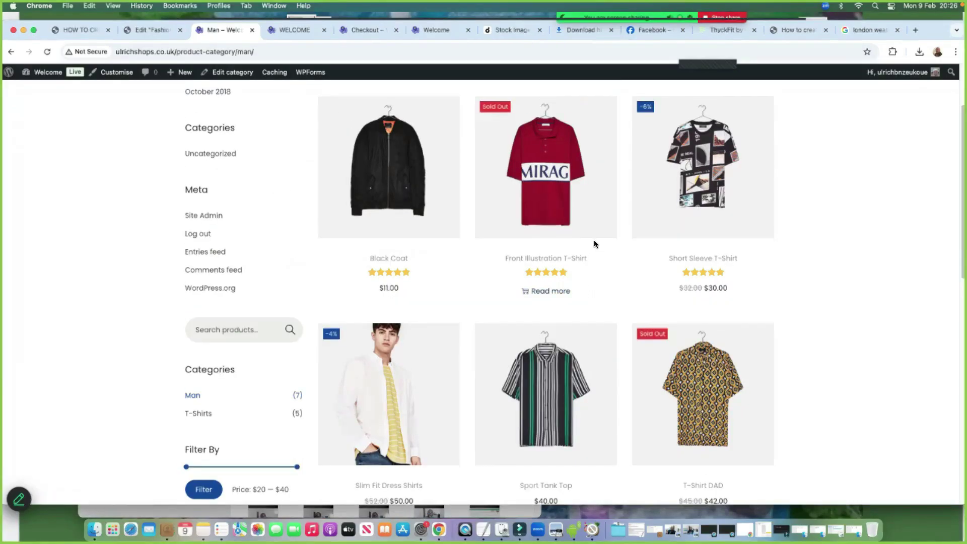
mouse_move(48, 76)
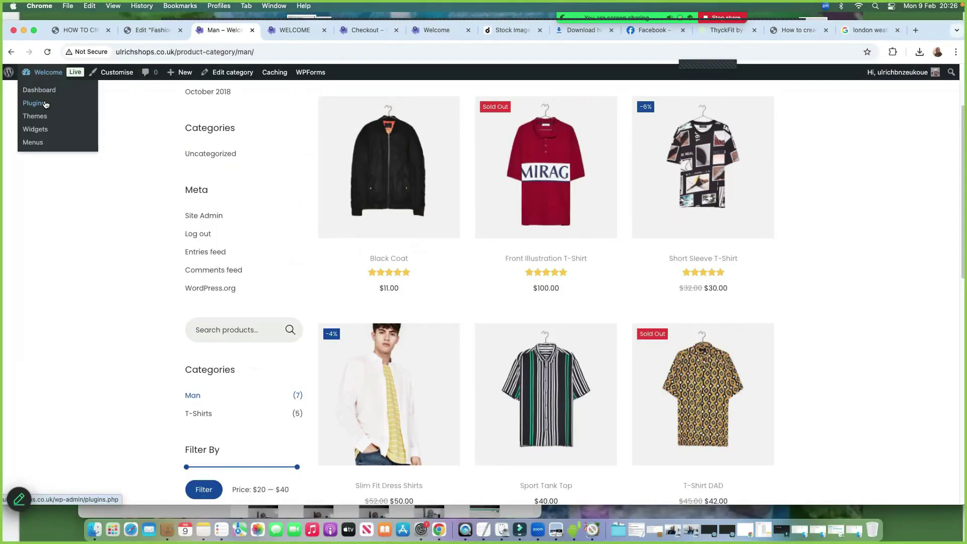
key(super+bracketleft)
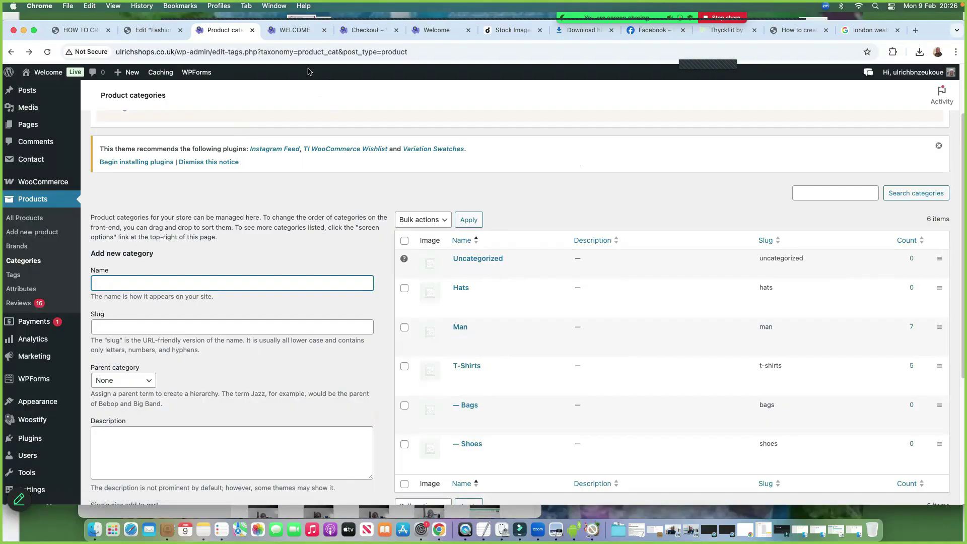
Switch back to the Elementor editor and set the product limit in the Summer Collection shortcode to 8
click(289, 33)
click(211, 30)
click(157, 30)
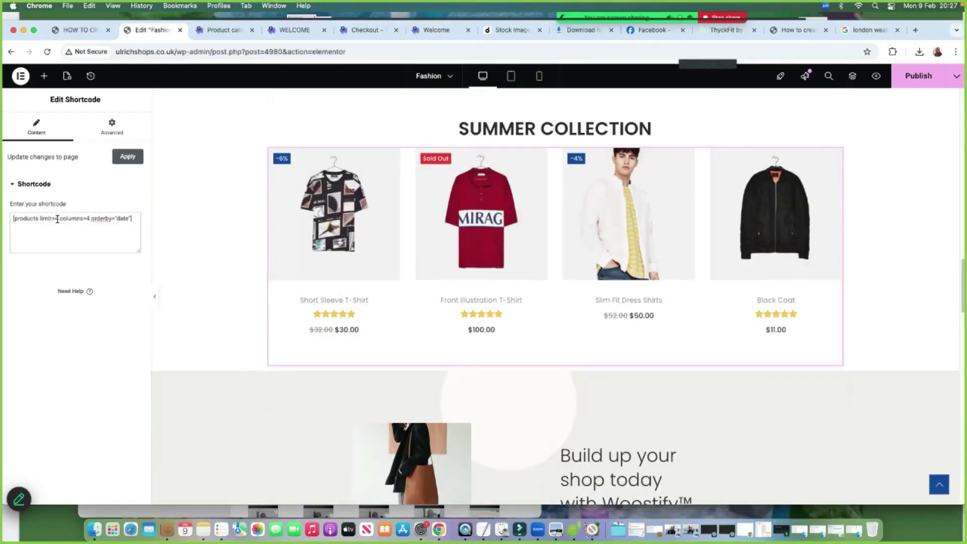
text(8)
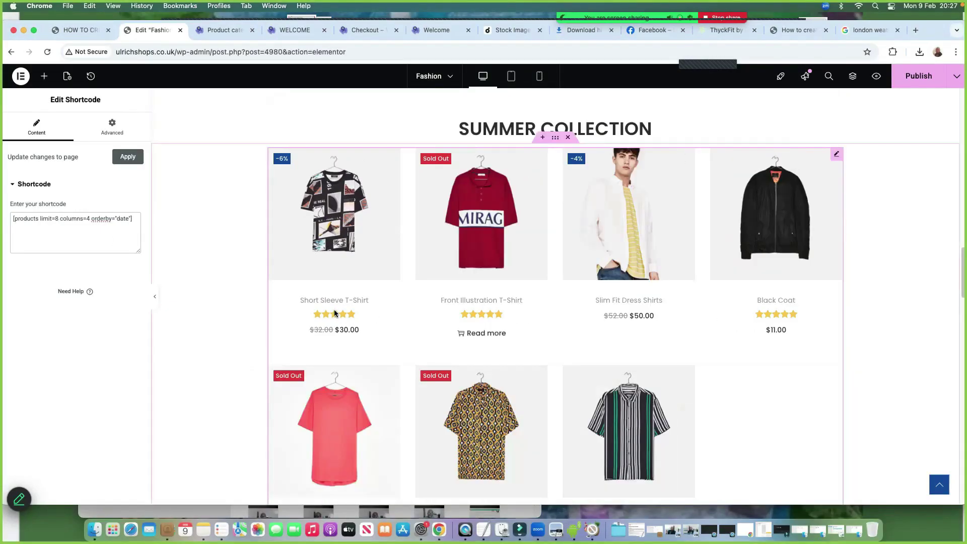
Replace the orderby attribute in the Summer Collection shortcode with category="man" and publish the page
click(112, 219)
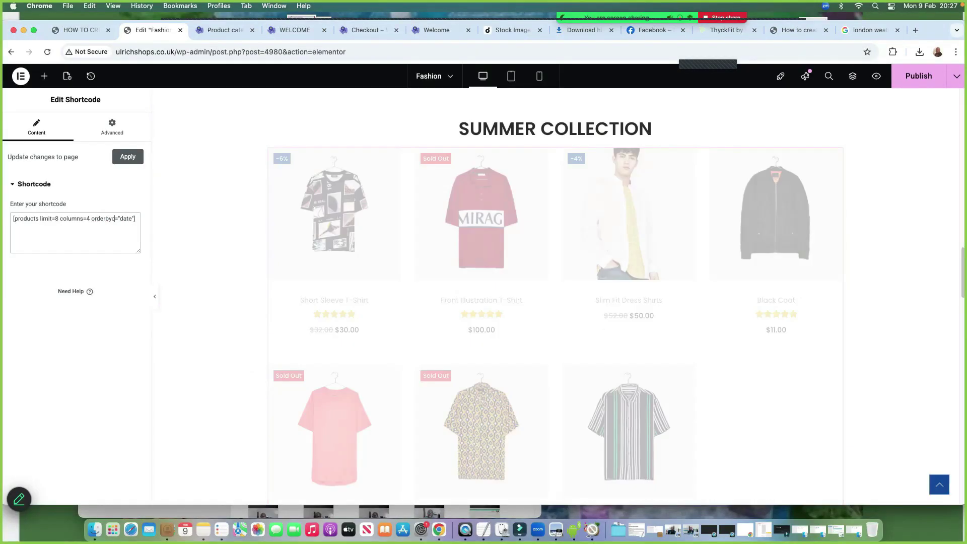
text(categor)
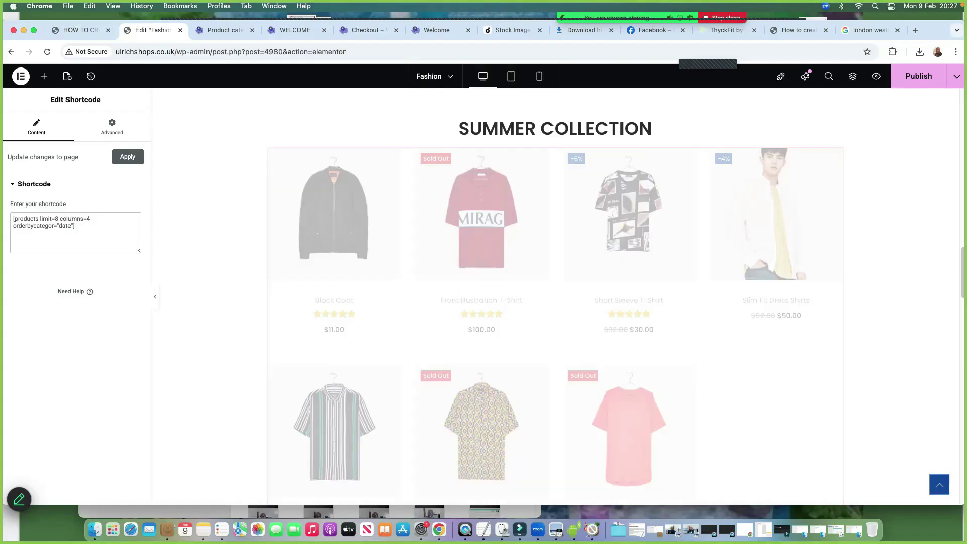
text(y)
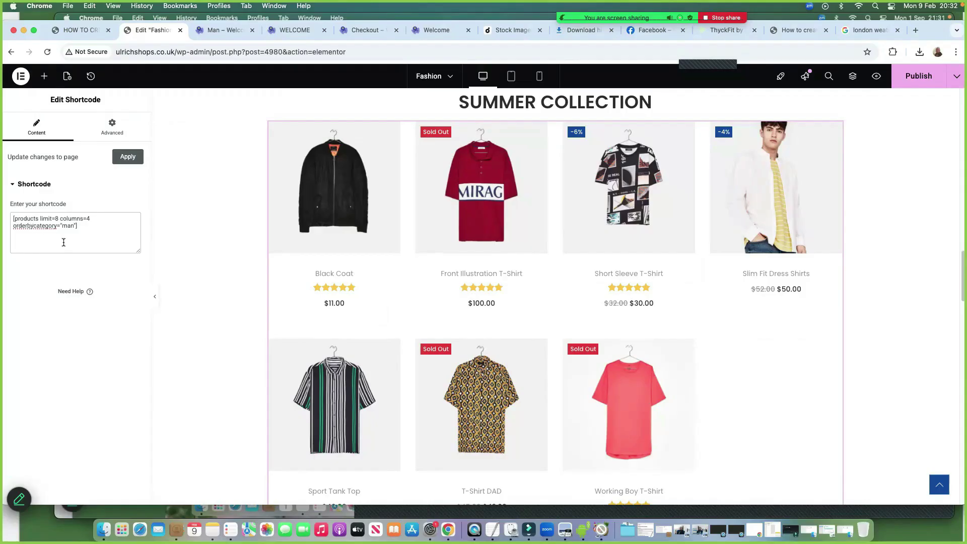
key(BackSpace)
key(BackSpace)
key(BackSpace)
key(BackSpace)
key(BackSpace)
key(BackSpace)
key(BackSpace)
scroll(537, 319, up, 2)
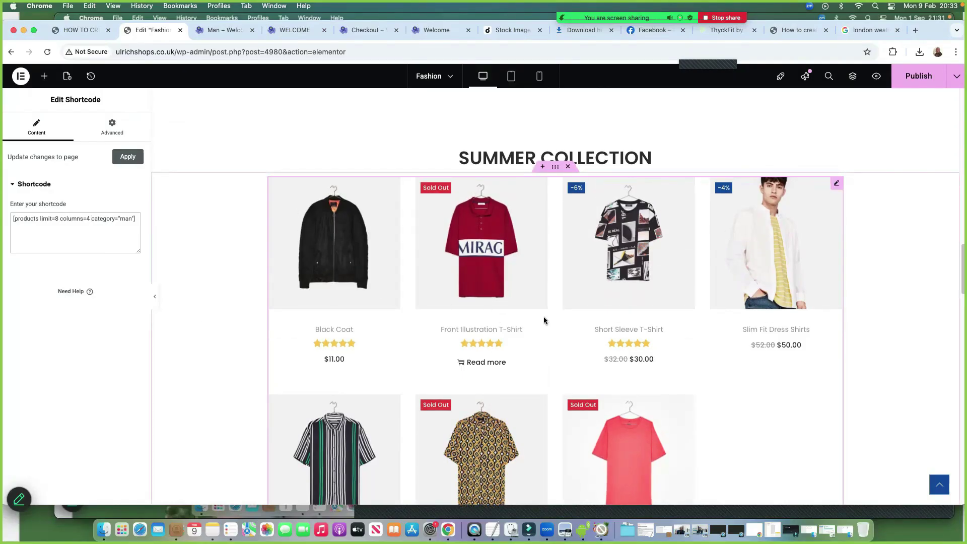
click(919, 80)
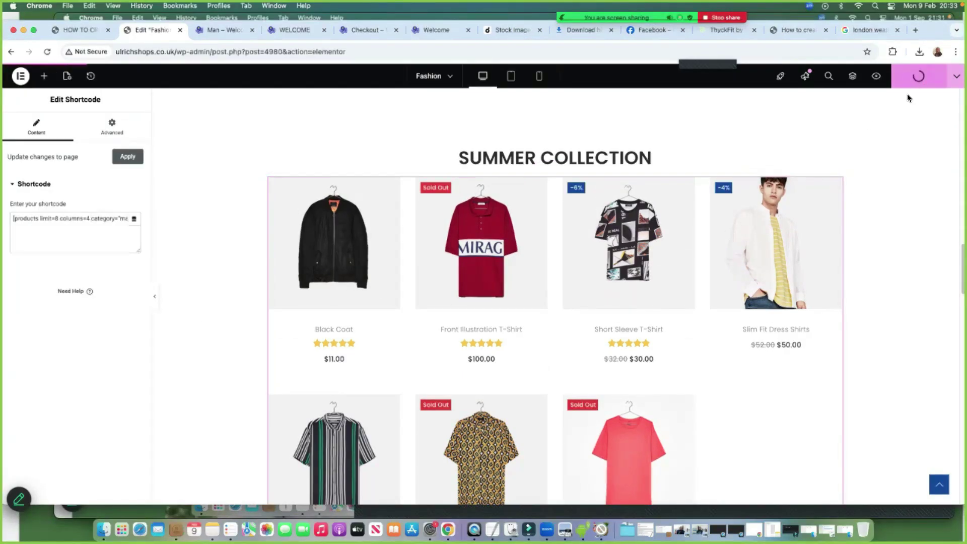
Remove the image of the woman with the brown bag from the "Build up your shop today" section
scroll(578, 262, down, 10)
scroll(476, 198, up, 1)
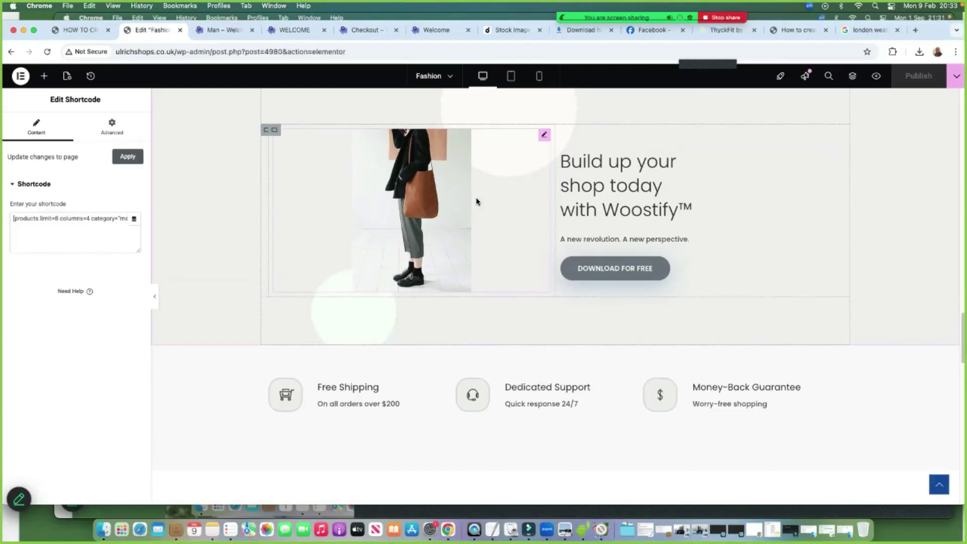
scroll(617, 187, up, 2)
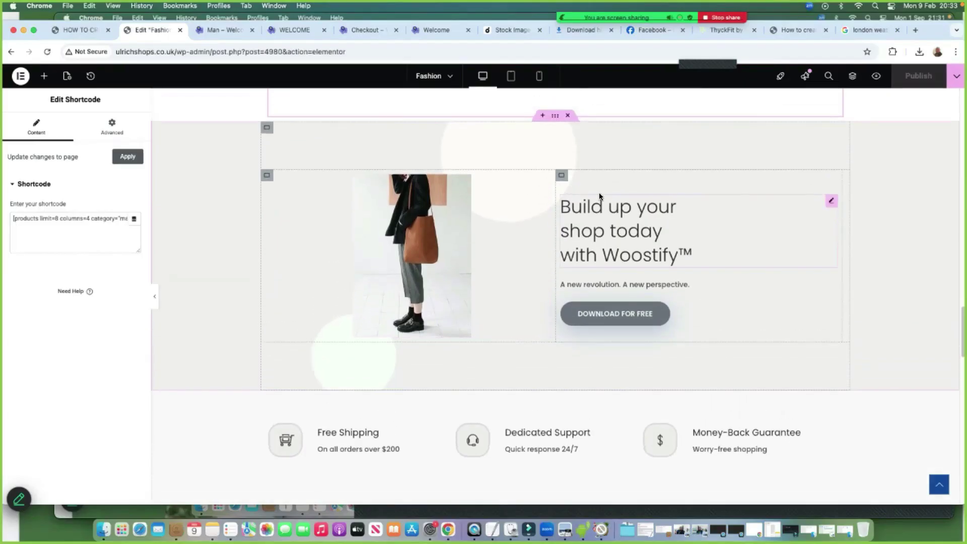
click(555, 120)
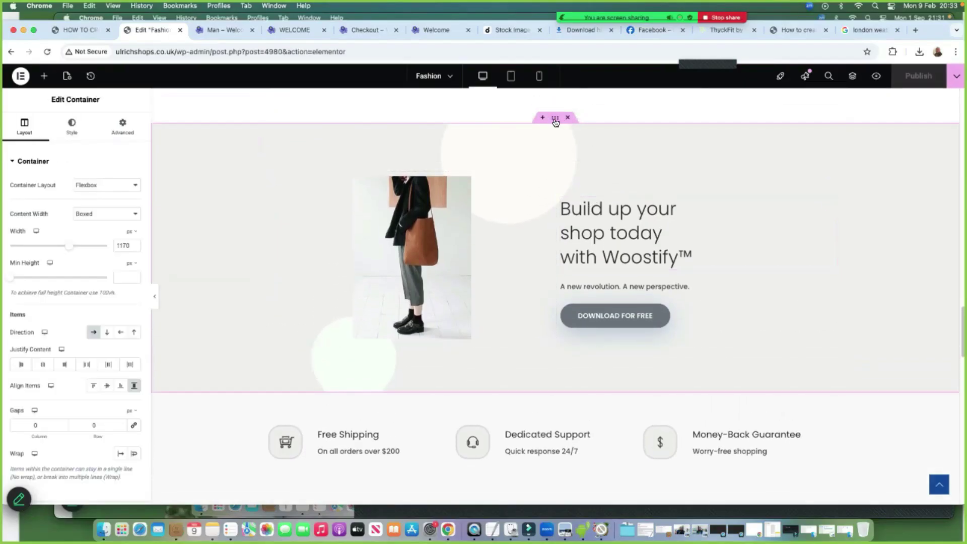
click(415, 250)
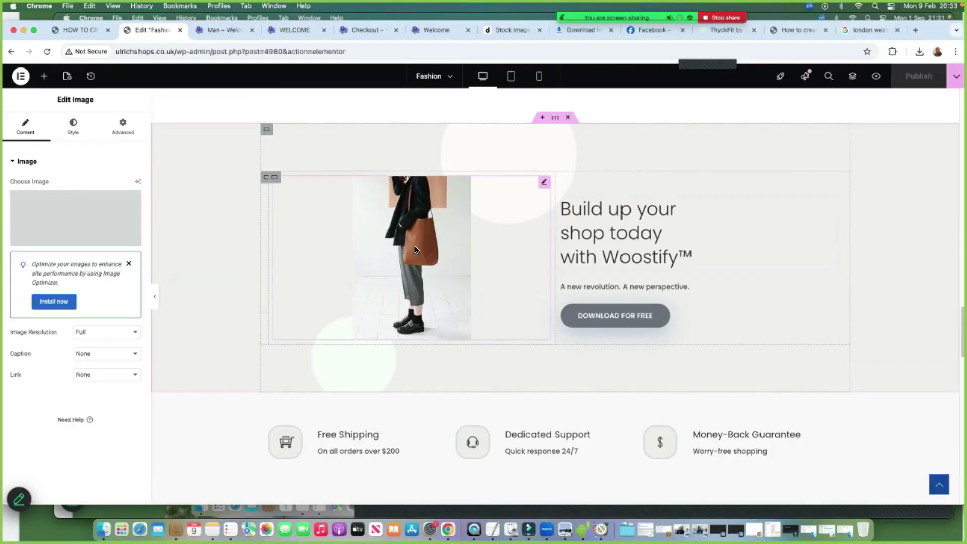
click(72, 212)
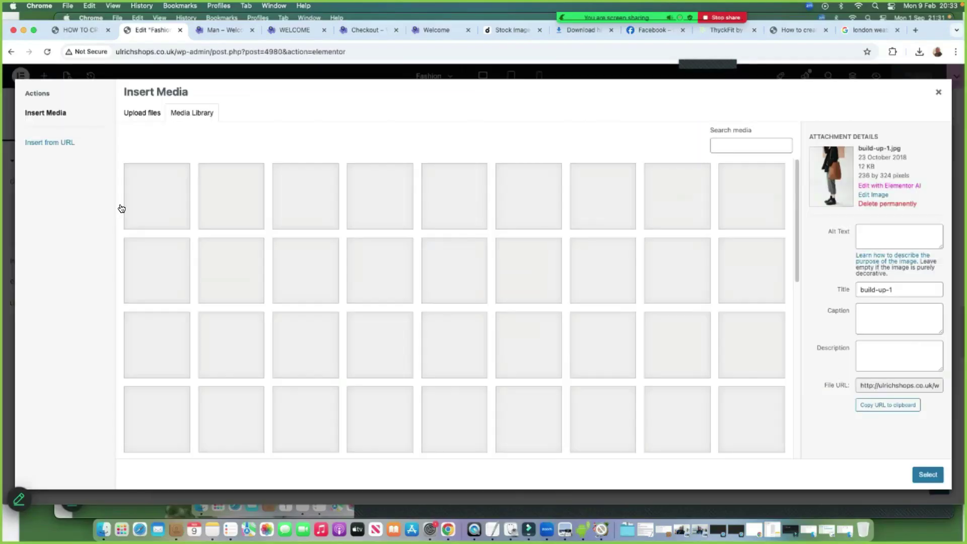
click(936, 94)
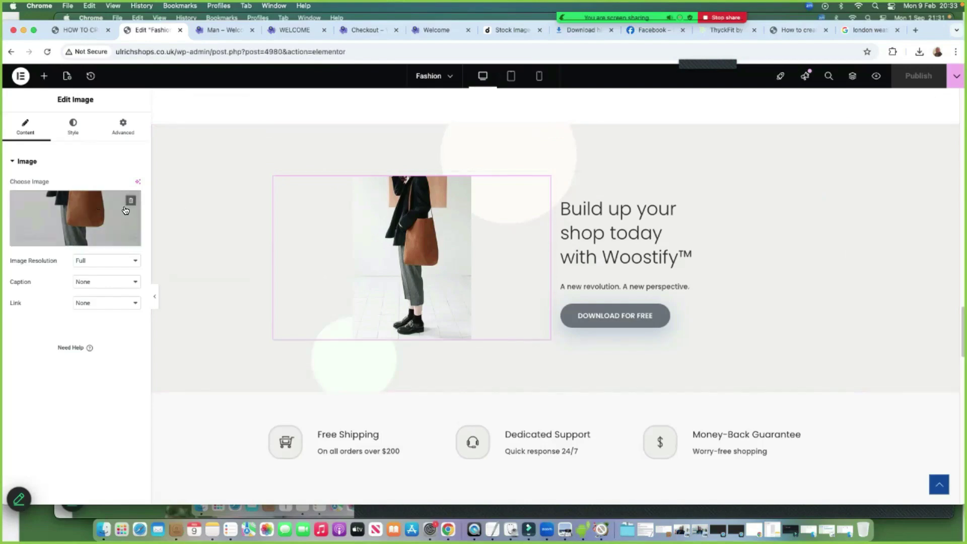
click(131, 201)
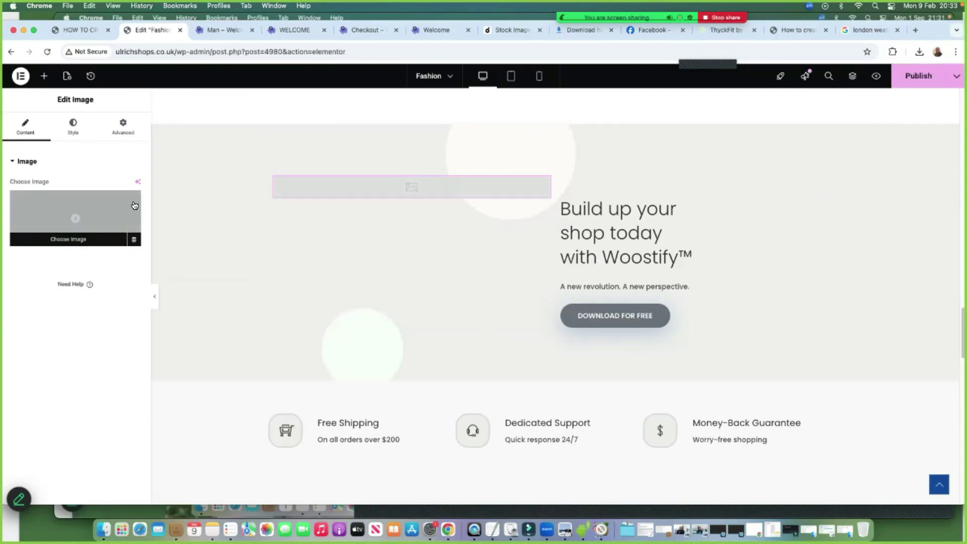
Insert headphone.webp from the media library into the emptied image widget of the "Build up your shop today" section
click(72, 216)
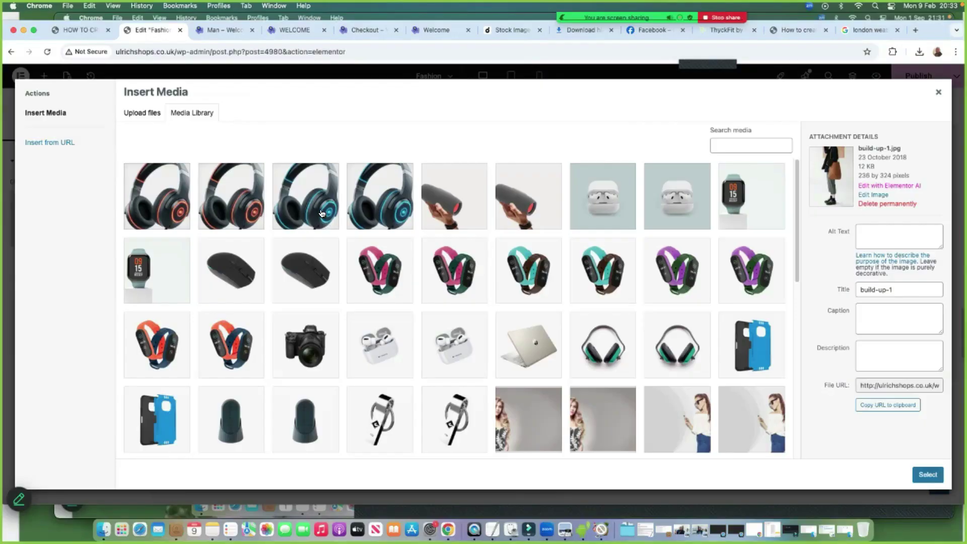
scroll(672, 302, down, 5)
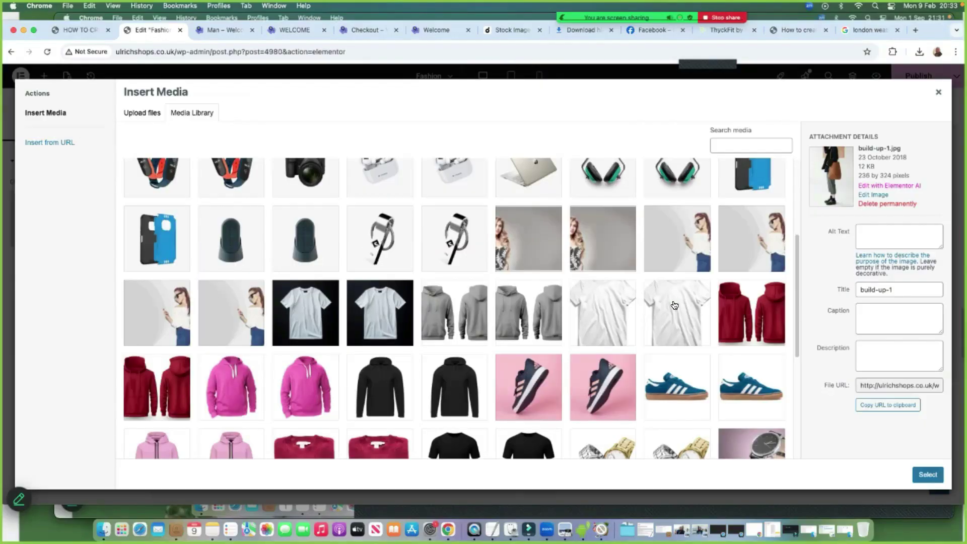
scroll(665, 322, up, 5)
click(380, 194)
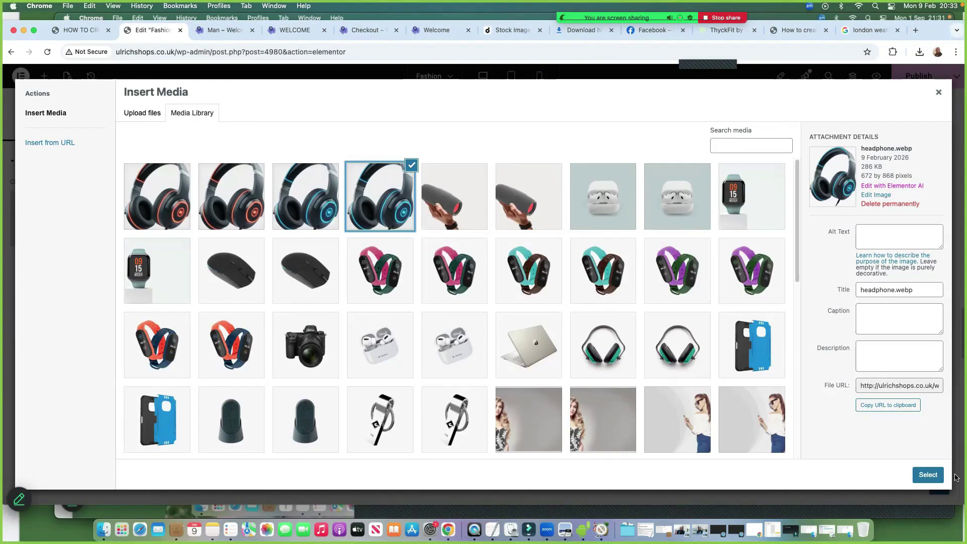
click(928, 475)
Dismiss the image optimization notice and set the headphone image's resolution to Medium - 300 x 300
scroll(646, 303, down, 3)
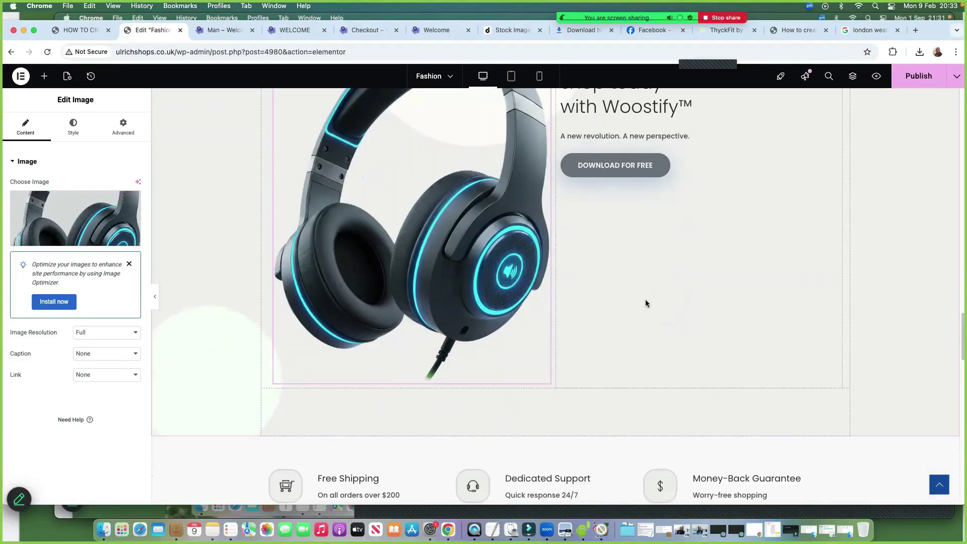
scroll(646, 302, up, 2)
click(130, 265)
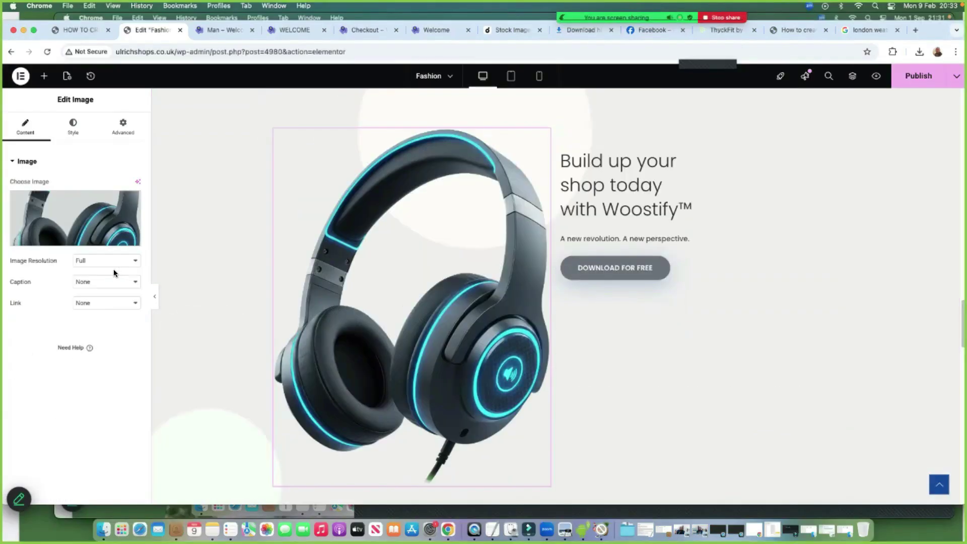
click(111, 265)
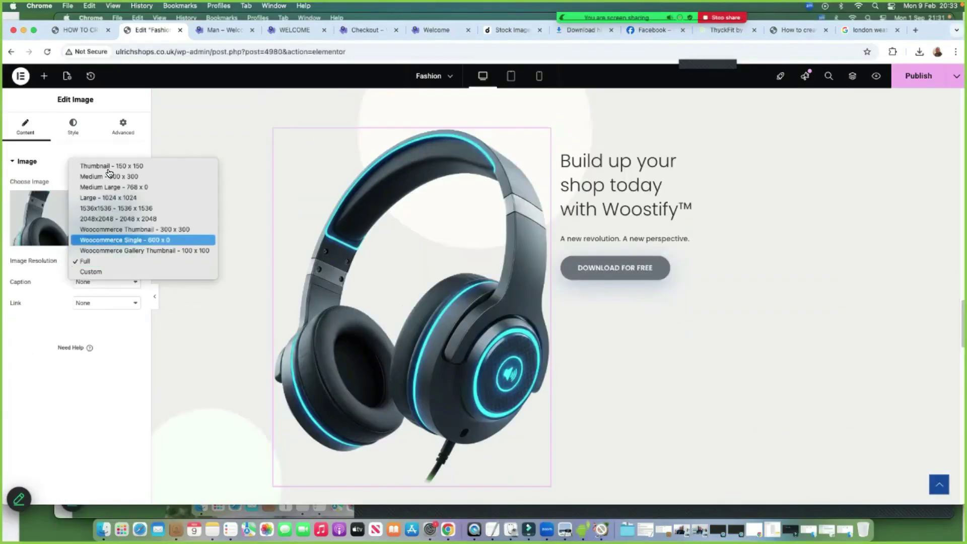
click(116, 179)
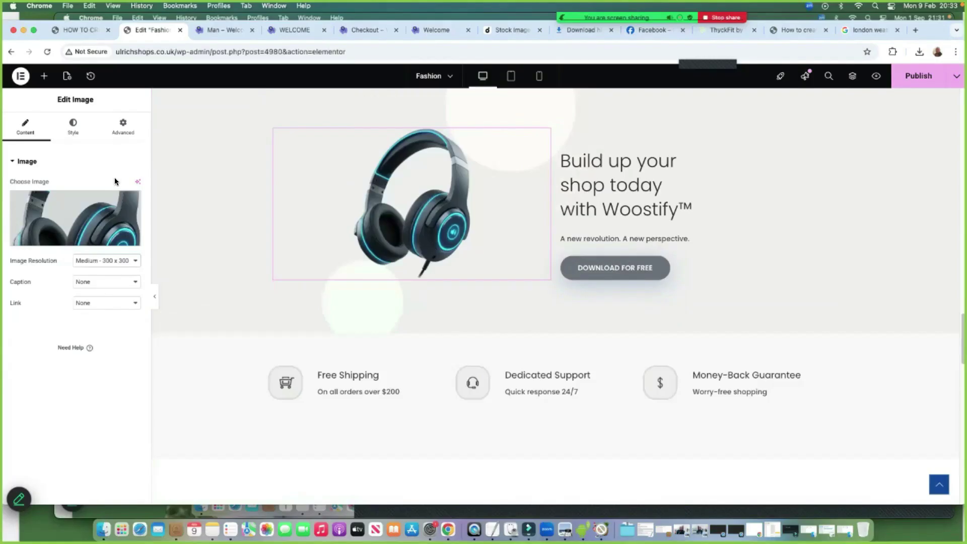
Change the last line of the "Build up your shop today" heading to "with Us™" and the button text below to "Shop Now"
scroll(624, 219, up, 2)
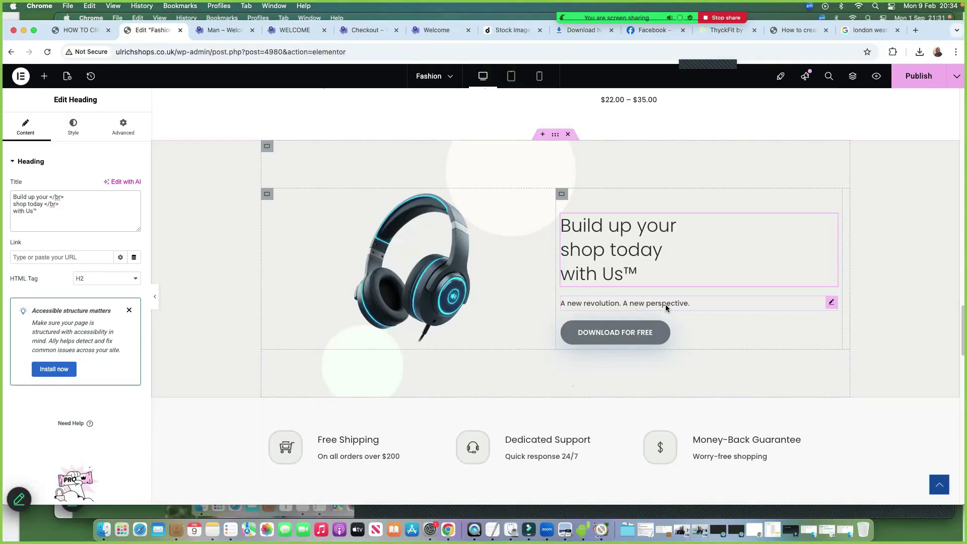
click(618, 336)
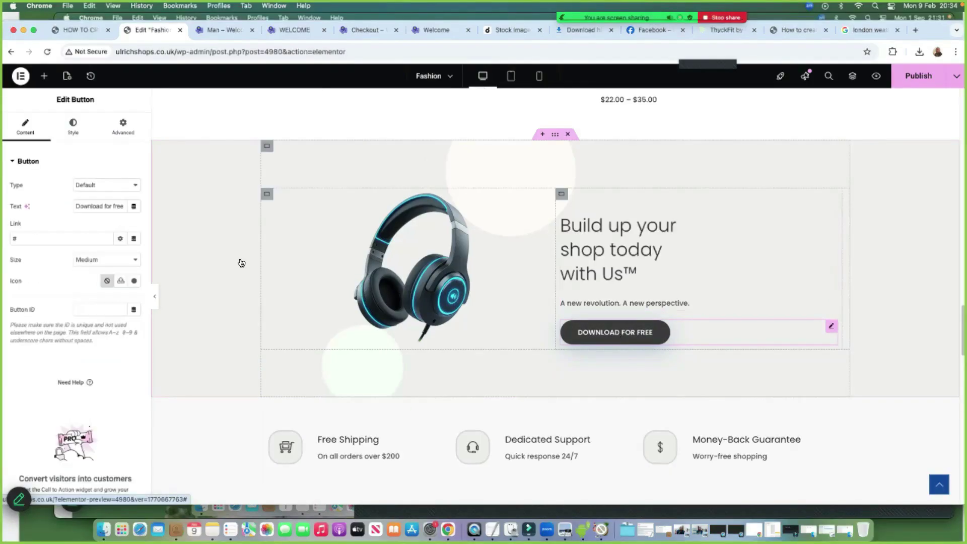
triple_click(76, 206)
text(Shop Now)
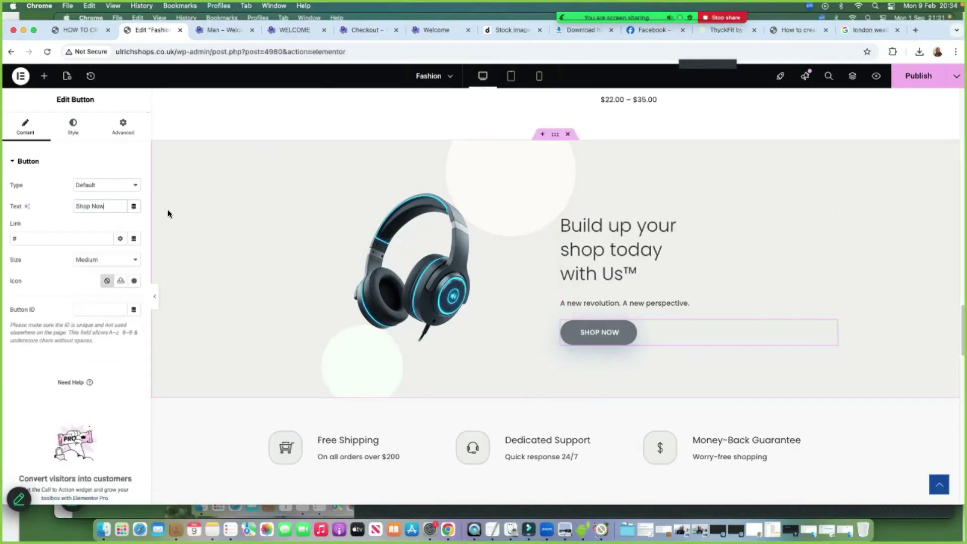
Replace the "#" link of the Shop Now button with the copied shop-full-width page URL of ulrichshops.co.uk
click(27, 238)
key(BackSpace)
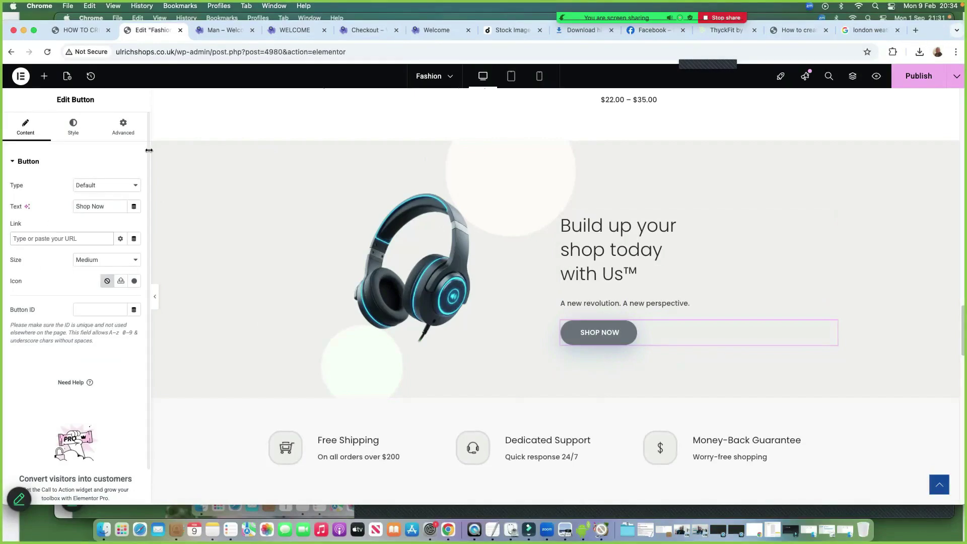
click(83, 29)
click(222, 30)
click(175, 52)
right_click(165, 49)
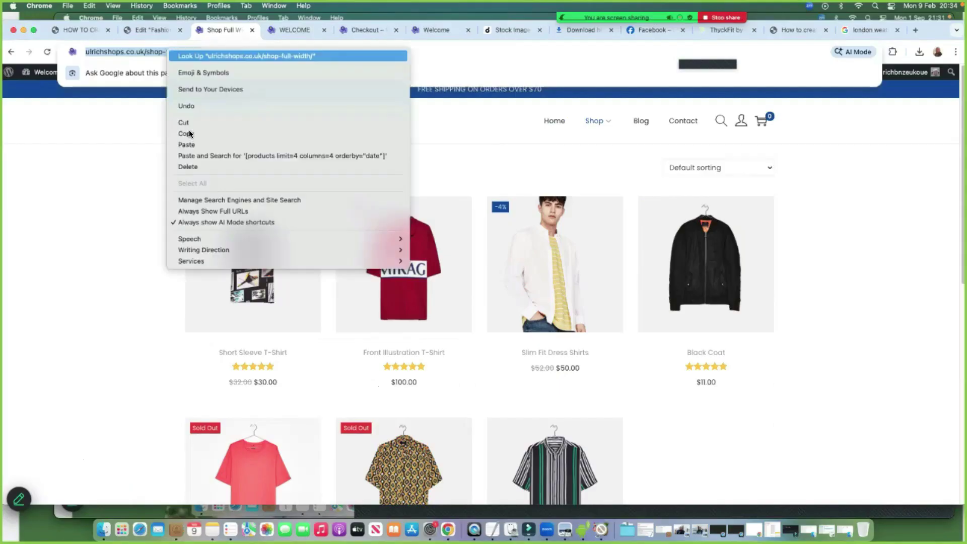
click(190, 132)
click(150, 31)
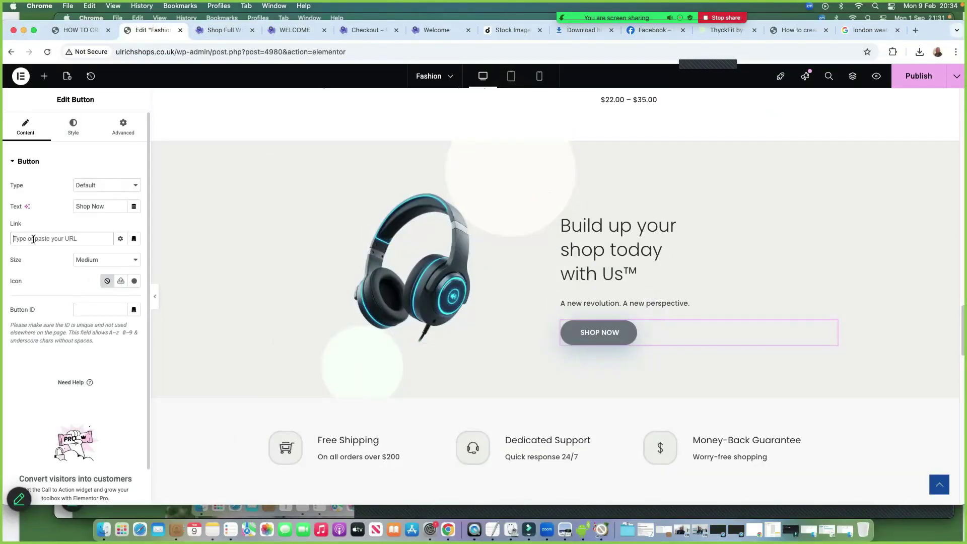
right_click(34, 239)
click(79, 325)
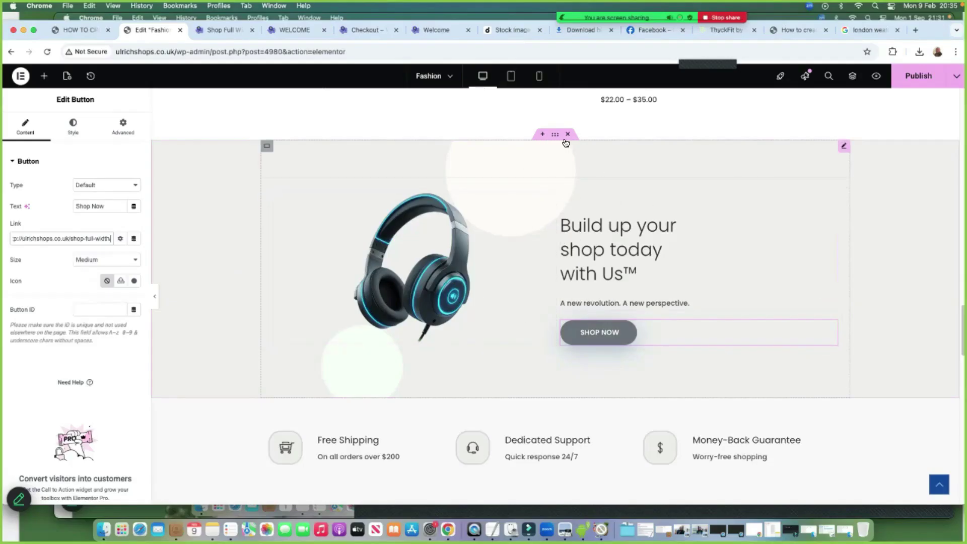
Browse the media library for a replacement background image for the "Build up your shop today" container, then close it without choosing one
click(542, 212)
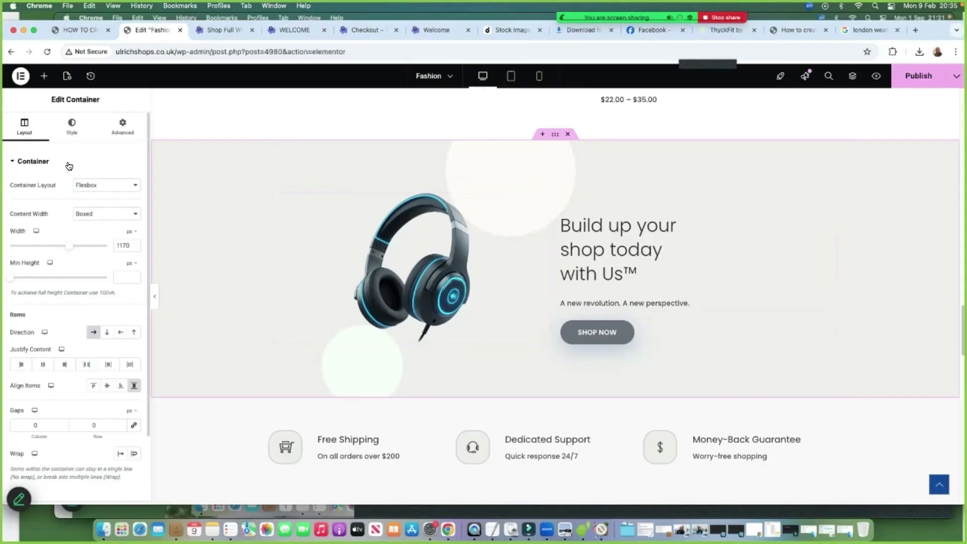
click(71, 126)
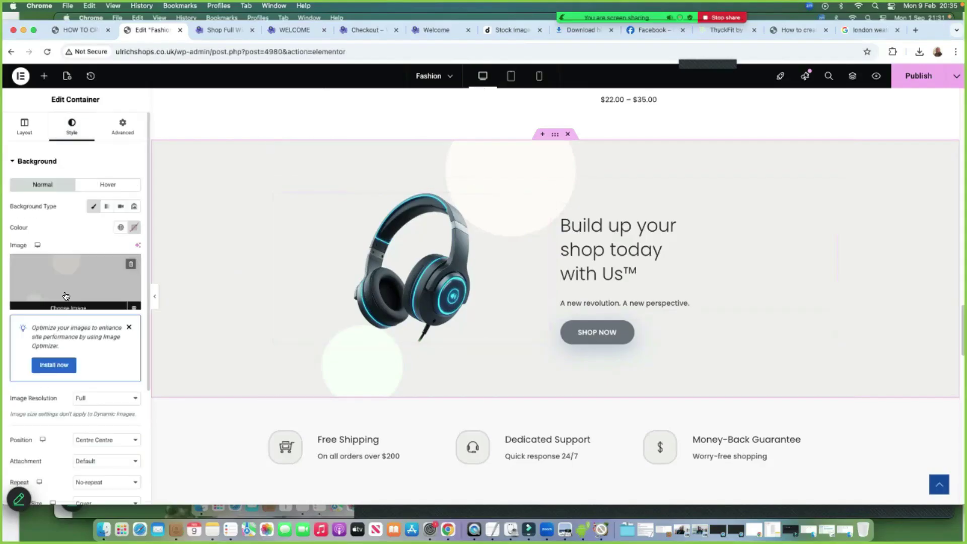
click(70, 267)
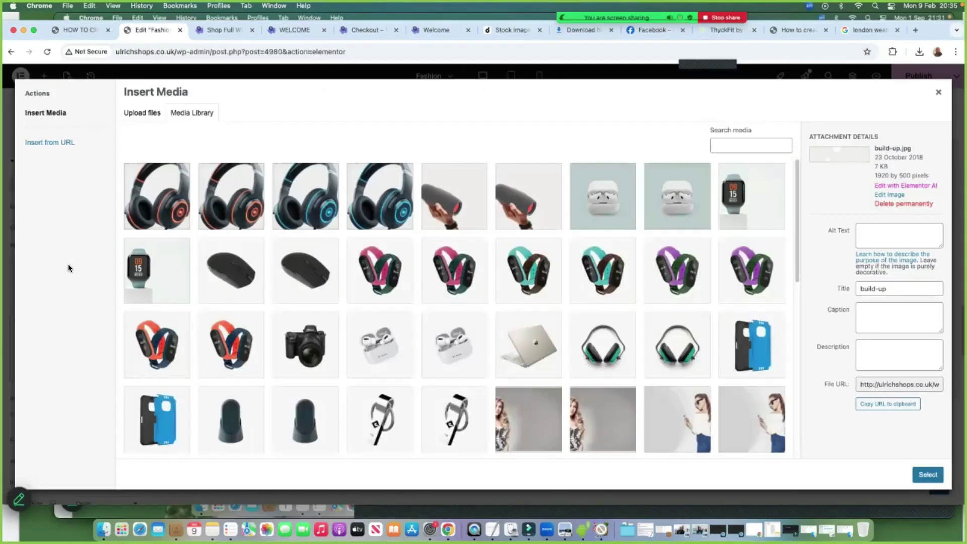
scroll(439, 343, down, 1)
scroll(439, 343, down, 4)
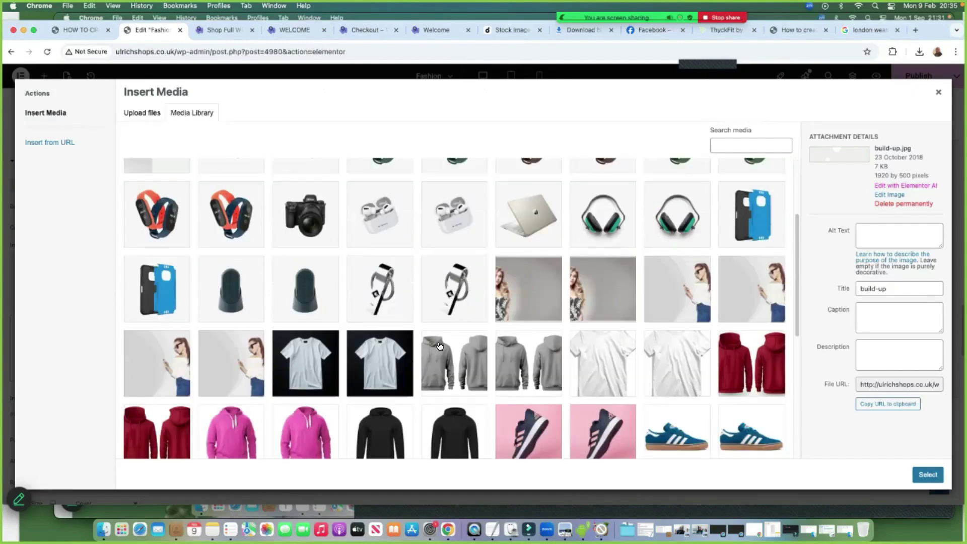
scroll(439, 343, up, 5)
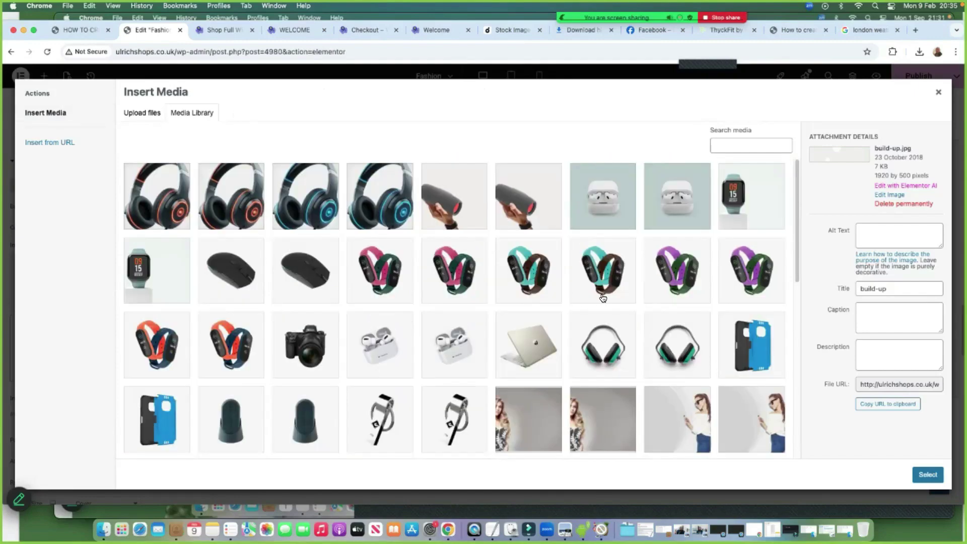
click(938, 92)
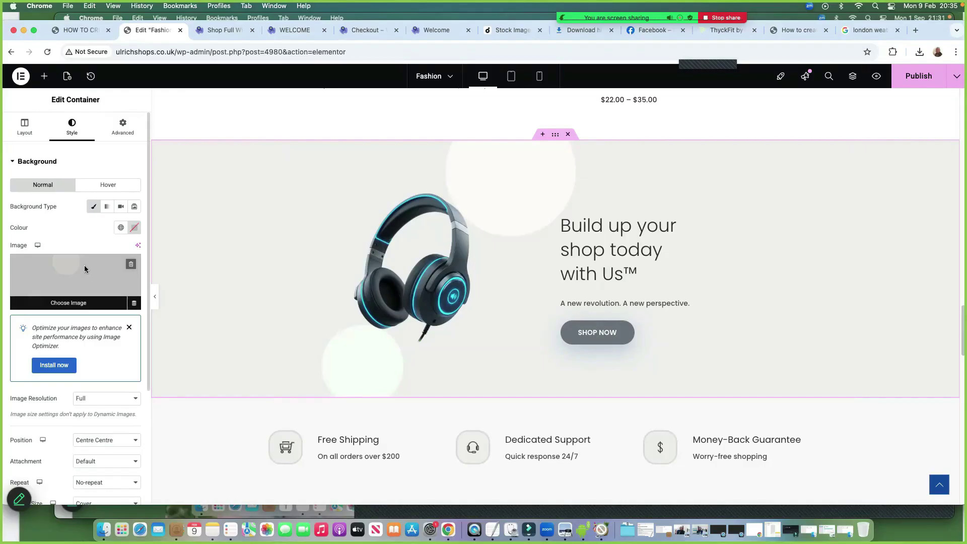
Change the text under Free Shipping to "On all orders over £150"
scroll(331, 368, down, 3)
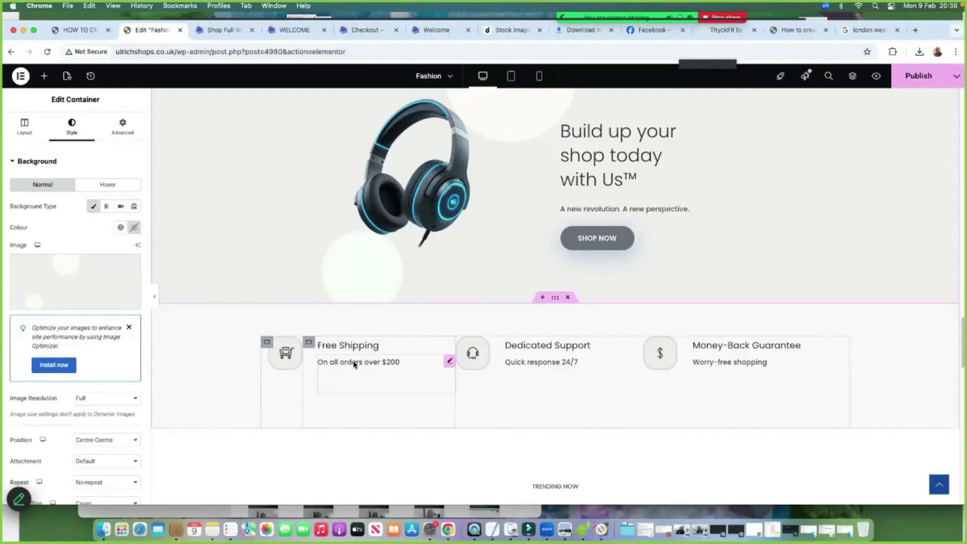
click(449, 362)
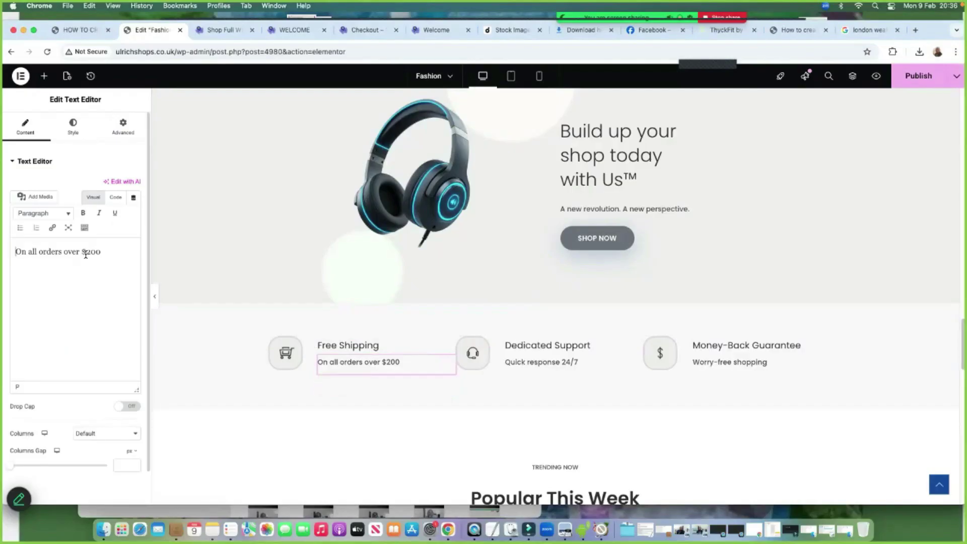
click(286, 353)
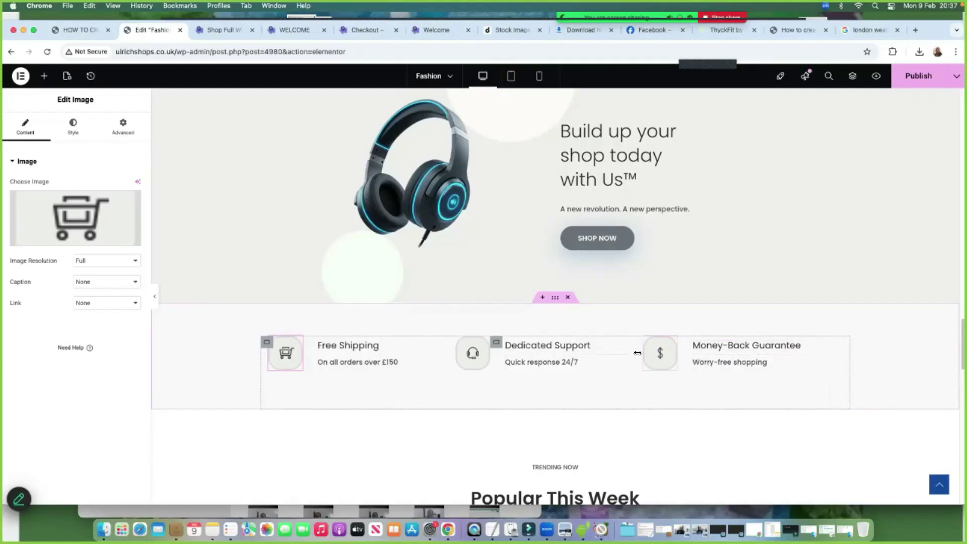
Browse the media library for a replacement for the Money-Back Guarantee dollar icon, then close it without choosing one
click(660, 355)
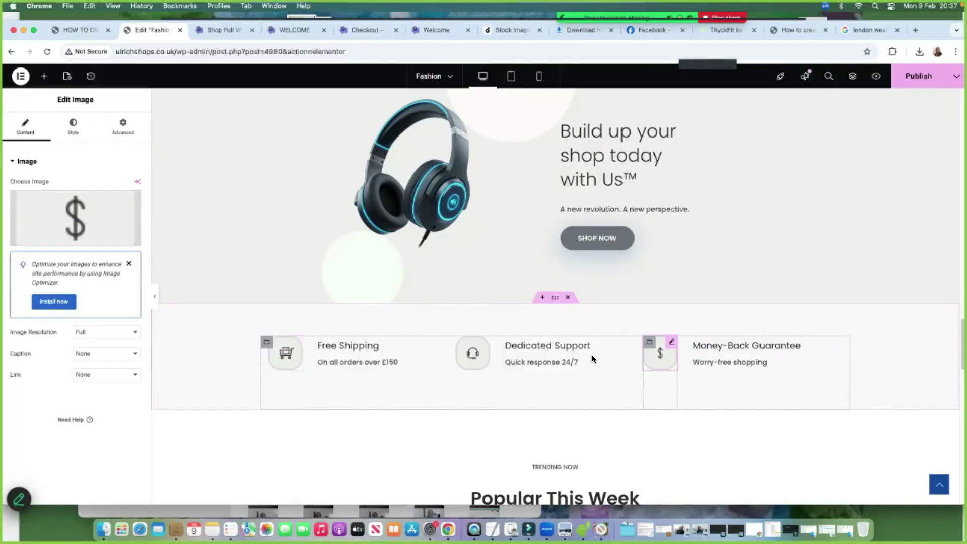
click(71, 212)
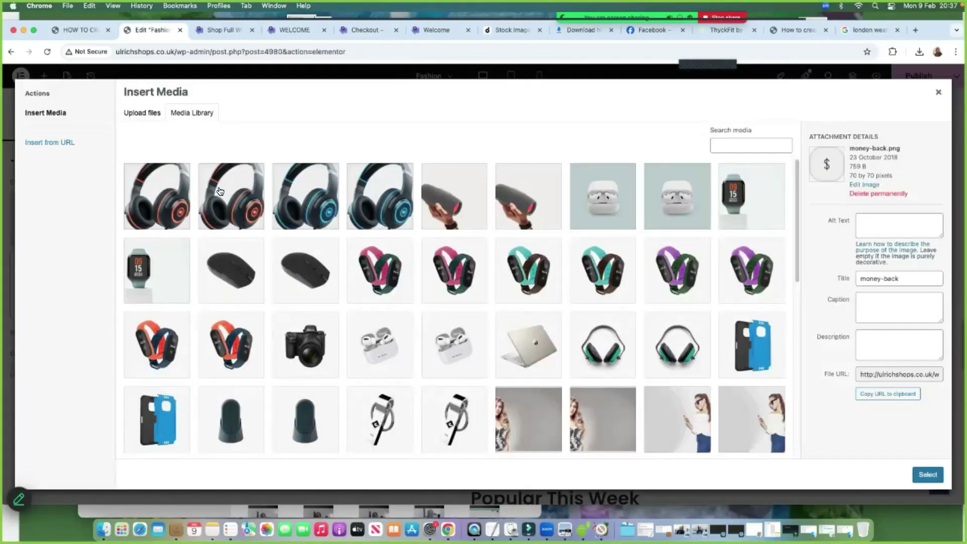
scroll(578, 335, down, 5)
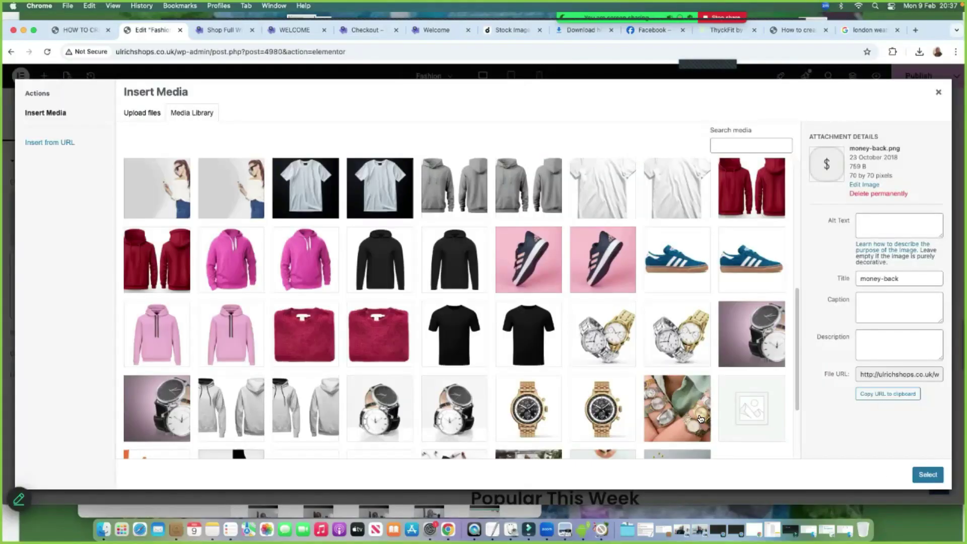
scroll(700, 418, down, 3)
click(938, 93)
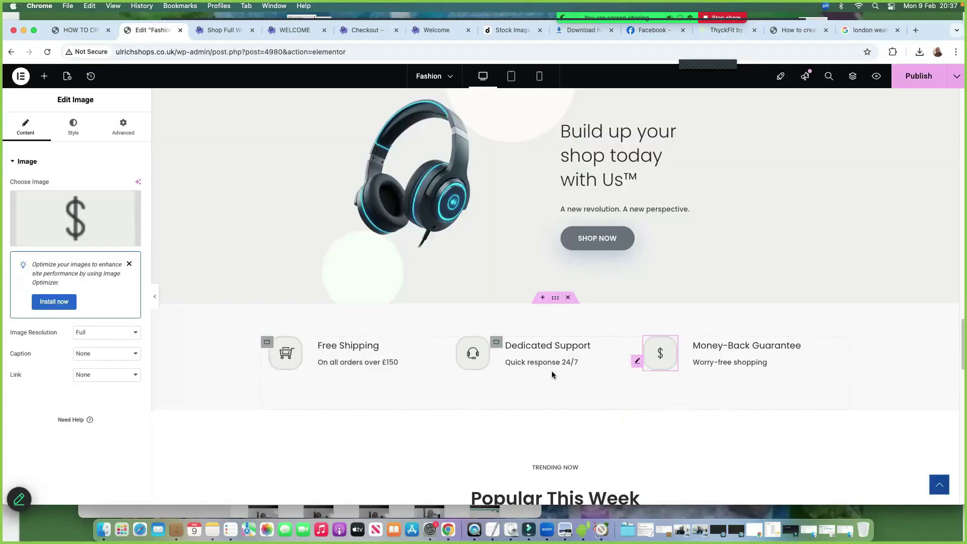
Check the "Popular This Week" product section and publish the page changes
scroll(552, 371, down, 4)
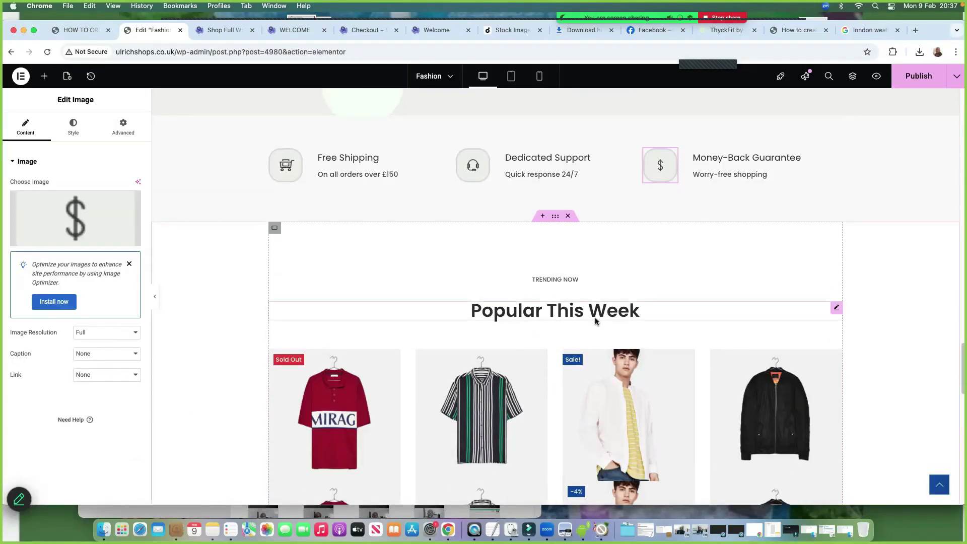
scroll(594, 318, down, 5)
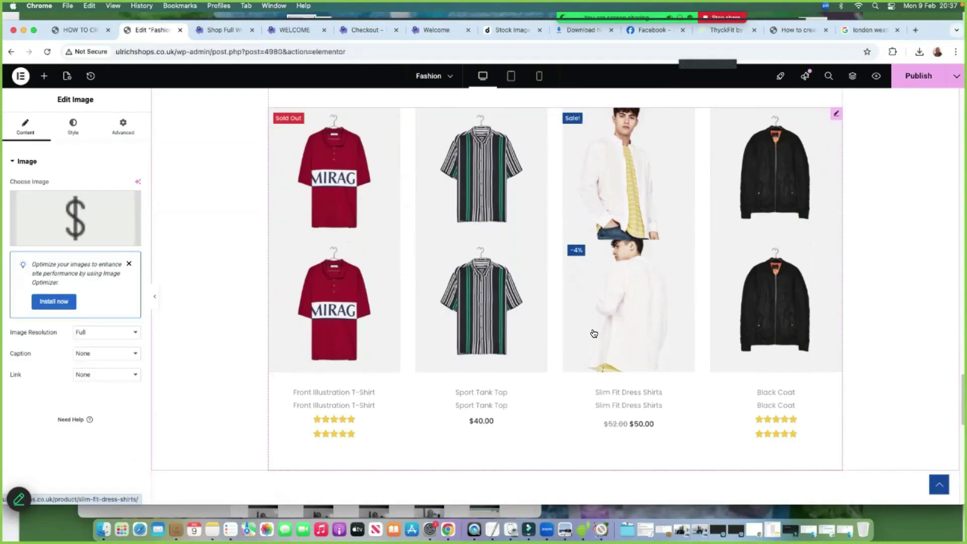
scroll(564, 241, up, 3)
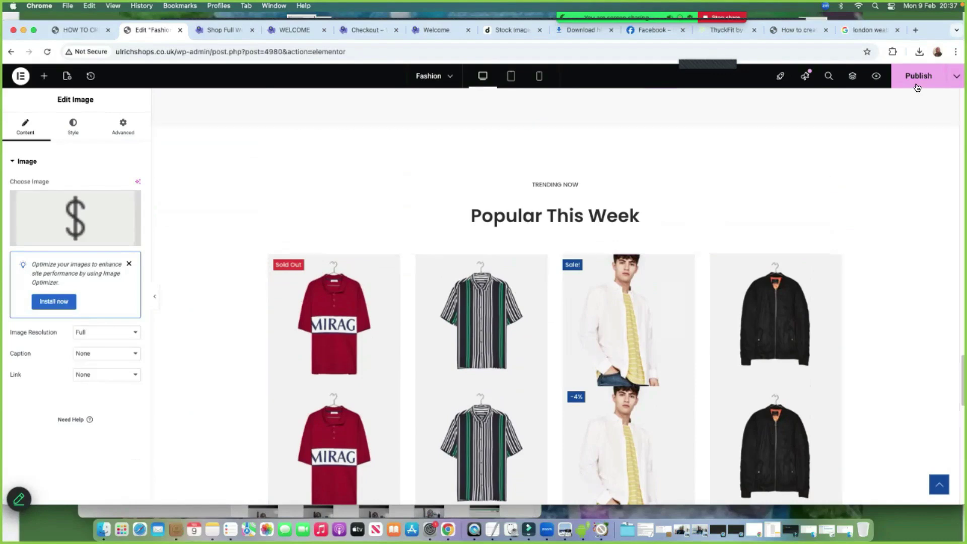
click(916, 80)
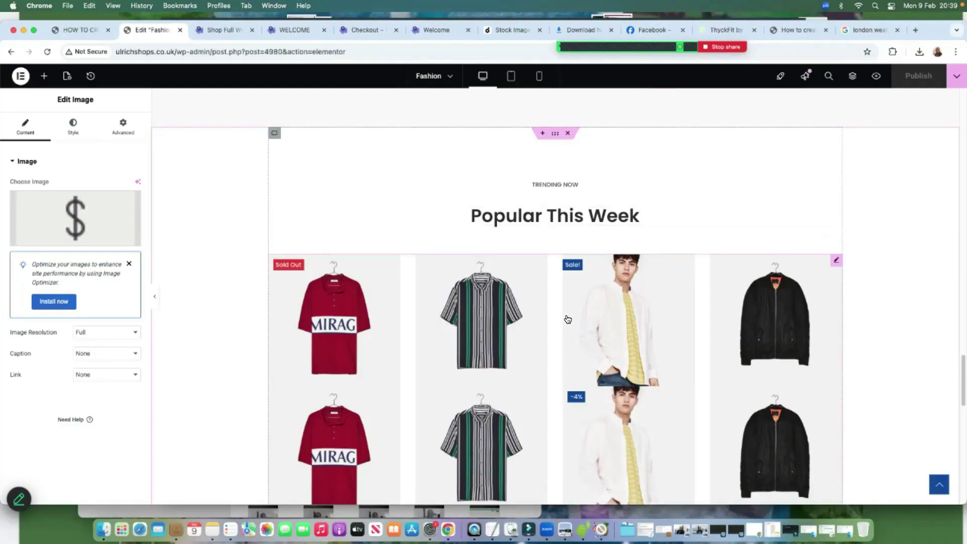
Open the shortcode of the "Popular This Week" product grid and examine its product limit, column and ordering parameters
scroll(566, 317, down, 8)
scroll(561, 322, up, 7)
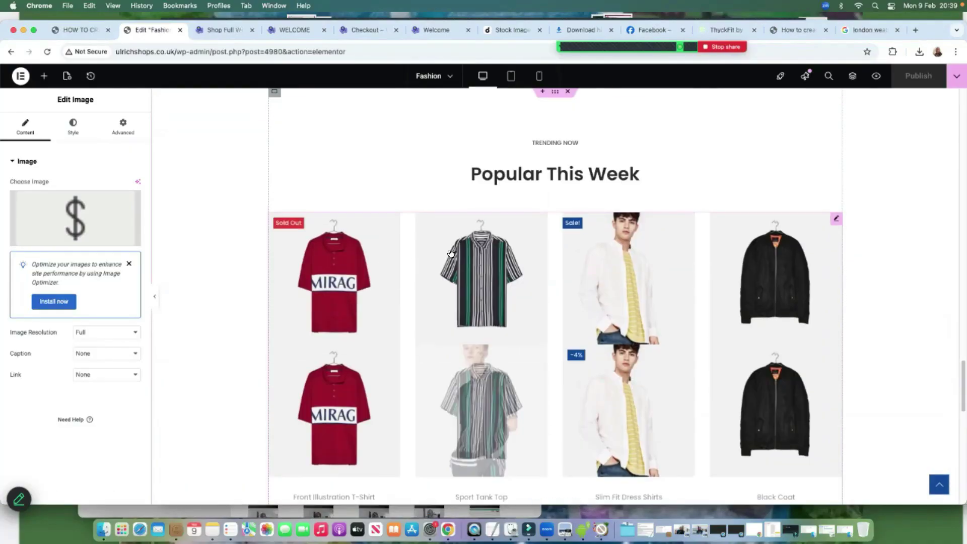
click(411, 294)
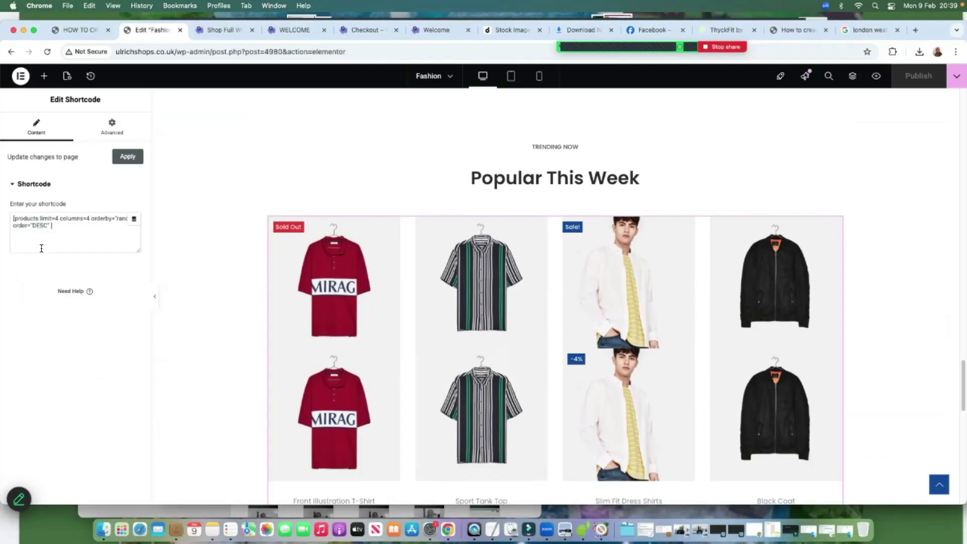
click(97, 235)
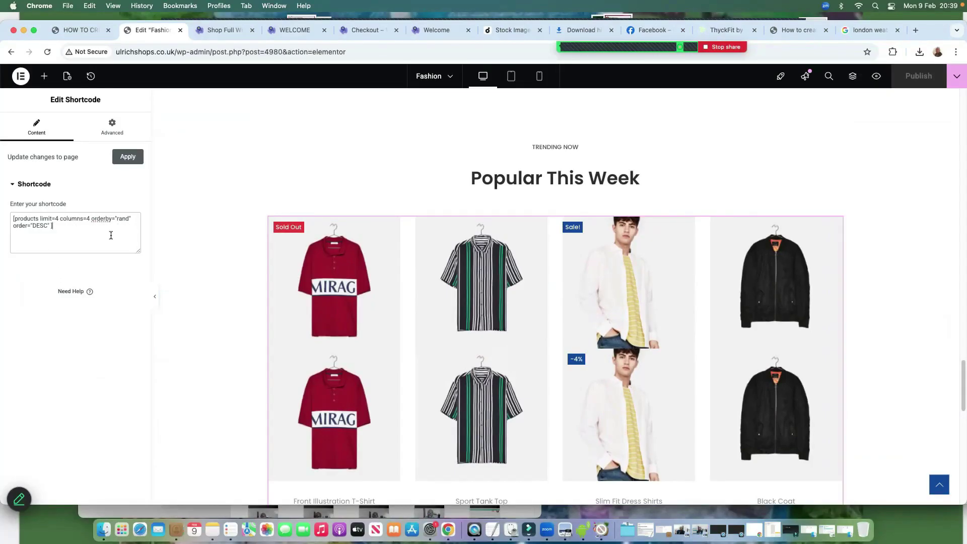
Review the desktop page from the "Popular This Week" section down to the footer and back up to the hero banner
scroll(599, 348, down, 5)
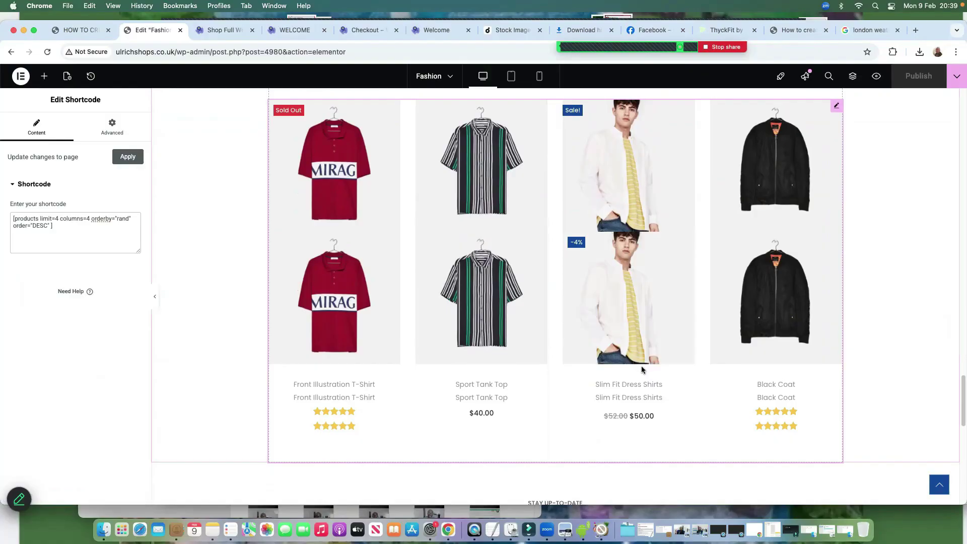
scroll(591, 353, down, 10)
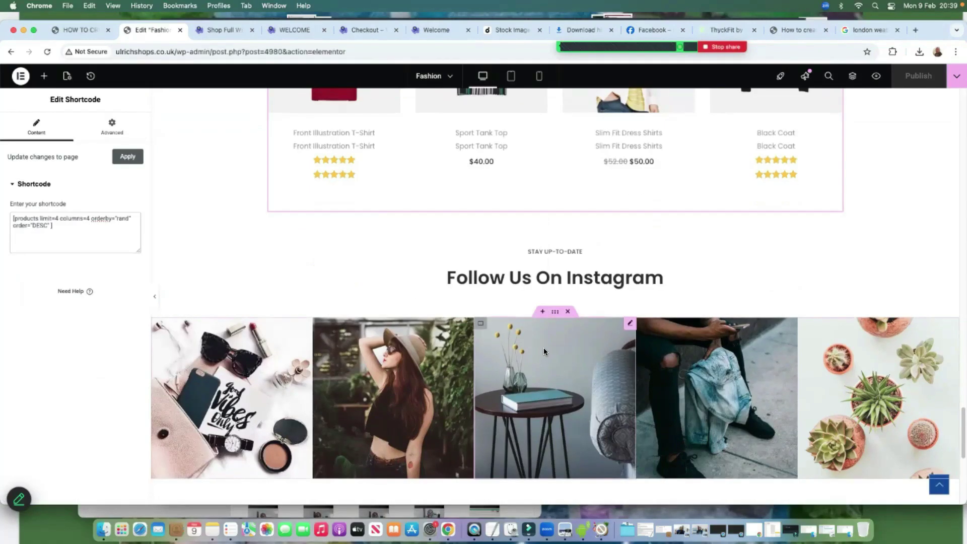
scroll(540, 347, up, 15)
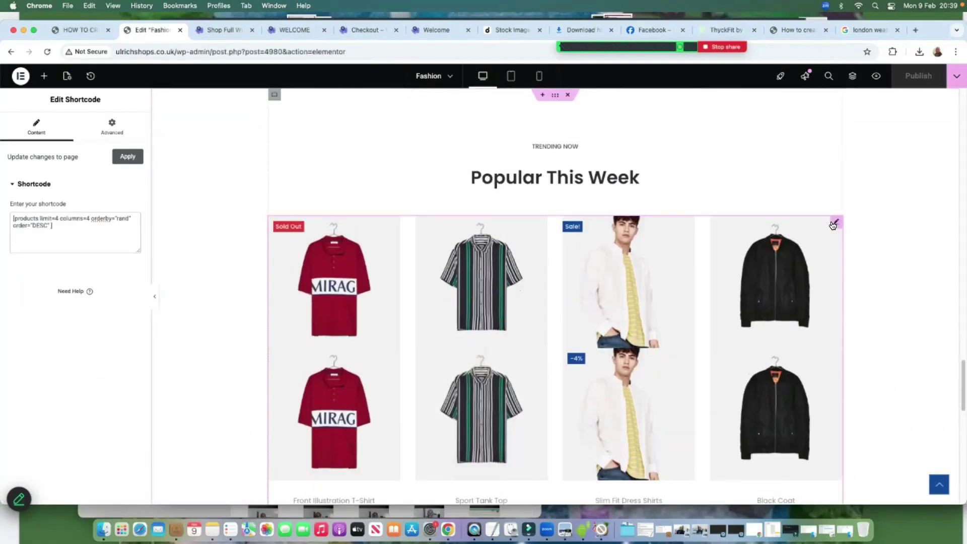
scroll(628, 216, up, 10)
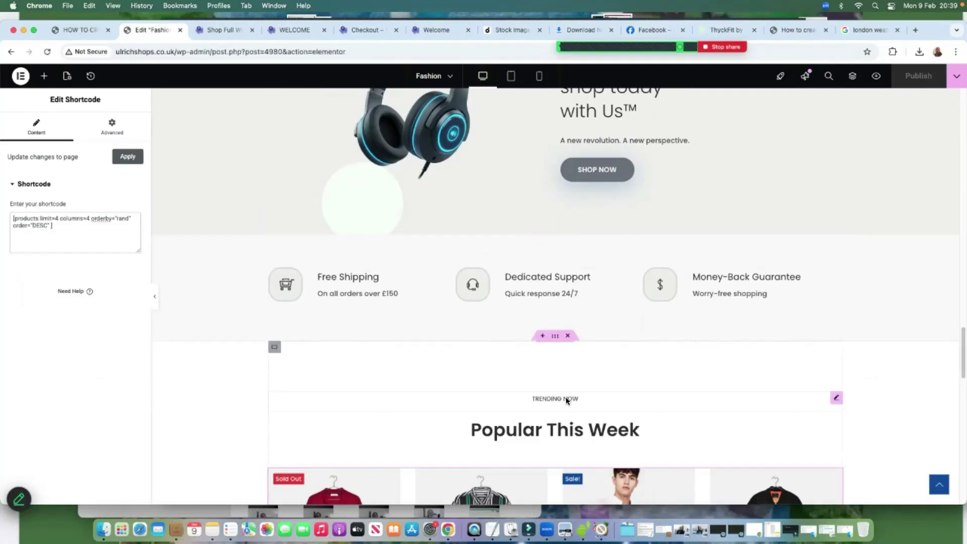
scroll(585, 383, down, 3)
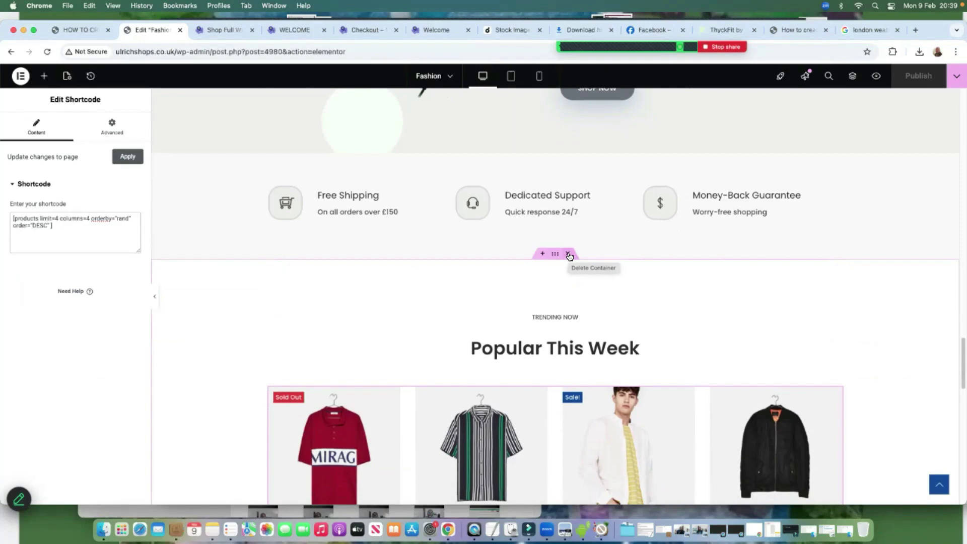
scroll(579, 373, down, 6)
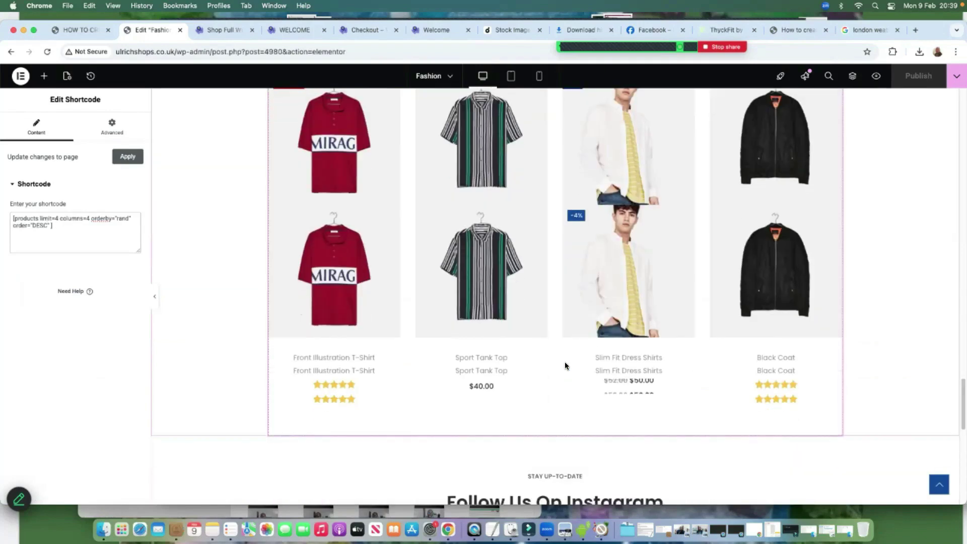
scroll(595, 348, down, 10)
click(551, 378)
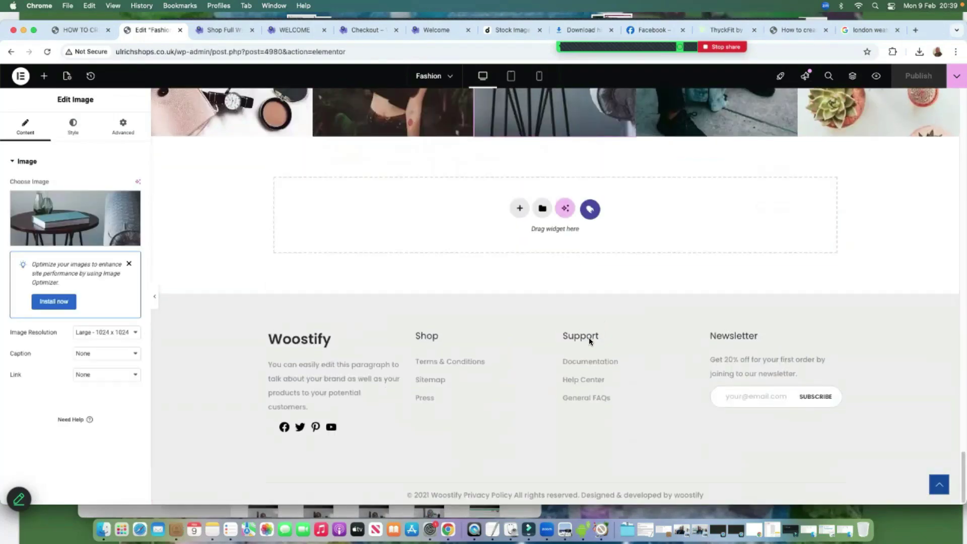
scroll(554, 328, up, 15)
scroll(537, 303, up, 15)
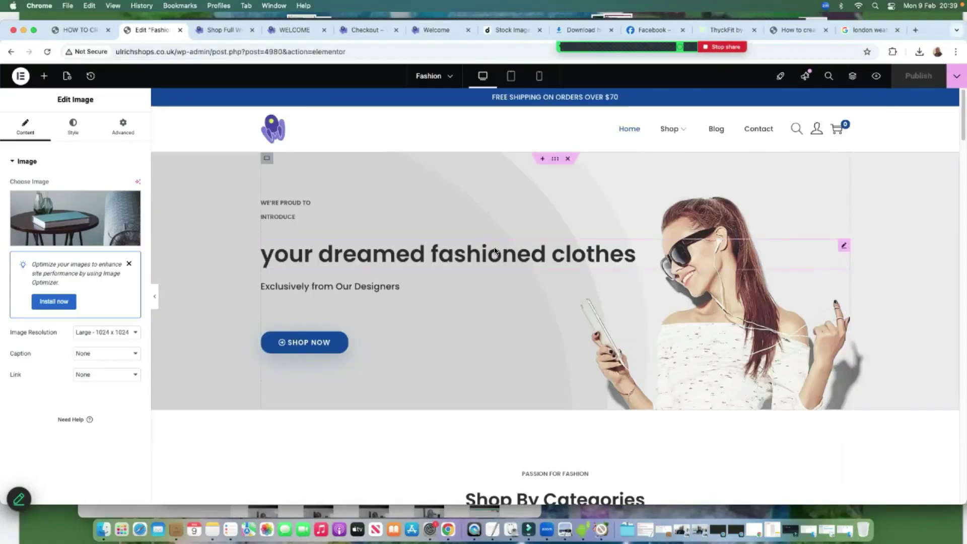
Switch to the tablet portrait preview and review the page layout down to the footer
click(511, 77)
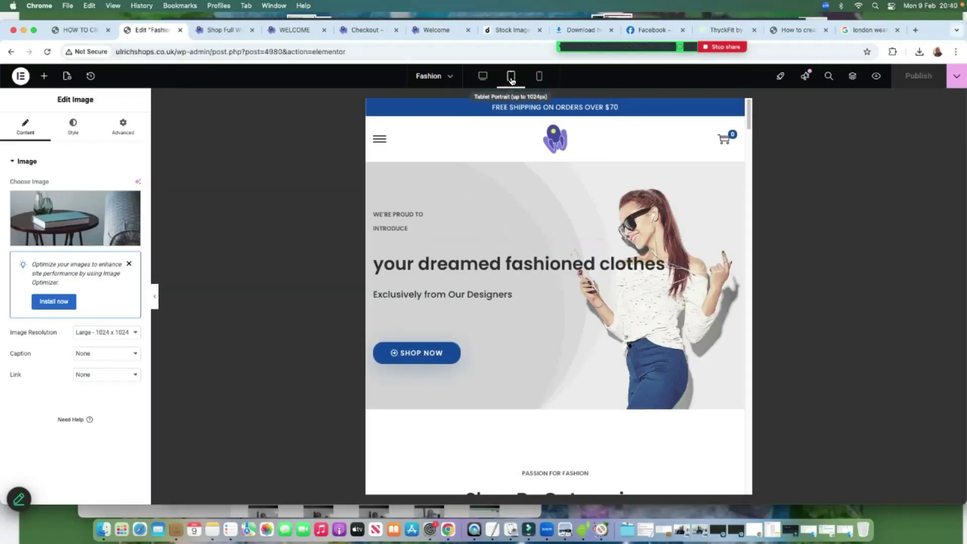
scroll(471, 231, down, 15)
scroll(537, 216, down, 6)
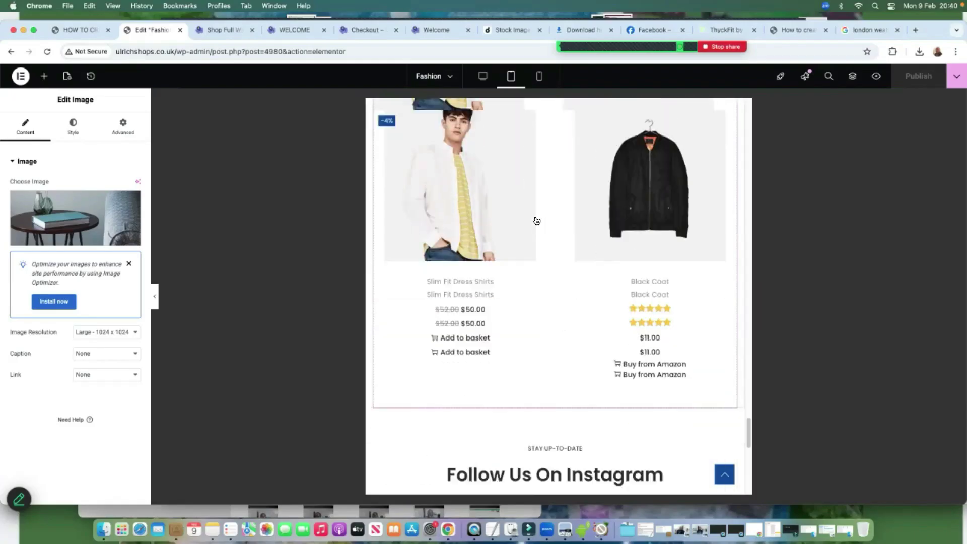
scroll(536, 217, up, 3)
scroll(538, 220, down, 5)
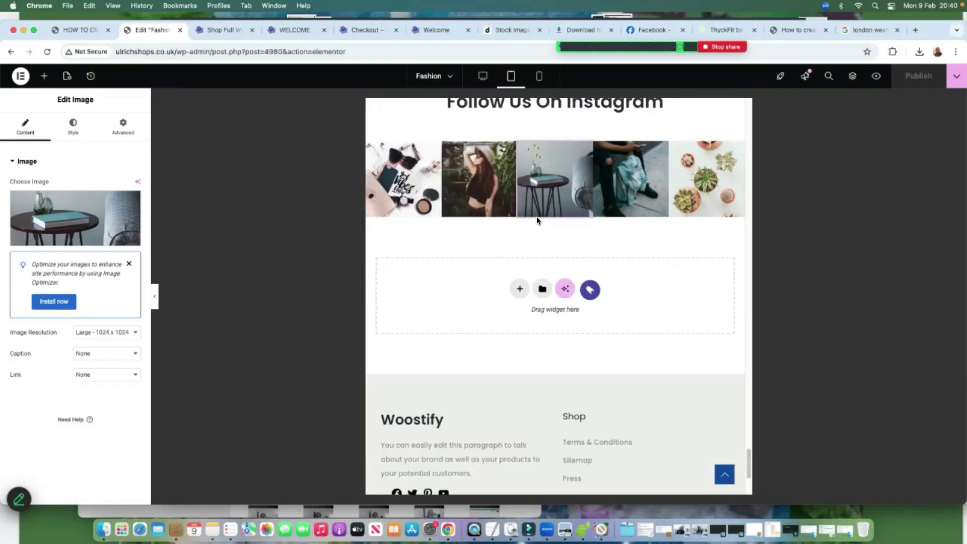
Check the footer in the tablet preview, and review the whole page in the mobile portrait preview
scroll(538, 220, down, 4)
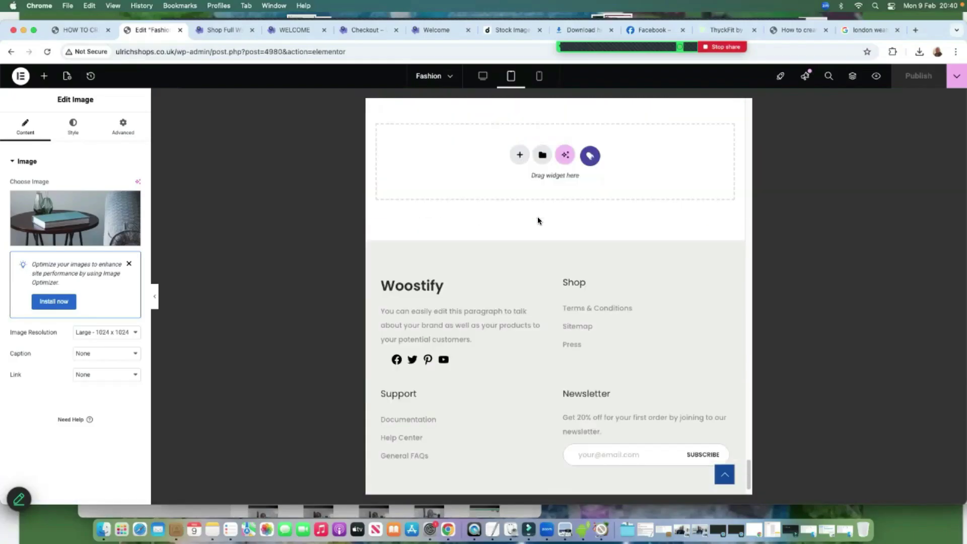
scroll(539, 223, up, 15)
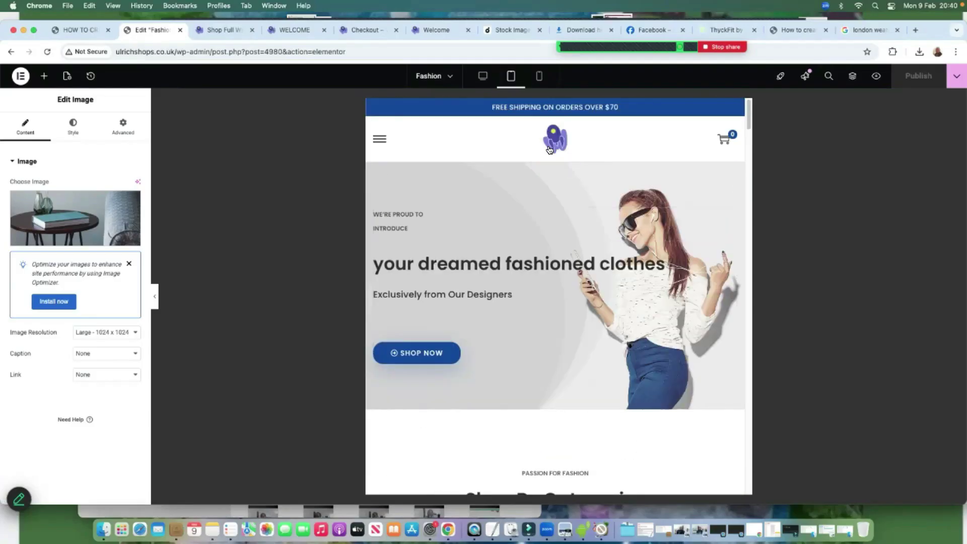
click(539, 76)
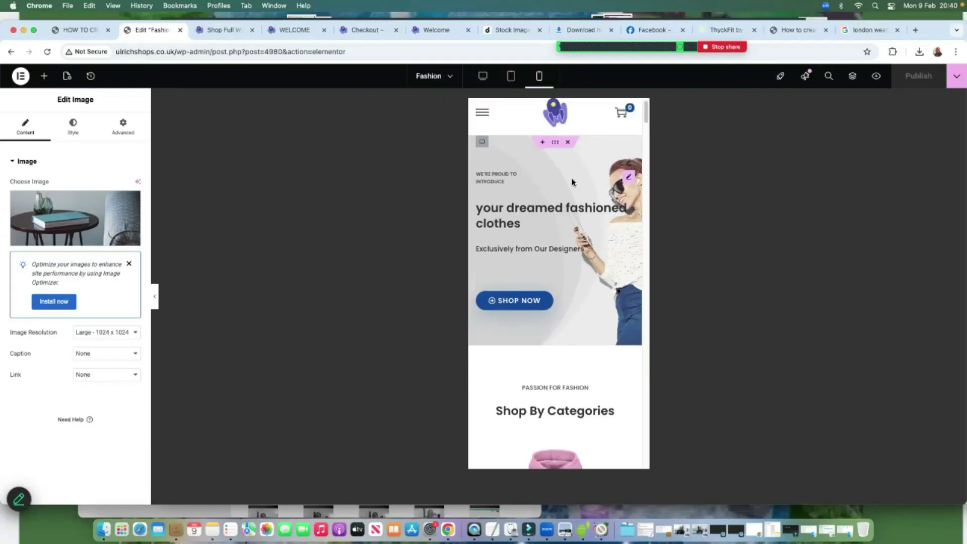
scroll(595, 202, down, 2)
scroll(617, 230, down, 15)
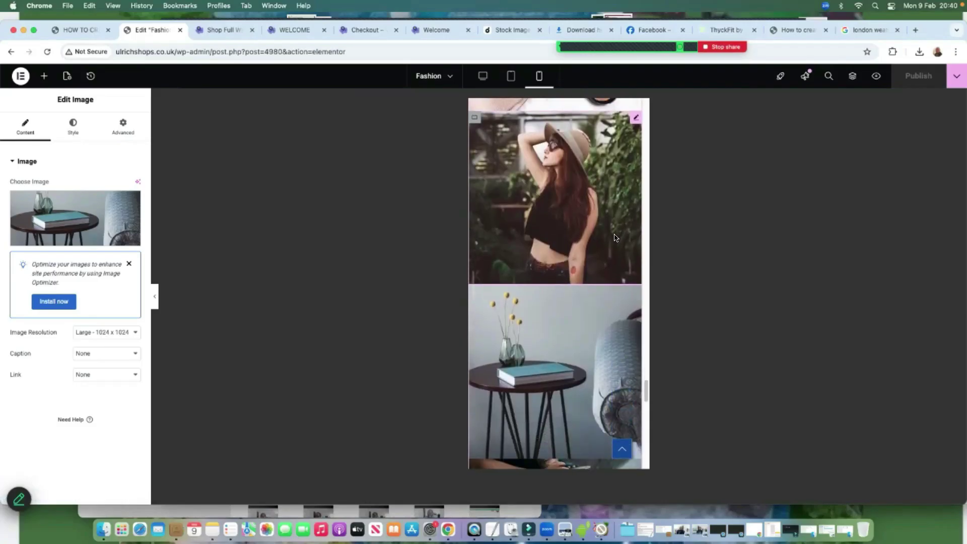
scroll(614, 233, up, 5)
scroll(612, 230, up, 10)
scroll(611, 233, down, 4)
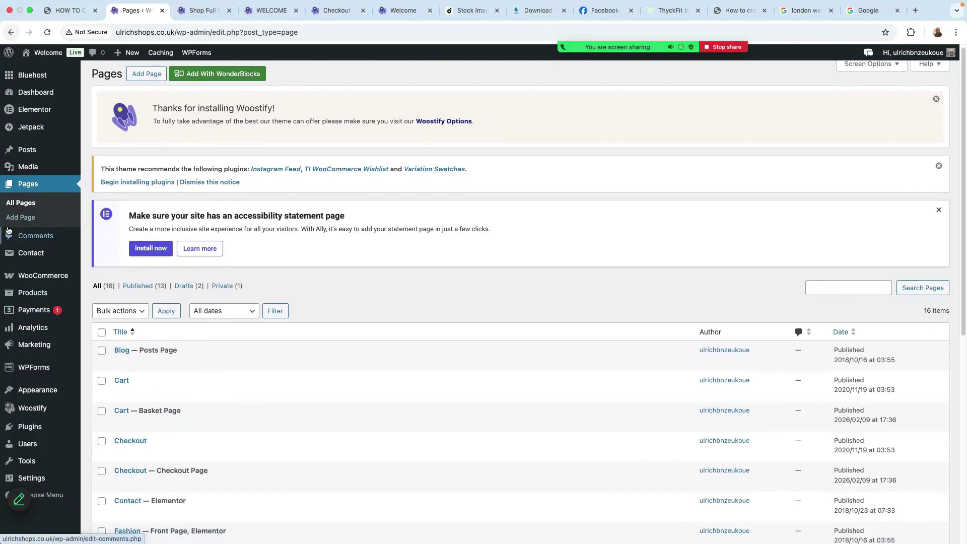
In the WooCommerce general settings, restrict selling locations to specific countries: Belgium, Germany and United Kingdom (UK)
mouse_move(43, 278)
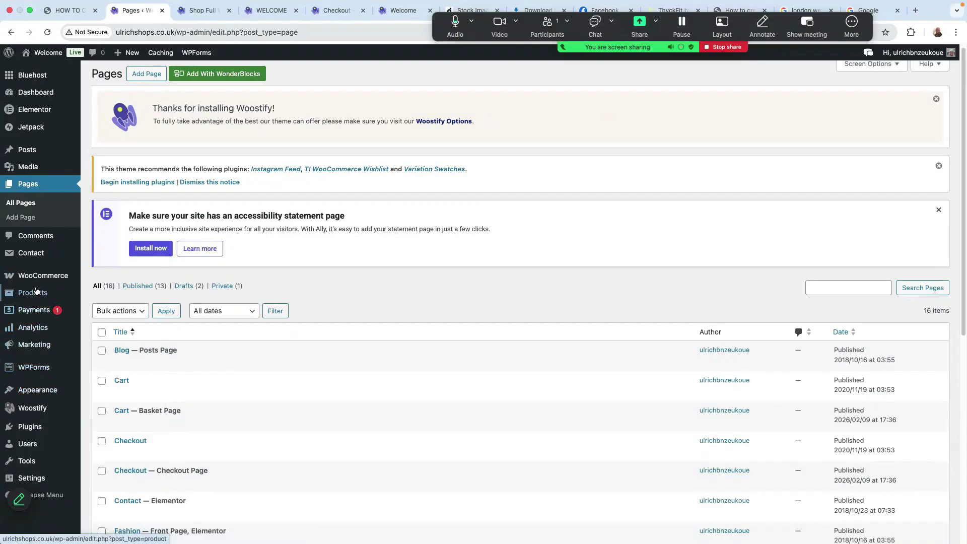
click(106, 348)
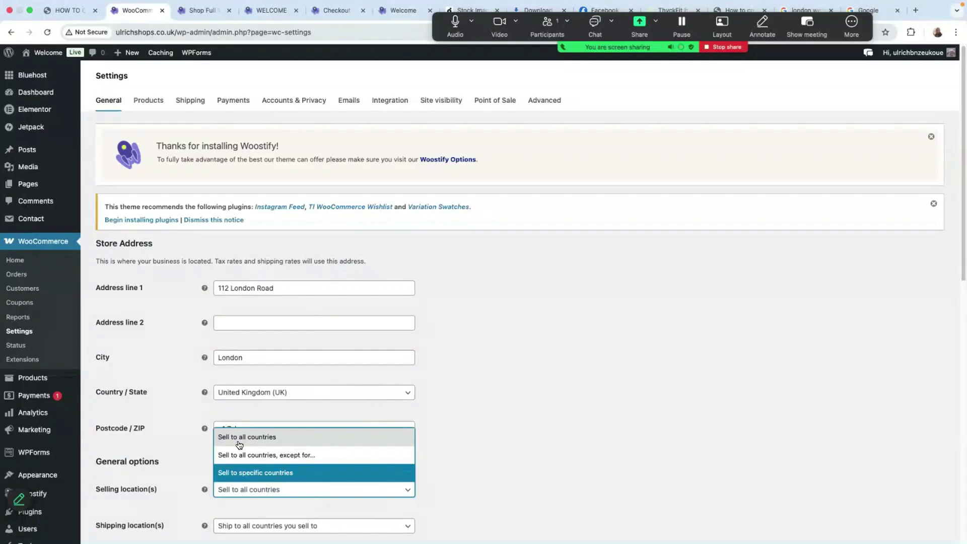
click(275, 473)
scroll(302, 428, down, 4)
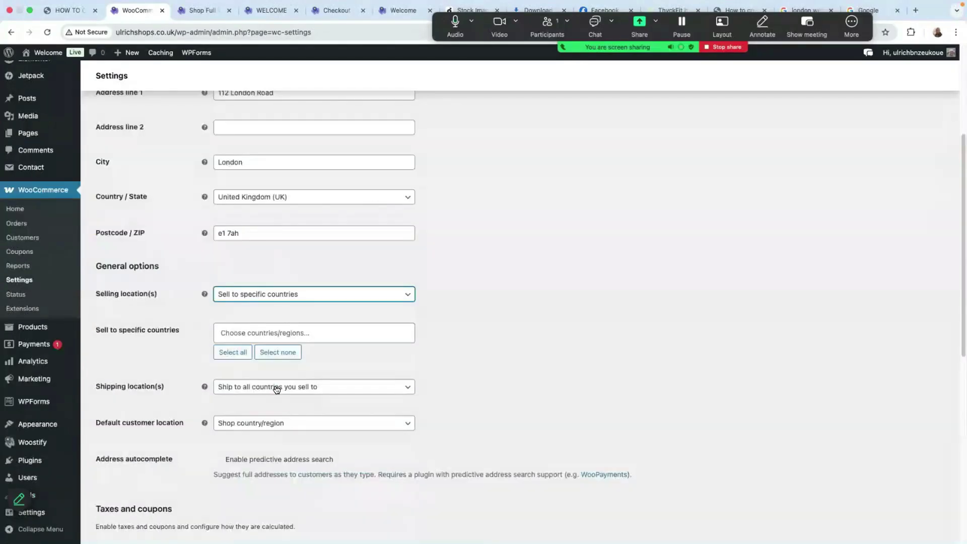
click(241, 334)
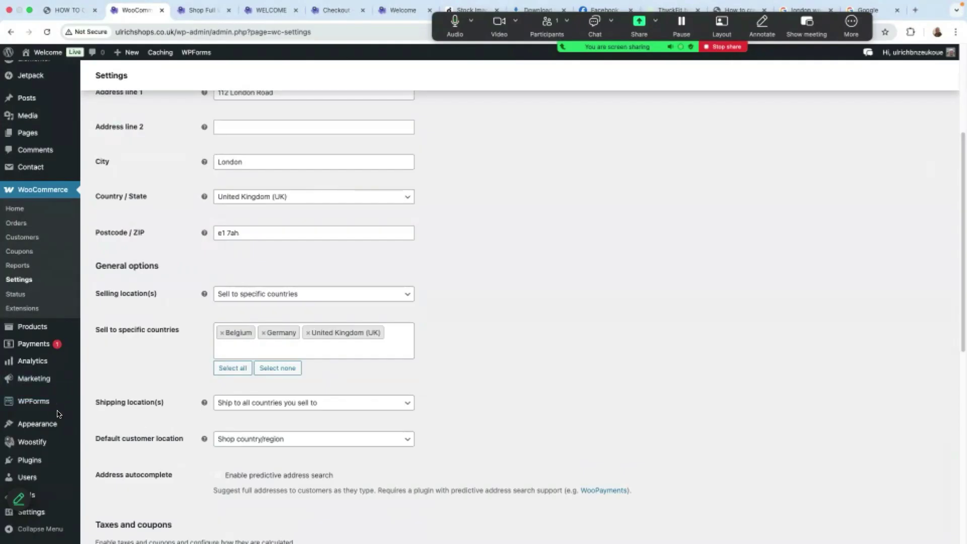
Set the shipping locations to deliver to specific countries only: Belgium, Germany and United Kingdom (UK)
click(331, 406)
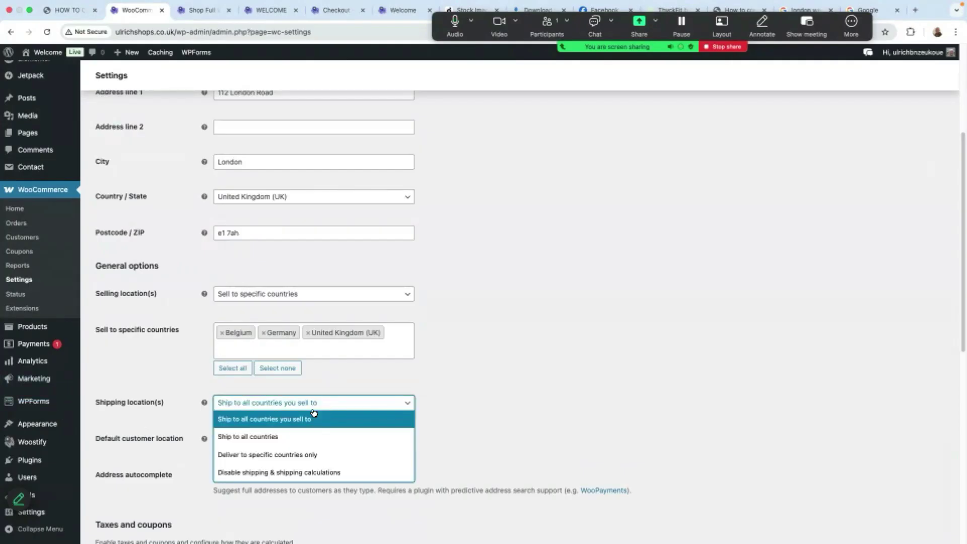
click(258, 456)
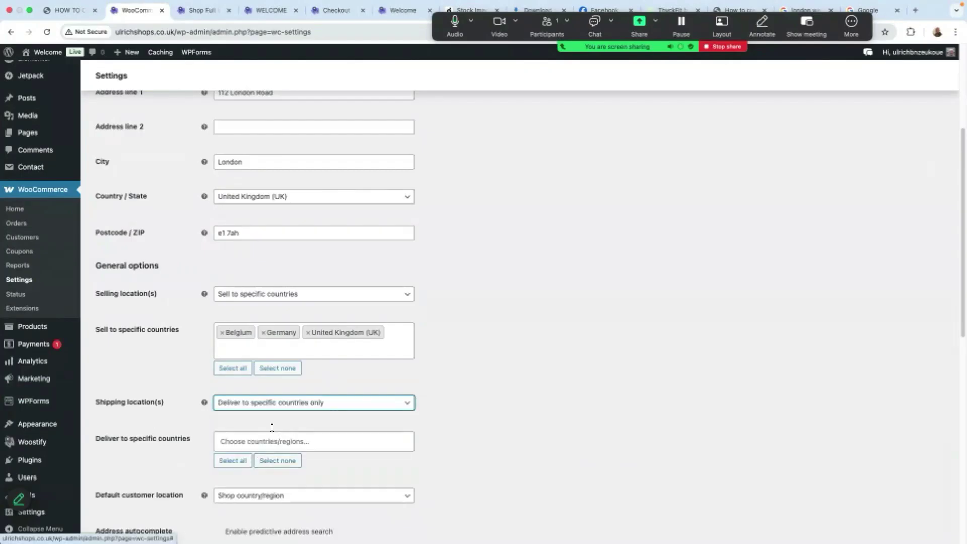
click(240, 442)
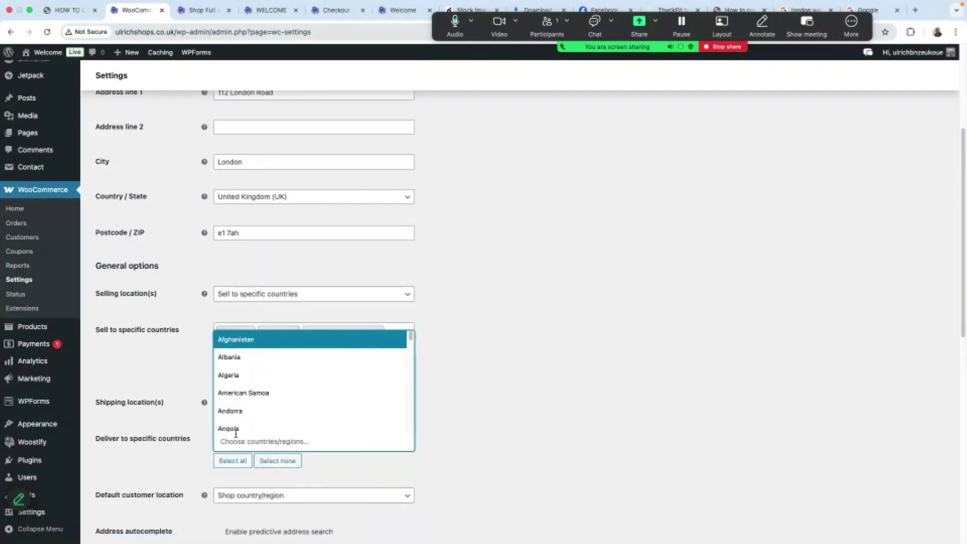
text(g)
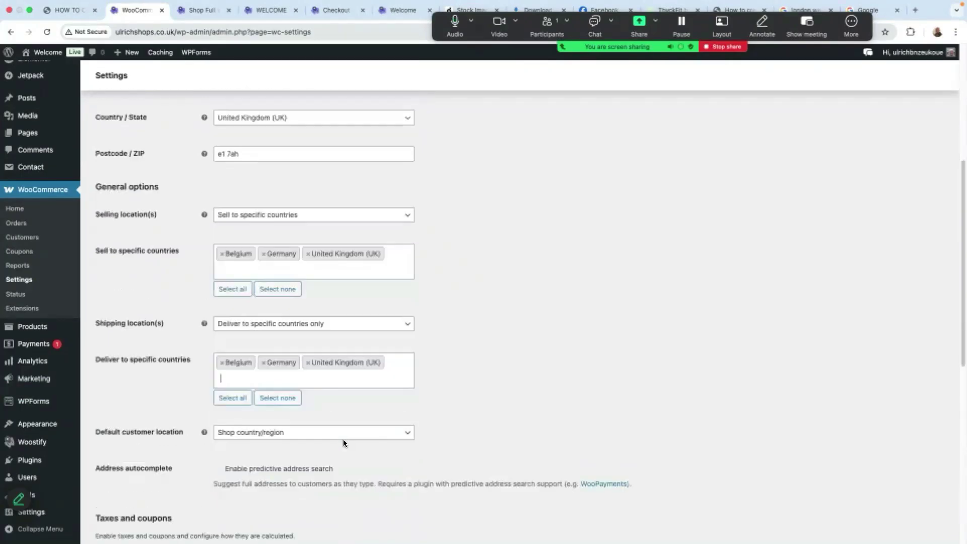
Try Geolocate as the default customer location and set it back to Shop country/region
scroll(343, 441, down, 3)
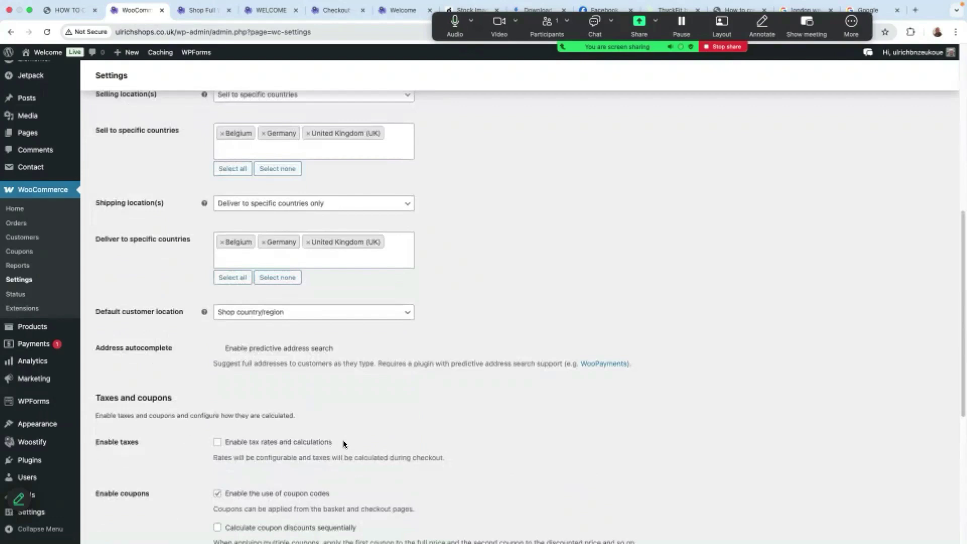
click(217, 316)
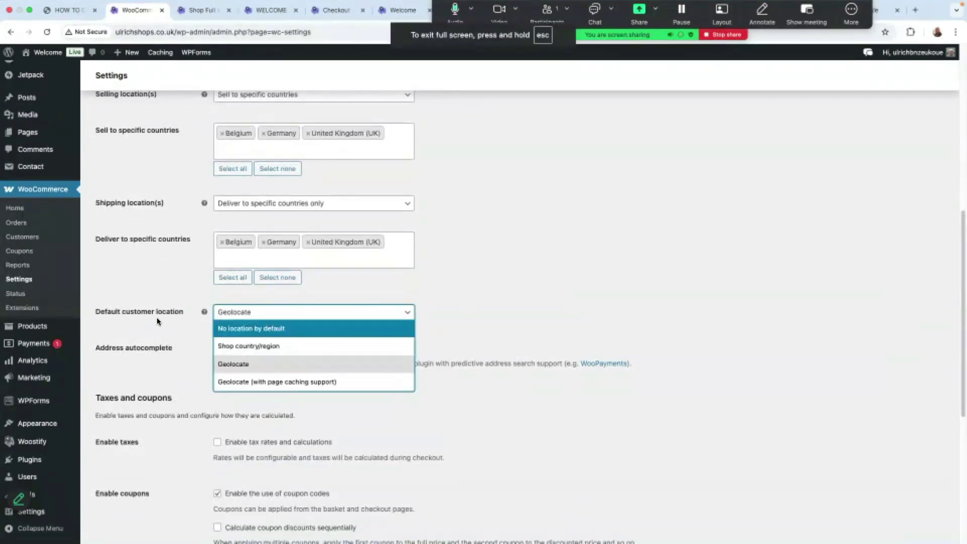
click(278, 346)
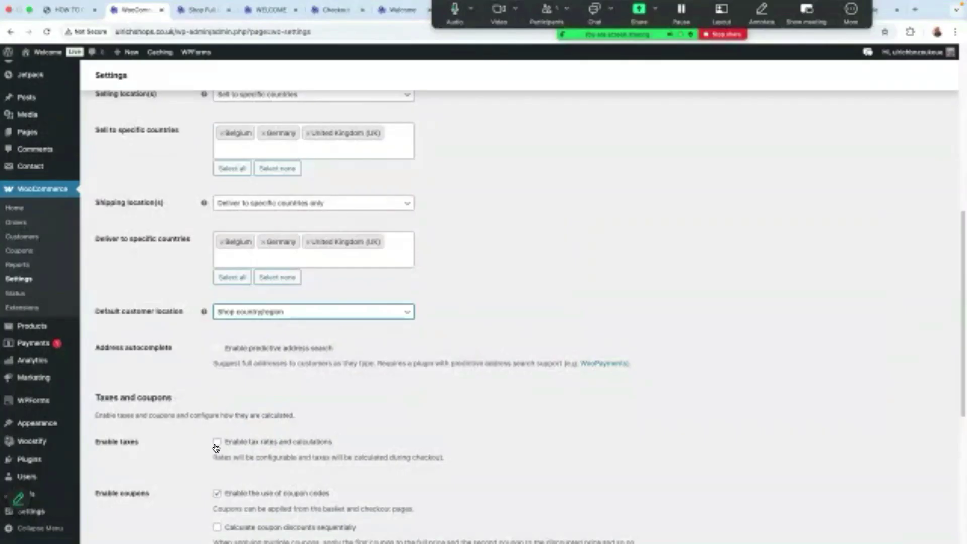
Toggle the option that enables tax rates and calculations in the taxes and coupons settings
scroll(286, 280, down, 3)
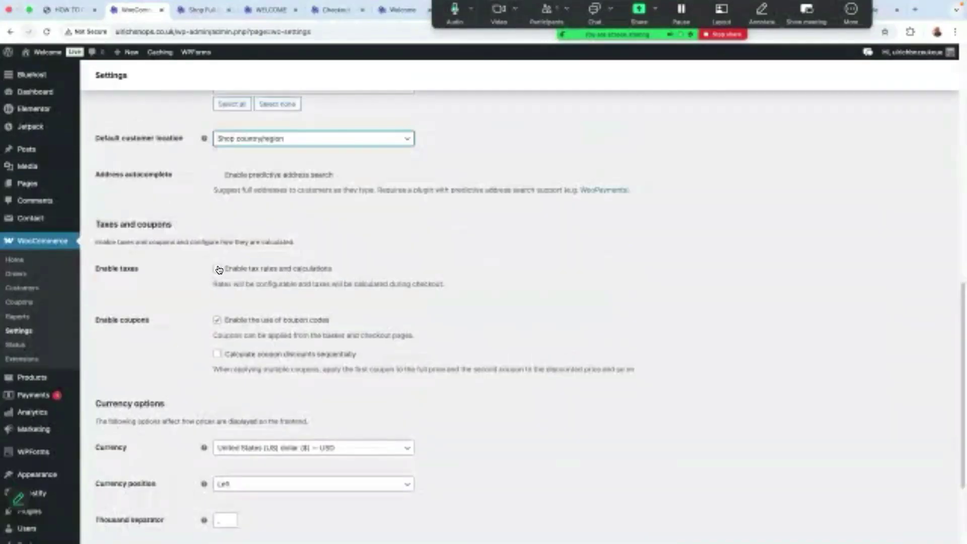
click(217, 269)
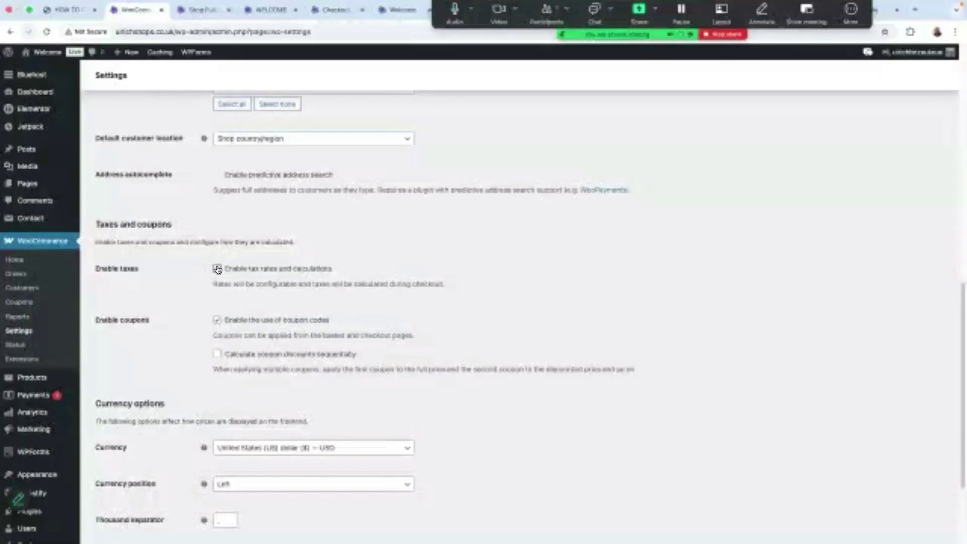
click(218, 270)
click(219, 269)
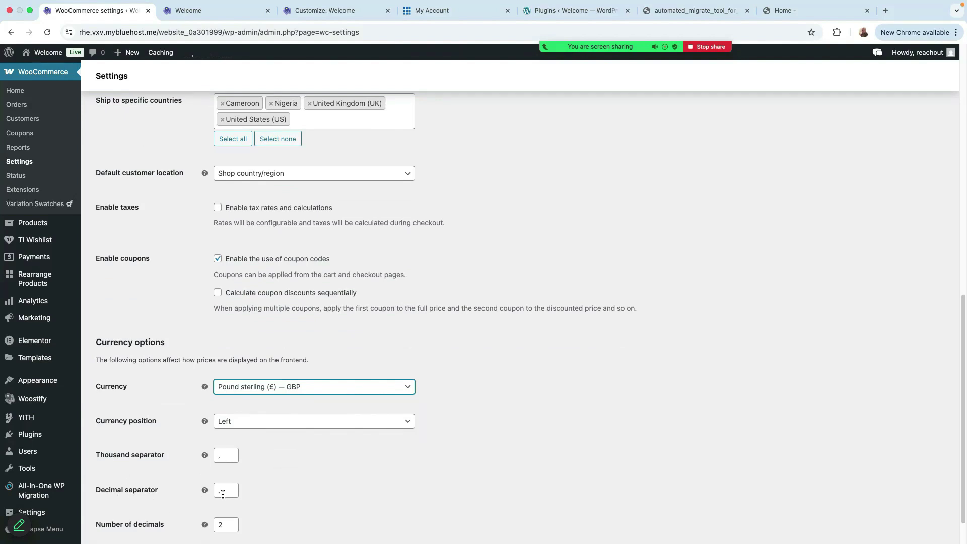
Review the currency options, including separators and number of decimals, and save the general store settings
scroll(297, 503, down, 2)
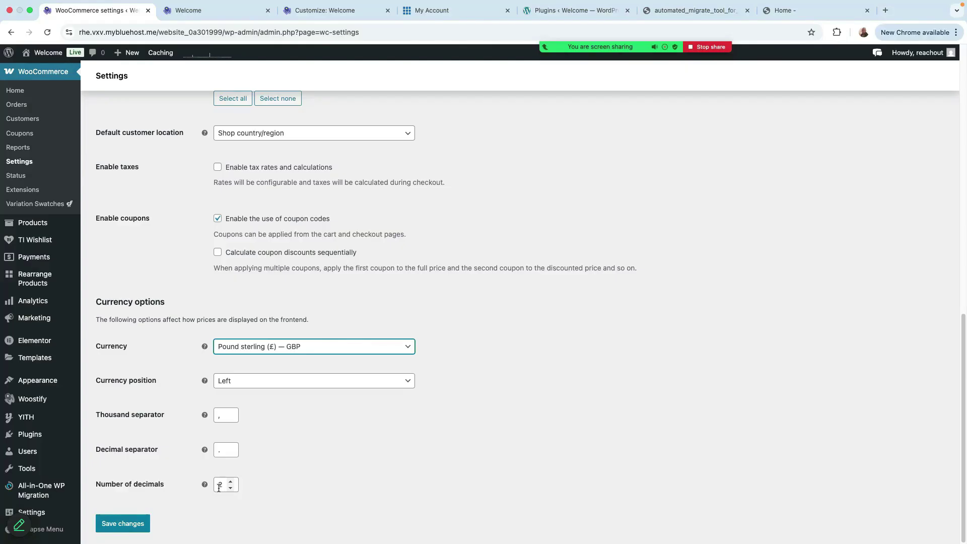
scroll(283, 400, up, 15)
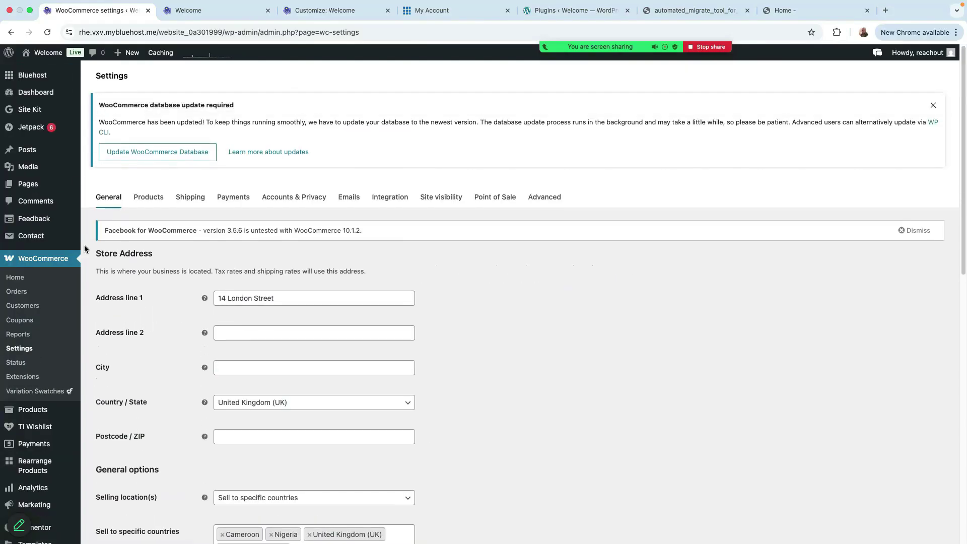
scroll(284, 400, down, 15)
click(120, 527)
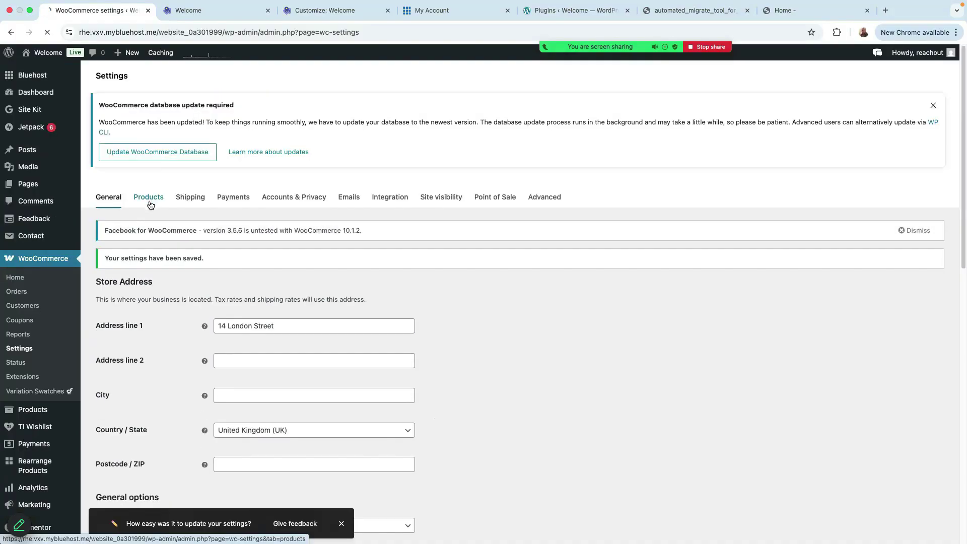
Open the WooCommerce product settings and look through the pages that can be assigned as the shop page
click(149, 201)
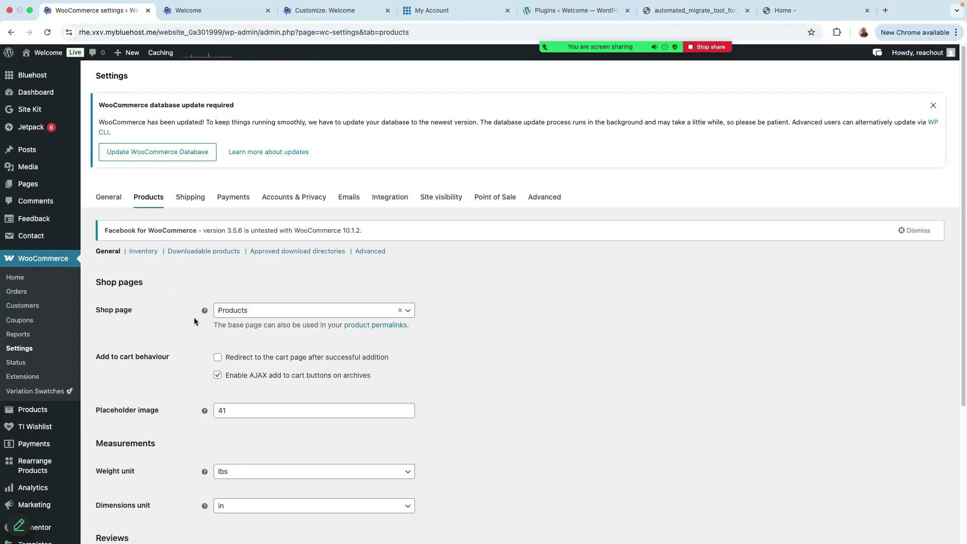
click(355, 312)
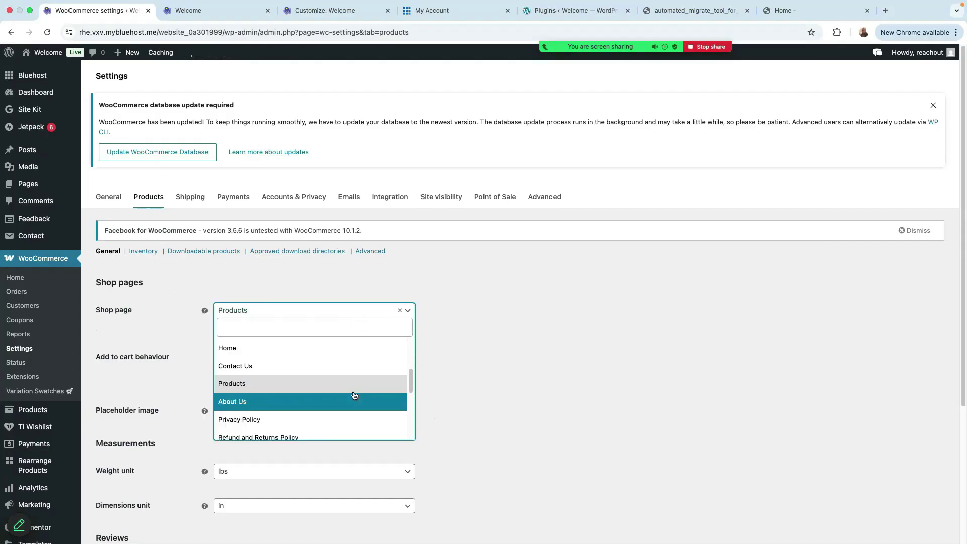
click(495, 388)
click(351, 312)
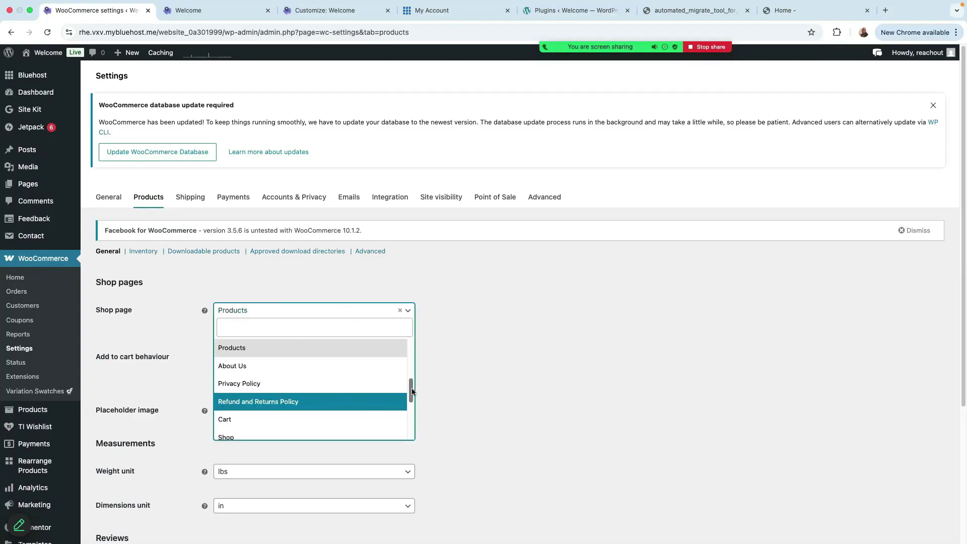
mouse_move(411, 396)
mouse_down()
mouse_move(411, 436)
mouse_move(415, 398)
mouse_up()
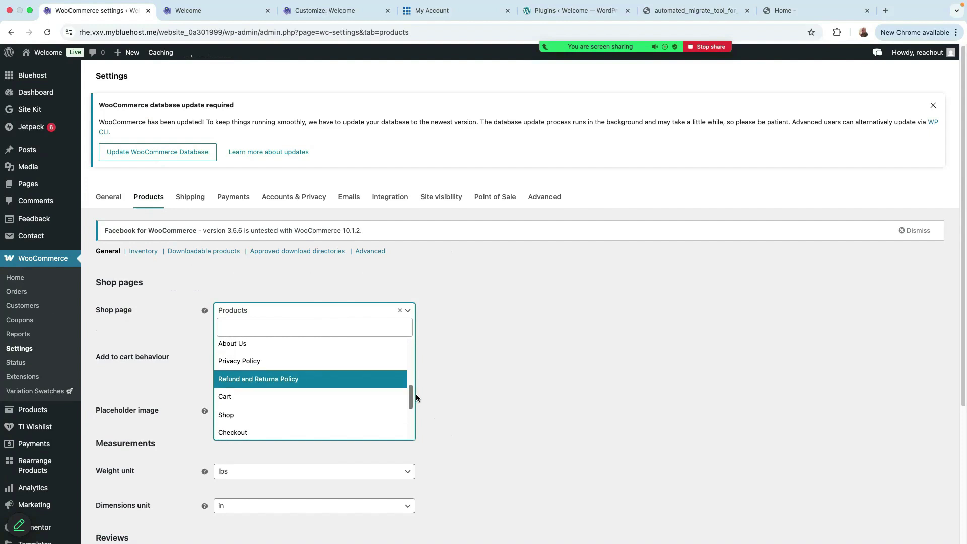
scroll(416, 397, down, 1)
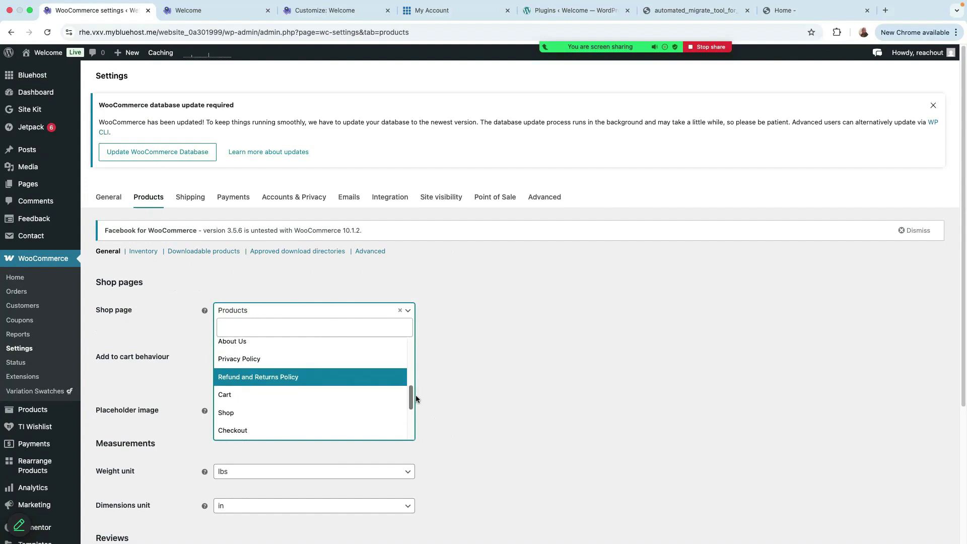
mouse_move(416, 396)
mouse_down()
mouse_move(417, 430)
mouse_move(417, 387)
mouse_up()
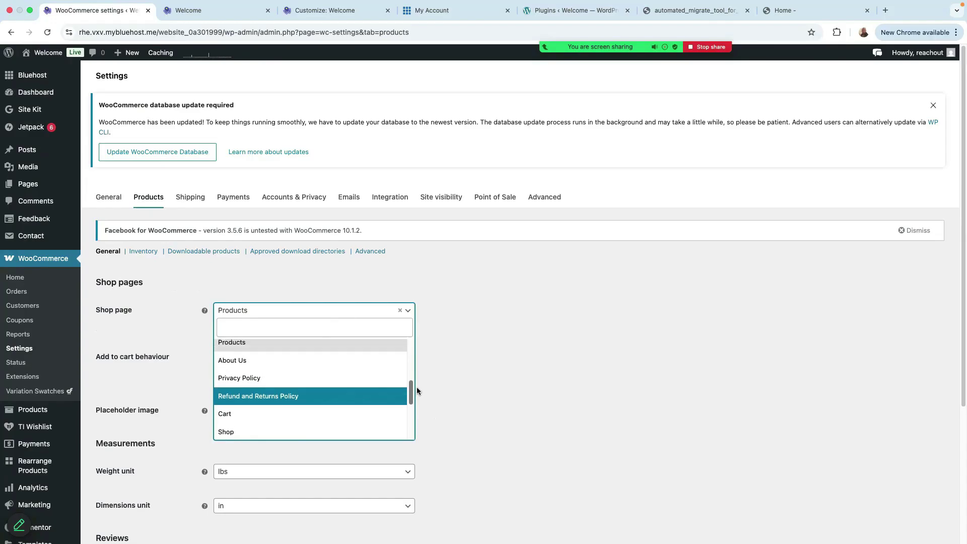
click(457, 372)
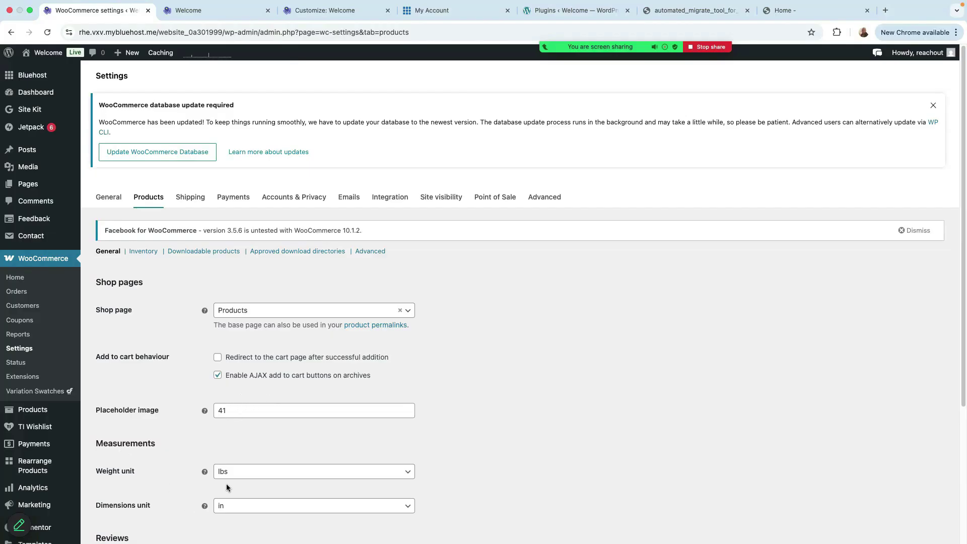
Set the product weight unit to kg
scroll(265, 476, down, 1)
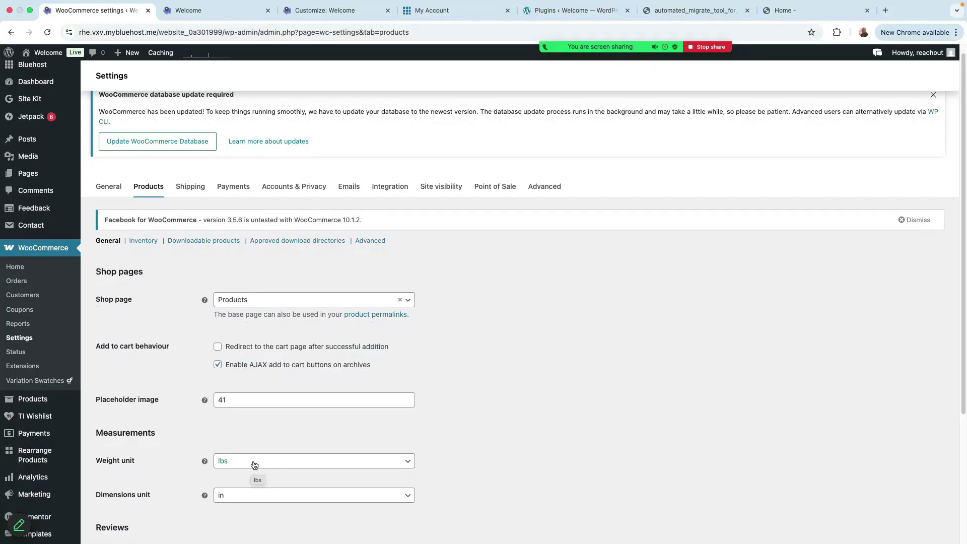
click(252, 464)
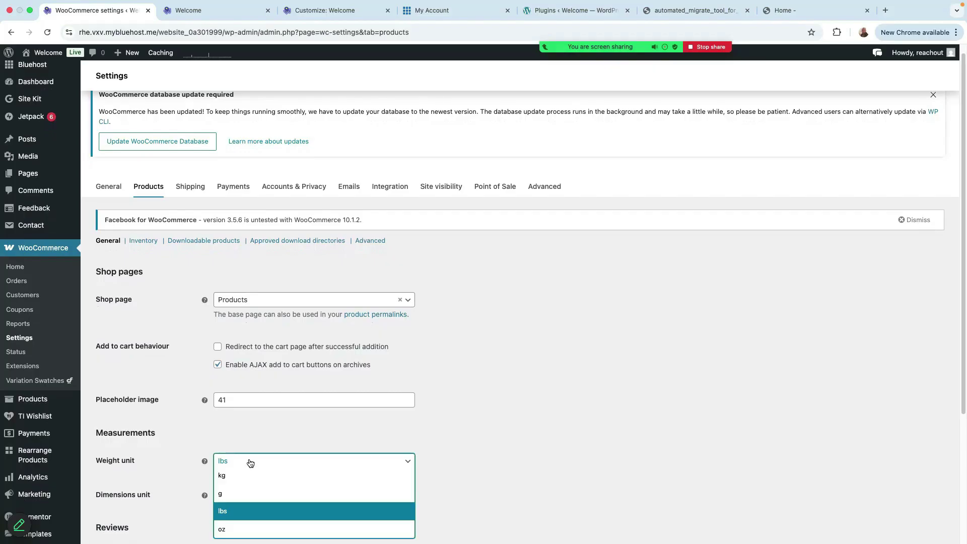
click(233, 480)
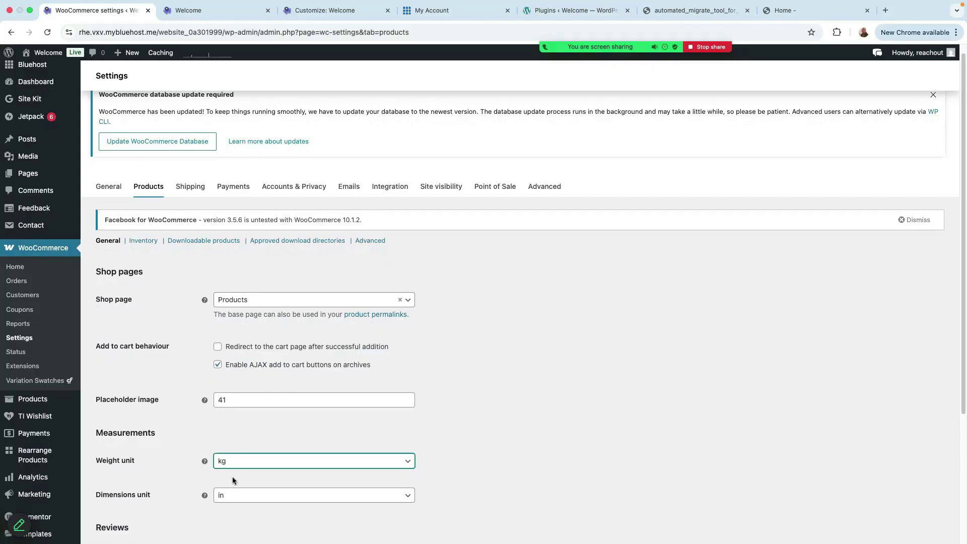
Change the product weight unit to g in the measurement settings
click(297, 466)
click(229, 412)
click(262, 463)
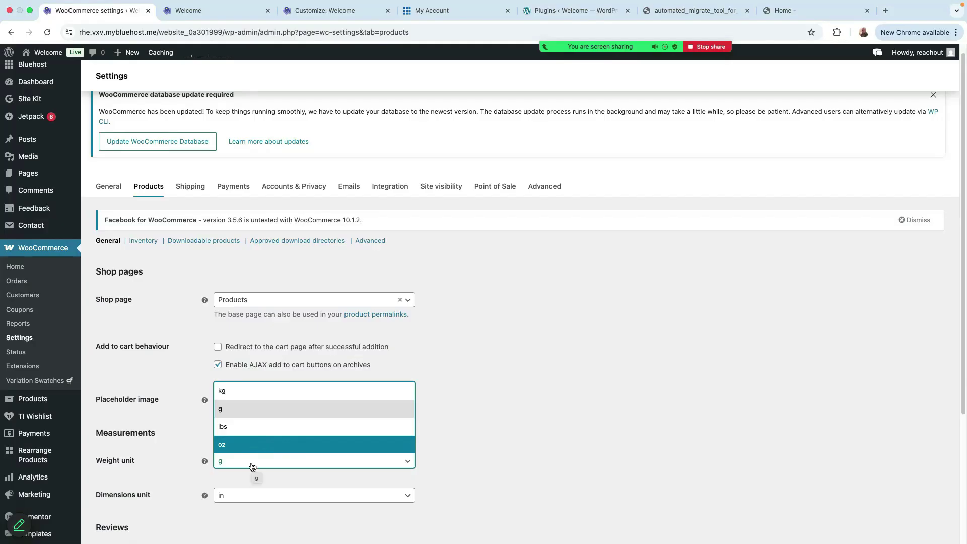
click(493, 421)
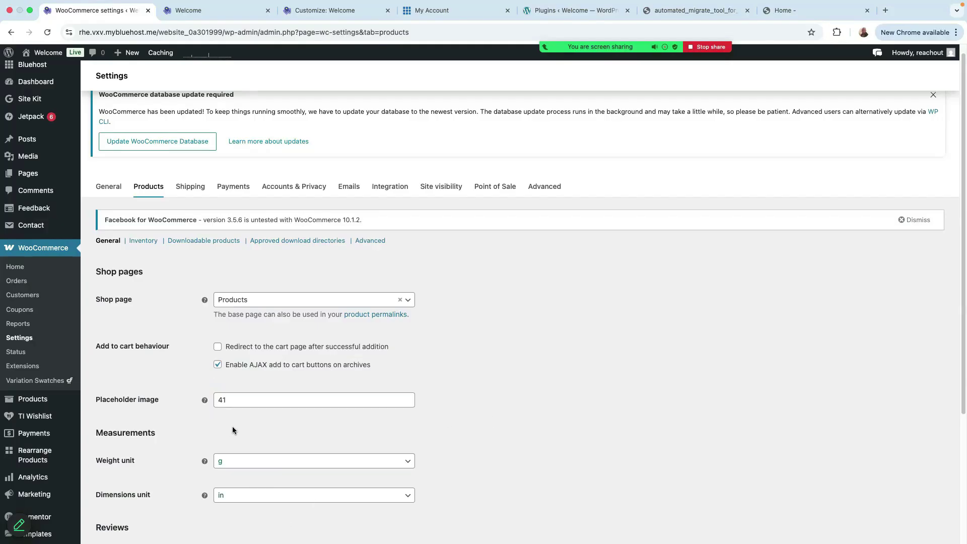
click(255, 464)
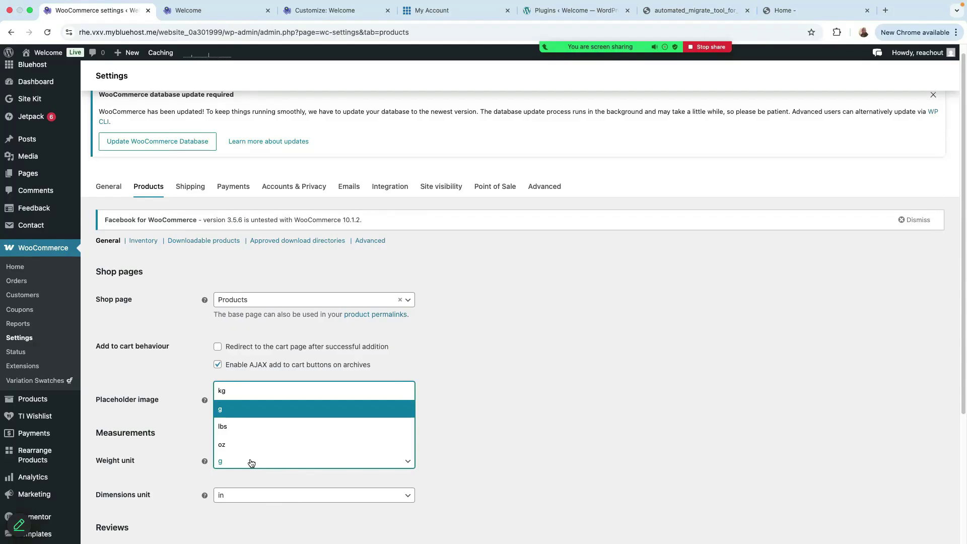
click(232, 412)
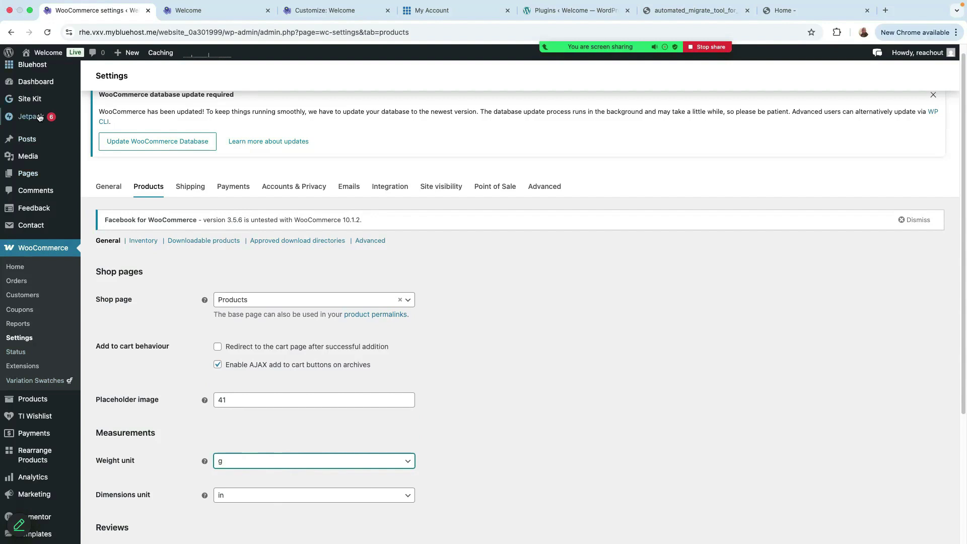
mouse_move(38, 119)
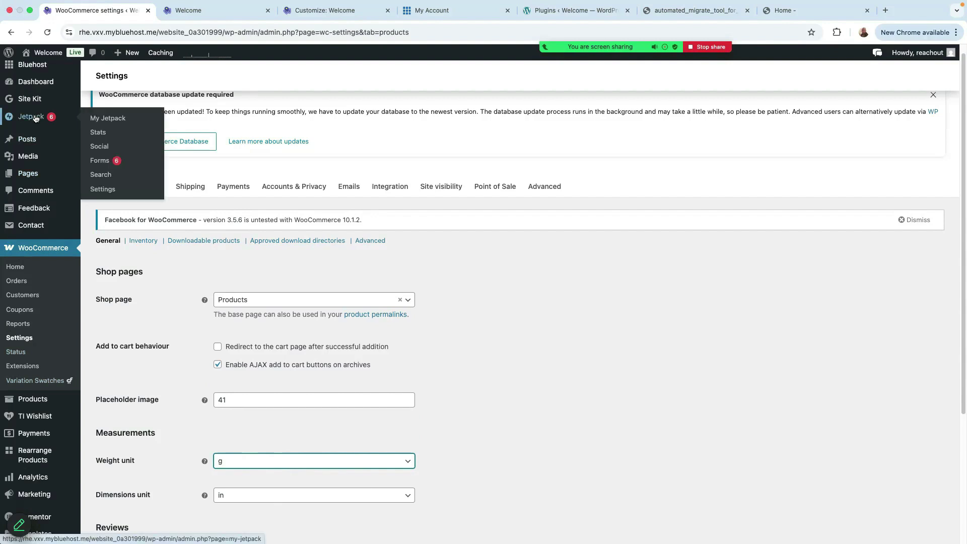
Set the product dimensions unit to cm, check the review and rating options, and save the product settings
click(280, 498)
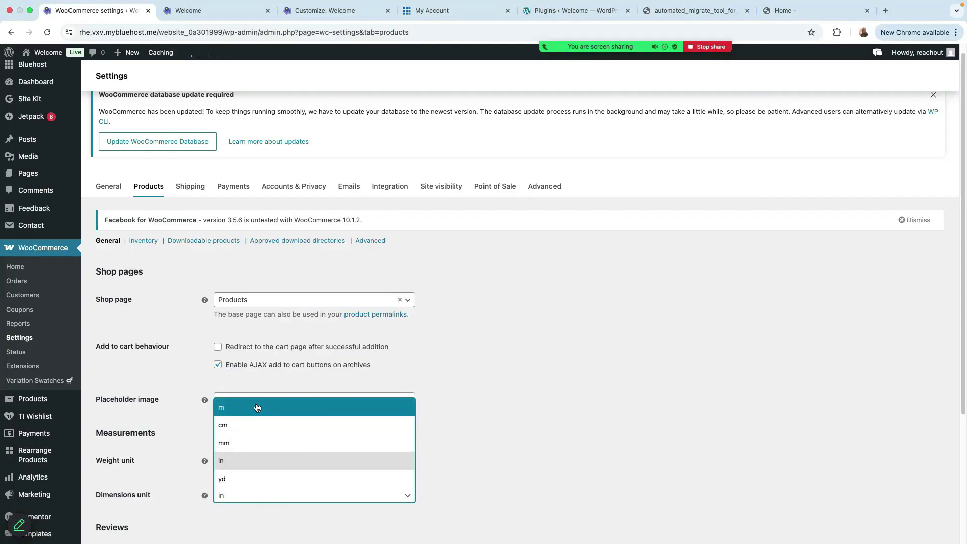
click(240, 426)
scroll(328, 330, down, 2)
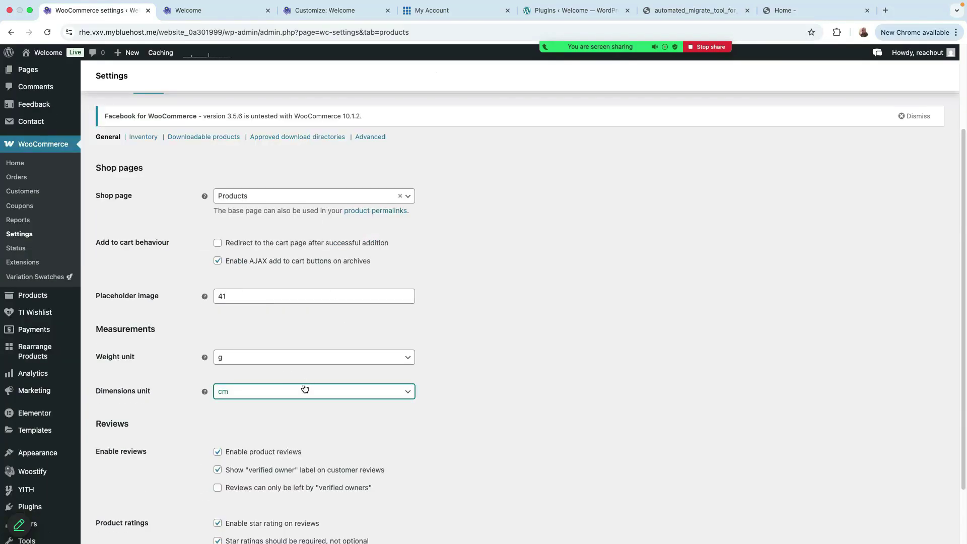
scroll(305, 389, down, 1)
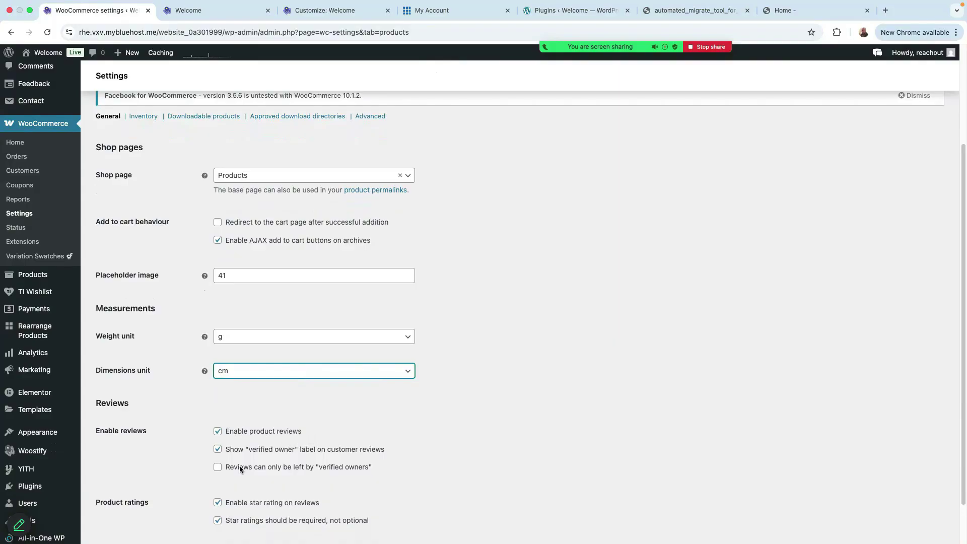
scroll(240, 469, down, 1)
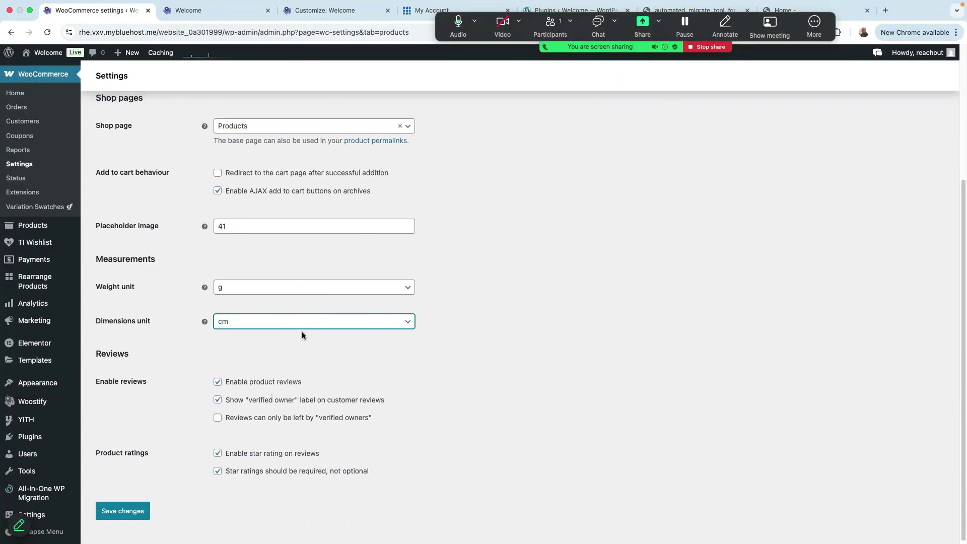
scroll(300, 335, up, 2)
scroll(296, 338, up, 3)
scroll(295, 338, down, 4)
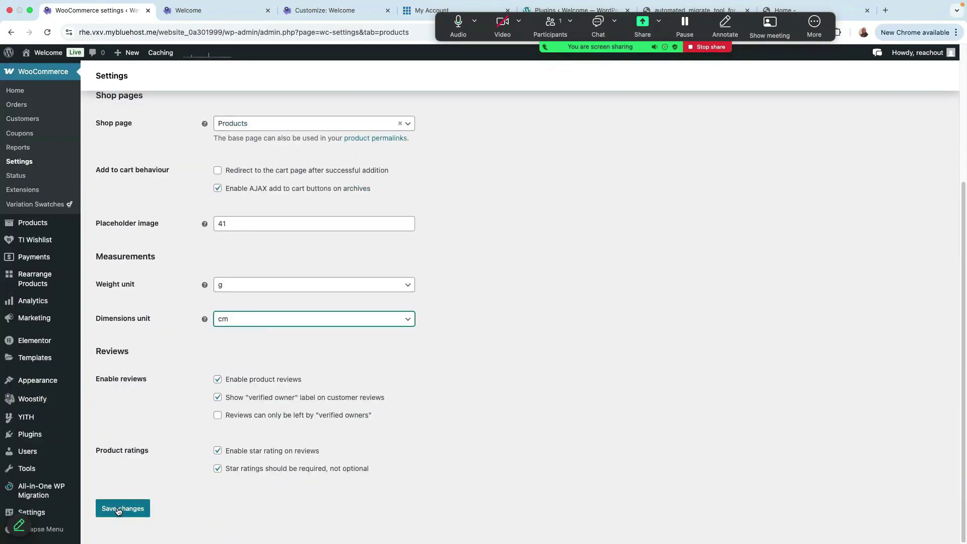
click(123, 509)
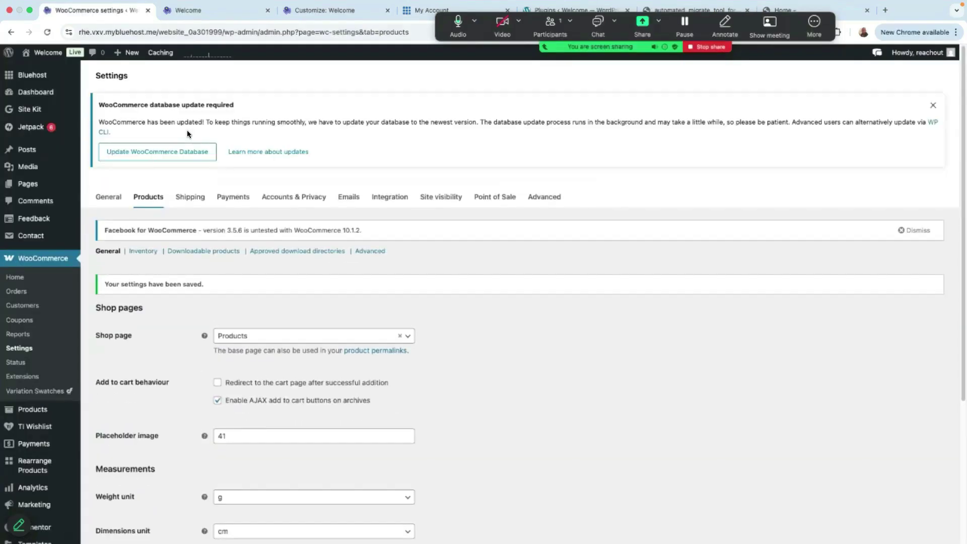
Start a new shipping zone in the shipping settings and name it "Nations wide shipping"
click(189, 199)
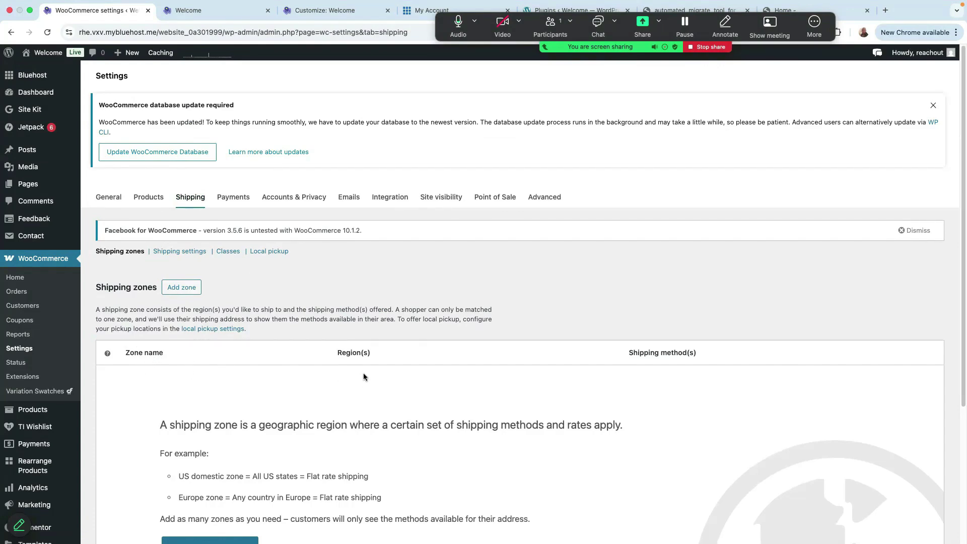
scroll(656, 361, down, 4)
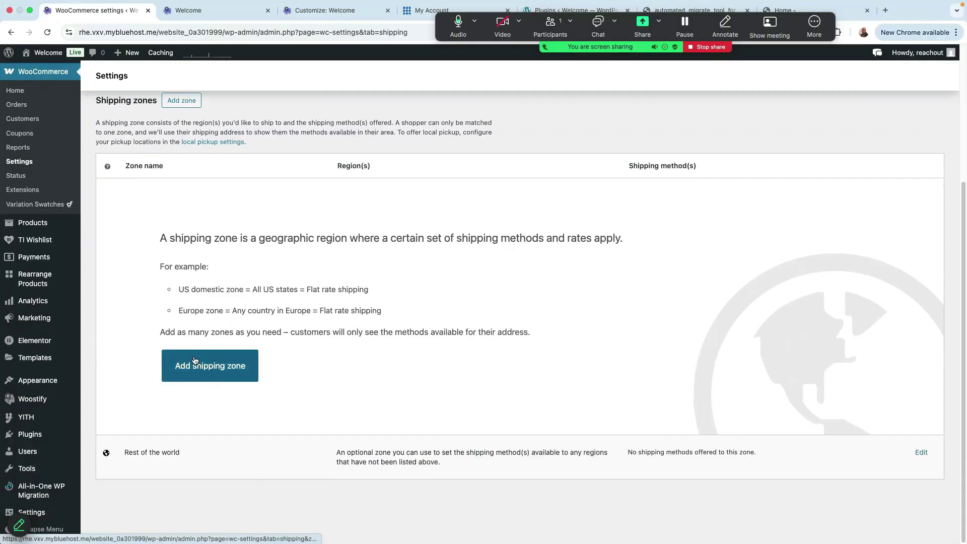
click(224, 373)
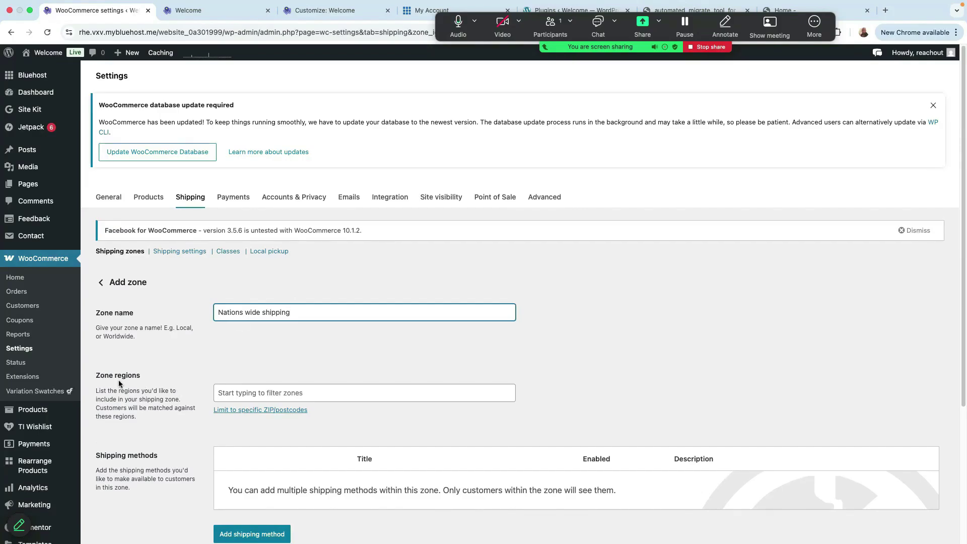
Add North America and United States (US) to the zone regions and look through the listed states
click(236, 396)
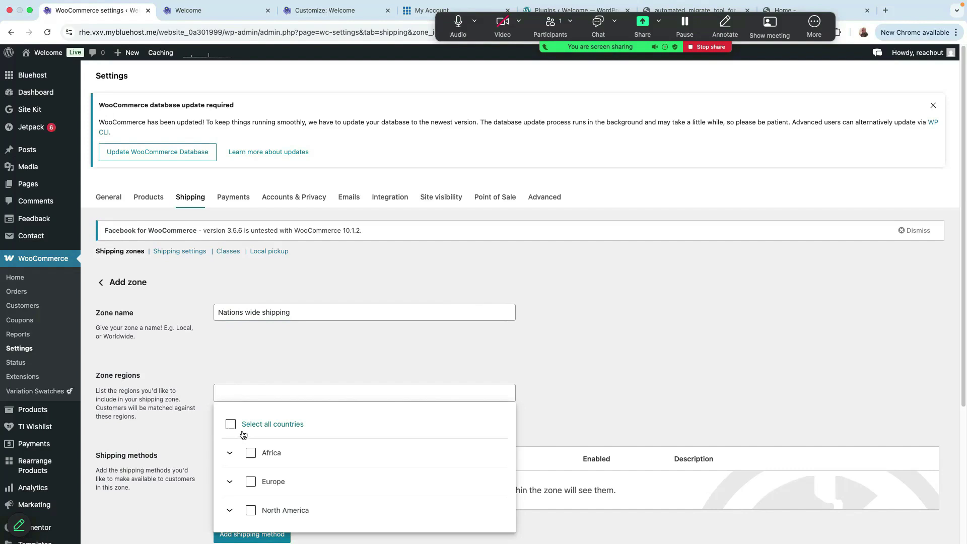
click(252, 511)
scroll(257, 487, down, 3)
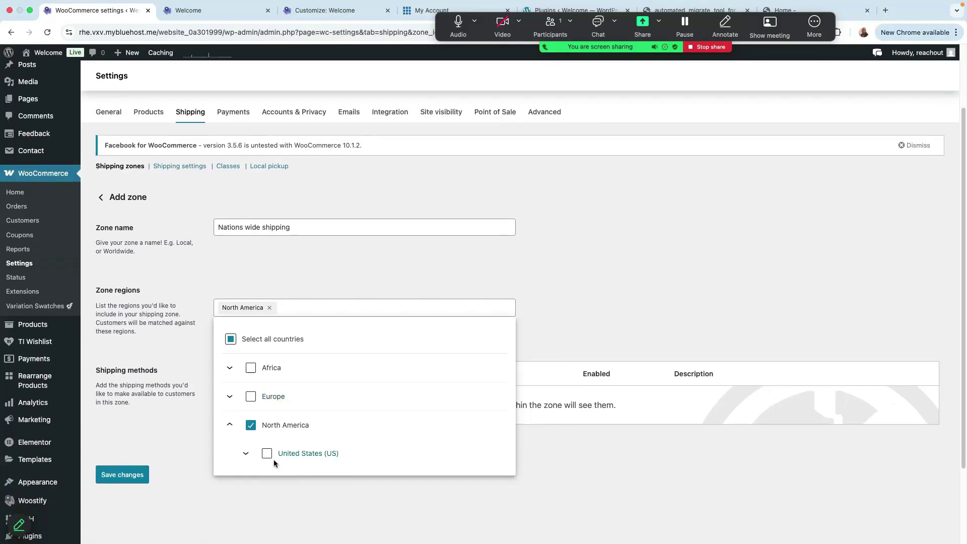
click(267, 454)
scroll(290, 463, down, 3)
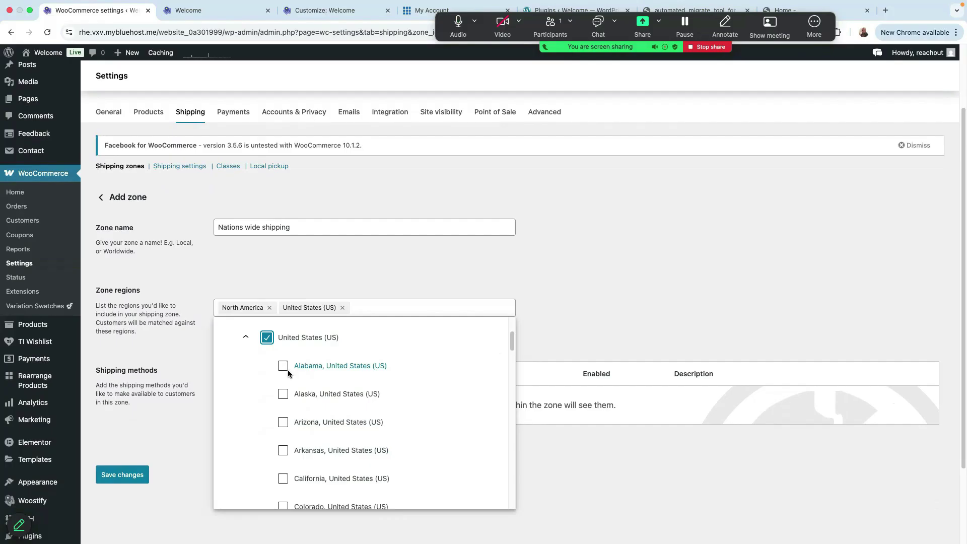
scroll(290, 418, down, 10)
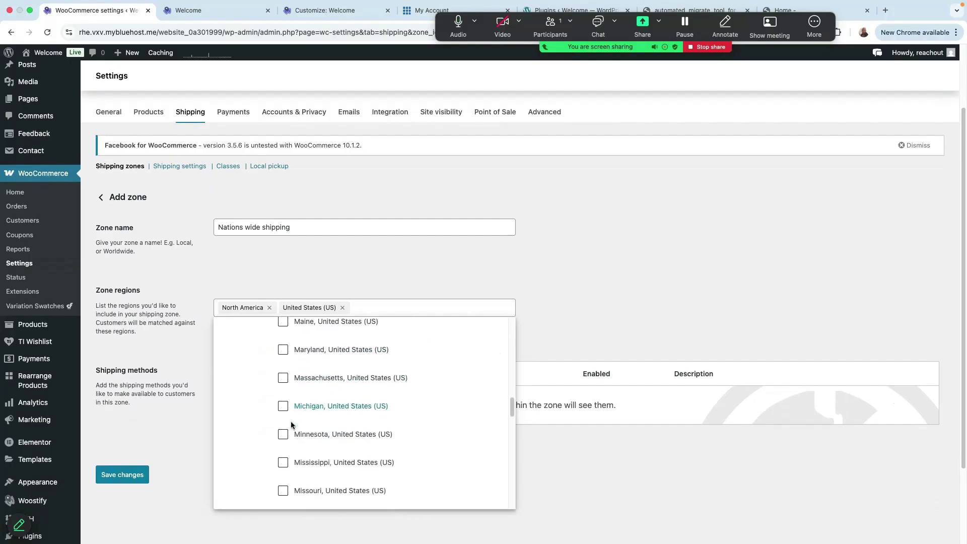
scroll(291, 421, up, 10)
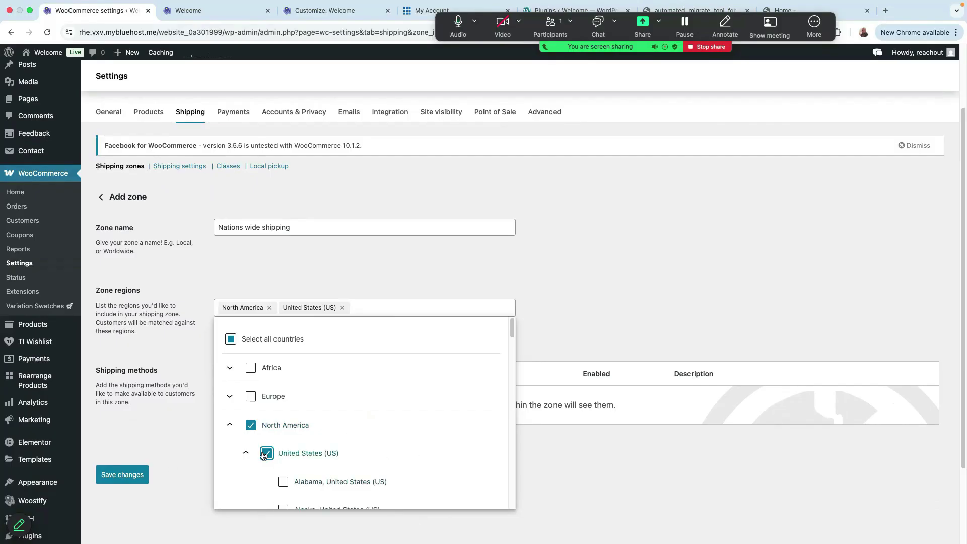
Add Europe, United Kingdom (UK), Africa, Cameroon and Nigeria to the zone regions
click(251, 397)
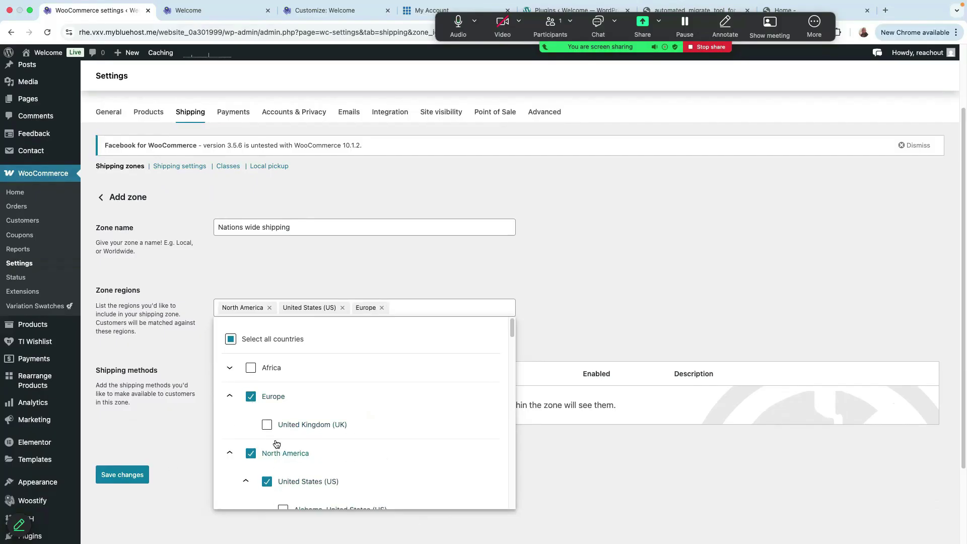
click(267, 425)
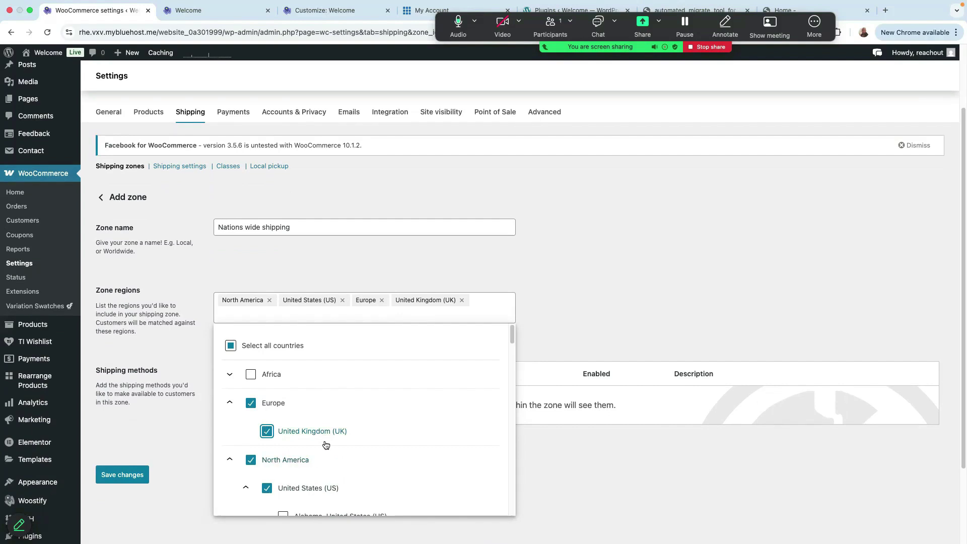
click(251, 375)
click(266, 403)
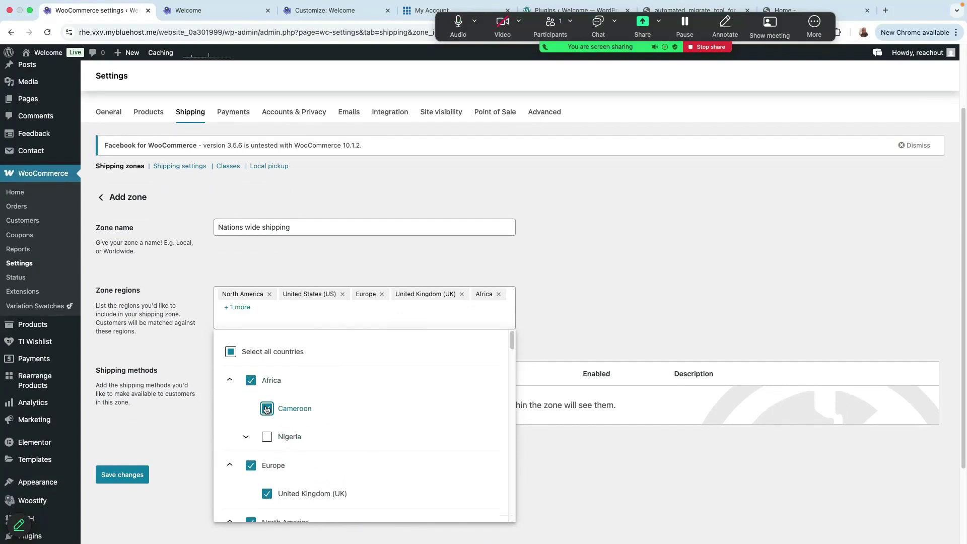
click(267, 438)
scroll(376, 413, down, 4)
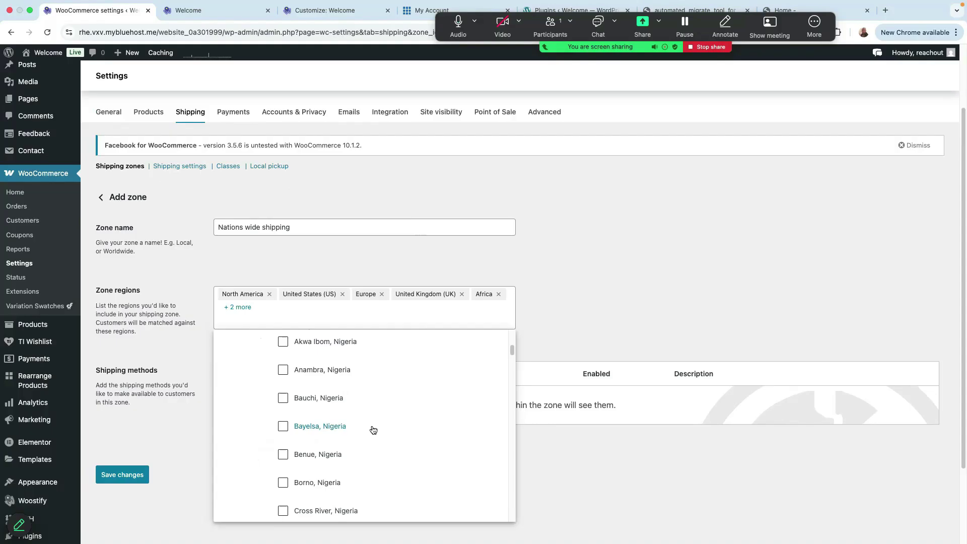
scroll(425, 427, down, 8)
scroll(423, 423, down, 1)
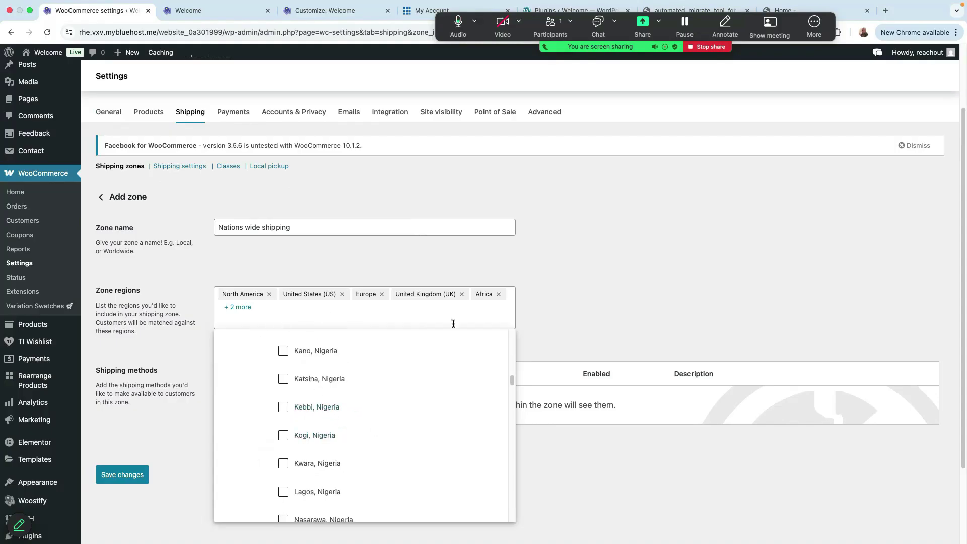
click(174, 436)
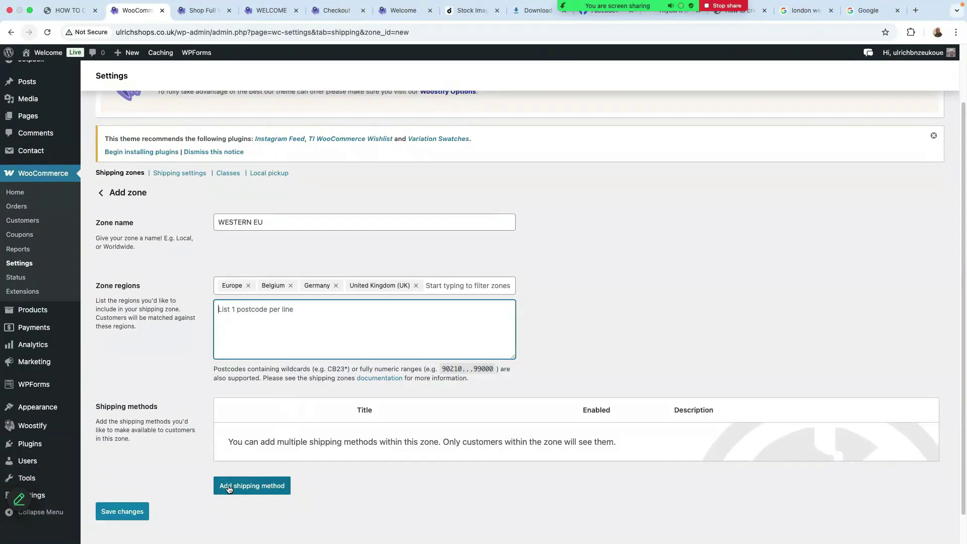
Start a new shipping method for the WESTERN EU zone and choose Flat rate as its type
click(236, 486)
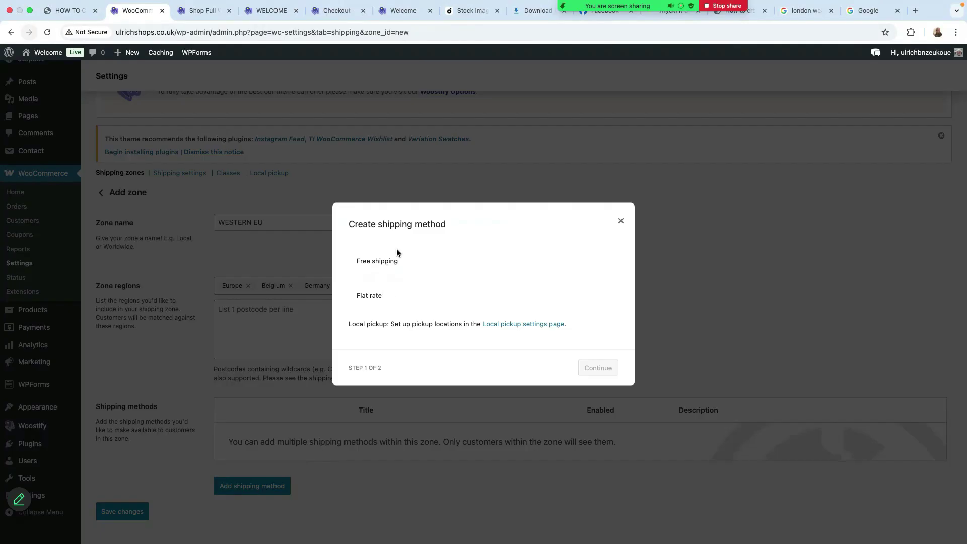
click(369, 263)
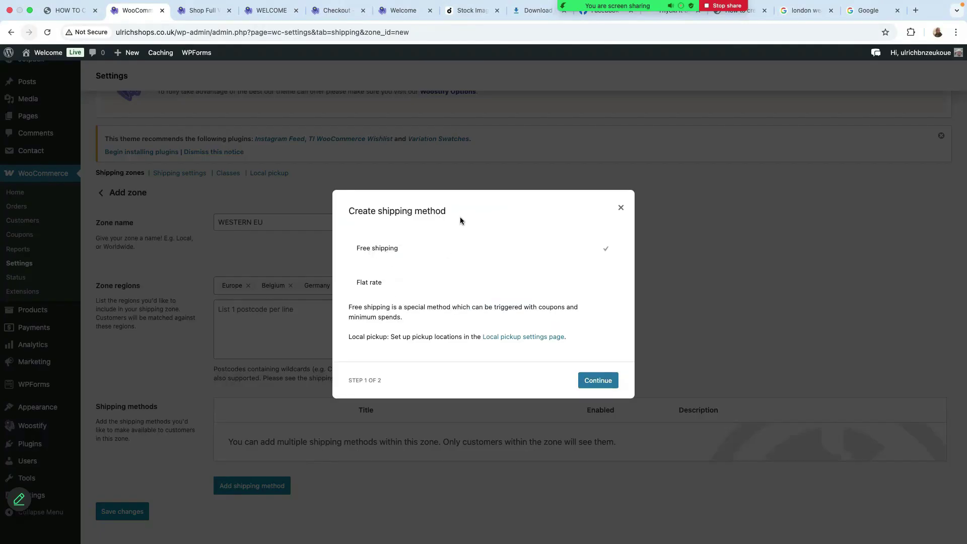
click(378, 283)
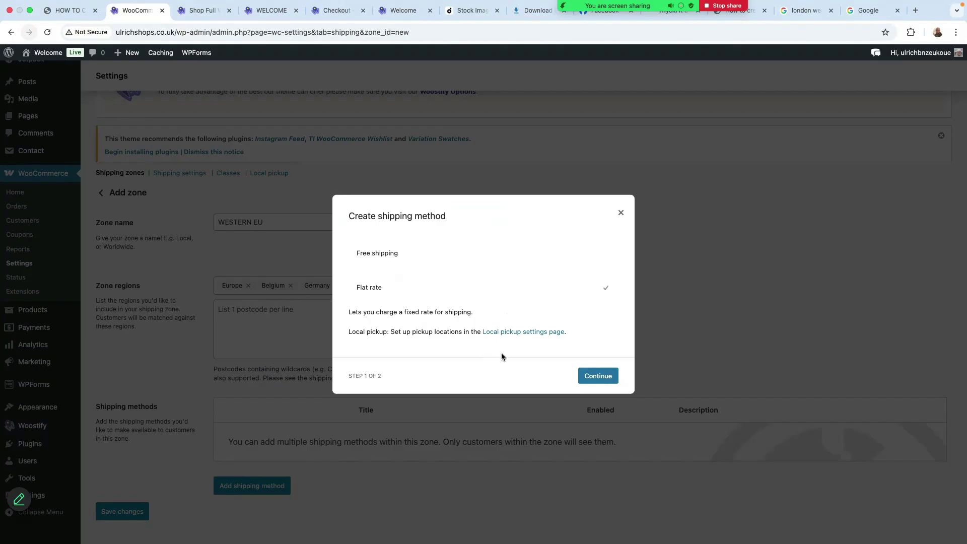
click(600, 381)
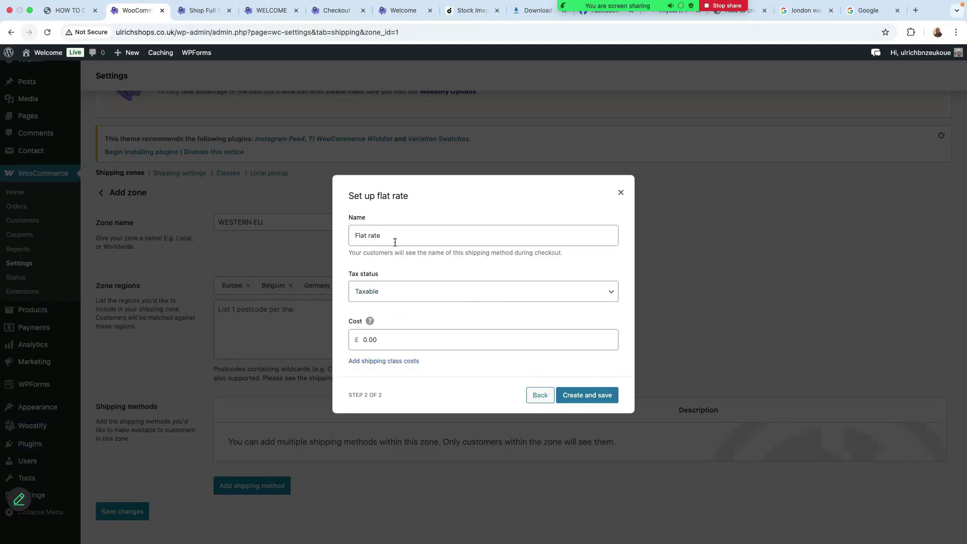
Set the flat rate's cost to £8.50 and create the shipping method
click(370, 341)
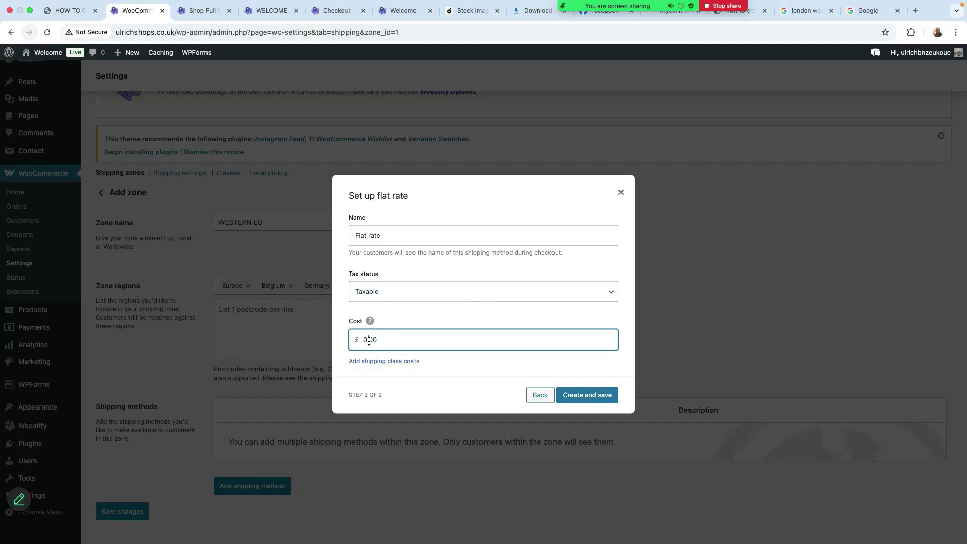
key(BackSpace)
text(8.)
key(Delete)
key(Delete)
text(50)
click(578, 398)
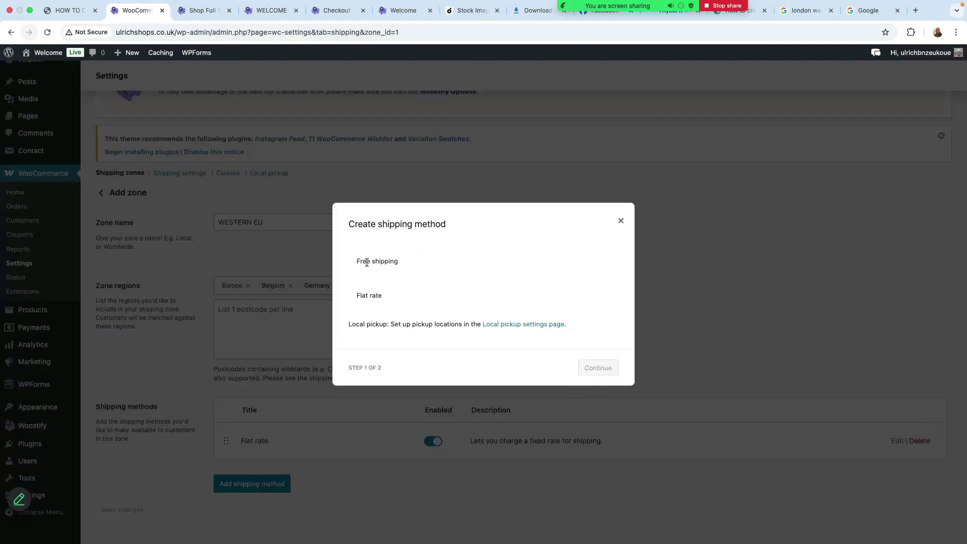
Create a Free shipping method requiring a minimum order amount of £150.00, with the minimum order rule applied before coupon discount
click(367, 262)
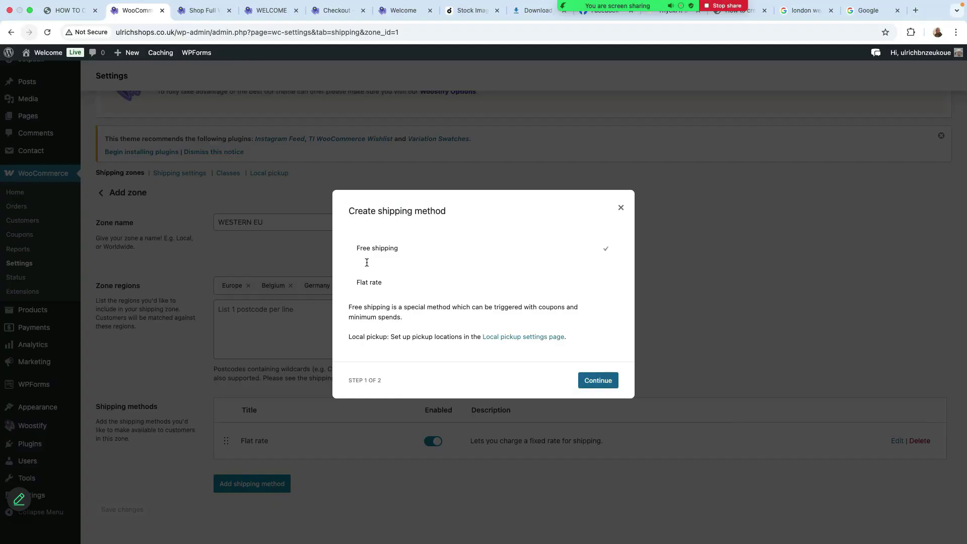
key(Return)
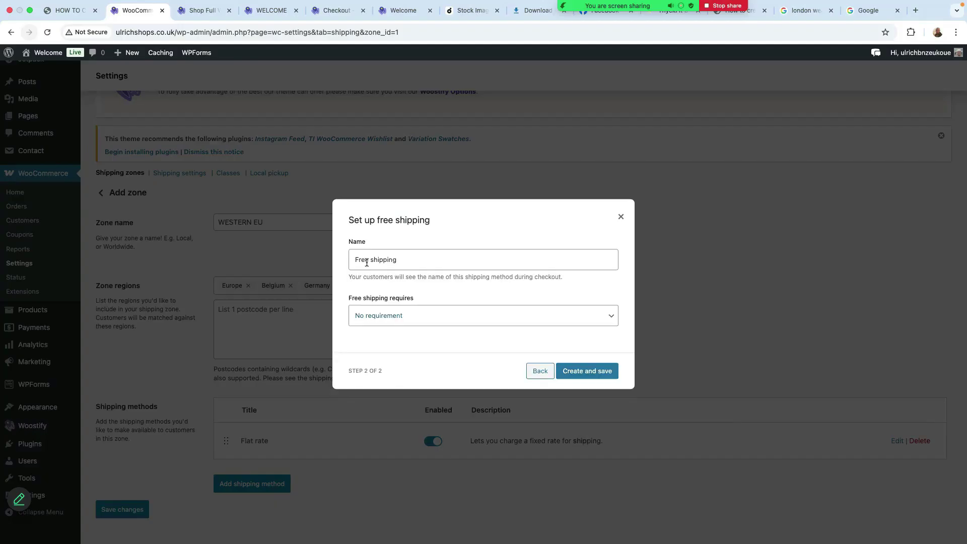
click(494, 322)
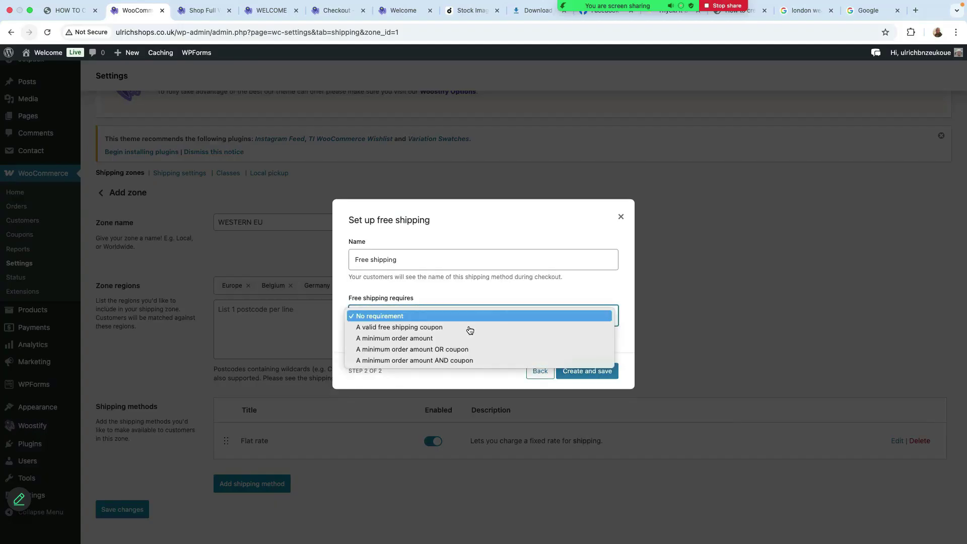
click(406, 342)
click(361, 321)
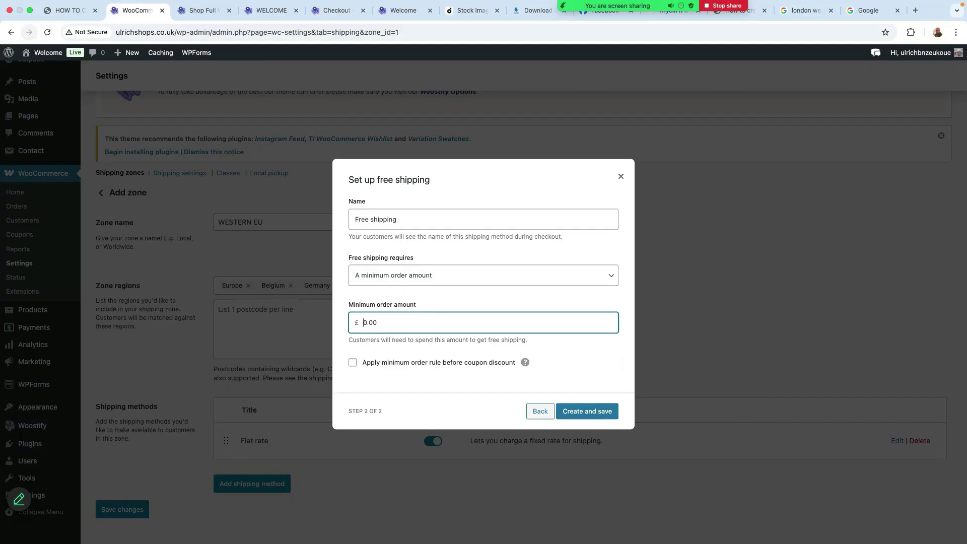
text(15)
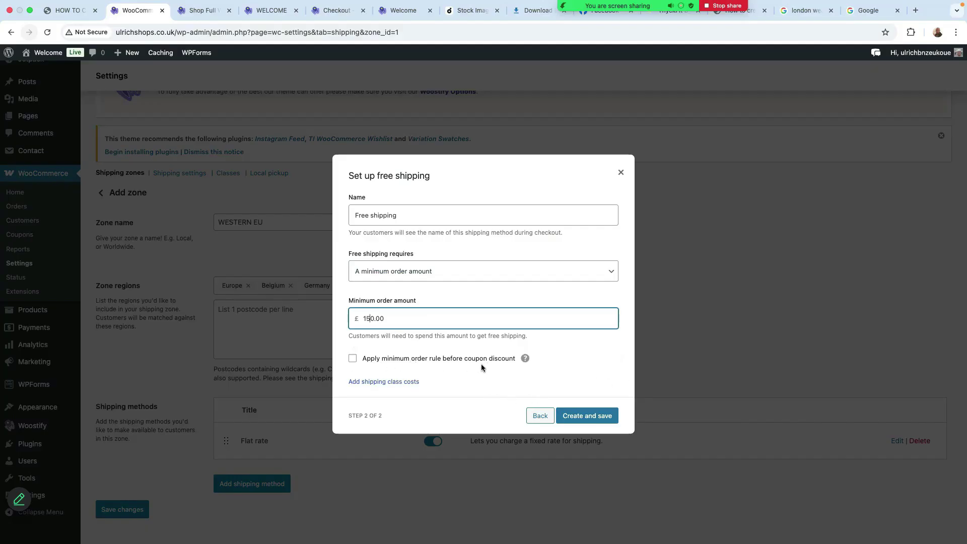
click(353, 359)
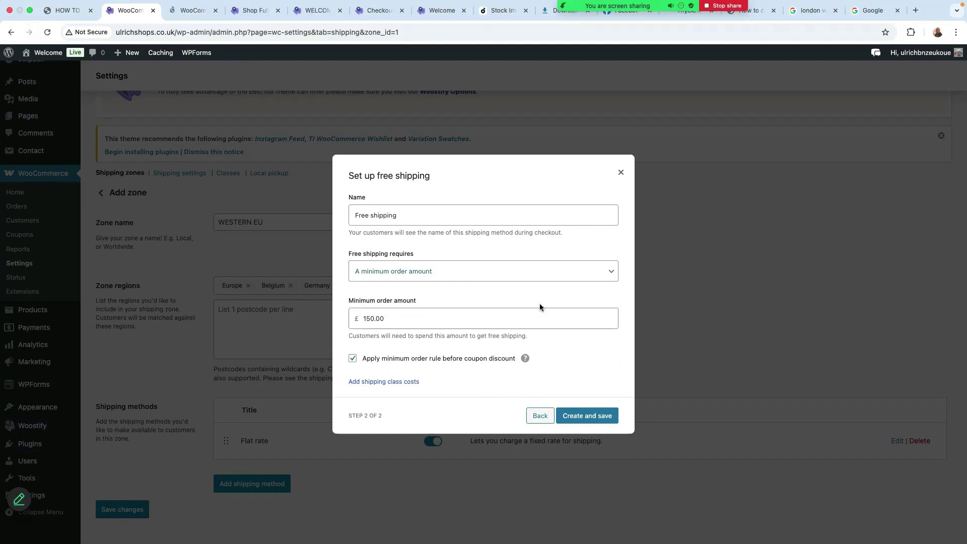
click(587, 417)
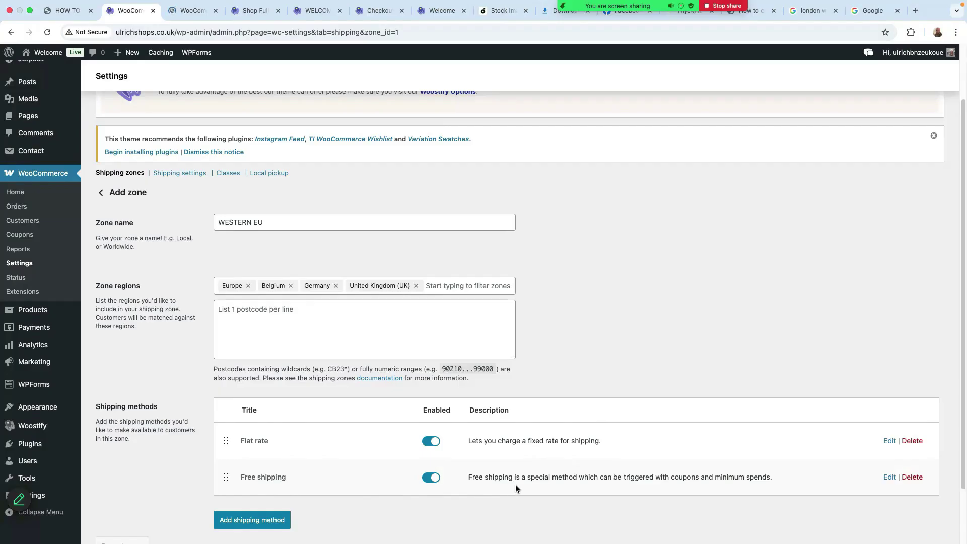
Reopen the Free shipping method to review its settings, save it, and look over the zone's shipping methods
click(890, 478)
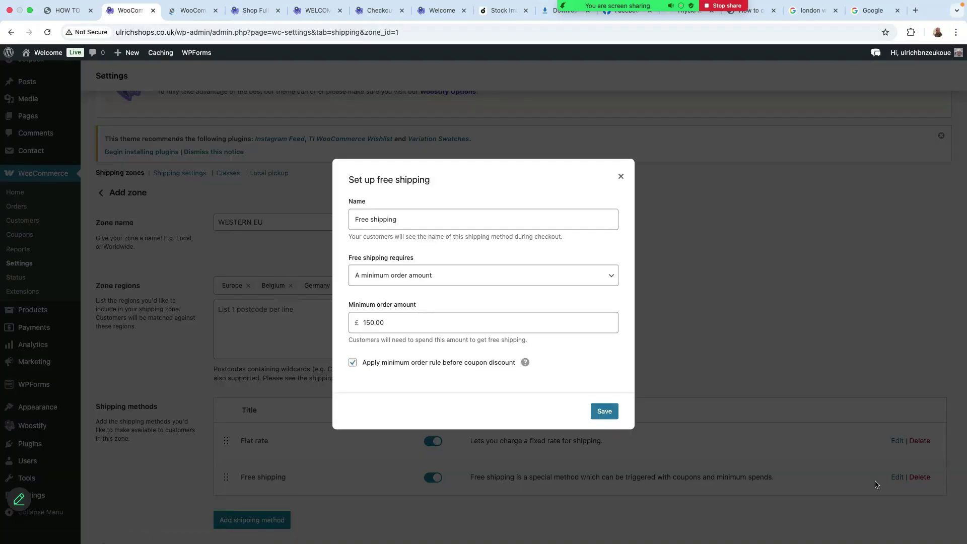
click(608, 412)
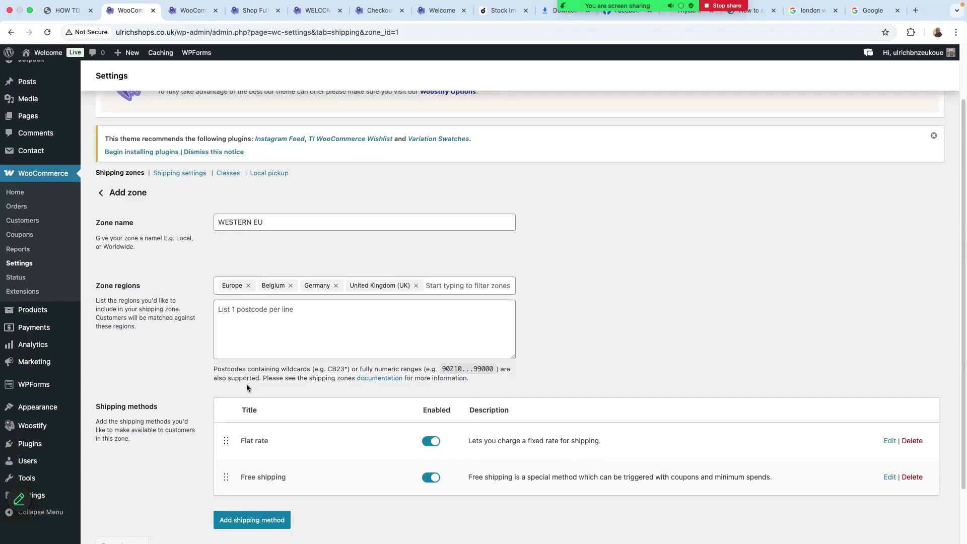
scroll(302, 361, down, 3)
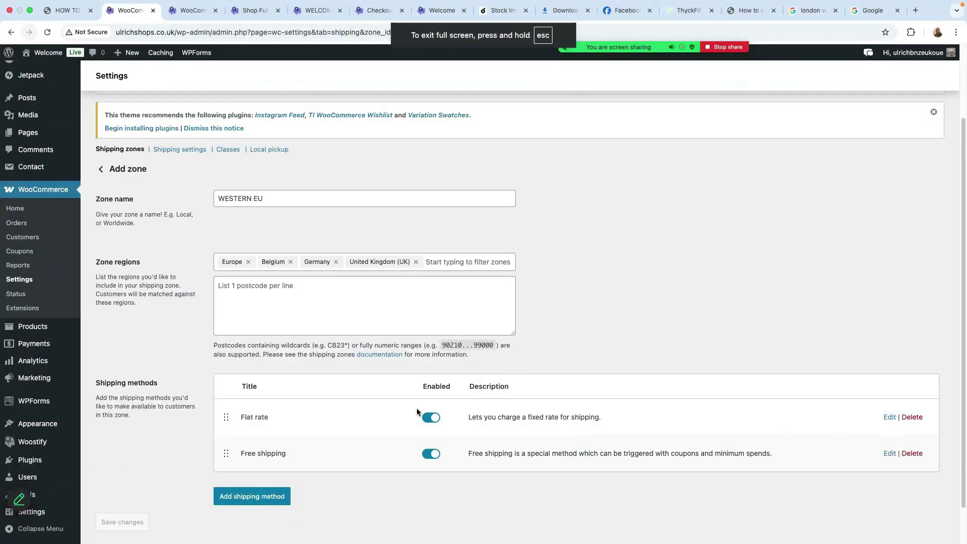
scroll(397, 394, down, 1)
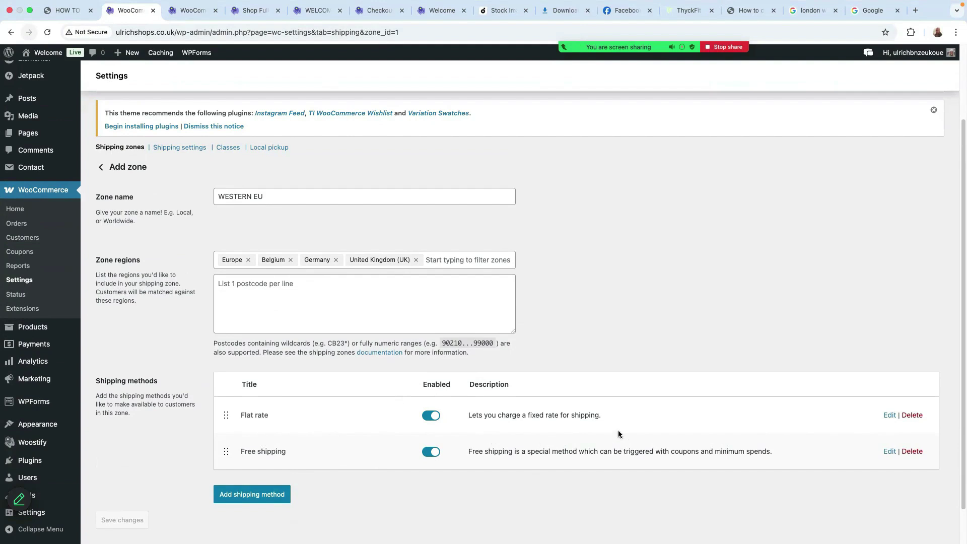
Open the flat rate's settings for editing, and bring up the Slim Fit Dress Shirts product page in the other browser tab
click(890, 416)
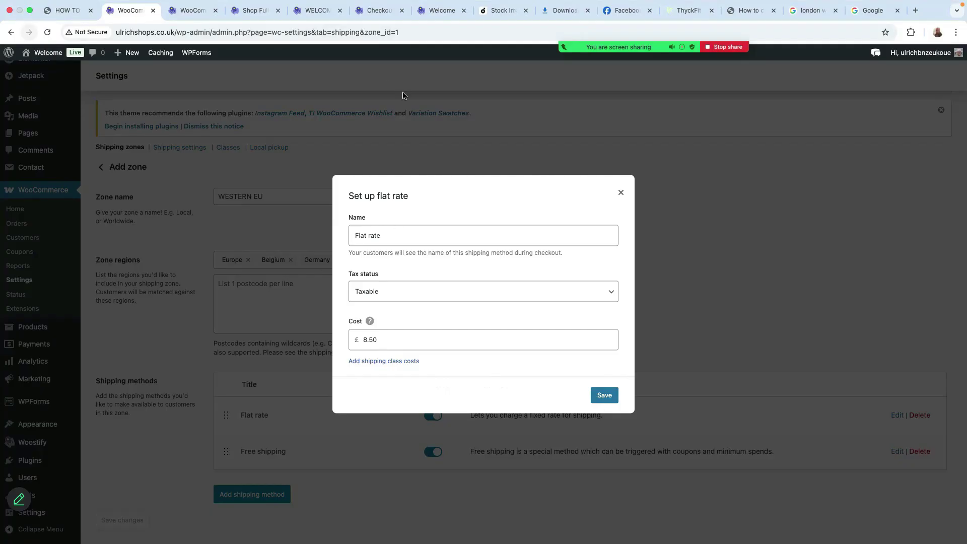
click(185, 12)
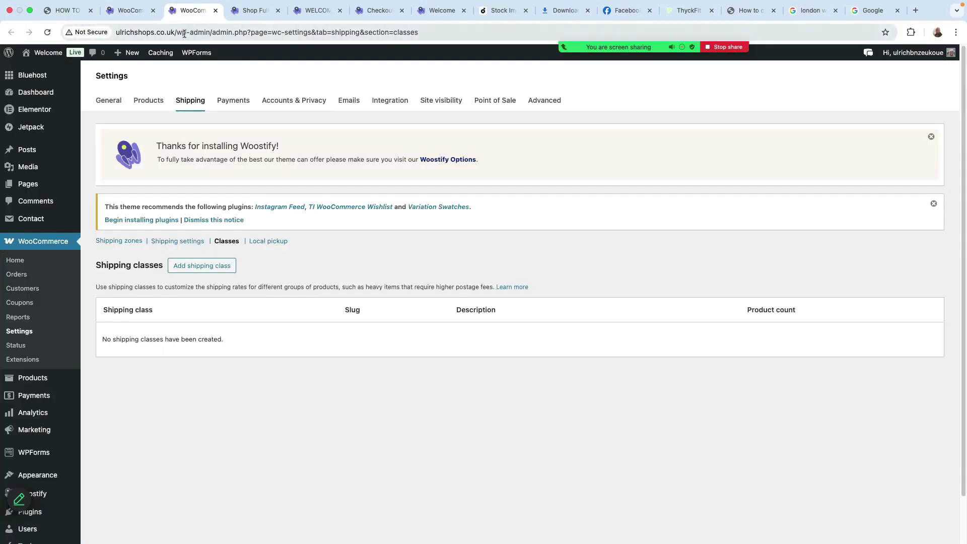
click(44, 70)
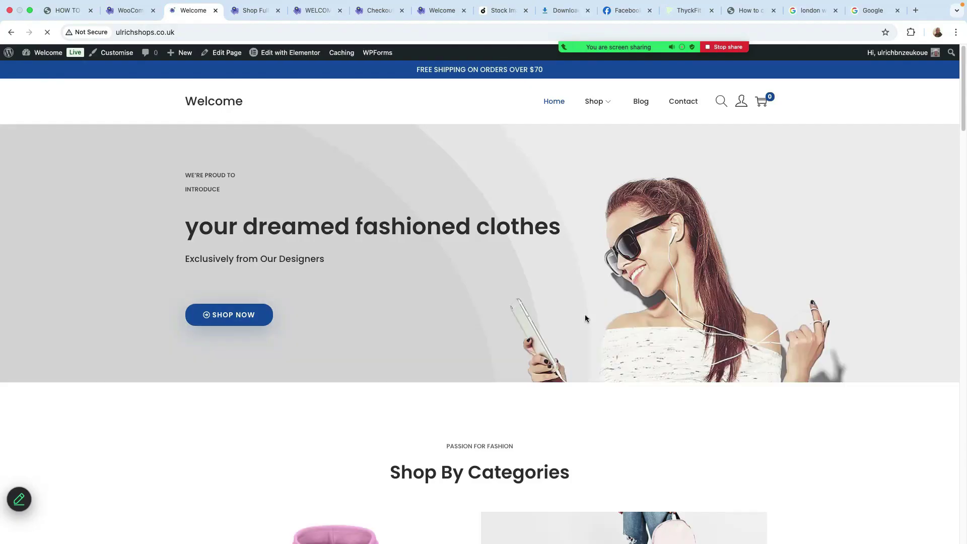
scroll(585, 317, down, 2)
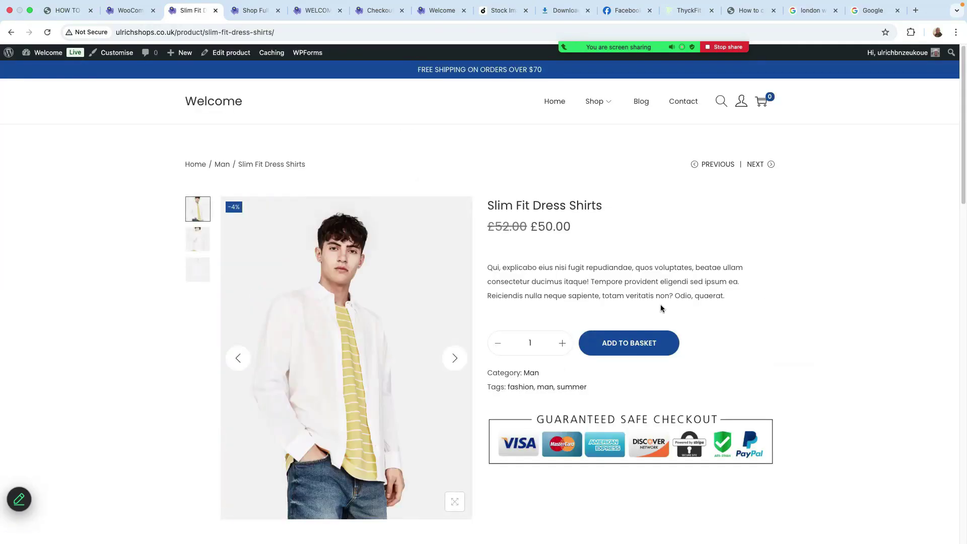
scroll(489, 308, down, 1)
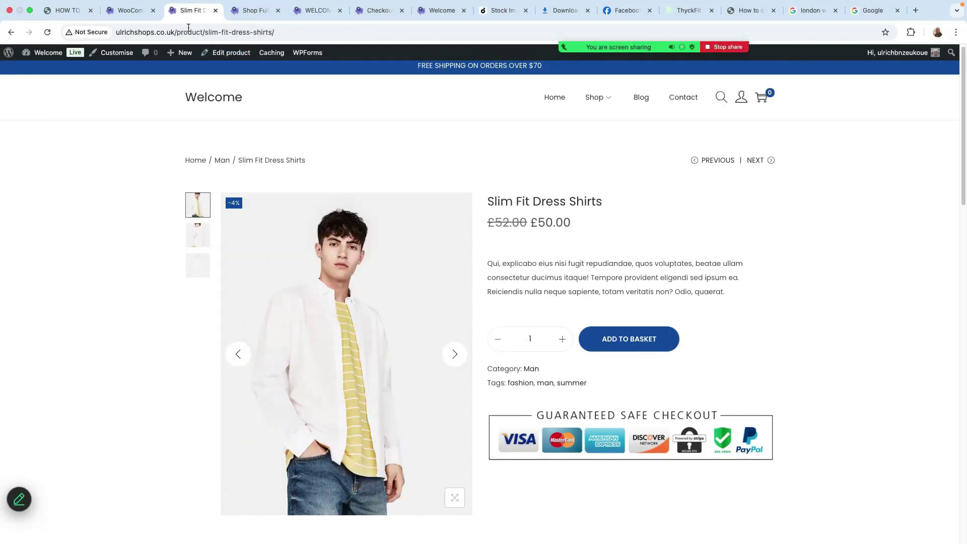
Try different order quantities for the Slim Fit Dress Shirts, going up to 17, down to 7, and ending at 11
triple_click(562, 344)
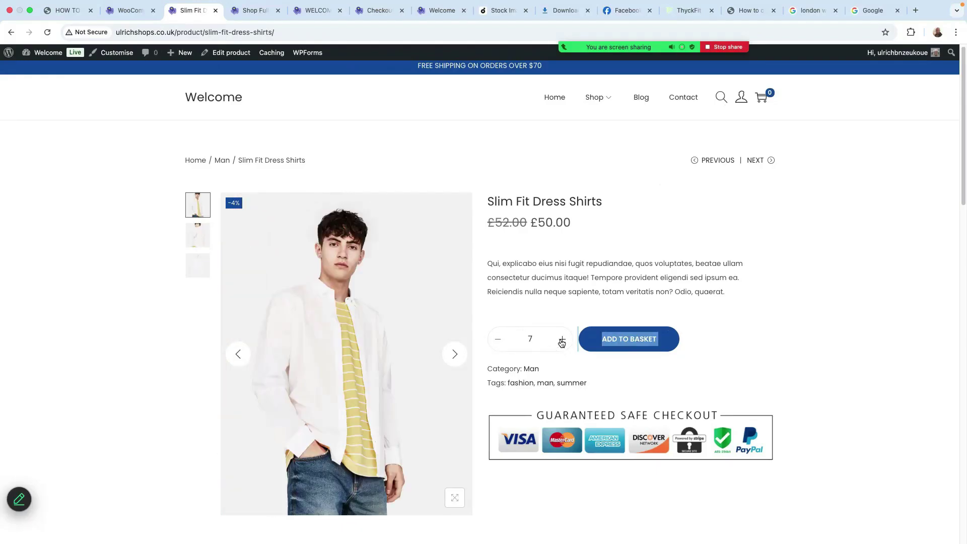
click(562, 343)
click(562, 343)
click(562, 344)
click(562, 343)
click(563, 343)
click(563, 342)
click(562, 343)
double_click(499, 340)
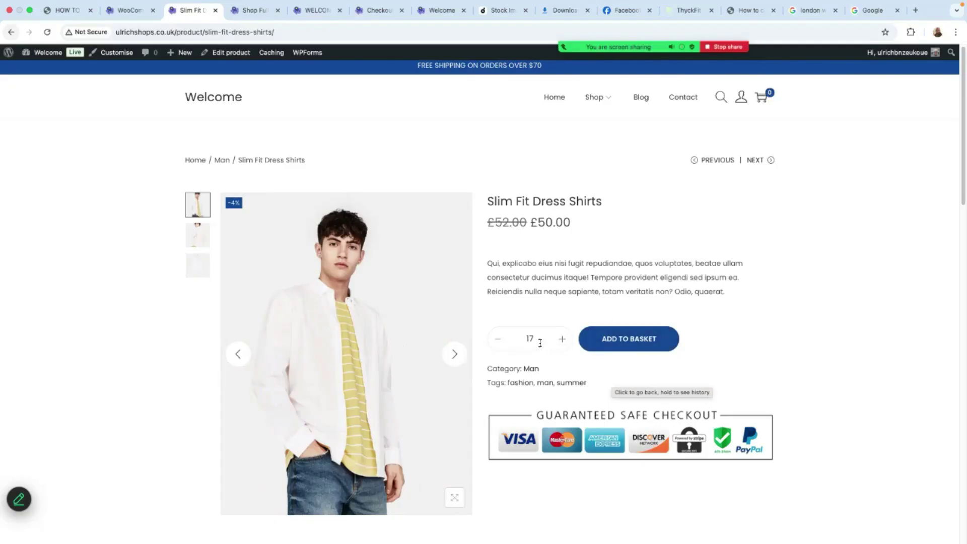
click(500, 342)
click(500, 341)
click(501, 341)
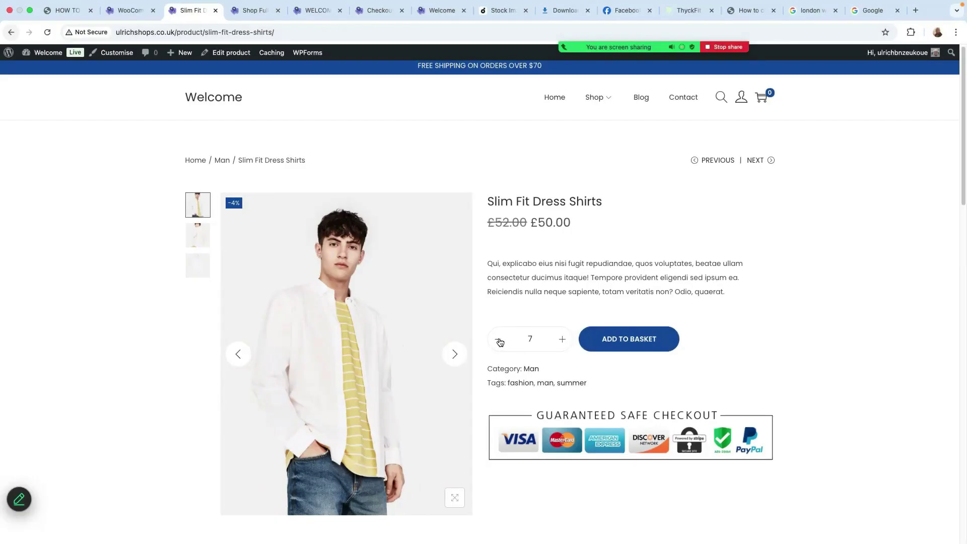
double_click(563, 341)
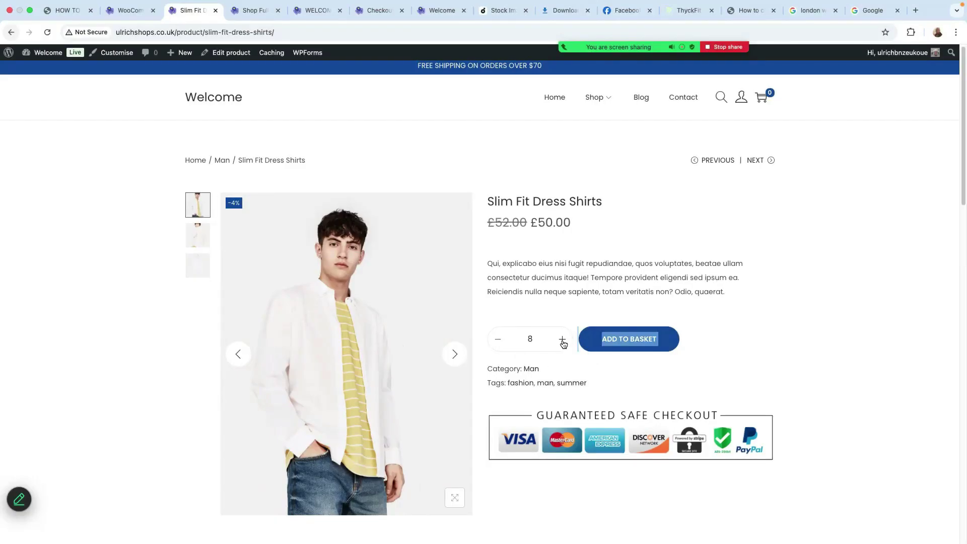
click(563, 341)
click(563, 343)
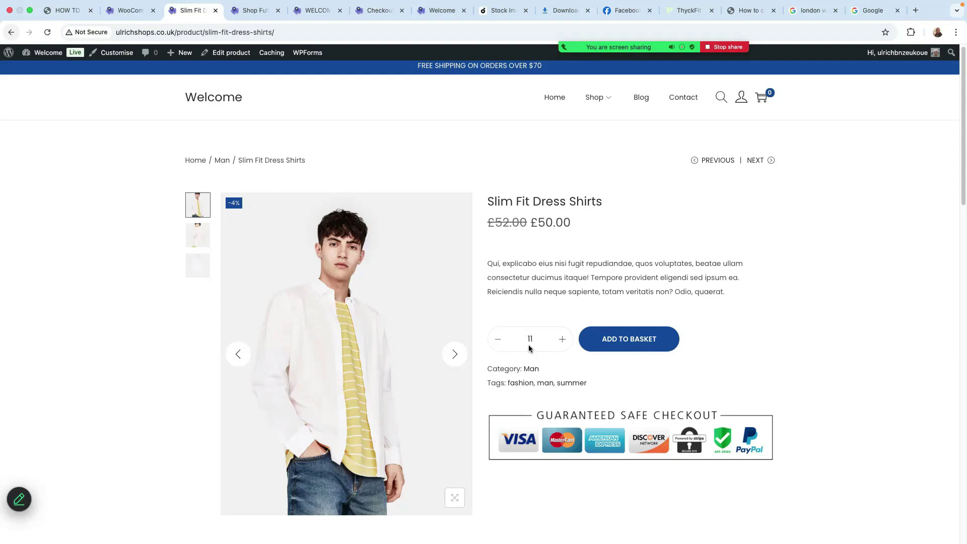
Return to the WESTERN EU zone's flat rate settings, set the cost to 8.50*[qty] and save the method
click(129, 17)
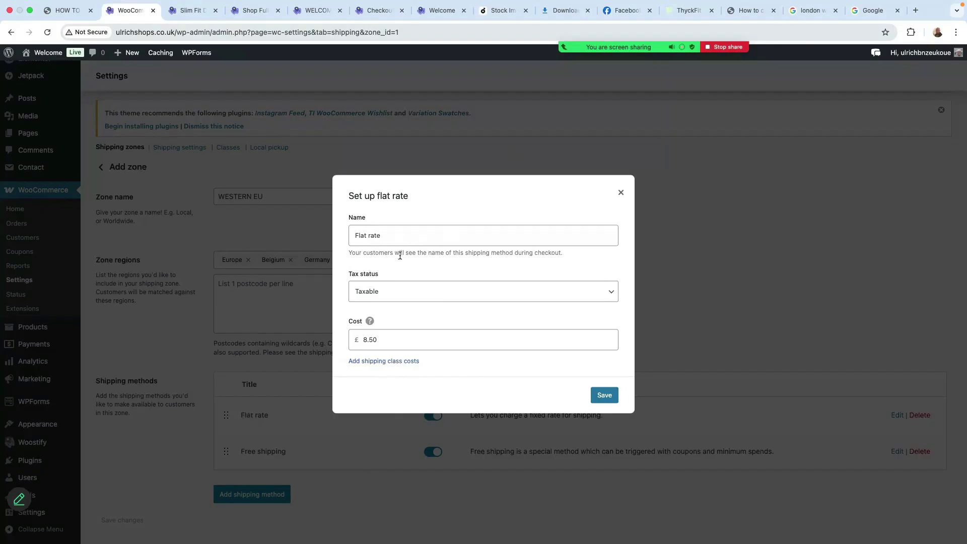
double_click(391, 344)
click(384, 332)
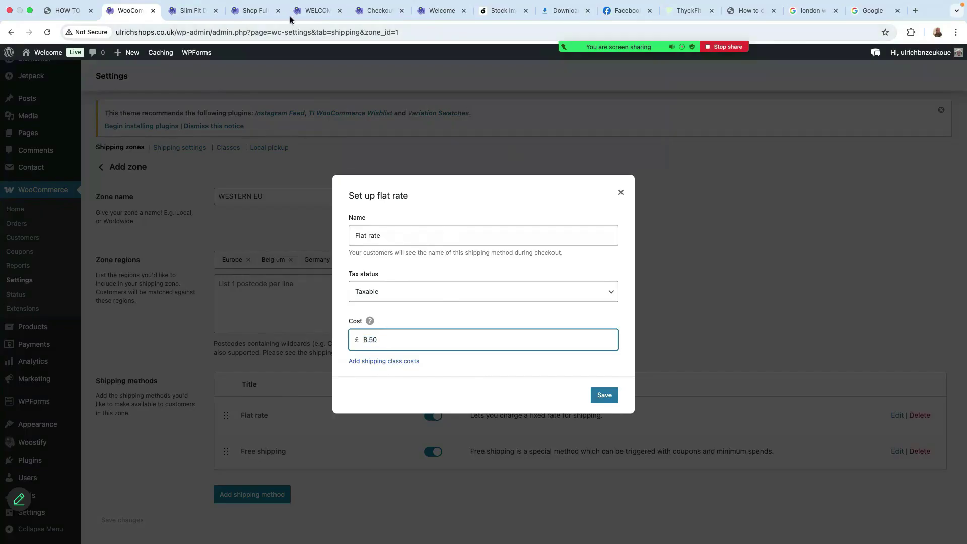
double_click(380, 337)
click(383, 340)
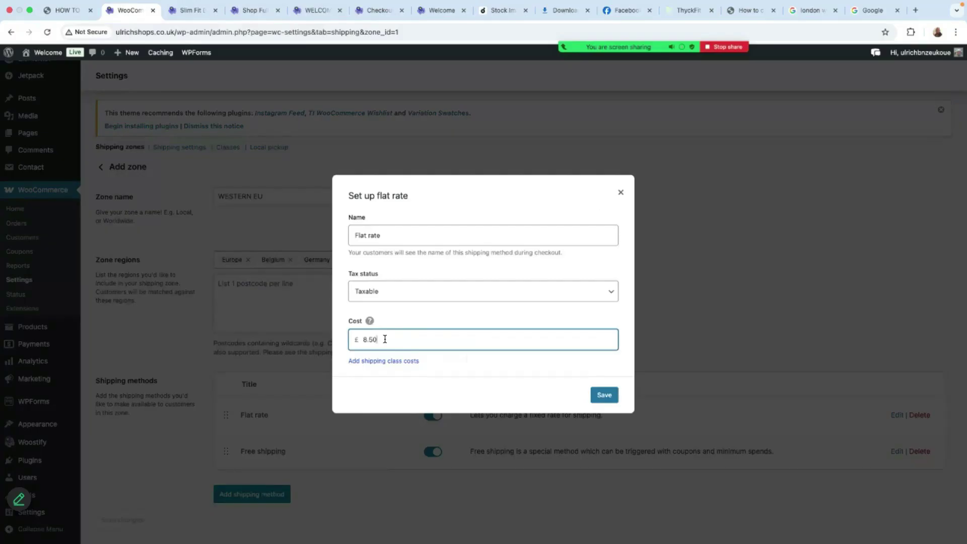
text(*[qty])
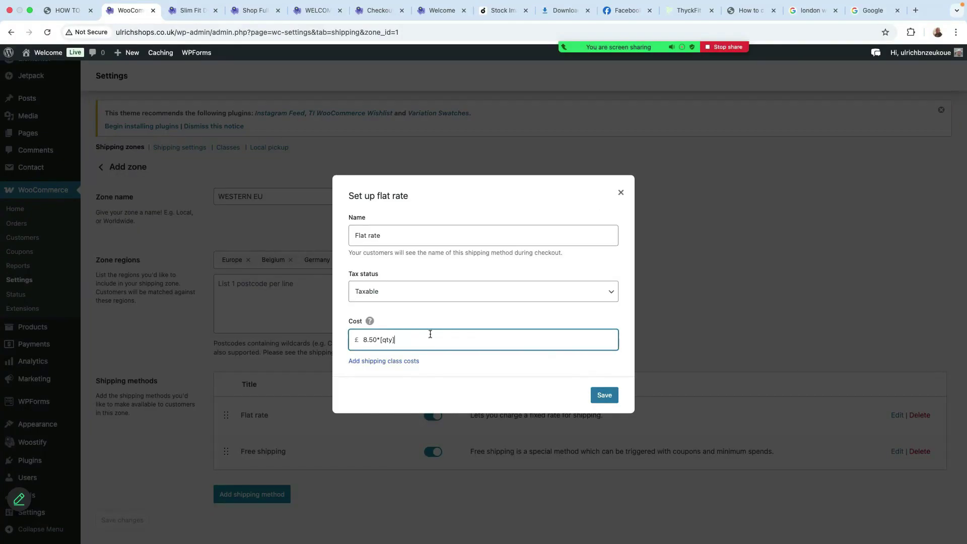
click(604, 397)
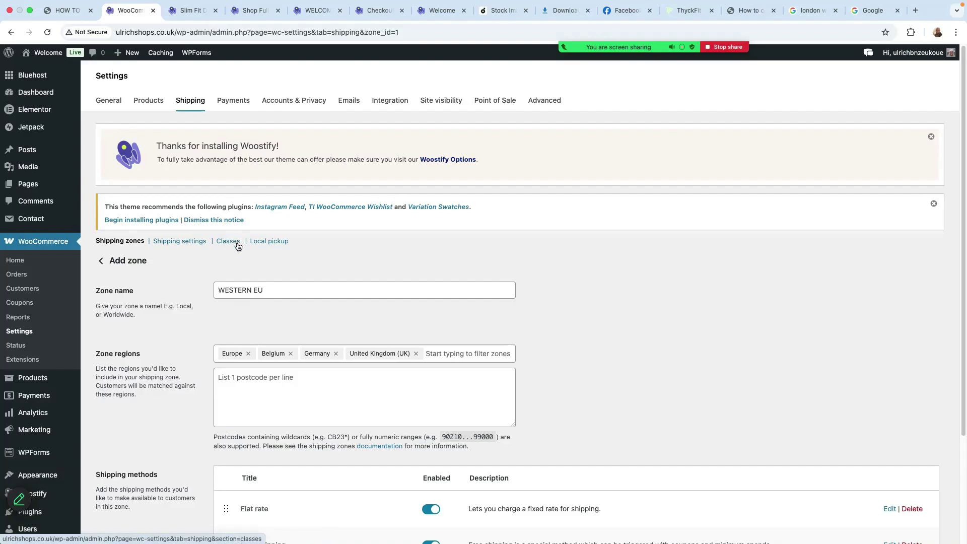
Create a shipping class named "heavy" with the description "Large weight Products", leaving the slug blank
click(233, 243)
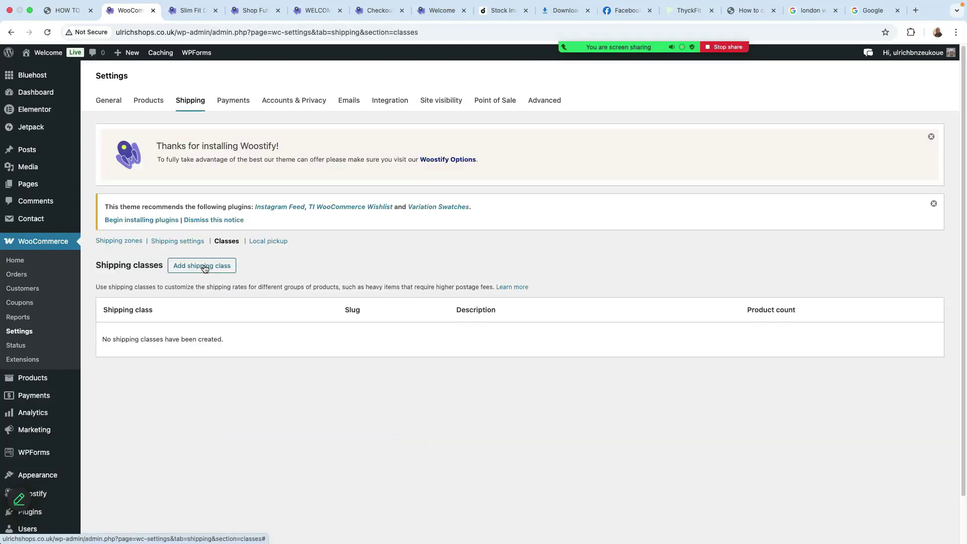
click(202, 267)
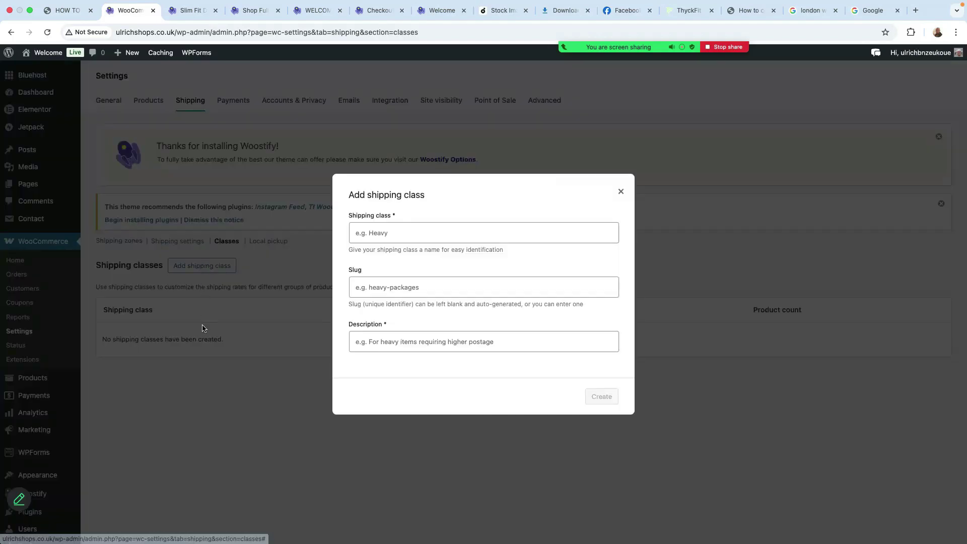
click(394, 235)
click(395, 235)
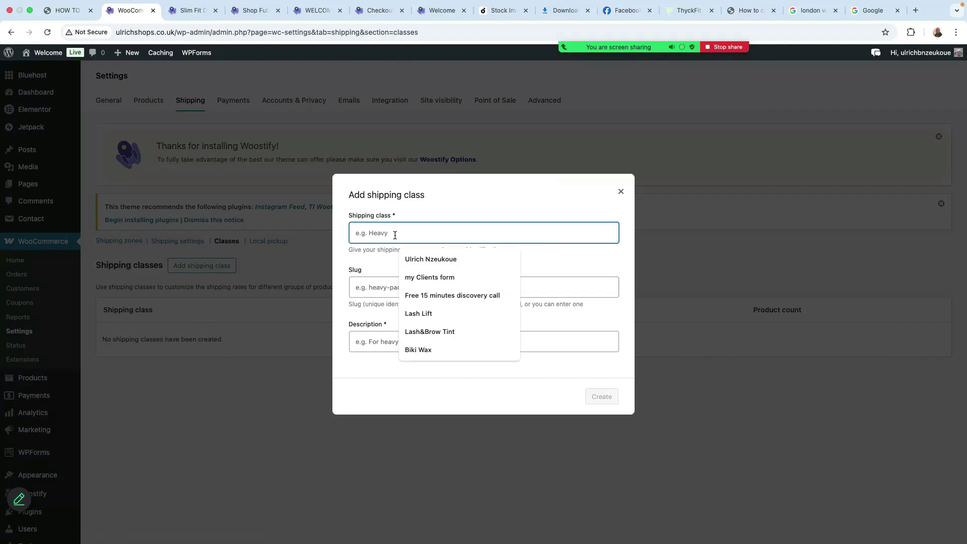
text(heavy)
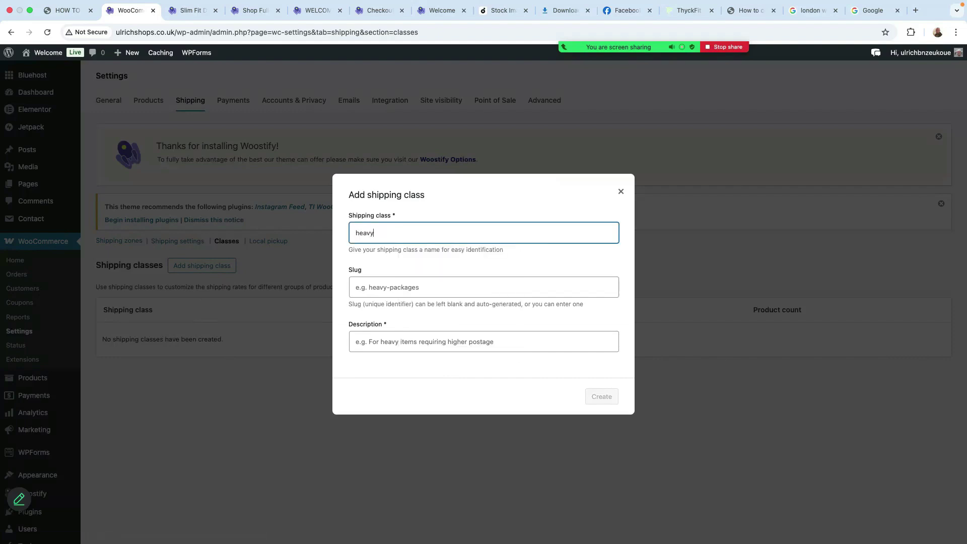
click(383, 346)
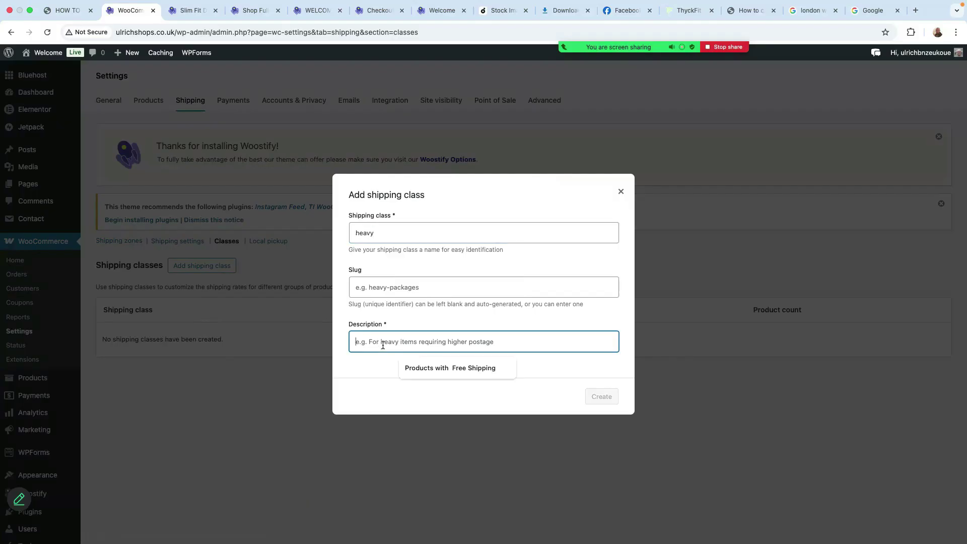
text(Large weight Products)
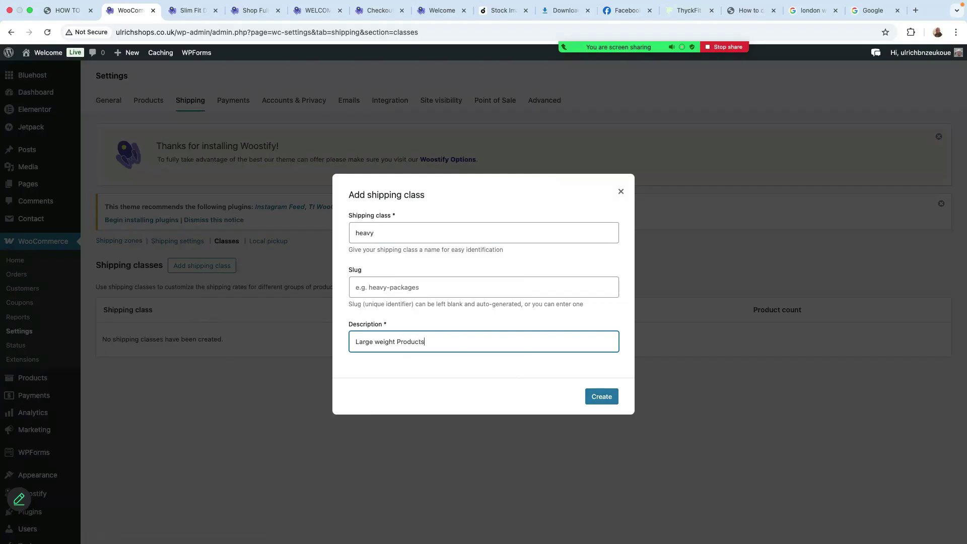
click(602, 398)
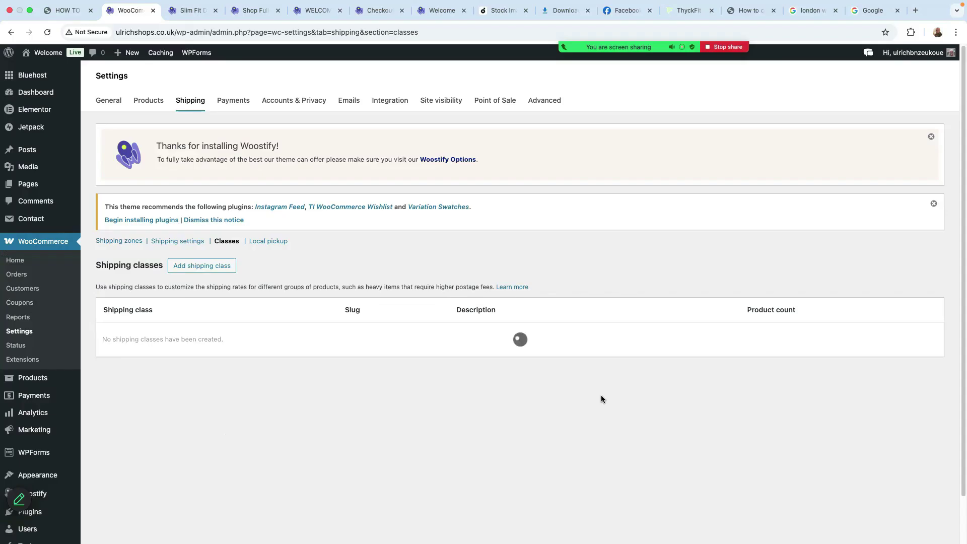
Create a second shipping class named "small" with the description "Light weight products", leaving the slug blank
click(187, 267)
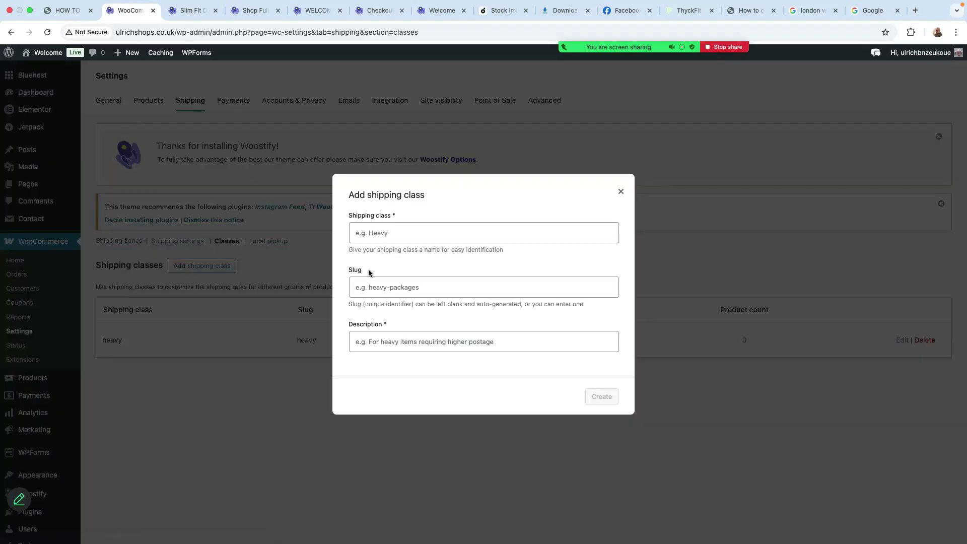
click(379, 234)
text(sma)
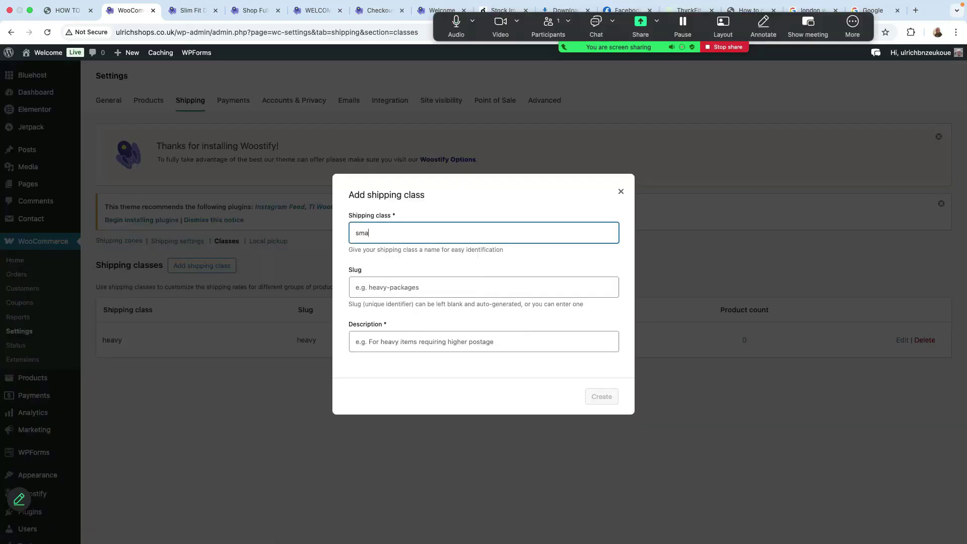
text(ll)
click(449, 334)
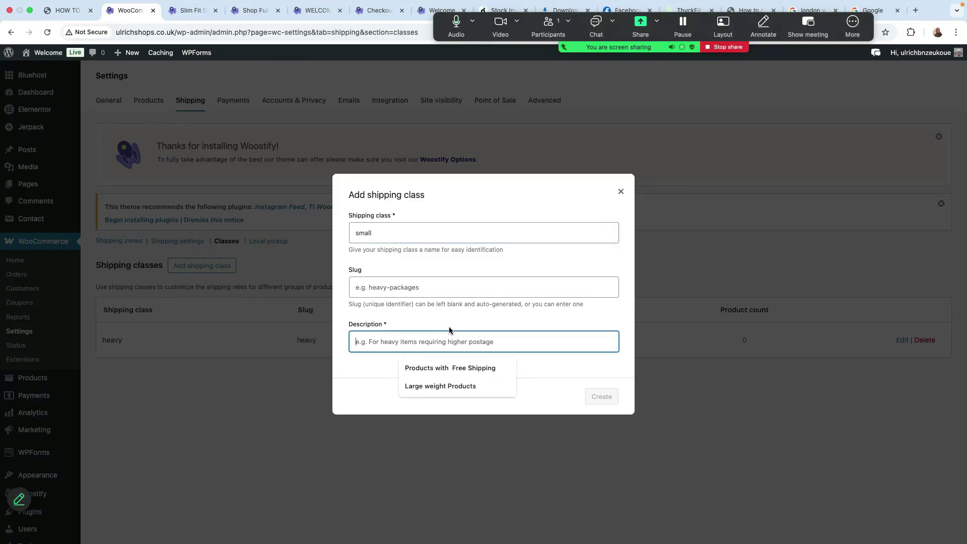
text(Ligh)
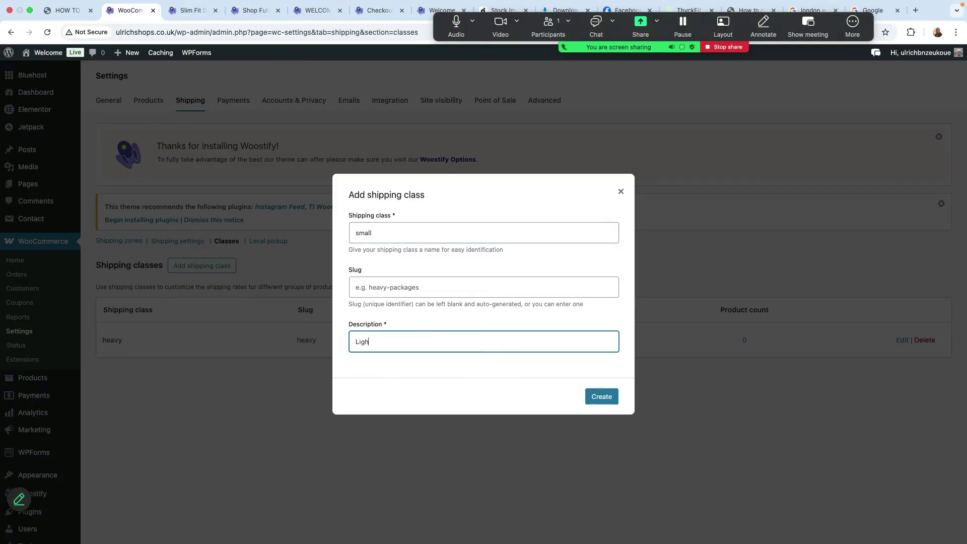
text(t weight products)
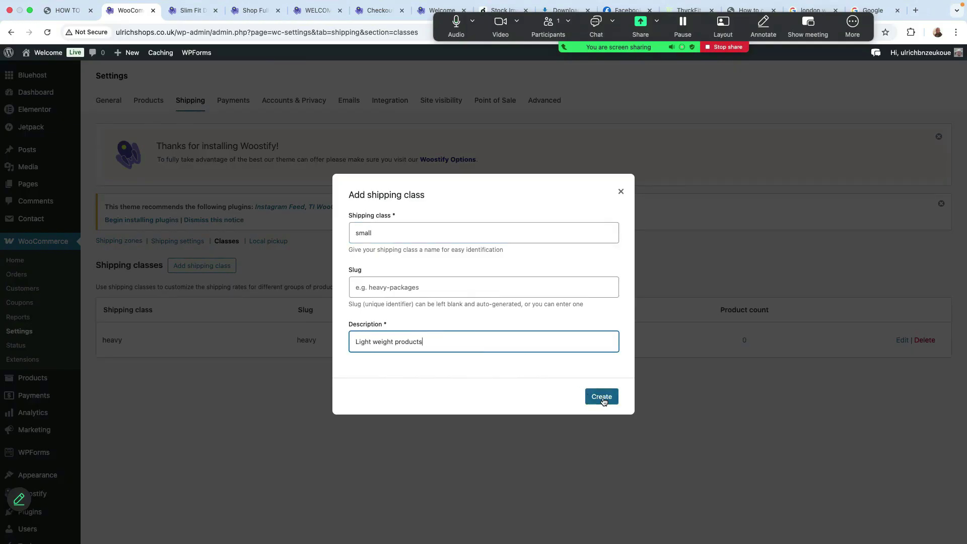
click(602, 398)
Open the WESTERN EU zone's flat rate settings and copy the cost formula 8.50*[qty]
key(super+bracketleft)
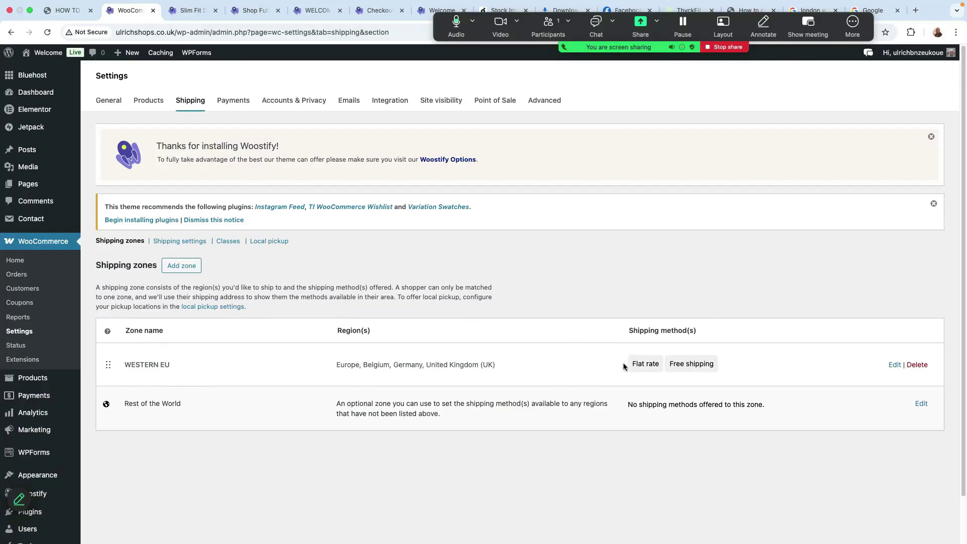
click(895, 366)
scroll(504, 376, down, 2)
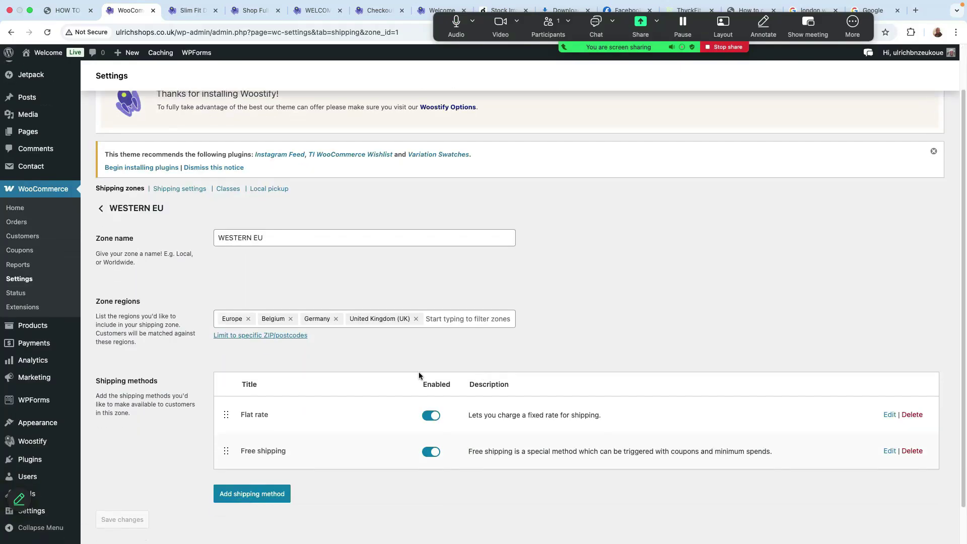
click(889, 414)
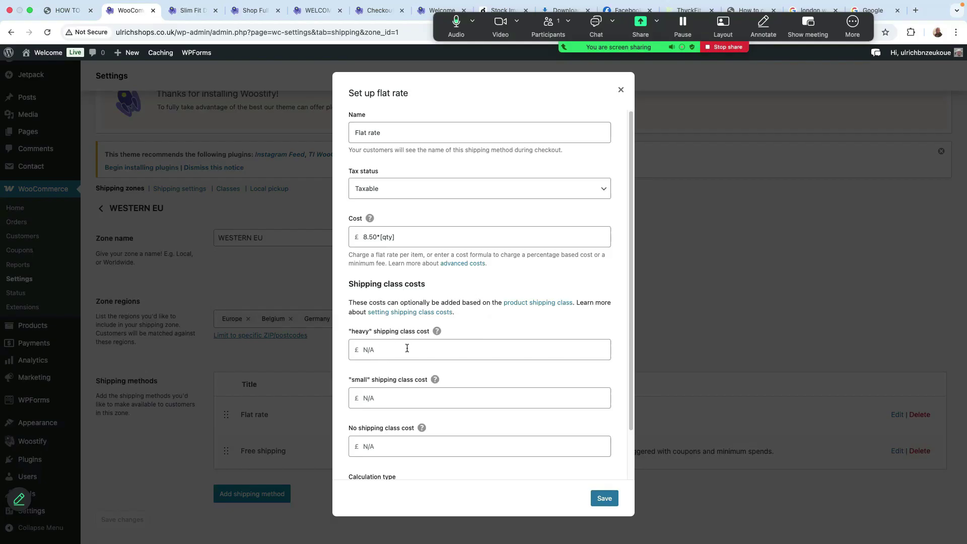
click(403, 238)
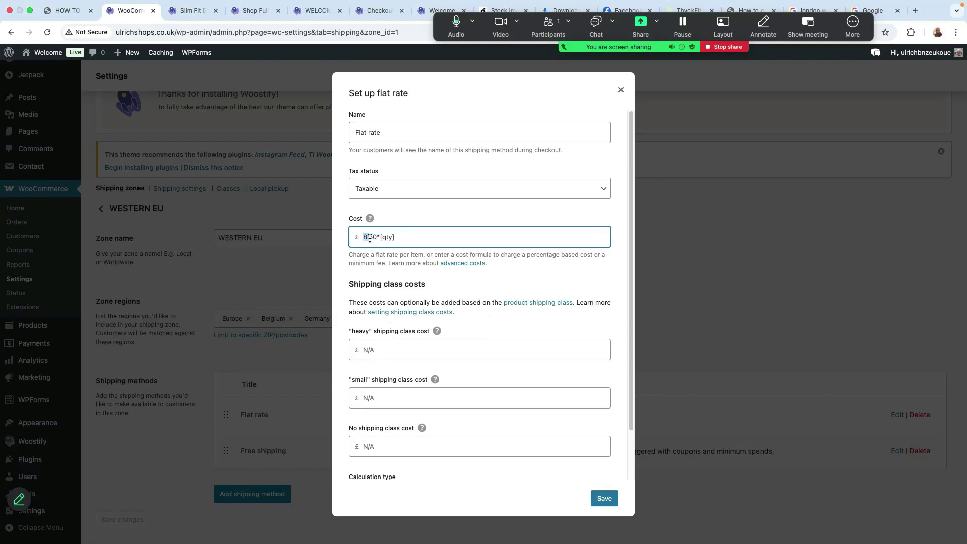
shift+click(371, 235)
shift+click(359, 239)
right_click(384, 239)
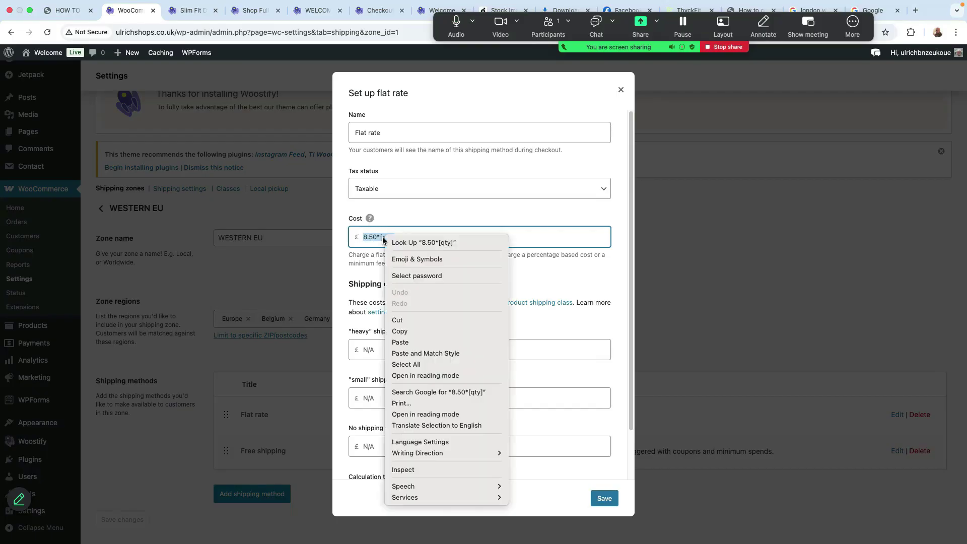
click(410, 330)
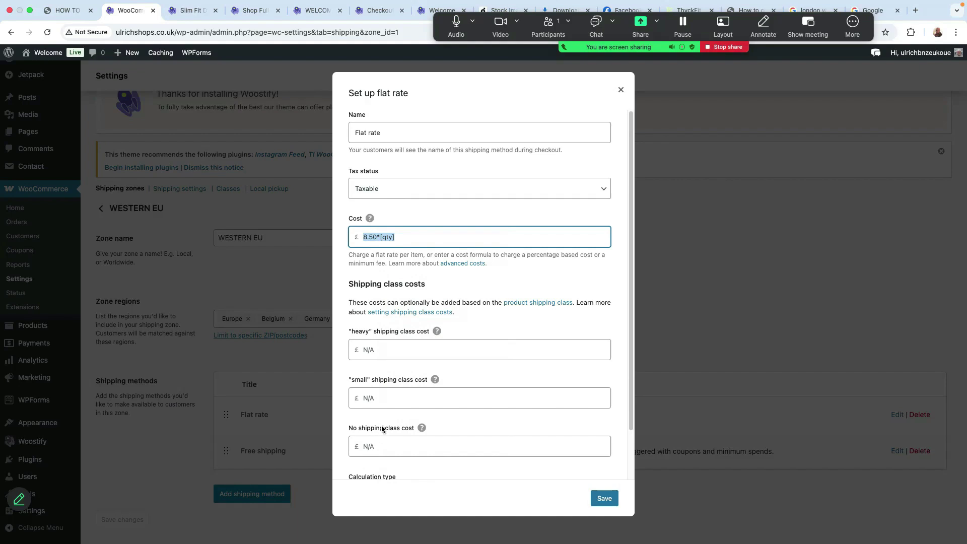
Set both the "small" shipping class cost and the no shipping class cost to the copied formula 8.50*[qty]
click(380, 397)
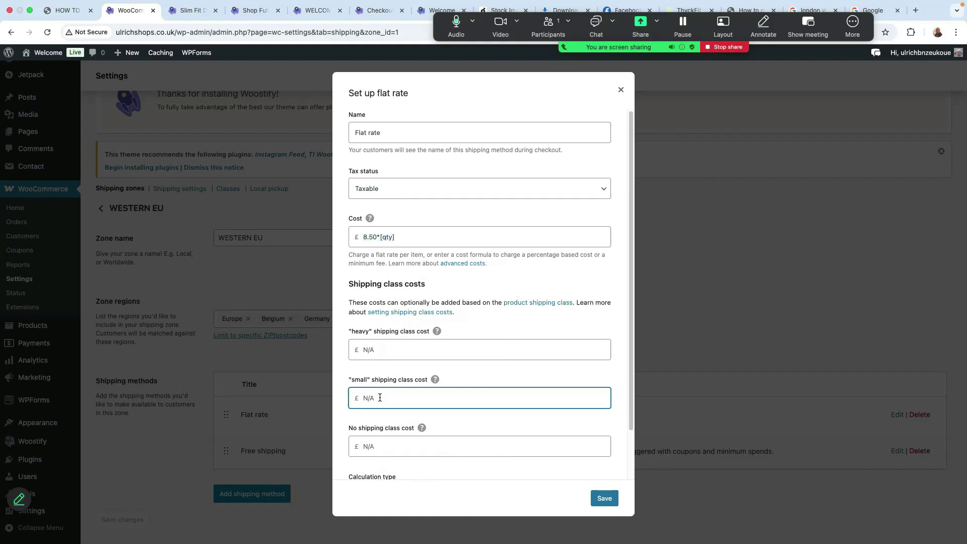
right_click(380, 398)
click(402, 455)
click(386, 447)
right_click(385, 448)
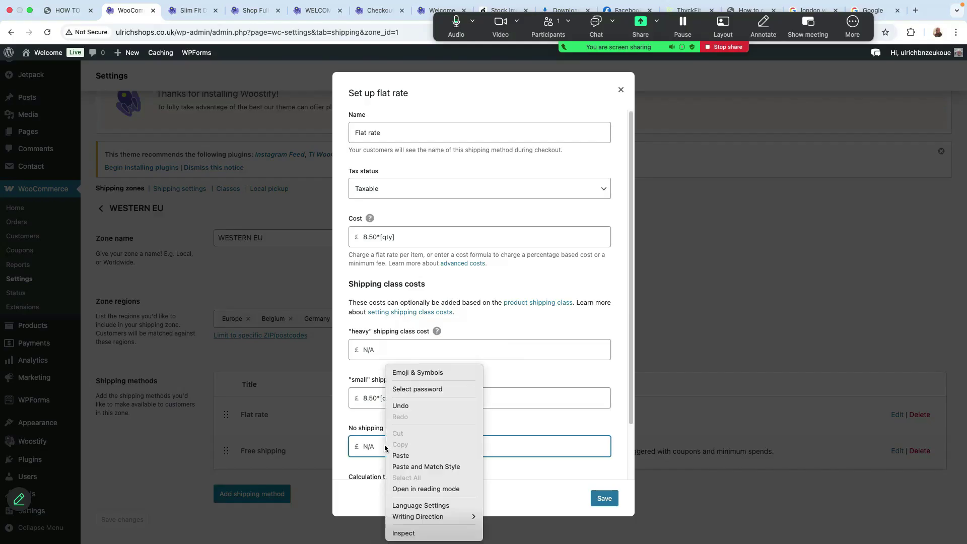
click(401, 456)
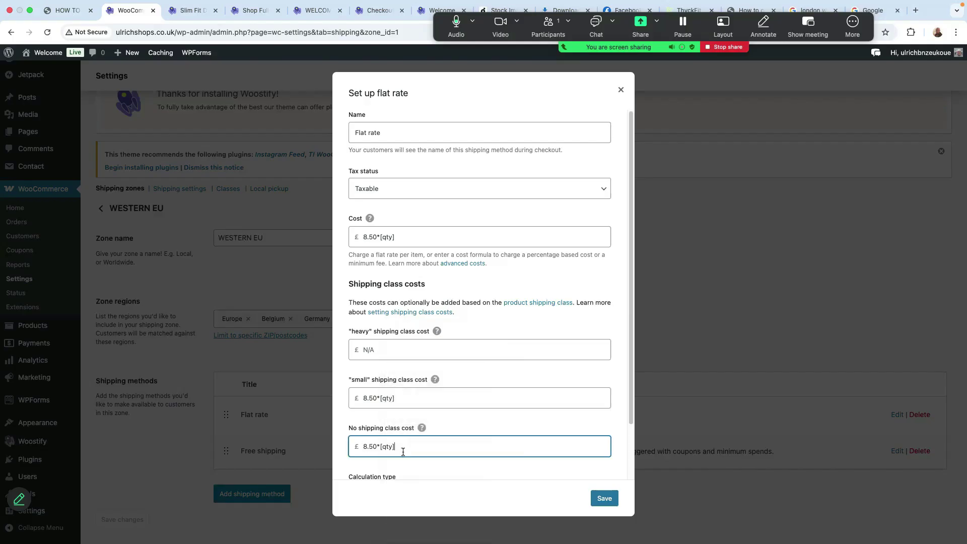
Set the "heavy" shipping class cost to 16*[qty] and save the flat rate method
click(365, 350)
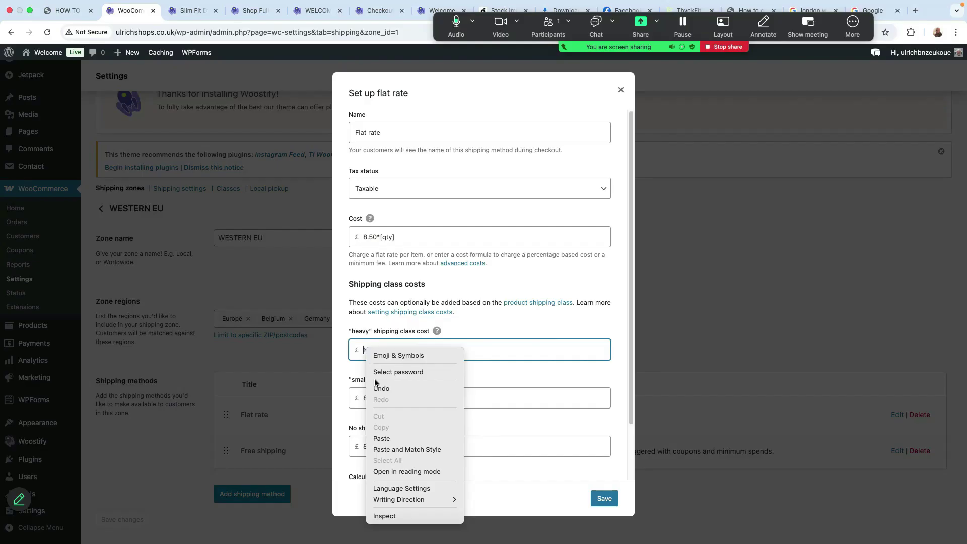
click(393, 438)
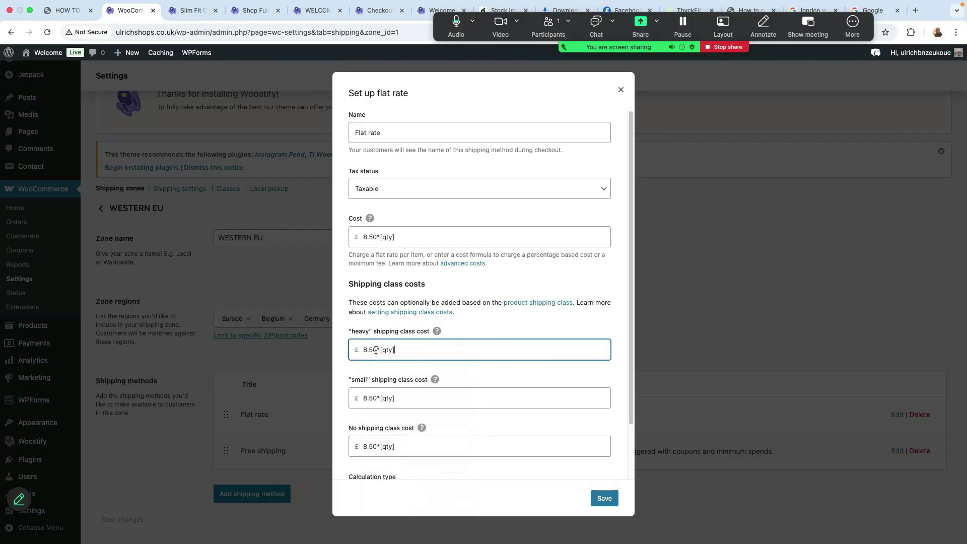
key(BackSpace)
key(BackSpace)
key(BackSpace)
key(BackSpace)
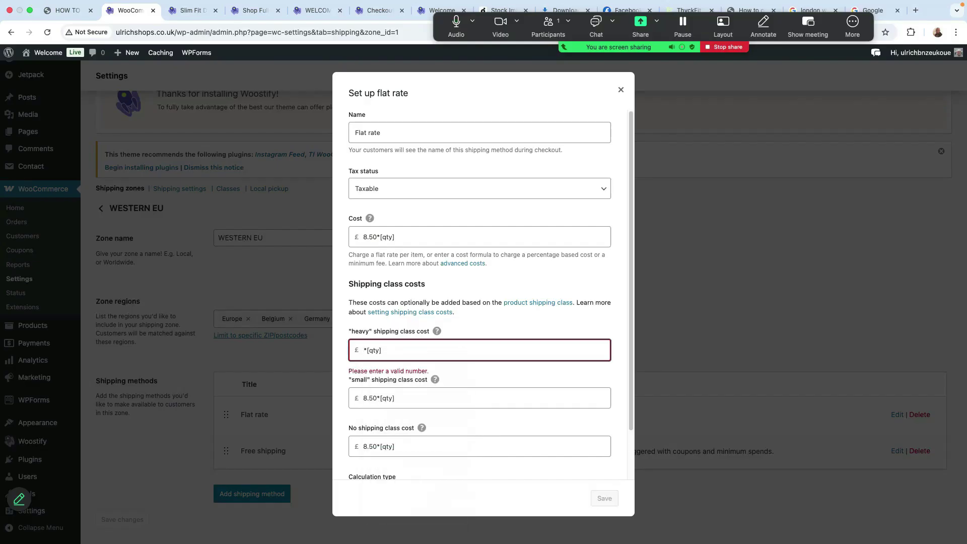
text(16)
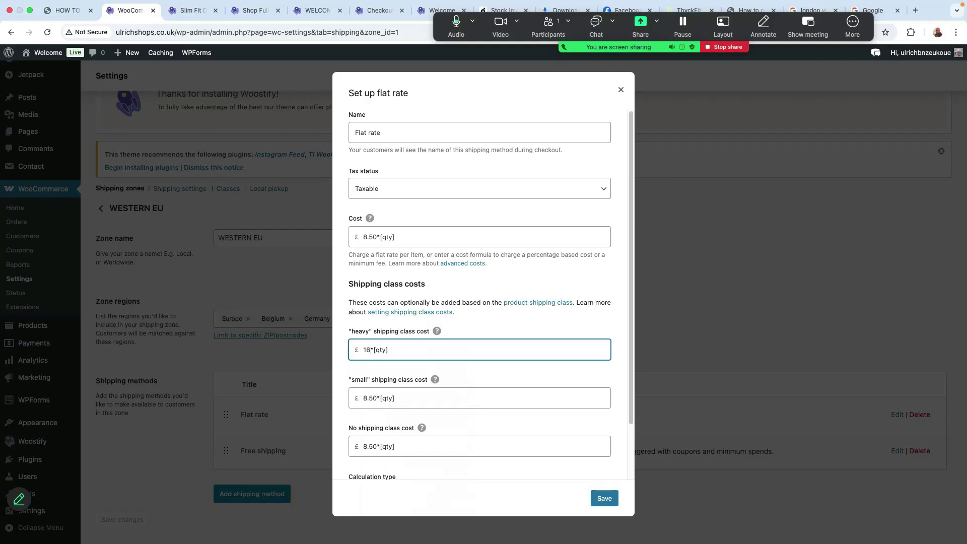
scroll(399, 370, down, 3)
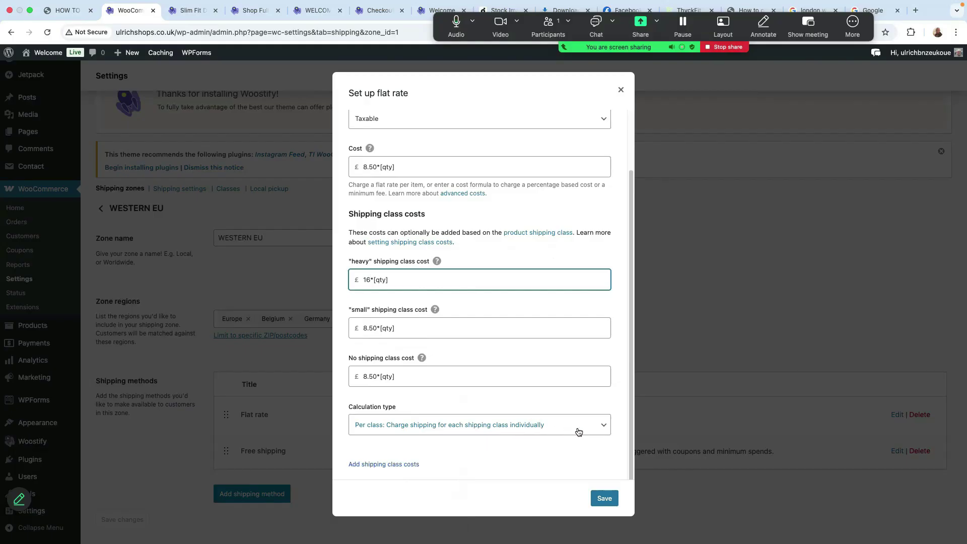
click(605, 499)
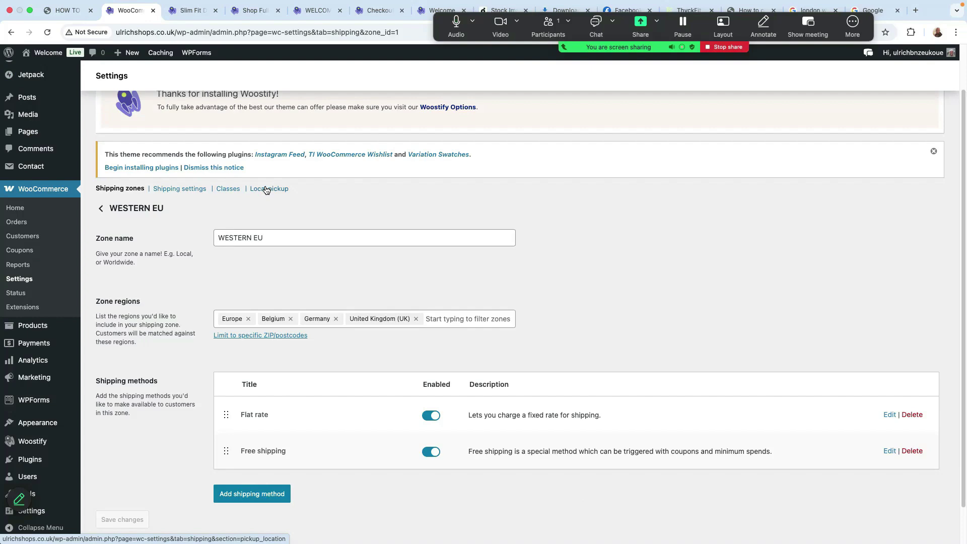
Enable local pickup in the store's shipping settings
click(266, 190)
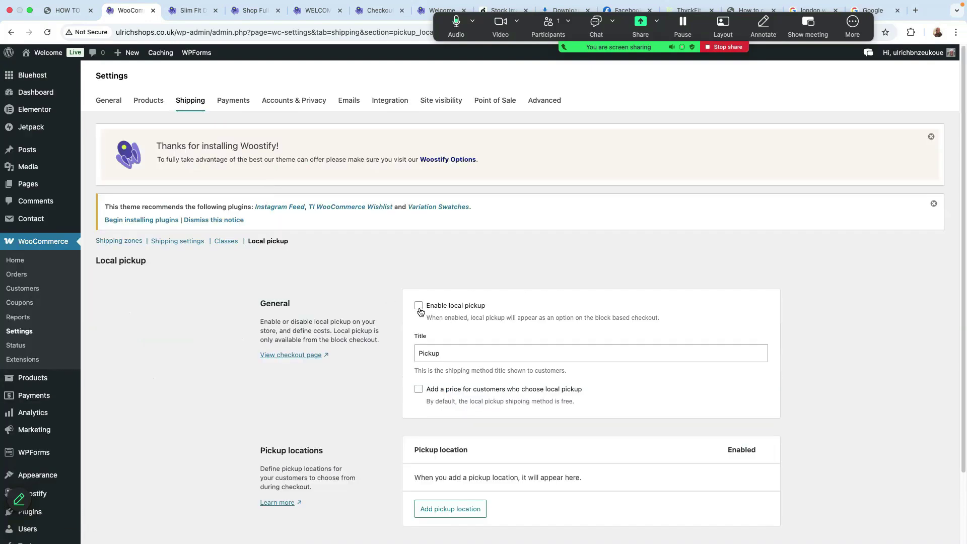
click(418, 307)
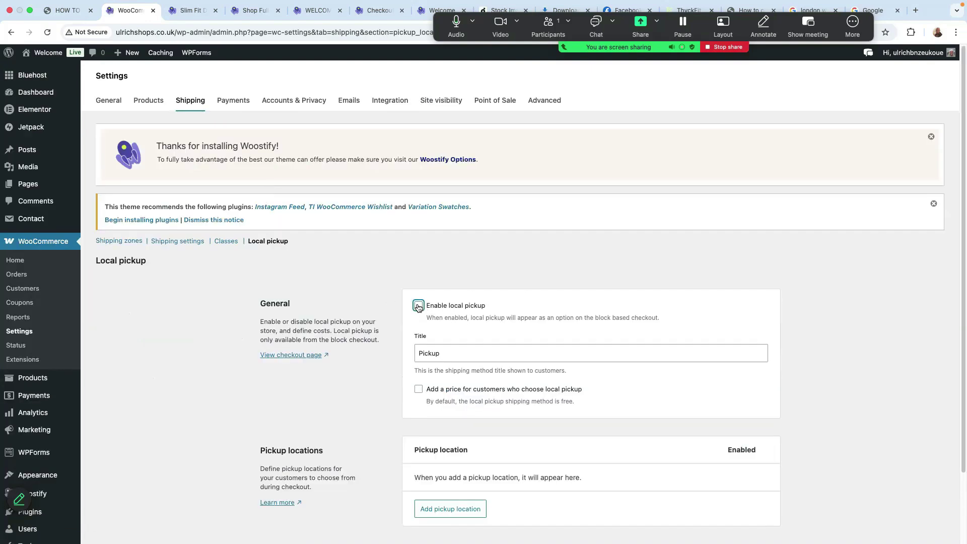
click(444, 353)
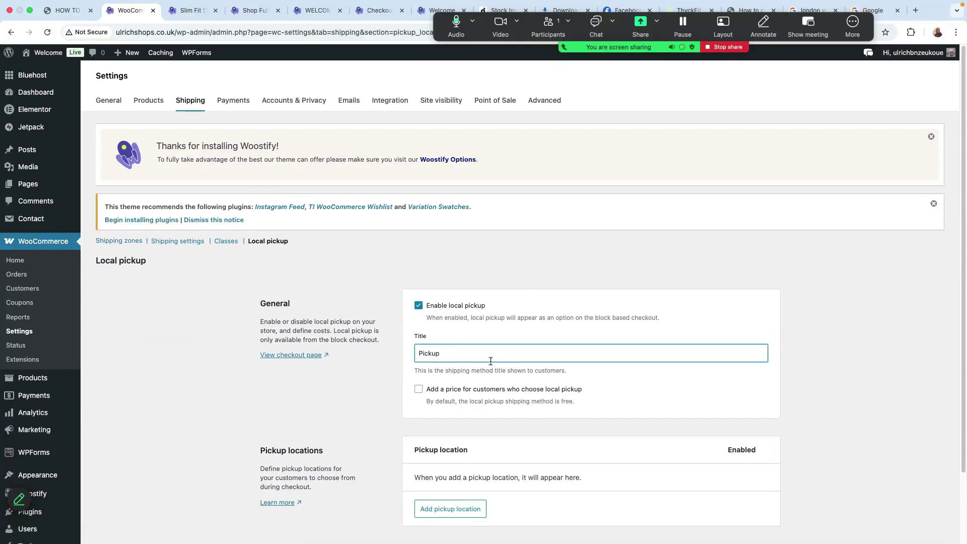
scroll(461, 359, down, 3)
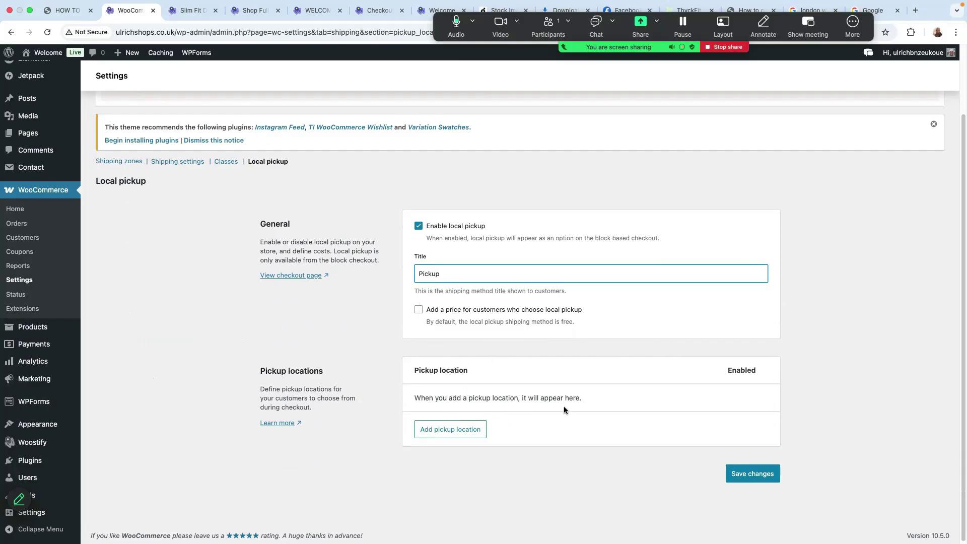
Add a pickup location in the United Kingdom with its name, city and postcode, and save the local pickup settings
click(444, 433)
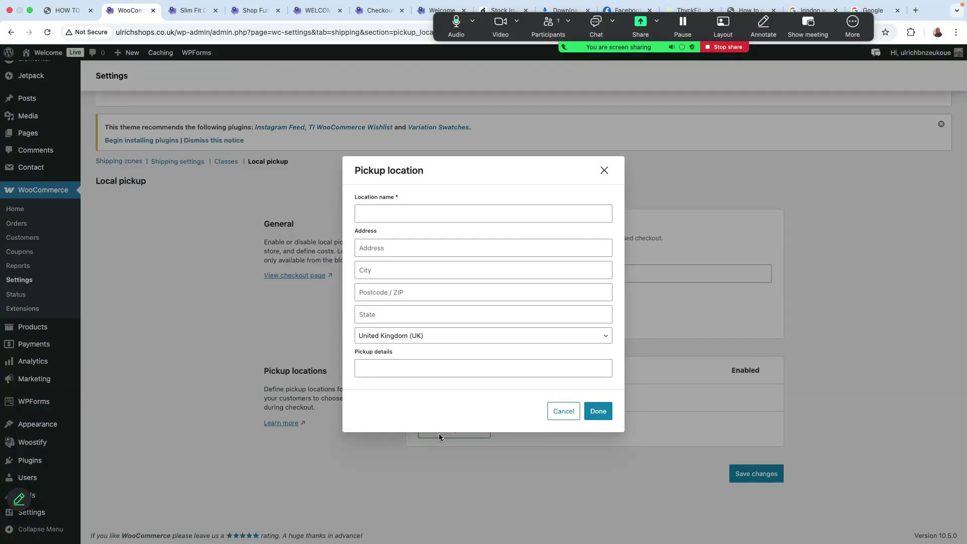
click(375, 217)
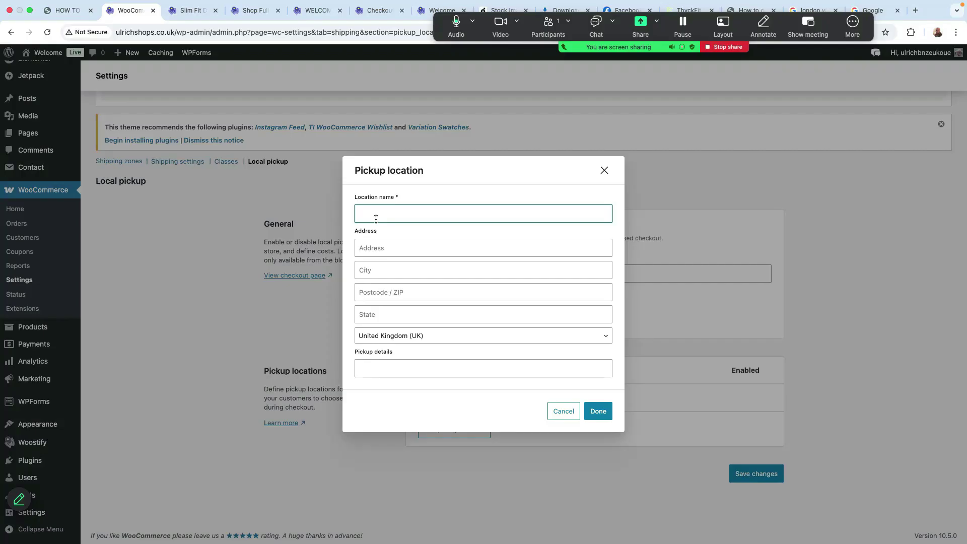
click(598, 411)
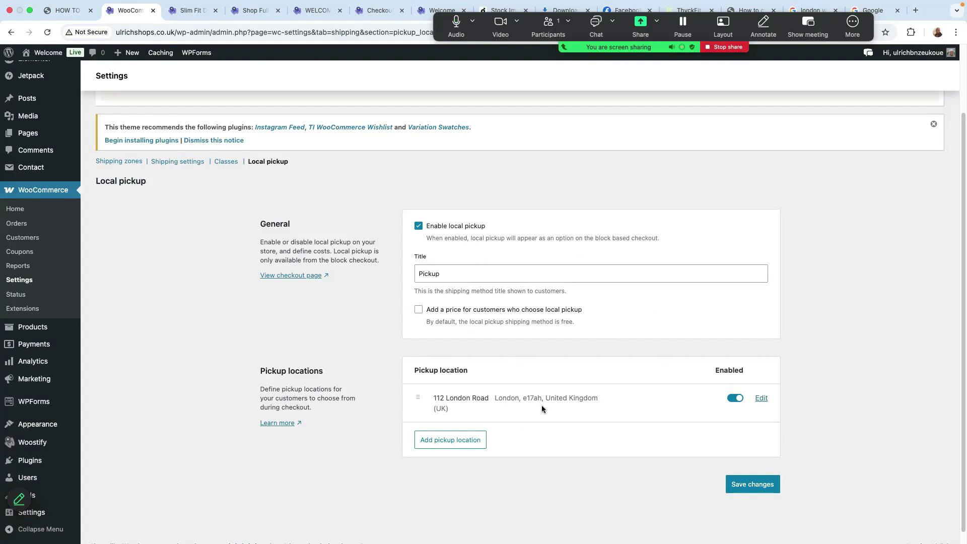
click(754, 487)
Install the PayPal Payments provider in the payment settings and open its setup
scroll(231, 269, up, 3)
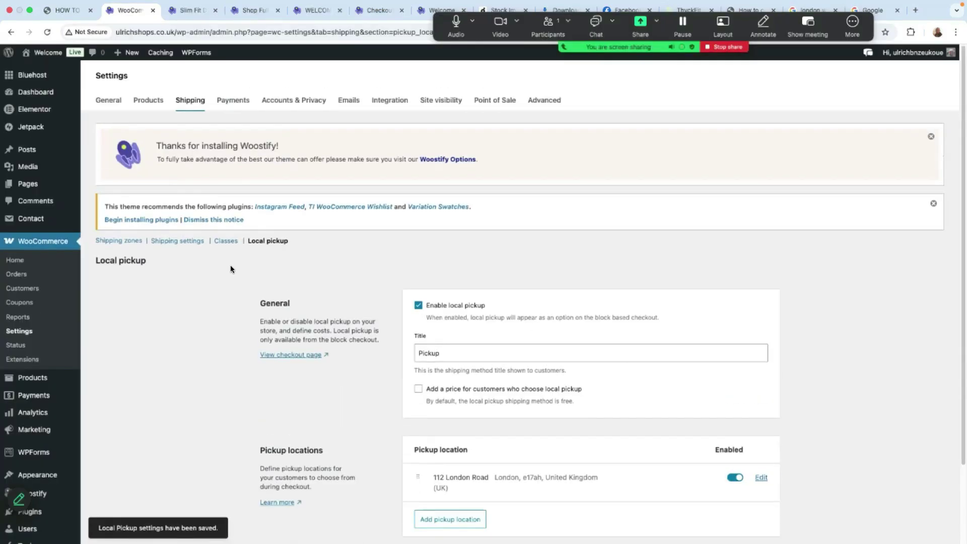
click(234, 101)
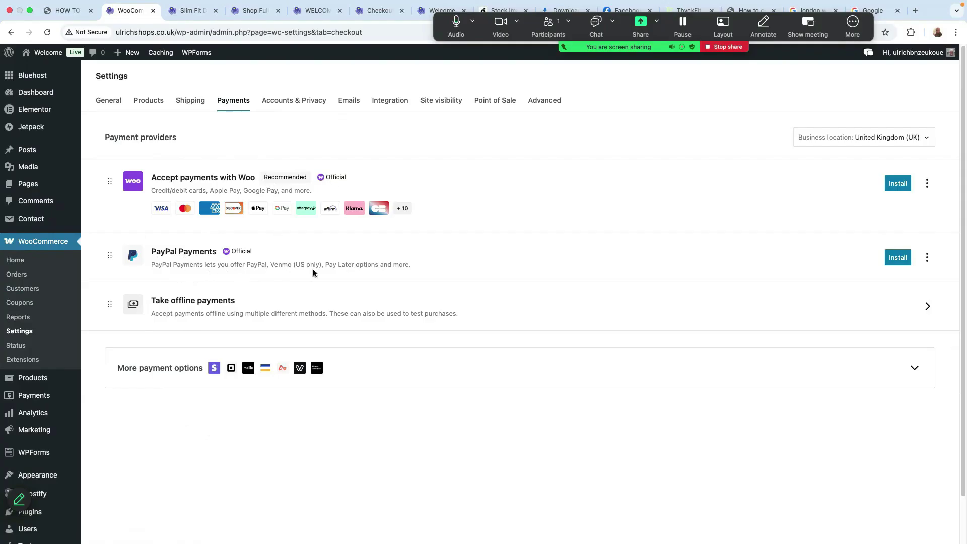
click(900, 258)
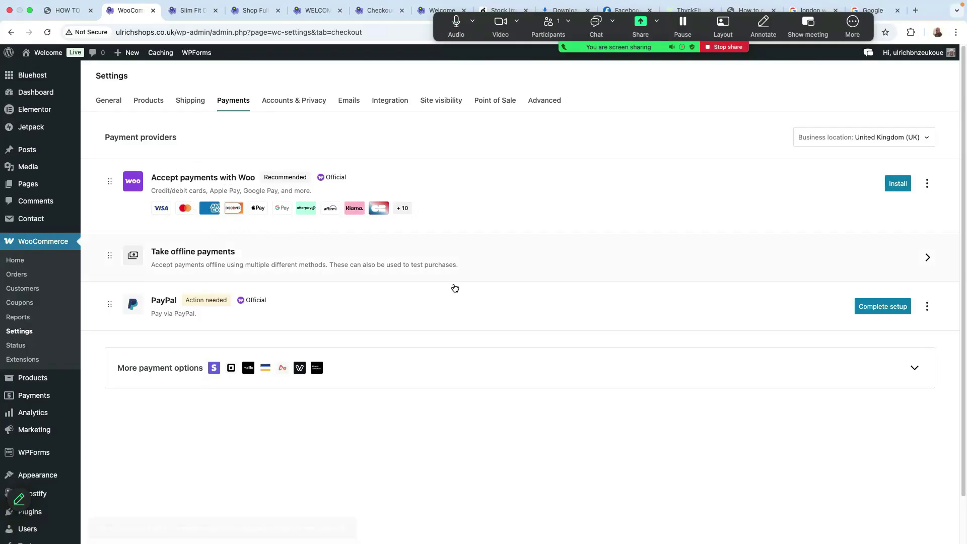
click(884, 312)
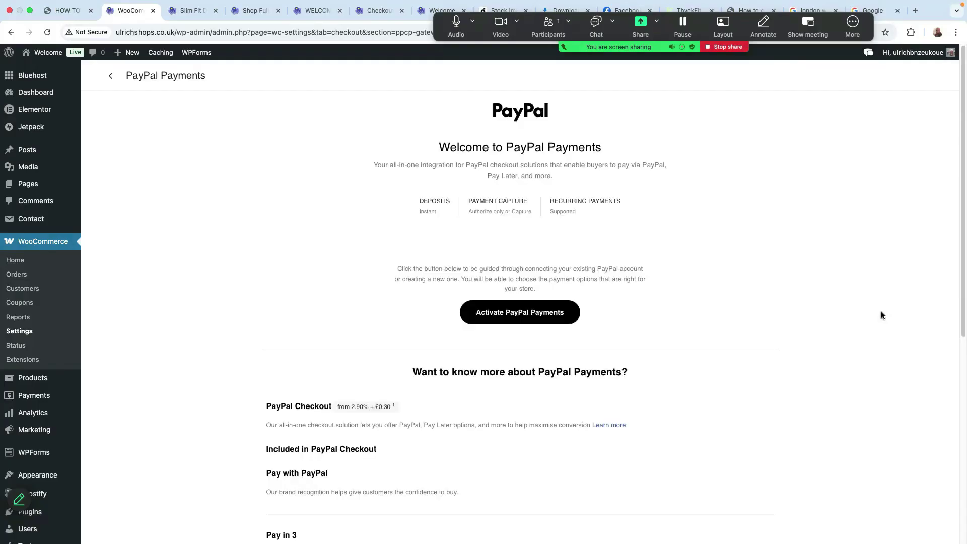
Start activating PayPal Payments, choose the Business account type, and select Physical Goods as the product type
click(552, 316)
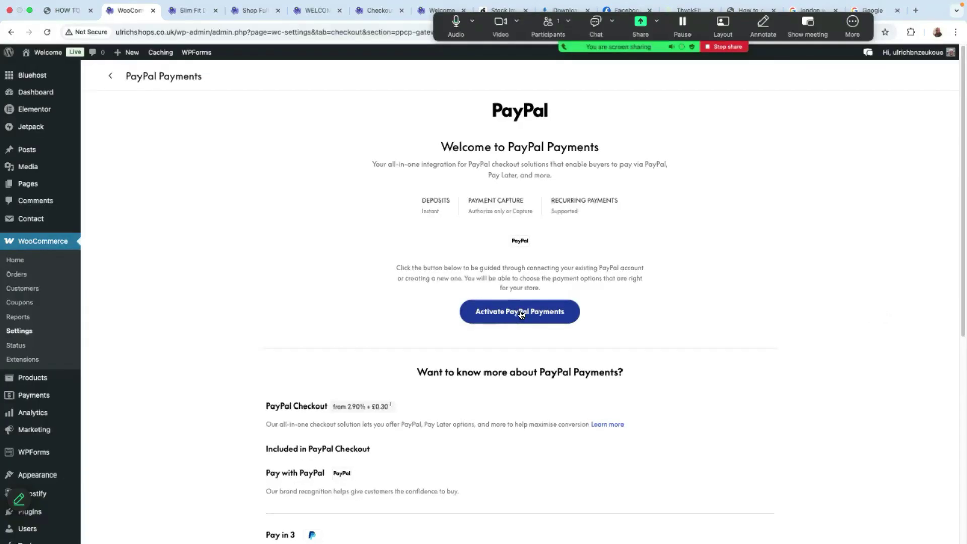
click(410, 190)
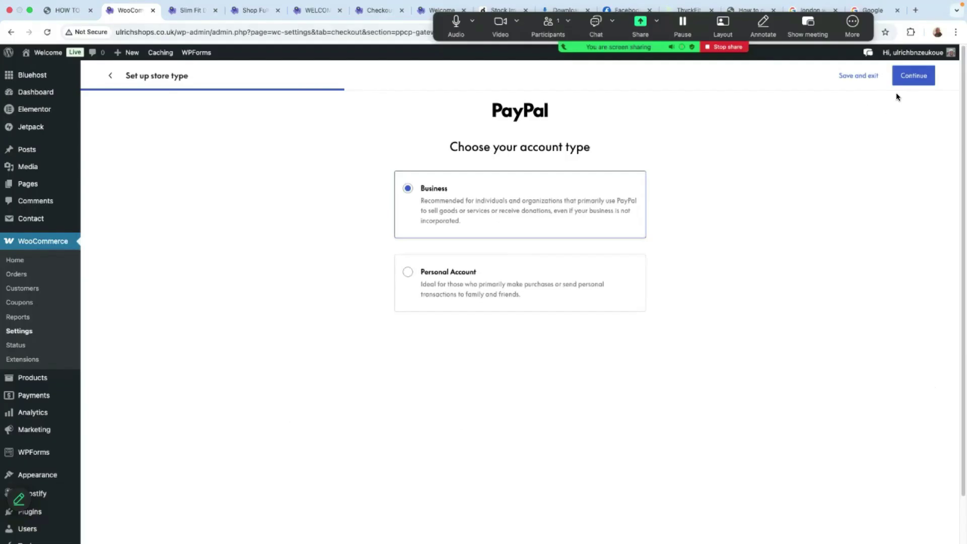
click(913, 79)
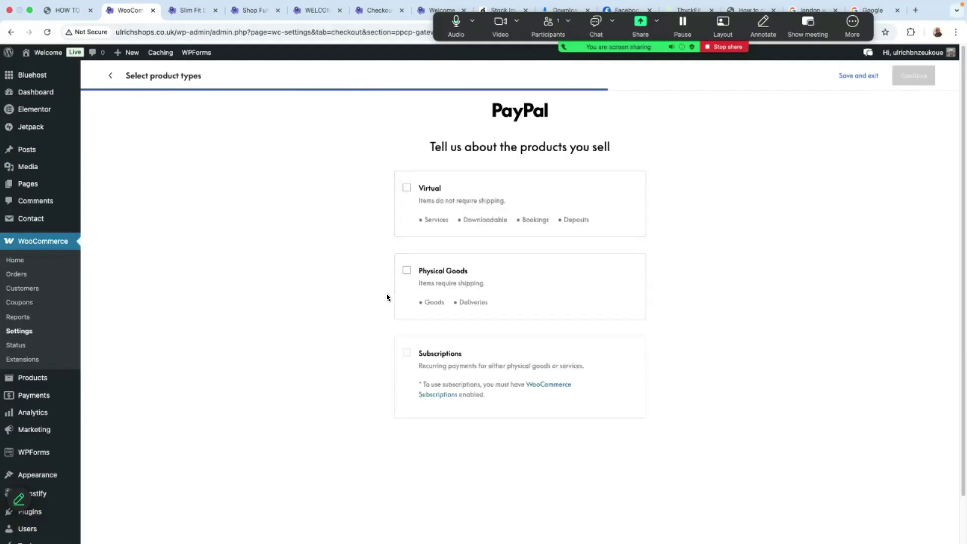
click(406, 272)
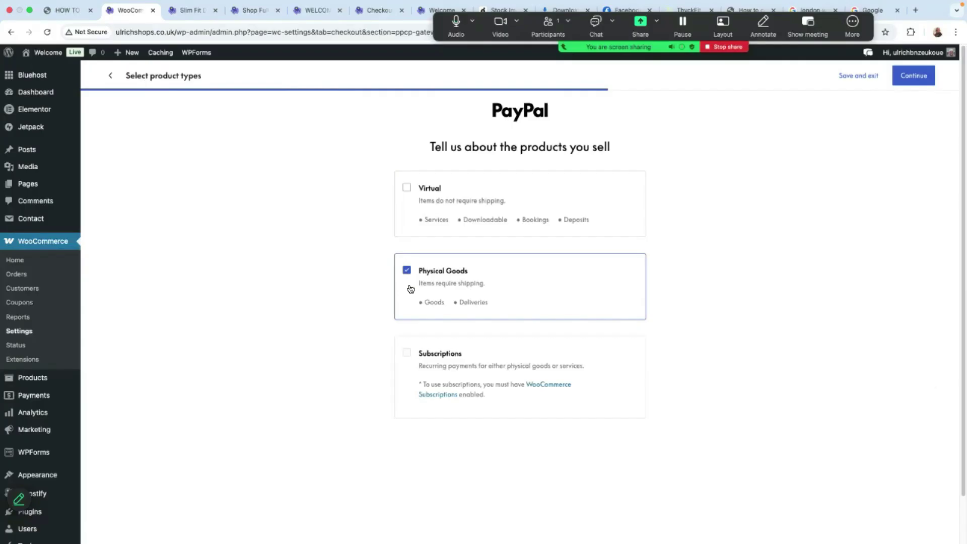
Continue to the PayPal account connection, set the country to United Kingdom, and fill in the account's email
click(915, 77)
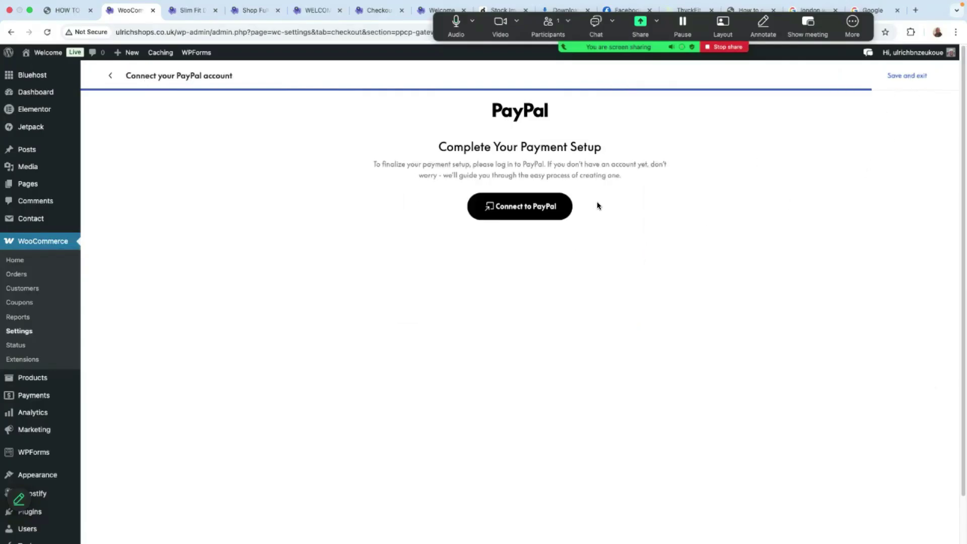
click(519, 208)
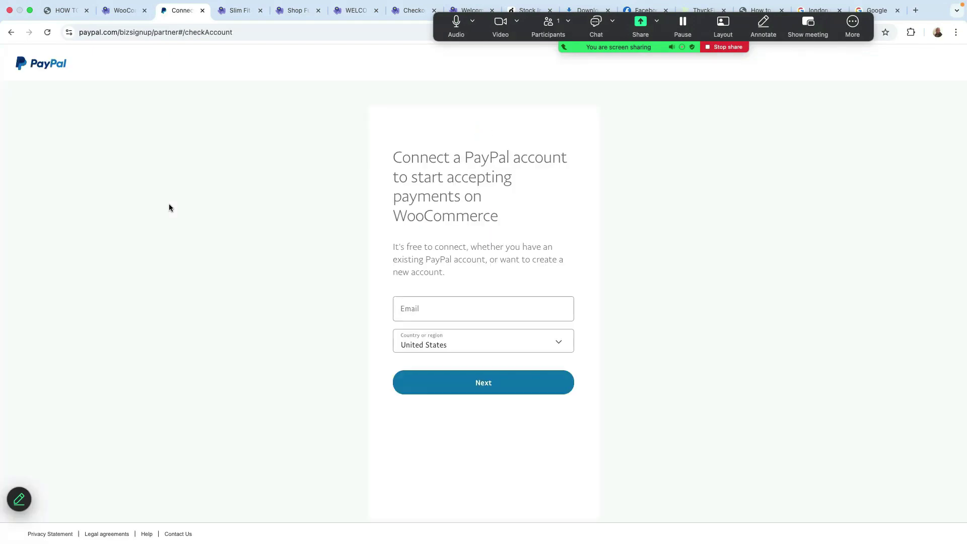
click(412, 308)
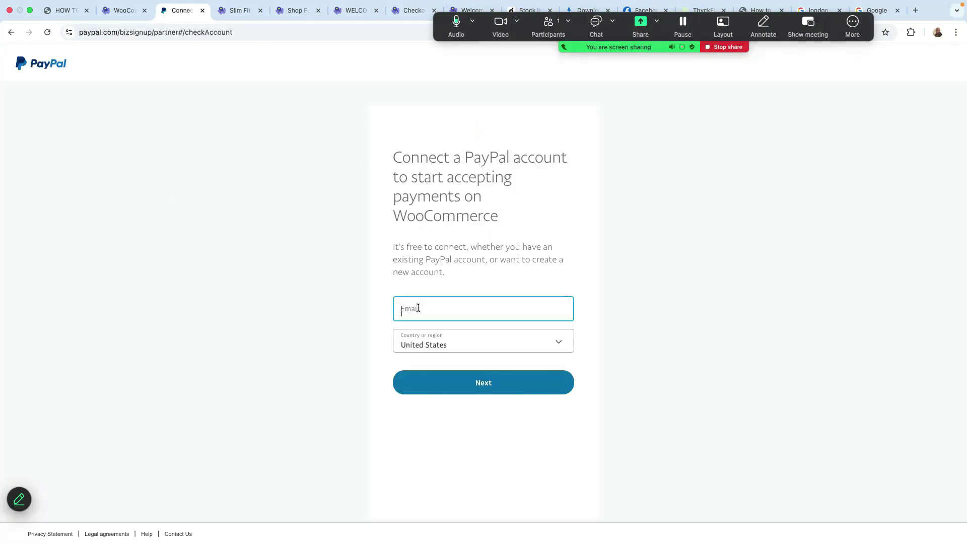
click(484, 345)
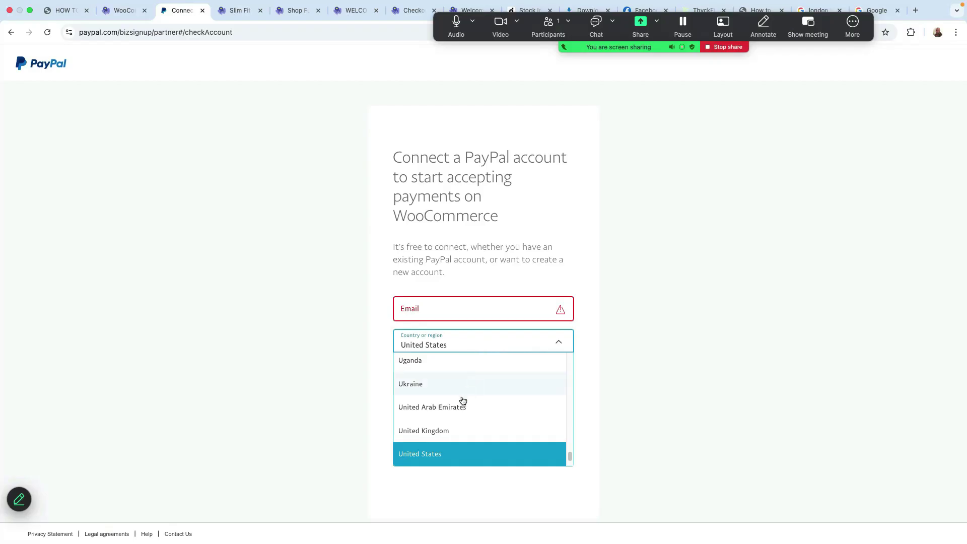
click(443, 431)
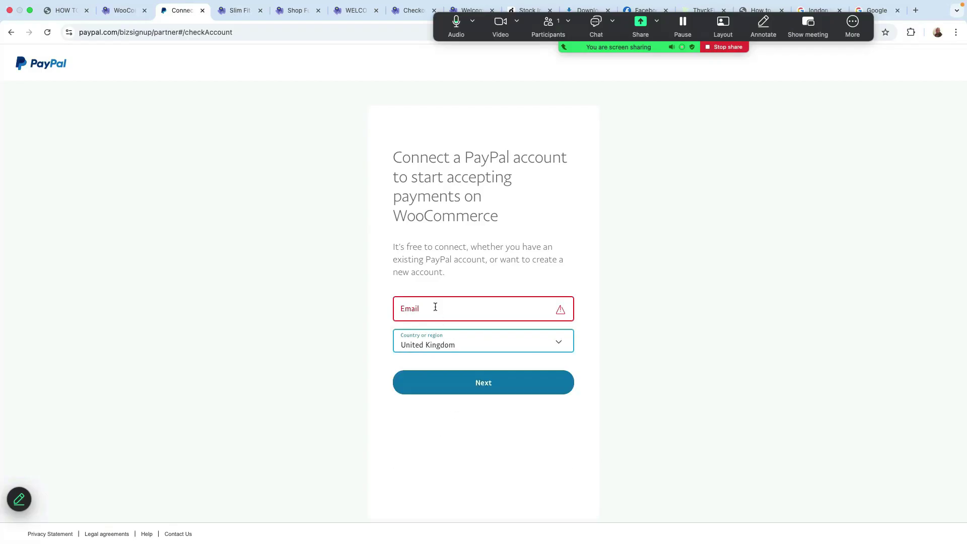
click(435, 307)
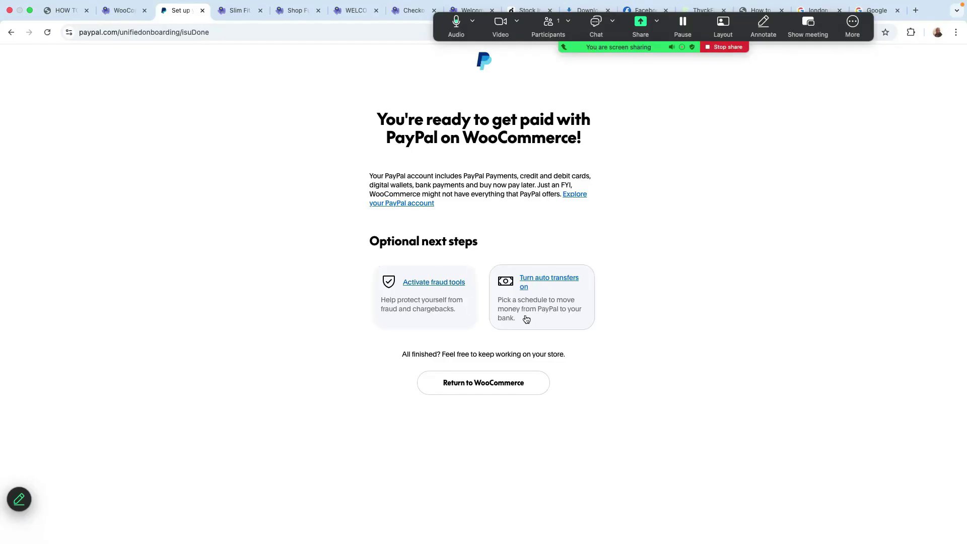
Open PayPal's fraud tools and review the available protection options and their fees
click(428, 284)
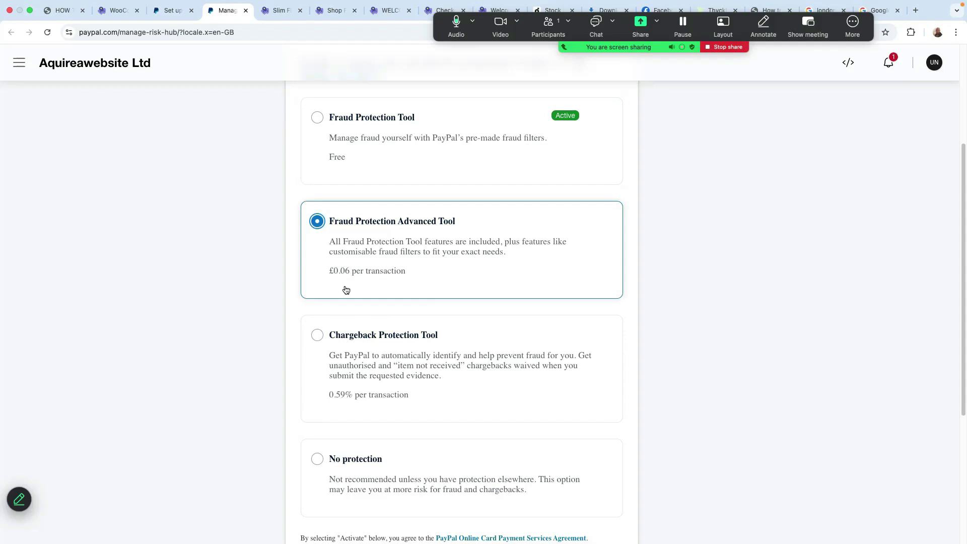
scroll(413, 281, down, 3)
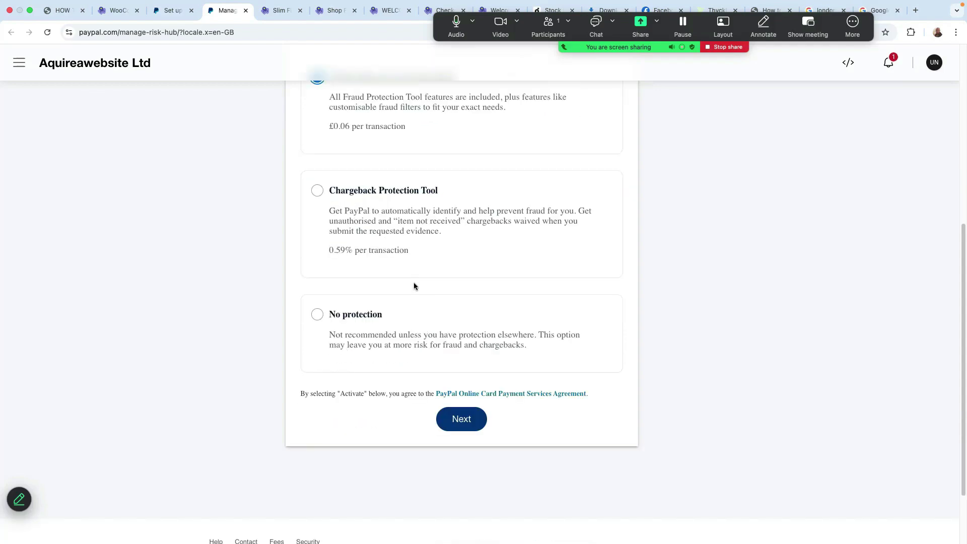
scroll(469, 127, up, 6)
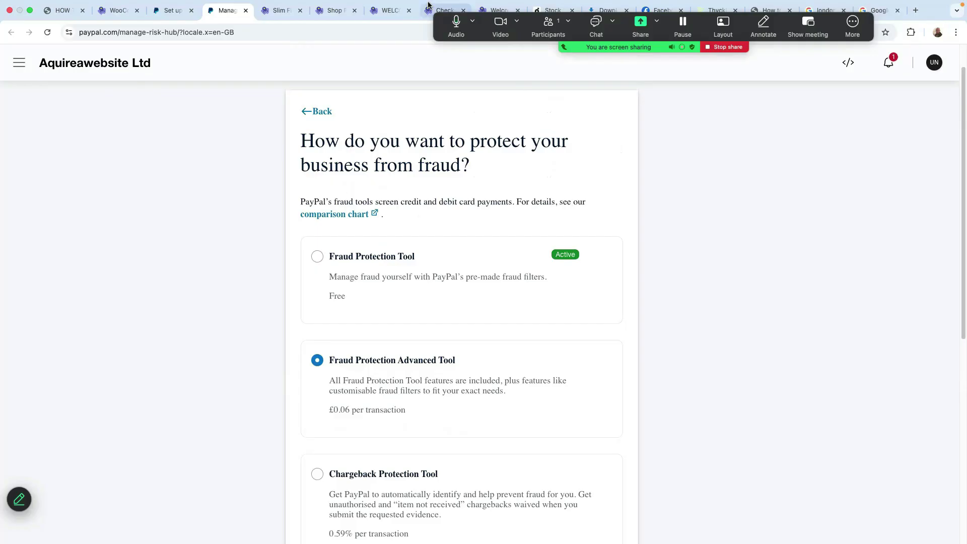
click(171, 12)
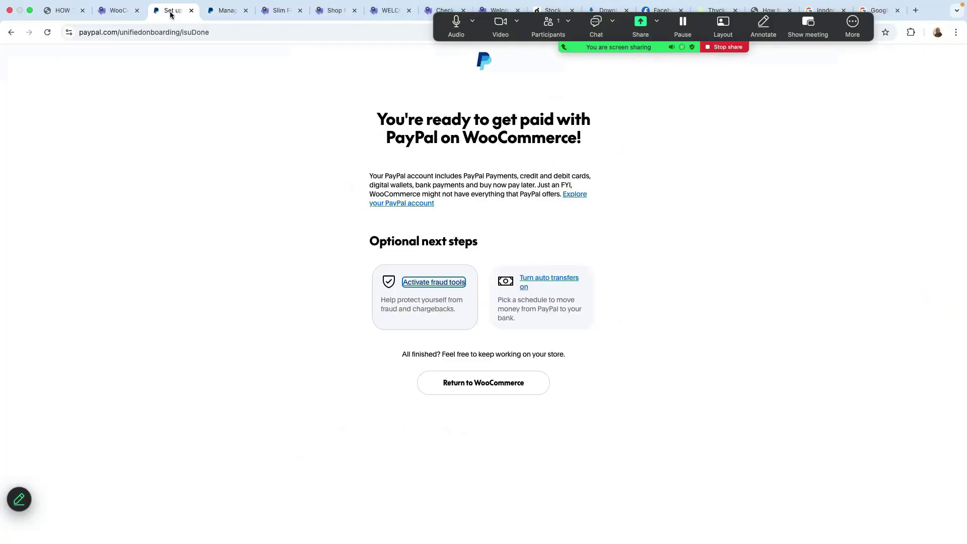
Close the PayPal onboarding page, return to the PayPal Payments overview in WooCommerce, and save it
key(super+w)
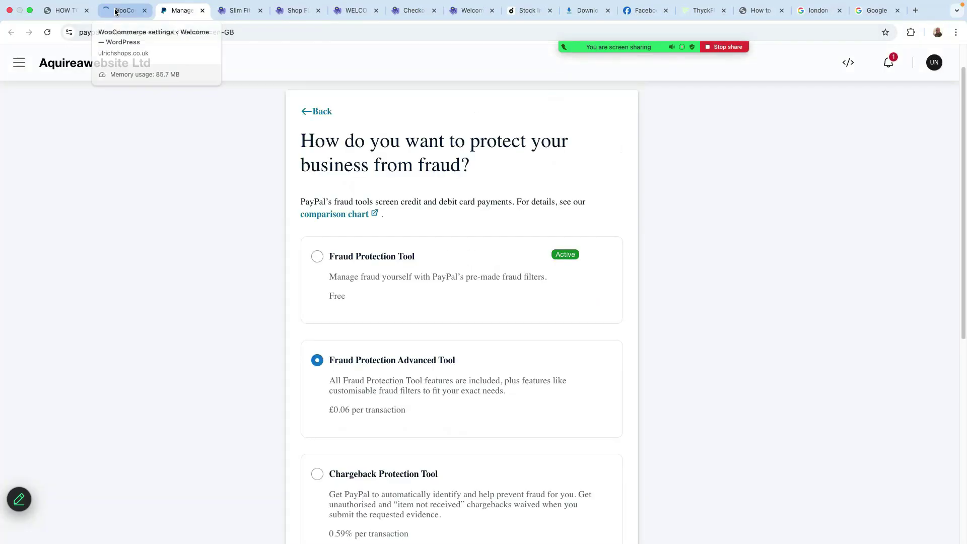
click(115, 11)
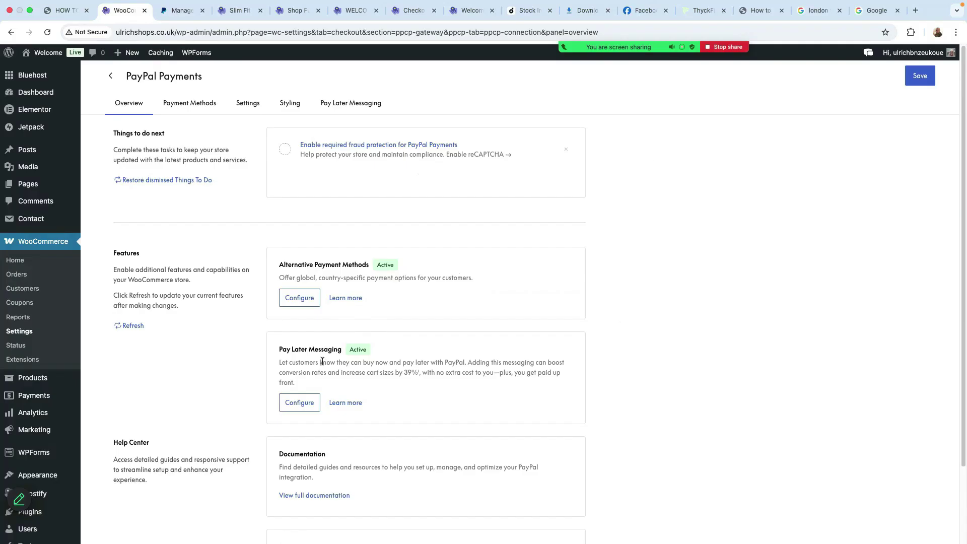
scroll(388, 361, down, 2)
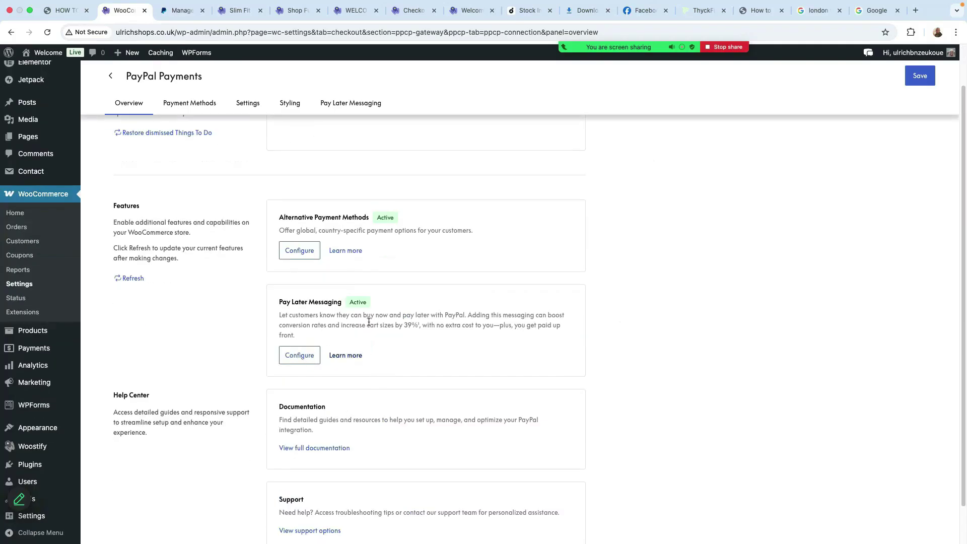
scroll(384, 320, down, 1)
scroll(403, 325, down, 2)
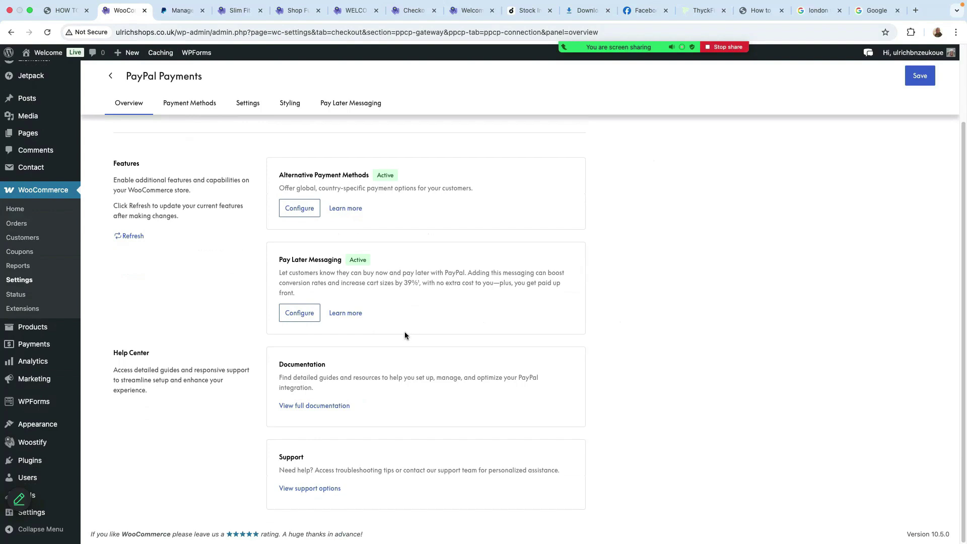
click(921, 80)
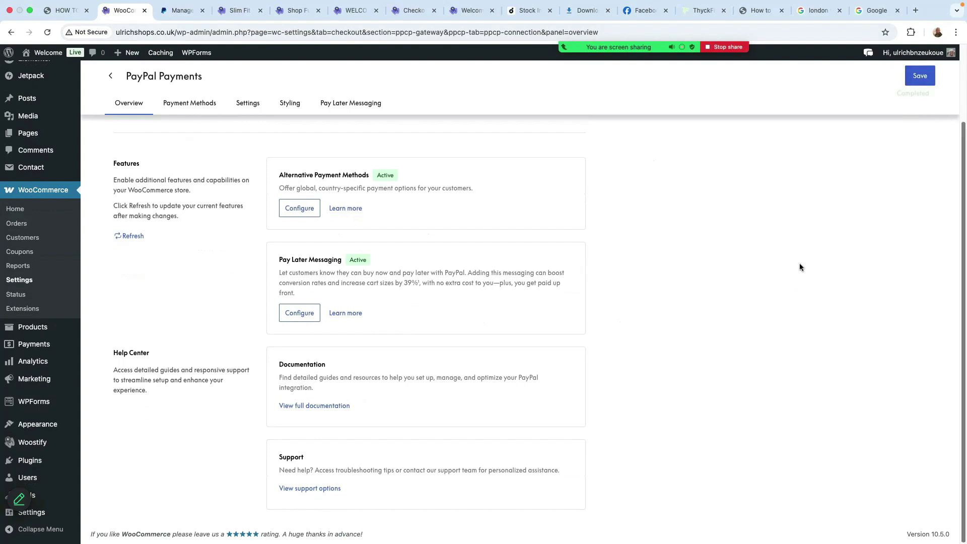
Enable Pay Later and Credit and debit card payments among the PayPal Checkout payment methods
click(196, 104)
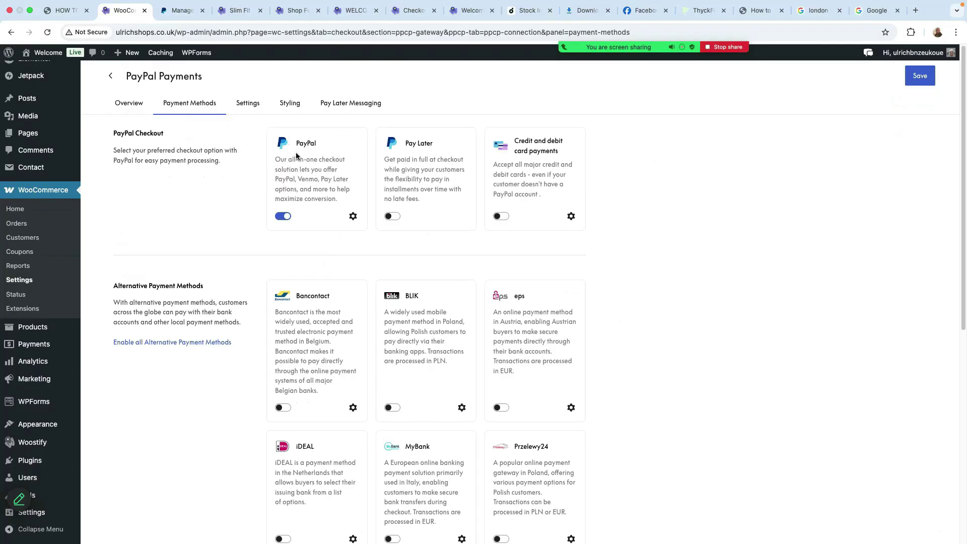
click(394, 217)
click(501, 216)
Enable Trustly among the alternative payment methods and save the payment method selection
scroll(462, 317, up, 1)
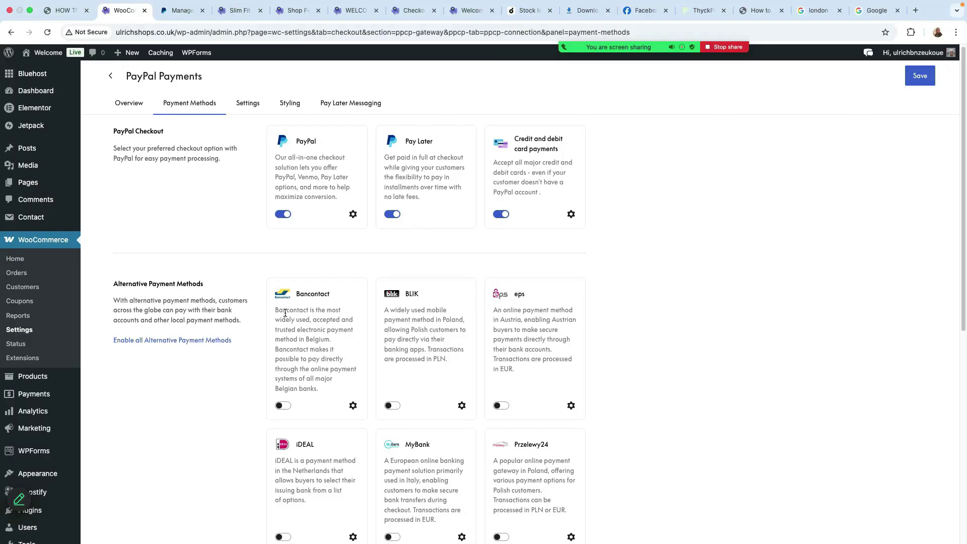
scroll(333, 323, down, 3)
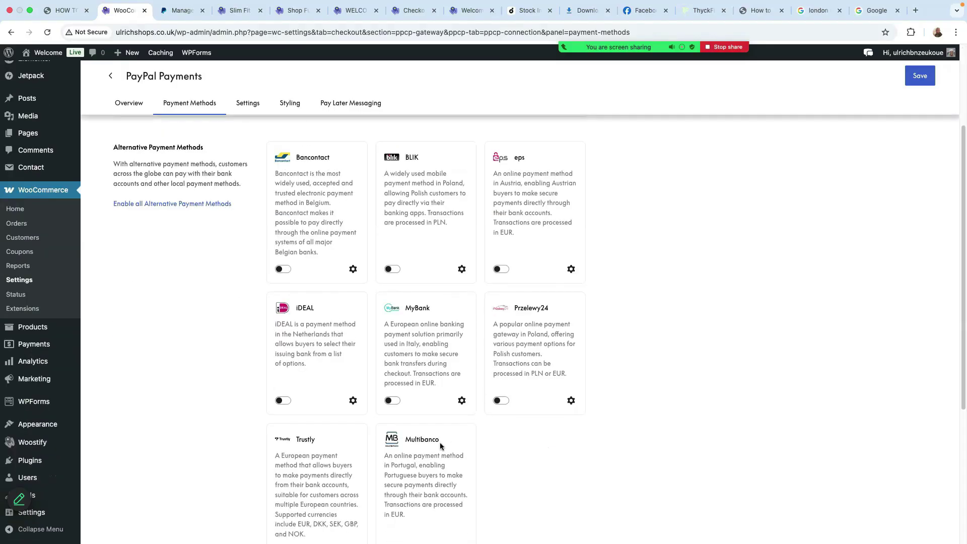
scroll(380, 437, down, 2)
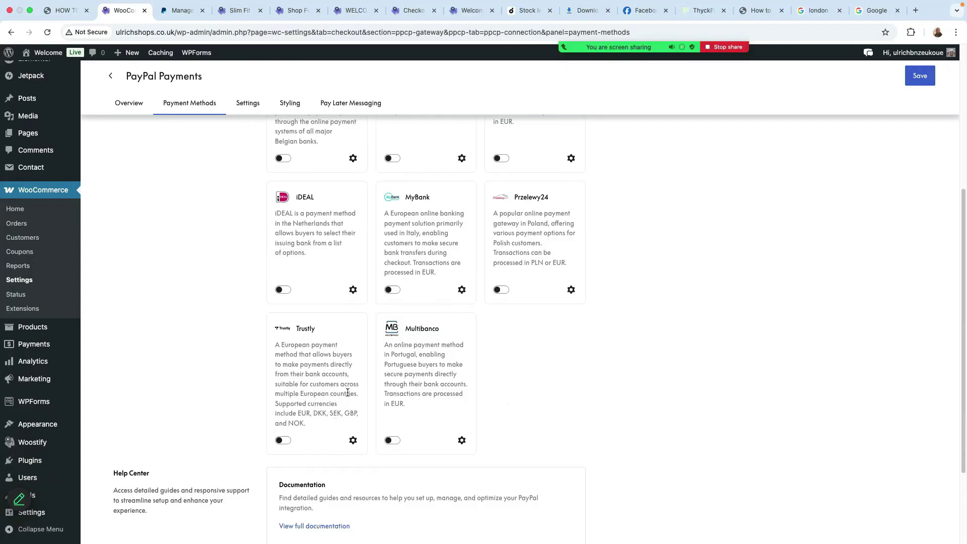
click(284, 440)
scroll(284, 403, down, 1)
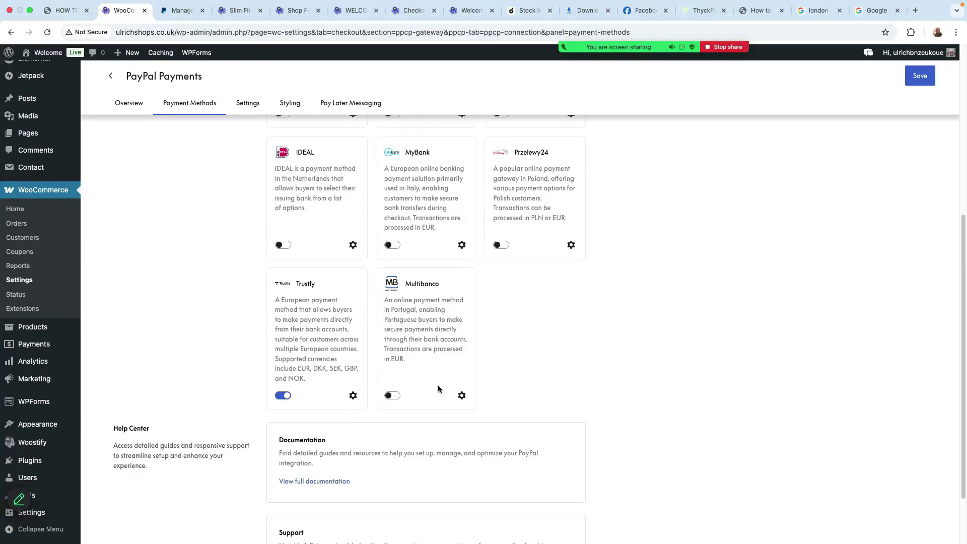
scroll(437, 385, up, 6)
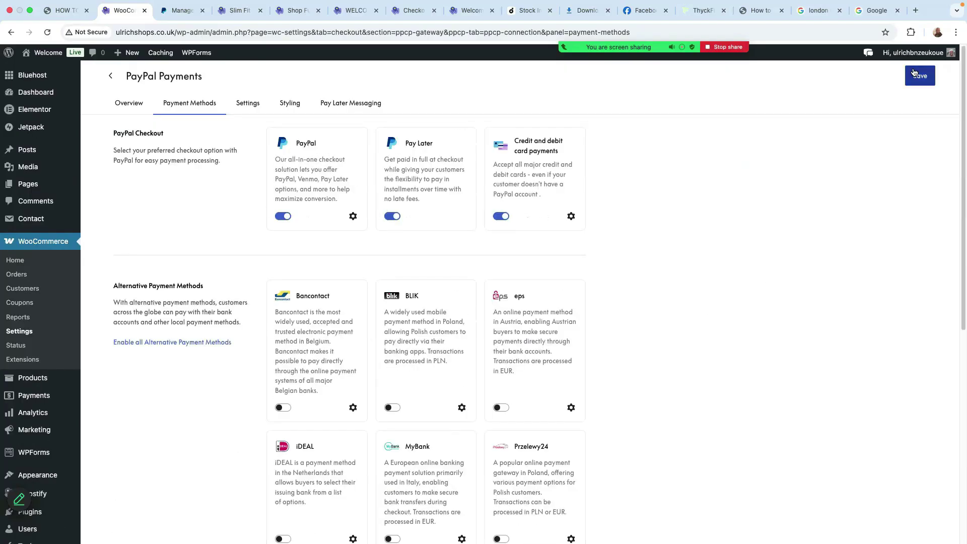
click(929, 82)
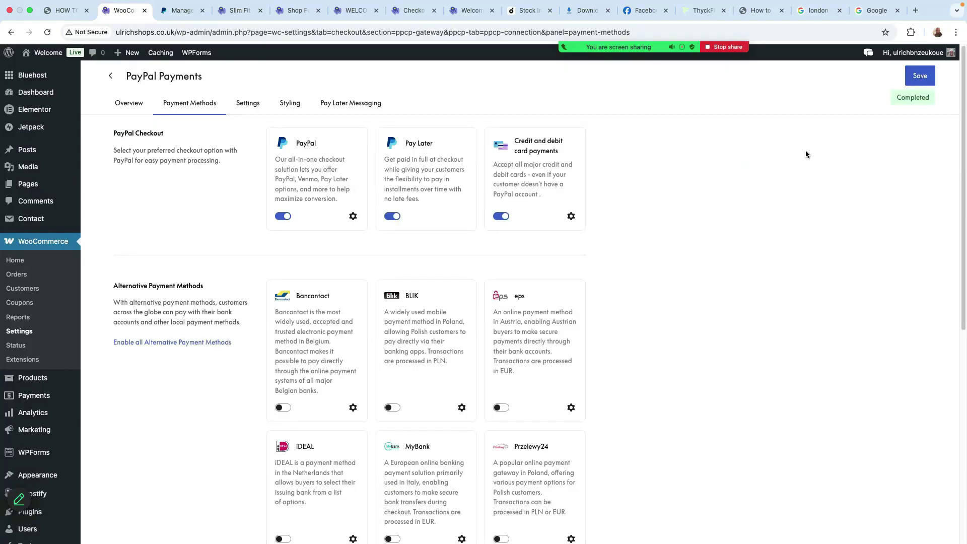
Review the PayPal Payments connection, common and expert settings and the Pay Later messaging options, and return to the payment providers list
click(248, 104)
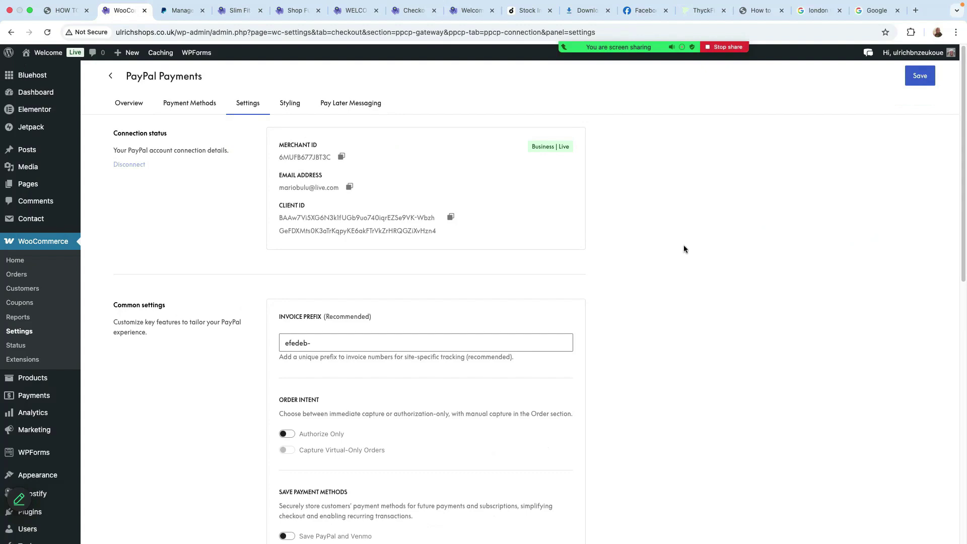
scroll(484, 342, down, 2)
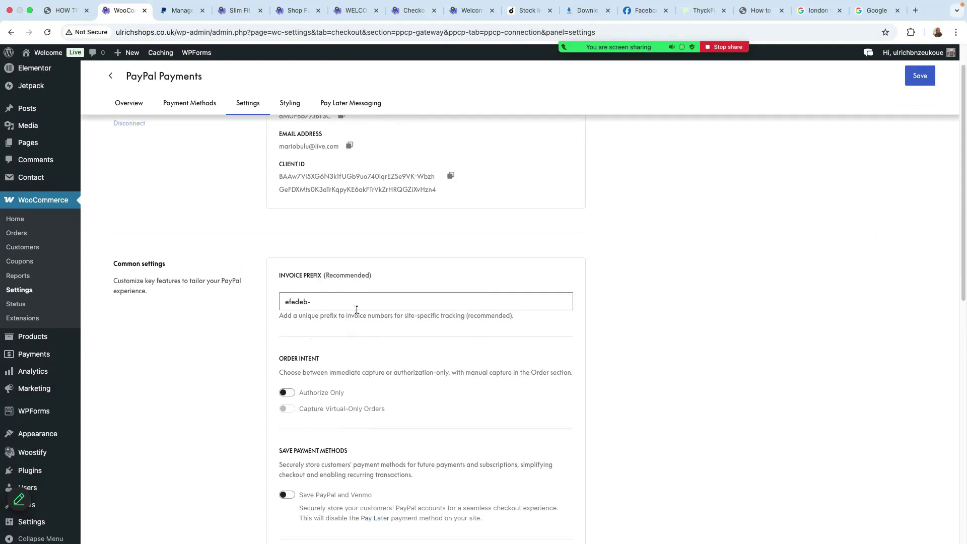
scroll(353, 310, down, 5)
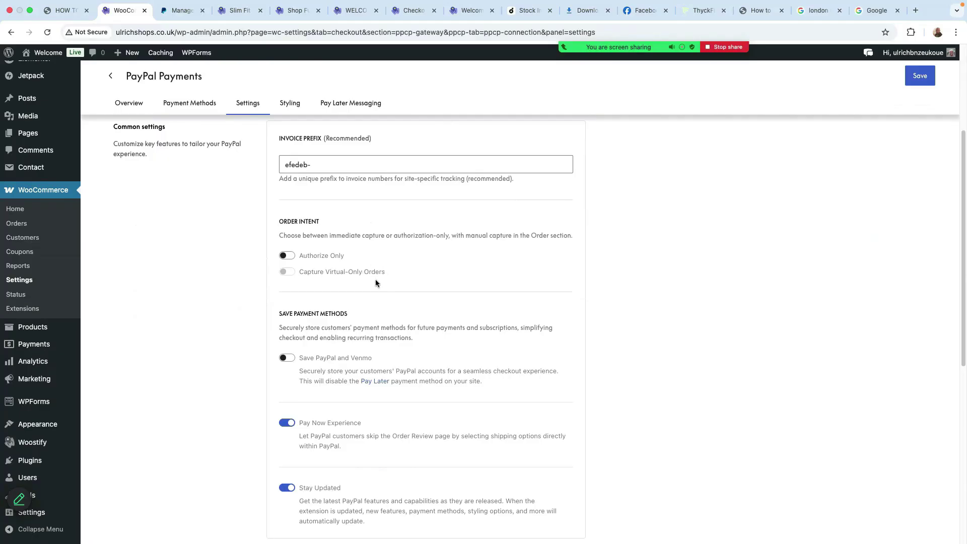
scroll(376, 283, down, 2)
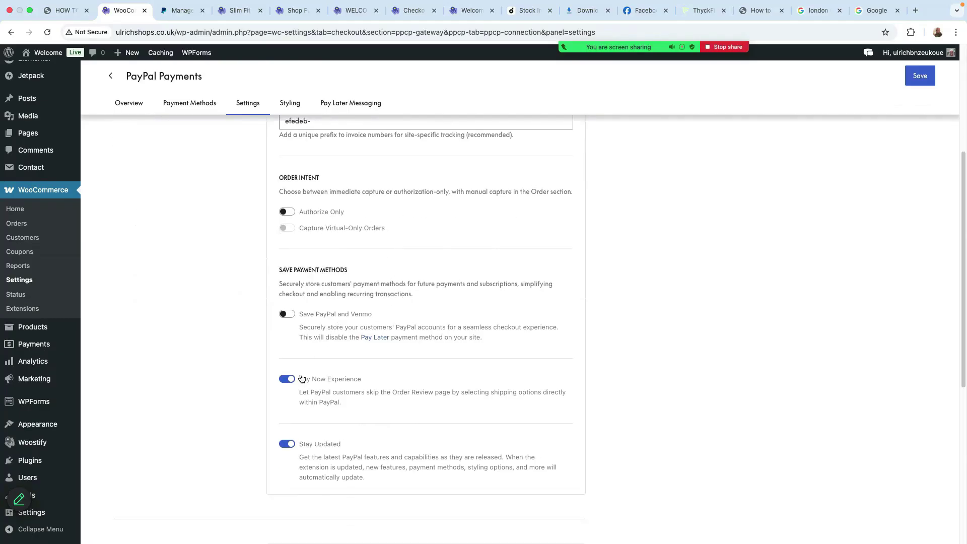
scroll(370, 392, down, 12)
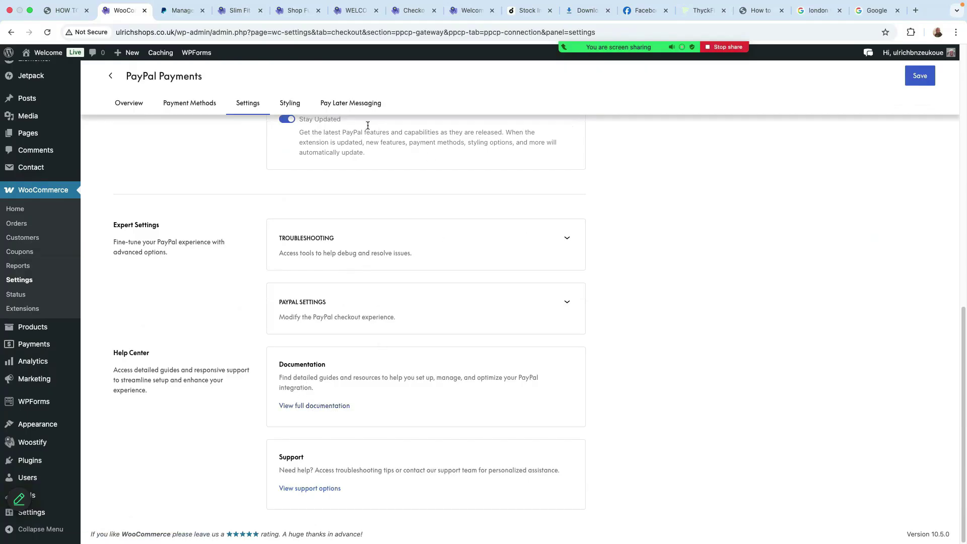
click(351, 103)
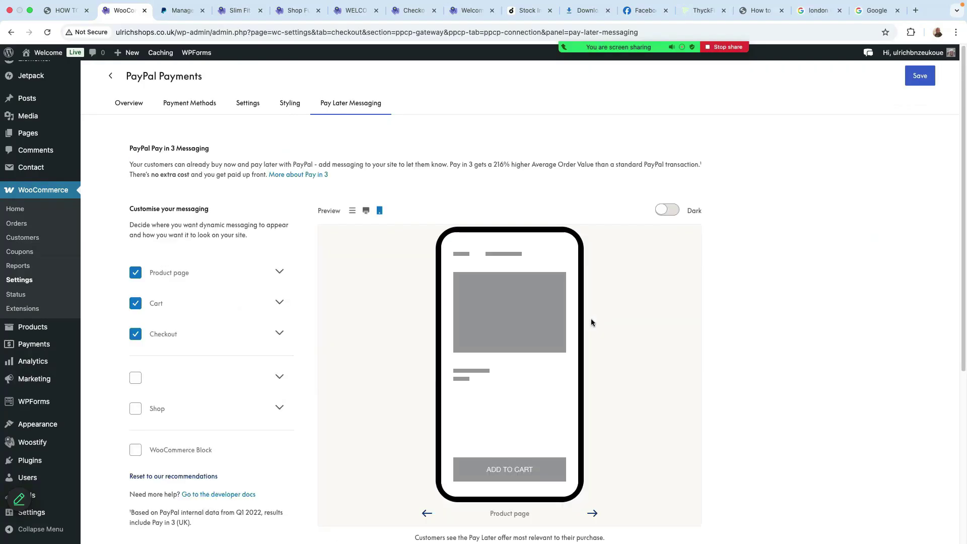
scroll(355, 317, down, 3)
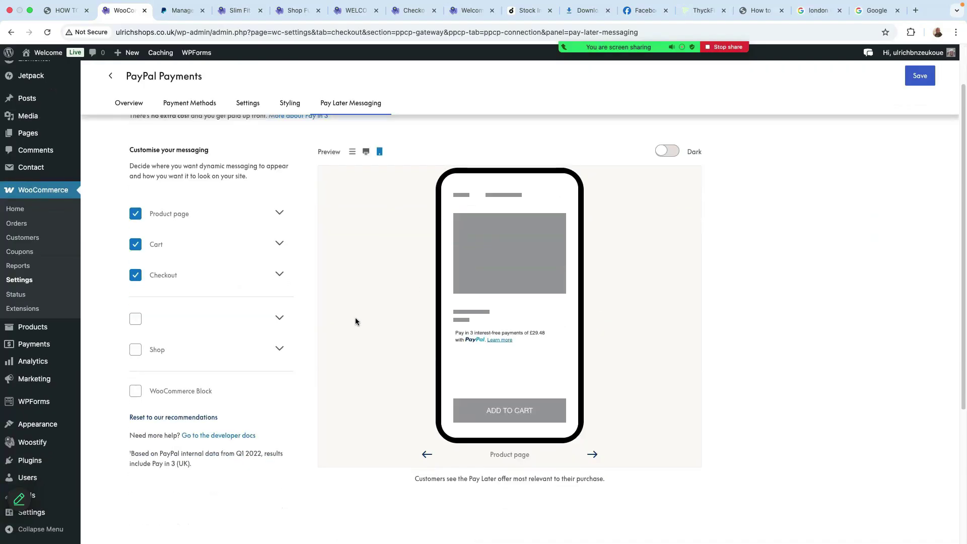
scroll(818, 311, up, 3)
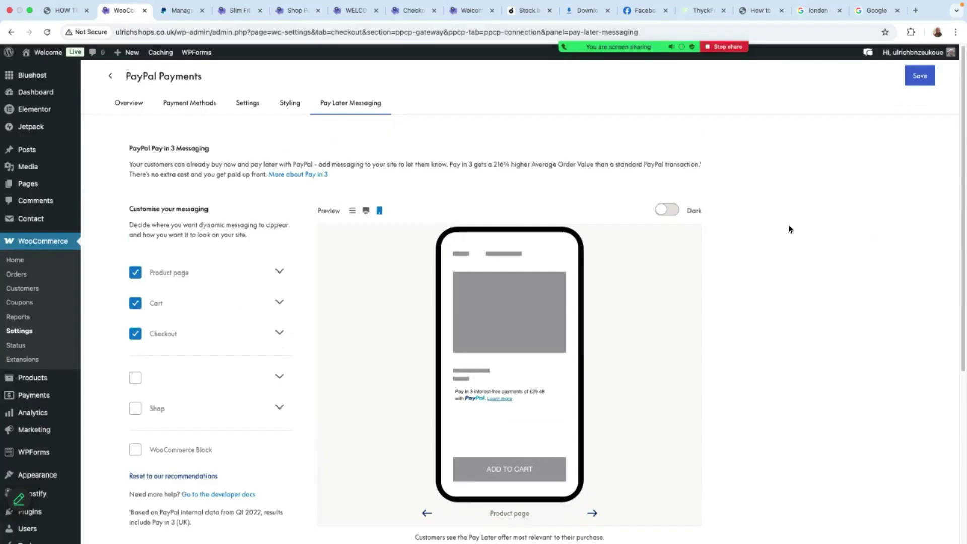
click(111, 77)
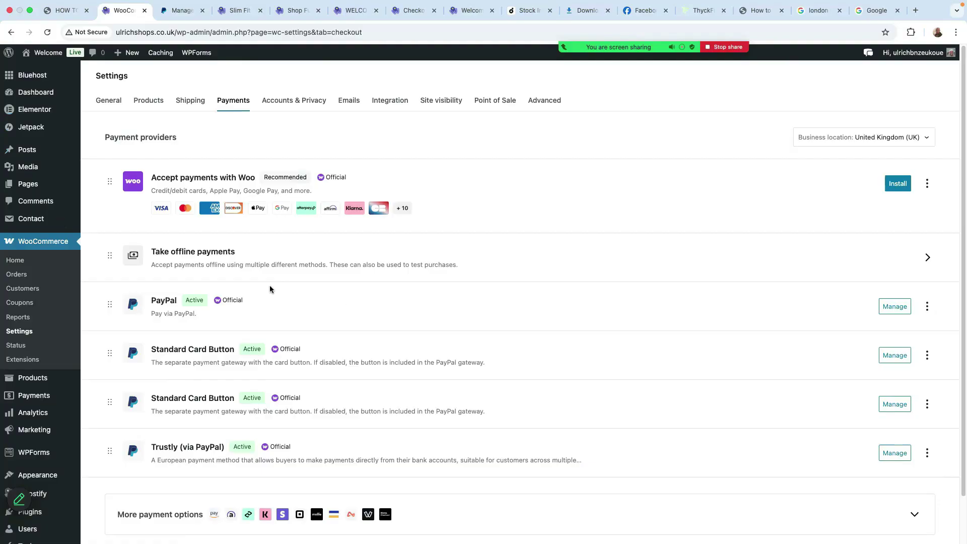
Switch to the store's Slim Fit Dress Shirts page, open the shopping cart, and proceed to checkout
mouse_move(45, 57)
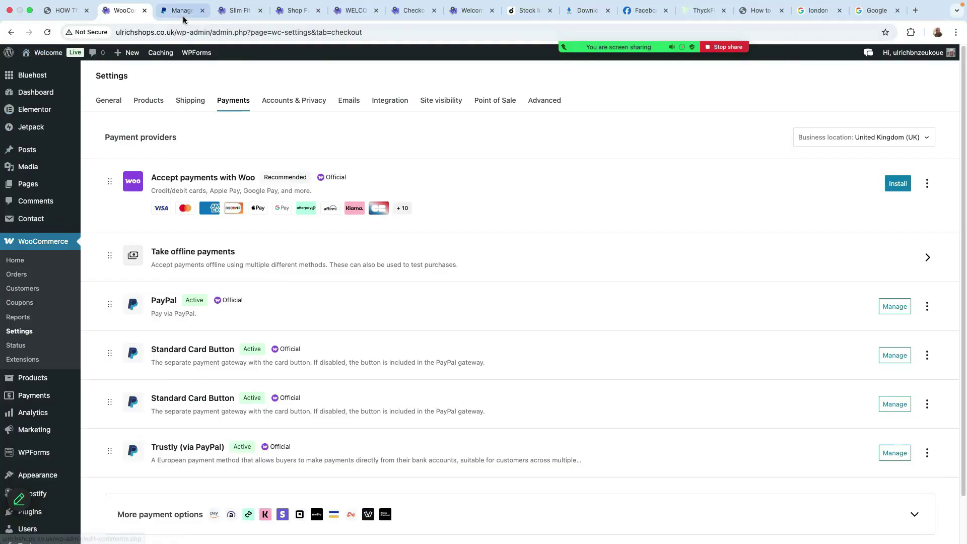
click(234, 16)
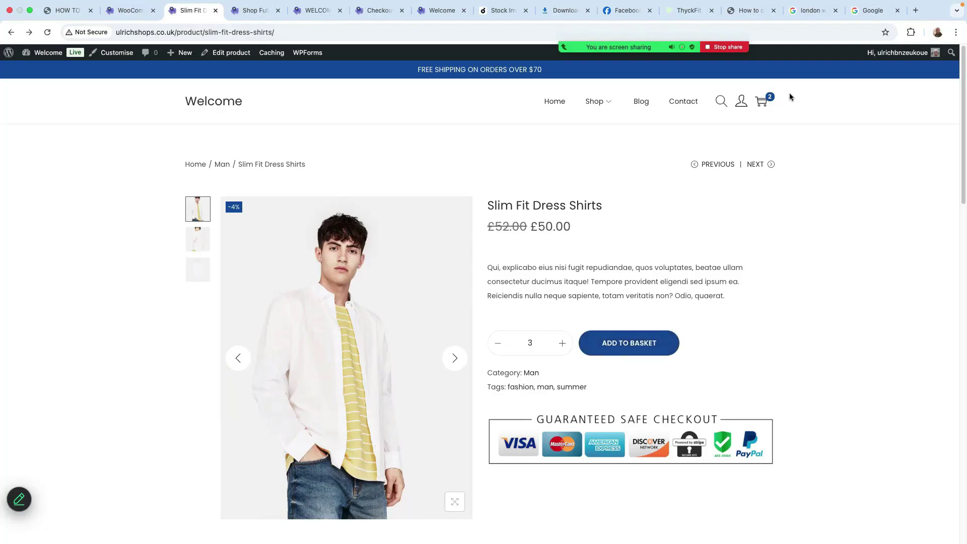
click(759, 107)
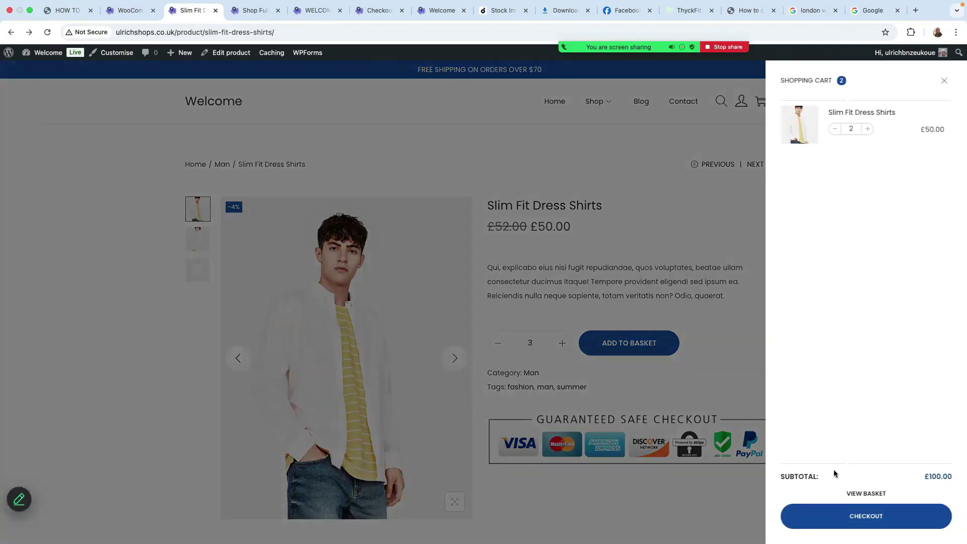
click(873, 516)
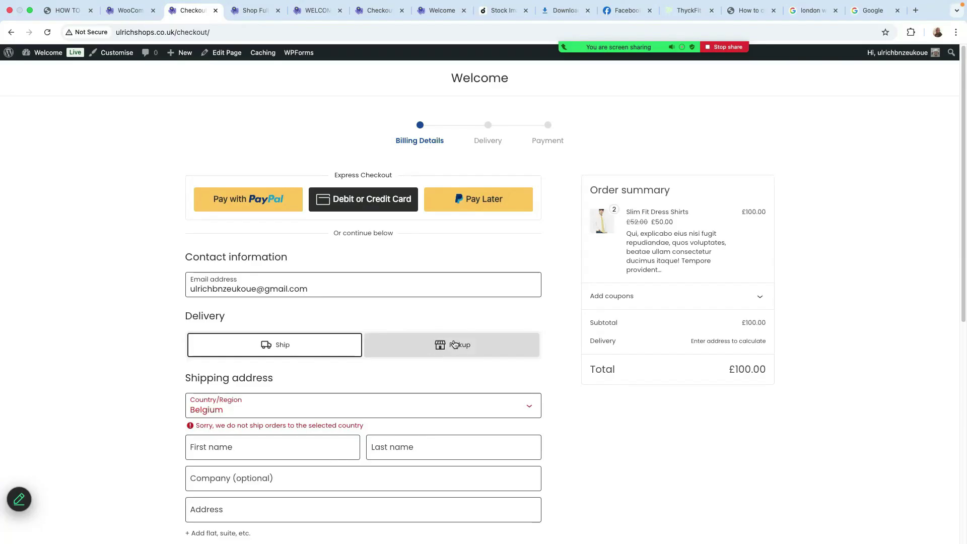
Preview the Pickup delivery option and its pickup location at the checkout, and return the delivery choice to Ship
click(485, 344)
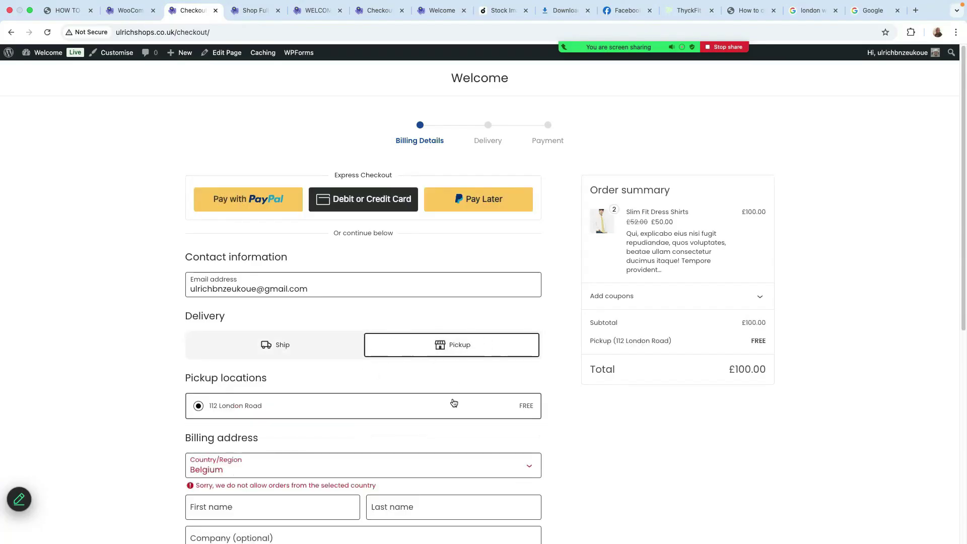
click(296, 352)
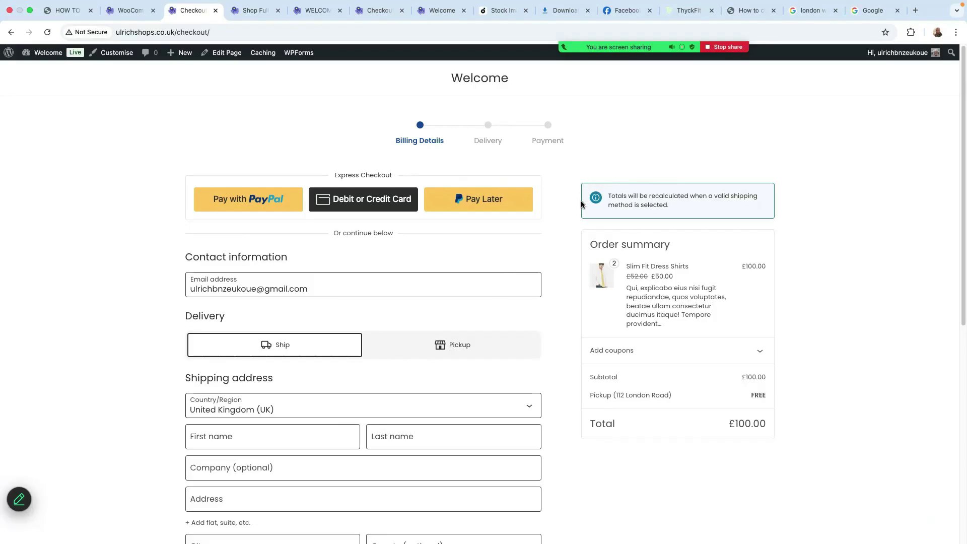
Switch back to the store's WordPress admin, look through the WooCommerce home overview, and open the payment providers settings
click(130, 12)
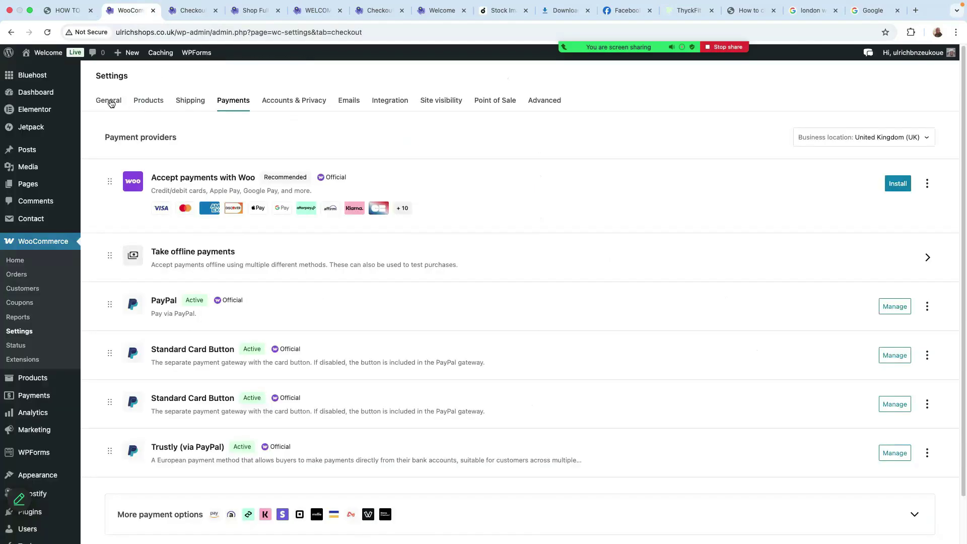
click(29, 249)
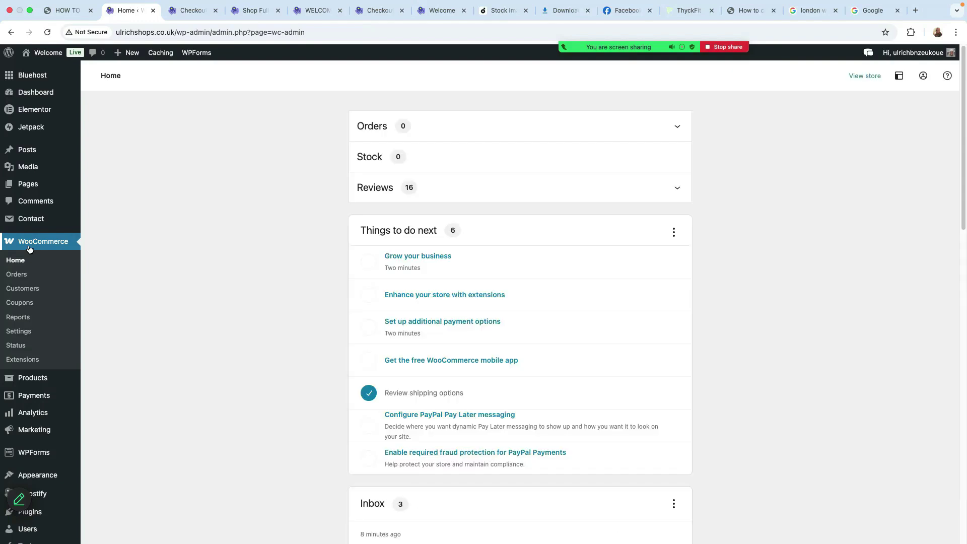
scroll(206, 287, down, 2)
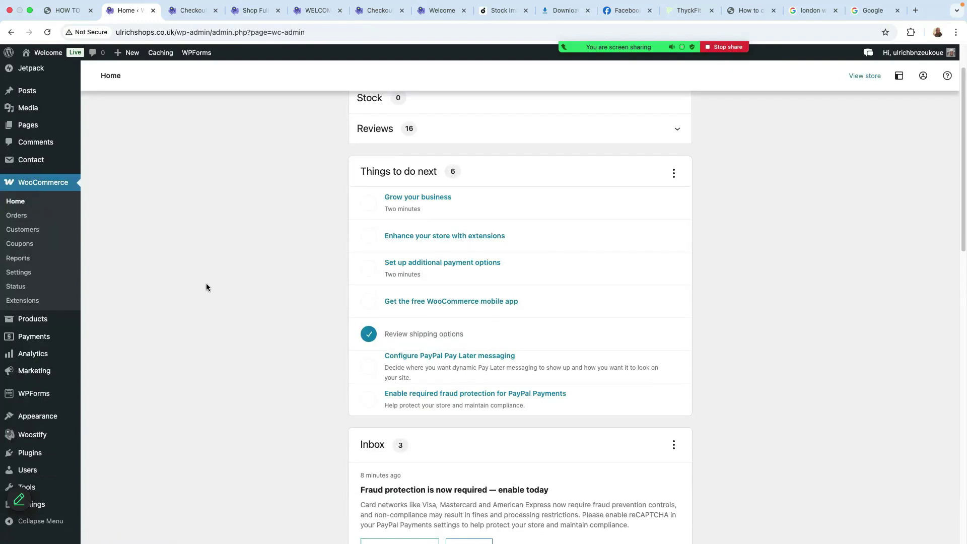
scroll(207, 285, down, 10)
scroll(207, 285, up, 12)
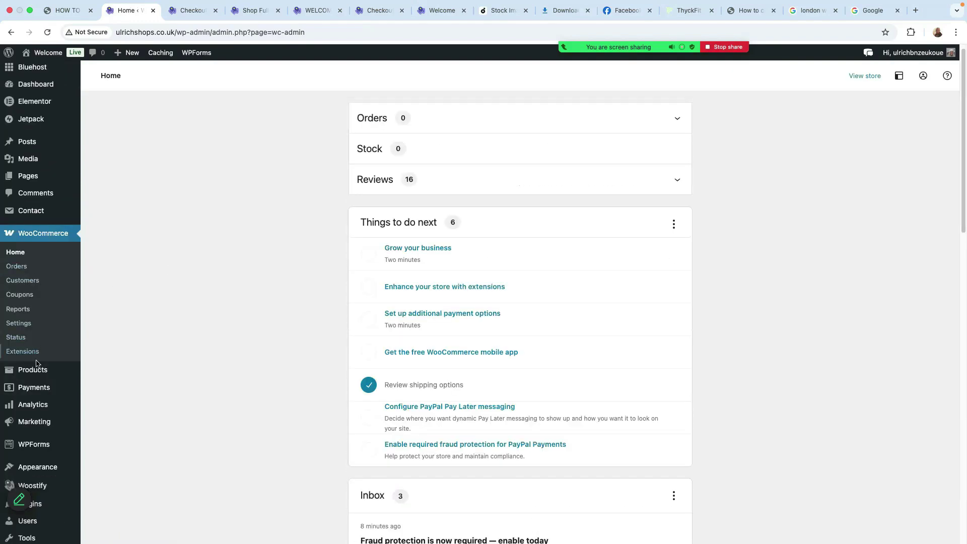
click(40, 388)
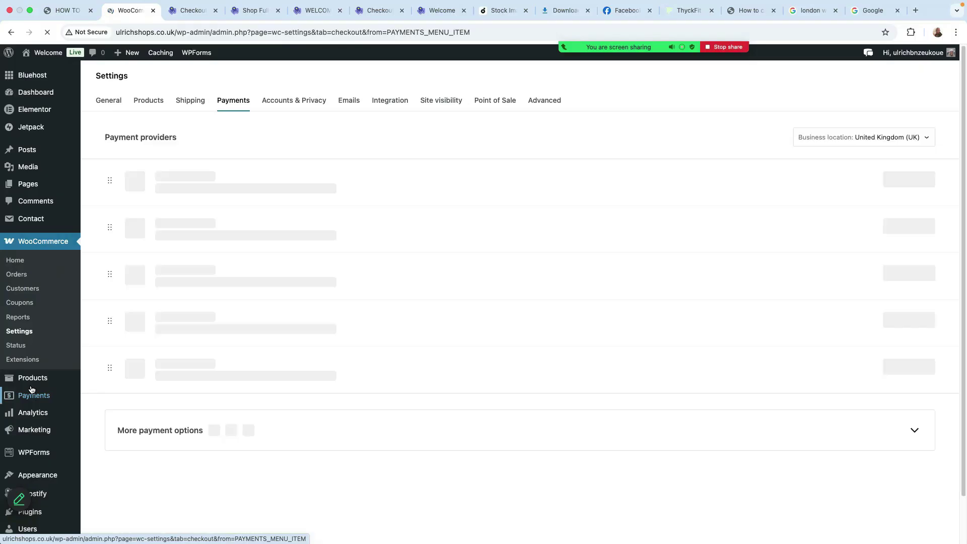
Enable cash on delivery, cheque payments and direct bank transfer in the store's offline payment methods
scroll(238, 208, down, 2)
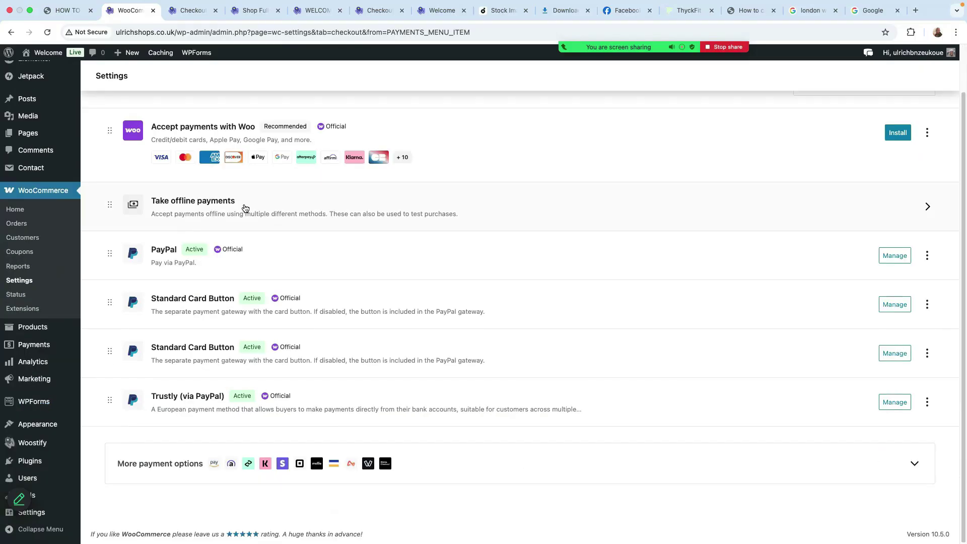
click(241, 209)
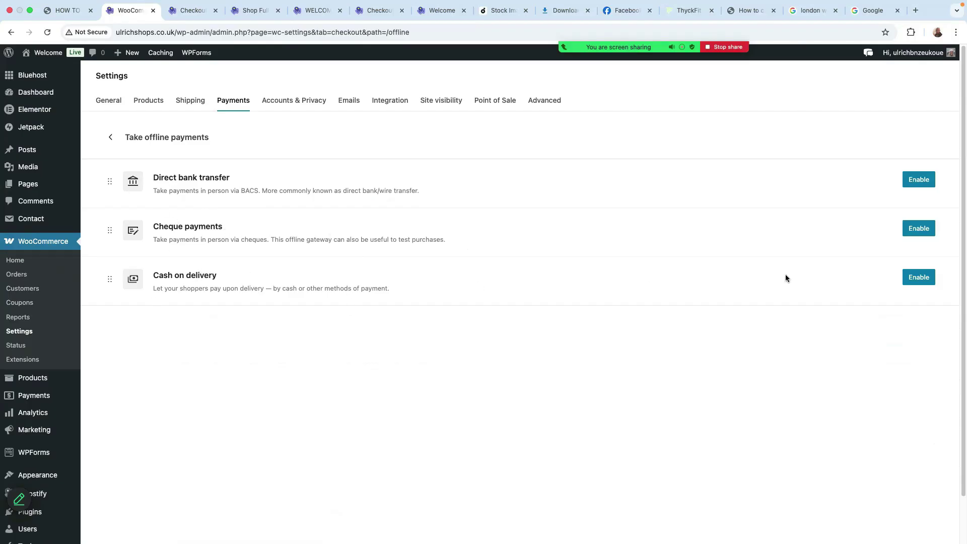
click(921, 278)
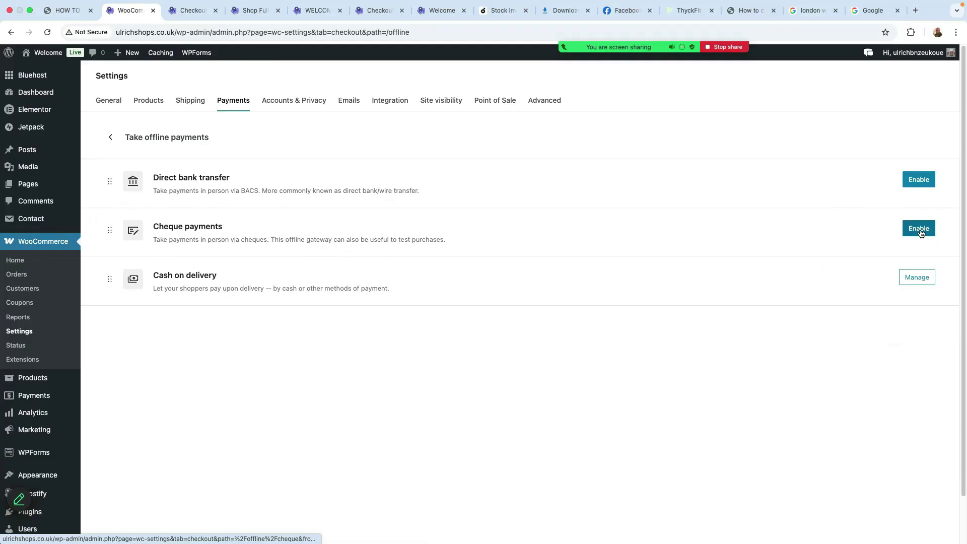
click(920, 229)
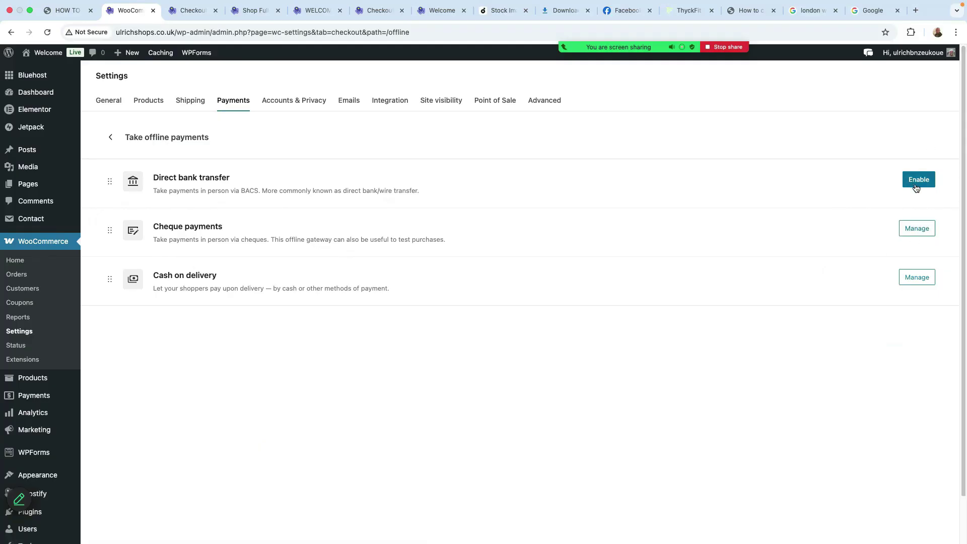
click(921, 182)
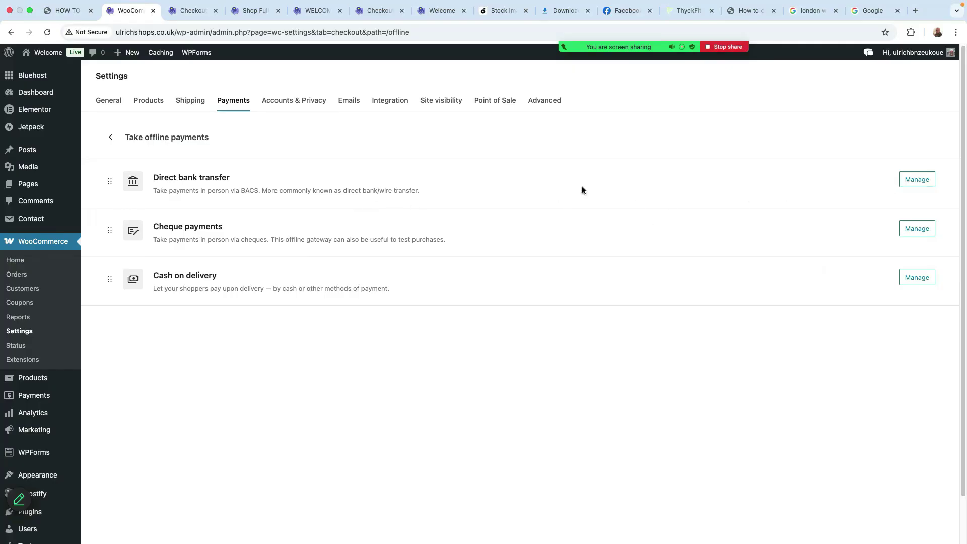
Reload the store's checkout page and review its express checkout buttons, billing address fields and payment options
click(186, 13)
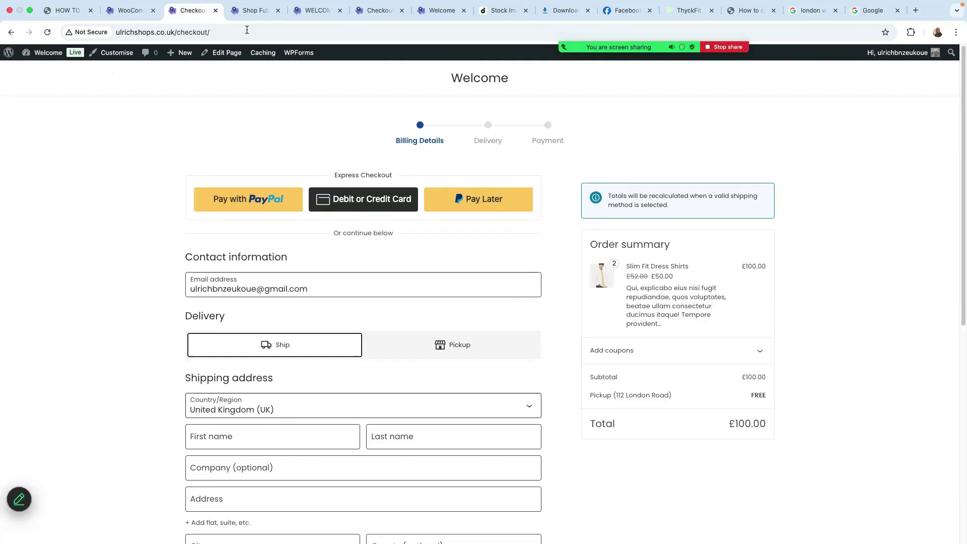
click(218, 33)
key(Return)
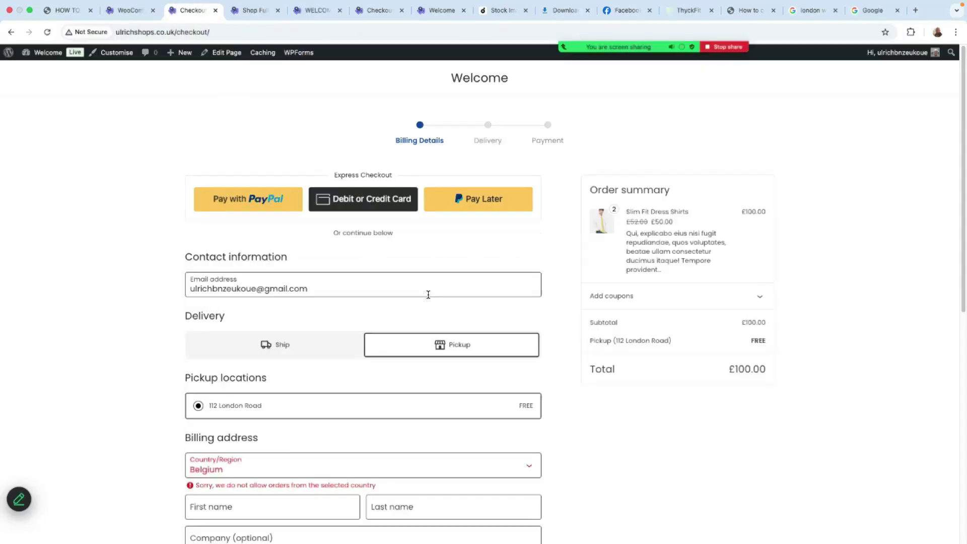
scroll(352, 361, down, 8)
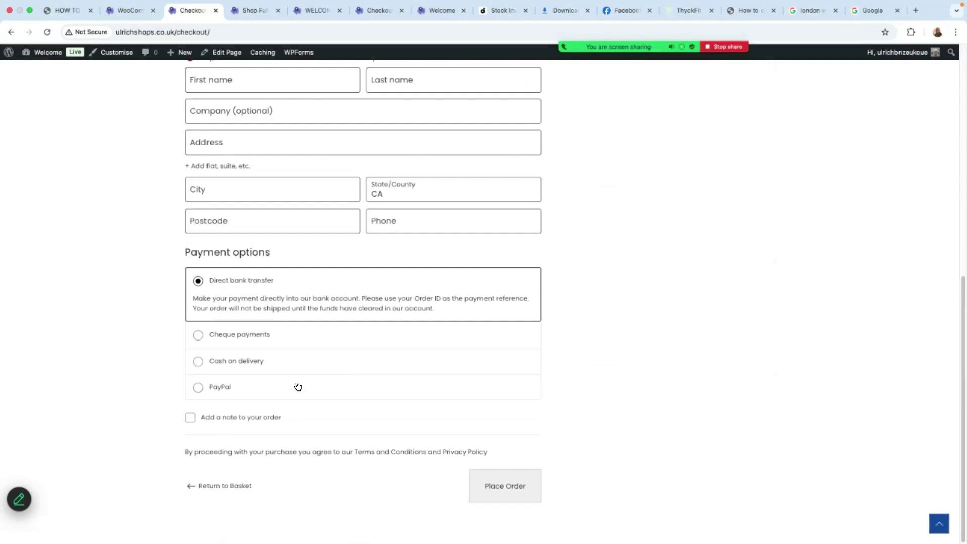
scroll(272, 358, up, 8)
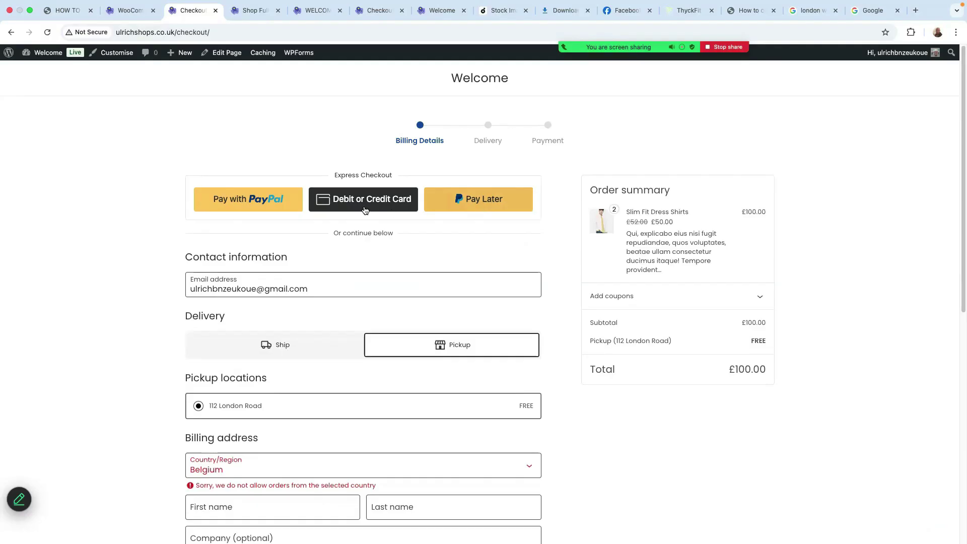
scroll(268, 262, down, 4)
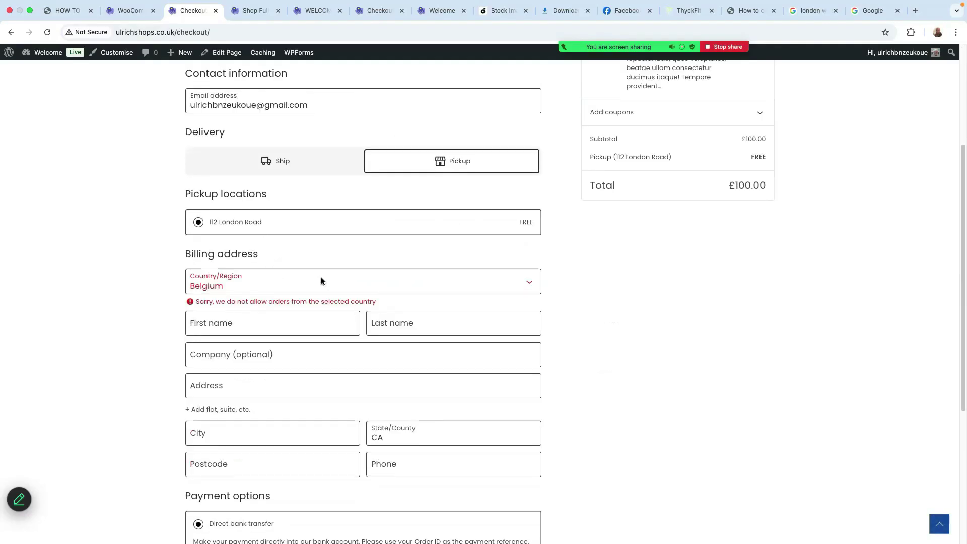
click(229, 327)
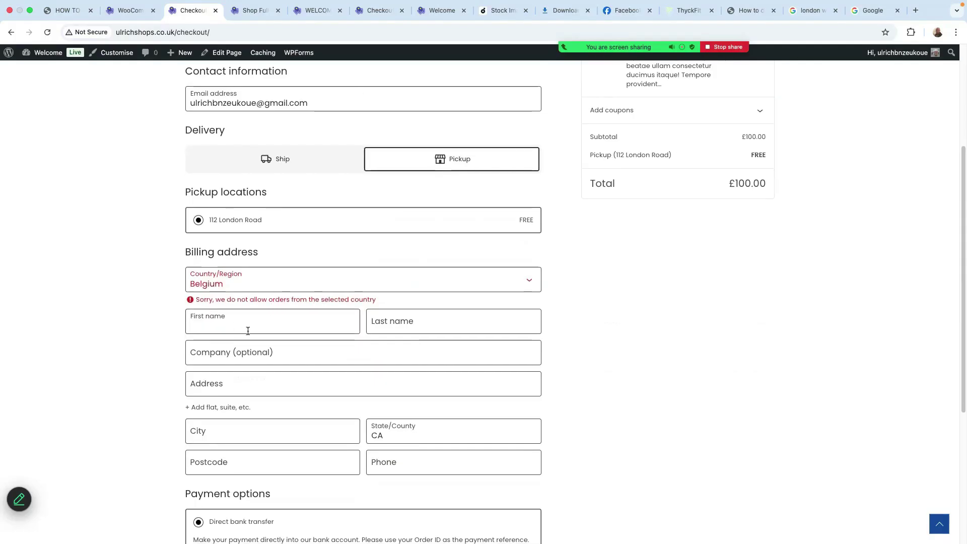
Save the Cash on delivery settings with virtual orders accepted and return to the offline payment methods
key(ctrl+shift+Tab)
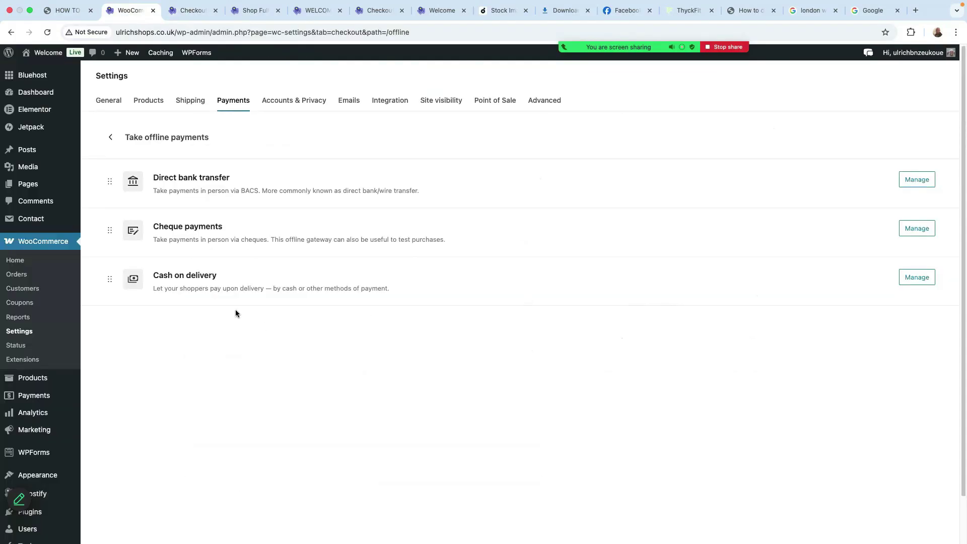
click(921, 277)
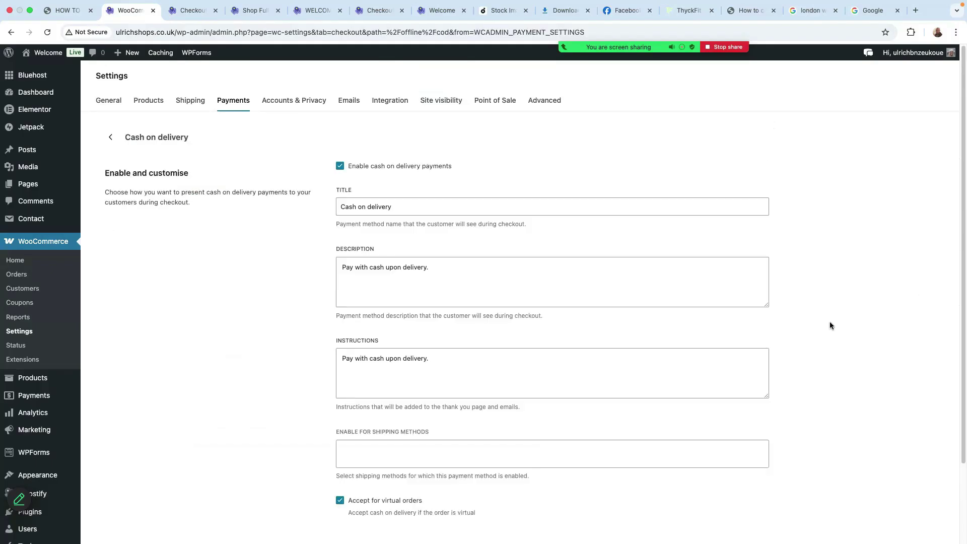
scroll(786, 328, down, 2)
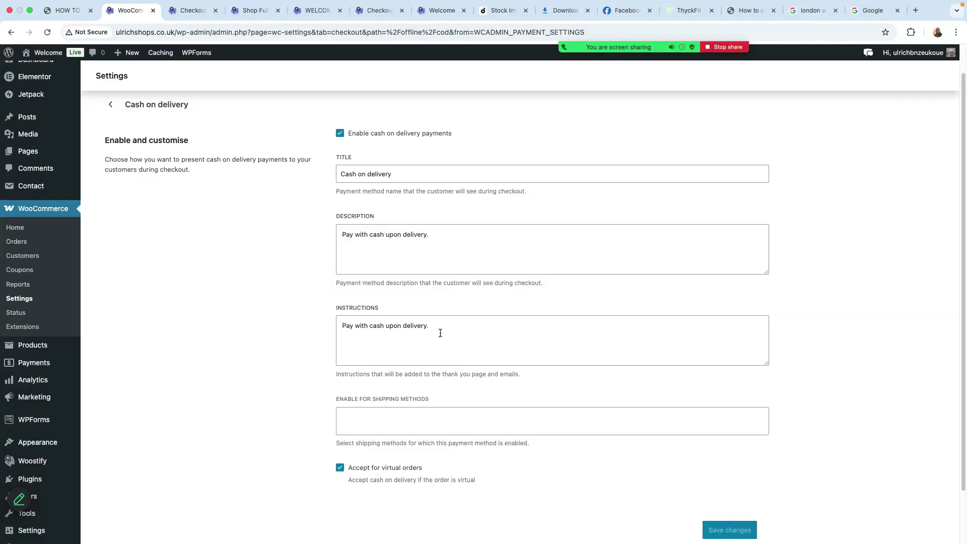
double_click(353, 473)
scroll(555, 458, down, 2)
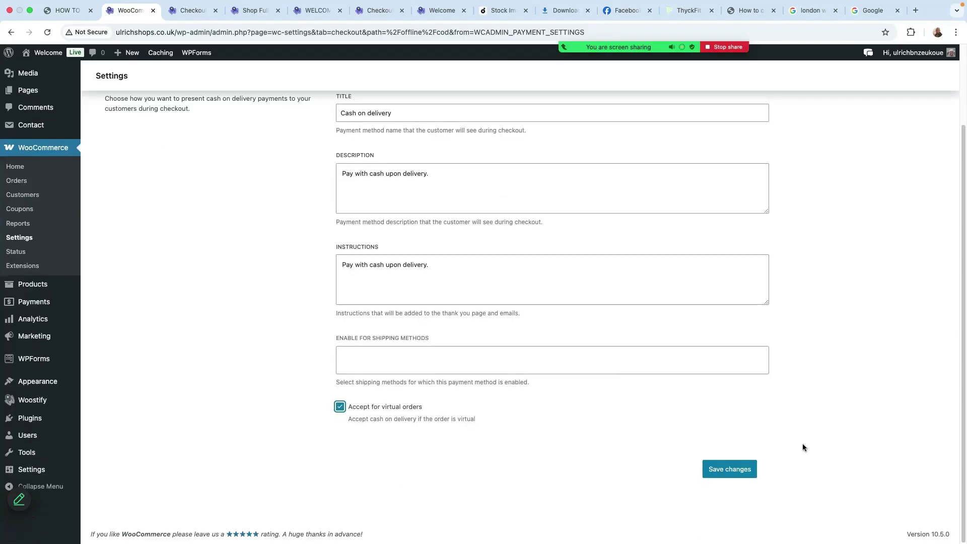
click(714, 470)
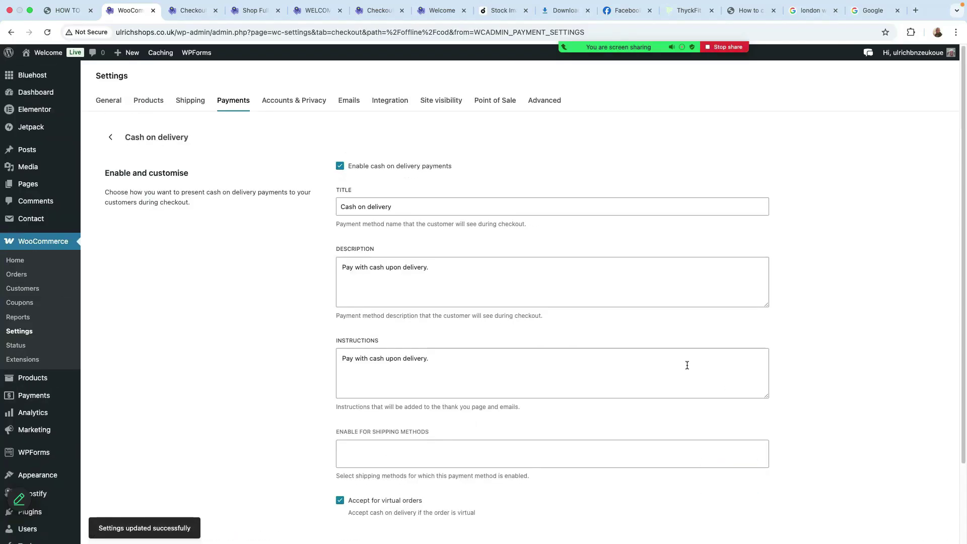
click(111, 137)
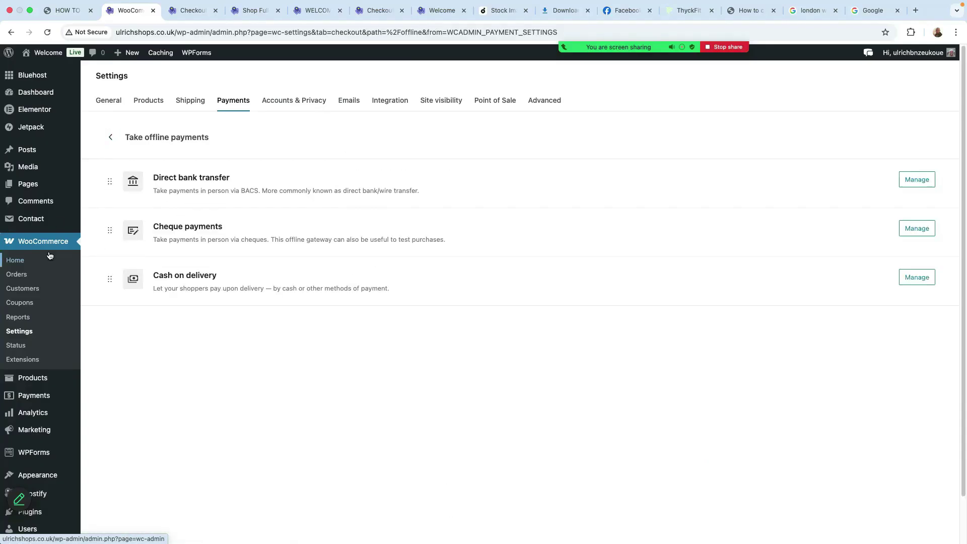
Open the payment providers list and compare it with the express payment choices on the checkout page
mouse_move(35, 483)
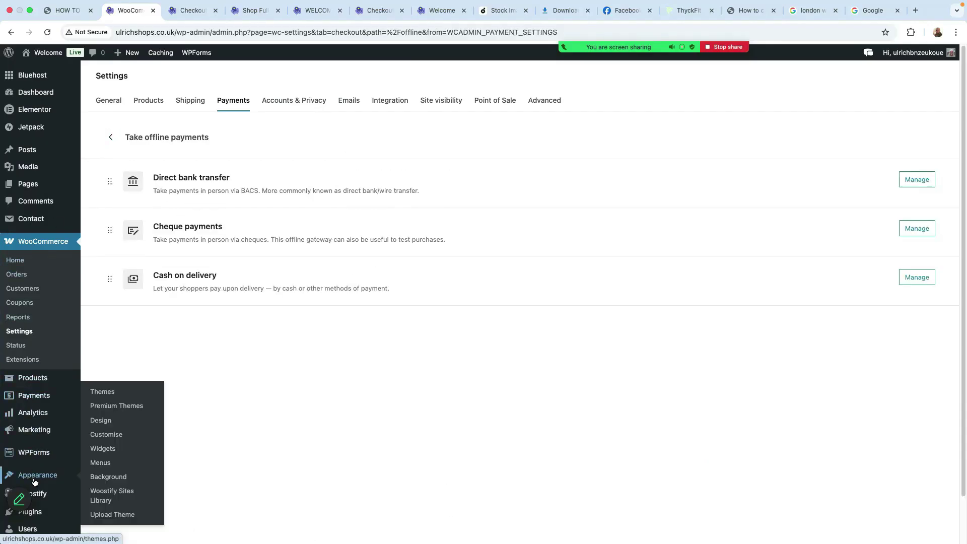
click(36, 396)
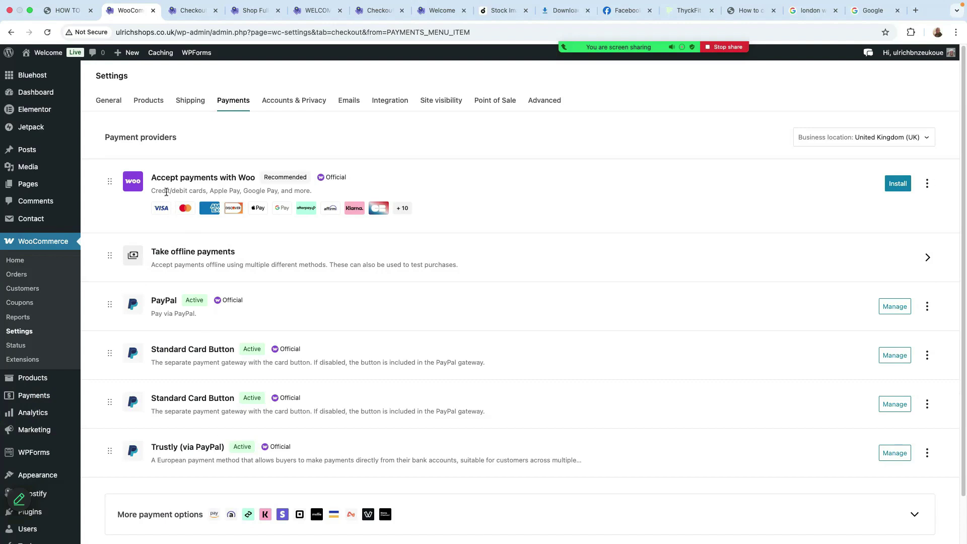
key(ctrl+Tab)
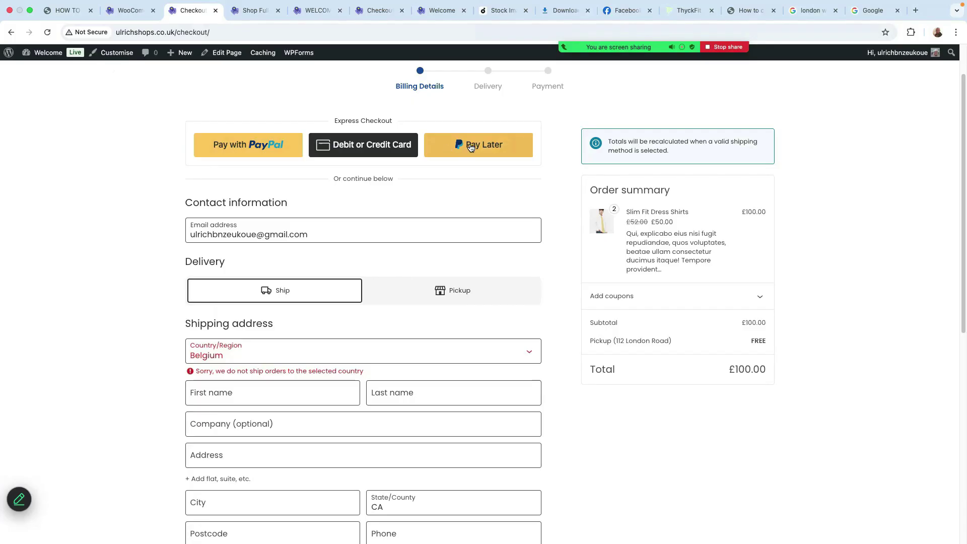
key(ctrl+shift+Tab)
Search the plugin directory for "stripe", then install and activate the WooCommerce Stripe Payment Gateway plugin
mouse_move(39, 468)
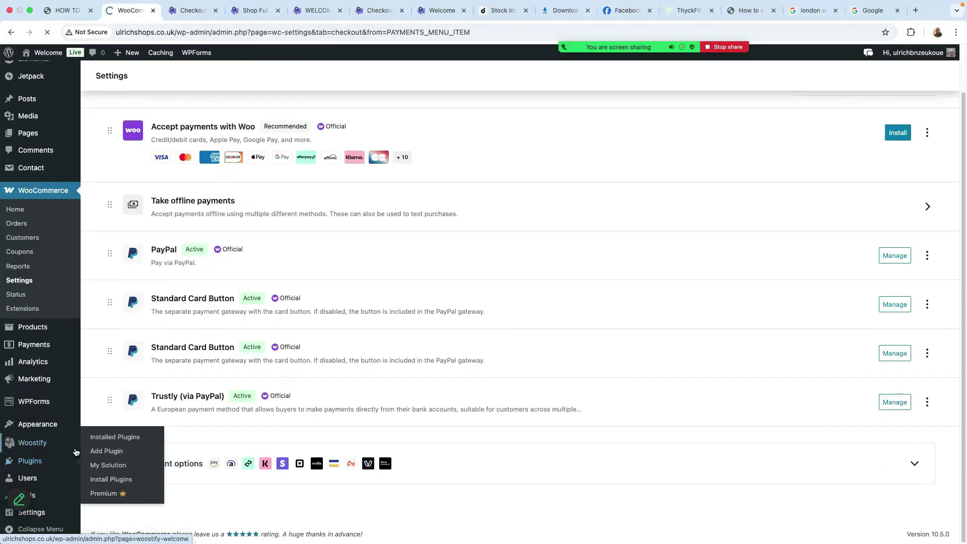
text(strpie)
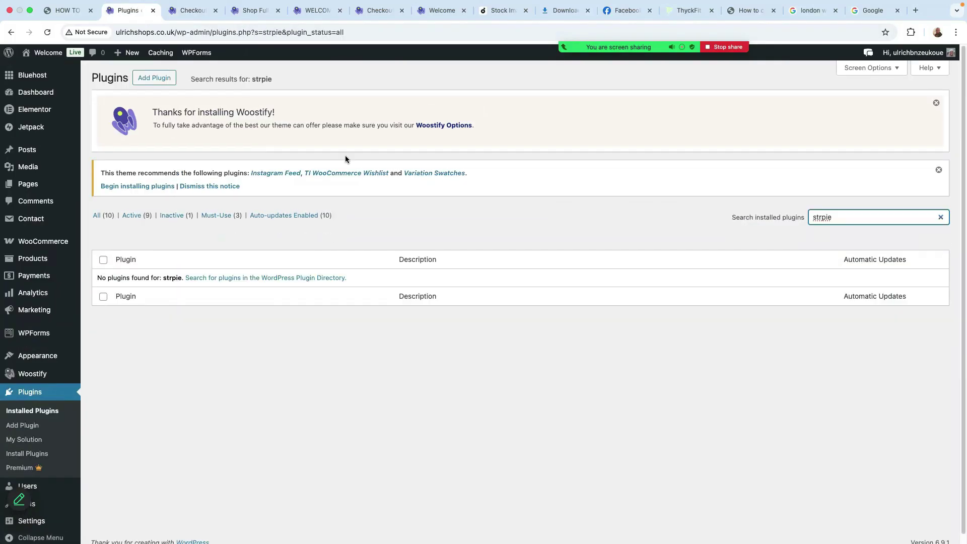
click(153, 78)
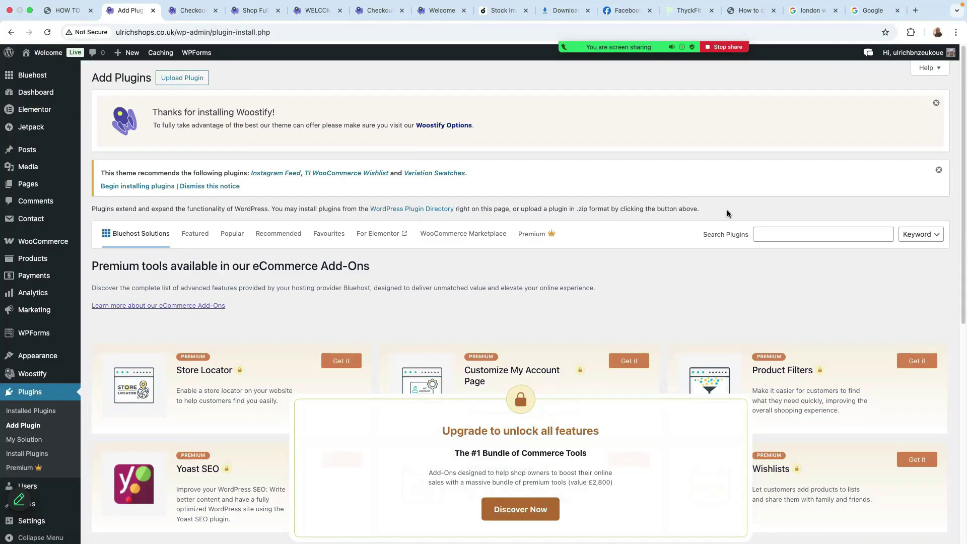
click(775, 235)
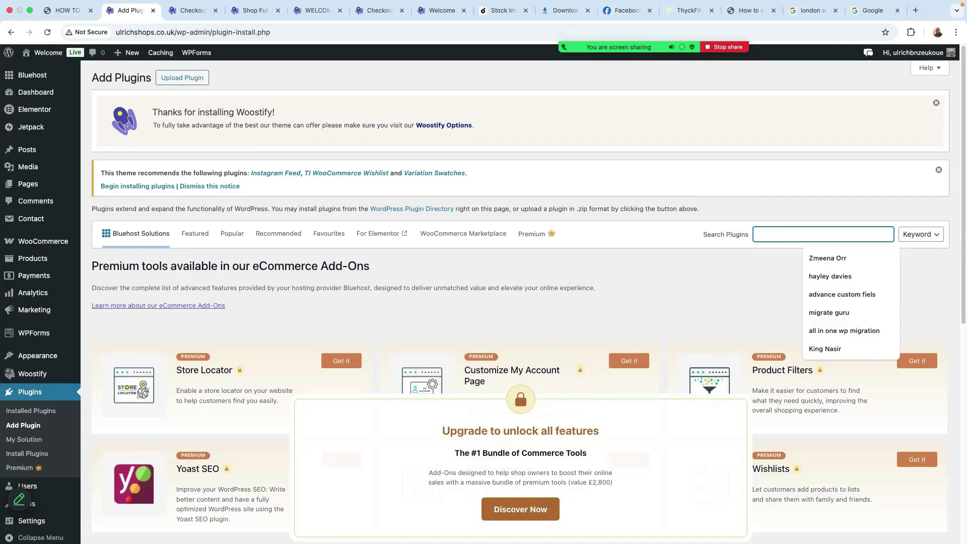
text(stri)
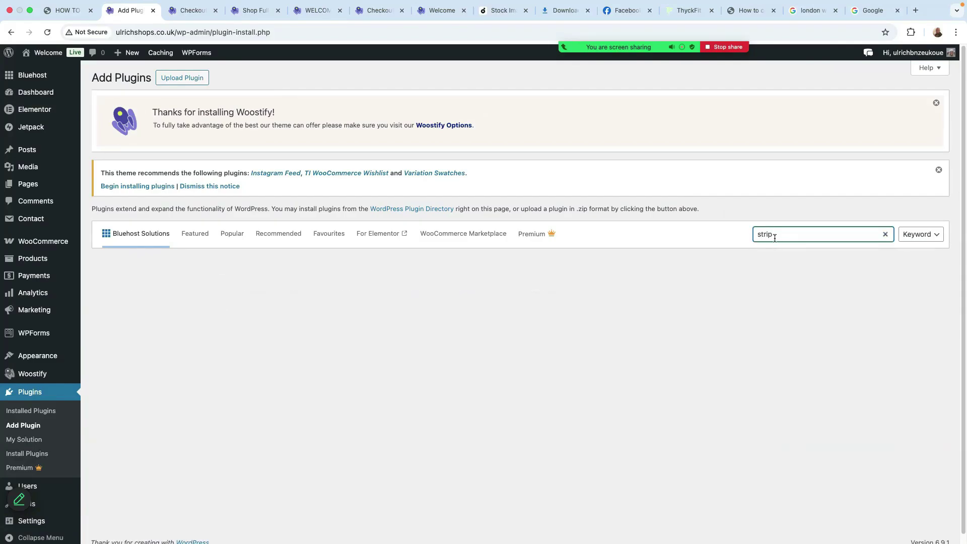
text(p)
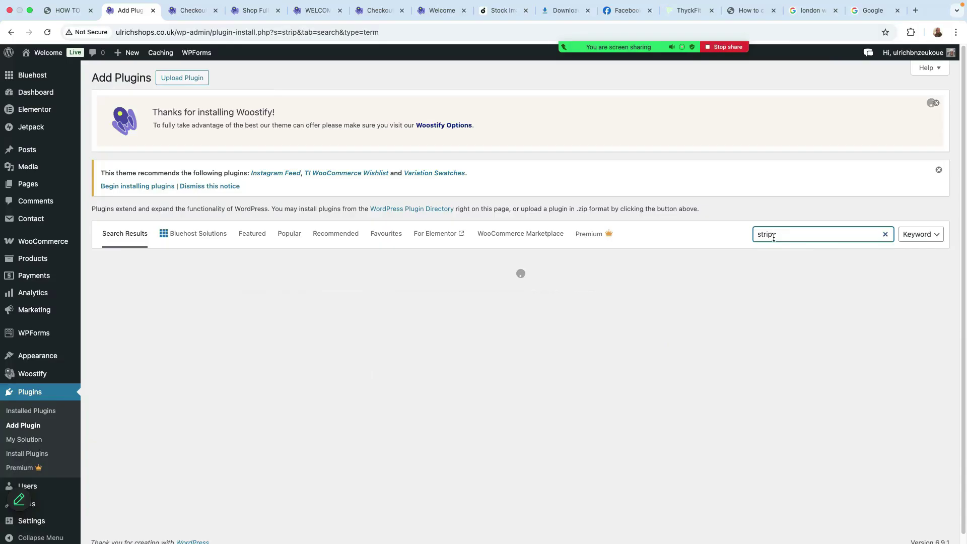
text(e)
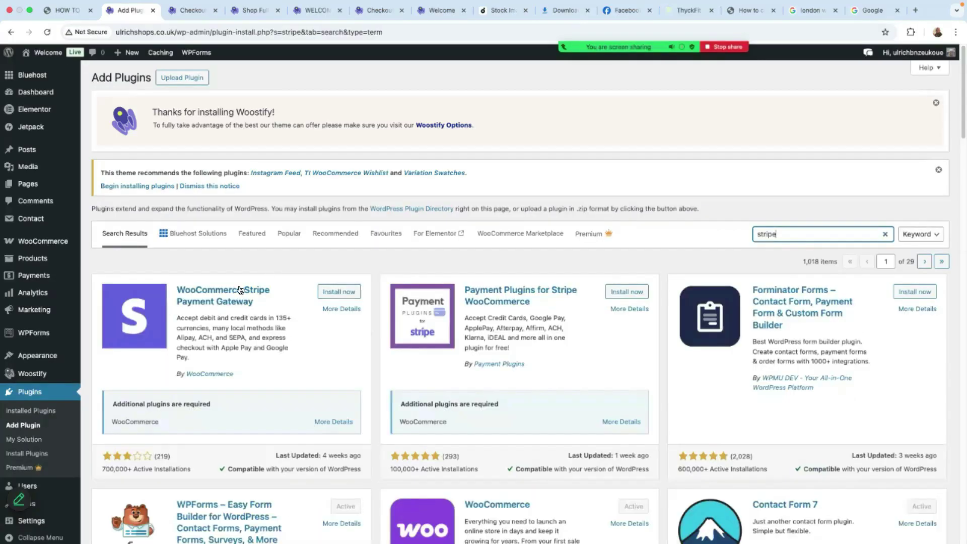
click(339, 292)
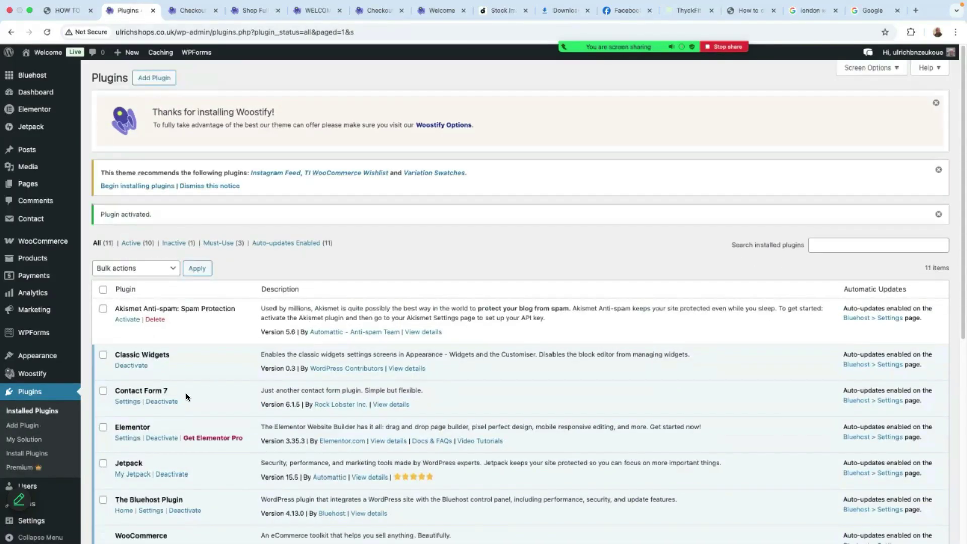
Open the WooCommerce Stripe Gateway plugin's settings and review the options for connecting a Stripe account
scroll(136, 423, down, 7)
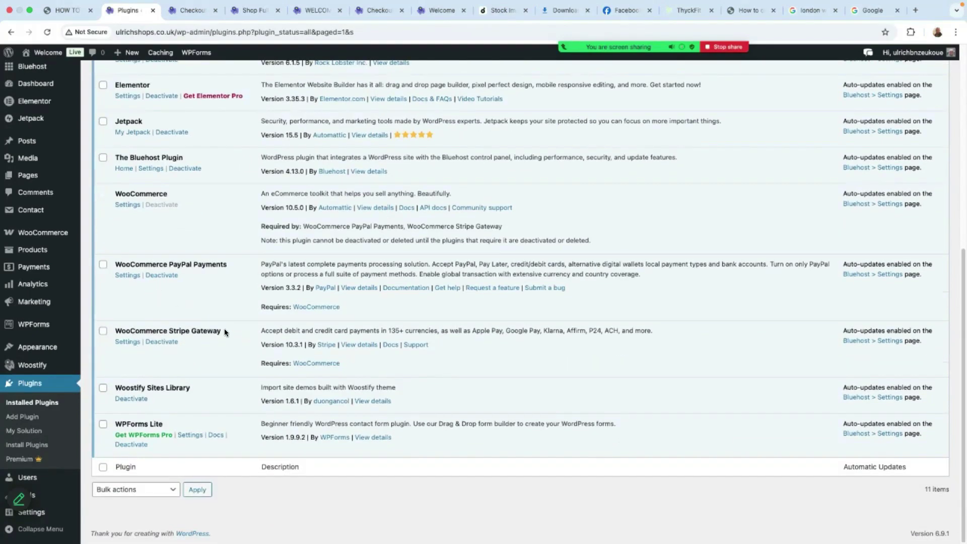
click(128, 342)
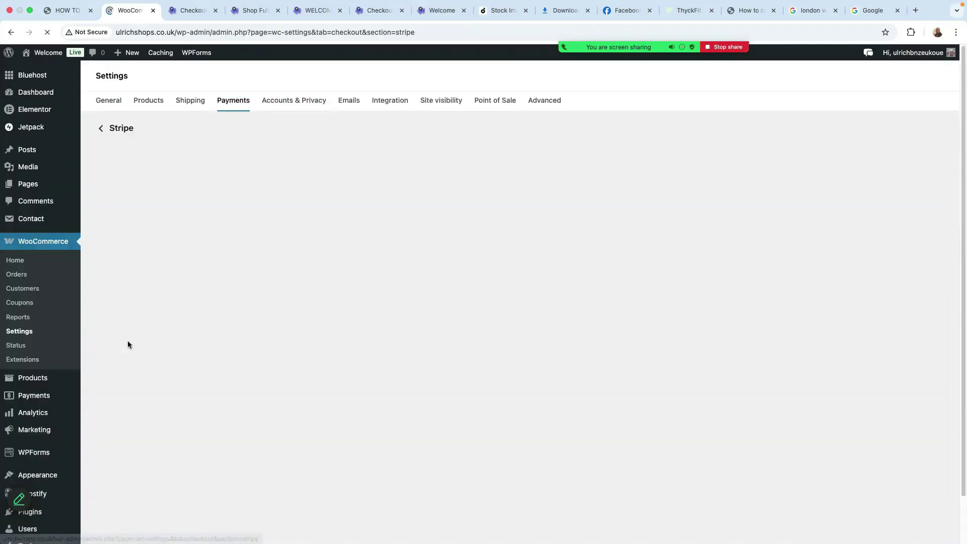
scroll(464, 345, down, 2)
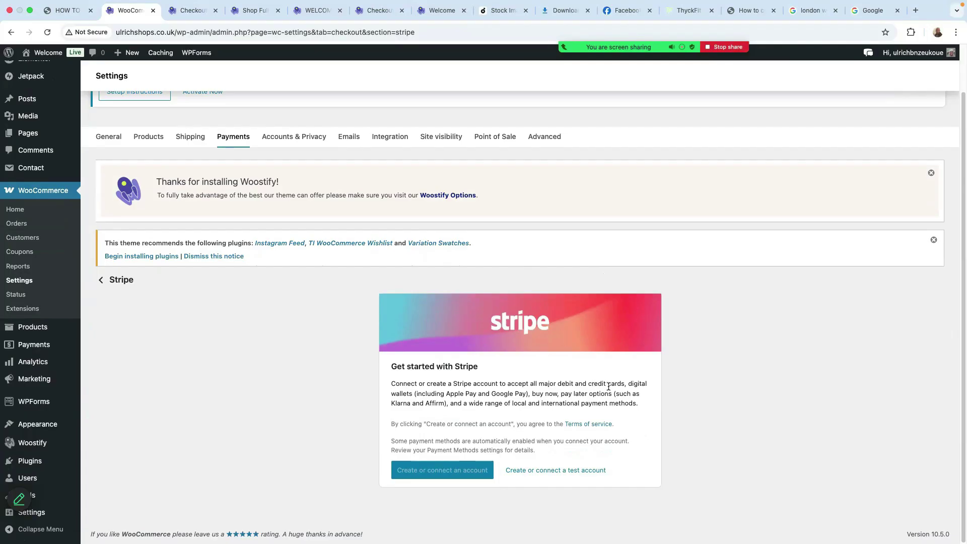
click(203, 11)
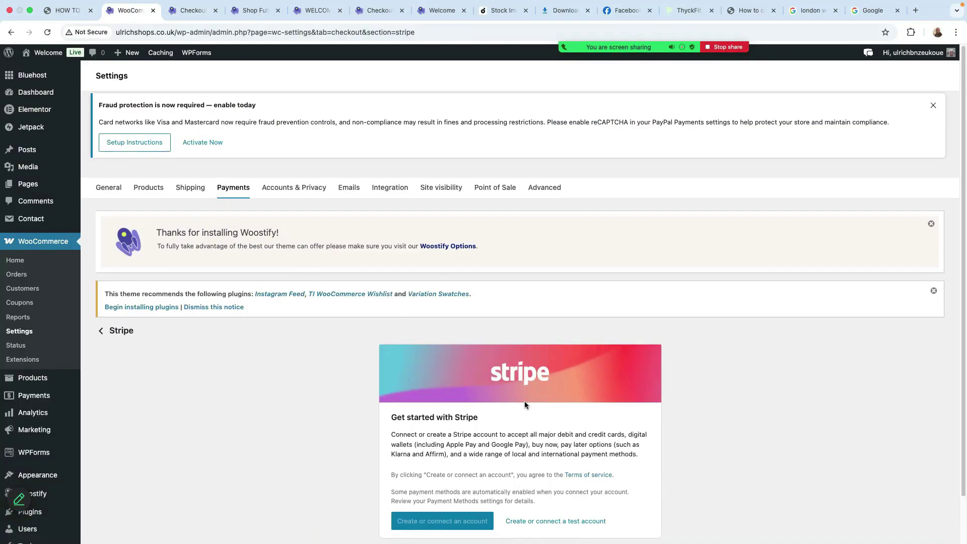
scroll(569, 357, down, 2)
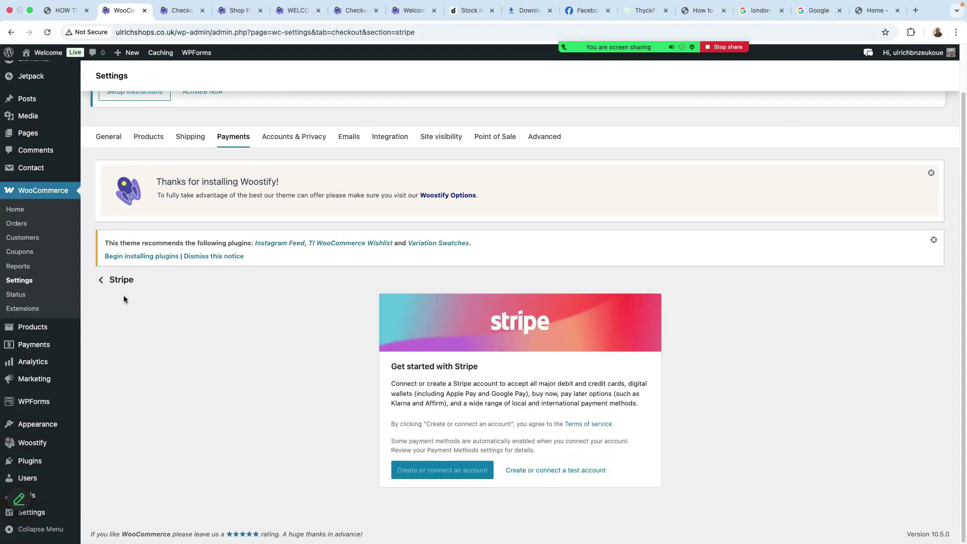
Review the Accounts & Privacy settings for guest checkout, account creation, erasure requests, privacy policy texts and personal data retention
click(294, 137)
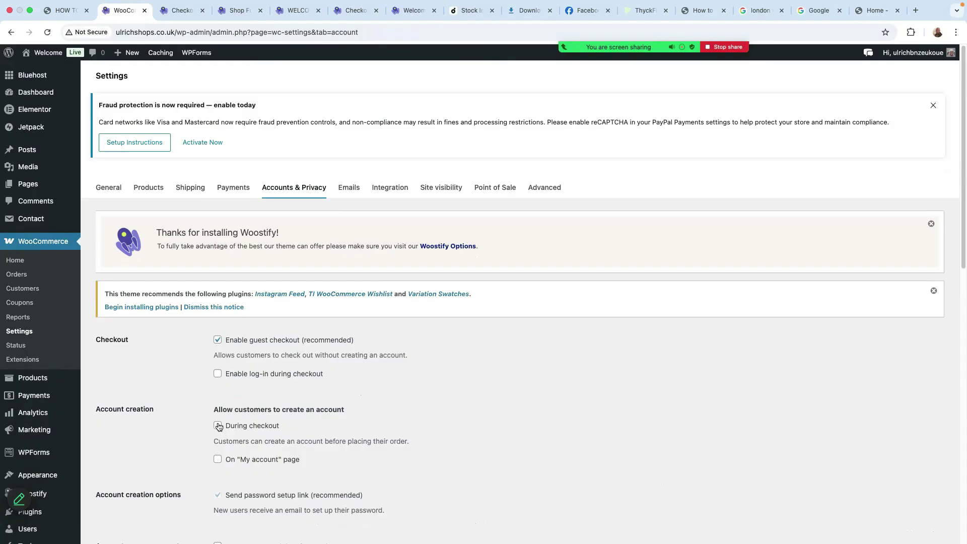
scroll(219, 427, down, 3)
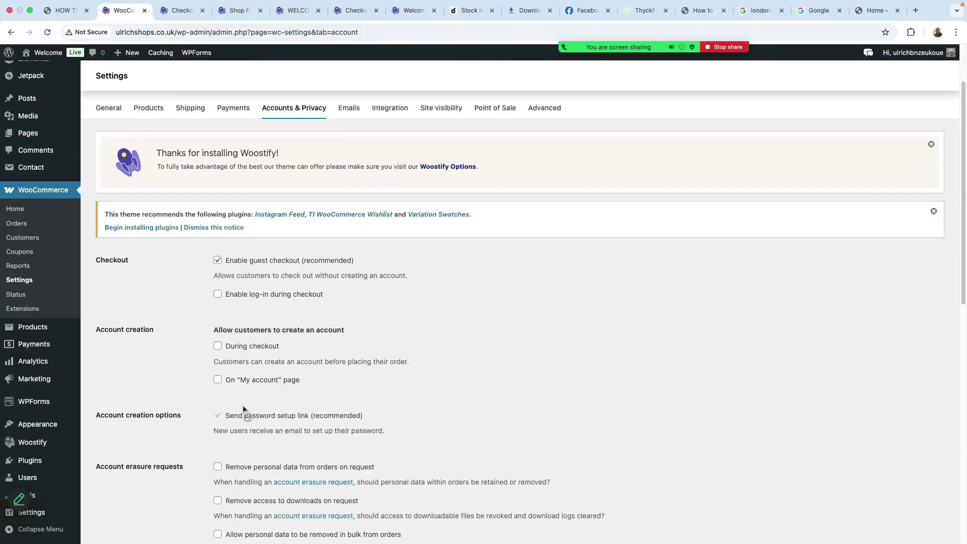
click(217, 348)
click(219, 347)
scroll(395, 384, down, 4)
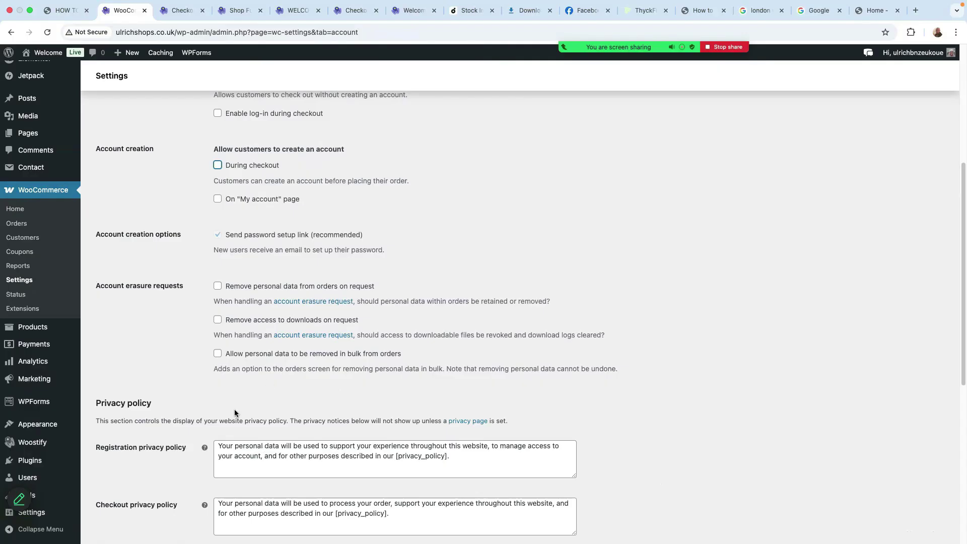
scroll(225, 326, down, 8)
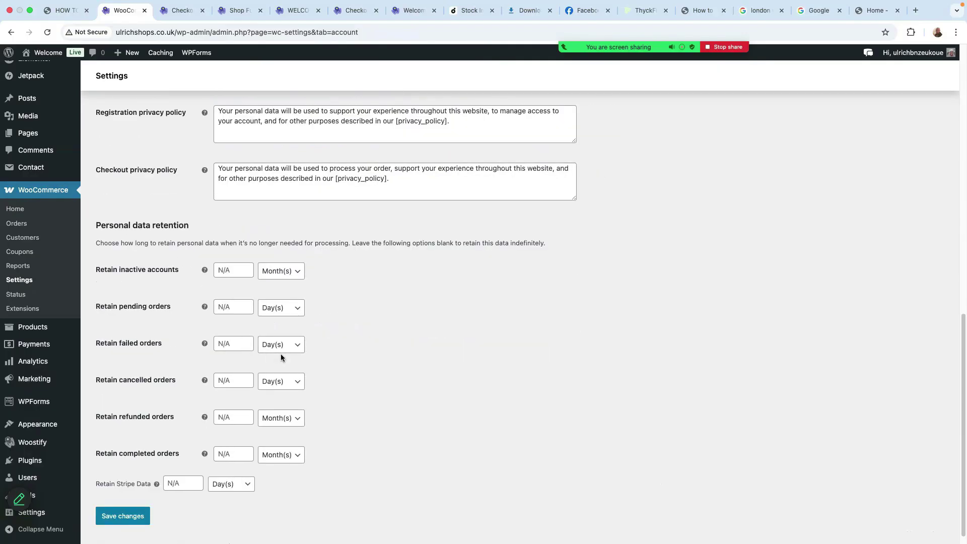
scroll(204, 374, up, 12)
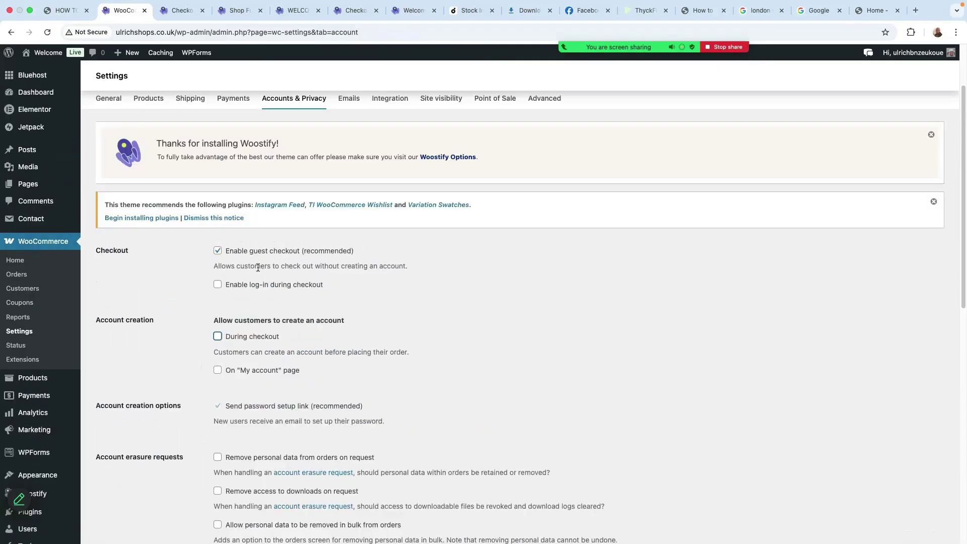
scroll(249, 377, down, 10)
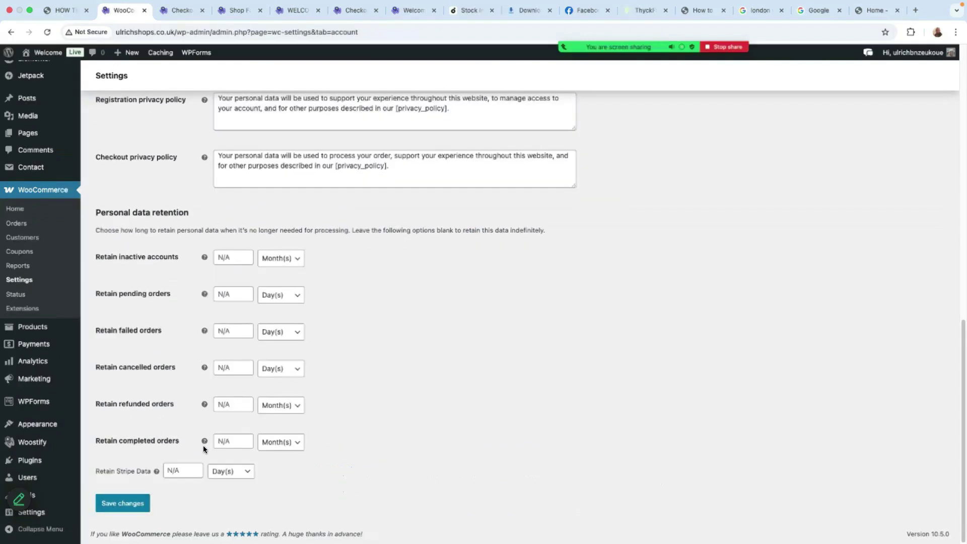
scroll(287, 242, up, 10)
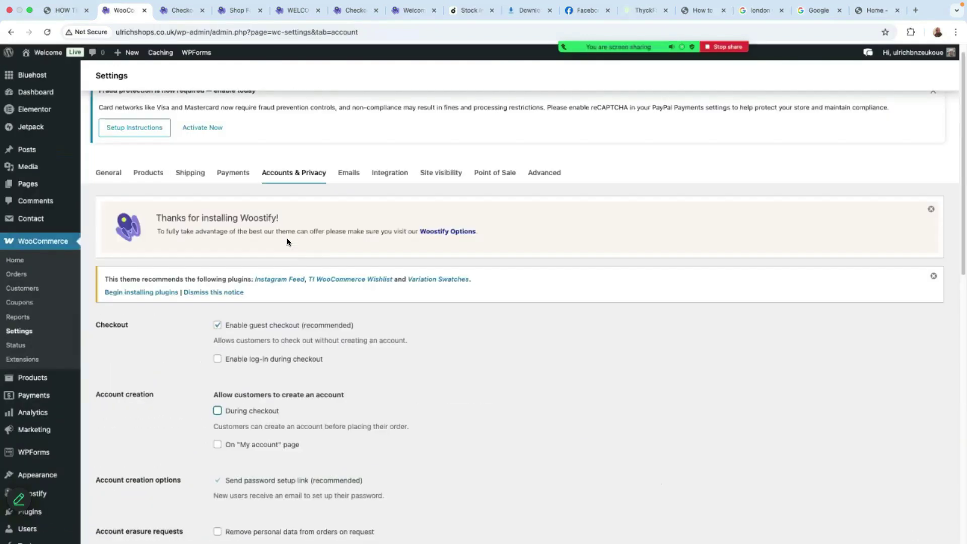
Open the store's Emails settings and look over the email notifications and their recipients
click(352, 172)
click(512, 202)
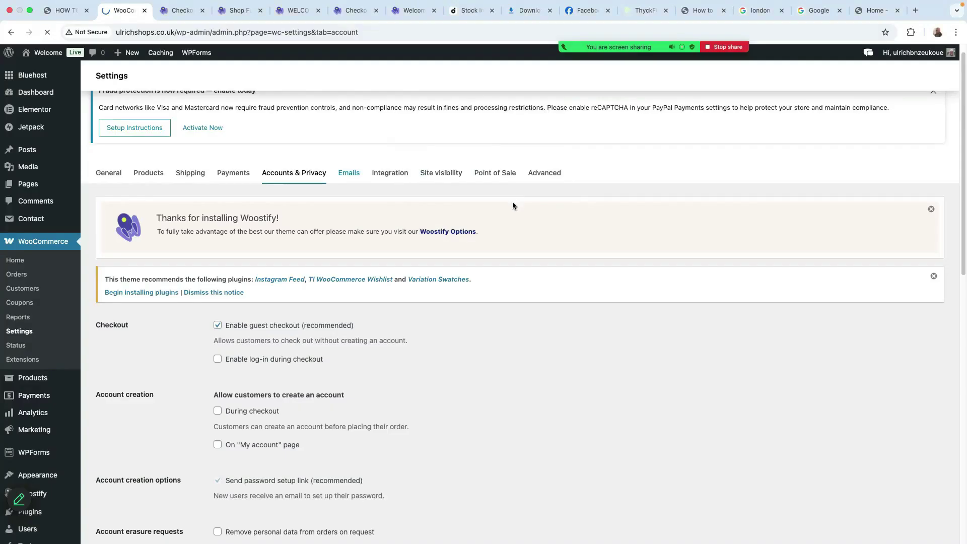
scroll(639, 407, down, 3)
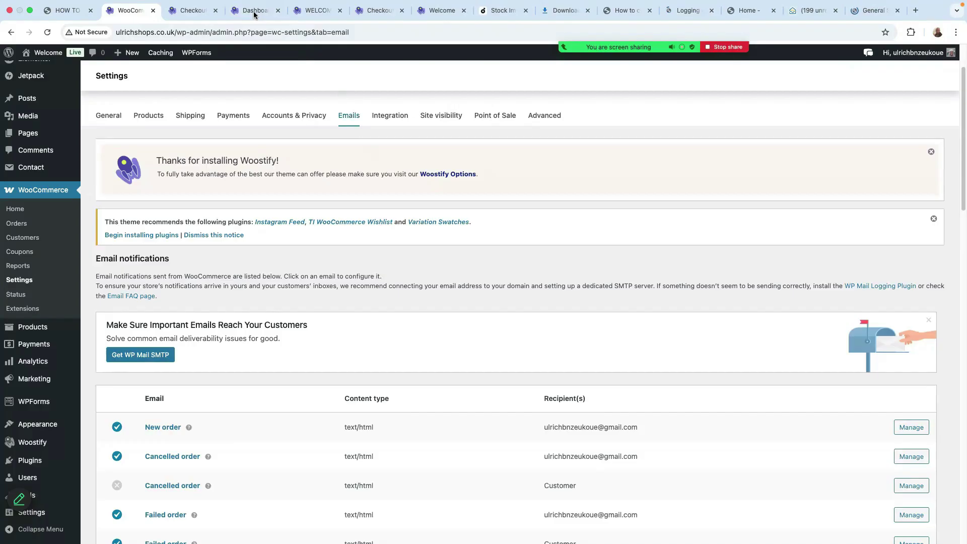
Open the WordPress General Settings from the dashboard and check the Administration Email Address, leaving it as it is
click(255, 12)
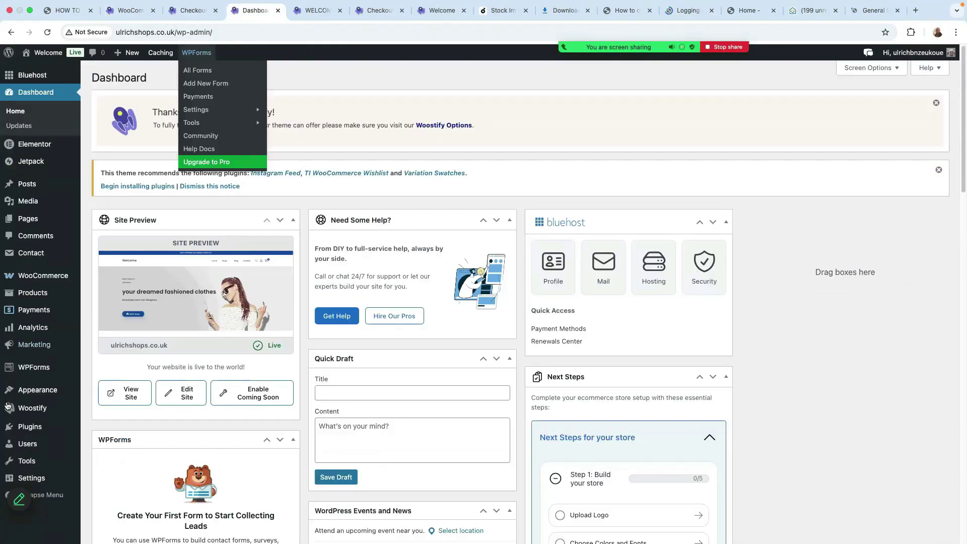
scroll(28, 454, down, 1)
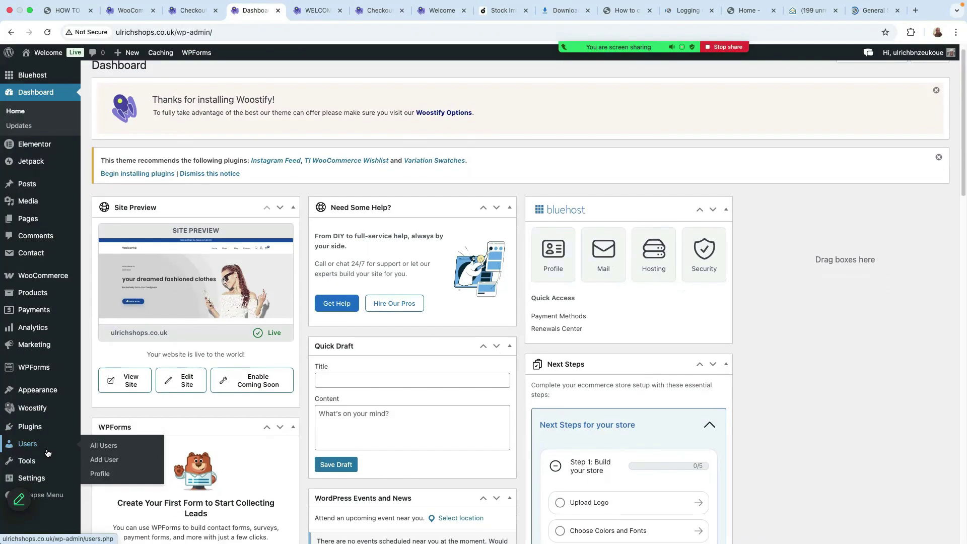
mouse_move(31, 482)
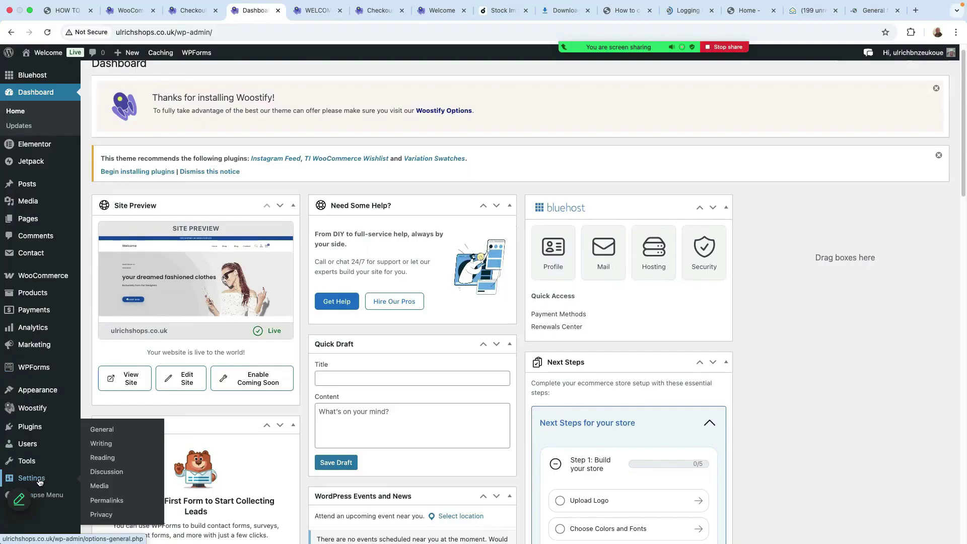
click(39, 482)
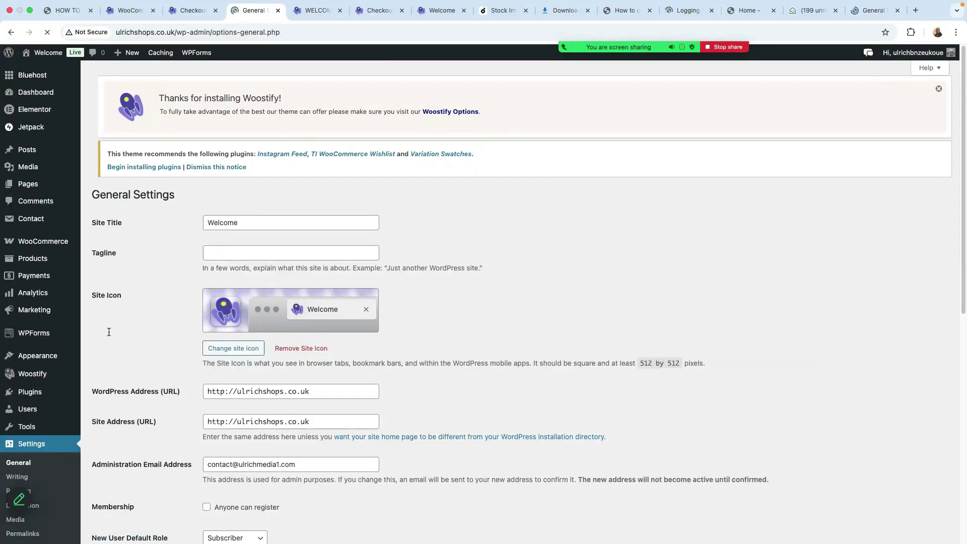
scroll(379, 316, down, 5)
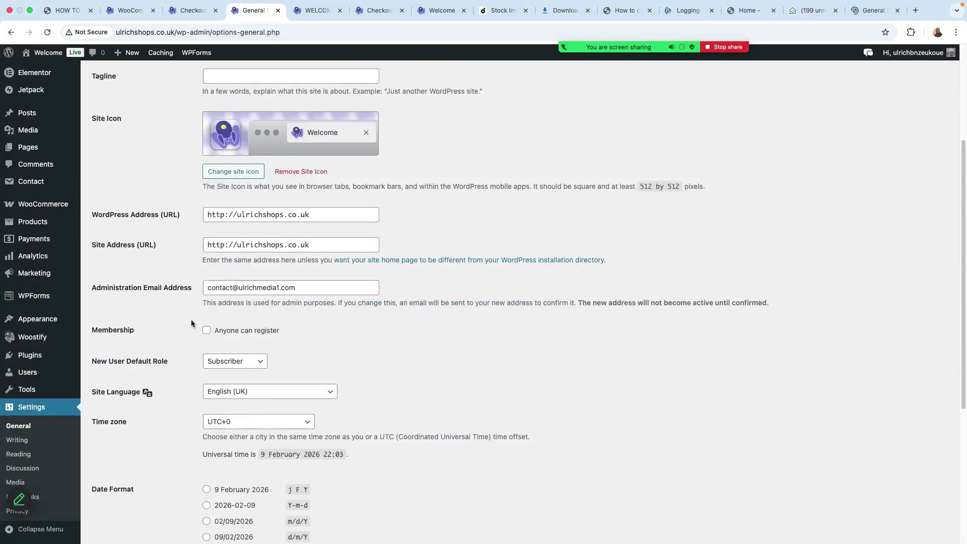
click(302, 288)
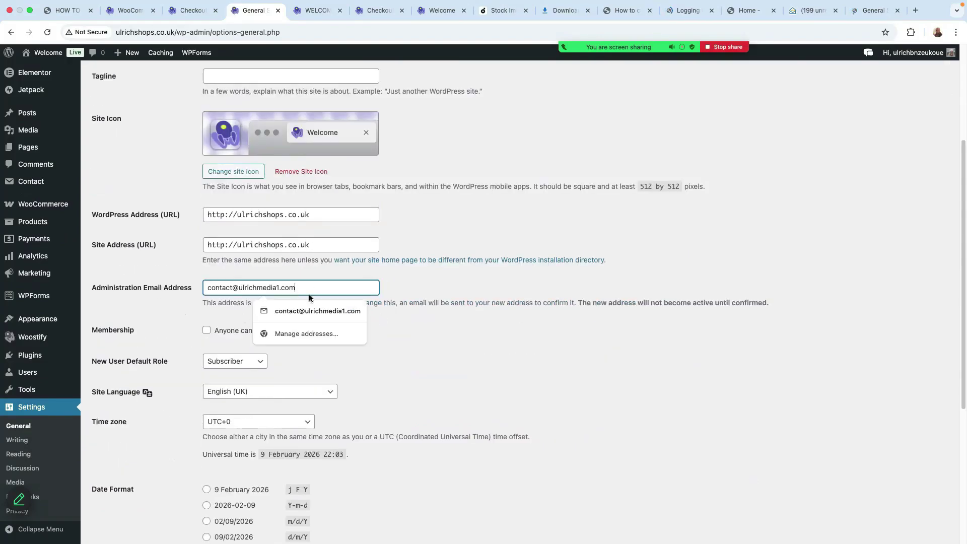
click(477, 333)
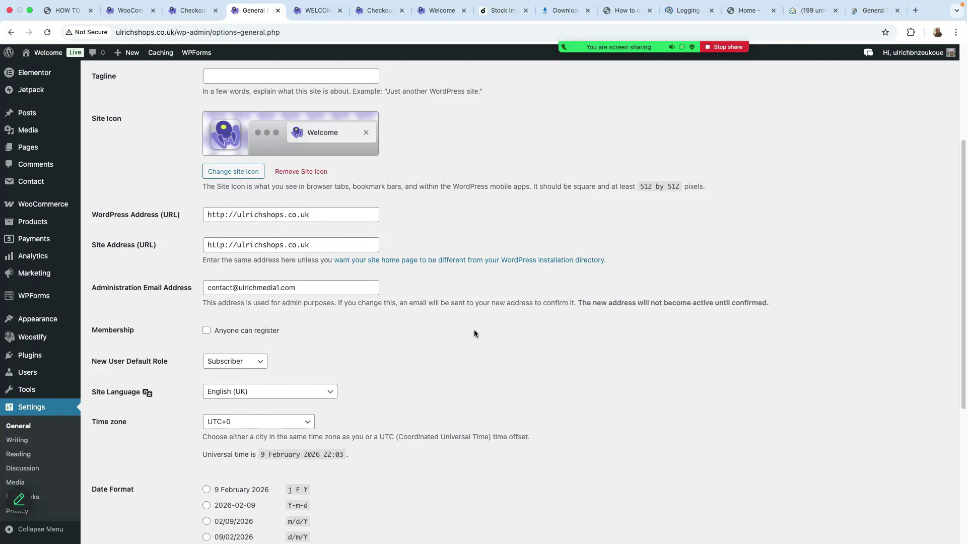
Return to the WooCommerce email settings, inspect the New order notification's options, and go back to review the notification list
click(193, 12)
key(ctrl+shift+Tab)
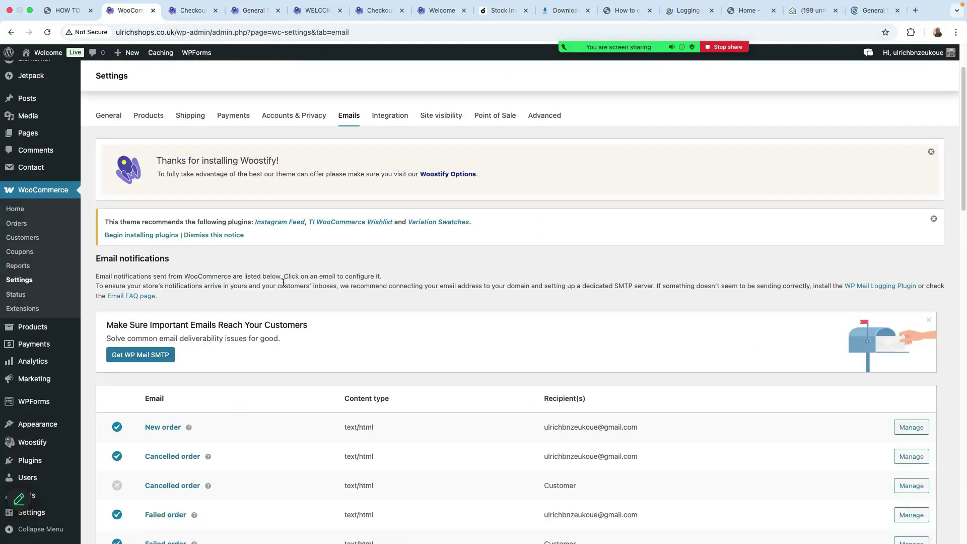
scroll(551, 403, down, 1)
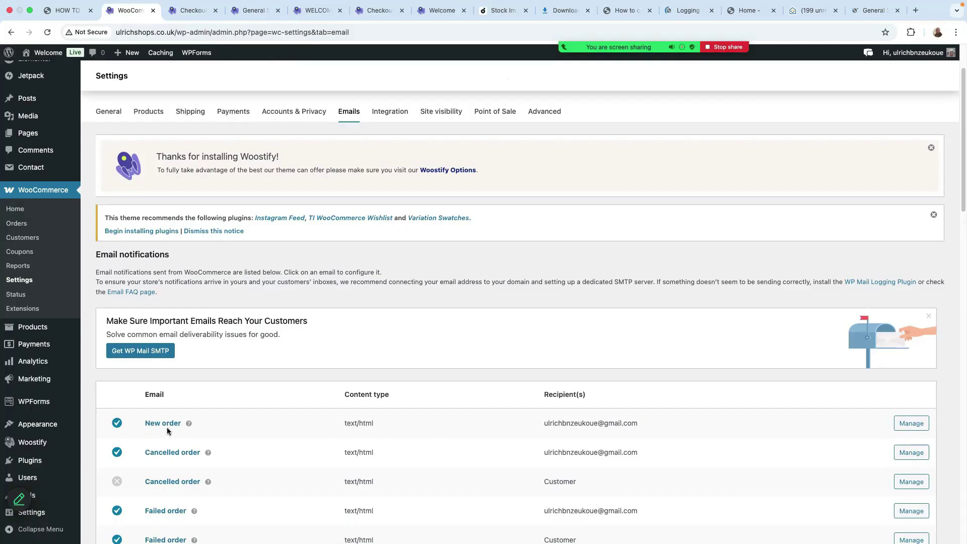
click(915, 424)
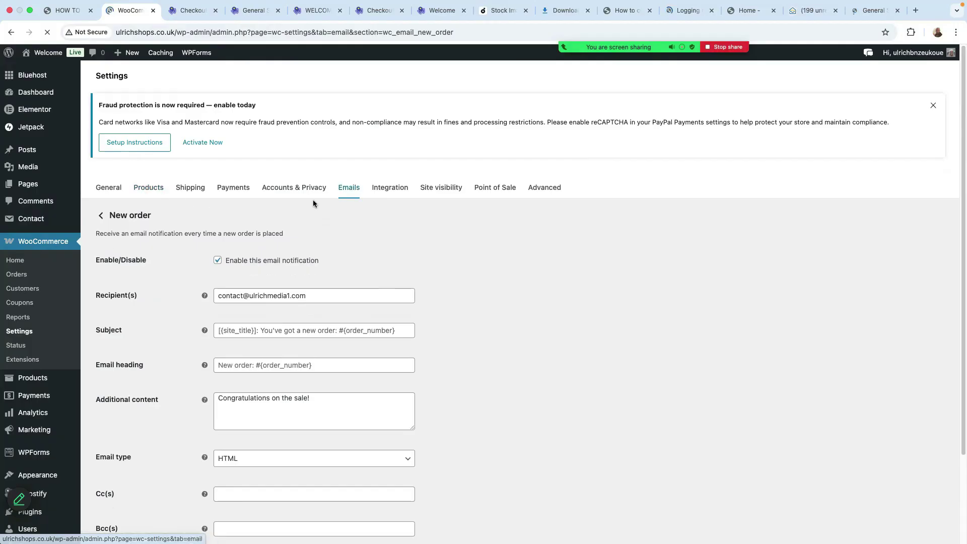
click(102, 217)
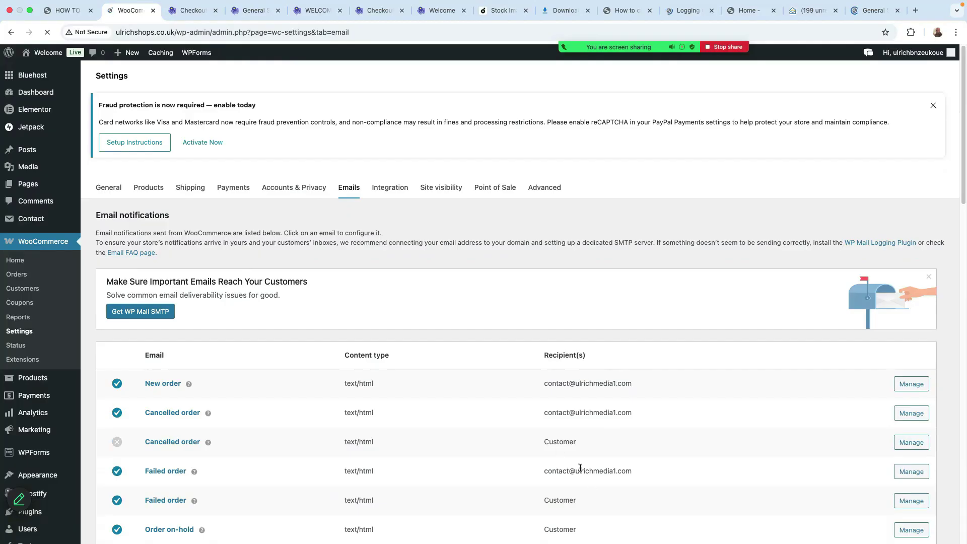
scroll(584, 467, down, 10)
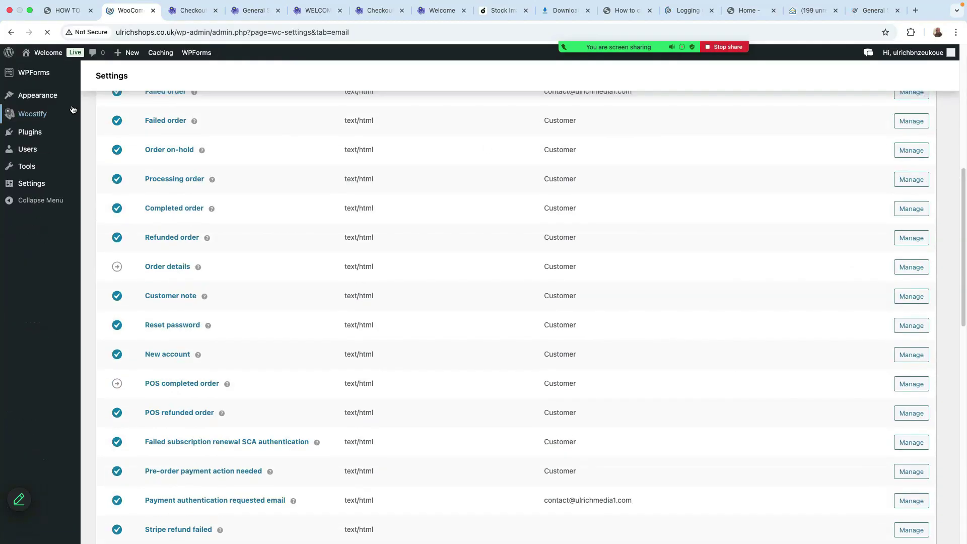
Check the admin email in General Settings and the New Admin Email Address message in Zoho Mail, then return to the email settings
click(254, 10)
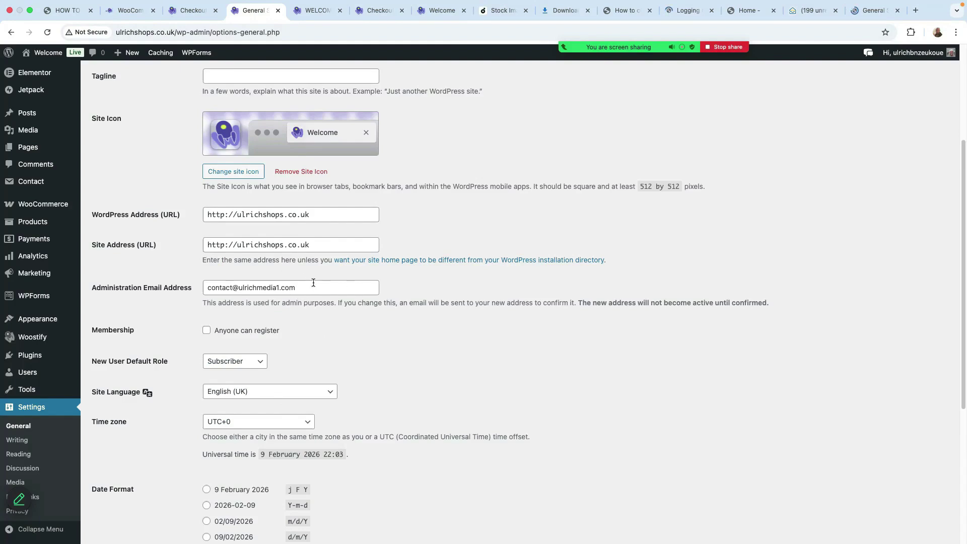
click(811, 11)
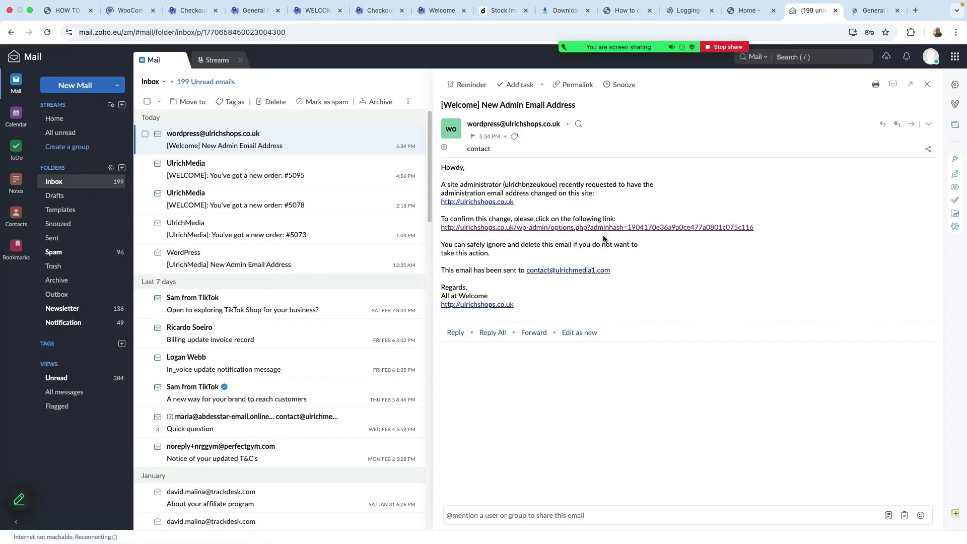
click(185, 23)
click(129, 23)
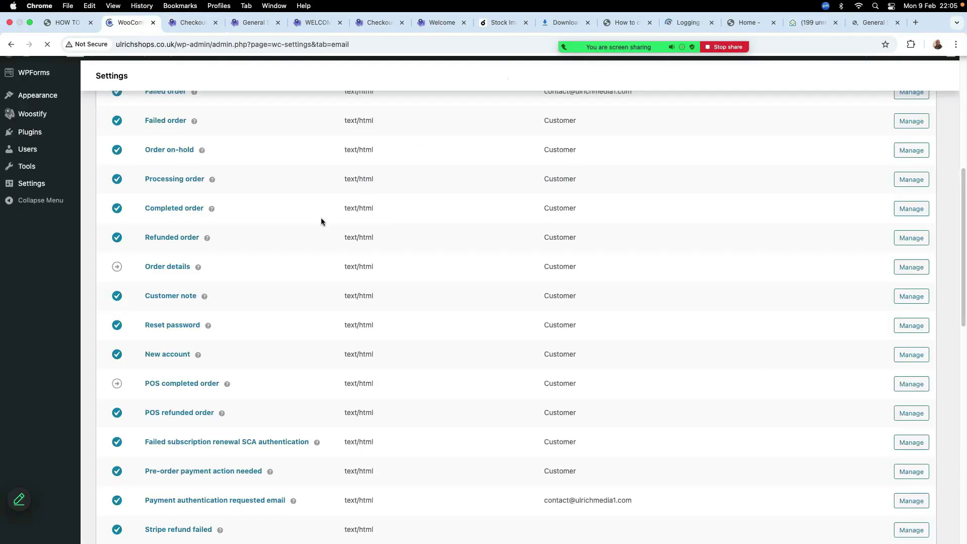
Replace the "From" address in the email sender options with the store's contact email
scroll(562, 460, down, 2)
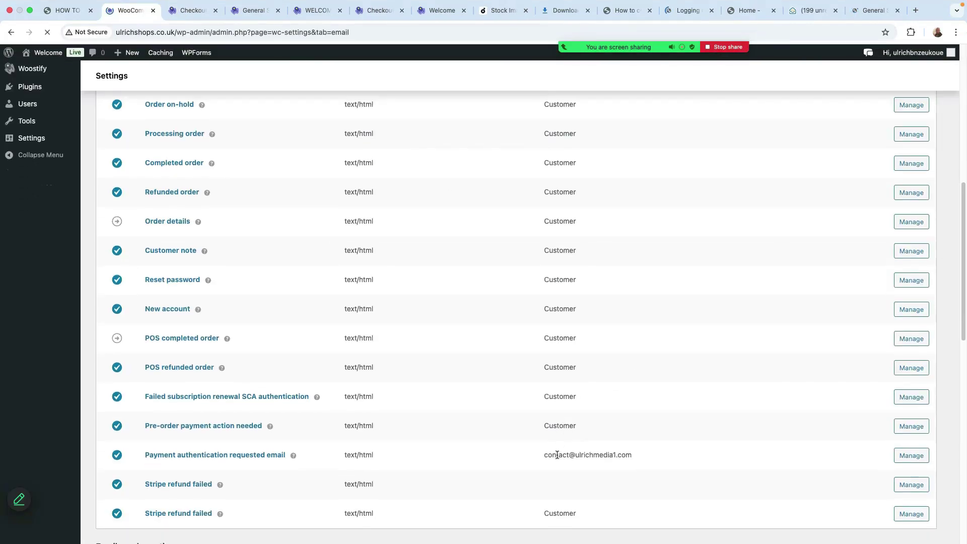
scroll(622, 442, down, 5)
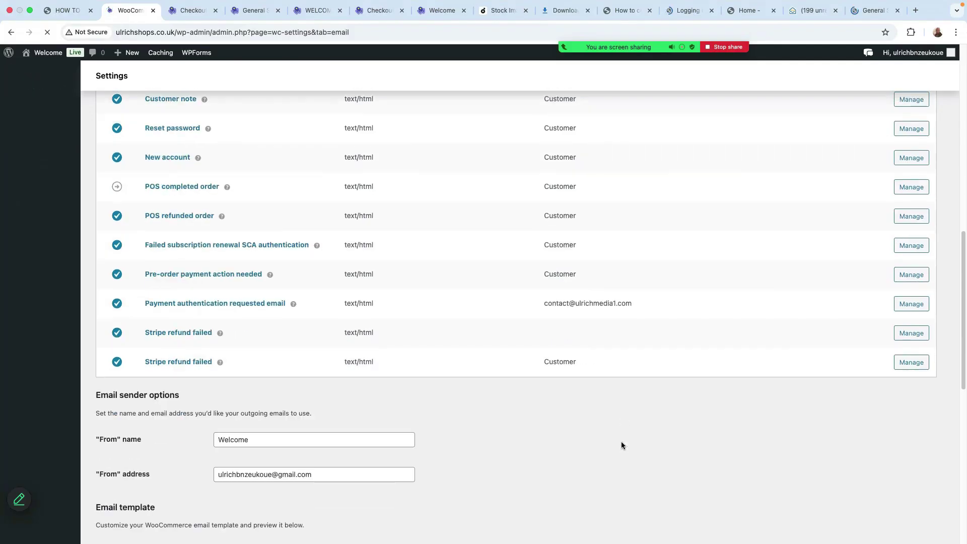
scroll(618, 438, down, 5)
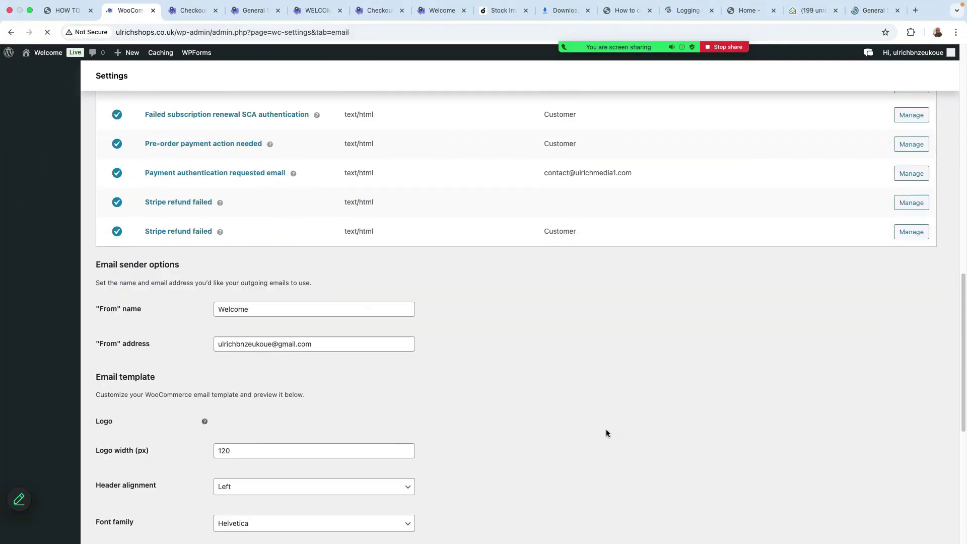
triple_click(327, 343)
key(BackSpace)
key(ctrl+v)
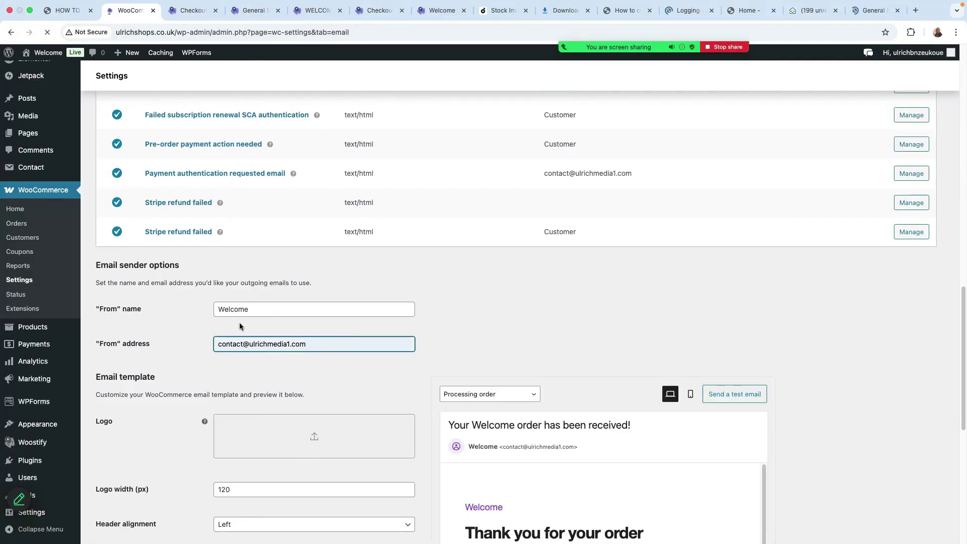
Set the email template's font family to Courier New
scroll(240, 327, down, 2)
click(313, 479)
scroll(394, 323, down, 6)
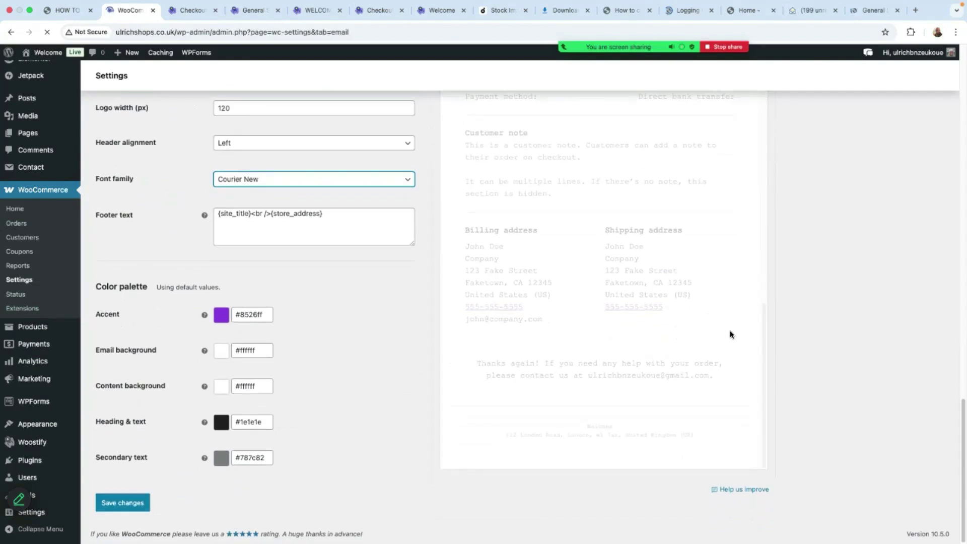
Look through the email types available for the template preview, keeping Processing order selected
scroll(730, 334, up, 7)
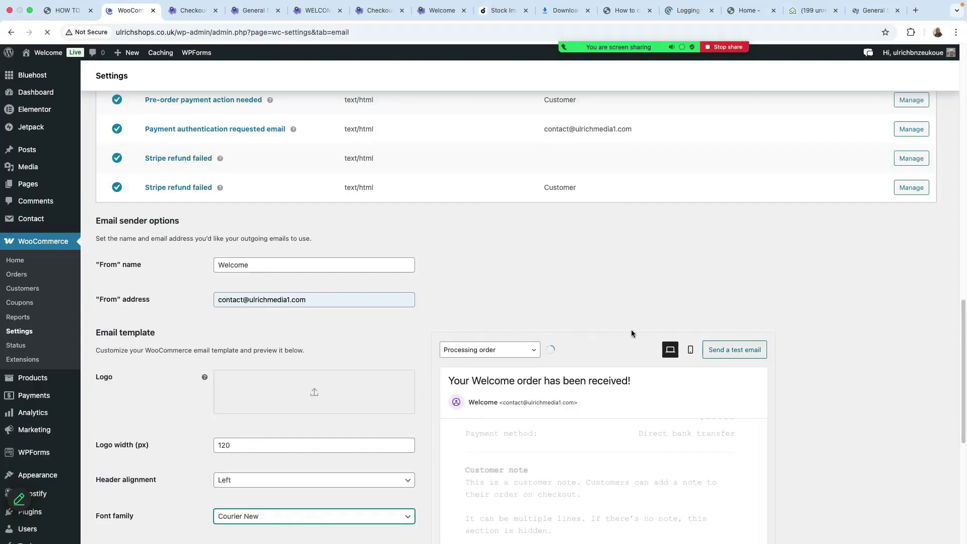
click(514, 352)
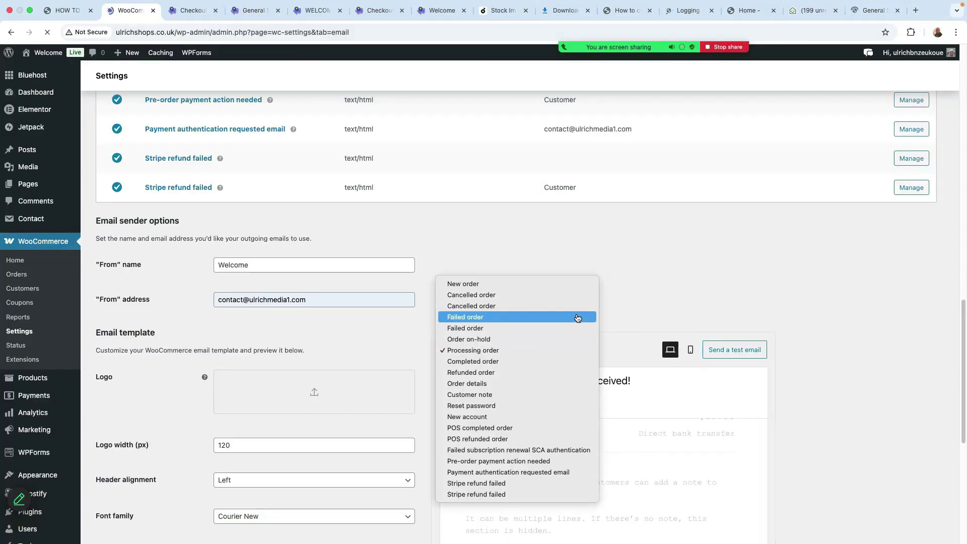
click(614, 295)
Save the email settings and look over the notification list's recipients
scroll(351, 365, down, 6)
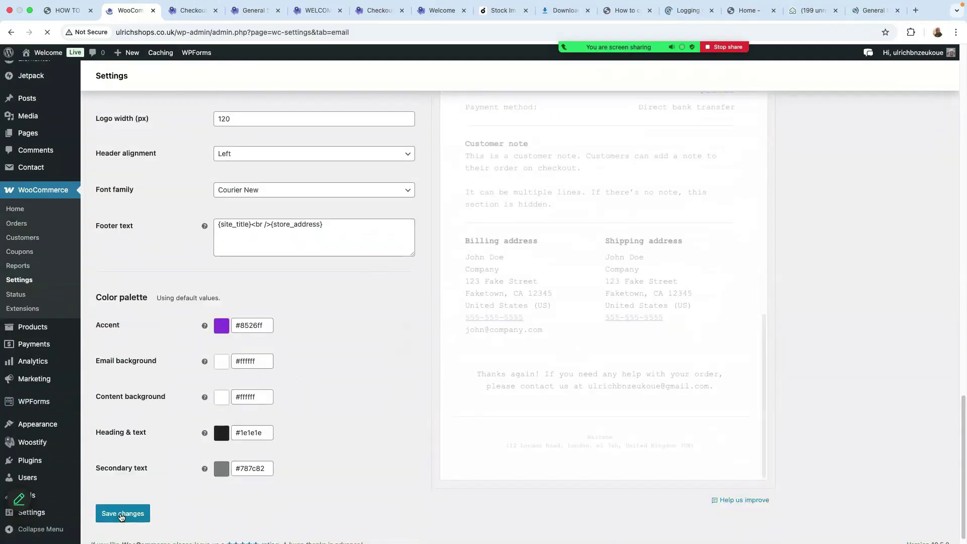
click(132, 519)
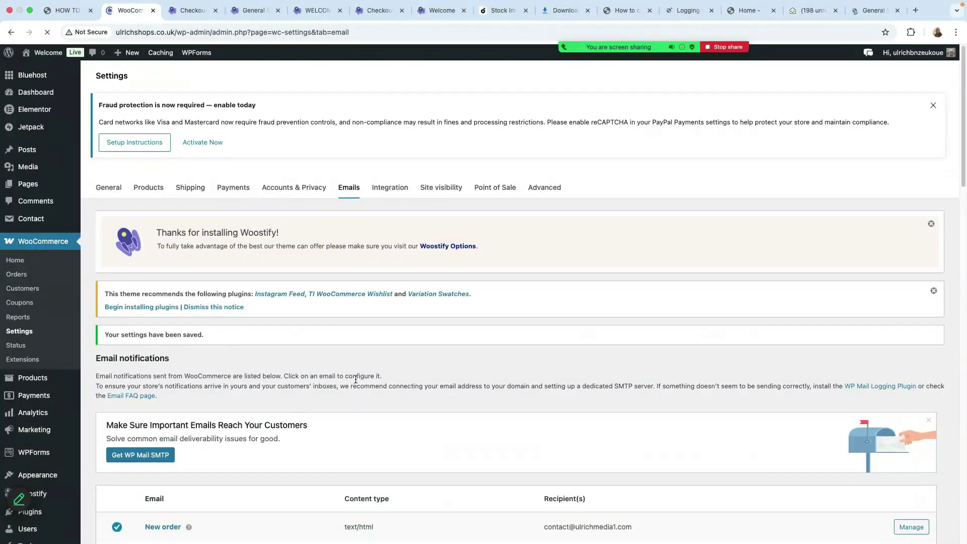
scroll(355, 379, down, 5)
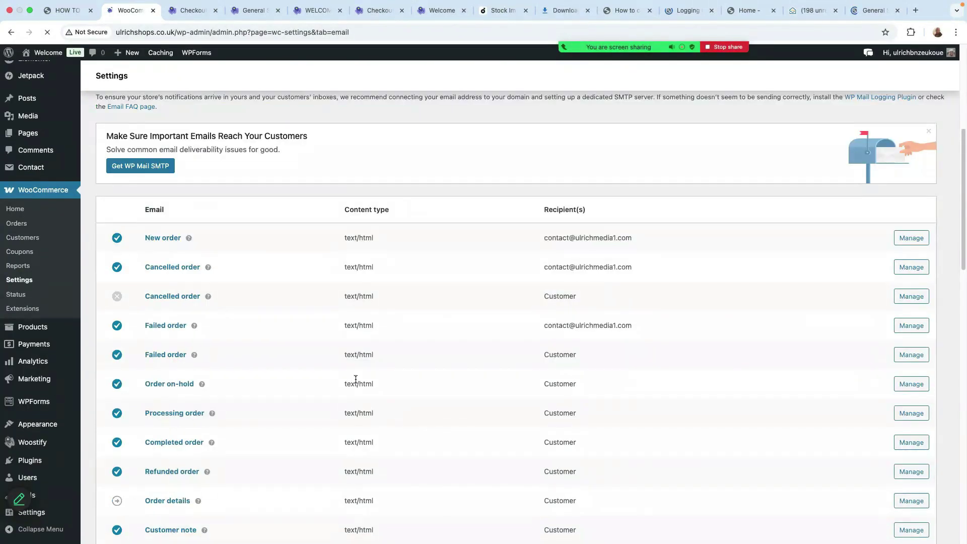
scroll(355, 380, up, 5)
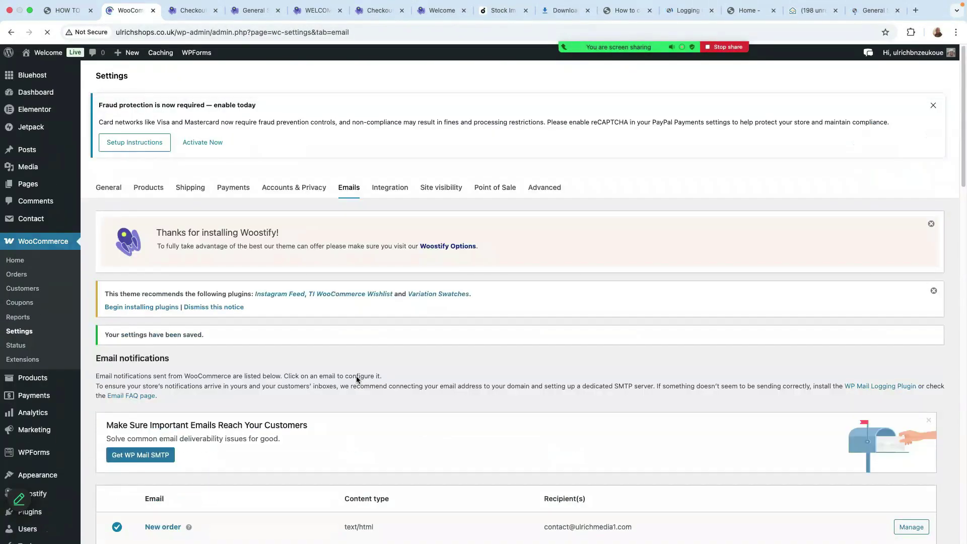
Look over the MaxMind Geolocation integration settings and keep the site visibility set to Live
click(396, 192)
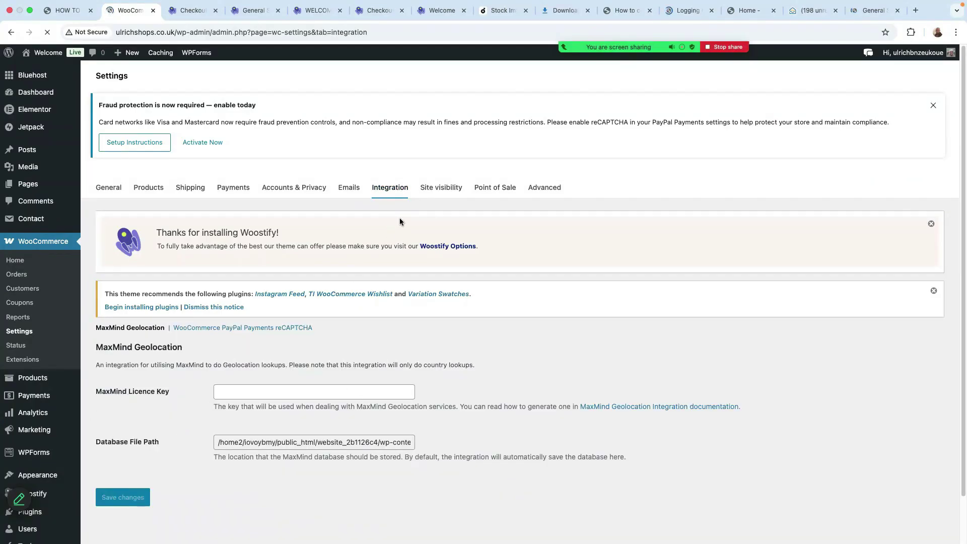
click(437, 190)
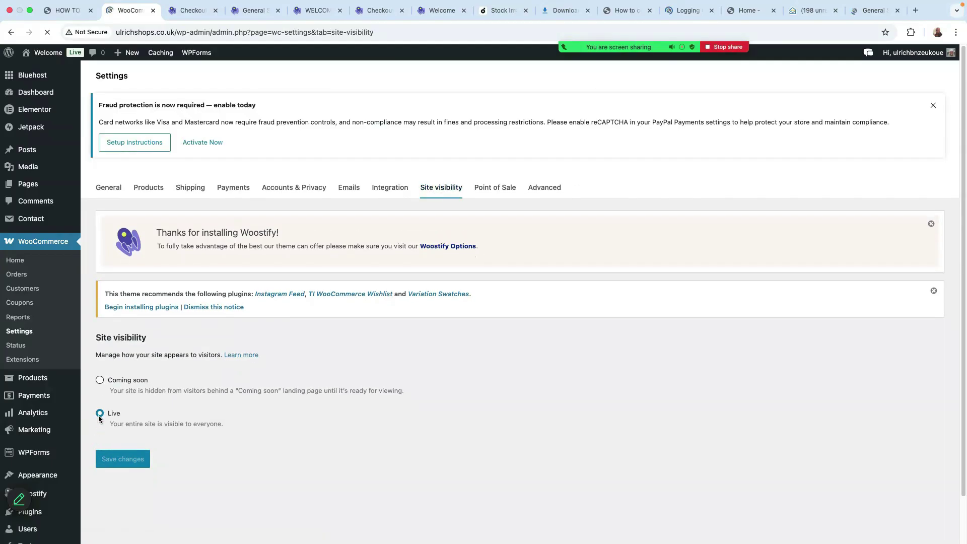
click(101, 410)
Replace the email in the Point of Sale store details using the saved contact entry, filling in the physical address and phone number too
click(506, 188)
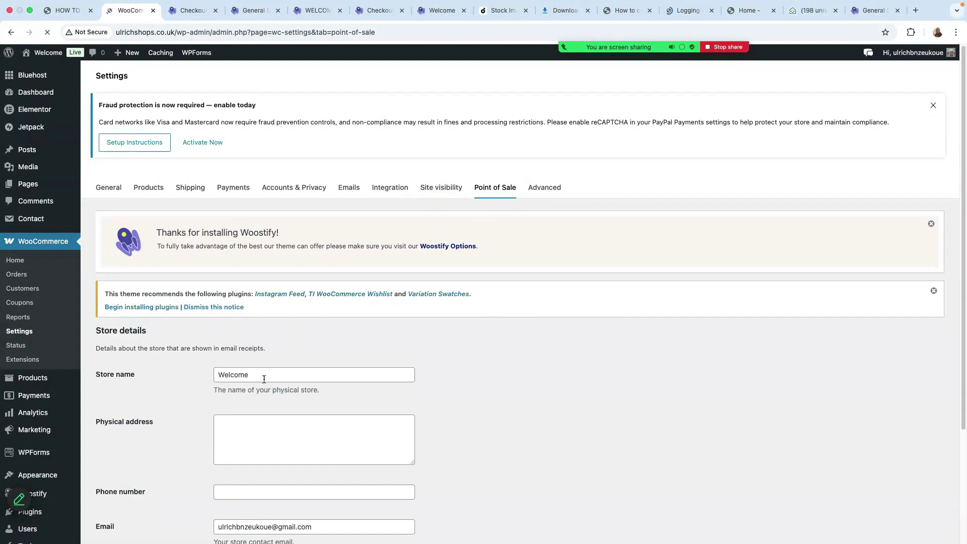
scroll(201, 425, down, 3)
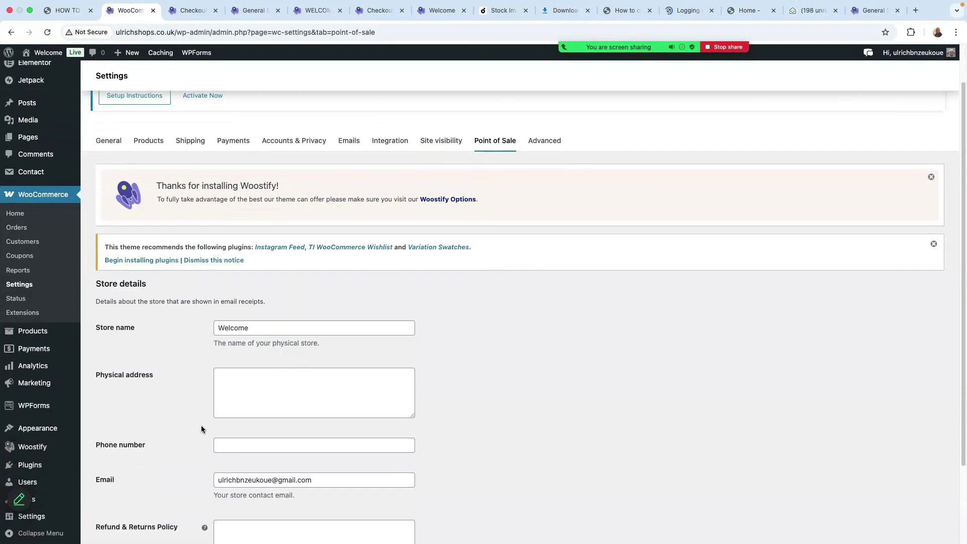
scroll(196, 428, down, 2)
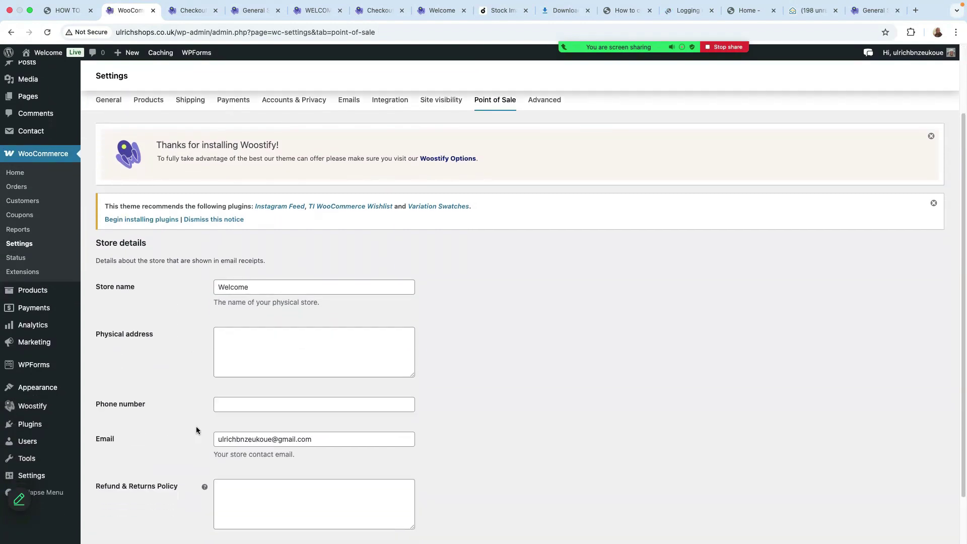
drag(330, 392, 188, 397)
text(c)
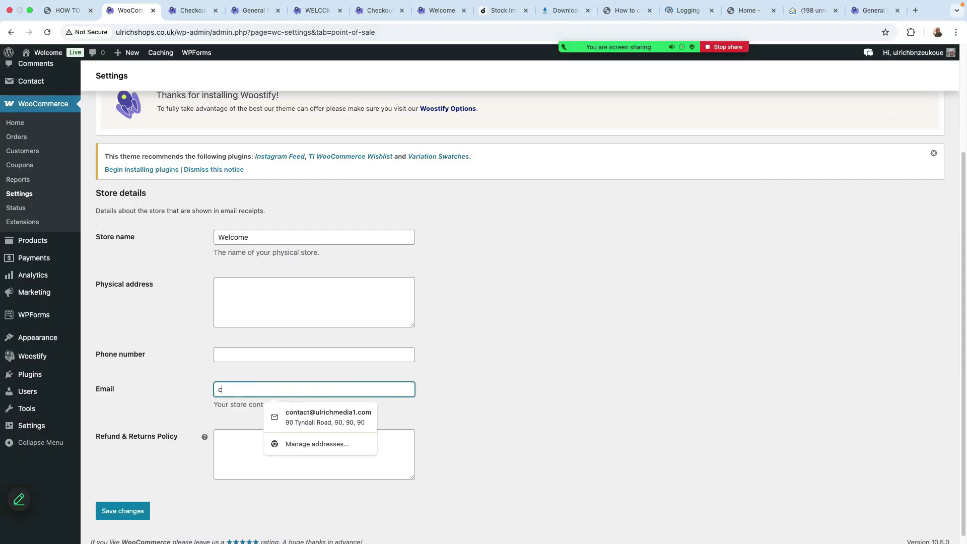
text(on)
key(Down)
key(Return)
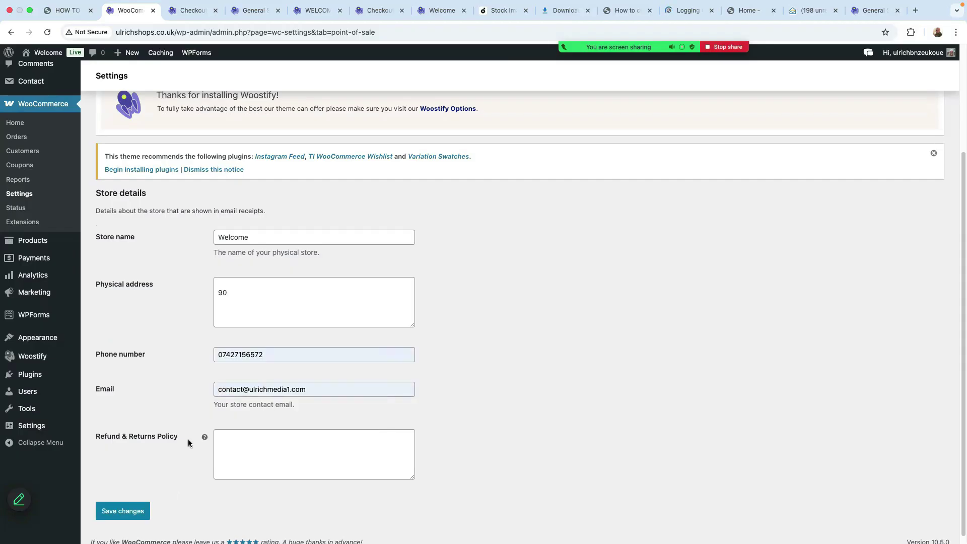
Leave the Refund & Returns Policy empty, save the Point of Sale store details and check the saved fields
click(238, 440)
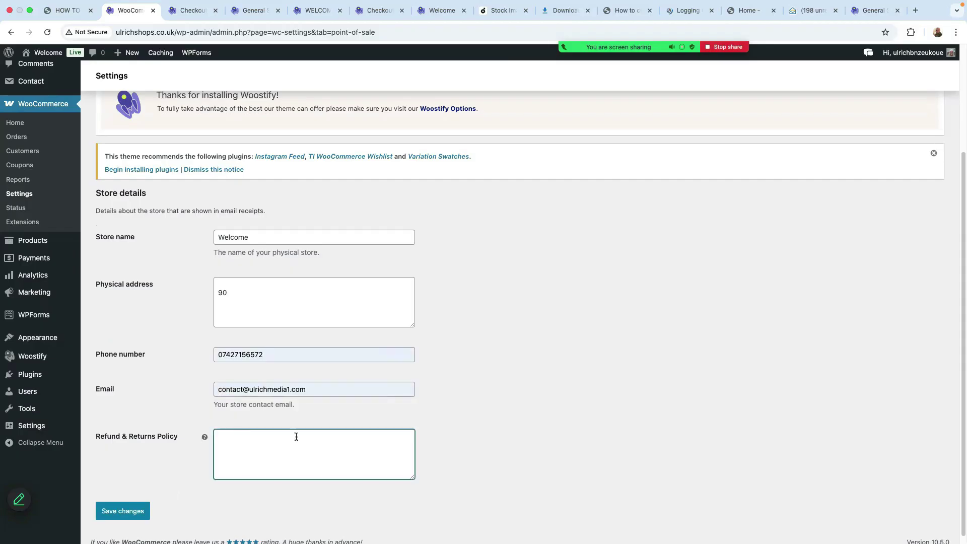
scroll(296, 437, down, 1)
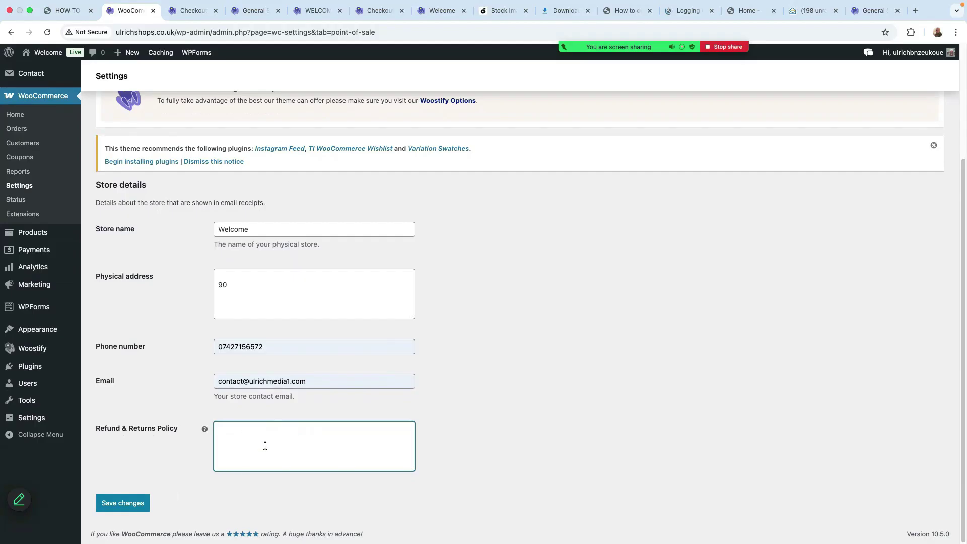
scroll(362, 350, up, 5)
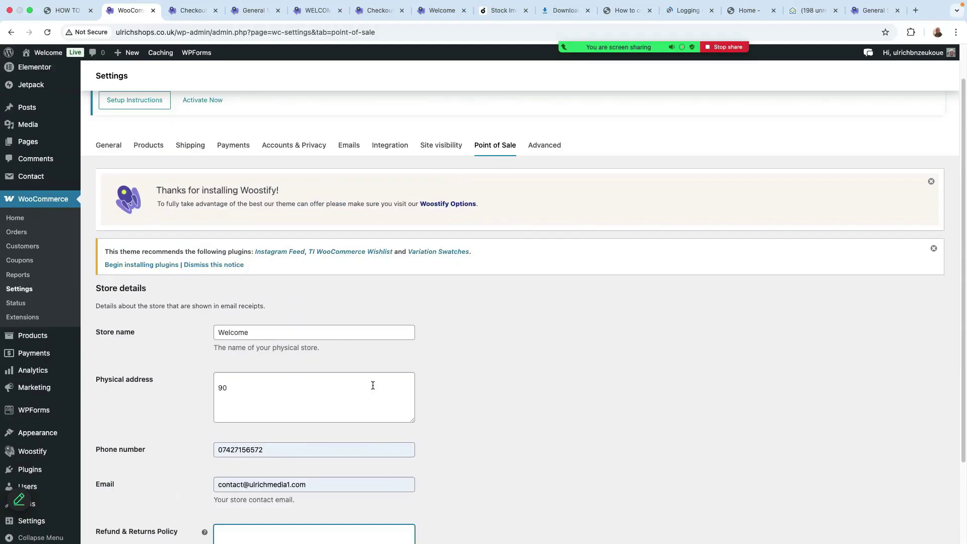
scroll(349, 387, down, 4)
scroll(348, 387, down, 1)
click(122, 505)
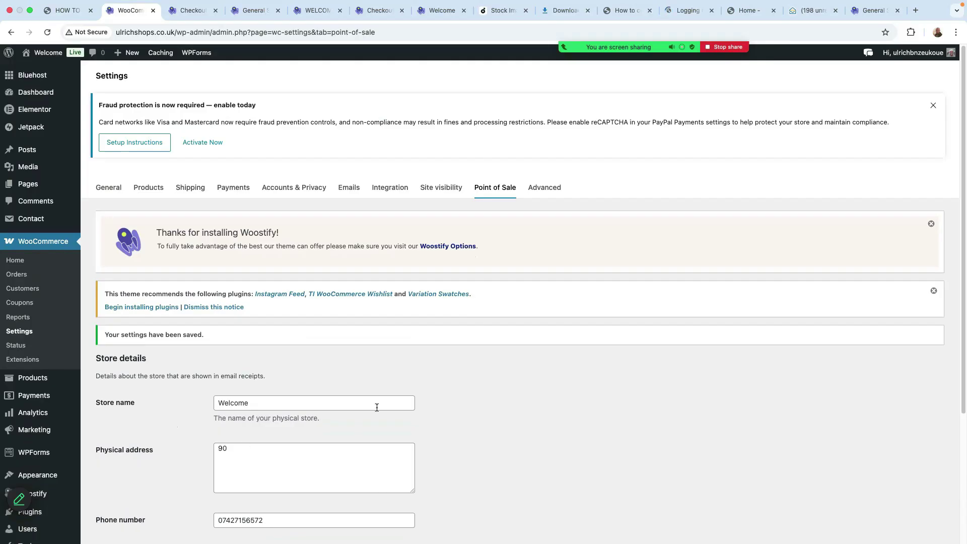
scroll(327, 403, down, 5)
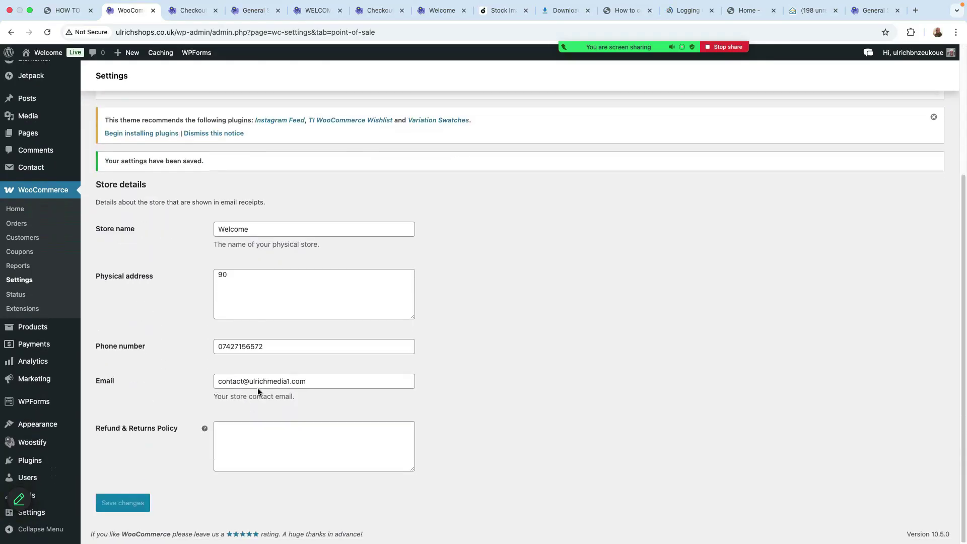
scroll(355, 388, up, 5)
Assign the Refund and Returns Policy (ID: 14) page as the terms and conditions page in the Advanced page setup
click(538, 188)
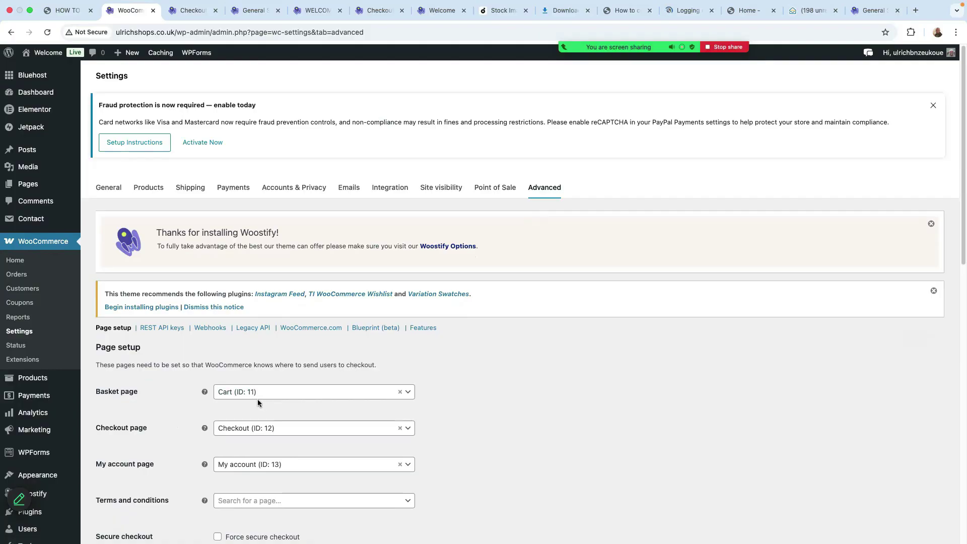
scroll(368, 433, down, 2)
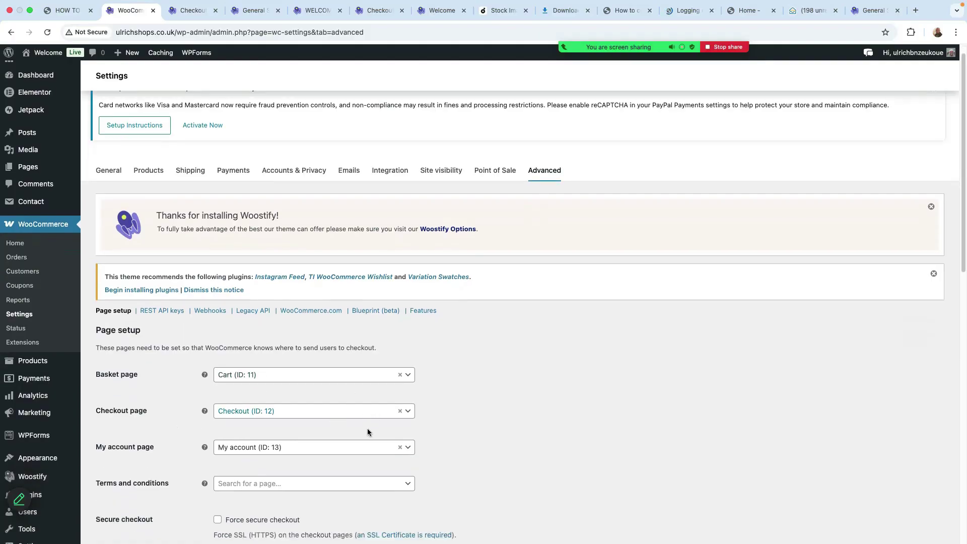
scroll(385, 418, down, 1)
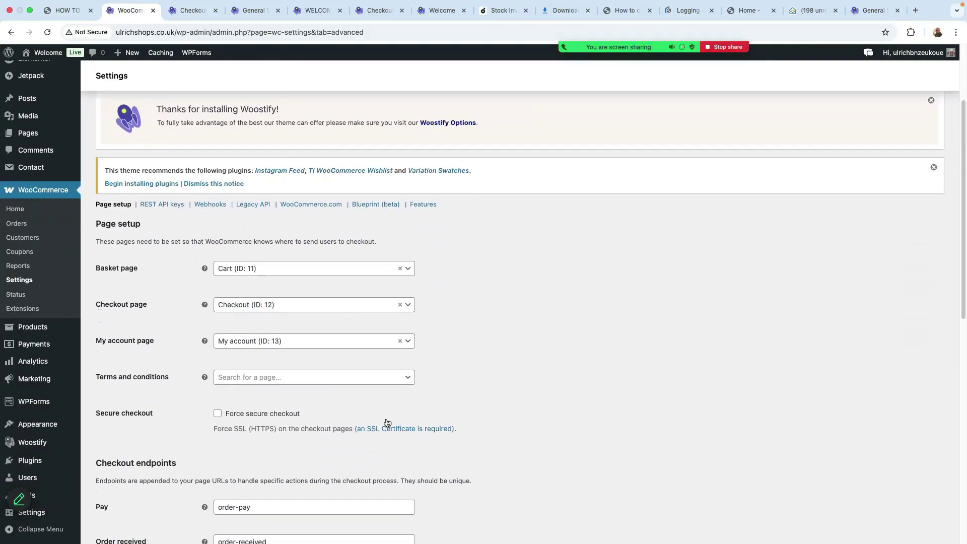
click(361, 372)
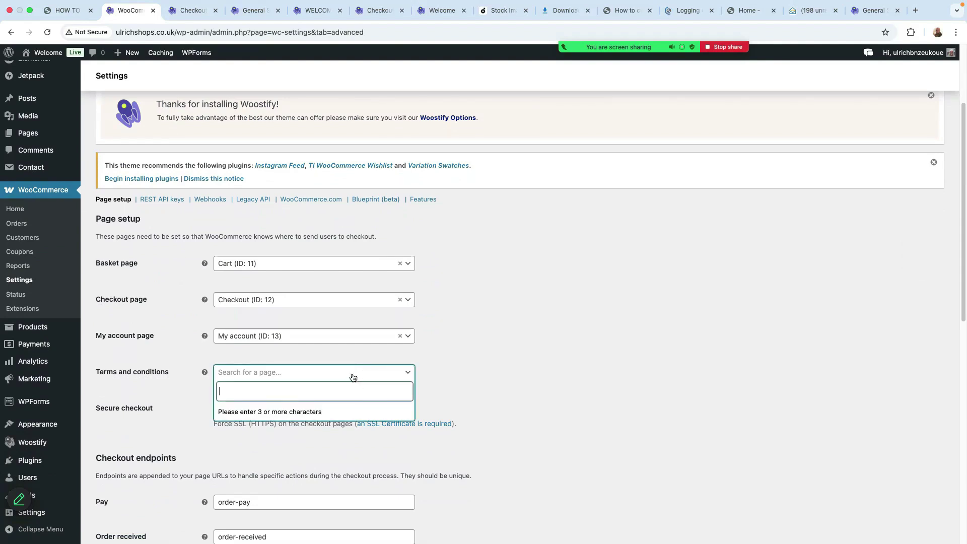
text(ref)
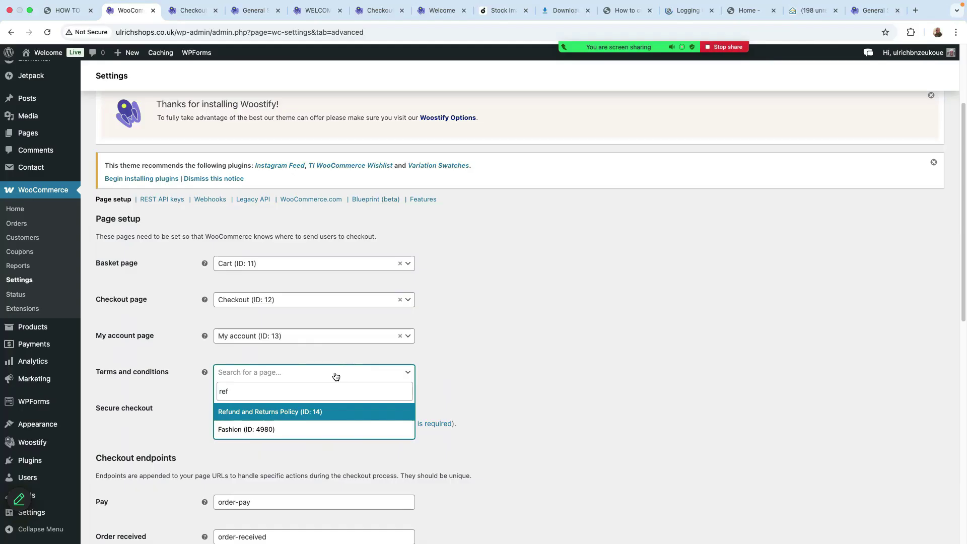
key(Return)
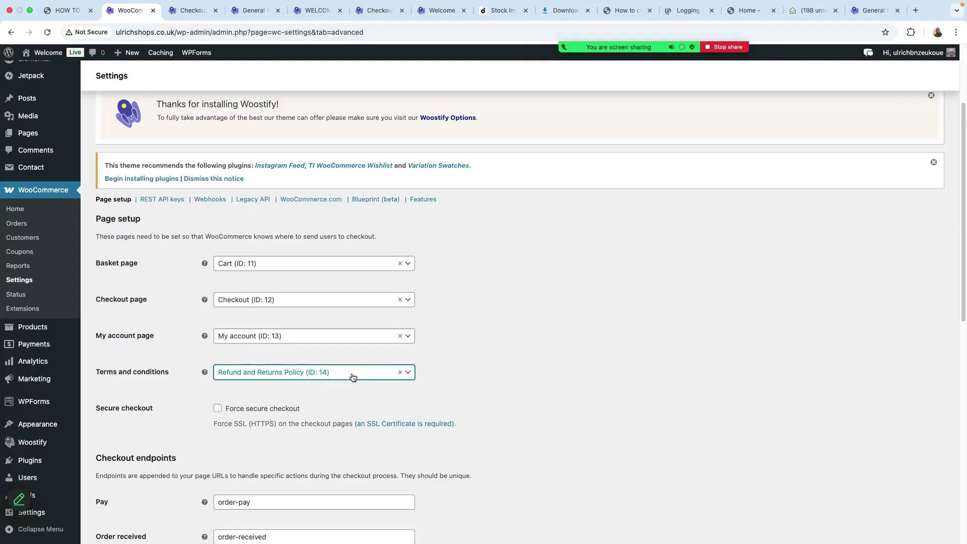
Look through the checkout and account endpoints, and save the Advanced settings
scroll(289, 447, down, 1)
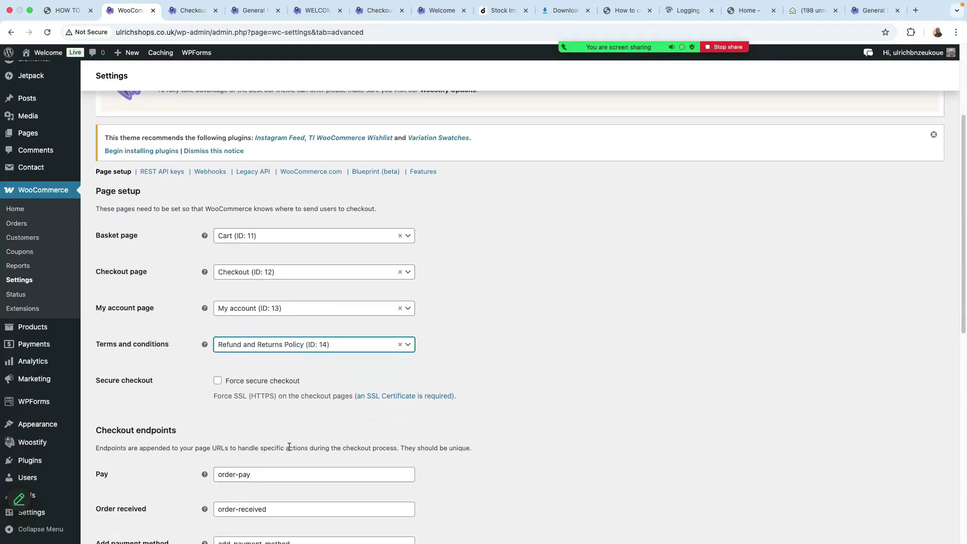
scroll(289, 447, down, 2)
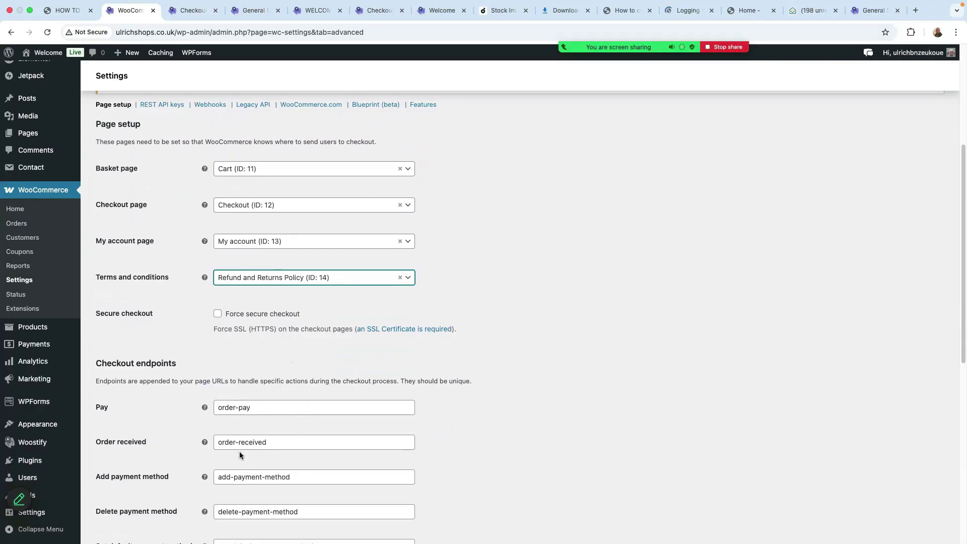
scroll(310, 461, down, 5)
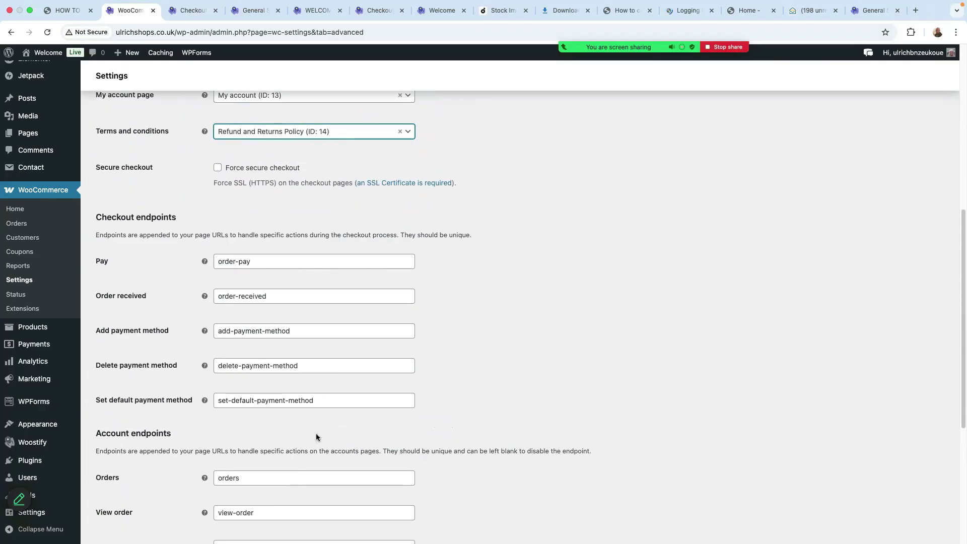
scroll(316, 437, down, 9)
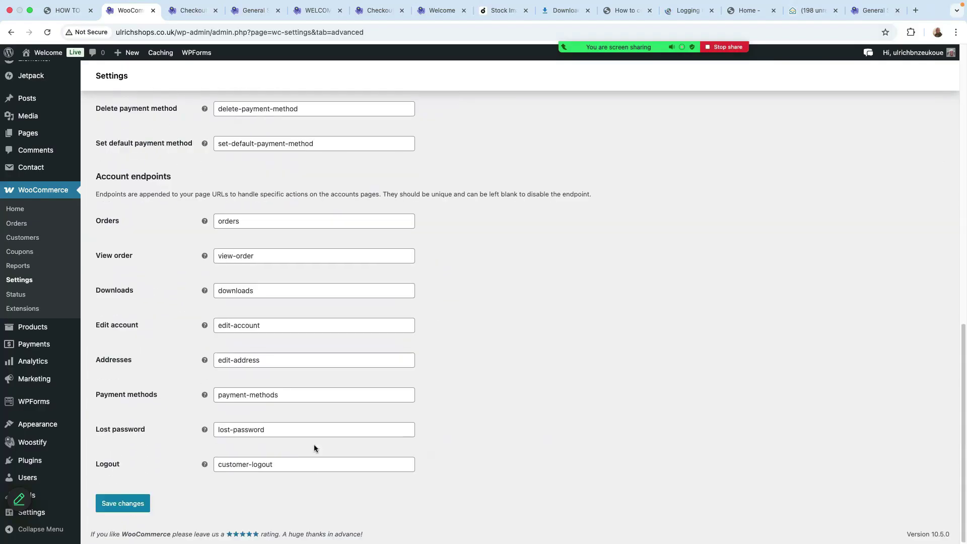
click(124, 504)
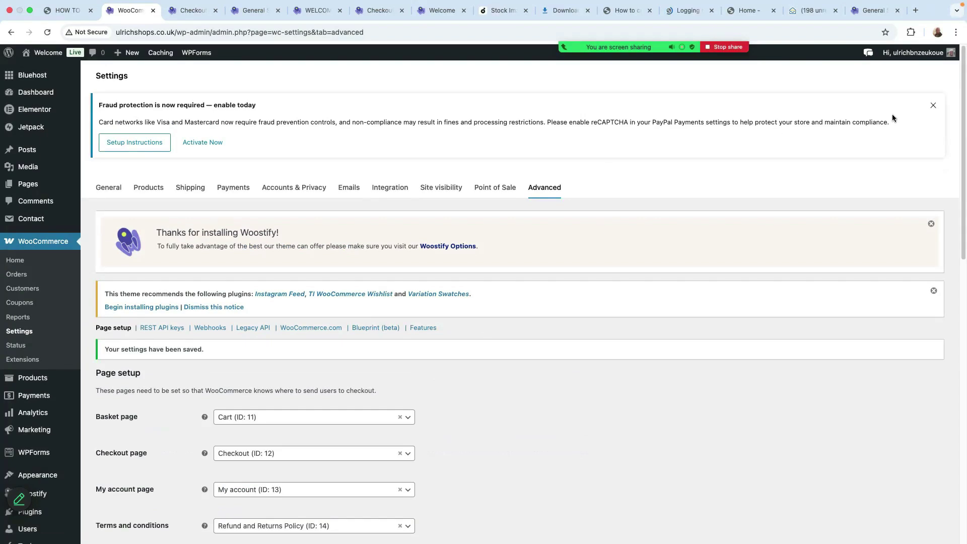
Start a new product named "a Nice work T-shirt" and paste the copied digital marketing text as its product description
click(60, 22)
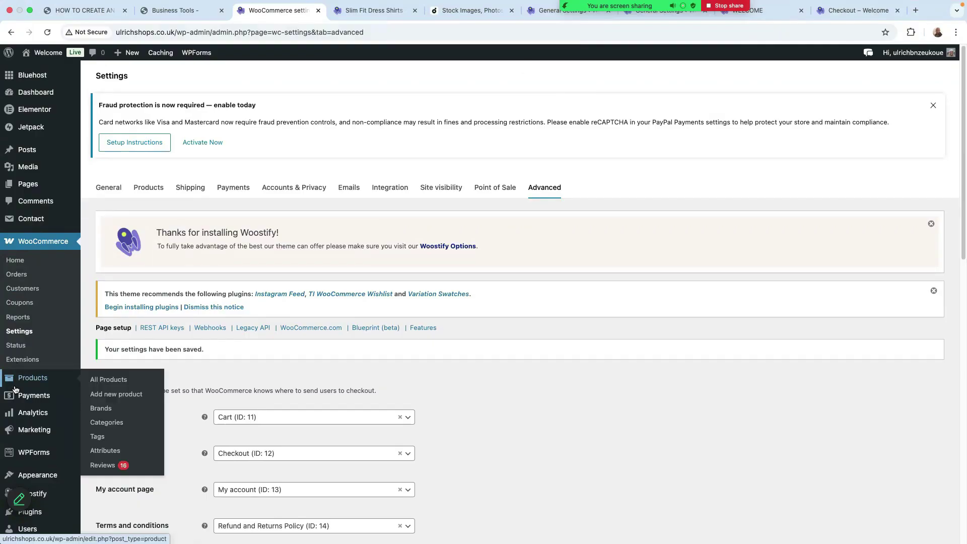
mouse_move(29, 381)
click(118, 397)
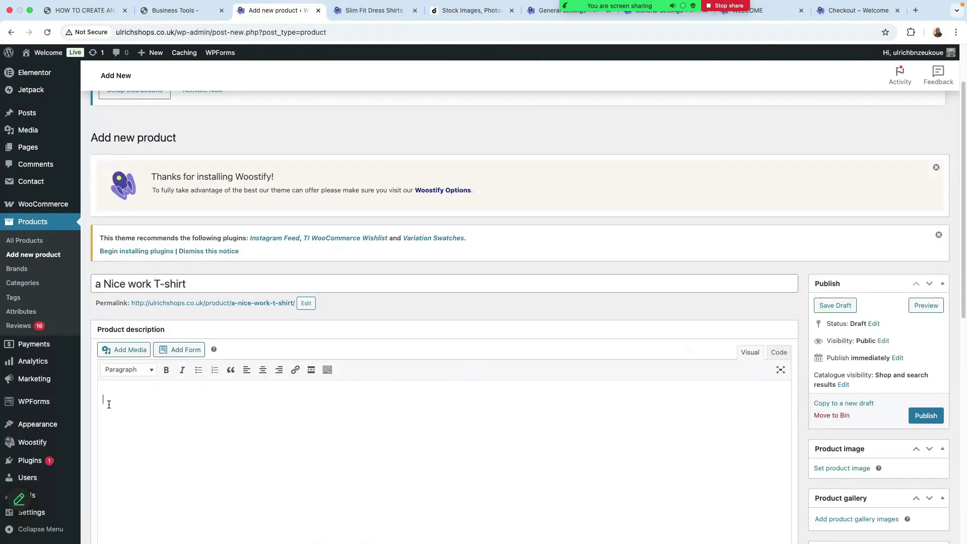
right_click(108, 404)
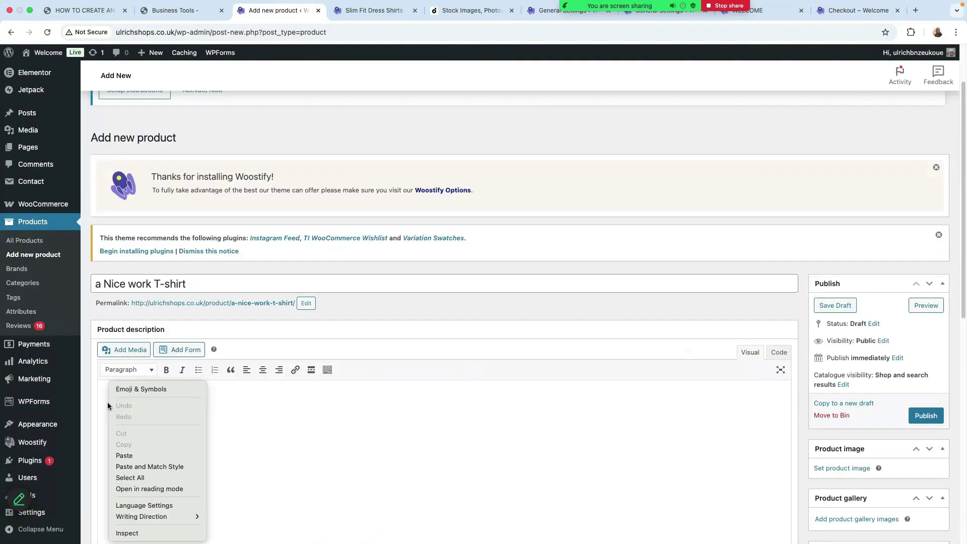
click(127, 455)
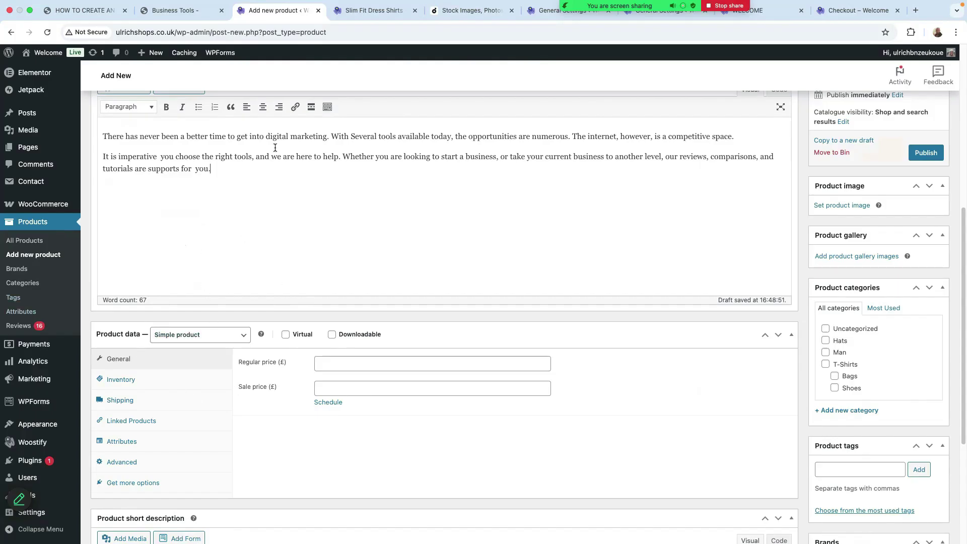
Browse the gallery images on the Slim Fit Dress Shirts product page
click(356, 11)
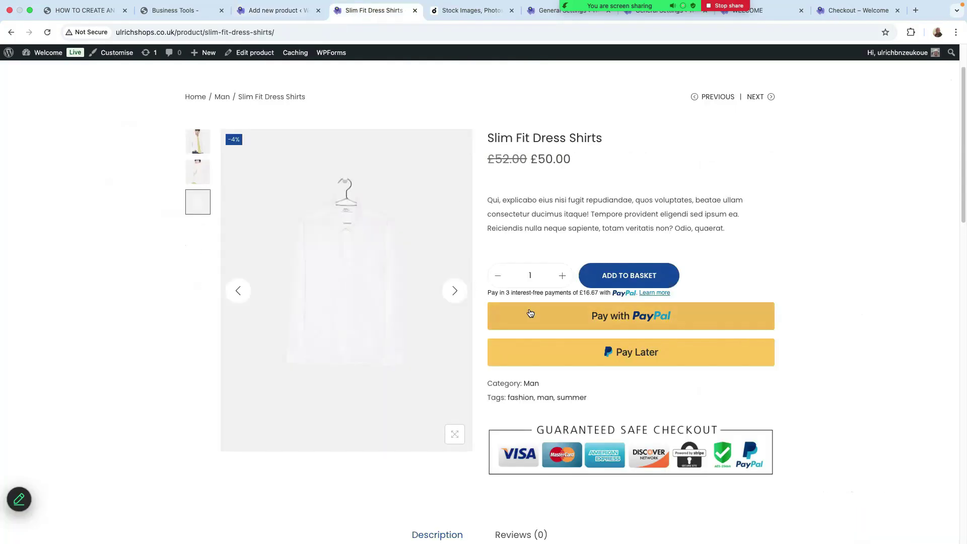
click(235, 291)
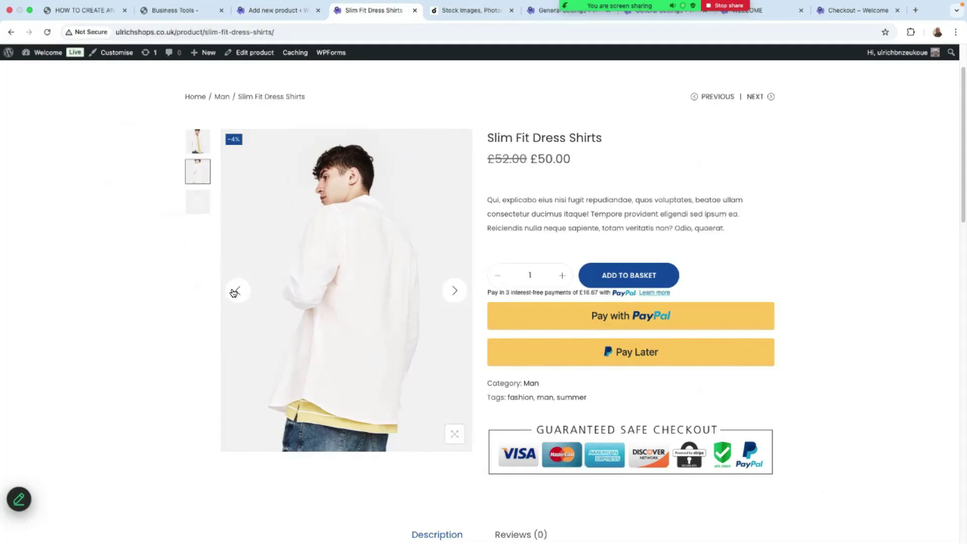
click(235, 291)
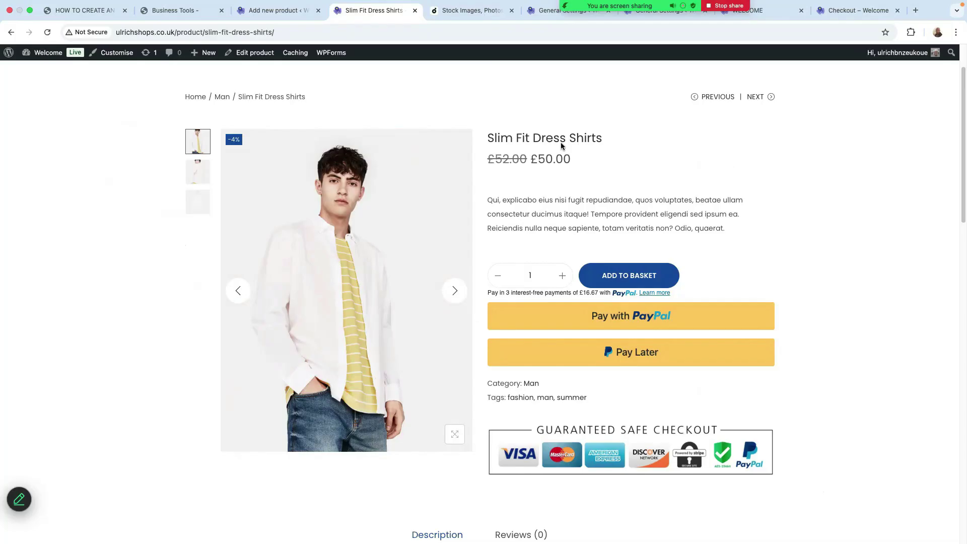
click(201, 181)
Raise the Slim Fit Dress Shirts quantity to 3 and examine the product's payment options, category, tags and description
click(563, 276)
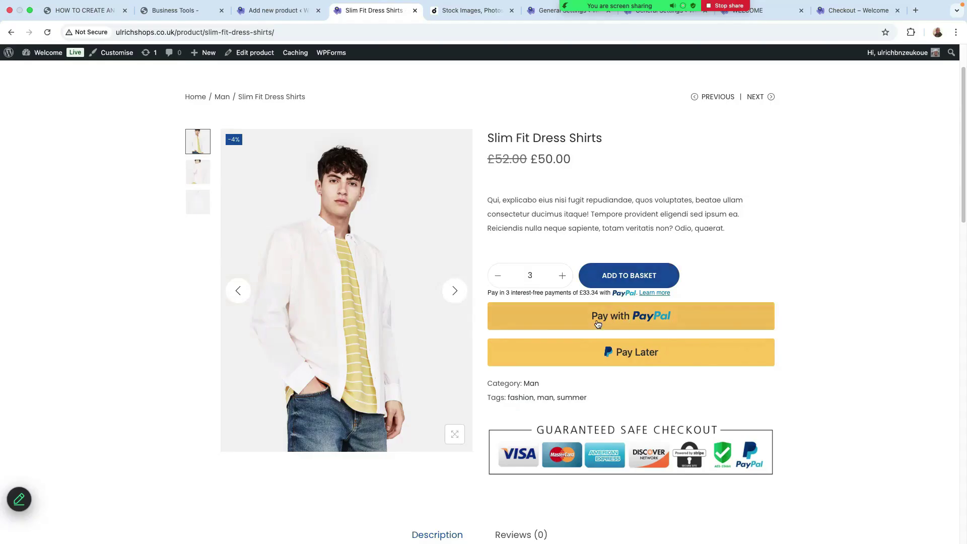
scroll(655, 393, down, 3)
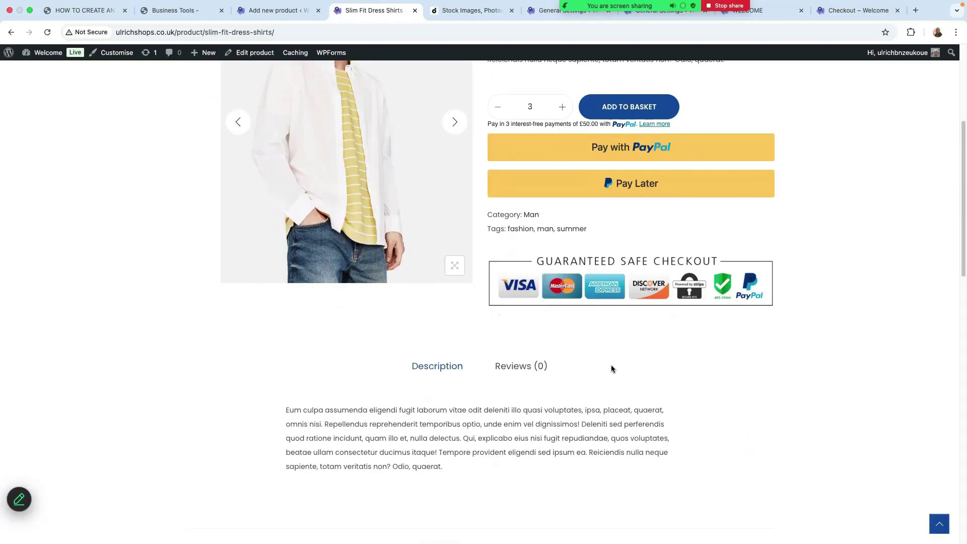
scroll(605, 426, up, 5)
scroll(564, 446, down, 1)
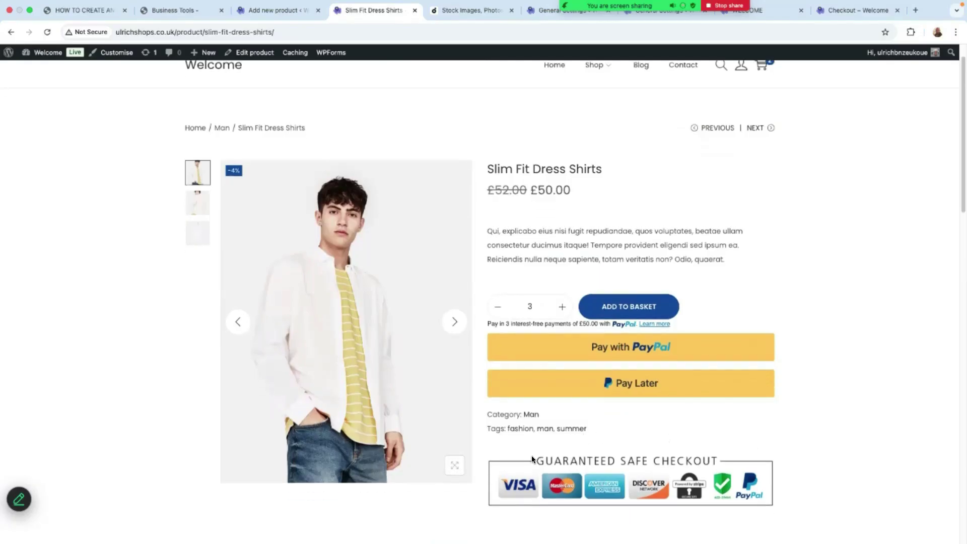
scroll(763, 450, down, 2)
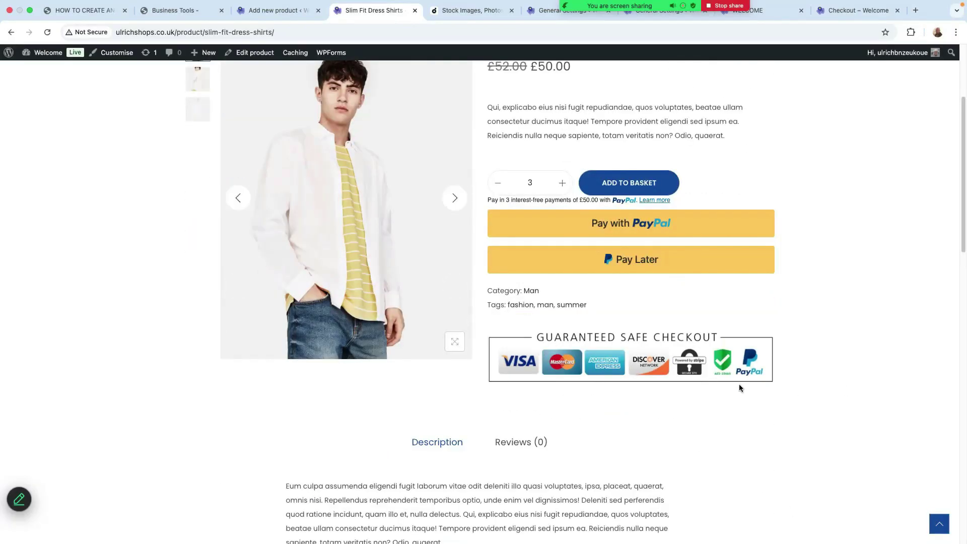
scroll(540, 353, down, 1)
scroll(507, 357, up, 3)
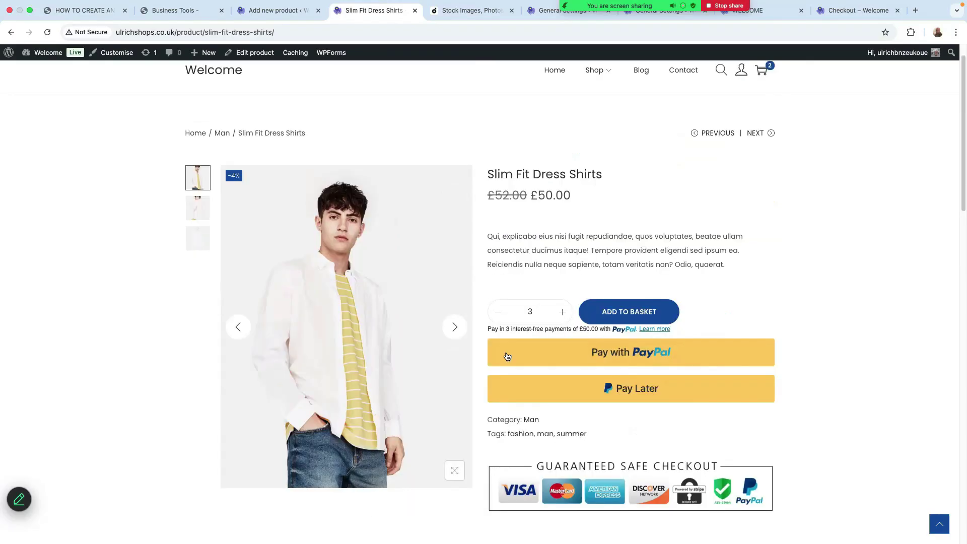
Examine the description text and the empty review form on the Slim Fit Dress Shirts product page
scroll(821, 362, down, 6)
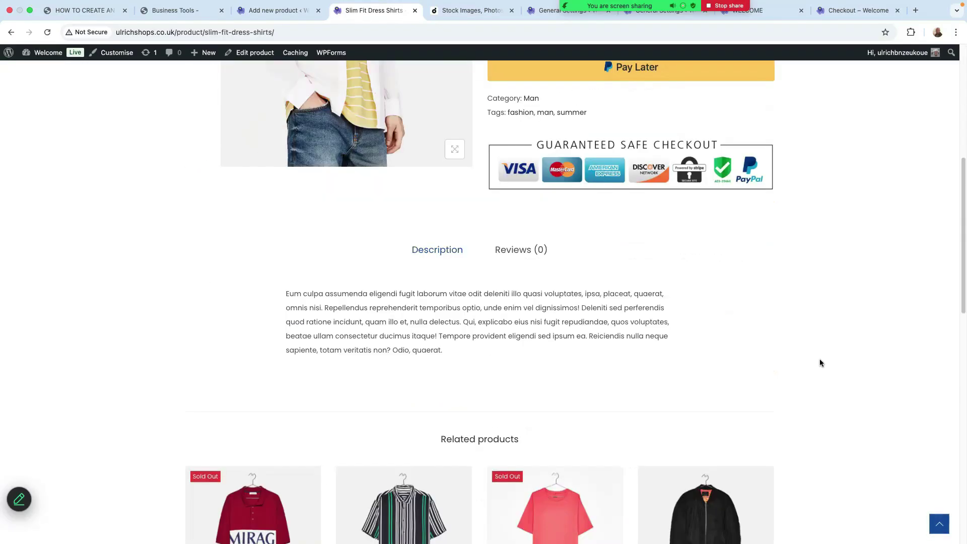
scroll(820, 363, down, 1)
drag(286, 244, 708, 299)
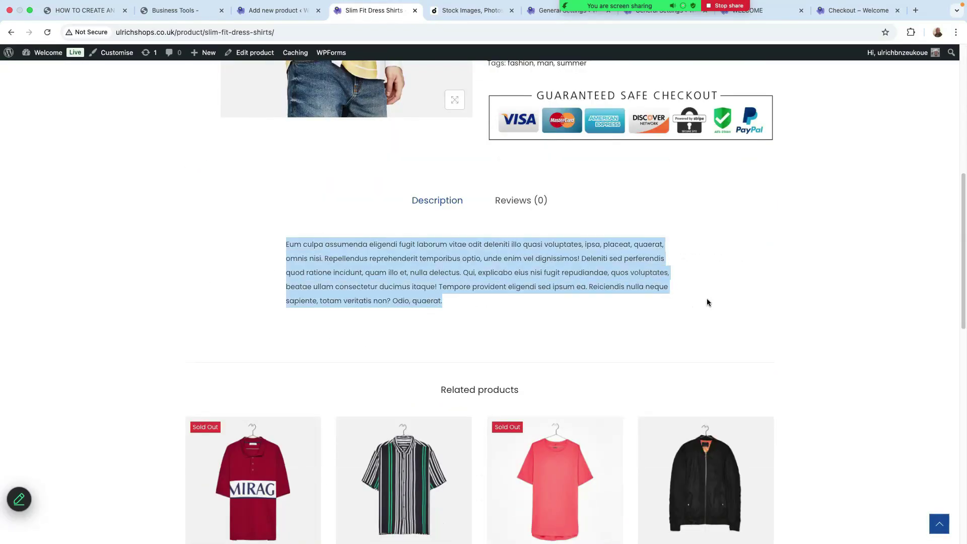
click(519, 201)
click(322, 325)
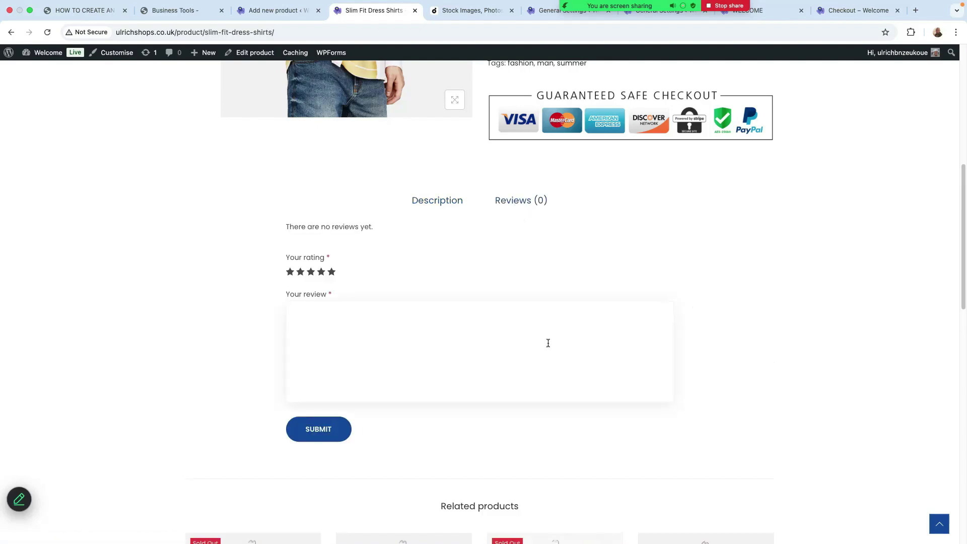
scroll(631, 355, down, 4)
scroll(640, 355, up, 4)
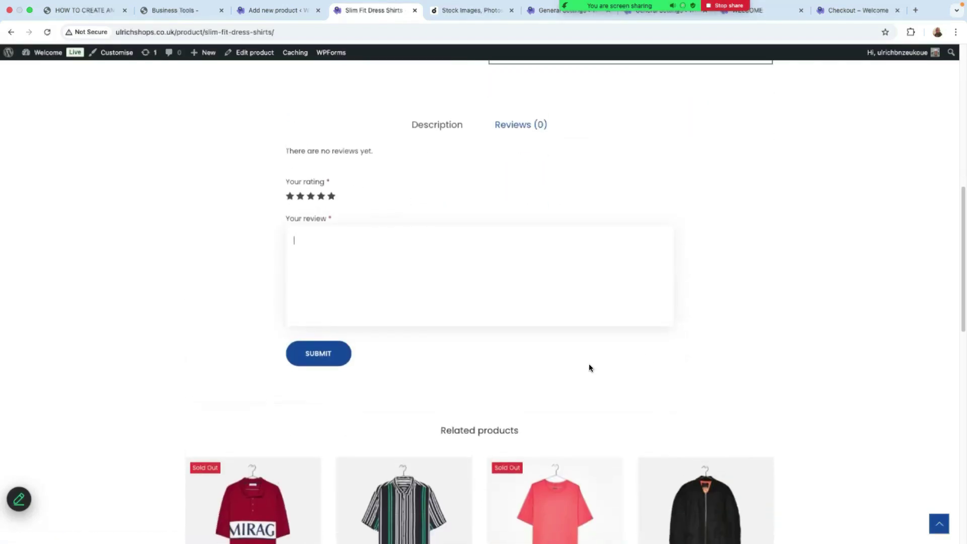
scroll(447, 333, up, 4)
Return to the new product and paste the paragraph starting "It is imperative you choose the right tools" as its short description
click(260, 11)
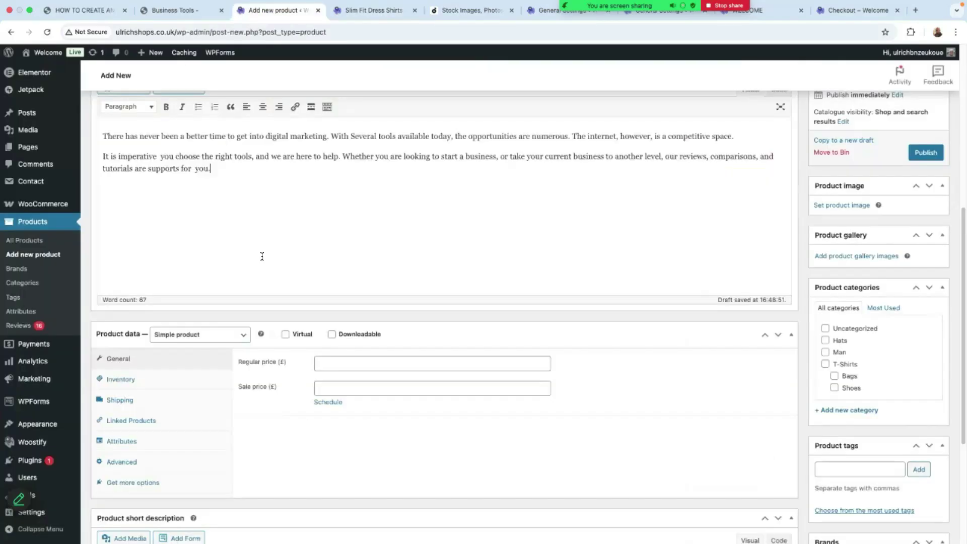
scroll(323, 278, up, 4)
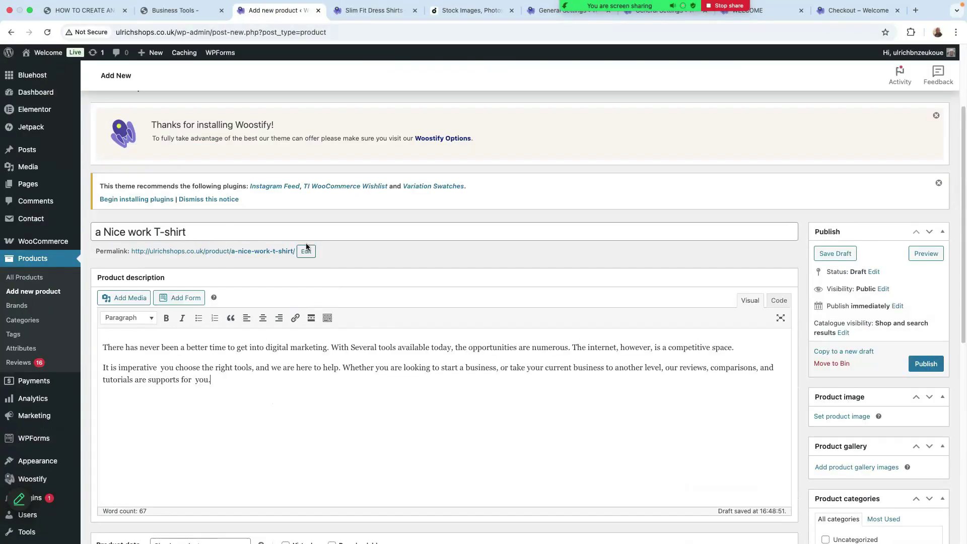
scroll(330, 281, down, 5)
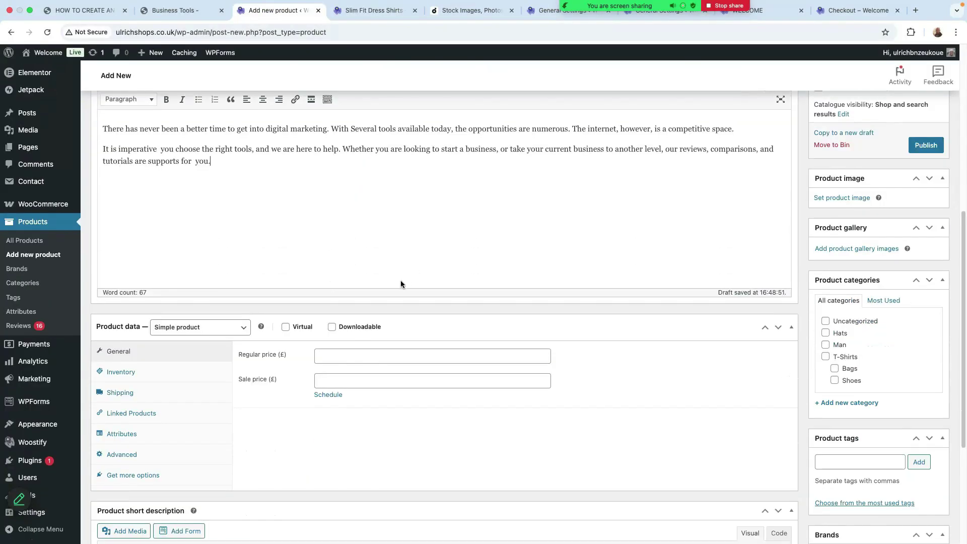
scroll(400, 280, down, 4)
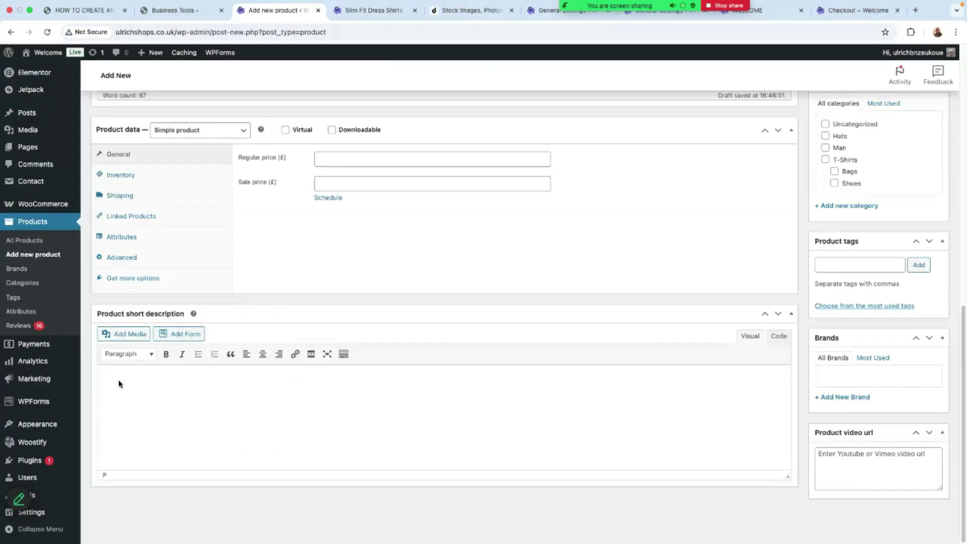
text(It is imperative  you choose the right tools, and we are here to help. Whether you are looking to start a business, or take your current business to another level, our reviews, comparisons, and tutorials are supports for  you.)
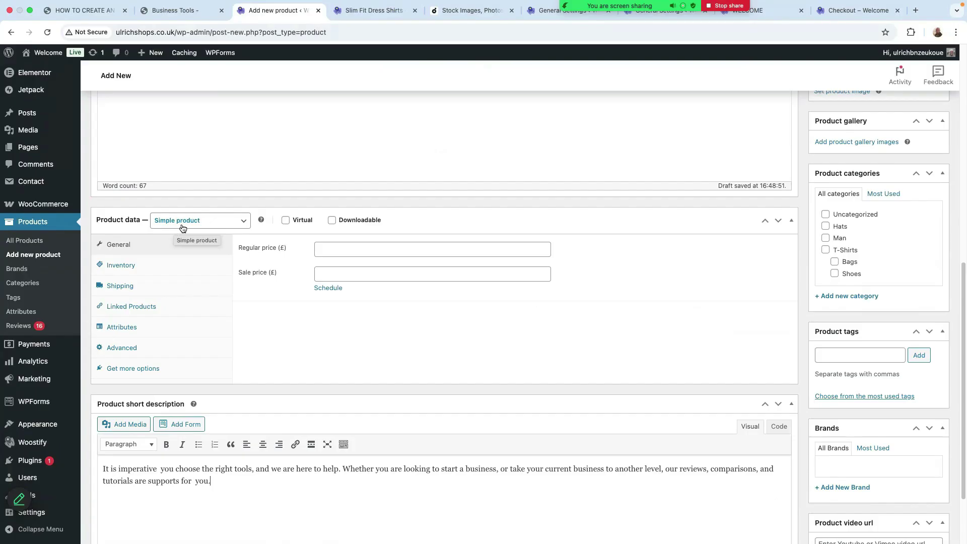
Review the product types, keep Simple product, and set the regular price to 41.87 and the sale price to 38.99
click(221, 225)
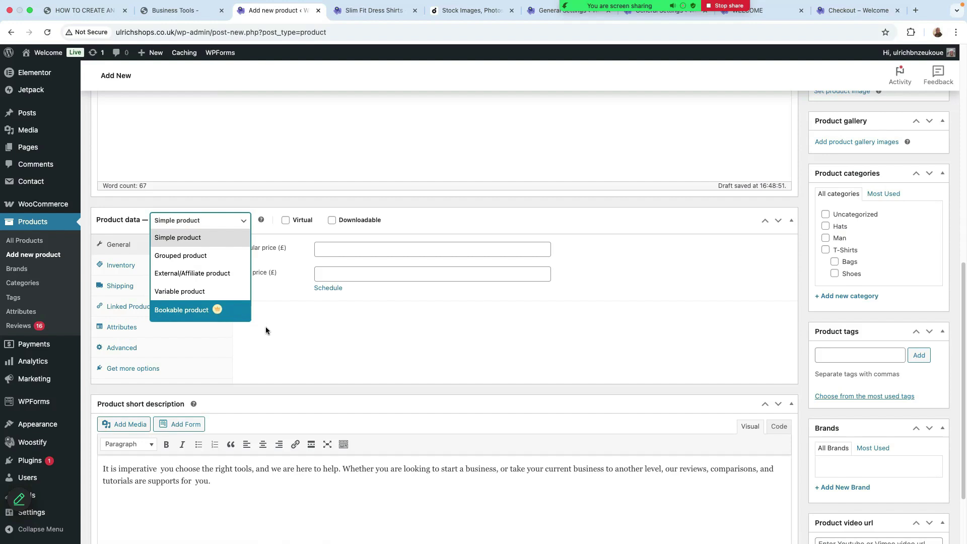
click(294, 336)
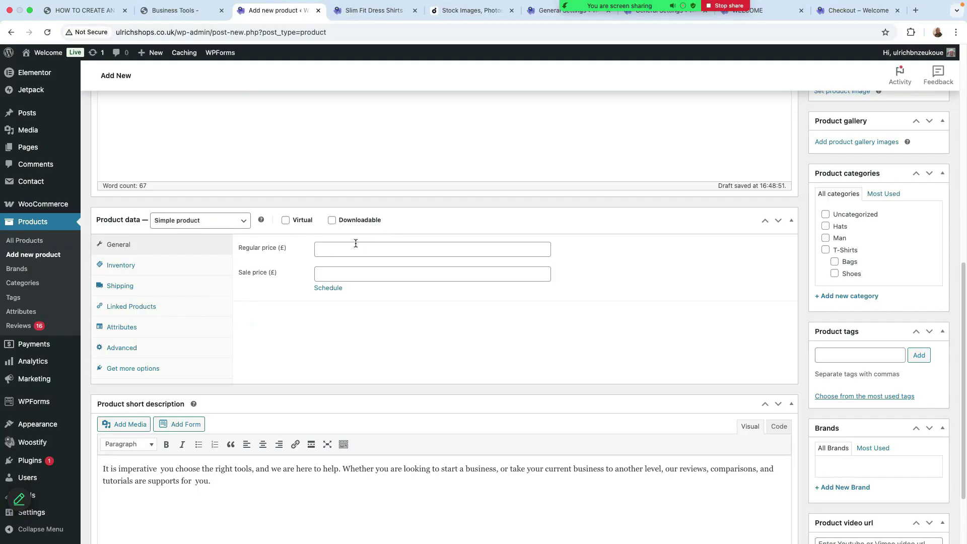
click(330, 253)
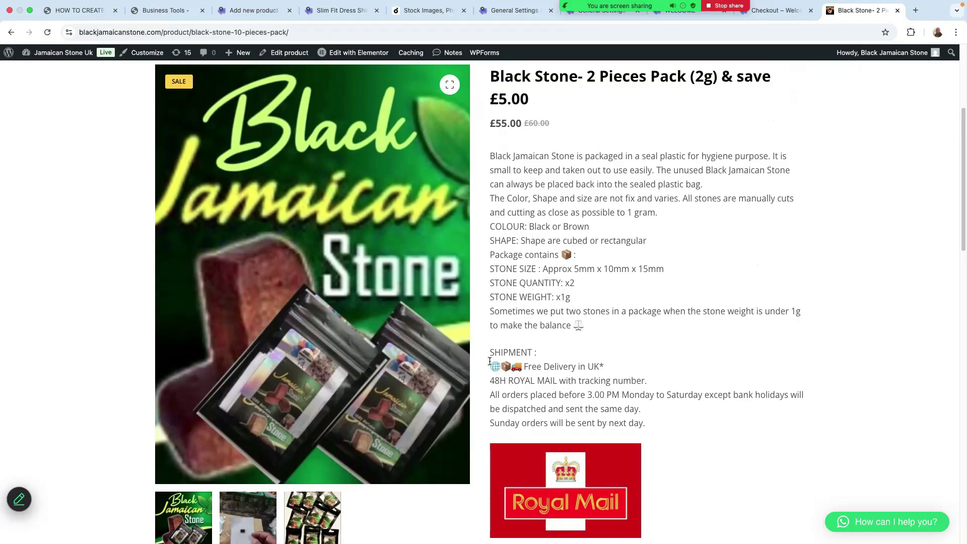
Copy the SHIPMENT delivery text and the Royal Mail image from the Black Stone product page
drag(489, 354, 618, 381)
click(631, 362)
scroll(616, 347, down, 3)
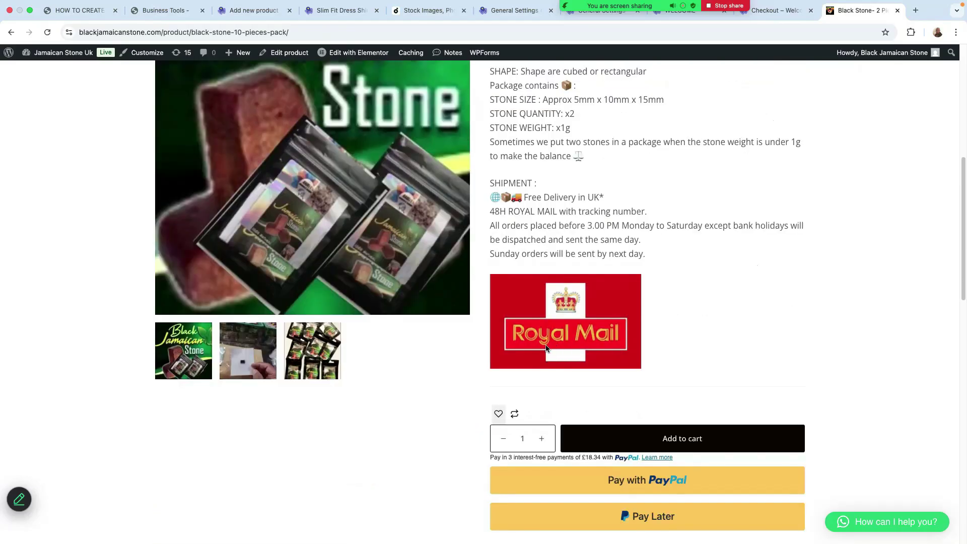
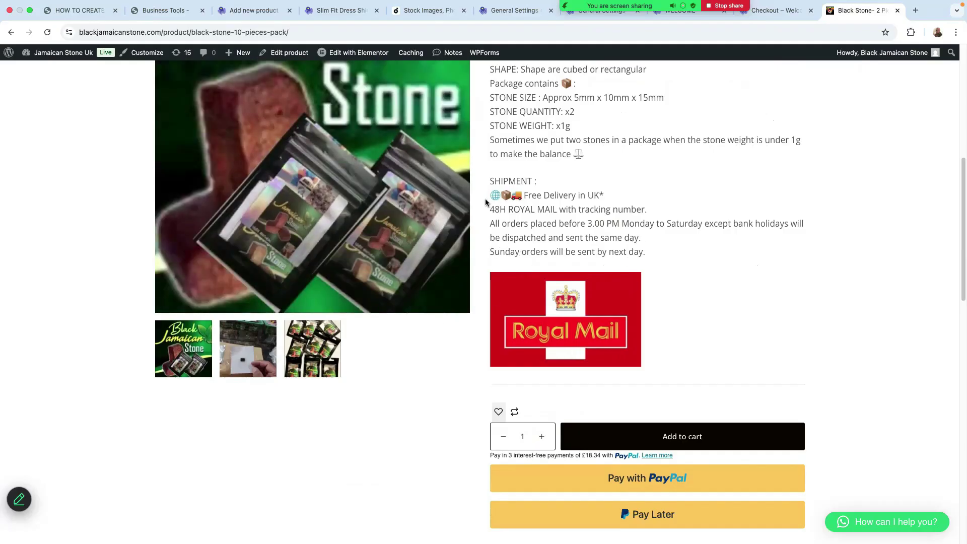
scroll(508, 237, up, 2)
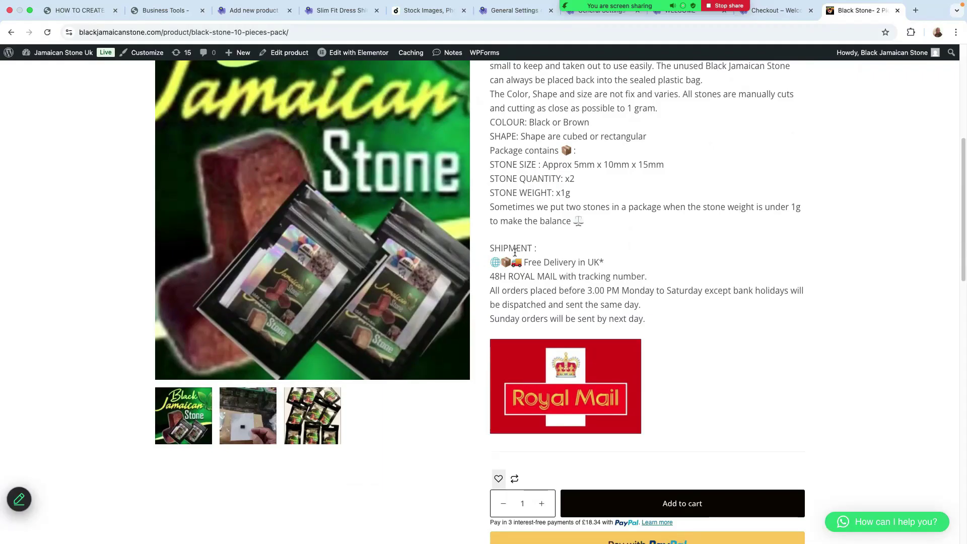
scroll(514, 252, down, 10)
scroll(517, 255, up, 10)
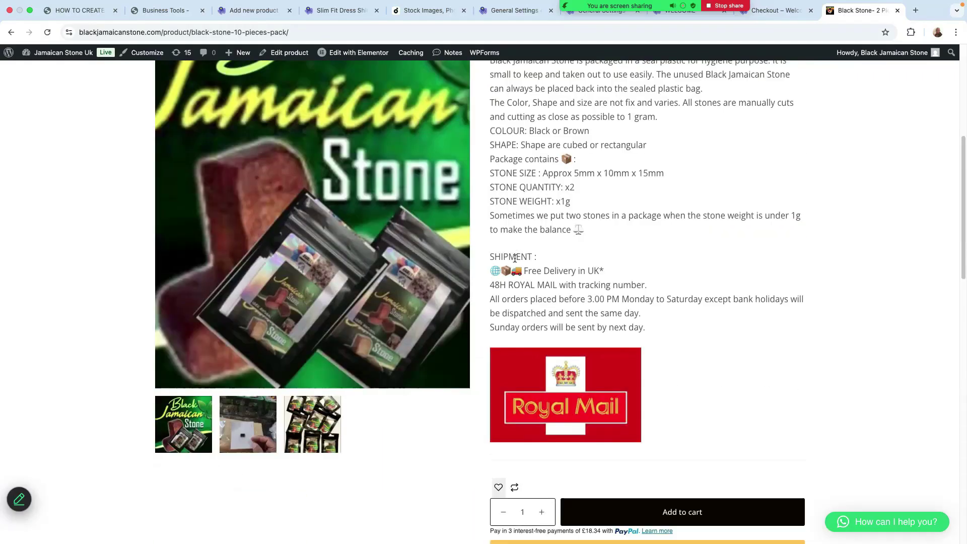
scroll(513, 256, down, 12)
scroll(438, 293, up, 10)
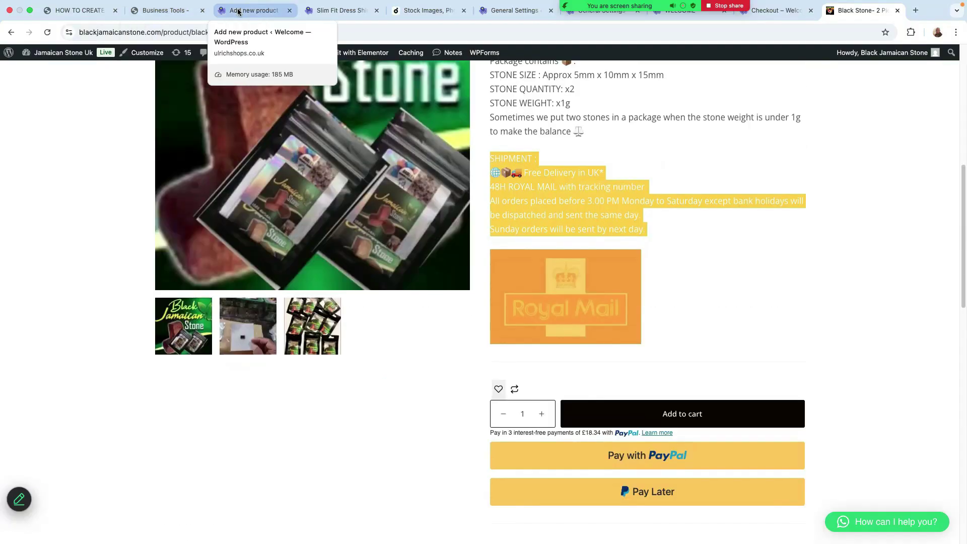
Paste the copied shipment text and Royal Mail image below the existing paragraphs in the T-shirt's product description
click(257, 11)
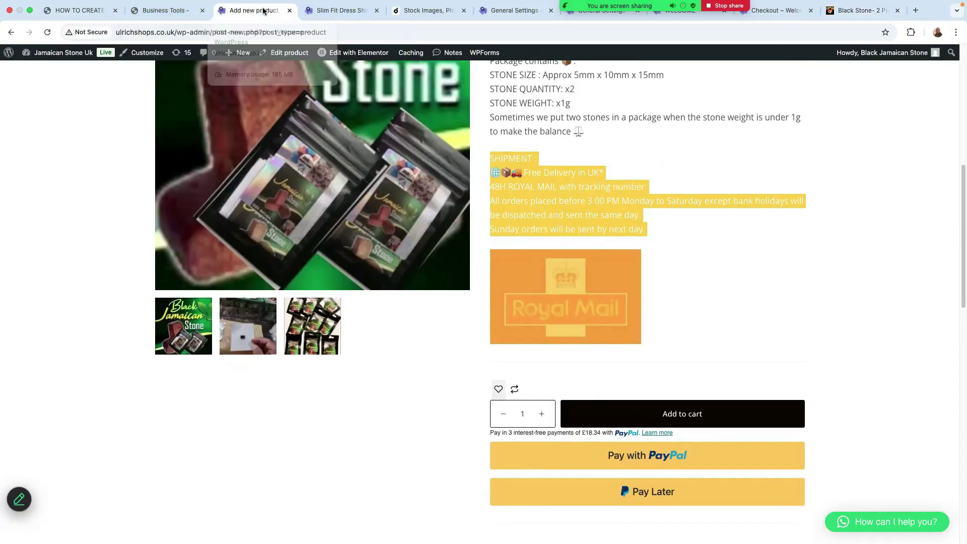
scroll(264, 332, up, 10)
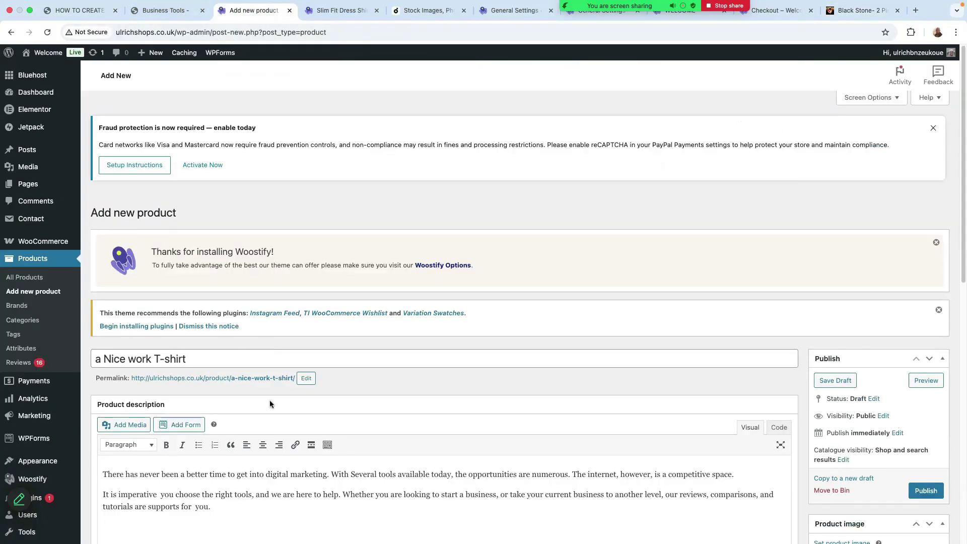
scroll(270, 400, down, 4)
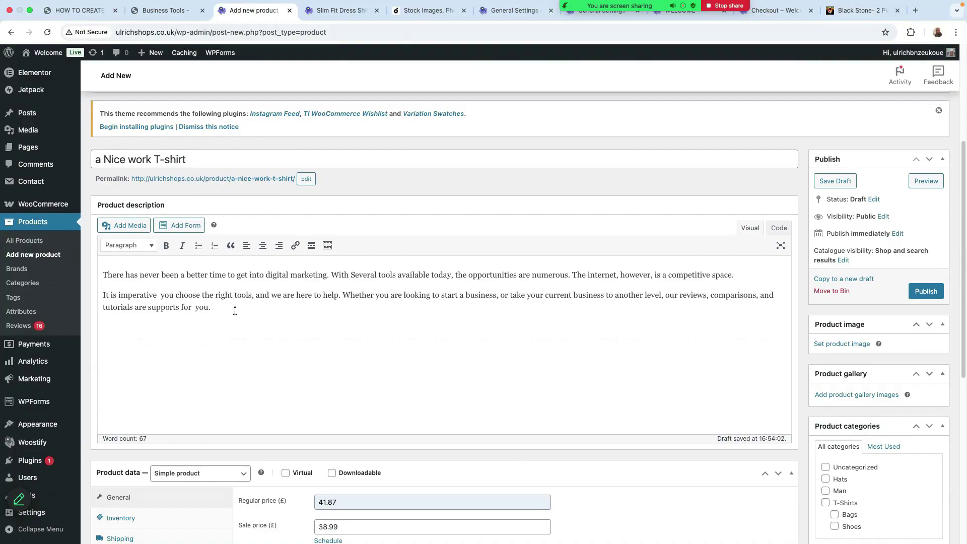
right_click(105, 346)
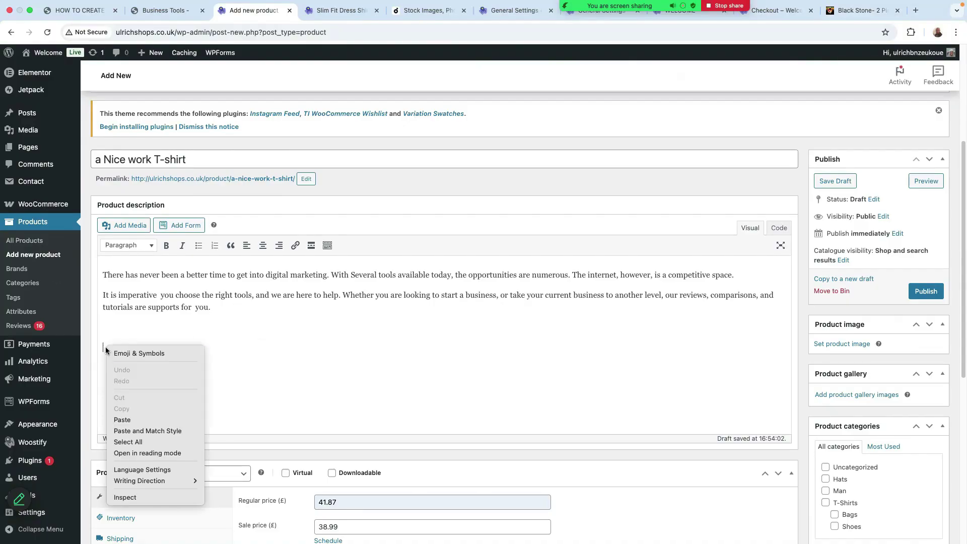
click(133, 420)
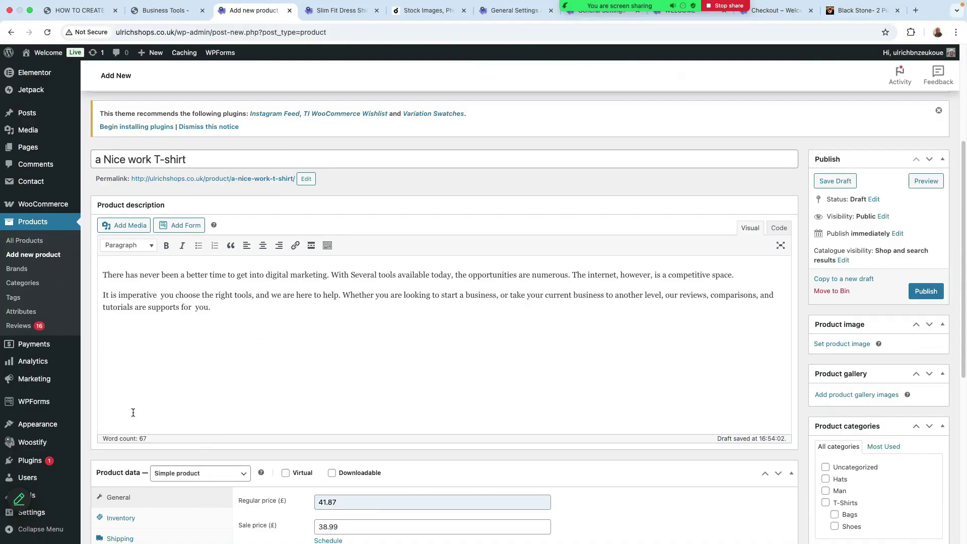
scroll(294, 388, down, 4)
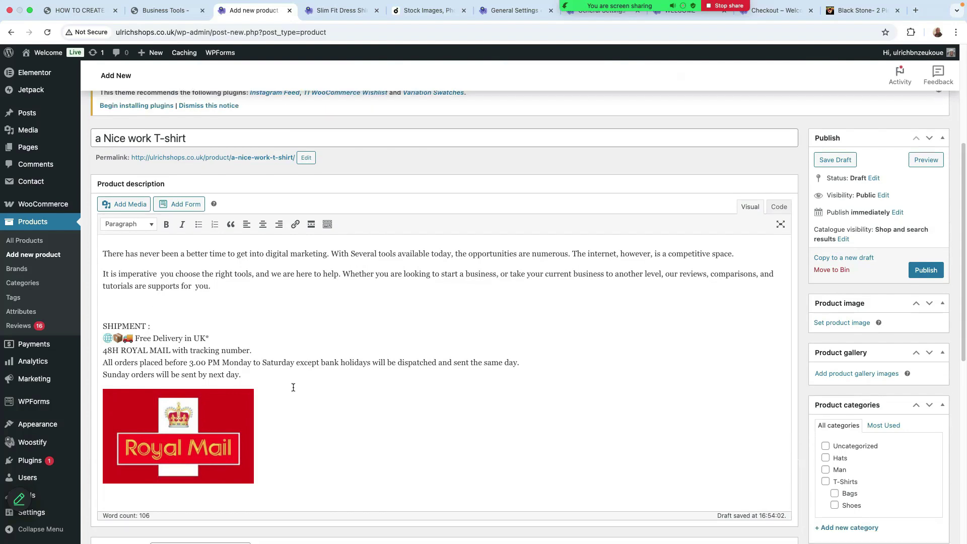
scroll(293, 387, up, 3)
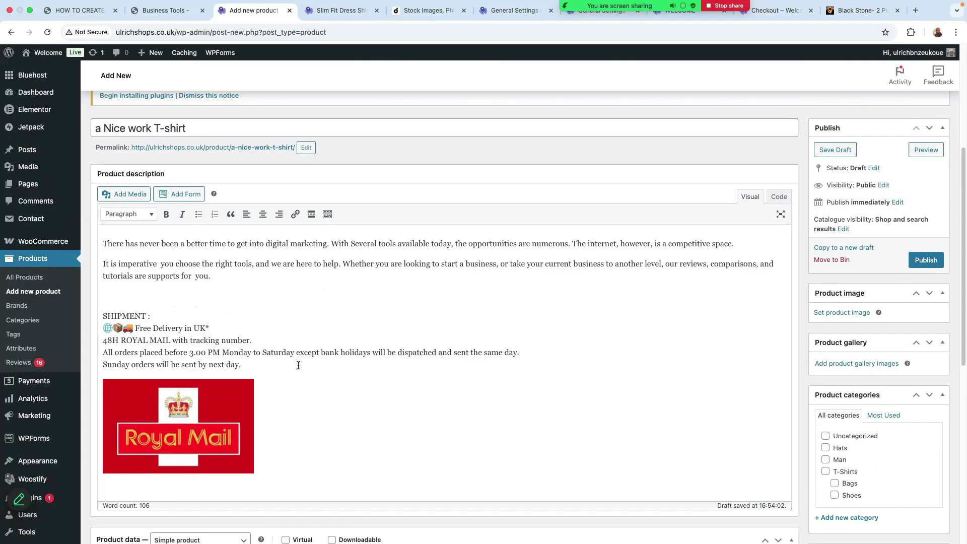
scroll(267, 378, down, 5)
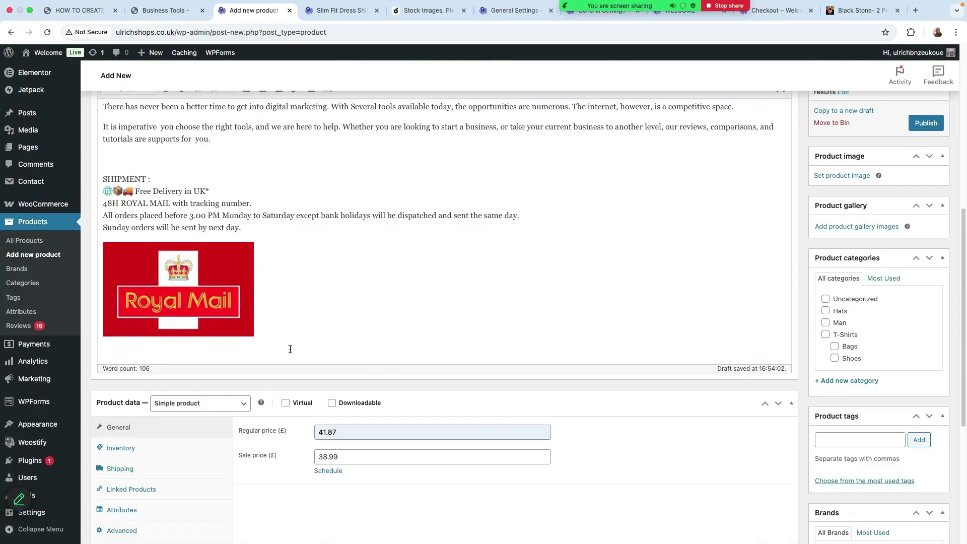
Set a black T-shirt picture from the media library as the product image and add one to the product gallery
scroll(853, 257, up, 8)
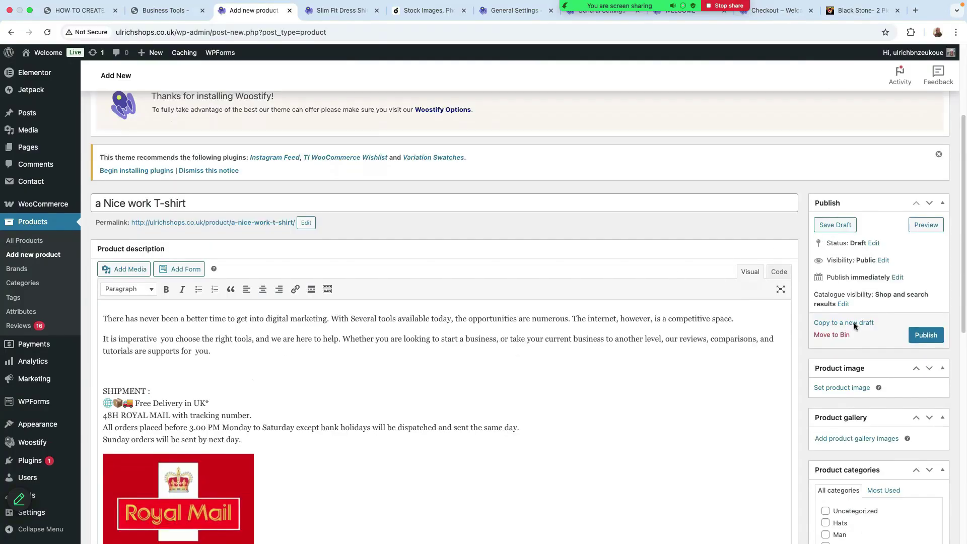
scroll(869, 353, down, 3)
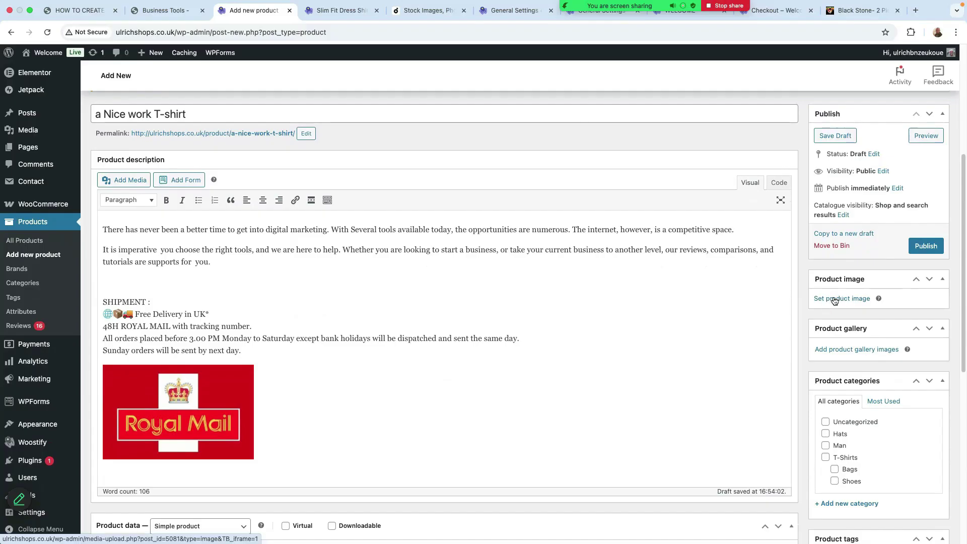
click(842, 299)
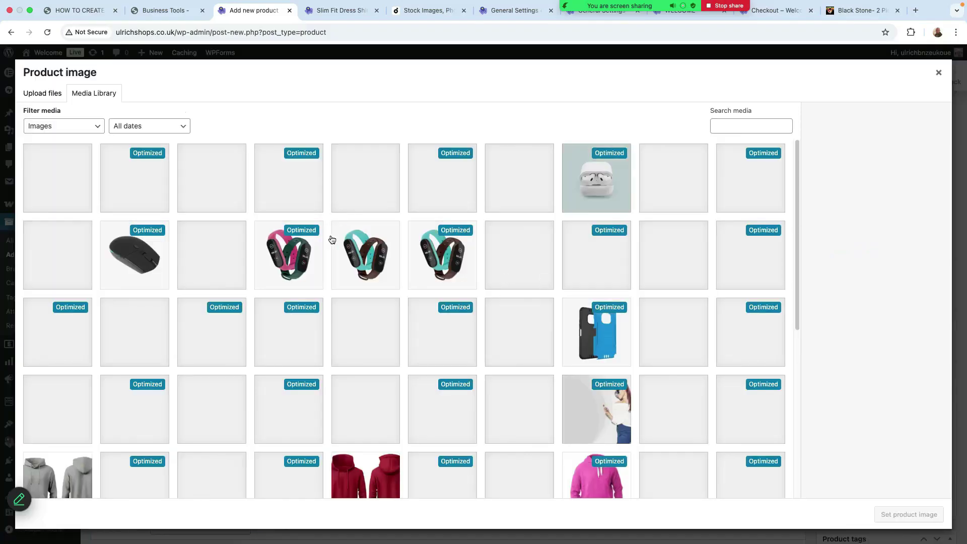
scroll(405, 330, down, 3)
click(676, 411)
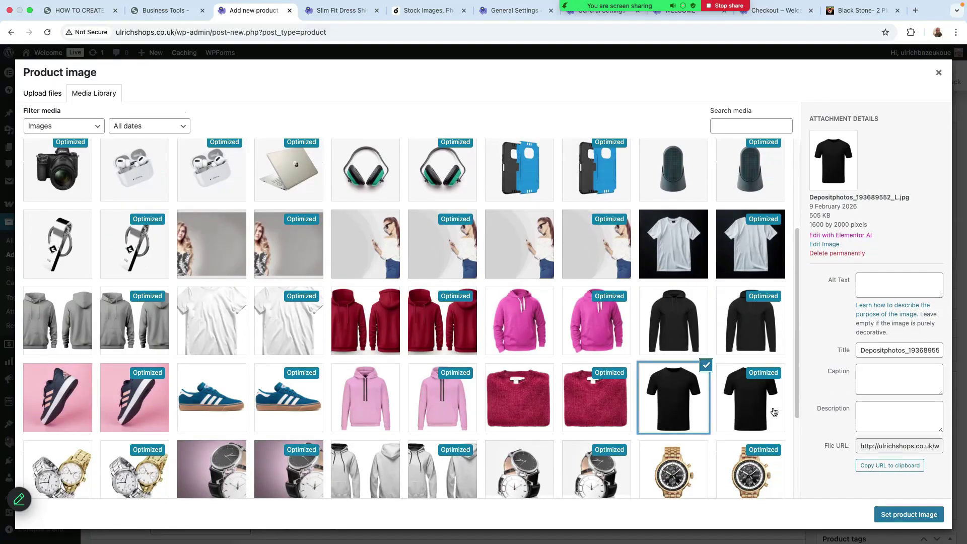
click(776, 413)
click(911, 515)
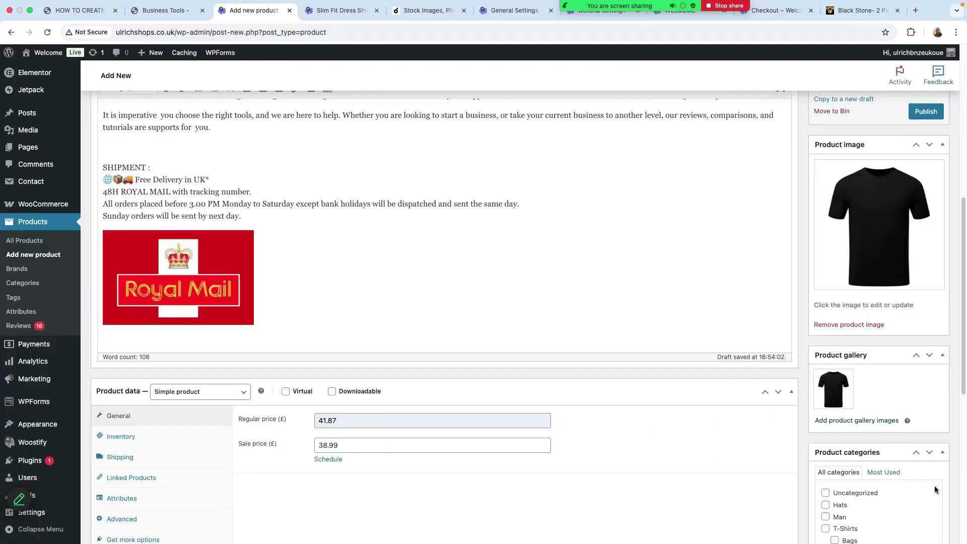
Create a new product category named "Work shirt" and assign it to the product
scroll(864, 387, down, 1)
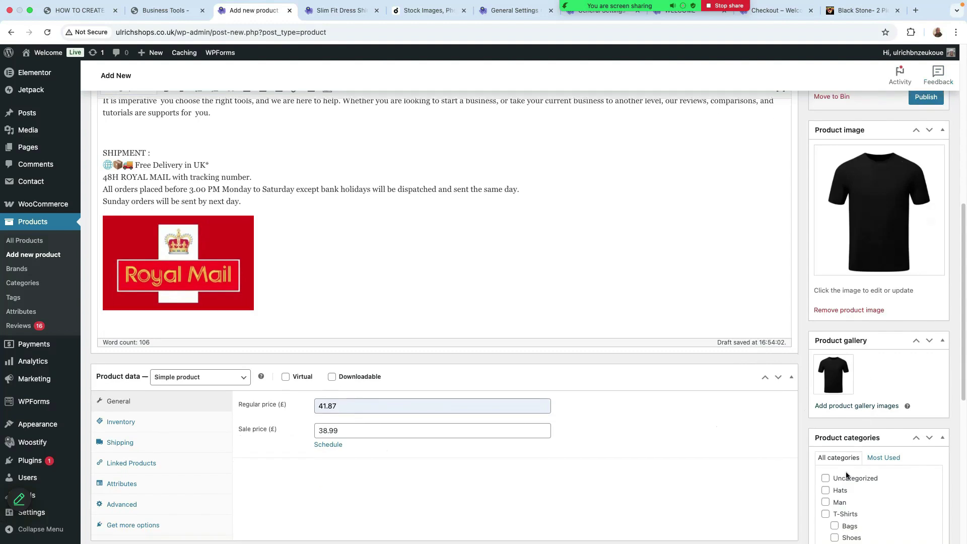
scroll(829, 479, down, 2)
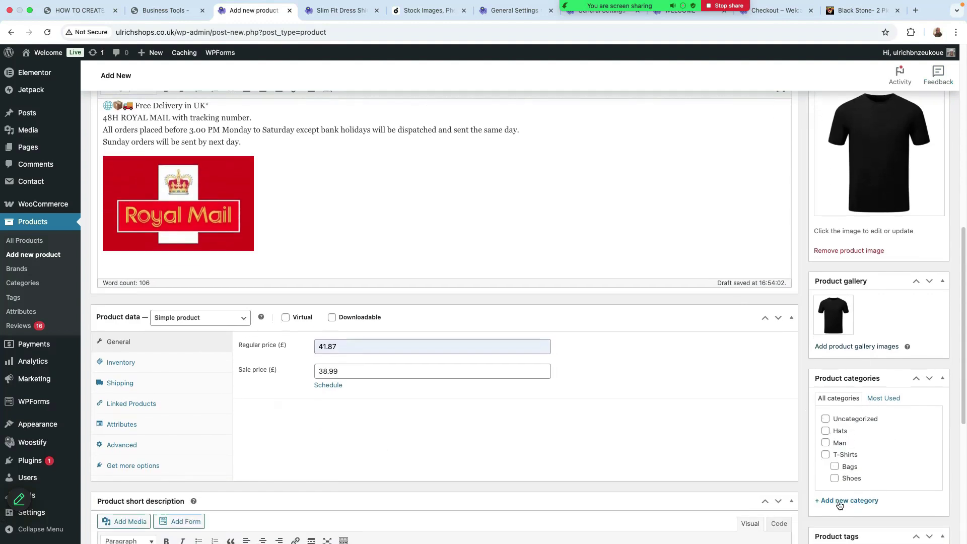
click(839, 502)
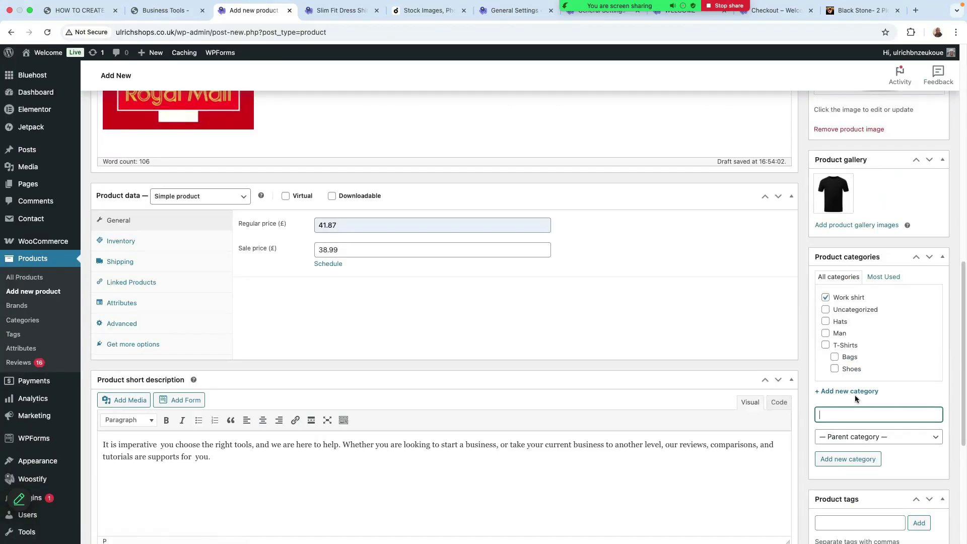
Add the product tags "work", "winter" and "summer" to the T-shirt product
scroll(855, 395, down, 3)
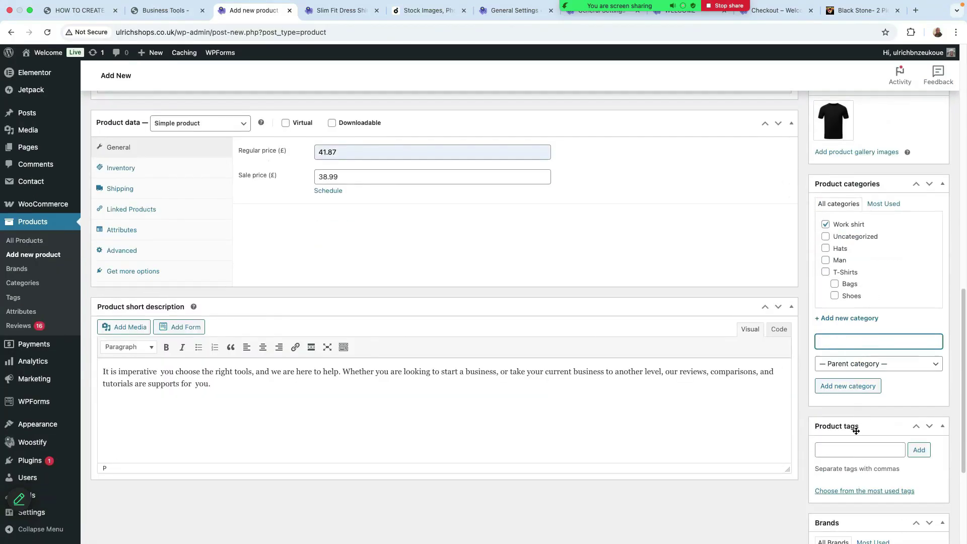
click(834, 452)
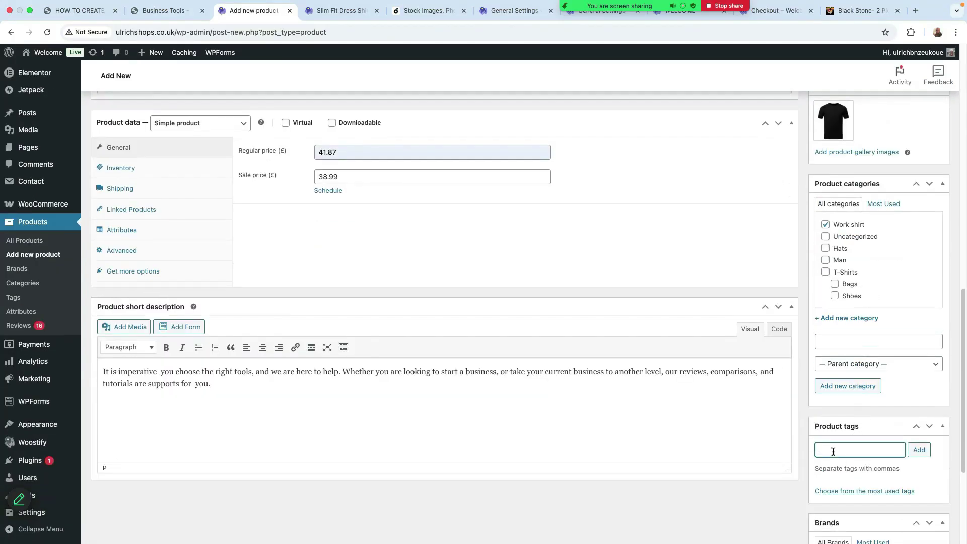
text(work)
key(Return)
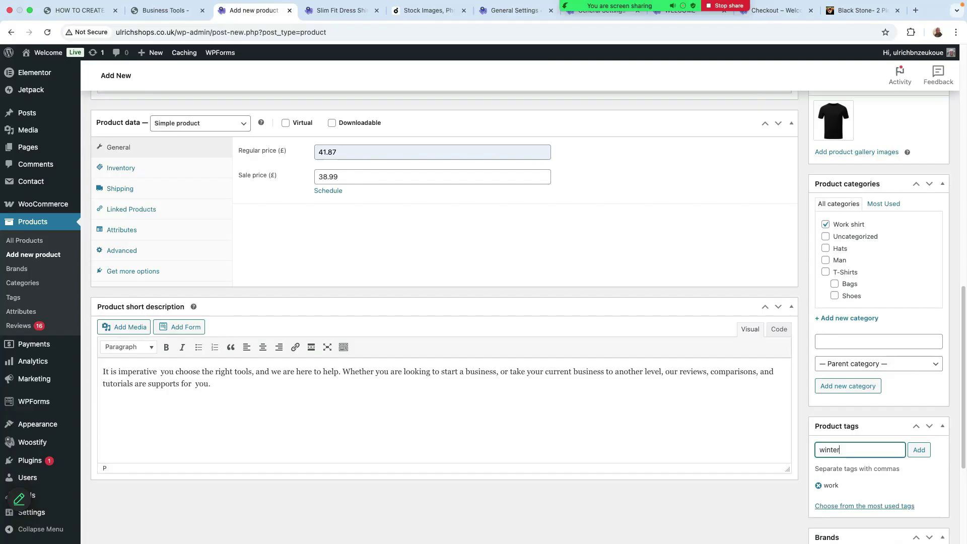
key(Return)
text(summer)
key(Return)
Publish the "a Nice work T-shirt" product
scroll(857, 456, down, 5)
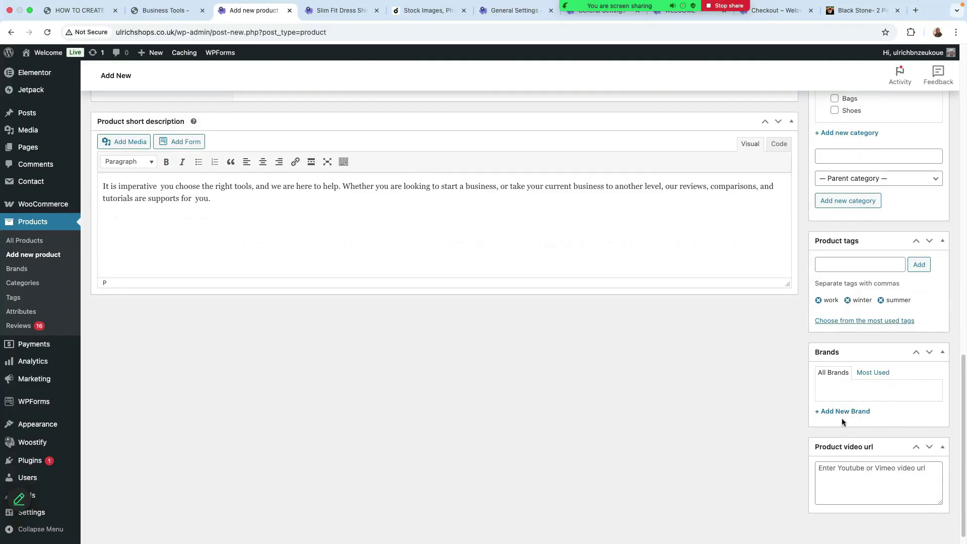
scroll(869, 458, up, 7)
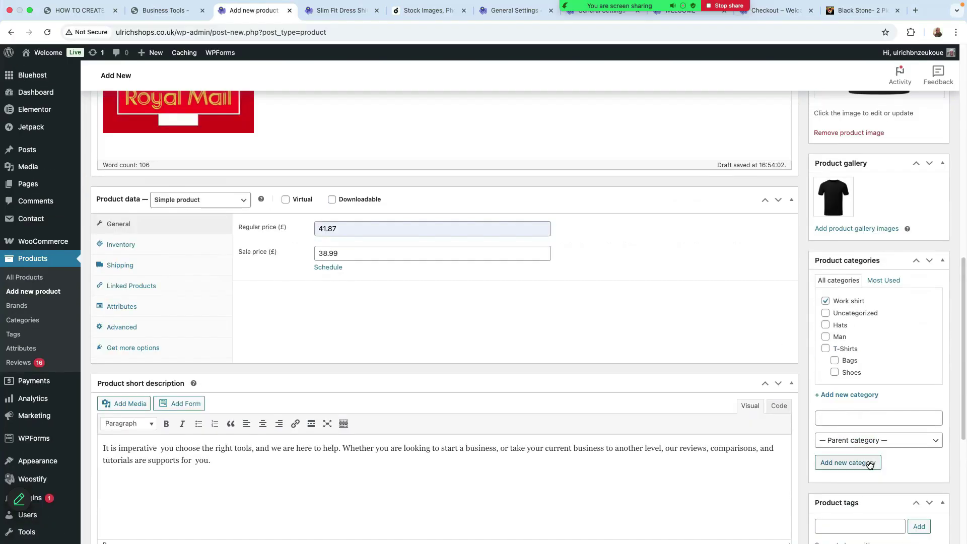
scroll(869, 460, down, 5)
scroll(869, 463, up, 15)
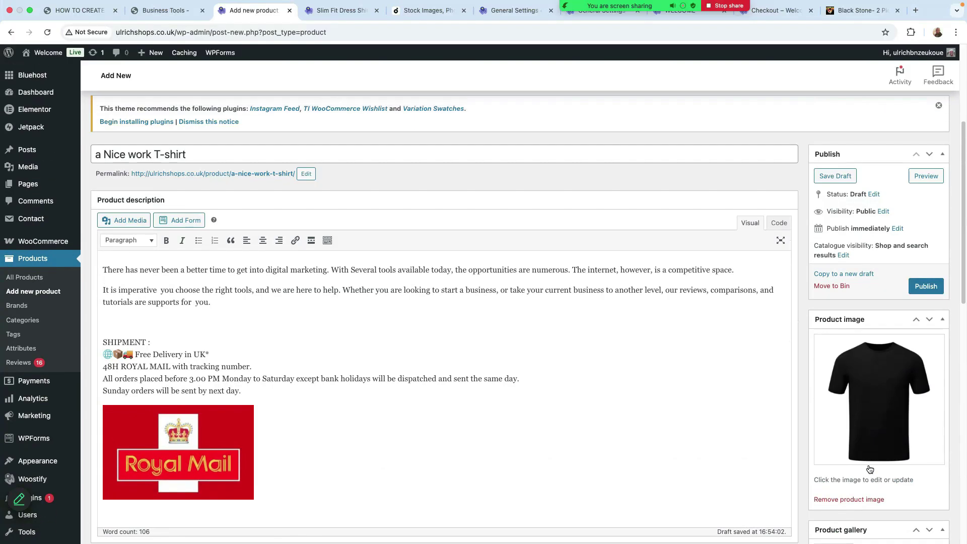
scroll(796, 387, down, 2)
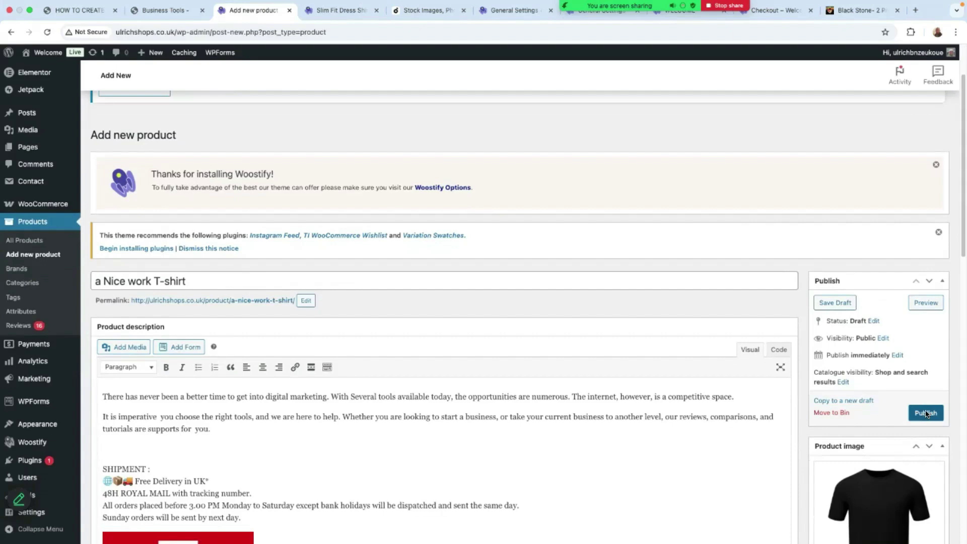
click(927, 413)
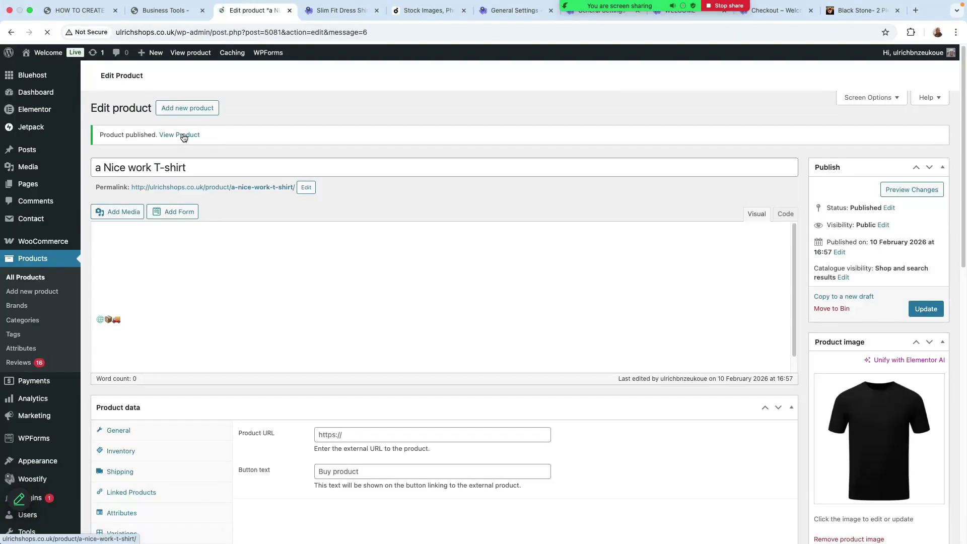
click(182, 135)
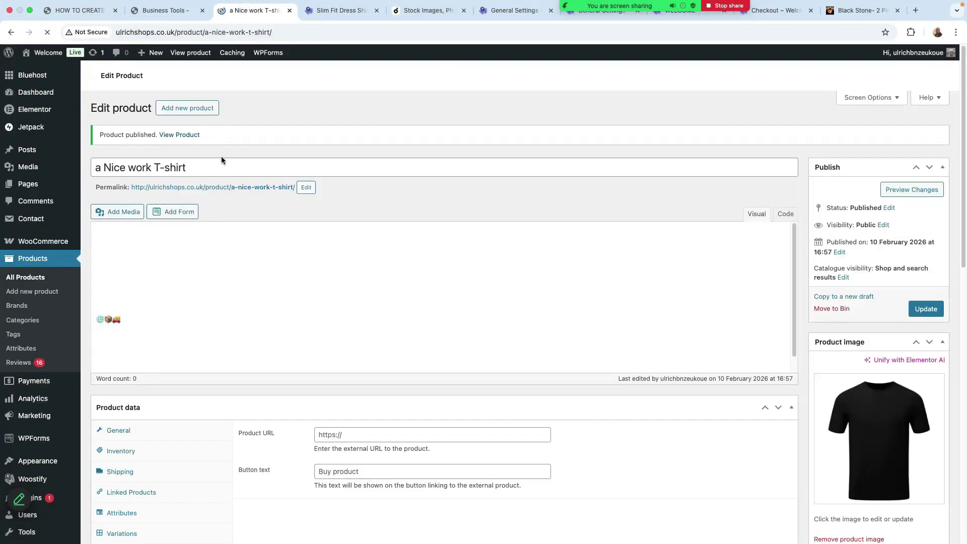
key(super+bracketleft)
Set the T-shirt's SKU to 10085 in its inventory data
scroll(126, 359, down, 2)
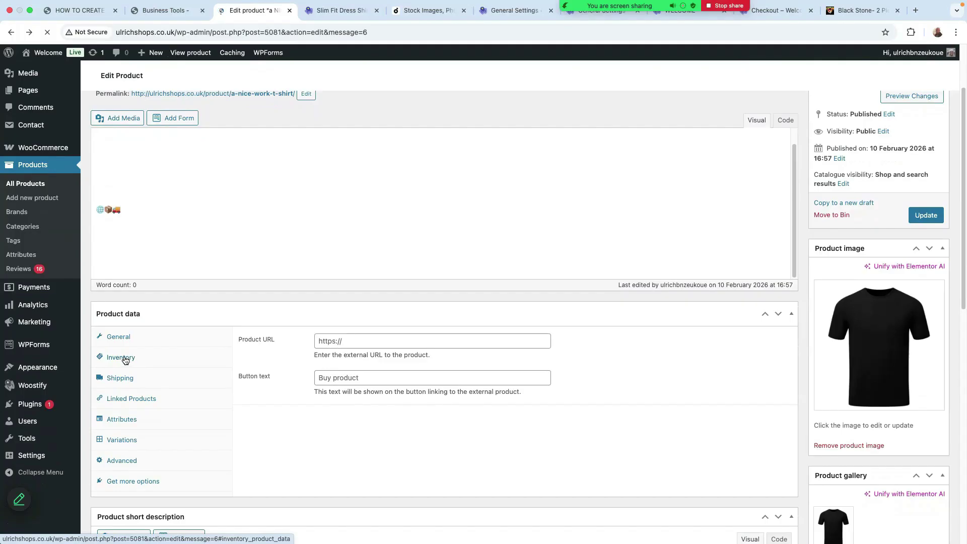
click(125, 359)
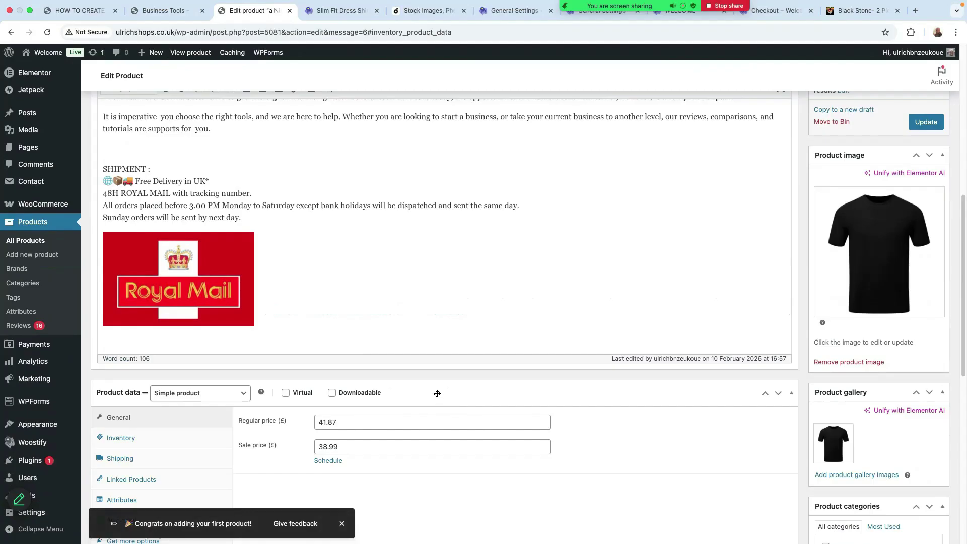
scroll(434, 394, down, 2)
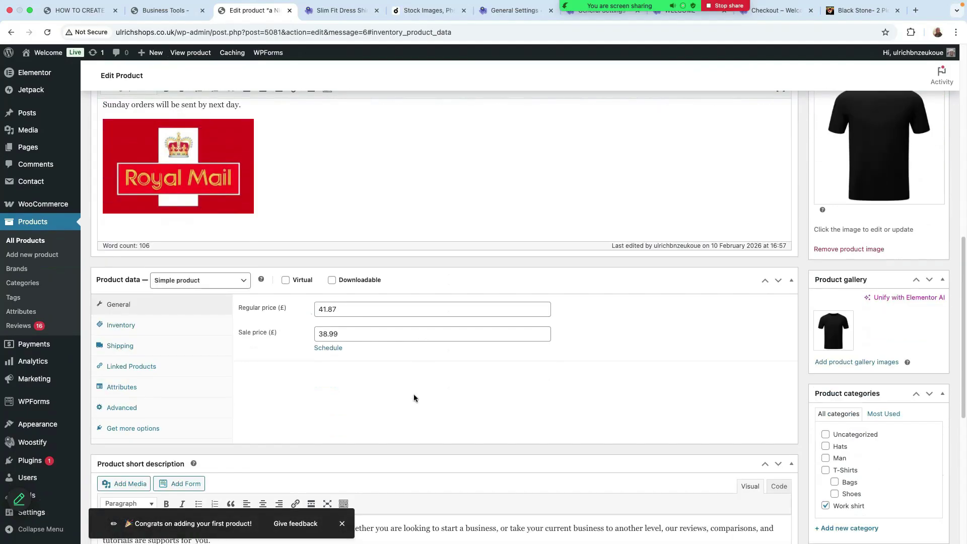
click(124, 326)
click(328, 307)
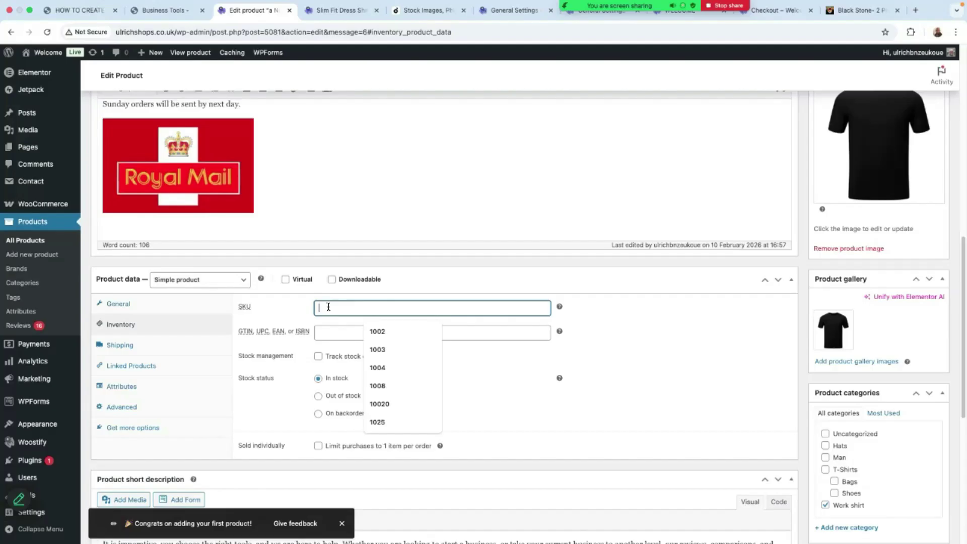
text(10)
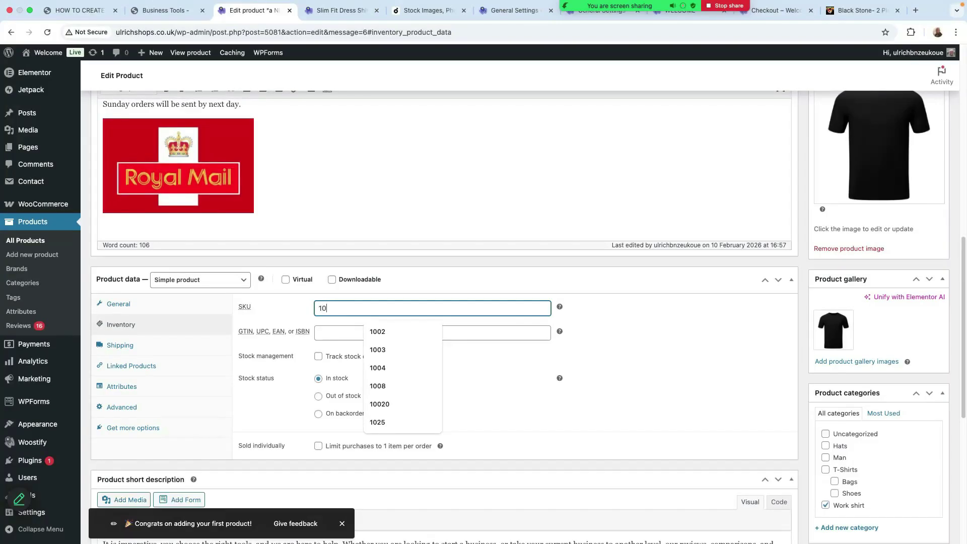
text(0)
text(85)
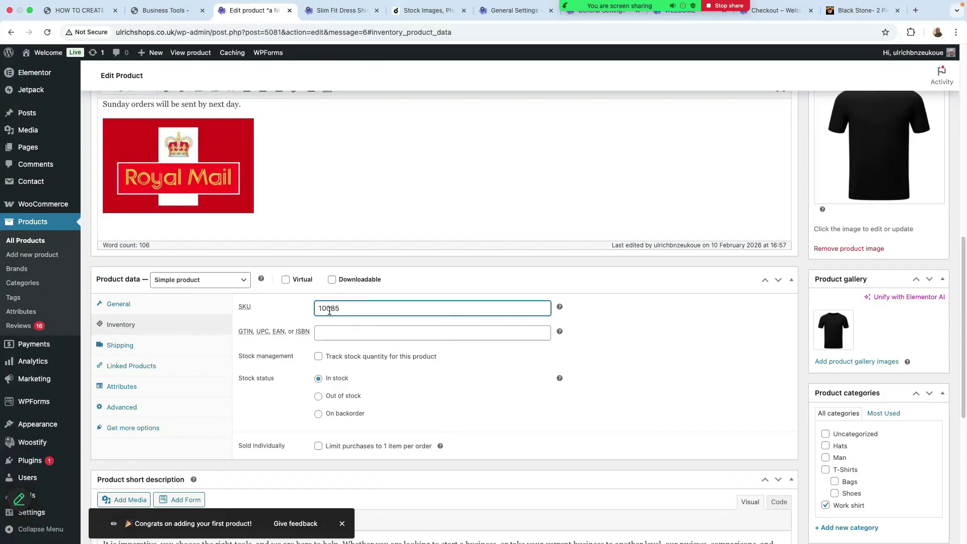
Enable stock quantity tracking for the T-shirt and set the quantity to 125
click(318, 357)
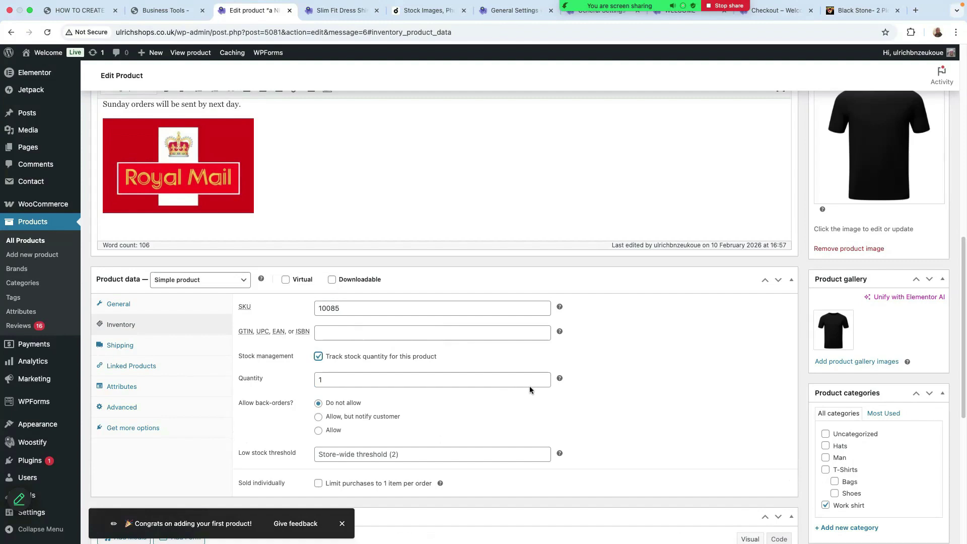
click(352, 381)
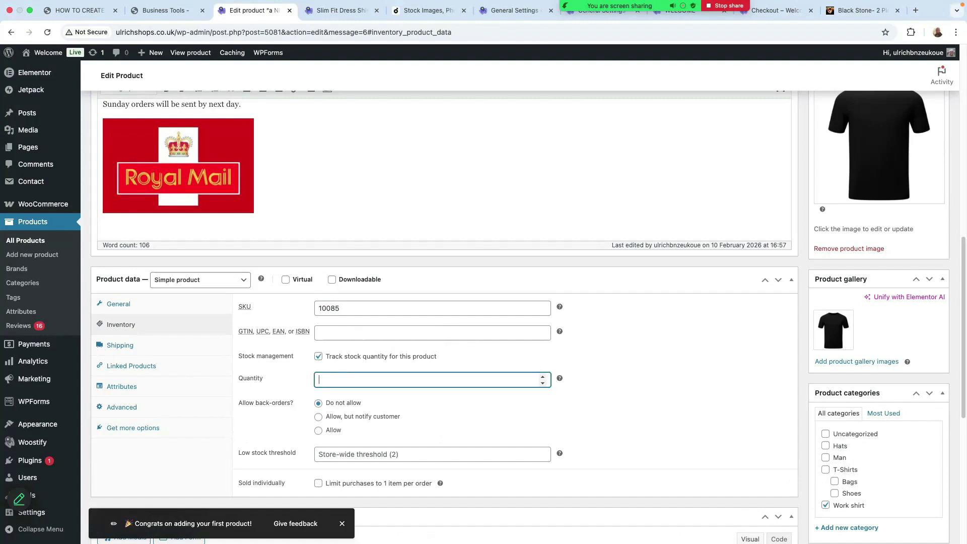
text(125)
Examine the T-shirt's shipping data: the weight, length, width and height fields and the available shipping classes
scroll(395, 449, down, 3)
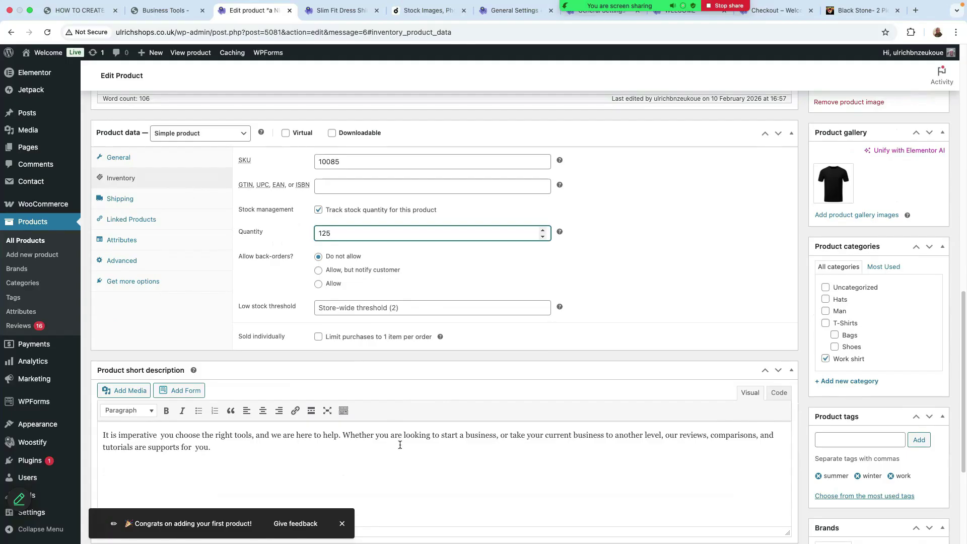
click(124, 201)
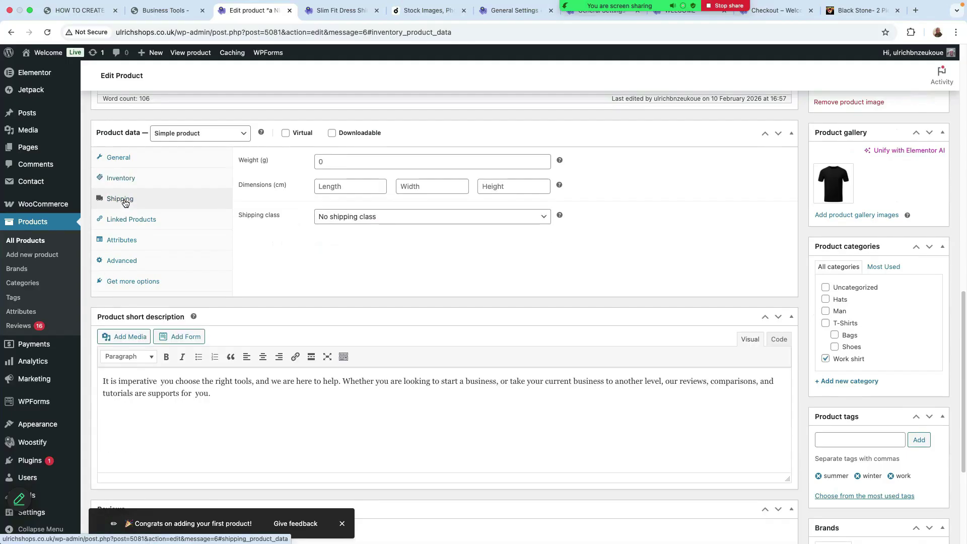
click(327, 162)
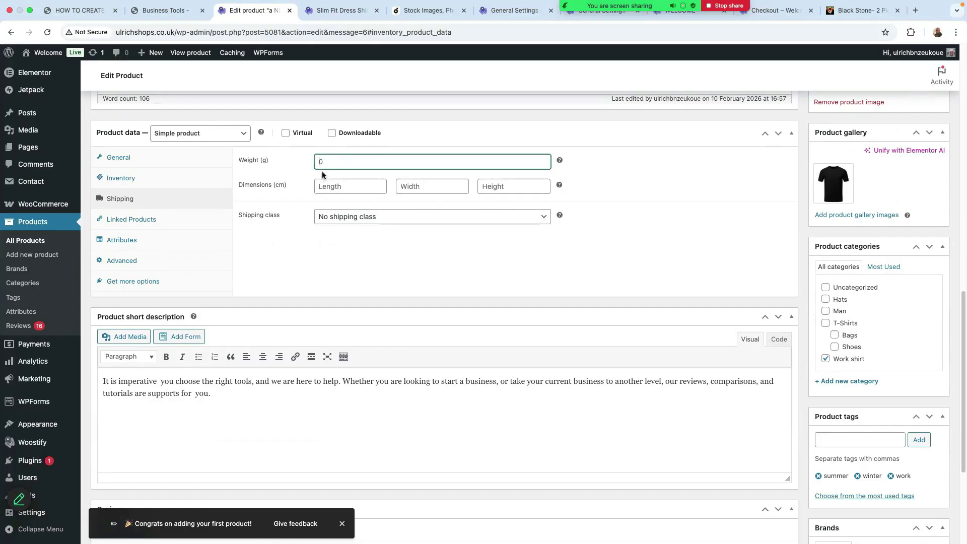
click(328, 187)
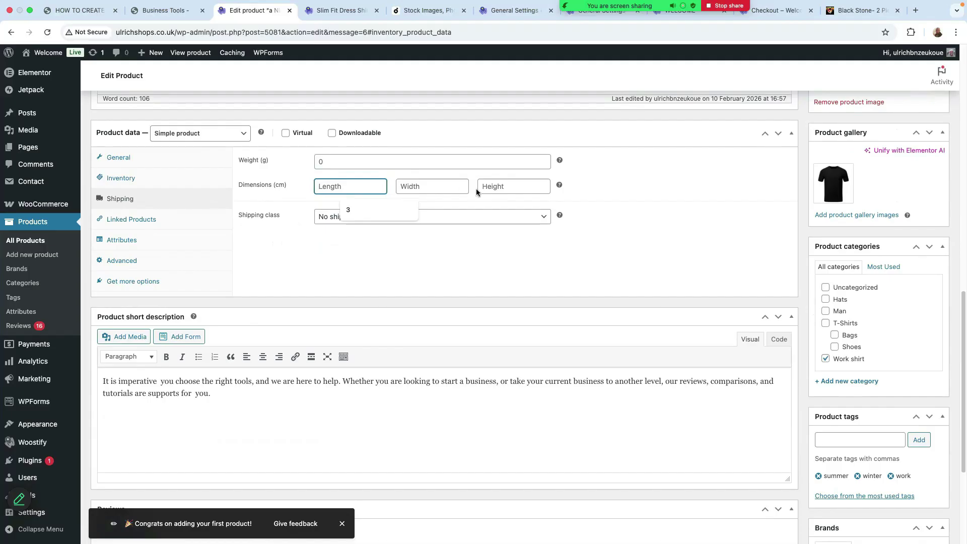
click(426, 184)
click(500, 191)
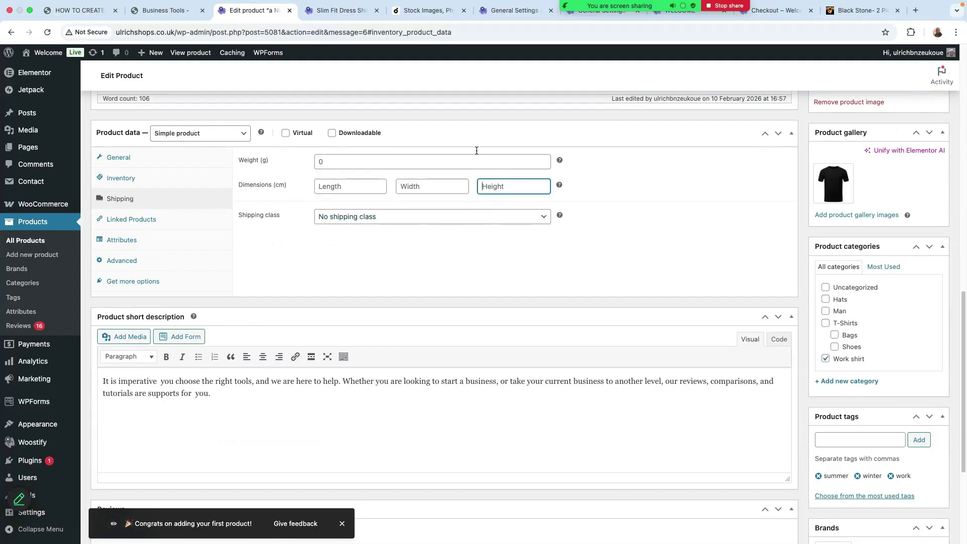
click(474, 222)
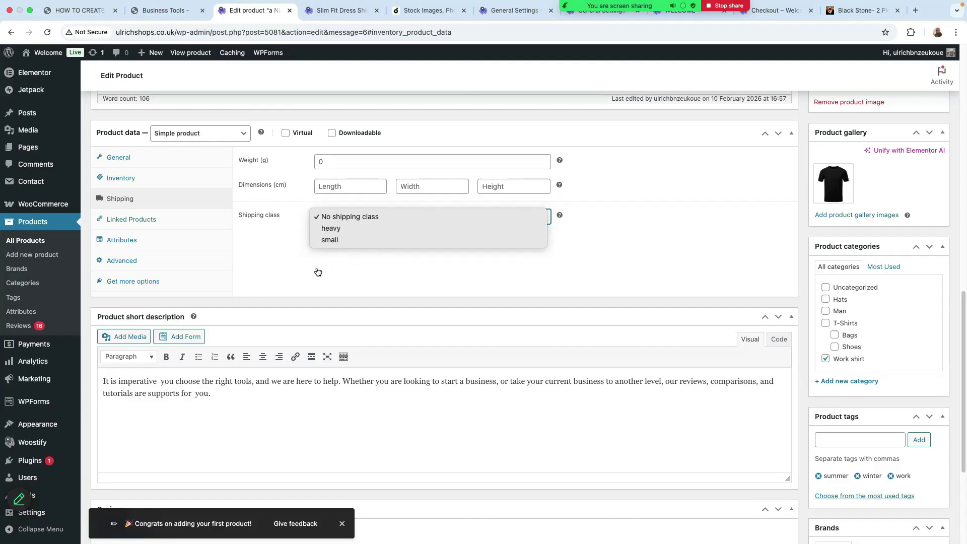
click(250, 222)
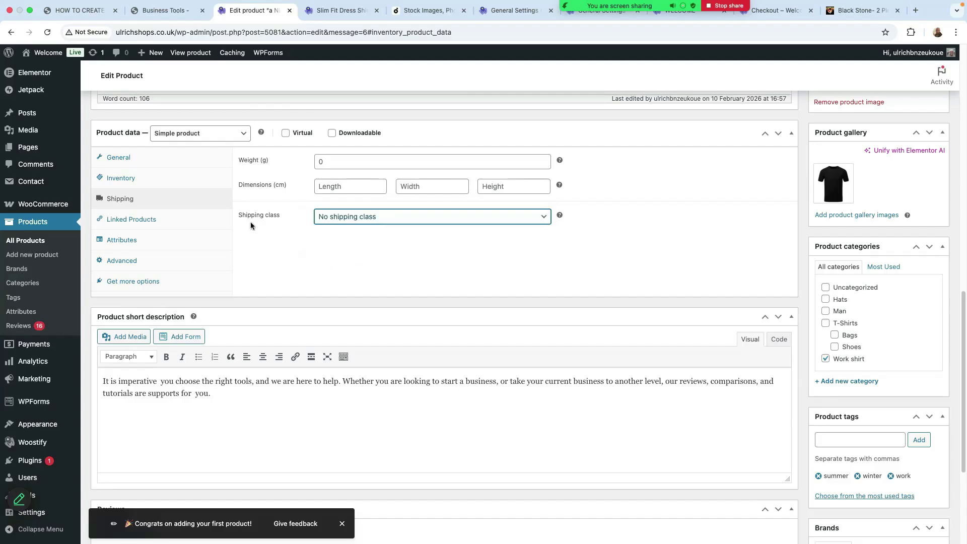
click(401, 221)
click(586, 241)
click(333, 187)
click(417, 189)
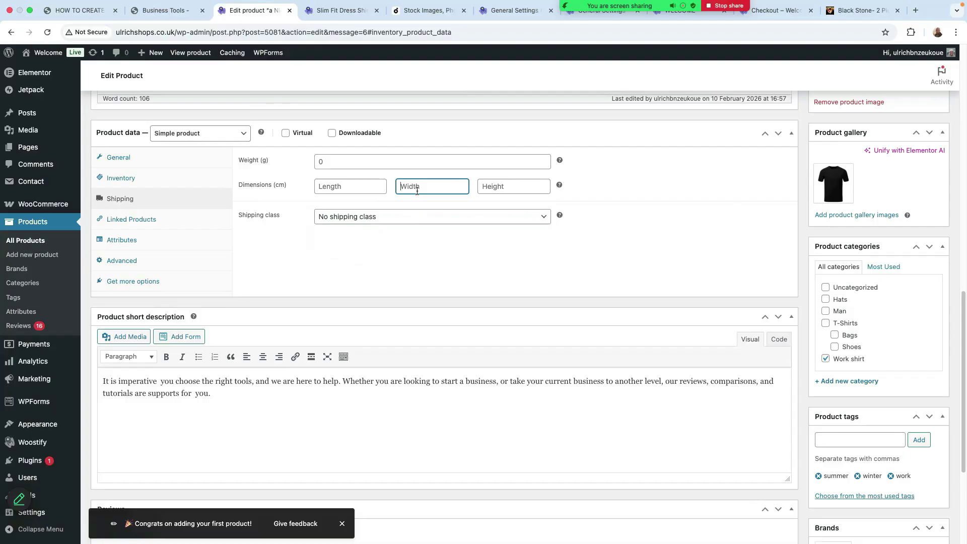
click(514, 191)
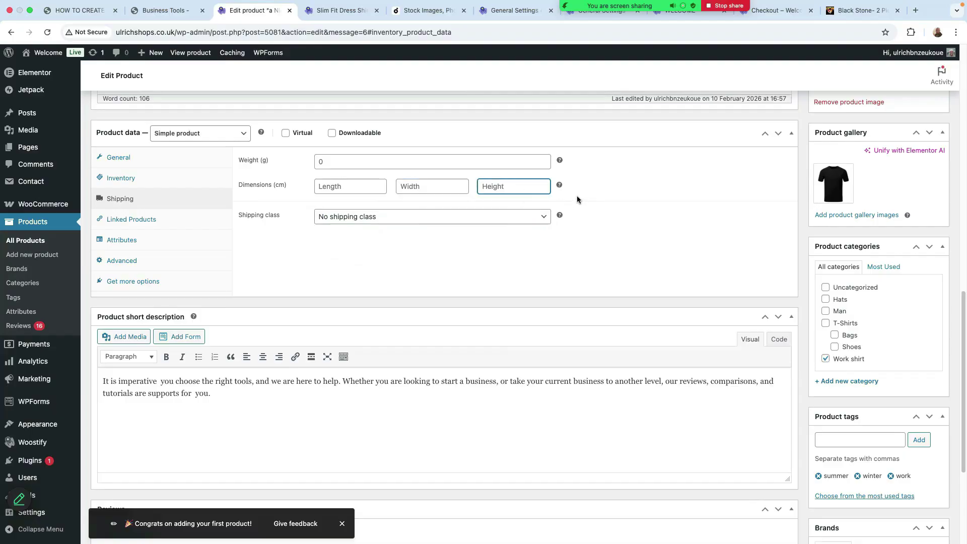
Update the published T-shirt product with the inventory changes and open its store page
scroll(363, 267, up, 10)
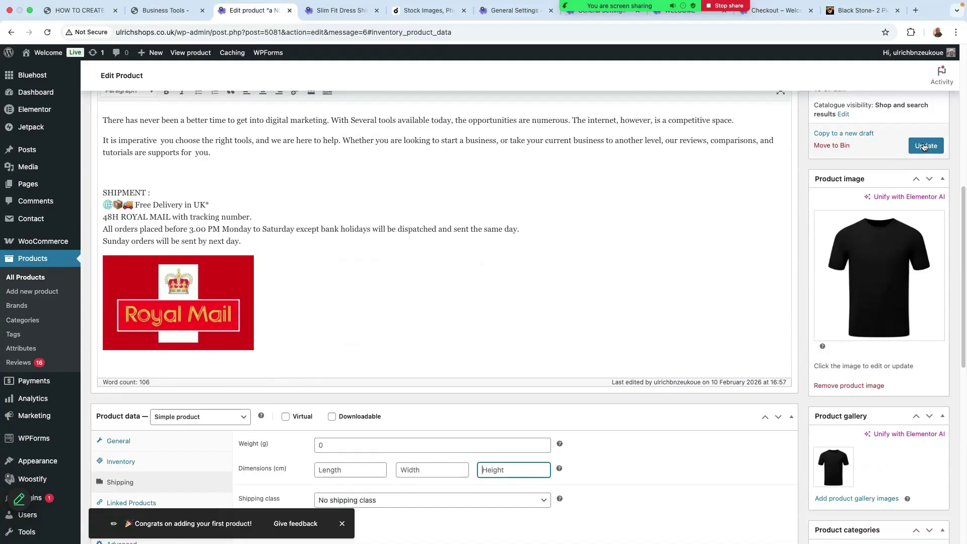
click(927, 146)
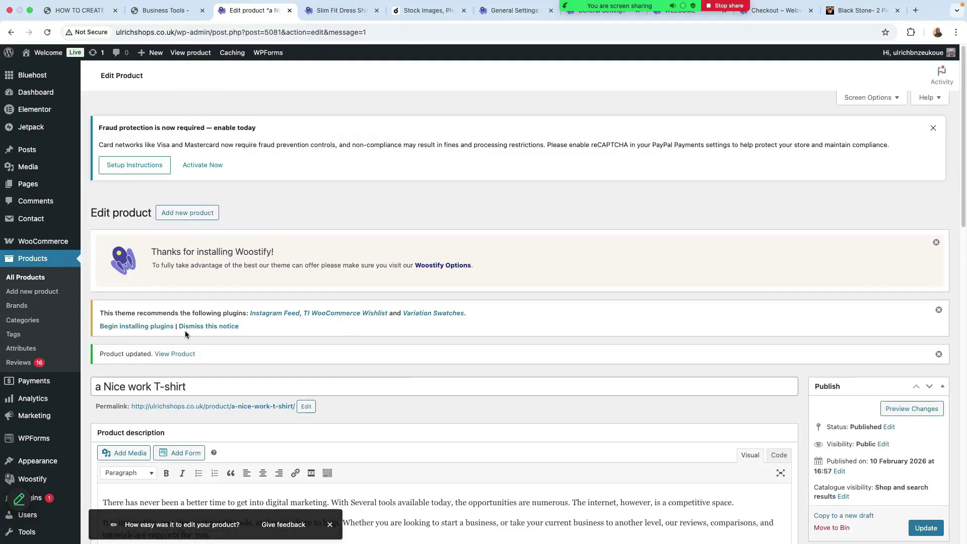
click(174, 354)
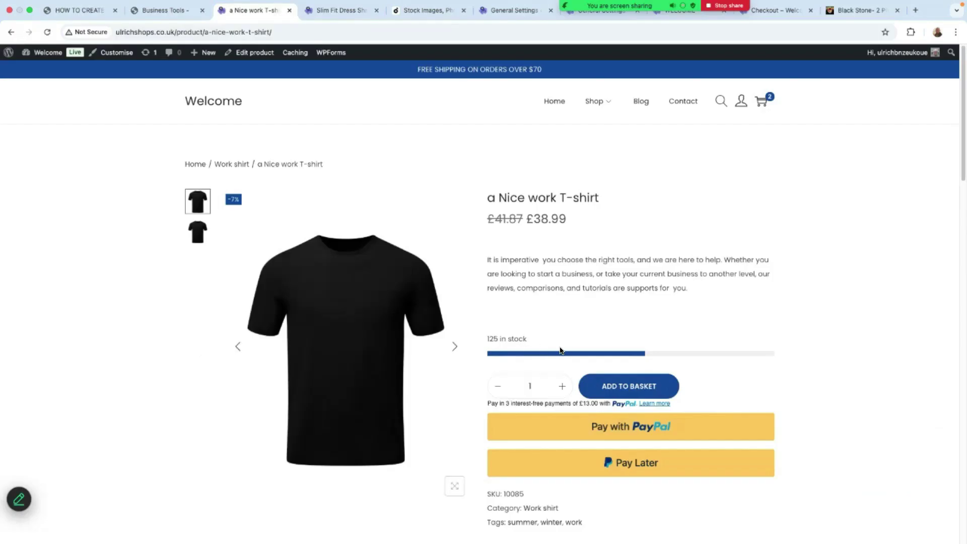
Review the T-shirt's store page, checking the price, stock, payment options, SKU, category, tags, description and shipment section
scroll(646, 309, down, 1)
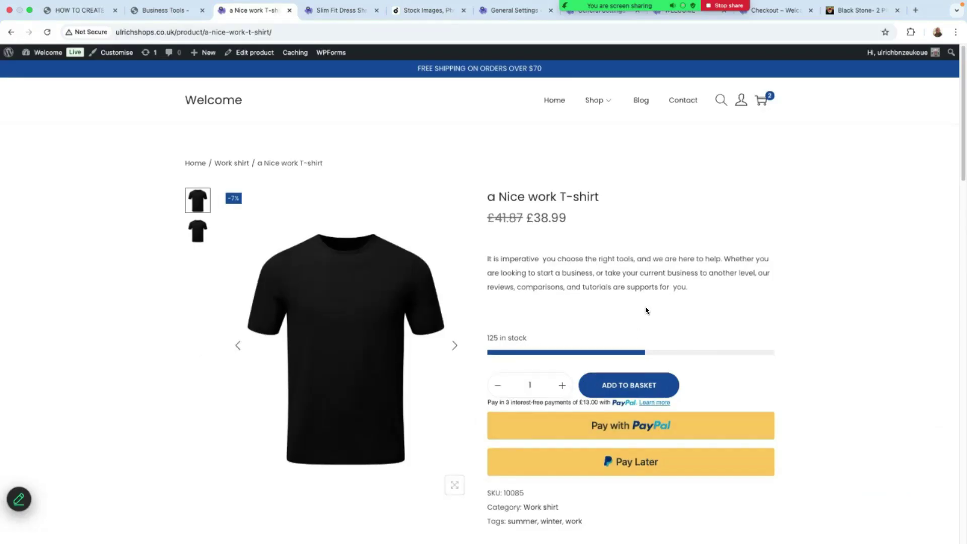
scroll(646, 310, down, 1)
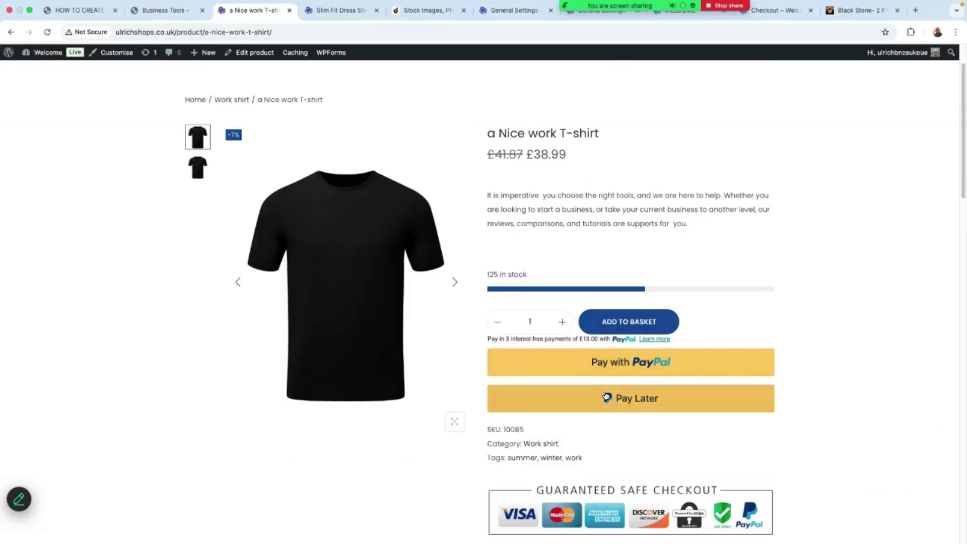
scroll(529, 363, down, 2)
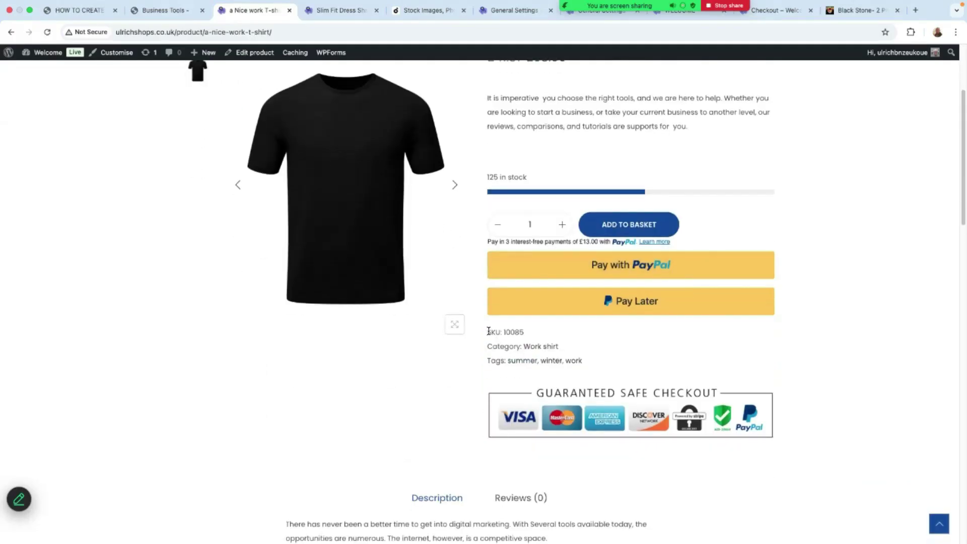
drag(488, 332, 527, 334)
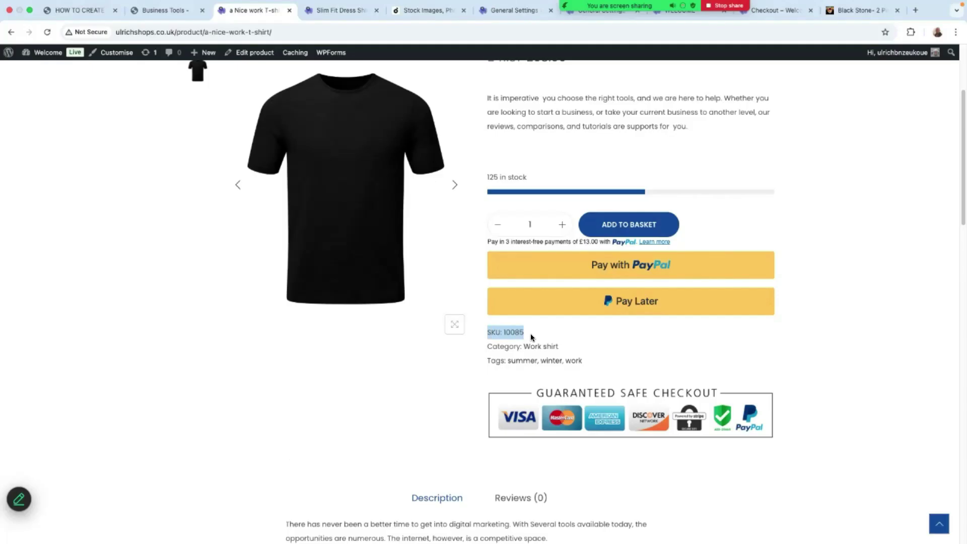
scroll(428, 323, down, 5)
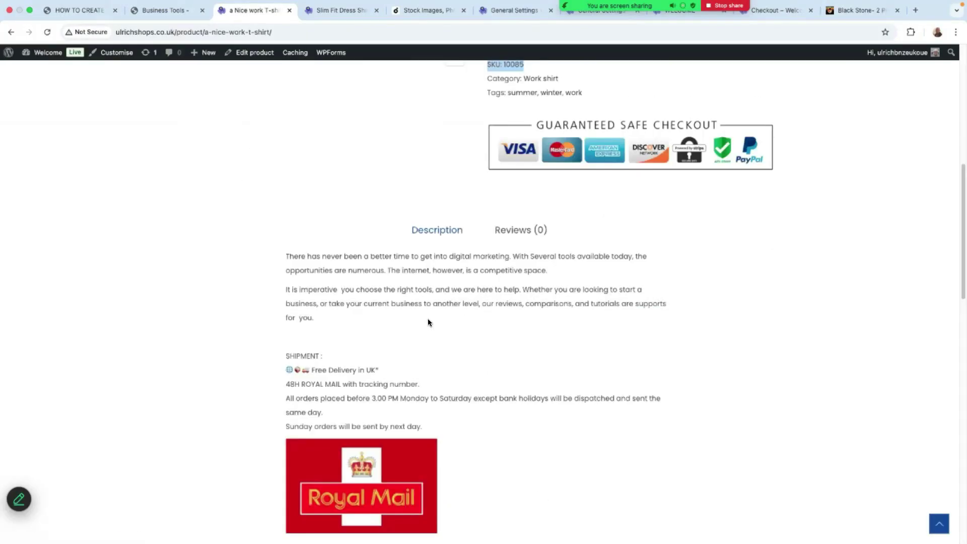
scroll(425, 311, down, 2)
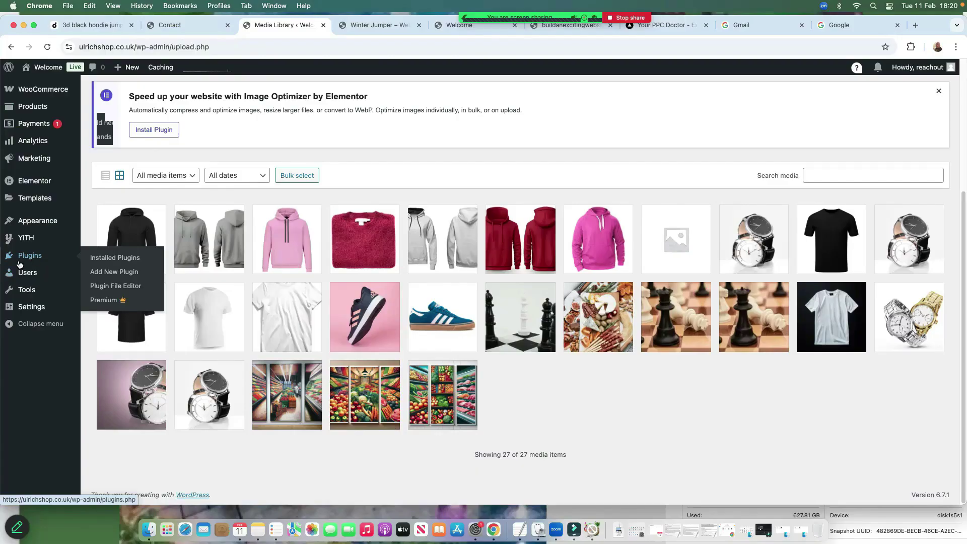
Search the plugin directory for "variation swatches cartflows"
click(116, 273)
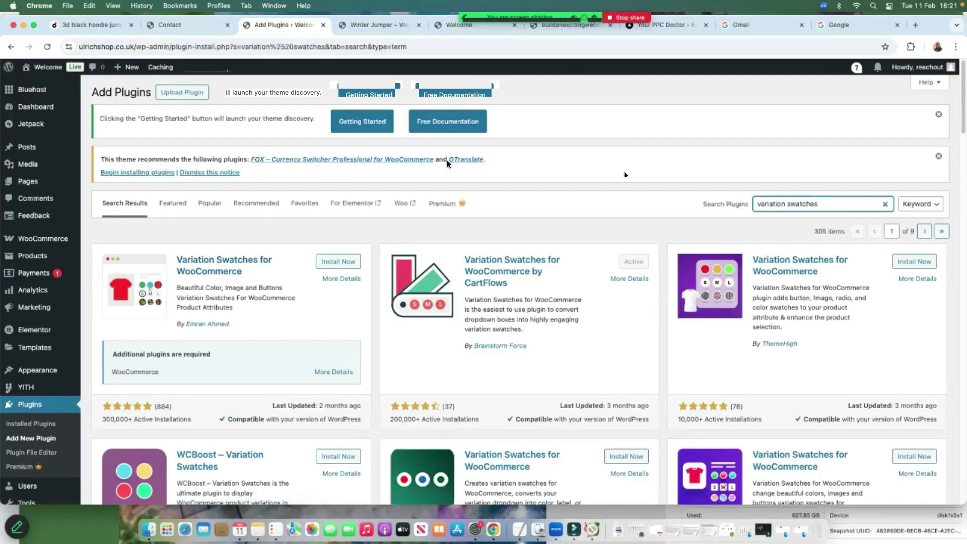
text(cartflow)
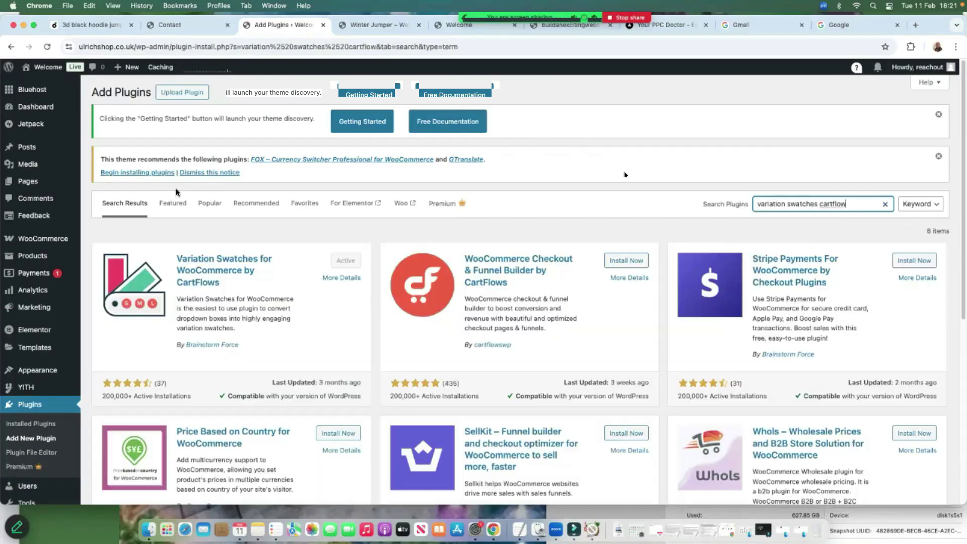
text(s)
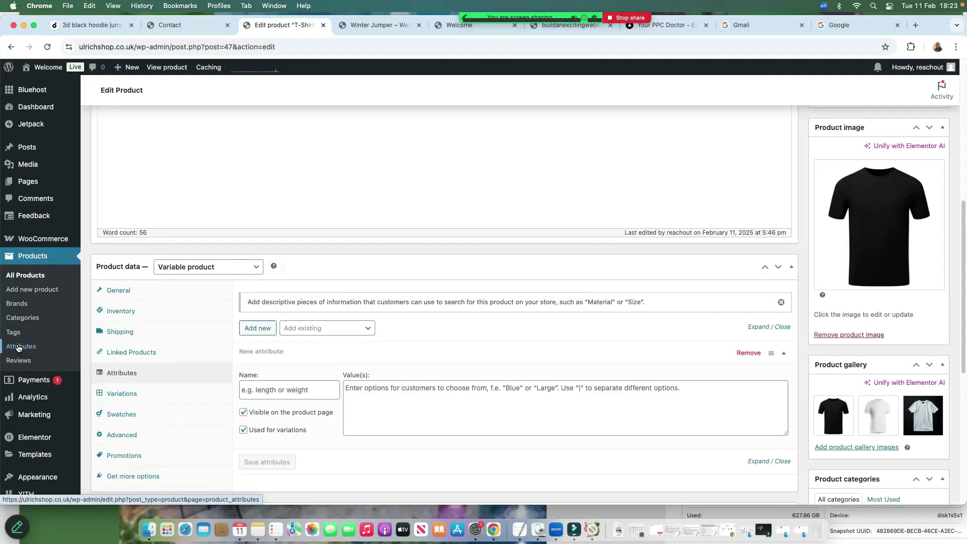
Start a new product attribute named Size and set its variation swatch type to Label
click(18, 347)
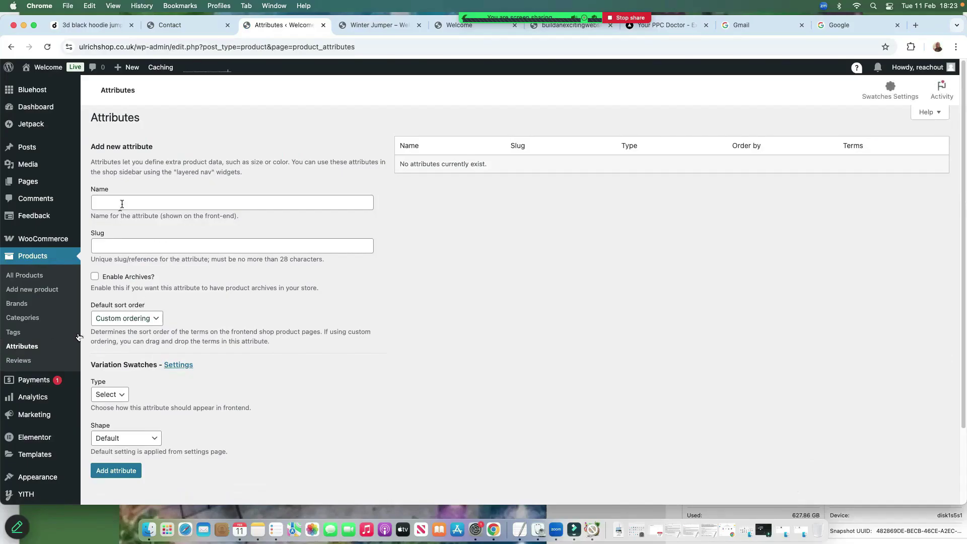
click(122, 205)
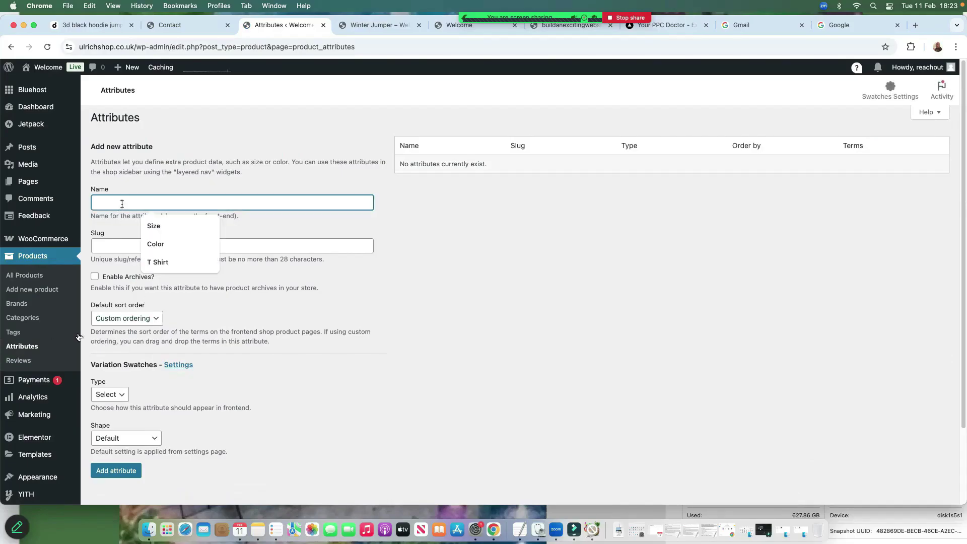
click(153, 226)
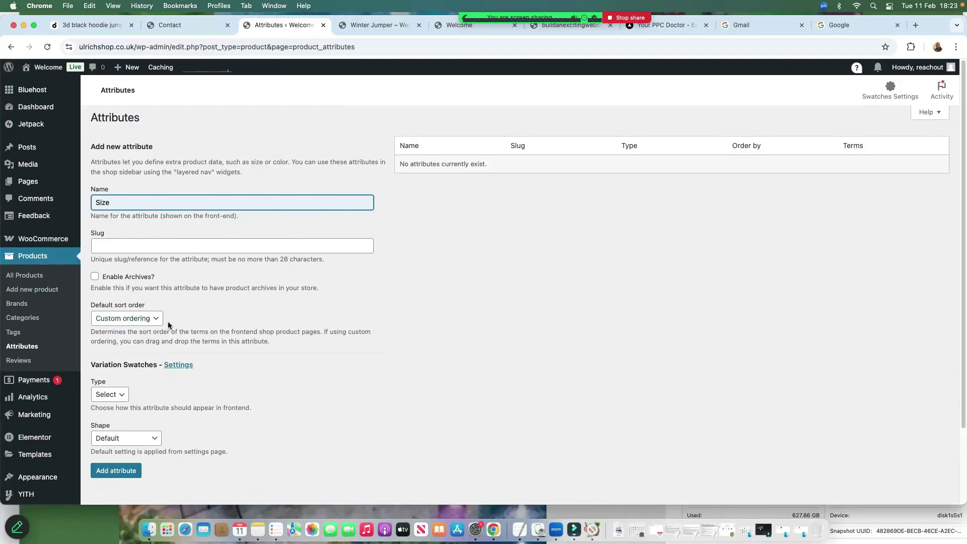
key(XF86AudioMute)
click(120, 395)
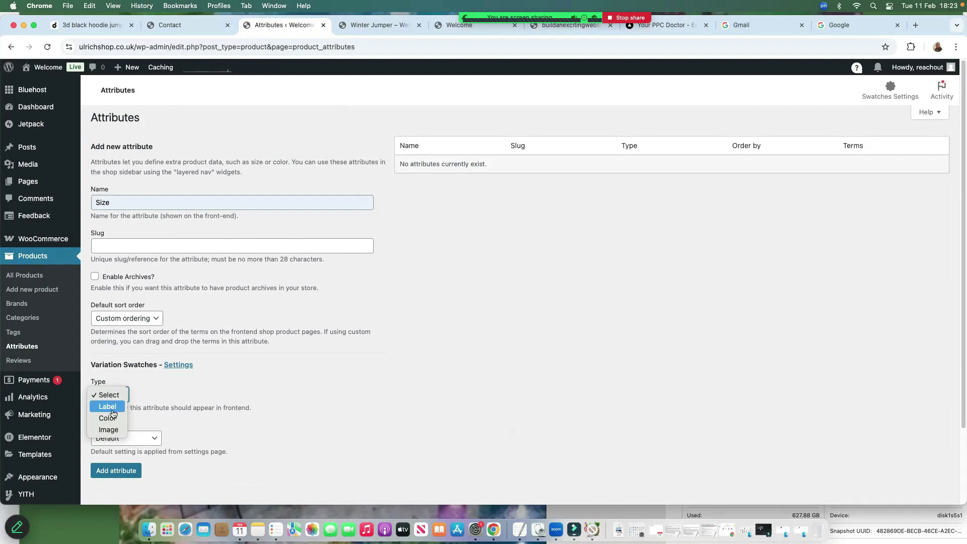
click(108, 407)
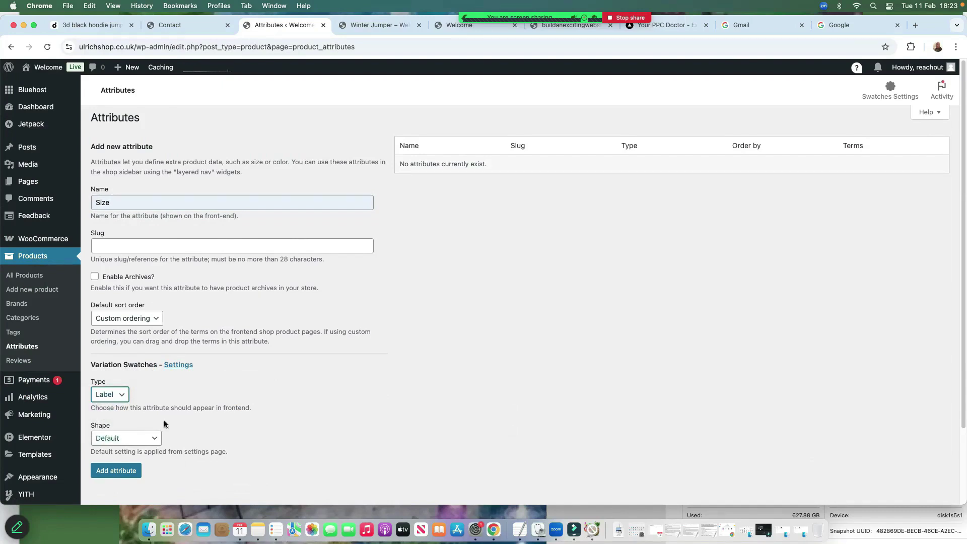
Give the Size attribute's swatches a Circle shape and a custom swatch size, and add the attribute
click(133, 439)
click(109, 473)
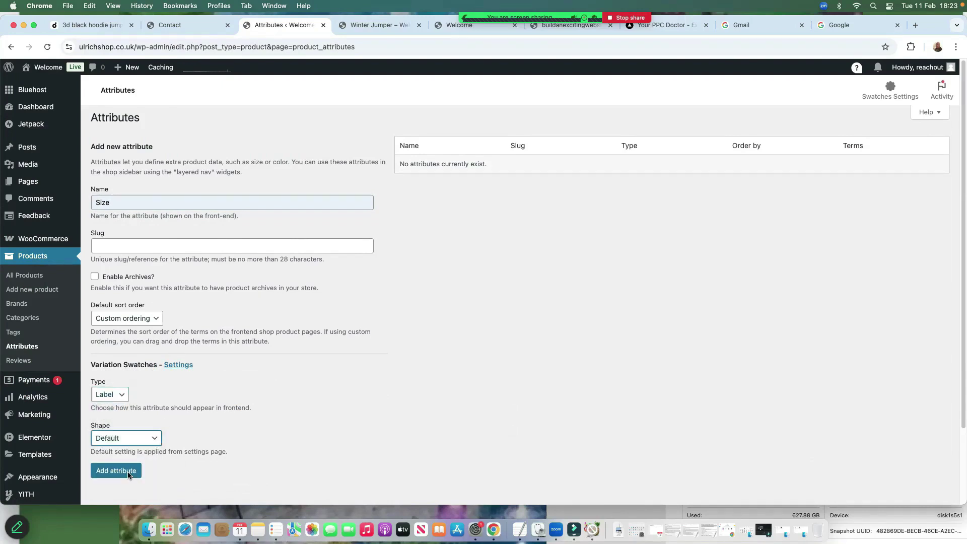
scroll(174, 415, down, 3)
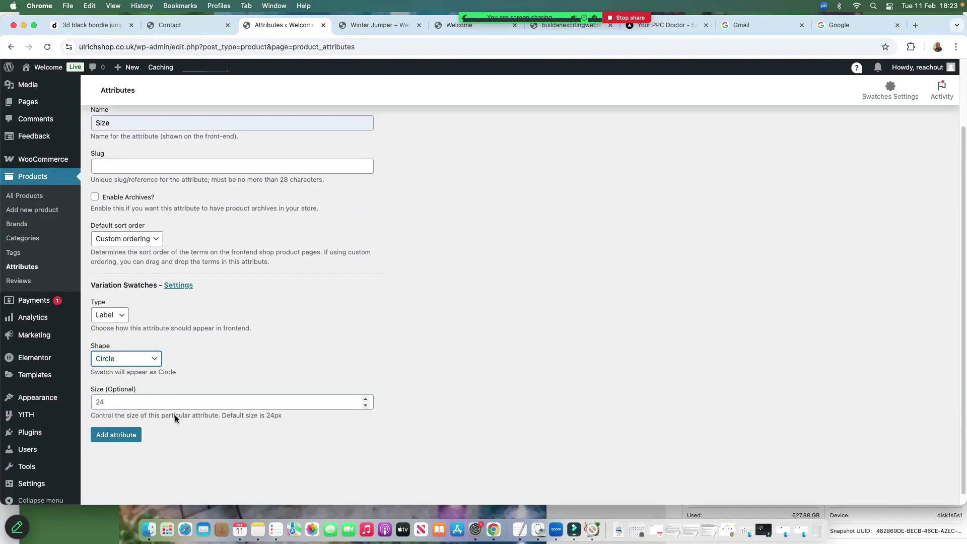
click(110, 397)
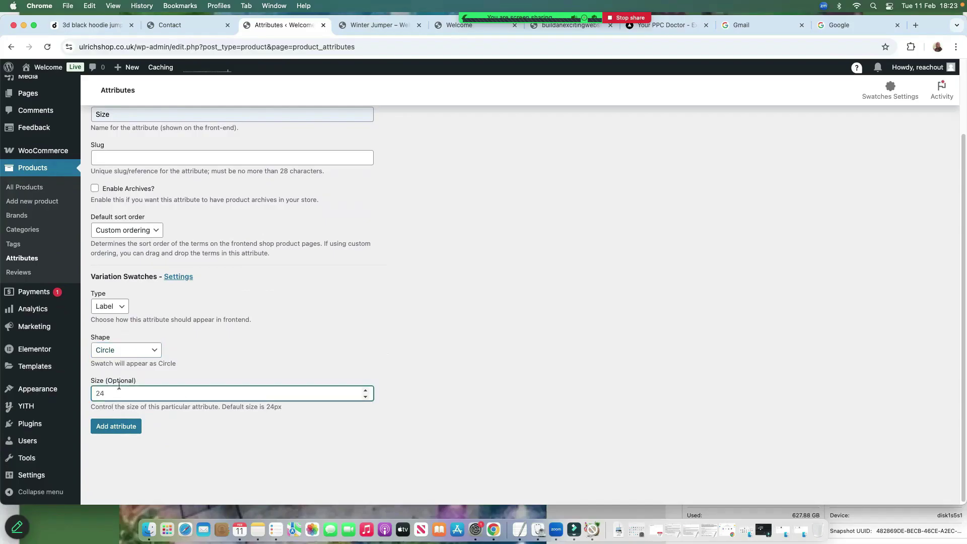
key(super+a)
text(3)
click(119, 428)
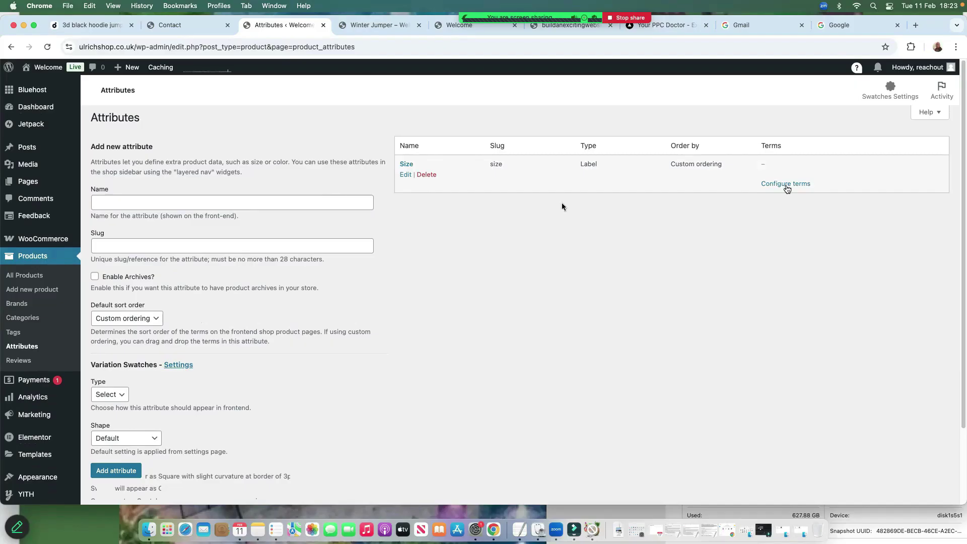
Configure the Size attribute's terms by adding S and M
click(784, 186)
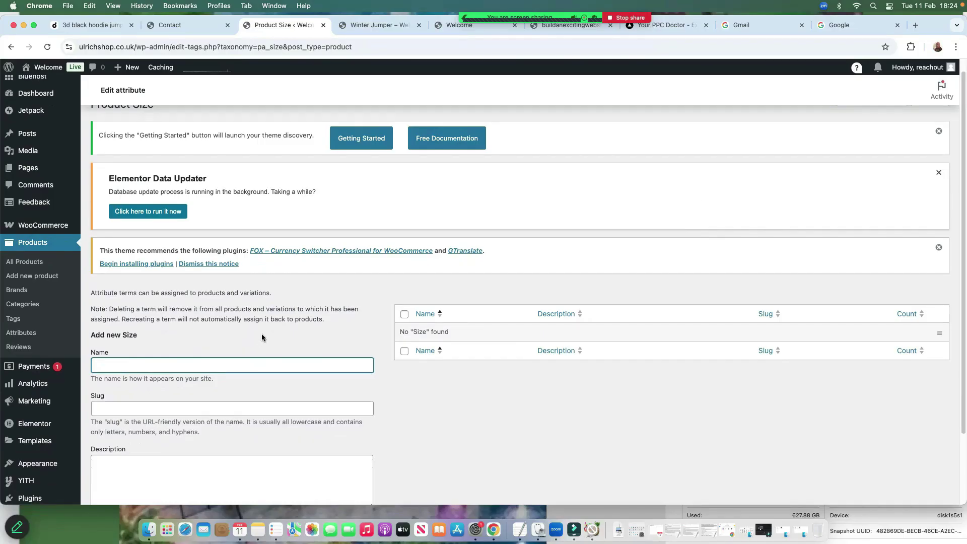
text(S)
scroll(143, 397, down, 3)
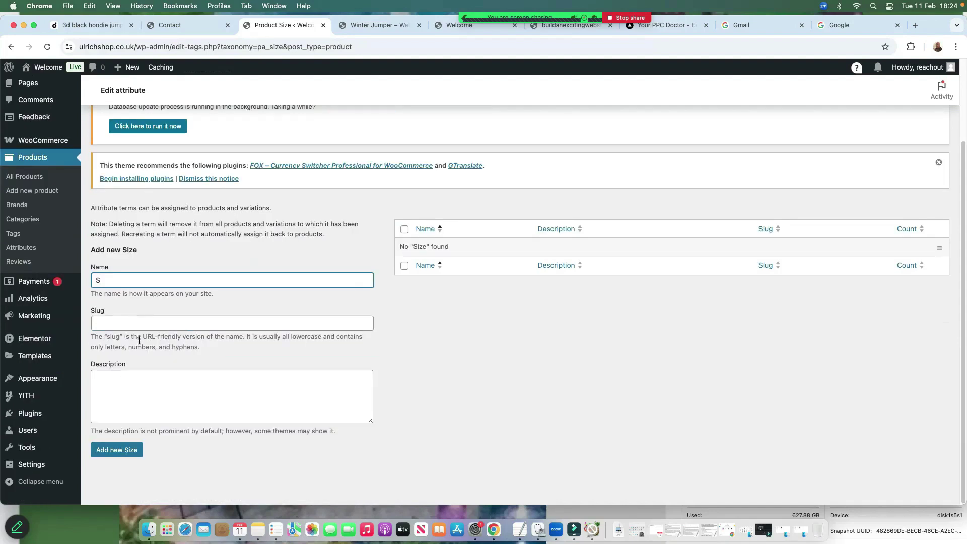
click(115, 446)
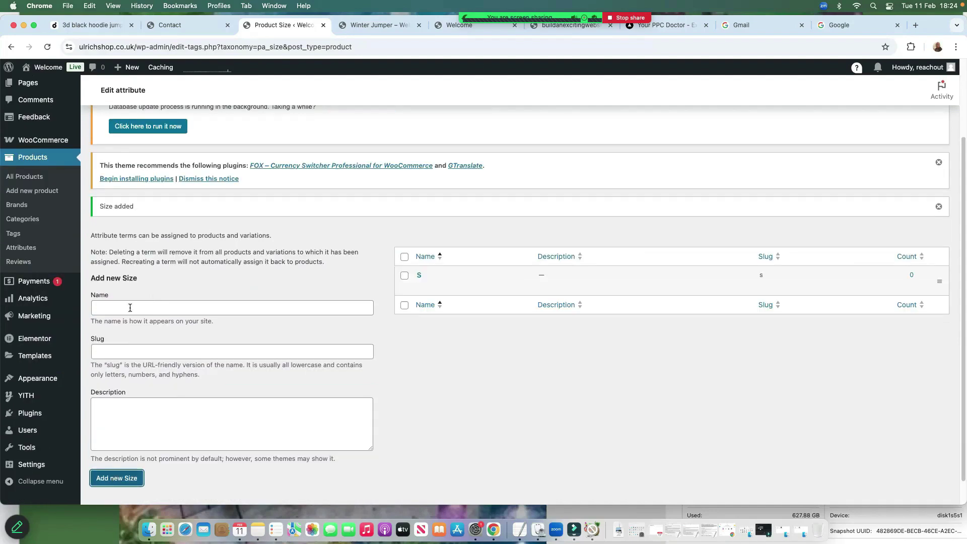
click(128, 307)
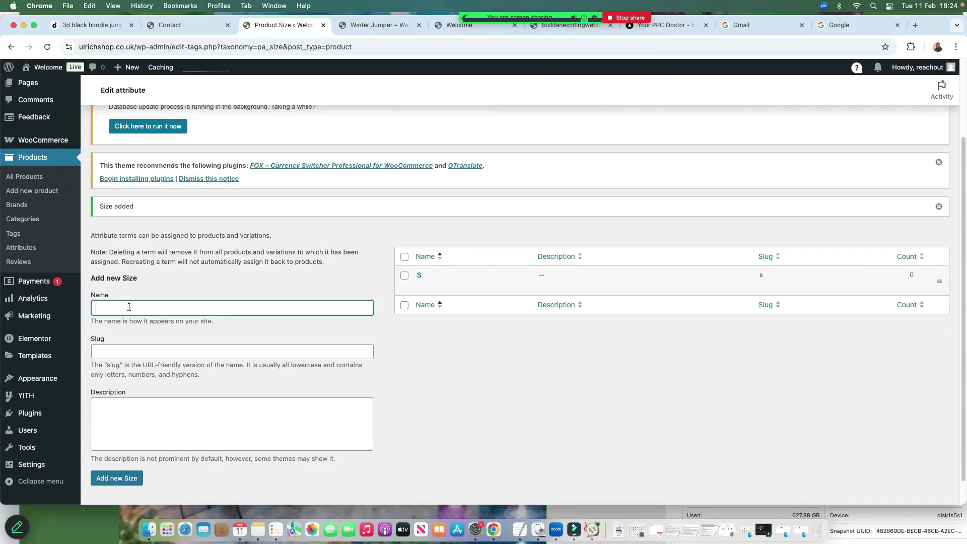
text(M)
click(109, 478)
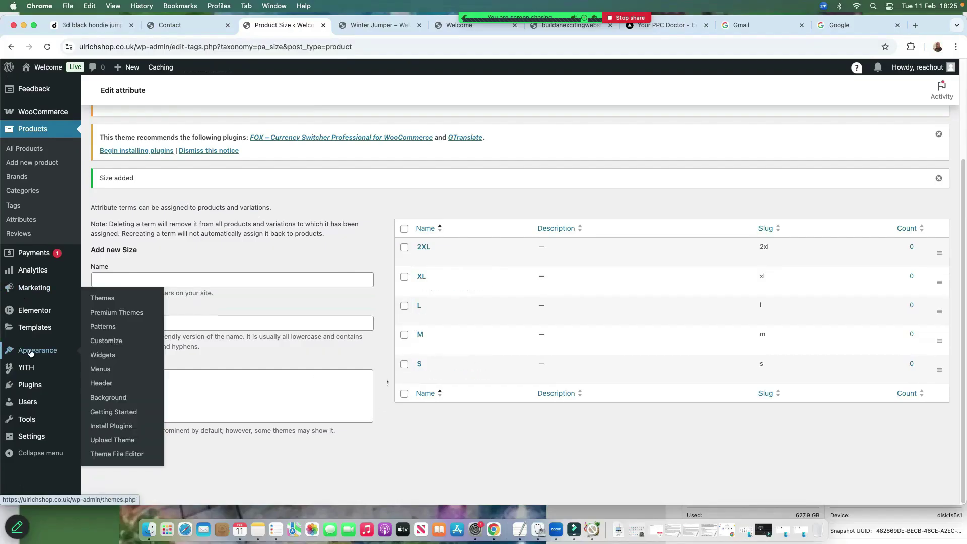
Start a second product attribute named Color and set its variation swatch type to Color
click(23, 222)
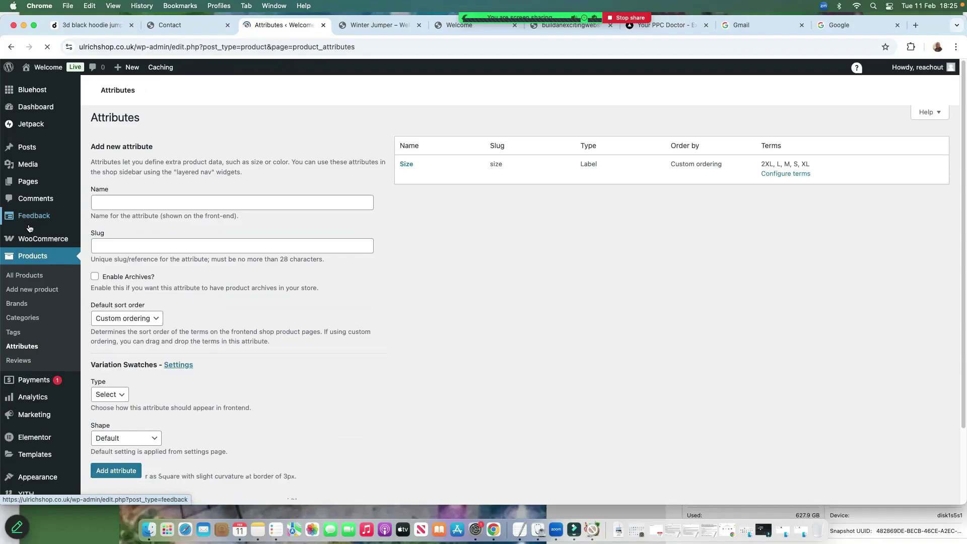
click(116, 204)
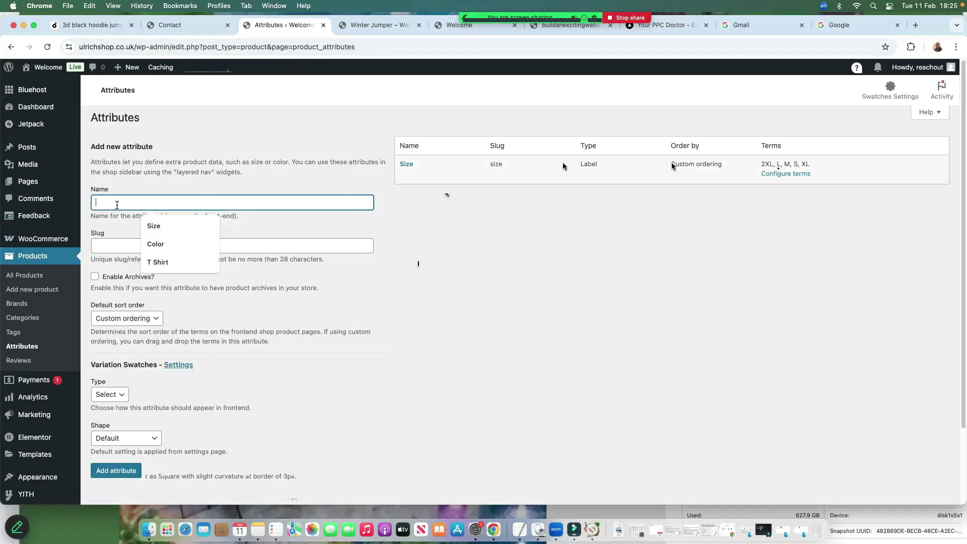
click(141, 228)
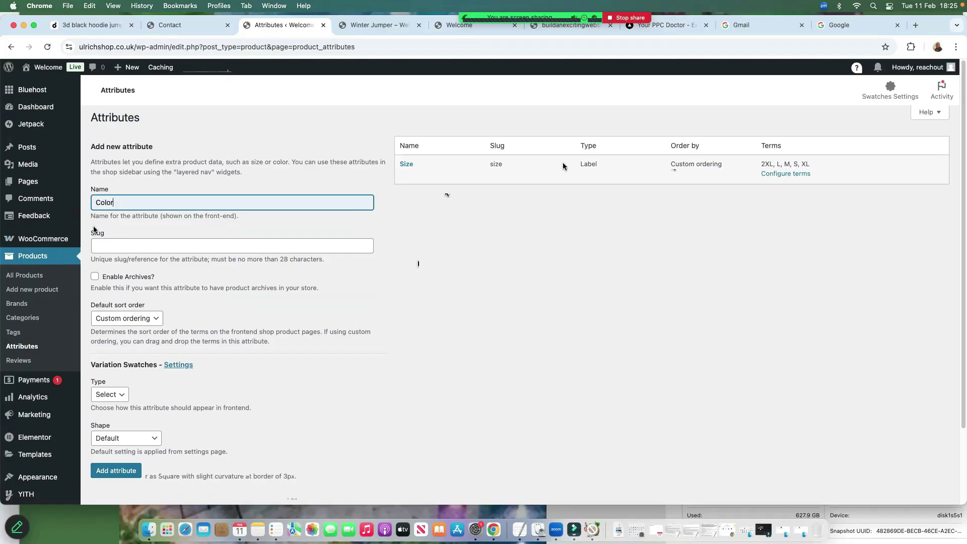
click(120, 395)
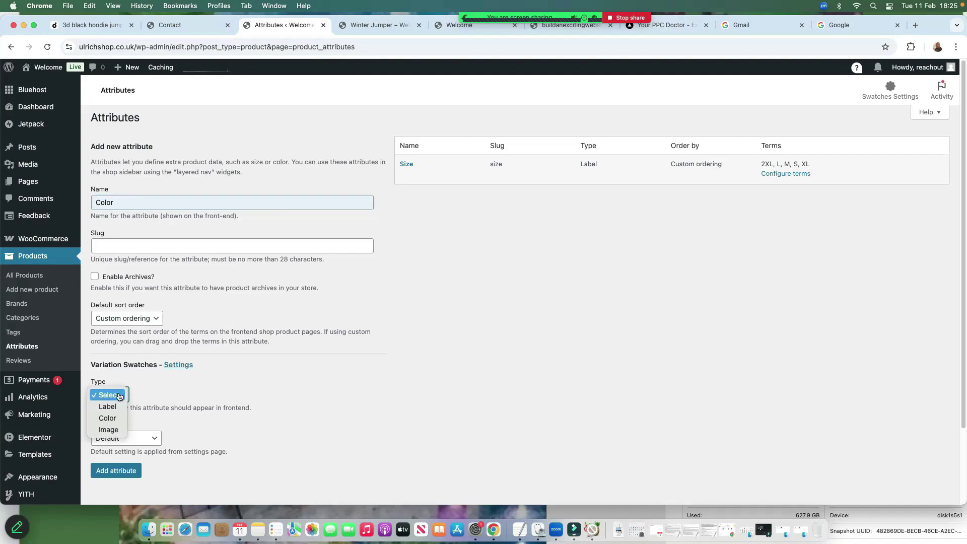
click(115, 424)
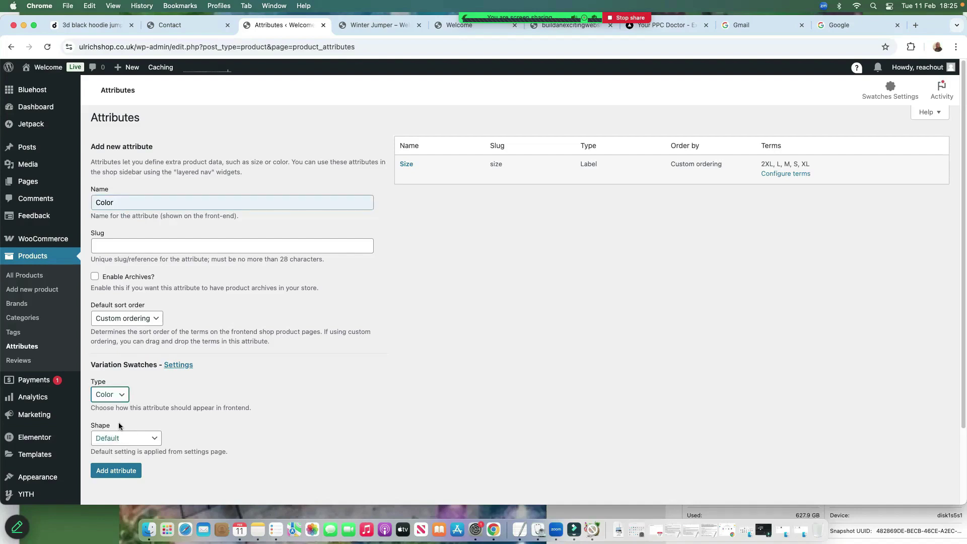
Set the Color attribute's swatch shape to Circle and its size to 36, and add the attribute
click(123, 438)
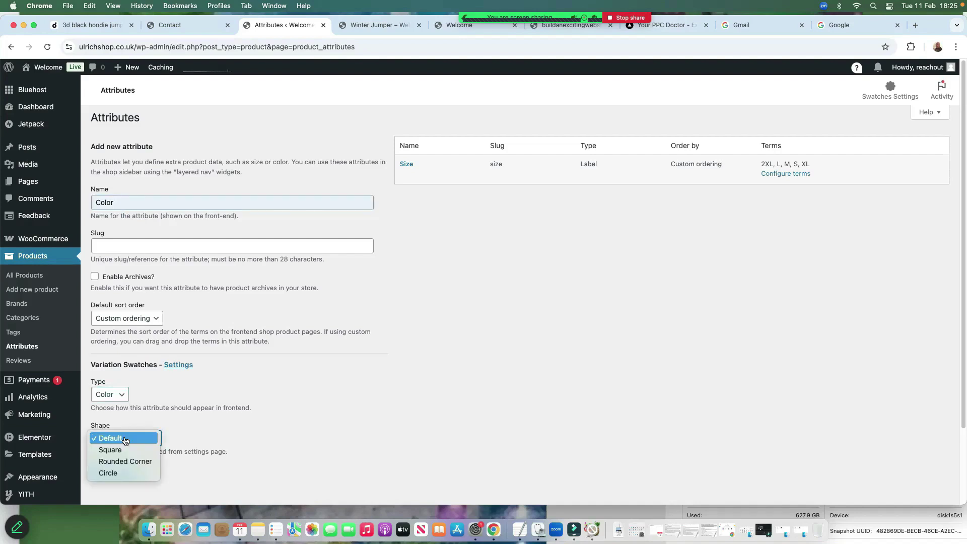
click(125, 474)
scroll(130, 453, down, 3)
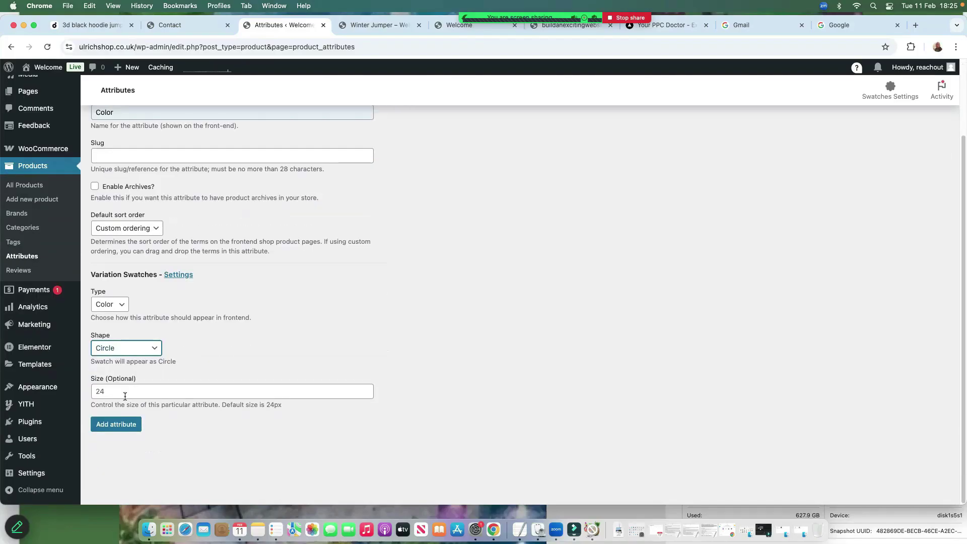
click(113, 392)
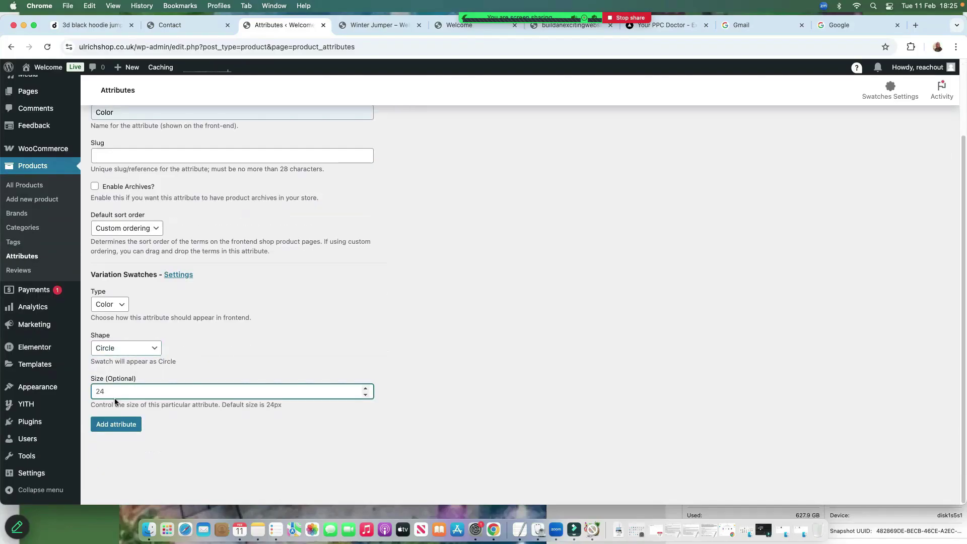
text(36)
click(117, 427)
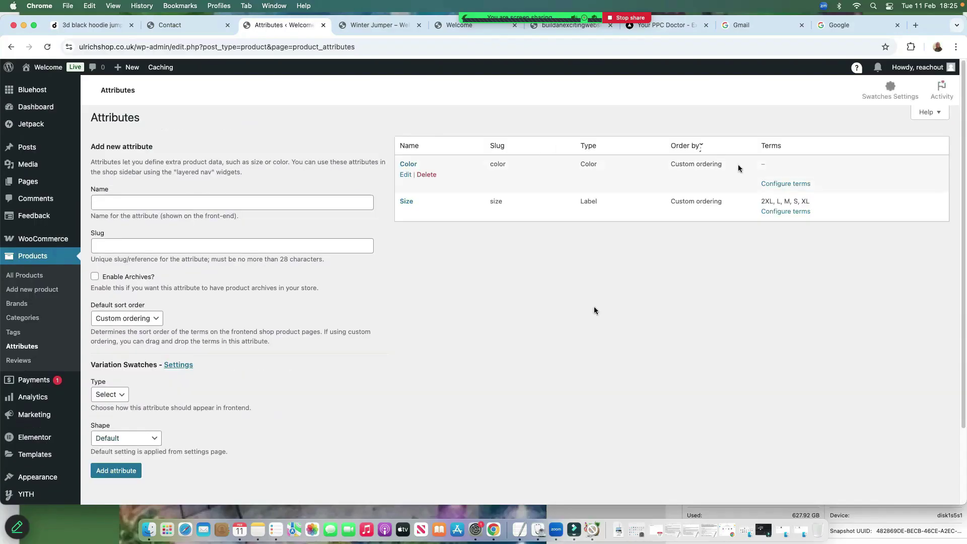
Add a term named Black to the Color attribute with the swatch colour #000000
click(786, 184)
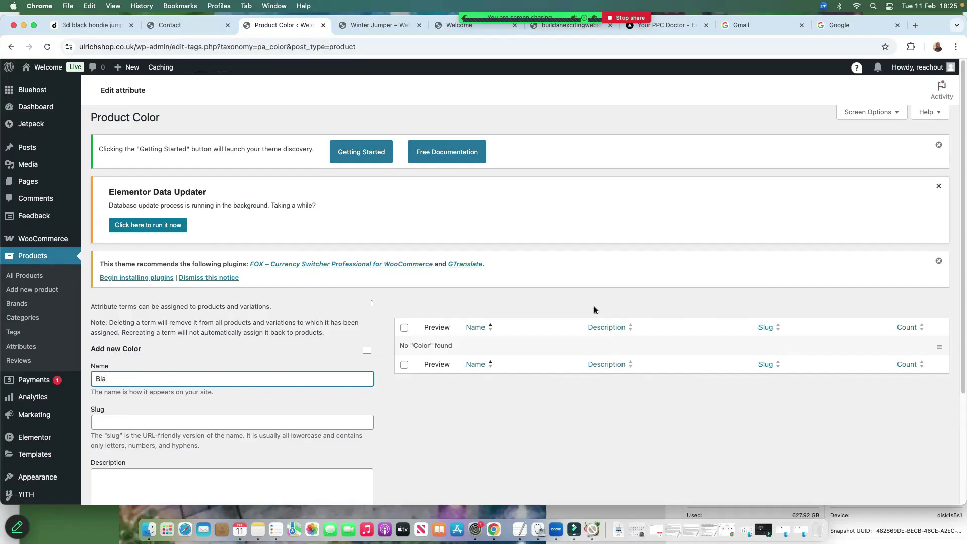
scroll(147, 423, down, 3)
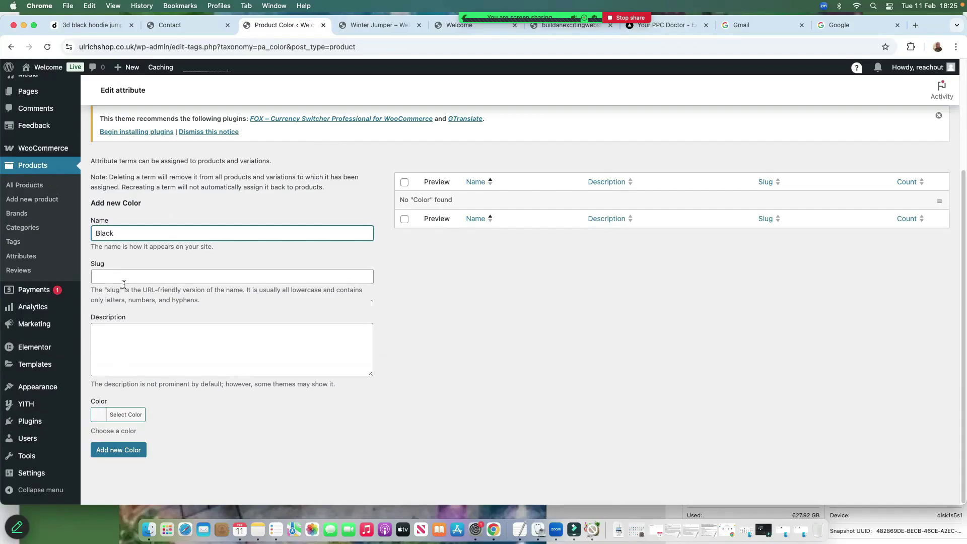
click(123, 415)
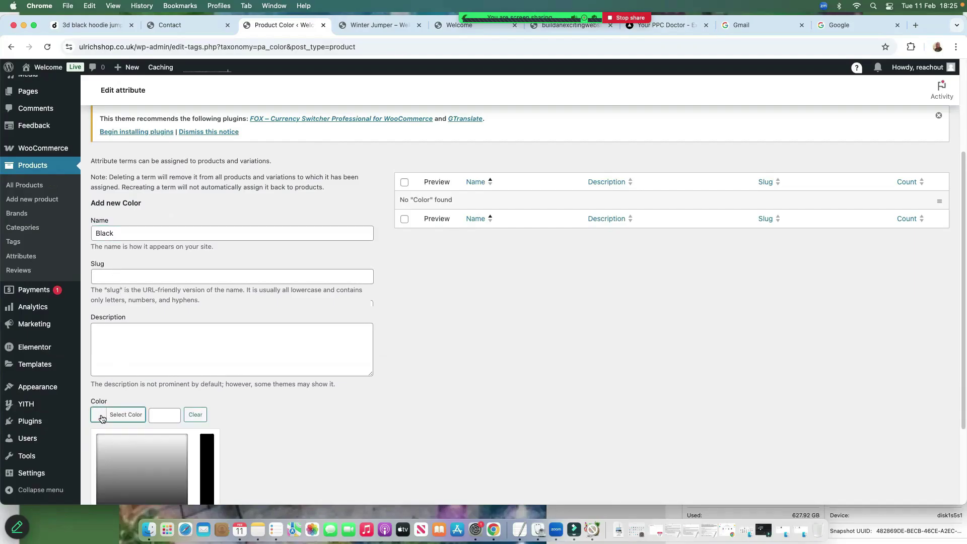
scroll(222, 419, down, 2)
scroll(221, 419, down, 1)
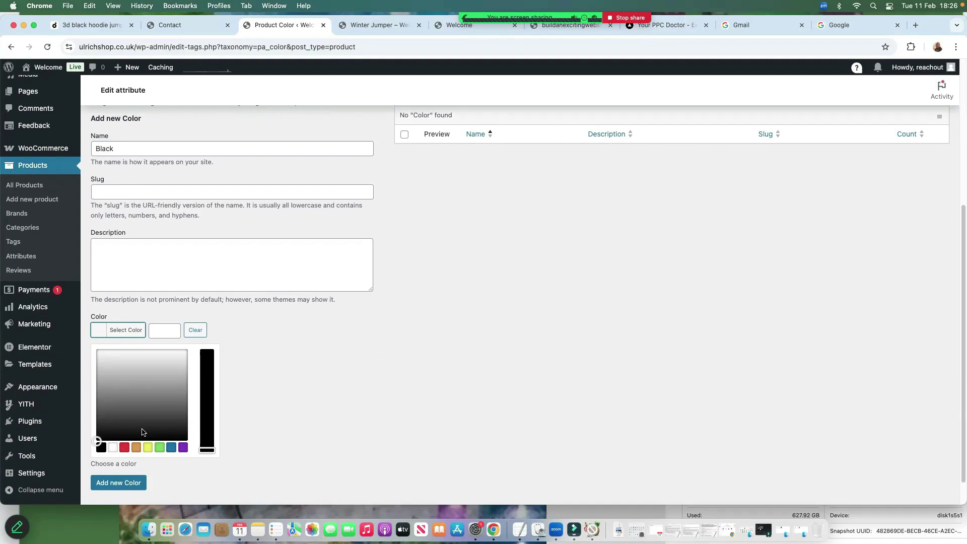
click(100, 448)
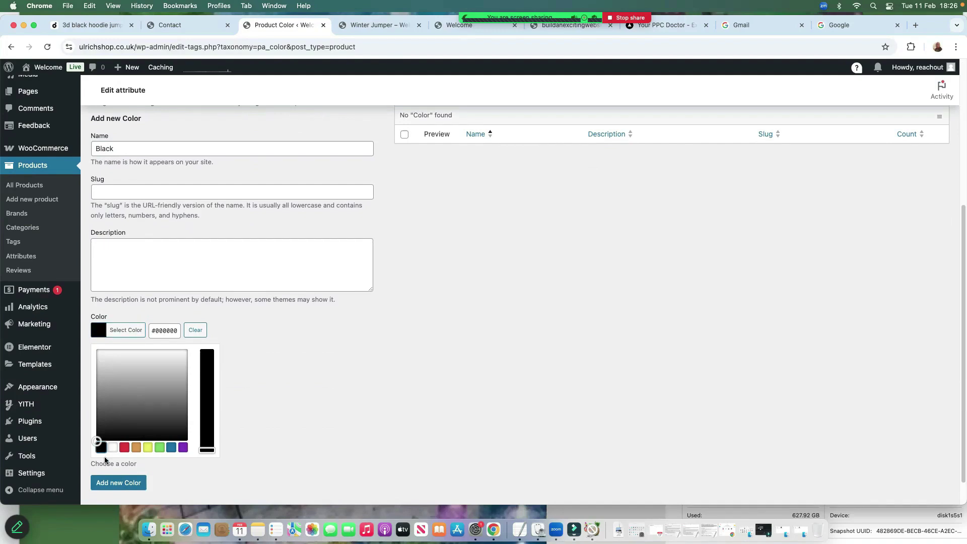
click(114, 487)
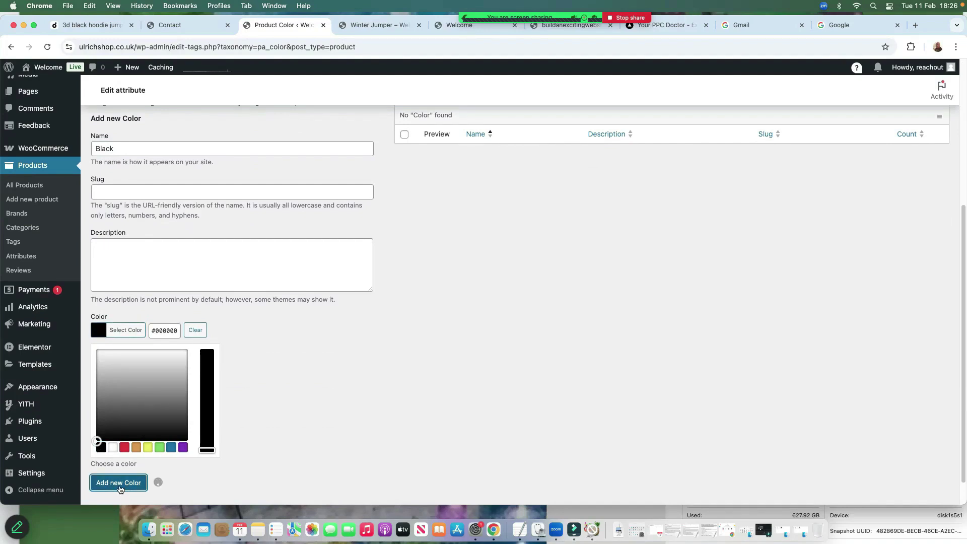
Add a term named White to the Color attribute with the swatch colour #ffffff
click(115, 233)
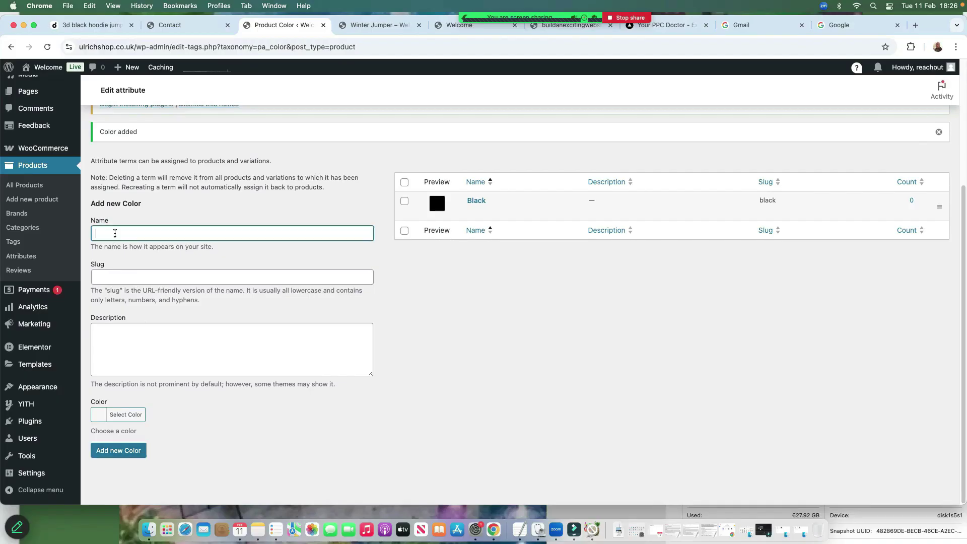
text(White)
click(103, 414)
scroll(201, 432, down, 5)
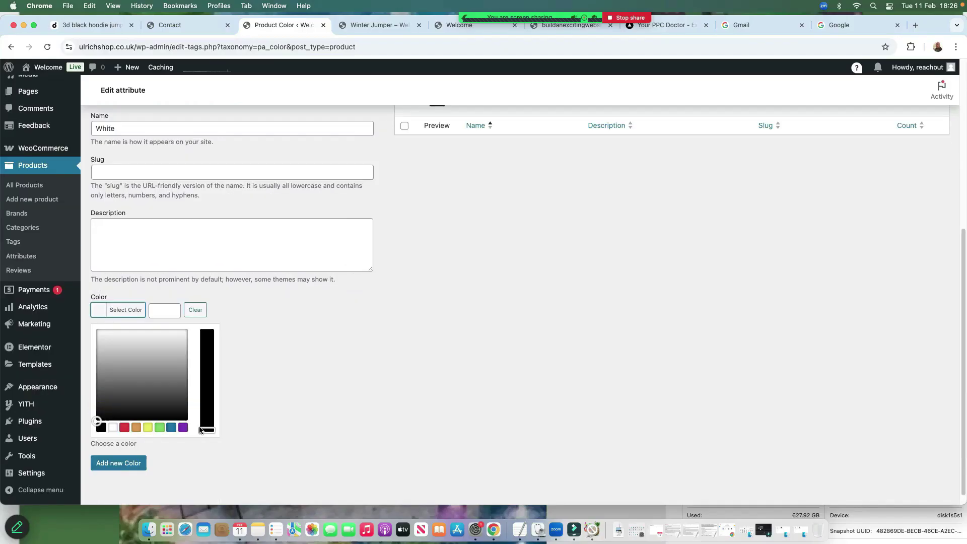
click(112, 414)
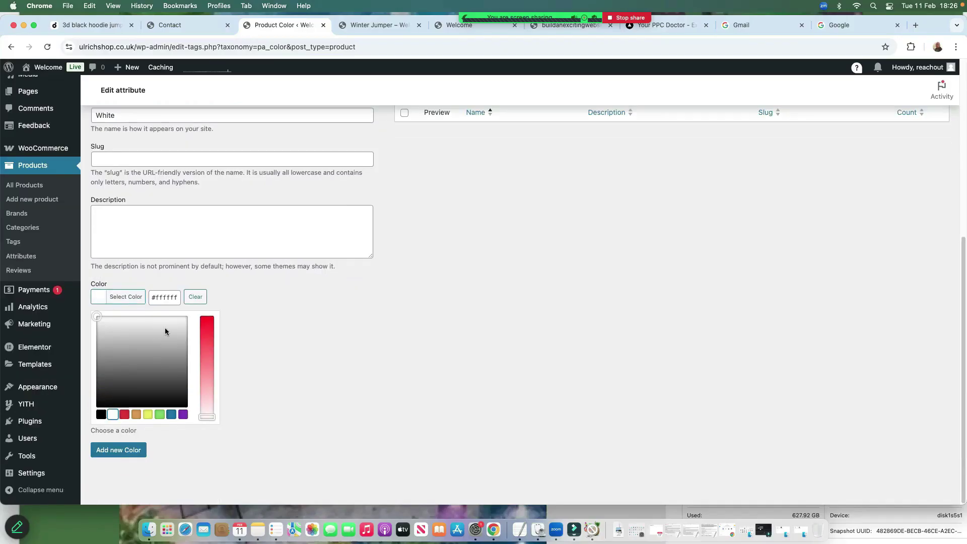
click(116, 451)
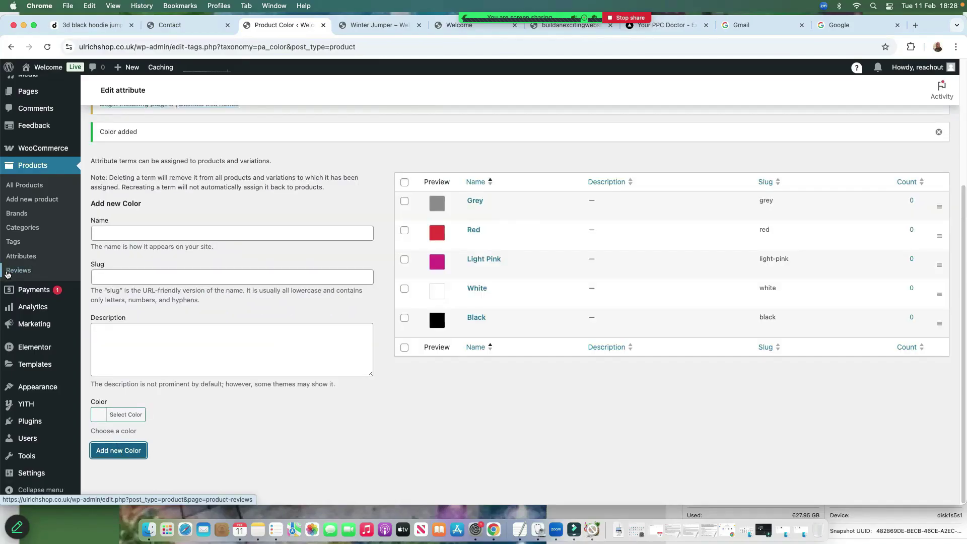
Start a new product and name it Fabulous Tshirt
click(21, 256)
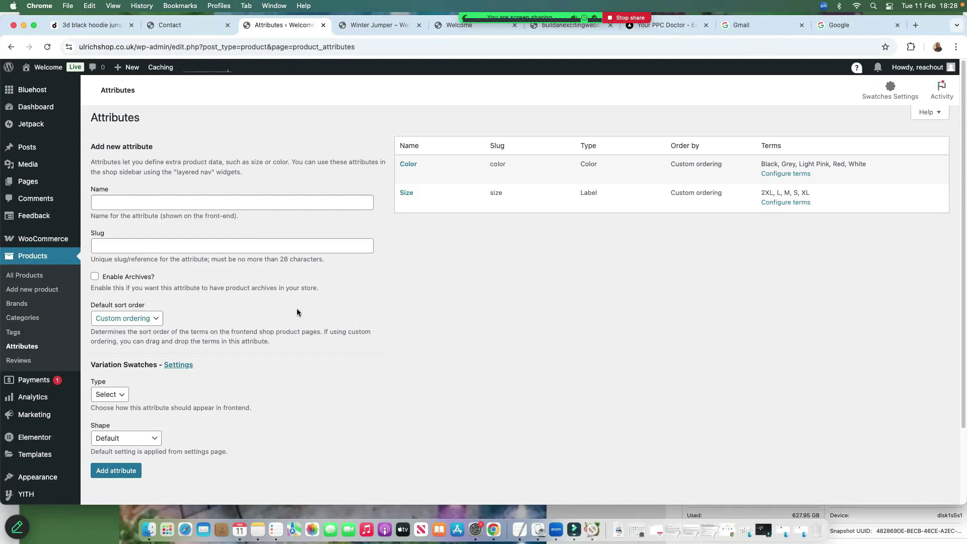
click(28, 292)
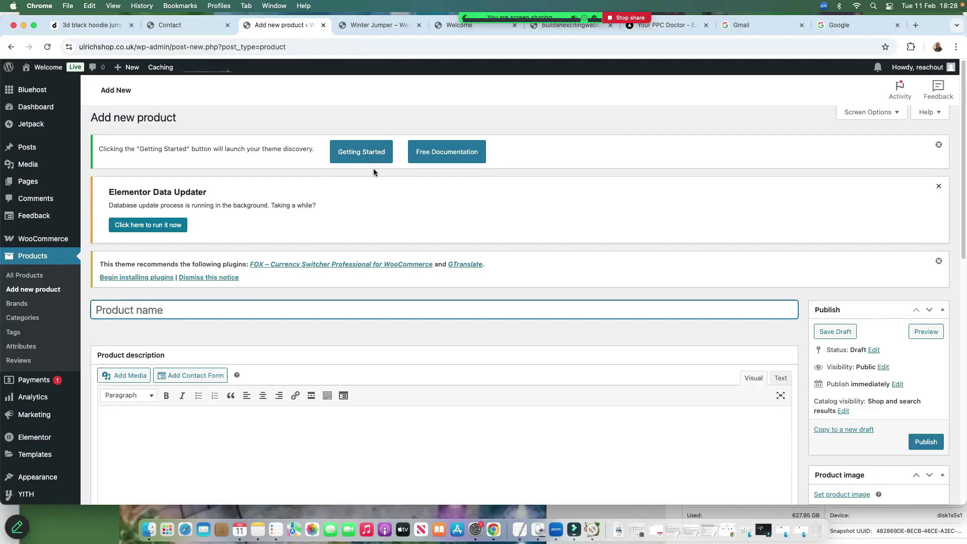
text(Fabulous Tshirt)
Paste the copied paragraph beginning "Nourishing my Passion for education" into the product description
scroll(173, 255, down, 2)
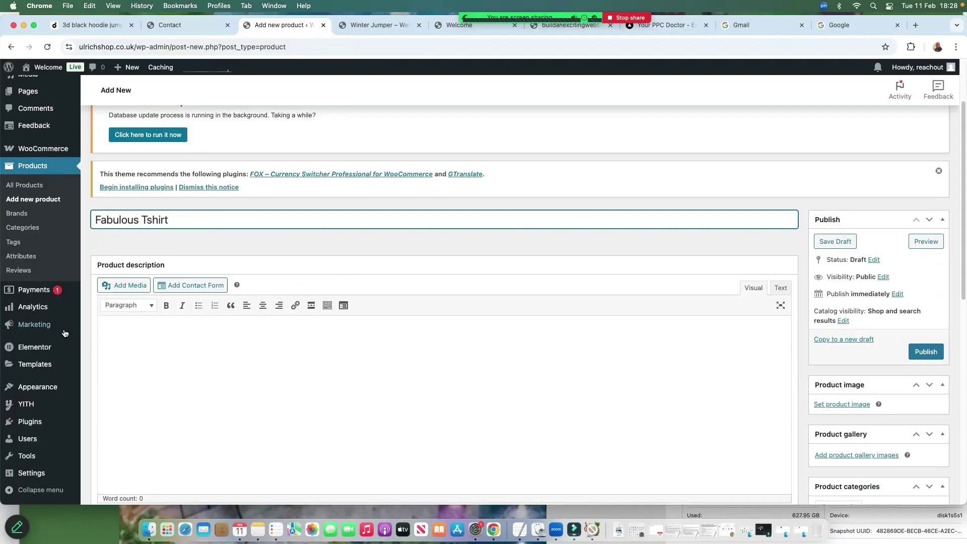
click(148, 340)
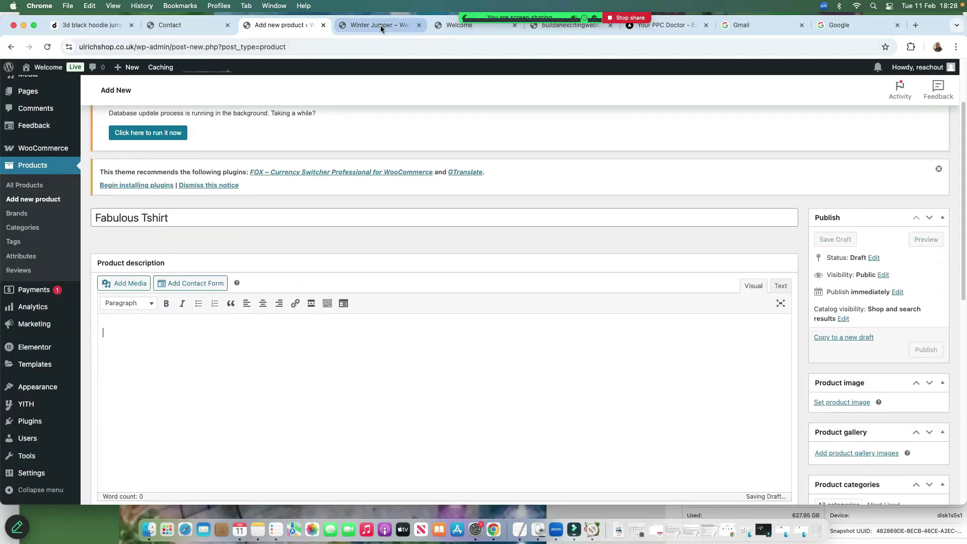
right_click(117, 330)
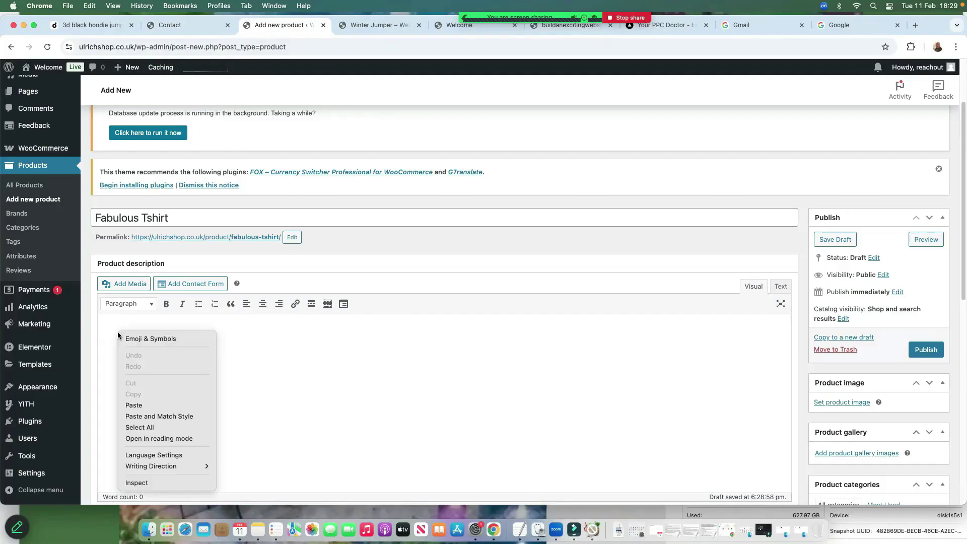
click(141, 406)
Paste the same paragraph into the product short description and delete everything after the sentence ending "all educational Backgrounds."
scroll(141, 262, down, 6)
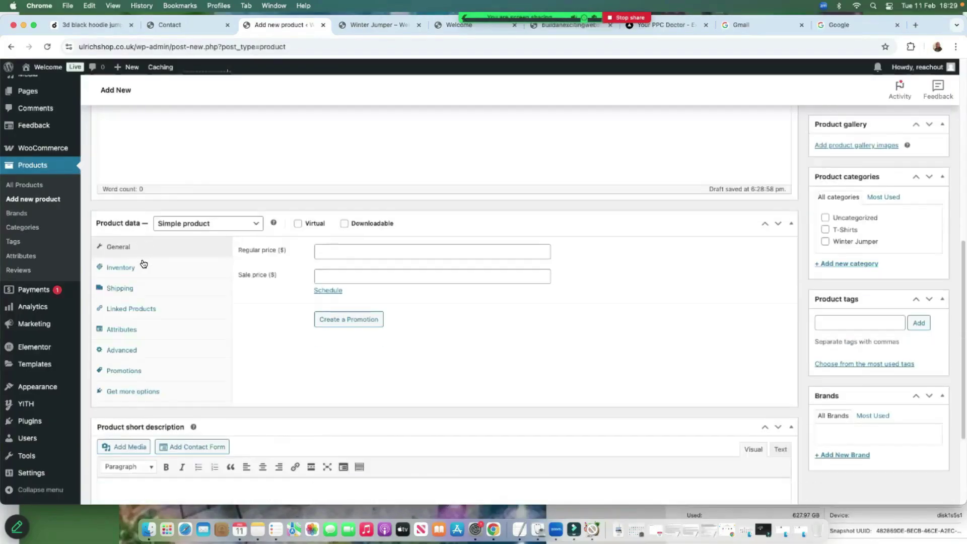
scroll(159, 196, down, 3)
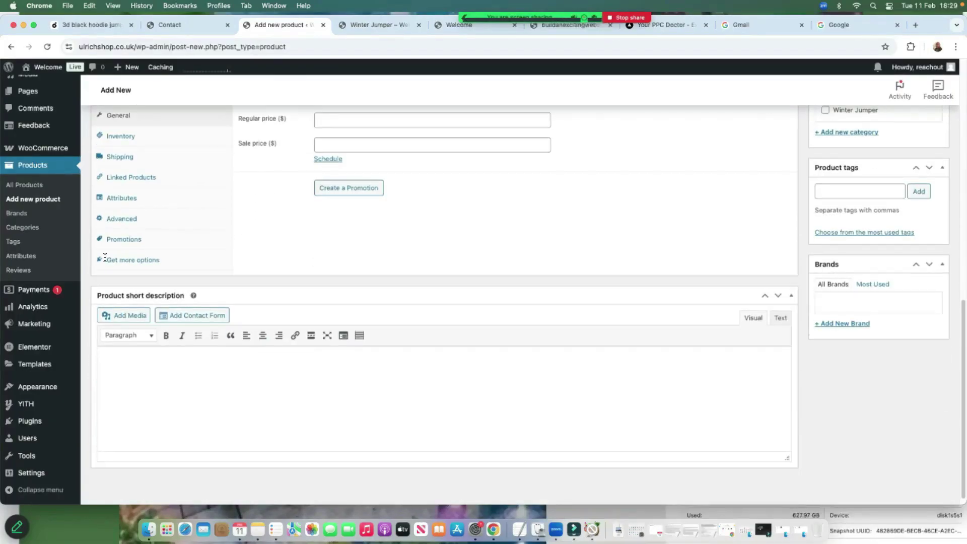
right_click(118, 355)
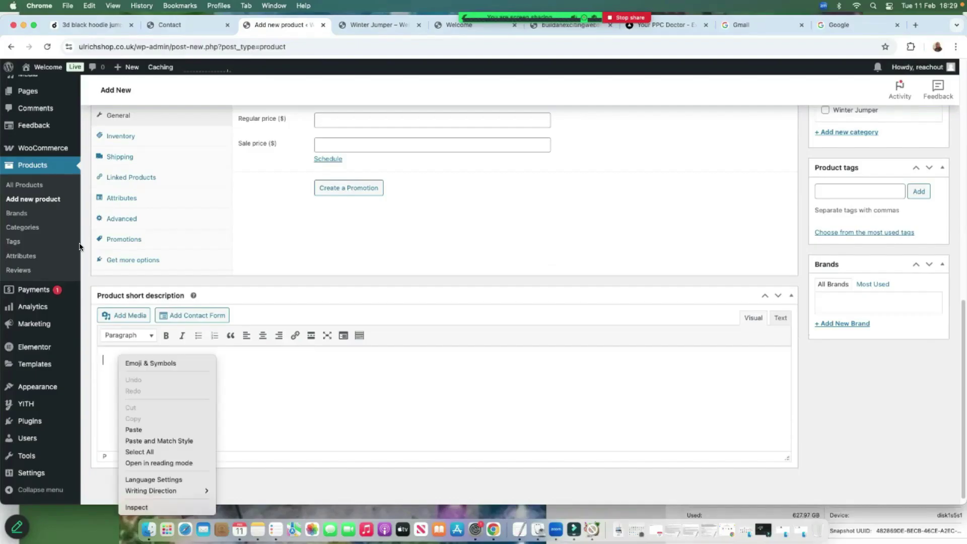
text(Nourishing my Passion for education, I offer free, 101 and 1 to many Tutorials and comprehensive courses on WordPress Tools and Online Business.  Dig deeper with Cutting edge trainings, enabling Learners of all educational Backgrounds. Link up with me to Discover the Transformative Power of Knowledge and Master the technical Tools to fuel your Business, Creativity and productivity.)
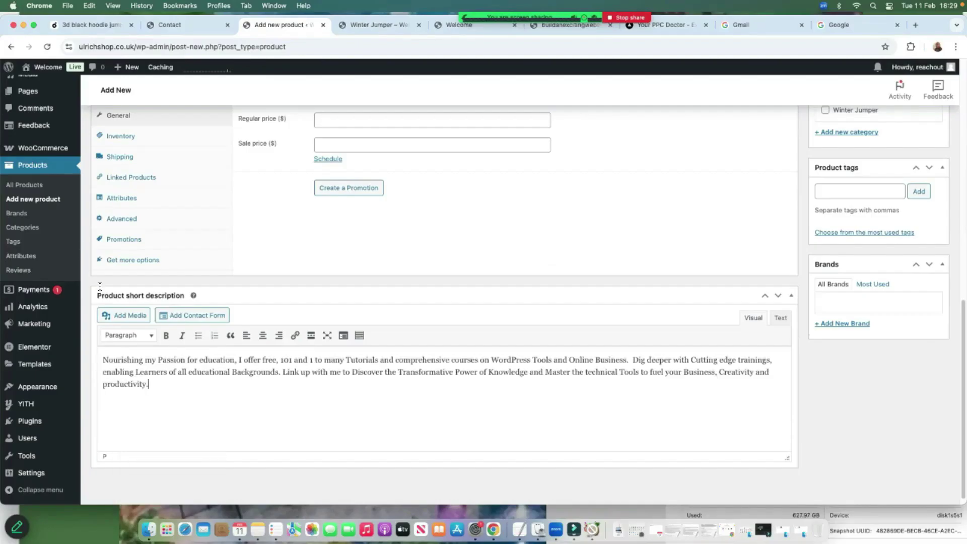
click(281, 372)
key(shift+Down)
key(BackSpace)
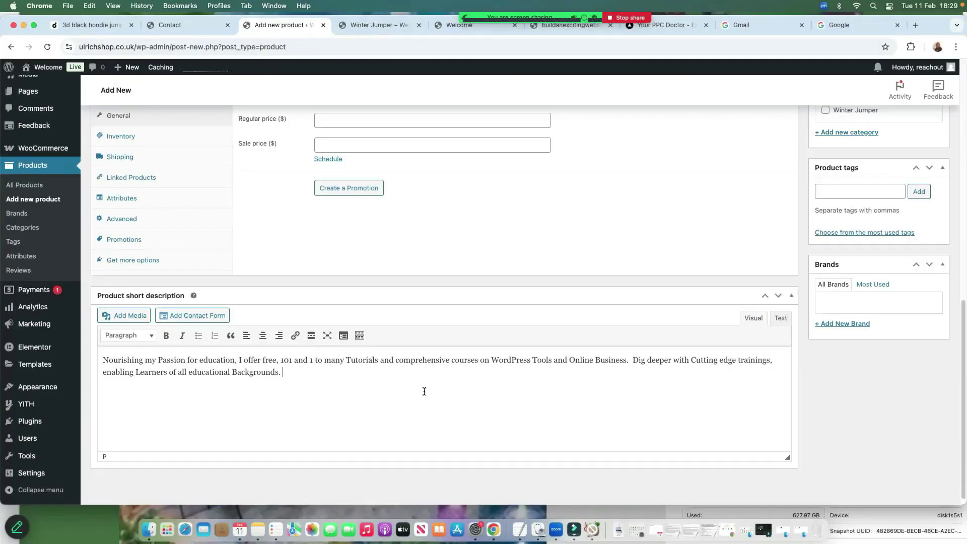
Change the product data type to Variable product
scroll(349, 312, up, 3)
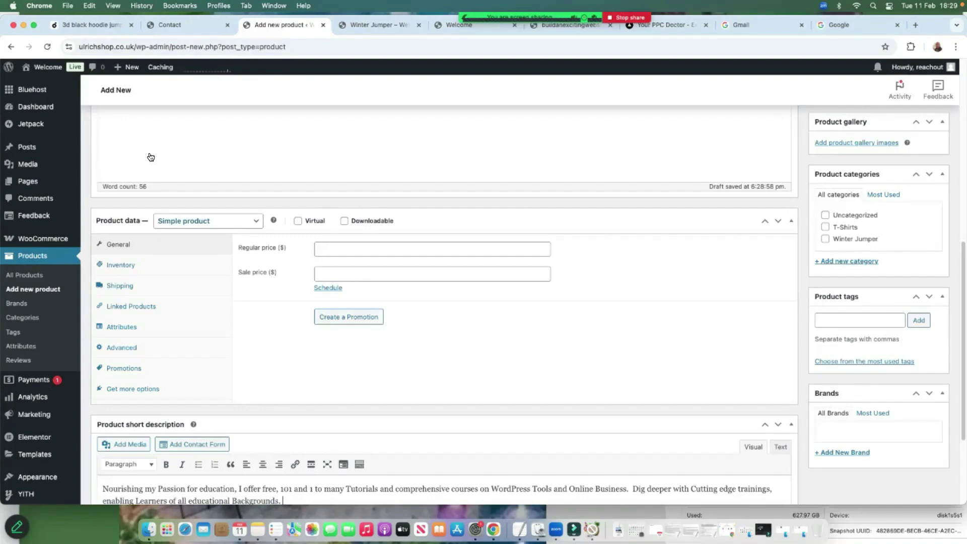
key(Down)
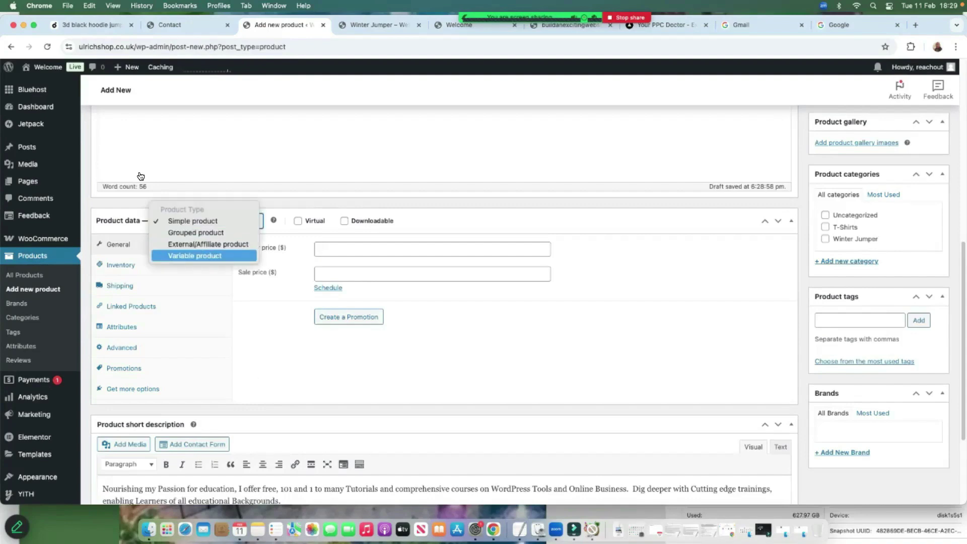
click(206, 257)
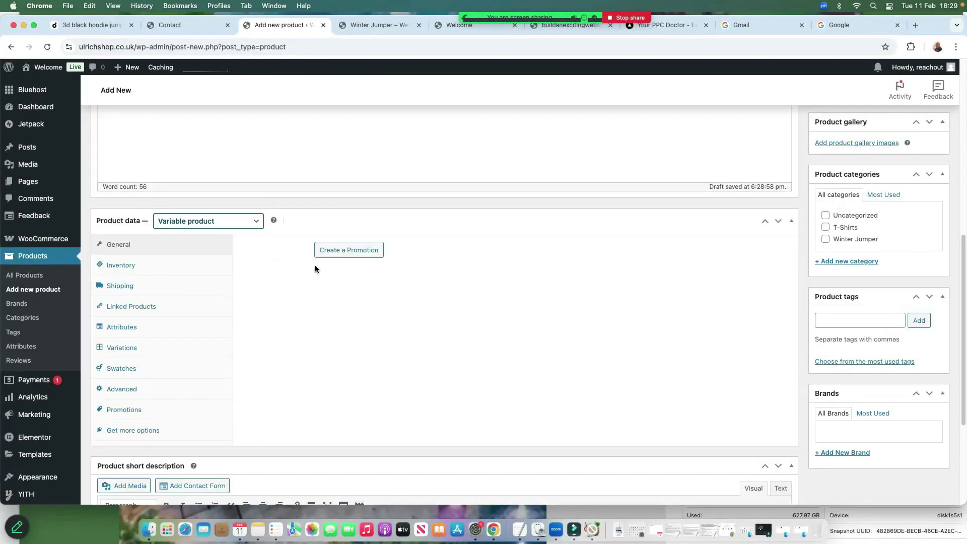
Add the existing Size attribute to the product with the values S, M, L, XL and 2XL, and save it
scroll(474, 292, down, 3)
scroll(473, 294, down, 2)
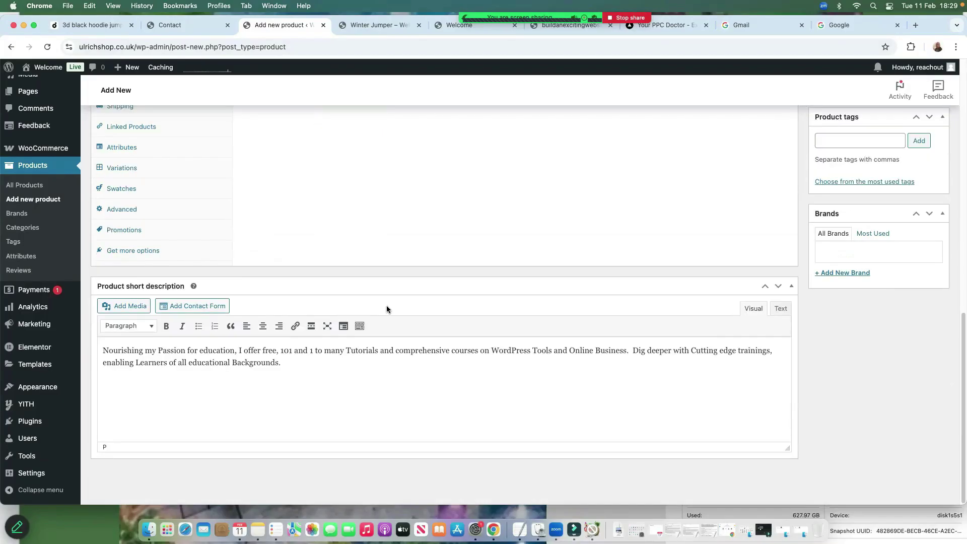
scroll(389, 309, up, 5)
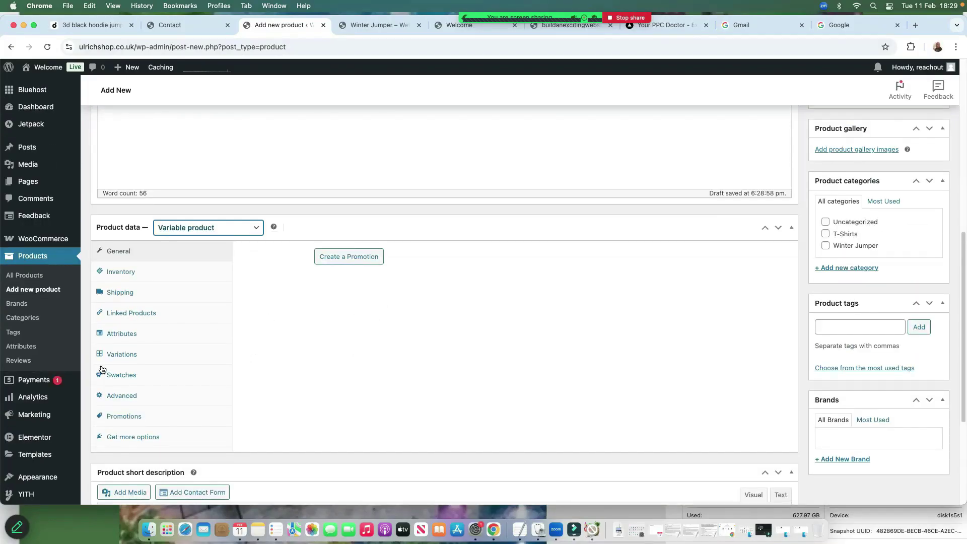
click(125, 336)
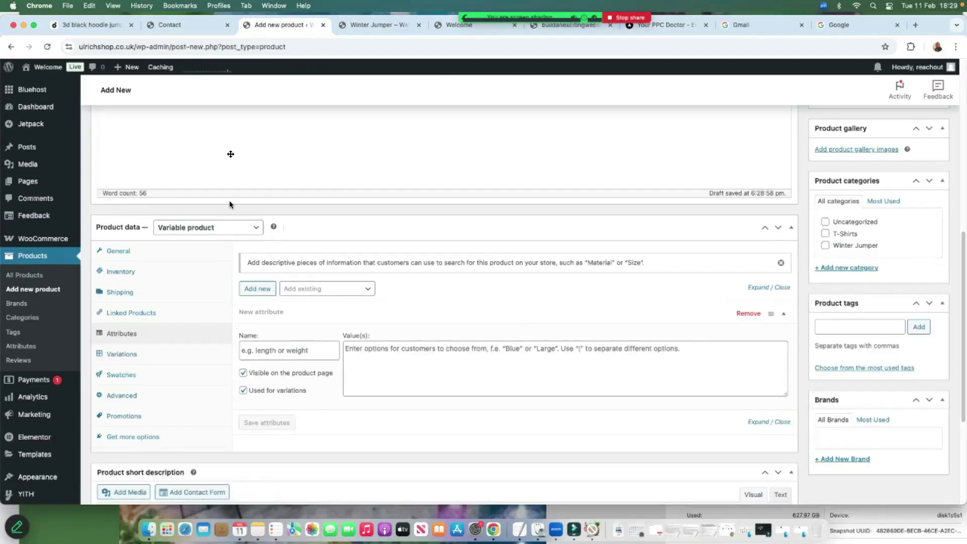
click(353, 291)
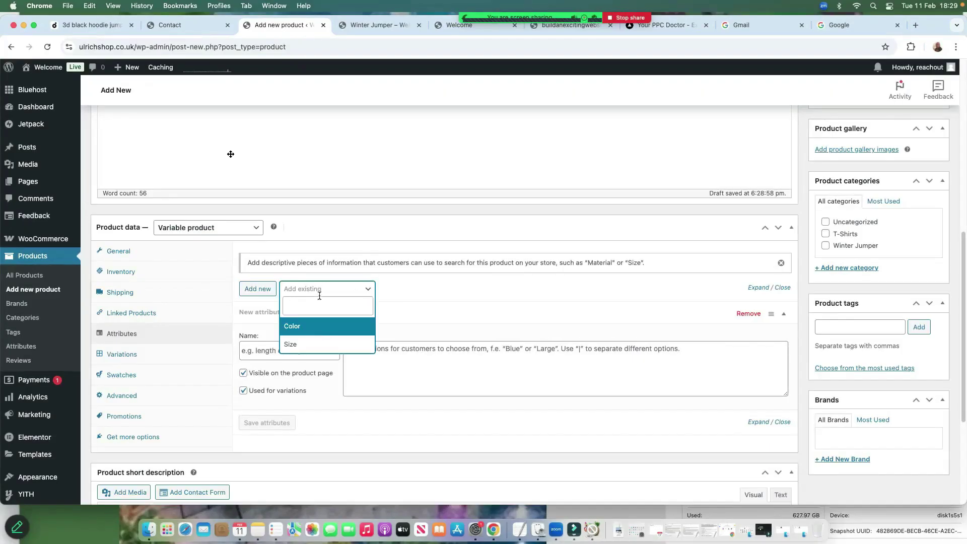
click(297, 344)
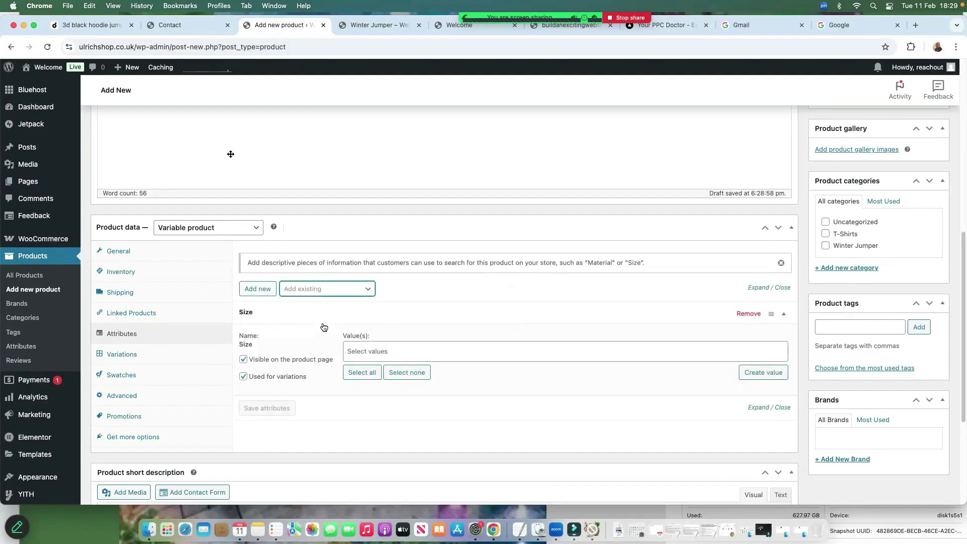
click(377, 351)
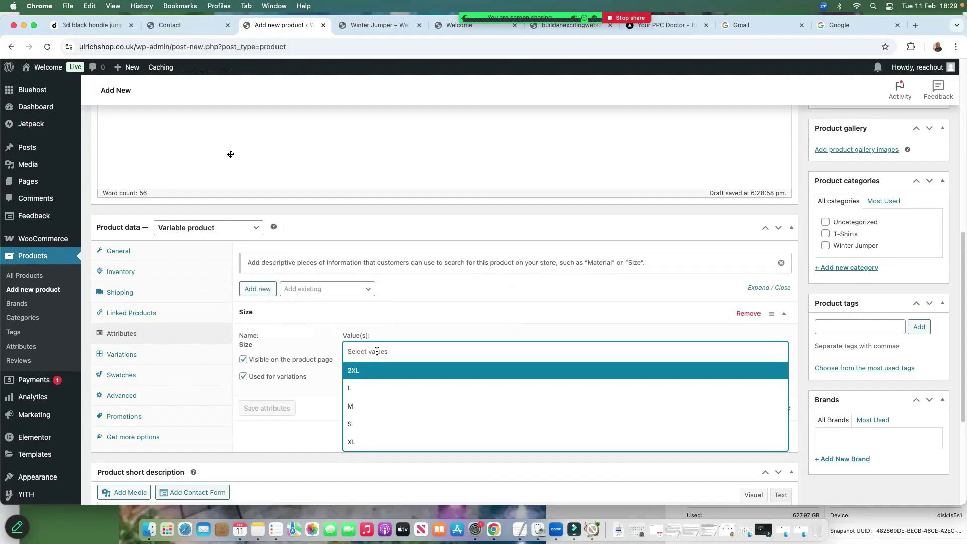
click(363, 427)
click(375, 373)
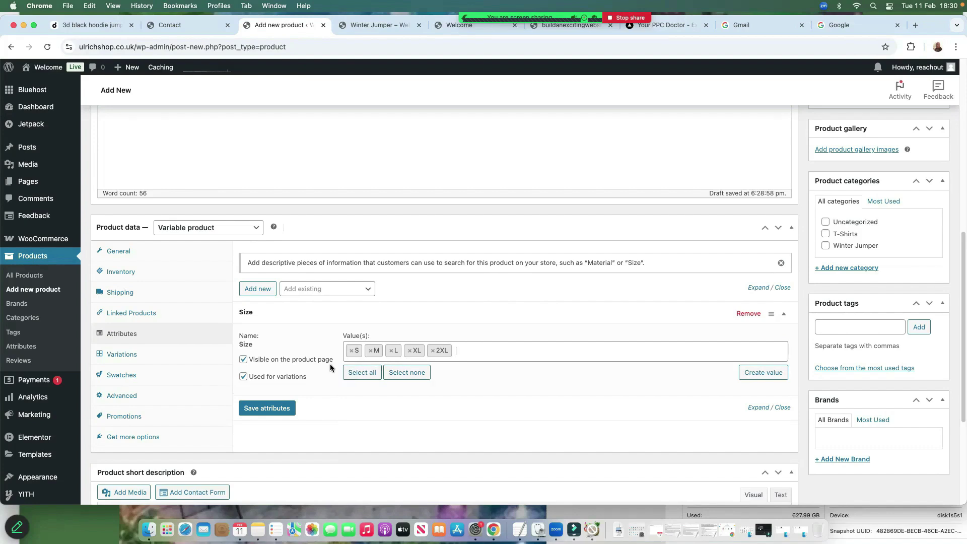
click(266, 414)
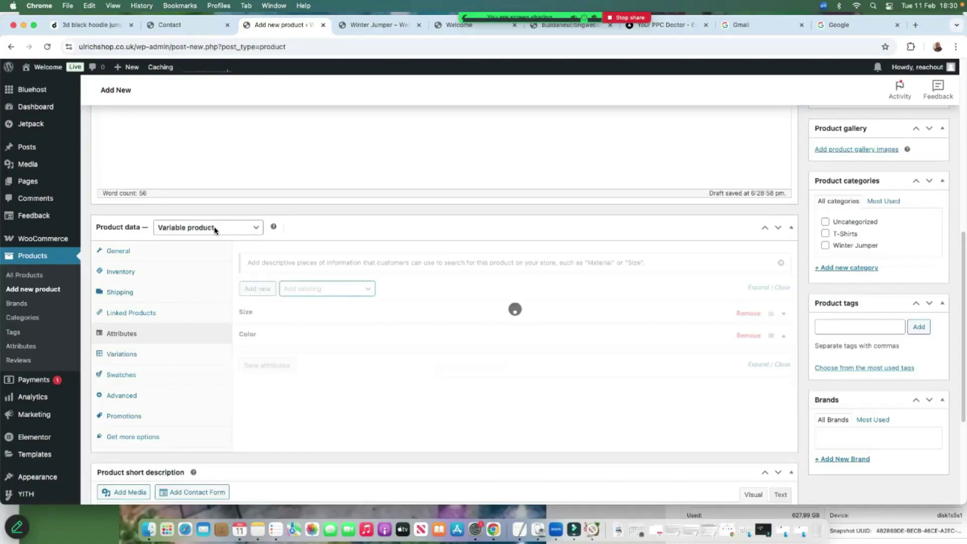
Give the product's Color attribute the values Black and White and save the attributes
click(375, 374)
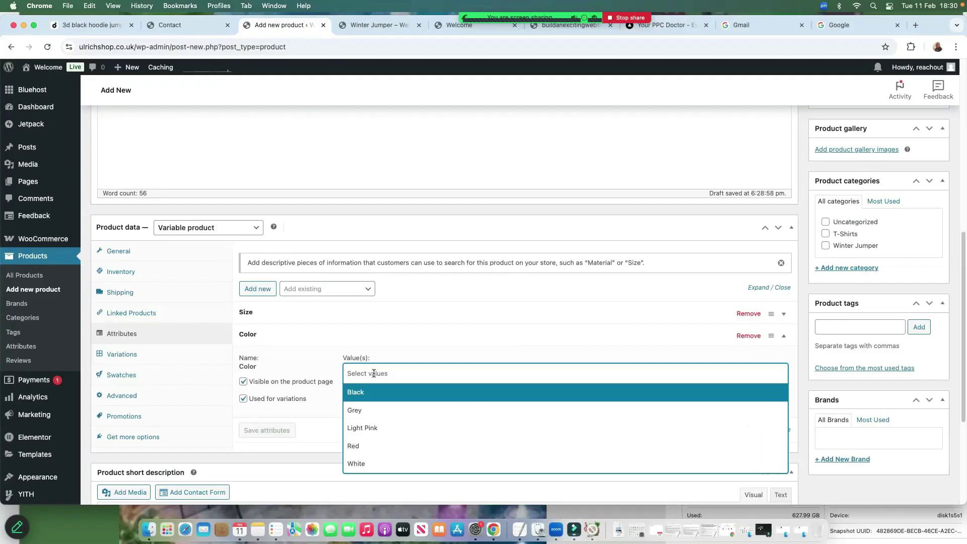
click(365, 396)
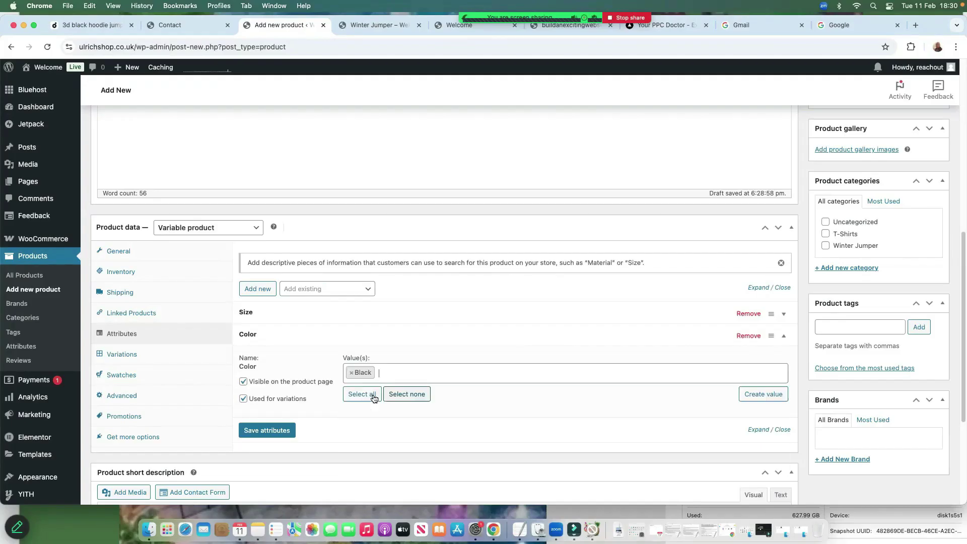
click(397, 373)
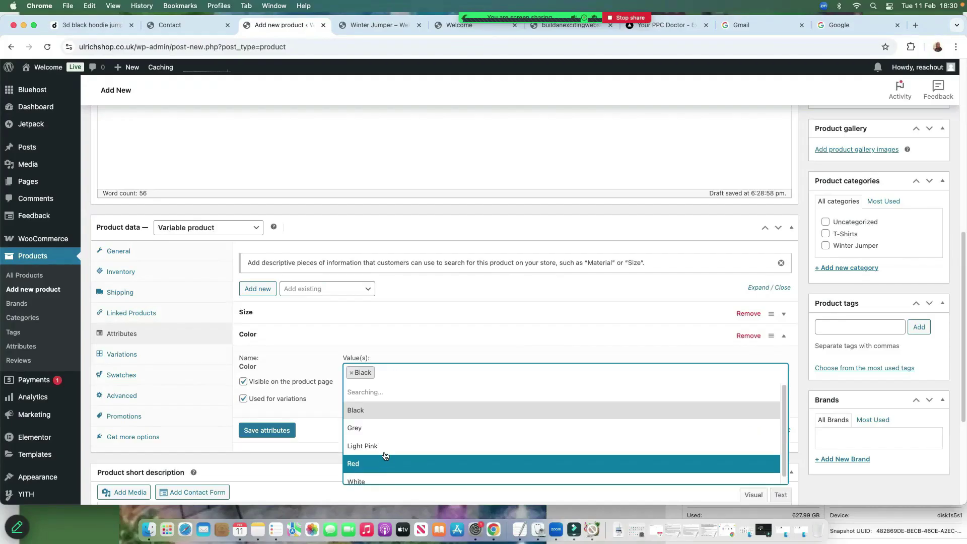
click(375, 469)
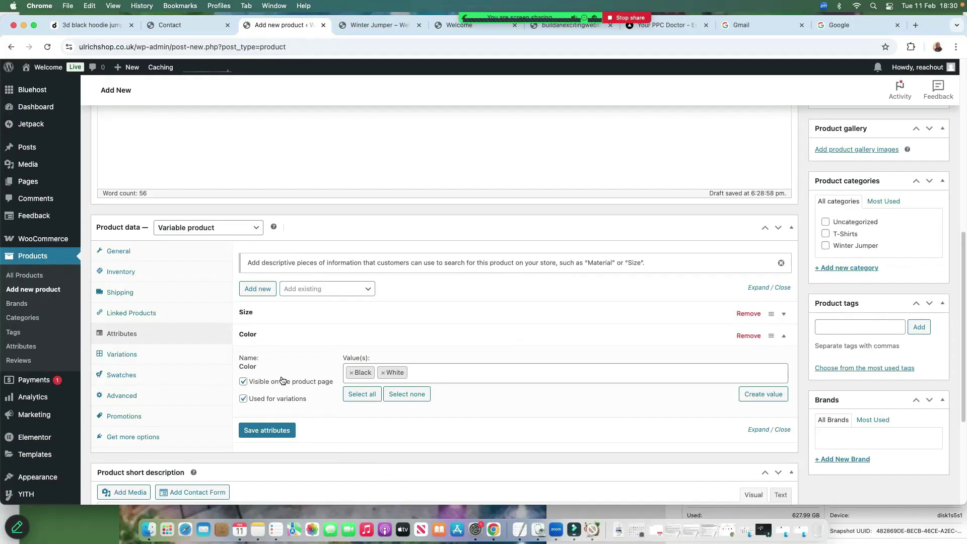
click(267, 431)
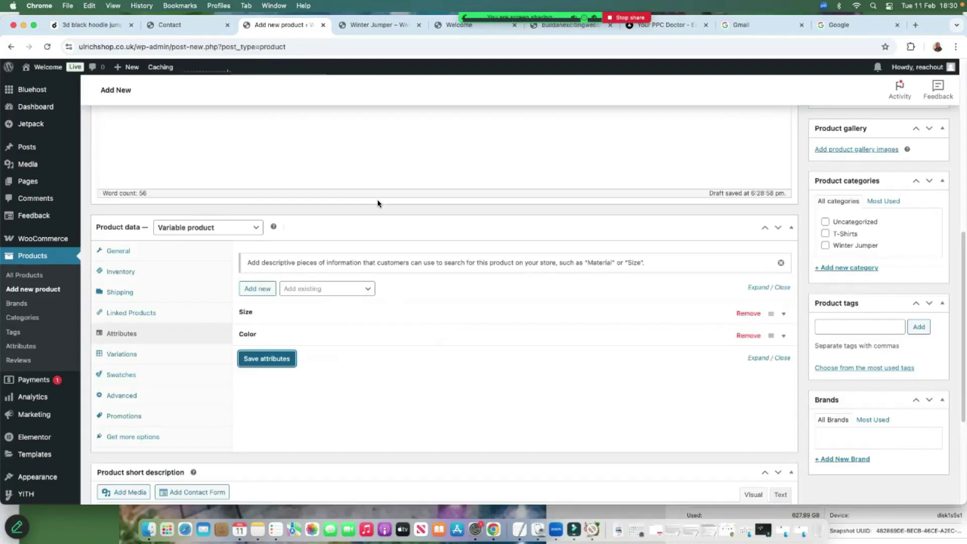
Look over the new product's image, gallery and category settings, and view the published Winter Jumper product page for comparison
scroll(404, 198, down, 1)
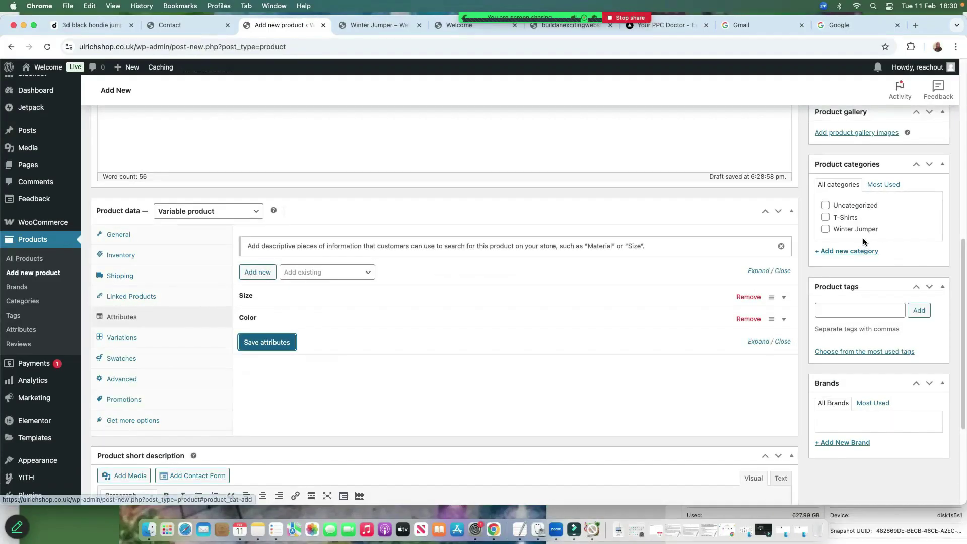
scroll(863, 238, up, 5)
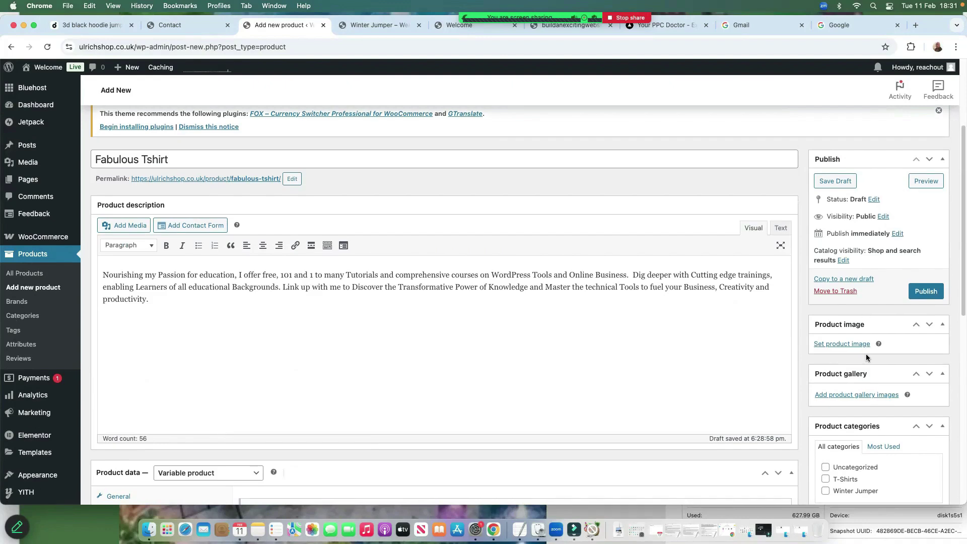
scroll(863, 372, down, 3)
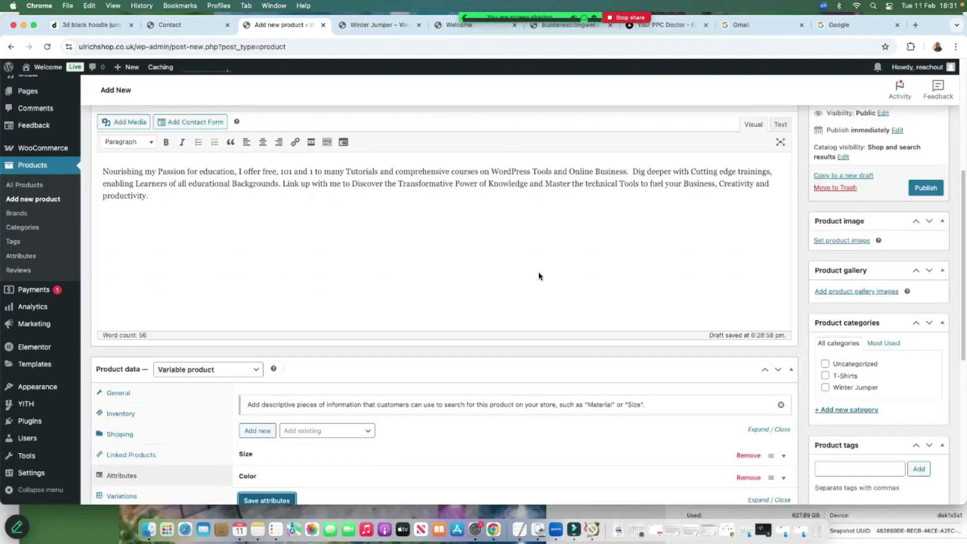
scroll(557, 207, down, 1)
scroll(548, 196, down, 1)
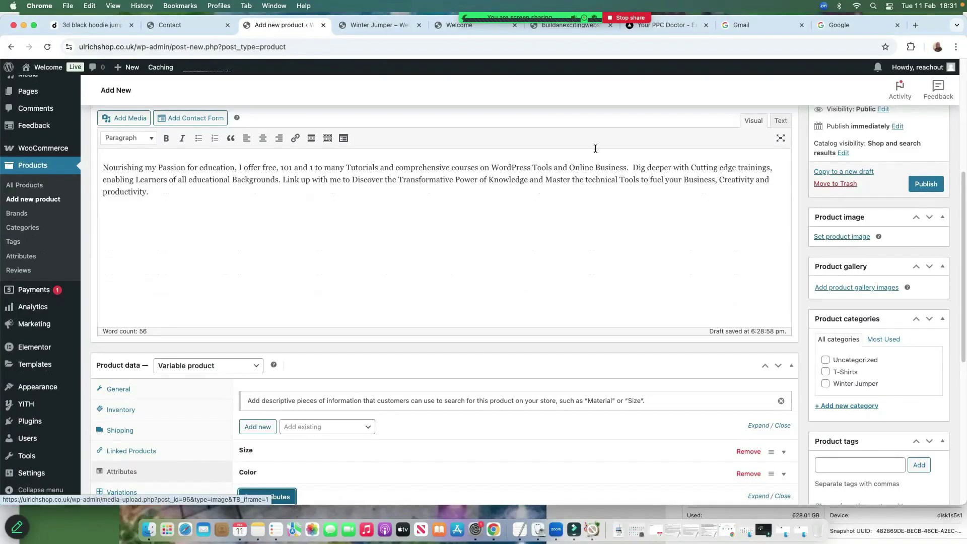
click(383, 28)
click(423, 267)
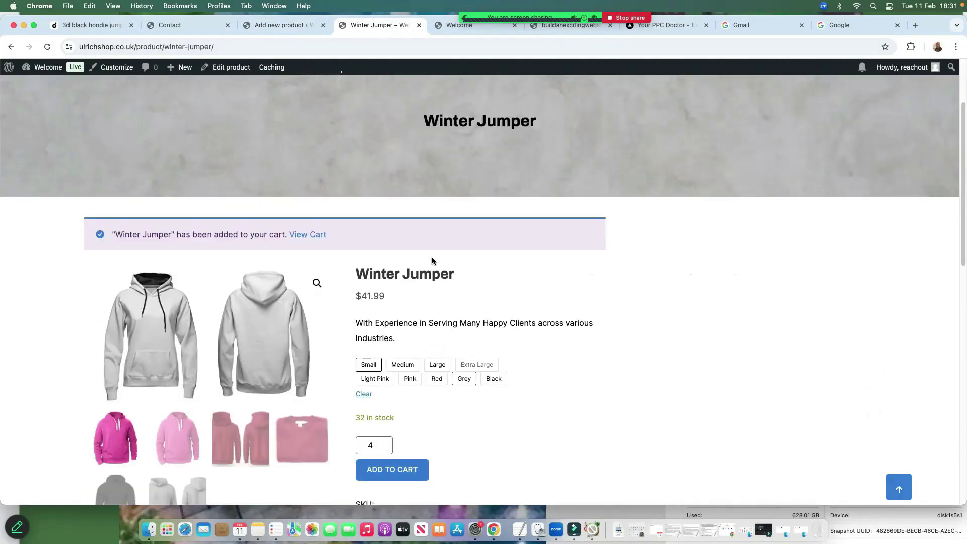
Return to the new product's edit page and set the black T-shirt picture Depositphotos_193689552_L.jpg as its product image
click(276, 24)
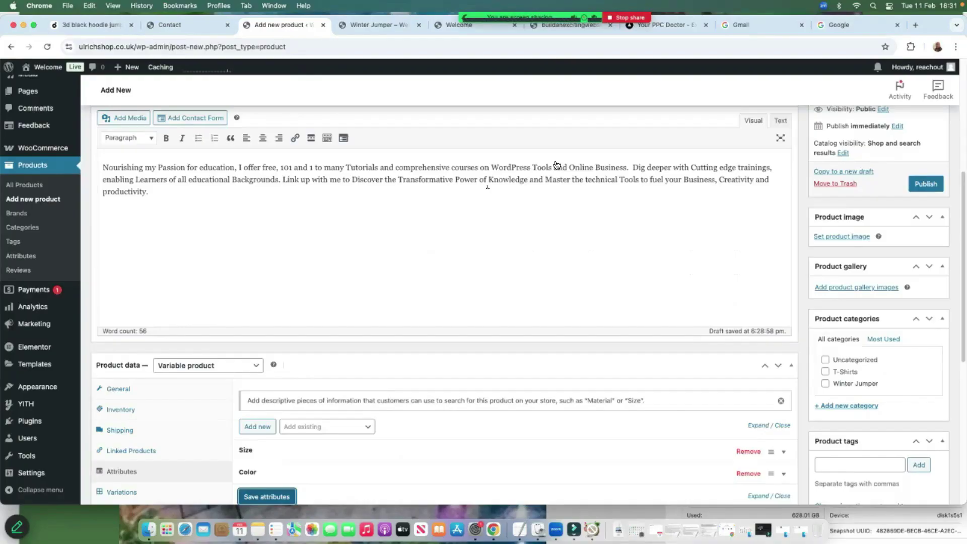
click(842, 236)
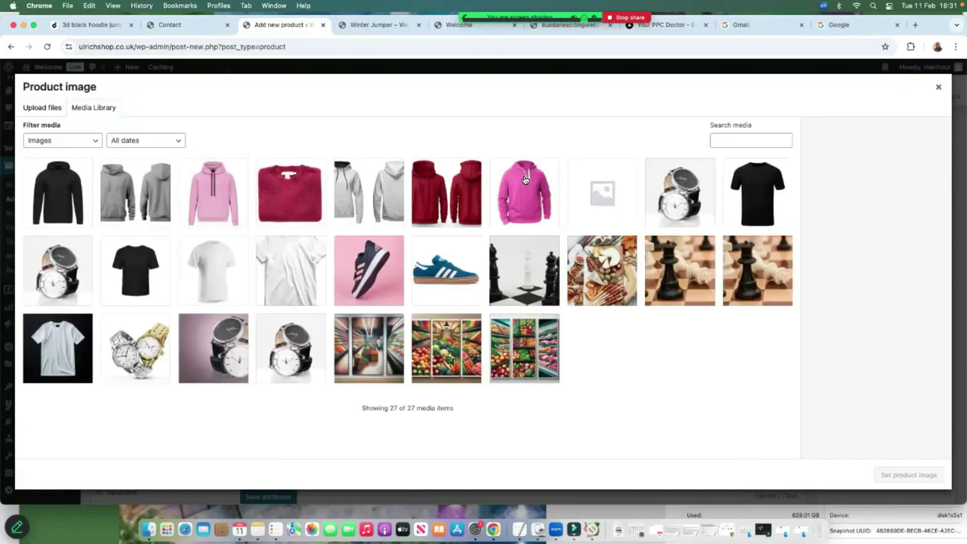
click(212, 278)
click(755, 185)
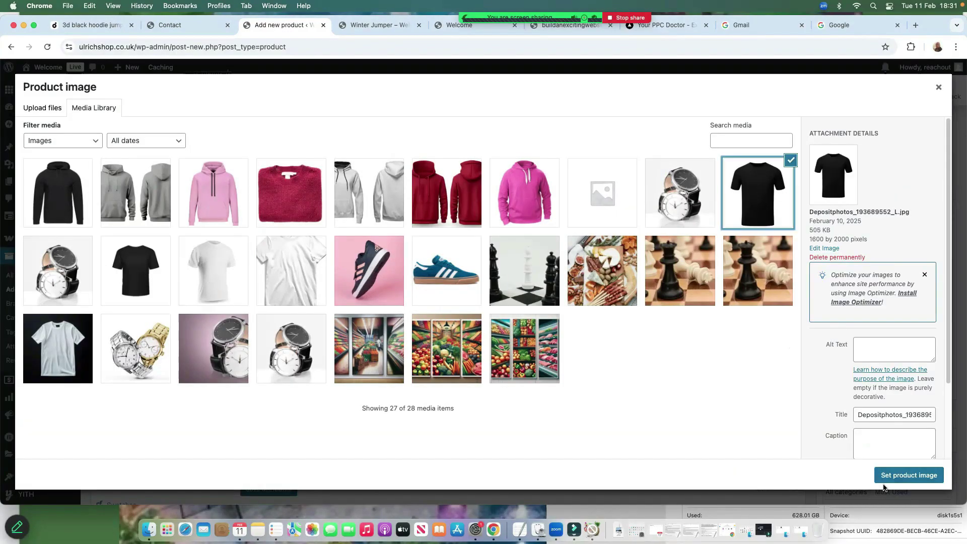
click(902, 478)
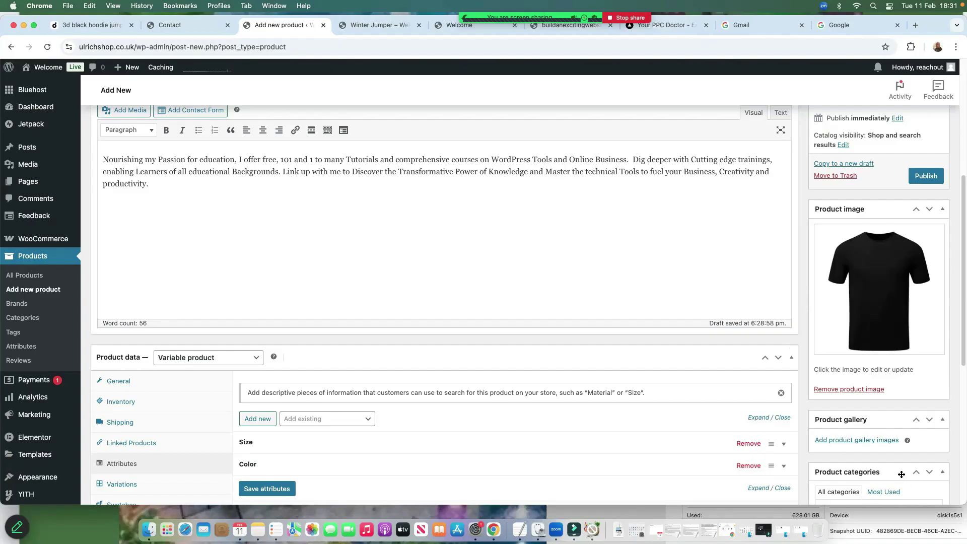
Add the plain white T-shirt image and the black T-shirt image to the product gallery from the media library
scroll(820, 310, down, 5)
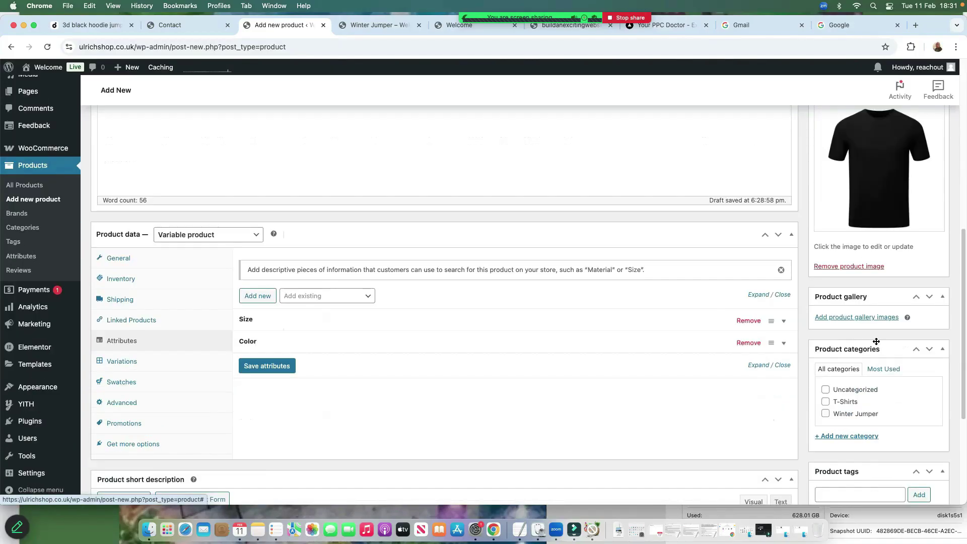
click(849, 322)
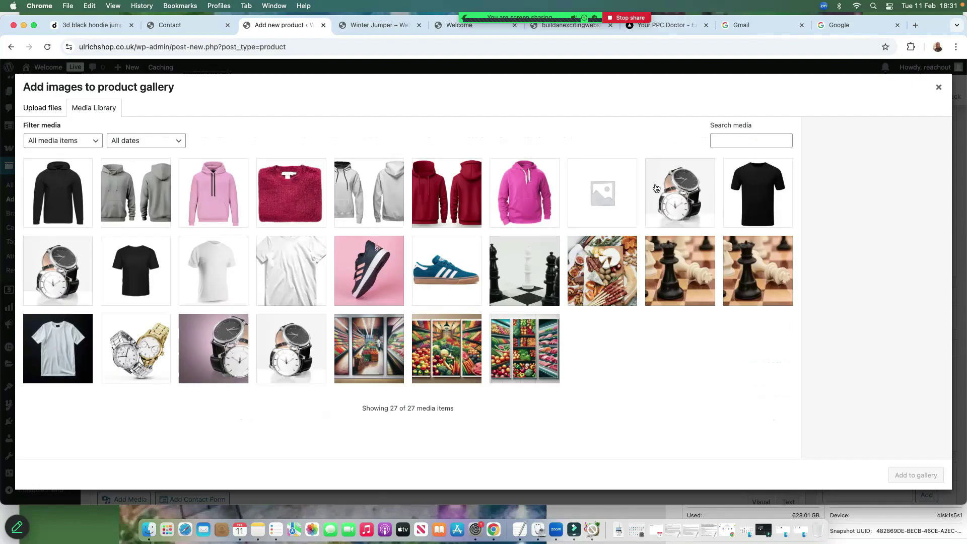
click(220, 280)
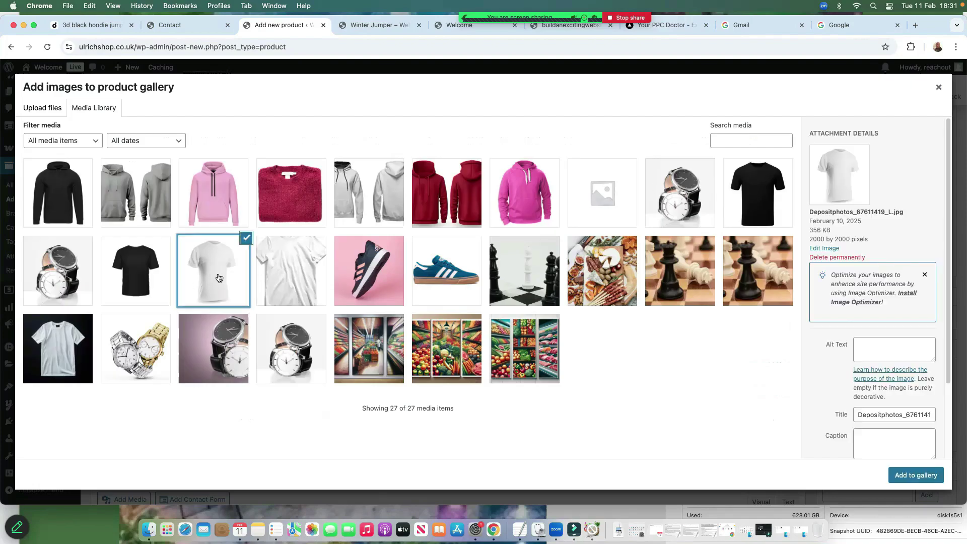
click(916, 475)
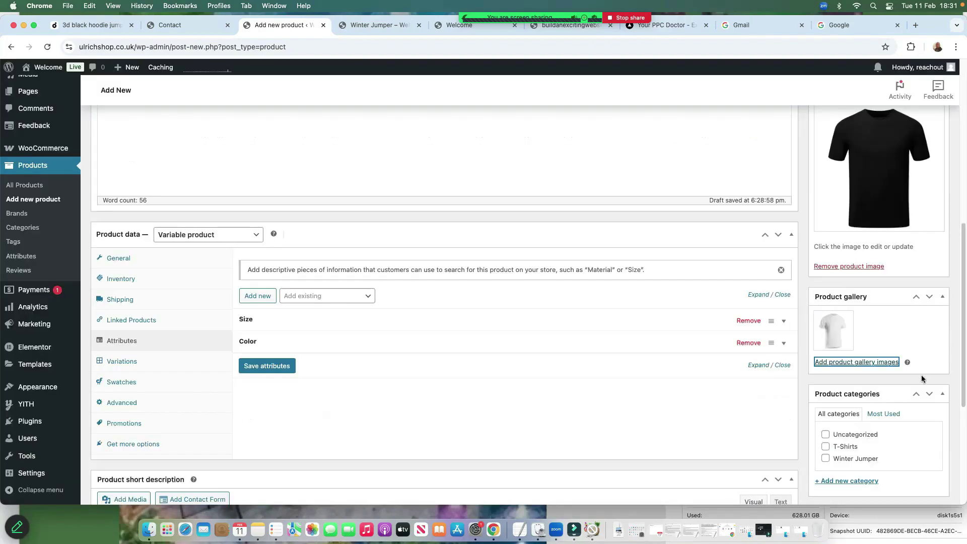
click(842, 363)
click(750, 198)
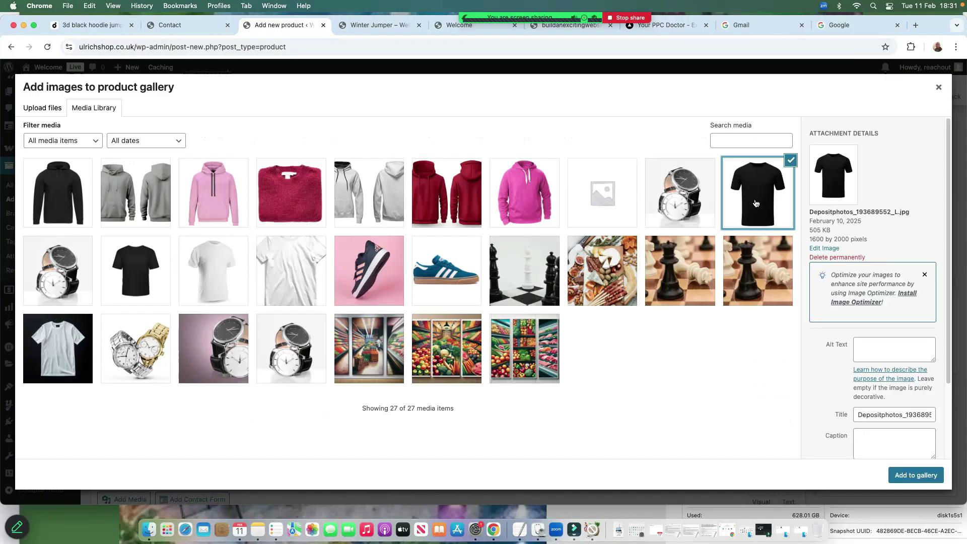
click(916, 475)
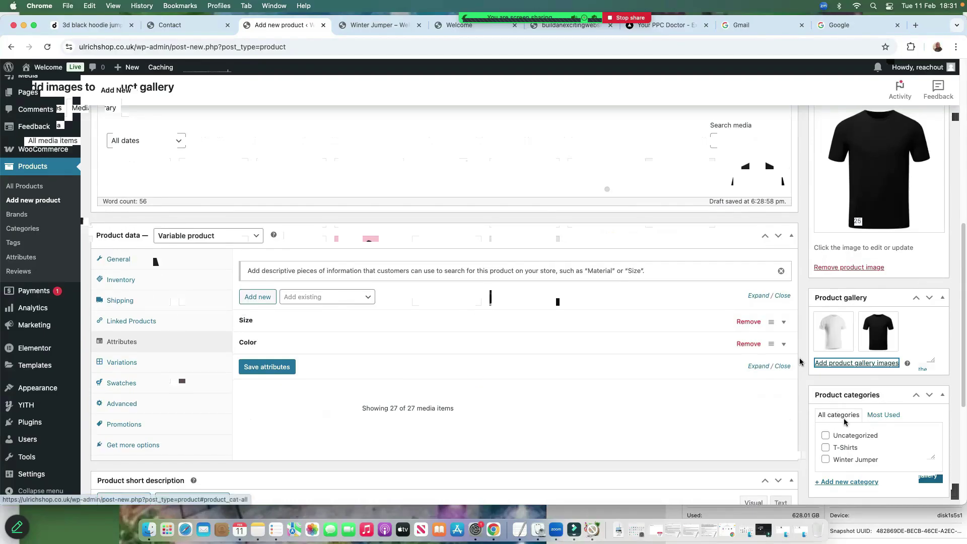
Create a new product category named Work T shirts and assign it to the product
scroll(839, 469, down, 1)
click(836, 472)
scroll(846, 444, down, 3)
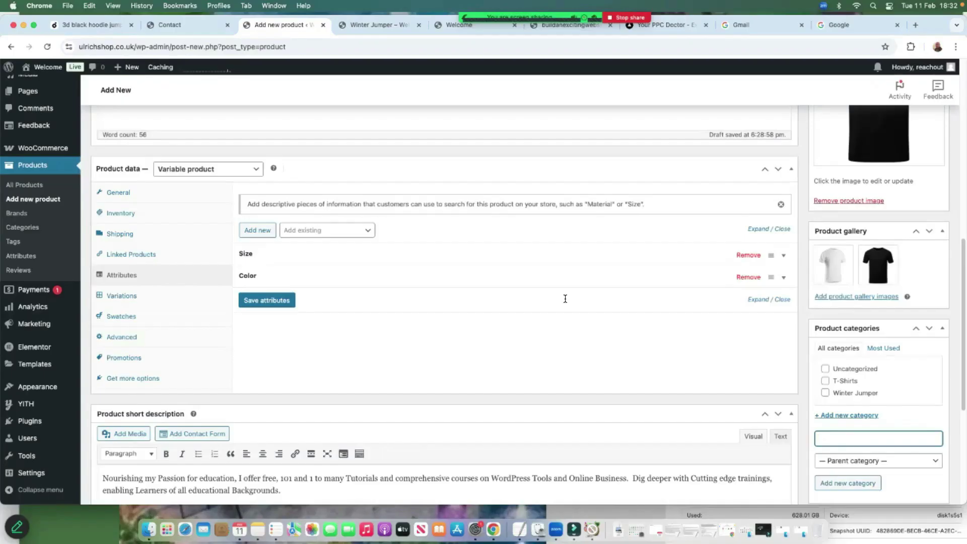
text(Work T)
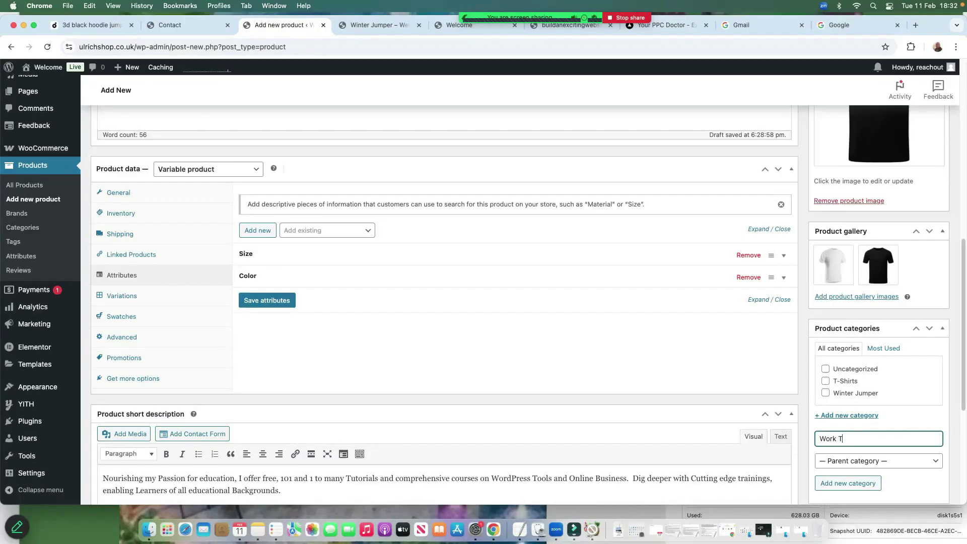
text( shirts)
click(835, 486)
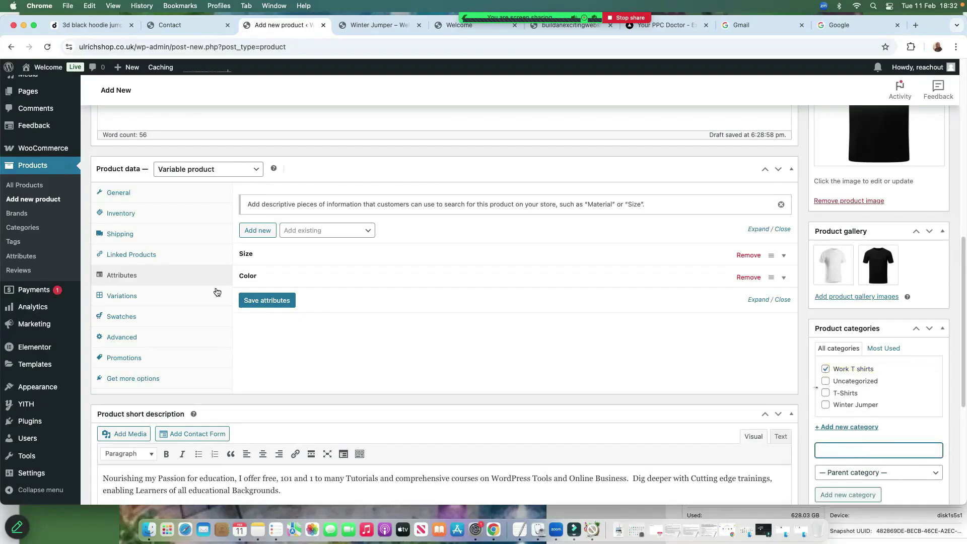
Add the product tags White, Black, Work and T-shirts
scroll(872, 383, down, 5)
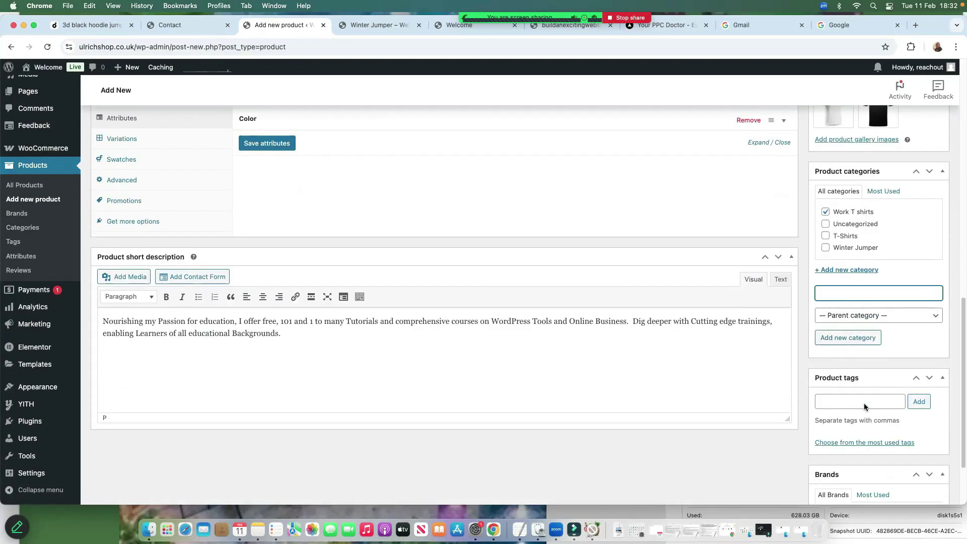
click(838, 392)
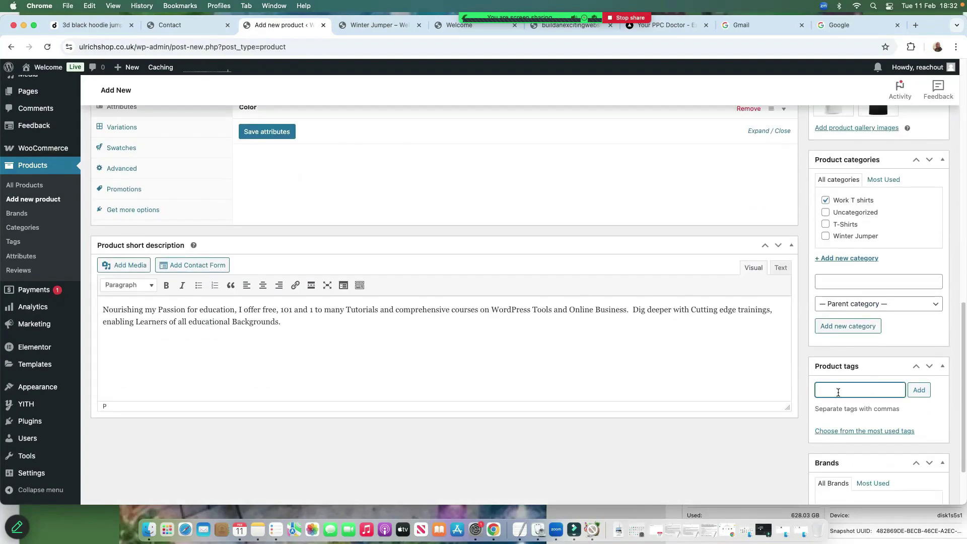
text(White)
click(833, 405)
text(Black, Work)
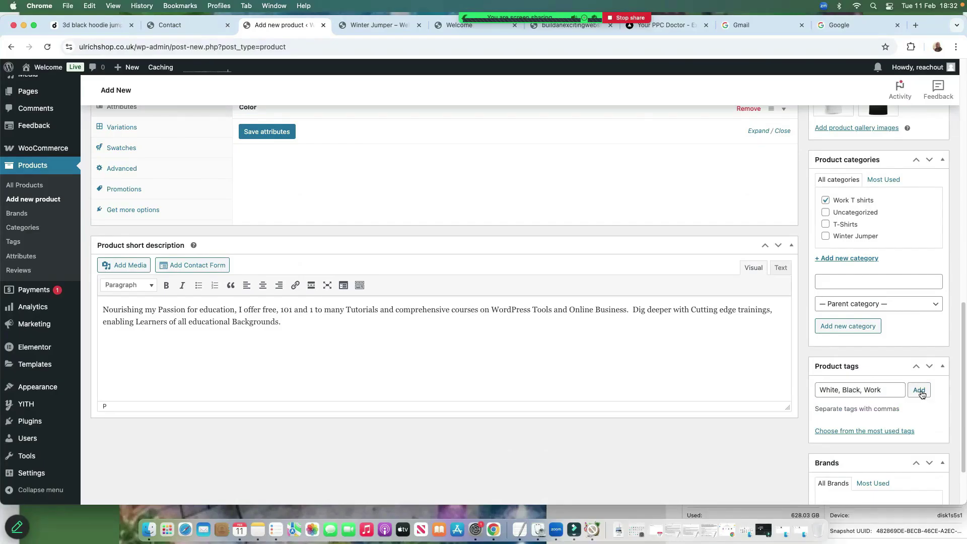
click(919, 391)
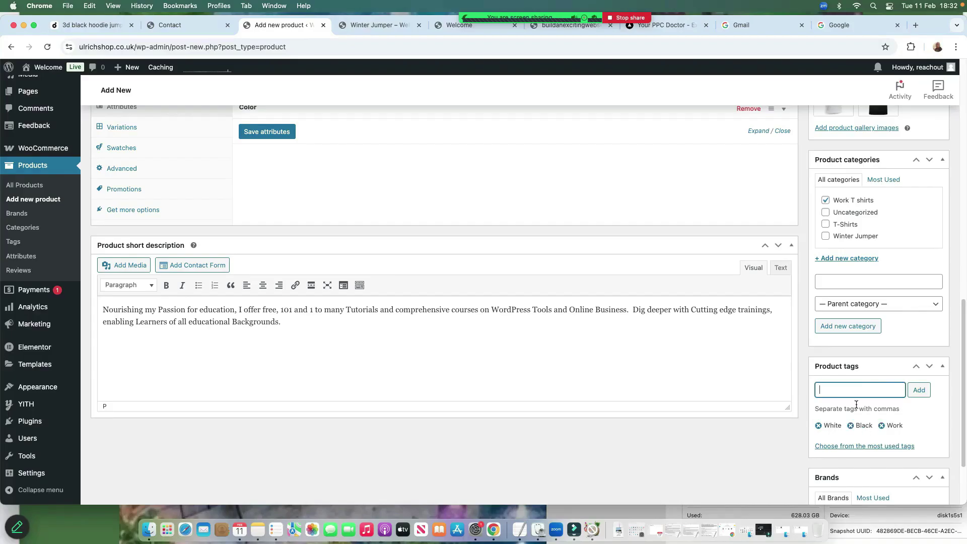
text(Tshir)
click(866, 403)
click(920, 390)
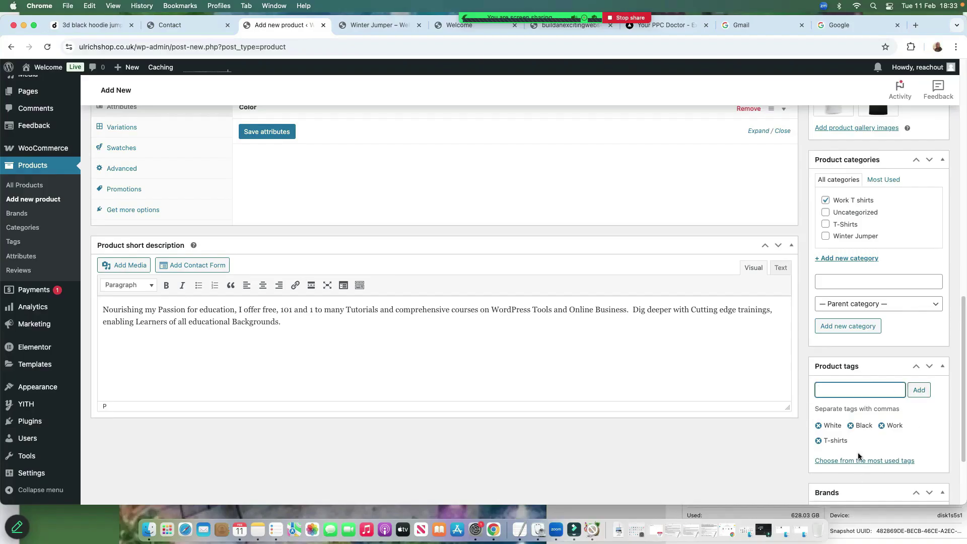
scroll(815, 443, down, 3)
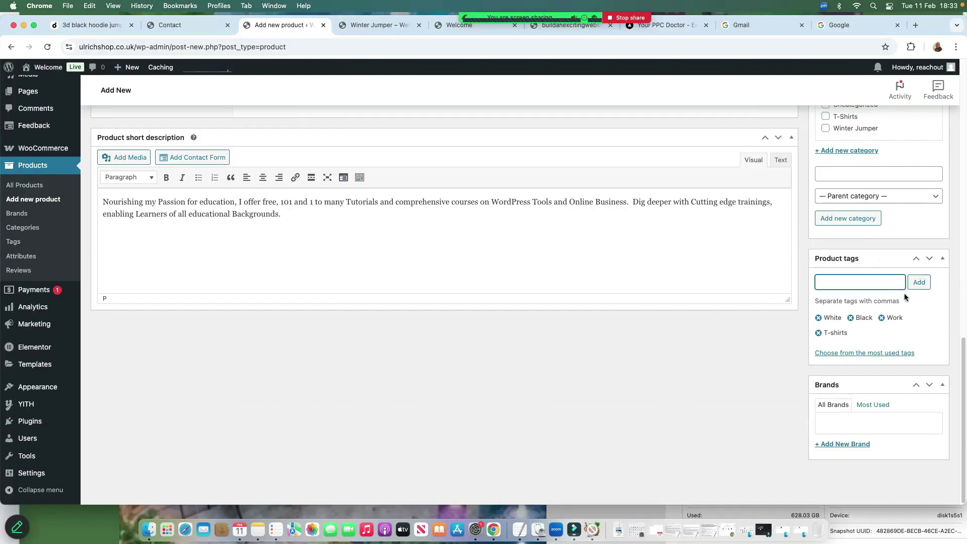
Generate all product variations from the Size and Color attributes
scroll(225, 304, up, 5)
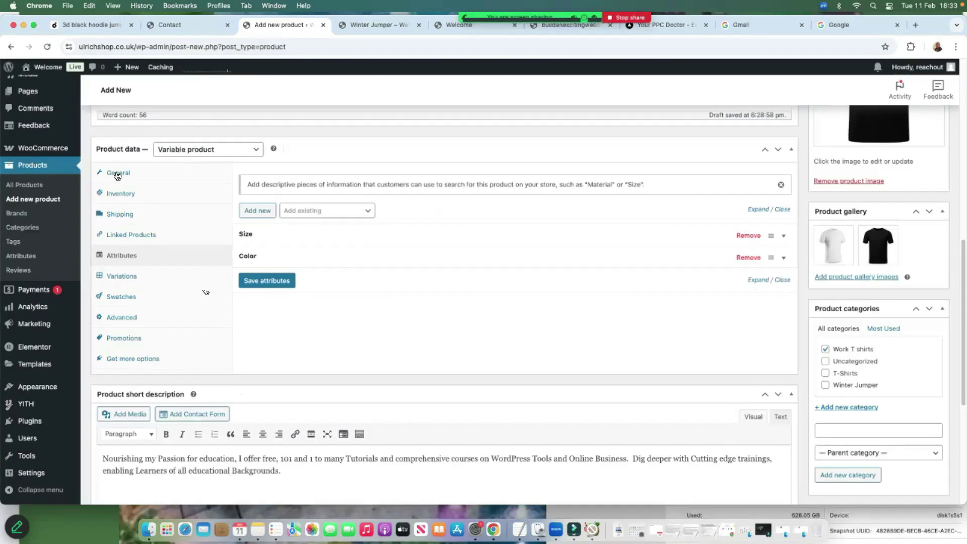
click(123, 278)
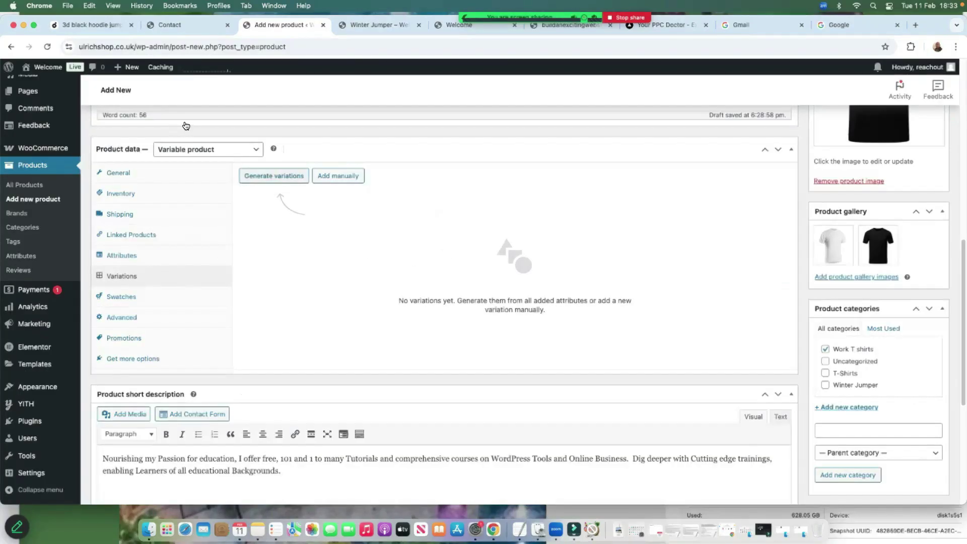
click(274, 176)
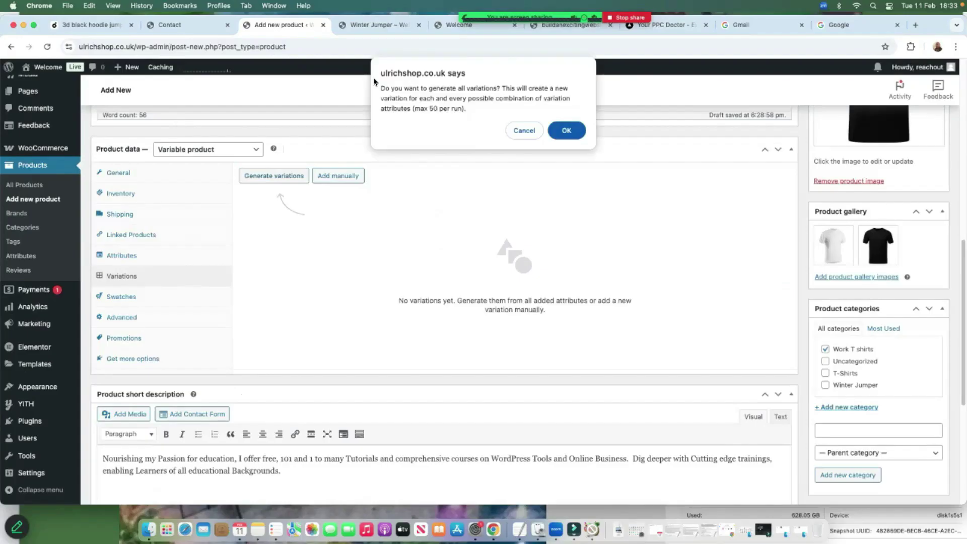
key(Return)
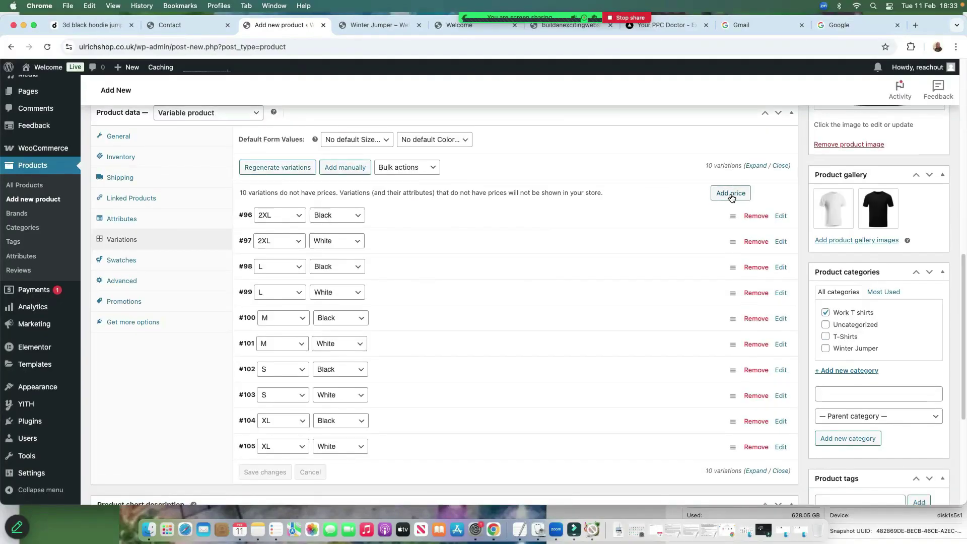
Add a price of 24.99 to all variations that have no price
click(733, 198)
text(2)
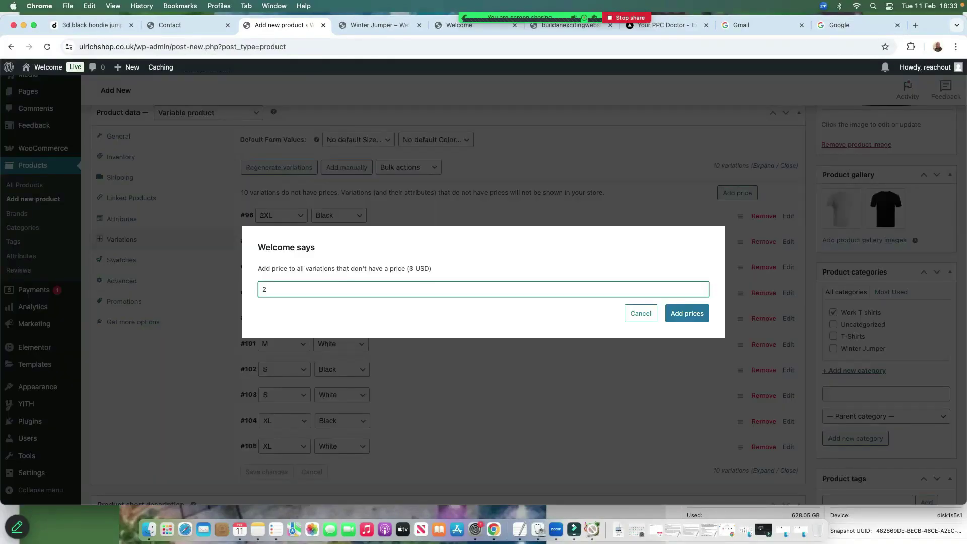
text(94.99)
click(687, 314)
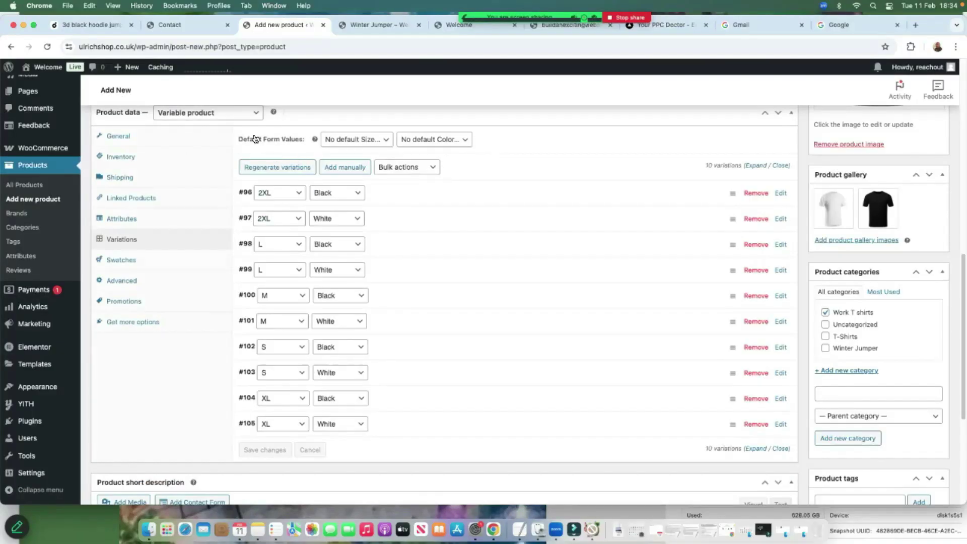
Expand several of the generated variations and look through their price, stock and shipping fields
click(247, 193)
scroll(218, 223, down, 2)
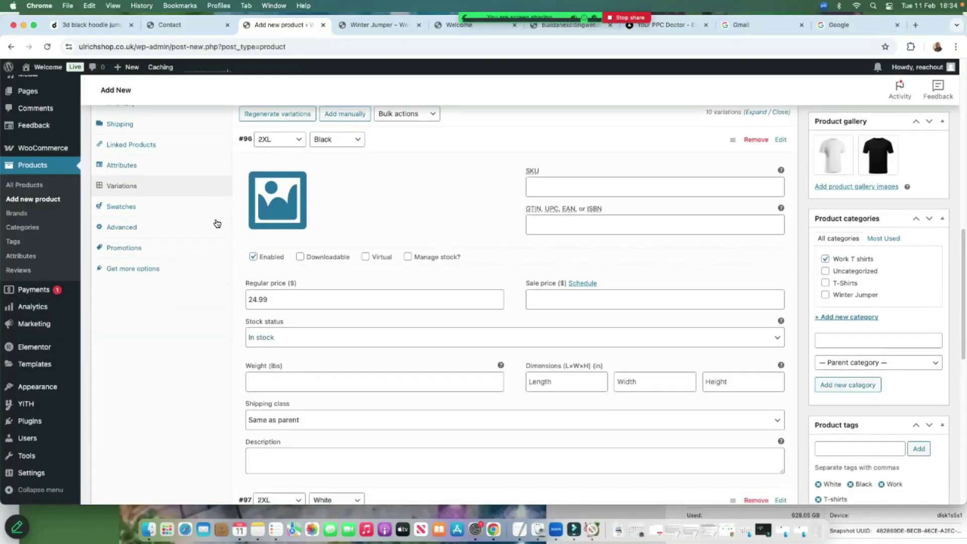
scroll(217, 224, down, 5)
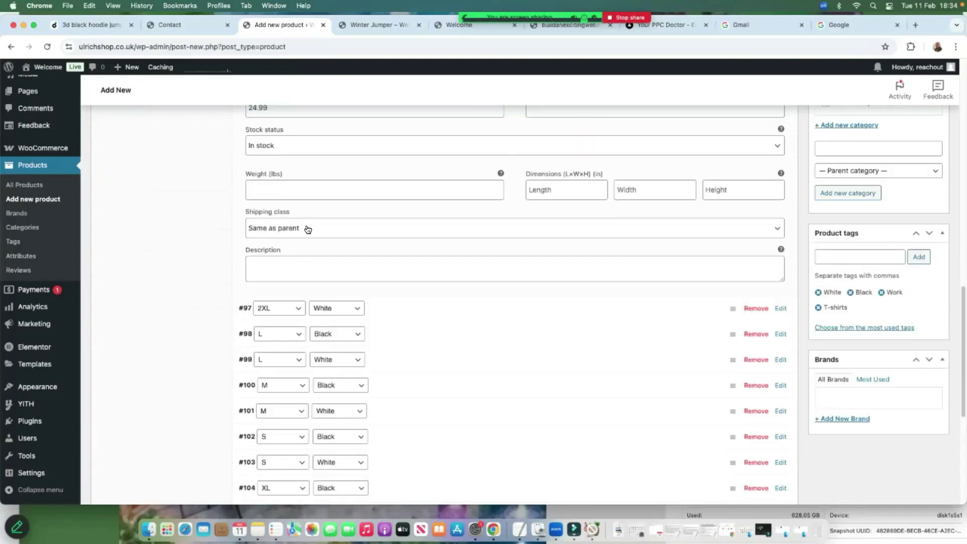
scroll(308, 230, down, 5)
click(308, 232)
scroll(308, 235, down, 6)
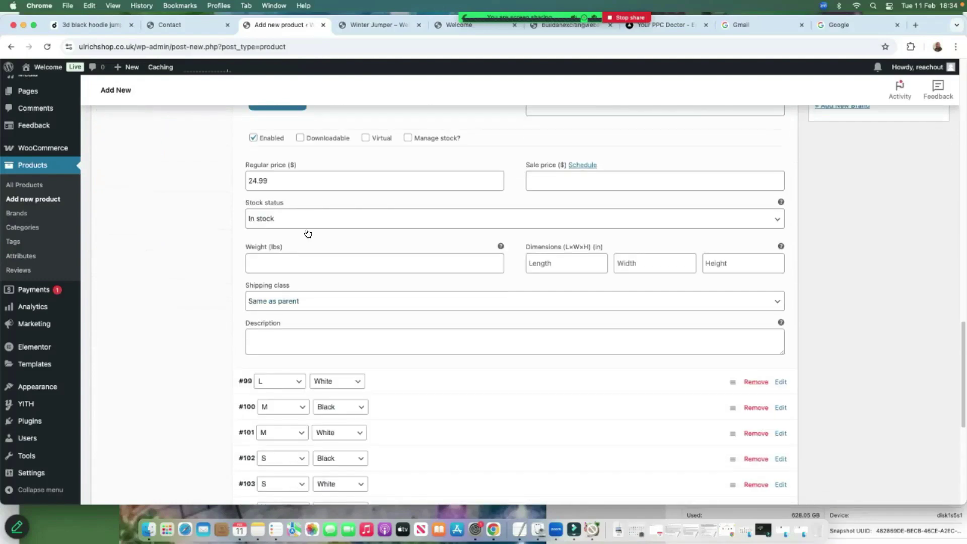
scroll(325, 217, down, 5)
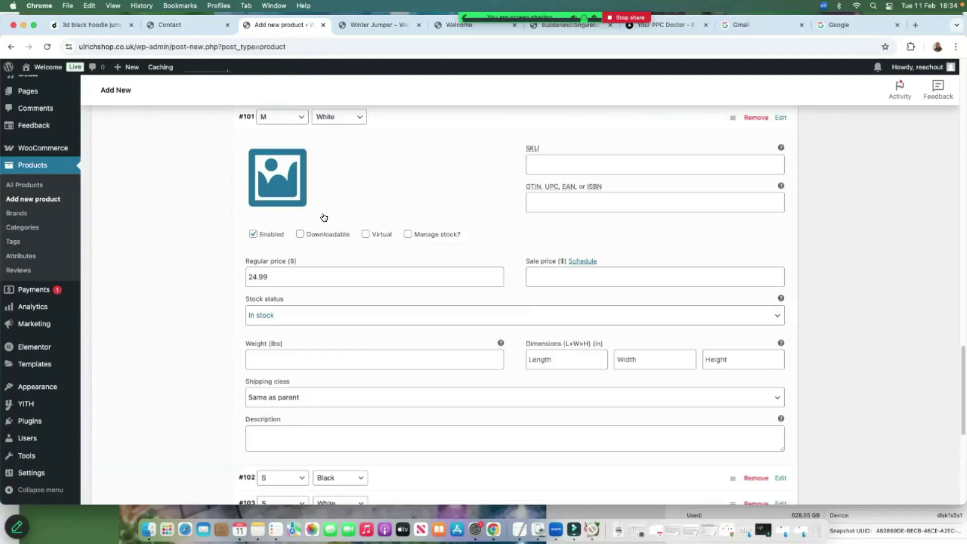
scroll(267, 203, up, 10)
scroll(196, 183, up, 10)
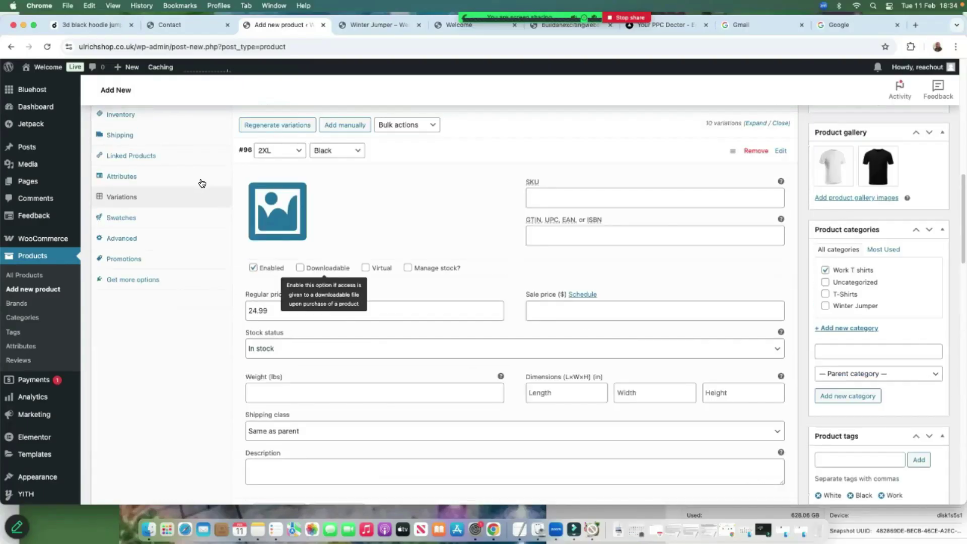
Set the regular price of the 2XL Black variation to 31.99
click(256, 310)
scroll(304, 293, down, 1)
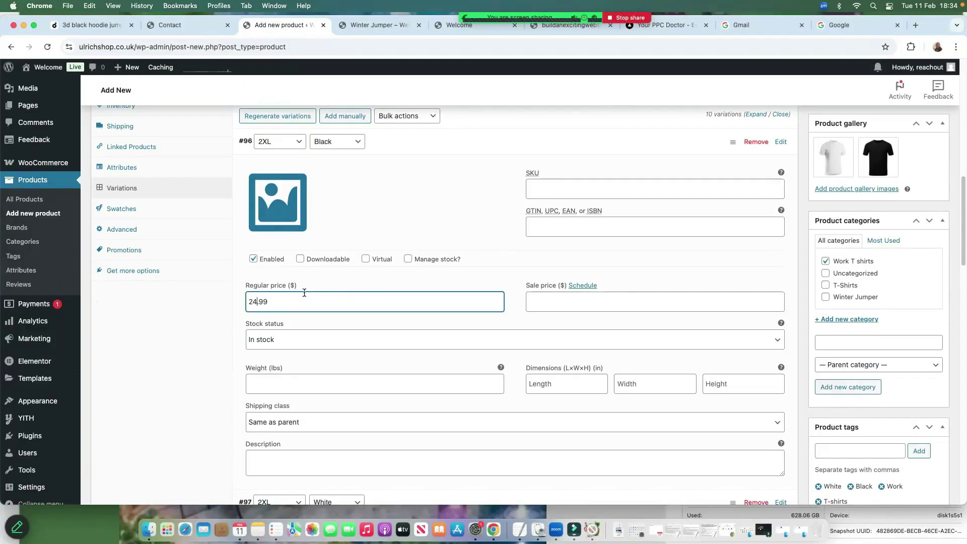
key(BackSpace)
key(BackSpace)
text(31)
Set the regular price of the size L variations in Black and White to 31.99
scroll(340, 368, down, 10)
scroll(267, 224, down, 1)
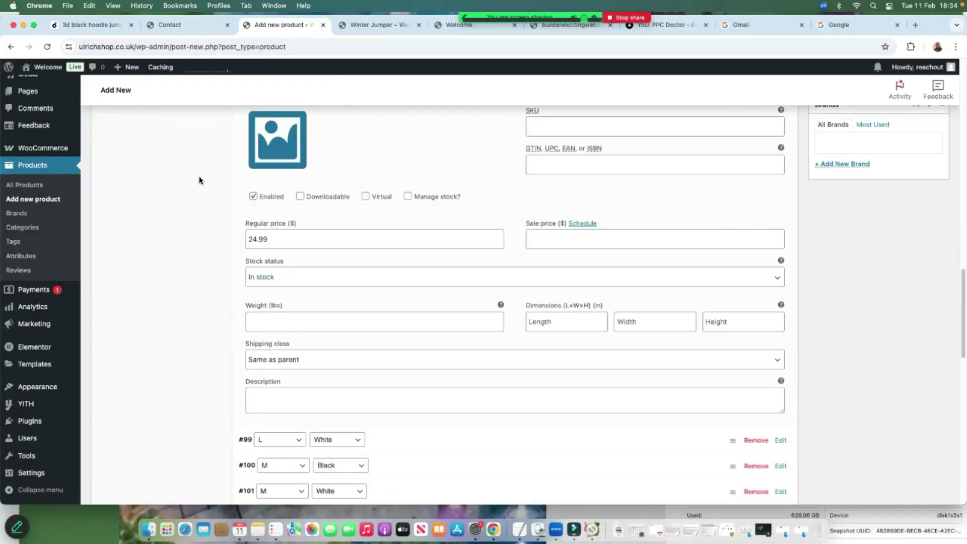
click(256, 239)
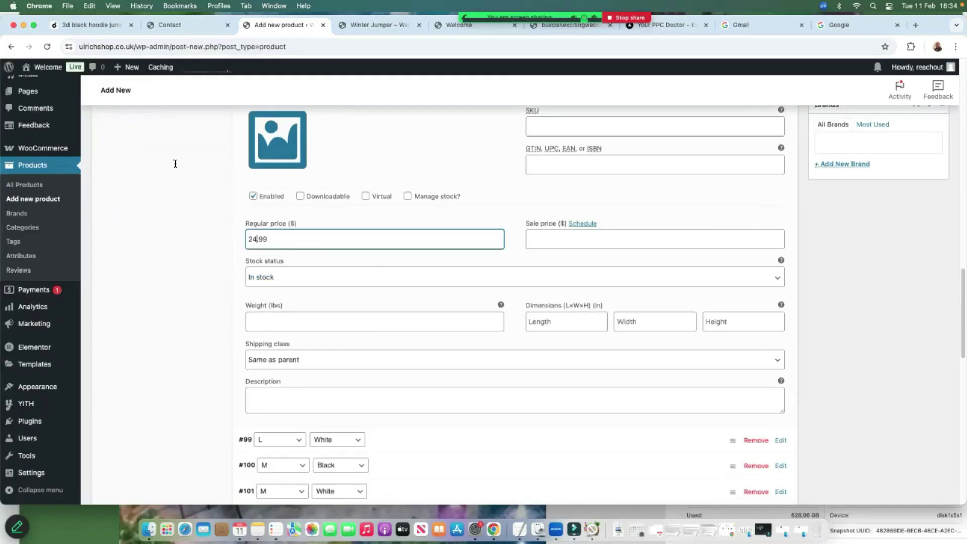
key(BackSpace)
text(31)
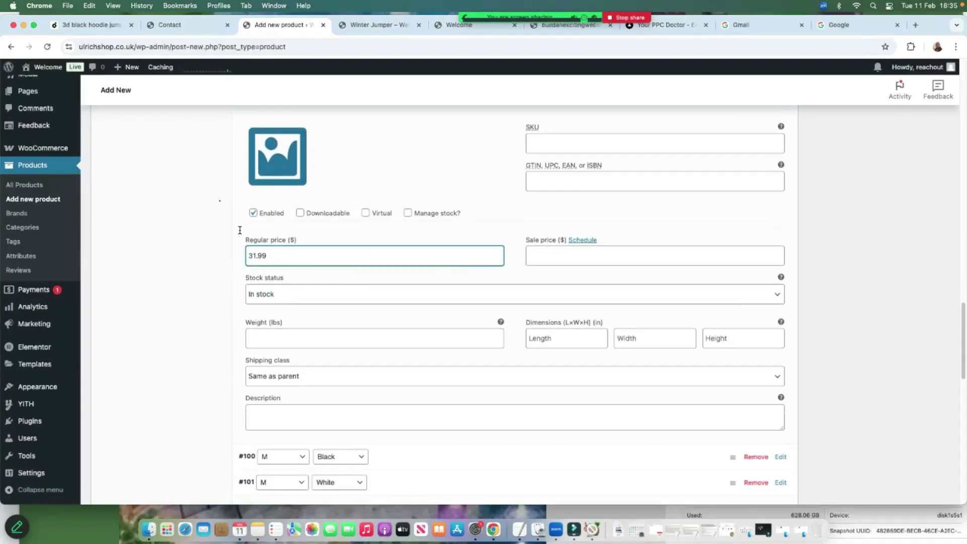
scroll(239, 232, up, 10)
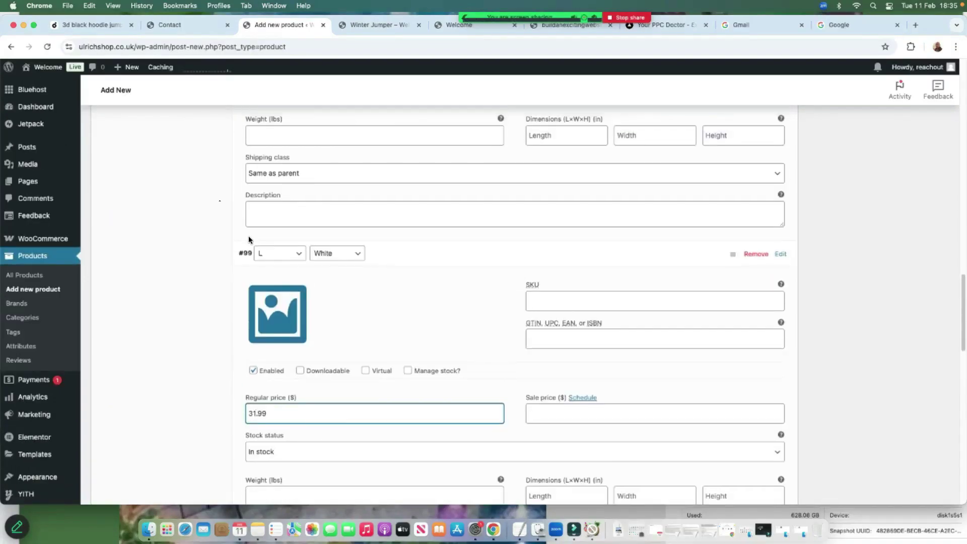
Publish the Fabulous Tshirt product
scroll(270, 230, up, 6)
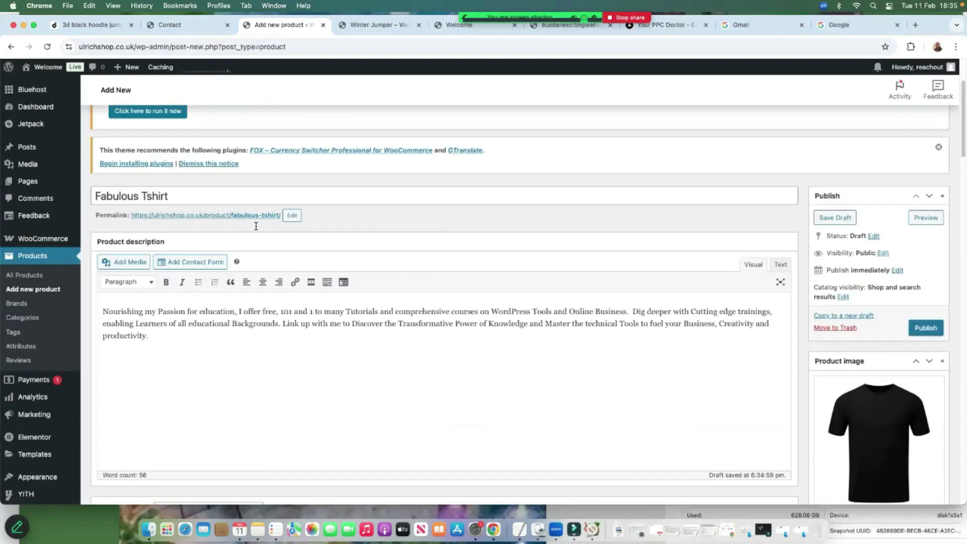
scroll(256, 227, down, 15)
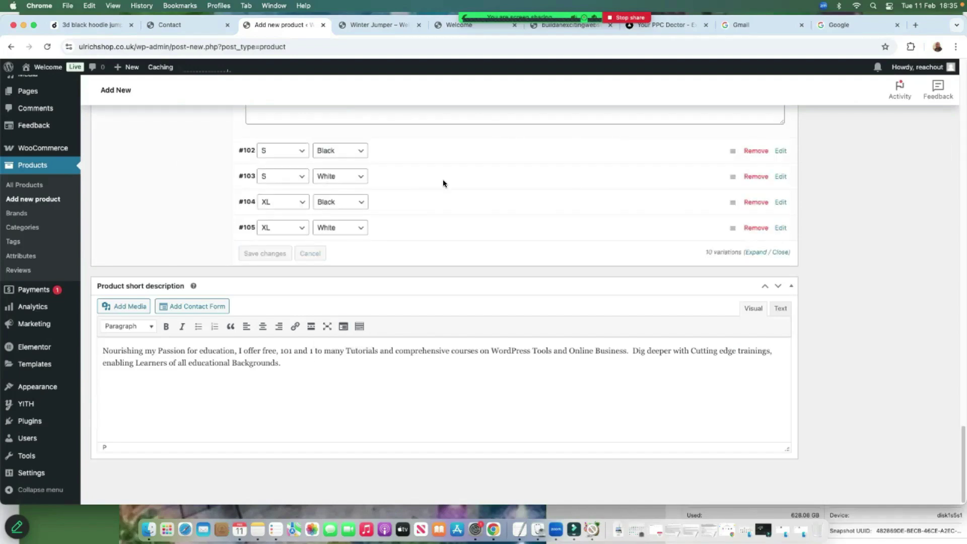
scroll(453, 184, up, 15)
click(926, 442)
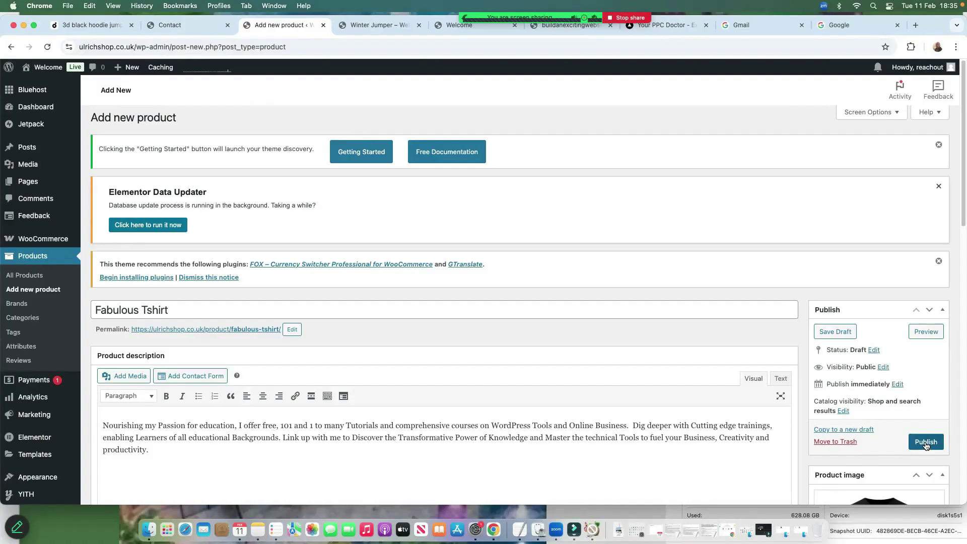
Set the variations' default form values to size L and color Black, and save the changes
scroll(259, 206, down, 15)
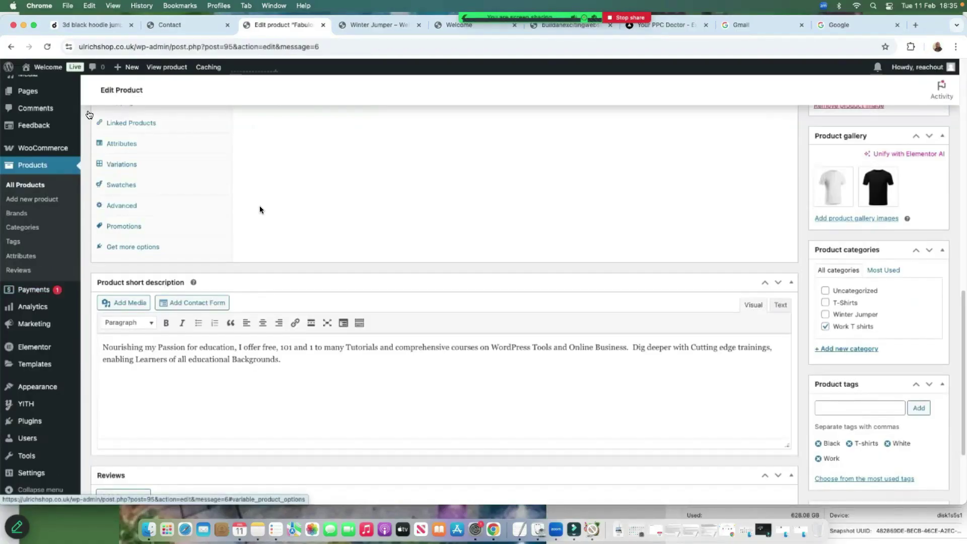
click(100, 164)
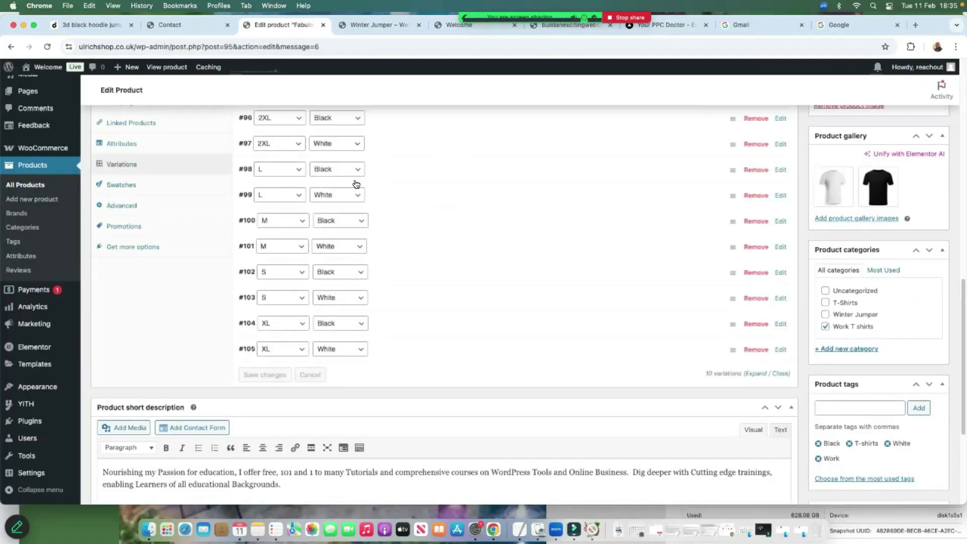
scroll(357, 186, up, 6)
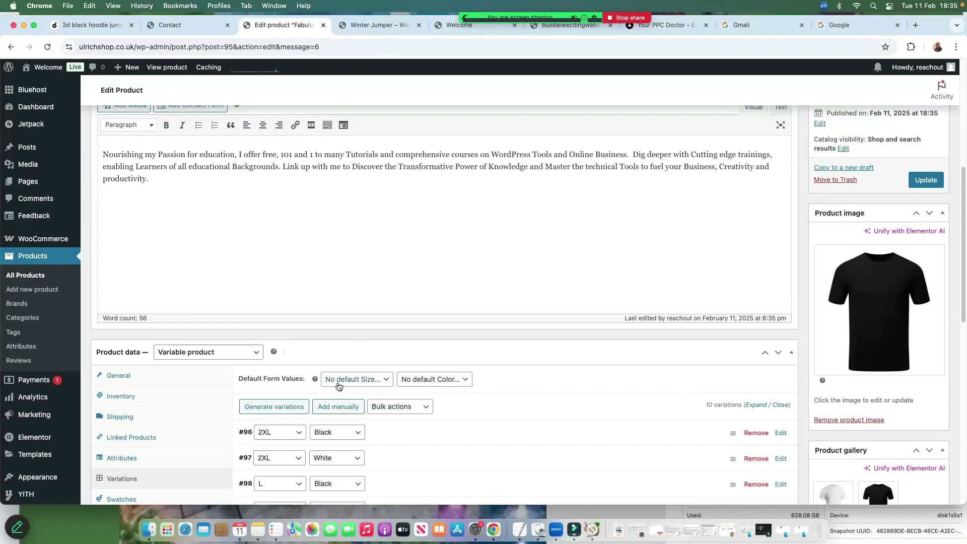
click(372, 385)
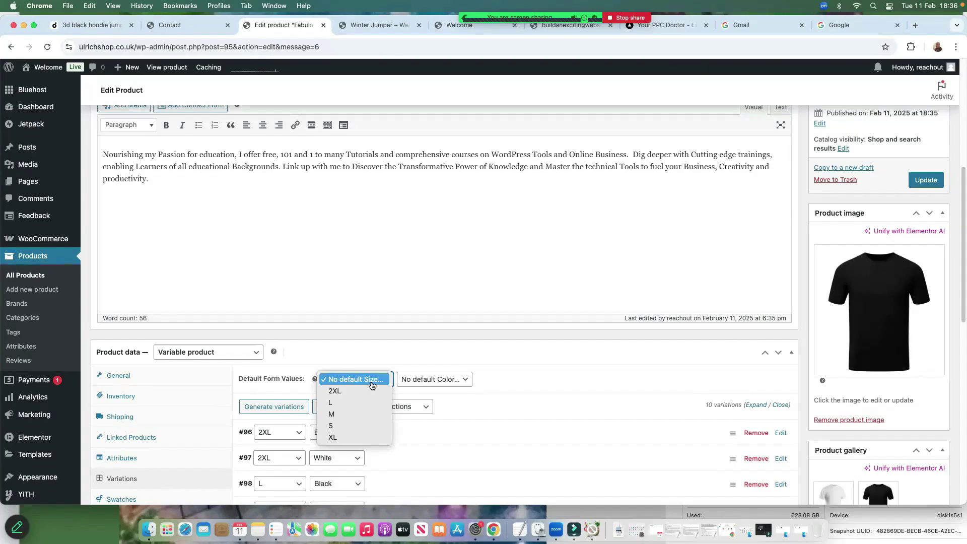
click(339, 406)
click(452, 379)
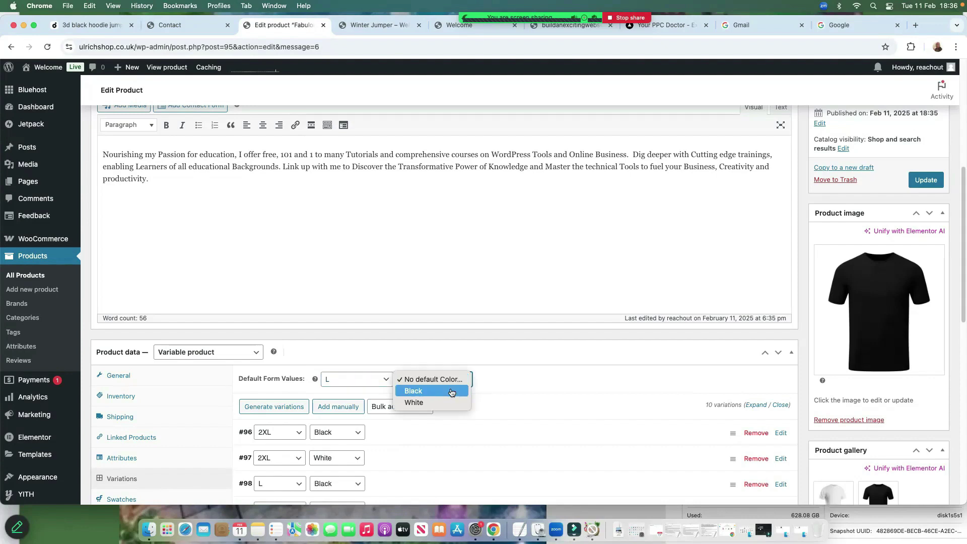
click(422, 393)
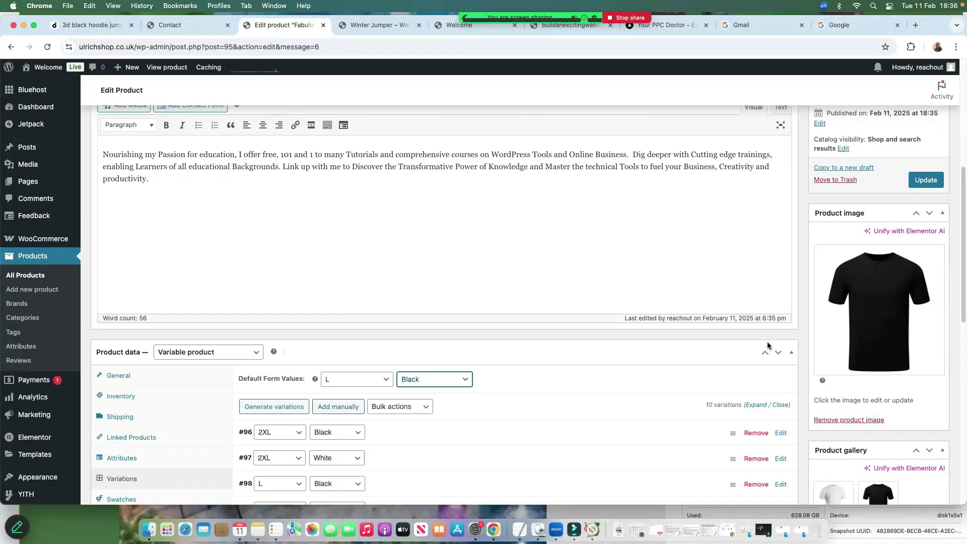
scroll(535, 388, down, 1)
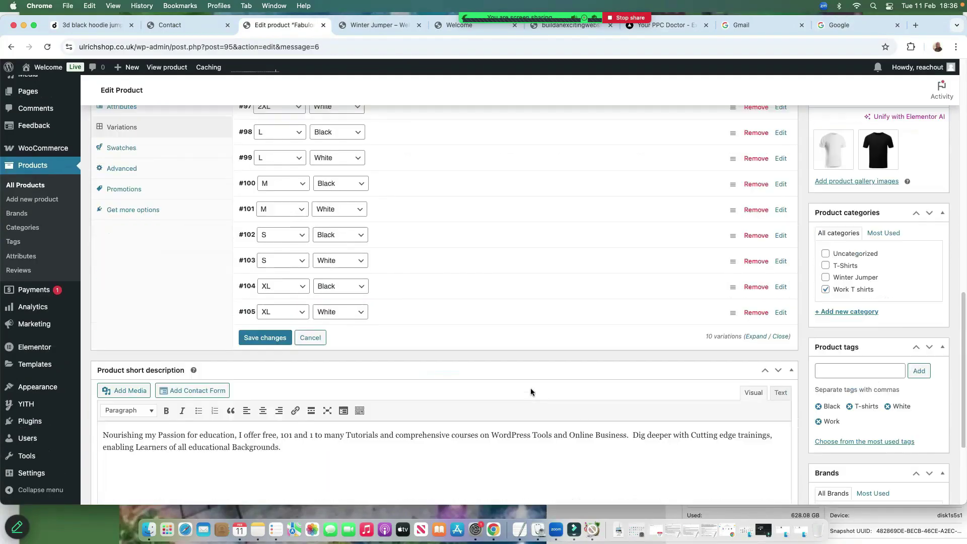
click(265, 342)
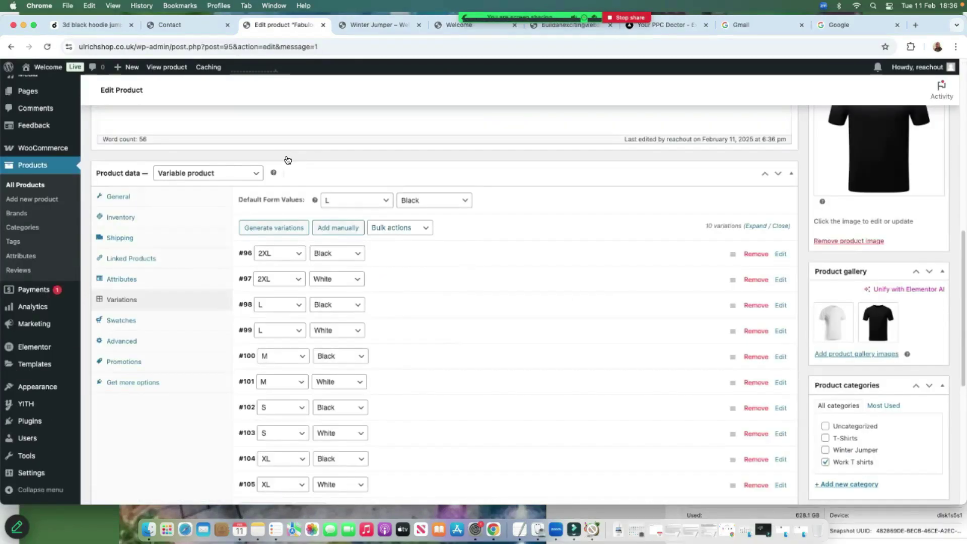
Turn on stock management for all variations in bulk and set their stock to 28
click(400, 227)
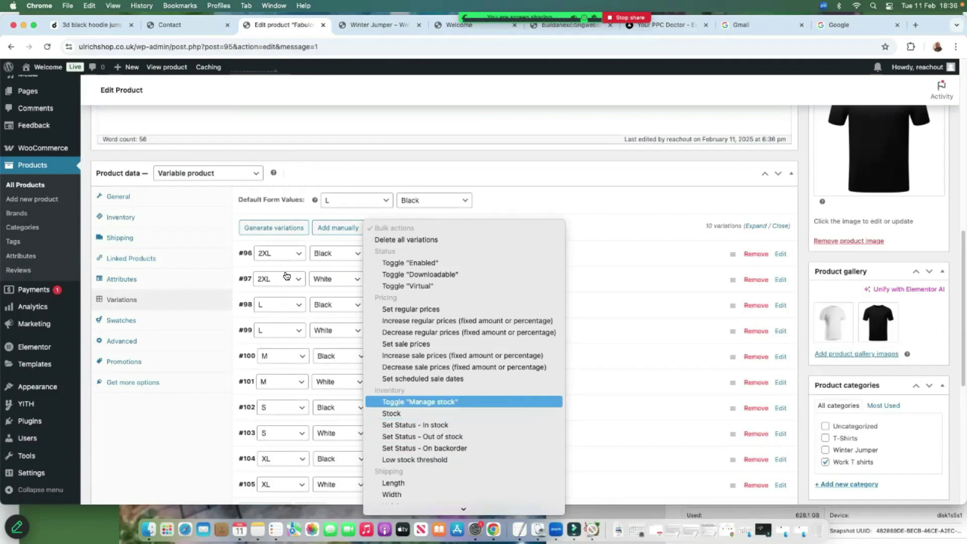
click(423, 401)
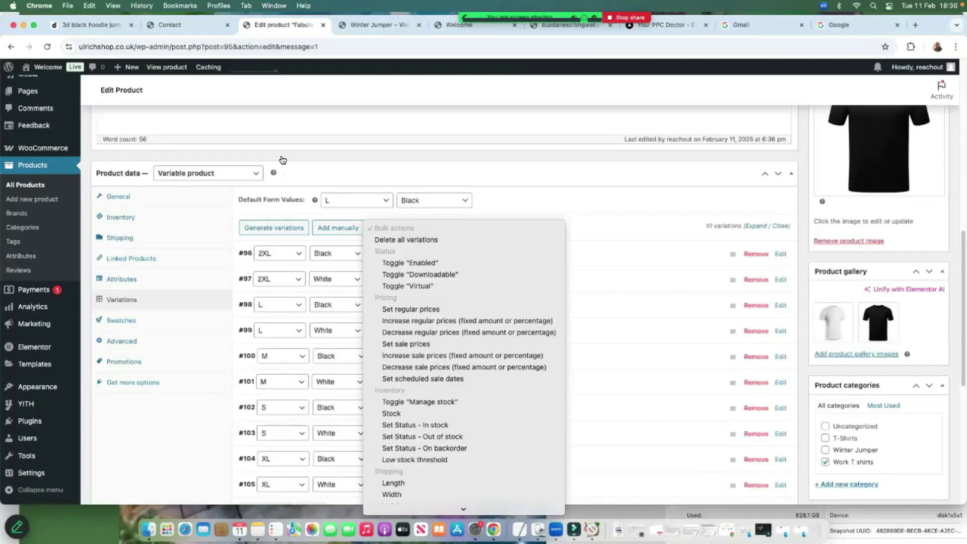
scroll(424, 453, down, 3)
key(Up)
key(Up)
key(Up)
key(Up)
key(Up)
key(Up)
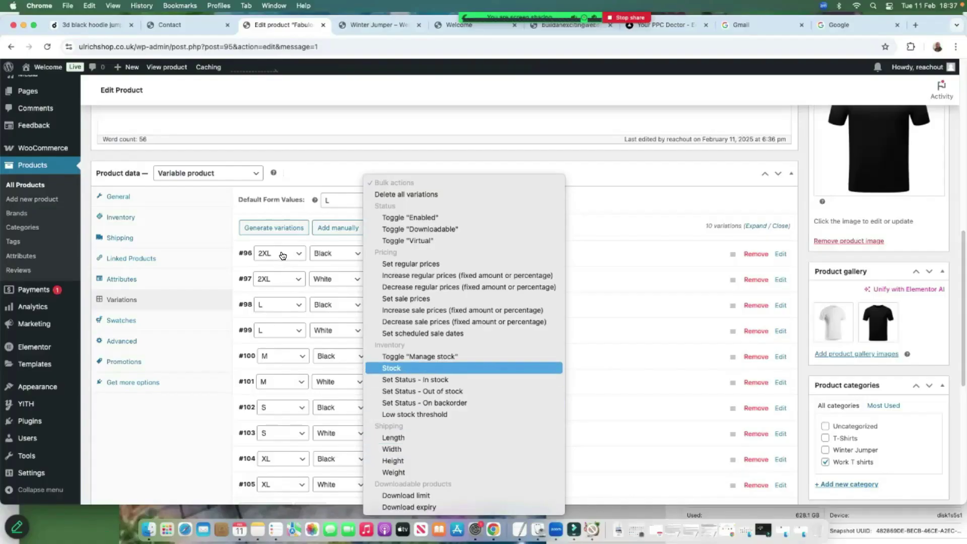
key(Return)
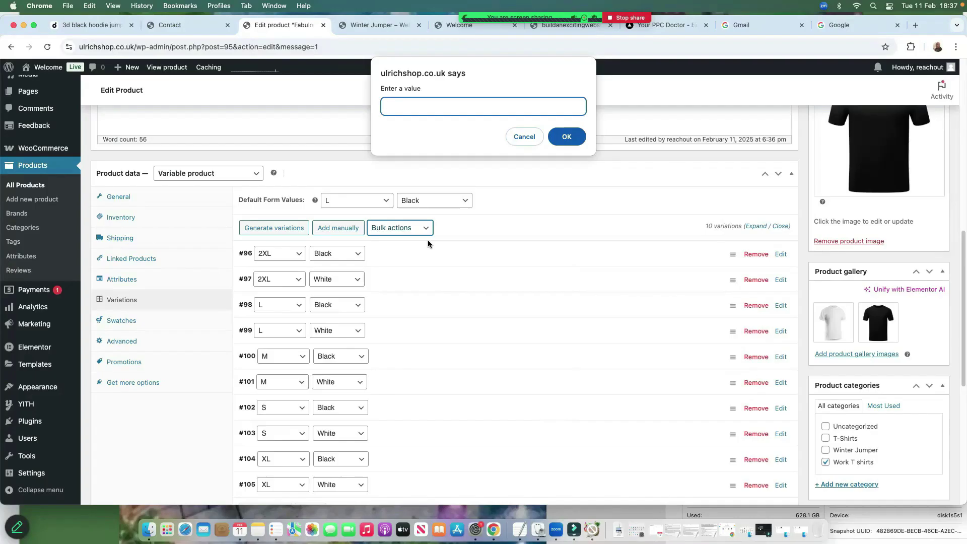
text(28)
click(565, 138)
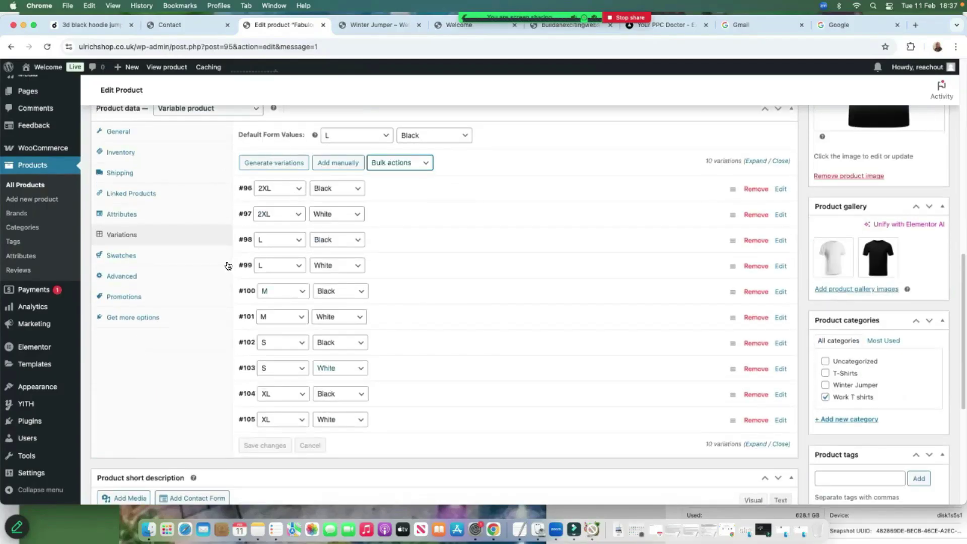
Set the stock quantity of the size S Black variation to 10
click(403, 343)
scroll(303, 234, down, 5)
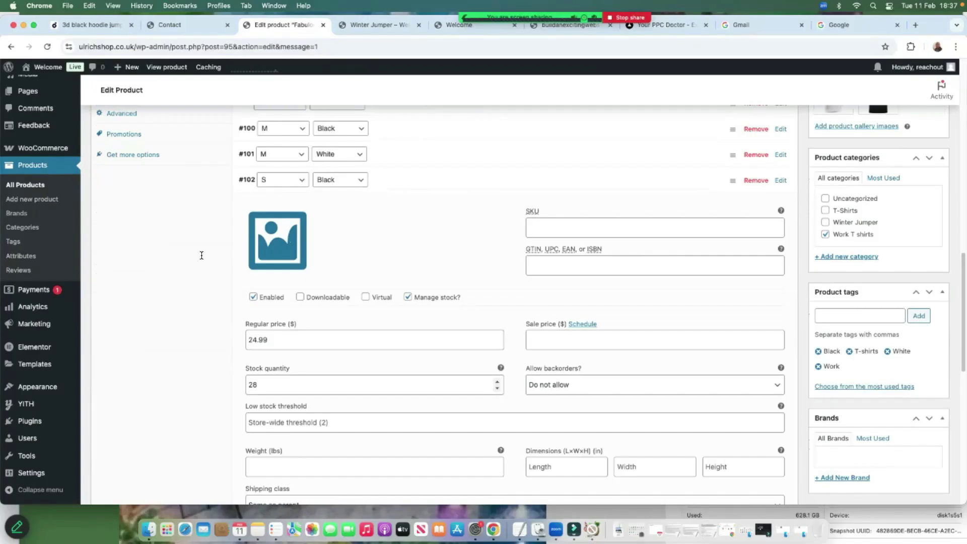
double_click(264, 392)
text(10)
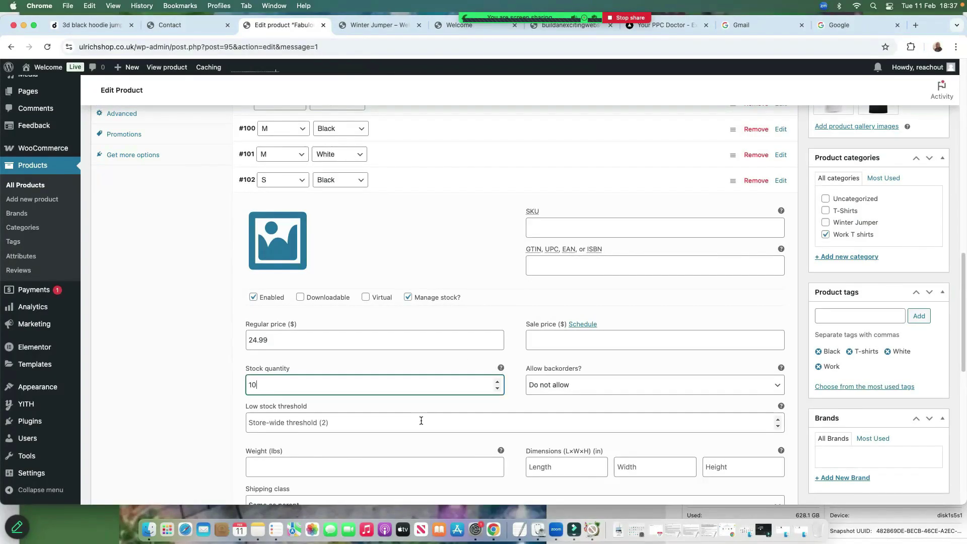
Set the stock quantity of the size S White variation to 10
scroll(403, 403, down, 3)
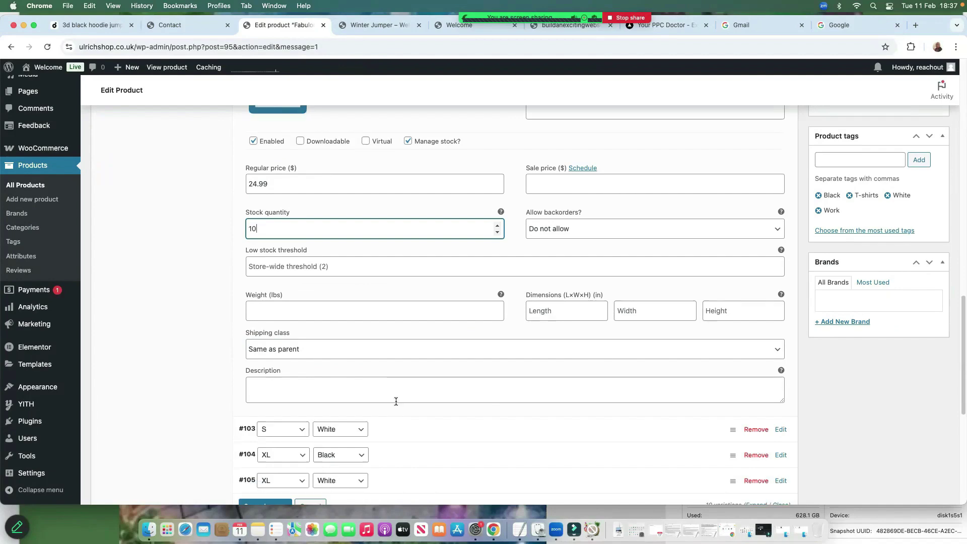
click(419, 430)
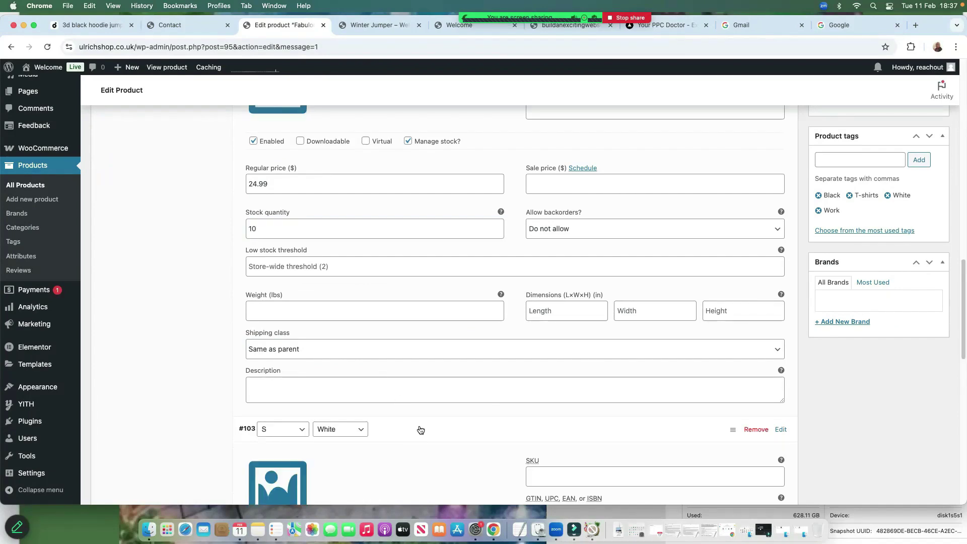
scroll(430, 432, down, 6)
double_click(261, 315)
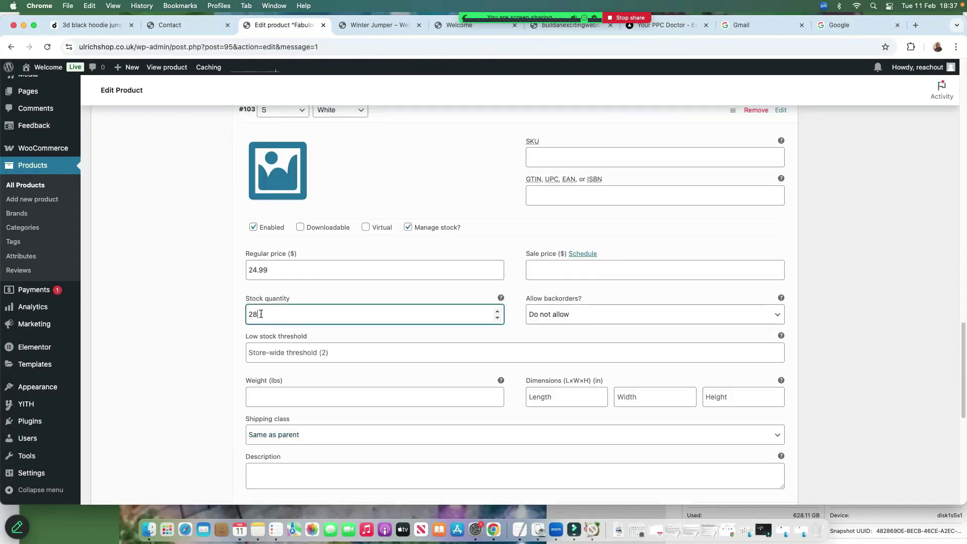
text(10)
scroll(406, 297, up, 1)
scroll(406, 297, down, 4)
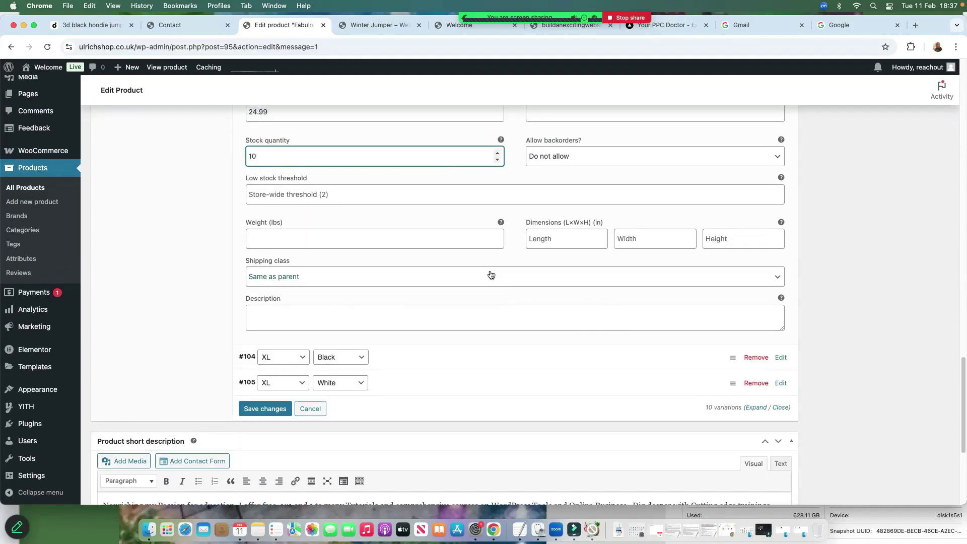
Review the variation list and expand the size L Black variation to check its stock quantity
scroll(491, 276, up, 6)
scroll(478, 285, down, 5)
scroll(398, 292, up, 10)
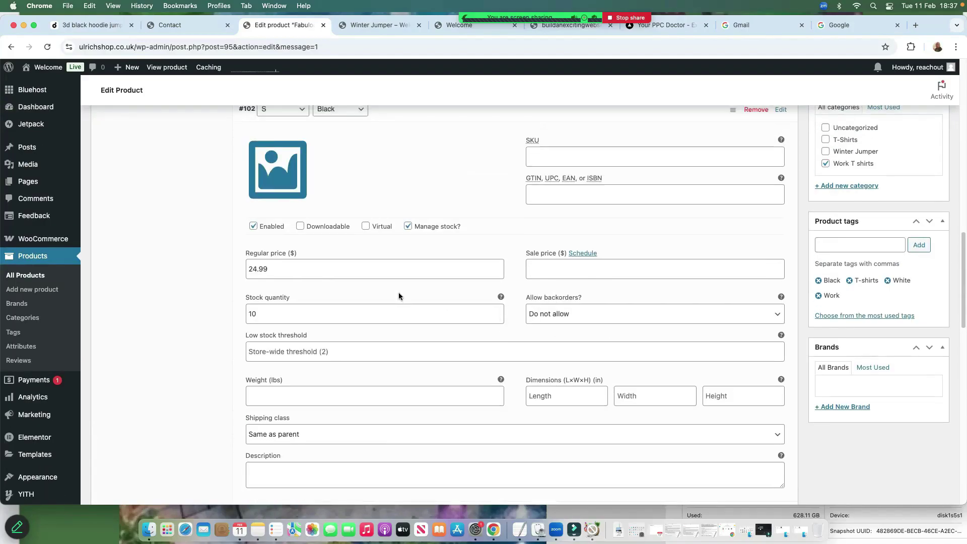
scroll(269, 205, up, 1)
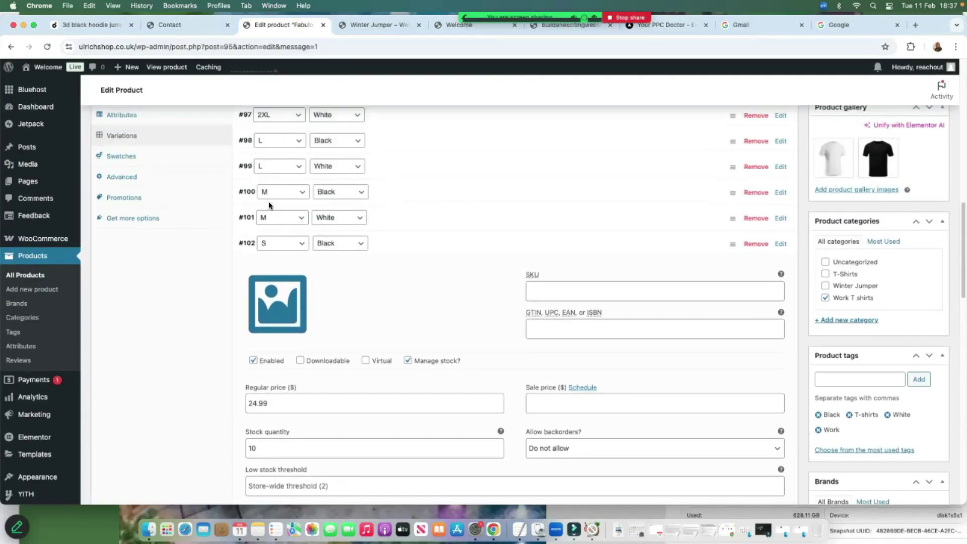
scroll(269, 203, up, 2)
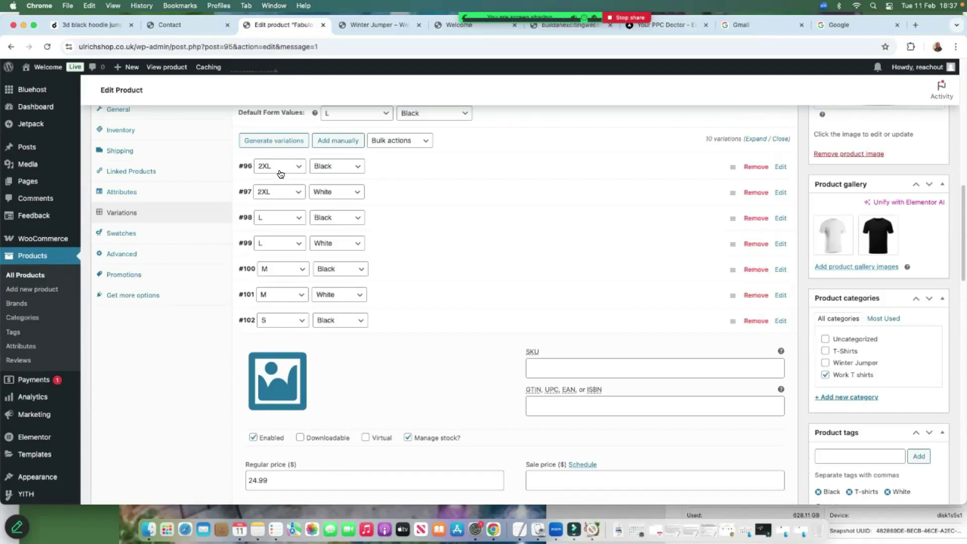
click(403, 217)
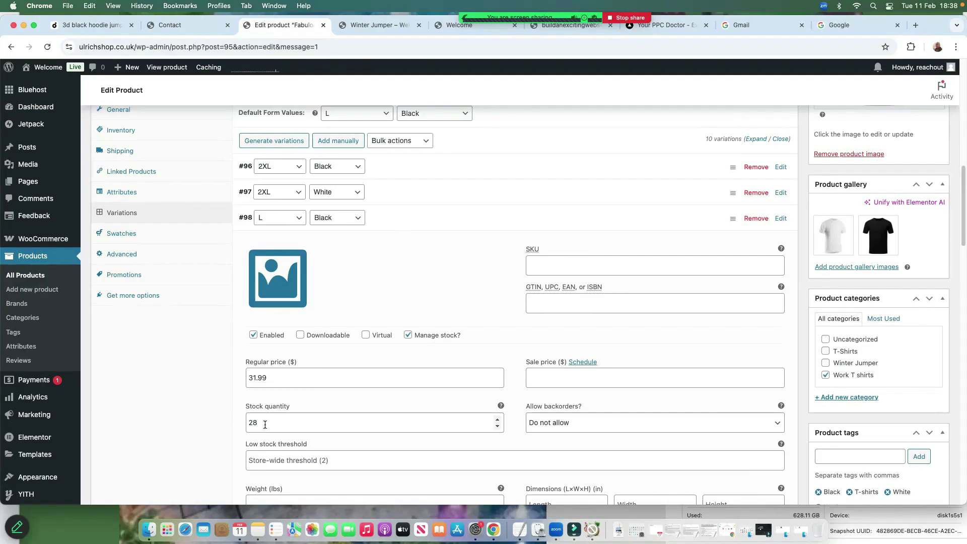
Save the variation changes and update the Fabulous Tshirt product
scroll(269, 429, down, 20)
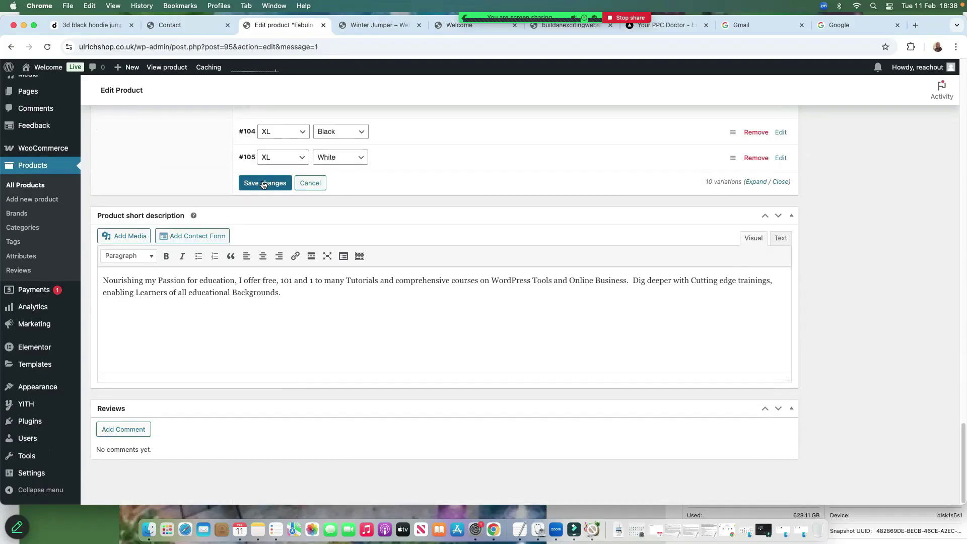
click(263, 184)
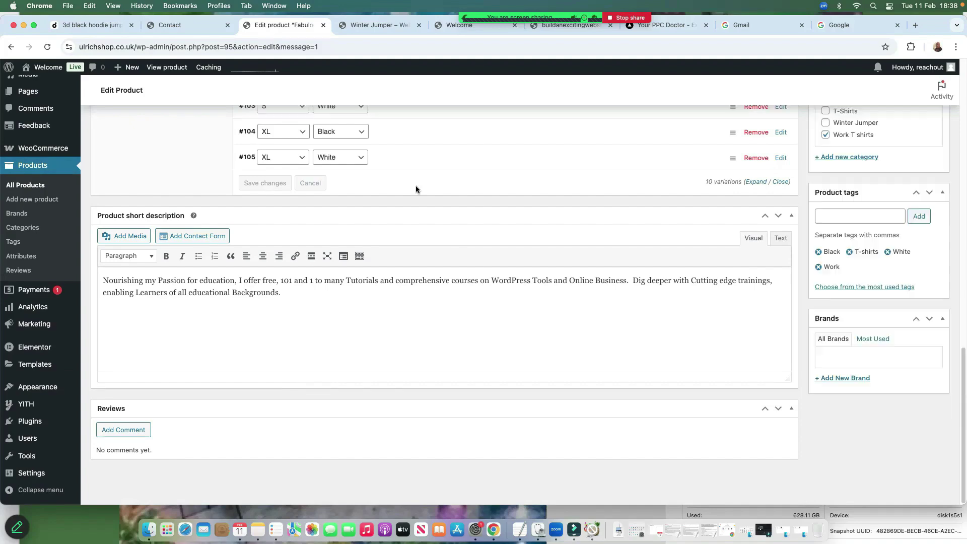
scroll(481, 195, up, 15)
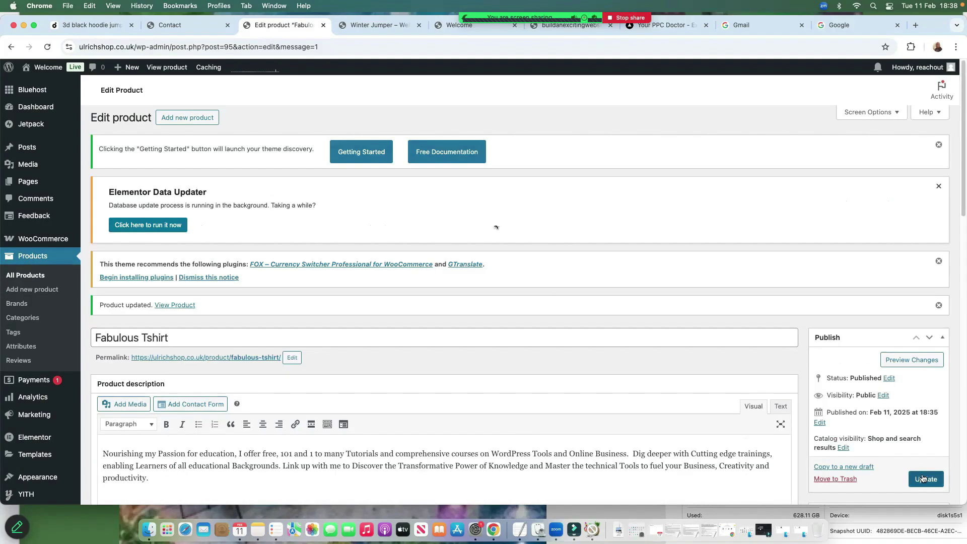
click(926, 479)
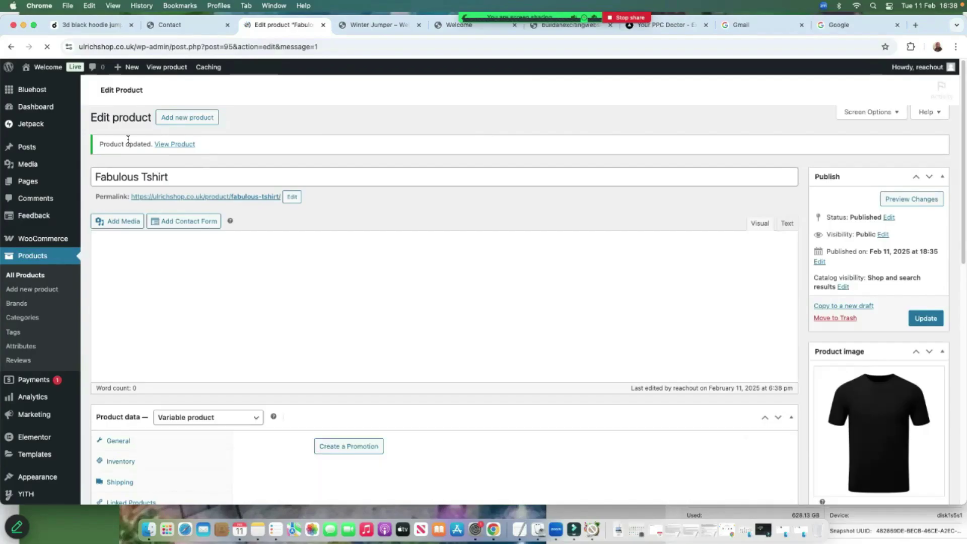
Open the Fabulous Tshirt page in the shop and select size S to check its price and stock
scroll(172, 192, down, 1)
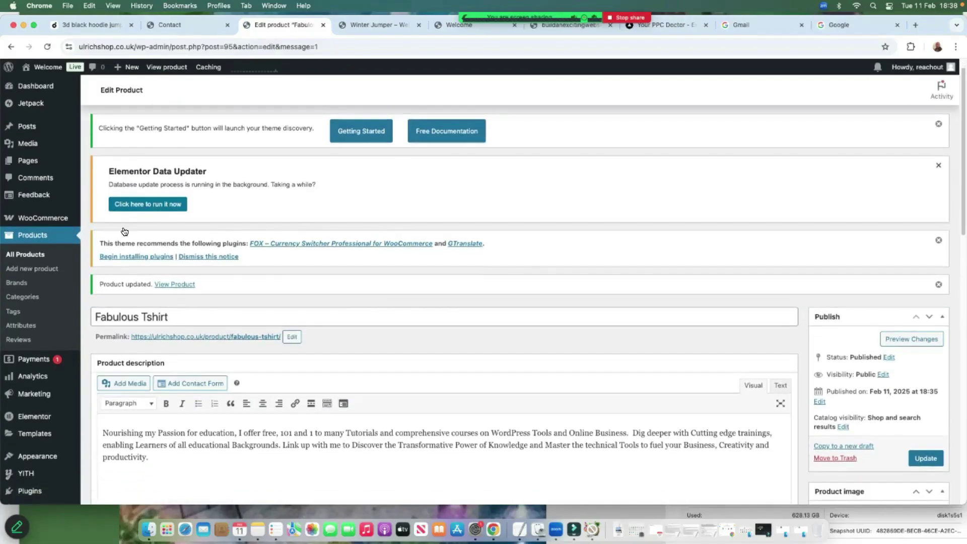
key(Tab)
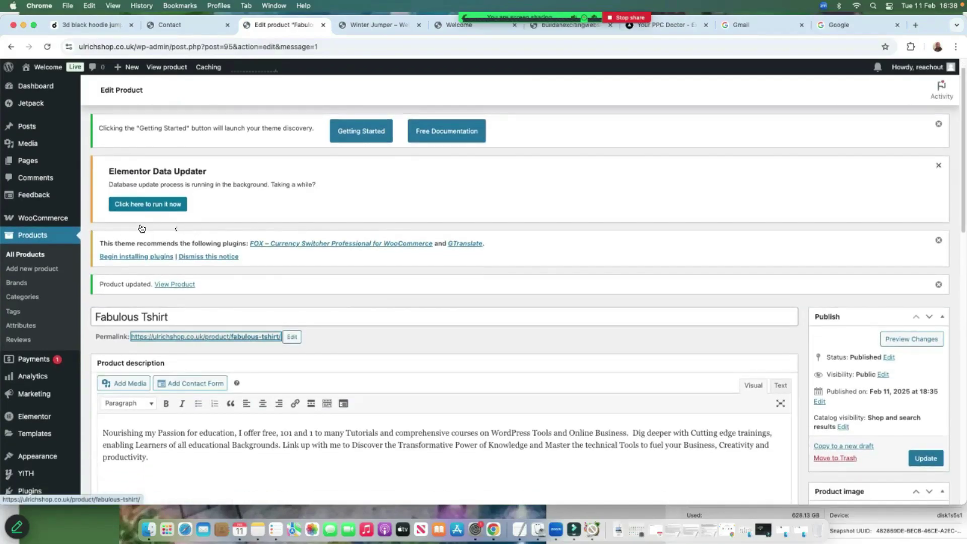
key(Return)
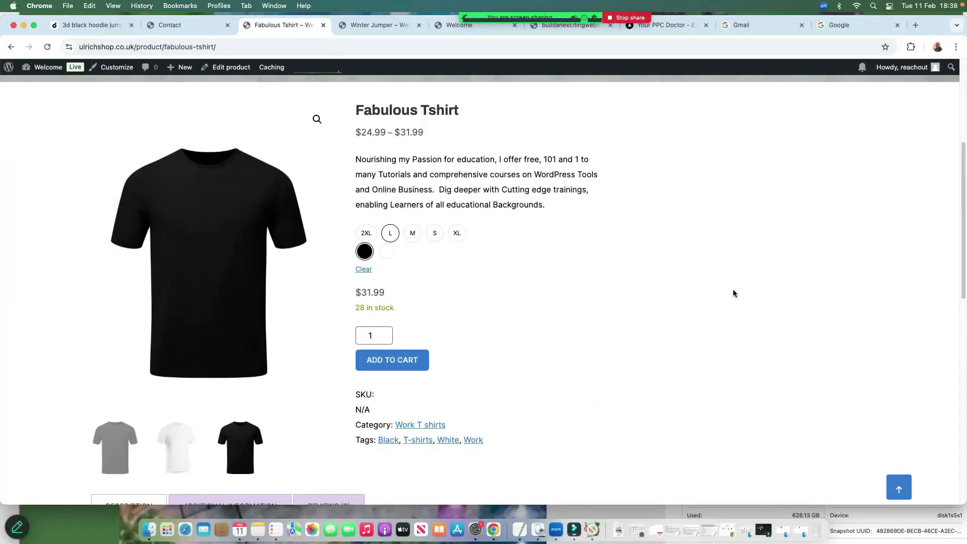
scroll(384, 258, down, 2)
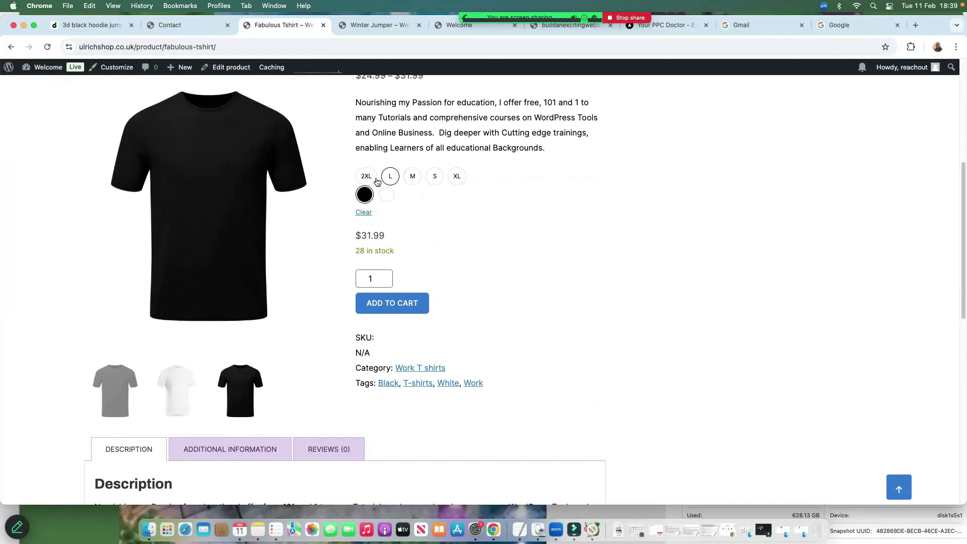
click(434, 177)
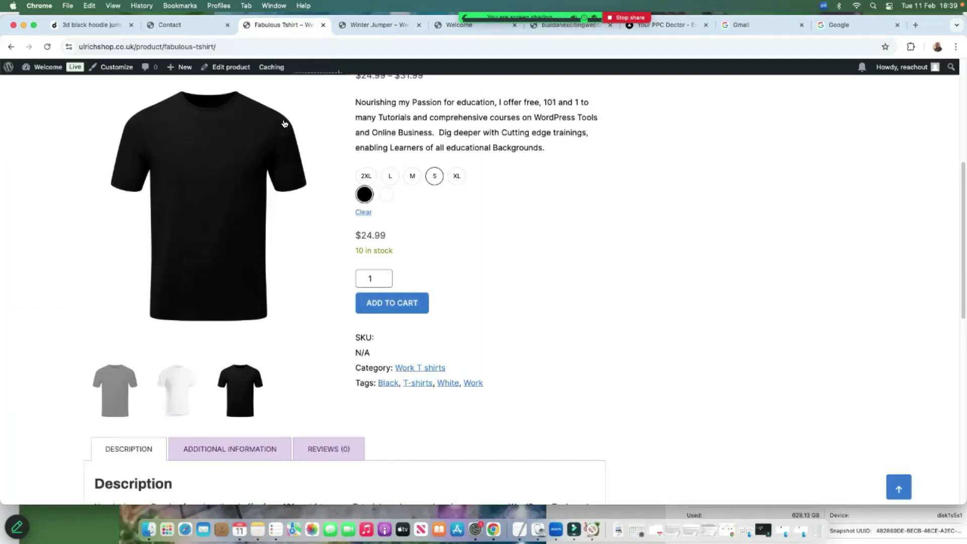
Select size L on the Fabulous Tshirt page and check its price, stock, description and related products
click(389, 183)
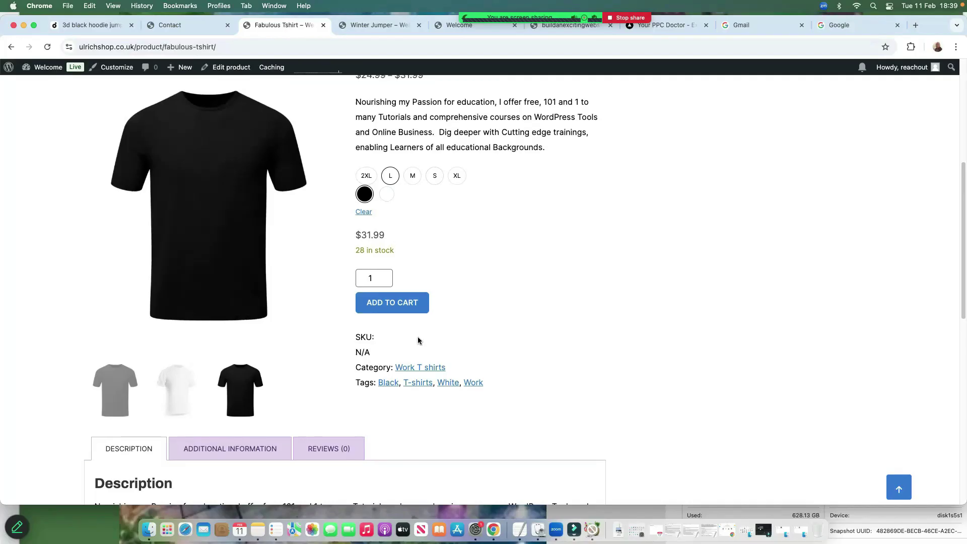
scroll(417, 336, down, 4)
scroll(416, 333, down, 4)
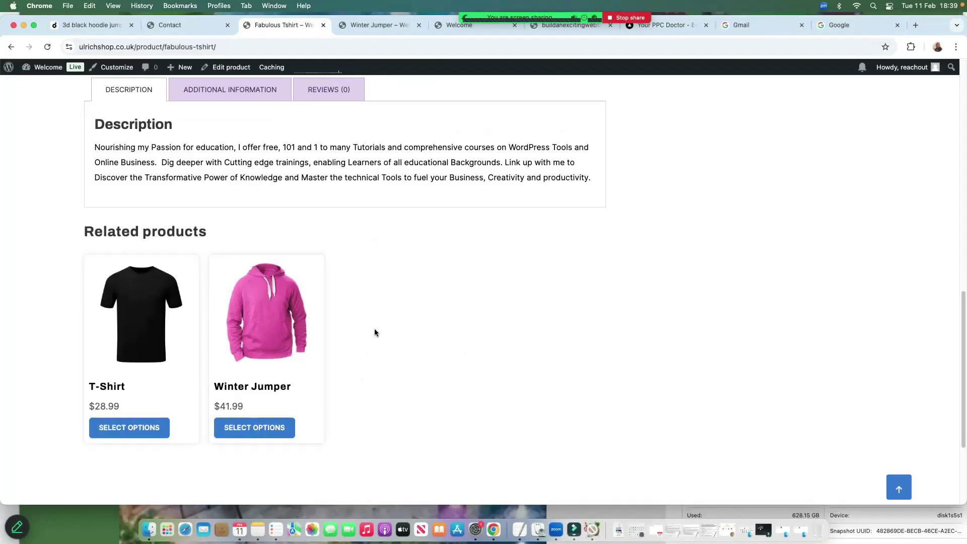
scroll(374, 332, up, 15)
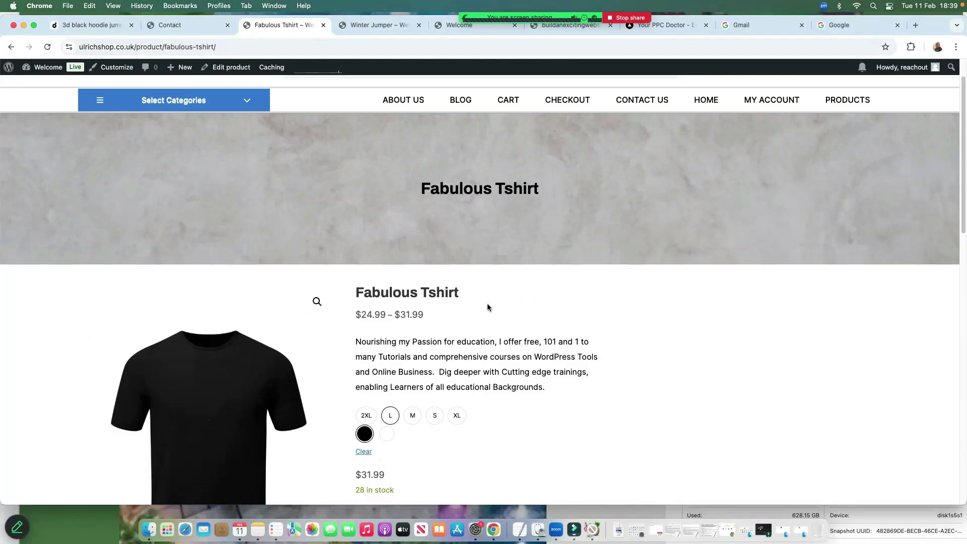
scroll(488, 306, down, 5)
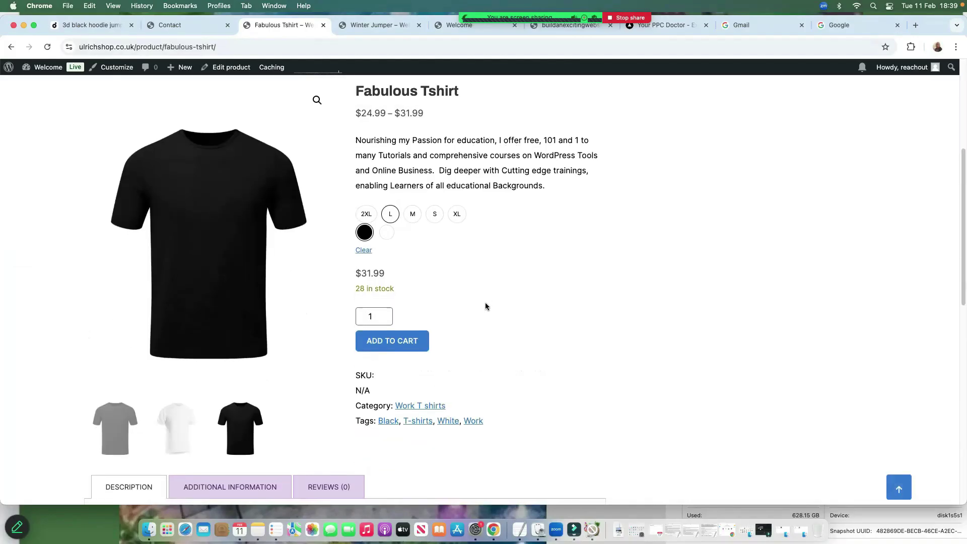
Switch the product colour to White and try other sizes to check the displayed product image
click(386, 235)
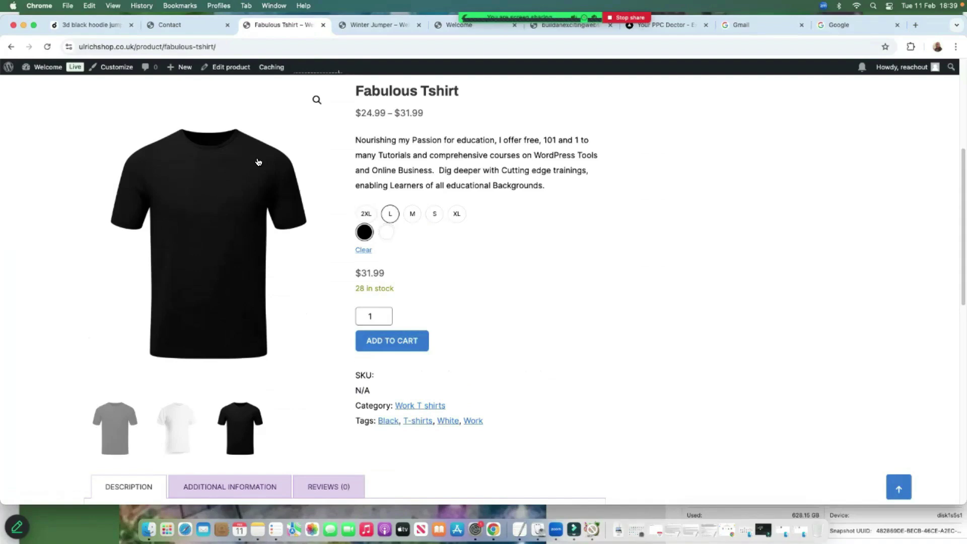
click(387, 232)
scroll(383, 192, up, 2)
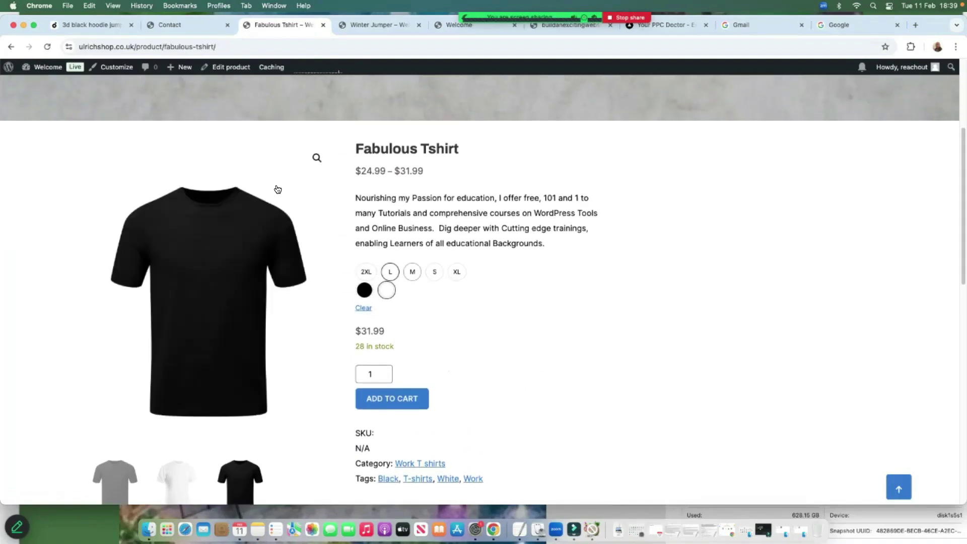
click(413, 271)
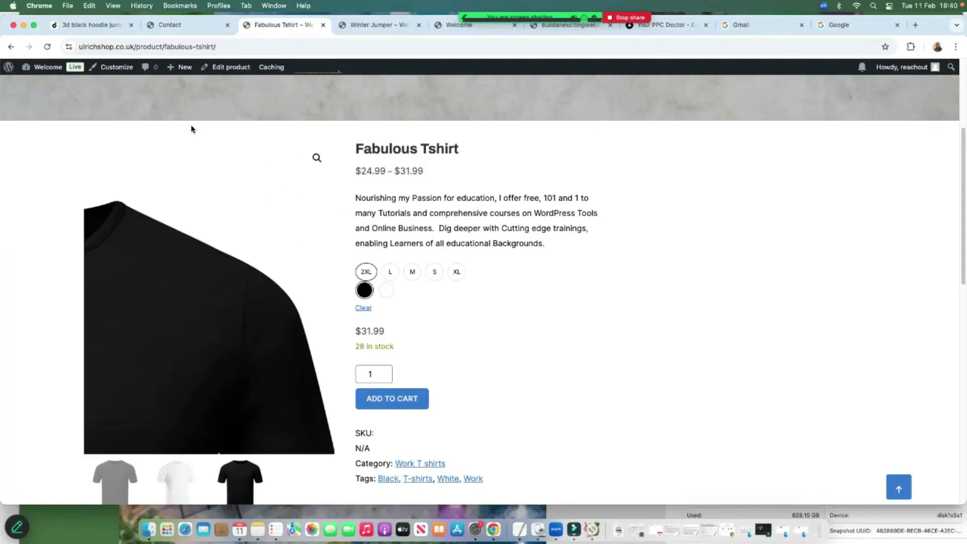
Return to the product's variations and set the black T-shirt photo Depositphotos_193689552_L.jpg as the 2XL Black variation image
click(11, 47)
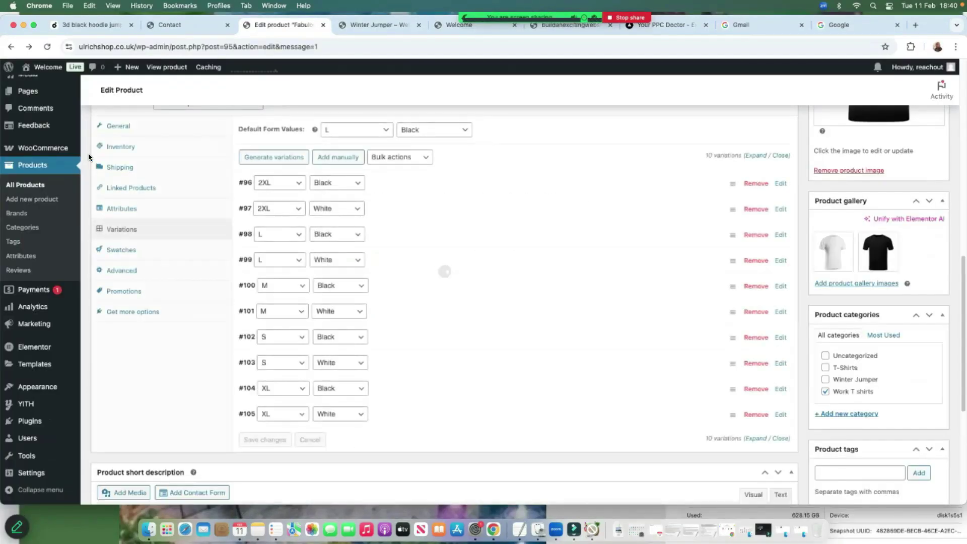
click(327, 129)
click(317, 139)
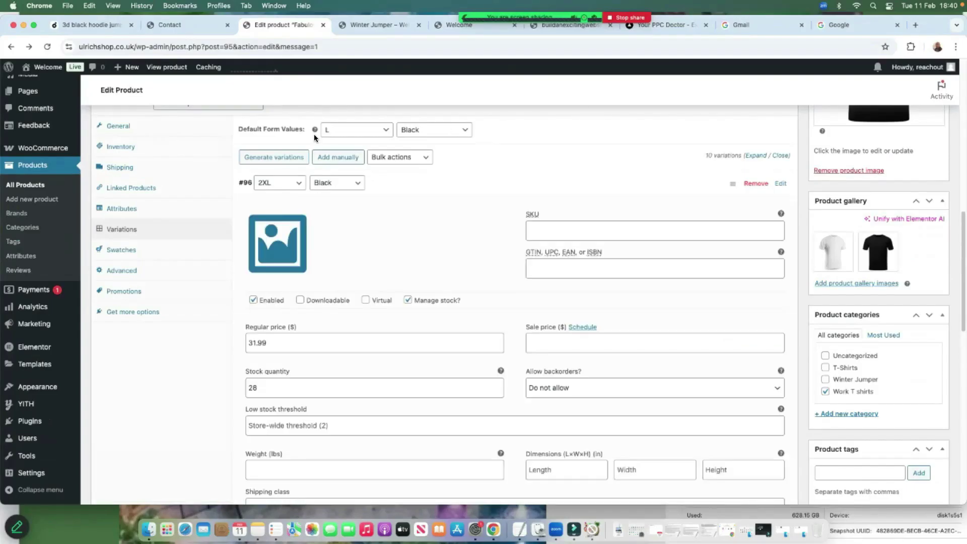
click(275, 239)
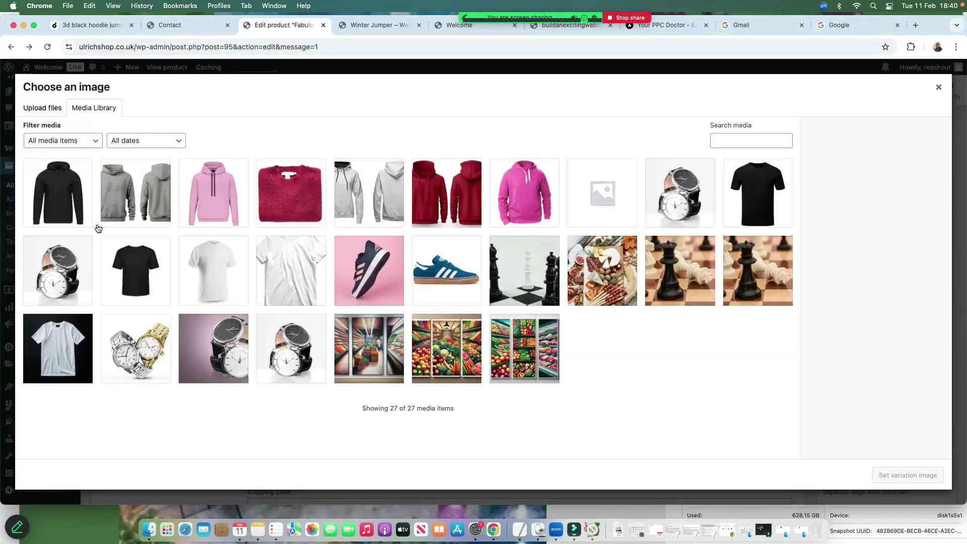
click(776, 211)
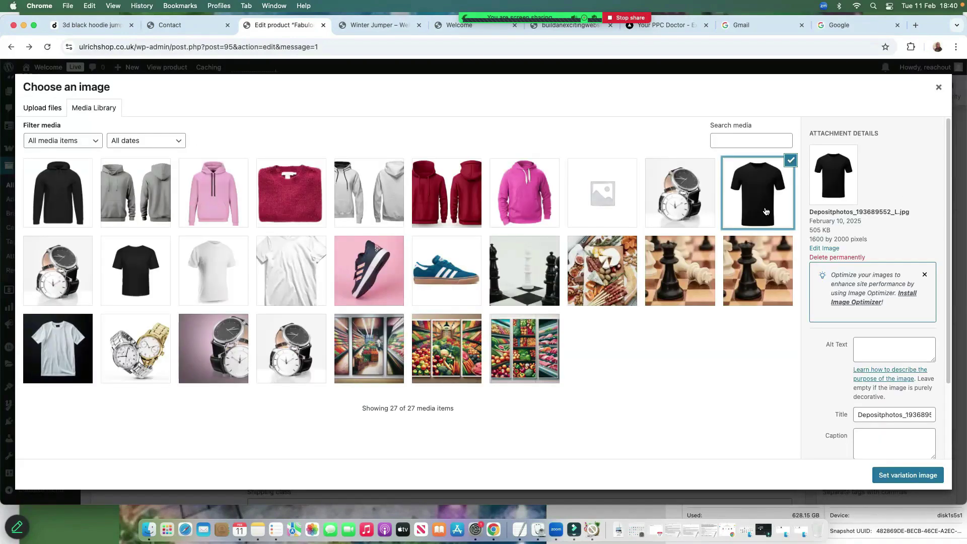
click(902, 475)
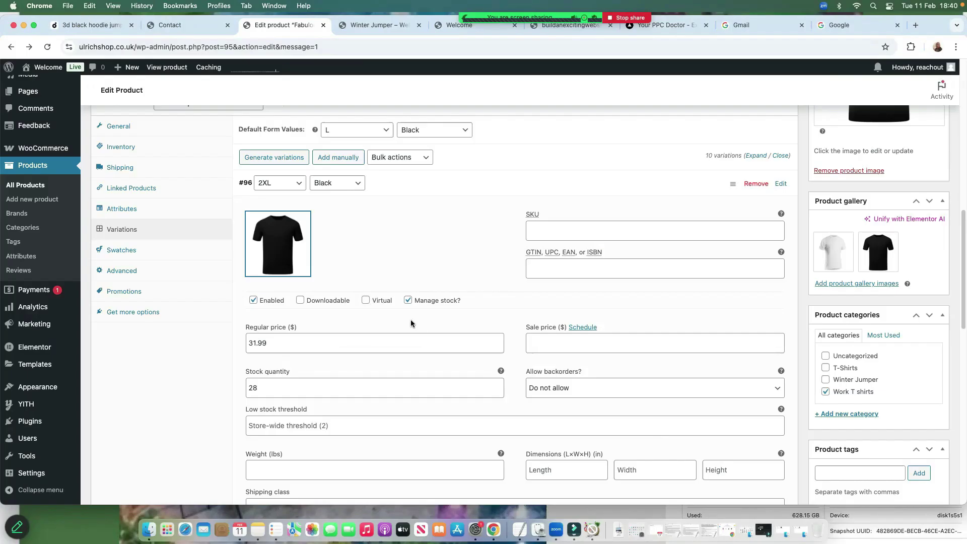
Set the plain white T-shirt photo from the media library as the image of the 2XL White variation
scroll(262, 146, down, 8)
click(277, 264)
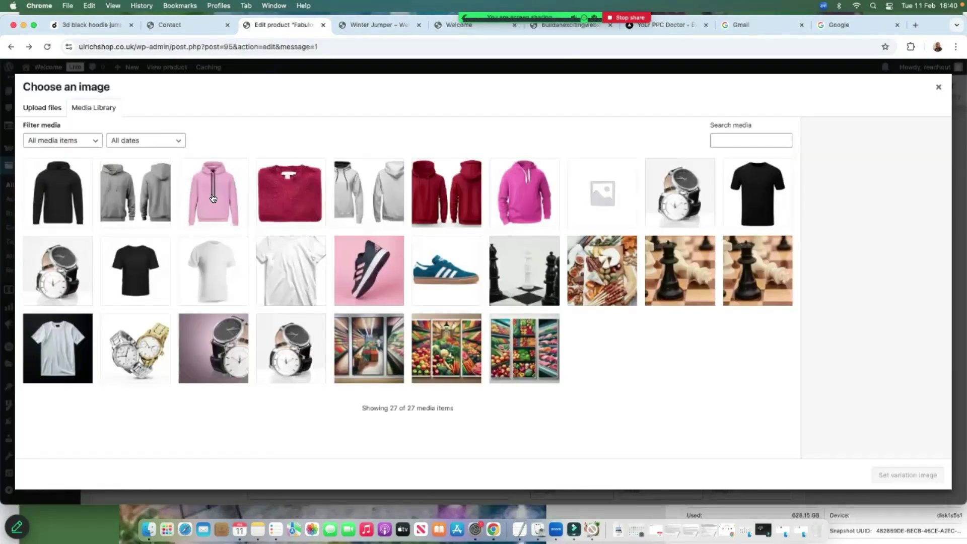
click(213, 271)
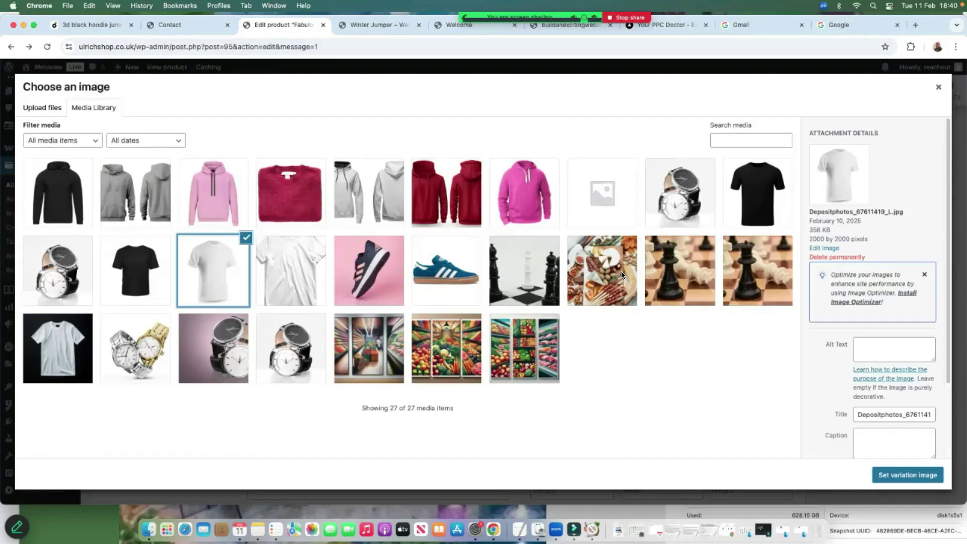
click(908, 475)
Assign the black T-shirt photo Depositphotos_193689552_L.jpg to a further Black variation down the list
scroll(324, 244, down, 6)
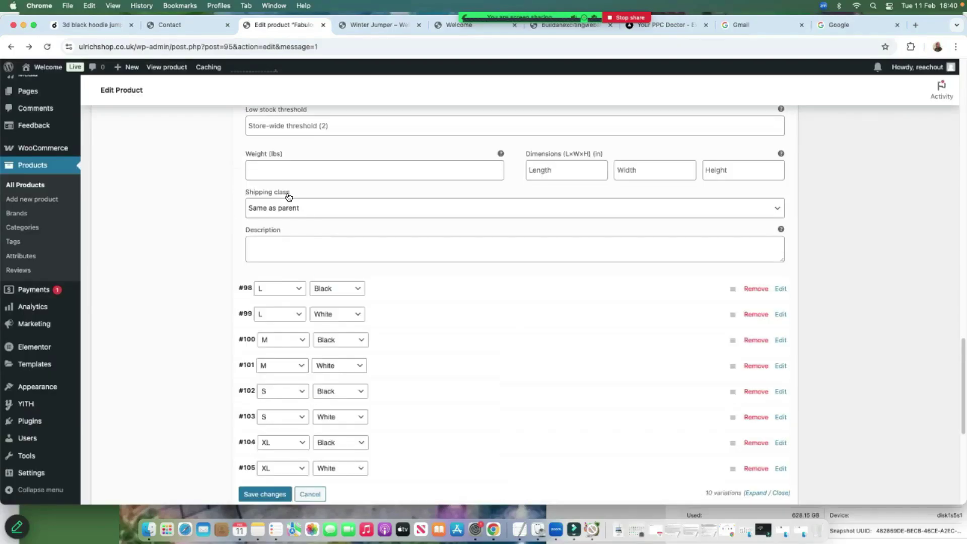
click(277, 348)
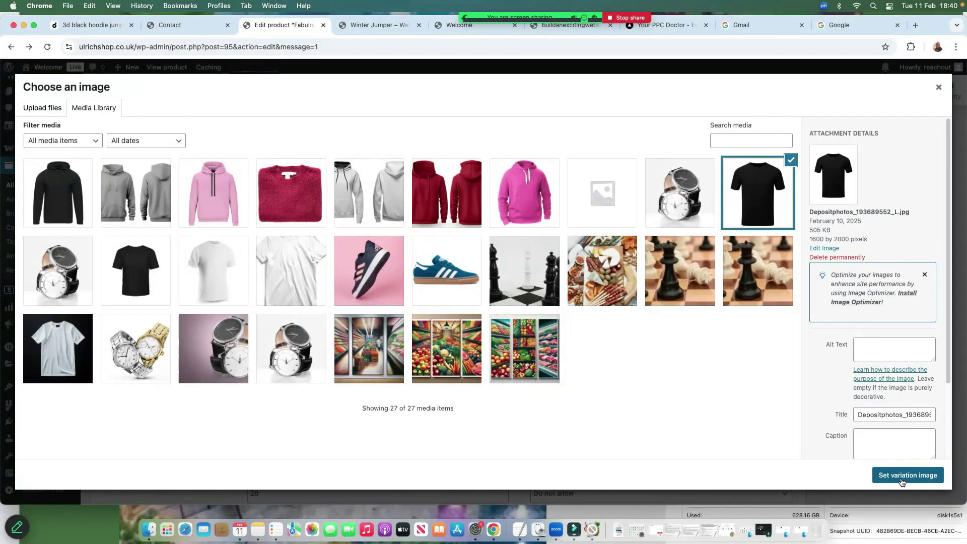
click(907, 475)
Save the variation image changes and update the product
scroll(327, 250, down, 7)
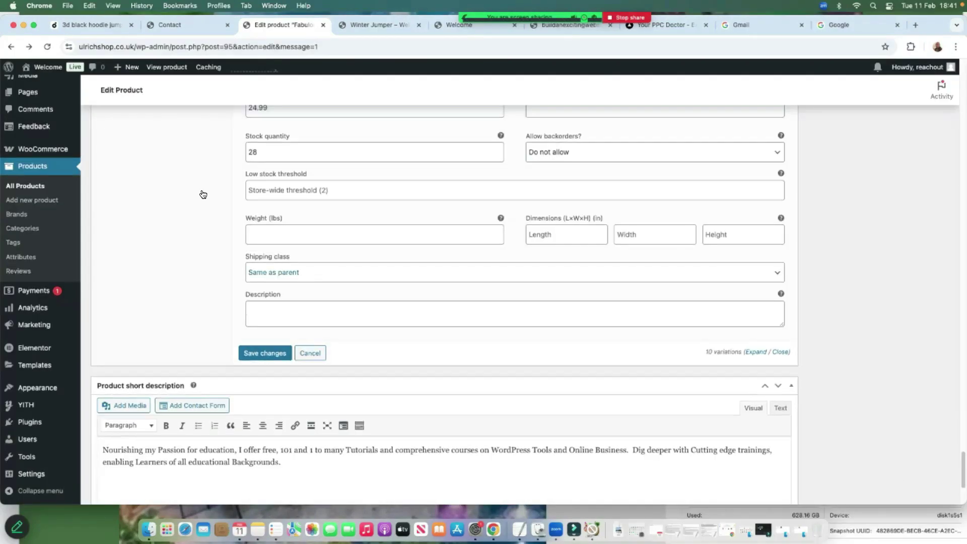
click(262, 358)
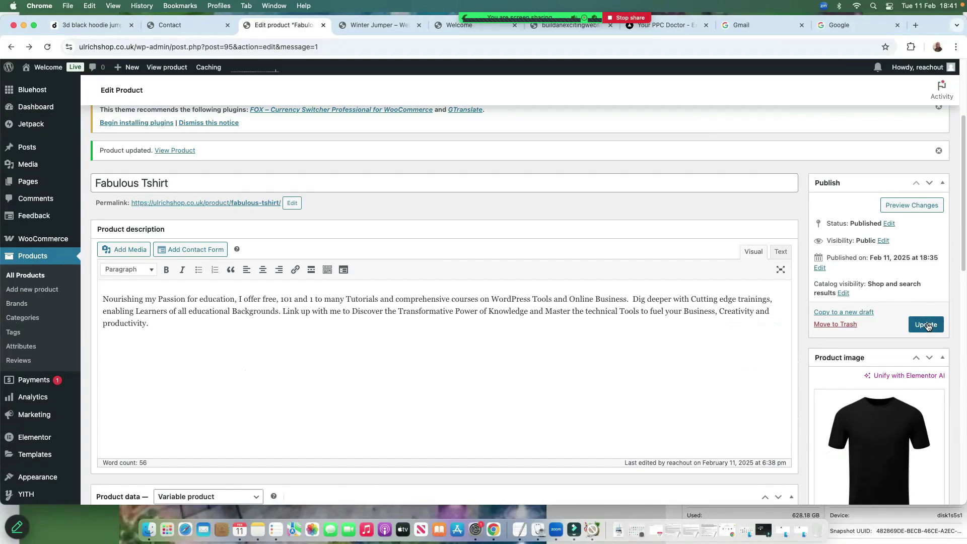
click(927, 324)
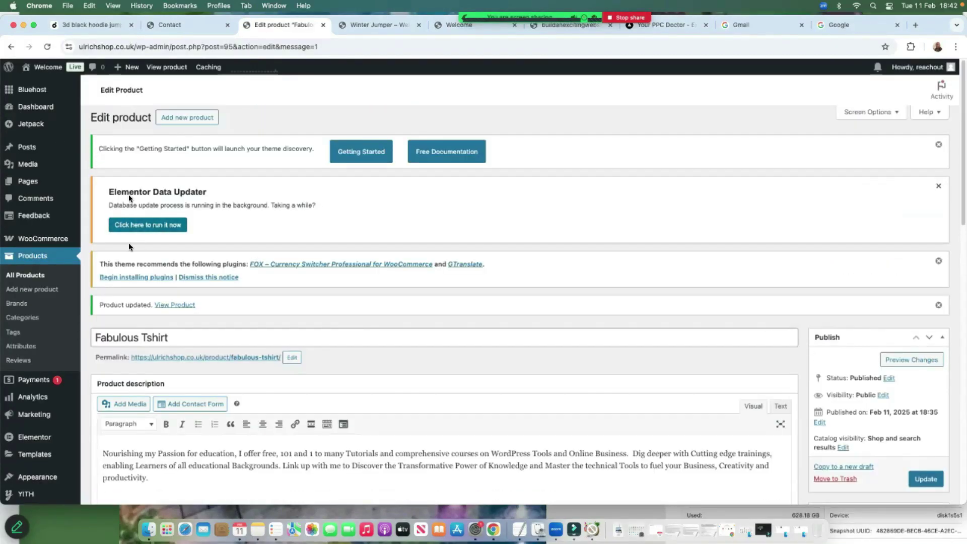
Open the product's shop page and select White with different sizes to check the variation images
click(151, 357)
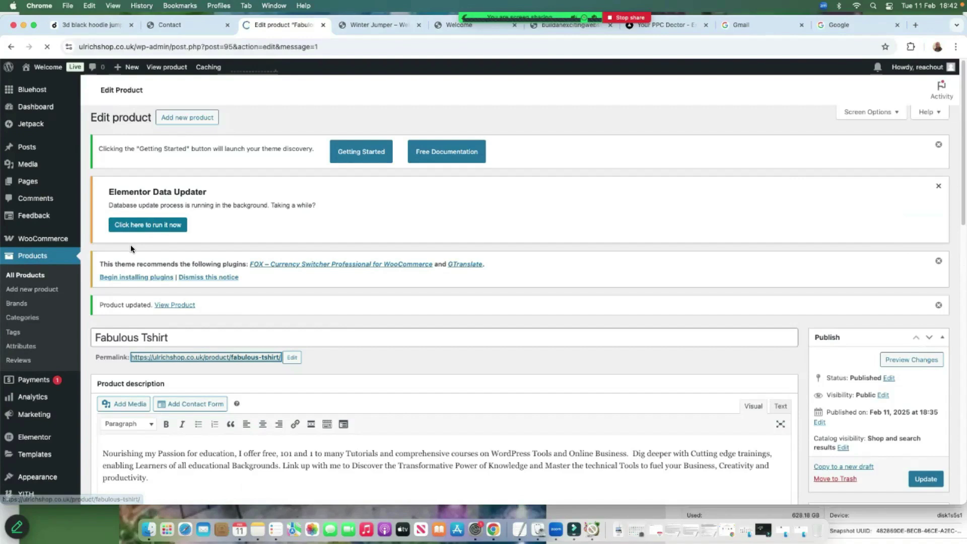
scroll(310, 238, down, 3)
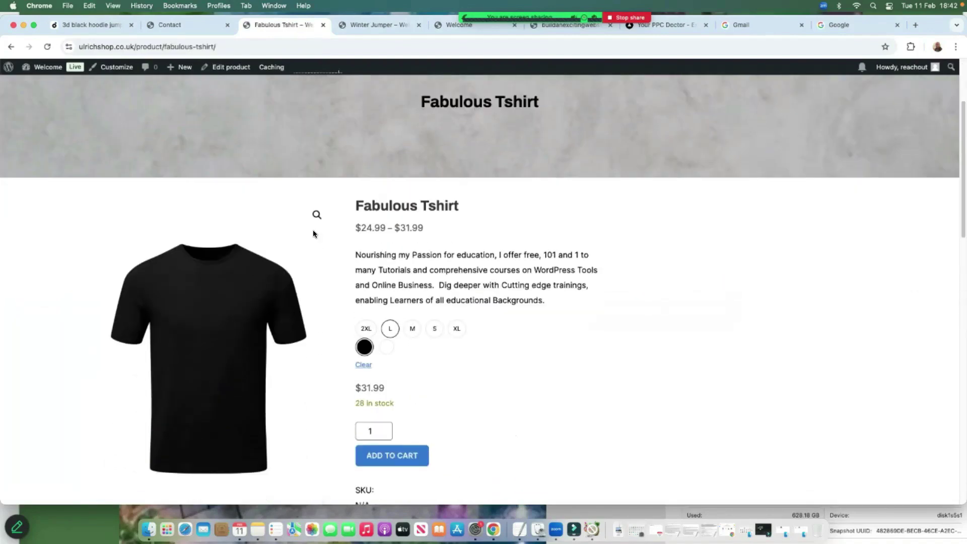
scroll(352, 191, down, 2)
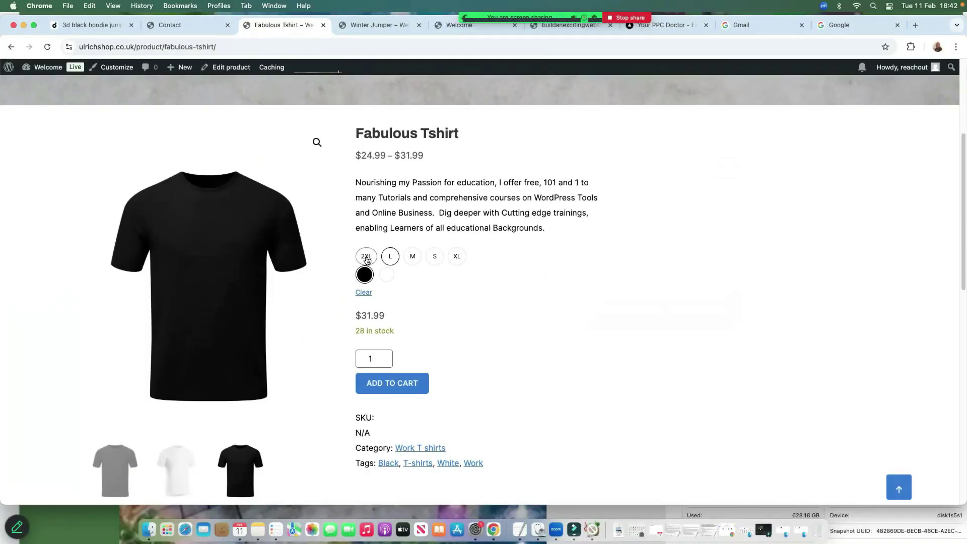
click(387, 276)
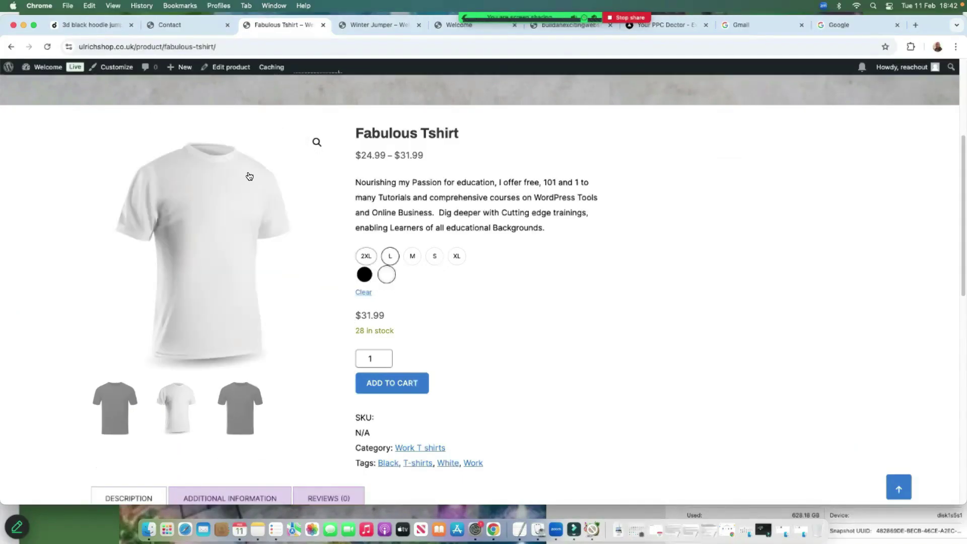
click(367, 256)
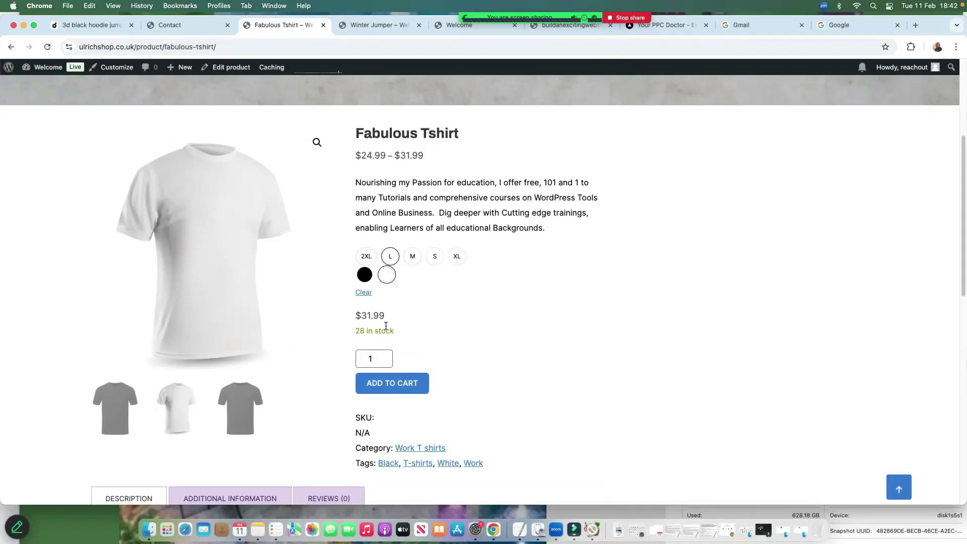
Set the quantity to 8 for the XL White Fabulous Tshirt and add it to the cart
scroll(420, 272, down, 3)
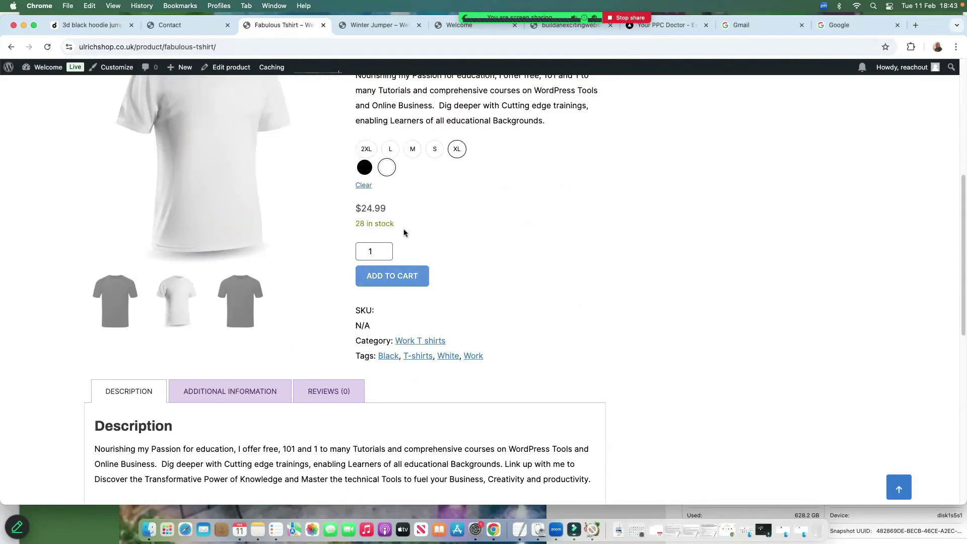
scroll(424, 272, up, 3)
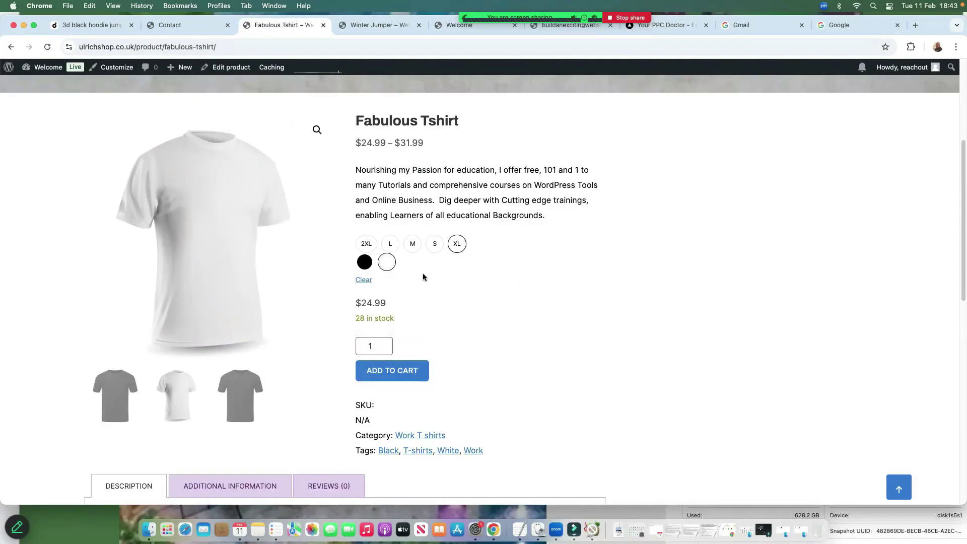
click(386, 344)
click(386, 344)
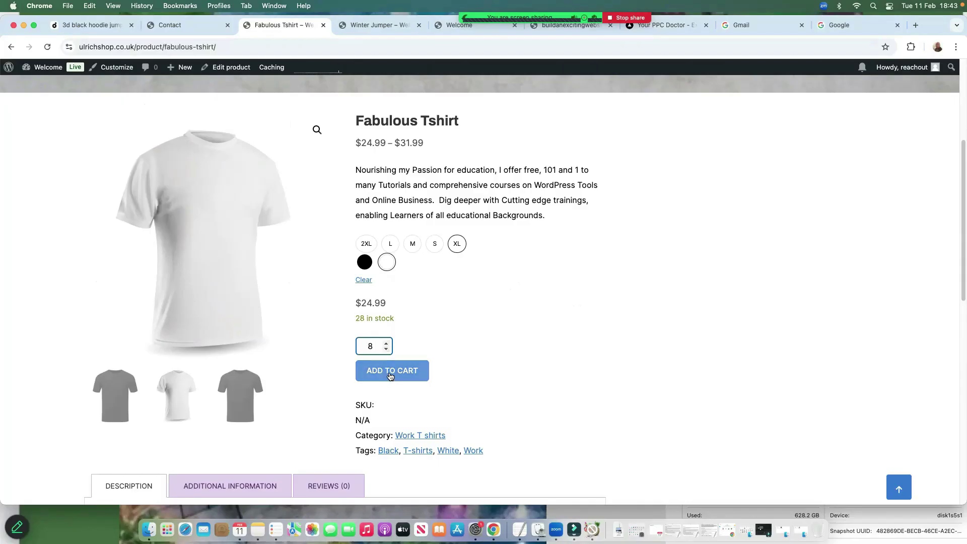
click(395, 377)
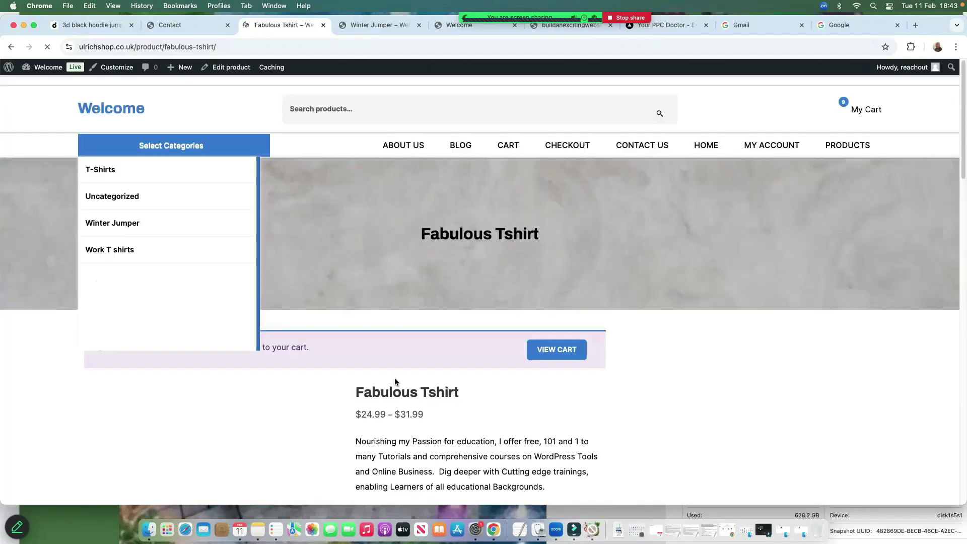
Review the product page after adding the shirts and open the shopping cart
scroll(399, 308, down, 4)
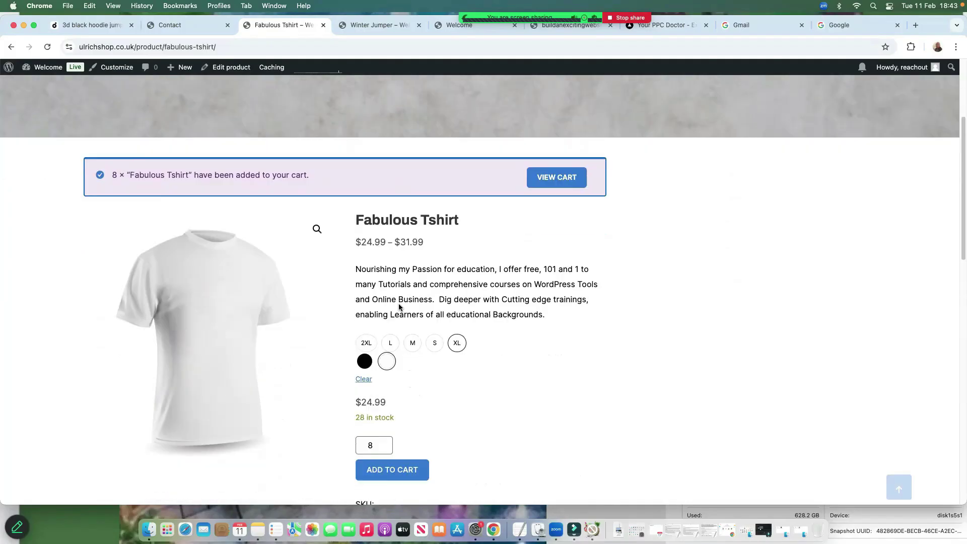
scroll(269, 210, up, 5)
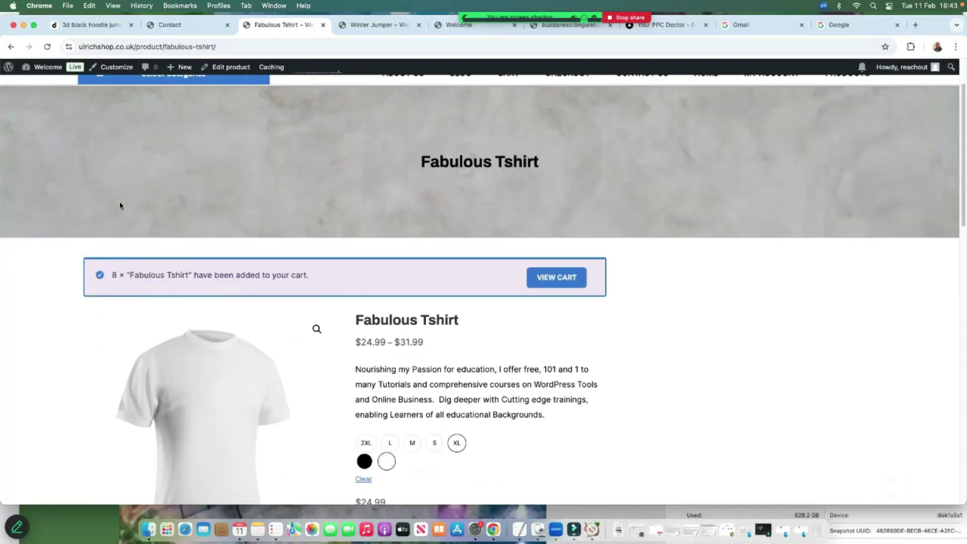
click(554, 286)
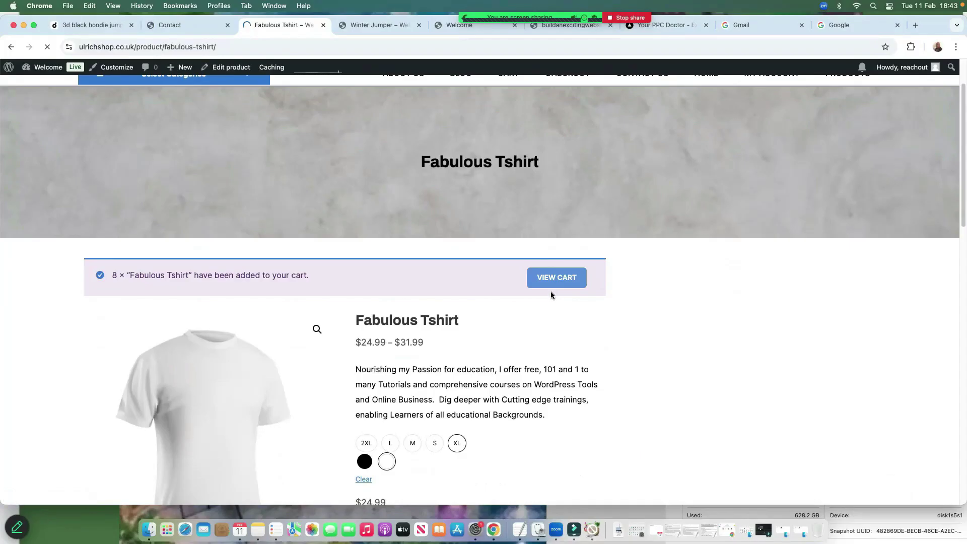
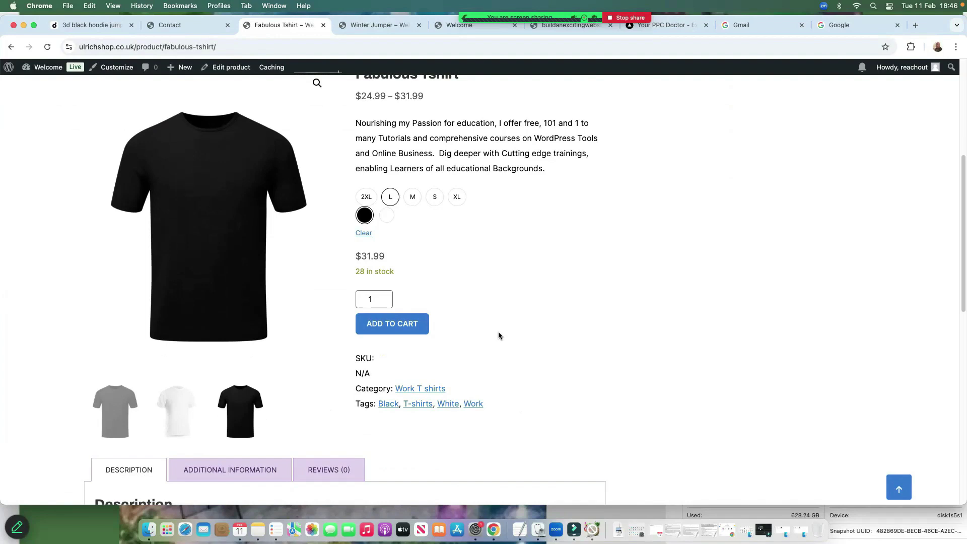
Go to the product attributes in the WordPress dashboard and open the terms of the Size attribute
click(375, 26)
click(50, 68)
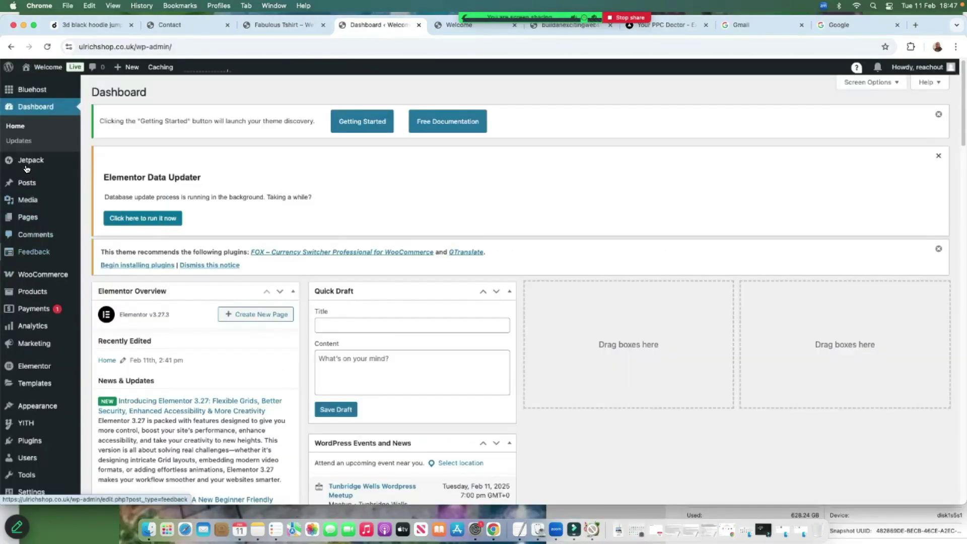
mouse_move(42, 298)
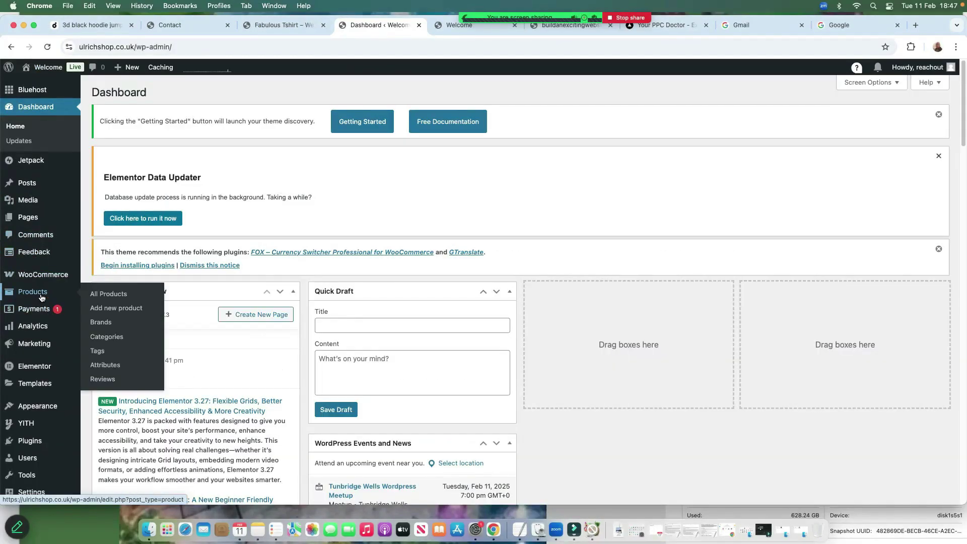
click(112, 367)
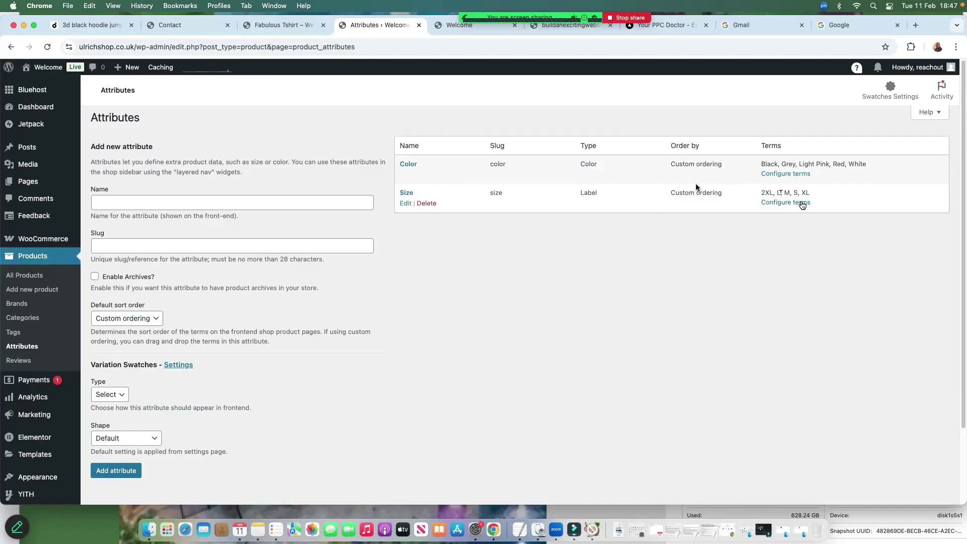
click(787, 202)
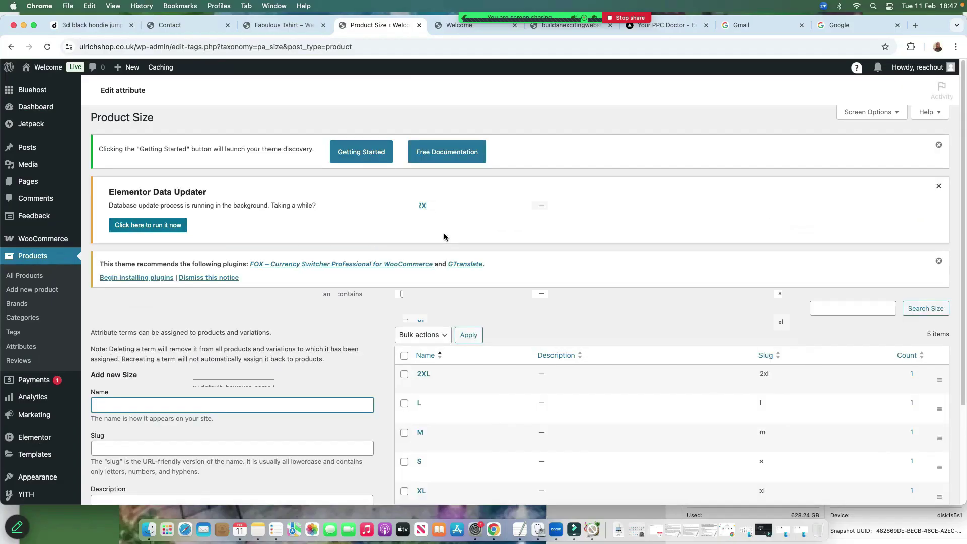
Reorder the Size terms from smallest to largest as S, M, L, XL, 2XL
scroll(816, 383, down, 5)
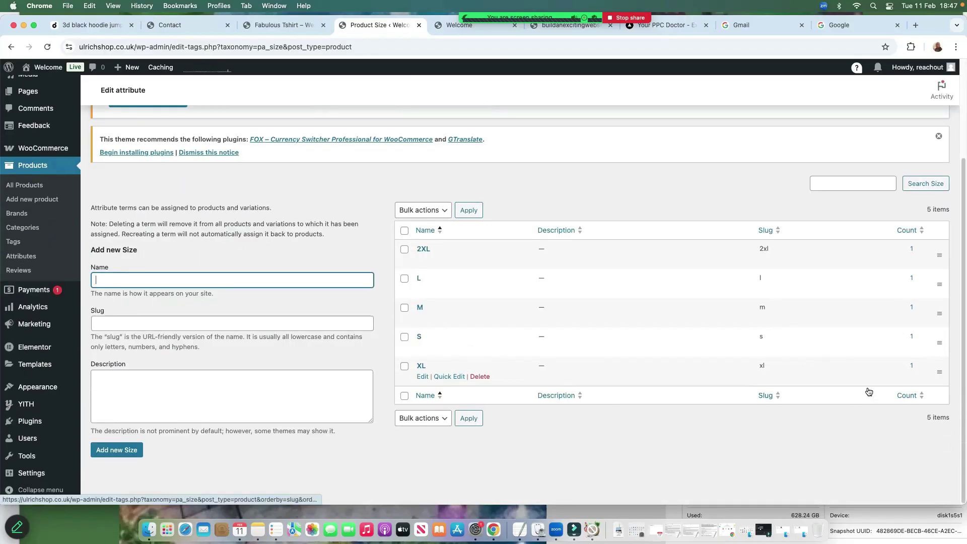
drag(939, 343, 937, 247)
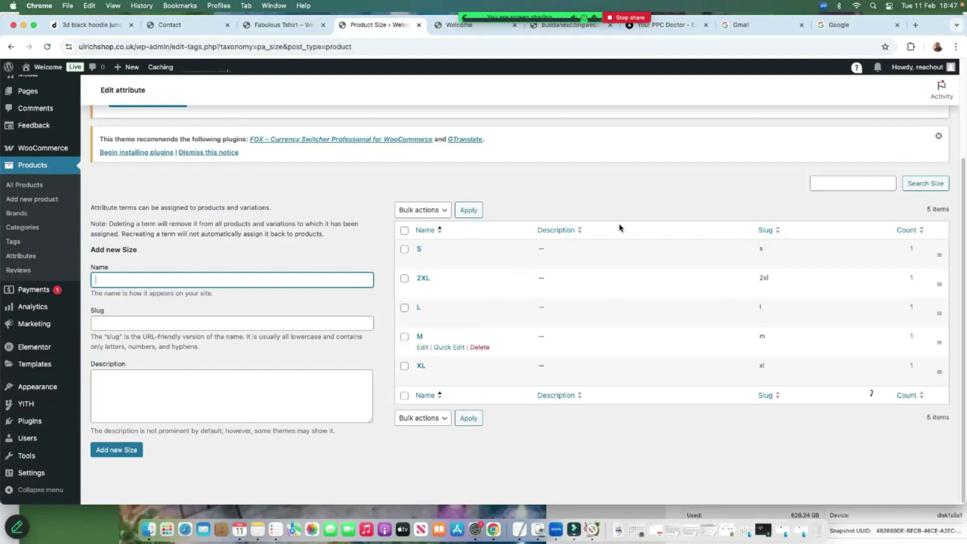
mouse_move(629, 233)
mouse_down()
mouse_move(628, 190)
mouse_move(626, 220)
mouse_up()
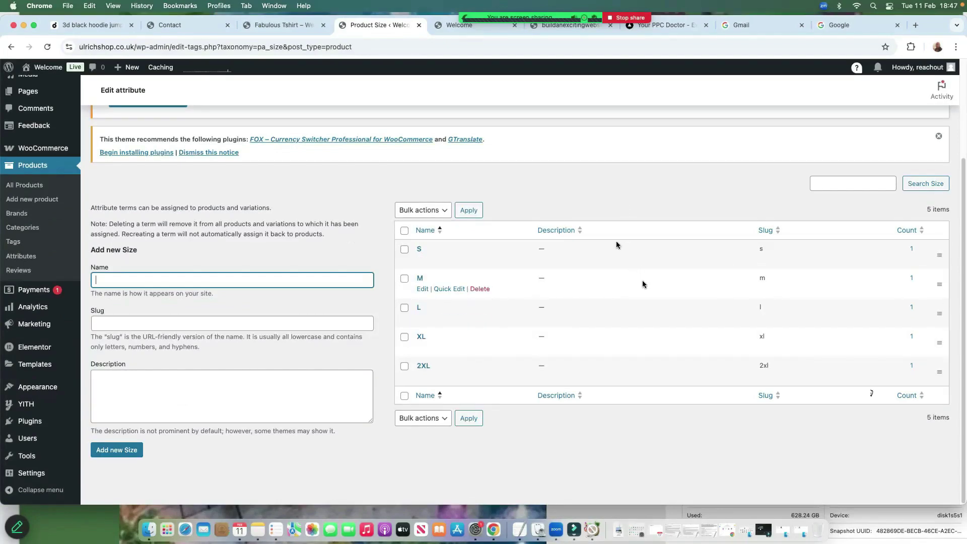
Reload the Fabulous Tshirt product page to check the order of its size options
scroll(663, 324, up, 3)
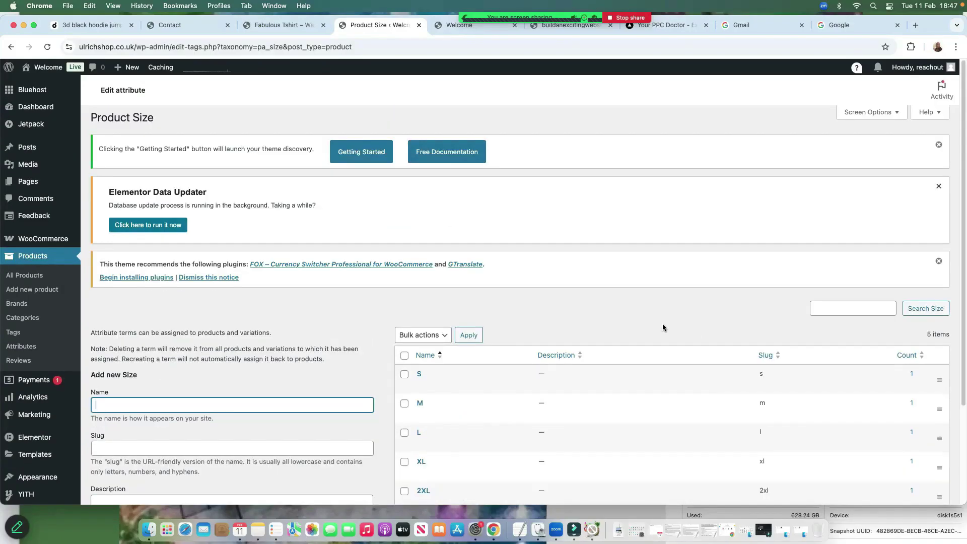
click(295, 26)
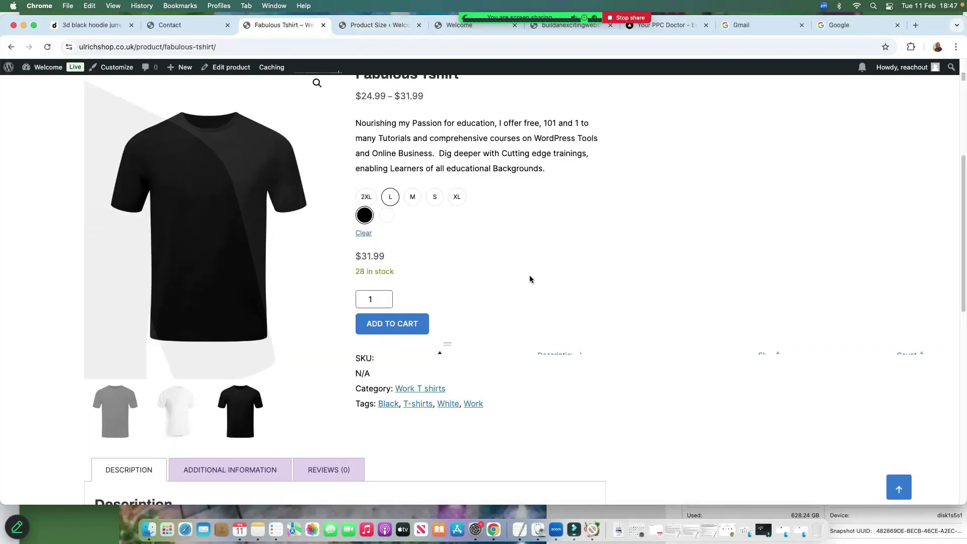
right_click(704, 208)
click(726, 234)
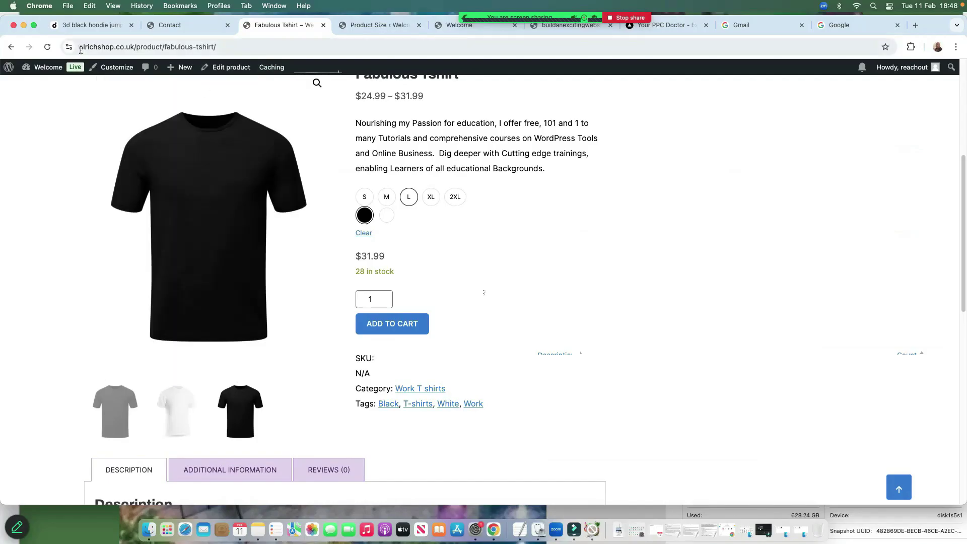
Return to the store admin and open the list of product attributes
click(382, 28)
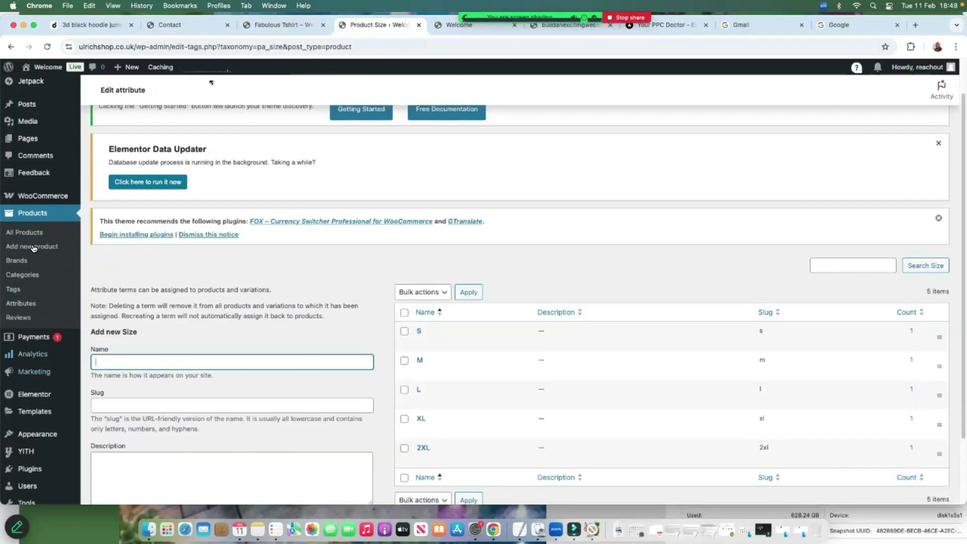
click(22, 304)
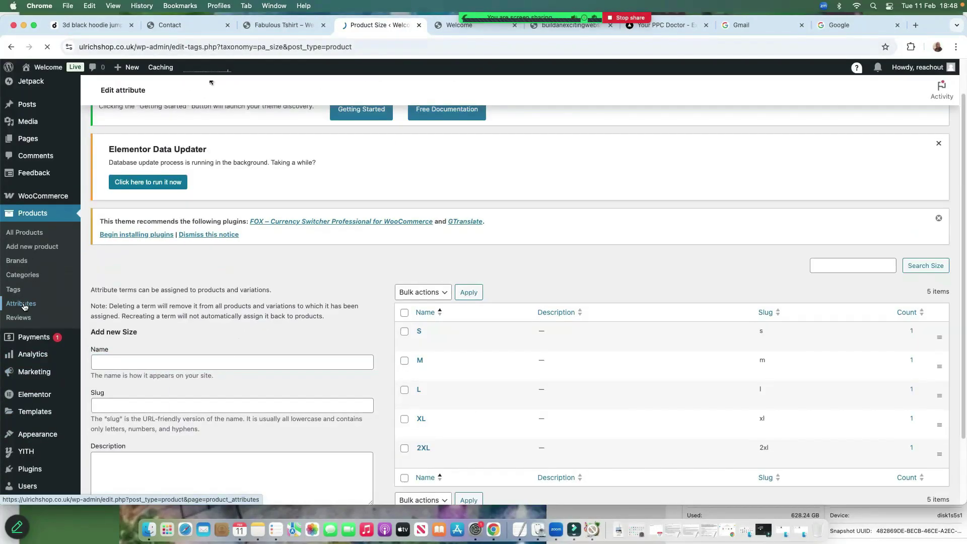
key(ctrl+shift+Tab)
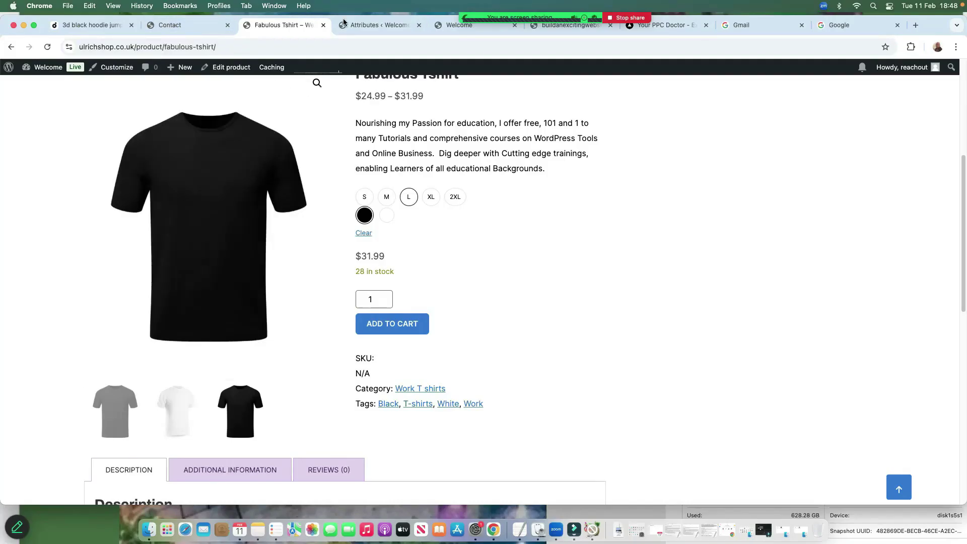
click(373, 25)
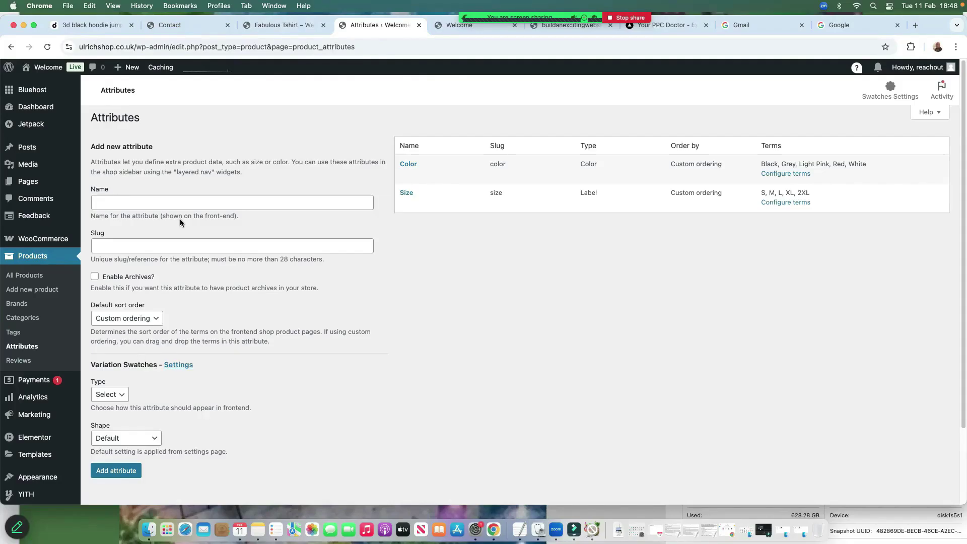
Add a product attribute named T Shirt with swatch type Image, shape Circle and size 50
click(133, 202)
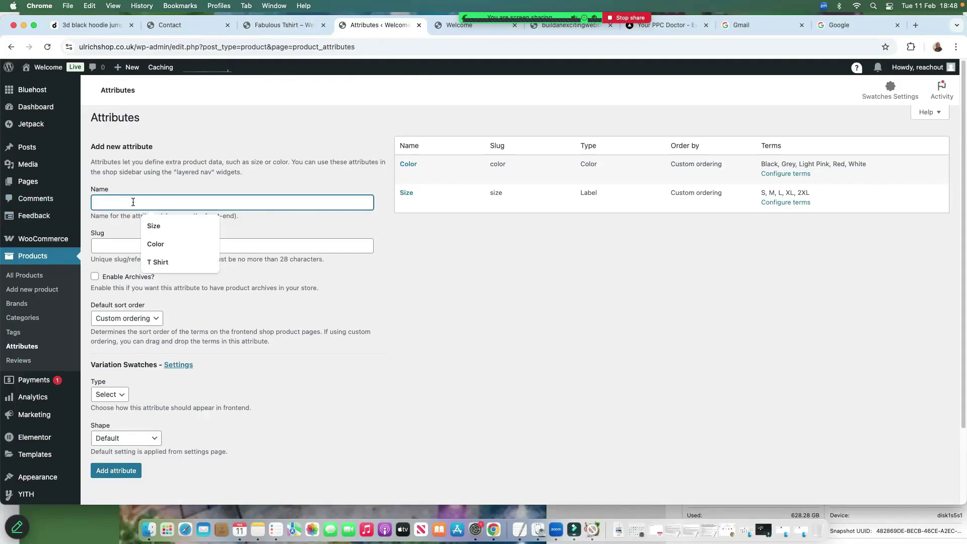
click(161, 262)
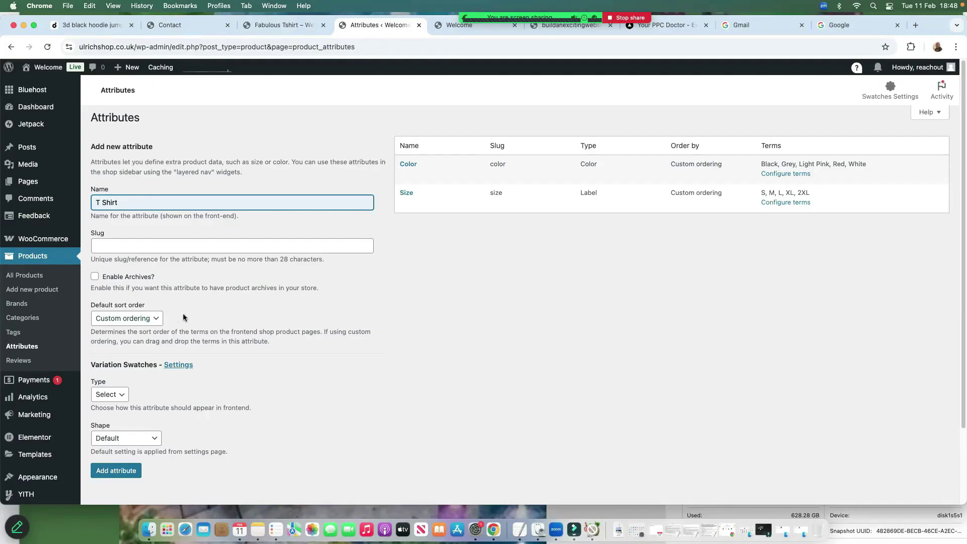
click(109, 395)
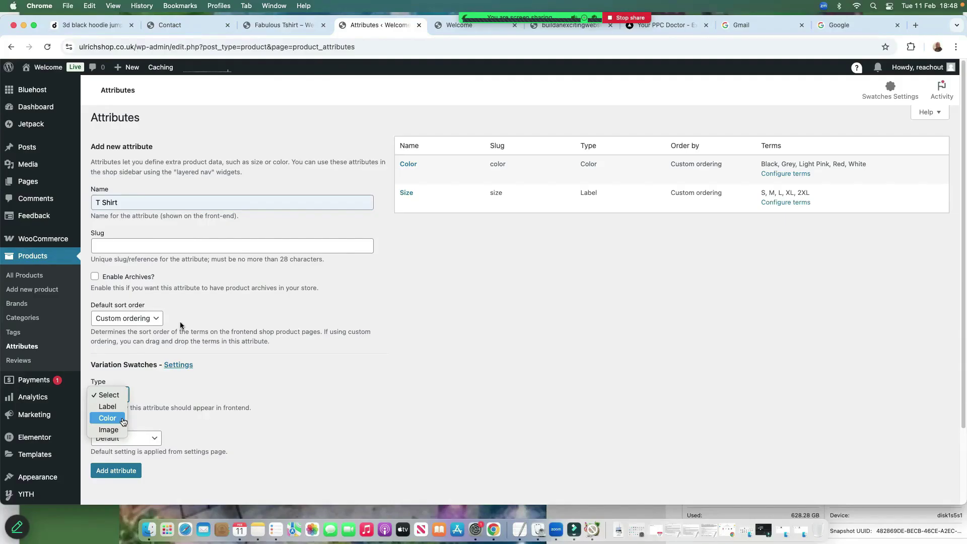
click(111, 430)
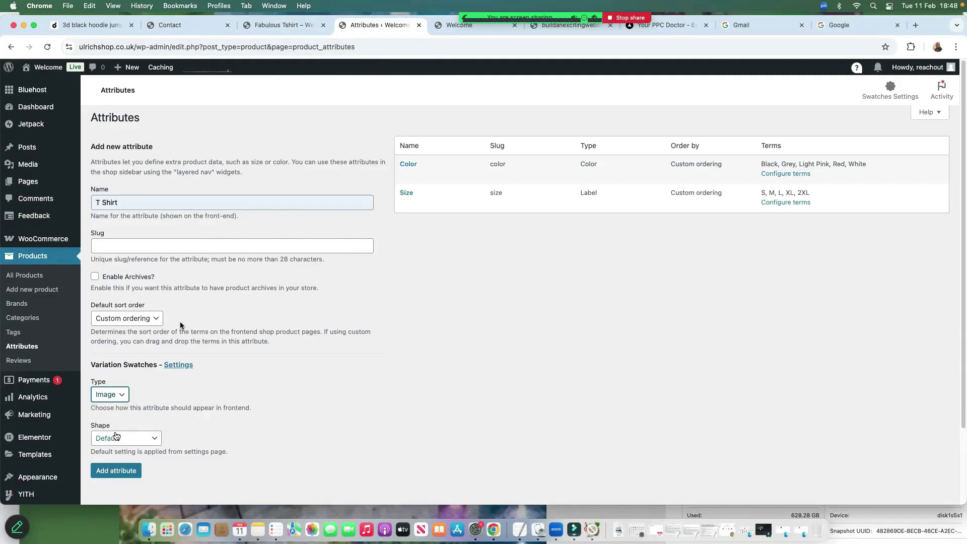
click(136, 439)
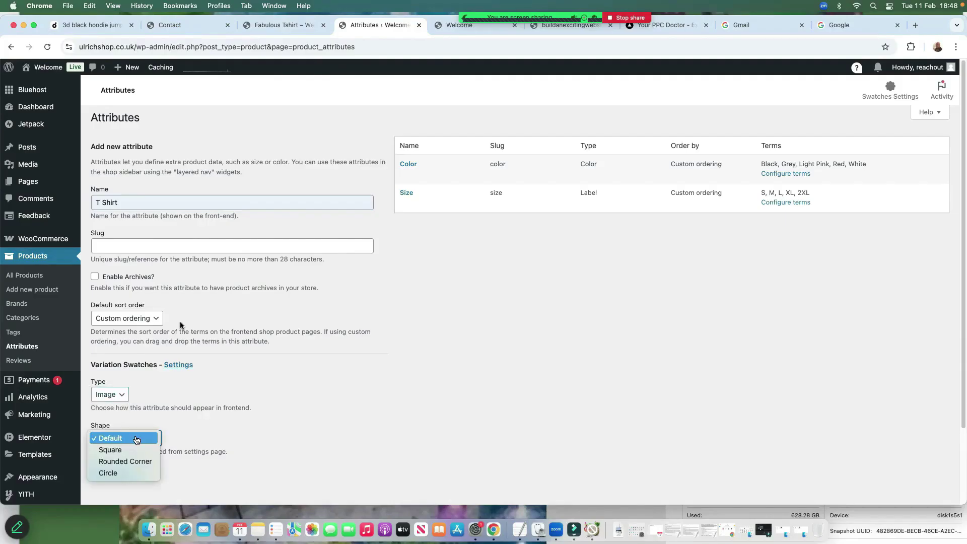
click(115, 479)
scroll(115, 454, down, 3)
click(126, 409)
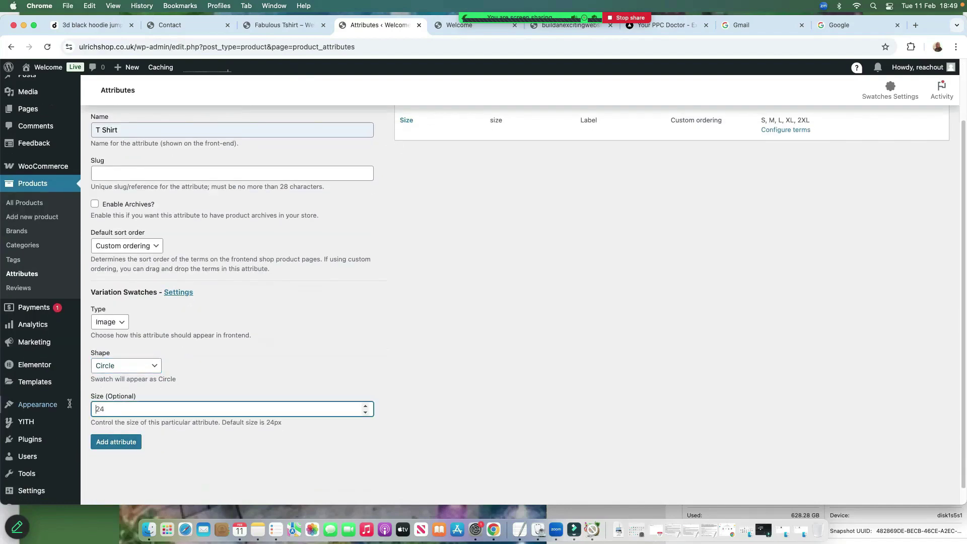
mouse_move(85, 411)
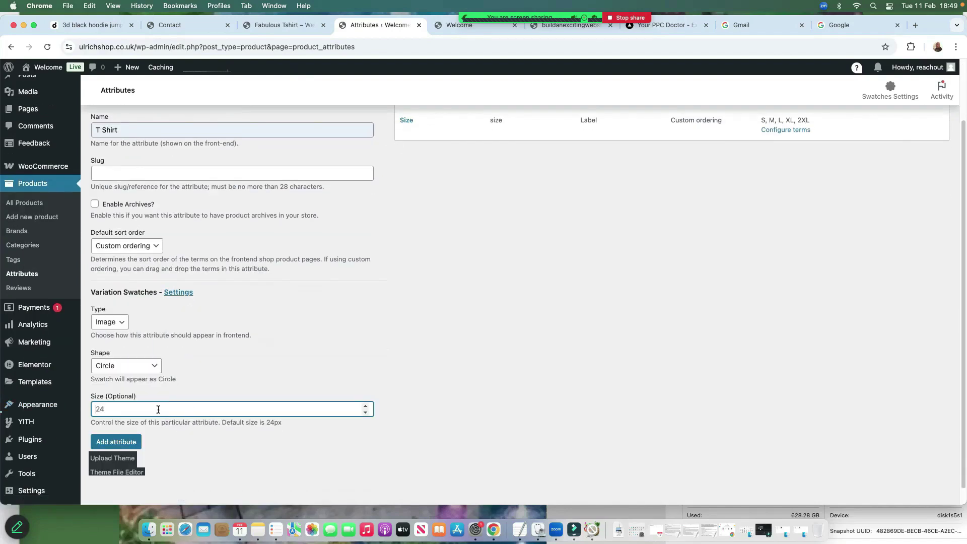
text(50)
click(114, 442)
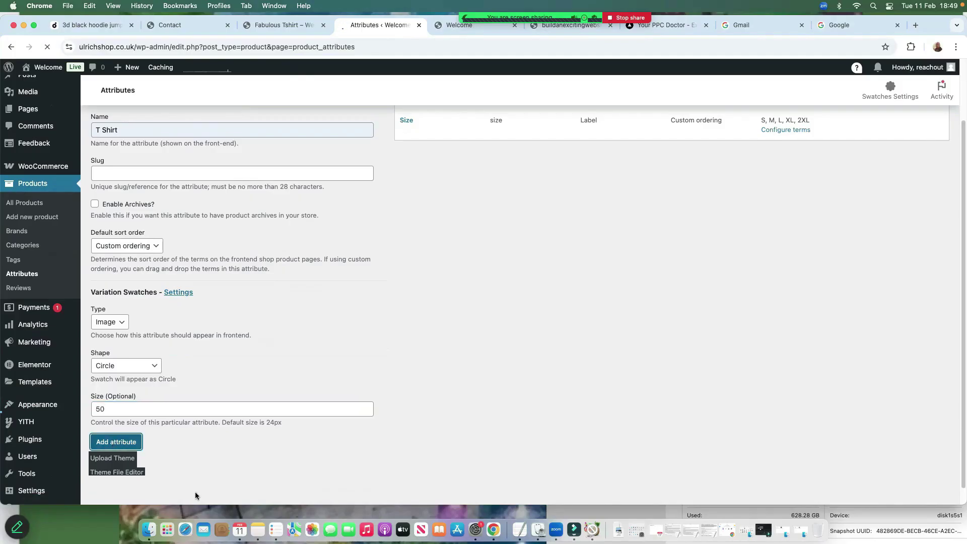
Configure the T Shirt attribute's terms by adding "white T-shirt" with the library image Depositphotos_67611419_L.jpg
click(789, 242)
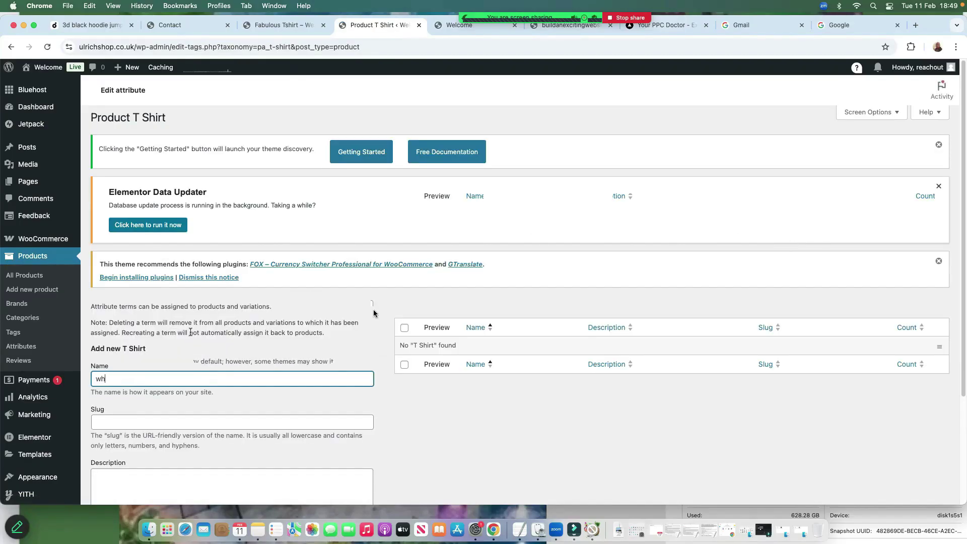
text(T-shirt)
scroll(190, 333, down, 3)
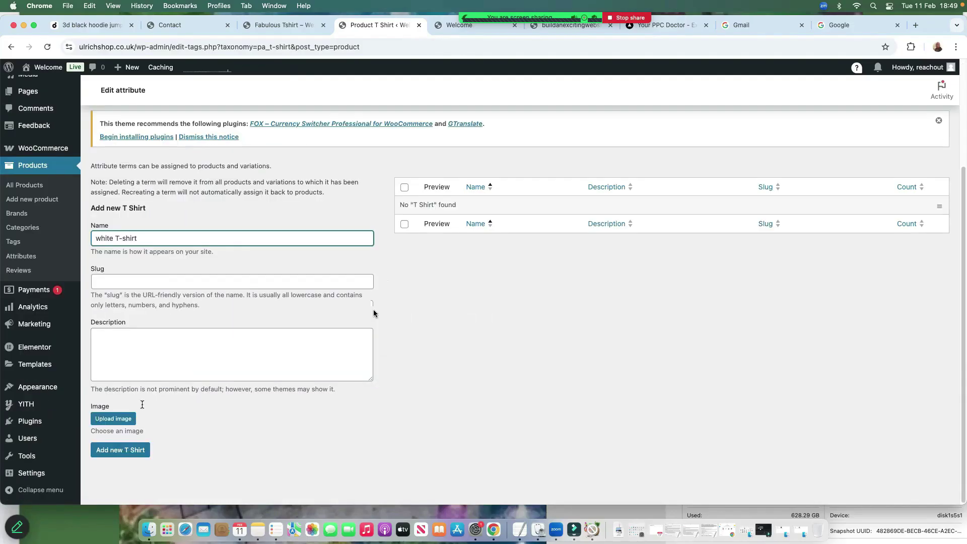
click(112, 420)
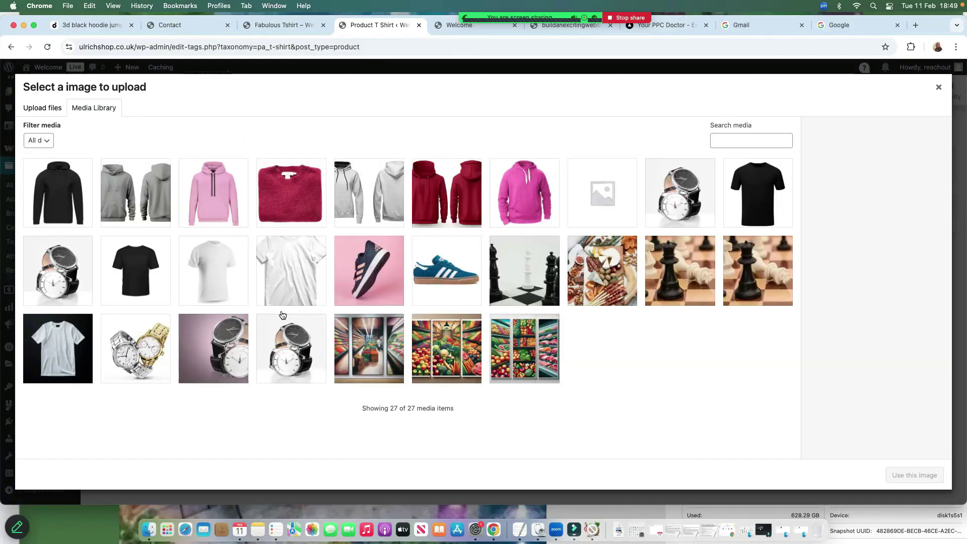
click(206, 289)
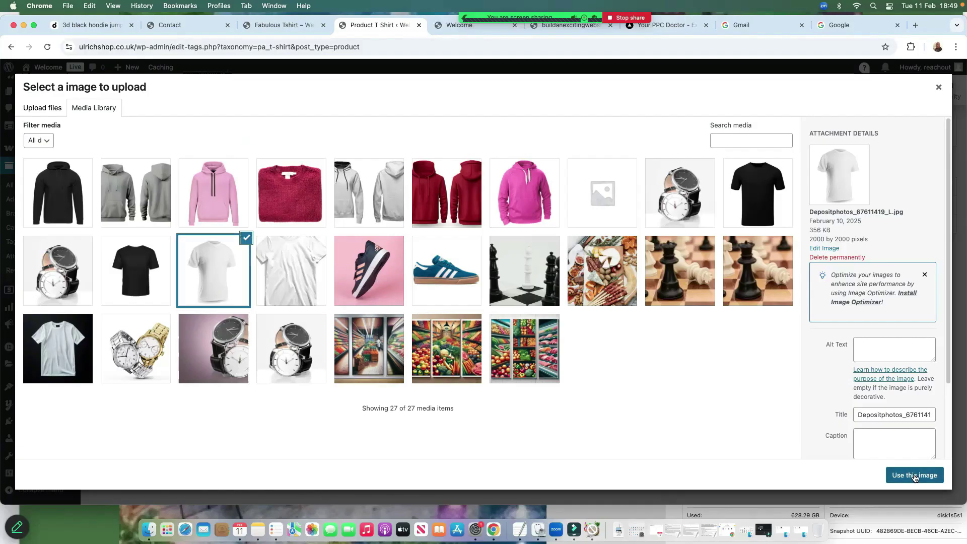
click(915, 475)
scroll(319, 432, down, 2)
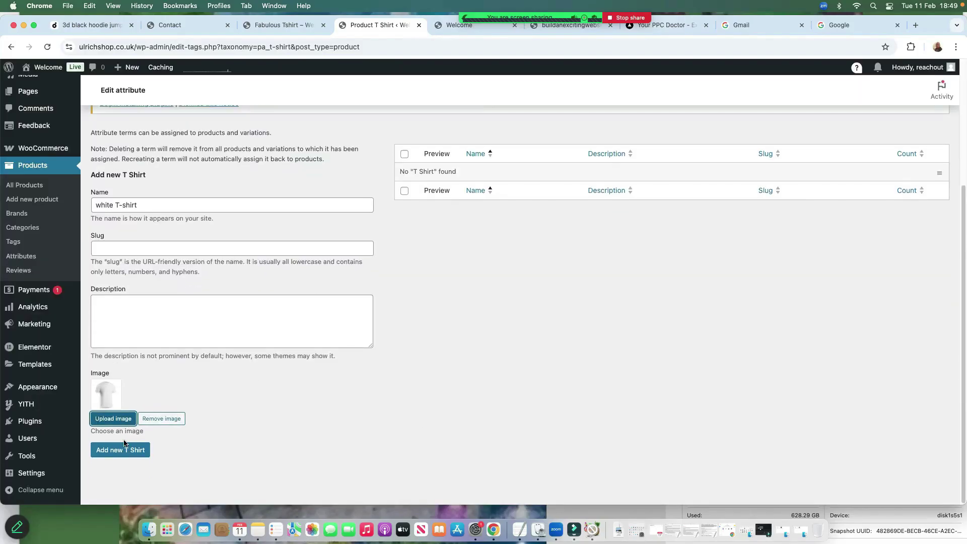
click(114, 452)
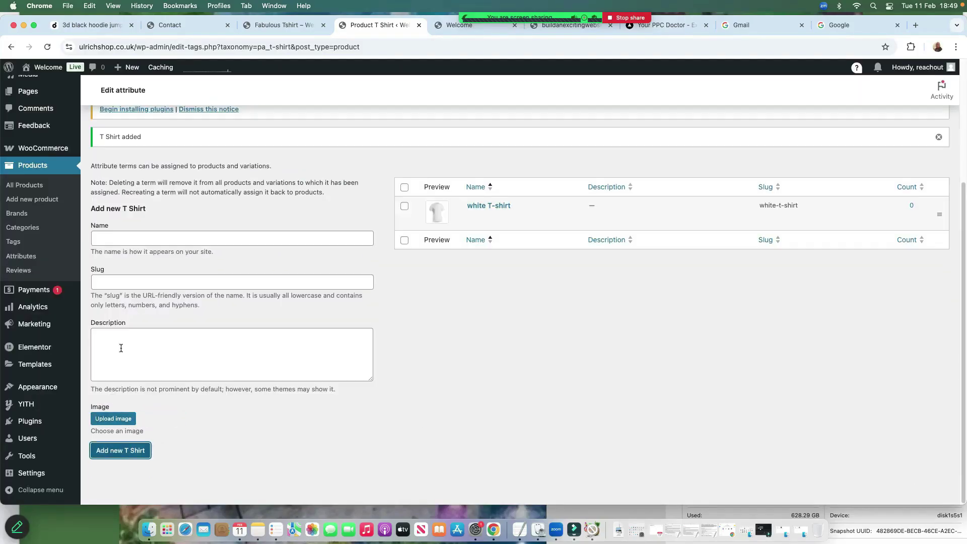
Add a second T Shirt term named "Black T-shirt" with the library image Depositphotos_193689552_L.jpg
click(113, 233)
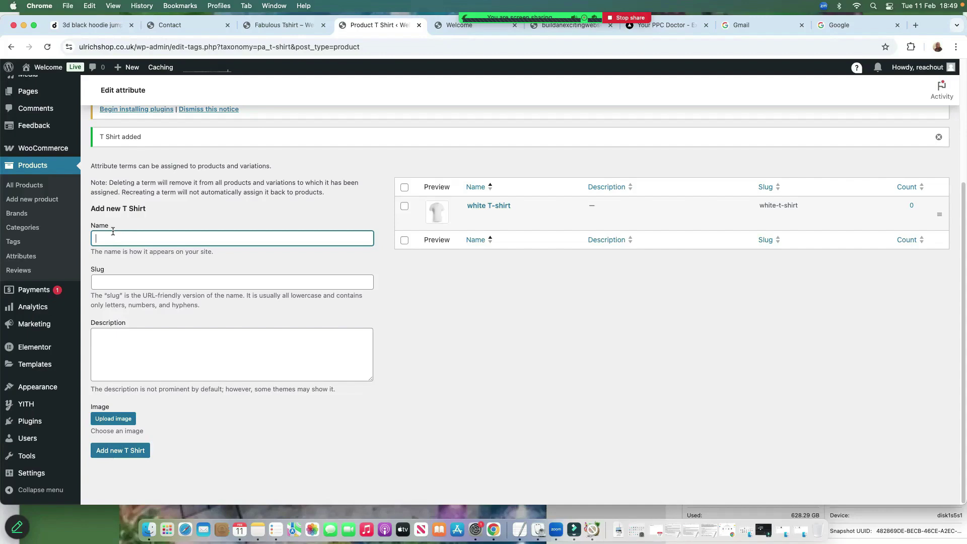
text(Black T-shirt)
click(113, 418)
click(755, 207)
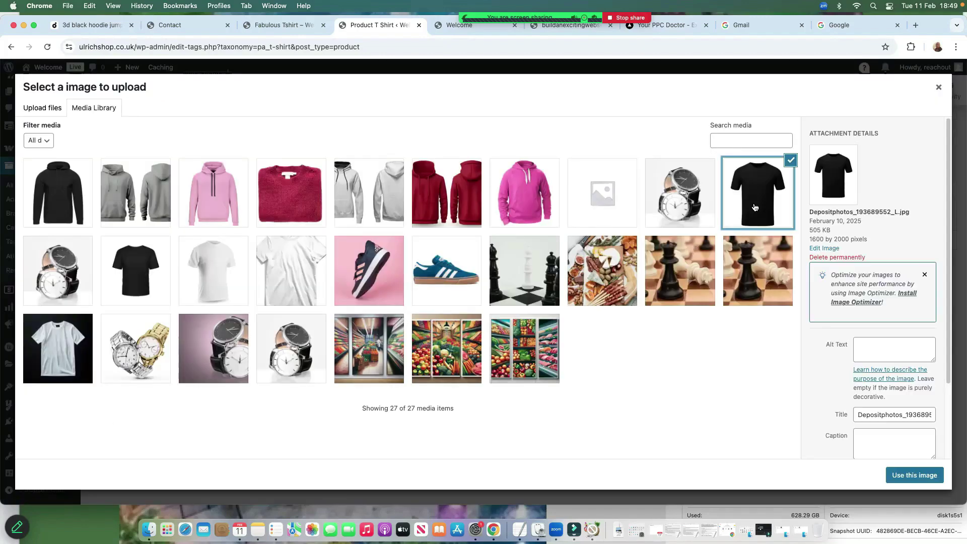
click(915, 475)
click(121, 450)
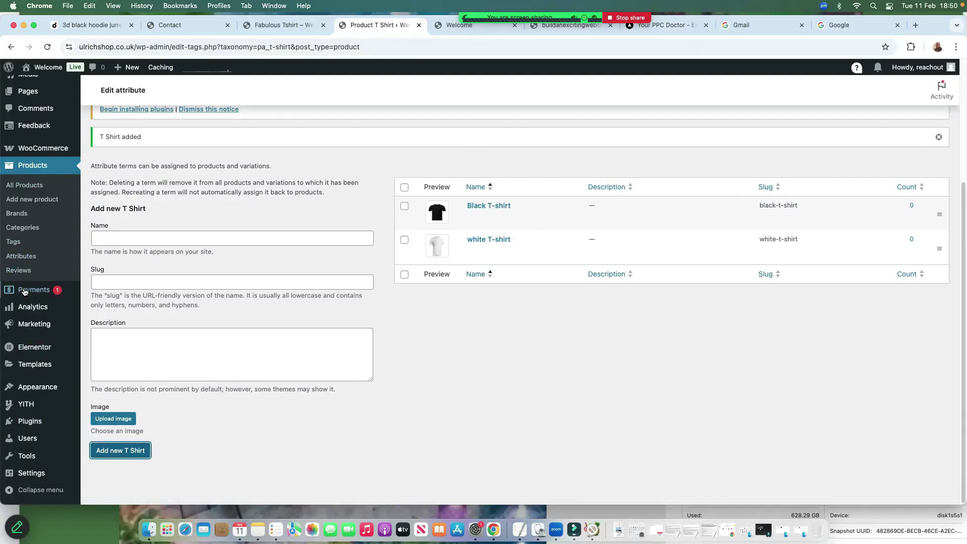
Create a new product titled "New T-shirt" and set its product type to Variable product
click(17, 257)
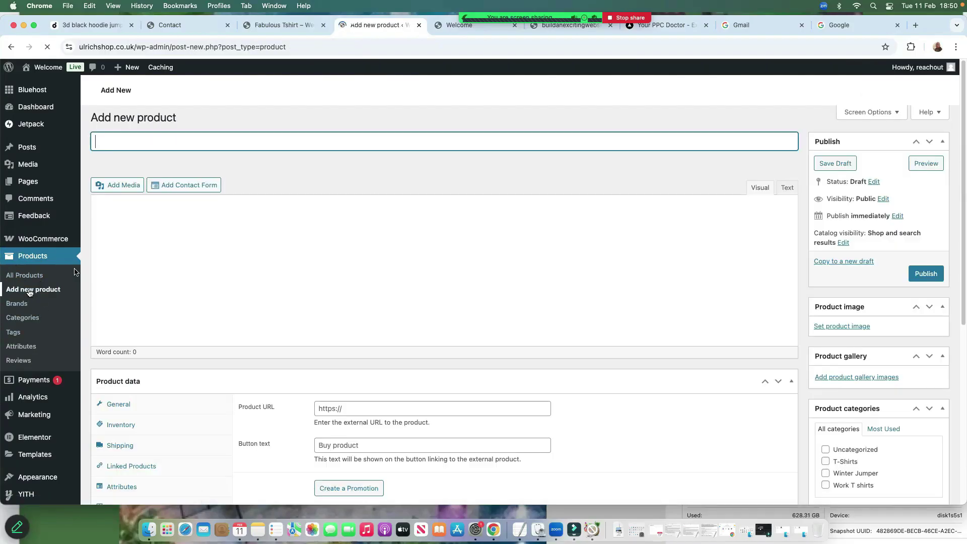
text(New T-shirt)
scroll(196, 281, down, 5)
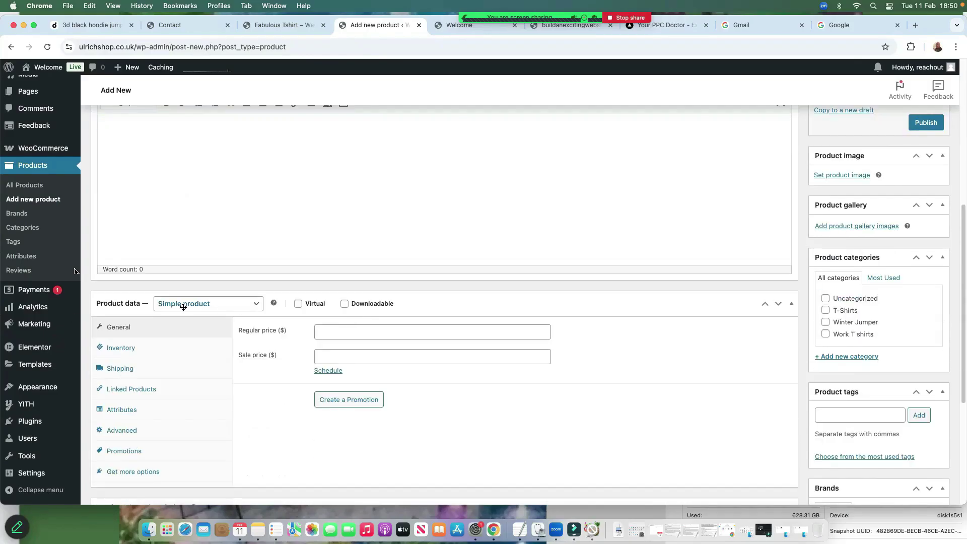
click(213, 306)
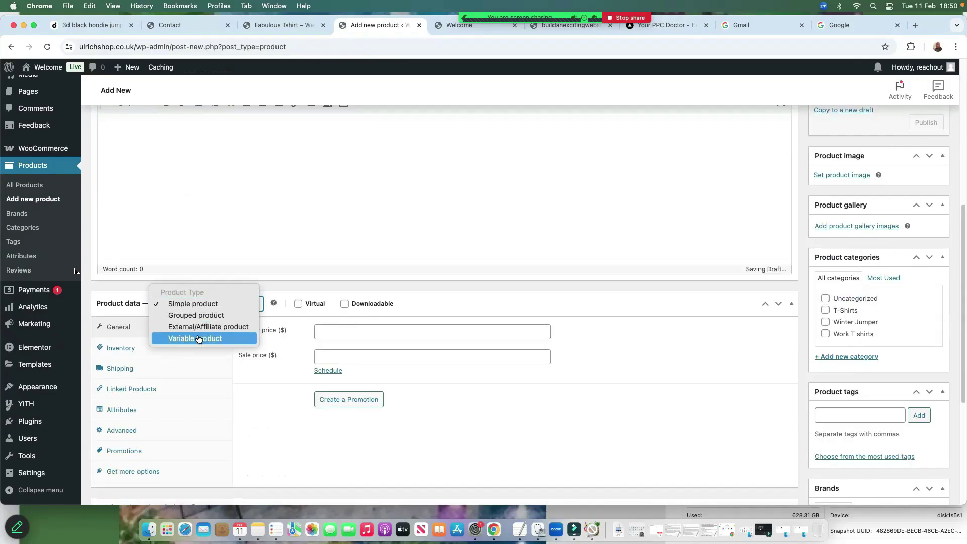
click(207, 339)
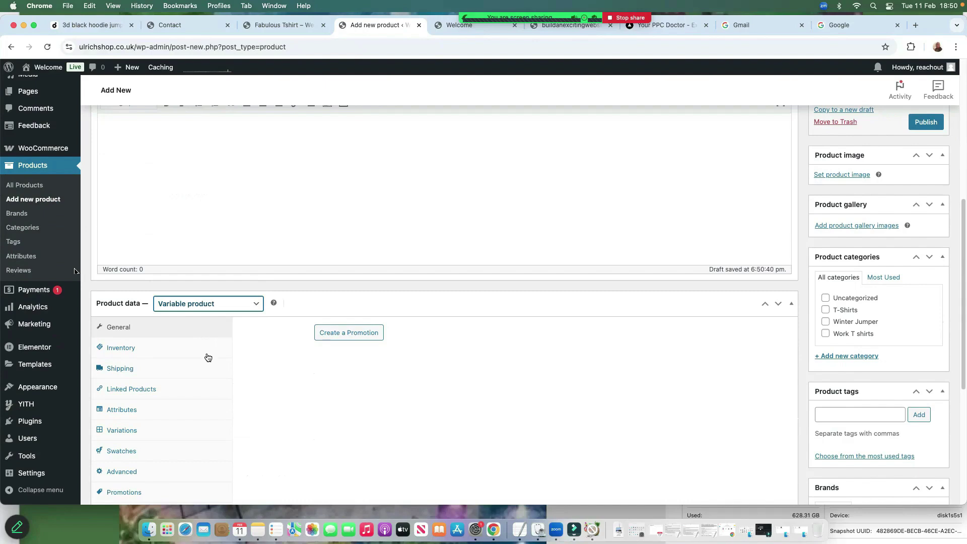
Assign the values white T-shirt and Black T-shirt to the product's T Shirt attribute and save the attributes
scroll(280, 354, down, 5)
click(128, 275)
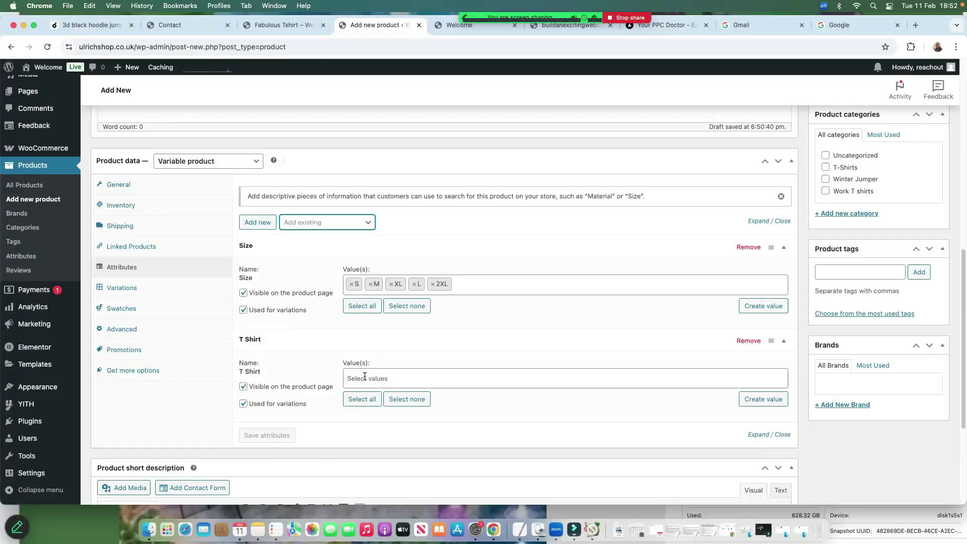
click(374, 387)
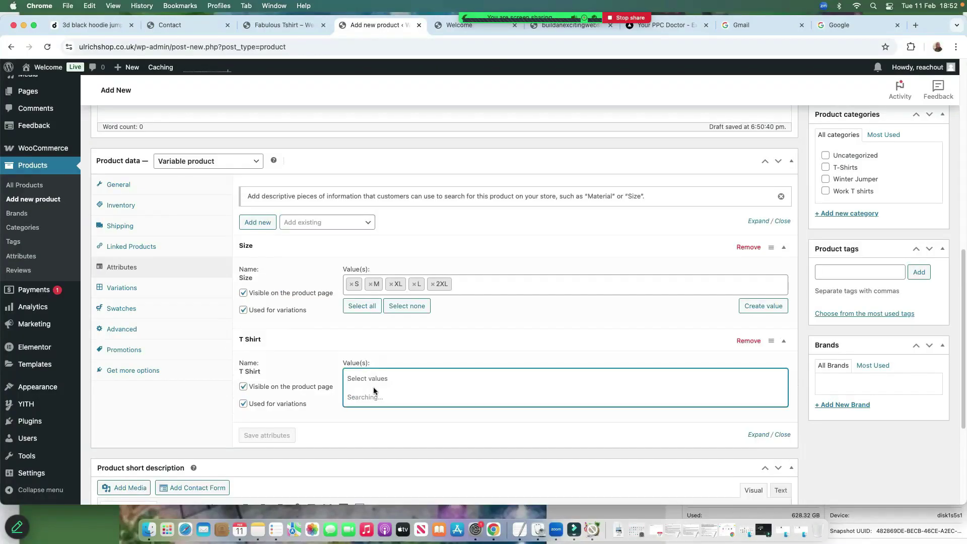
click(260, 272)
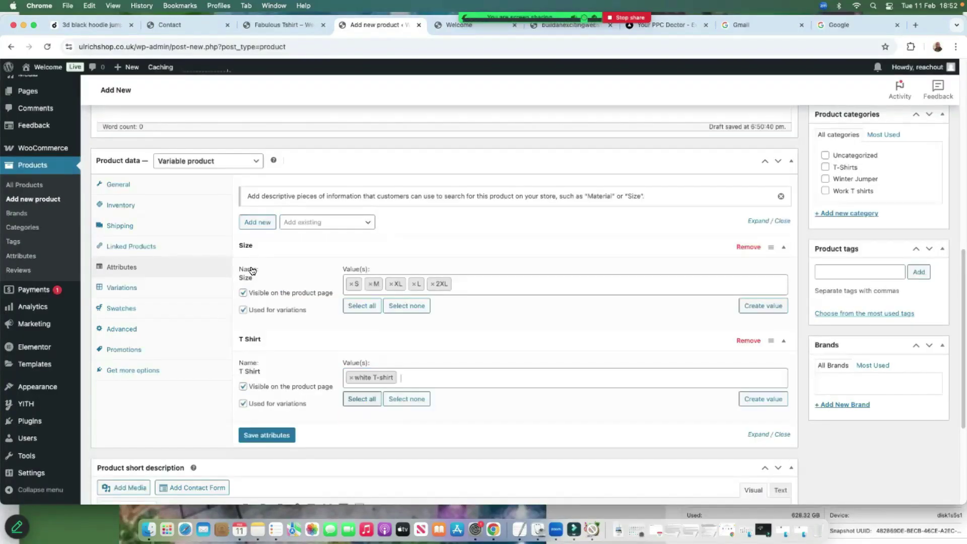
click(411, 378)
click(367, 415)
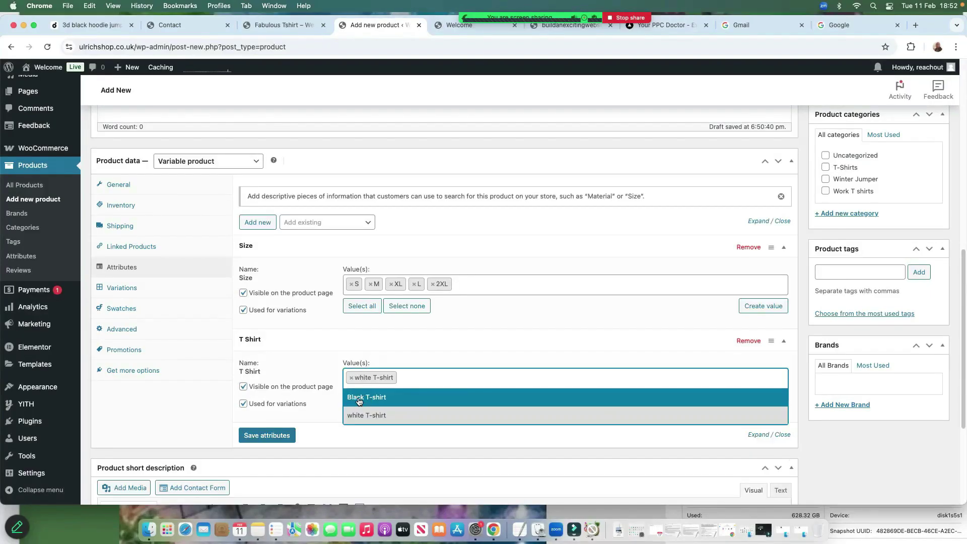
click(365, 397)
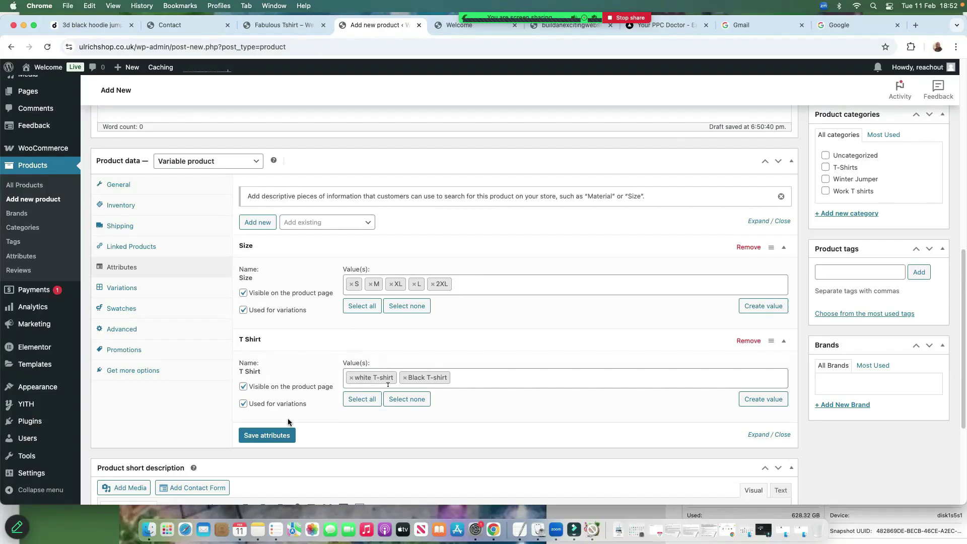
click(256, 434)
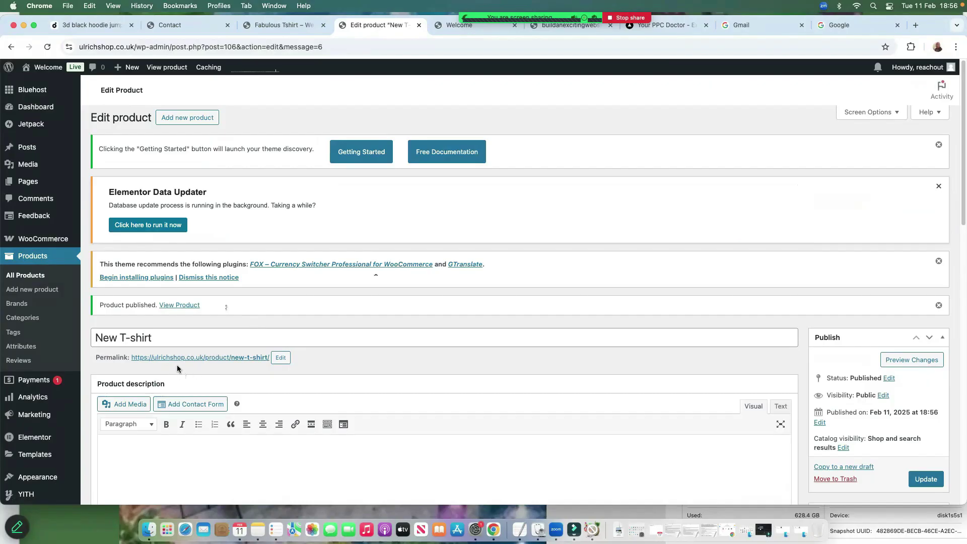
View the published New T-shirt product page in the store
click(179, 359)
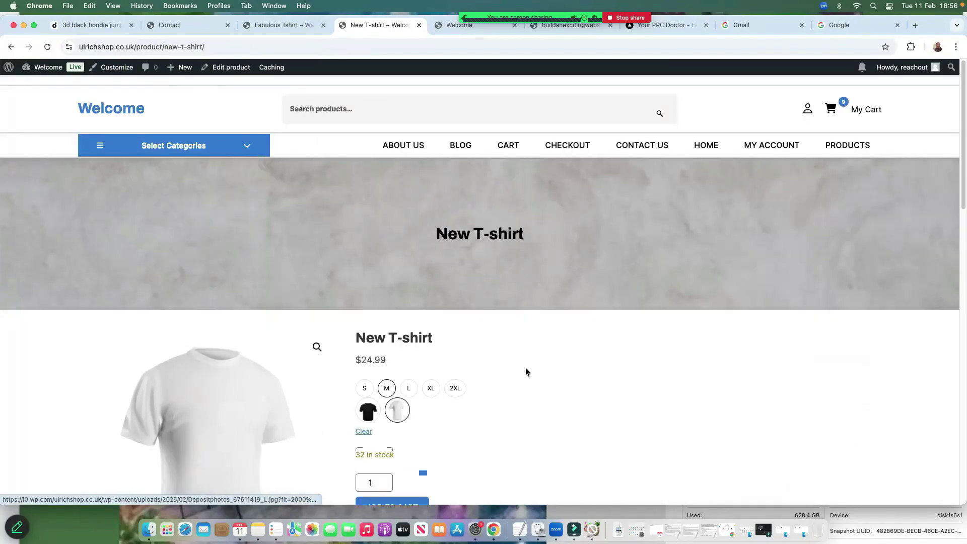
Test the Black T-shirt and white T-shirt swatches on the New T-shirt page to compare the product images
scroll(526, 370, down, 2)
scroll(526, 371, down, 5)
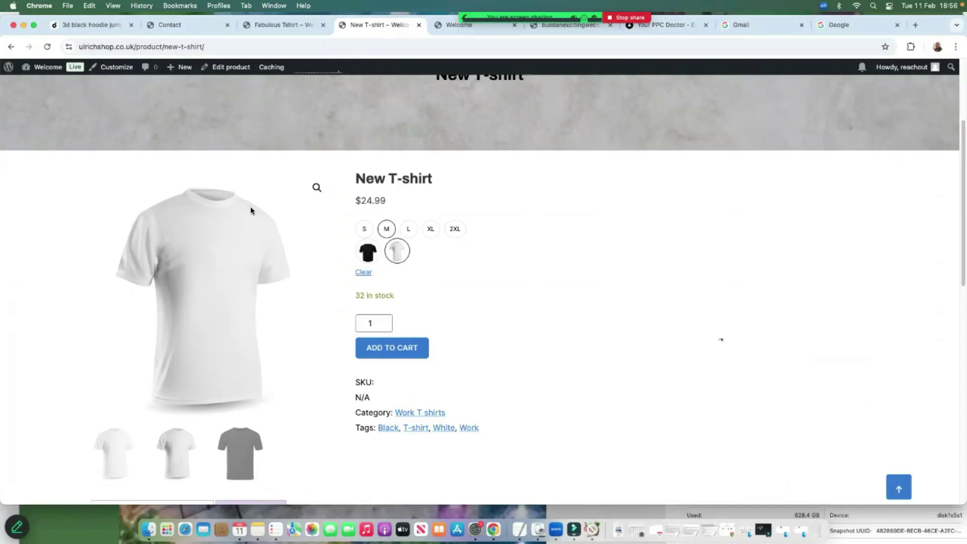
click(367, 256)
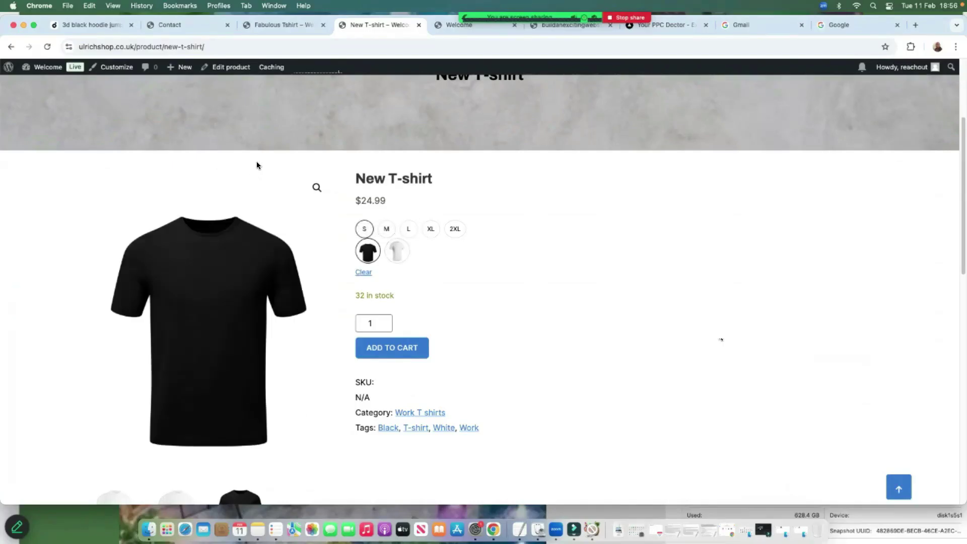
click(397, 254)
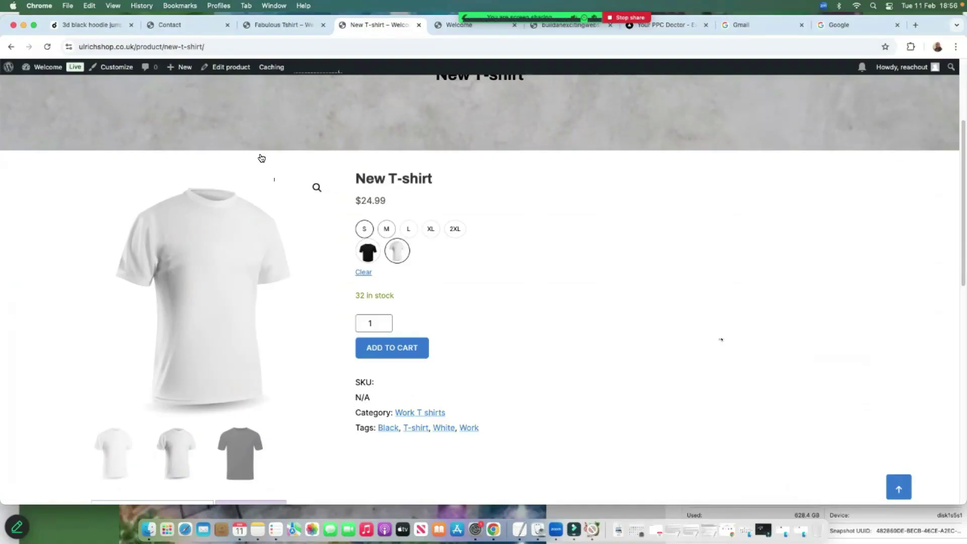
scroll(304, 230, down, 3)
scroll(300, 259, up, 6)
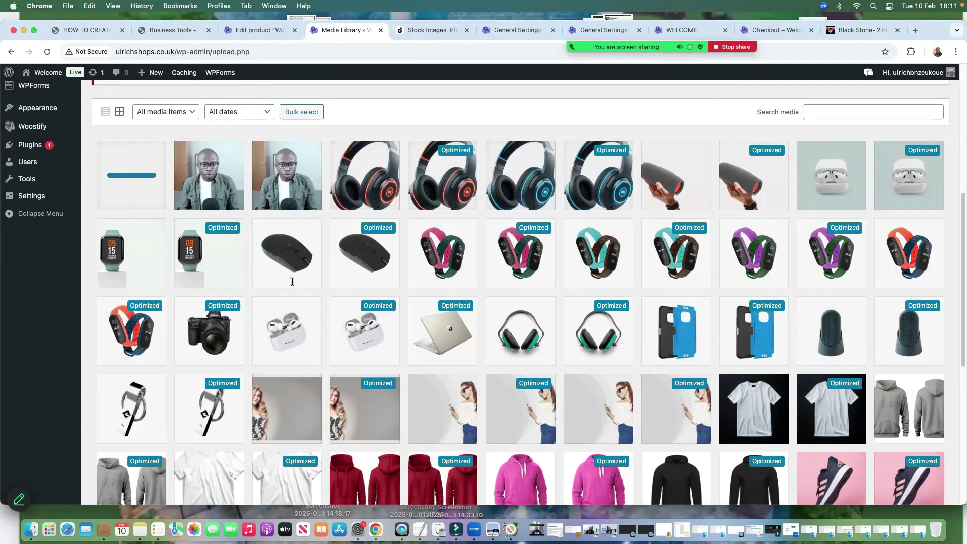
Start a new product in the ulrichshops.co.uk store admin and title it "1 hour Consultation"
scroll(287, 268, up, 6)
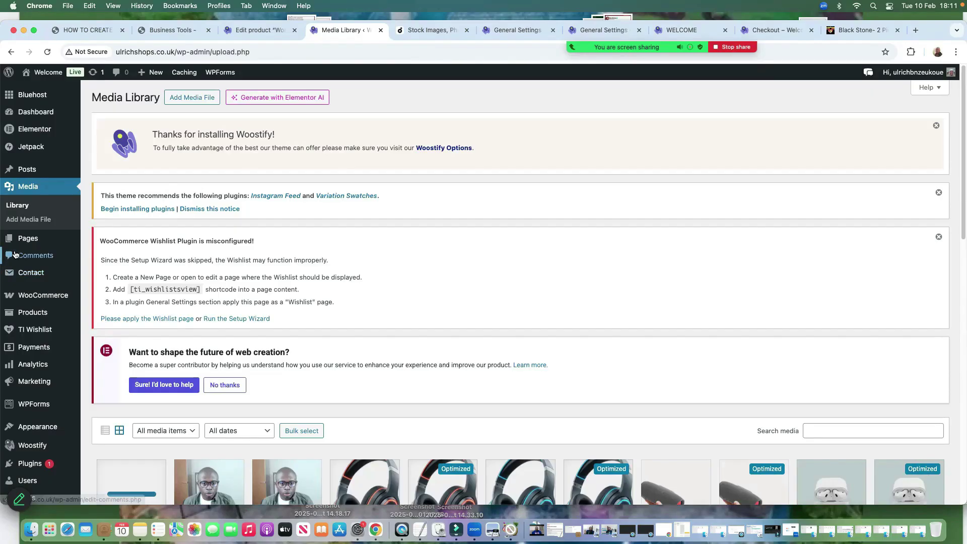
mouse_move(38, 319)
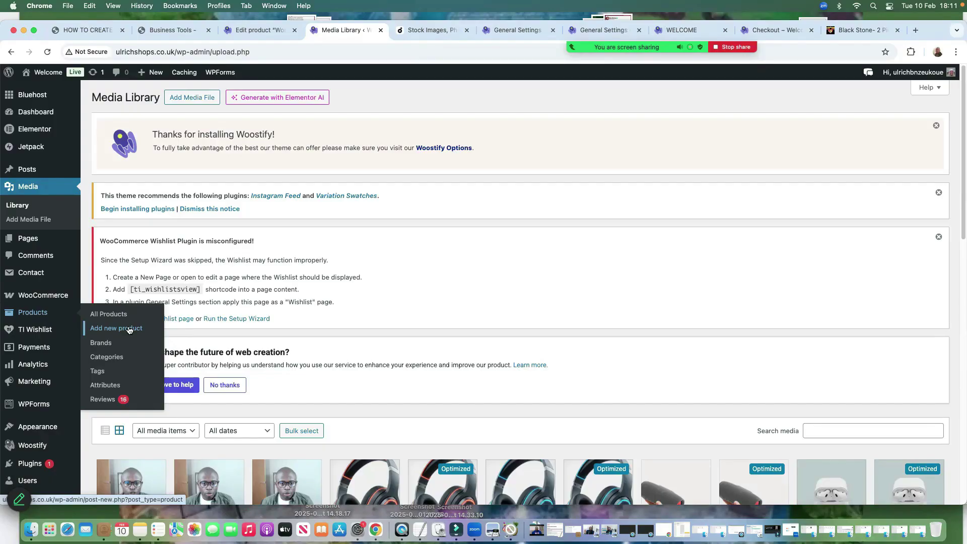
click(129, 329)
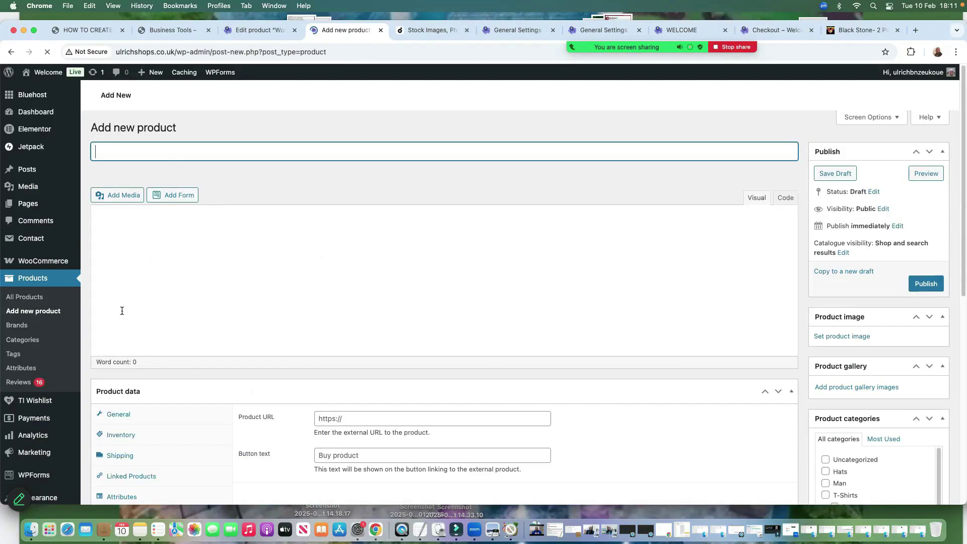
text(1 hour Consultation)
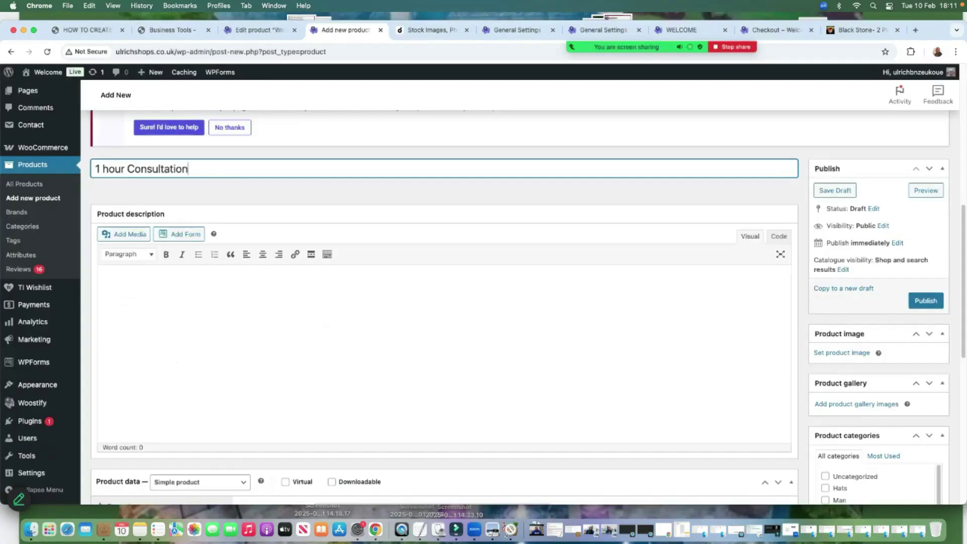
Paste the copied paragraph beginning "It is imperative you choose the right tools" into the main product description
click(128, 288)
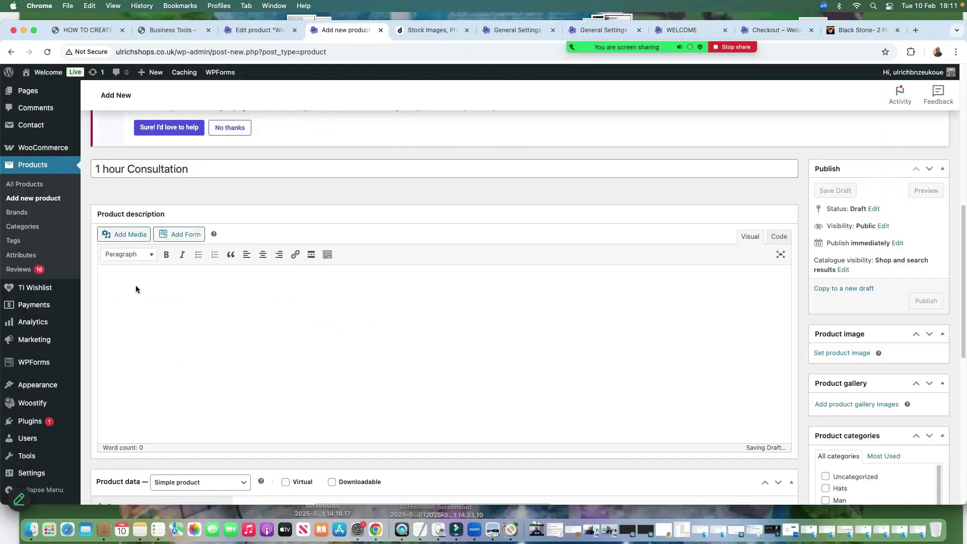
right_click(136, 286)
click(153, 359)
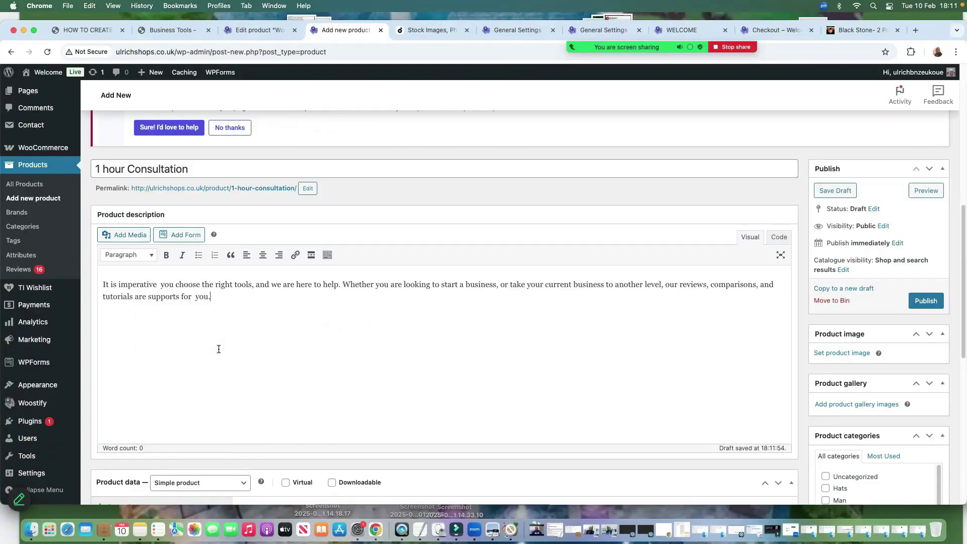
Paste the same copied paragraph, "It is imperative you choose the right tools…", into the product short description
scroll(217, 352, down, 7)
right_click(147, 397)
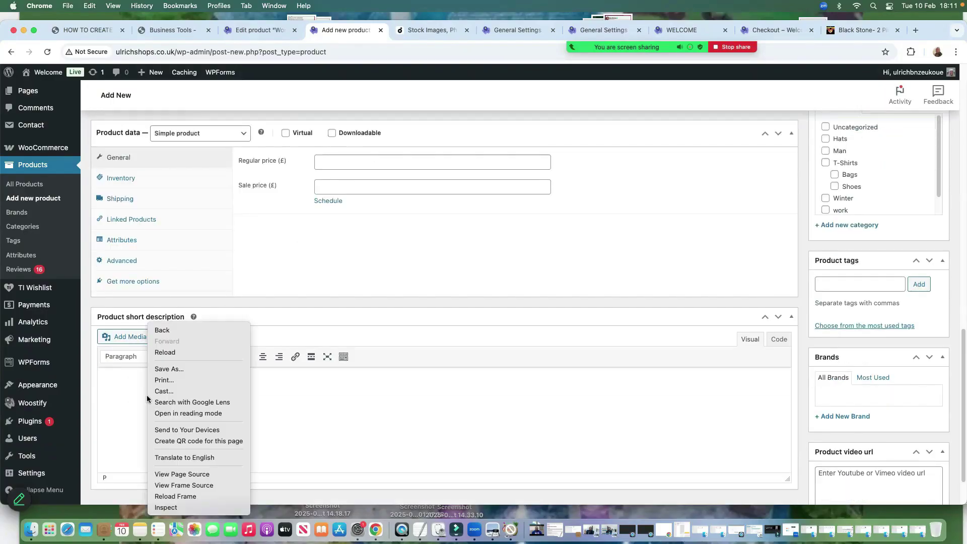
click(104, 384)
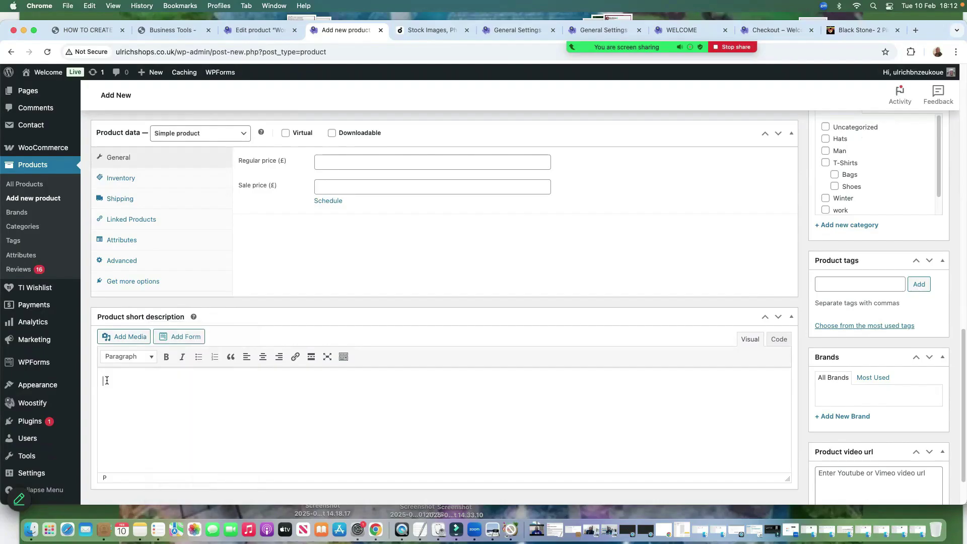
right_click(107, 381)
click(129, 431)
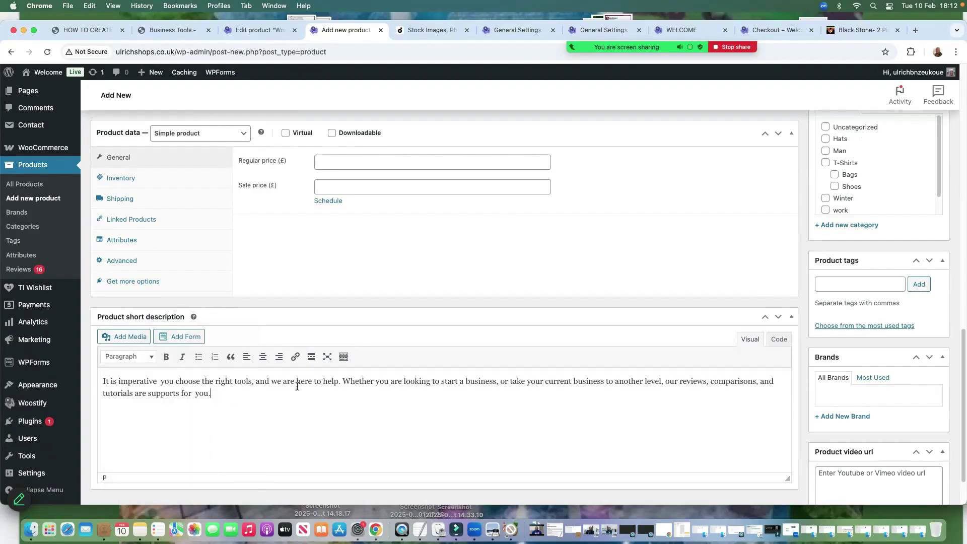
Set the consultation product's regular price to £500
scroll(289, 305, up, 5)
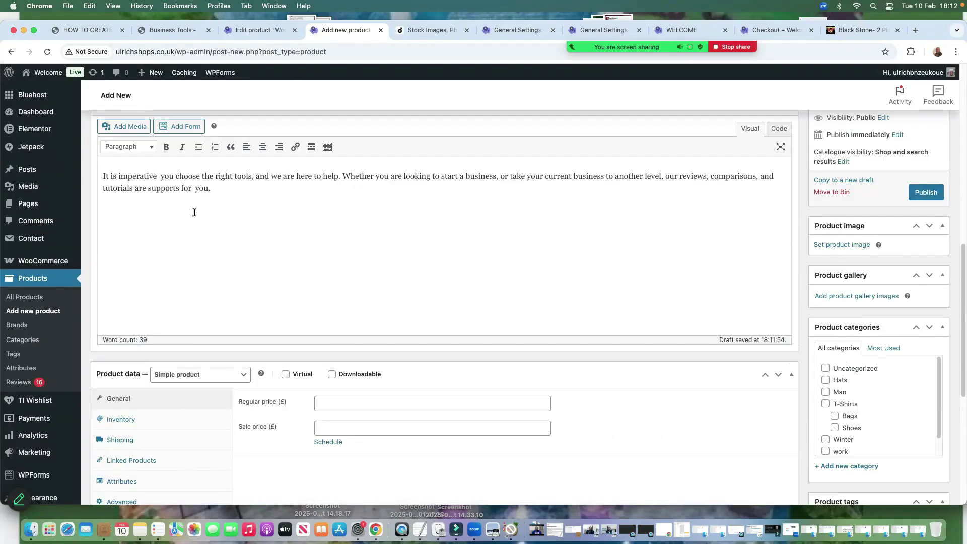
scroll(202, 227, up, 2)
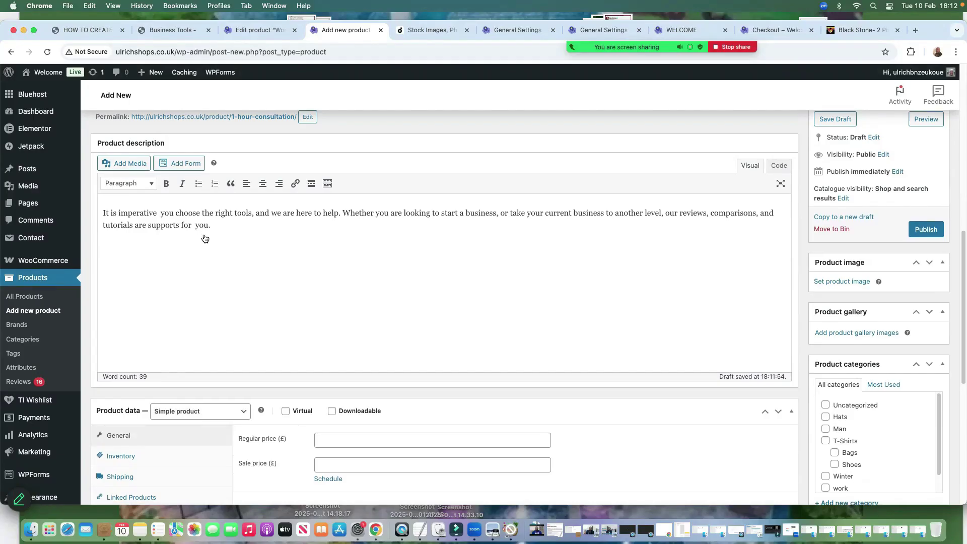
scroll(203, 235, down, 7)
scroll(273, 355, up, 4)
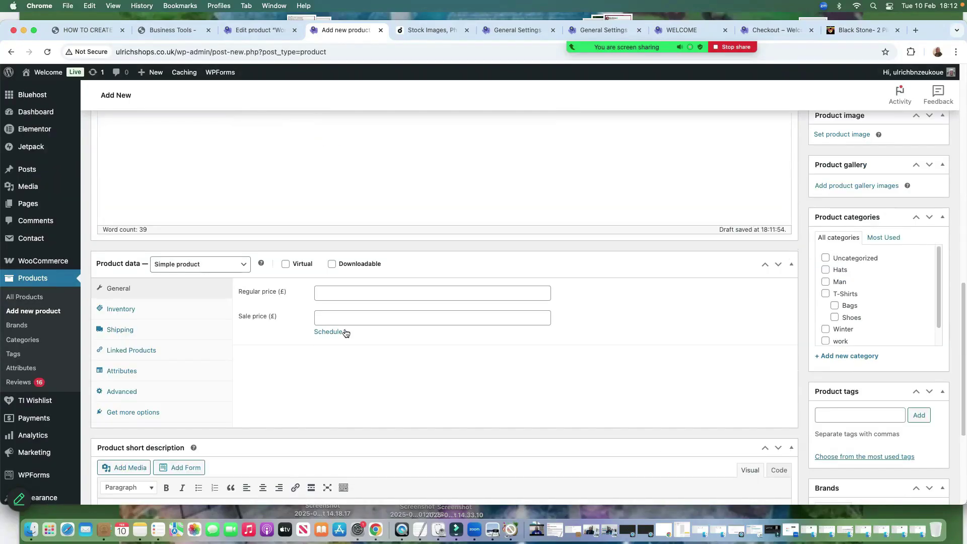
click(330, 289)
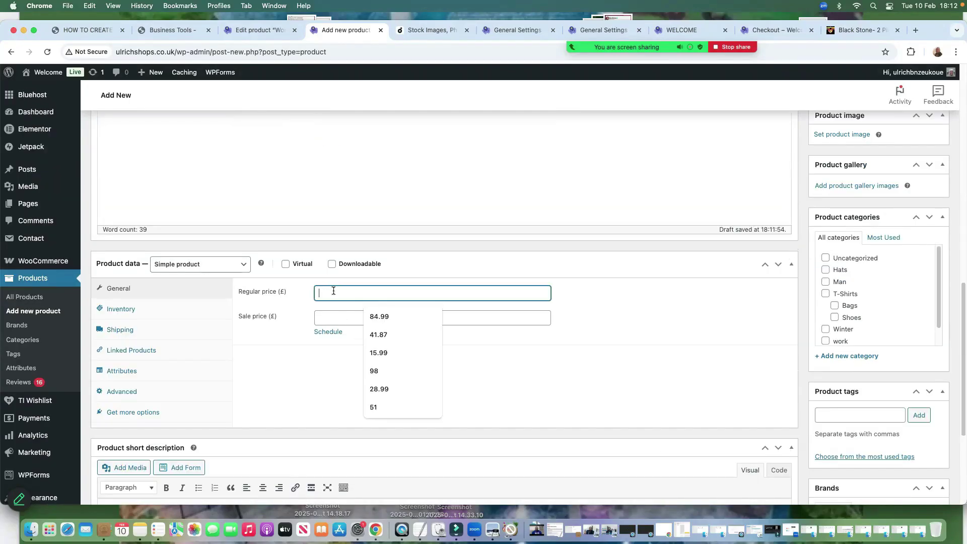
text(500)
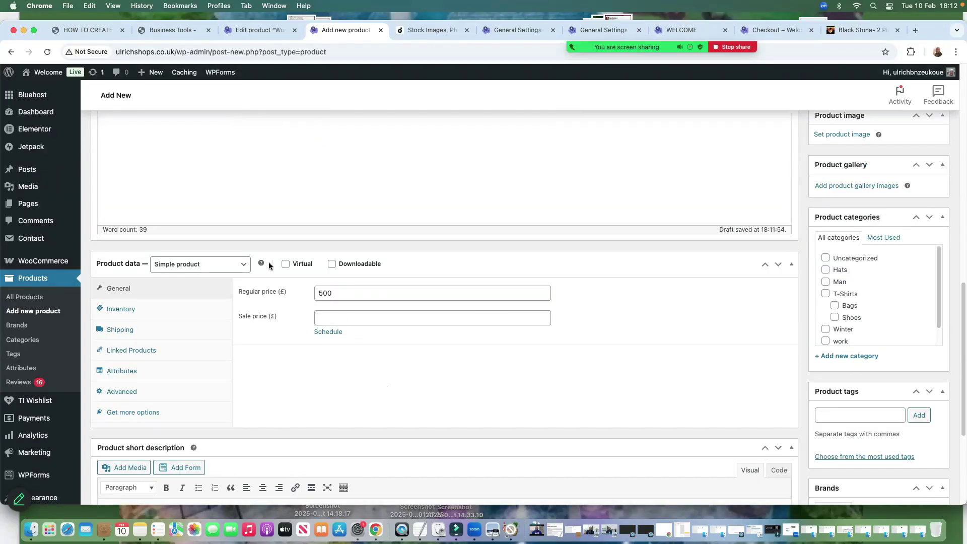
Keep the product type as Simple product and mark the product as Virtual
click(211, 267)
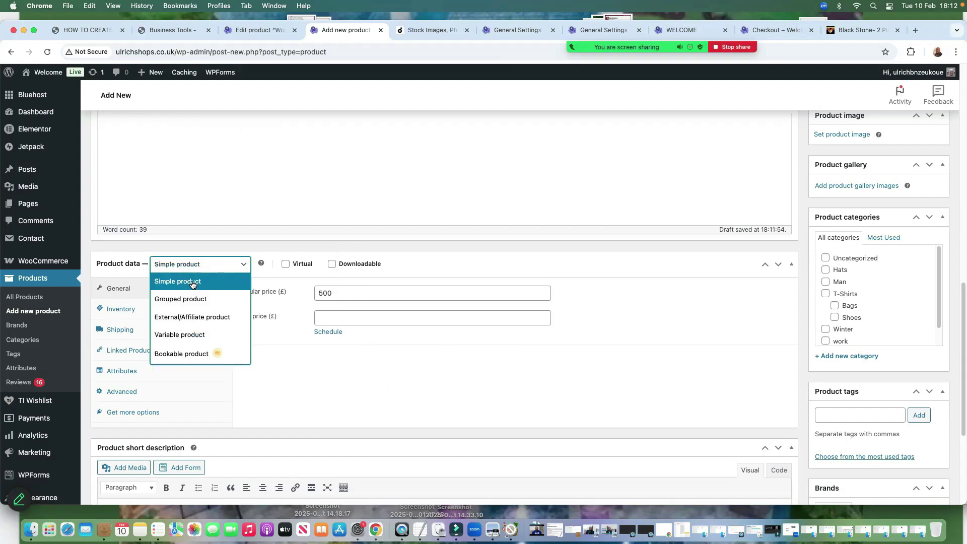
click(237, 266)
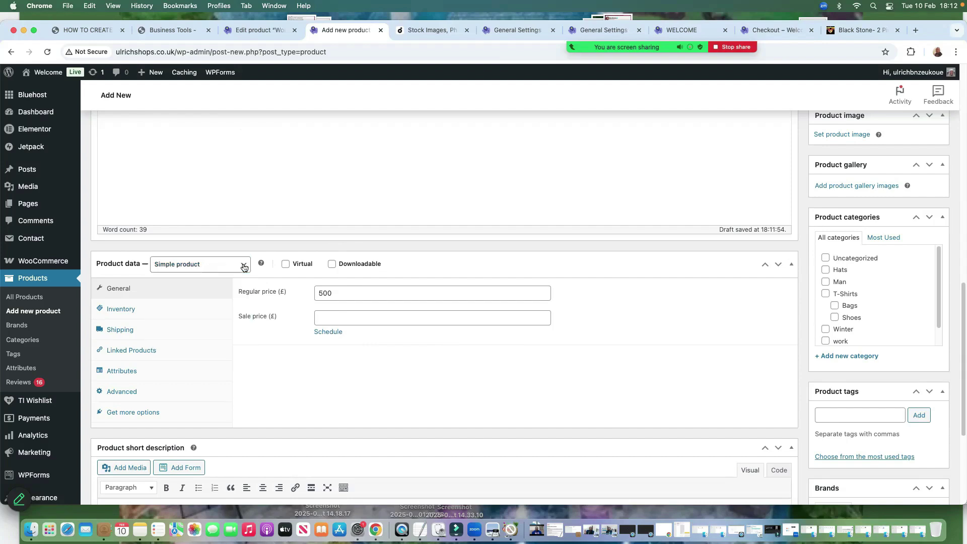
click(285, 265)
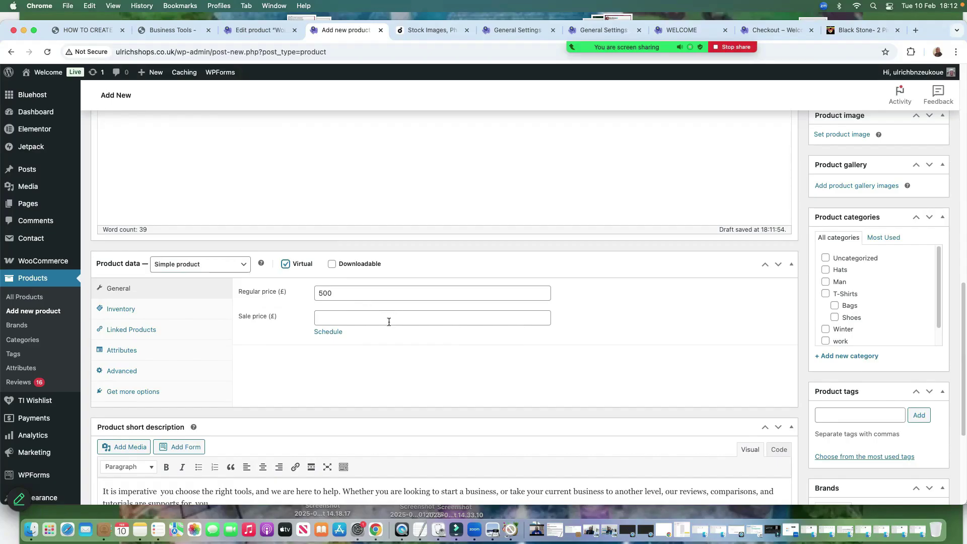
In the product's inventory settings, leave the SKU empty and limit purchases to 1 item per order
scroll(422, 364, down, 3)
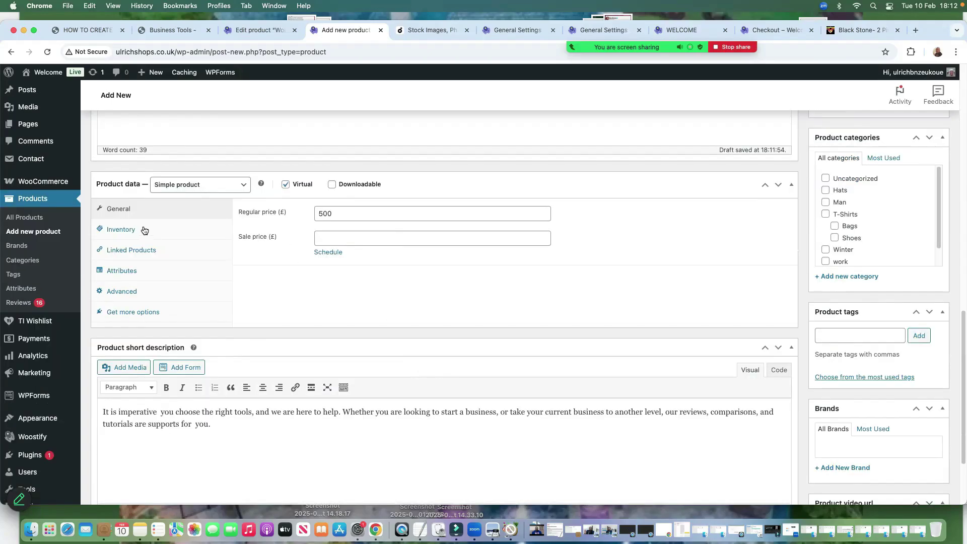
scroll(394, 369, down, 4)
scroll(356, 375, up, 8)
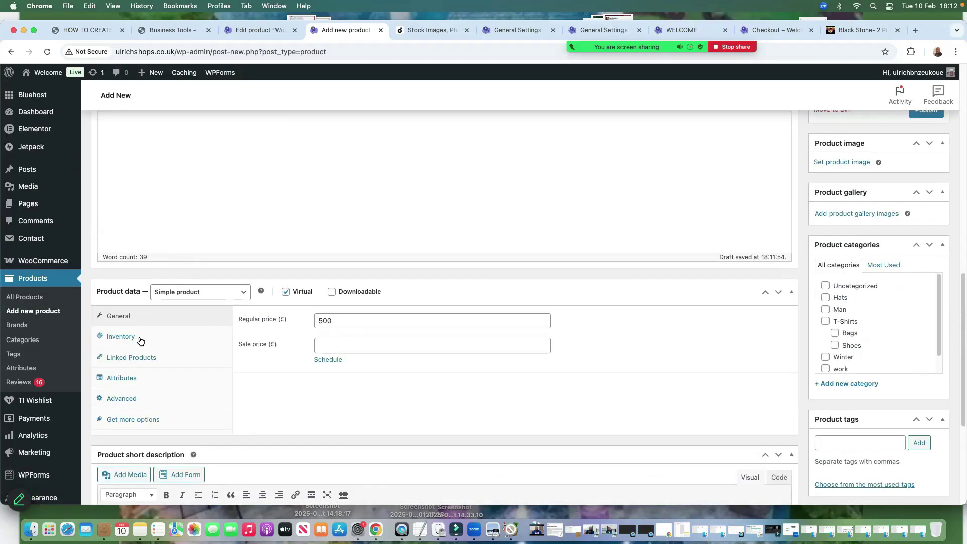
click(130, 340)
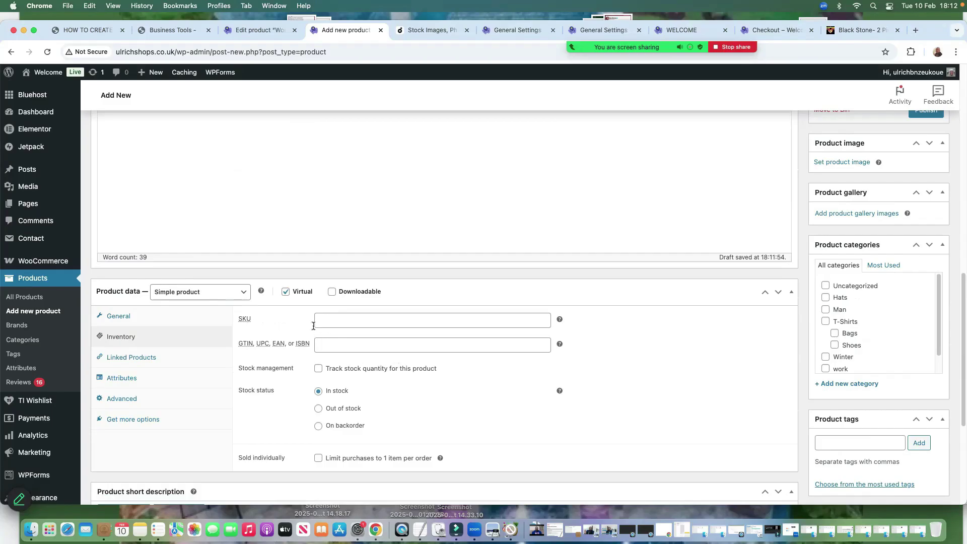
click(333, 322)
click(453, 348)
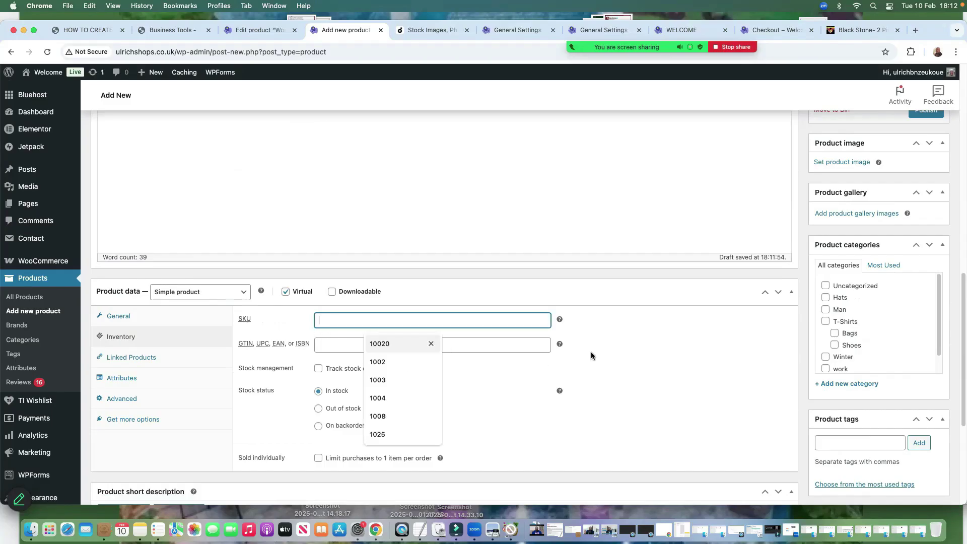
click(603, 344)
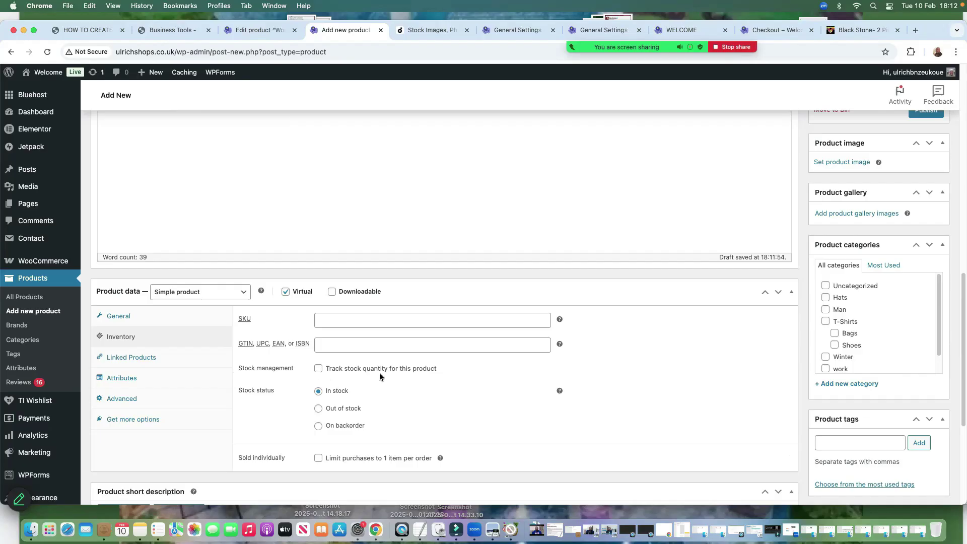
click(319, 459)
Set the product image to Screenshot-2026-02-03-at-22.47.24.png from the media library
scroll(394, 408, down, 5)
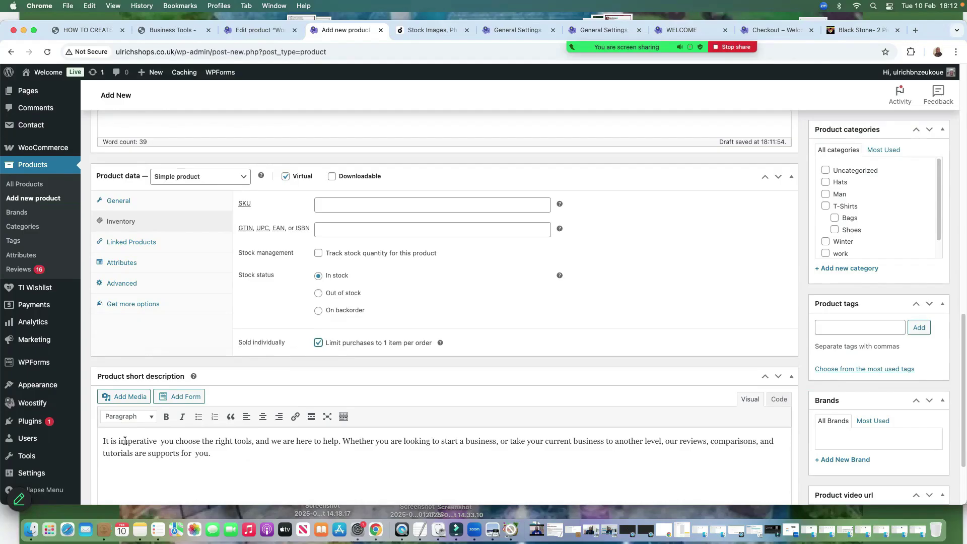
scroll(850, 398, up, 10)
scroll(314, 383, down, 3)
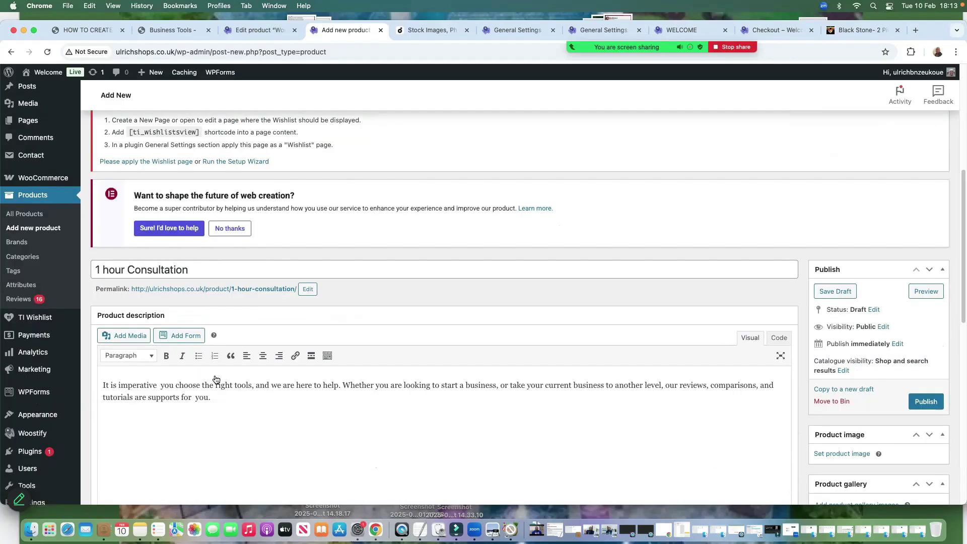
scroll(857, 368, down, 5)
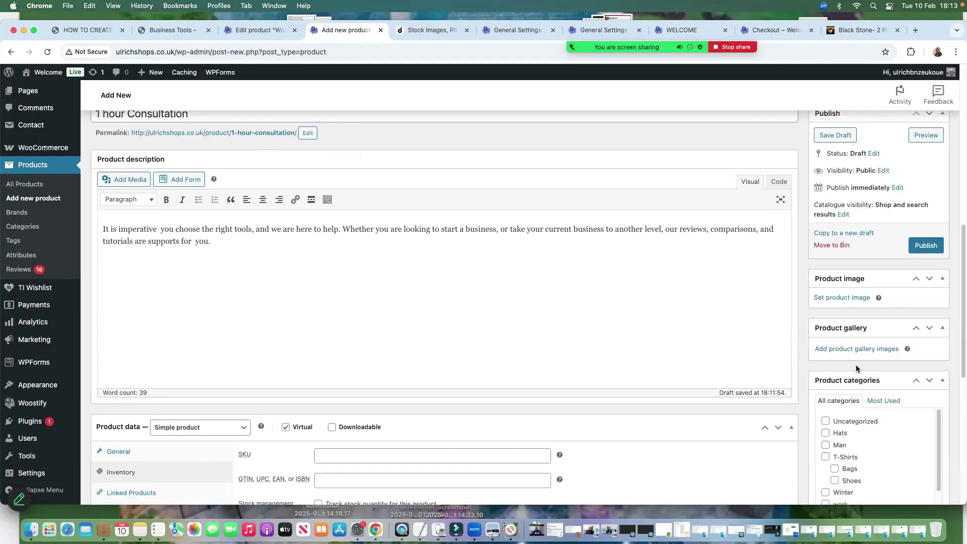
click(845, 299)
click(212, 199)
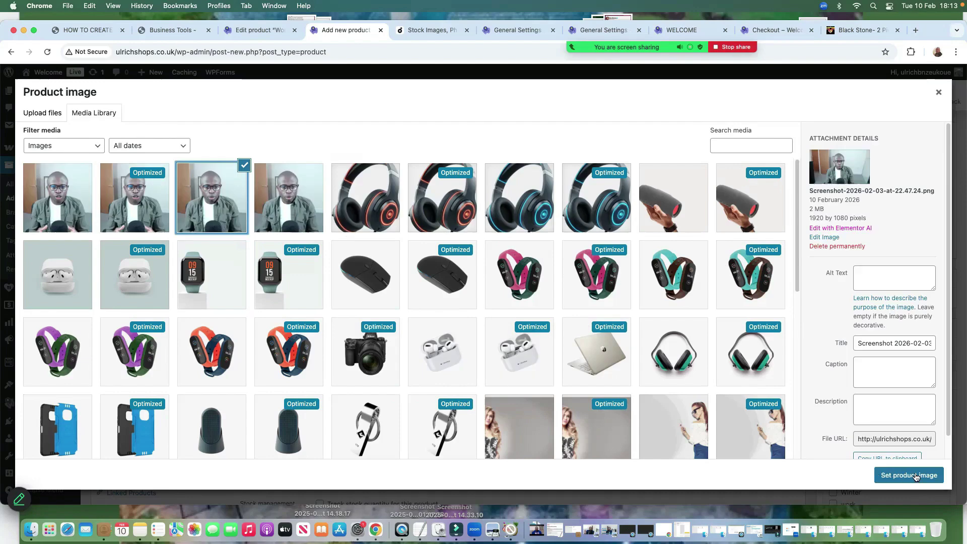
click(916, 477)
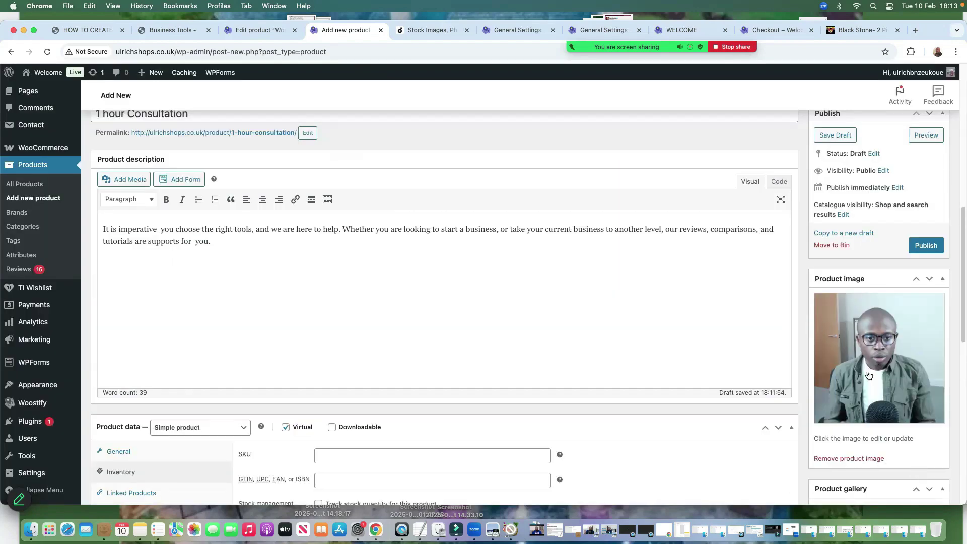
Assign the consultation product to the "work" category
scroll(869, 376, down, 6)
scroll(868, 373, down, 5)
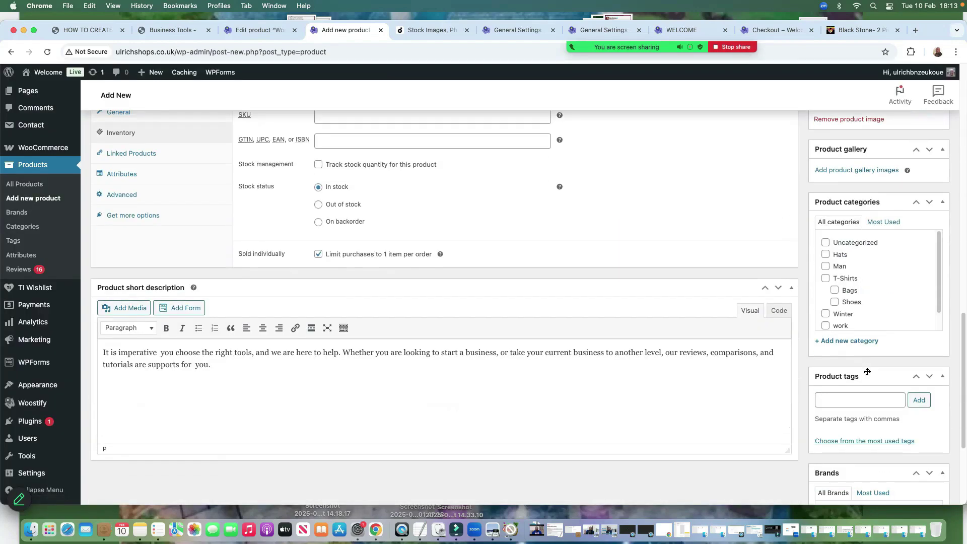
click(826, 327)
click(857, 400)
Publish the 1 hour Consultation product
scroll(806, 403, down, 3)
scroll(796, 302, up, 15)
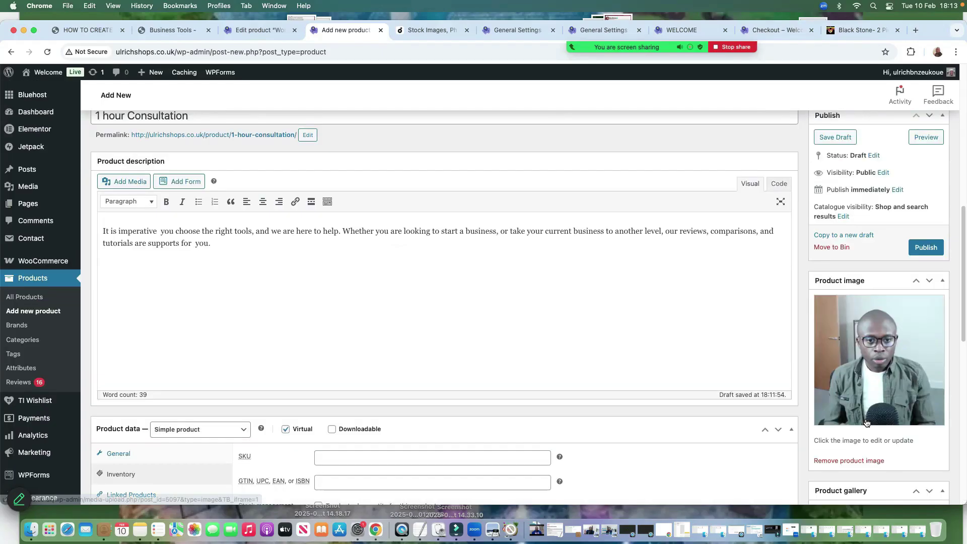
scroll(791, 271, down, 10)
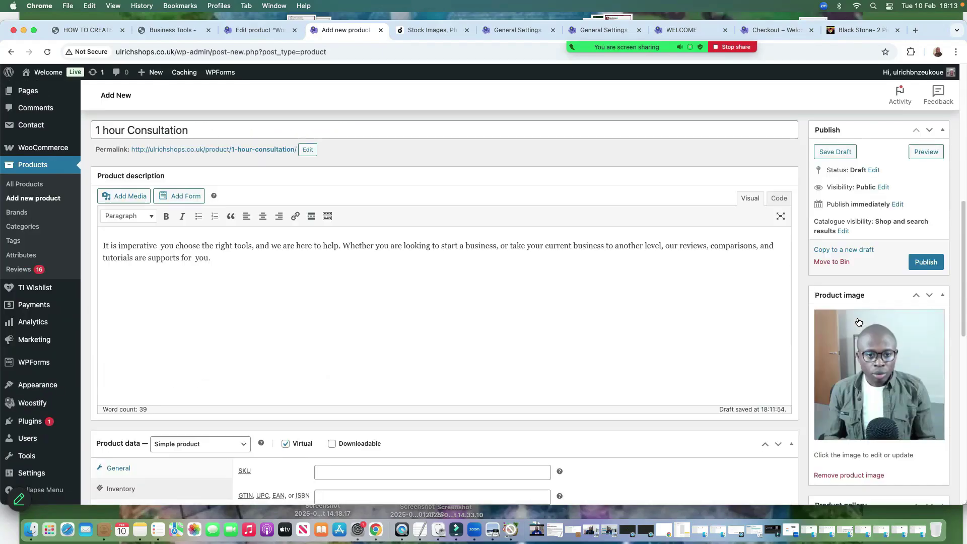
click(926, 262)
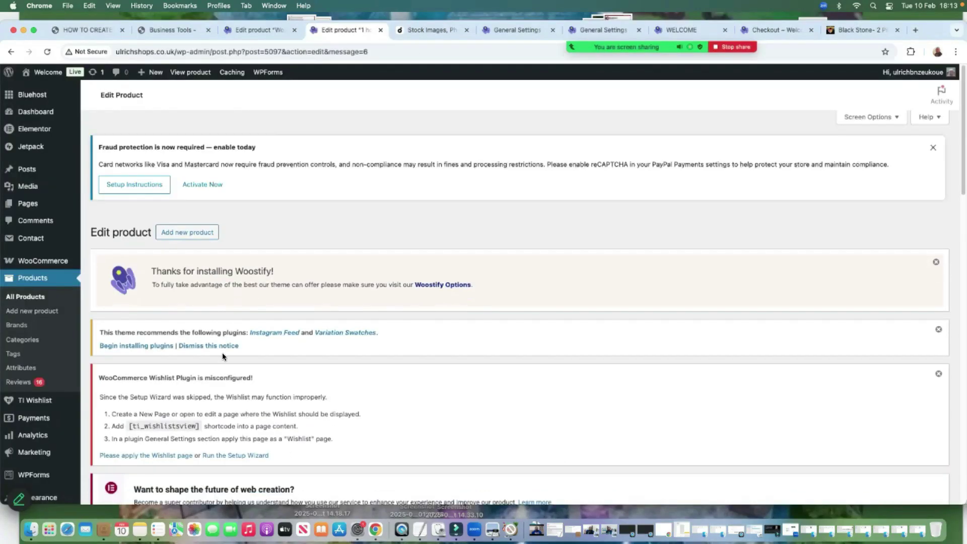
Open the published 1 hour Consultation product page and review its price, description and related products
scroll(218, 392, down, 6)
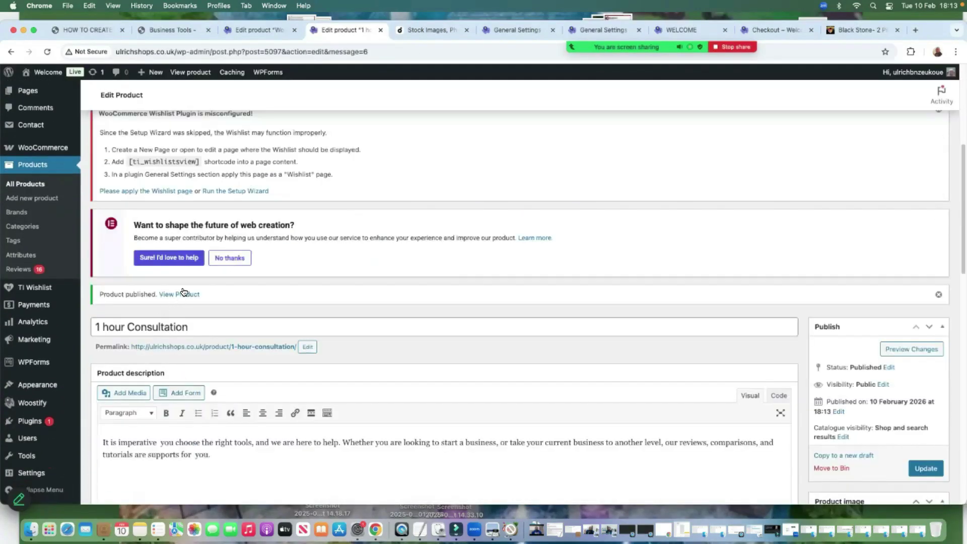
click(184, 294)
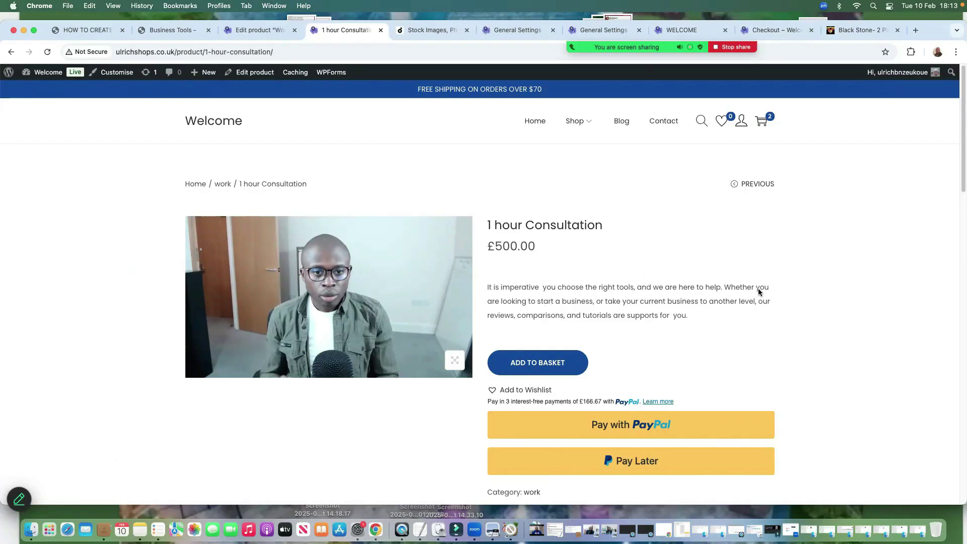
scroll(616, 337, down, 10)
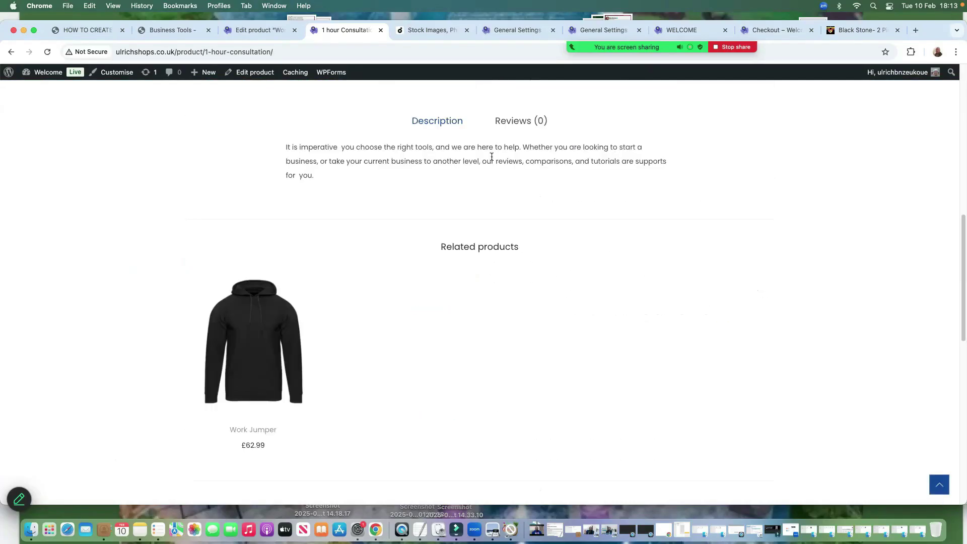
scroll(475, 294, down, 3)
scroll(400, 326, up, 2)
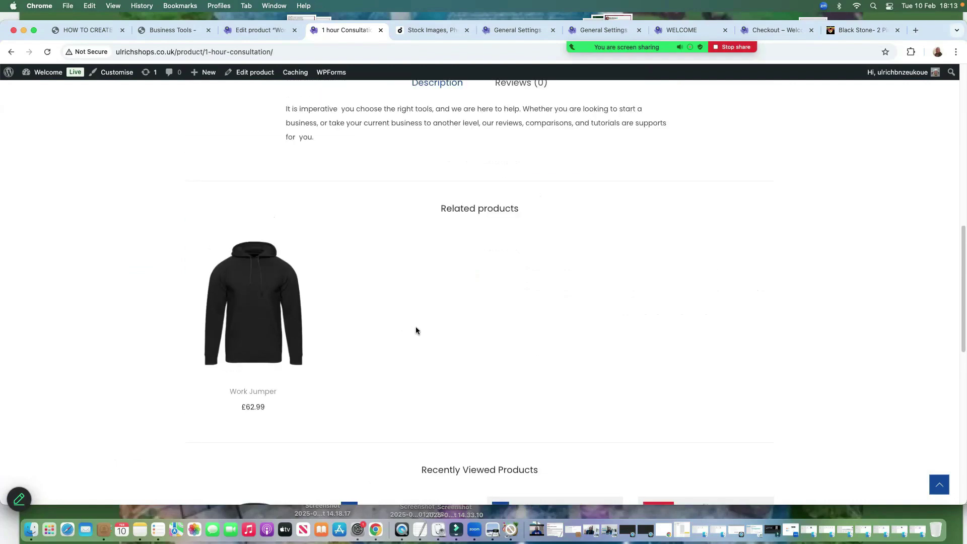
scroll(416, 331, up, 10)
scroll(579, 270, down, 6)
scroll(399, 353, up, 7)
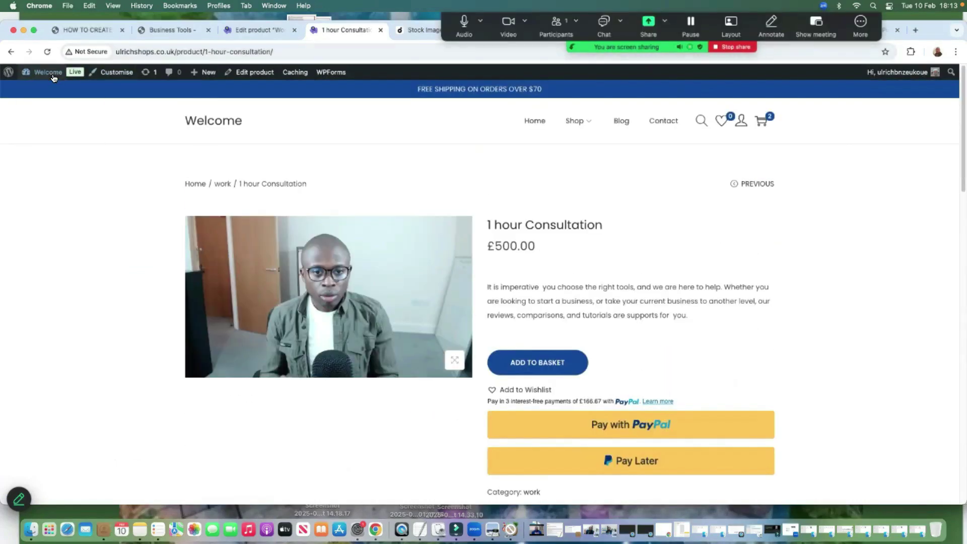
Return from the consultation's storefront page to the site's admin dashboard
mouse_move(53, 77)
click(41, 95)
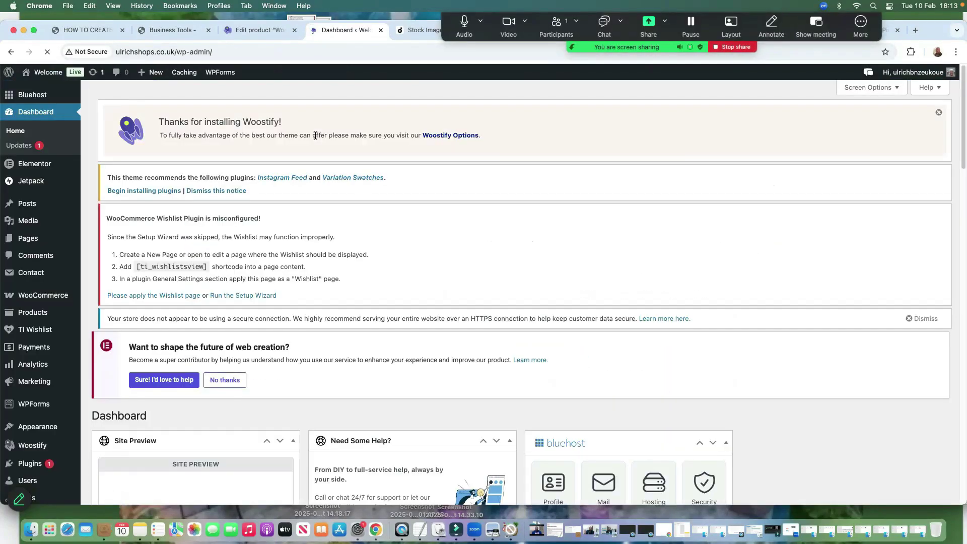
scroll(356, 317, down, 2)
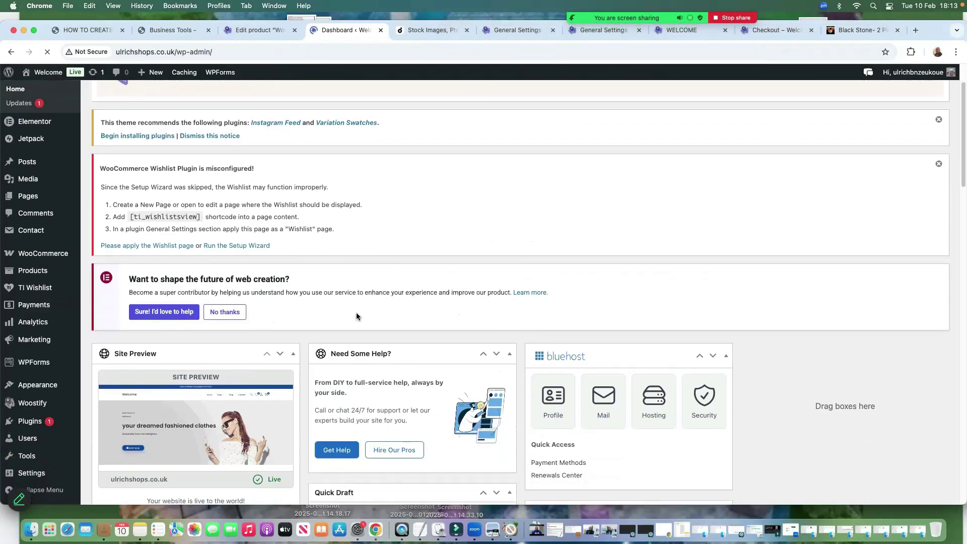
scroll(357, 316, down, 1)
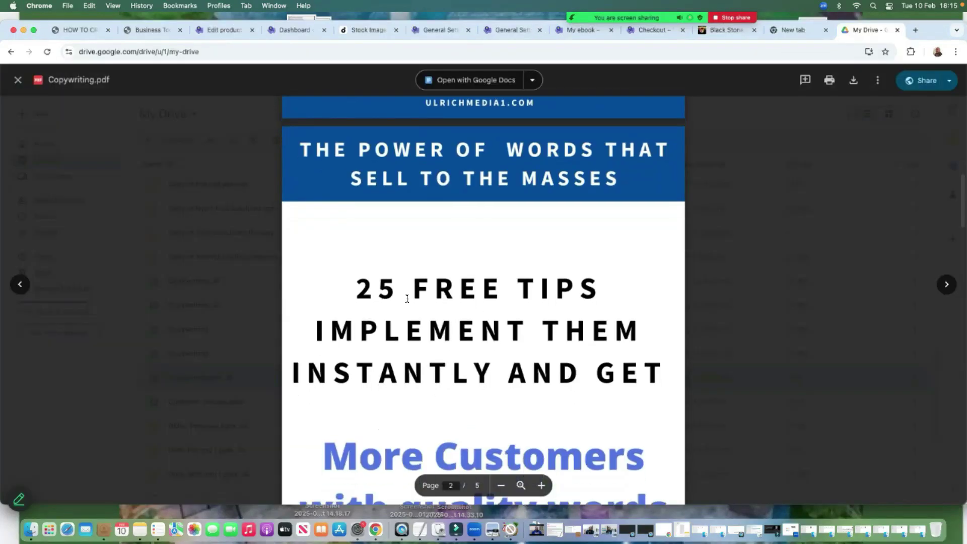
Copy the Google Drive page address while previewing Copywriting.pdf
scroll(407, 298, down, 1)
click(172, 51)
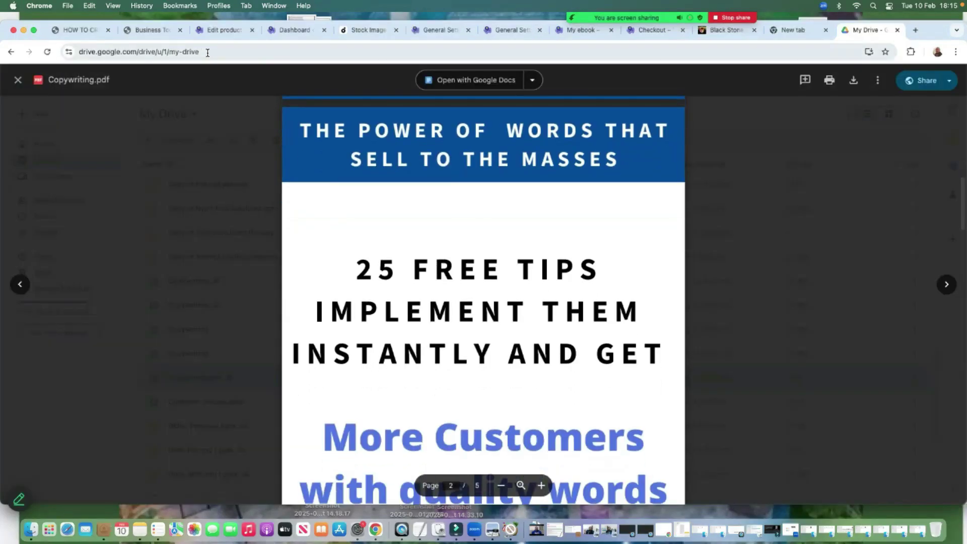
right_click(144, 52)
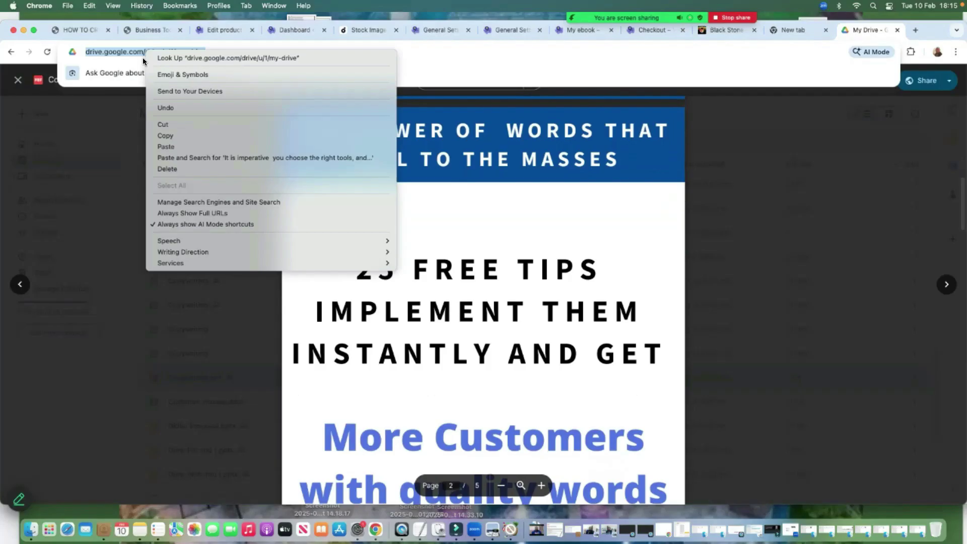
click(167, 137)
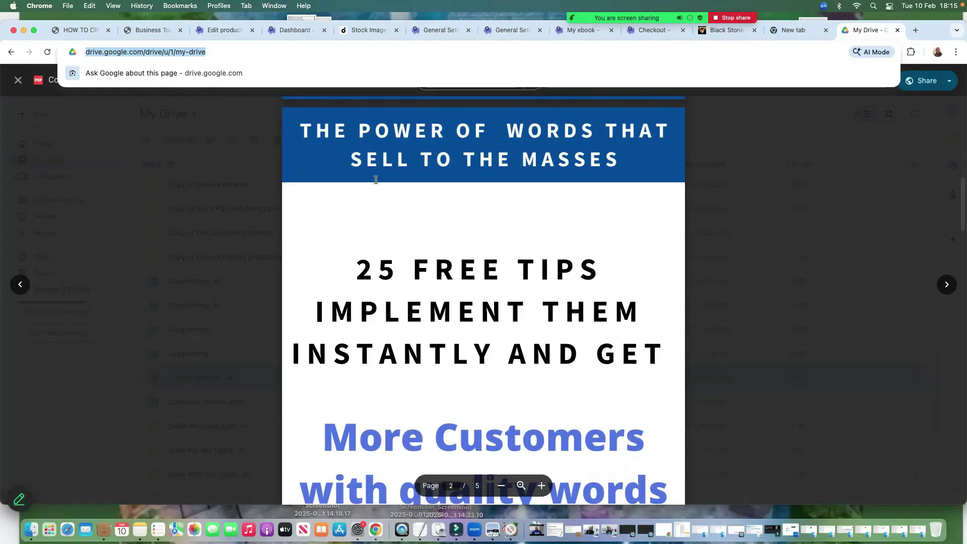
Go back to the Work Jumper product editor and start a new product titled EBOOK
click(153, 30)
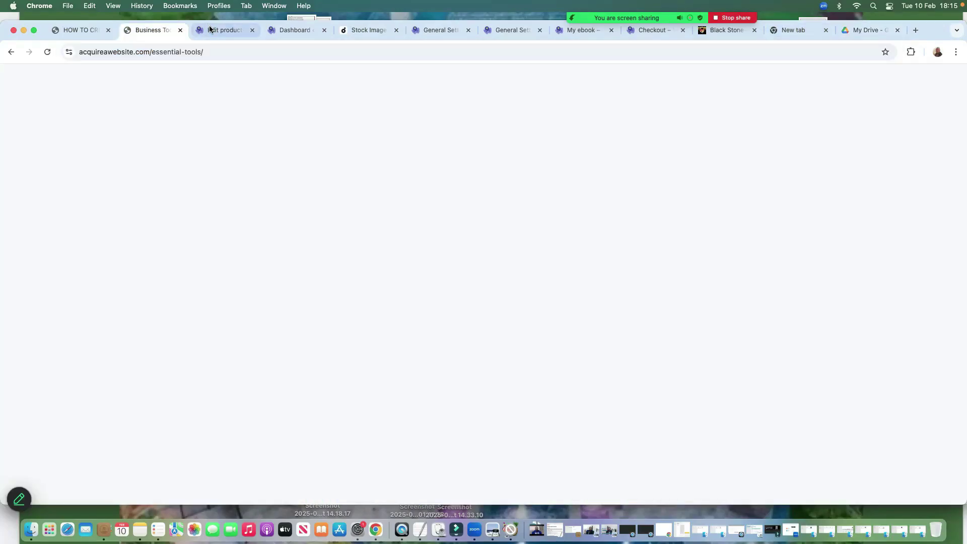
click(220, 32)
click(287, 30)
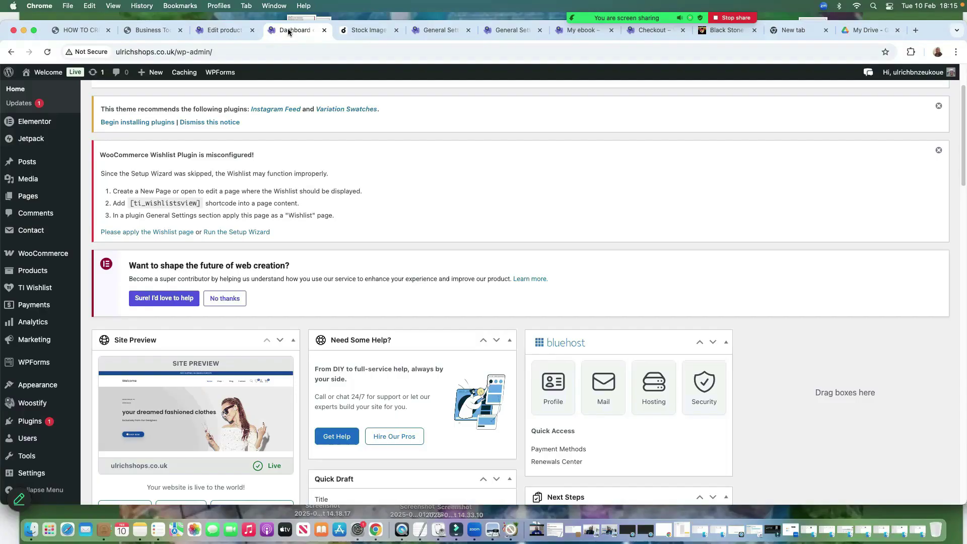
click(229, 31)
scroll(334, 115, up, 4)
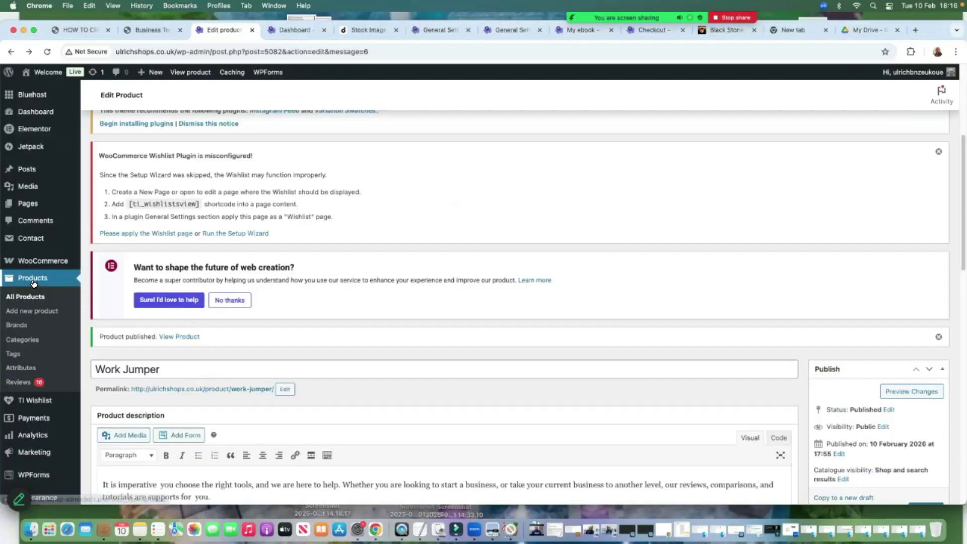
scroll(183, 231, up, 4)
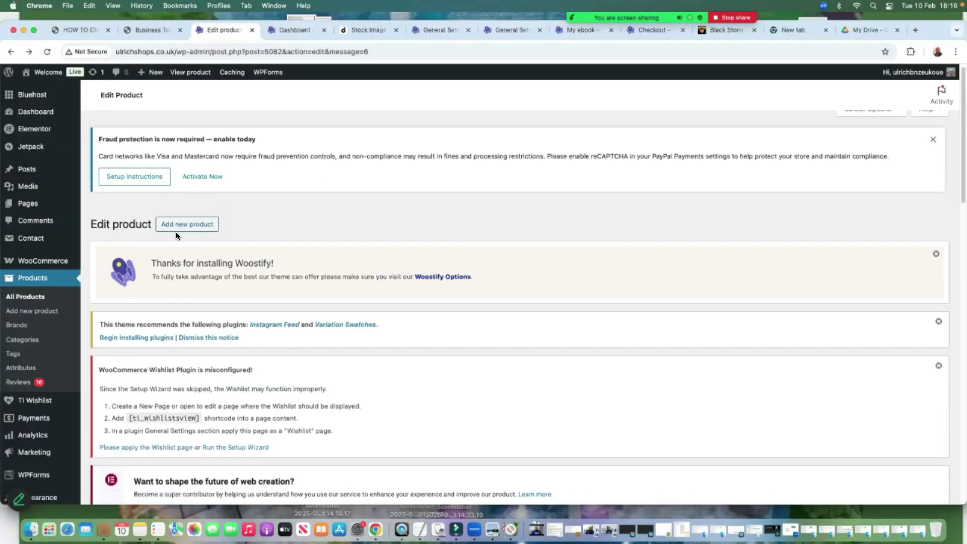
click(187, 225)
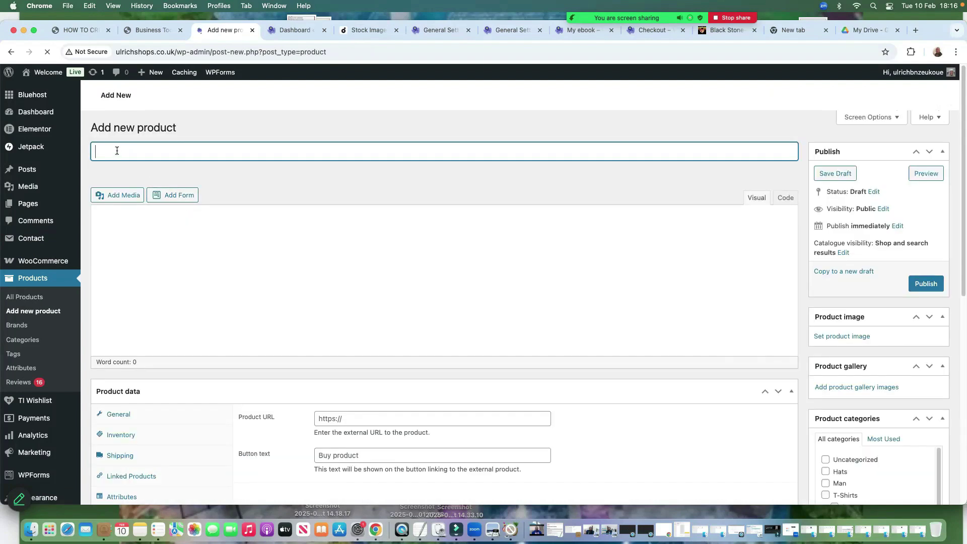
text(EBOOK)
Set the EBOOK product's regular price to £41.87 and its sale price to £39.99
scroll(238, 273, down, 8)
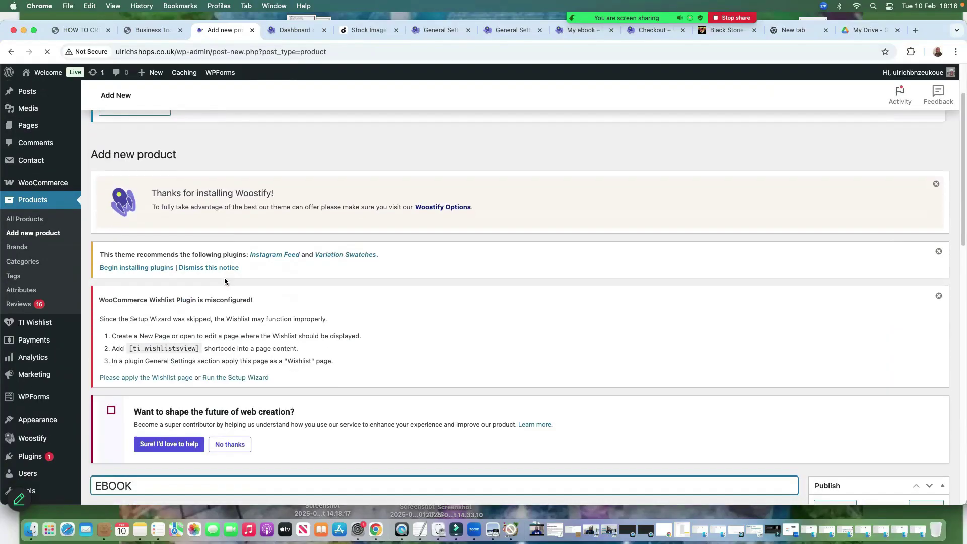
click(138, 306)
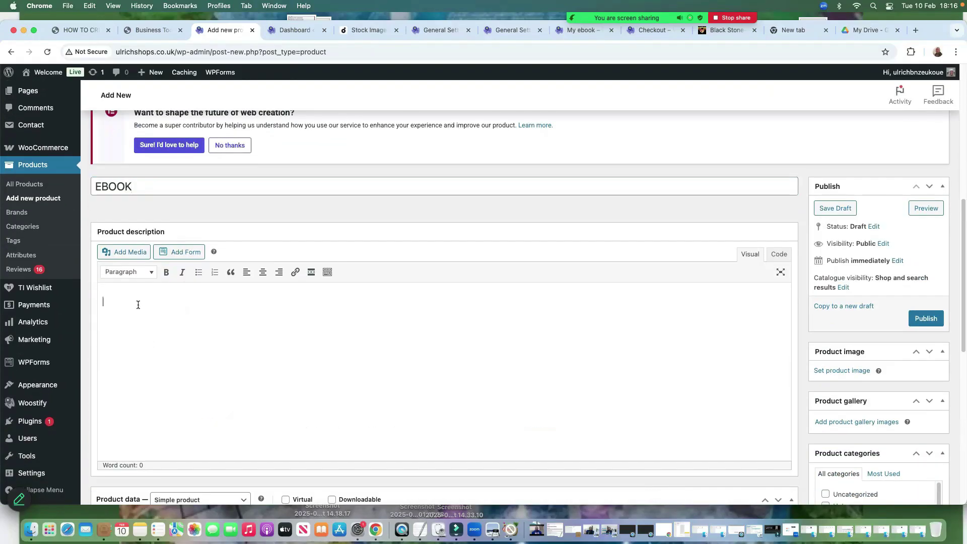
scroll(177, 328, down, 6)
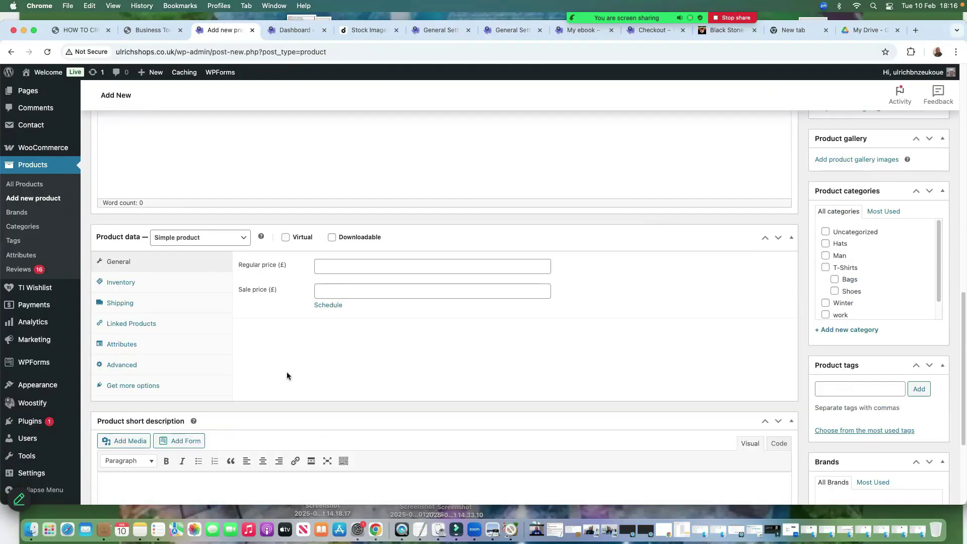
scroll(141, 443, down, 1)
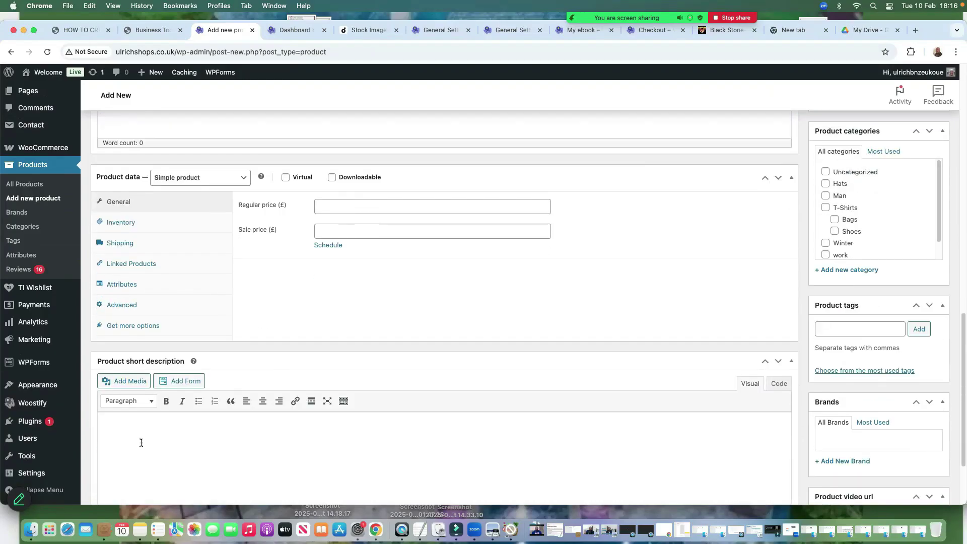
click(344, 206)
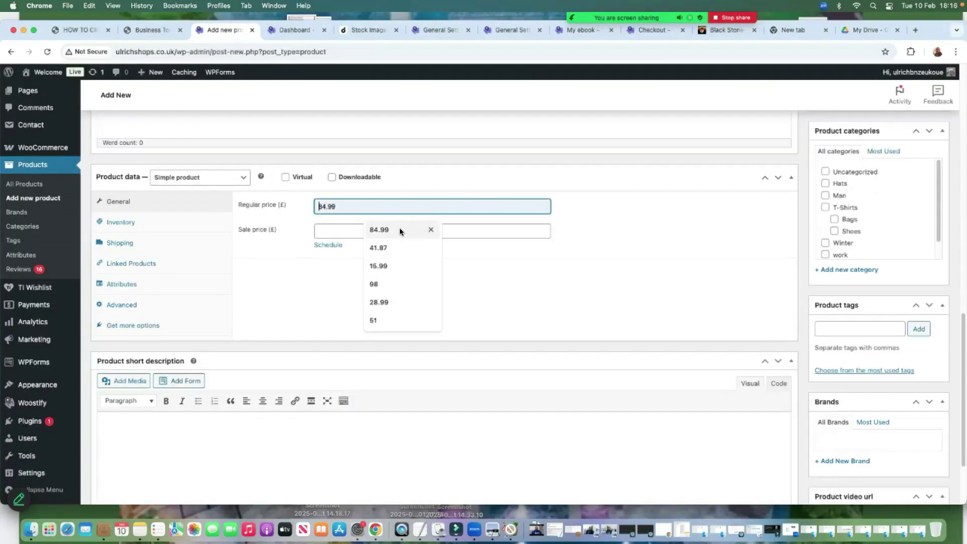
click(379, 247)
click(342, 231)
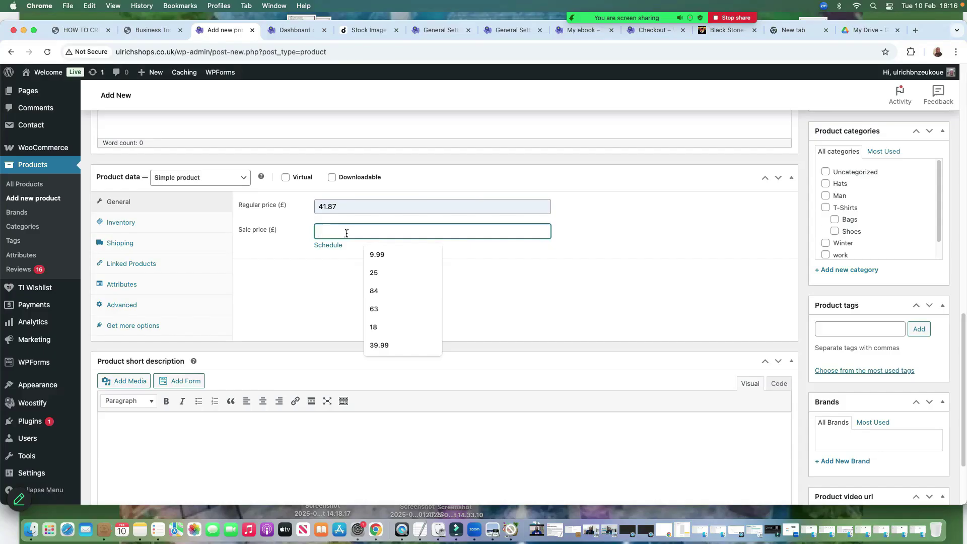
click(387, 345)
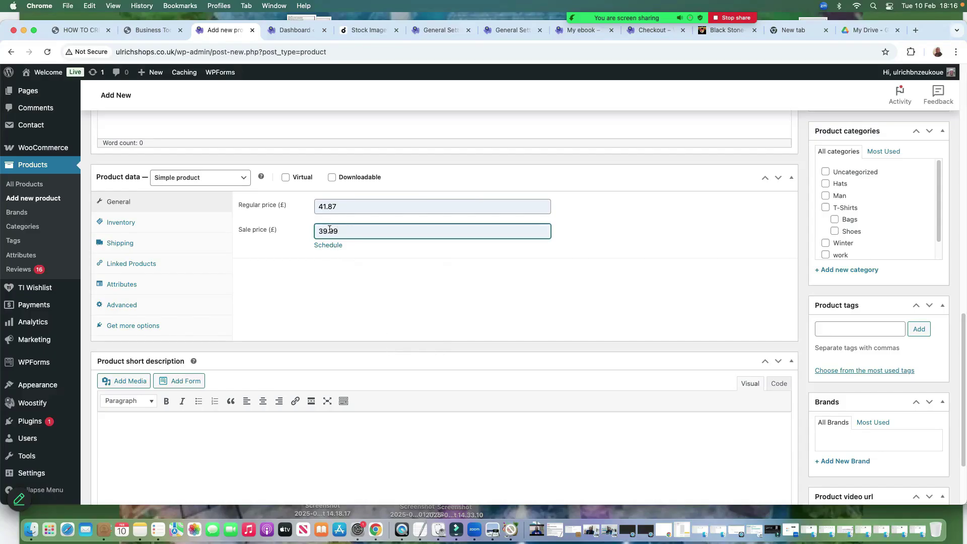
Set the EBOOK product's SKU to 1003 and leave the one-item purchase limit off in the inventory settings
click(145, 225)
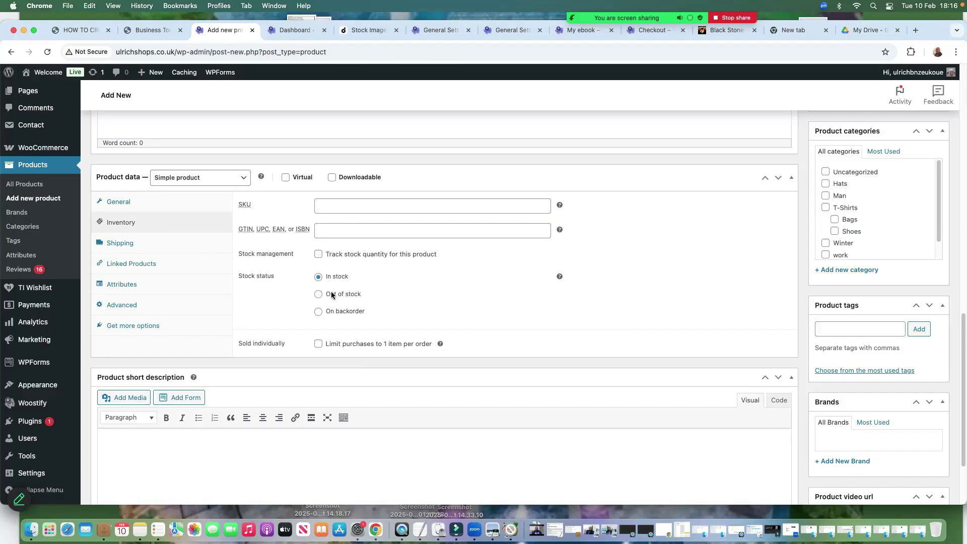
click(331, 207)
click(381, 270)
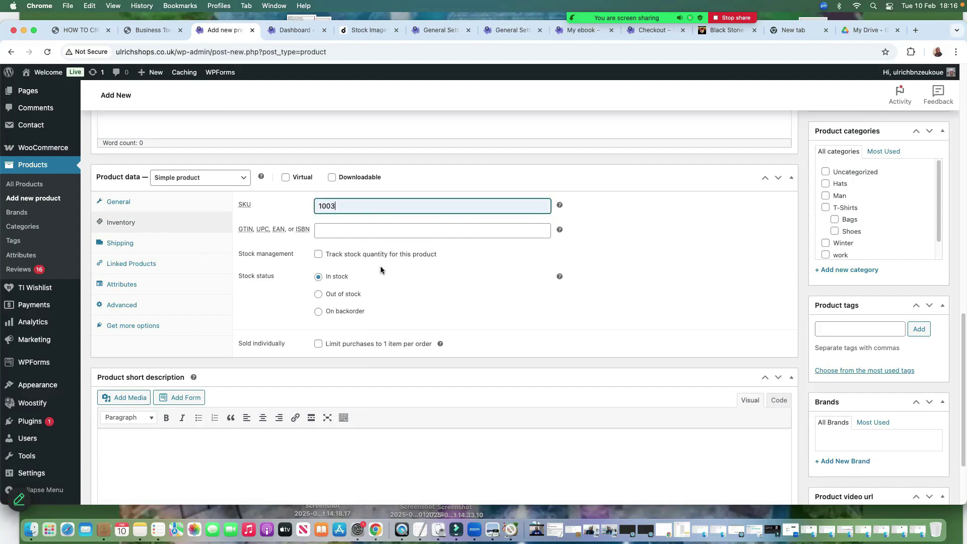
click(319, 345)
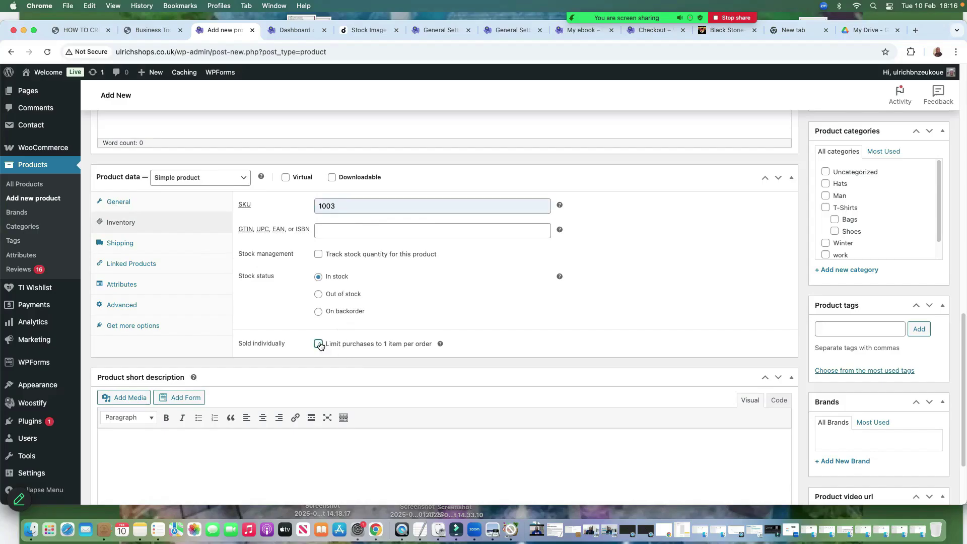
click(319, 344)
scroll(323, 305, down, 1)
scroll(319, 305, up, 5)
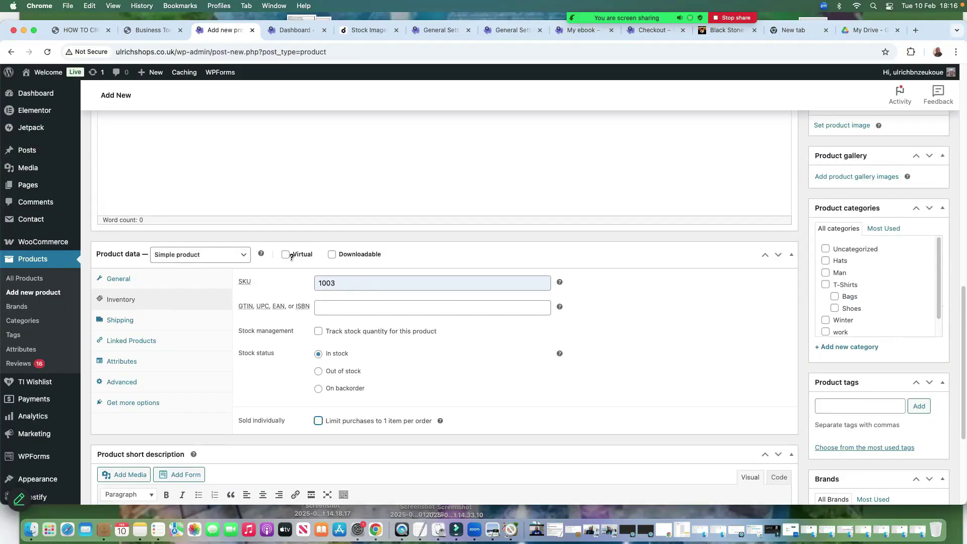
Mark the EBOOK as both virtual and downloadable, keeping the Simple product type
click(285, 254)
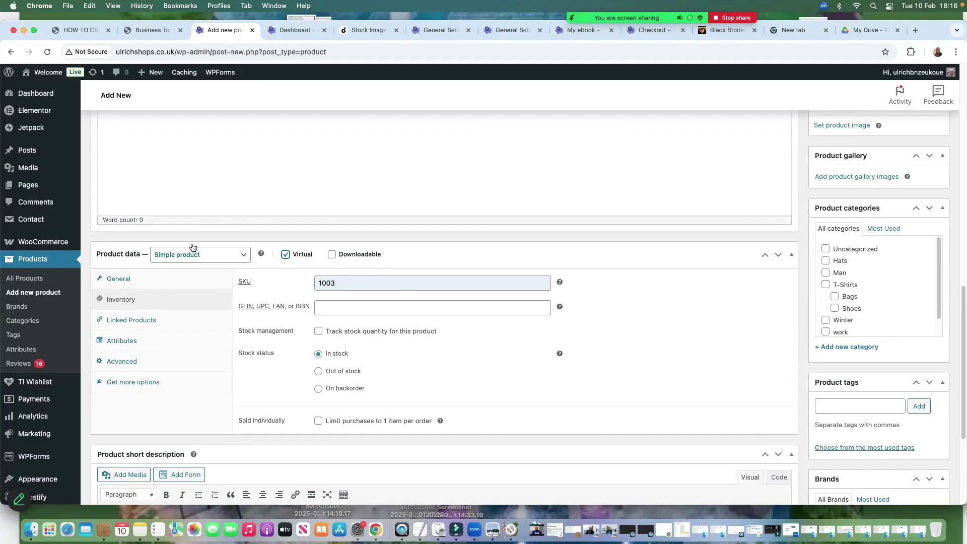
click(232, 261)
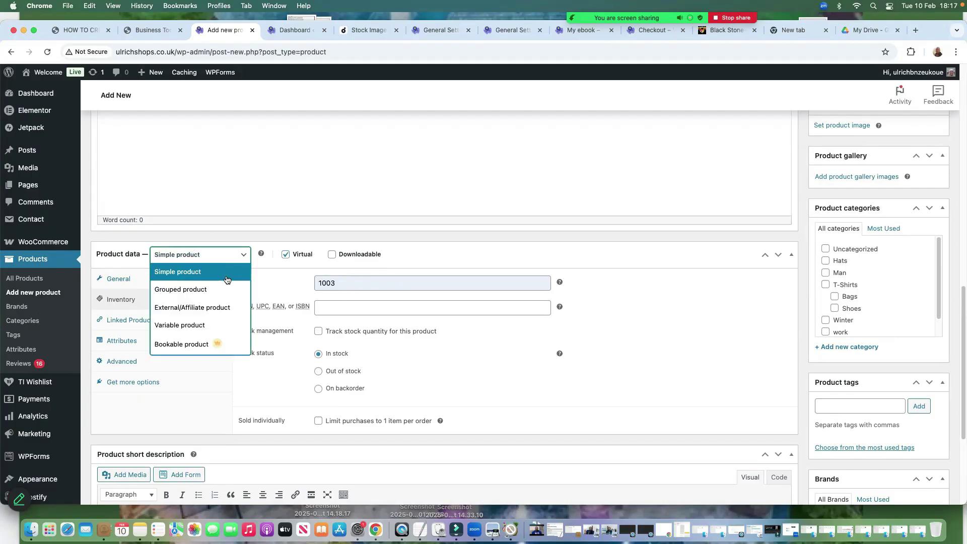
click(333, 255)
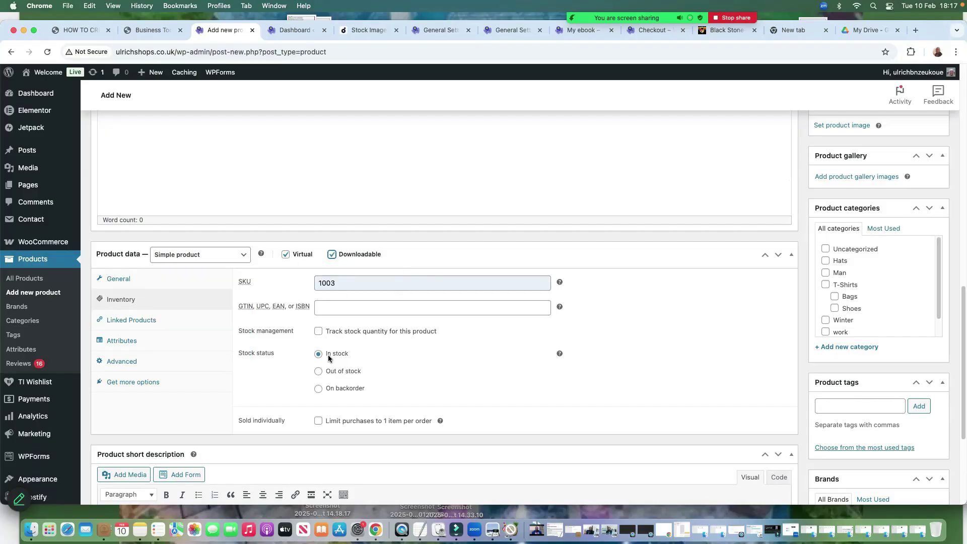
Leave the EBOOK's GTIN/ISBN field empty and limit purchases to 1 item per order
click(335, 309)
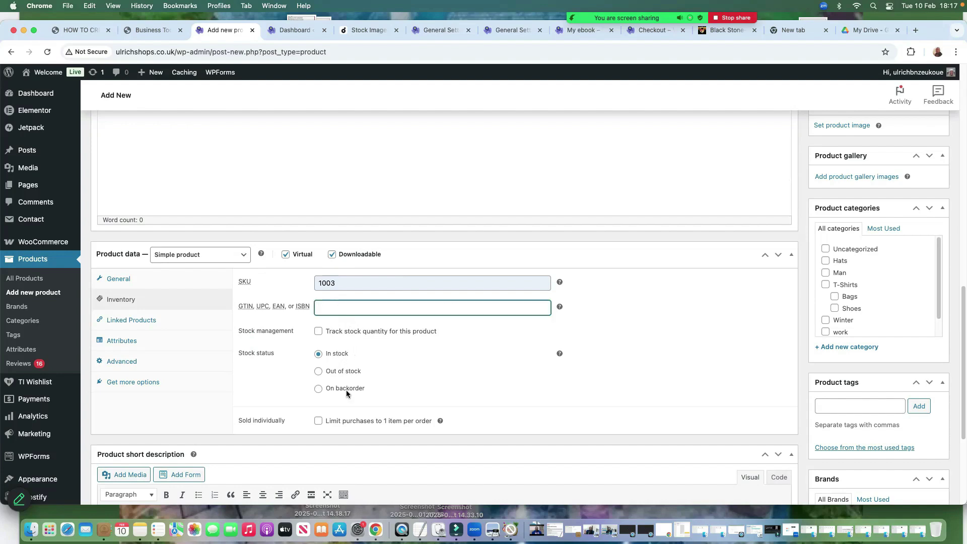
click(318, 421)
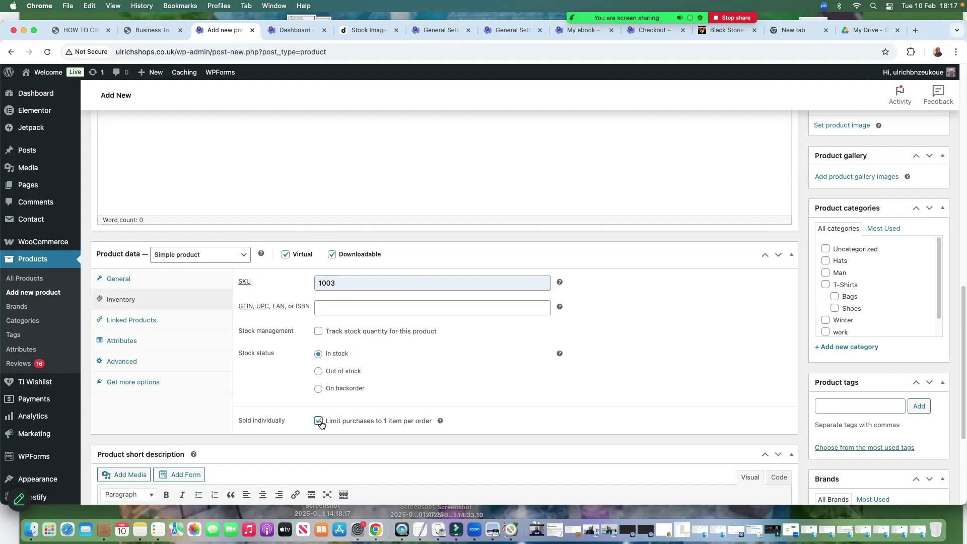
scroll(365, 378, down, 3)
scroll(306, 315, up, 5)
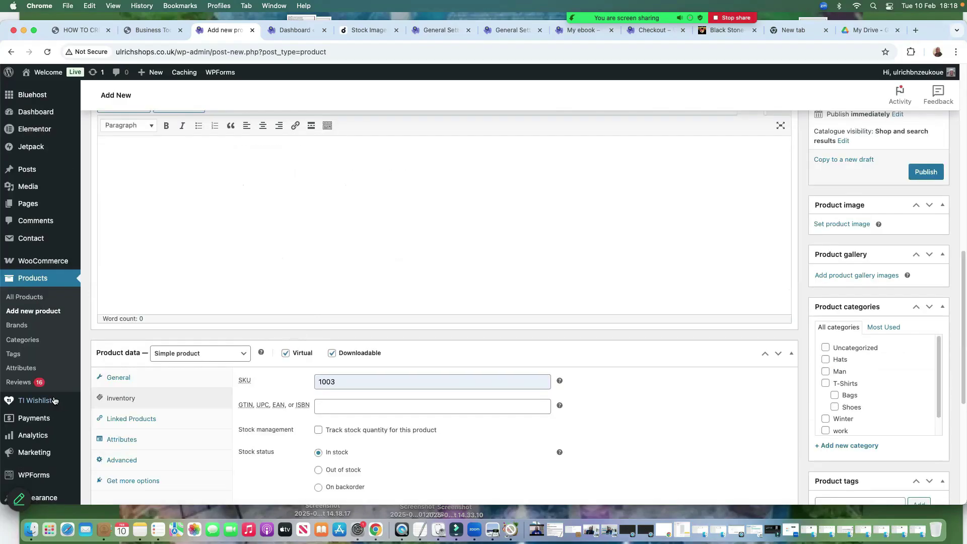
click(119, 382)
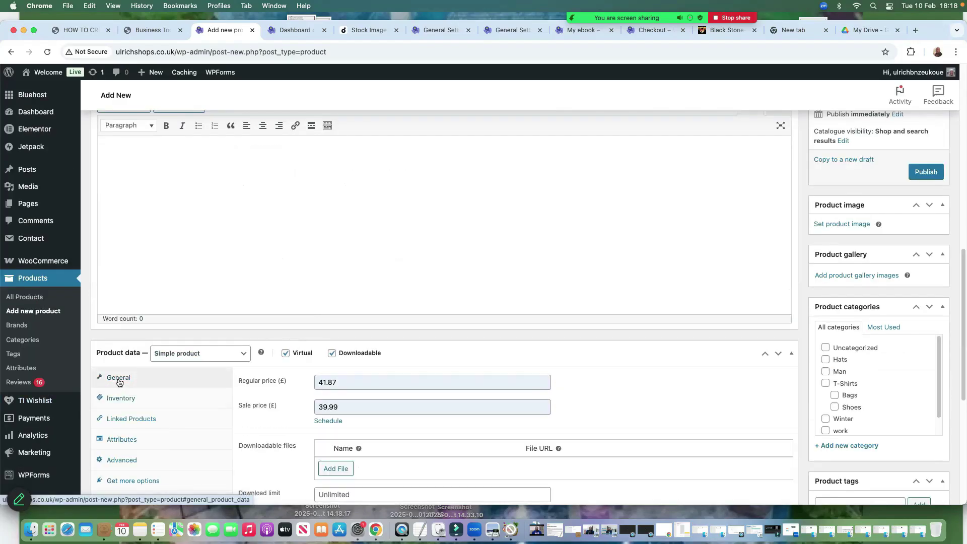
scroll(395, 410, down, 2)
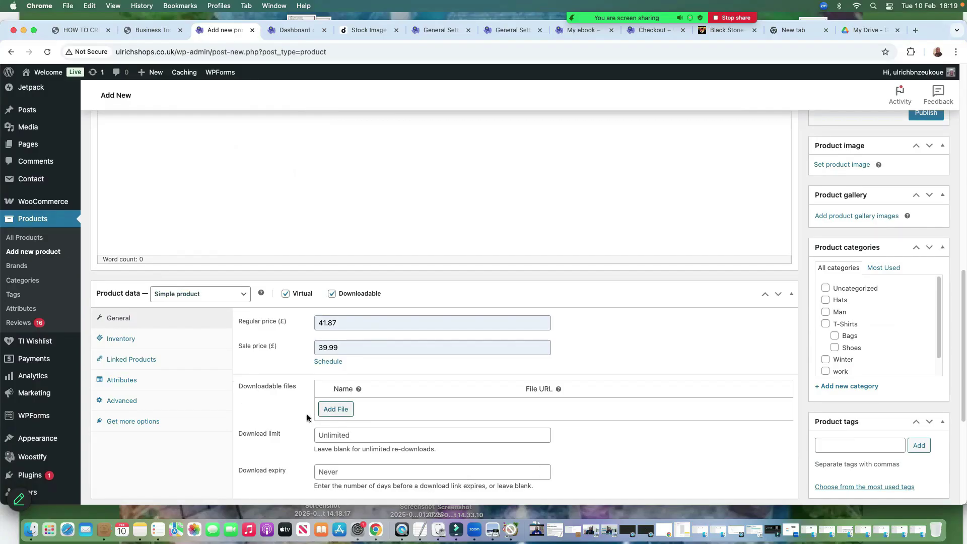
click(339, 410)
click(371, 409)
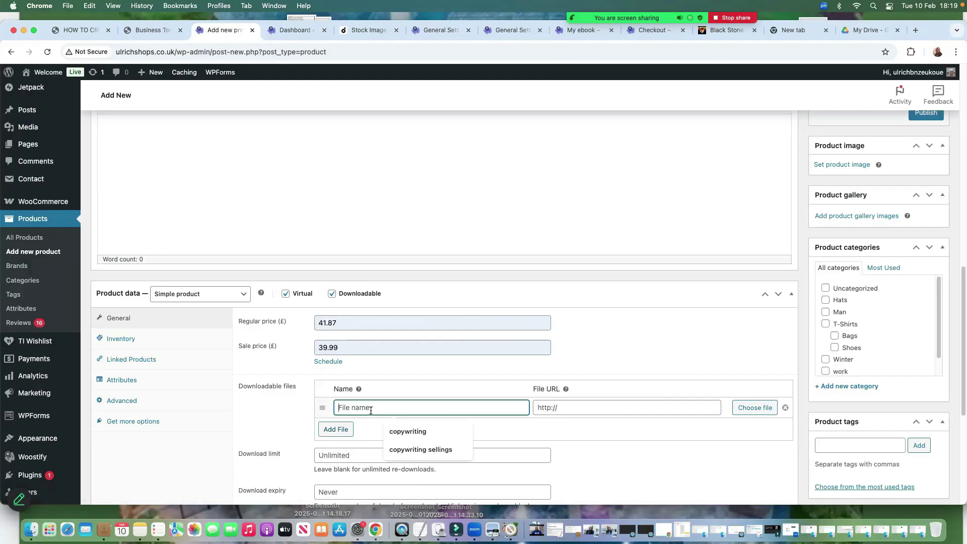
click(419, 431)
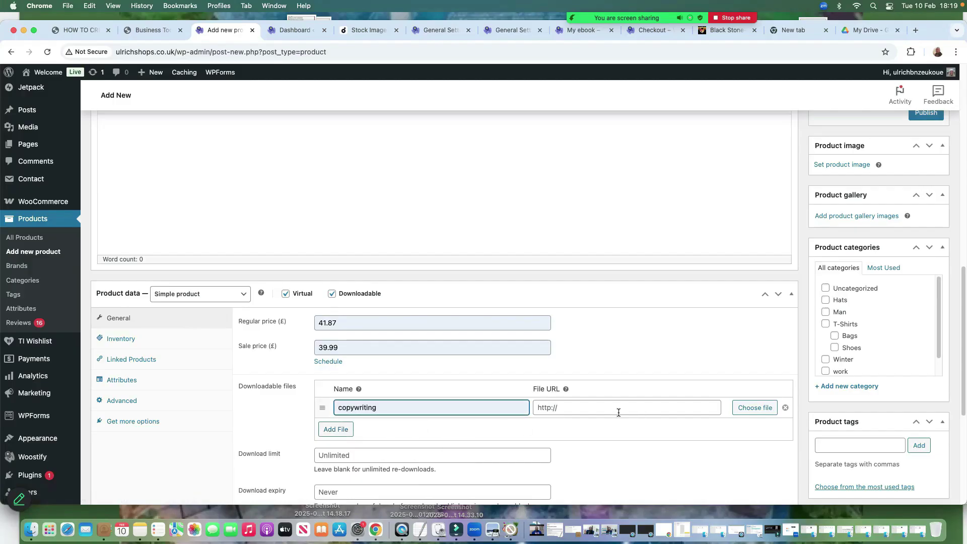
click(597, 408)
right_click(573, 408)
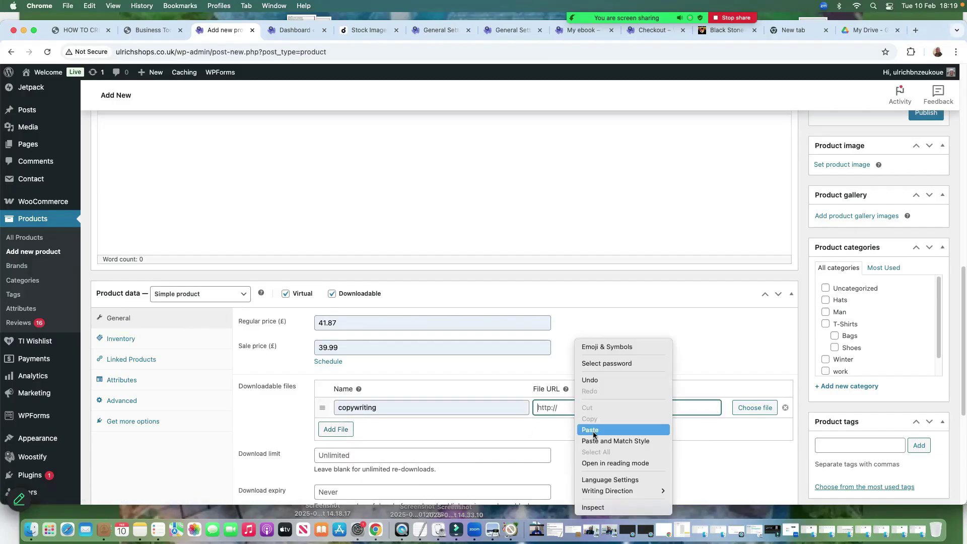
click(592, 431)
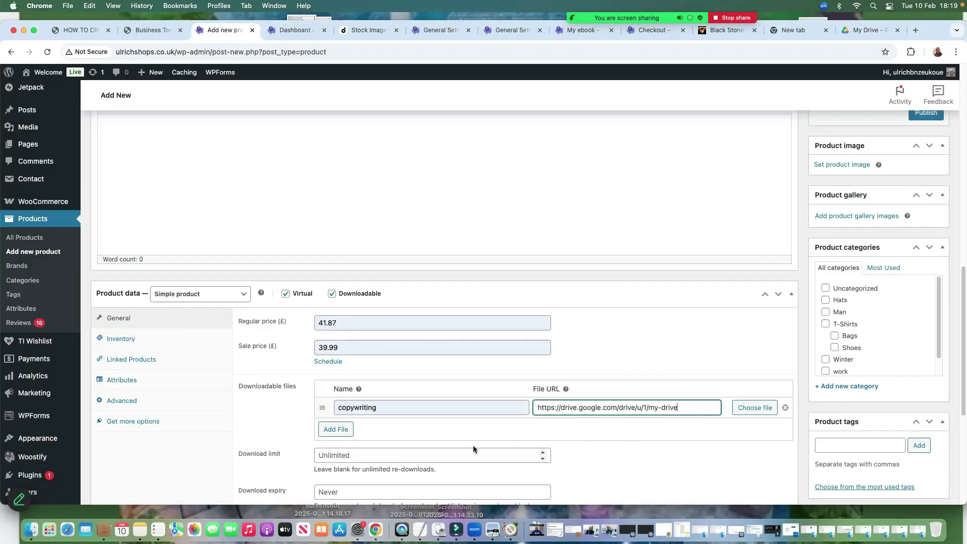
click(745, 408)
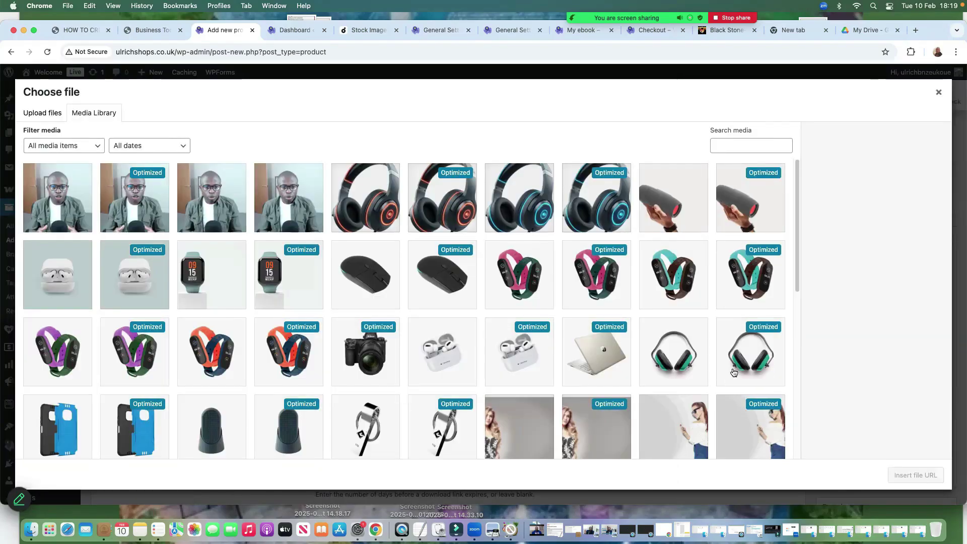
click(939, 92)
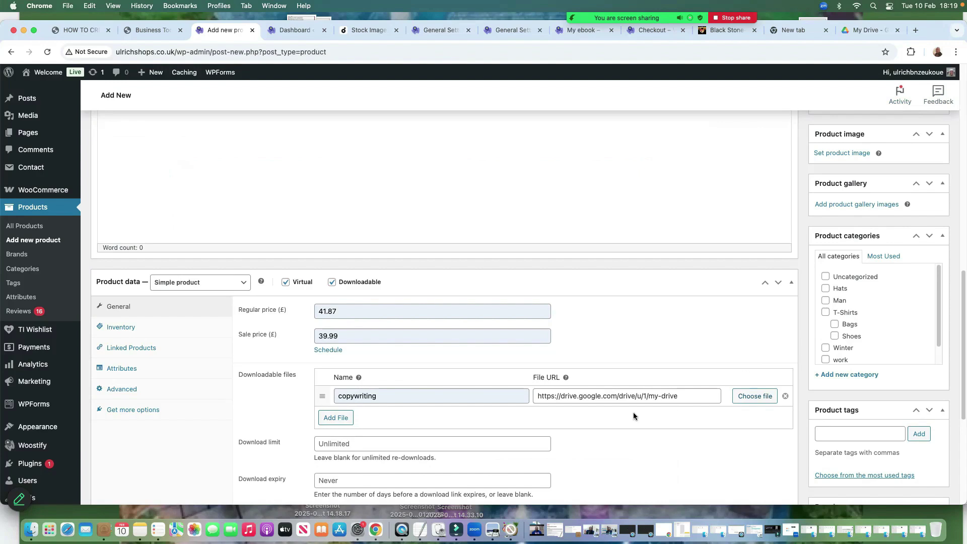
Set the EBOOK's download limit to 4 and leave the download expiry empty
scroll(389, 426, down, 2)
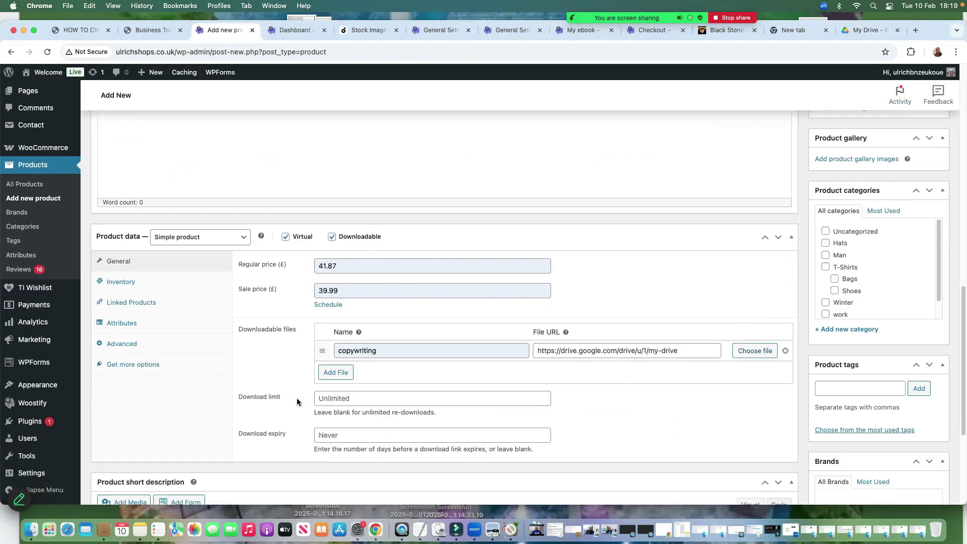
click(542, 403)
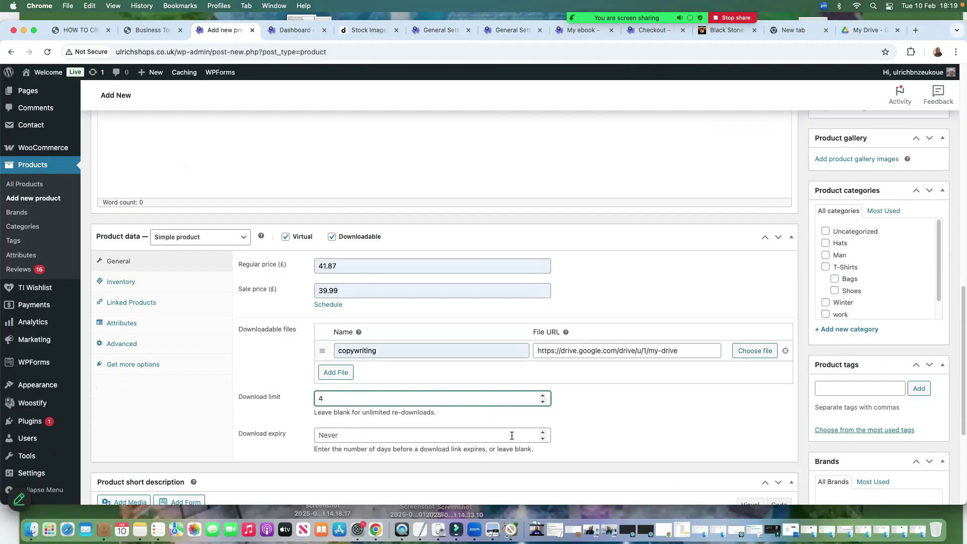
scroll(621, 427, down, 3)
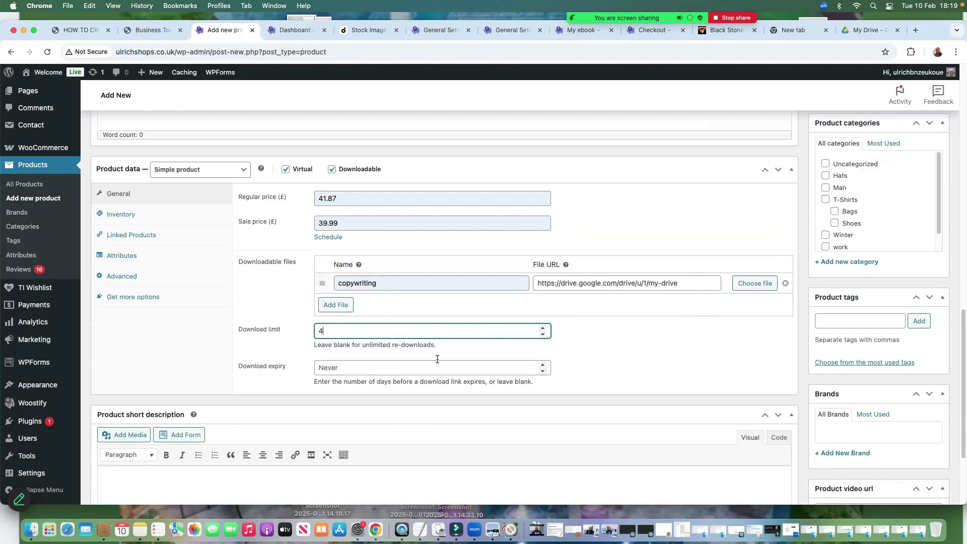
Set the ebook.jpg picture from the media library as the EBOOK's product image
scroll(534, 364, up, 1)
scroll(542, 369, up, 5)
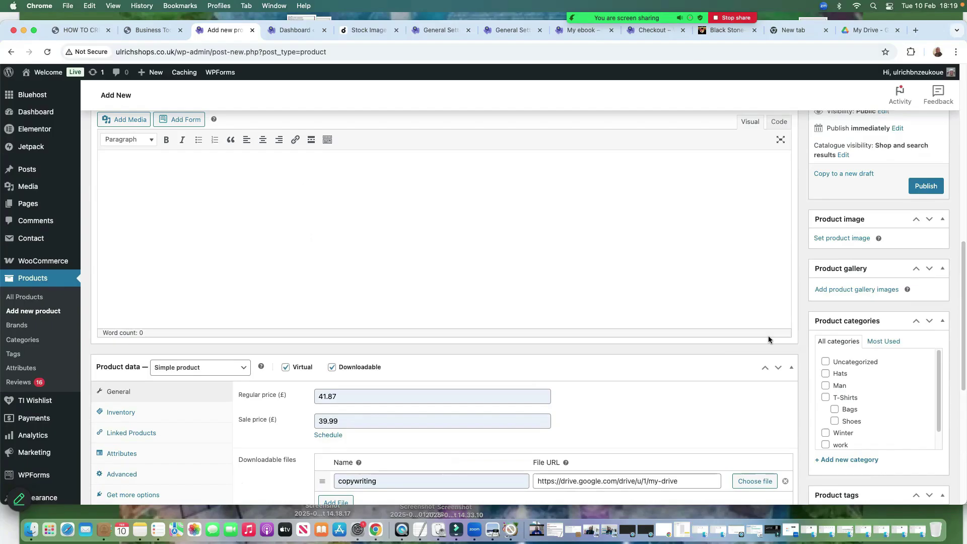
click(847, 240)
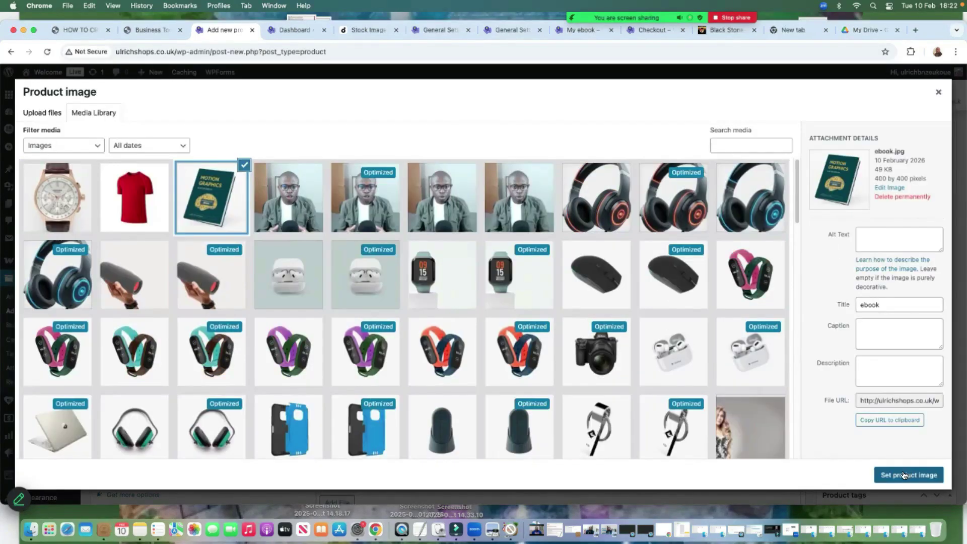
click(909, 475)
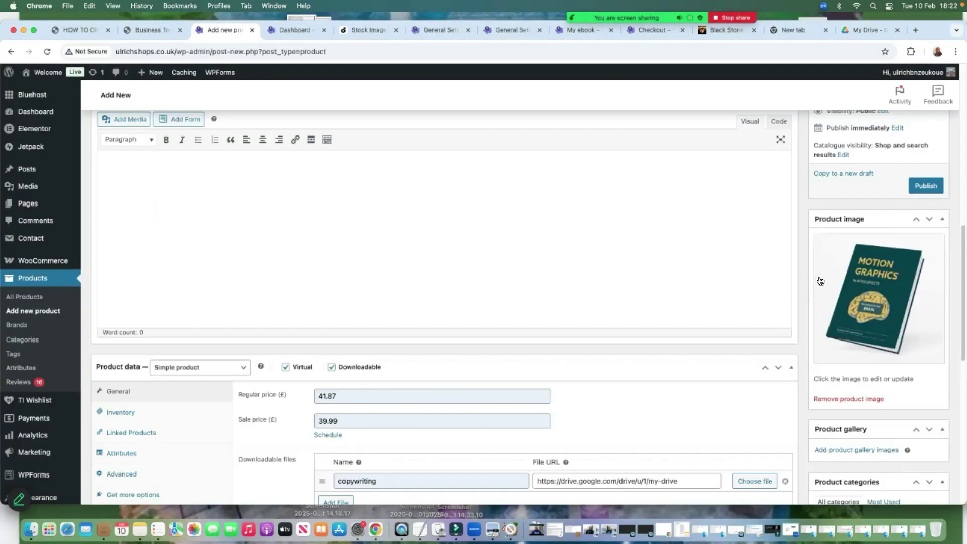
Paste the copied text beginning "It is imperative you choose the right tools" into the EBOOK's product description
scroll(454, 262, up, 2)
click(110, 224)
right_click(110, 235)
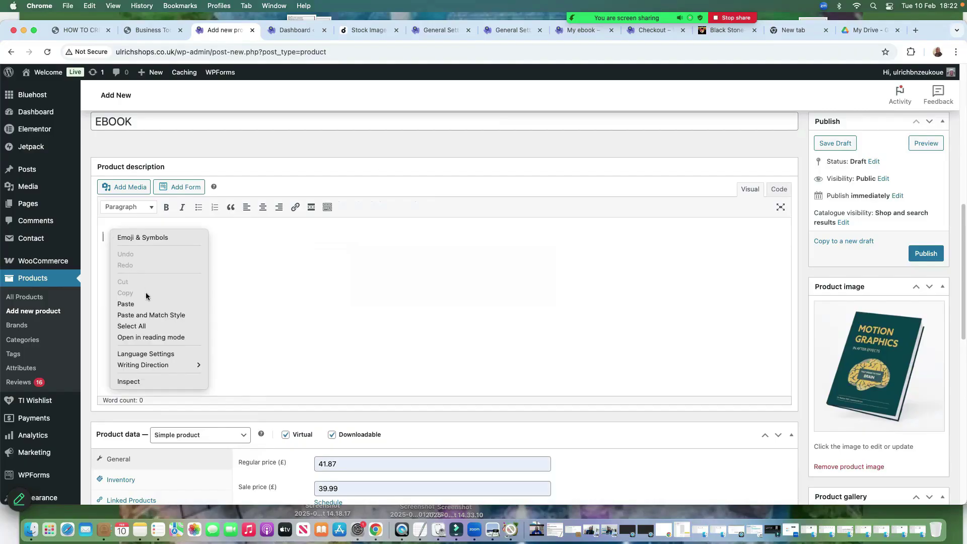
click(126, 304)
Paste the same copied text about choosing the right tools into the EBOOK's product short description
scroll(303, 302, down, 15)
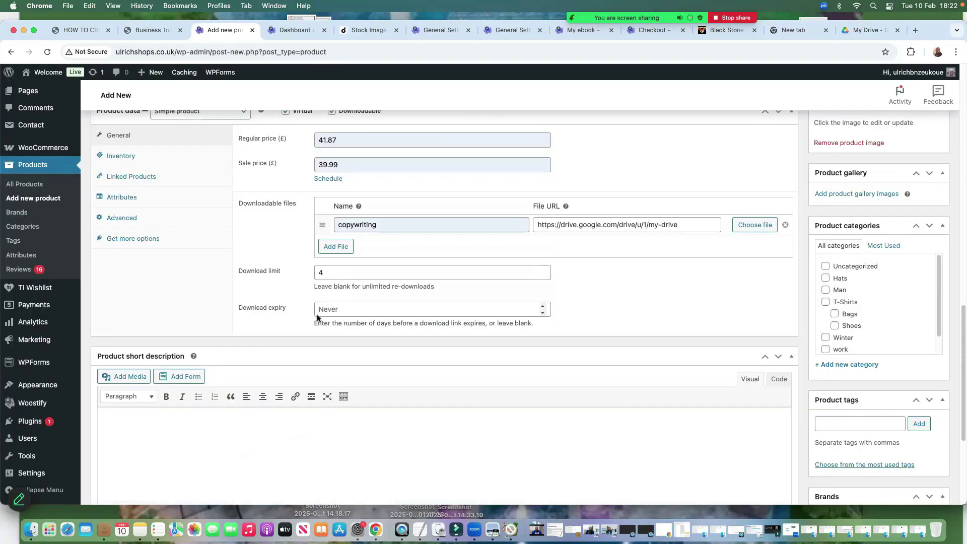
scroll(290, 333, down, 1)
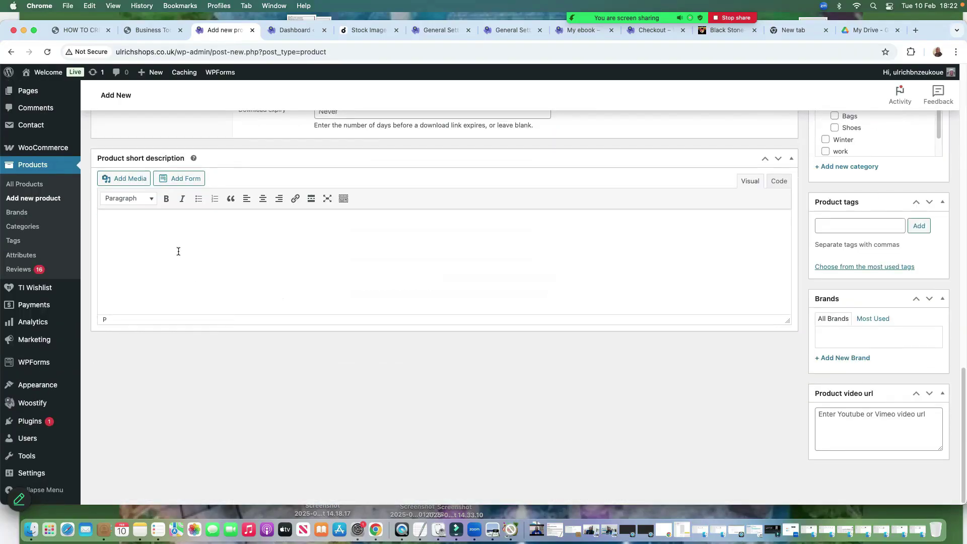
right_click(109, 224)
click(136, 295)
Publish the EBOOK product
scroll(413, 245, up, 5)
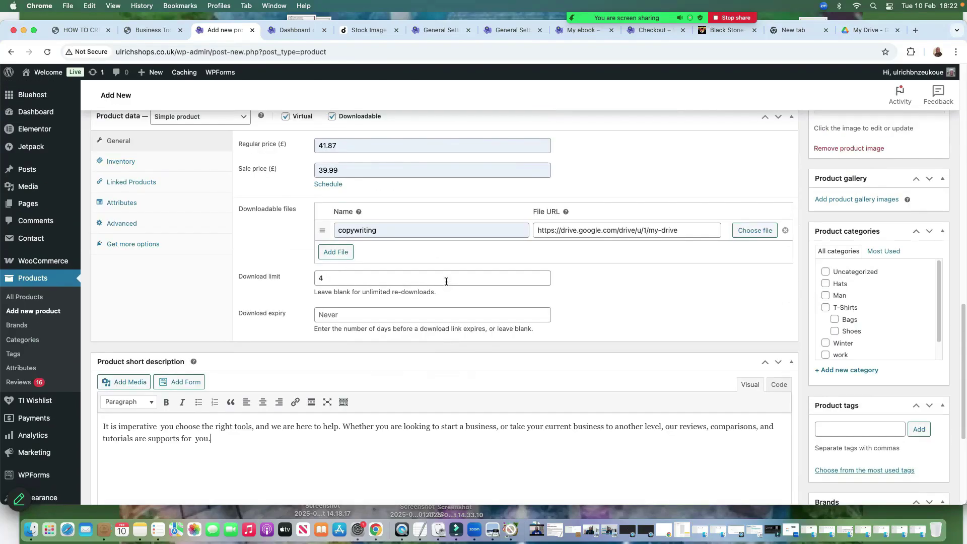
scroll(441, 267, up, 1)
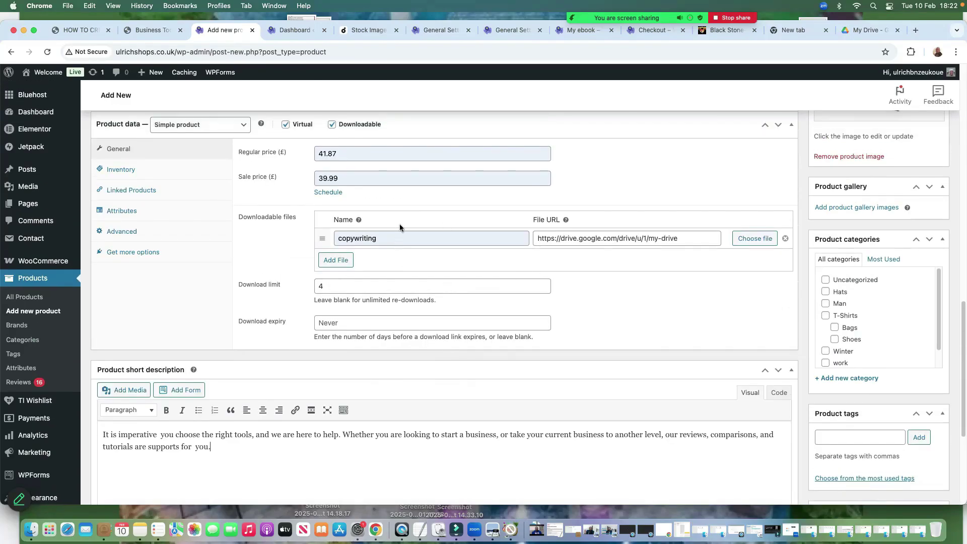
scroll(400, 226, up, 10)
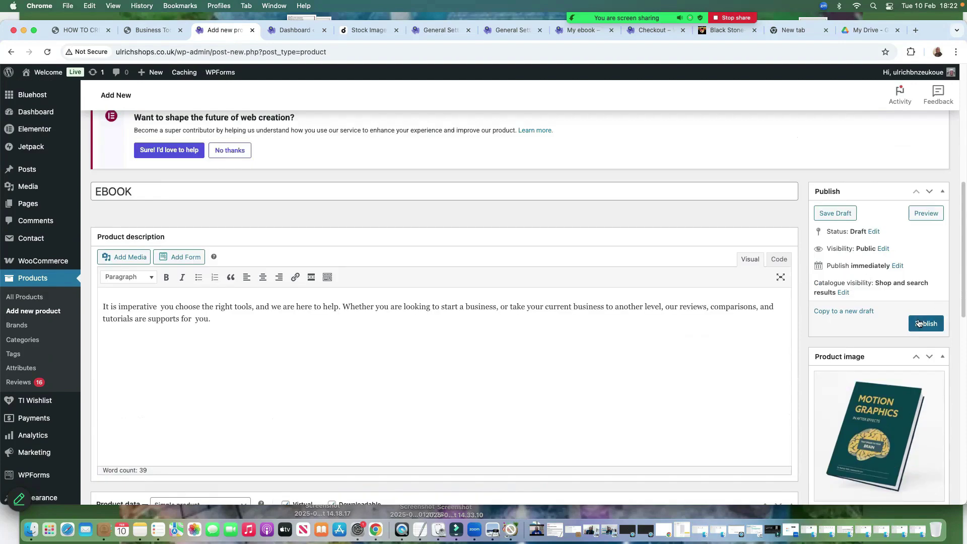
click(926, 324)
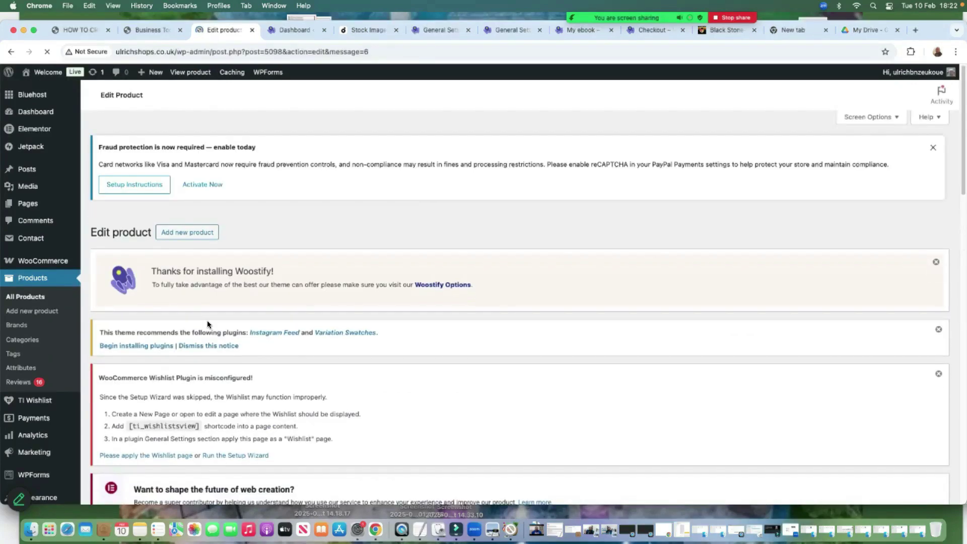
View the published EBOOK product page in the store and check its image, prices and description
scroll(207, 320, down, 5)
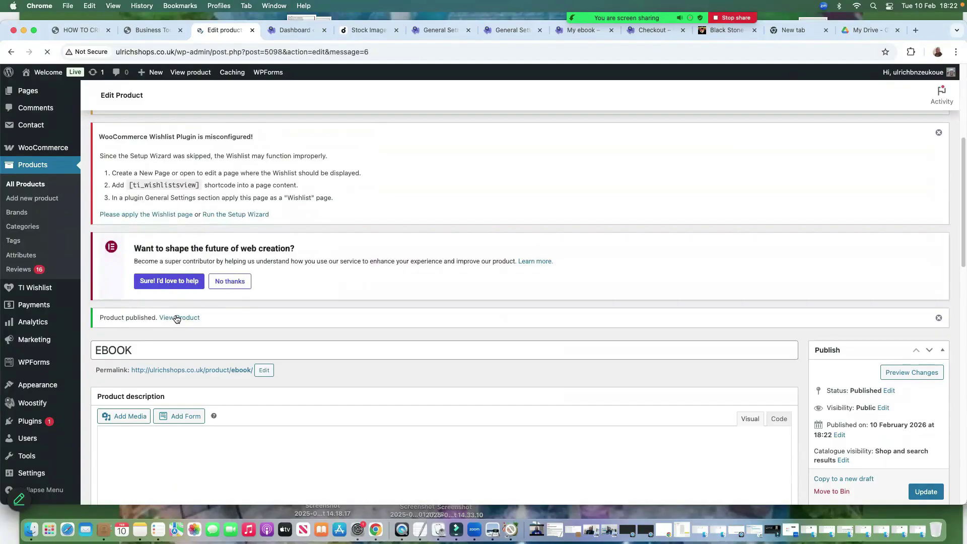
click(177, 318)
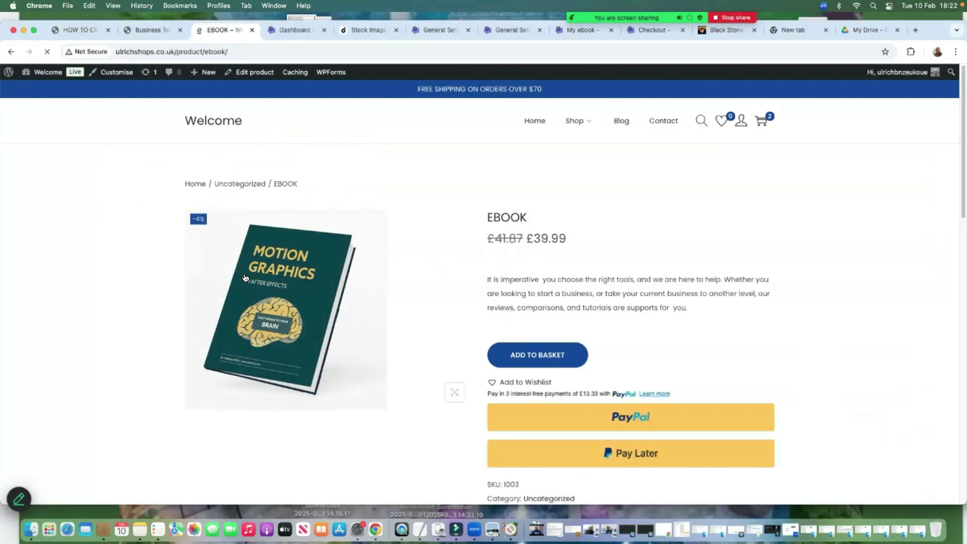
scroll(670, 267, down, 2)
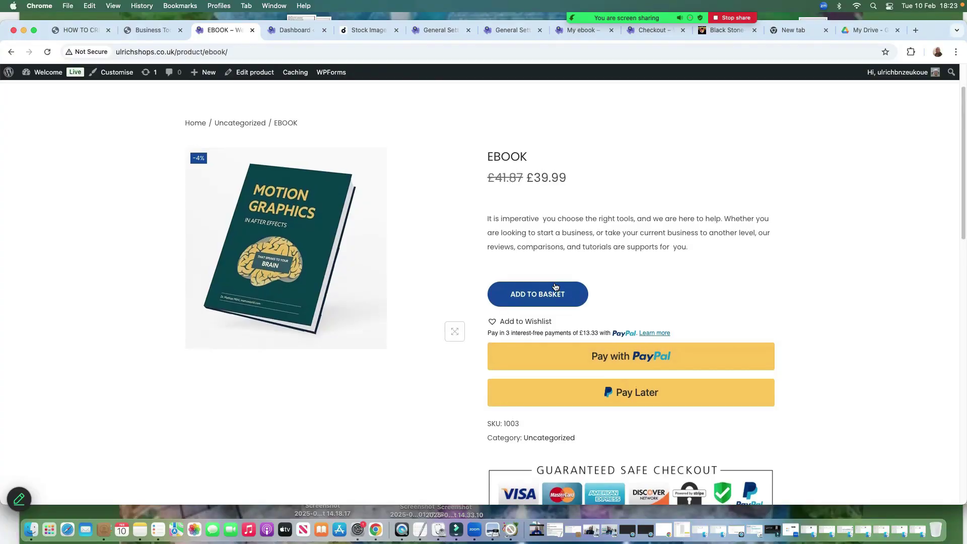
Add the EBOOK to the basket and proceed to checkout
click(535, 300)
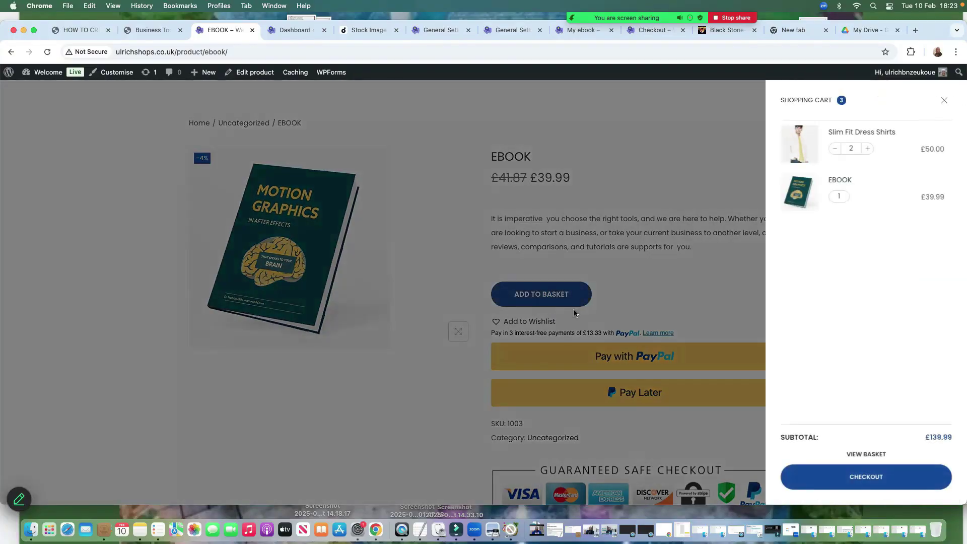
click(835, 148)
click(890, 483)
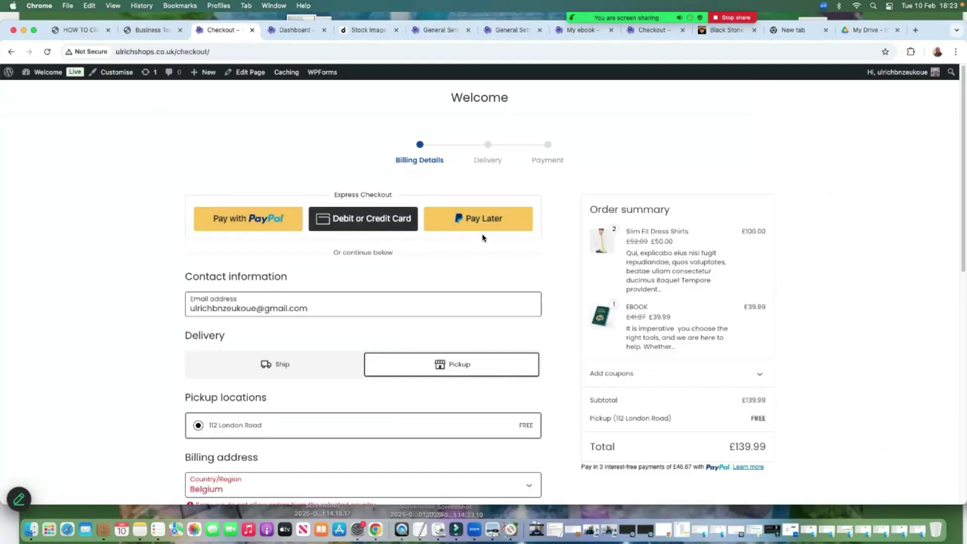
Switch the checkout delivery to Ship and try Germany, United Kingdom (UK) and Belgium as the shipping country
scroll(491, 282, down, 2)
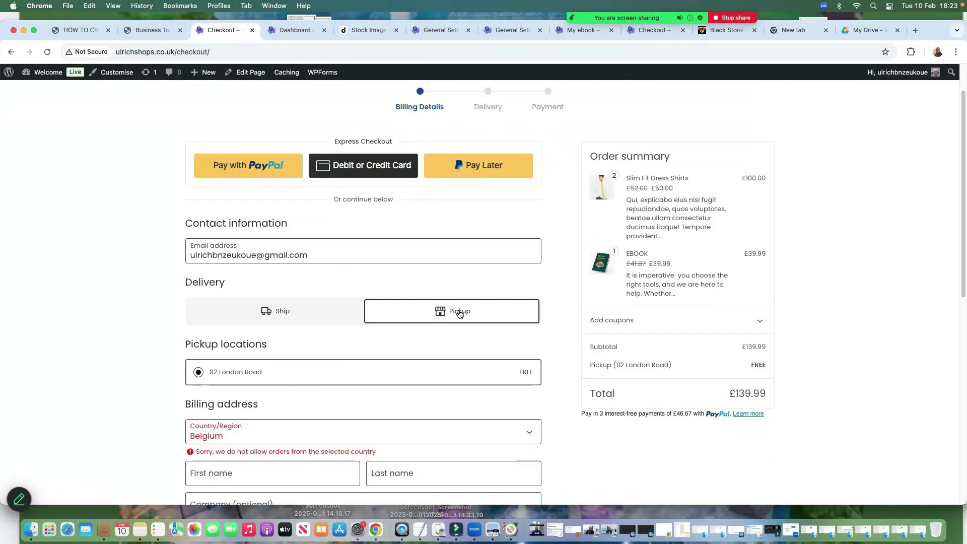
click(281, 312)
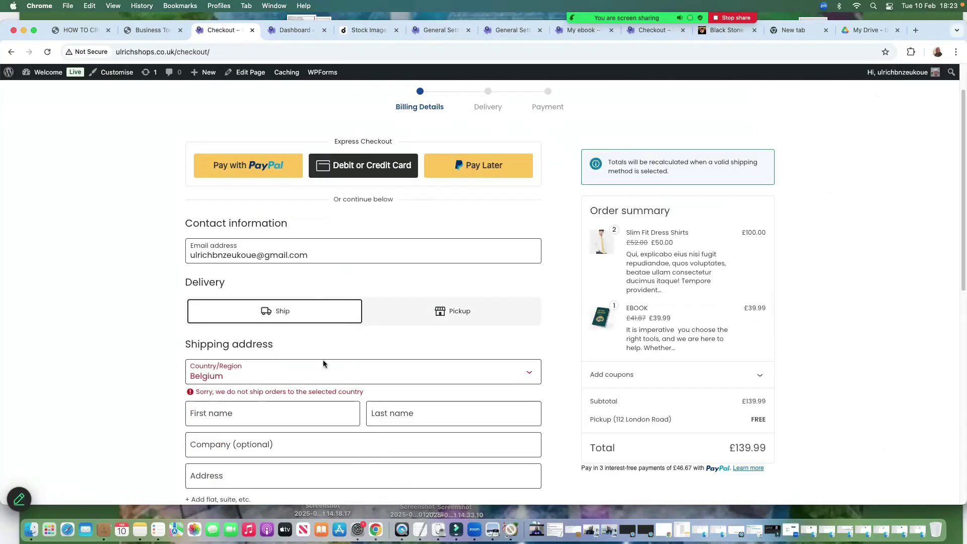
click(528, 372)
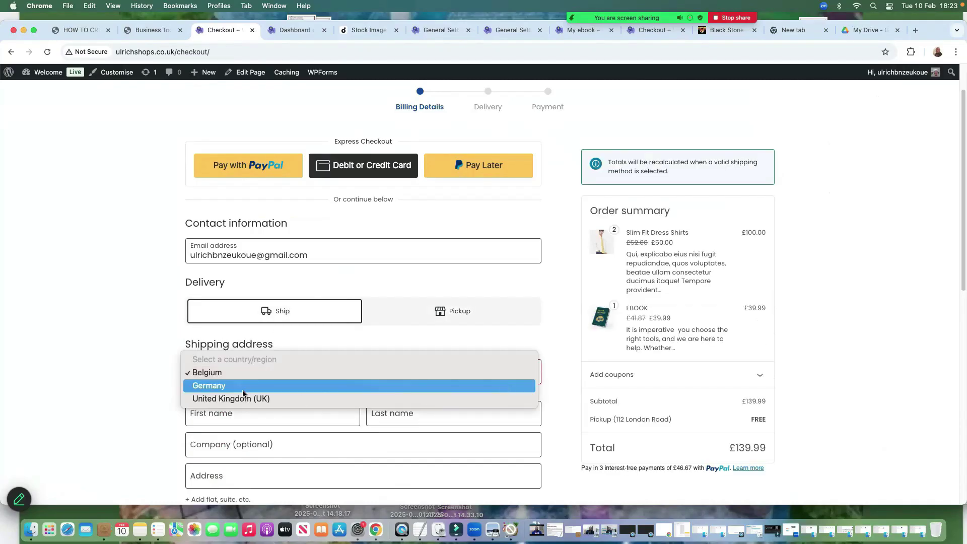
click(218, 386)
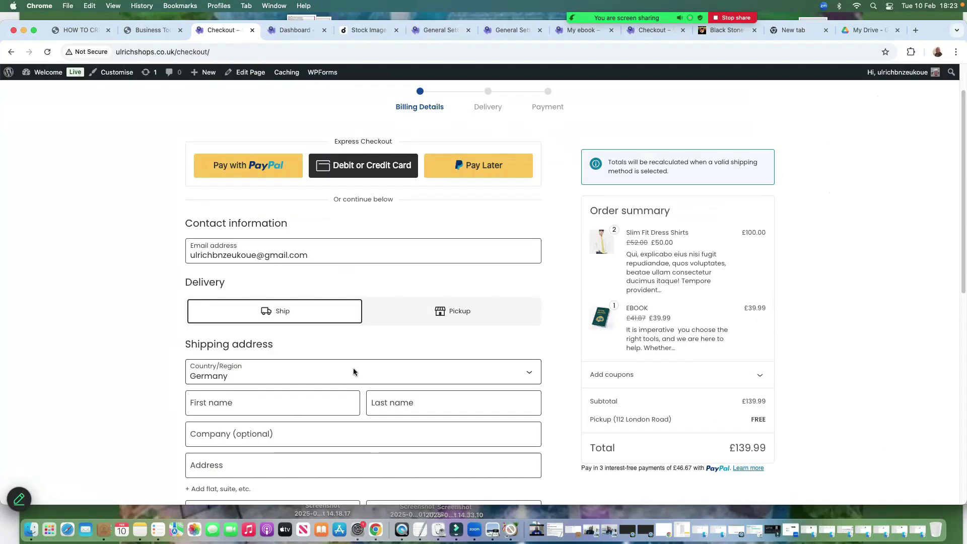
click(527, 375)
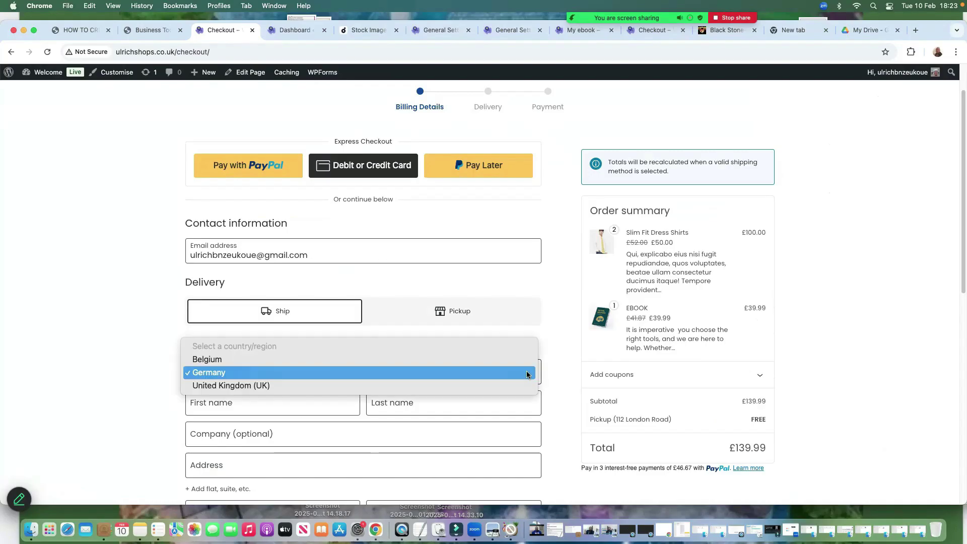
click(217, 385)
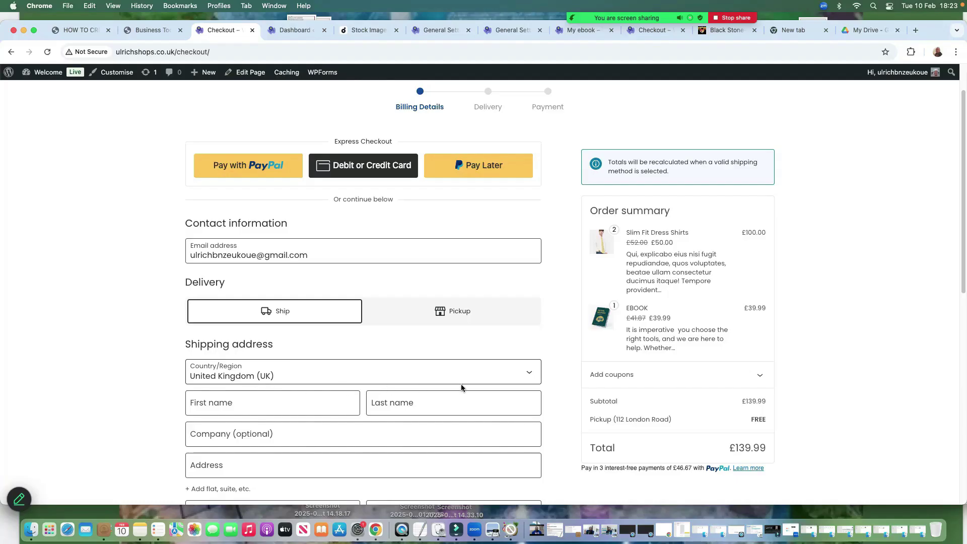
click(521, 370)
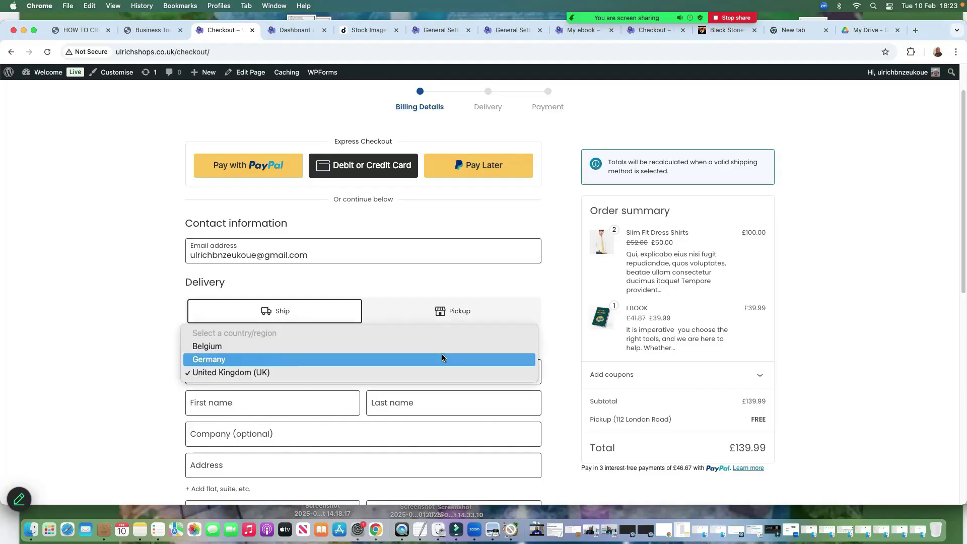
click(253, 347)
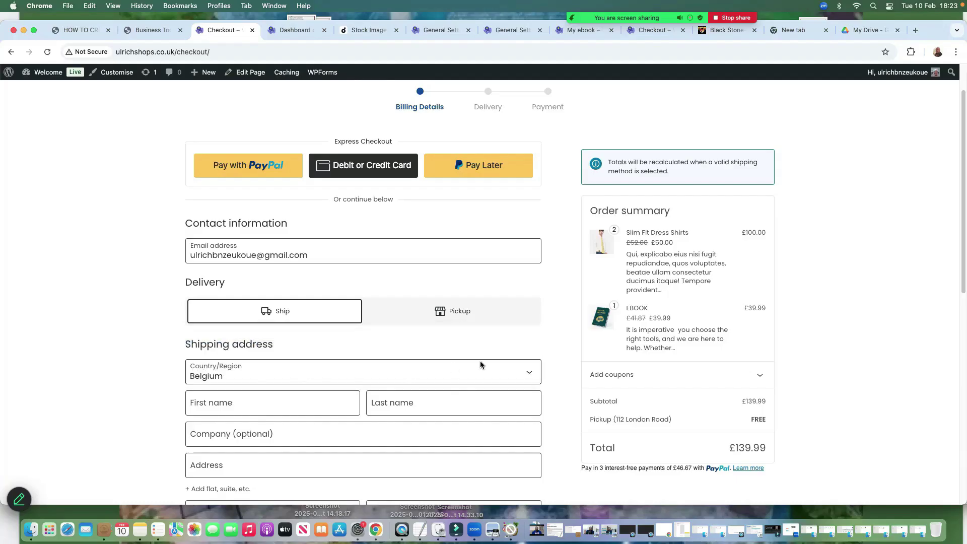
click(497, 372)
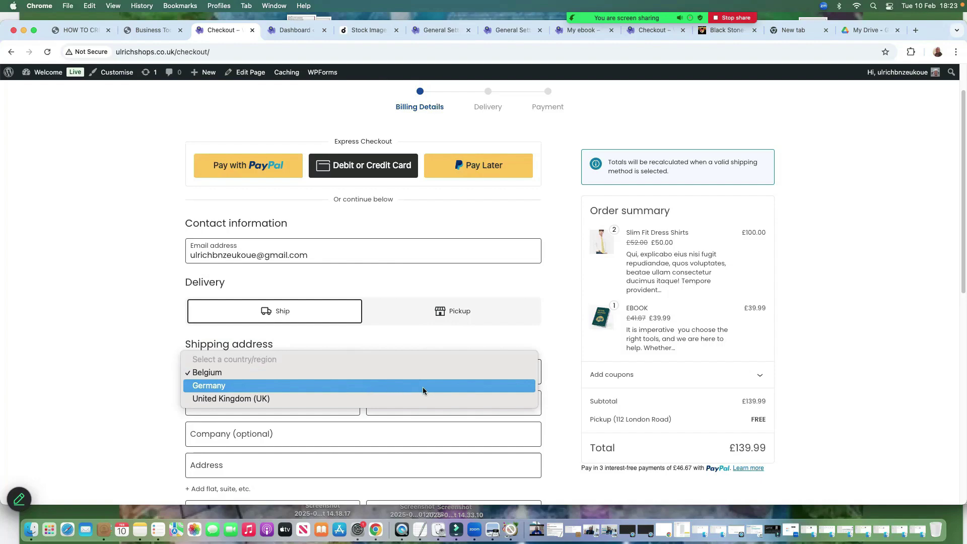
click(528, 376)
Review the checkout form's address fields, shipping options and payment options
scroll(497, 367, down, 10)
scroll(502, 371, down, 6)
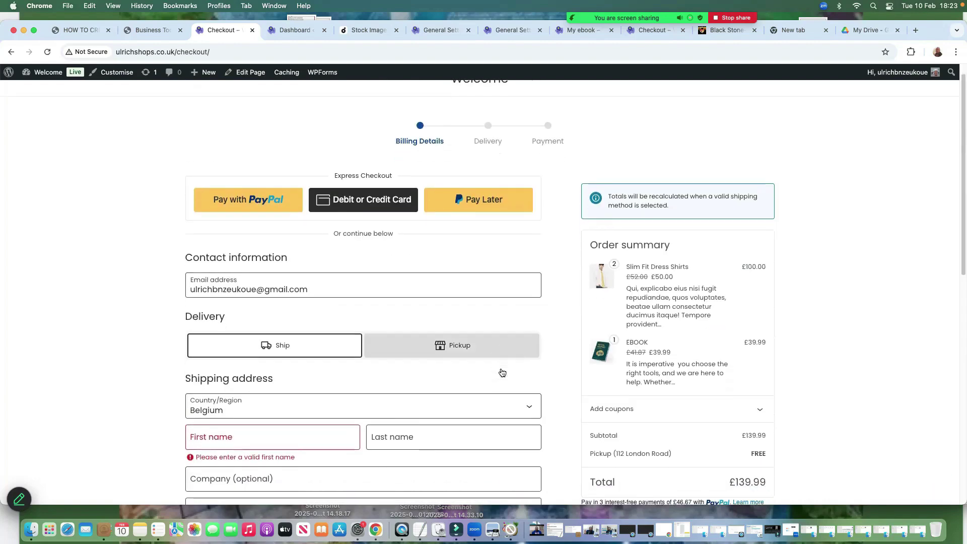
scroll(481, 368, down, 5)
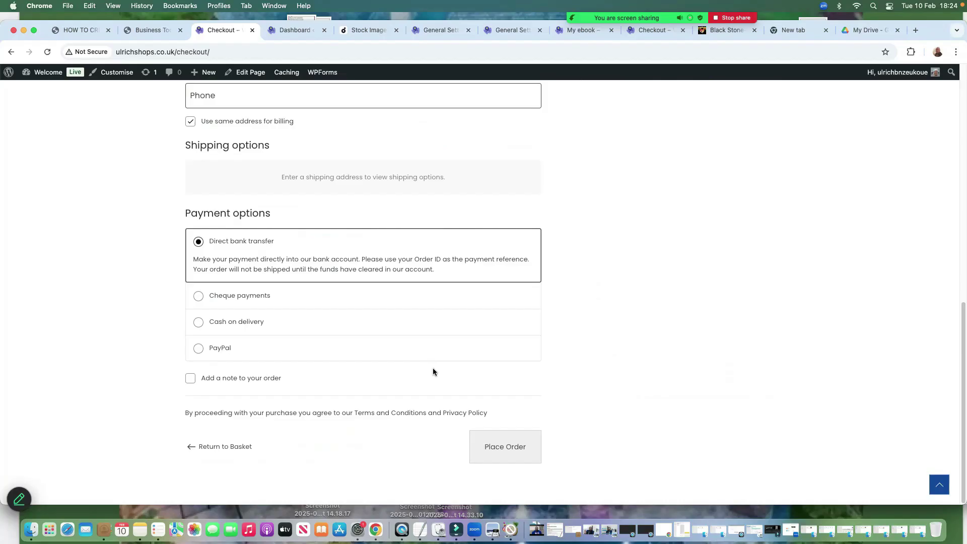
scroll(432, 371, up, 7)
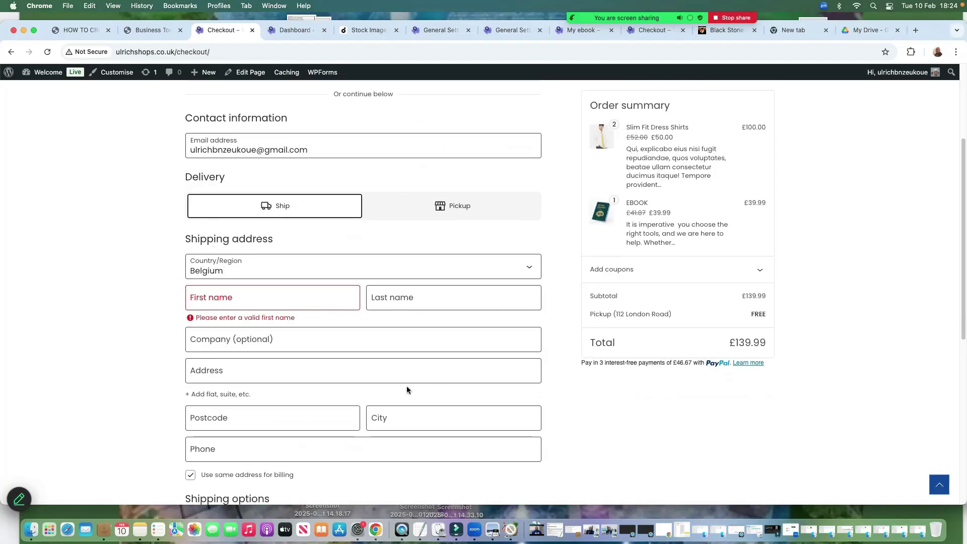
Visit the store site from the dashboard, view the Work Jumper product page and browse the products on the home page
click(297, 30)
mouse_move(48, 72)
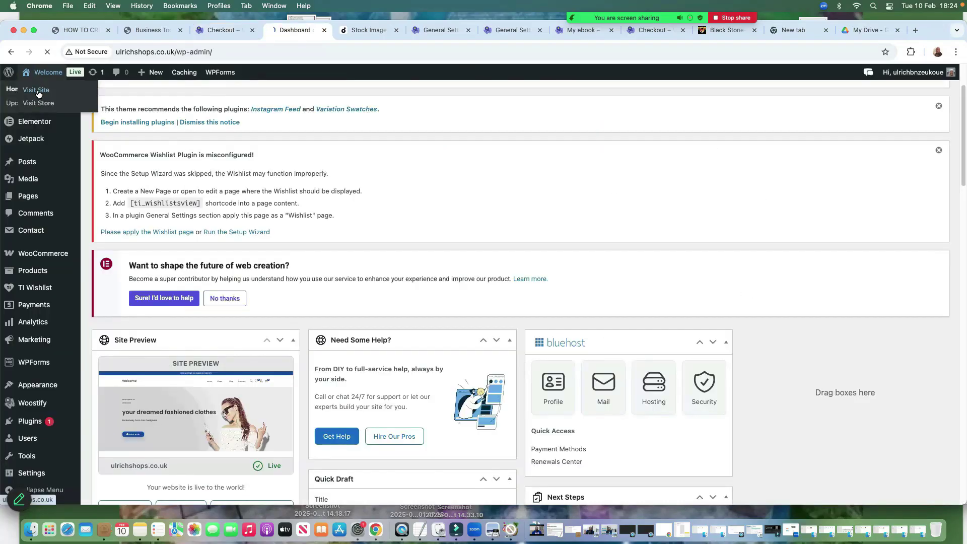
click(41, 99)
scroll(519, 233, down, 15)
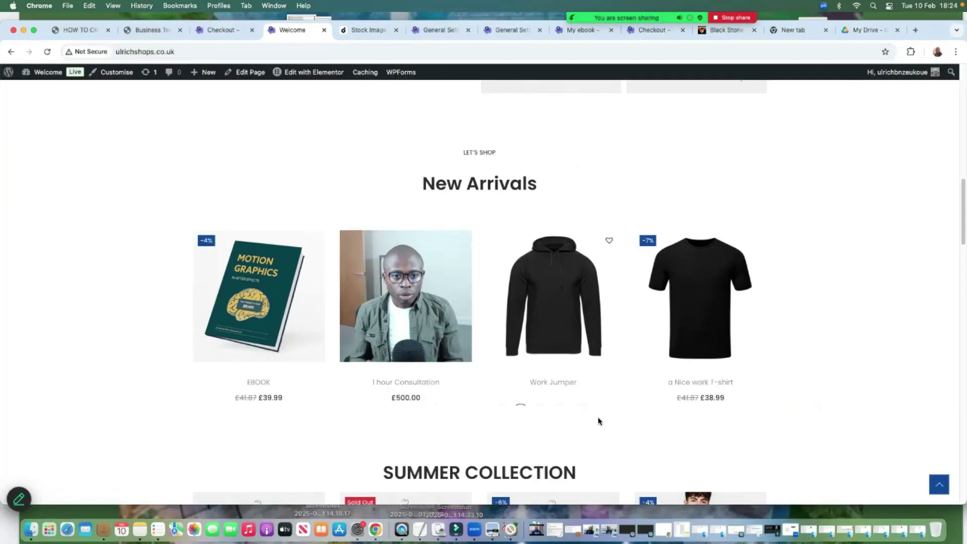
click(559, 295)
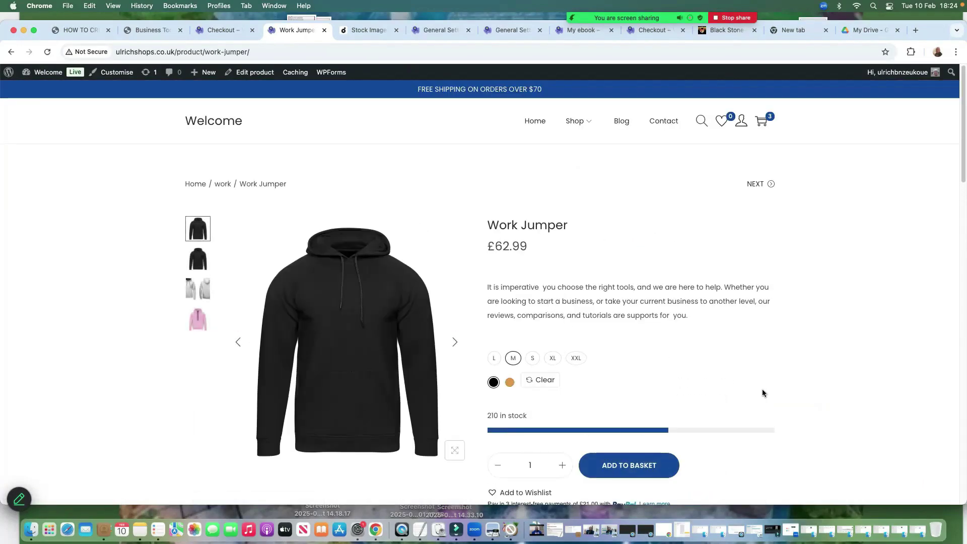
scroll(763, 362, down, 2)
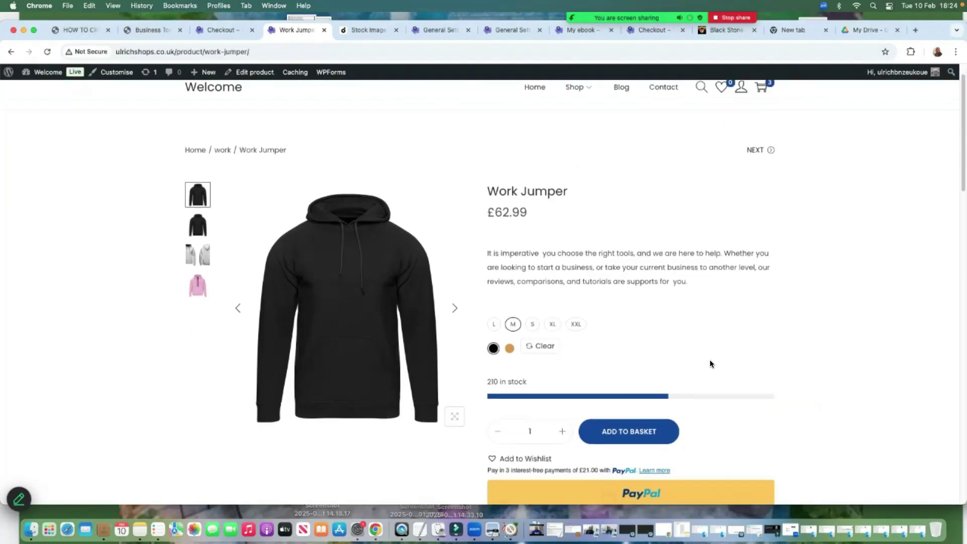
scroll(710, 364, down, 1)
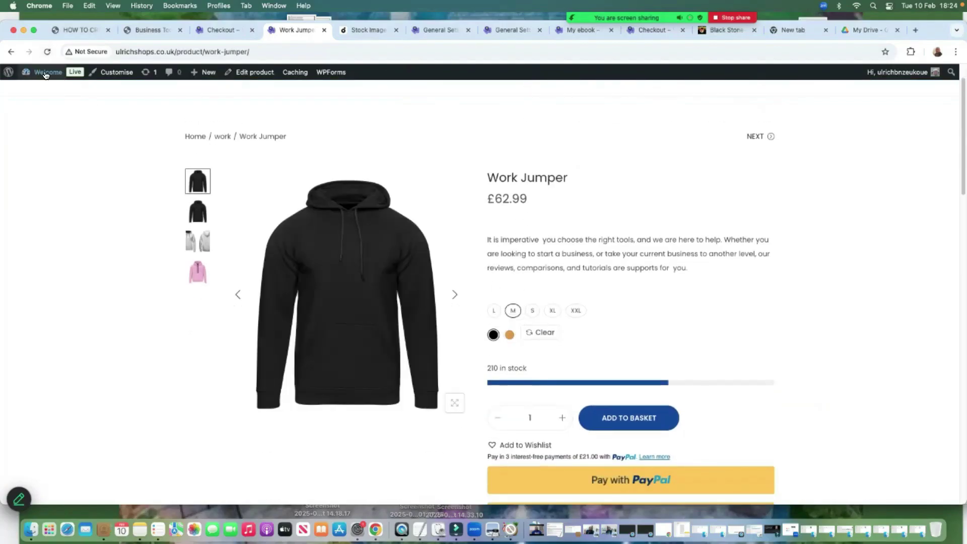
click(190, 137)
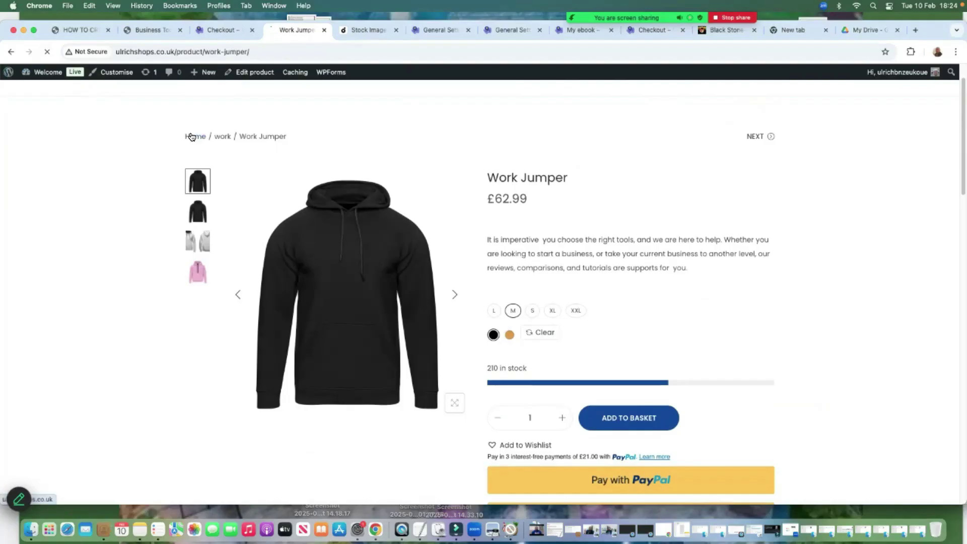
scroll(645, 292, down, 10)
scroll(645, 296, down, 15)
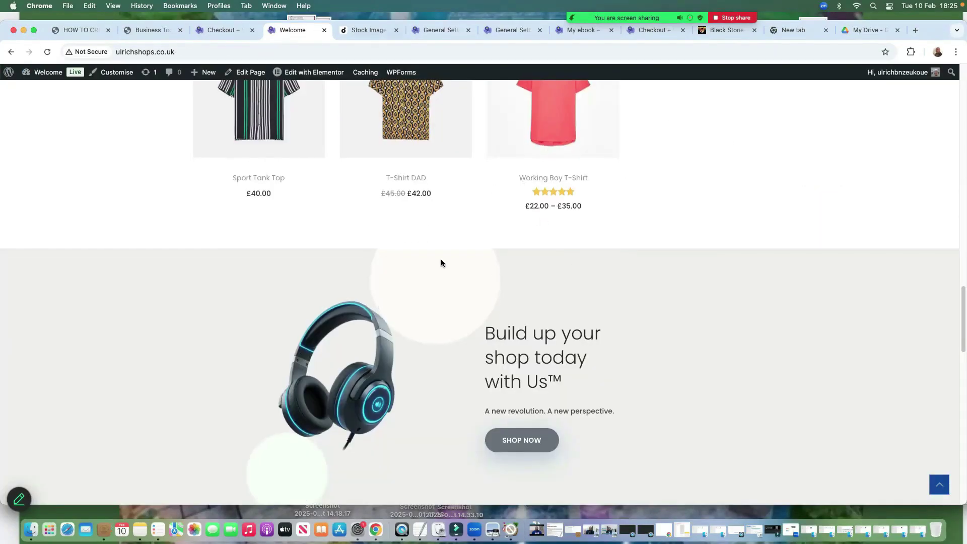
Return to the WordPress dashboard and start a new product named "Travel gear"
click(34, 31)
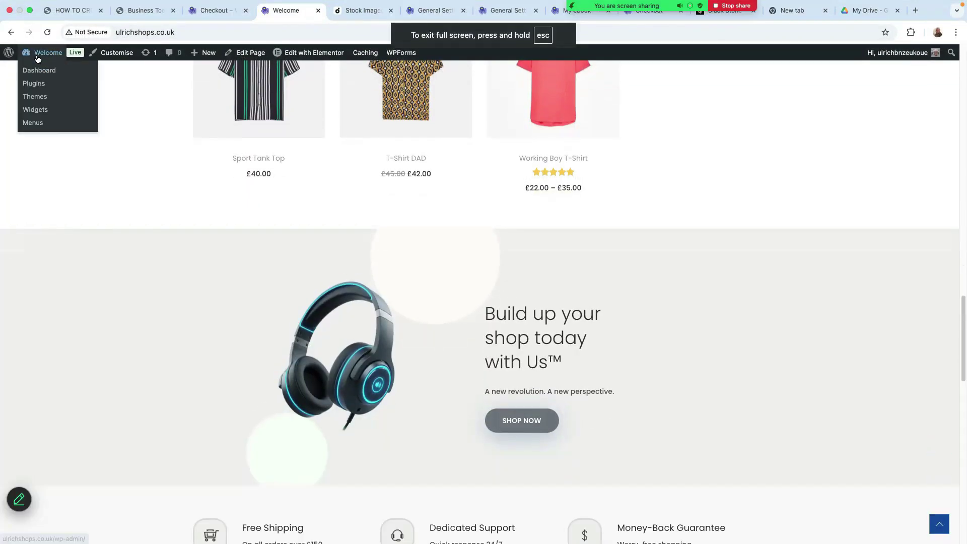
click(26, 70)
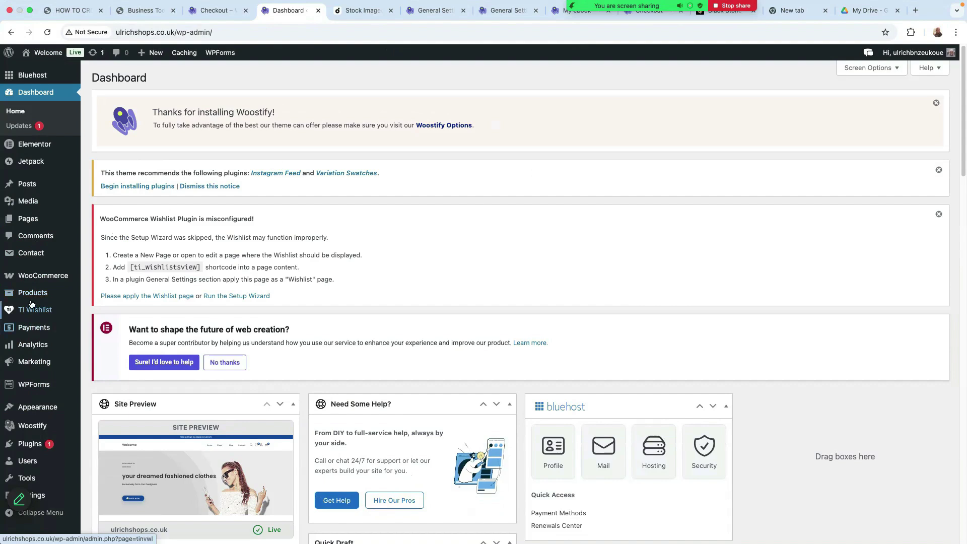
mouse_move(35, 295)
click(118, 312)
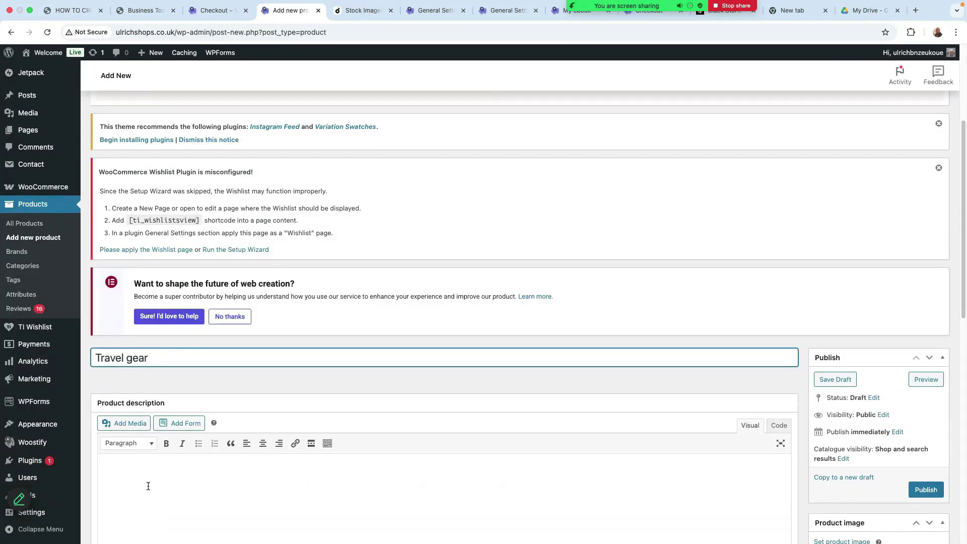
Paste the copied text about choosing the right tools into the new product's description and short description
click(145, 480)
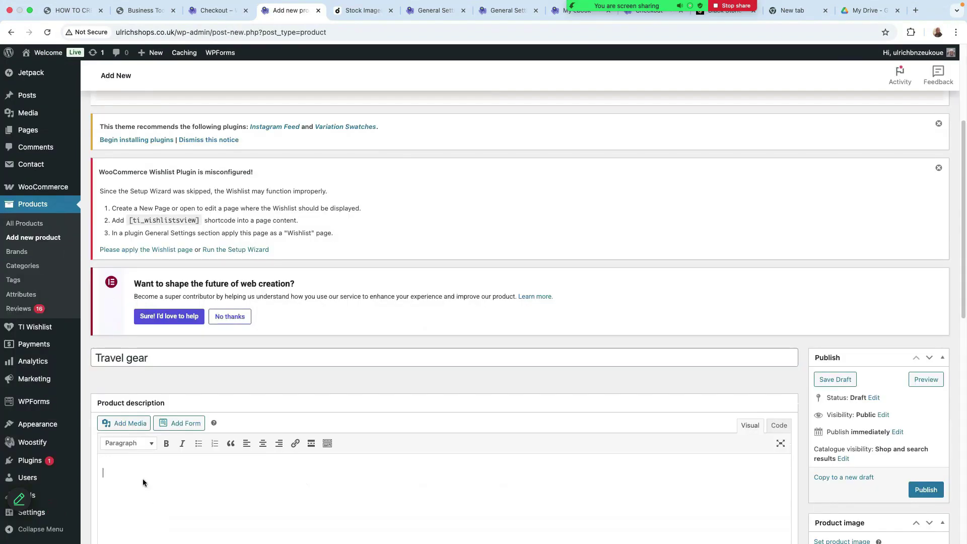
right_click(147, 479)
click(212, 458)
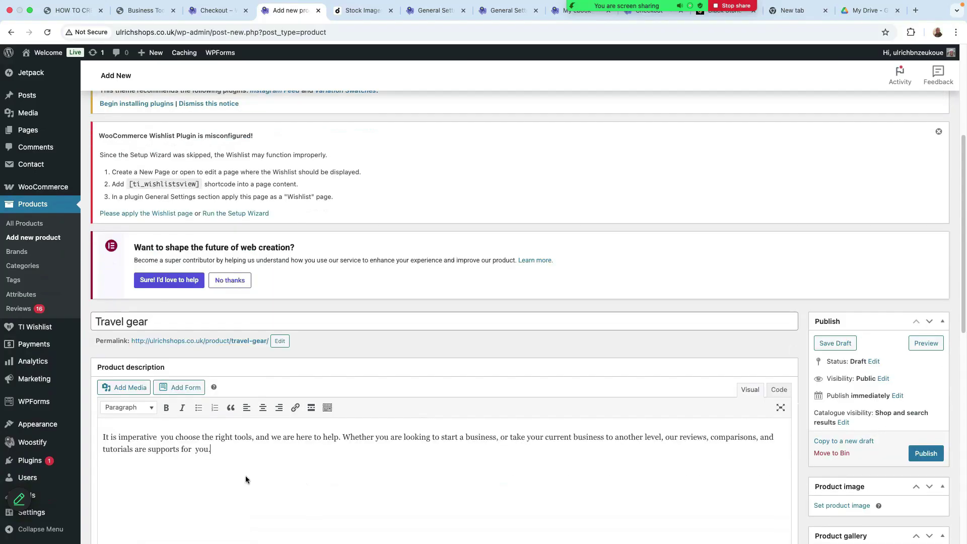
scroll(246, 454, down, 9)
scroll(351, 300, up, 5)
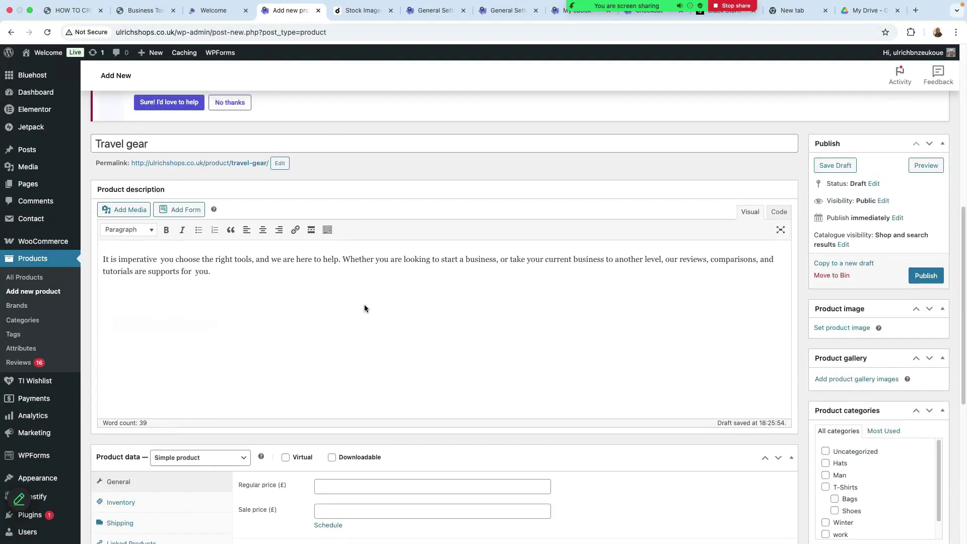
scroll(365, 305, up, 2)
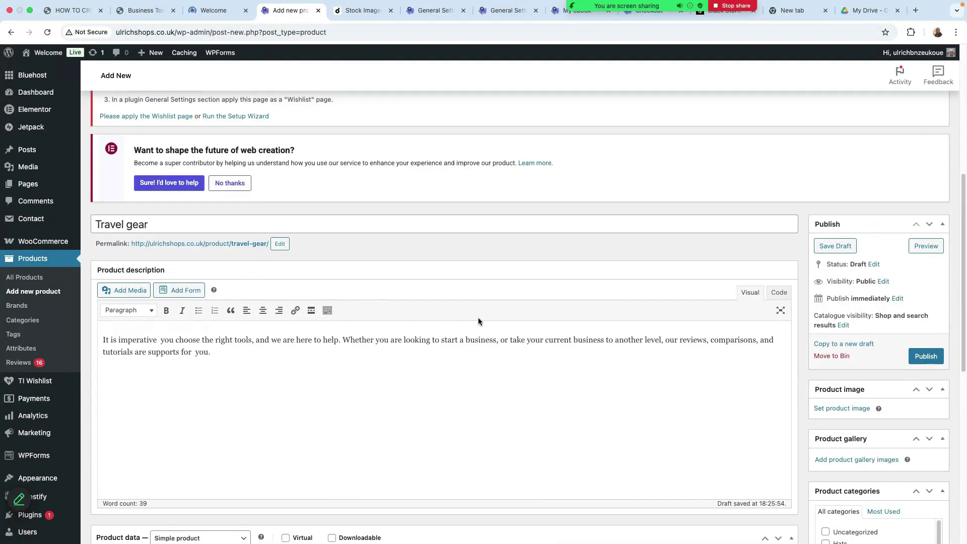
Rename the new product as "nice watch"
click(168, 224)
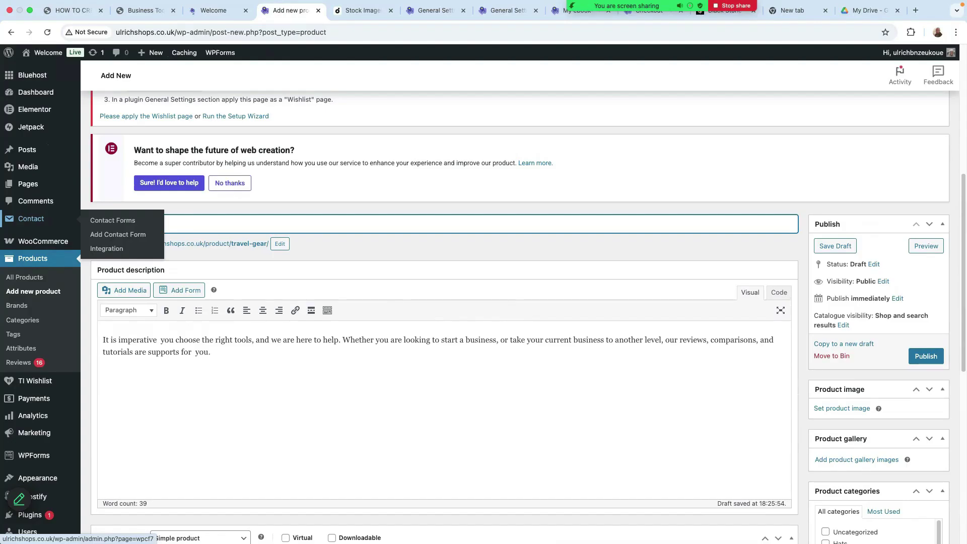
key(super+a)
key(BackSpace)
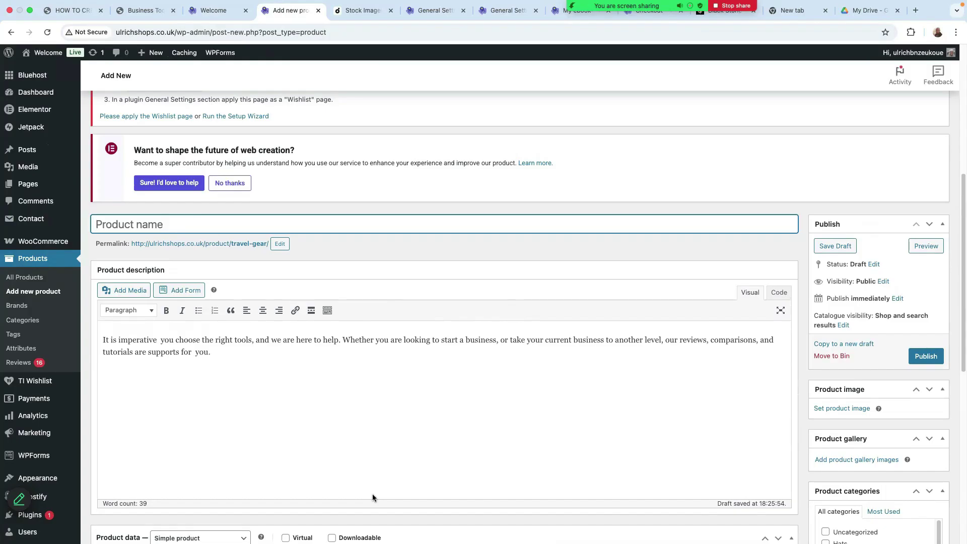
text(g)
key(BackSpace)
text(watch)
click(96, 225)
text(nice)
Set the nice watch product's catalogue visibility to Hidden and apply the setting
scroll(378, 347, down, 1)
scroll(378, 347, down, 5)
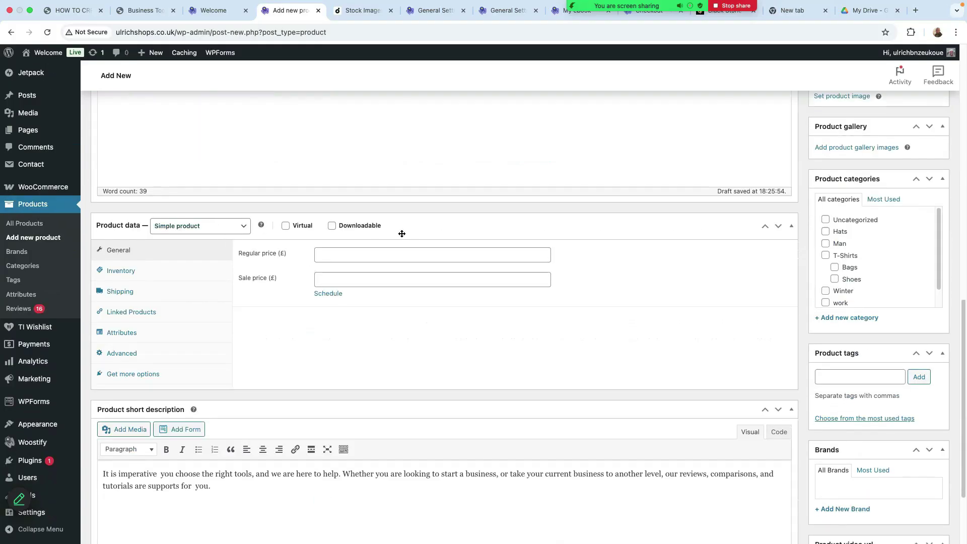
scroll(534, 347, up, 2)
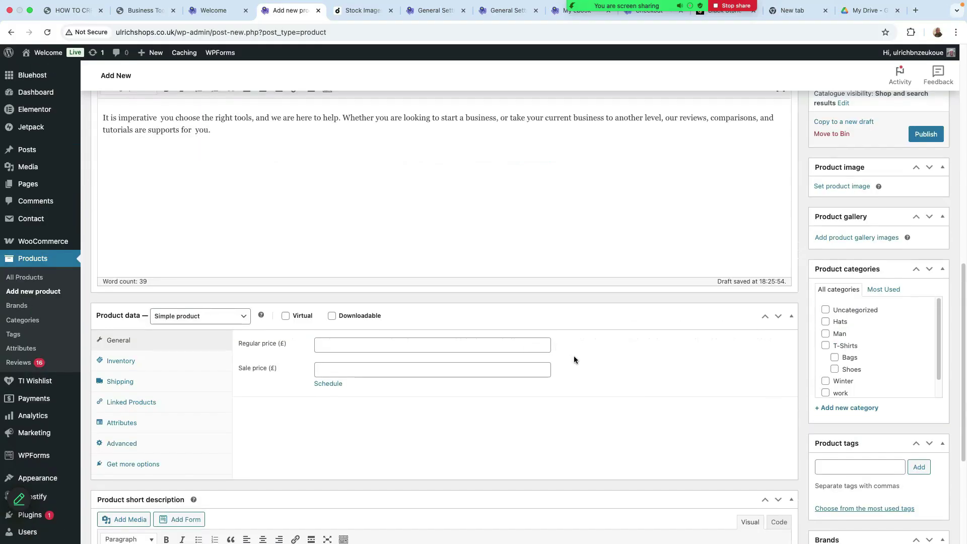
scroll(573, 355, up, 4)
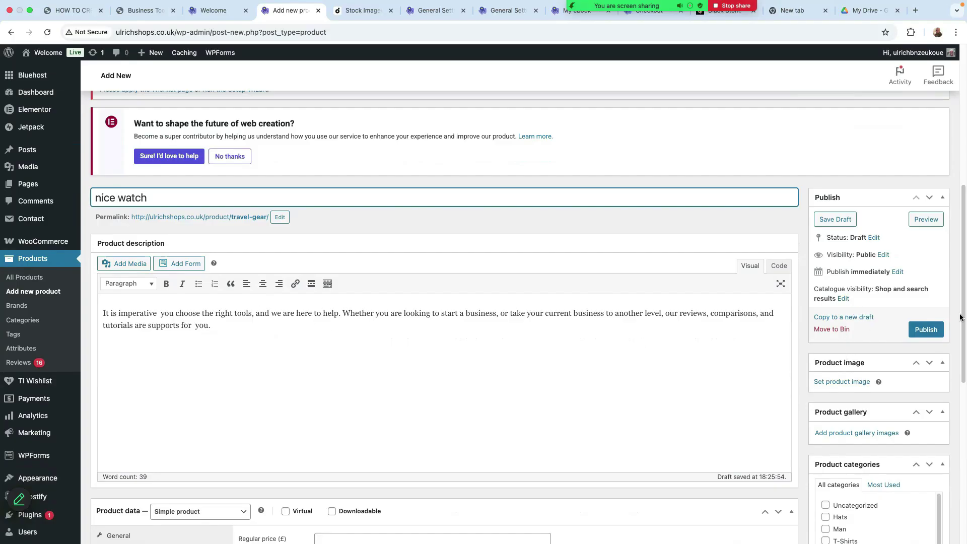
scroll(396, 390, down, 1)
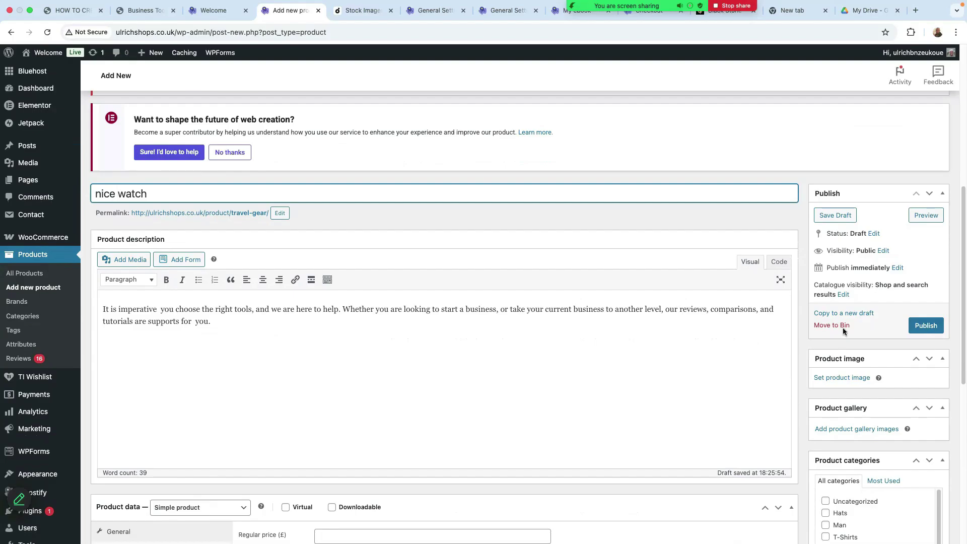
click(844, 296)
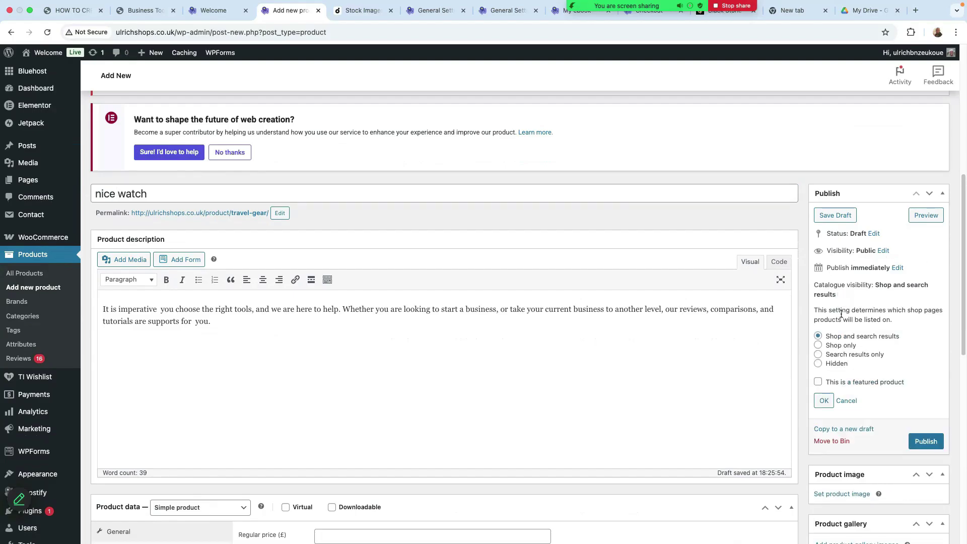
click(818, 364)
click(824, 401)
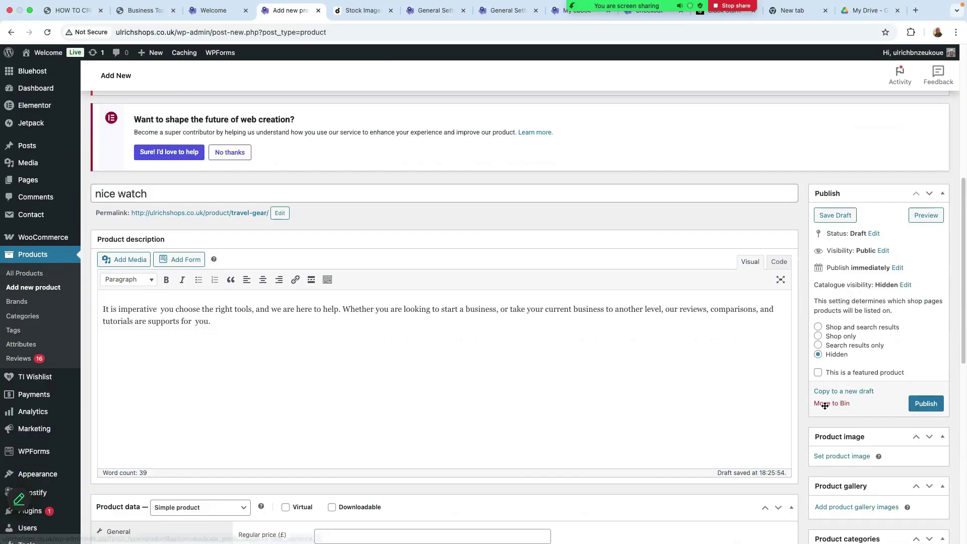
scroll(716, 422, down, 3)
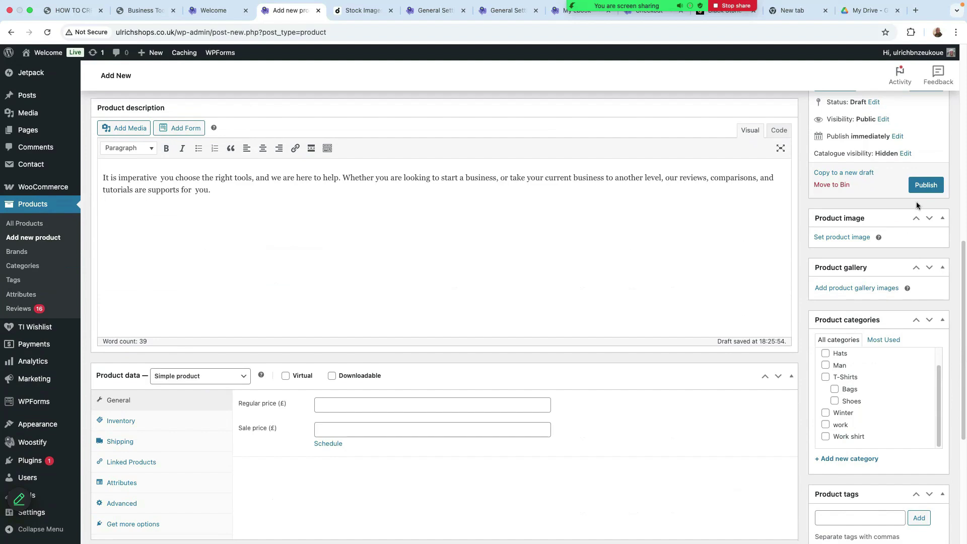
Publish the nice watch product, adding the picture of the silver and gold watches as its product image and saving the update
click(925, 185)
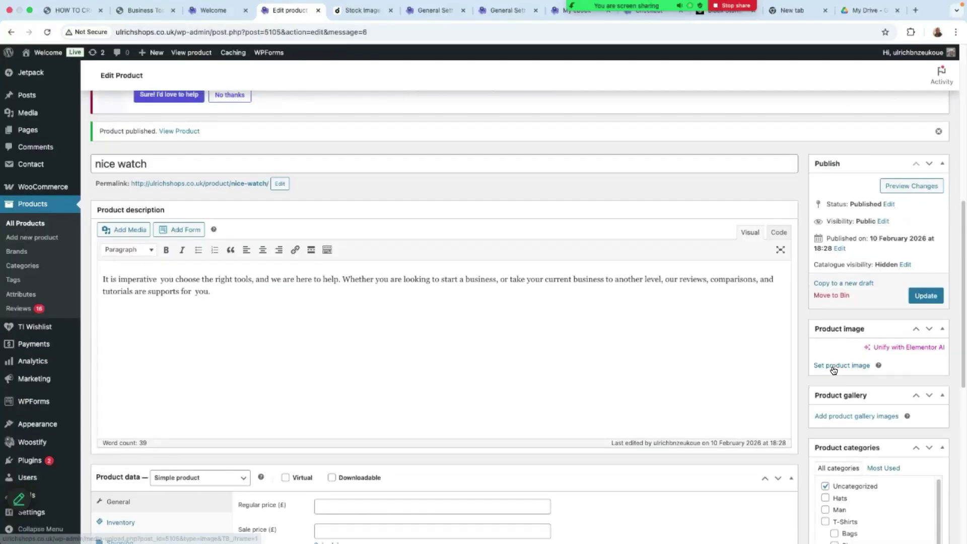
click(834, 366)
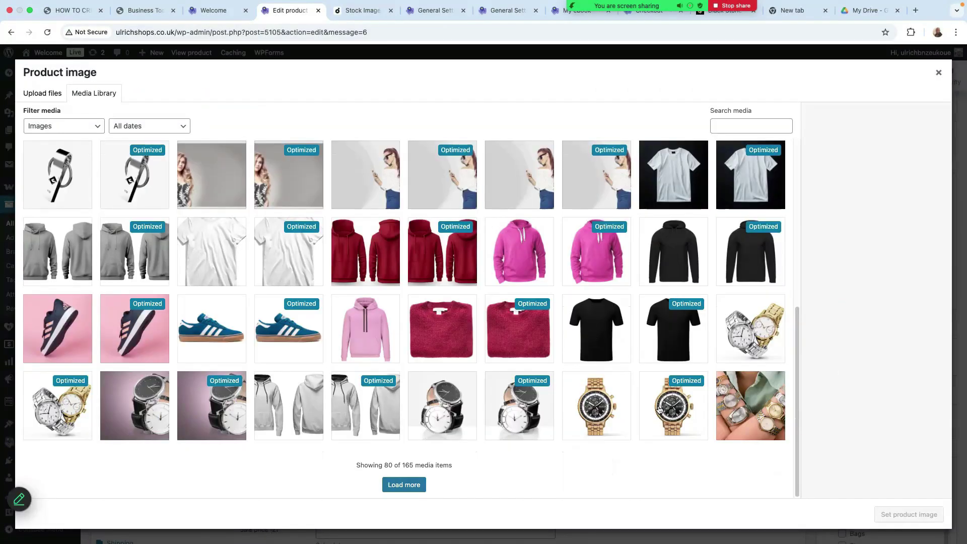
scroll(689, 426, down, 6)
click(688, 425)
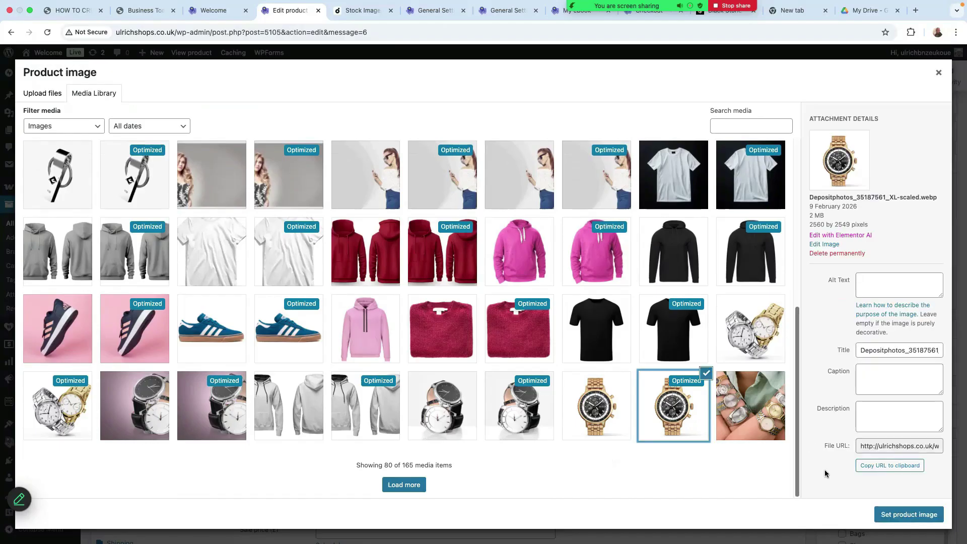
click(746, 338)
click(910, 516)
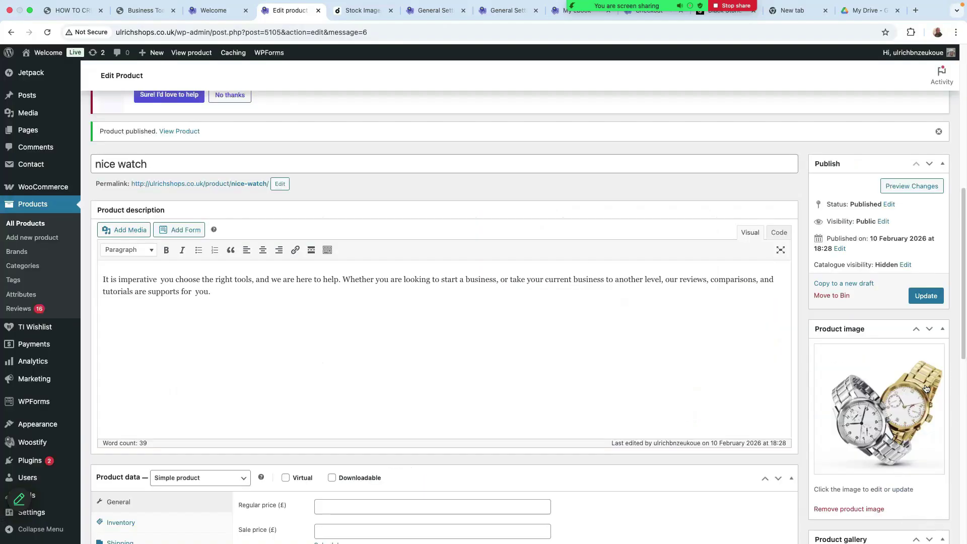
click(930, 302)
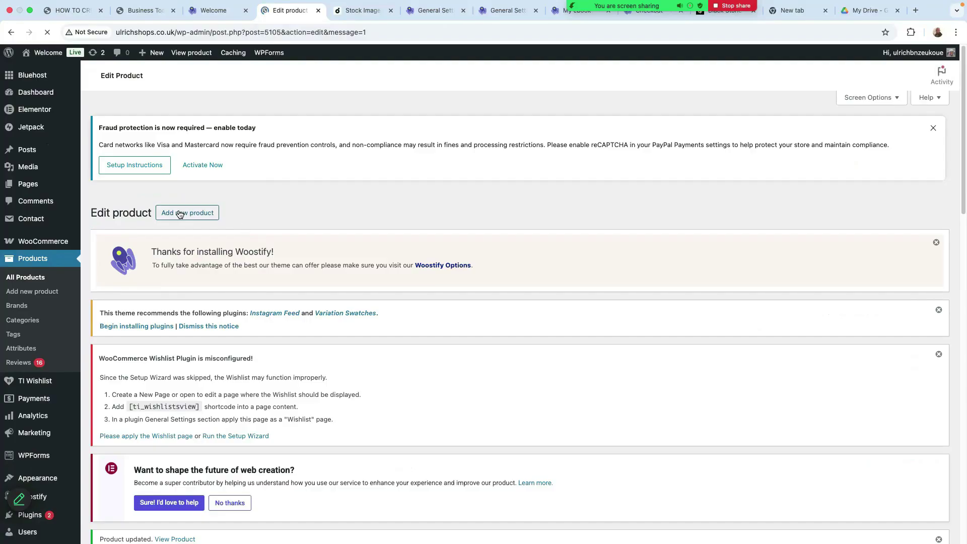
Start another new product and name it "jumper"
click(180, 213)
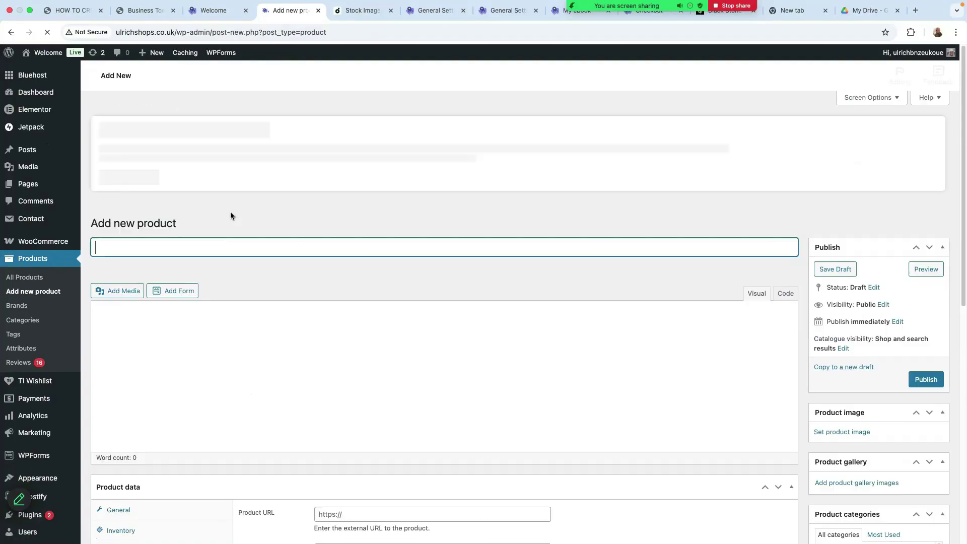
scroll(222, 242, down, 5)
text(jump)
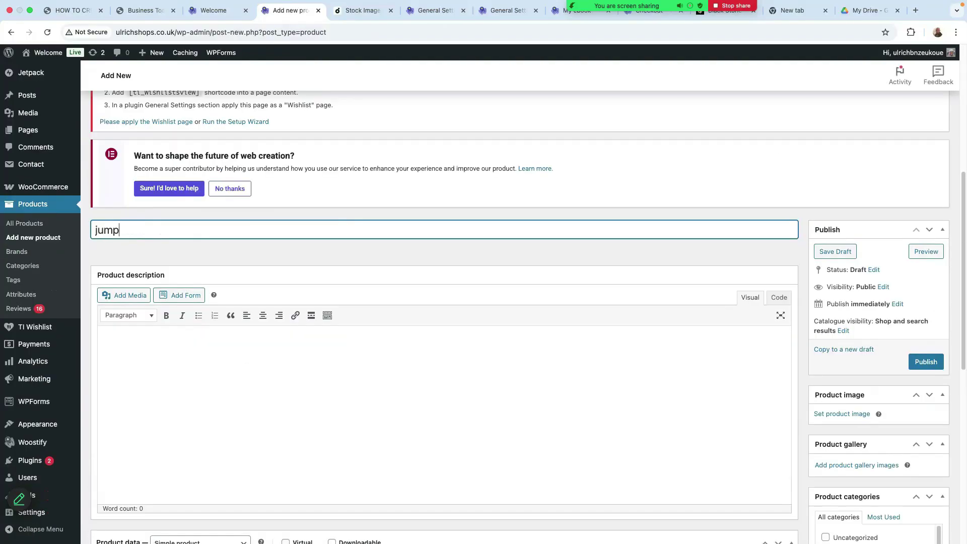
text(er)
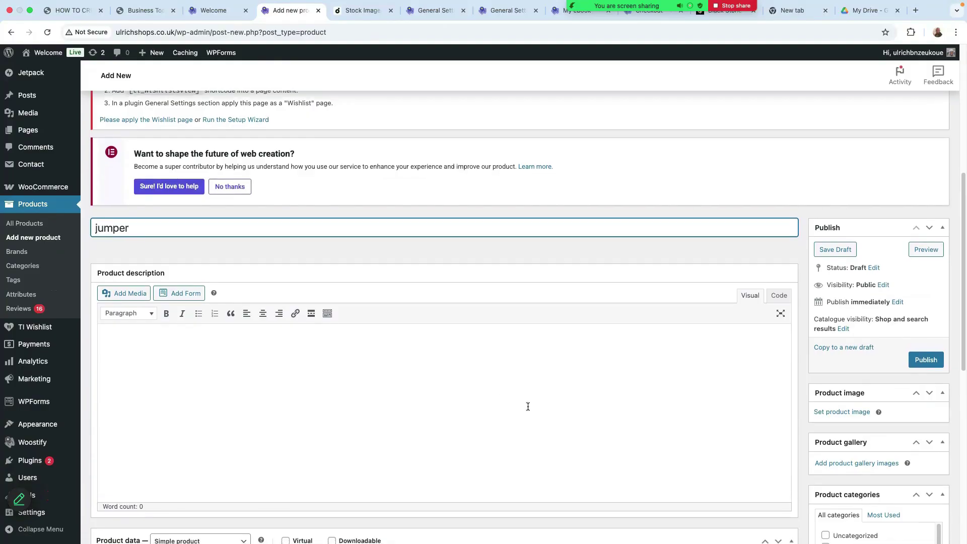
Set the jumper's regular price to £41.87 and use the pink hoodie picture as its product image
scroll(528, 407, down, 6)
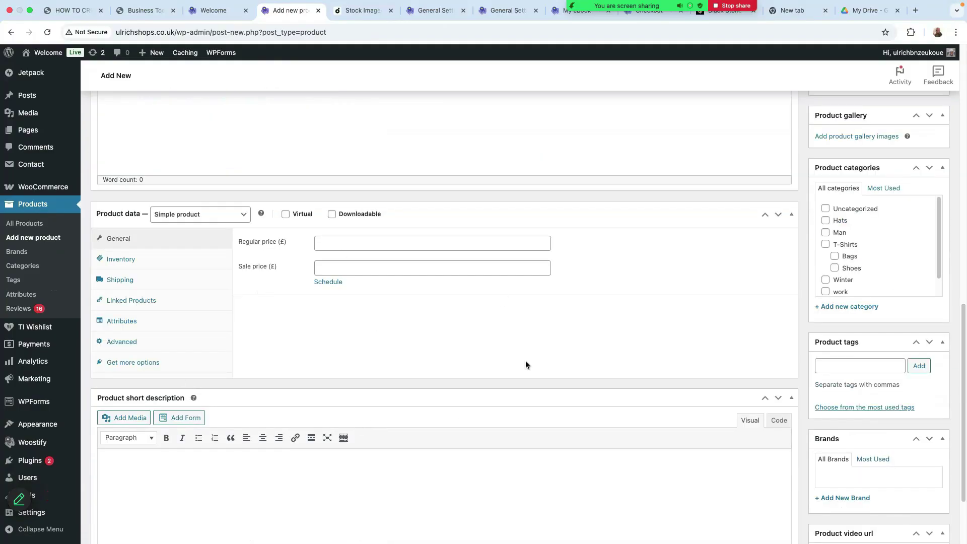
scroll(500, 405, up, 5)
scroll(488, 405, down, 5)
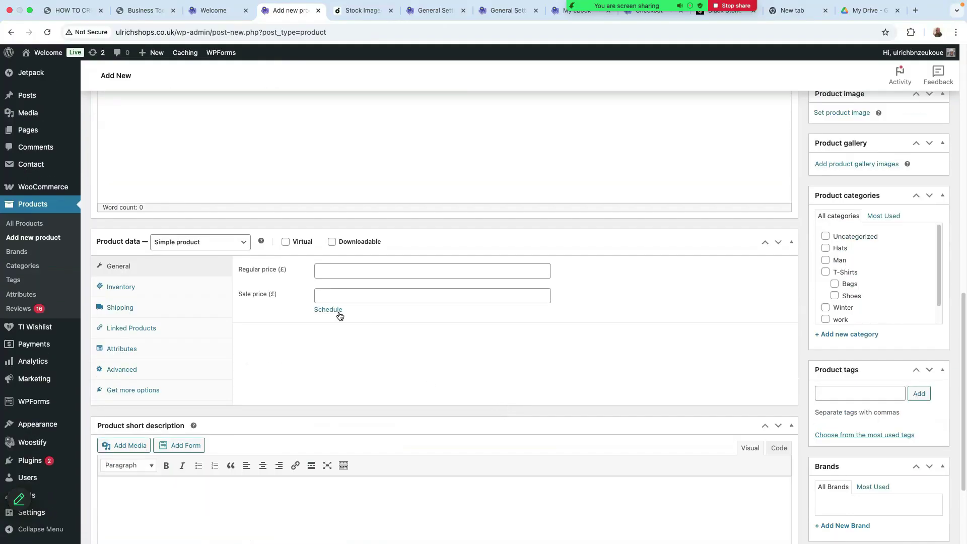
click(324, 267)
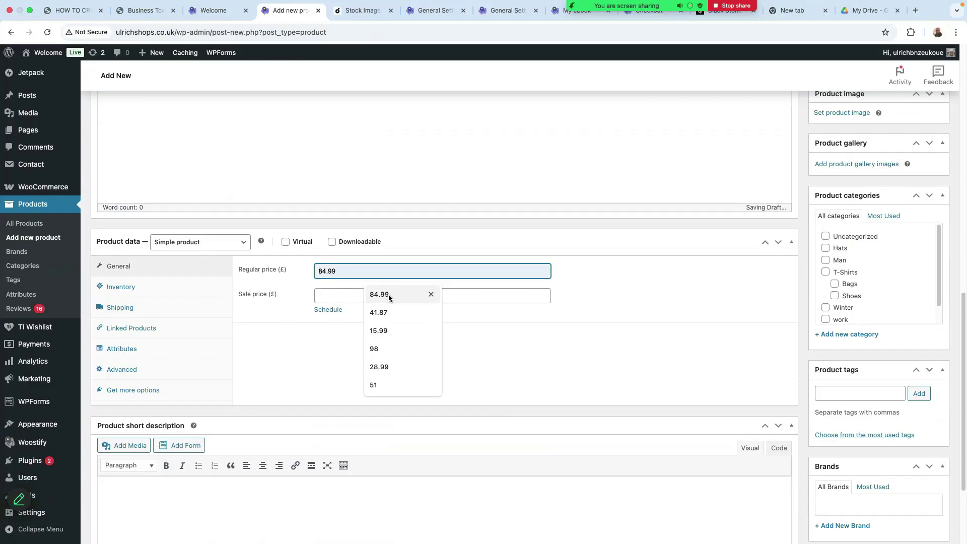
click(349, 273)
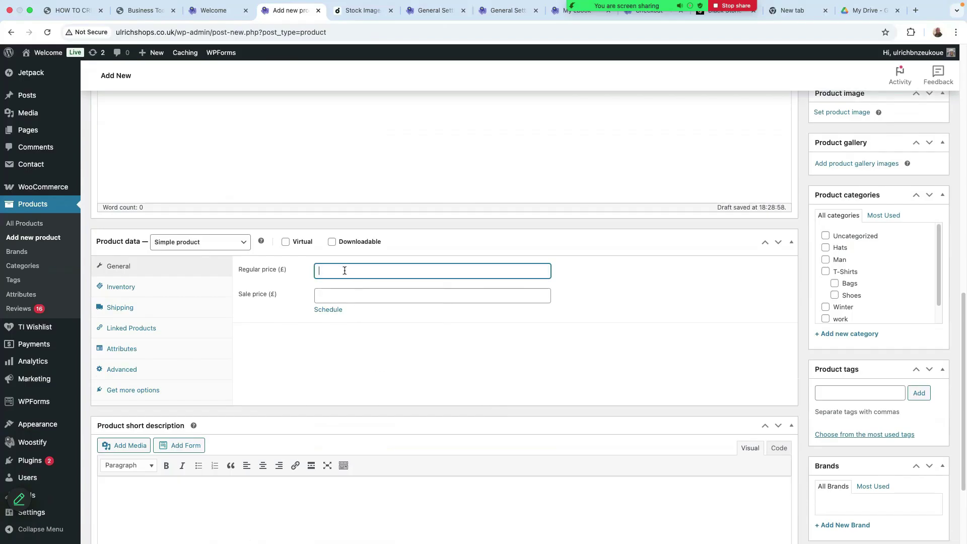
click(344, 270)
click(381, 312)
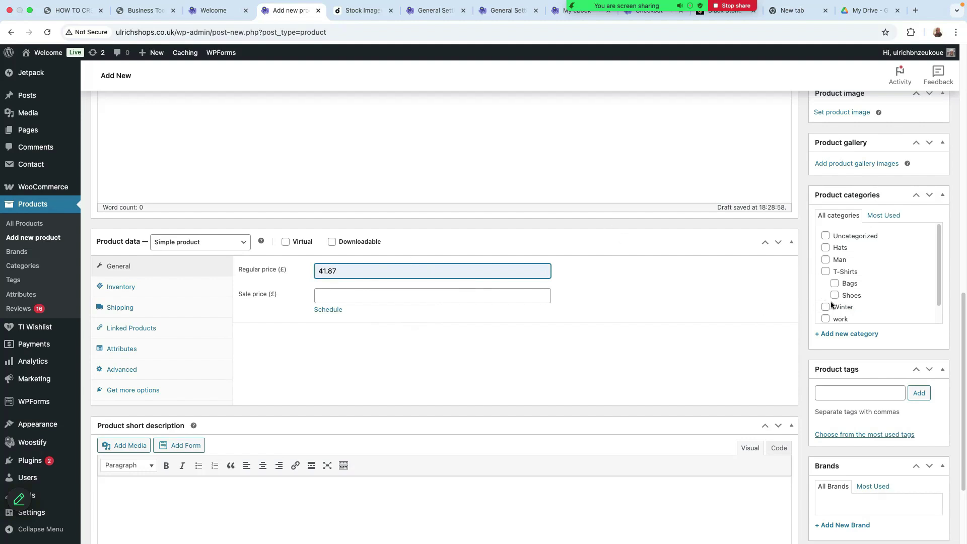
scroll(836, 294, up, 1)
click(835, 131)
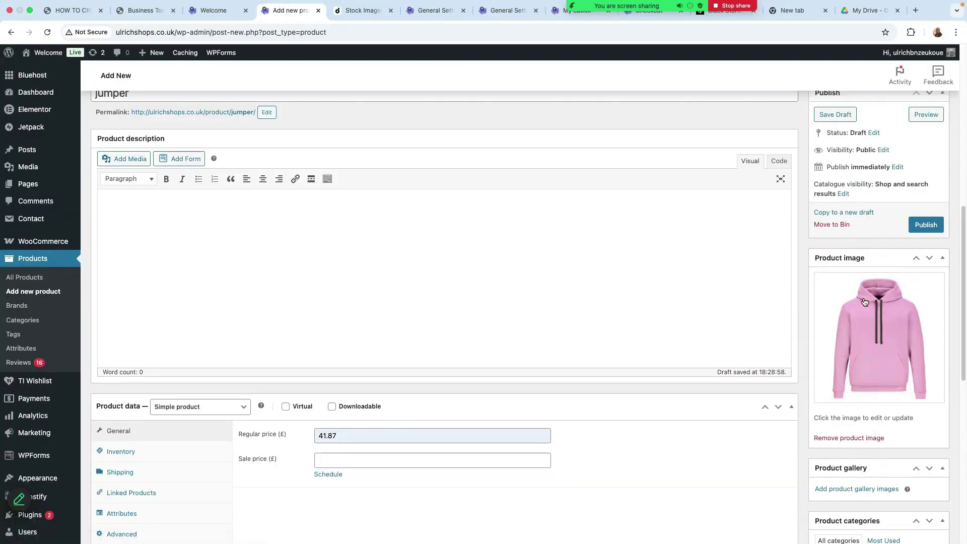
Set the jumper's catalogue visibility to Hidden and publish the product
click(840, 196)
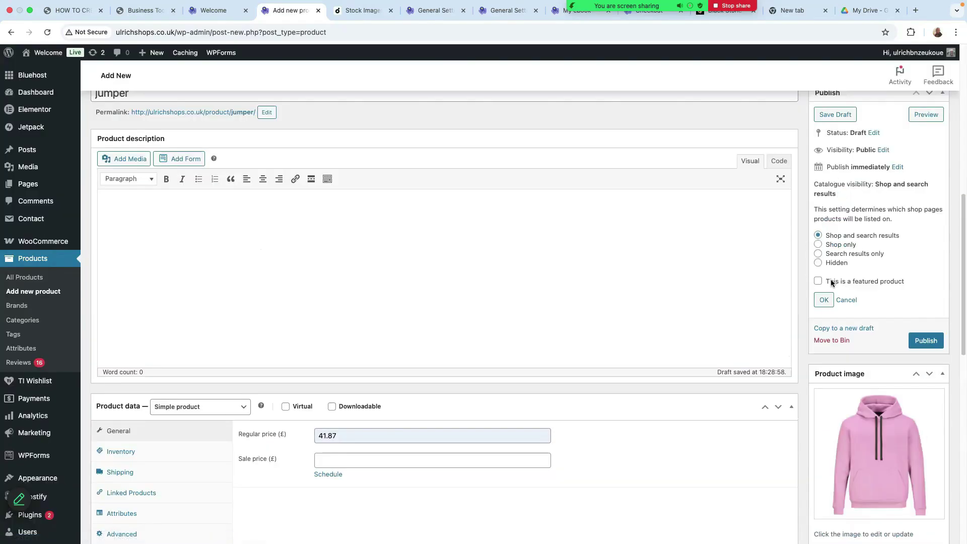
click(818, 262)
click(826, 300)
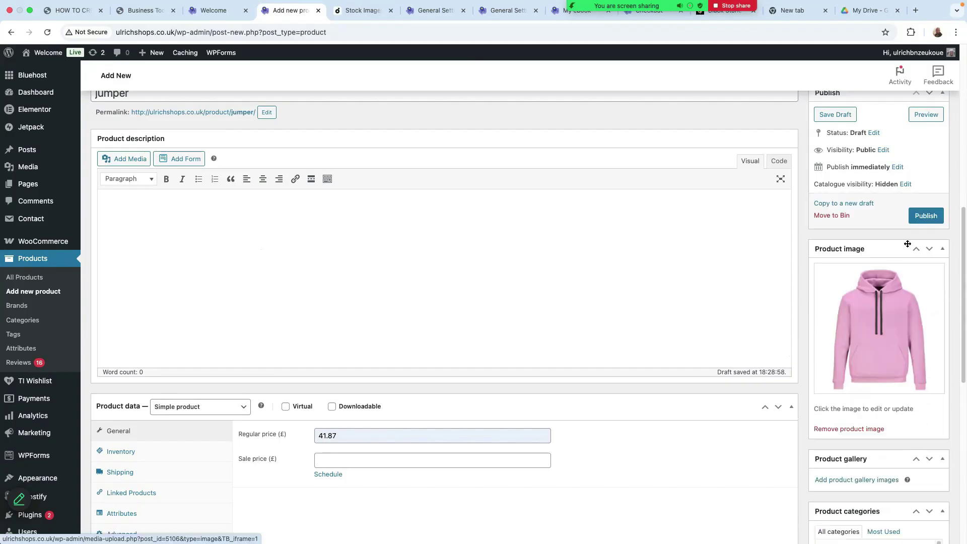
click(925, 214)
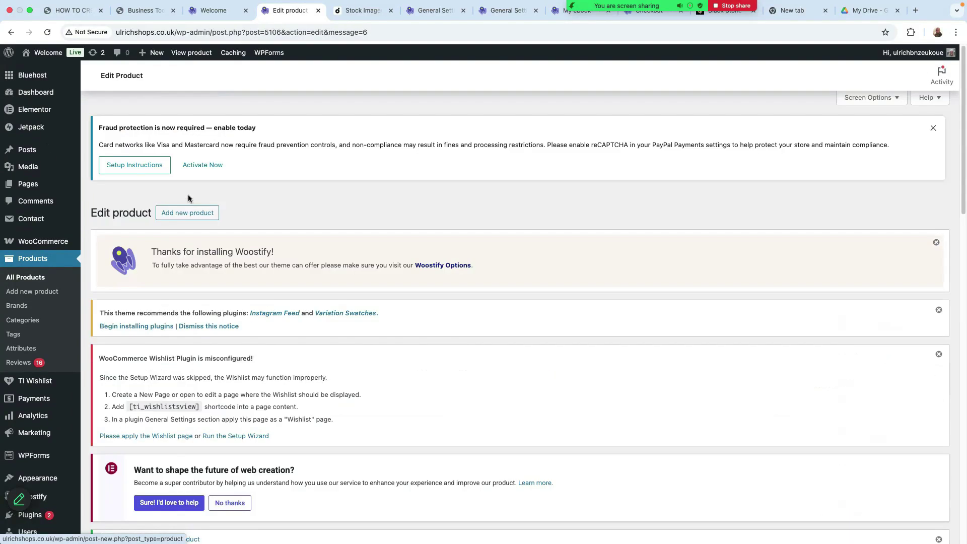
Start another new product named "t shirt" and use the picture of the model in the dark red shirt as its image
click(179, 213)
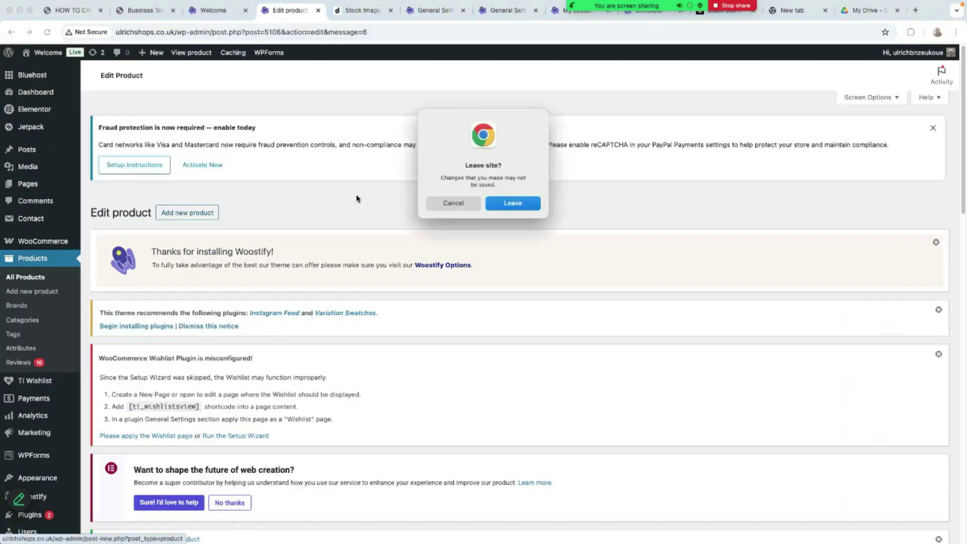
click(512, 204)
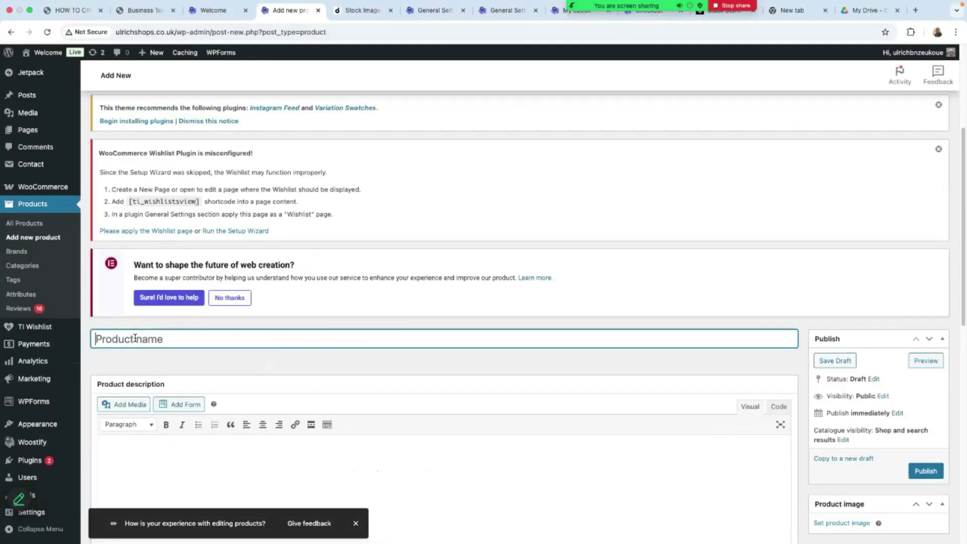
text(t s)
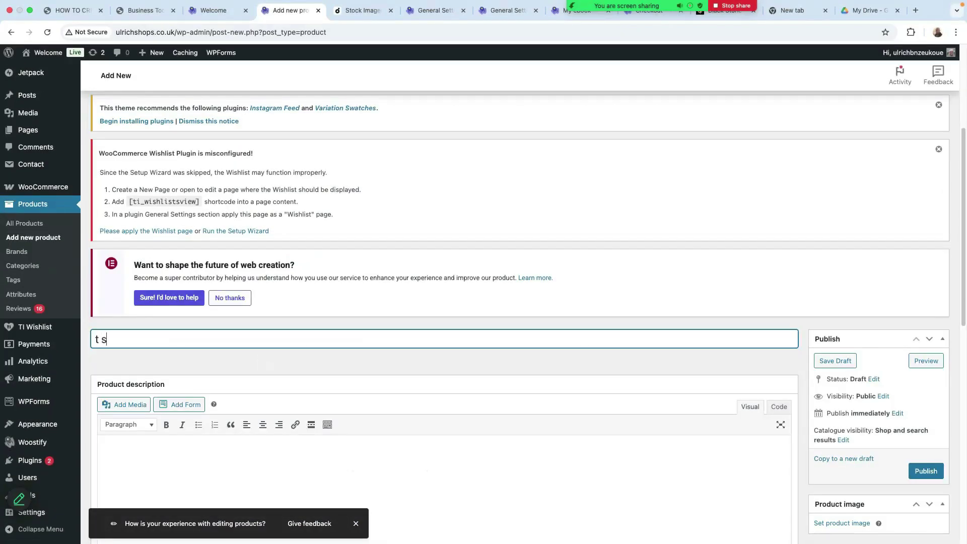
text(hirt)
scroll(899, 267, down, 5)
Set the t shirt product's catalogue visibility to Hidden and apply the setting
scroll(878, 348, down, 6)
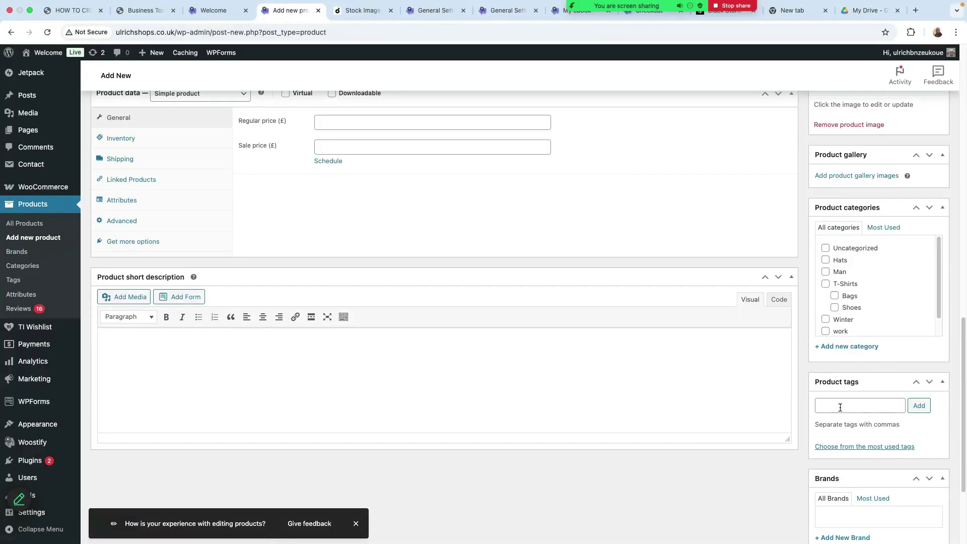
scroll(853, 472, down, 3)
scroll(852, 475, up, 5)
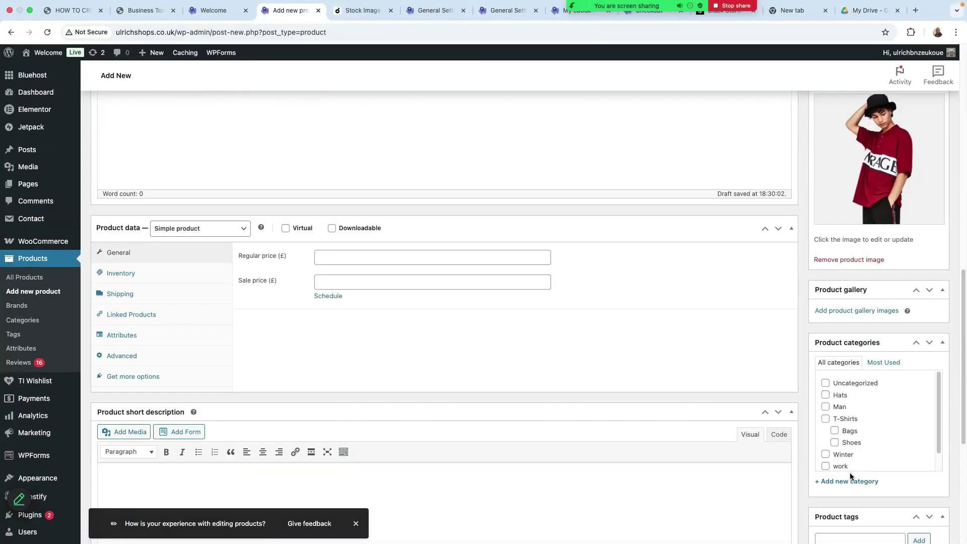
scroll(850, 476, up, 10)
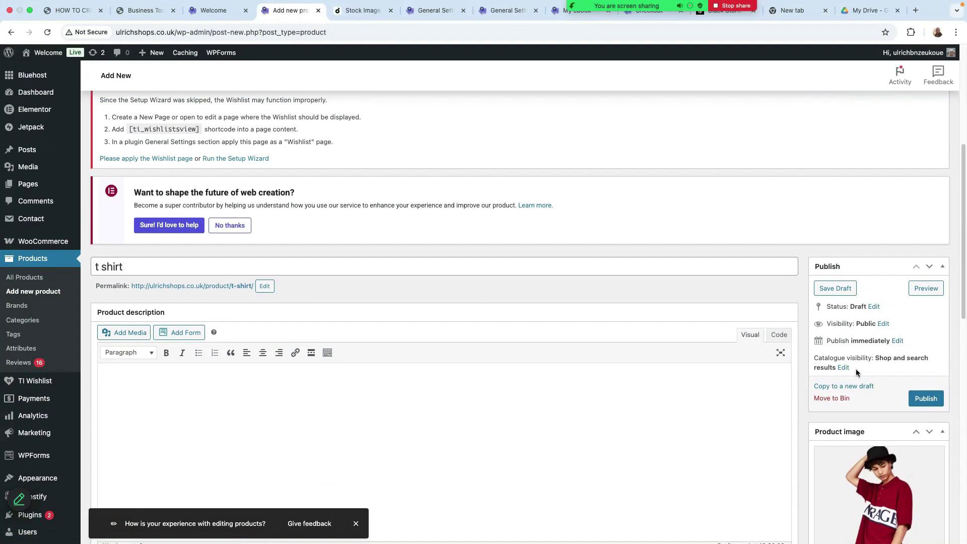
click(844, 368)
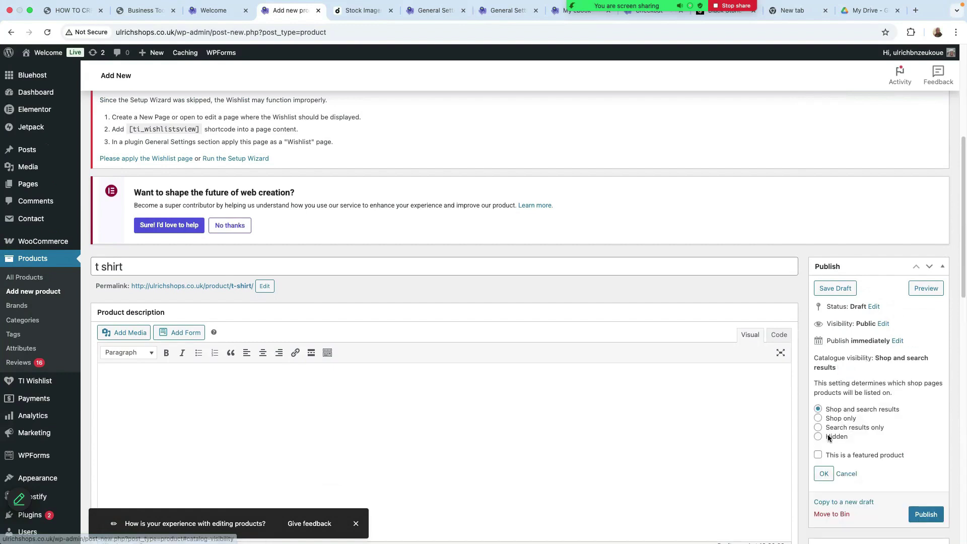
click(829, 438)
click(825, 475)
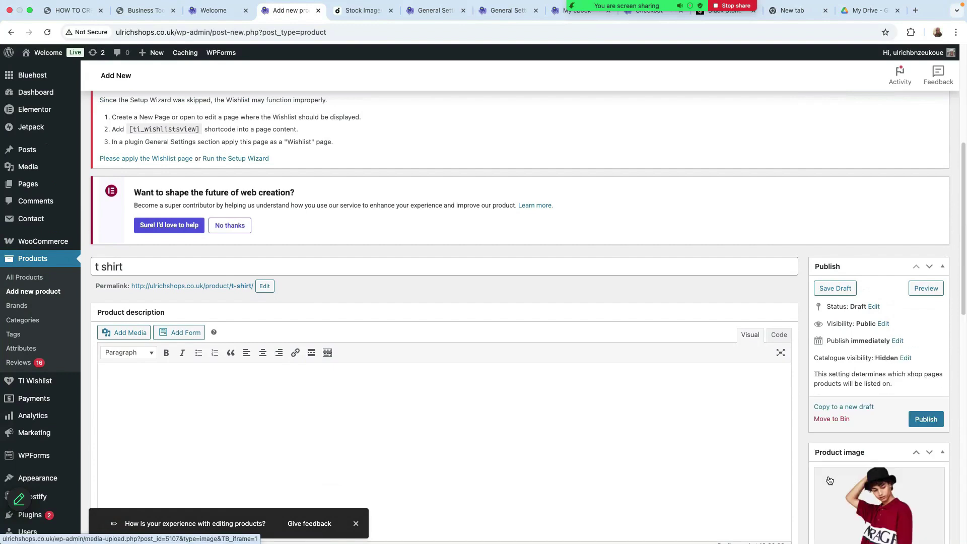
Set the t shirt's regular price to £28.99 and publish the product
scroll(293, 315, down, 2)
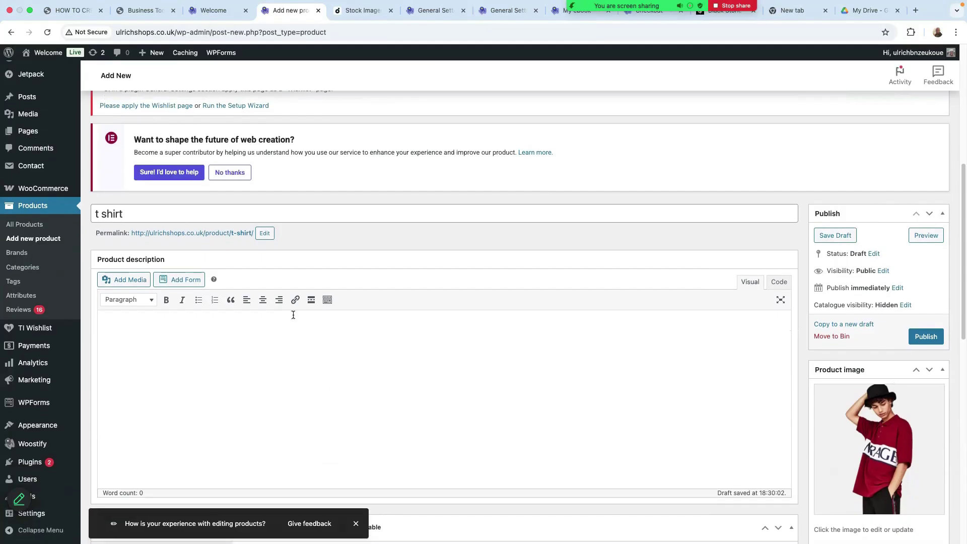
scroll(267, 312, down, 4)
click(333, 355)
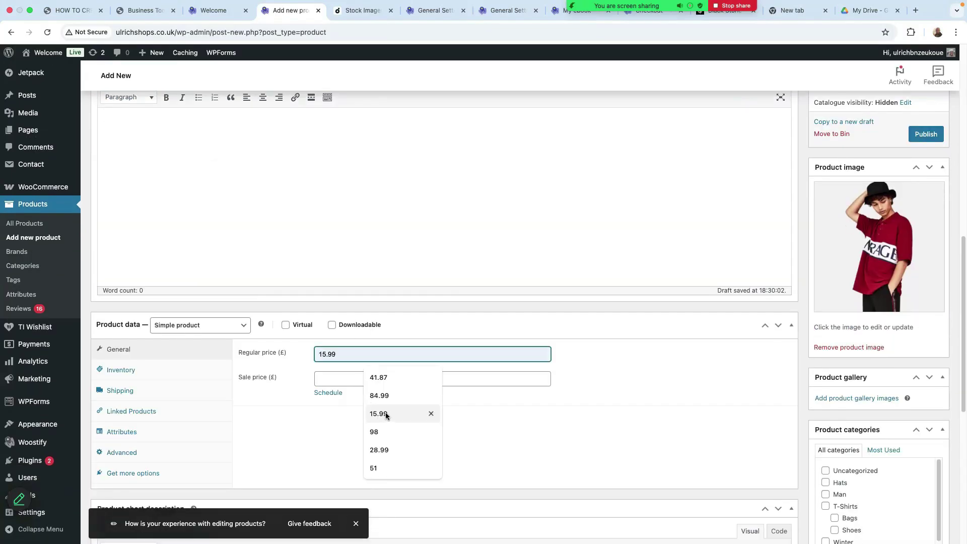
click(386, 450)
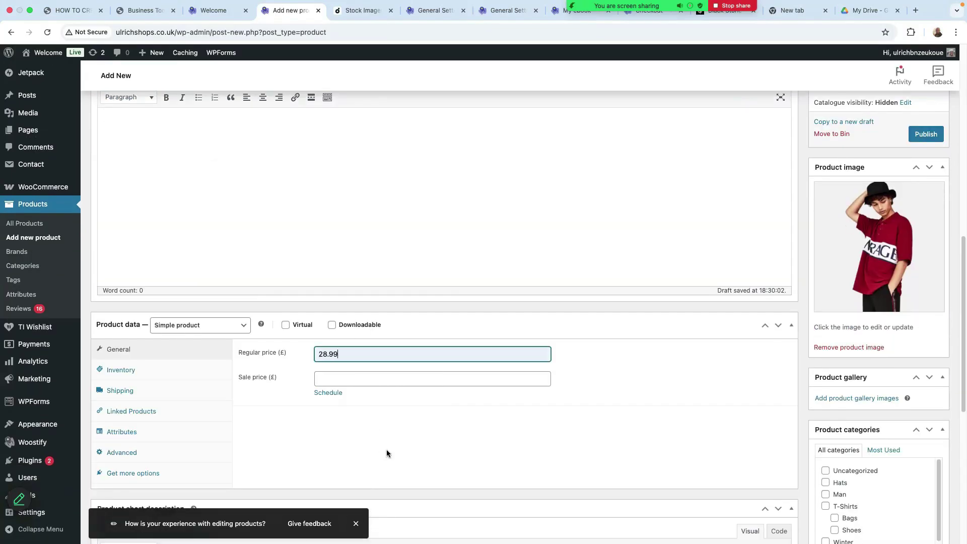
click(924, 142)
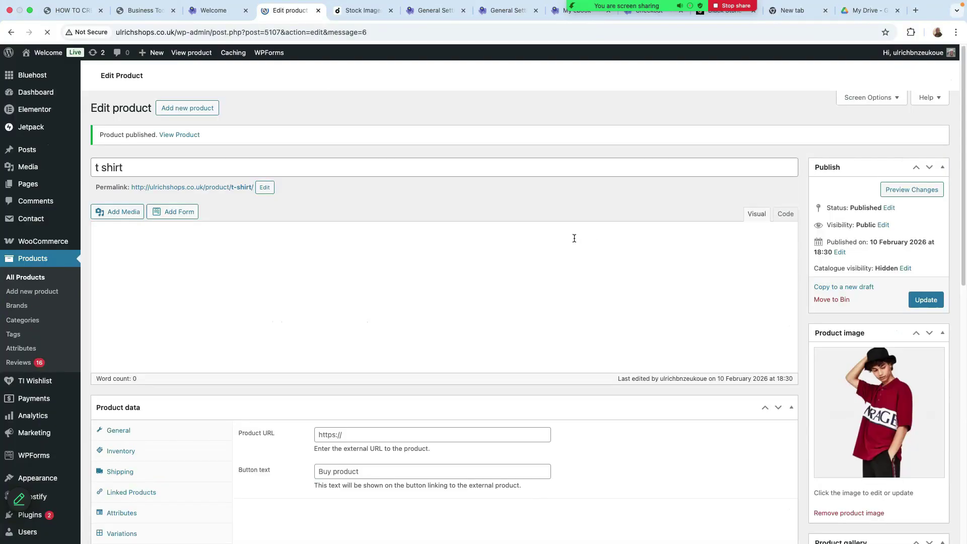
Open the nice watch product for editing from the list of all products and set its regular price to £180
click(31, 278)
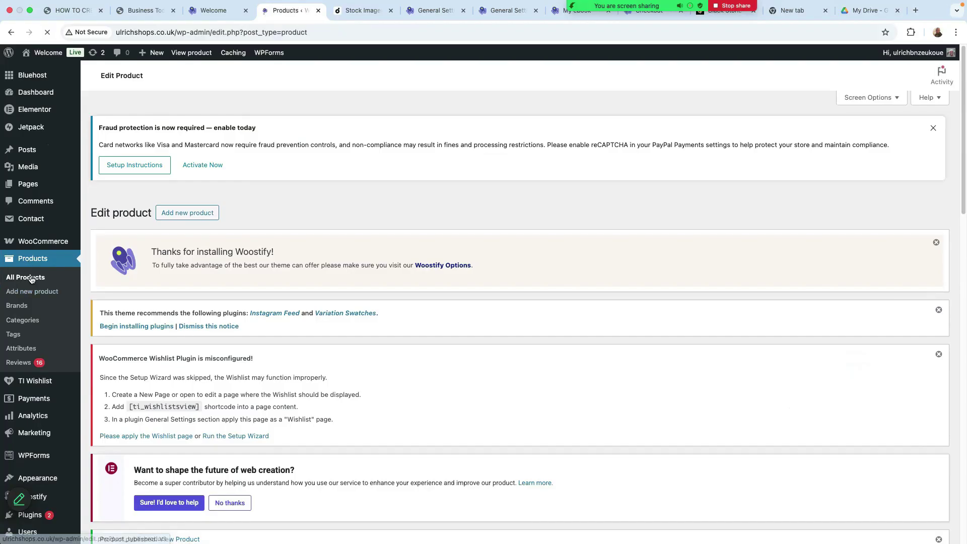
scroll(217, 358, down, 7)
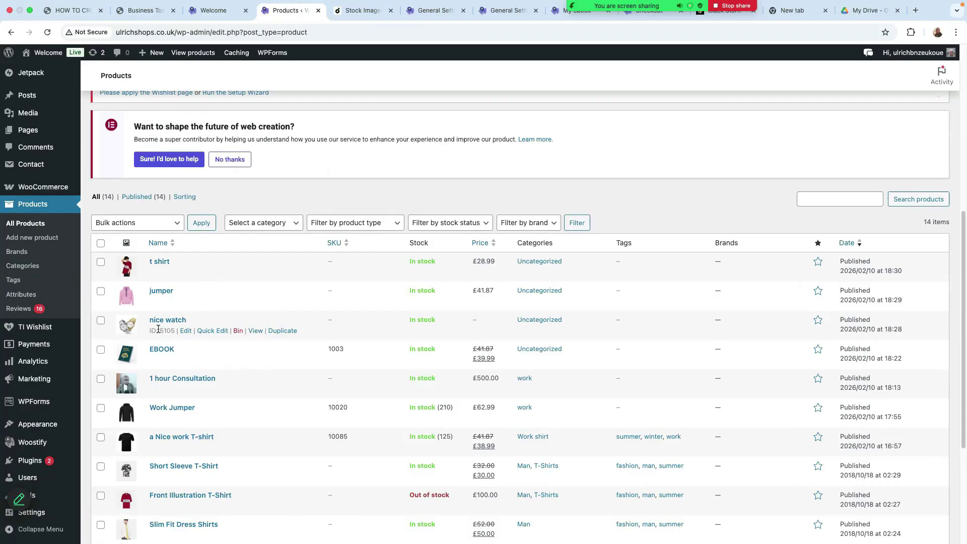
click(186, 331)
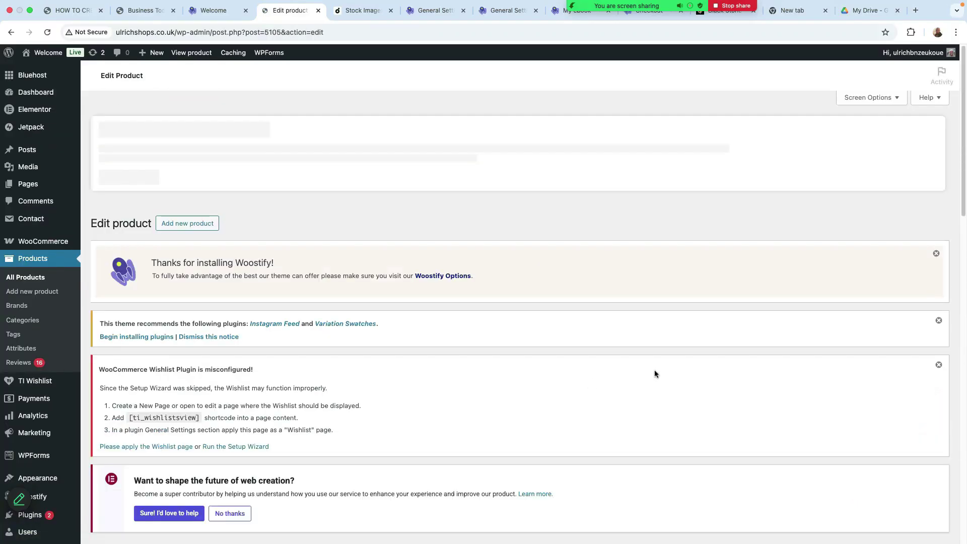
scroll(654, 370, down, 12)
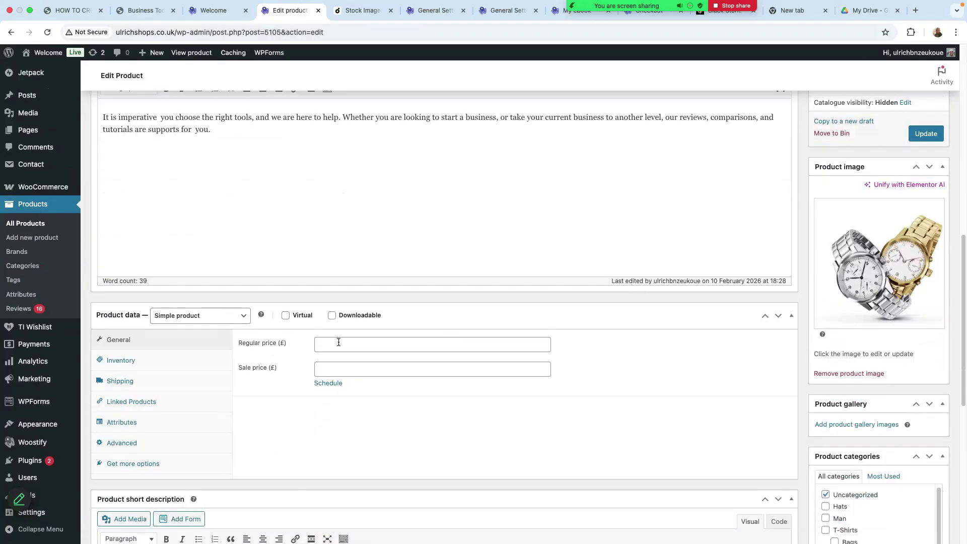
click(339, 342)
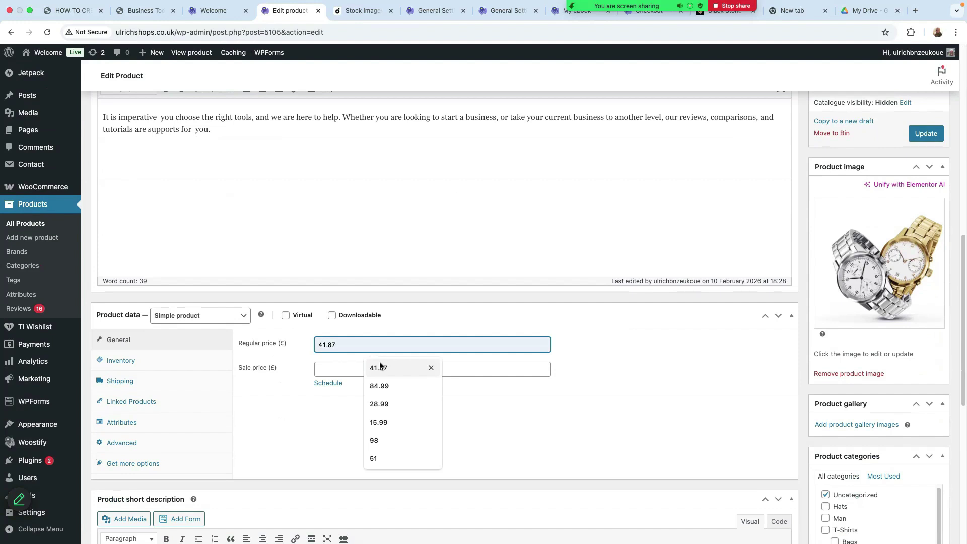
text(180)
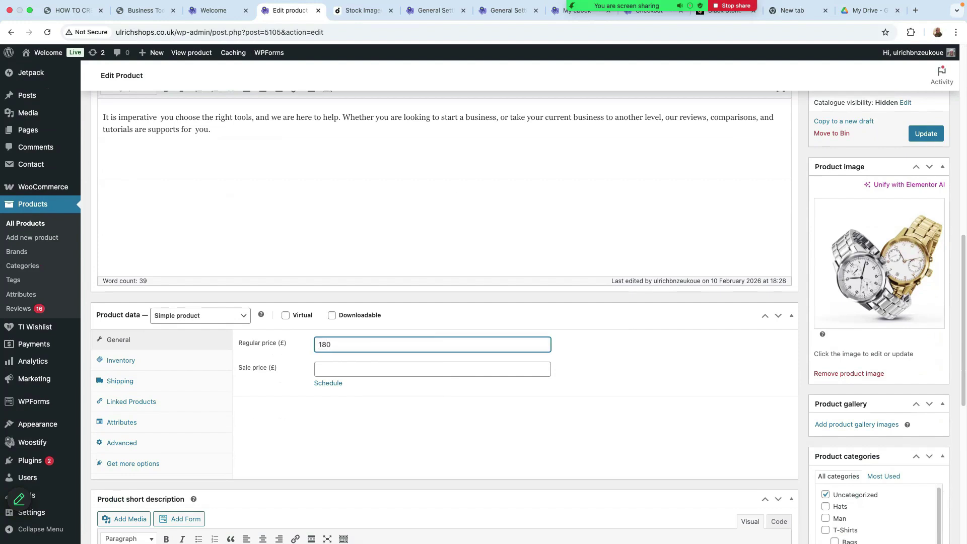
Set the nice watch's regular price to £180.99 and save the product
text(.99)
key(Return)
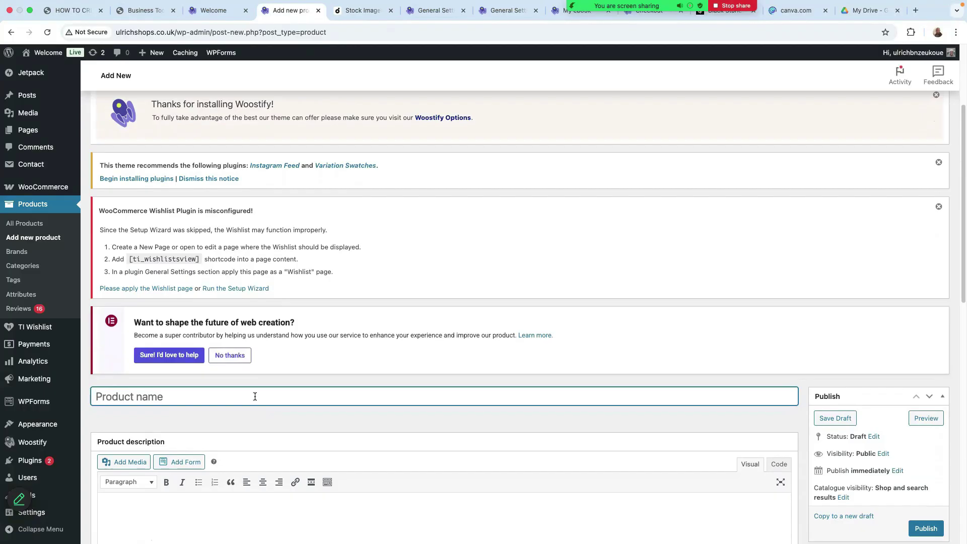
Name the new product "travel gear" and paste the copied business tools text as its product description
scroll(268, 388, down, 4)
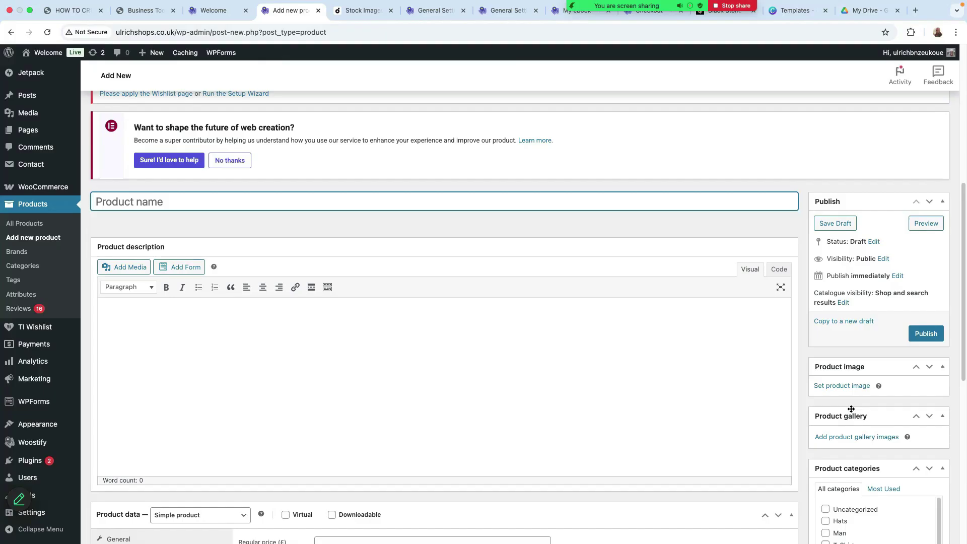
scroll(272, 322, down, 1)
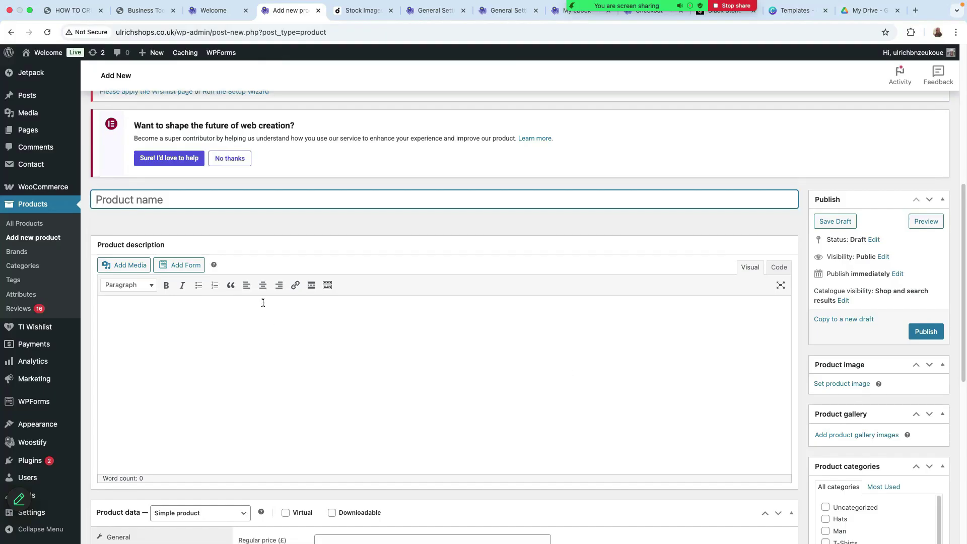
text(travel gear)
scroll(183, 321, down, 2)
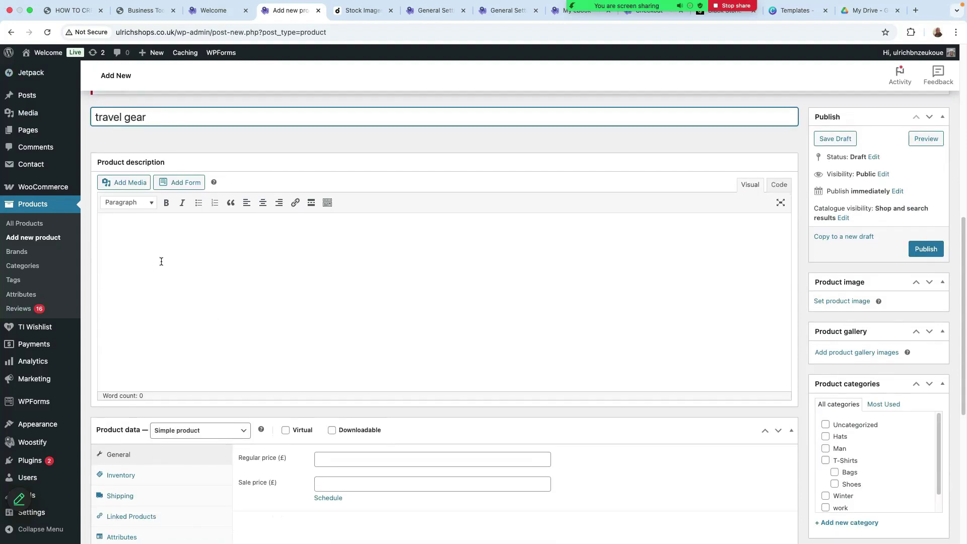
click(123, 243)
right_click(123, 238)
click(170, 309)
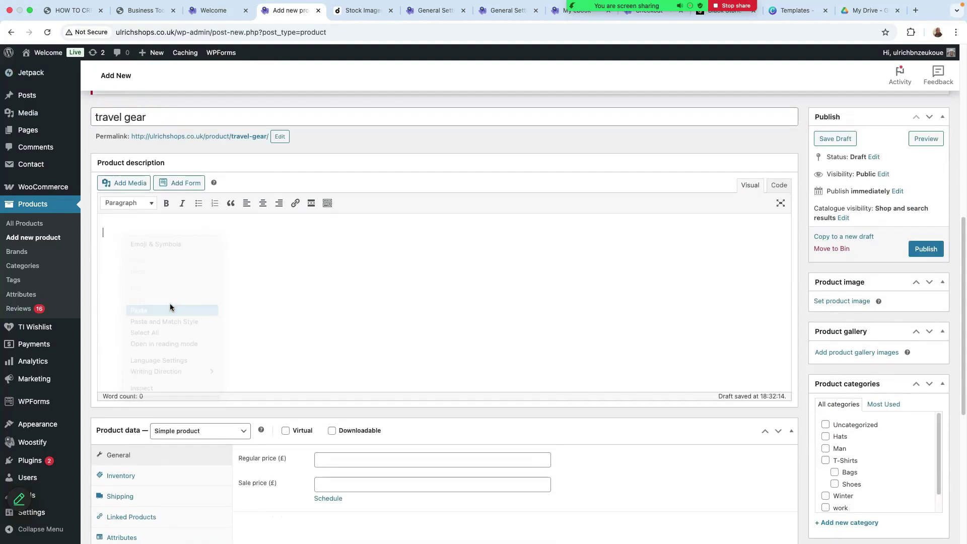
Paste the same copied text into the travel gear product's short description
scroll(262, 299, down, 5)
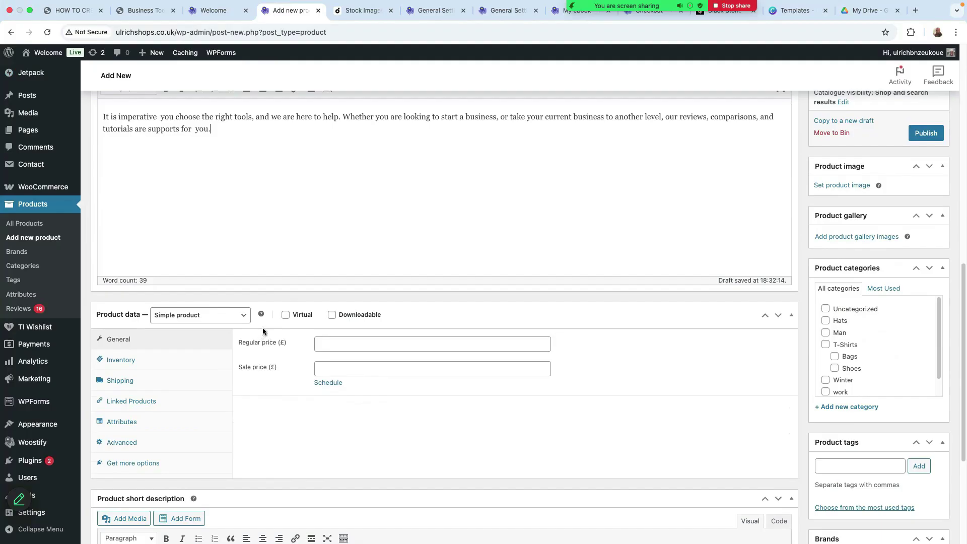
scroll(263, 331, down, 3)
right_click(131, 484)
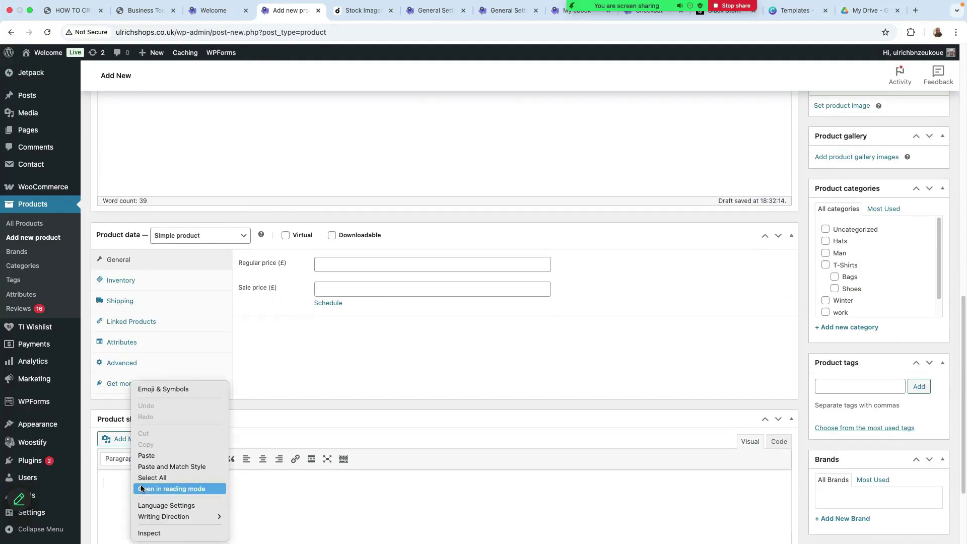
click(157, 457)
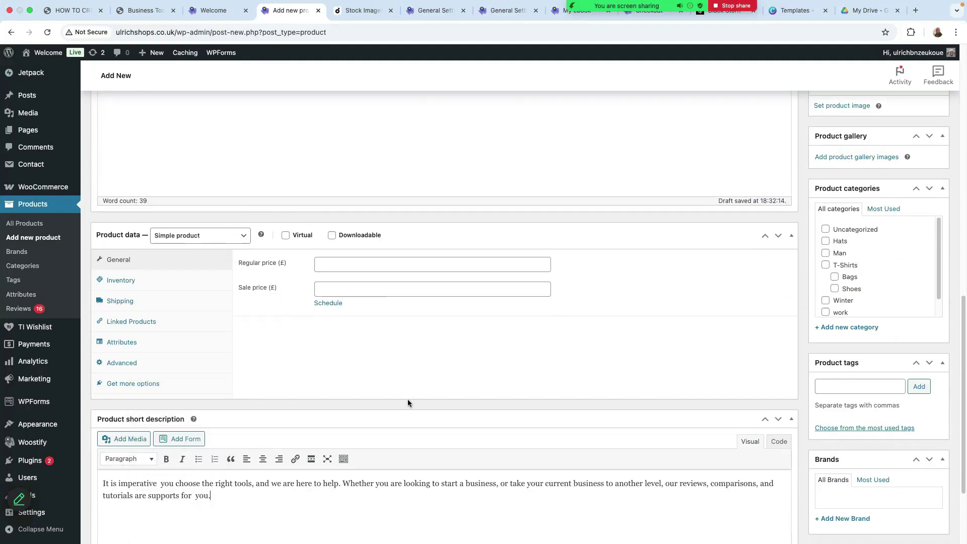
Use the pink hoodie picture as the travel gear product's image
scroll(467, 401, up, 8)
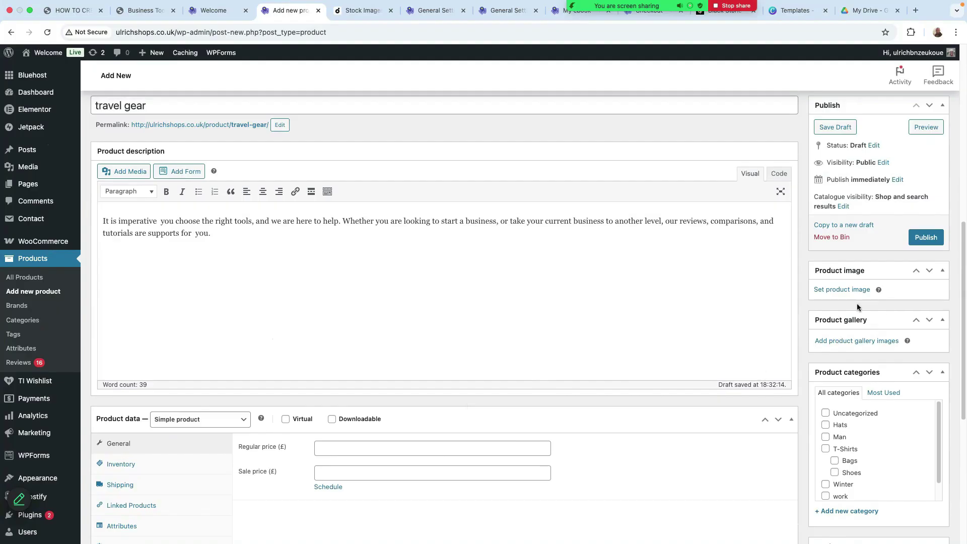
click(845, 290)
key(Escape)
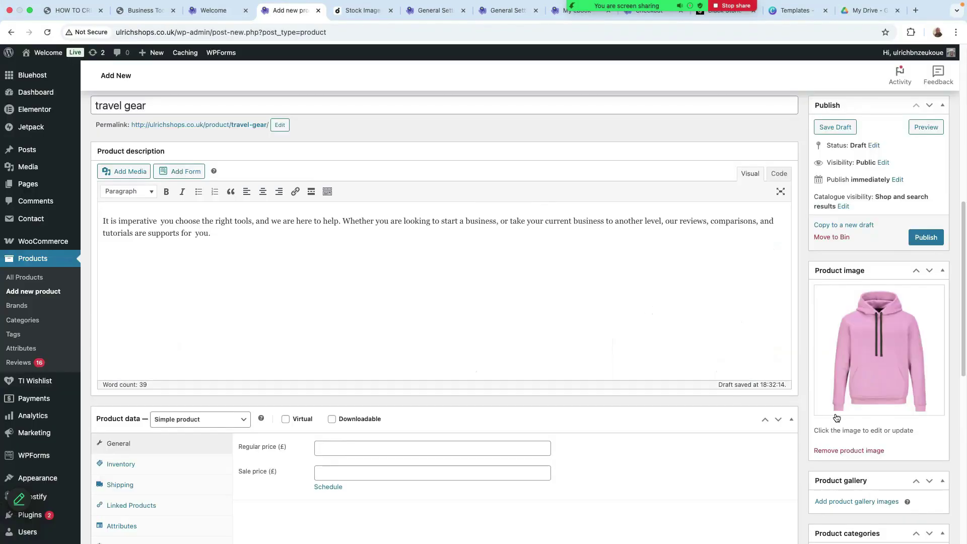
Change the product type to Grouped product and set its SKU to 10026
scroll(897, 413, down, 5)
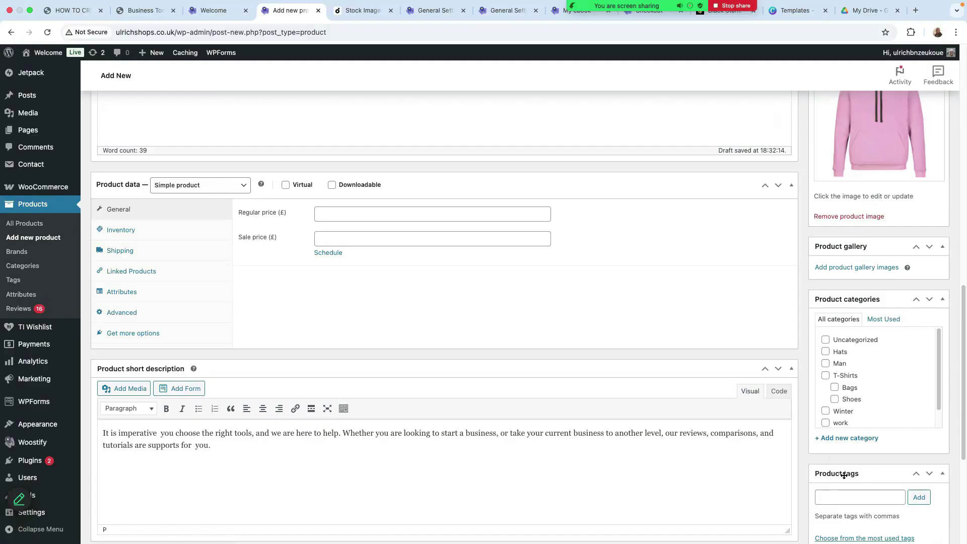
scroll(865, 442, up, 4)
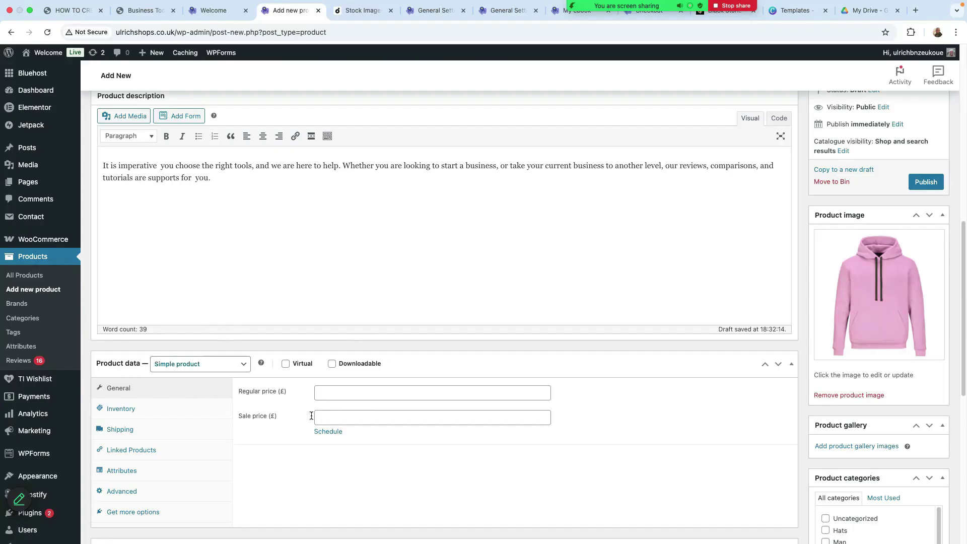
click(202, 365)
click(196, 400)
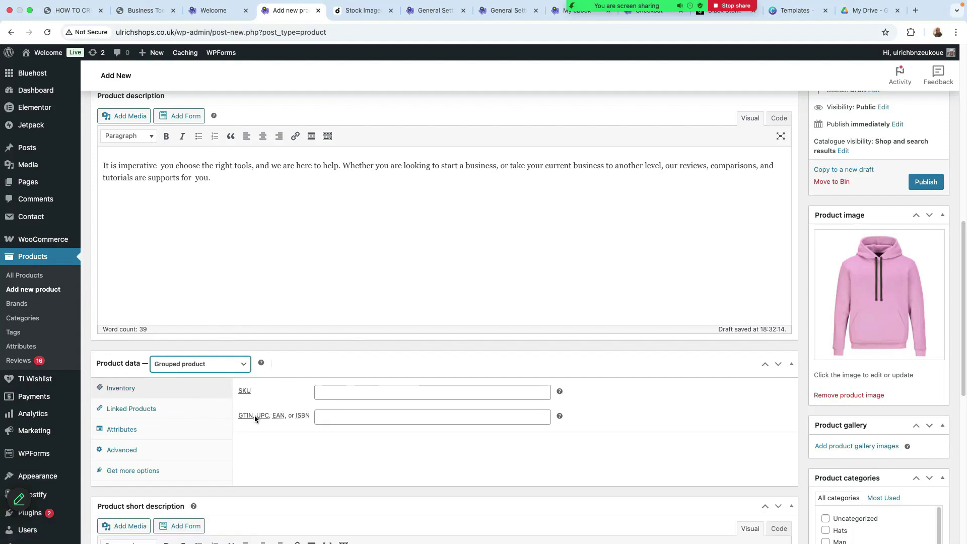
click(344, 395)
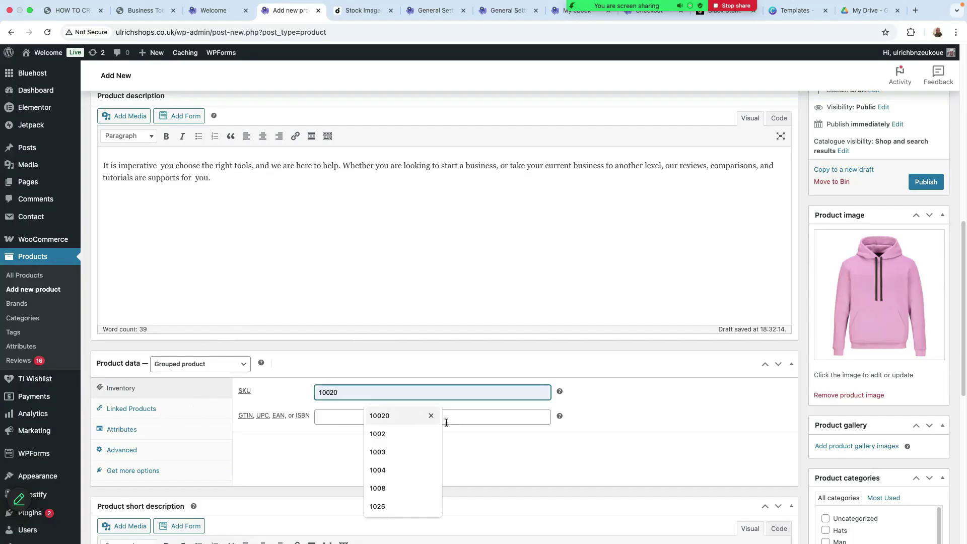
click(384, 418)
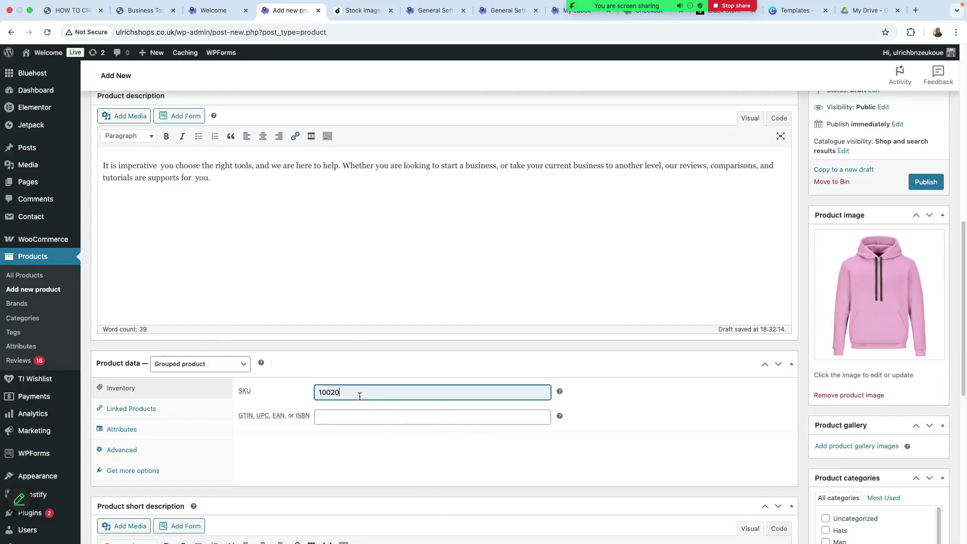
key(BackSpace)
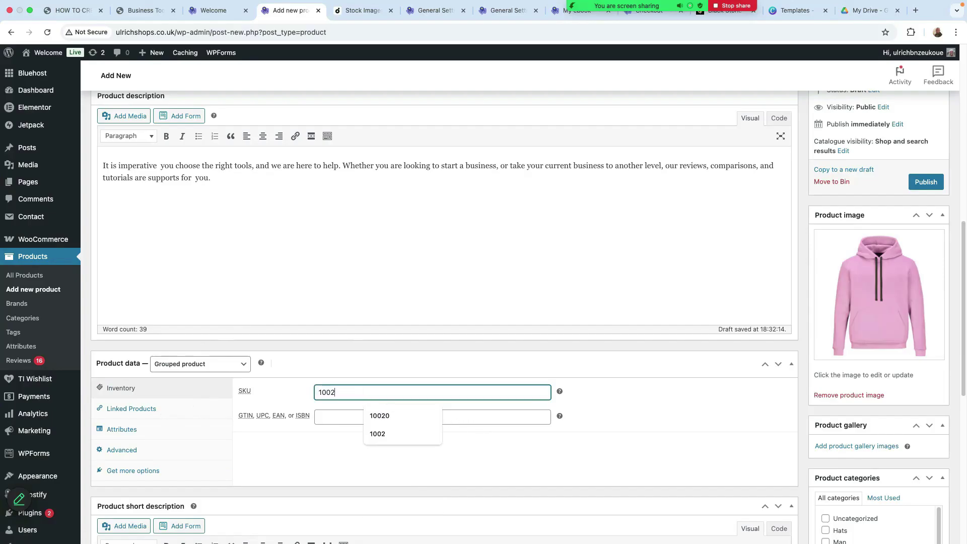
Link nice watch, Work Jumper and t shirt as the grouped products of travel gear
click(139, 410)
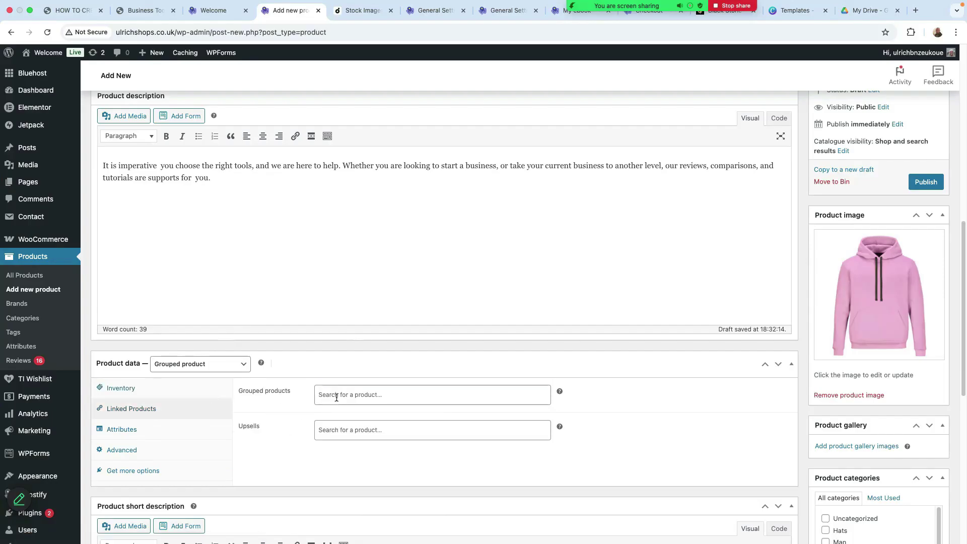
click(365, 396)
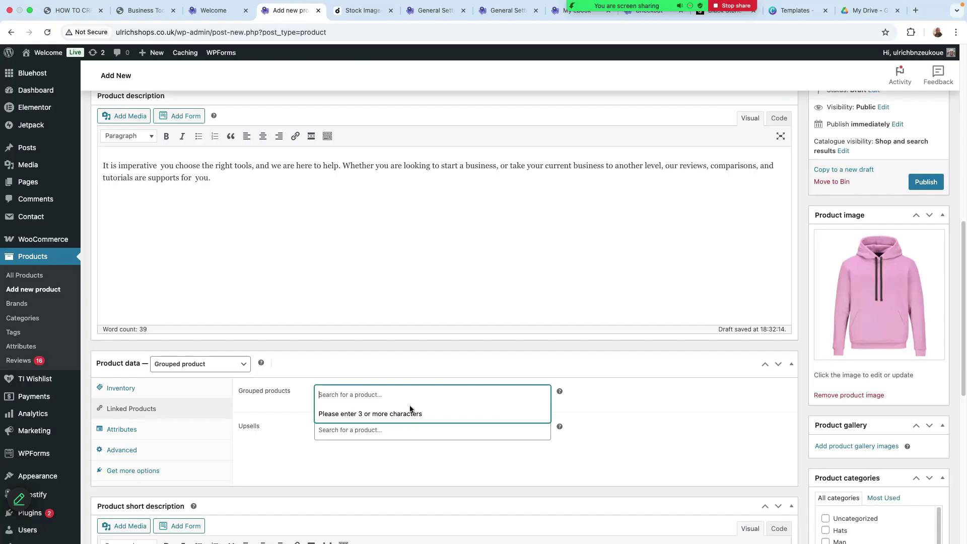
text(watc)
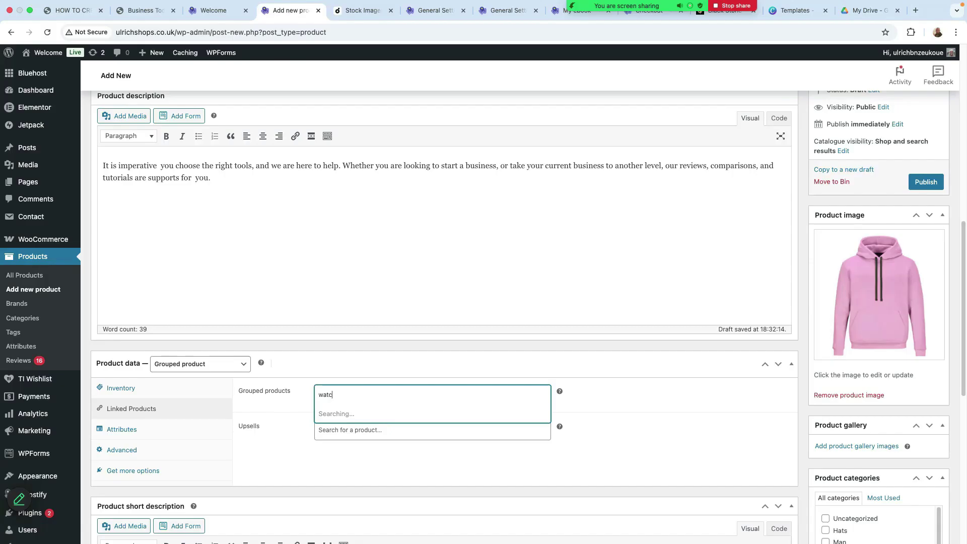
click(348, 418)
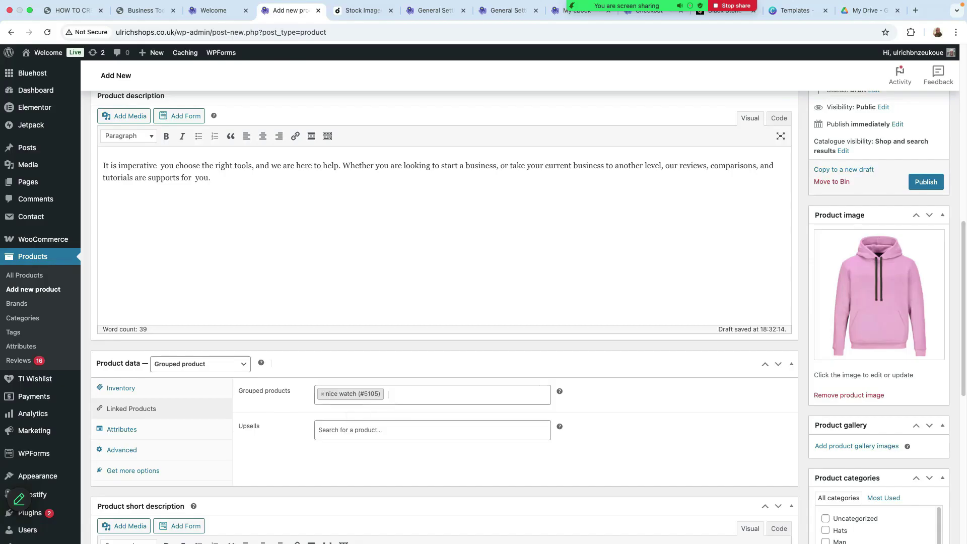
text(jum)
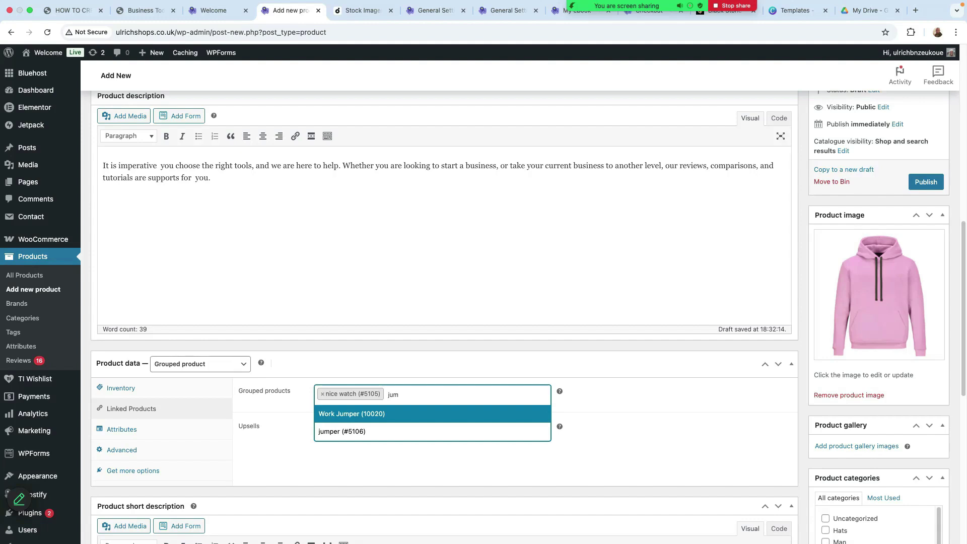
click(355, 415)
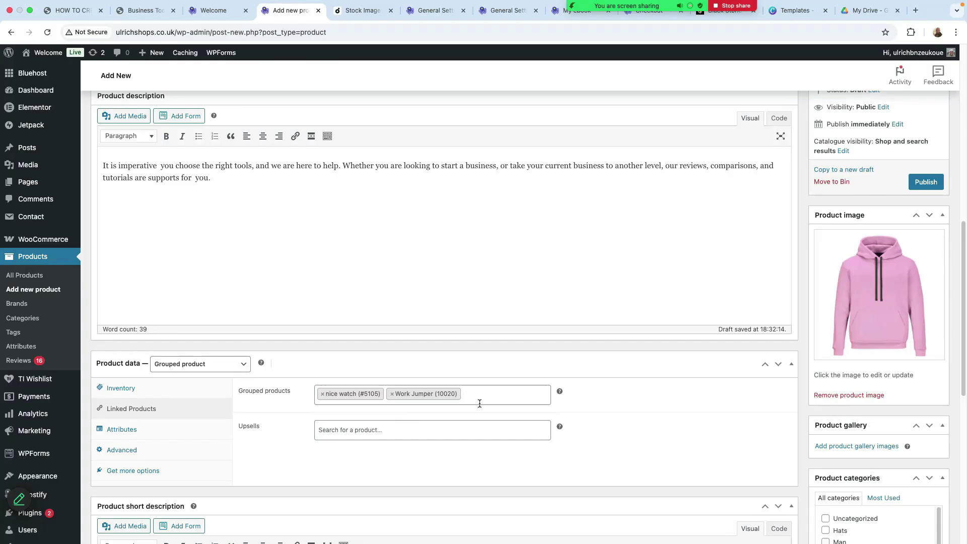
text(shirt)
click(353, 520)
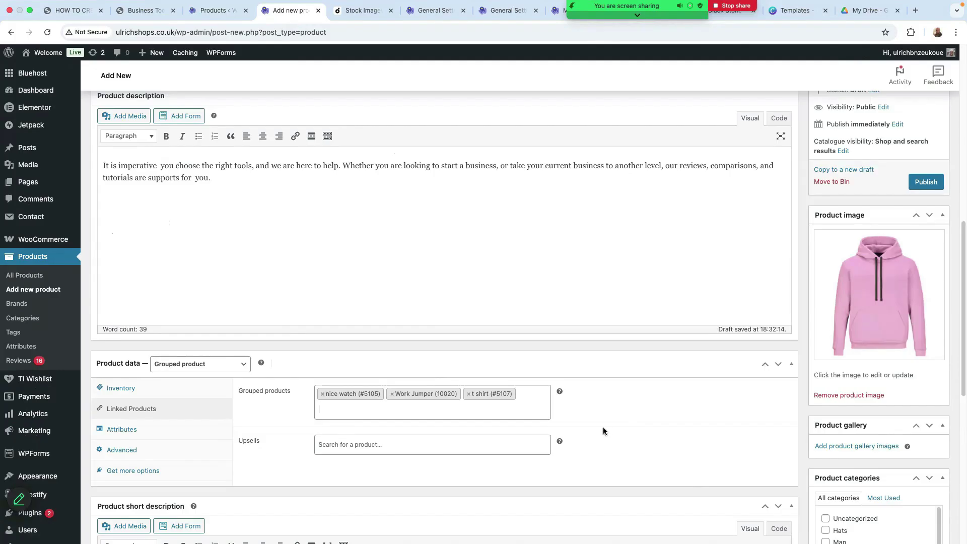
Leave the upsells empty and publish the travel gear product
scroll(603, 432, down, 3)
click(361, 332)
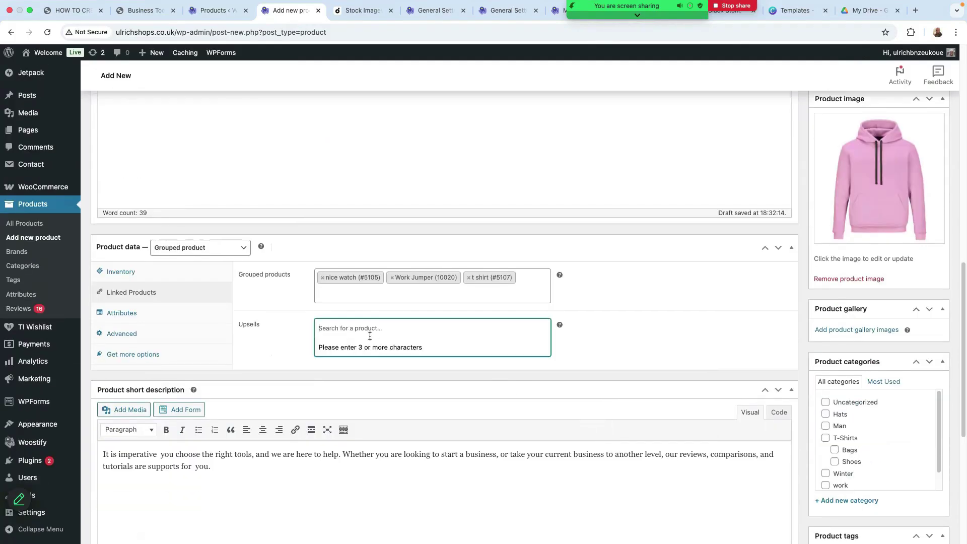
click(455, 370)
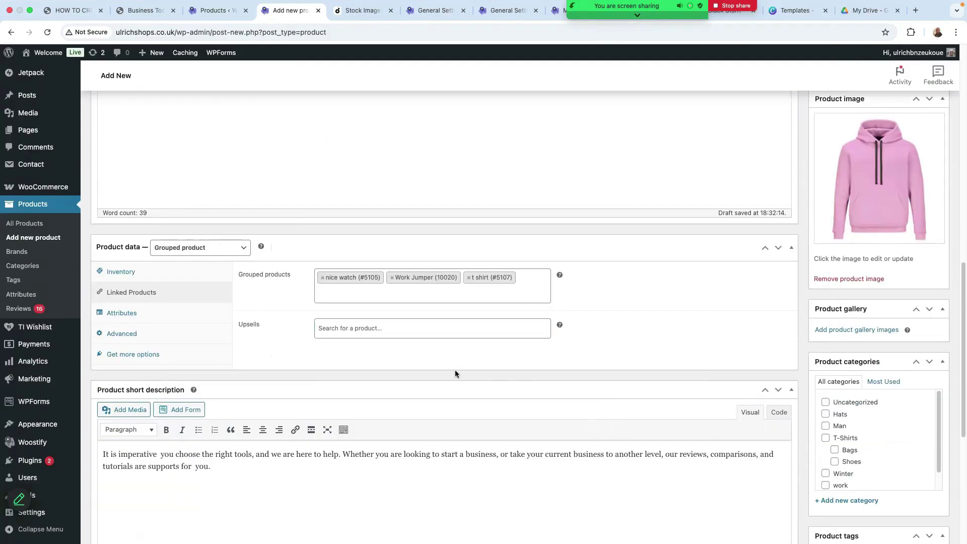
scroll(437, 397, down, 1)
scroll(490, 391, up, 7)
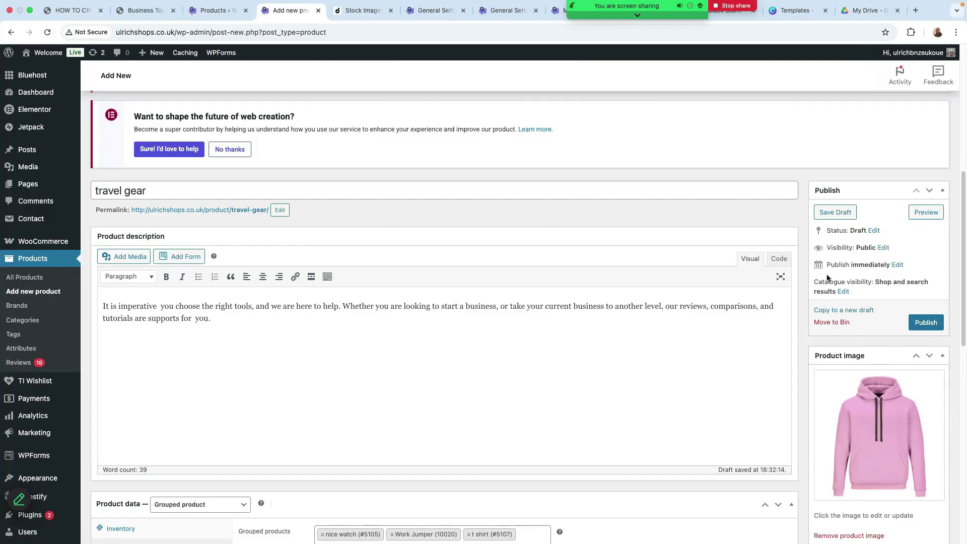
click(925, 324)
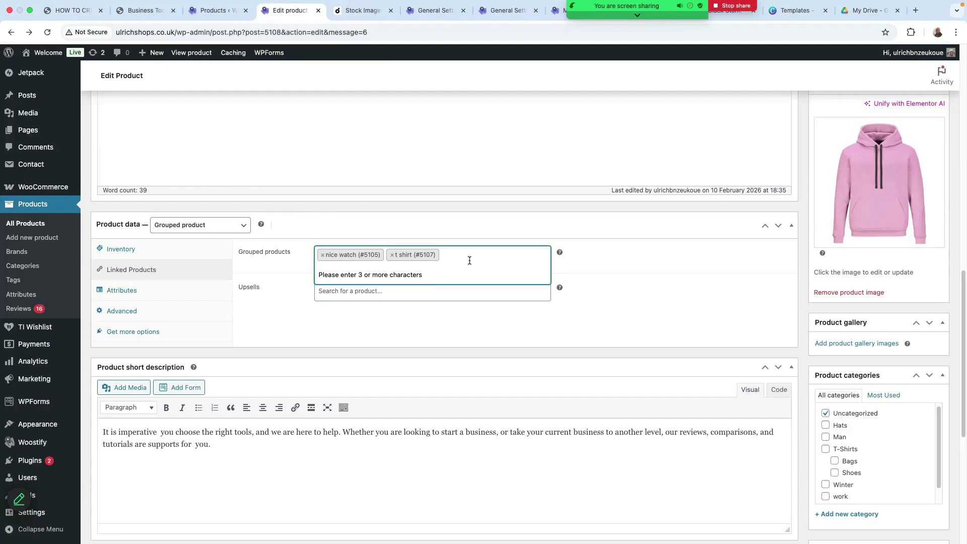
Replace Work Jumper with the product named jumper in the grouped products and update travel gear
text(umper)
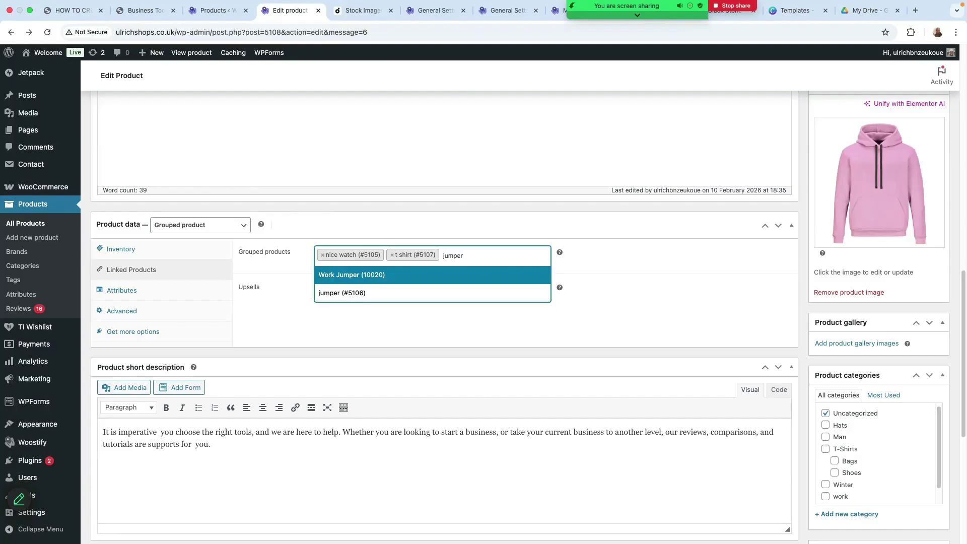
click(330, 294)
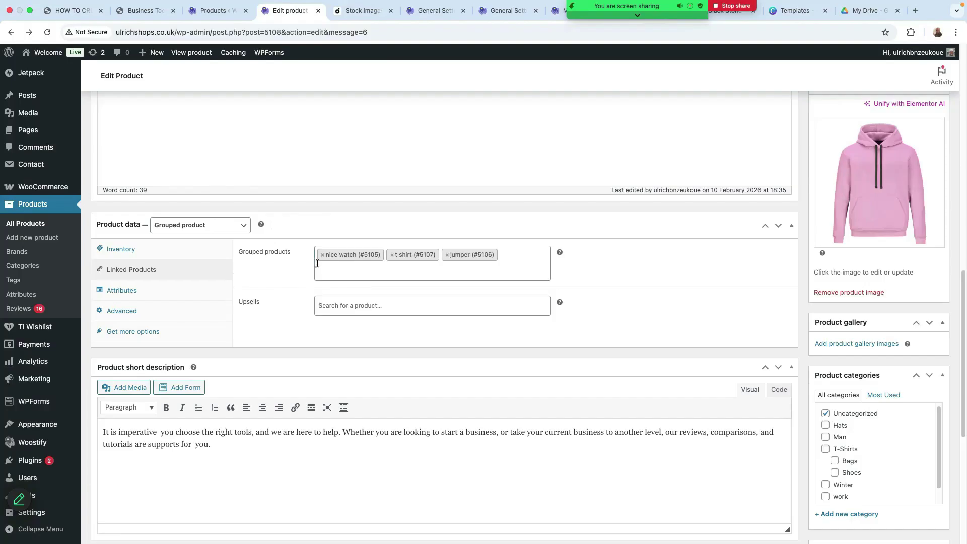
scroll(204, 360, down, 5)
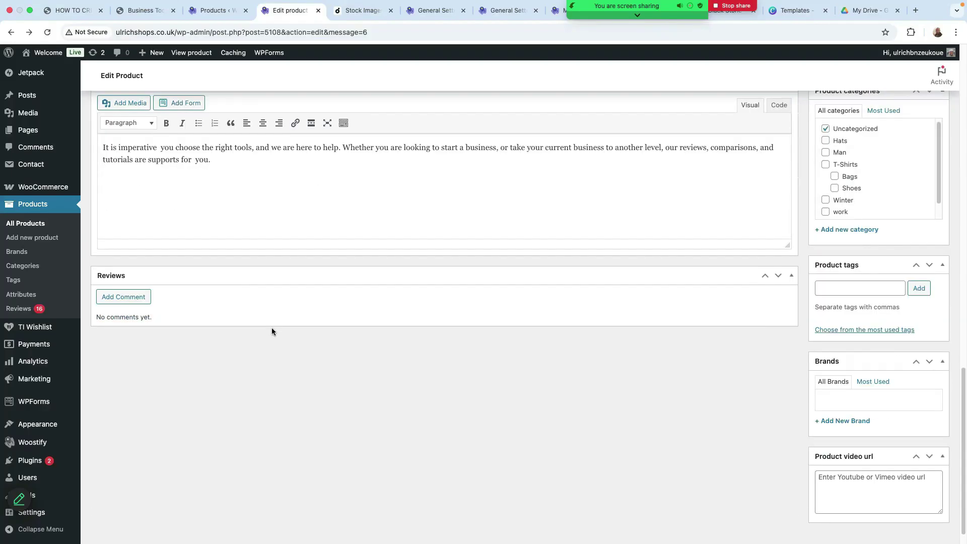
scroll(272, 328, up, 15)
click(929, 438)
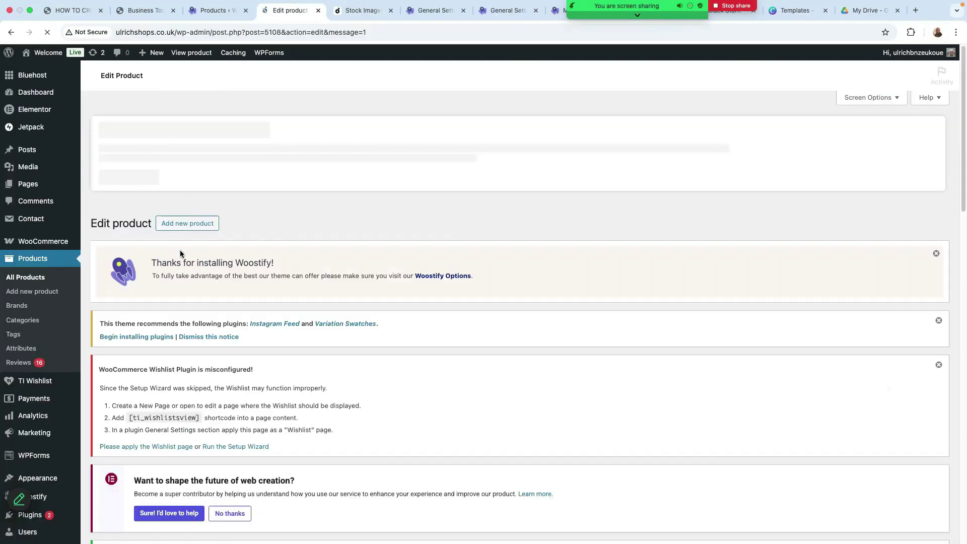
View travel gear in the store and set the quantities to 1 nice watch, 1 t shirt and 2 jumpers
scroll(247, 436, down, 3)
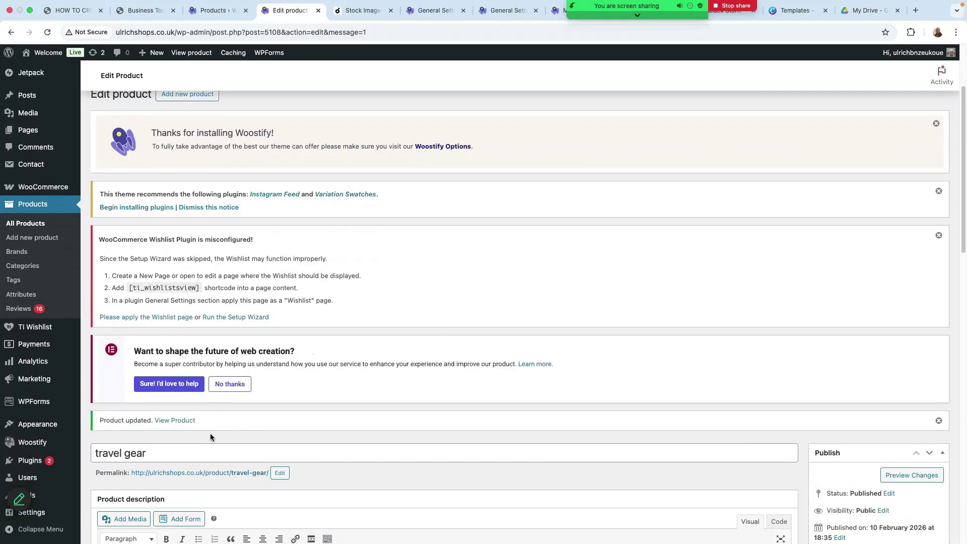
click(174, 421)
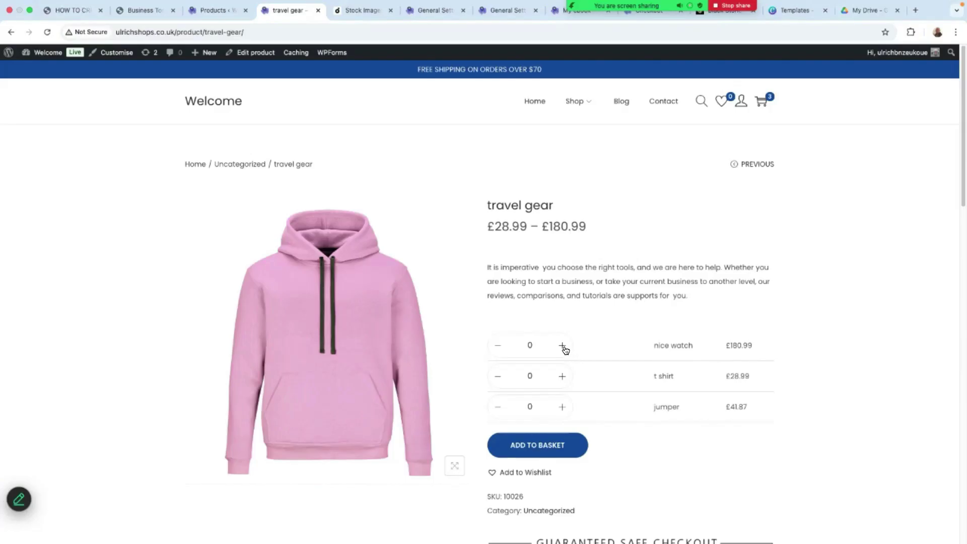
click(563, 346)
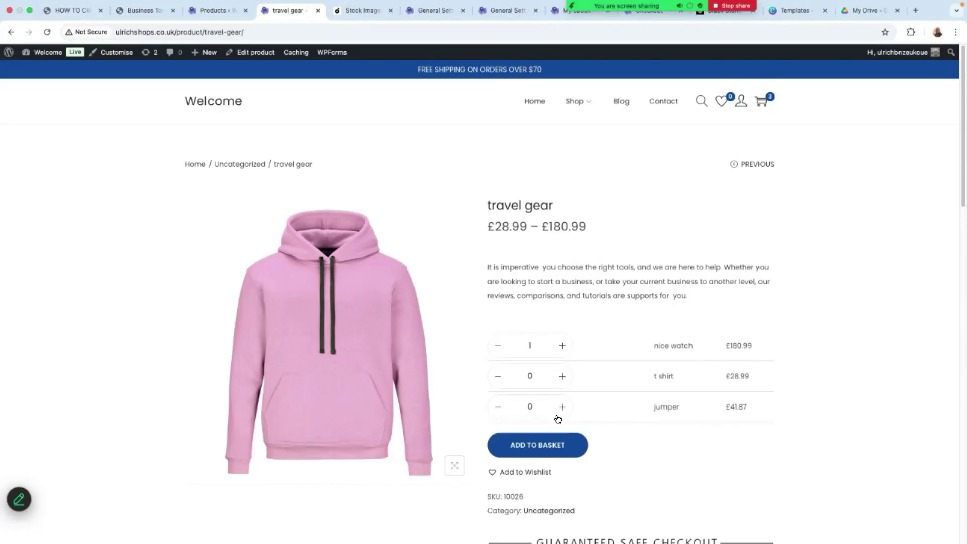
click(563, 377)
click(561, 407)
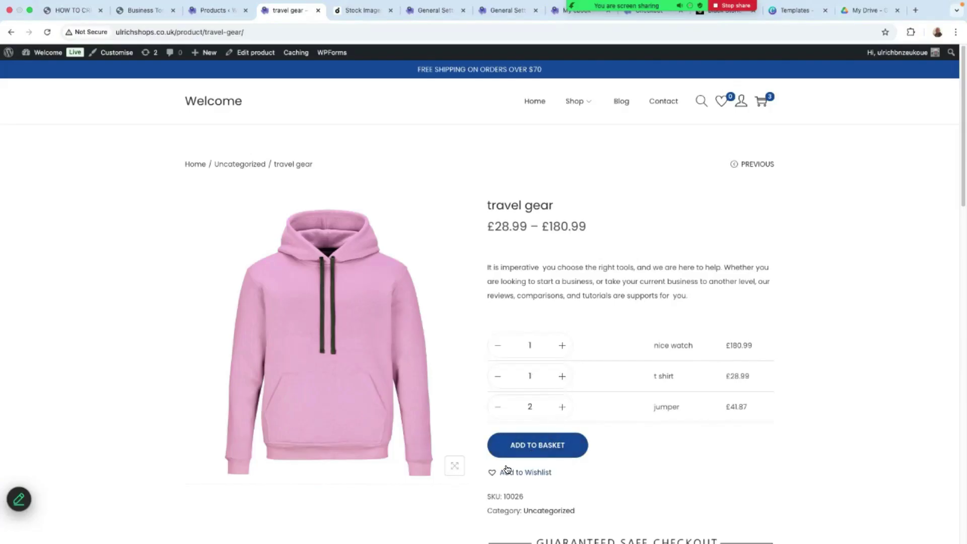
Add the chosen travel gear items to the basket, then view the basket and proceed to checkout
click(538, 447)
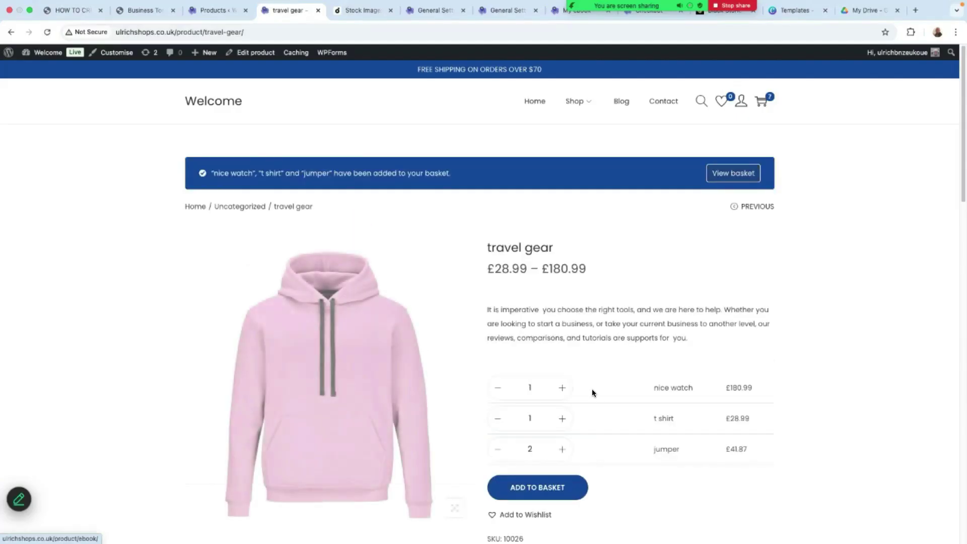
click(734, 173)
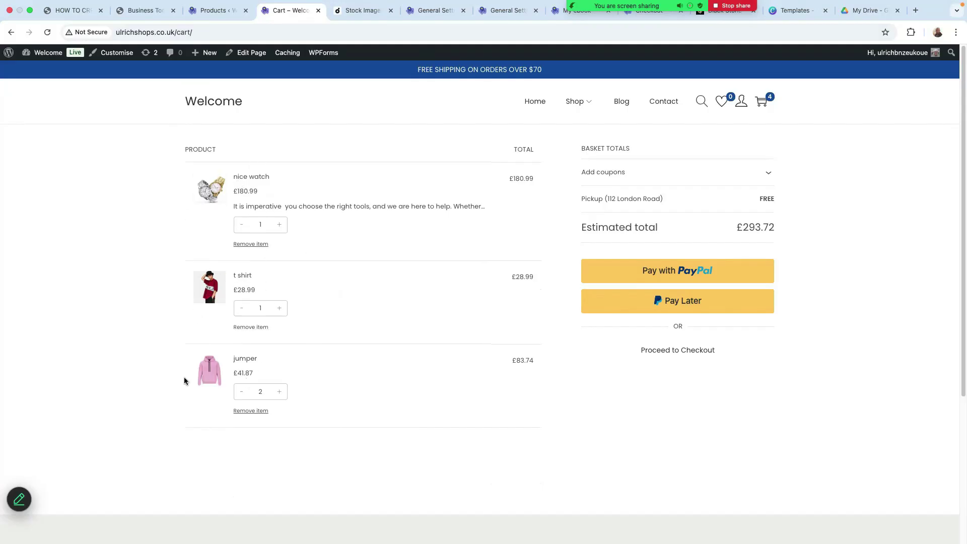
click(686, 355)
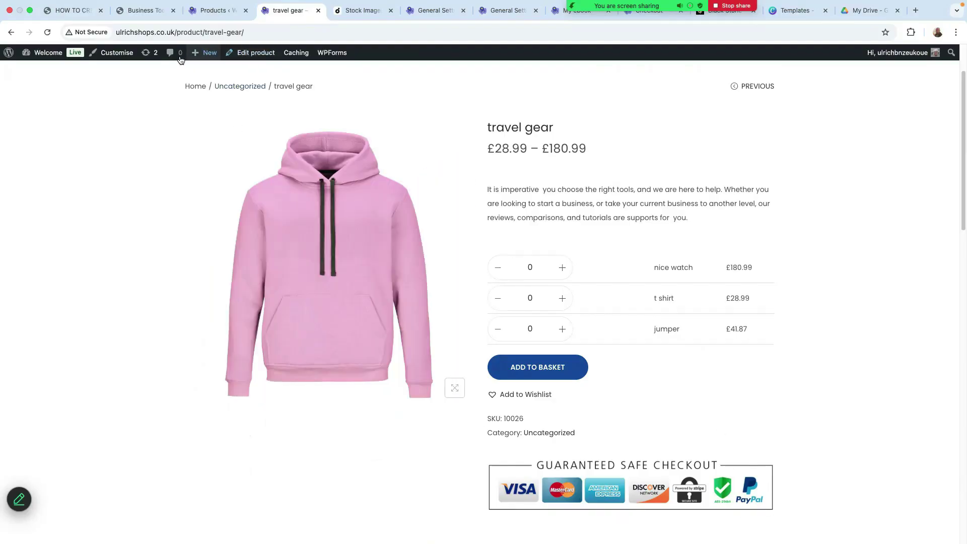
Open the general settings for WooCommerce single product pages in the site customiser, previewing travel gear
click(103, 53)
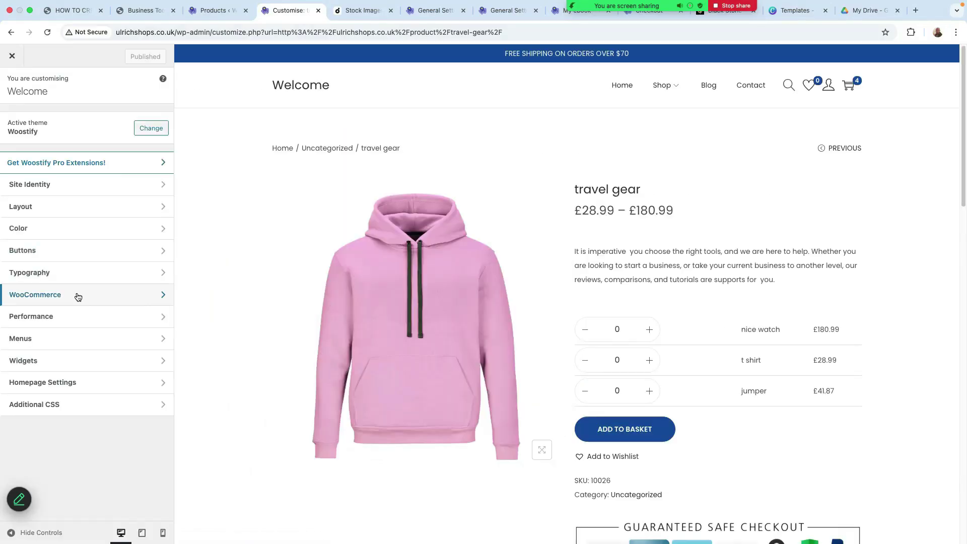
click(78, 296)
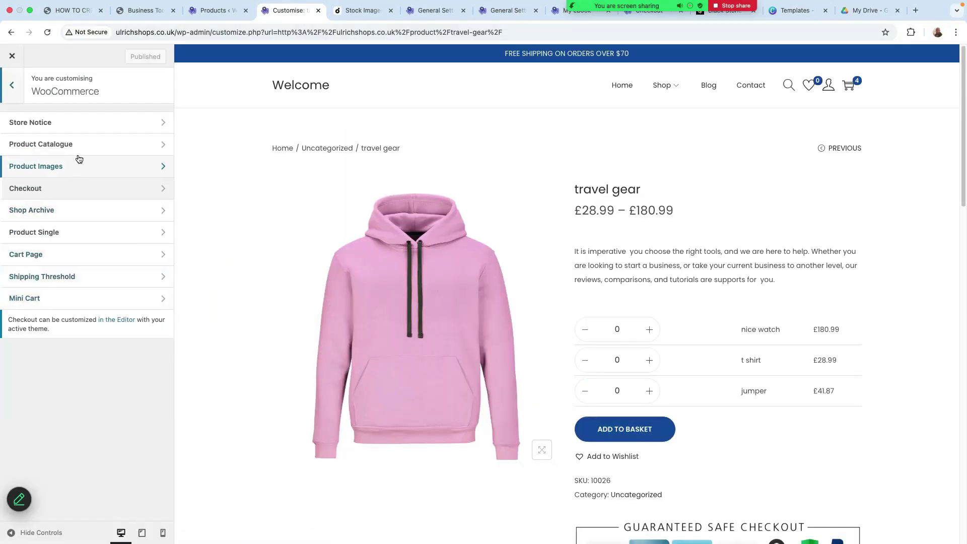
click(71, 233)
click(79, 126)
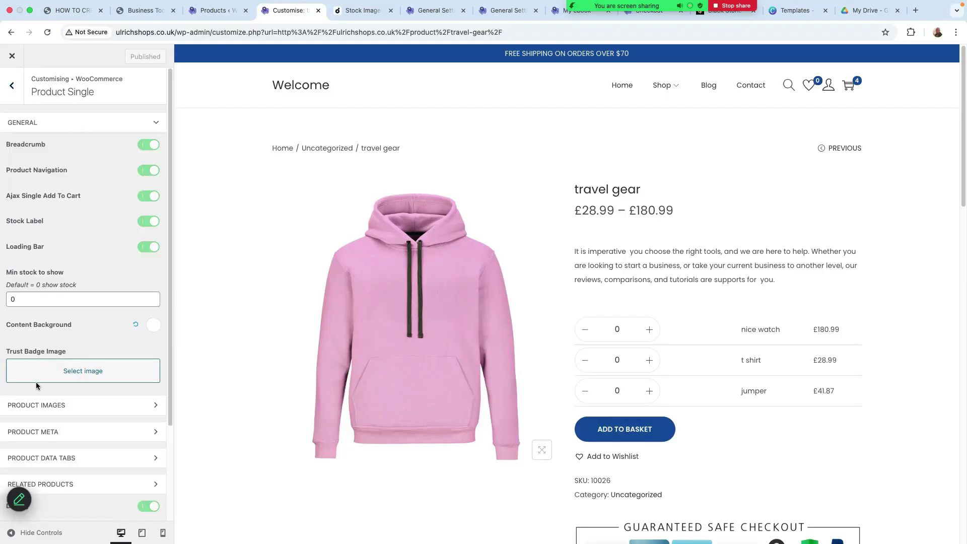
Browse the media library for a trust badge image, close it without choosing one, and expand the product images settings
click(95, 376)
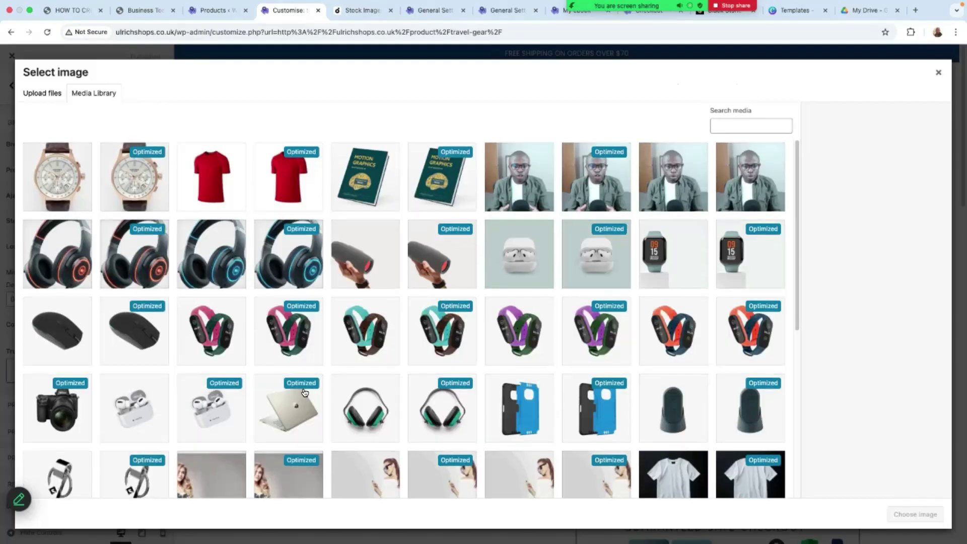
scroll(297, 401, down, 6)
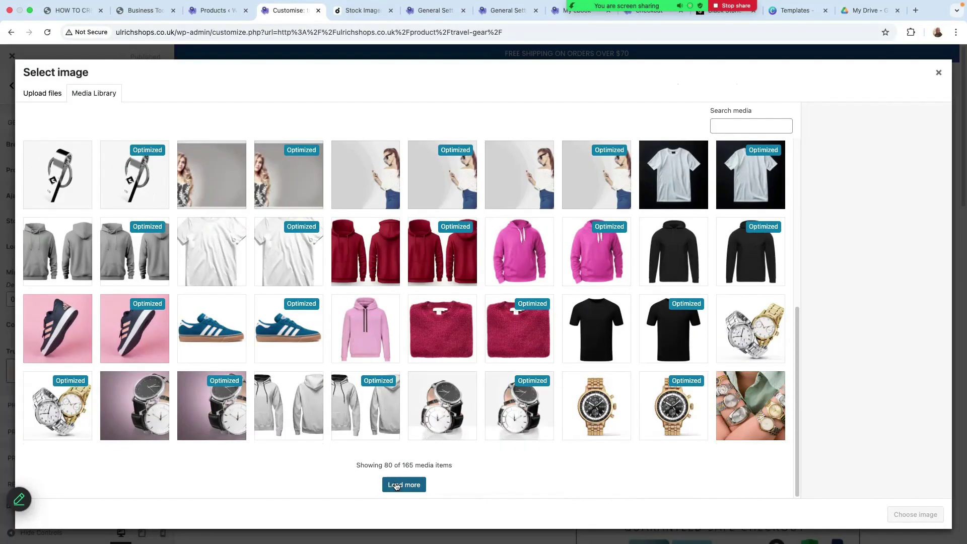
click(404, 485)
scroll(337, 443, down, 5)
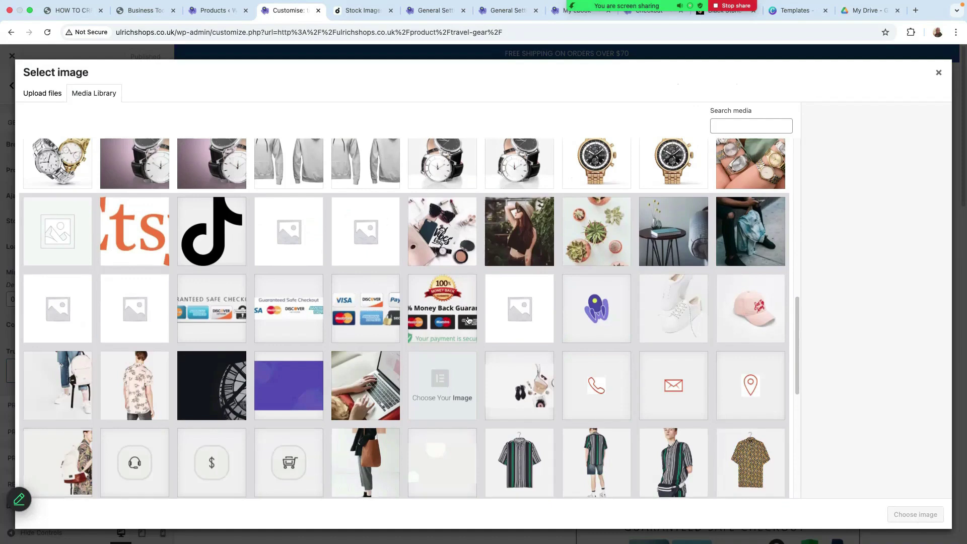
scroll(468, 320, up, 6)
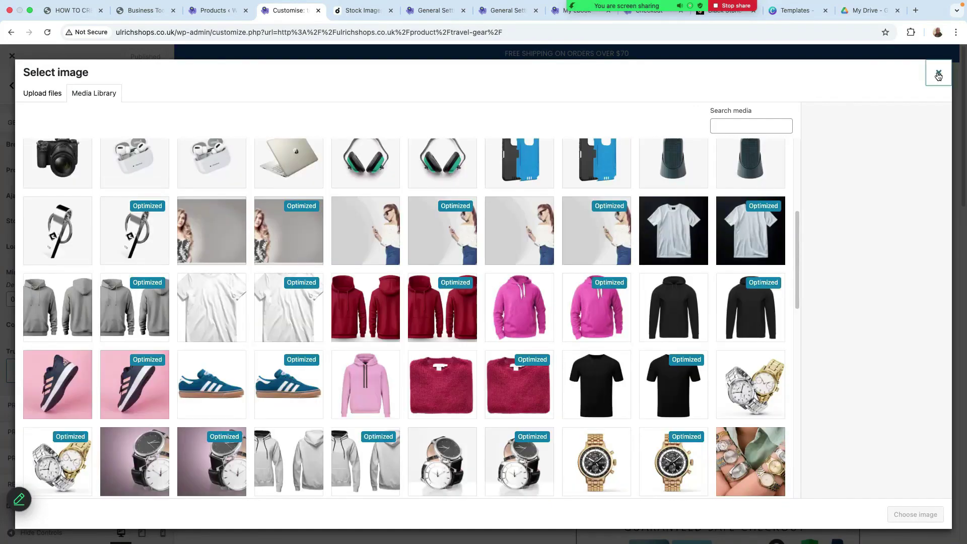
click(939, 75)
scroll(674, 438, down, 3)
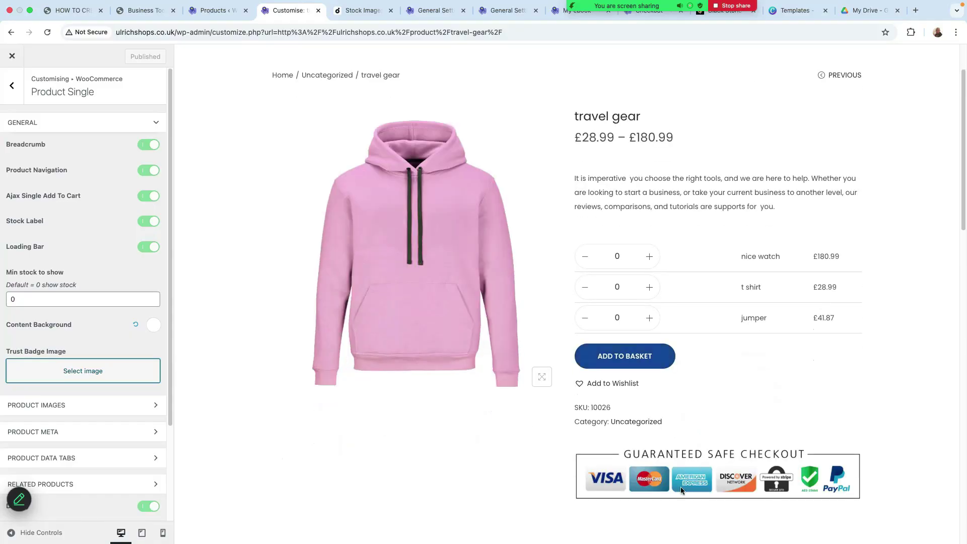
scroll(12, 289, down, 3)
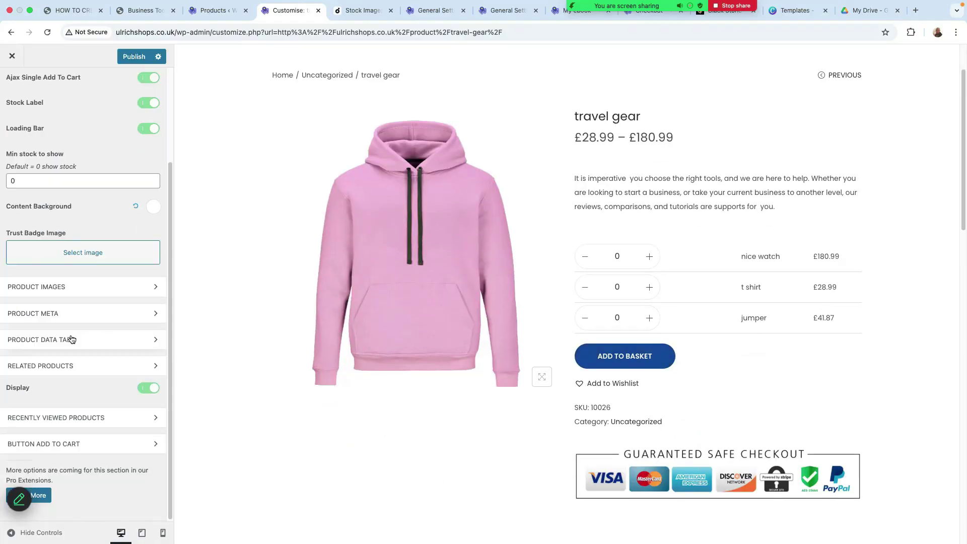
click(53, 291)
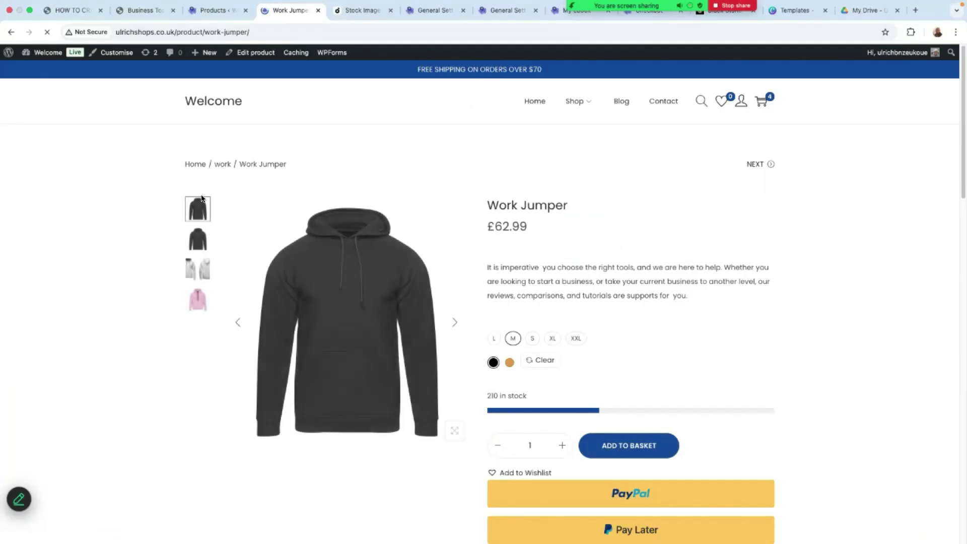
Customise the site from the Work Jumper page and expand the single product general and product images settings
click(112, 53)
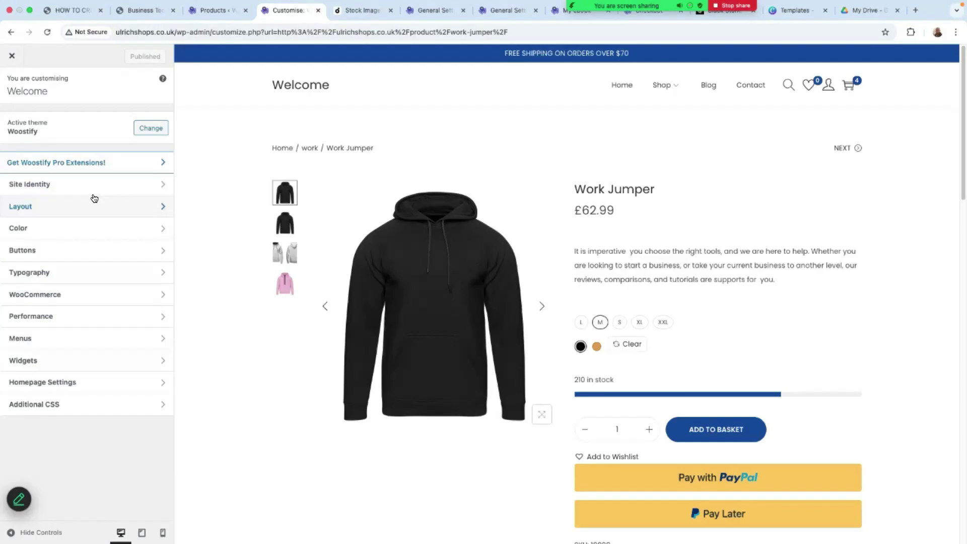
click(77, 296)
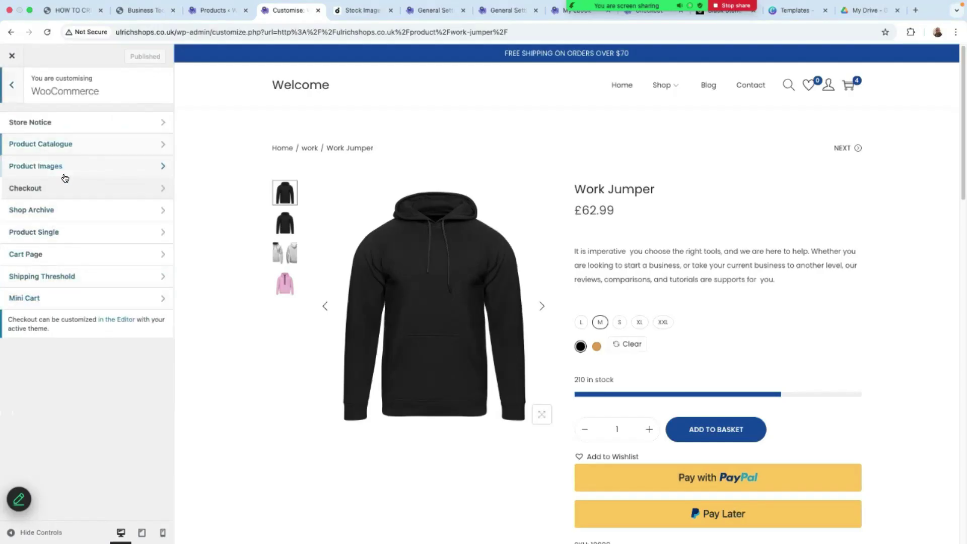
click(69, 232)
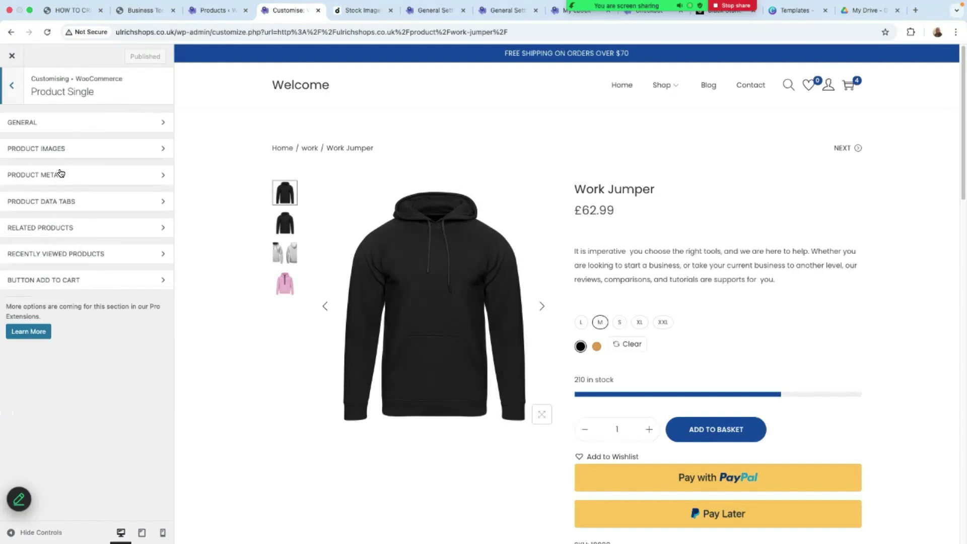
click(62, 123)
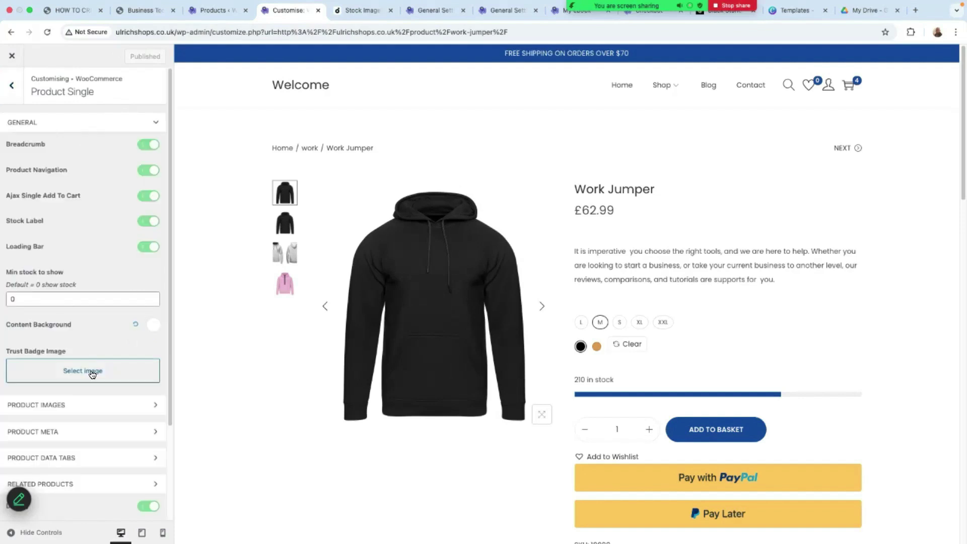
click(68, 408)
scroll(153, 354, down, 5)
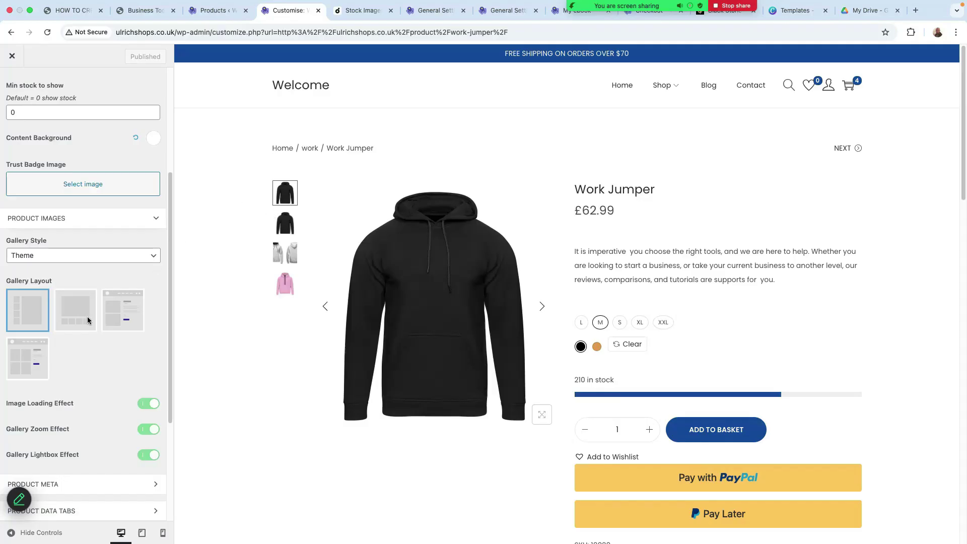
Try the grid gallery layout, choose the layout with thumbnails below the main image, publish it and close the customiser
click(75, 311)
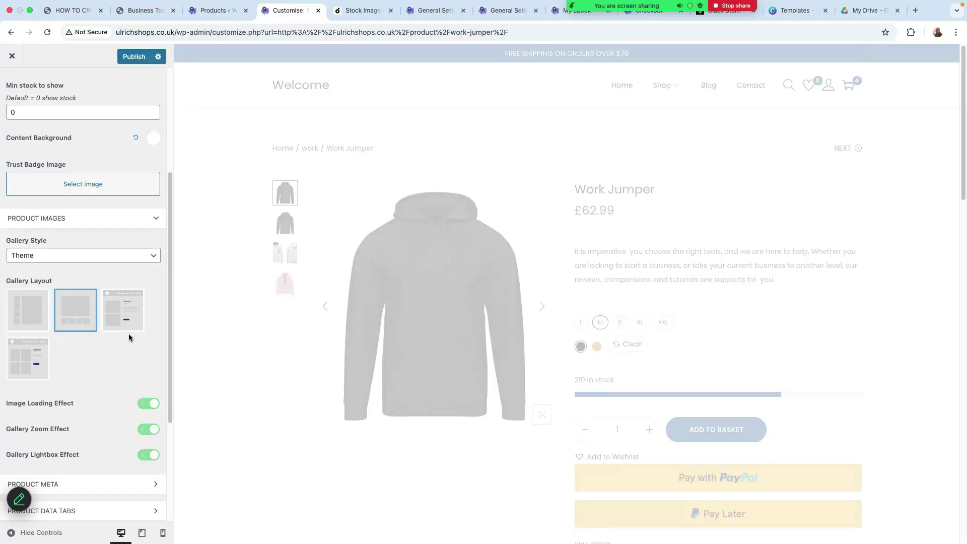
scroll(409, 380, down, 2)
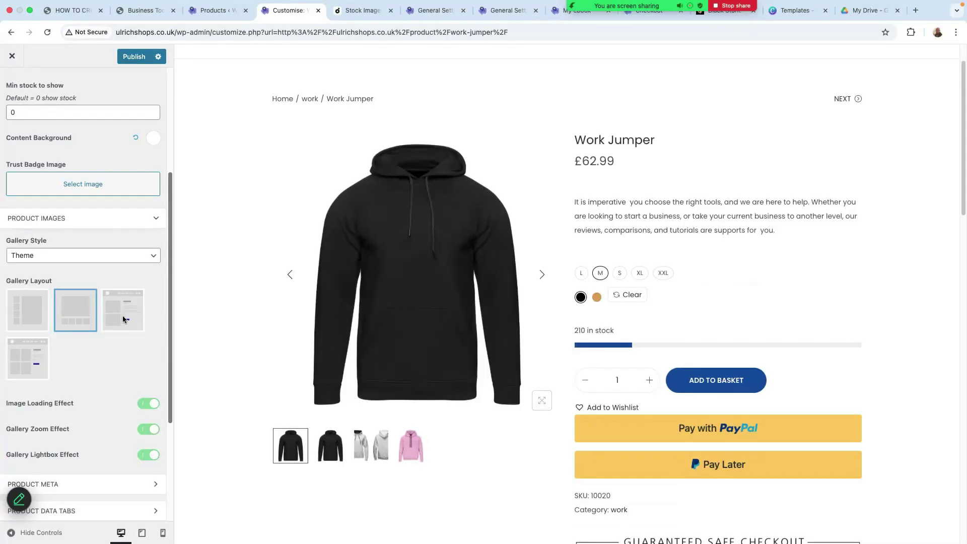
click(21, 365)
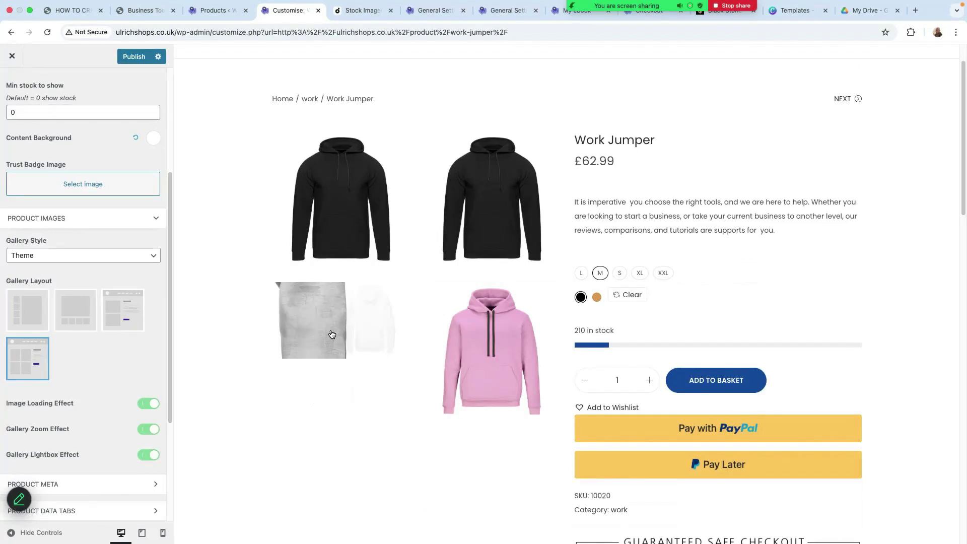
click(77, 310)
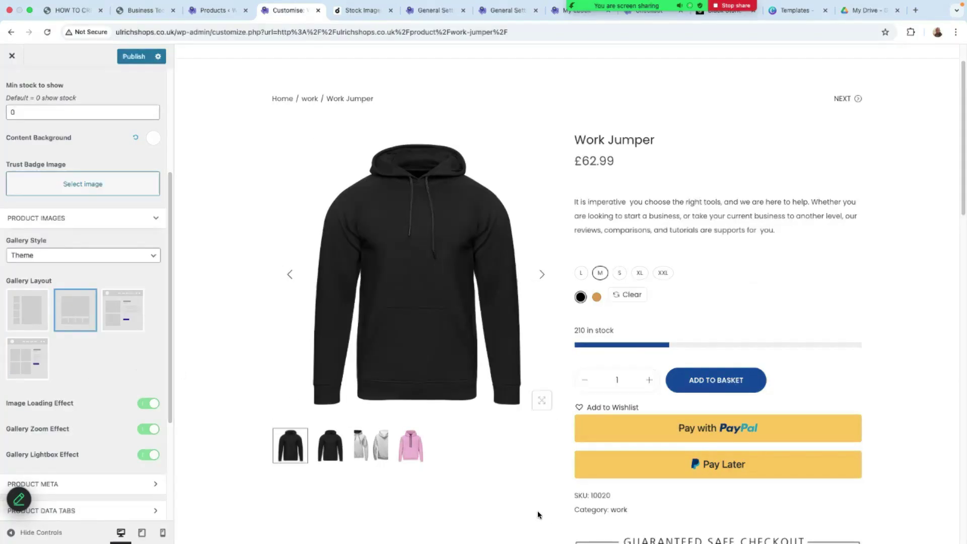
click(134, 60)
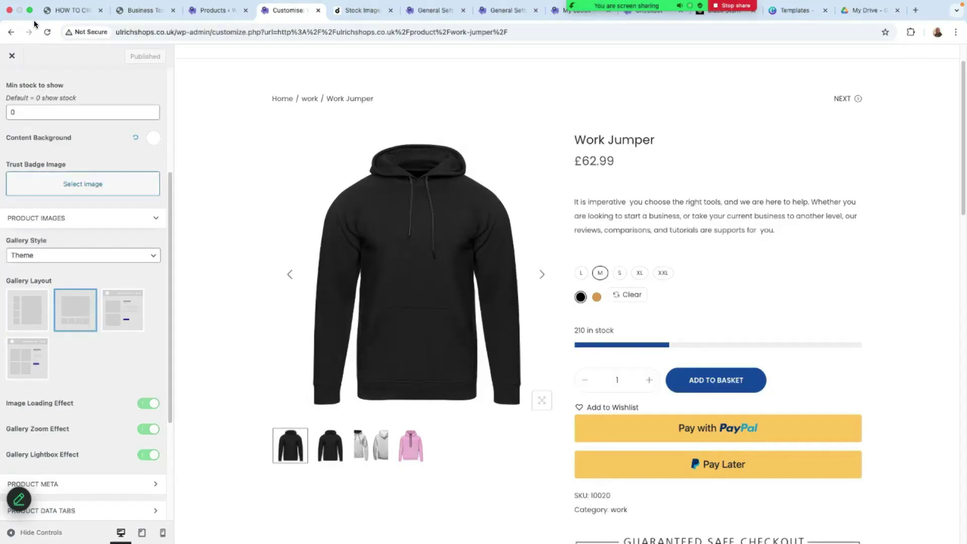
click(12, 55)
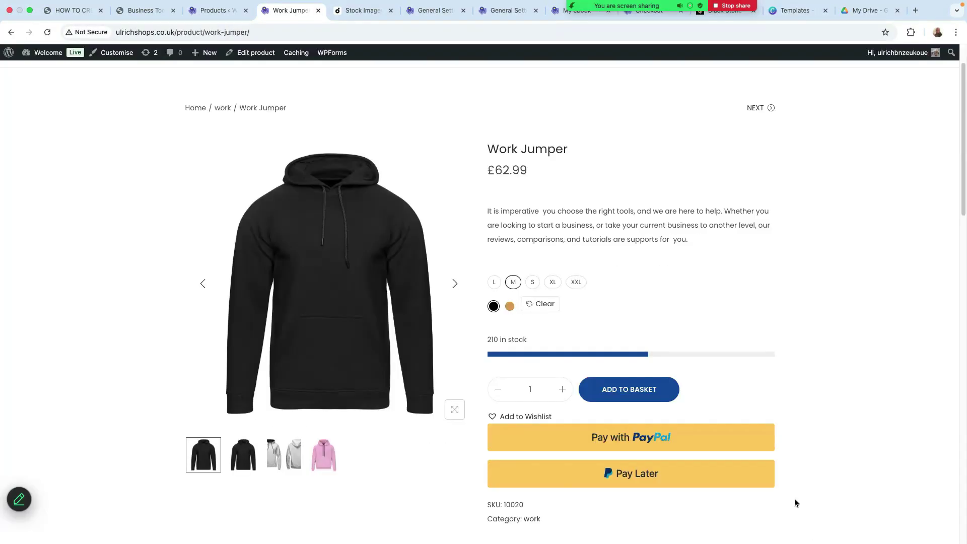
Open the WooCommerce product catalogue settings in the customiser and look through the shop page preview
click(114, 55)
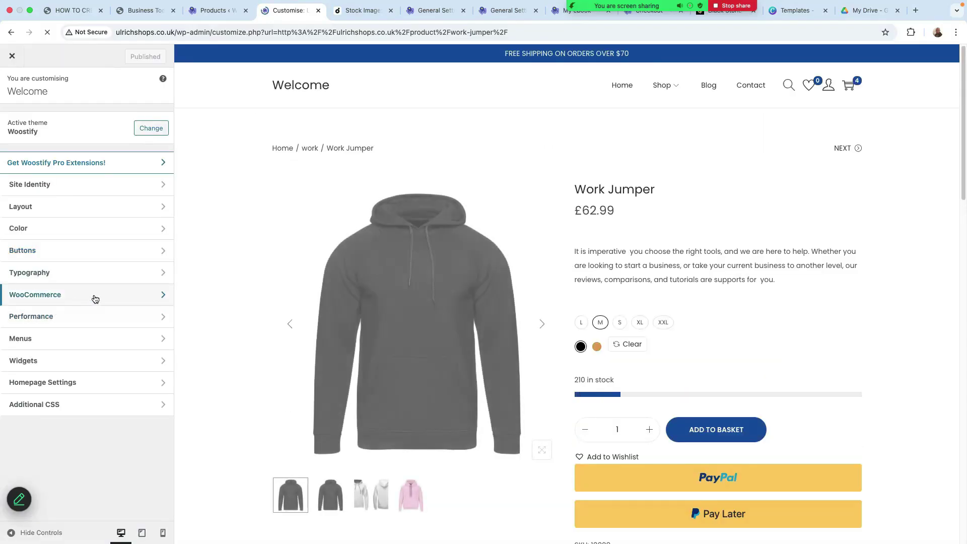
click(92, 295)
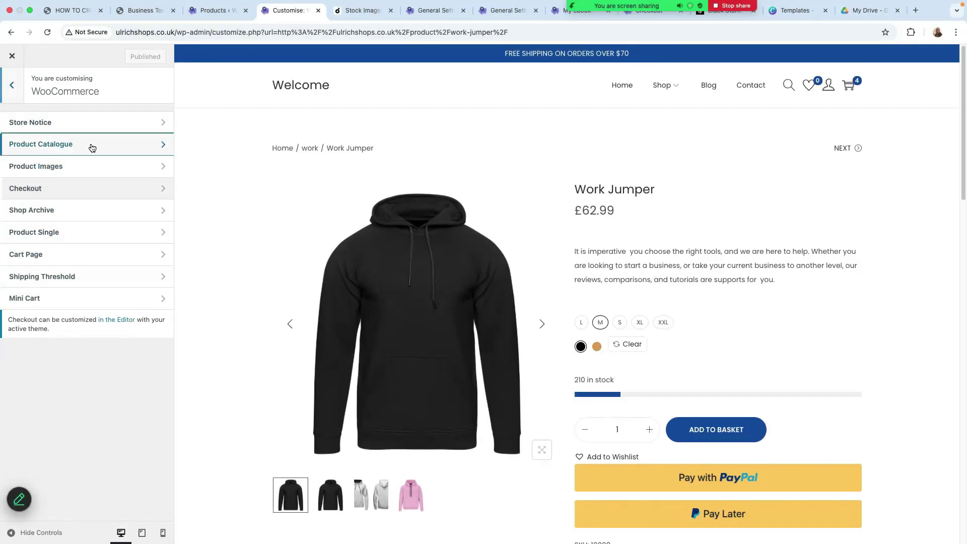
click(58, 147)
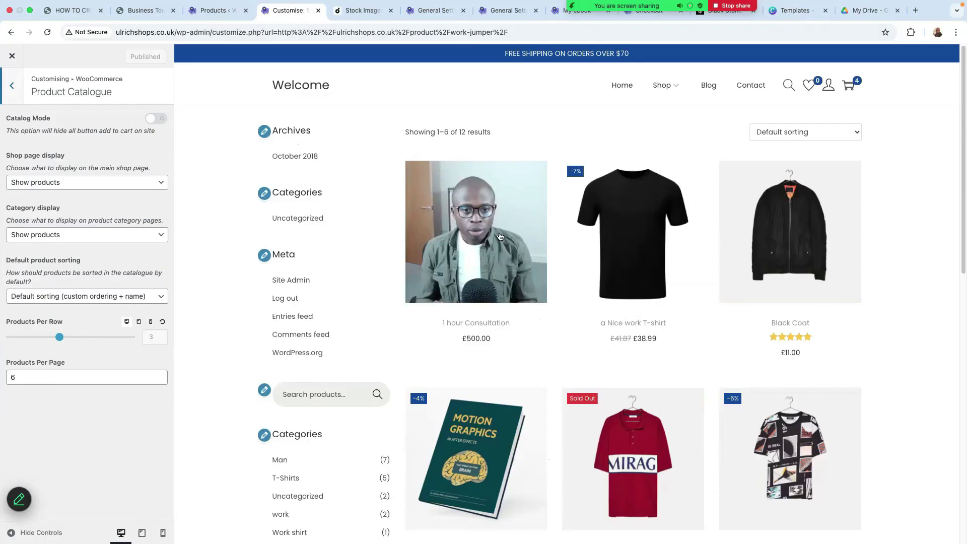
scroll(809, 322, down, 15)
scroll(809, 321, up, 15)
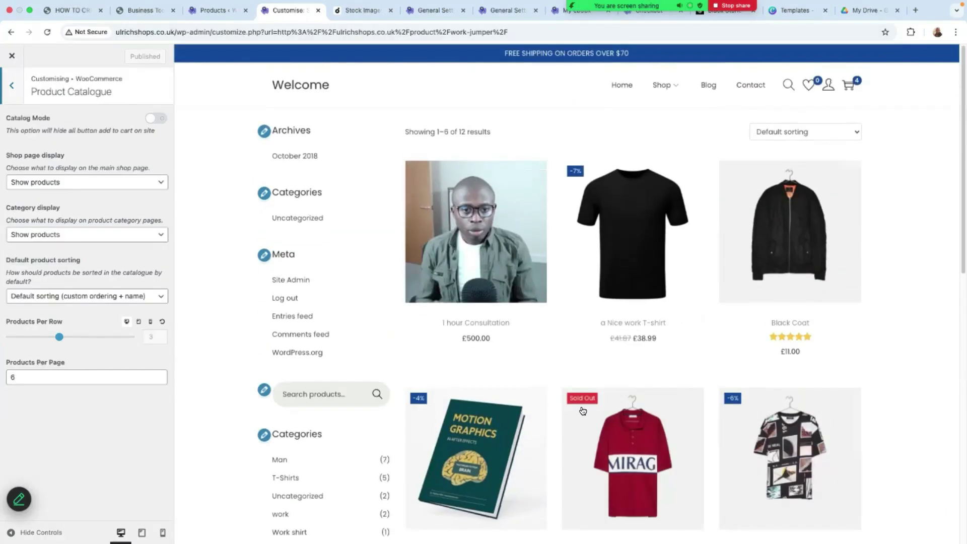
Examine the shop page display and category display options, keeping Show products for both
click(144, 183)
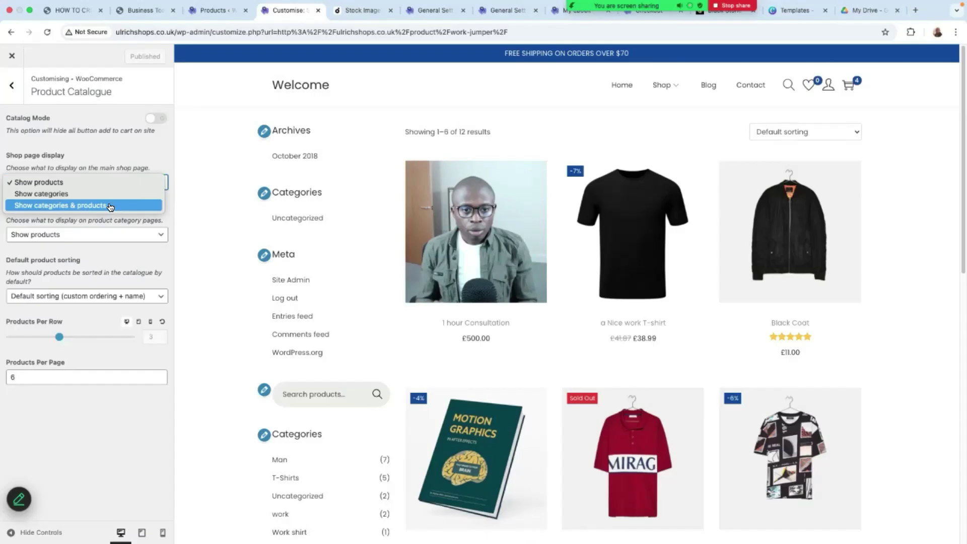
click(140, 153)
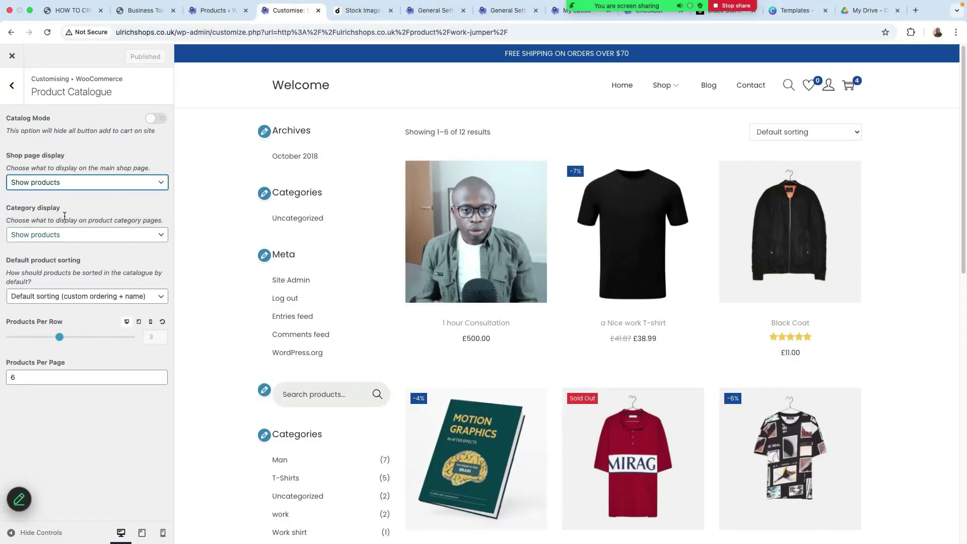
click(138, 237)
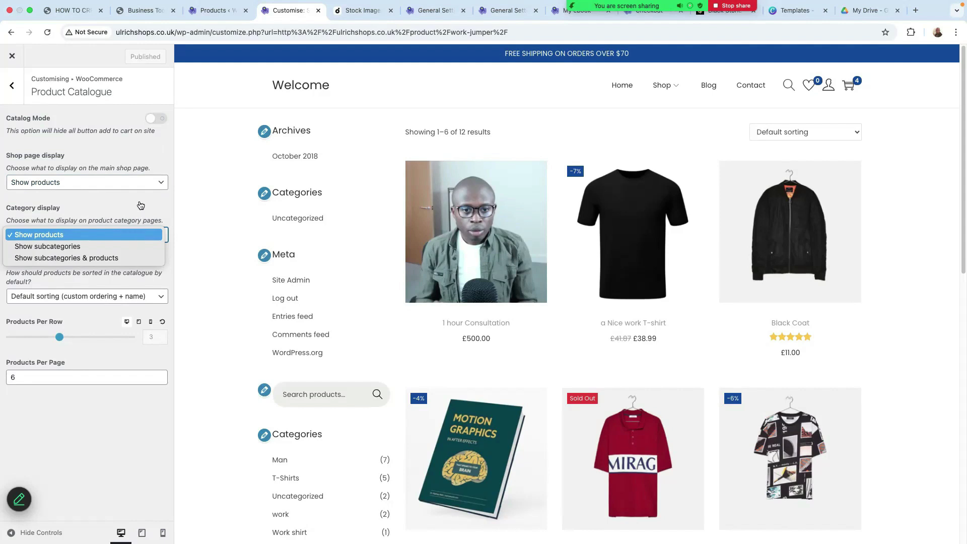
click(113, 210)
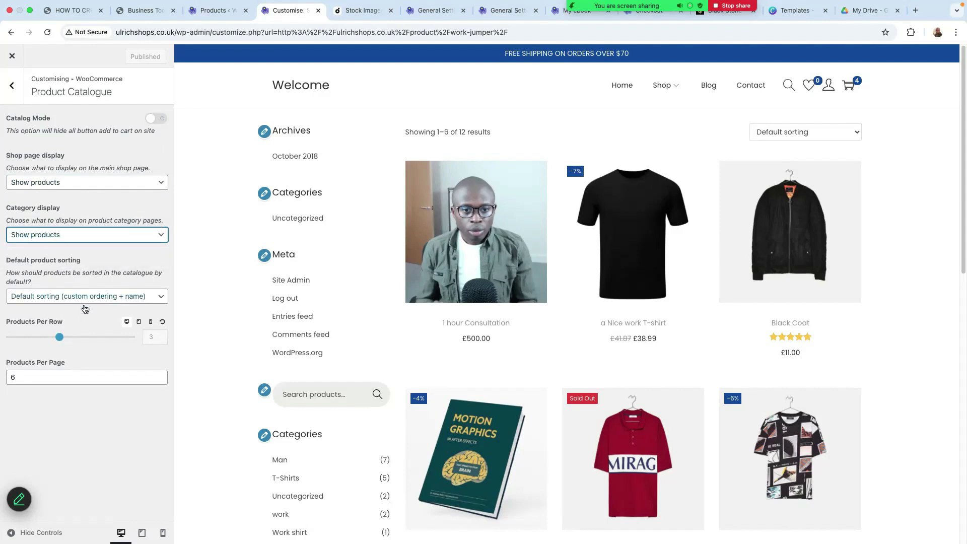
Review the product image width and thumbnail cropping settings and return to the WooCommerce customisation sections
click(13, 87)
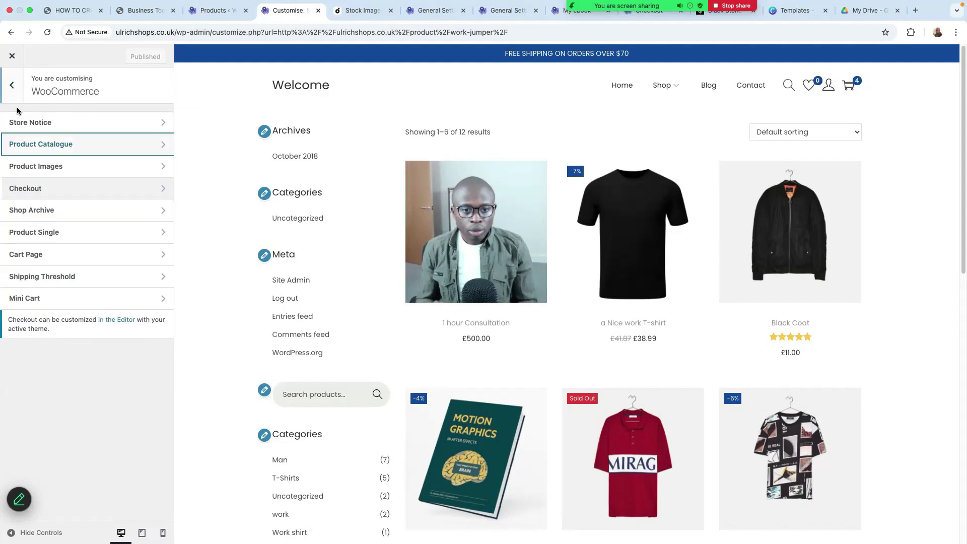
click(75, 166)
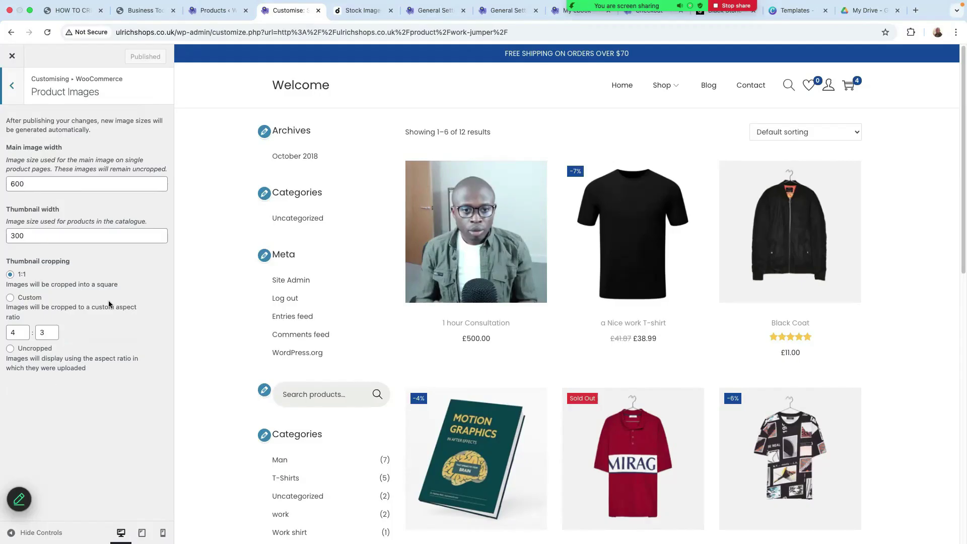
click(13, 86)
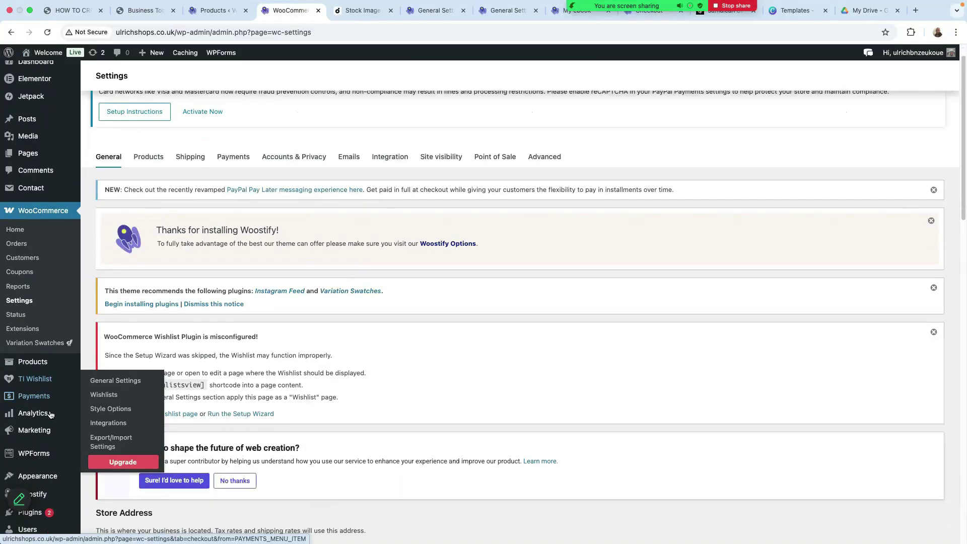
Open the WordPress general settings and review the administration email address, site language, and date and time formats
scroll(50, 438, down, 5)
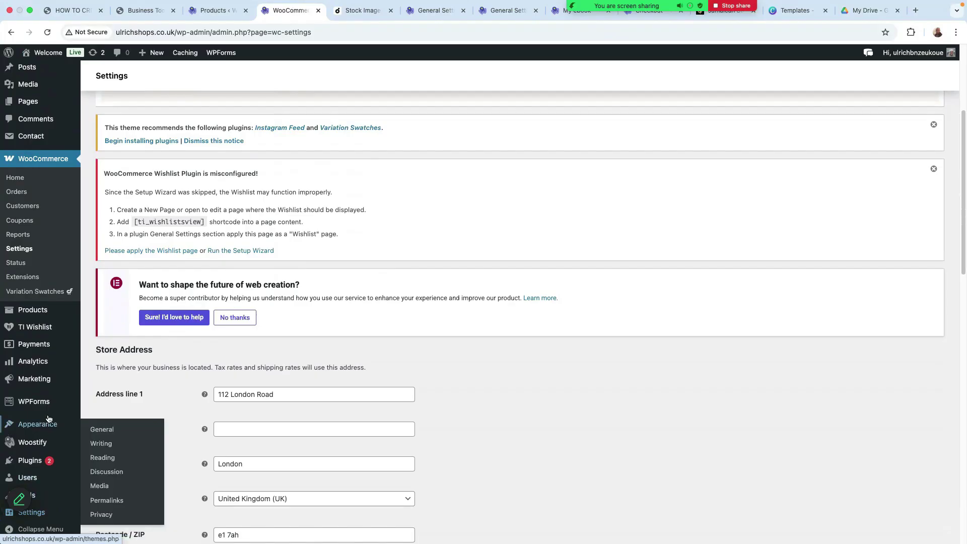
click(38, 514)
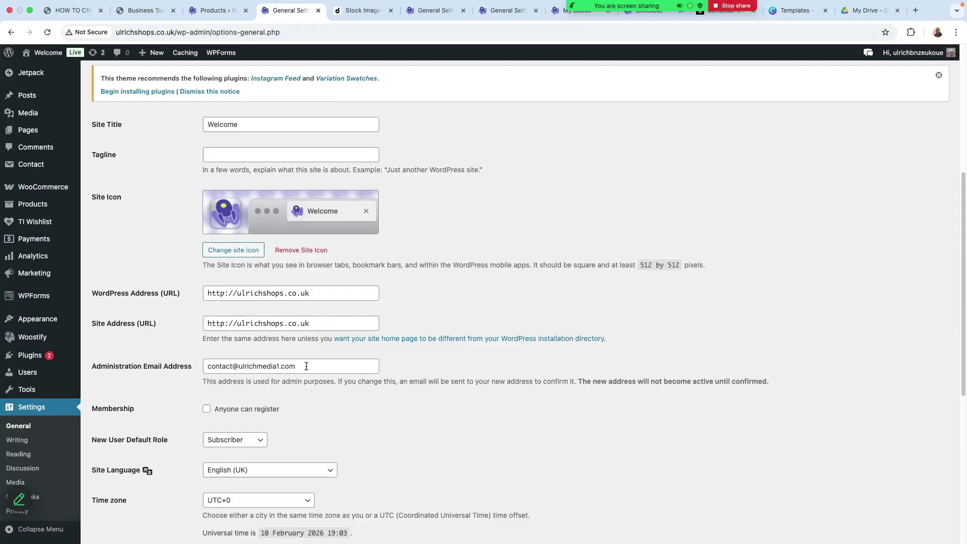
scroll(277, 403, down, 3)
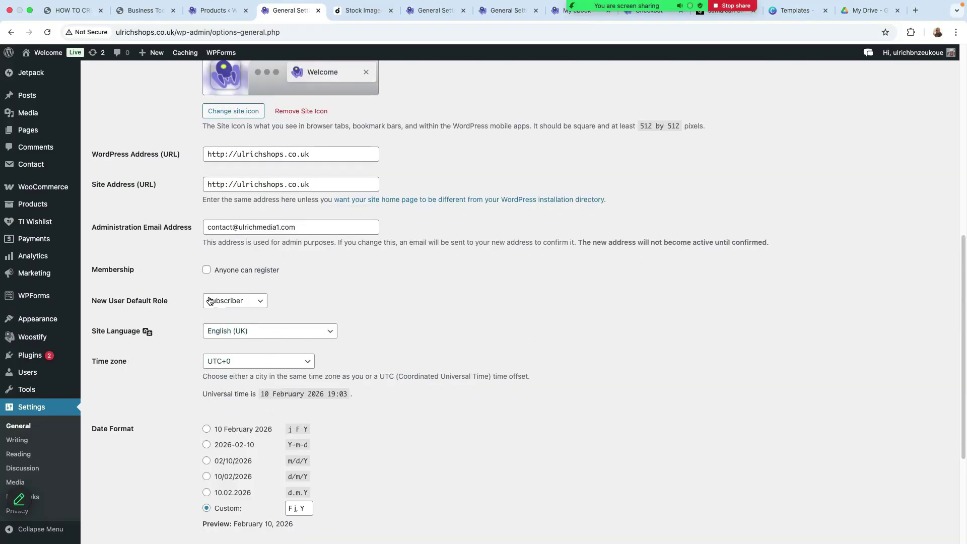
scroll(297, 422, down, 4)
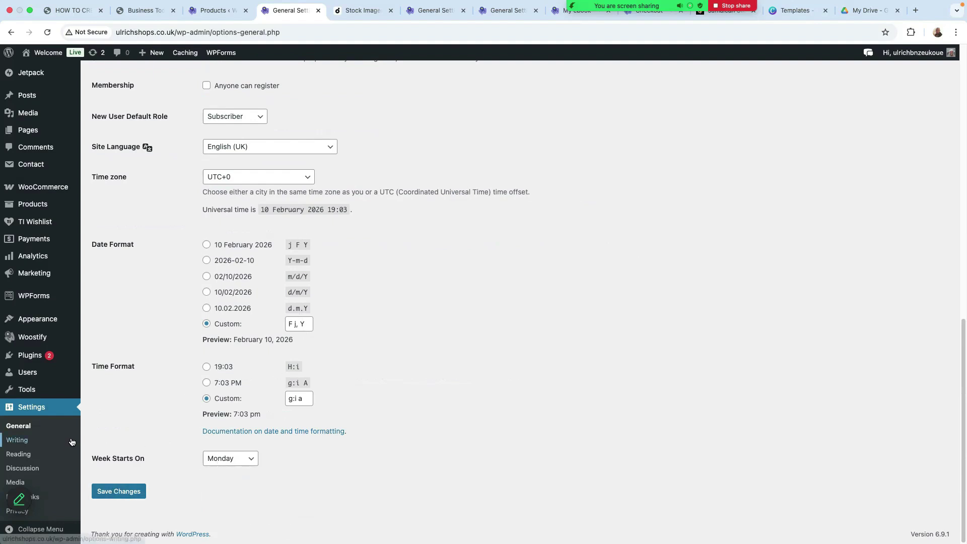
scroll(71, 442, up, 2)
Open the WooCommerce email notifications and bring up the management settings for the New order email
mouse_move(39, 245)
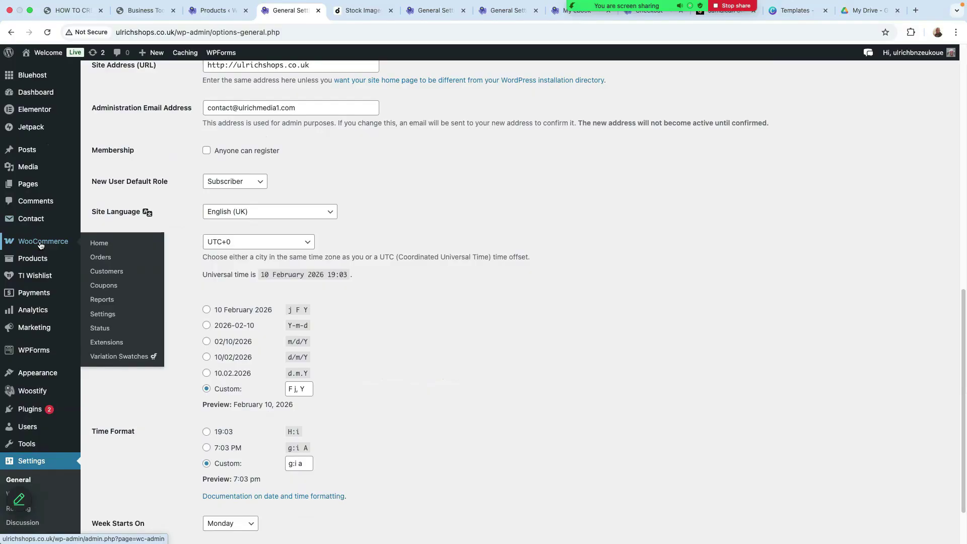
click(105, 315)
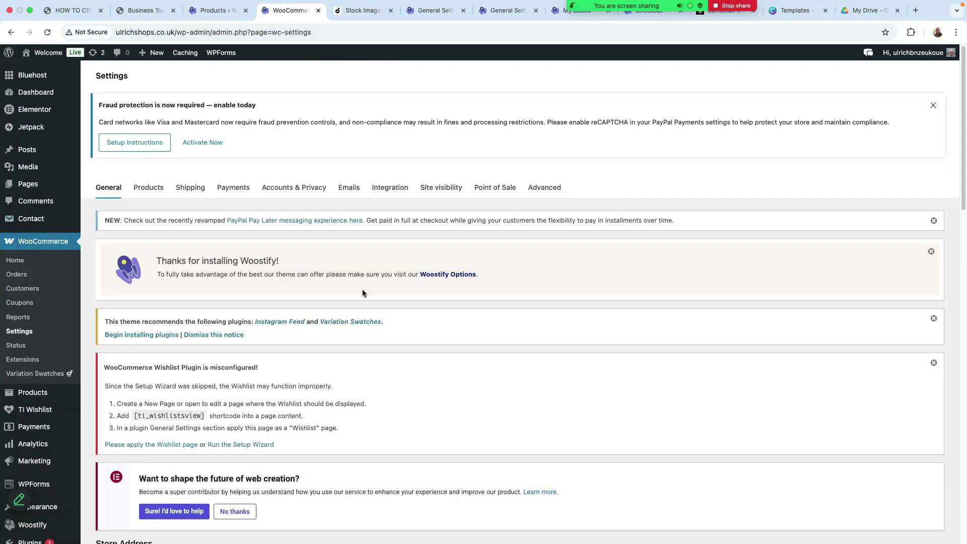
scroll(359, 211, down, 1)
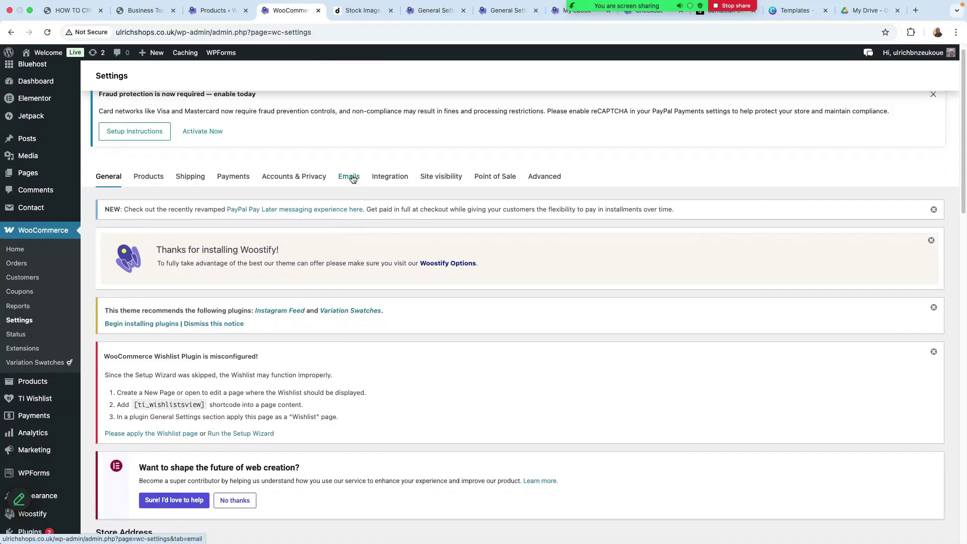
click(353, 179)
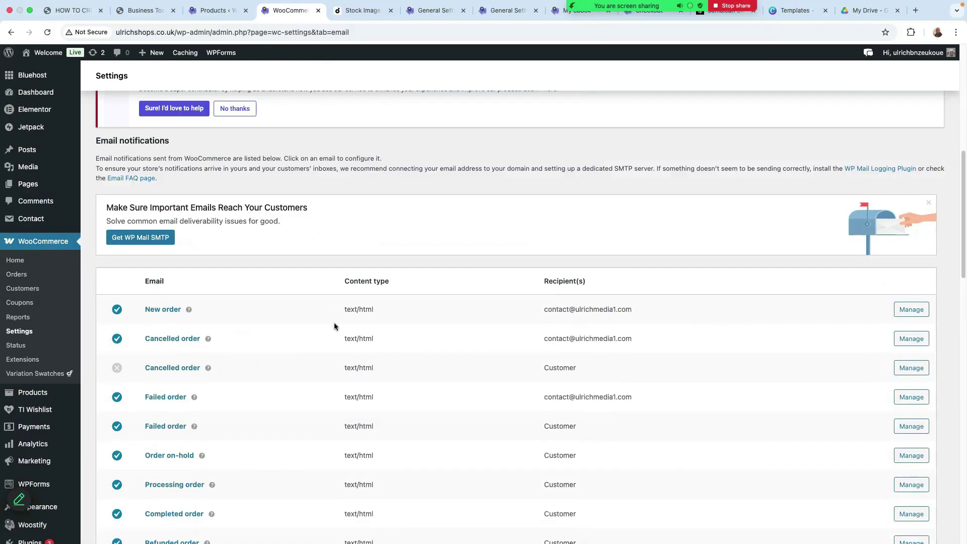
click(913, 310)
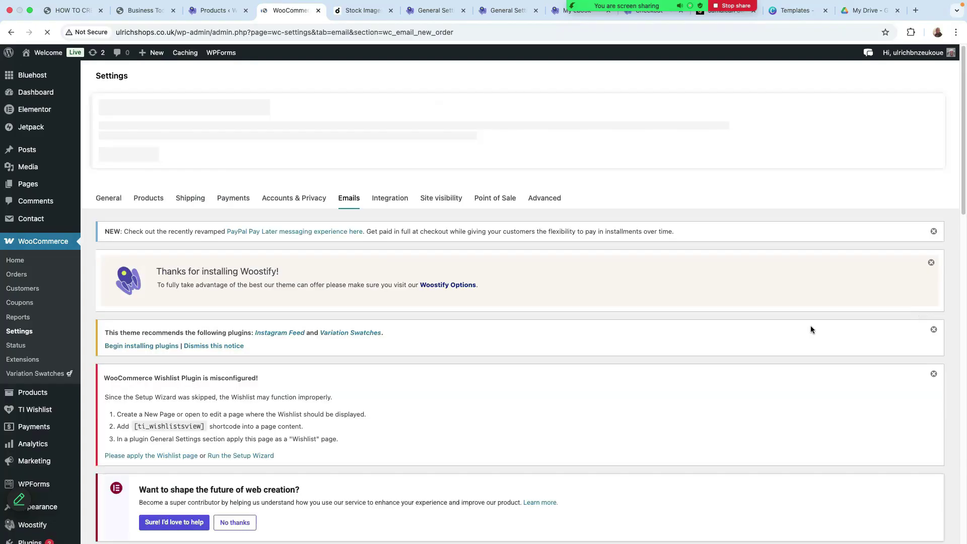
scroll(586, 376, down, 10)
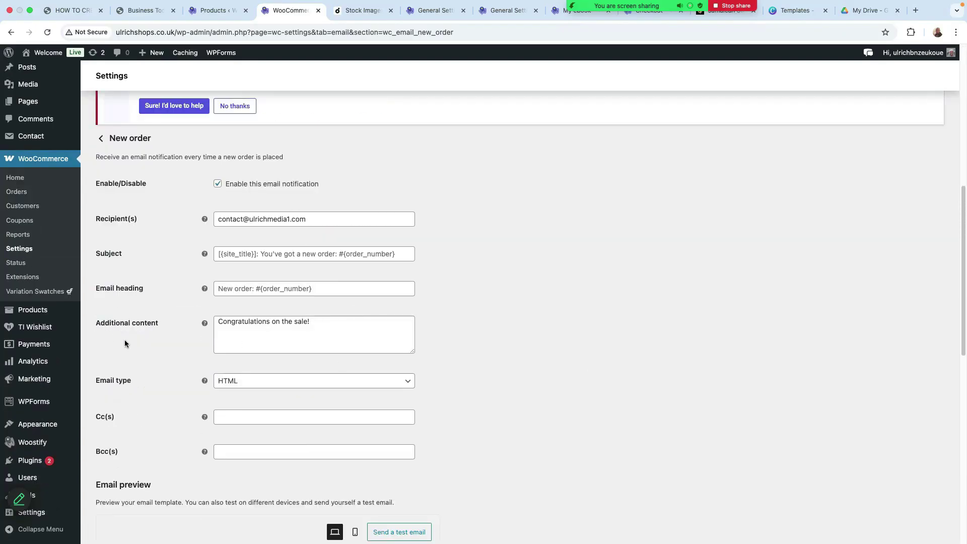
Examine the New order email's additional content and read through its template preview
click(313, 325)
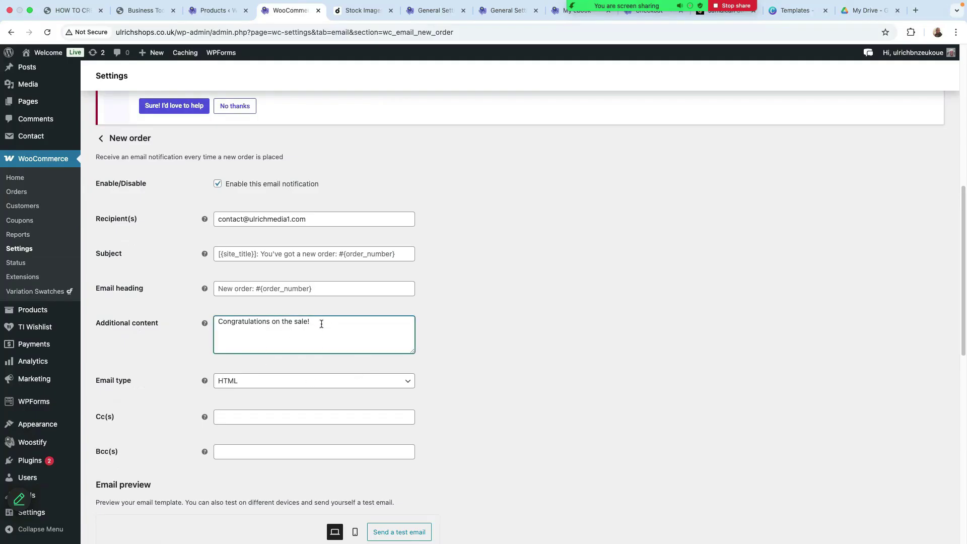
scroll(333, 327, down, 8)
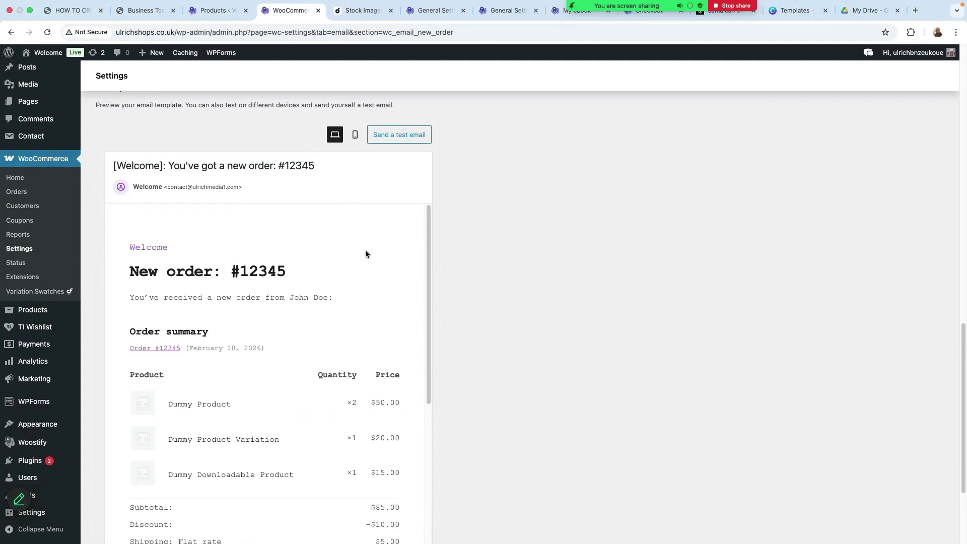
scroll(366, 253, down, 10)
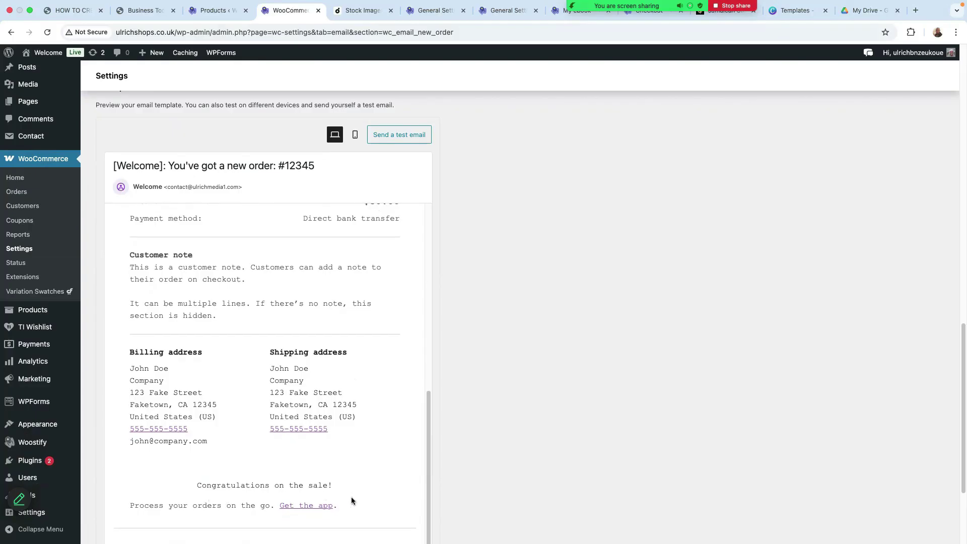
scroll(322, 496, up, 10)
scroll(439, 391, up, 8)
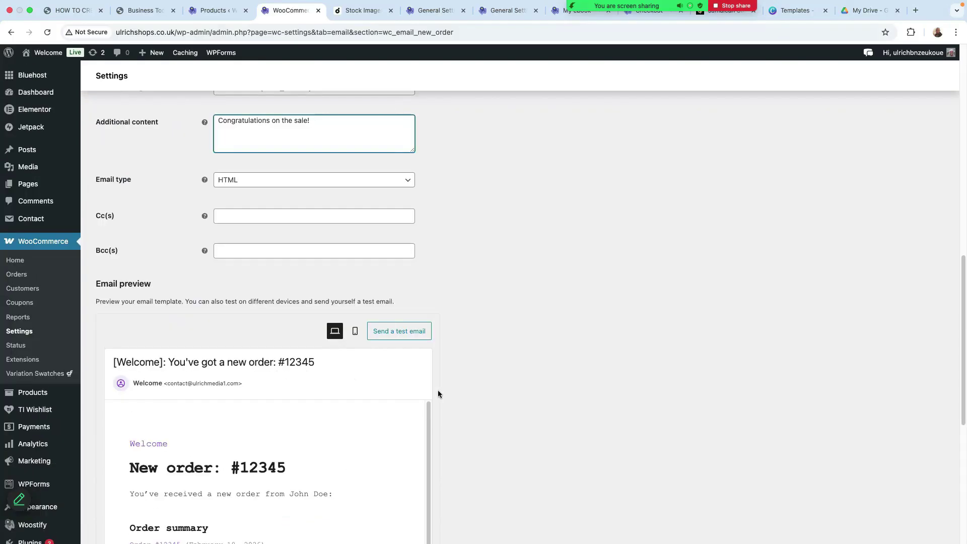
scroll(443, 386, down, 7)
scroll(432, 401, up, 2)
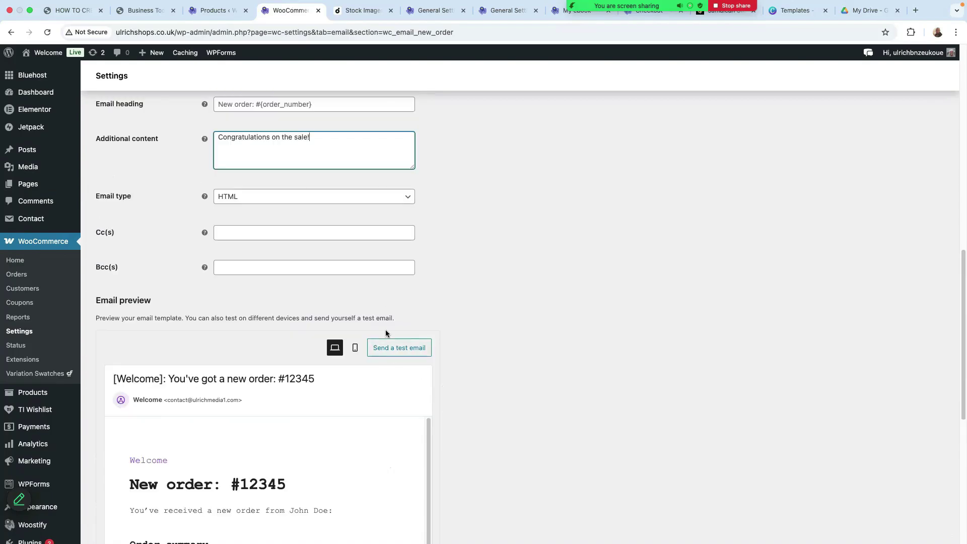
scroll(477, 329, up, 10)
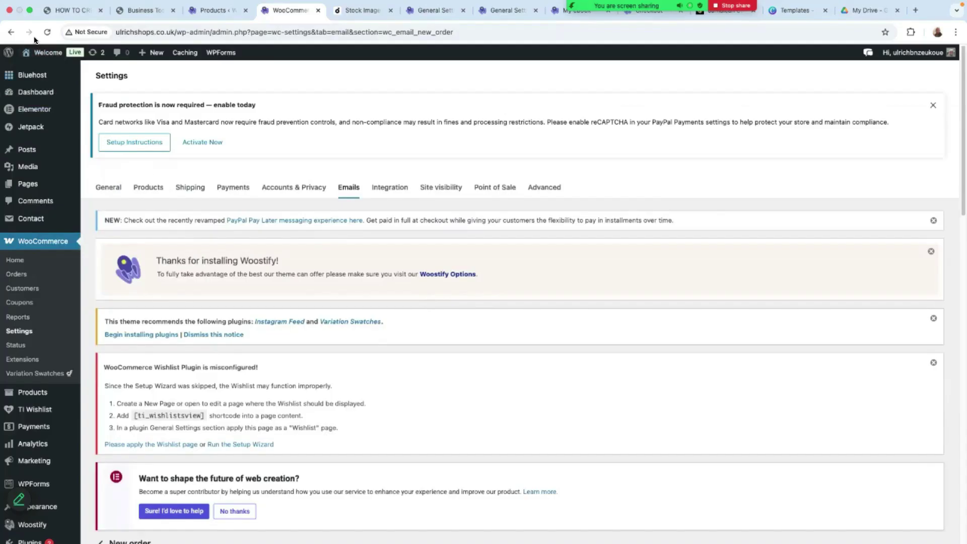
Return to the email settings and review the sender options, email template settings and Processing order preview
click(10, 33)
scroll(347, 286, down, 15)
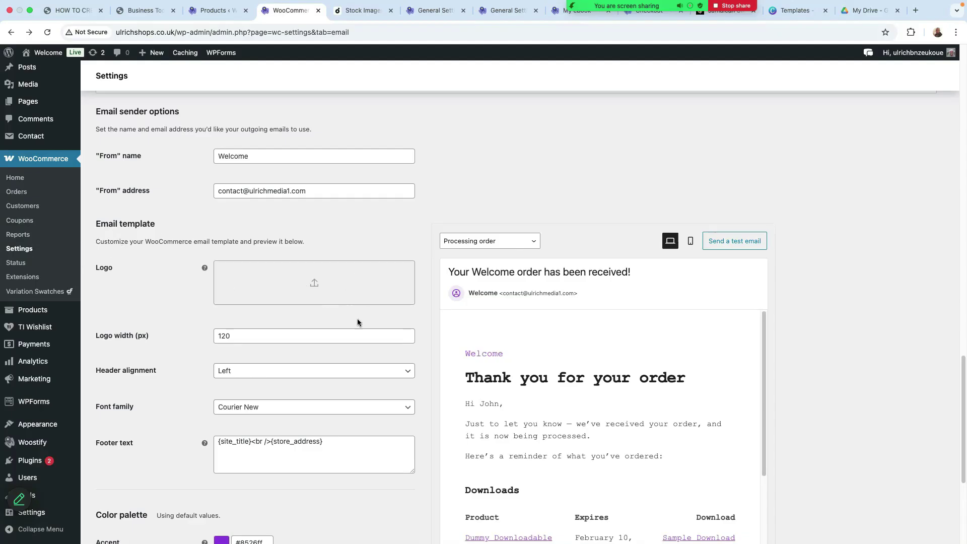
scroll(310, 382, down, 2)
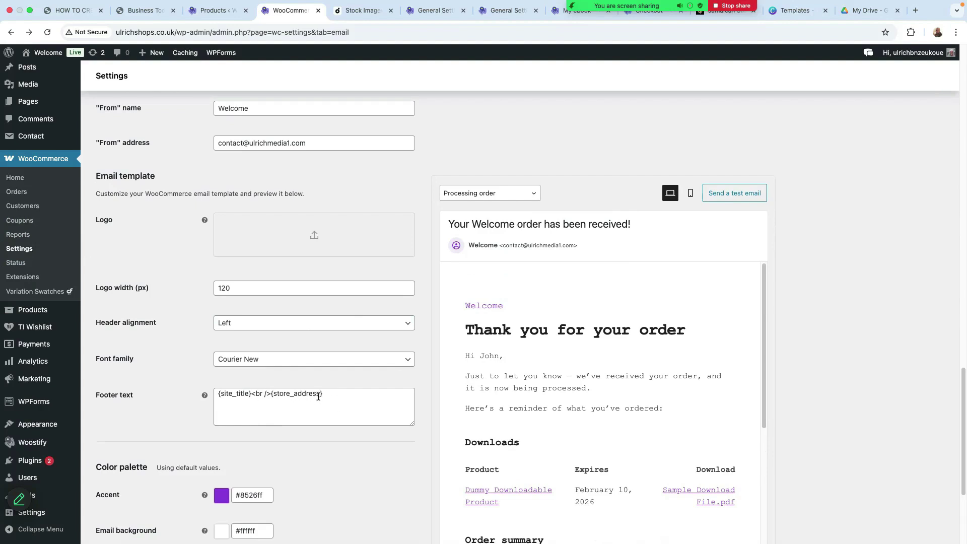
scroll(530, 330, down, 4)
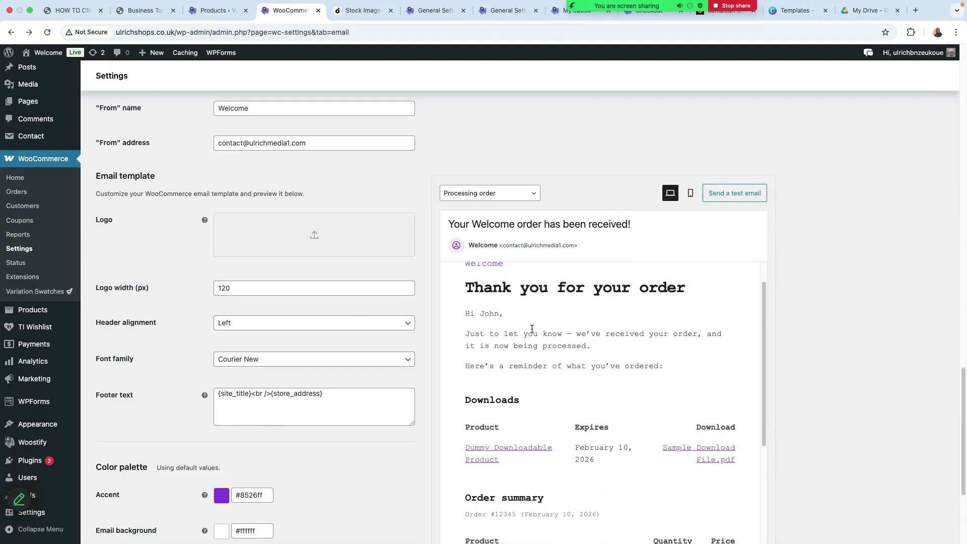
scroll(524, 343, down, 5)
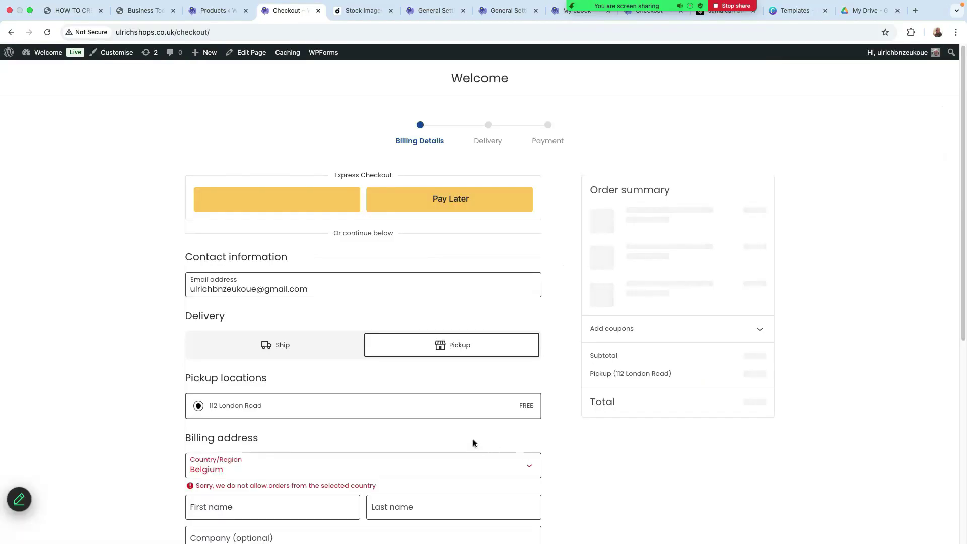
Choose Ship as the delivery method at checkout and fill in the customer's shipping address and phone number
click(283, 345)
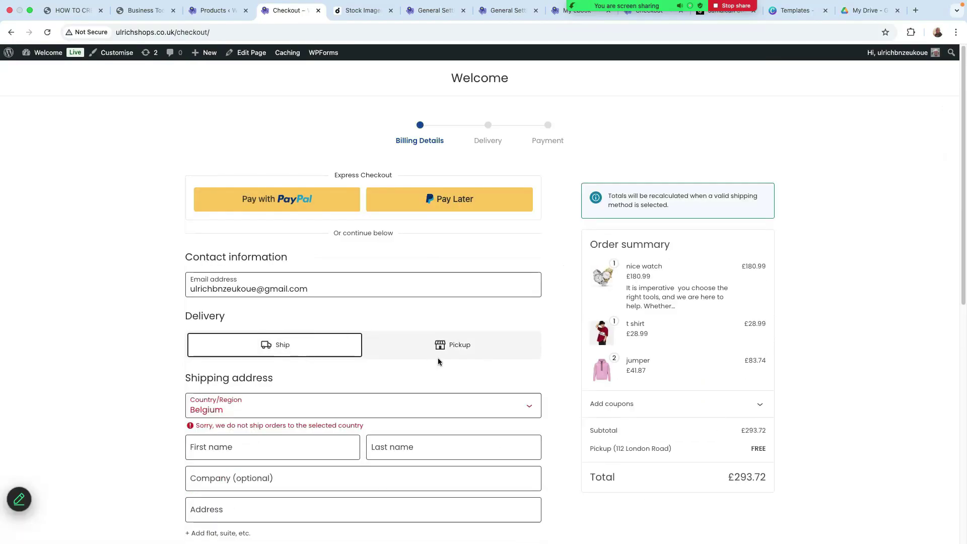
scroll(354, 392, down, 3)
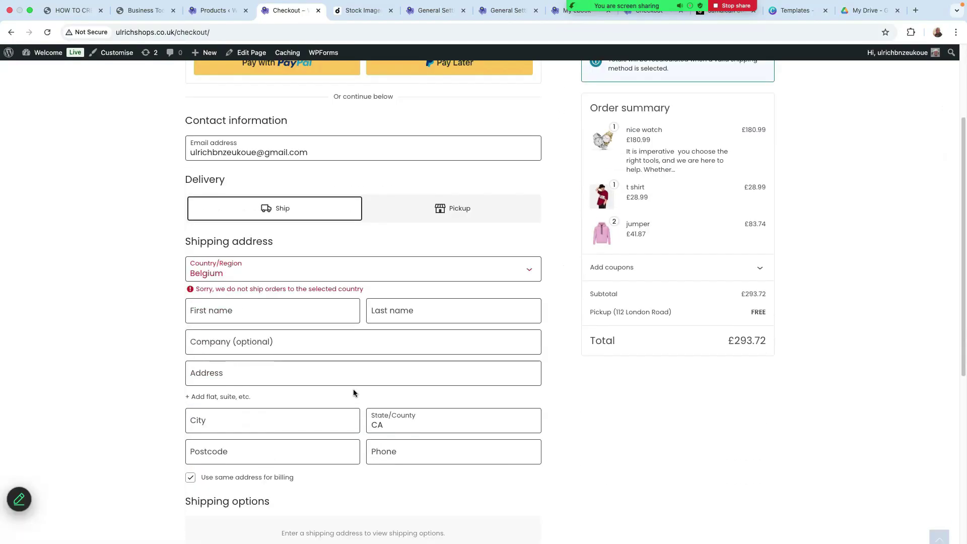
click(255, 262)
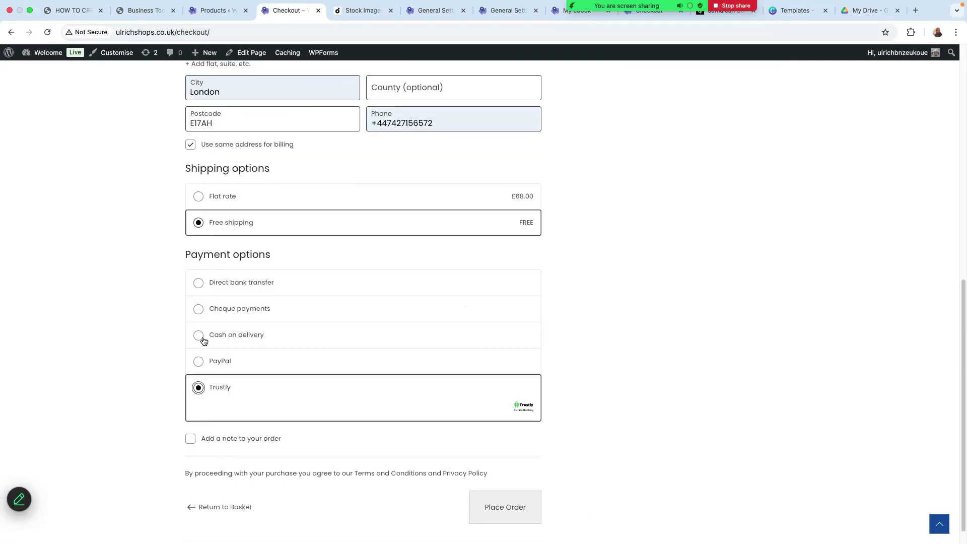
Select Cash on delivery as the payment option and enable adding a note to the order
click(203, 341)
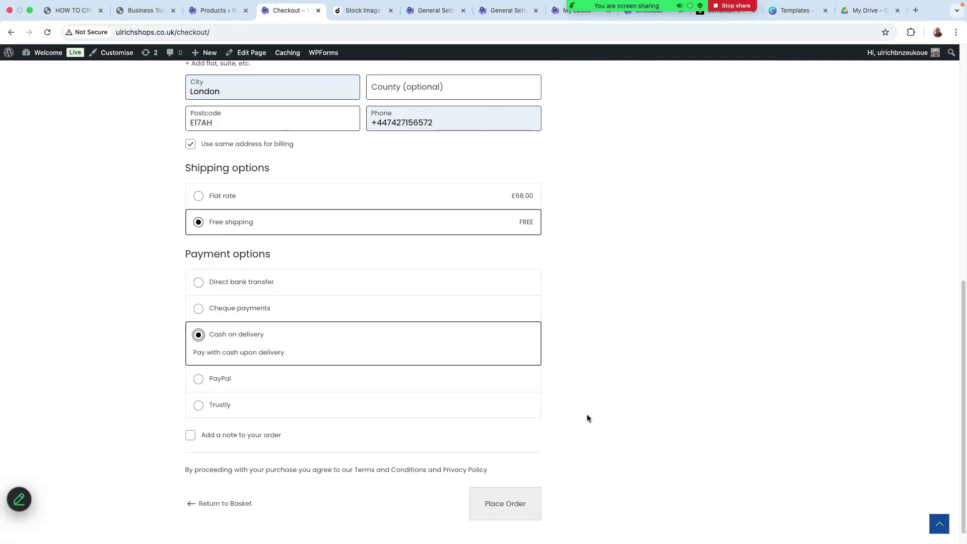
scroll(661, 412, down, 1)
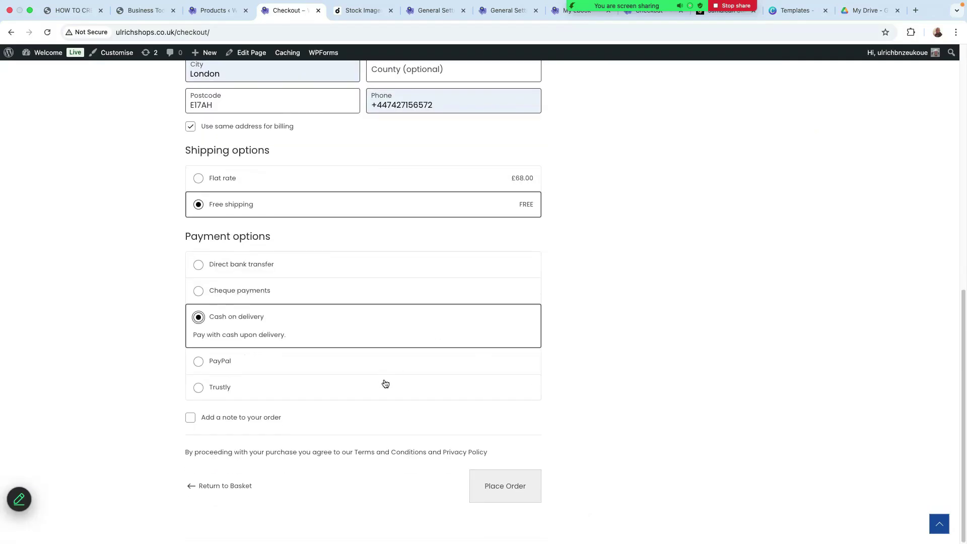
click(210, 417)
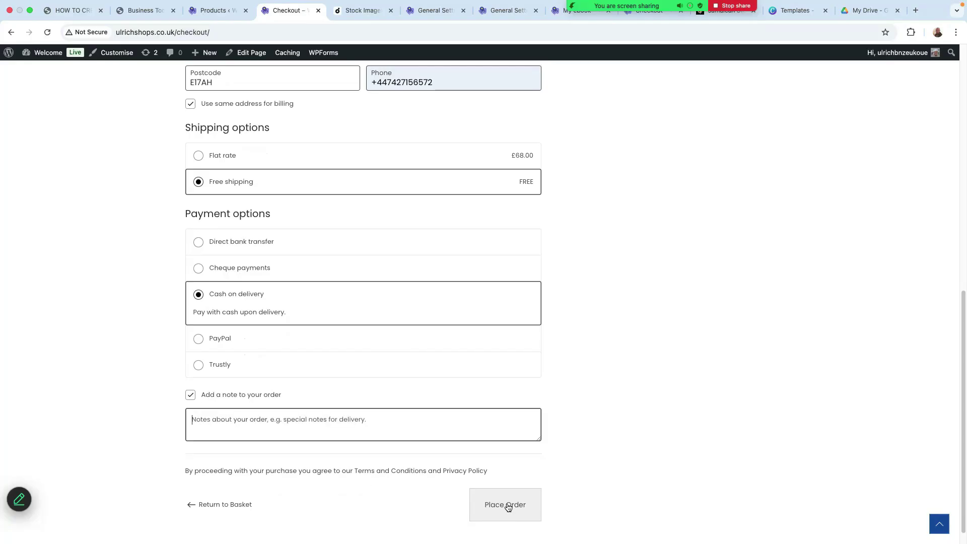
Place the order and decline the browser's offer to save the address
click(508, 505)
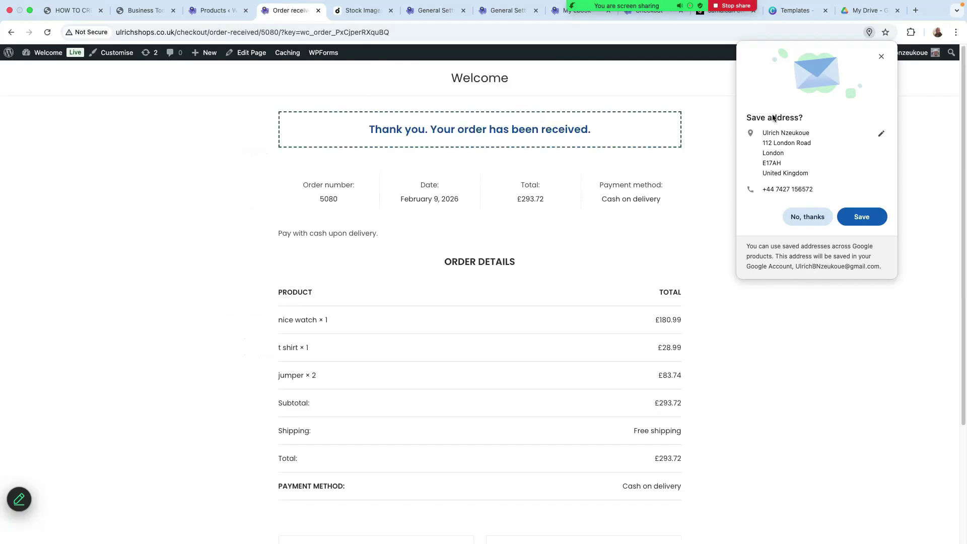
click(808, 218)
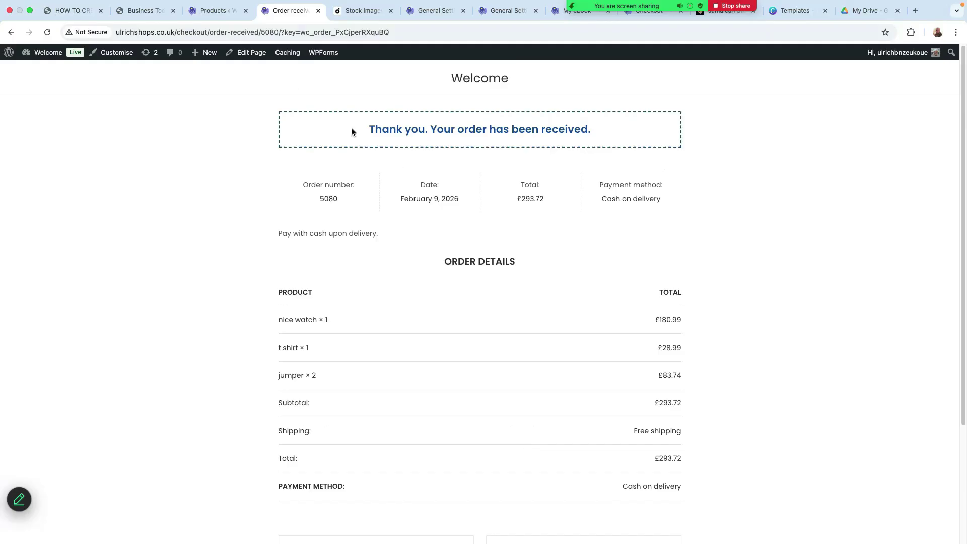
Go back to the store admin, list the WooCommerce orders and open the newly placed order
click(218, 11)
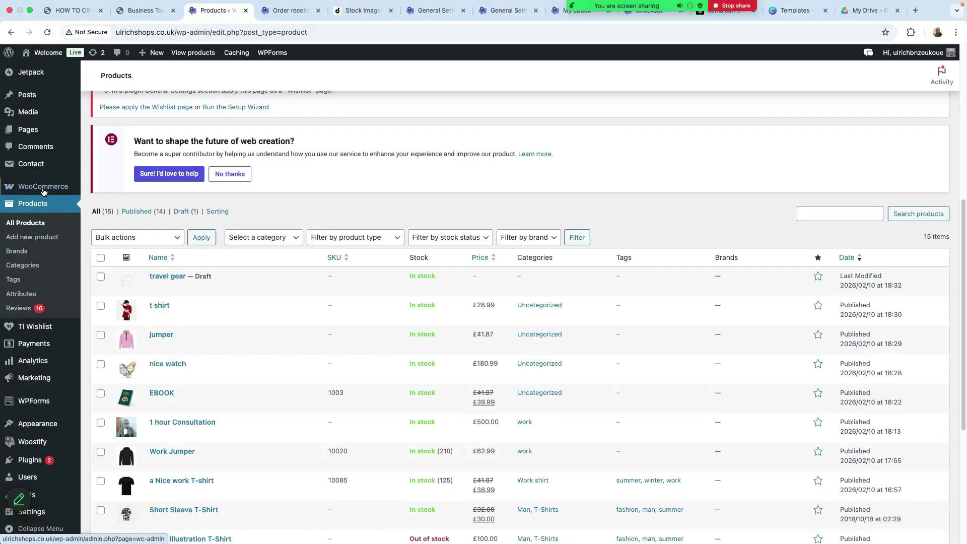
mouse_move(44, 189)
click(108, 204)
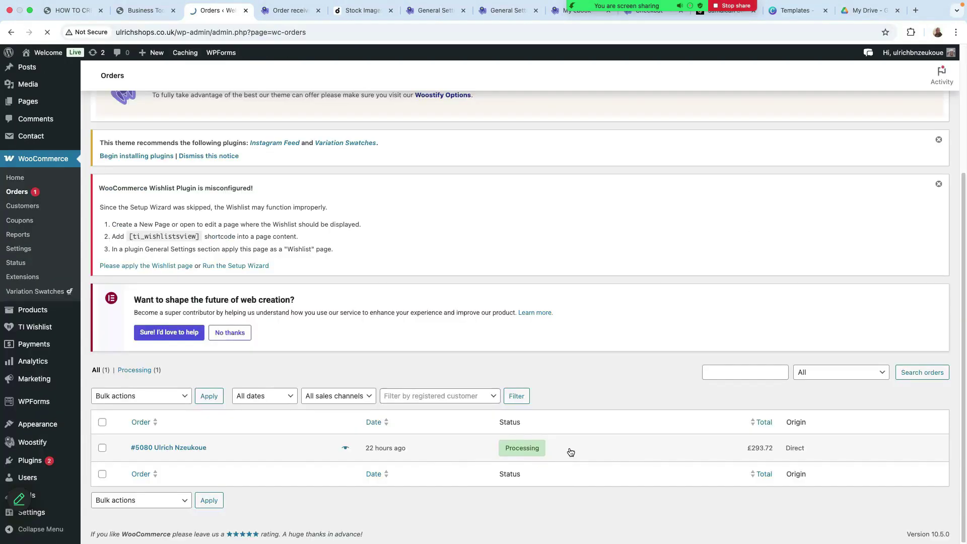
click(571, 452)
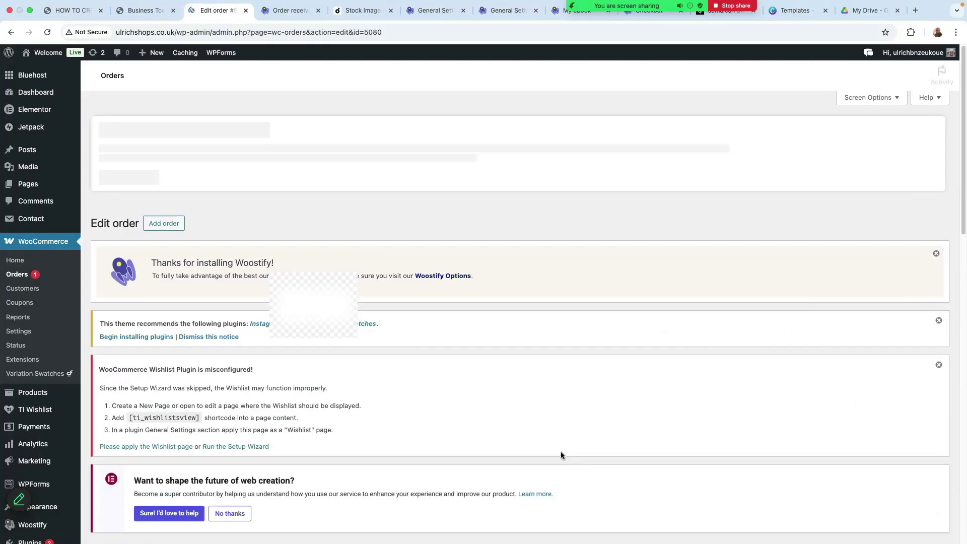
Review the order's status, billing and shipping details, purchased products and shipping method
scroll(546, 447, down, 2)
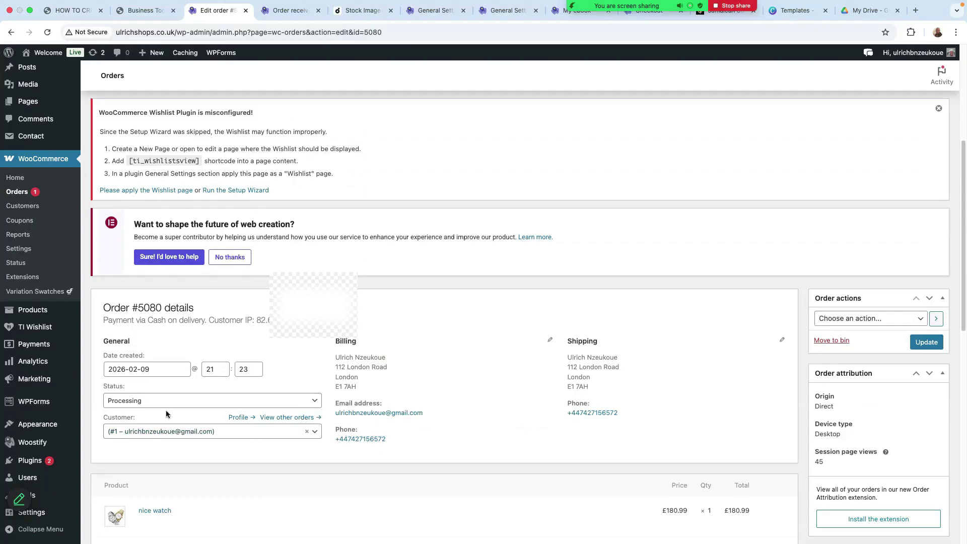
scroll(235, 402, down, 3)
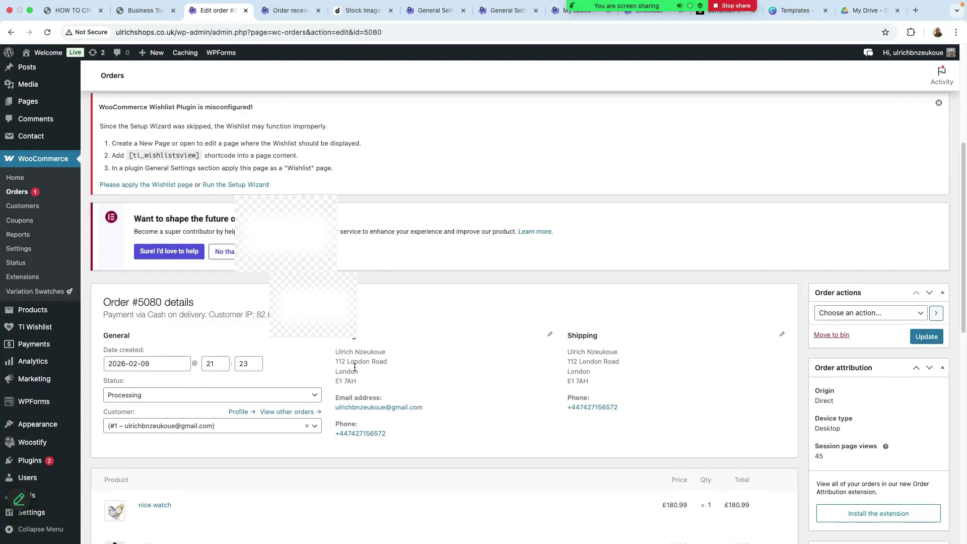
scroll(235, 401, down, 3)
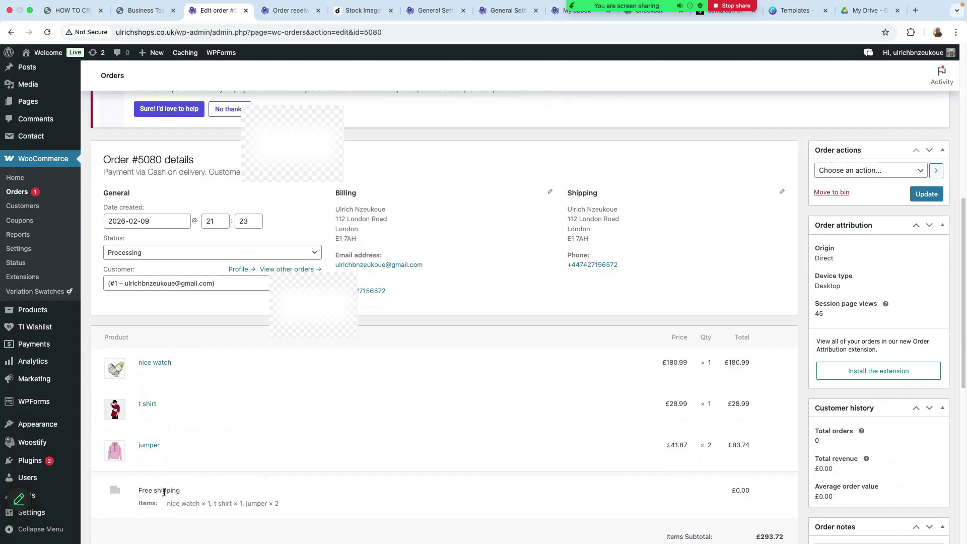
scroll(178, 481, up, 5)
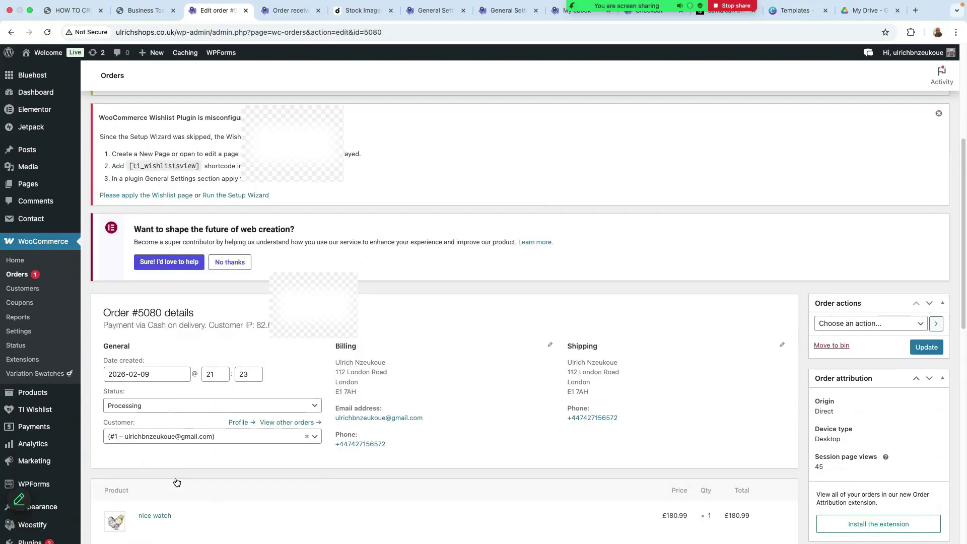
Change the order's status to Completed and update the order
click(166, 408)
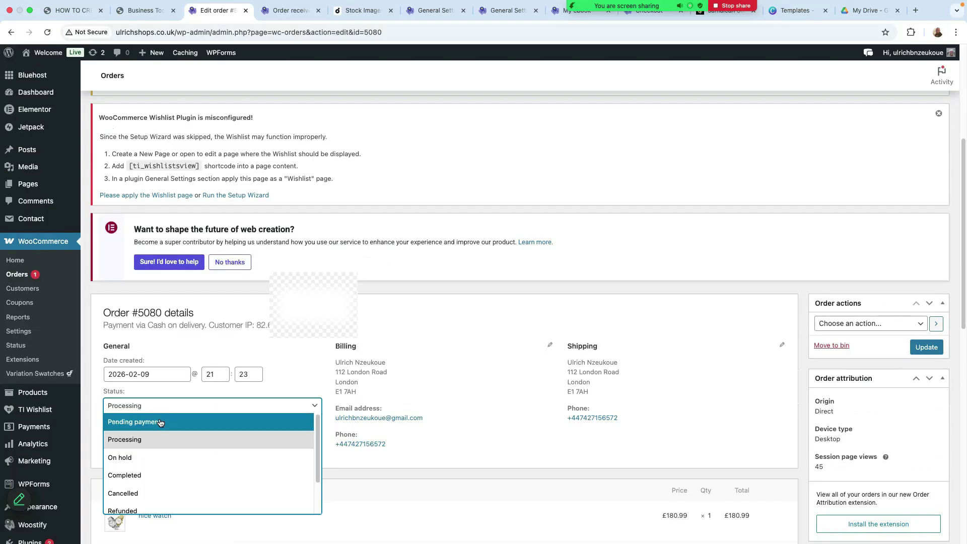
click(139, 476)
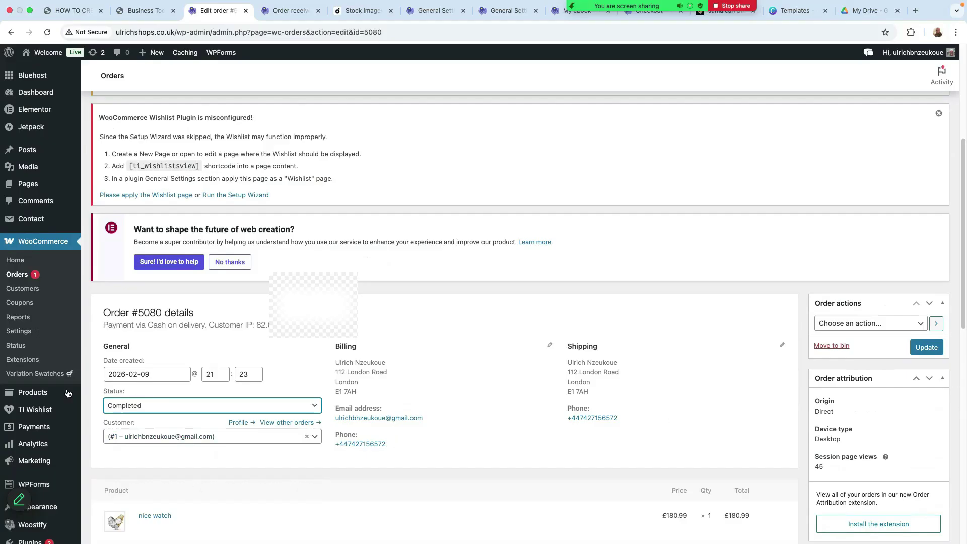
click(927, 348)
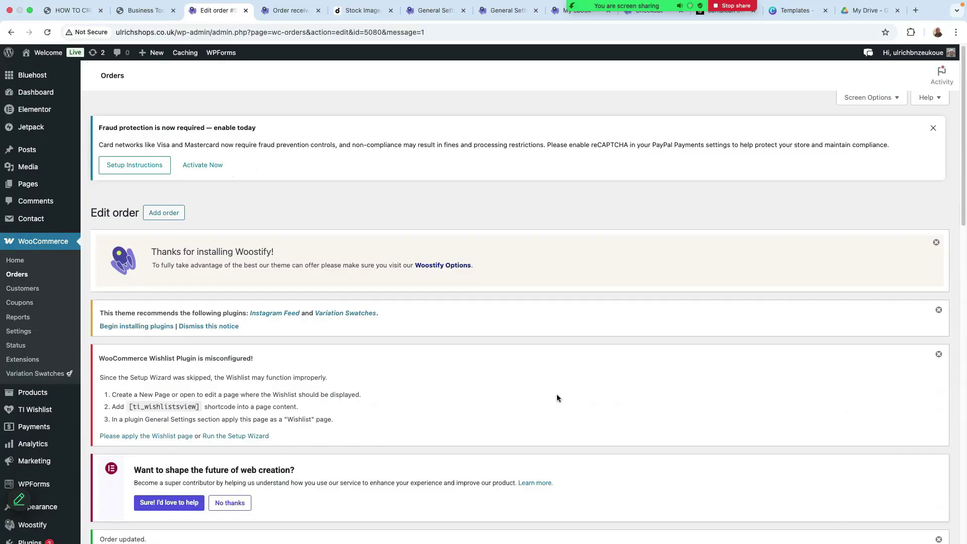
Add the private note "please follow the instructions" to the order and update the order again
scroll(556, 398, down, 10)
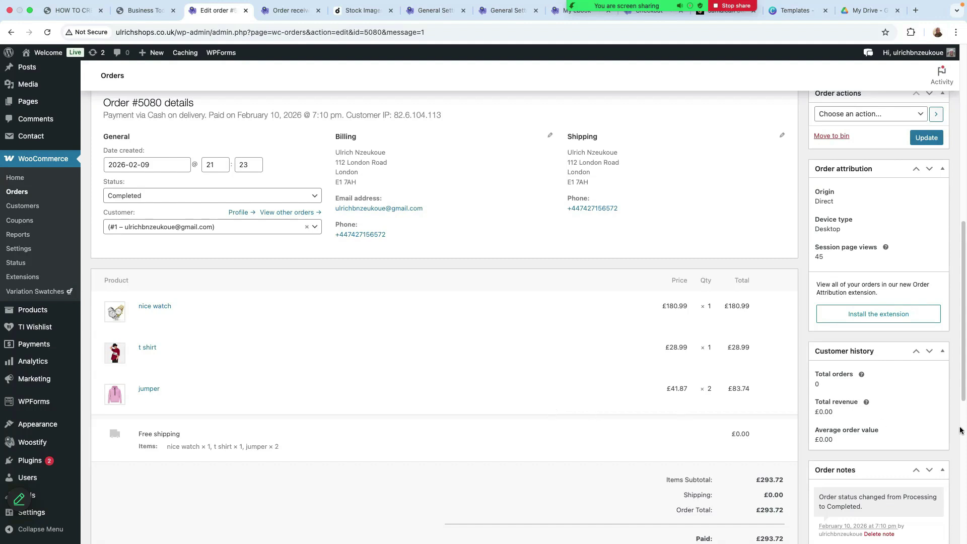
scroll(828, 451, down, 4)
click(832, 450)
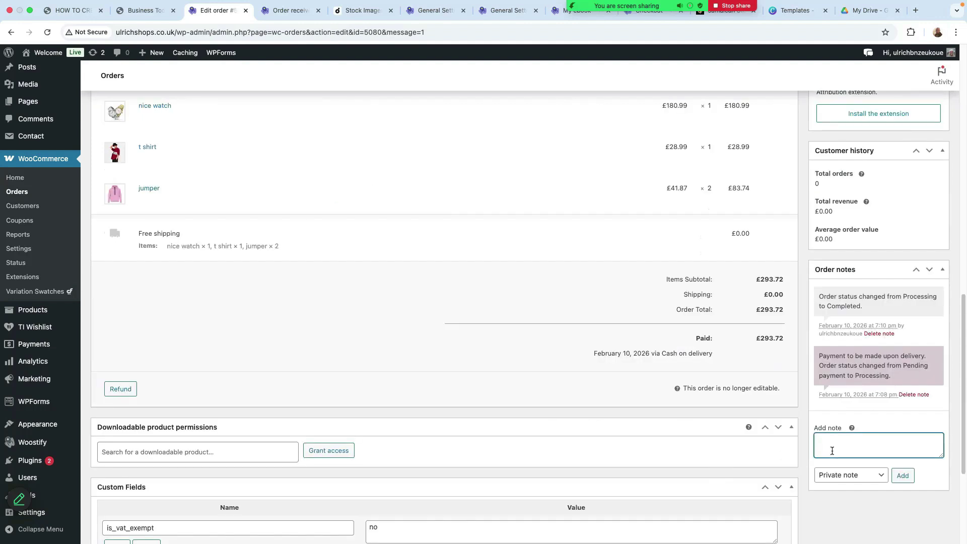
text(please follow the instructions)
click(903, 476)
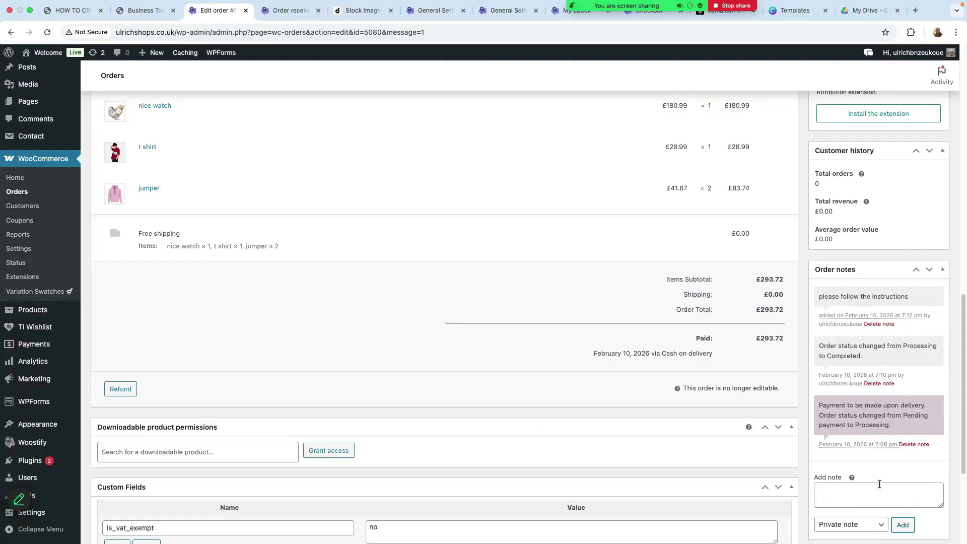
scroll(878, 480, up, 5)
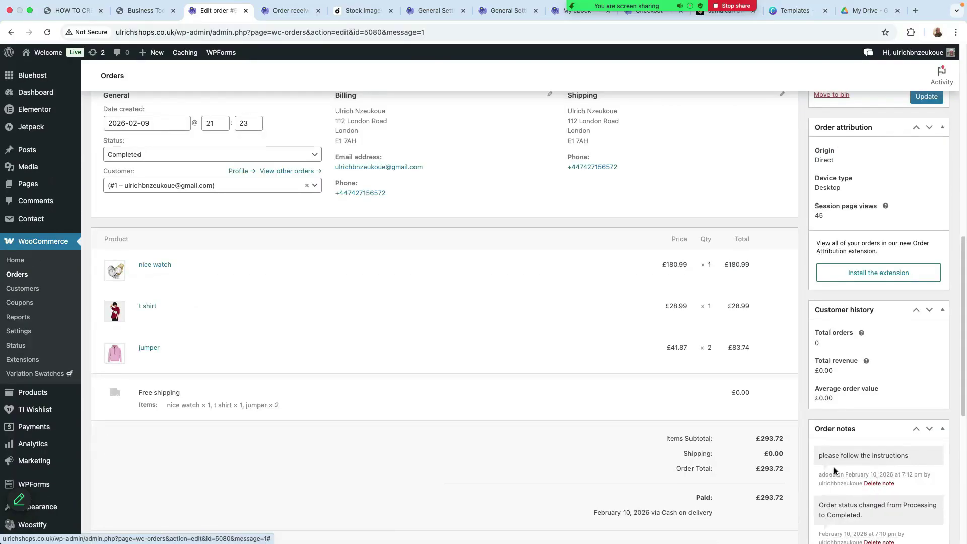
scroll(507, 446, up, 6)
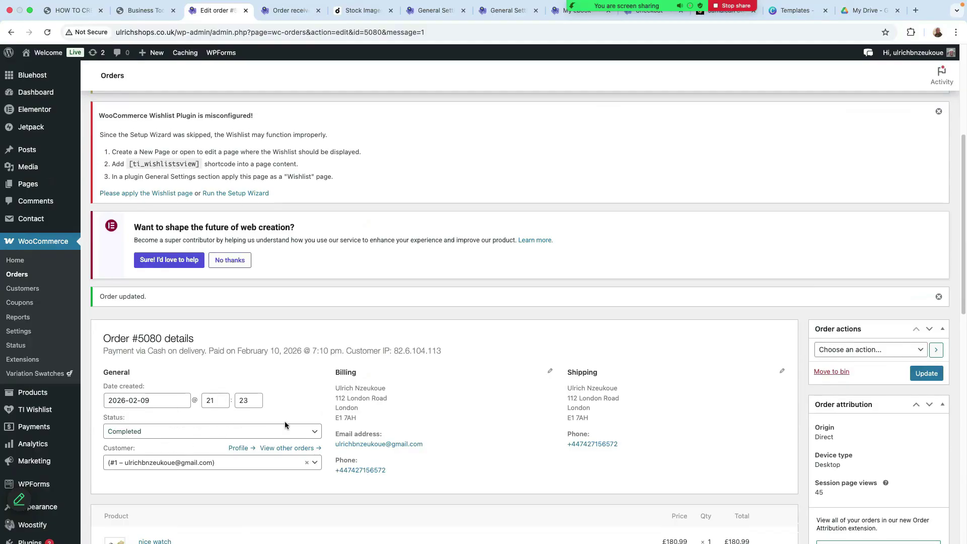
click(933, 375)
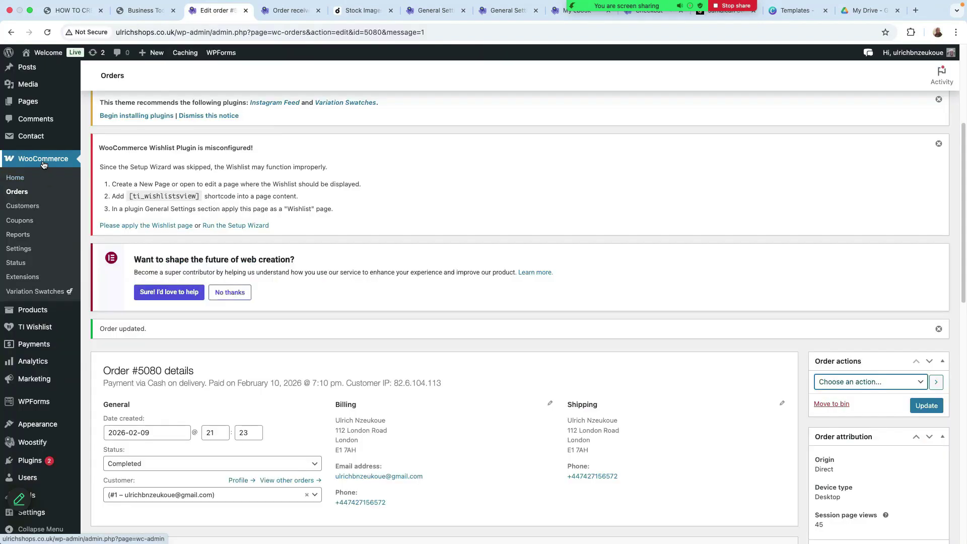
Go to the store's coupons and start adding a new coupon
click(23, 226)
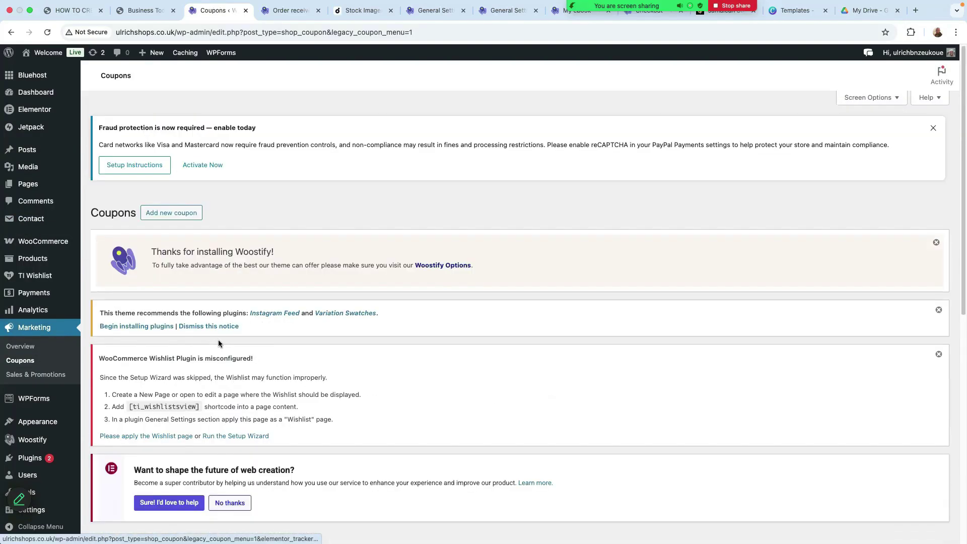
click(165, 214)
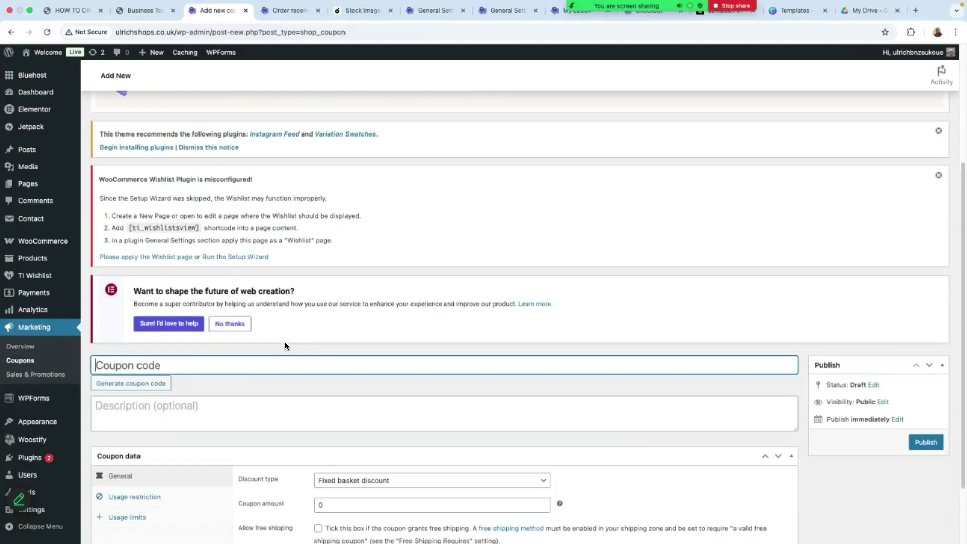
scroll(285, 342, down, 2)
click(129, 326)
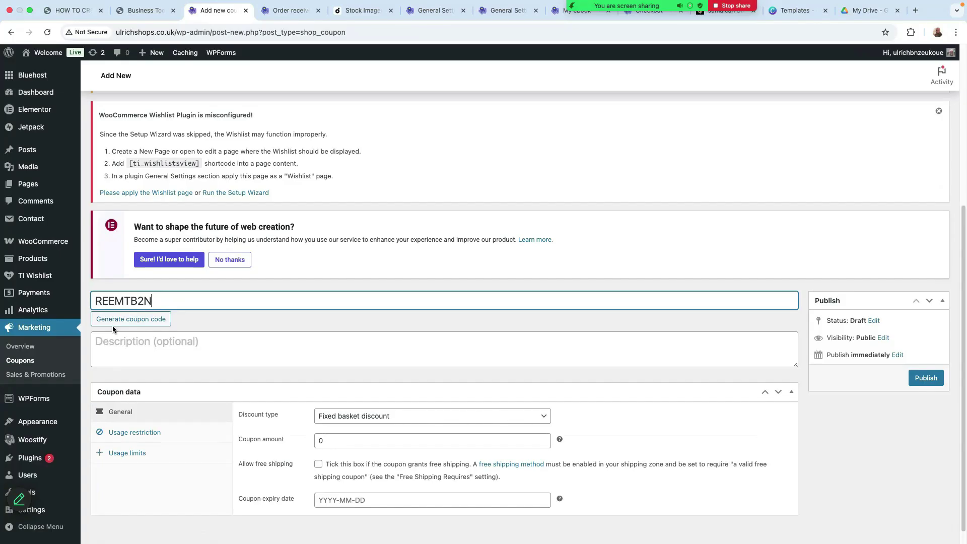
key(BackSpace)
key(BackSpace)
key(BackSpace)
key(BackSpace)
key(BackSpace)
key(BackSpace)
key(BackSpace)
key(BackSpace)
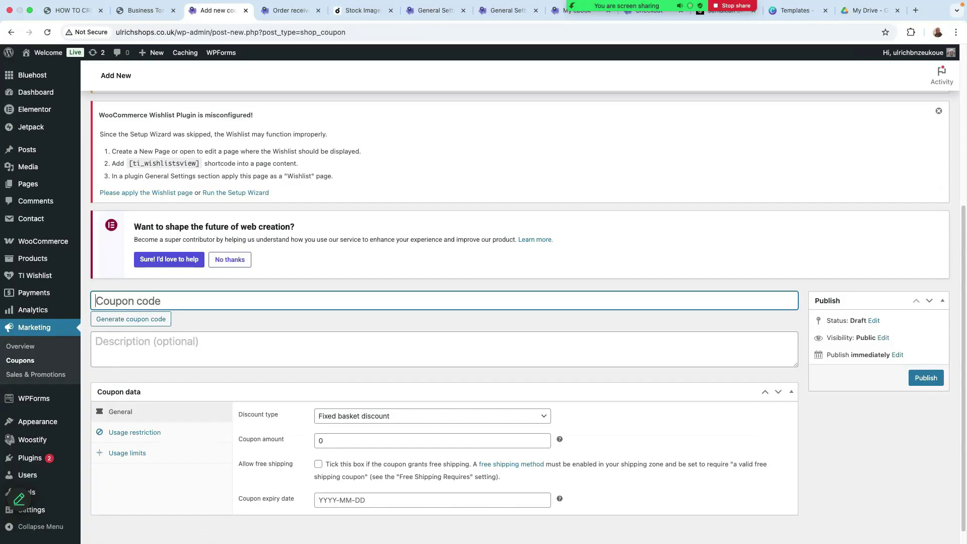
Enter Discount15 as the coupon code and make it a percentage discount with an amount of 15
text(Disou)
text(oun)
text(t15)
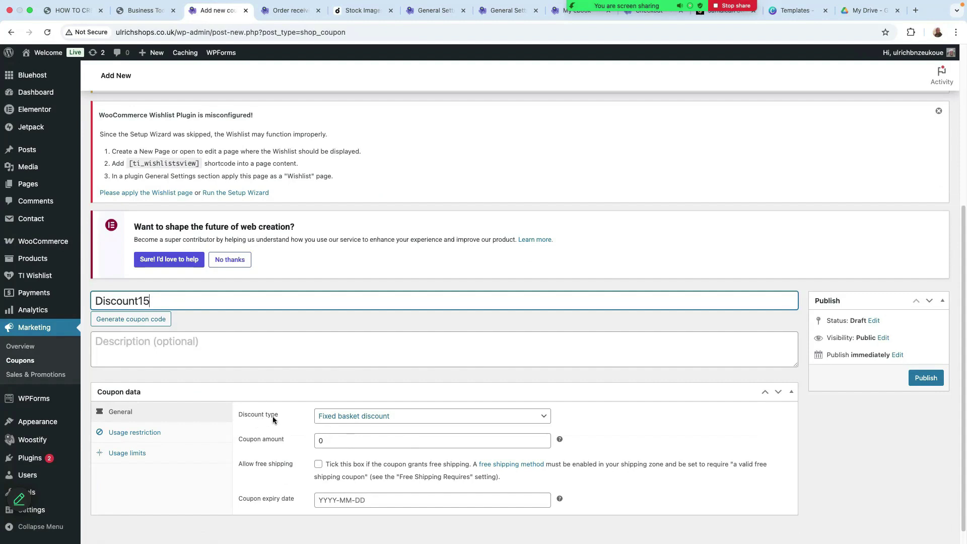
click(441, 418)
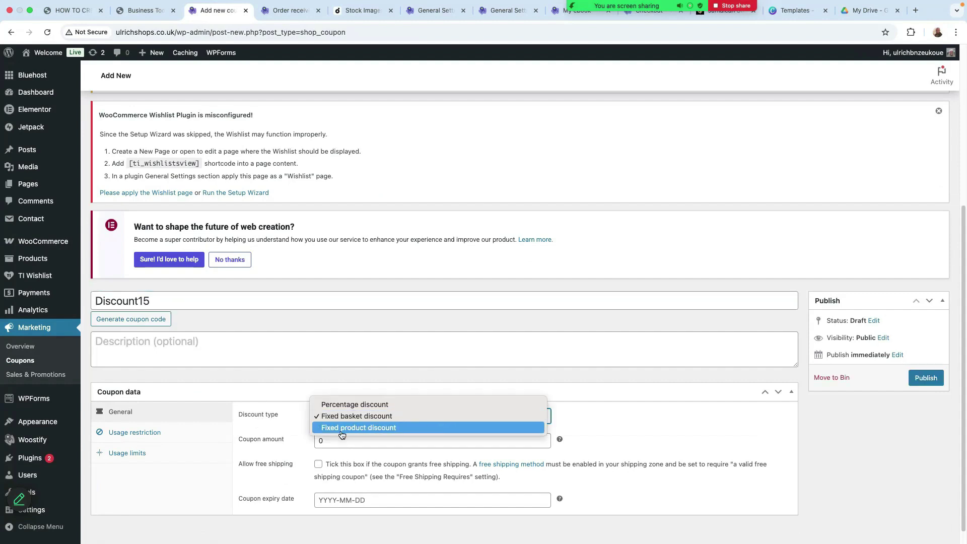
click(354, 406)
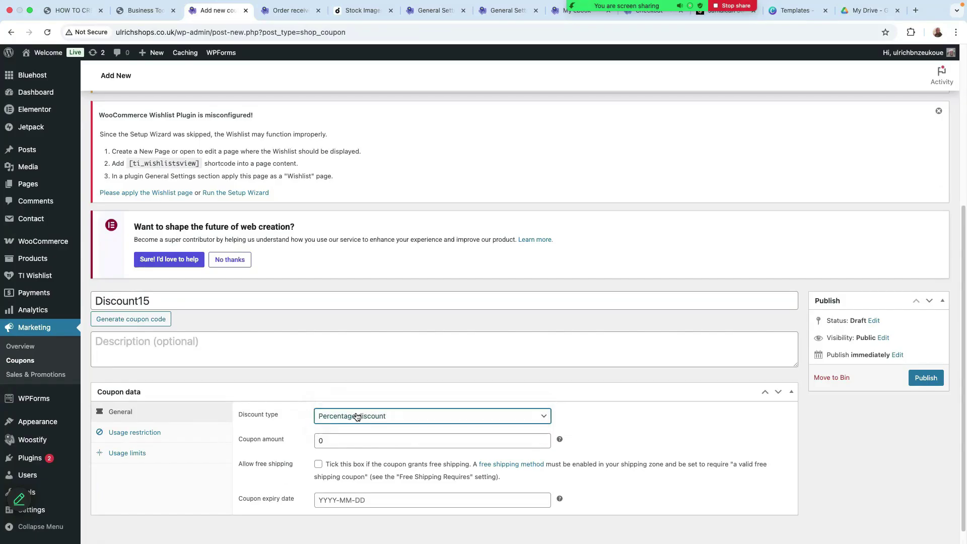
click(320, 441)
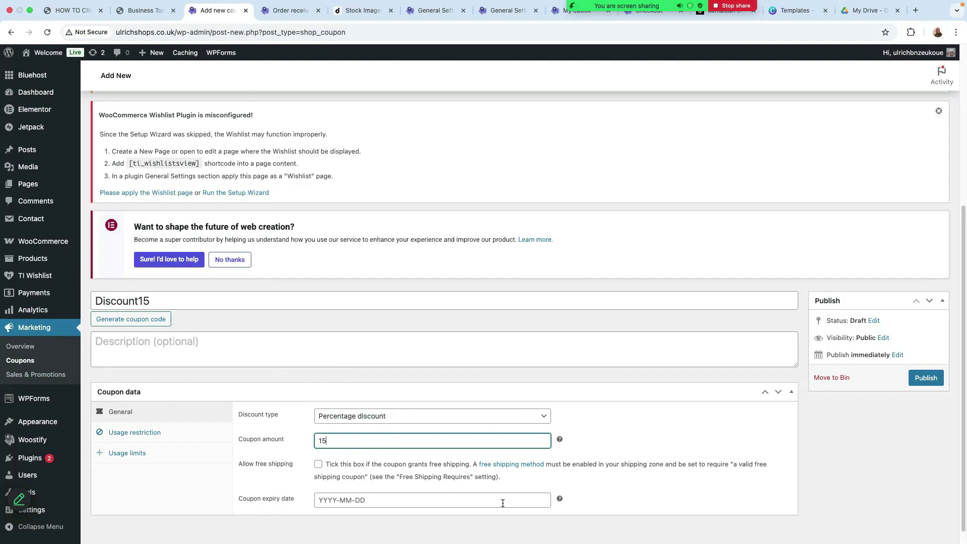
Set the coupon's expiry date to 2026-02-28
scroll(389, 488, down, 1)
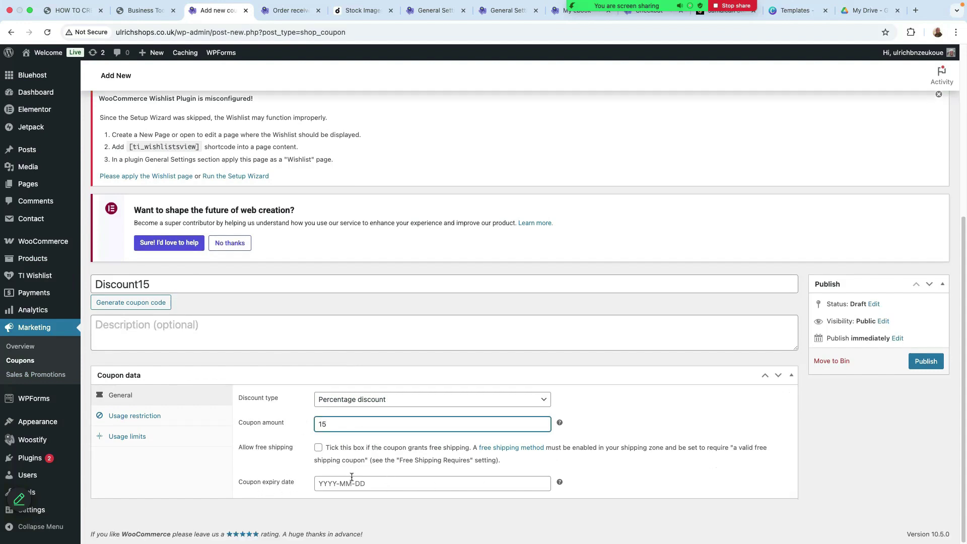
click(353, 483)
click(414, 444)
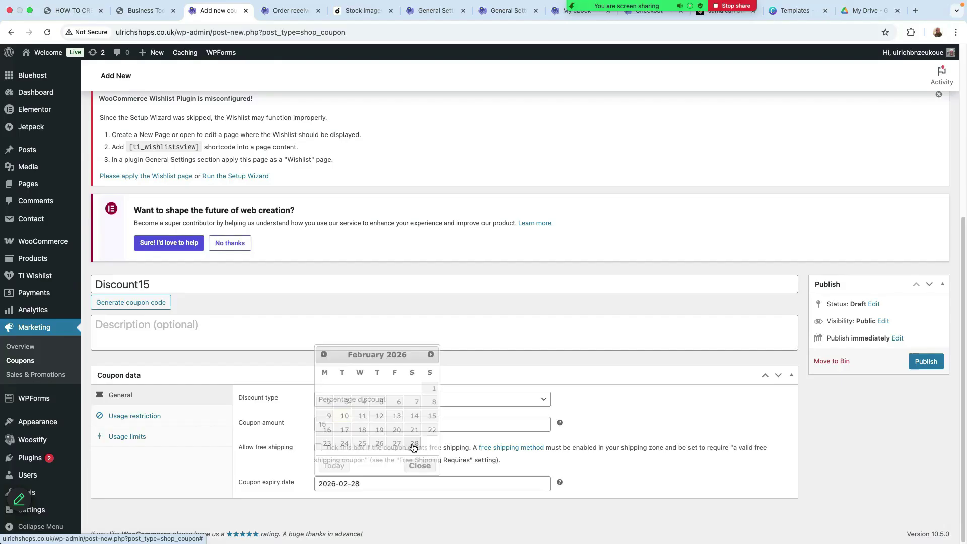
Restrict the coupon to a minimum spend of 160 and a maximum of 320, for individual use only and excluding sale items
click(138, 418)
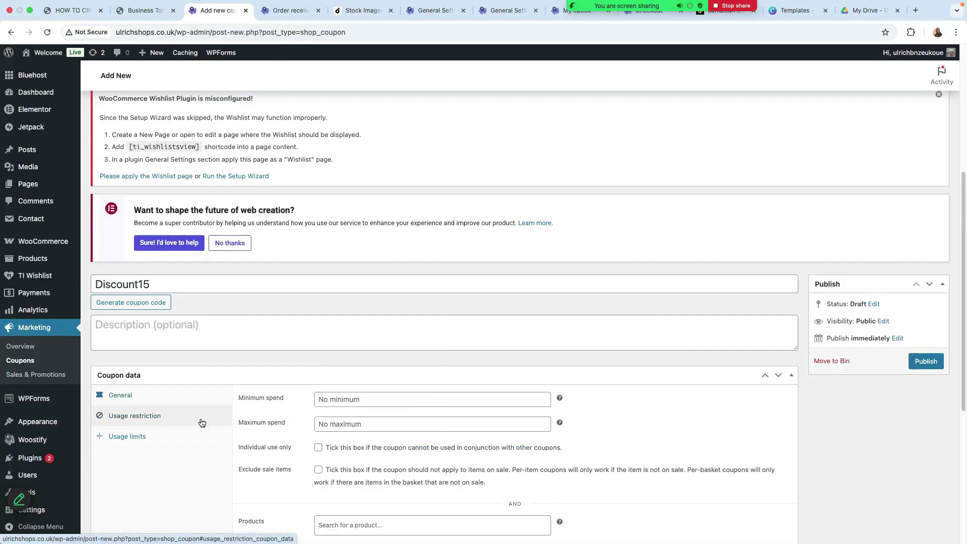
click(376, 401)
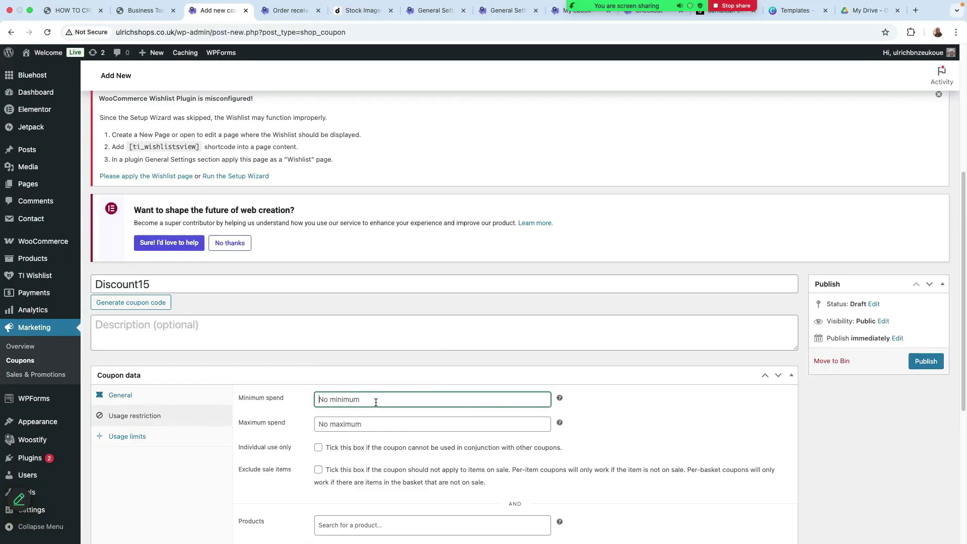
text(160)
click(335, 422)
text(320)
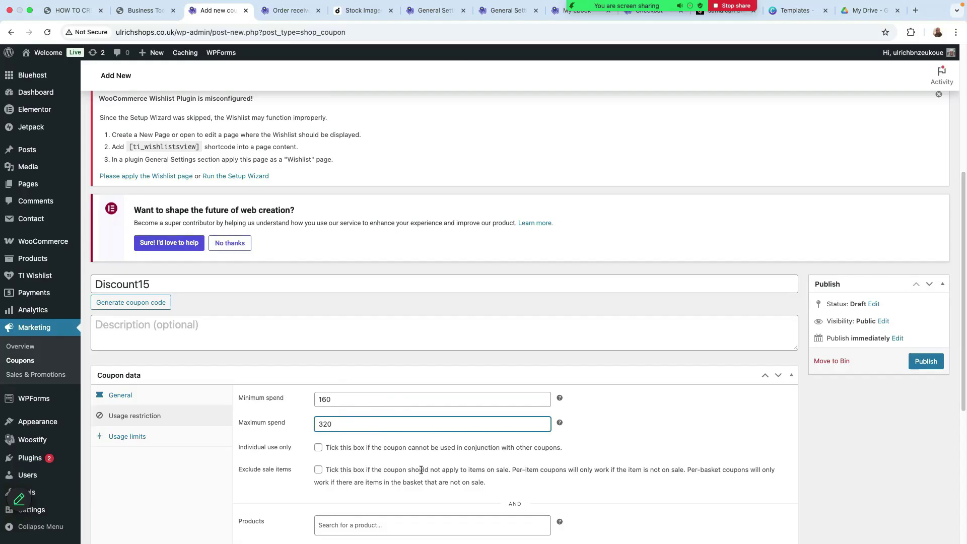
click(319, 448)
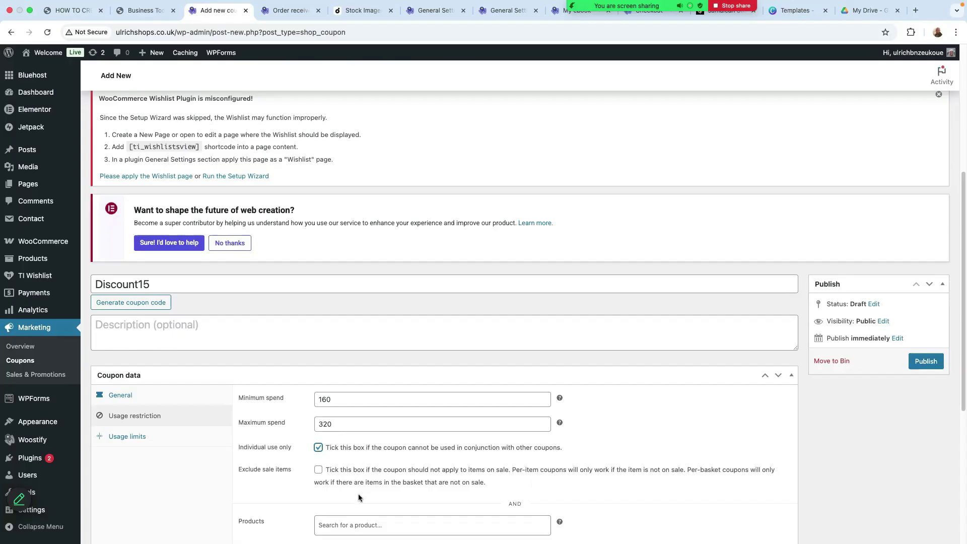
click(319, 470)
Examine the coupon's product, category, allowed email and brand restriction options
scroll(353, 485, down, 3)
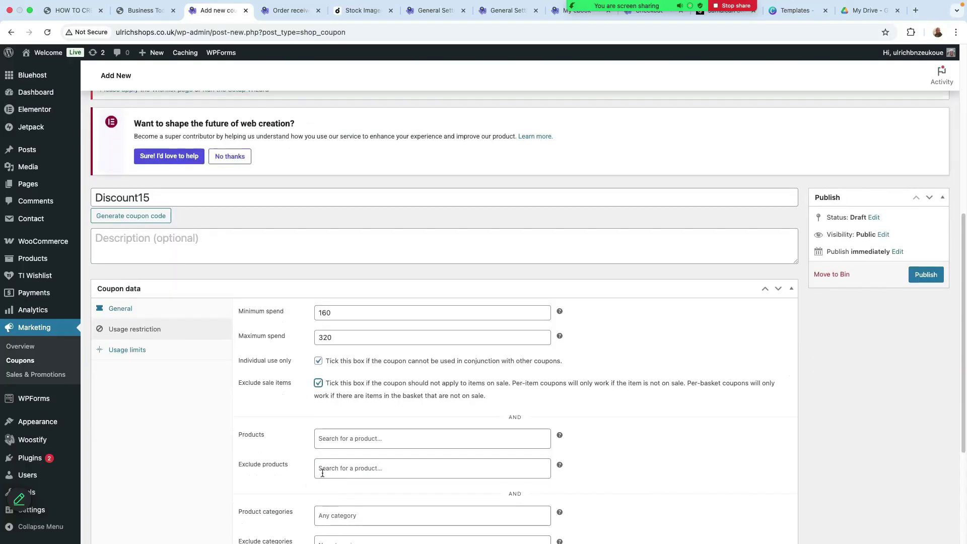
click(341, 440)
click(271, 450)
click(334, 470)
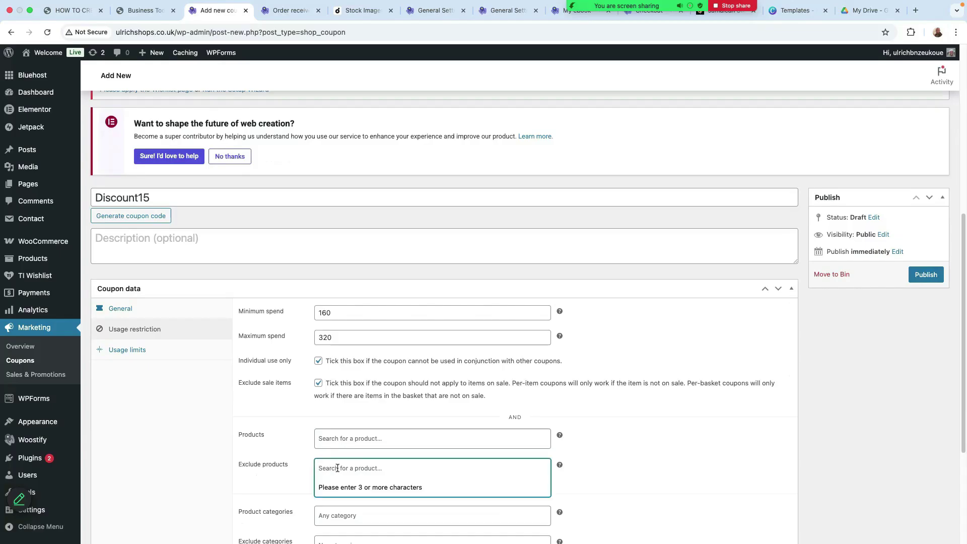
scroll(353, 504, down, 3)
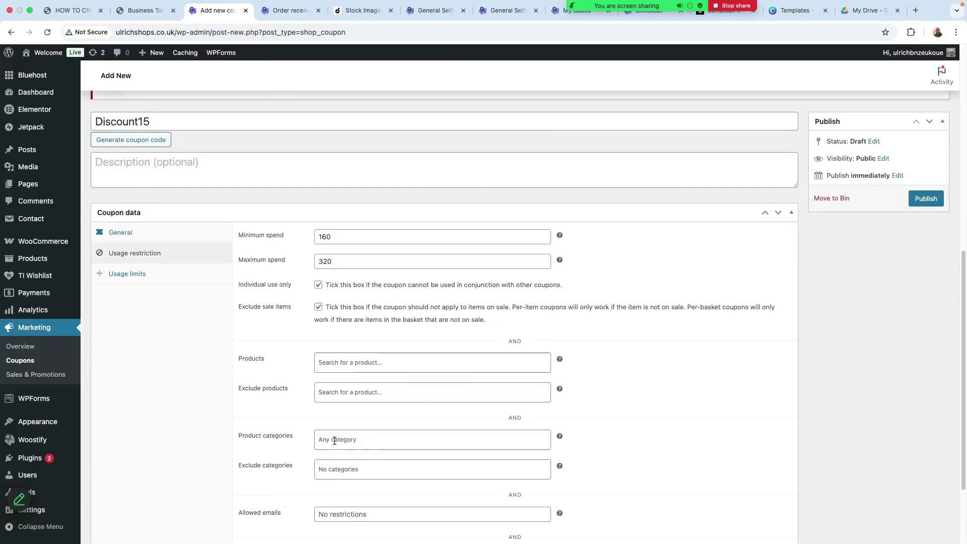
click(333, 441)
click(336, 469)
click(358, 471)
scroll(354, 490, down, 1)
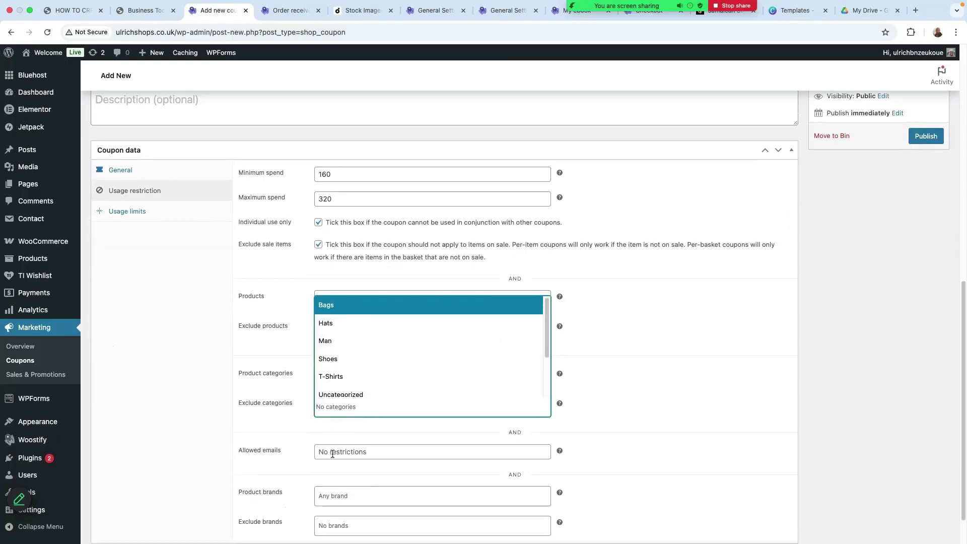
click(351, 453)
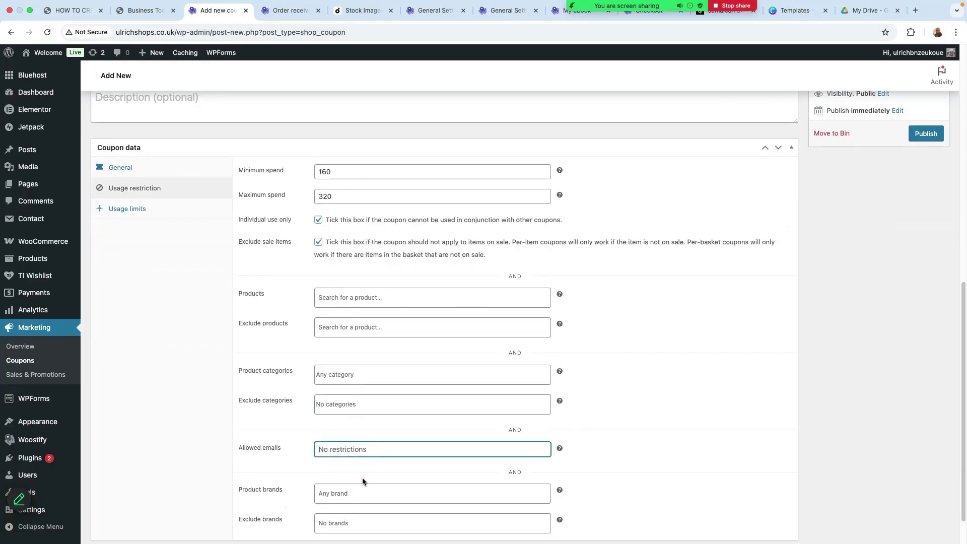
scroll(362, 478, down, 1)
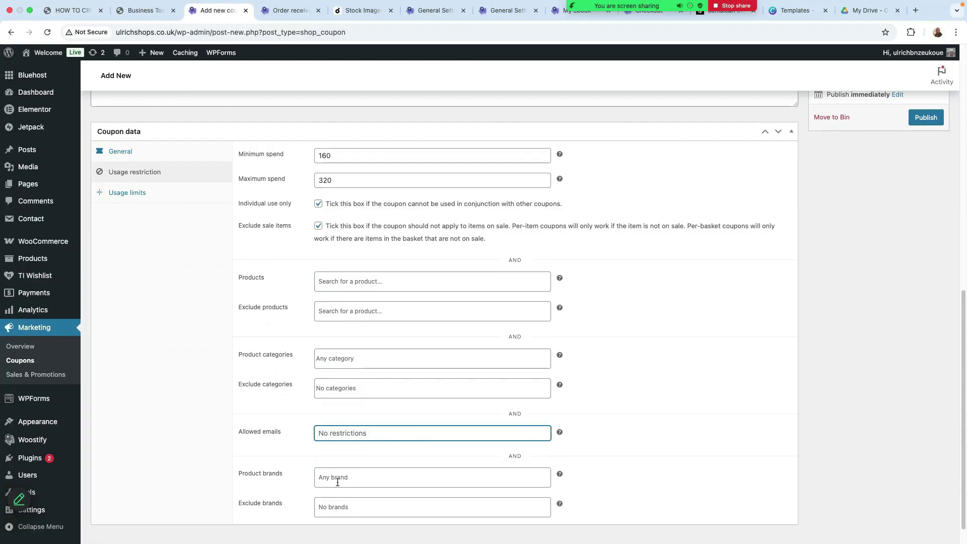
click(366, 479)
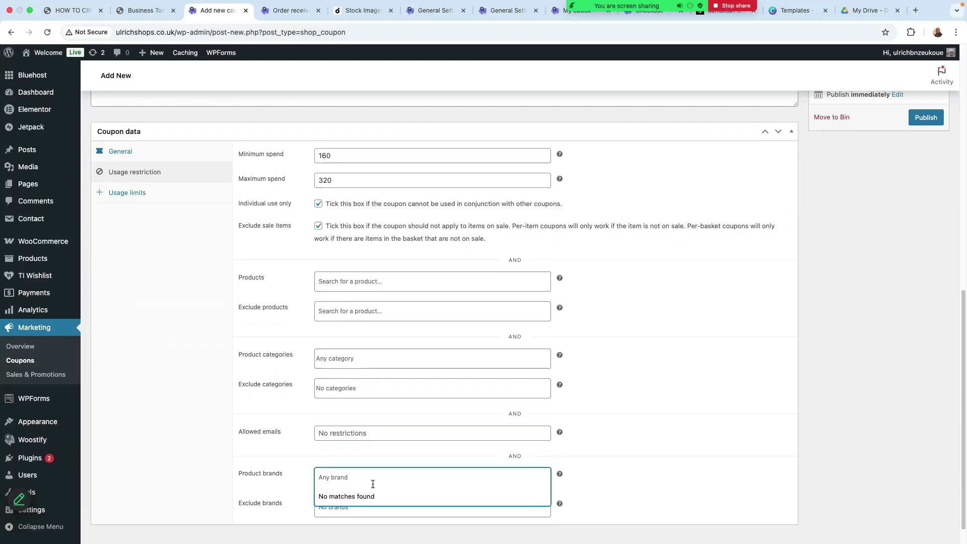
click(663, 441)
scroll(530, 476, down, 1)
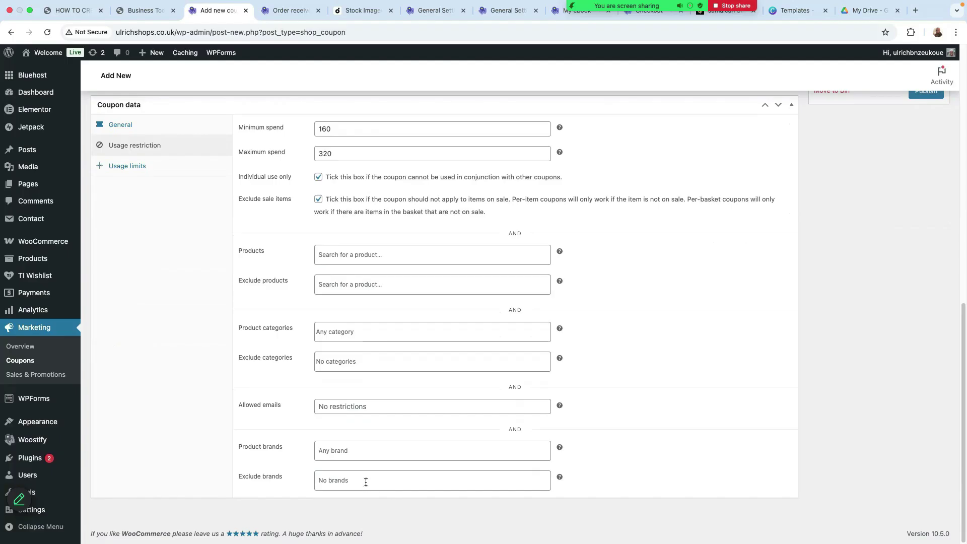
Clear the coupon's minimum and maximum spend limits
scroll(355, 496, up, 5)
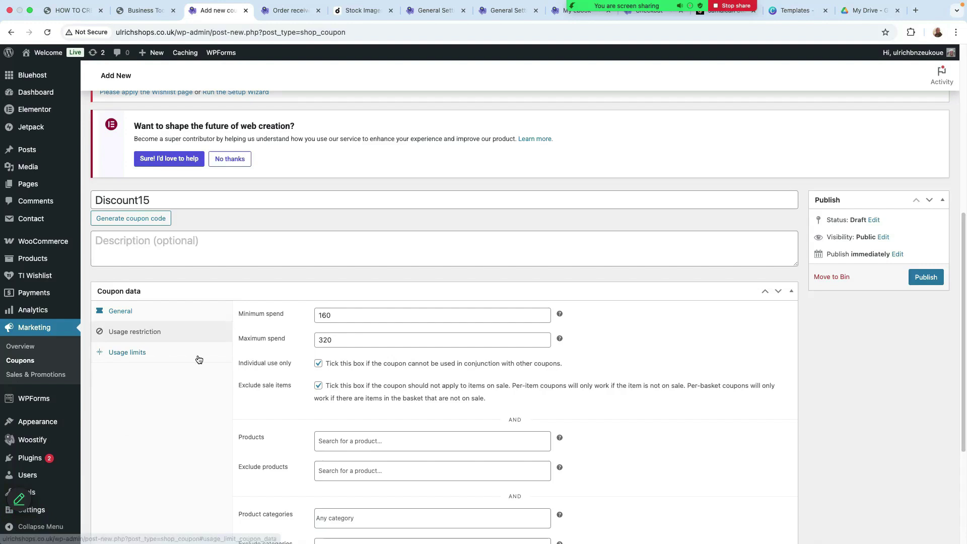
click(342, 318)
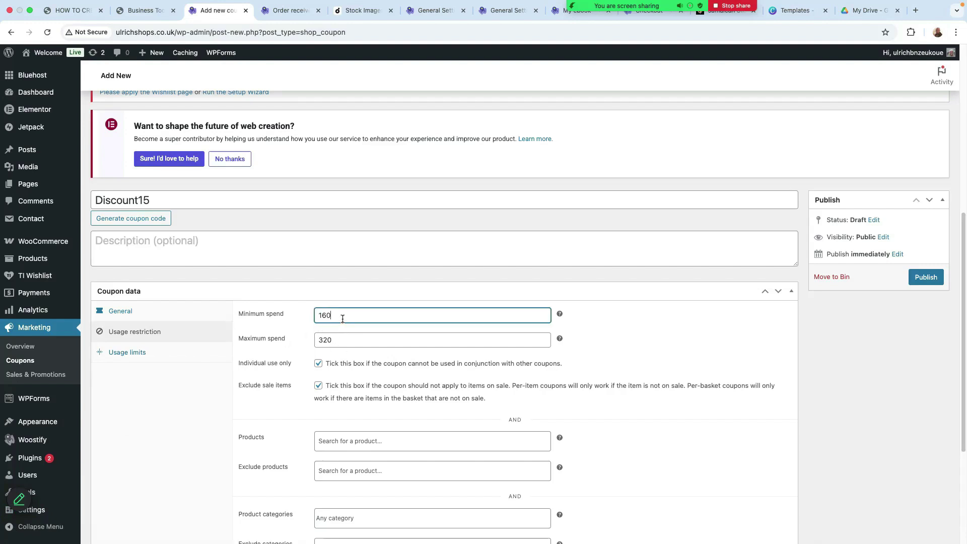
key(BackSpace)
double_click(333, 340)
key(BackSpace)
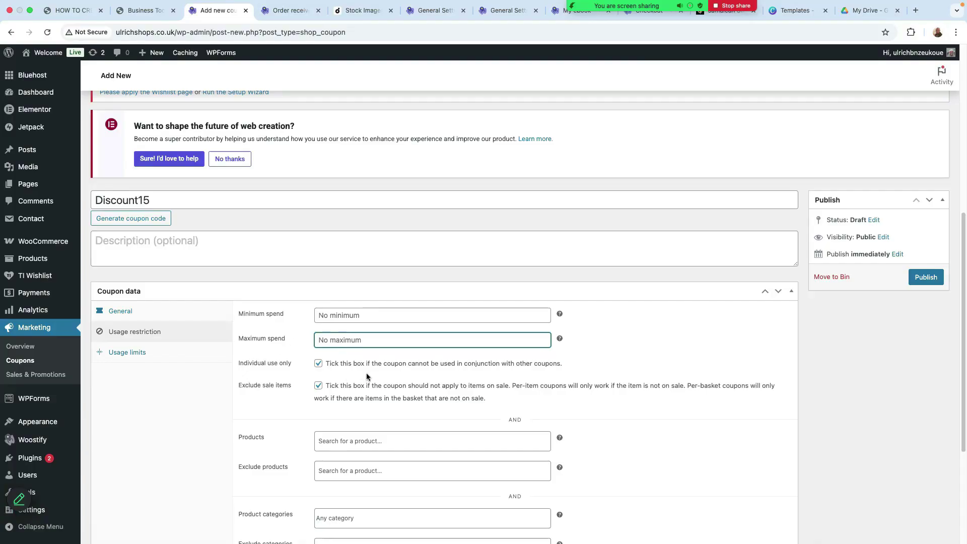
Set both the usage limit per coupon and the usage limit per user to 0 in the coupon's usage limits
scroll(252, 352, down, 1)
click(140, 333)
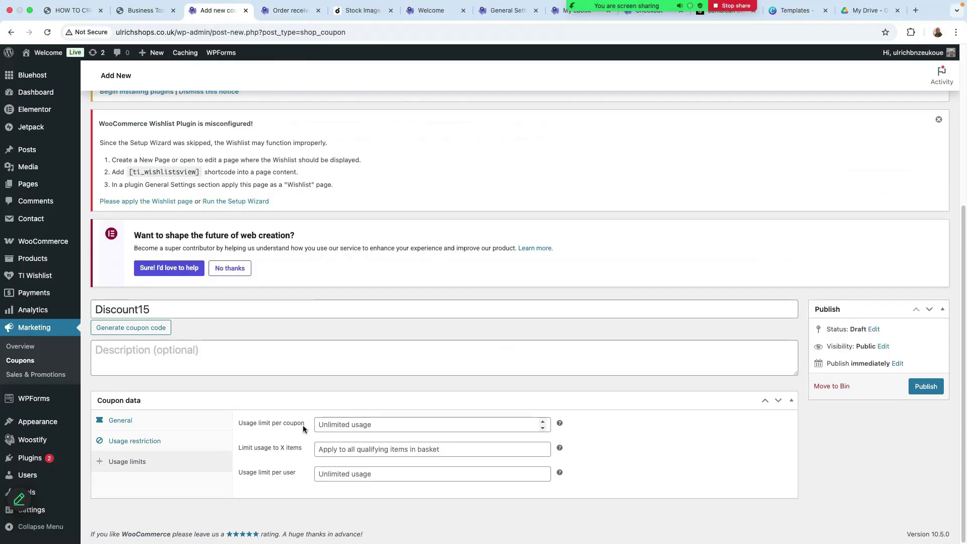
click(543, 422)
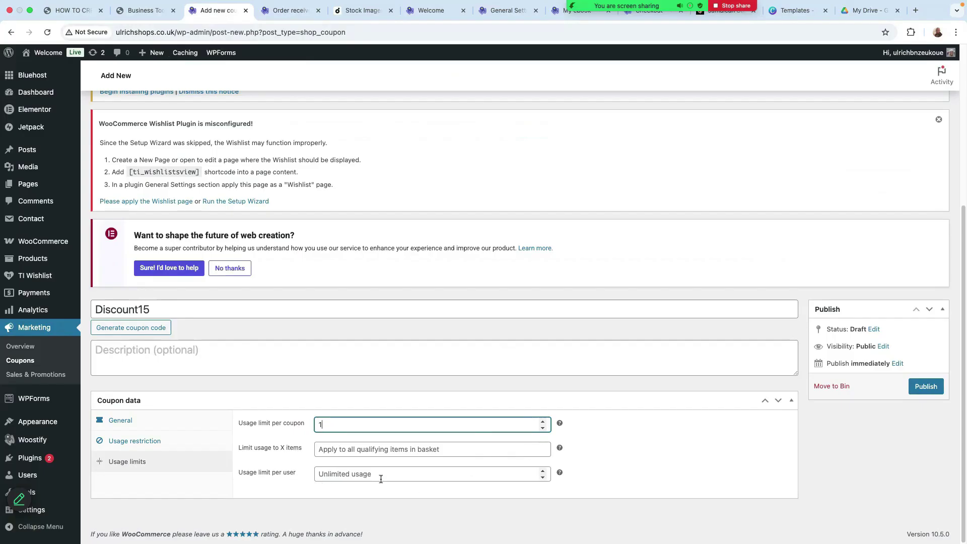
click(542, 471)
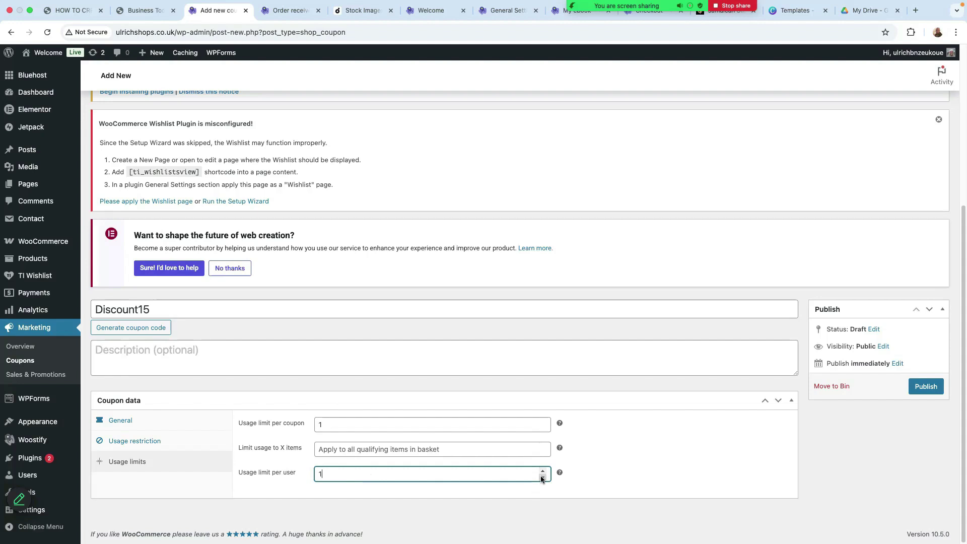
click(542, 478)
click(543, 427)
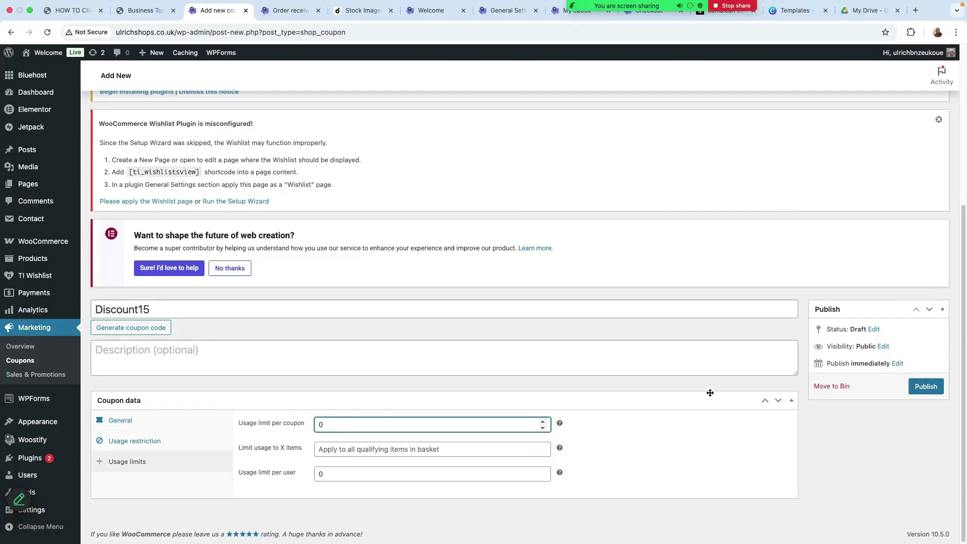
Publish the Discount15 coupon
scroll(709, 395, up, 5)
scroll(706, 404, down, 5)
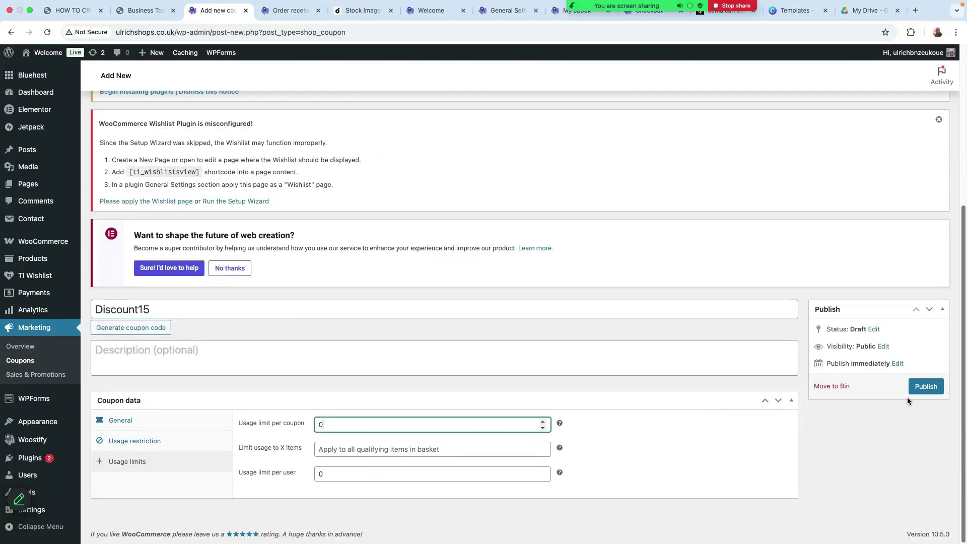
click(927, 390)
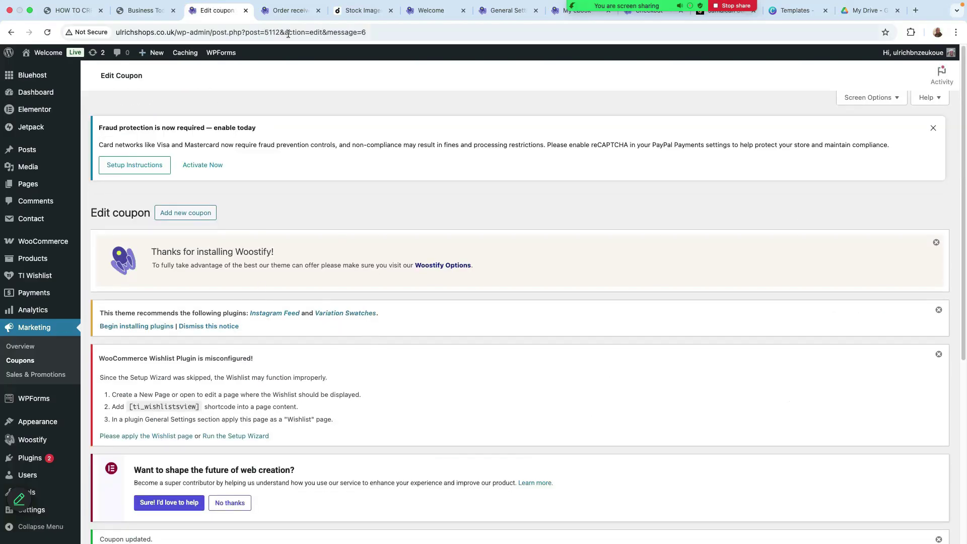
Switch to the storefront's cart with the consultation, t shirt and jumper, and proceed to checkout
click(288, 10)
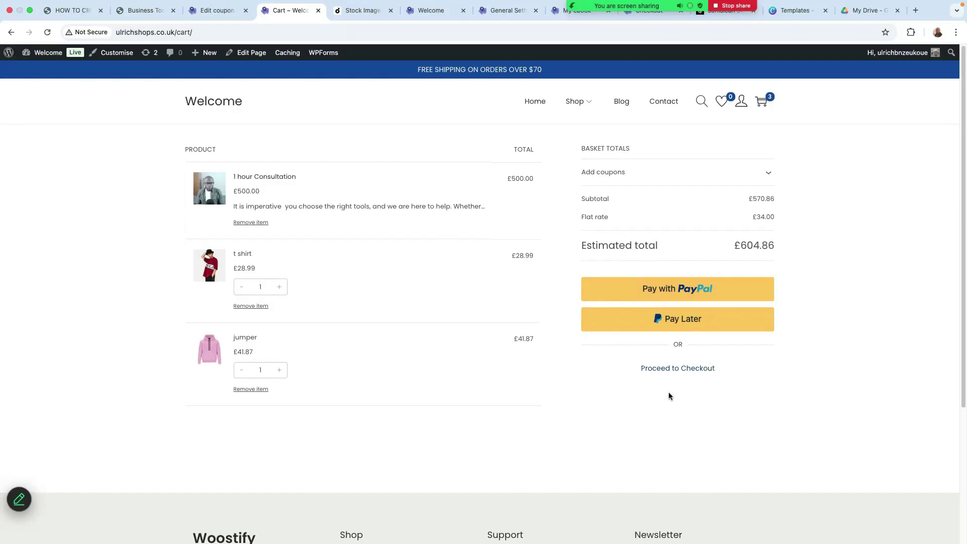
click(681, 369)
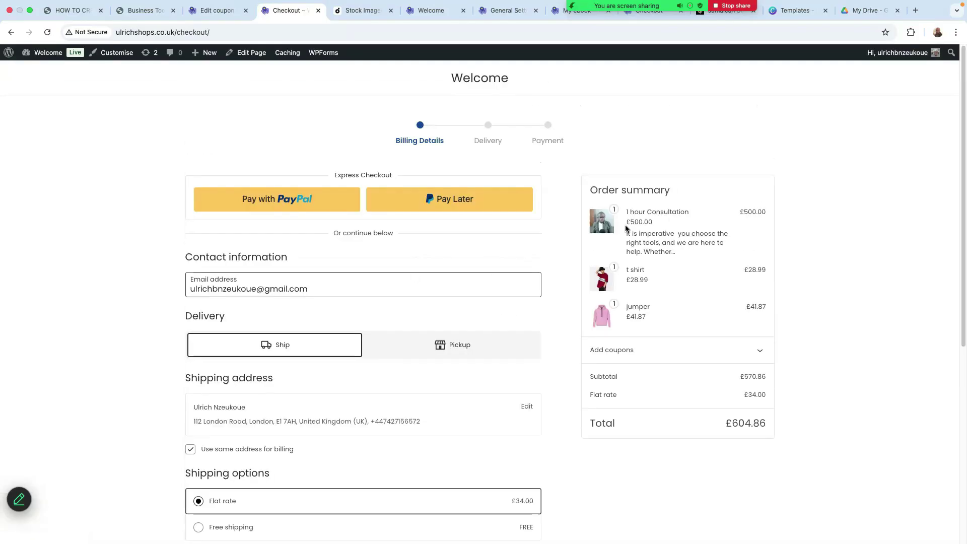
Apply the coupon code Discount15 to the order in the checkout summary
click(759, 353)
text(D)
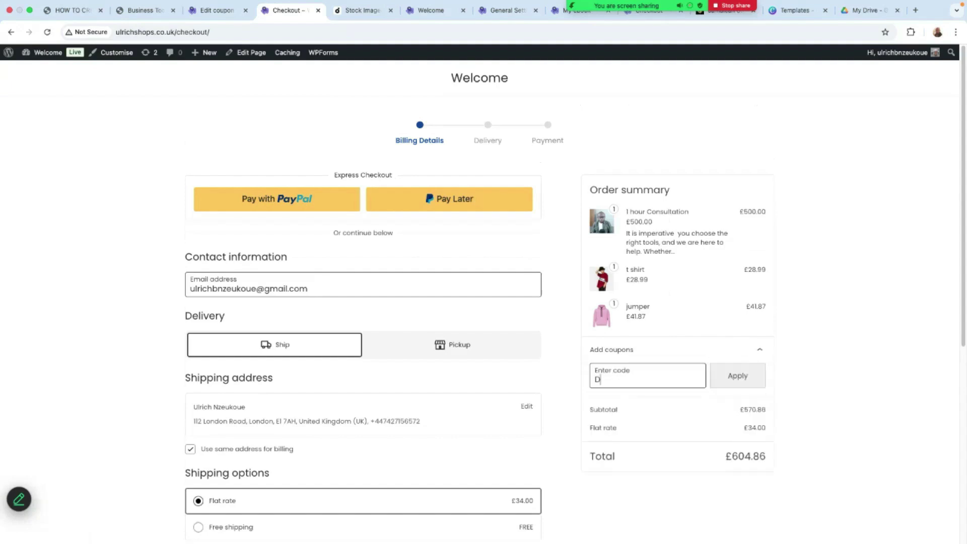
text(iscoun)
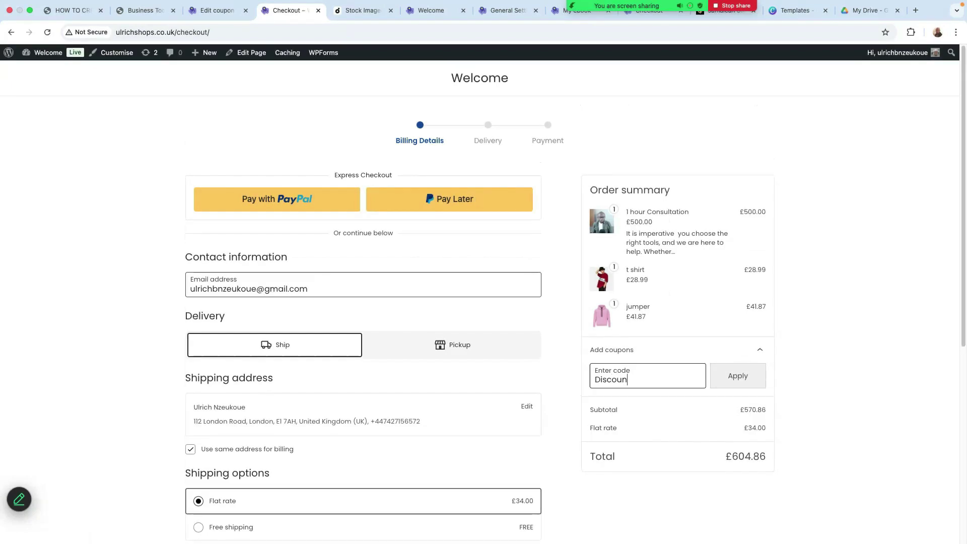
text(t15)
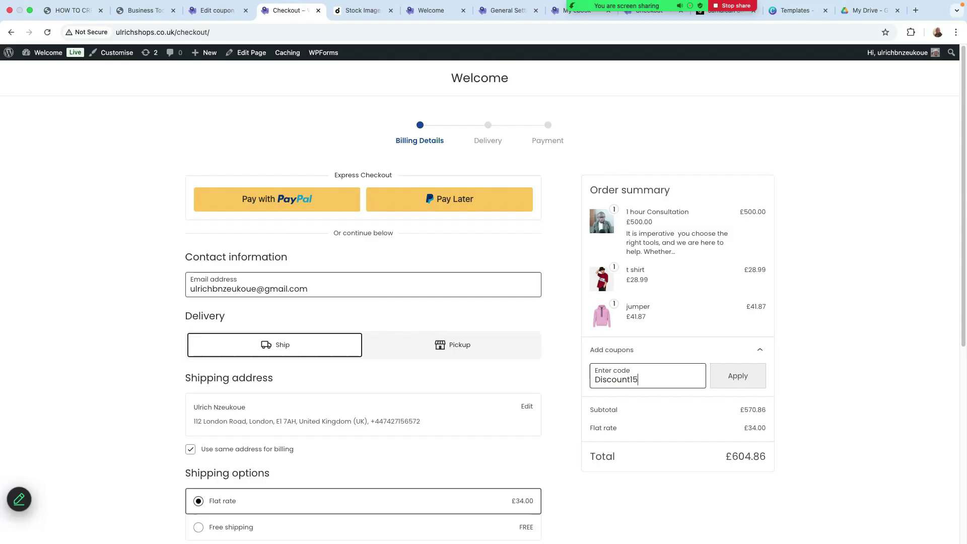
click(736, 382)
click(739, 380)
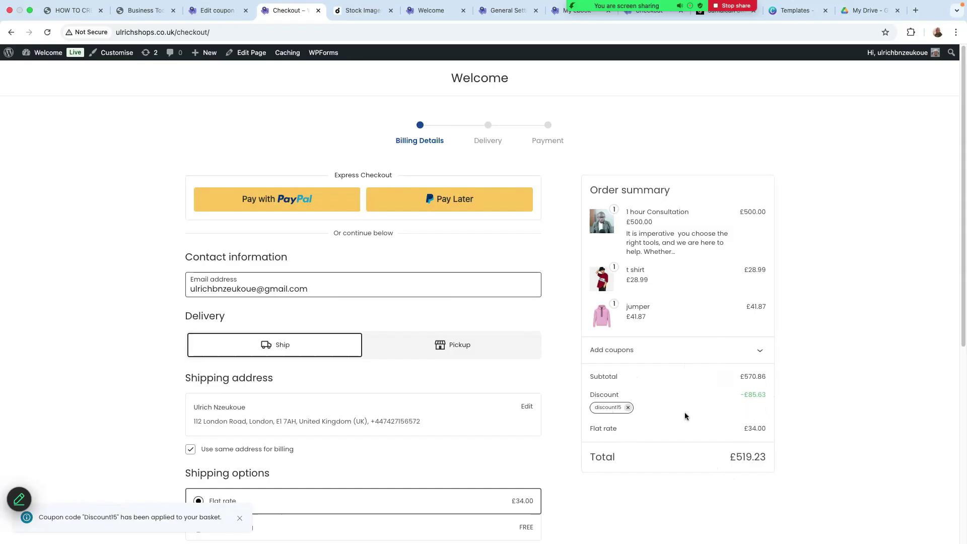
Choose free shipping as the order's shipping option and check the updated order total
scroll(220, 368, down, 5)
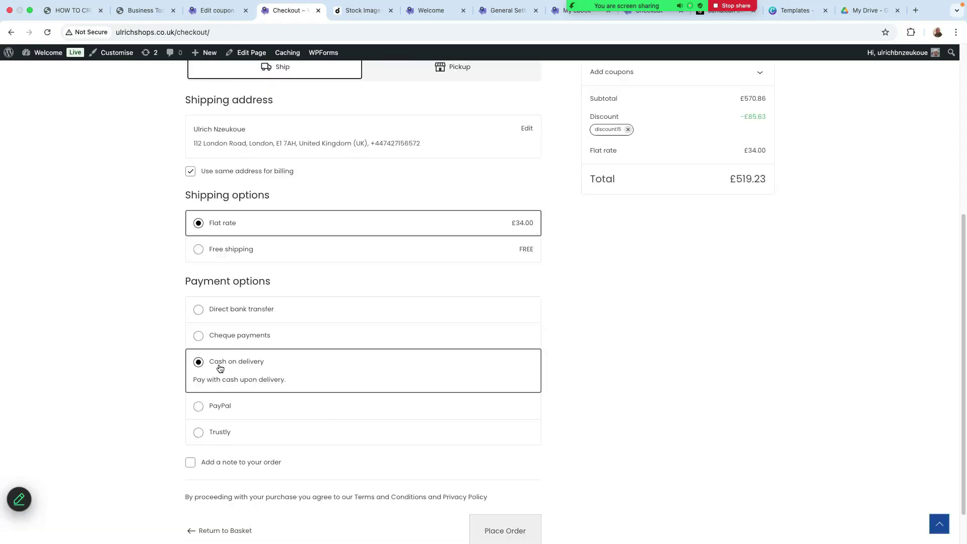
click(199, 250)
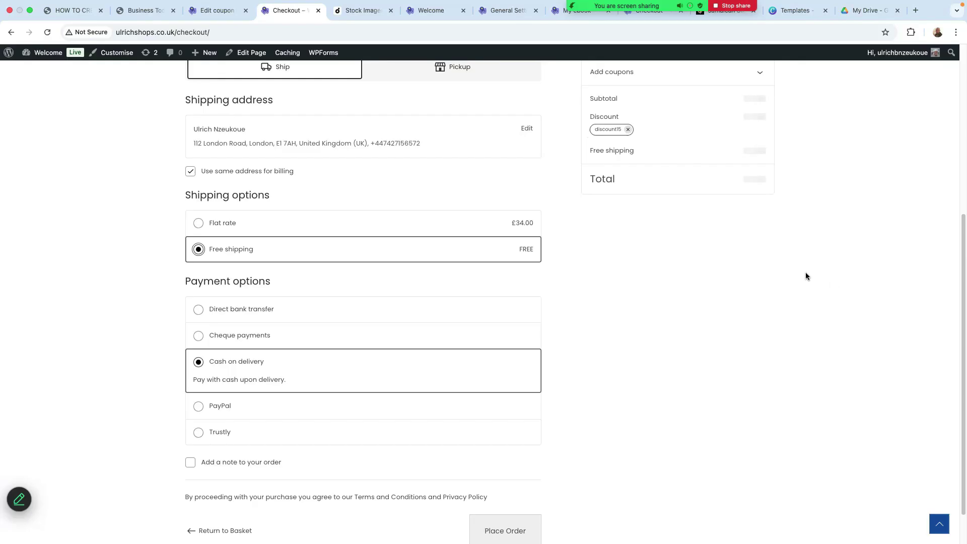
scroll(744, 177, up, 2)
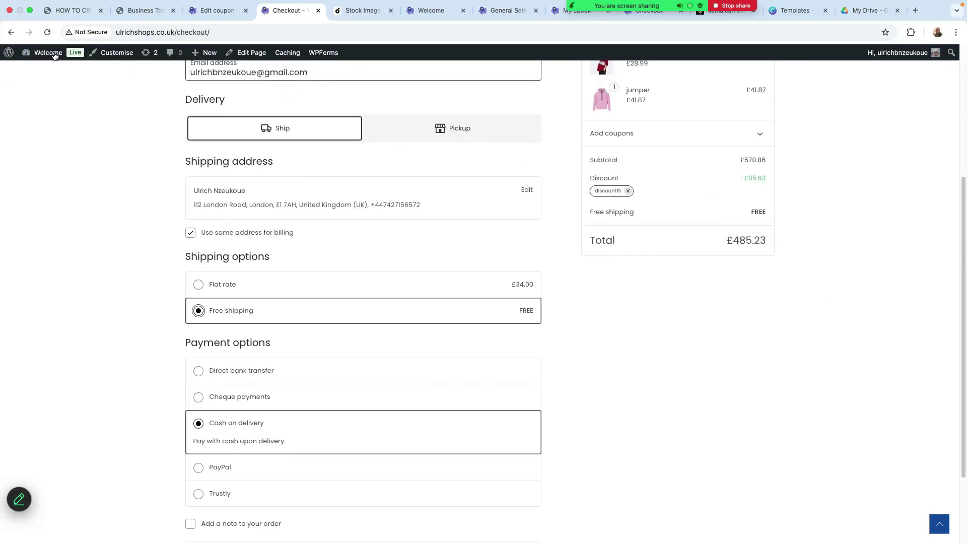
Go to the site's admin dashboard and open the WooCommerce coupon list
mouse_move(51, 53)
click(45, 74)
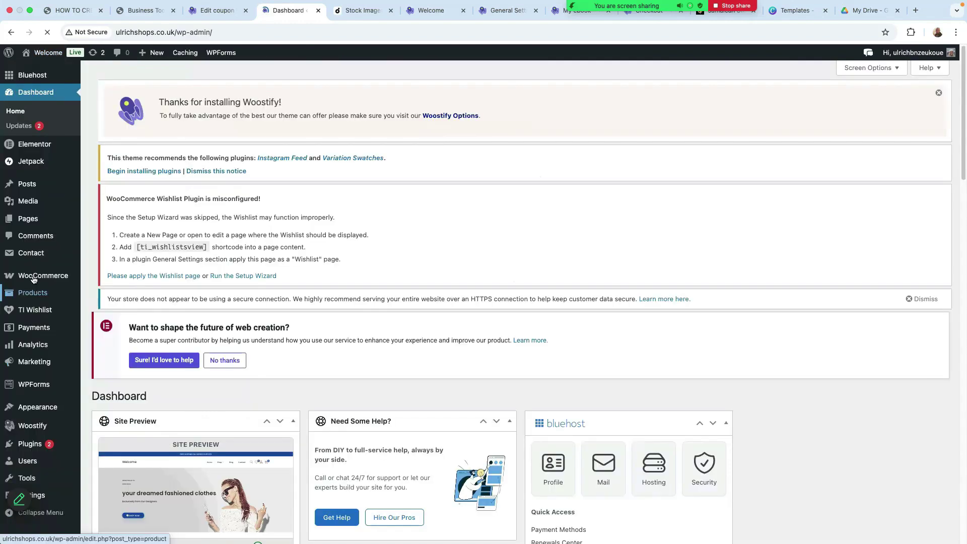
mouse_move(32, 276)
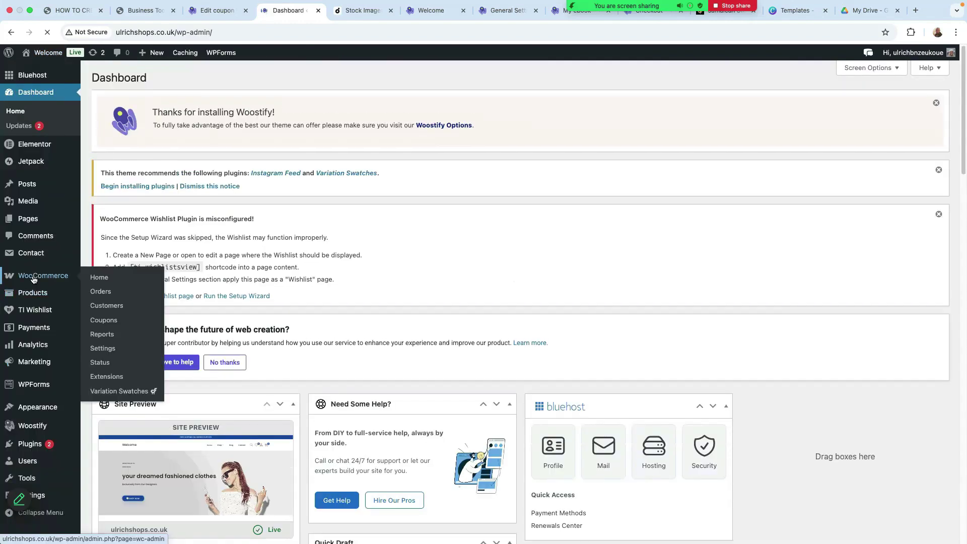
click(122, 327)
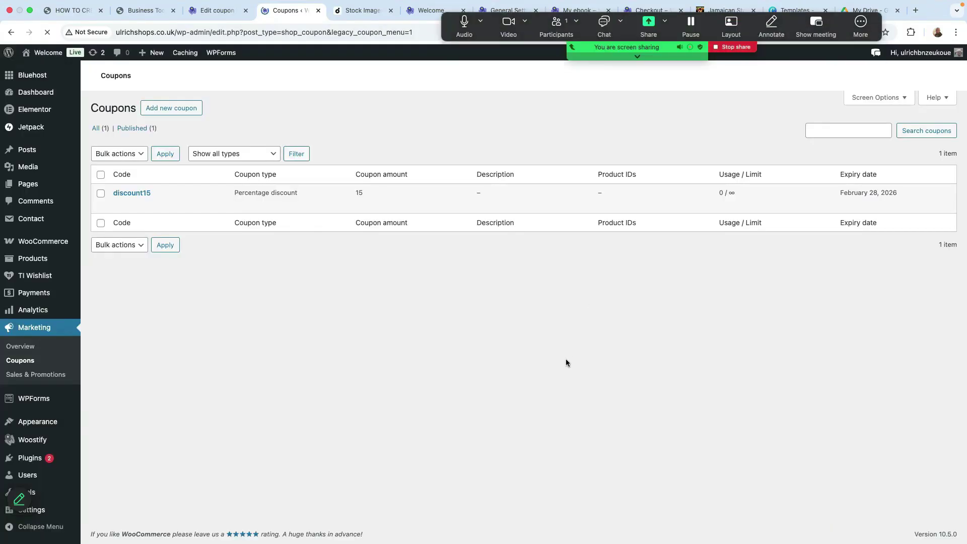
scroll(296, 398, down, 6)
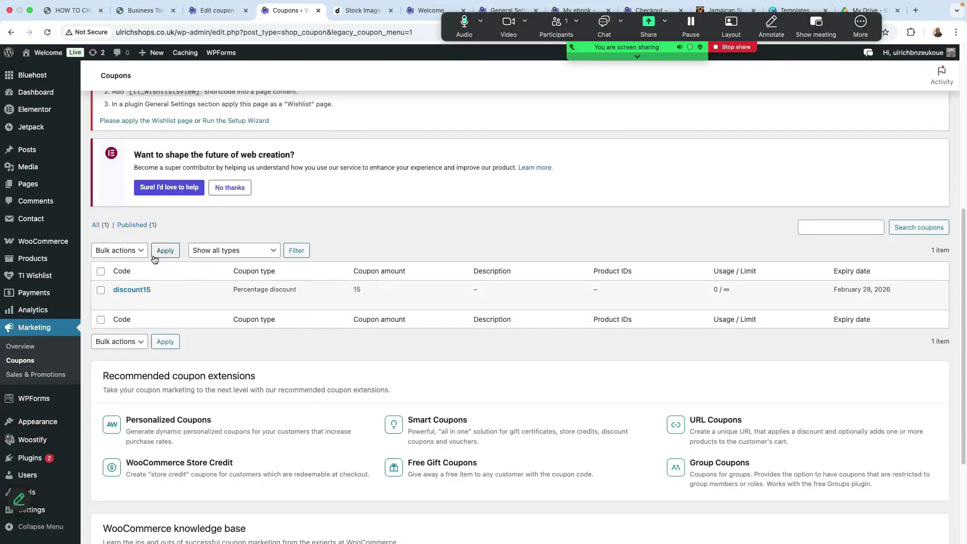
scroll(353, 349, up, 7)
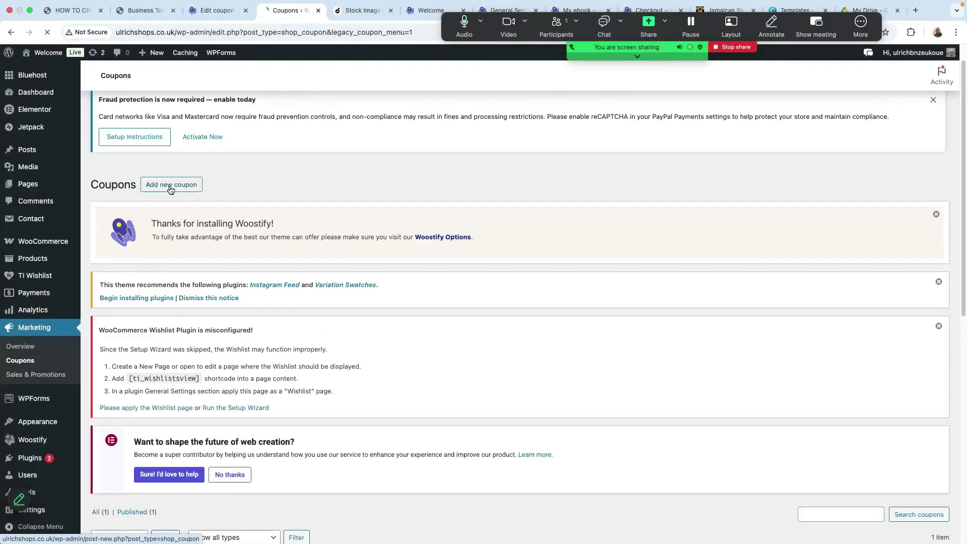
Create a new coupon with code DC15, a fixed basket discount of 15 and the expiry date 2026-02-28
click(171, 185)
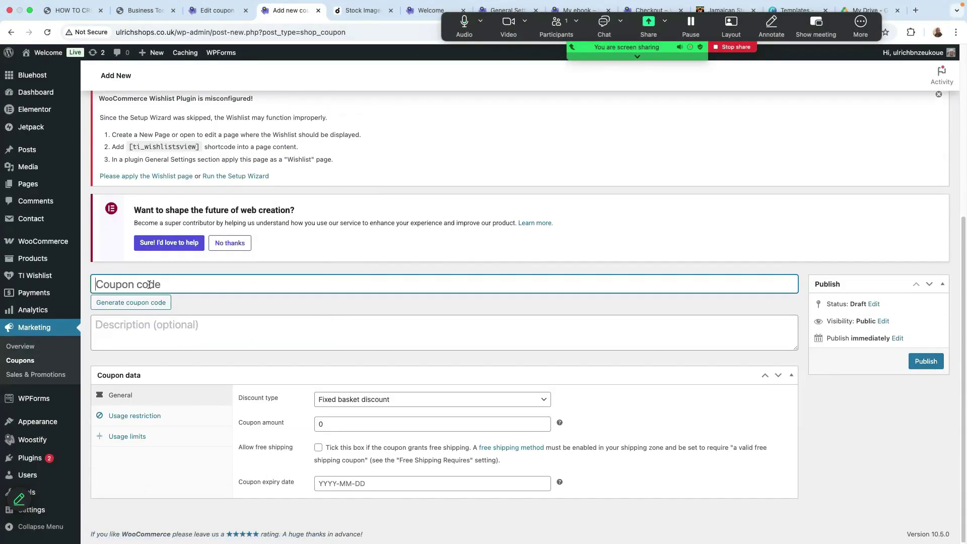
text(DC15)
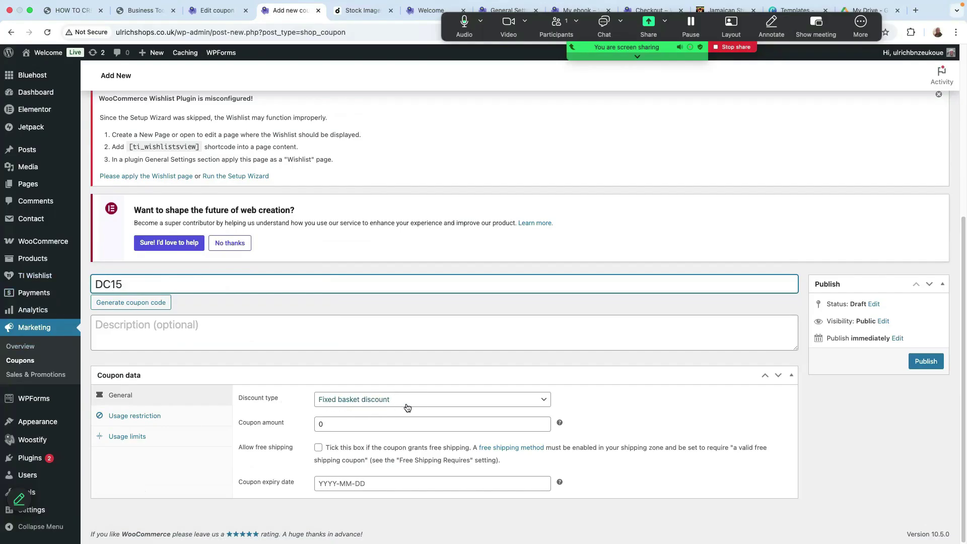
click(449, 403)
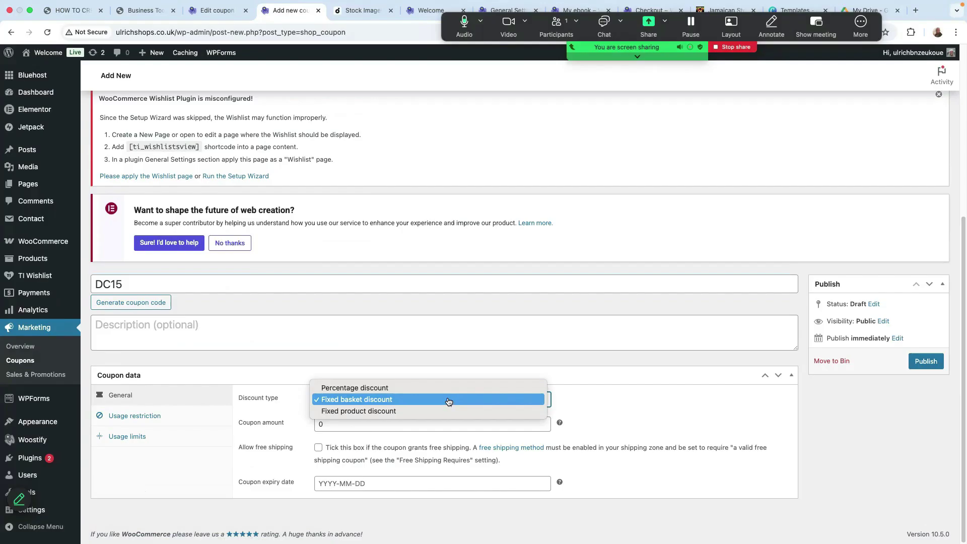
click(448, 400)
key(Tab)
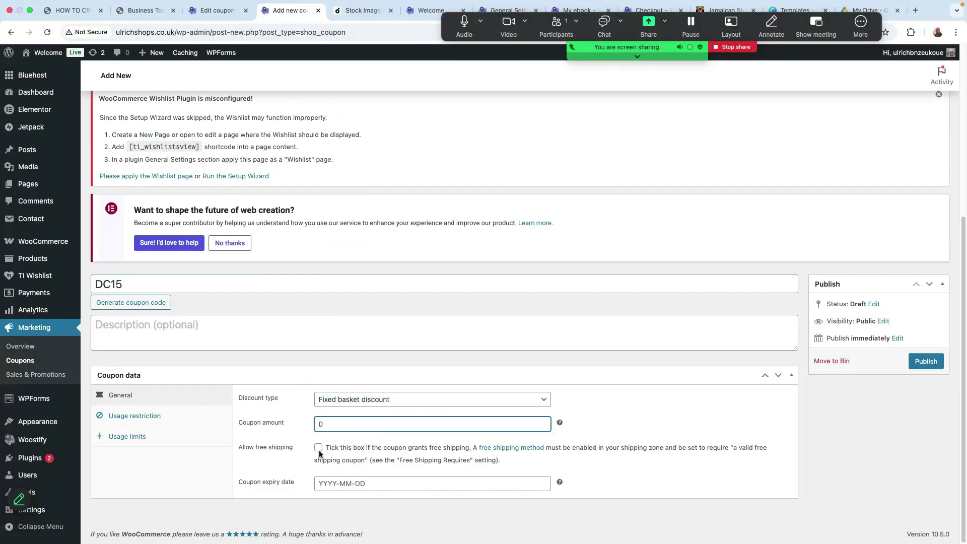
text(15)
click(398, 485)
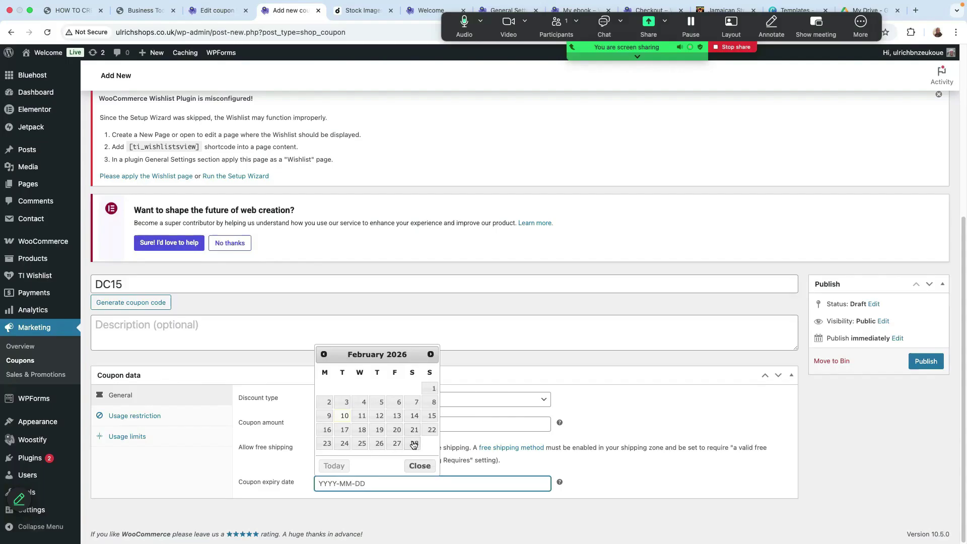
click(413, 447)
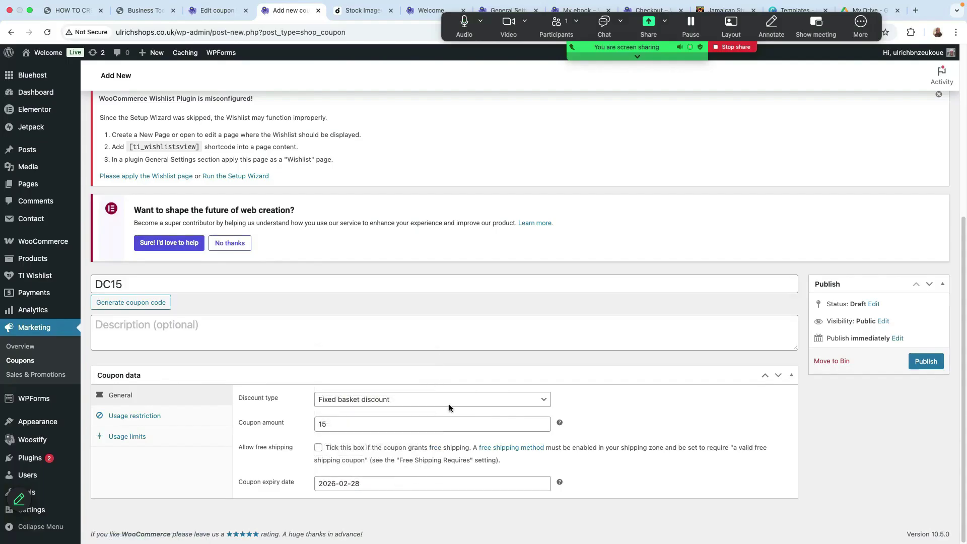
Restrict the DC15 coupon to a minimum spend of 160 and a maximum spend of 280
click(134, 417)
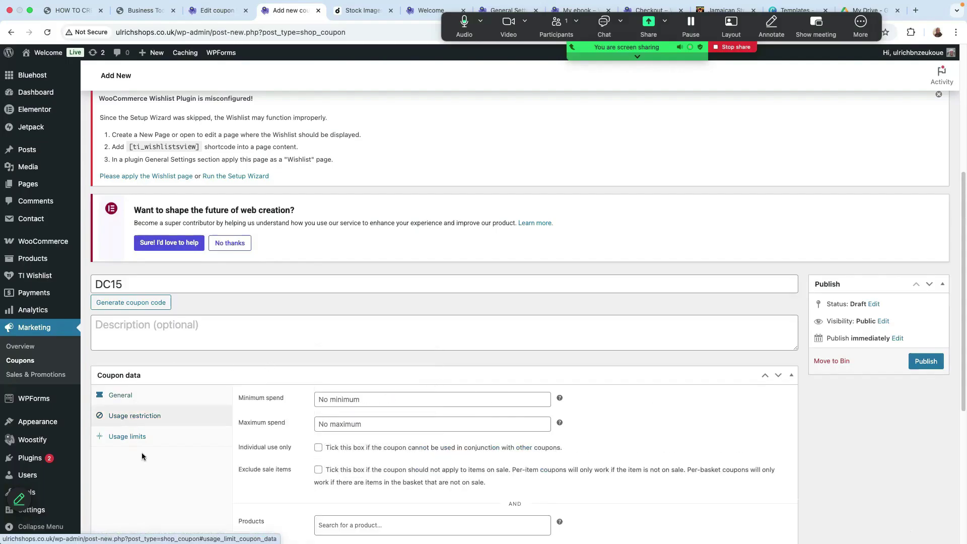
click(346, 400)
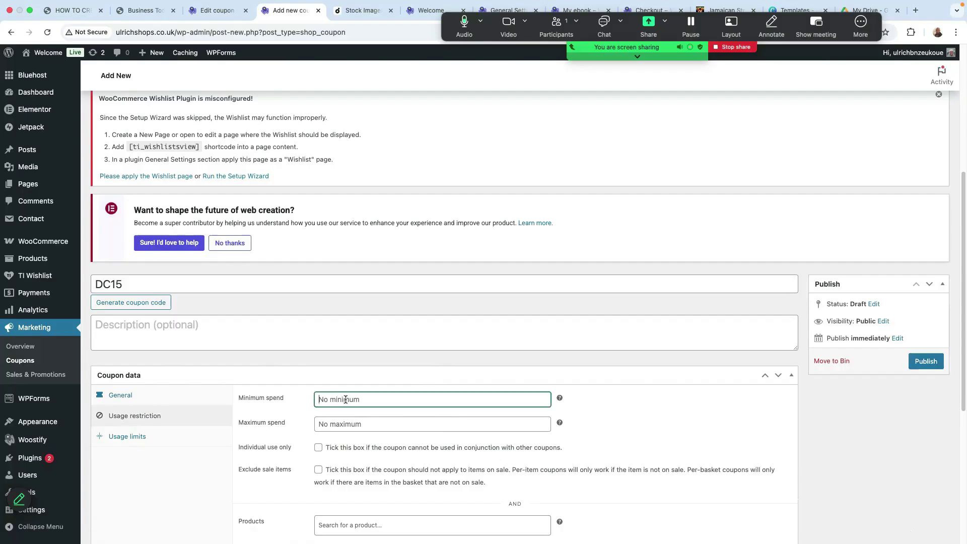
text(160)
click(347, 424)
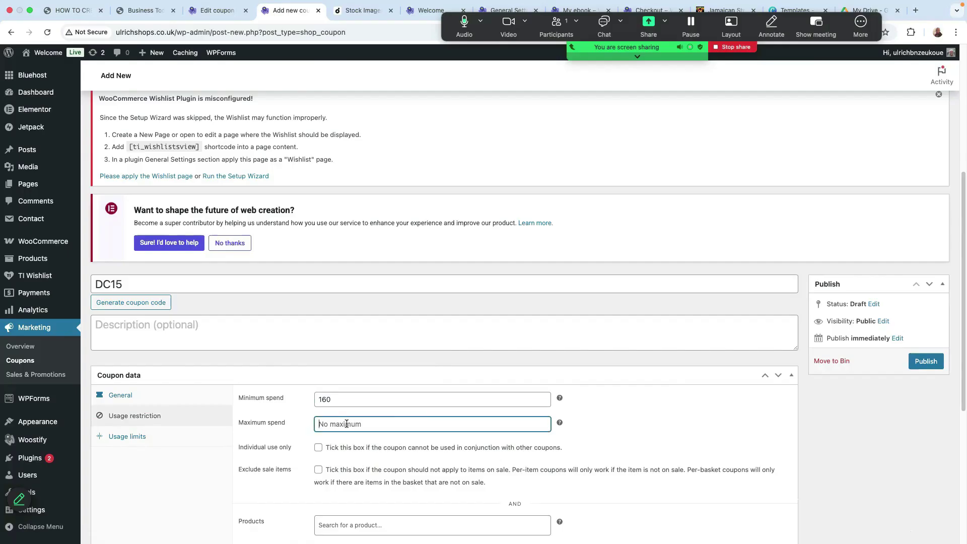
text(290)
text(8)
scroll(319, 456, down, 3)
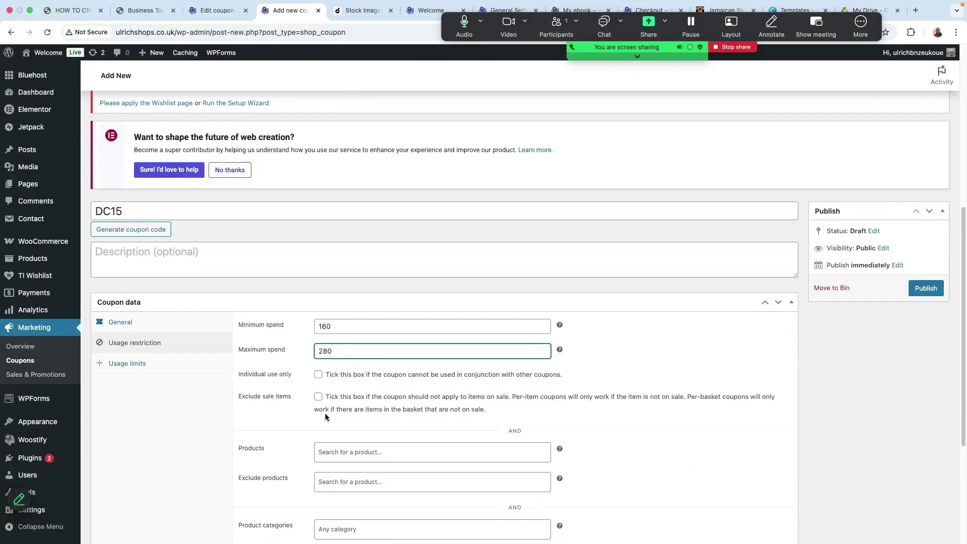
scroll(343, 419, down, 2)
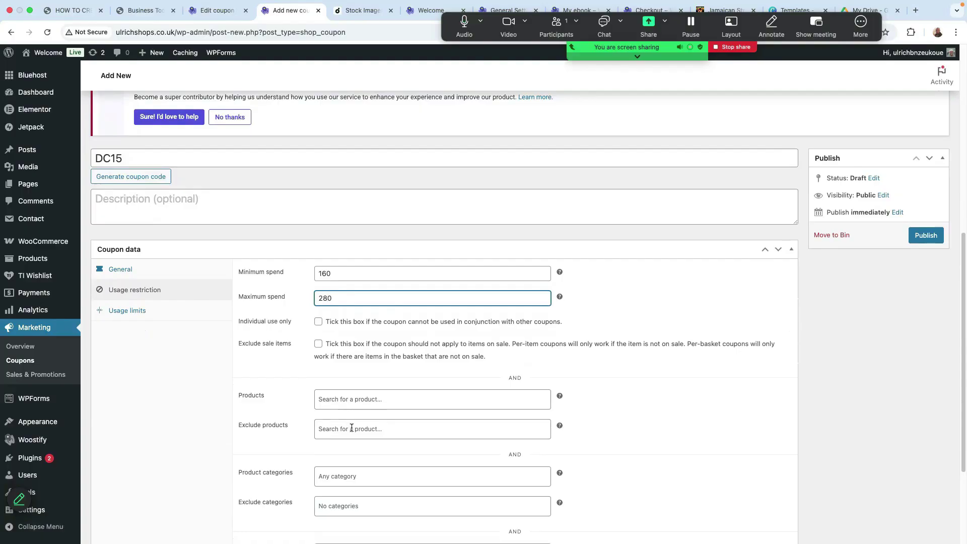
scroll(331, 486, down, 3)
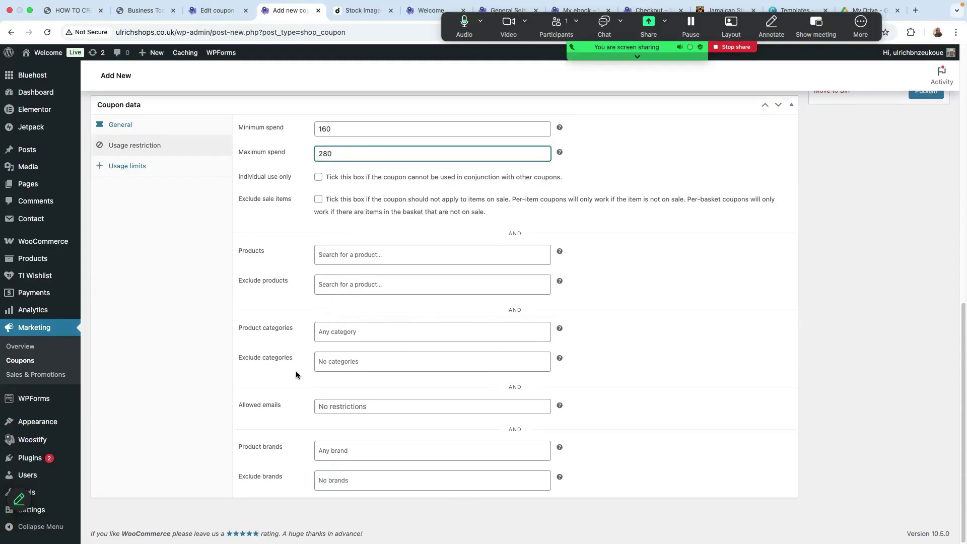
Set the DC15 coupon's usage limit per coupon to 0 and enter a usage limit per user
click(118, 170)
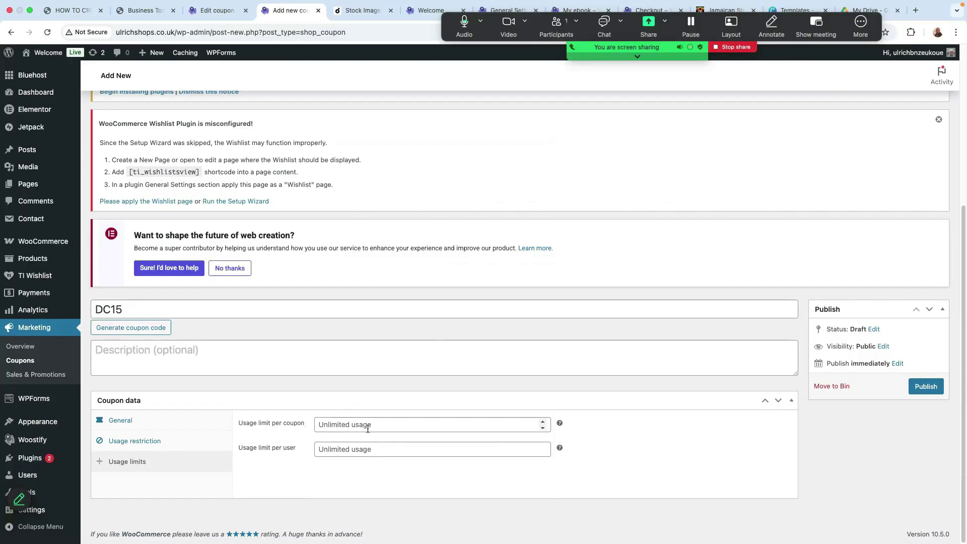
click(543, 429)
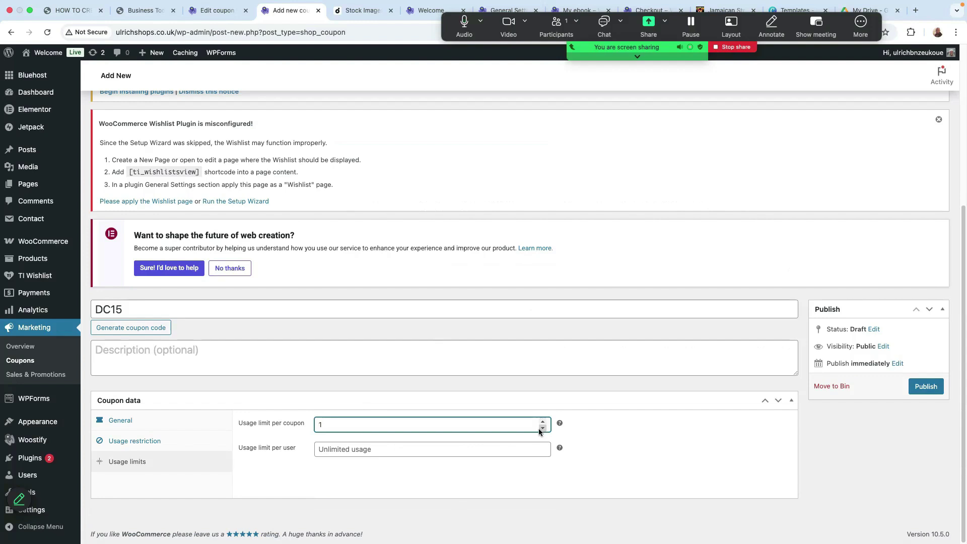
click(543, 423)
click(543, 427)
click(543, 446)
click(543, 447)
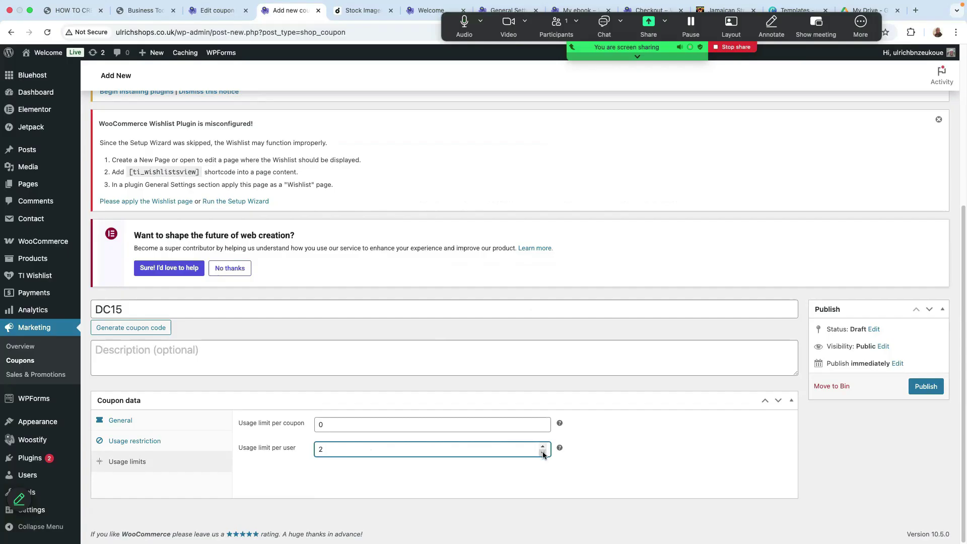
click(543, 454)
Publish the DC15 coupon and review it in the coupon list
click(925, 387)
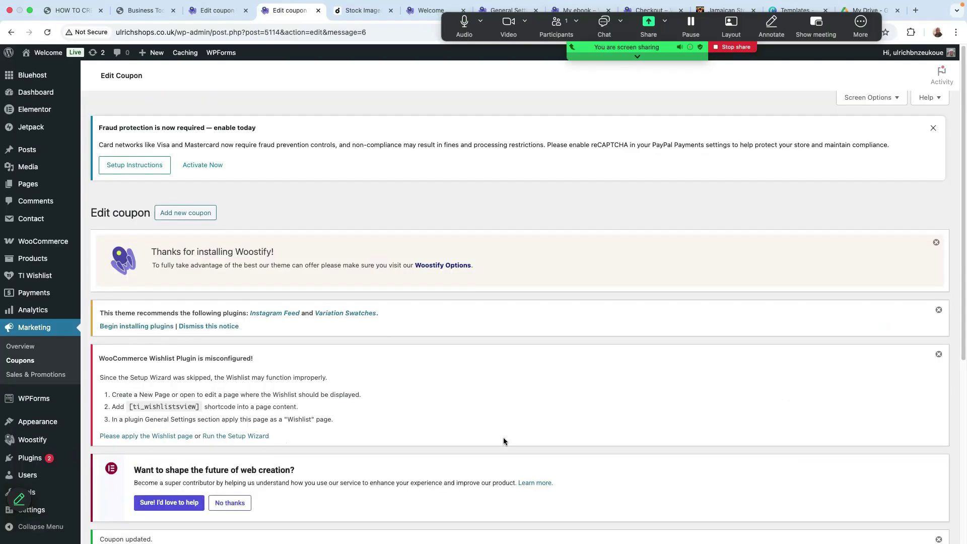
scroll(437, 385, down, 6)
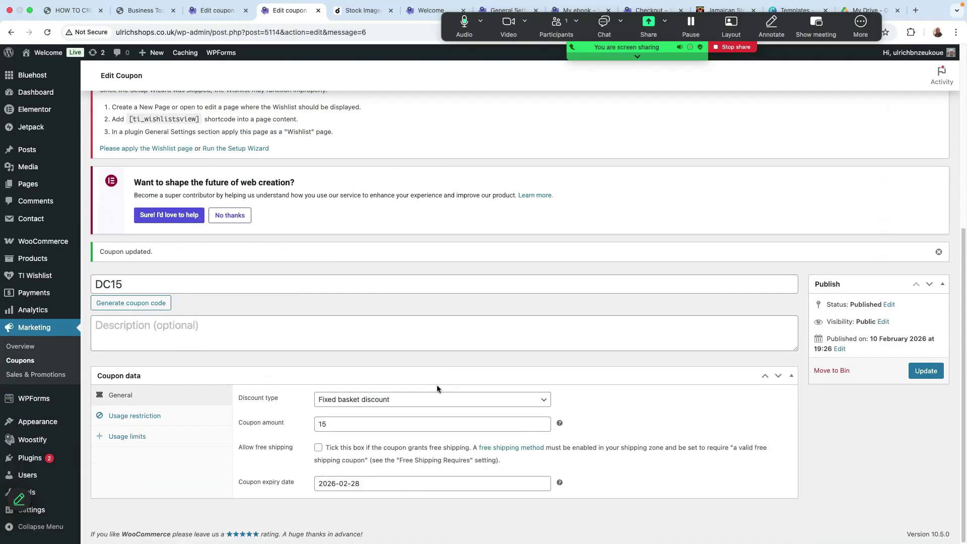
click(20, 360)
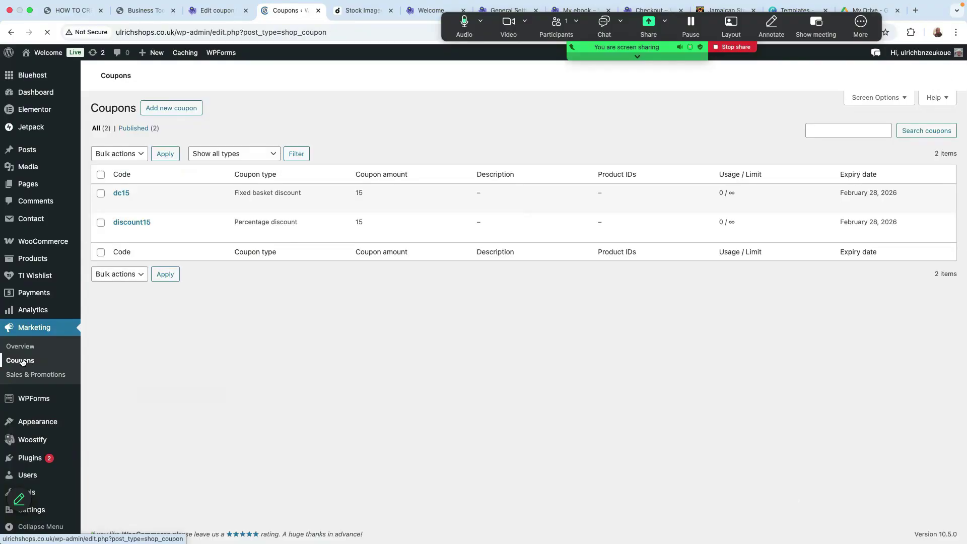
scroll(328, 363, down, 5)
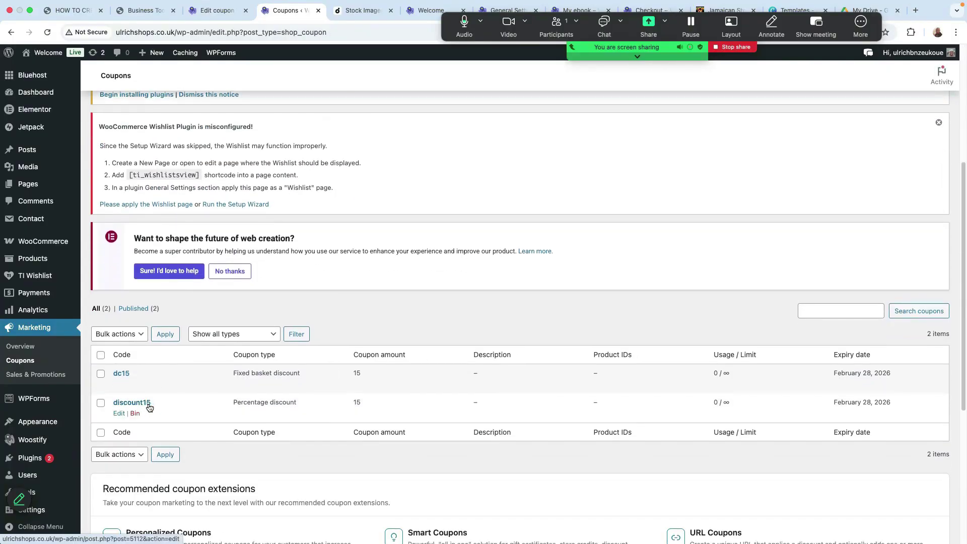
Remove the maximum spend from the DC15 coupon's usage restrictions and update the coupon
click(214, 11)
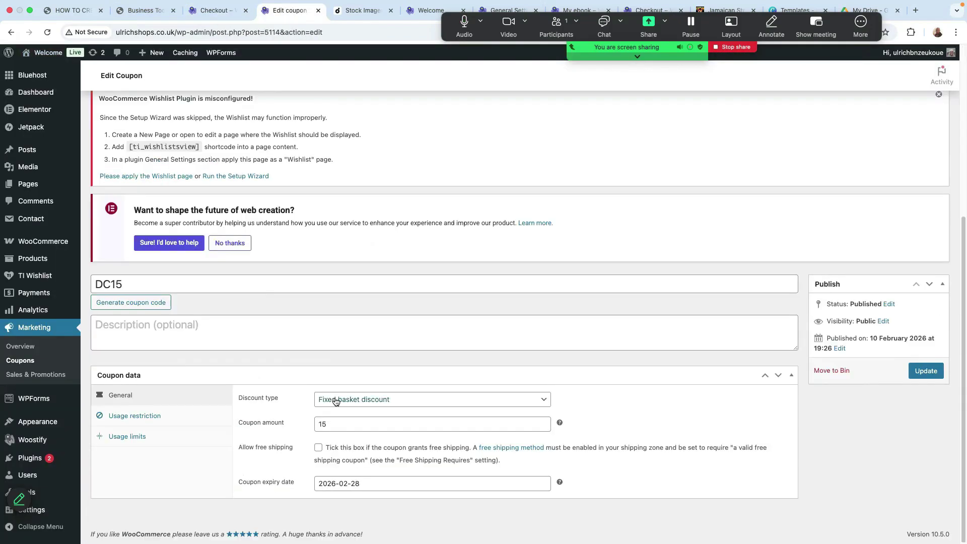
click(130, 417)
drag(345, 425, 283, 418)
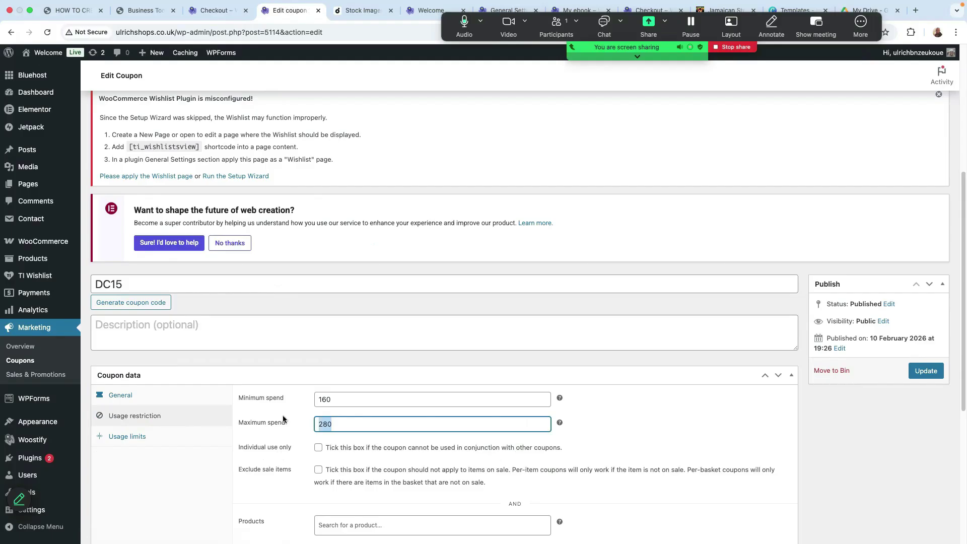
key(BackSpace)
scroll(571, 365, down, 3)
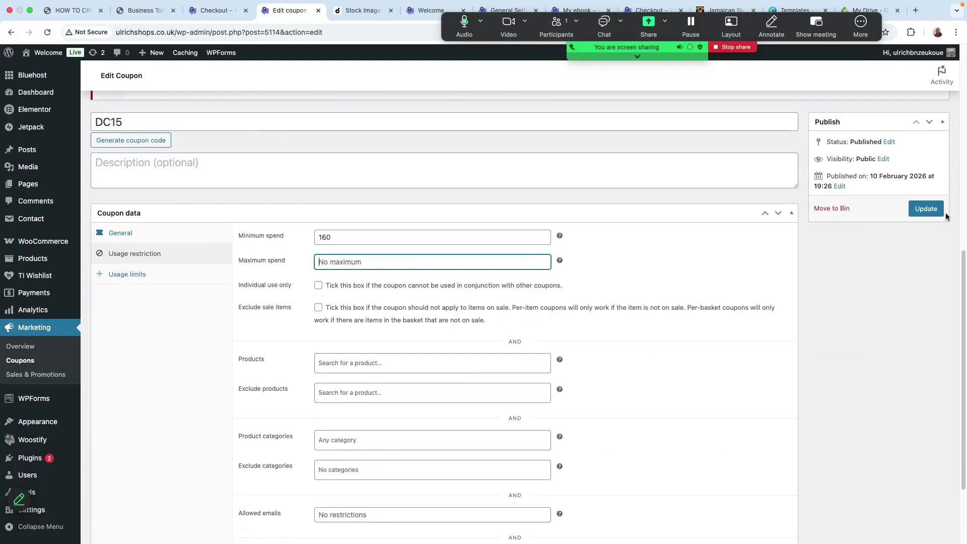
scroll(765, 359, down, 1)
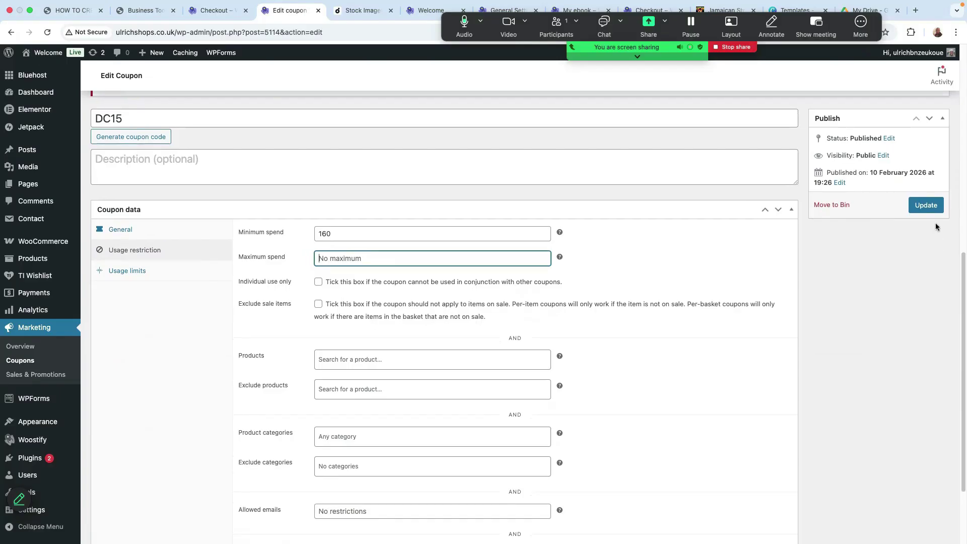
click(930, 207)
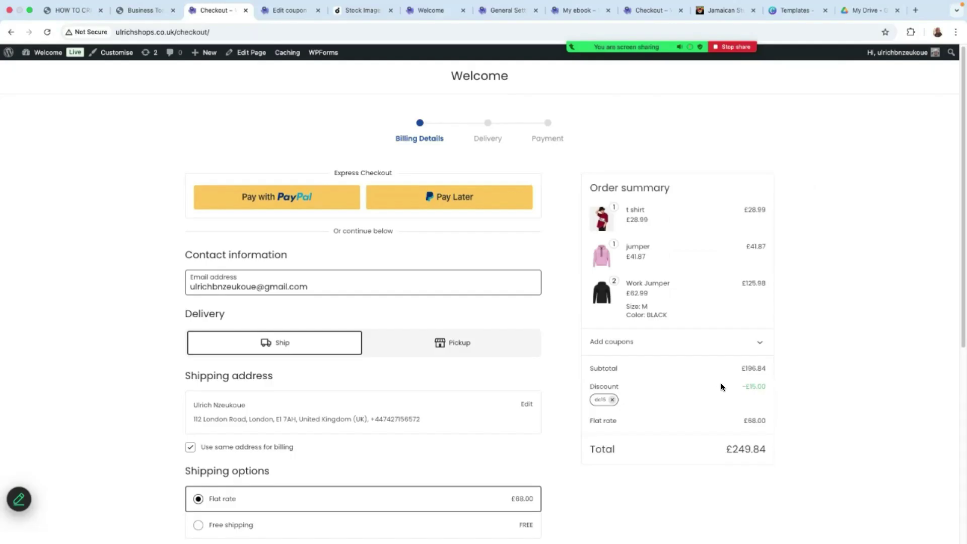
Remove the applied coupon from the order at checkout and apply the code DC15 again
click(214, 11)
click(613, 399)
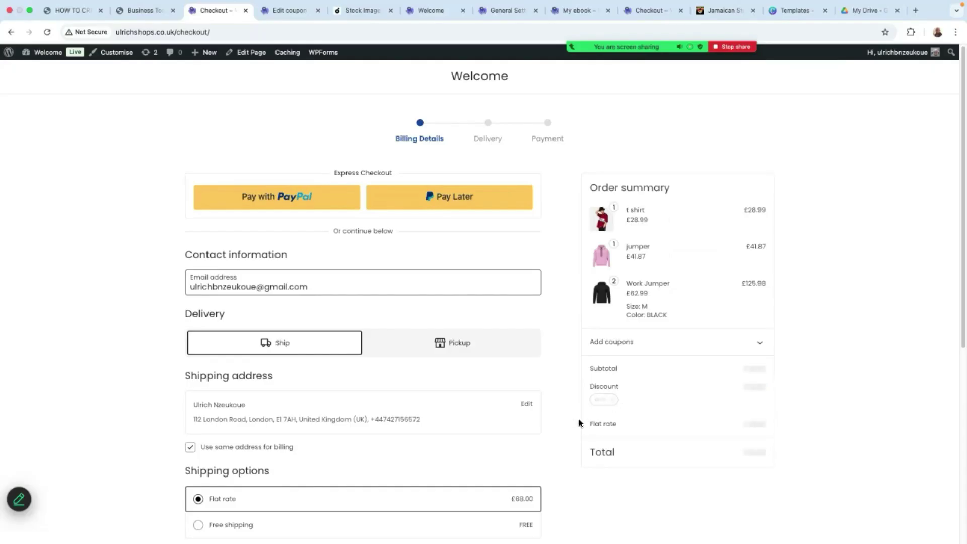
click(748, 348)
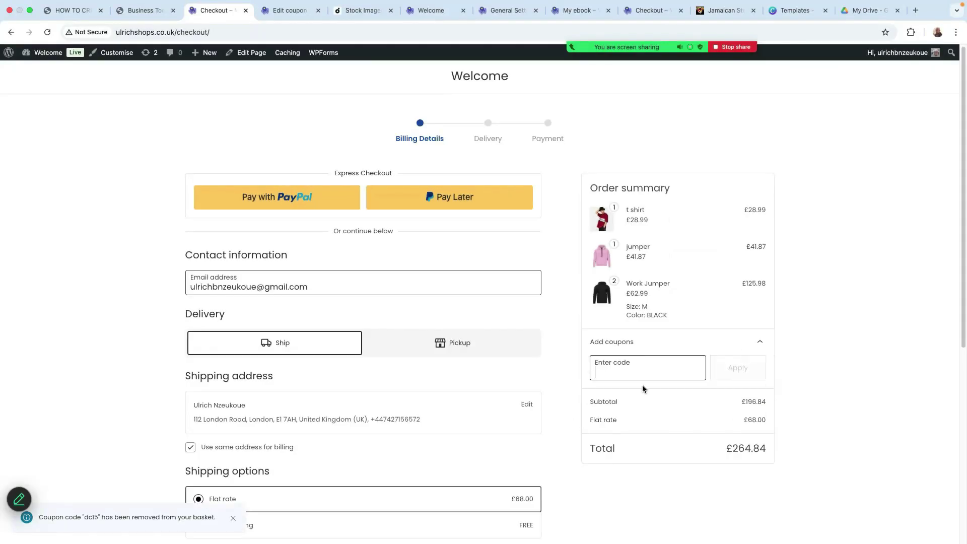
text(DC15)
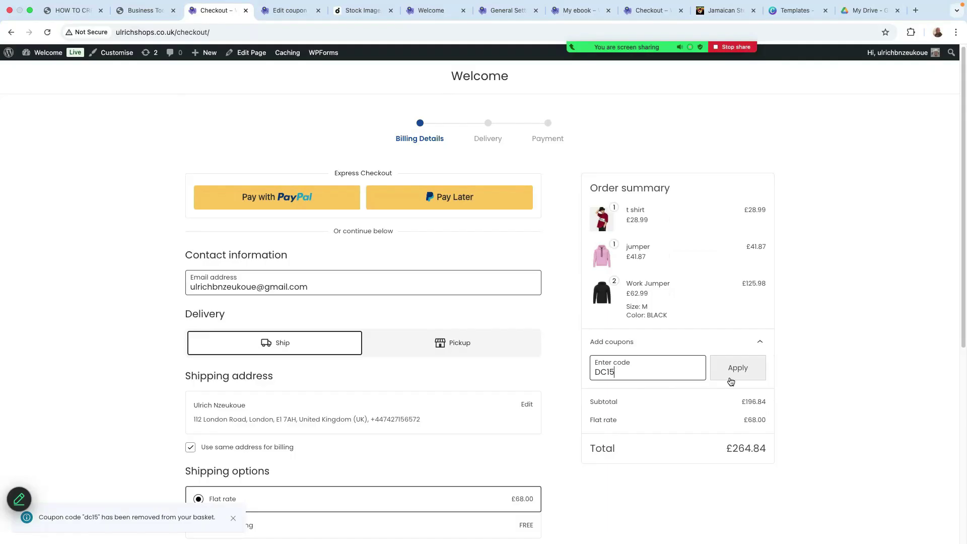
click(747, 373)
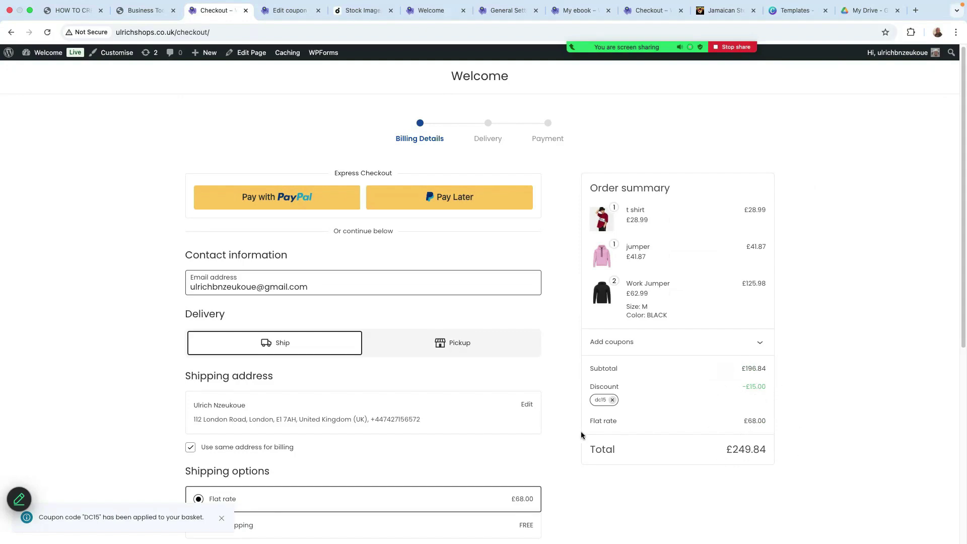
scroll(721, 441, down, 2)
scroll(721, 437, up, 1)
Switch to the Jamaican Stone site's dashboard and open its WooCommerce coupons
click(725, 10)
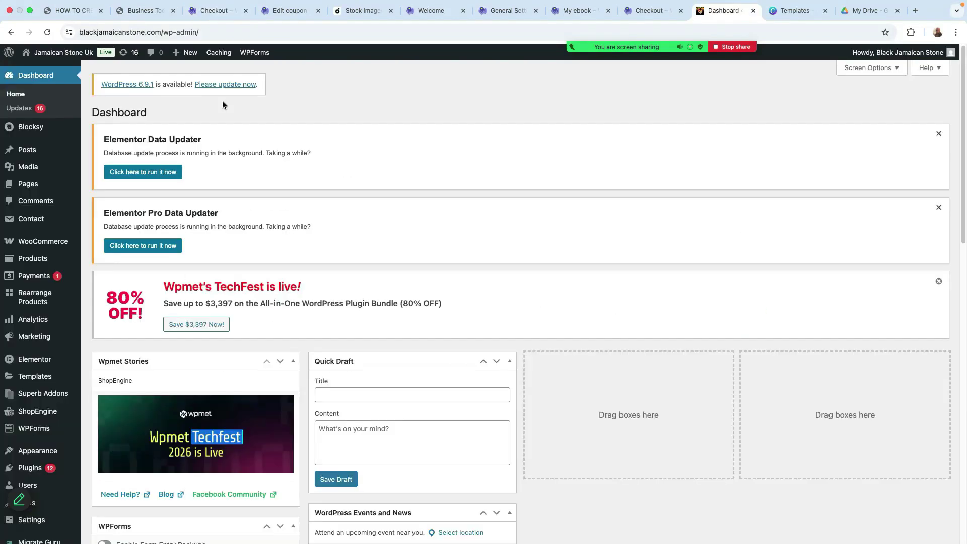
mouse_move(66, 243)
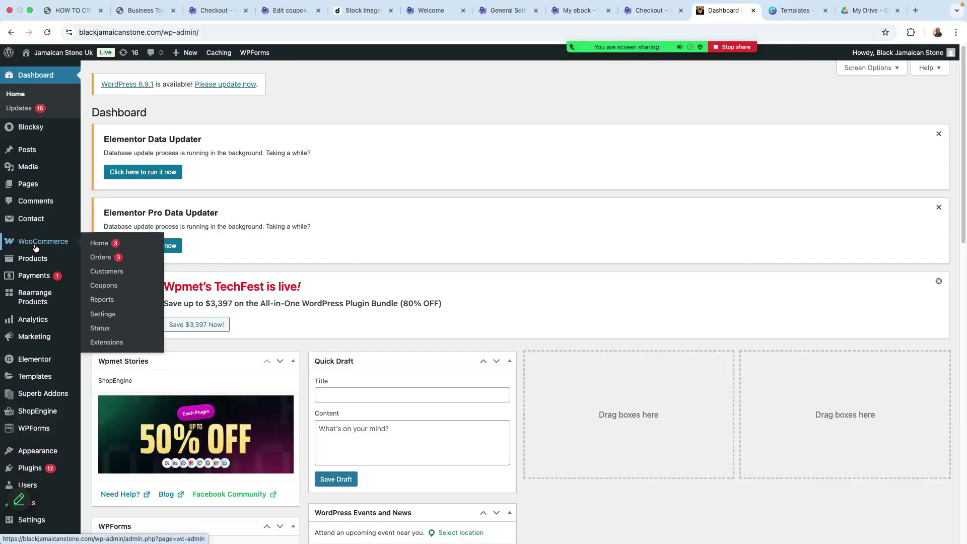
click(107, 286)
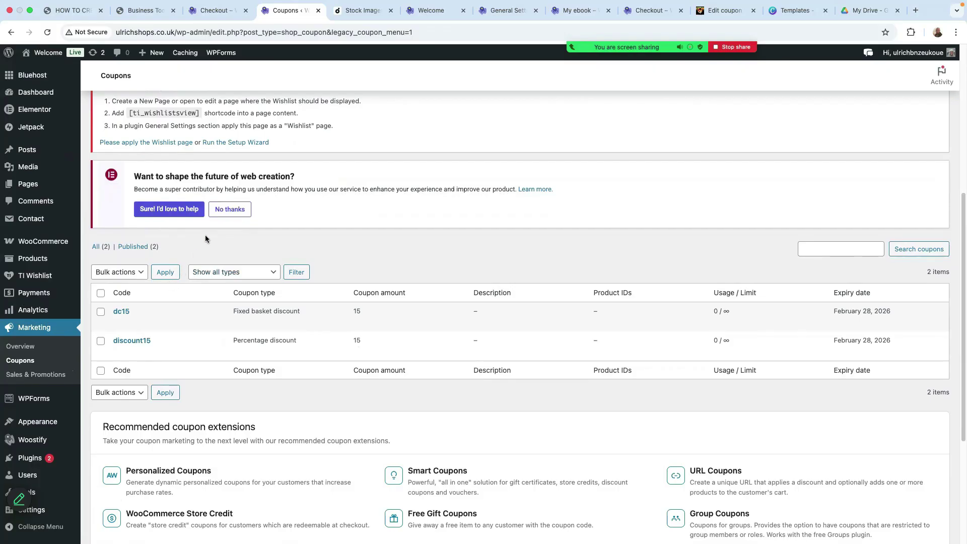
Start a new coupon in the ulrichshops.co.uk store with the code PLUS5
scroll(204, 247, up, 5)
click(163, 138)
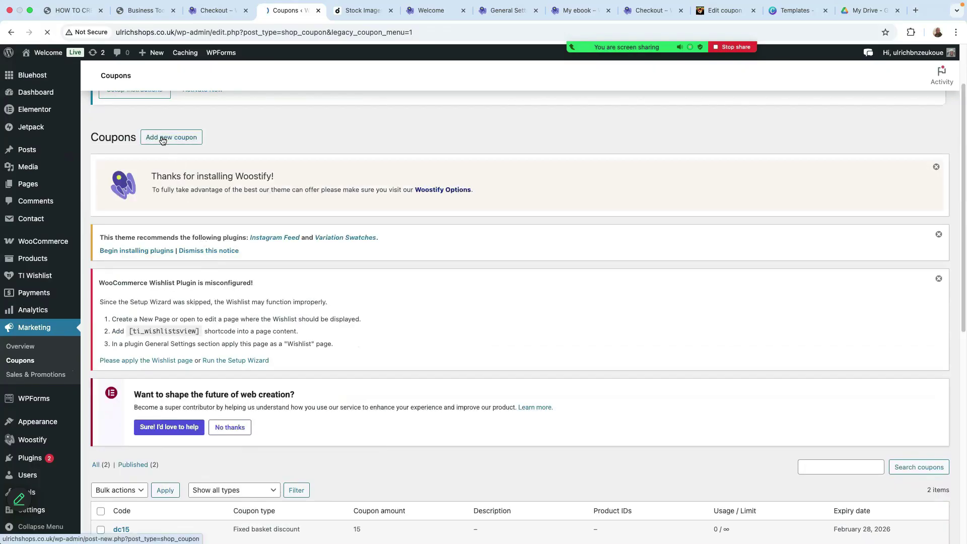
scroll(249, 345, down, 3)
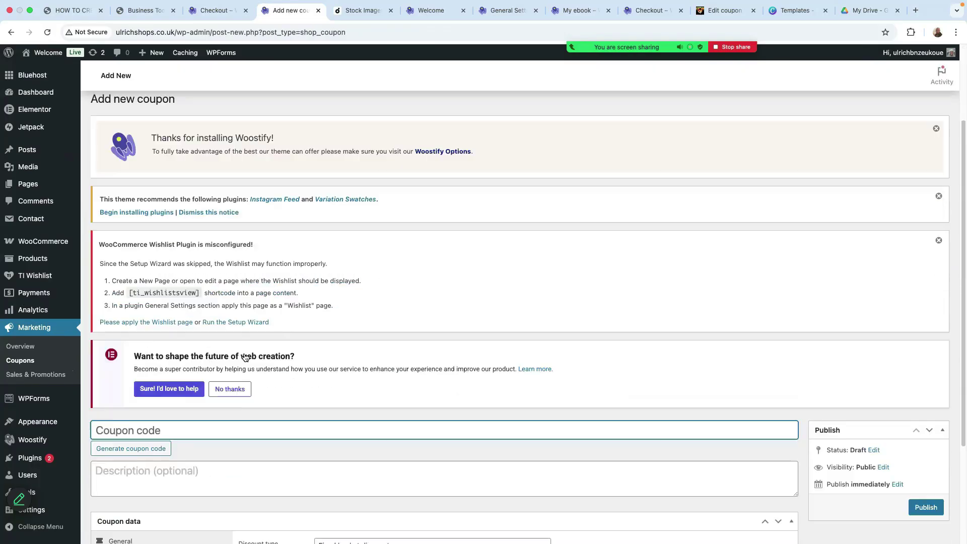
text(P)
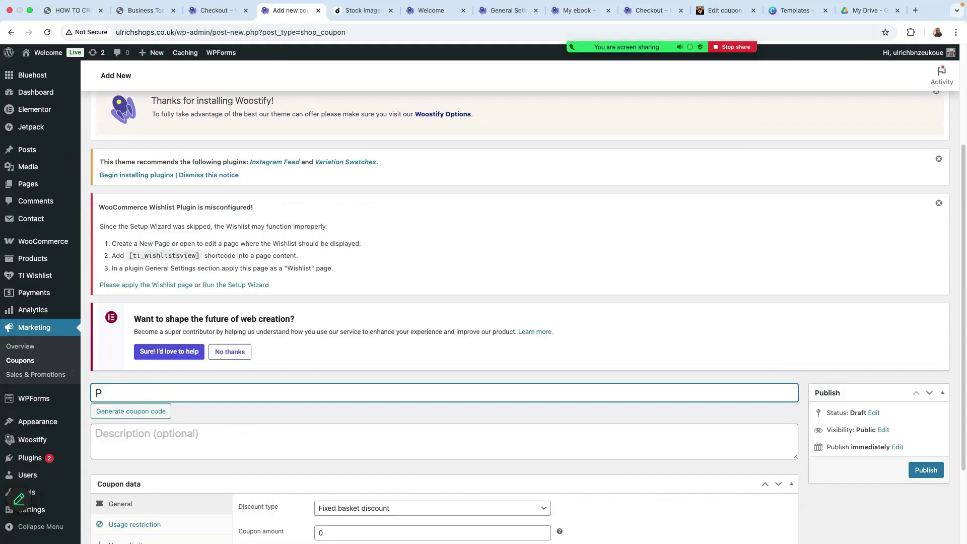
text(LUS5)
scroll(165, 383, down, 3)
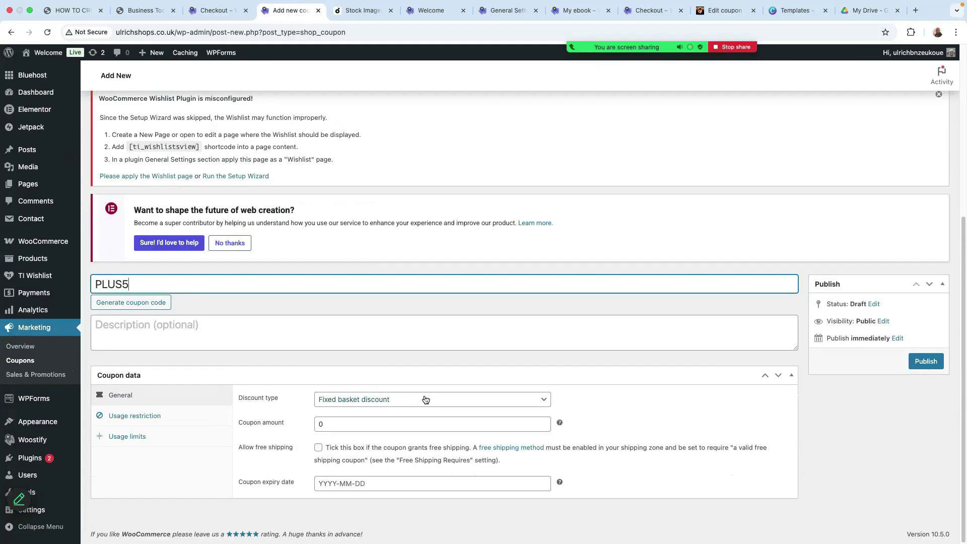
Make PLUS5 a fixed product discount of 5 expiring on 2026-02-28 and publish the coupon
click(402, 403)
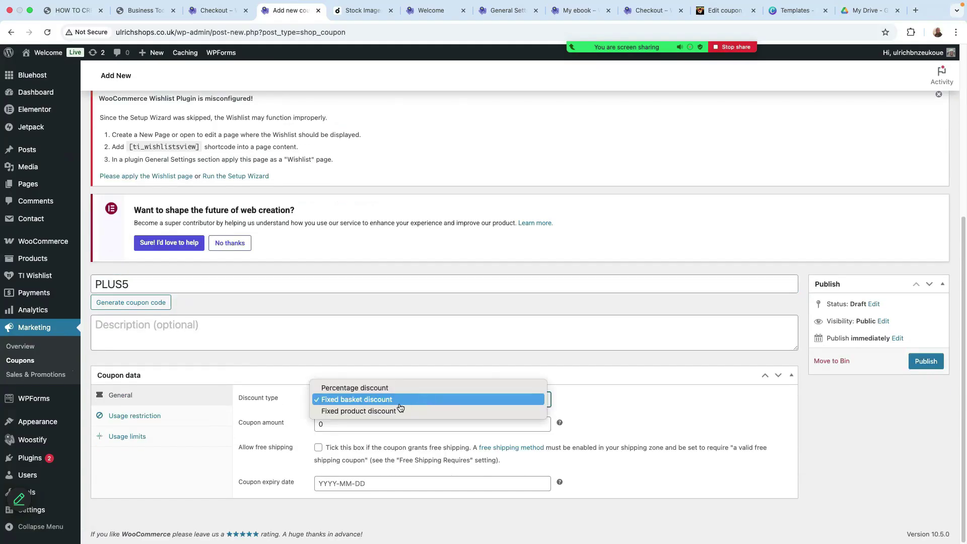
click(342, 412)
click(335, 427)
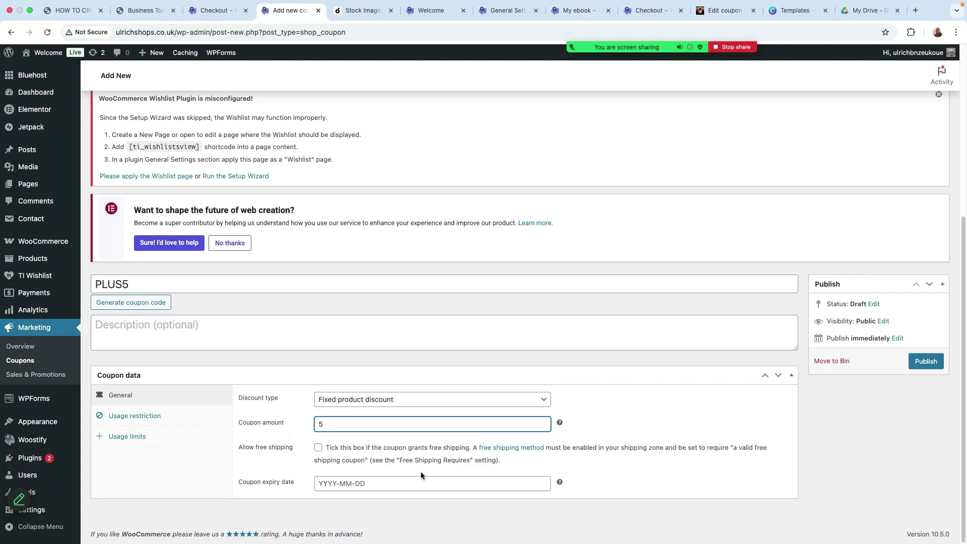
click(348, 484)
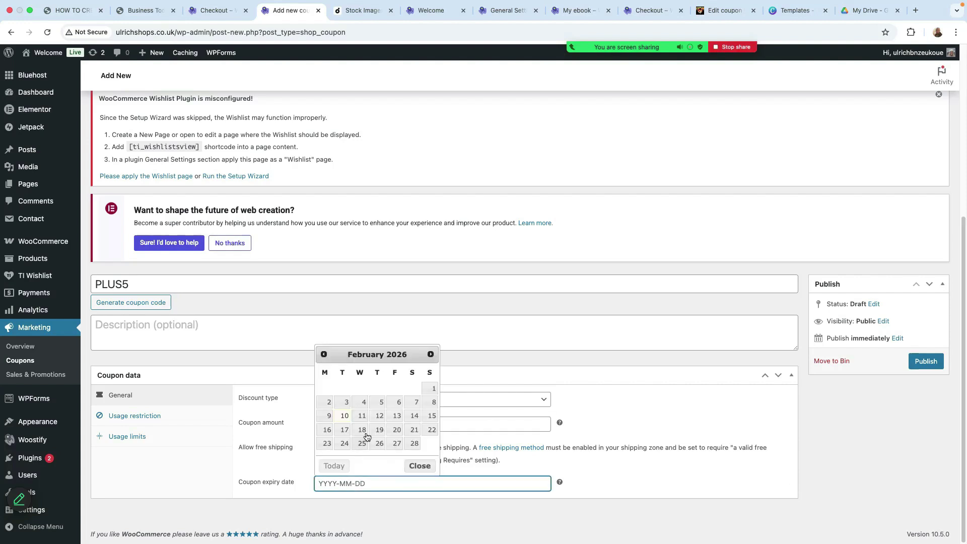
click(412, 444)
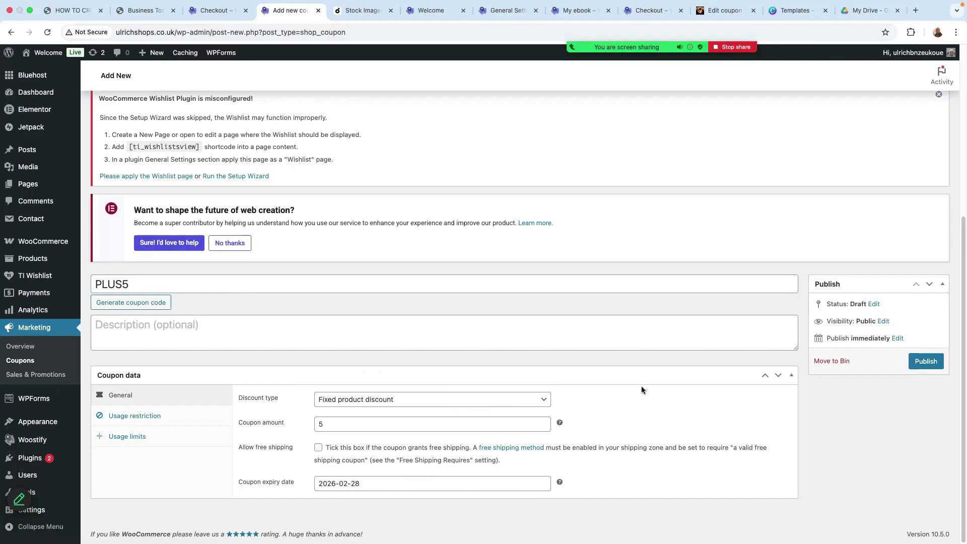
click(923, 365)
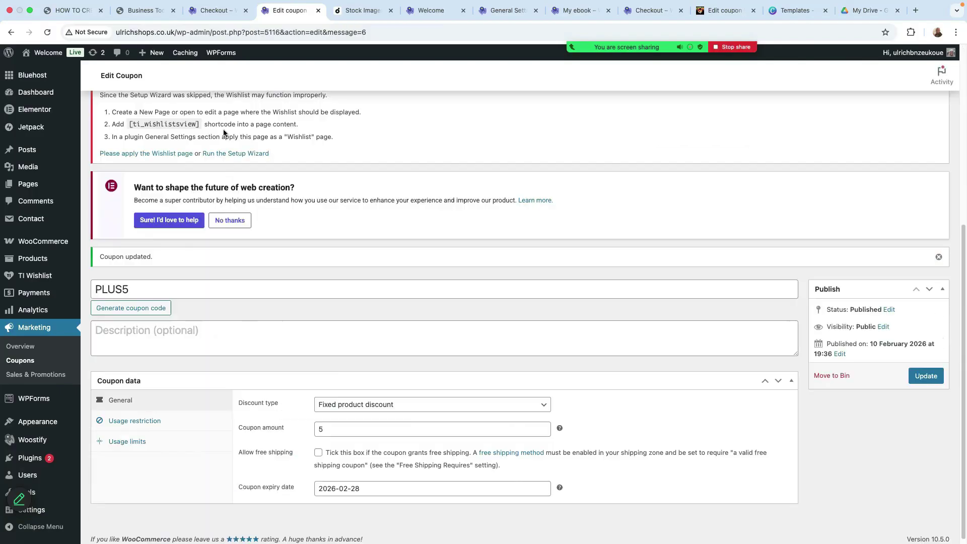
Re-enter the coupon code PLUS5 in the checkout order summary and apply it to the basket
click(216, 11)
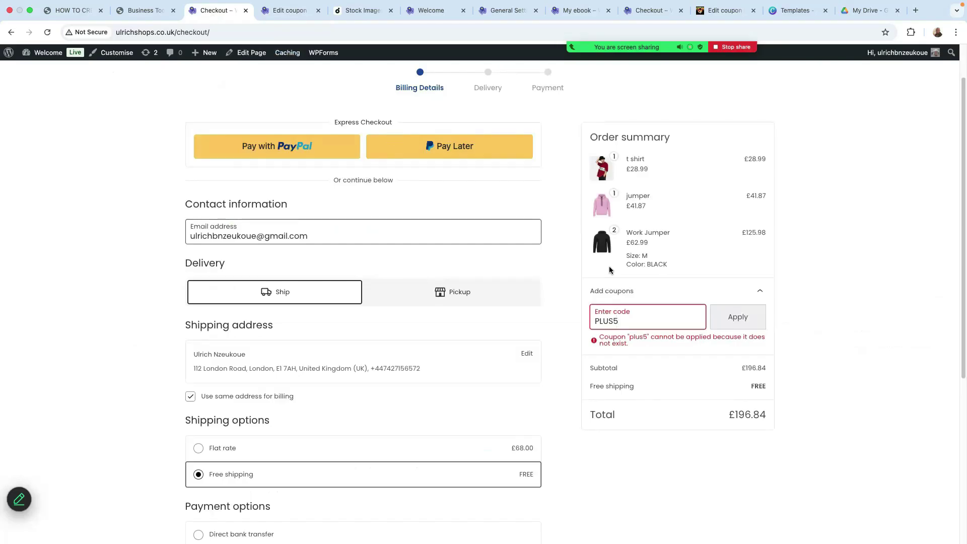
drag(620, 321, 569, 308)
key(BackSpace)
text(PLUS)
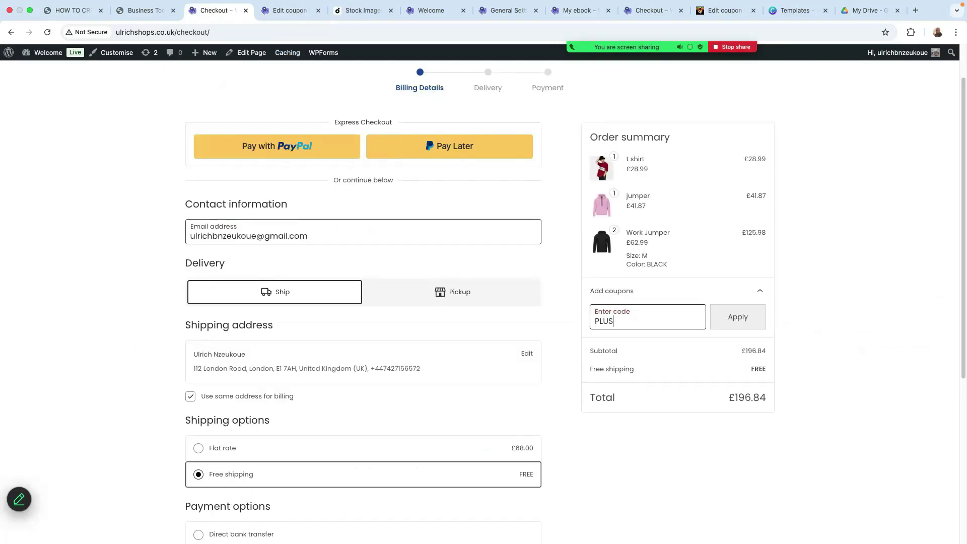
text(5)
click(742, 321)
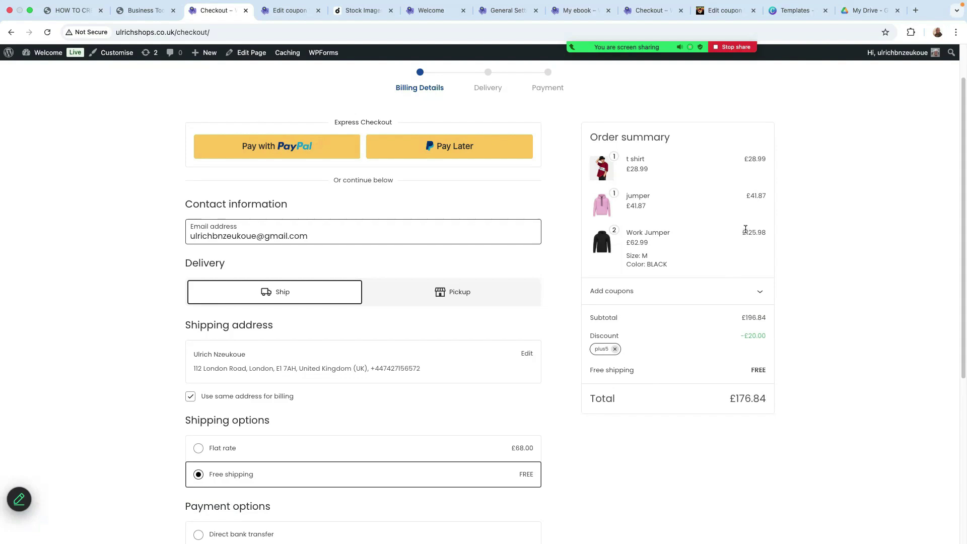
Compare the PLUS5 coupon's discount type and amount with the discount in the checkout order summary
click(288, 11)
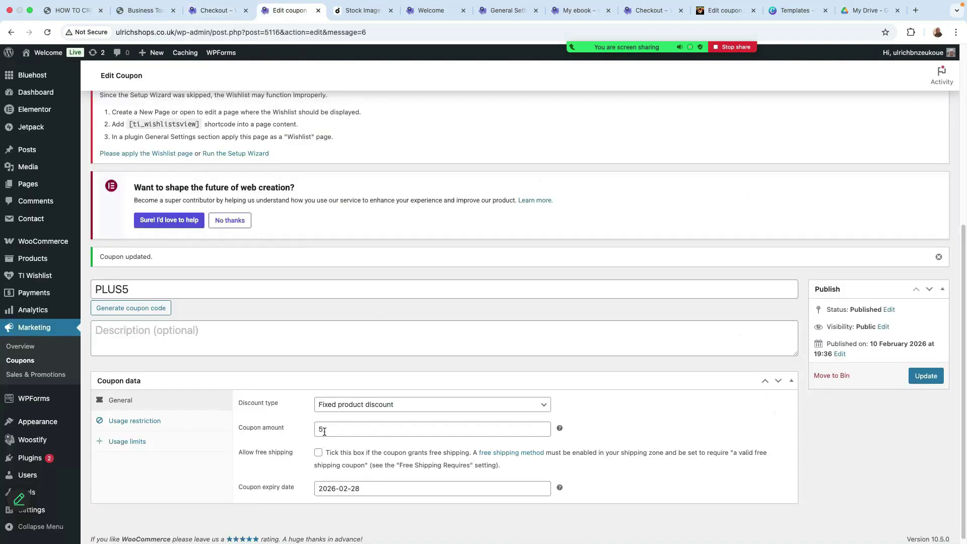
click(217, 10)
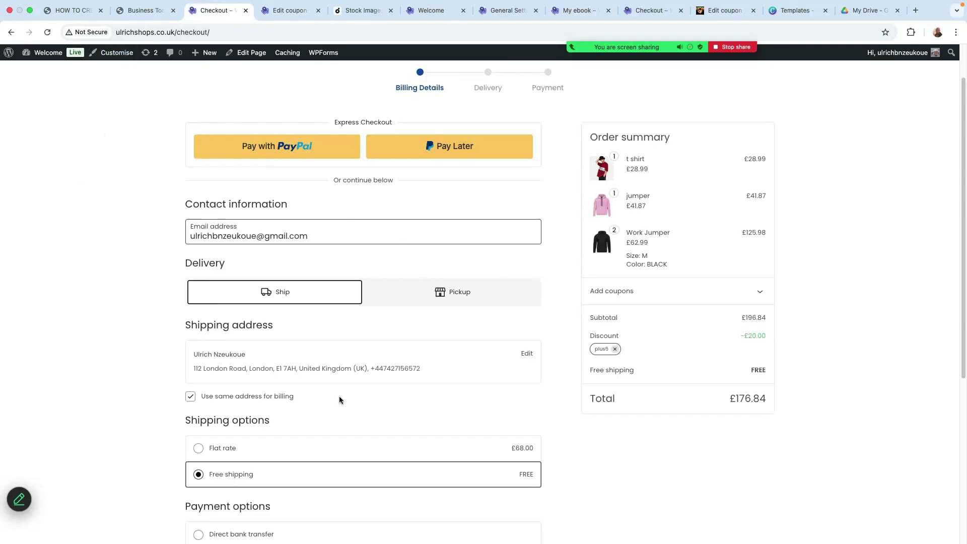
click(63, 10)
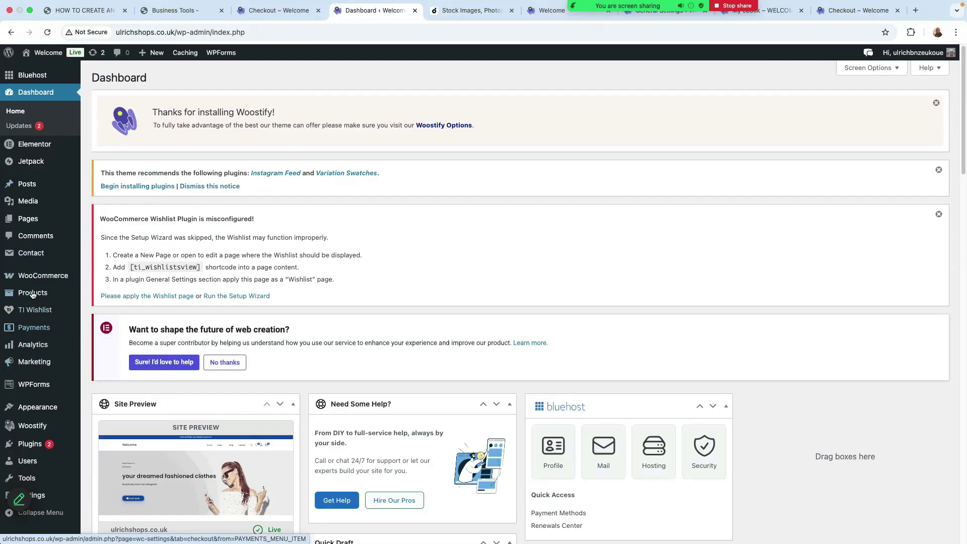
Load the Header Primary (Primary Menu) navigation menu for editing and review its items and display settings
mouse_move(45, 407)
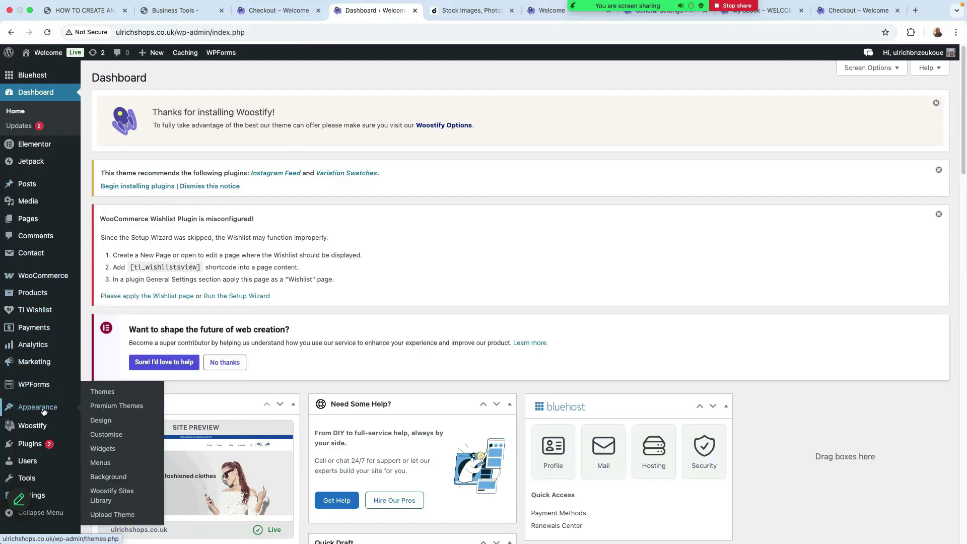
click(109, 464)
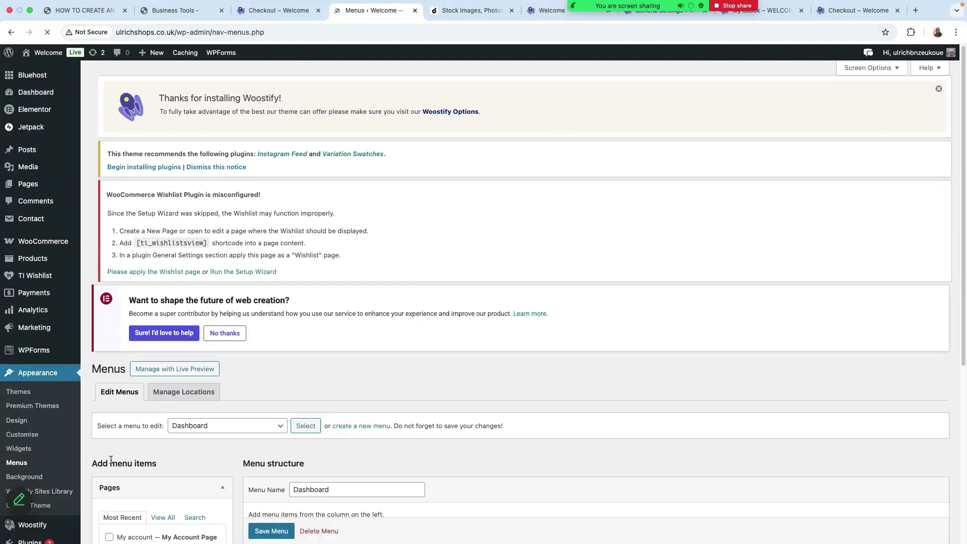
scroll(350, 349, down, 5)
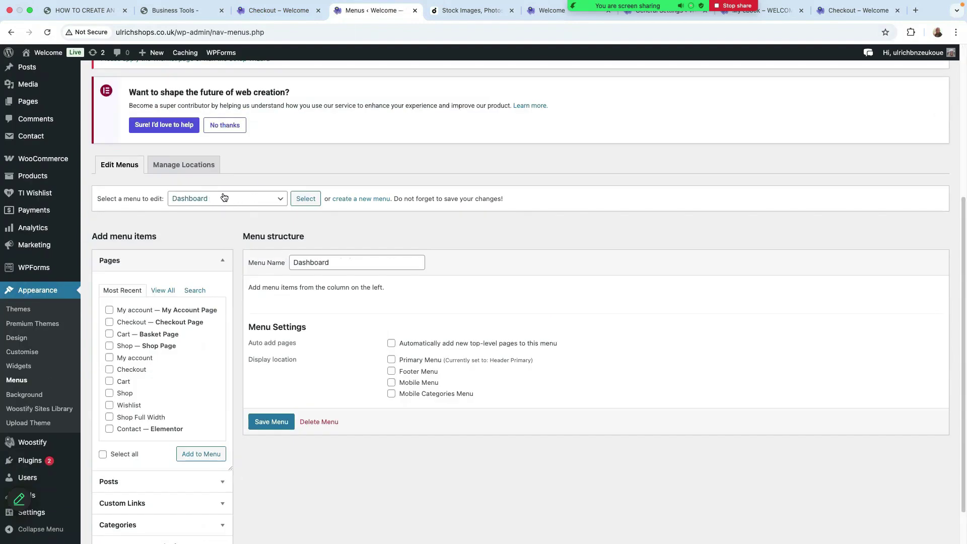
click(259, 200)
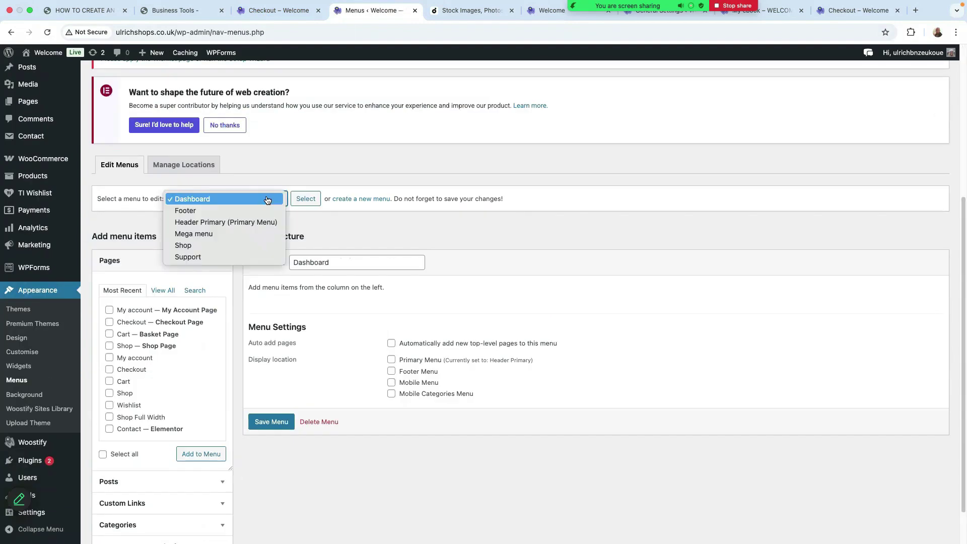
click(218, 225)
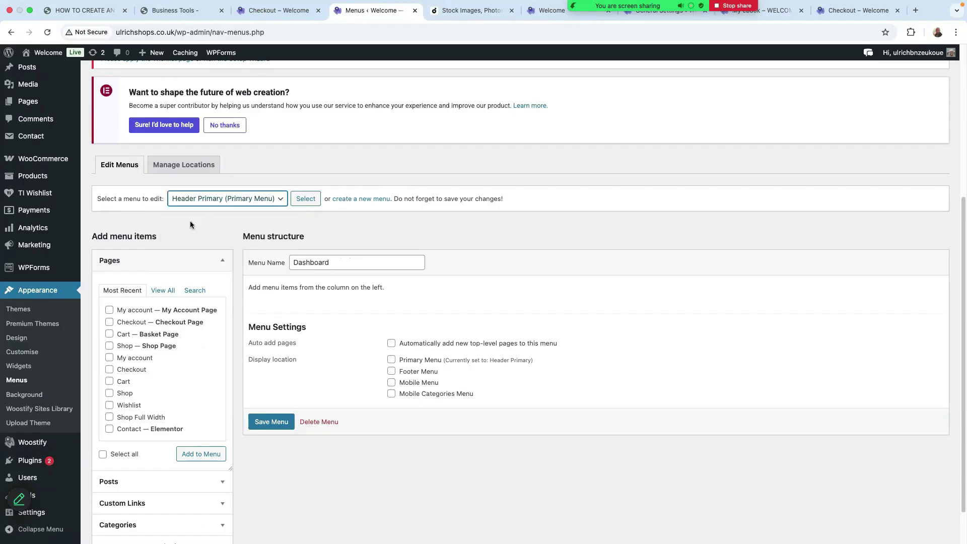
click(306, 200)
scroll(373, 349, down, 6)
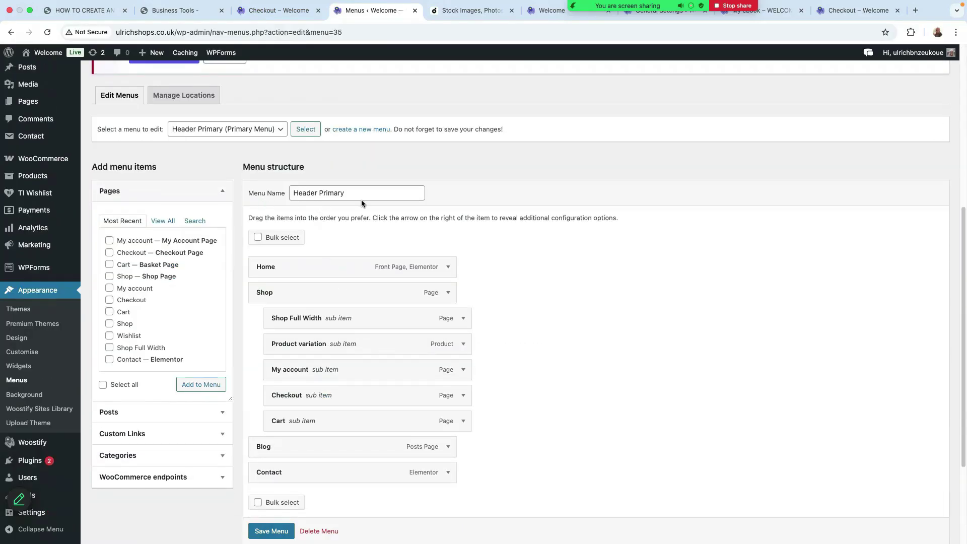
scroll(388, 196, down, 3)
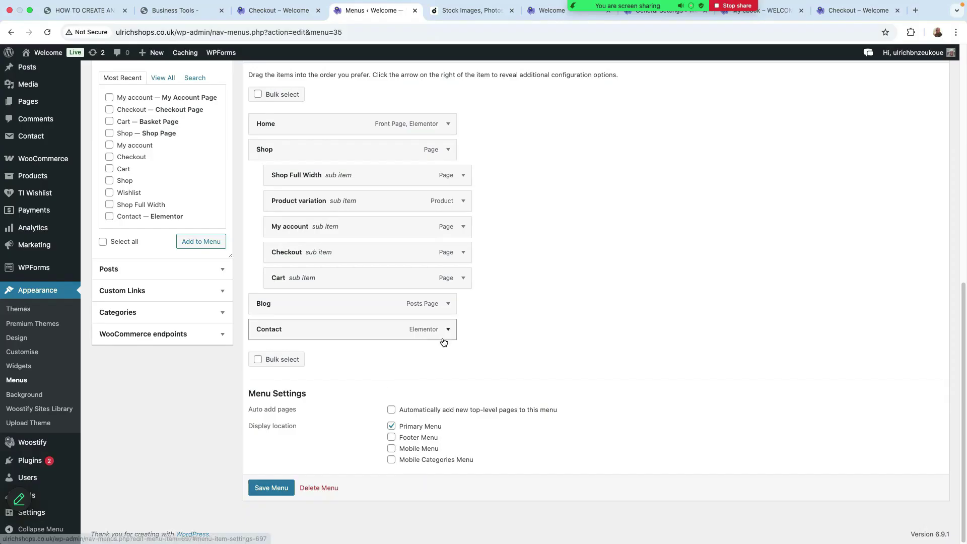
scroll(445, 339, up, 2)
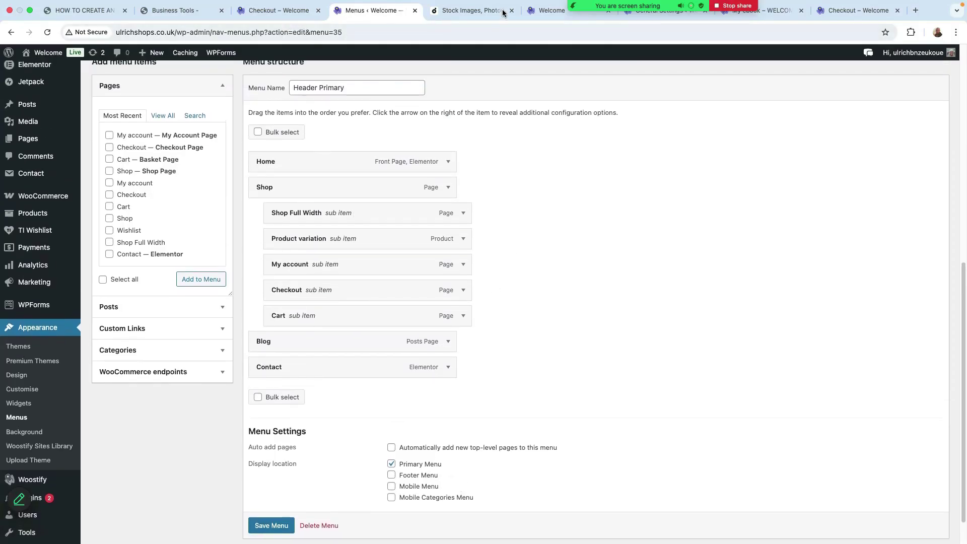
Check the storefront's header navigation against the Header Primary menu and place the menu editor and storefront browser tabs side by side
click(547, 11)
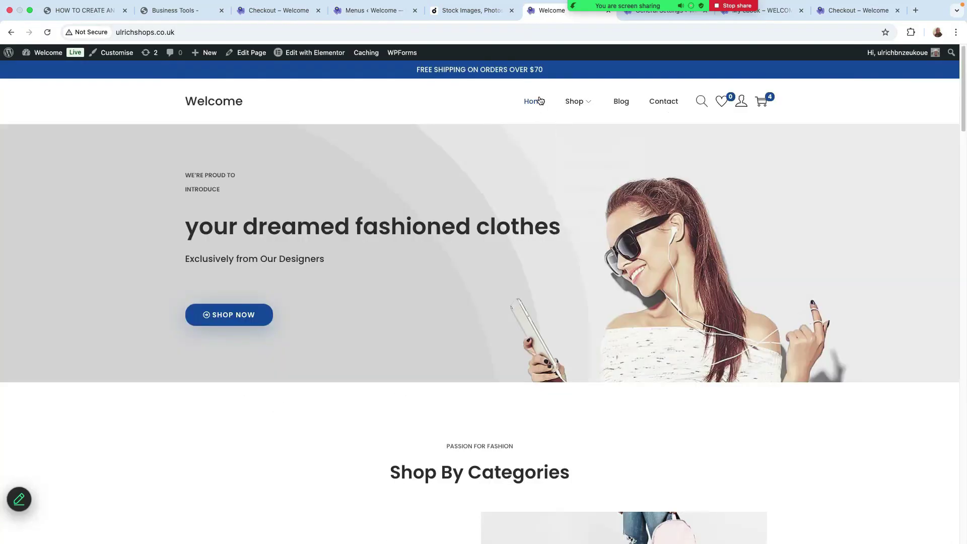
mouse_move(579, 103)
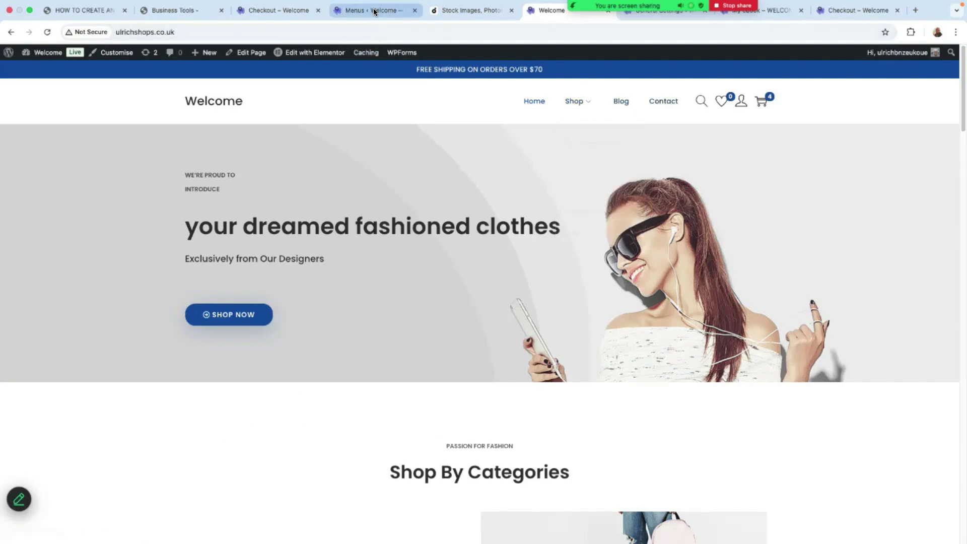
drag(373, 8, 274, 8)
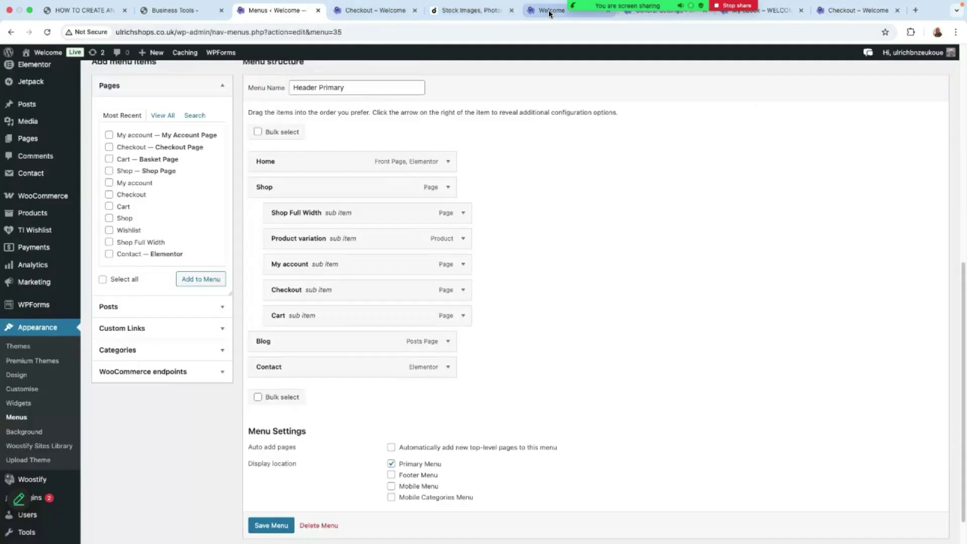
drag(549, 14, 367, 14)
click(263, 9)
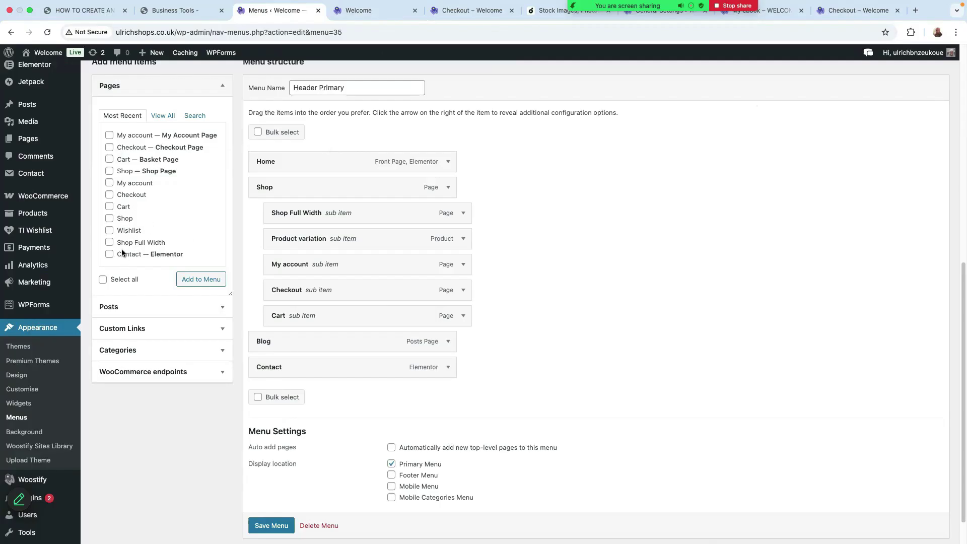
Remove the Blog item from the Header Primary menu and save the menu
scroll(122, 252, down, 1)
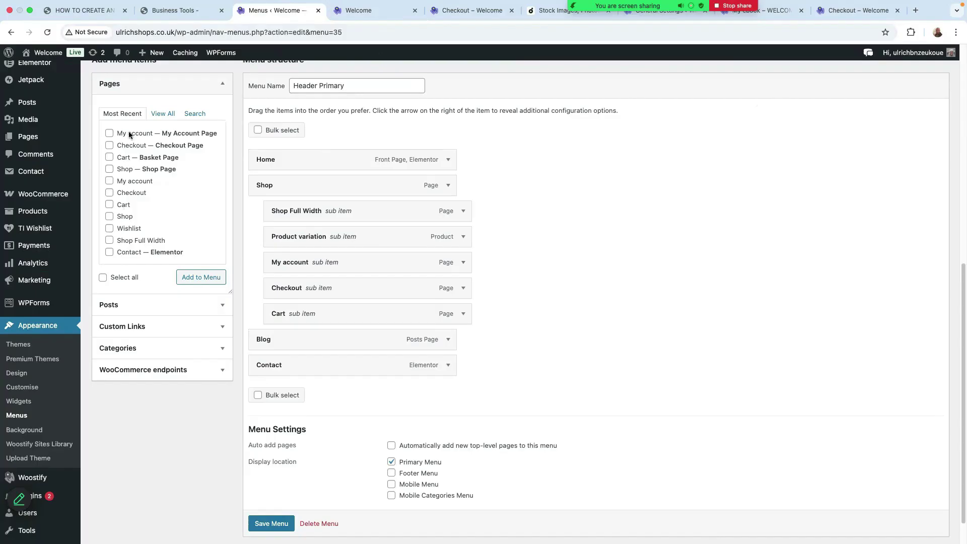
click(167, 114)
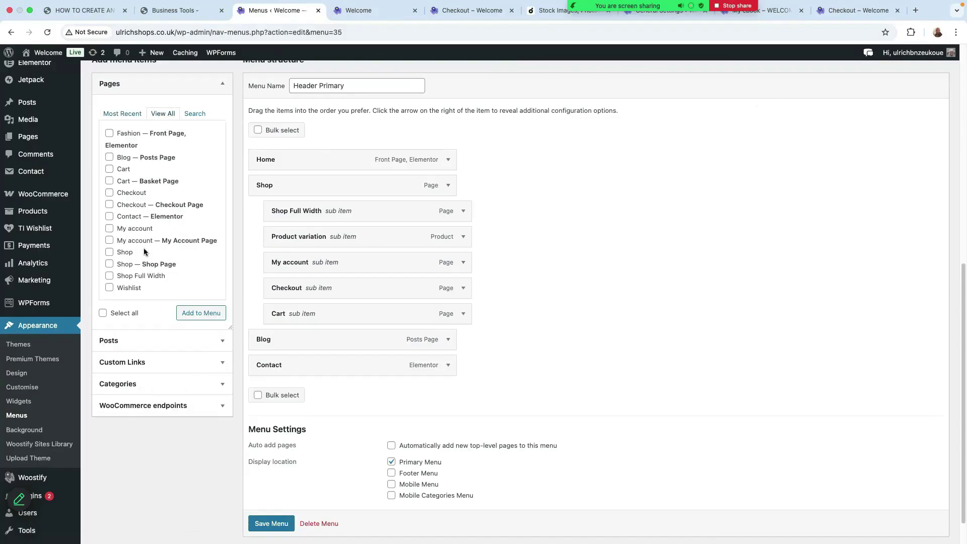
scroll(144, 248, up, 3)
scroll(359, 444, down, 4)
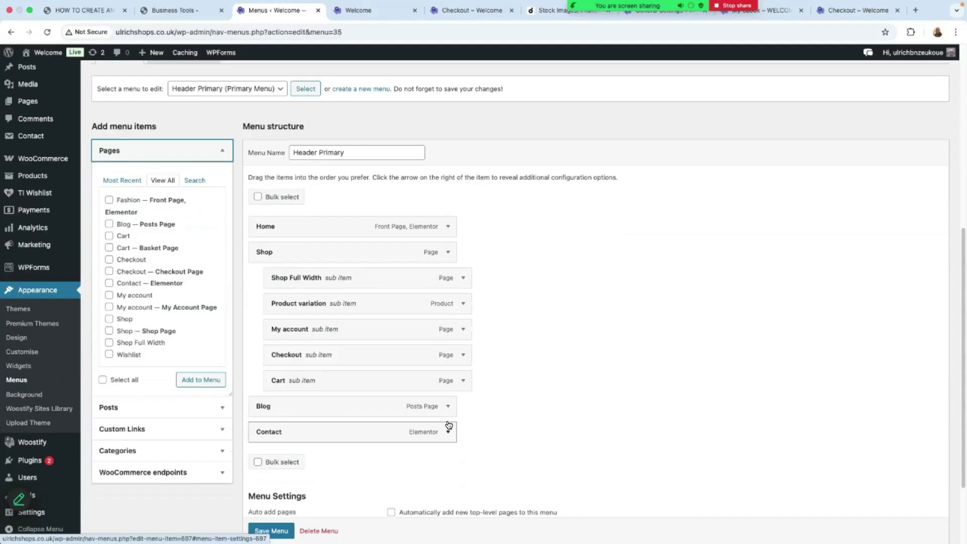
click(448, 406)
scroll(398, 438, down, 5)
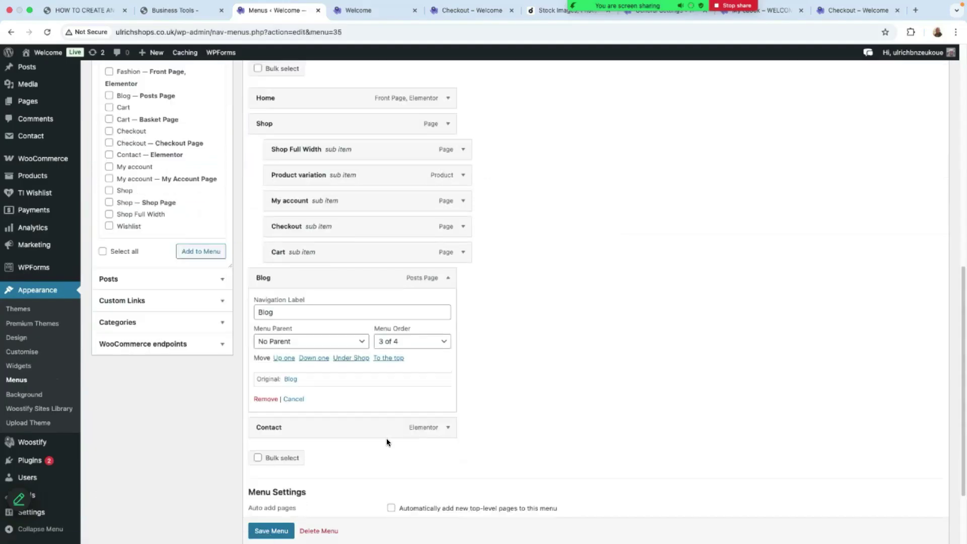
click(269, 399)
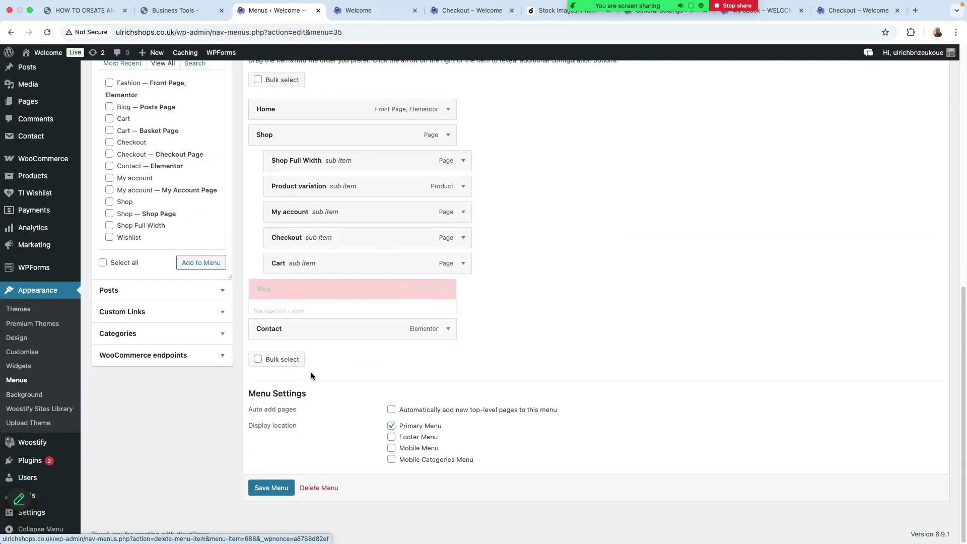
click(271, 487)
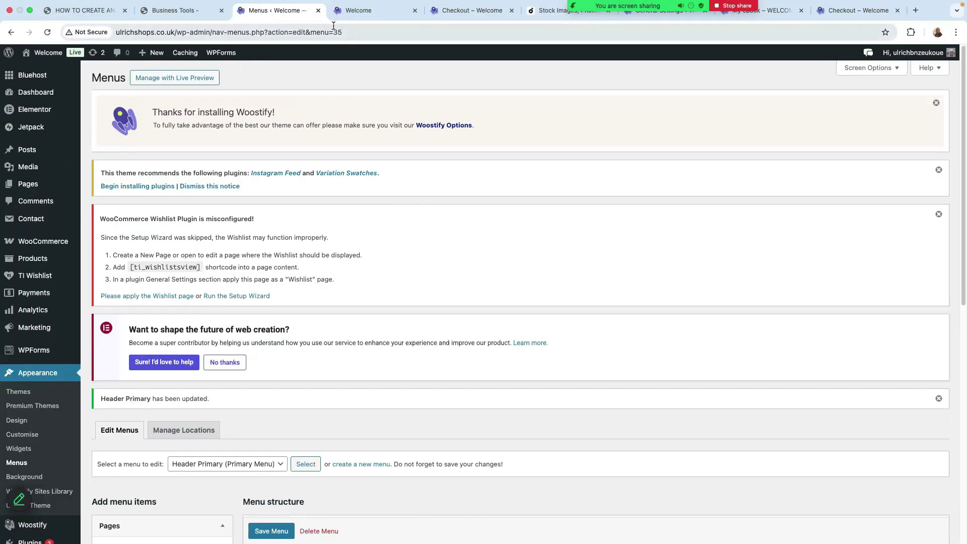
Reload the storefront home page to check its header navigation without Blog, and return to the menu editor
click(368, 10)
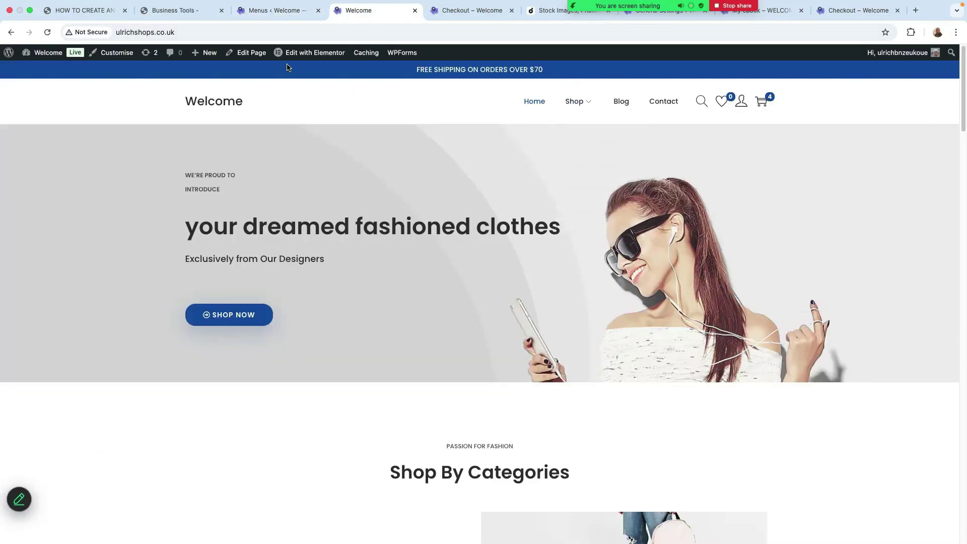
click(241, 31)
key(Return)
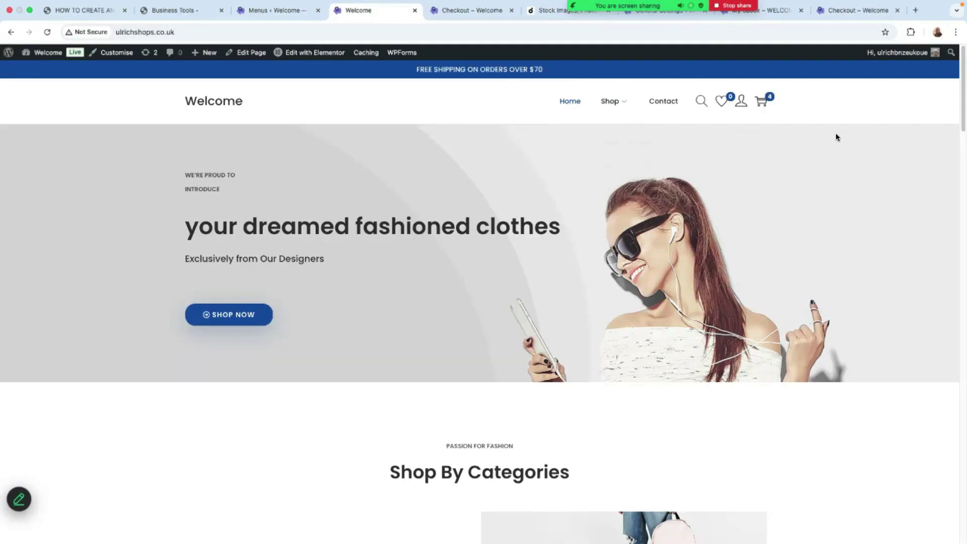
click(274, 10)
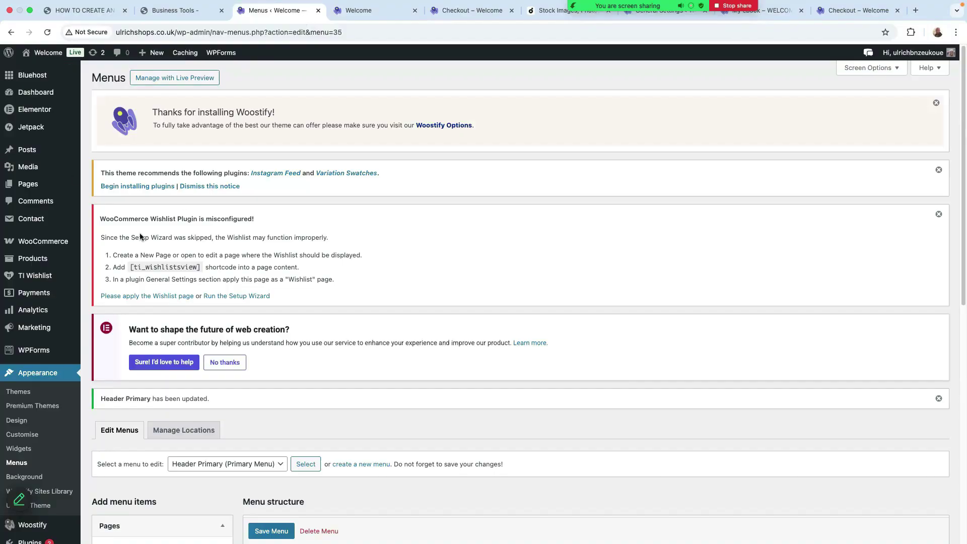
click(380, 11)
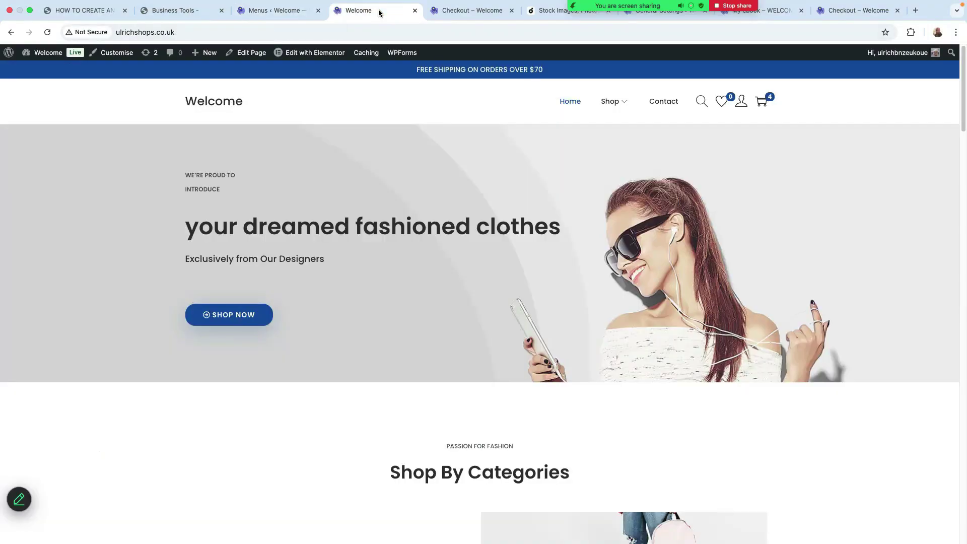
click(271, 15)
Add the Blog posts page to the Header Primary menu from the full list of pages and save the menu
scroll(201, 348, down, 6)
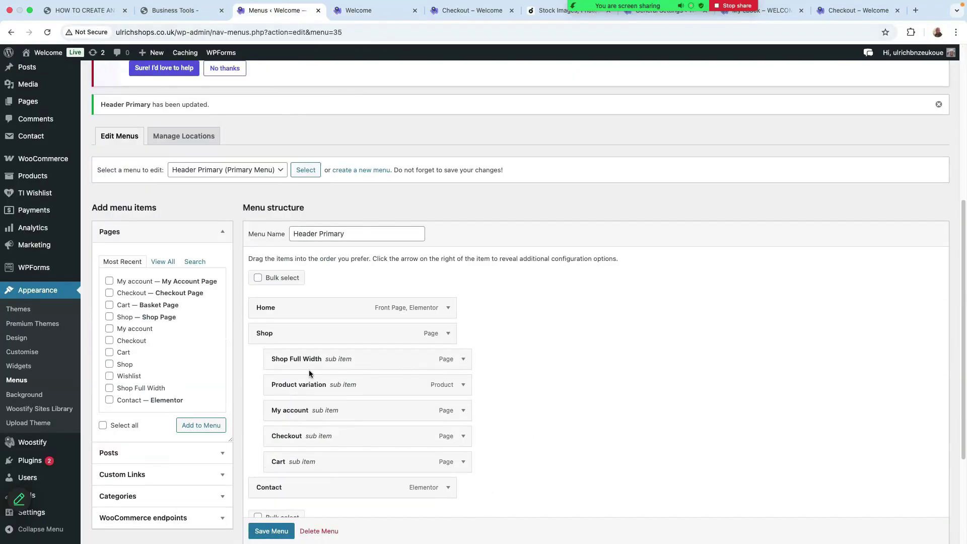
scroll(166, 292, down, 1)
click(164, 242)
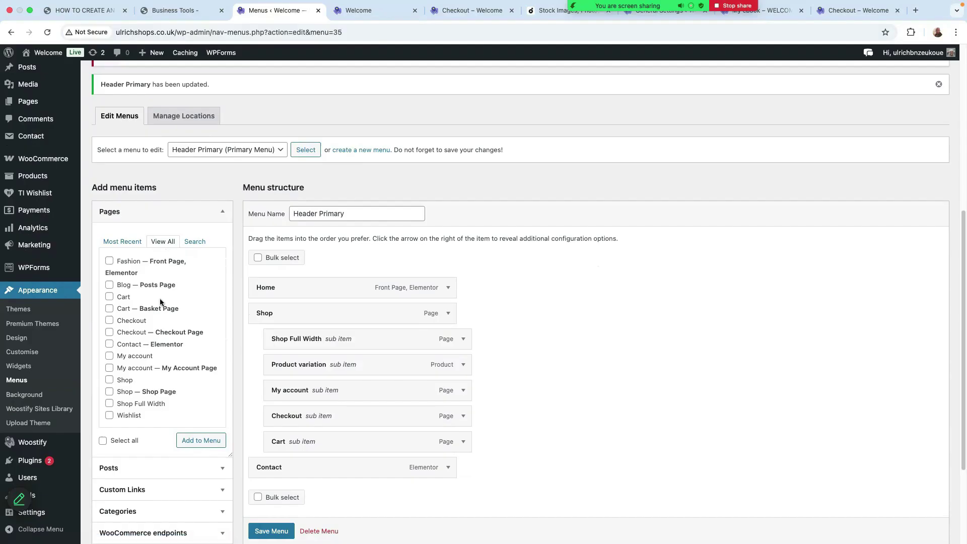
scroll(131, 303, down, 2)
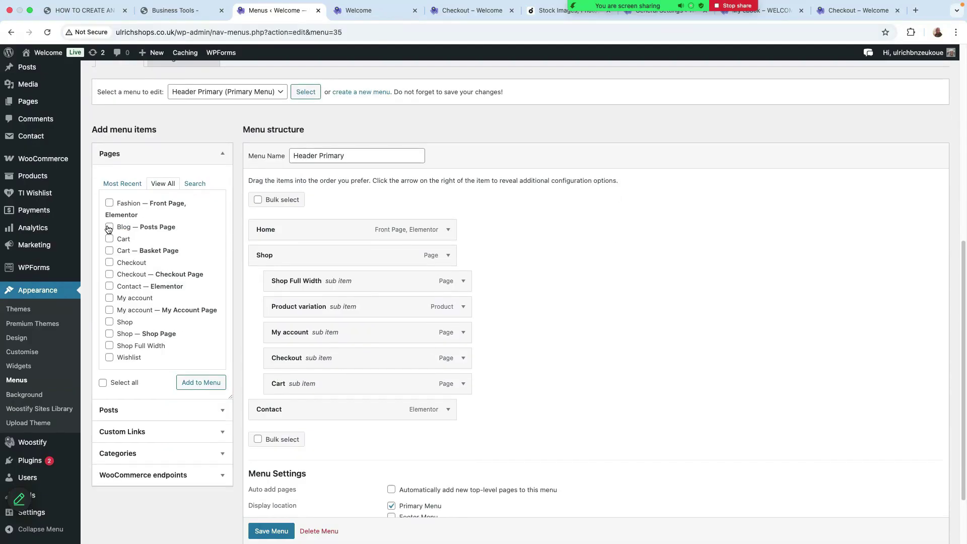
click(109, 227)
click(202, 386)
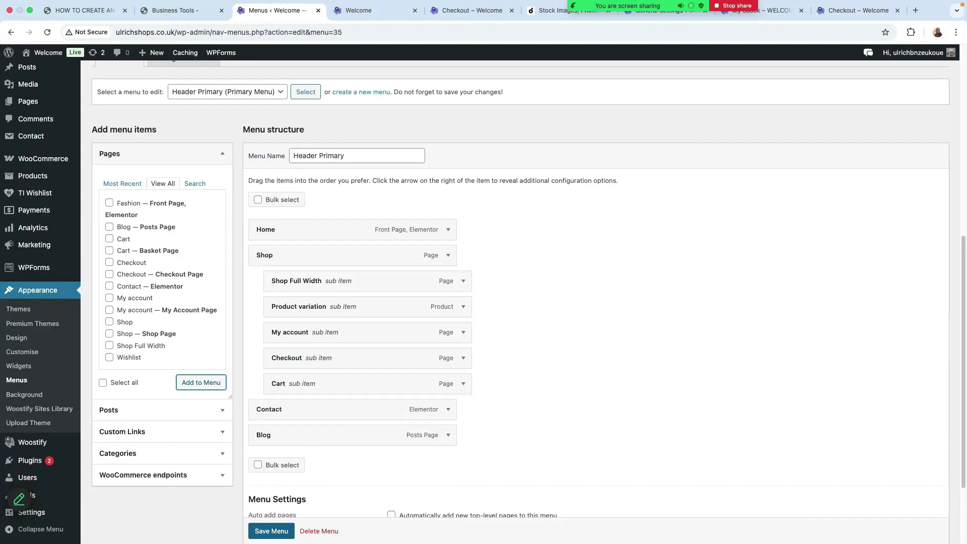
click(272, 531)
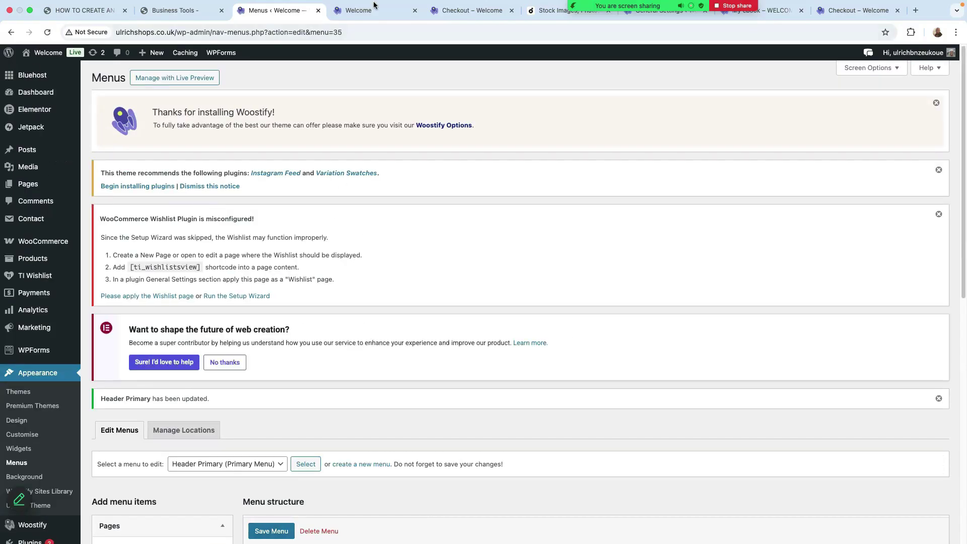
Reload the storefront home page to check the re-added Blog link in the header navigation
click(386, 14)
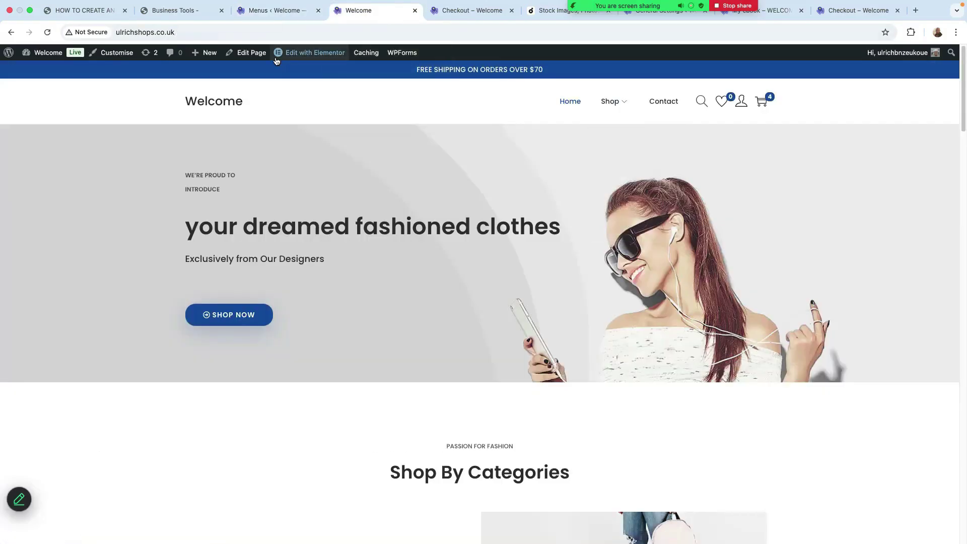
click(257, 35)
key(Return)
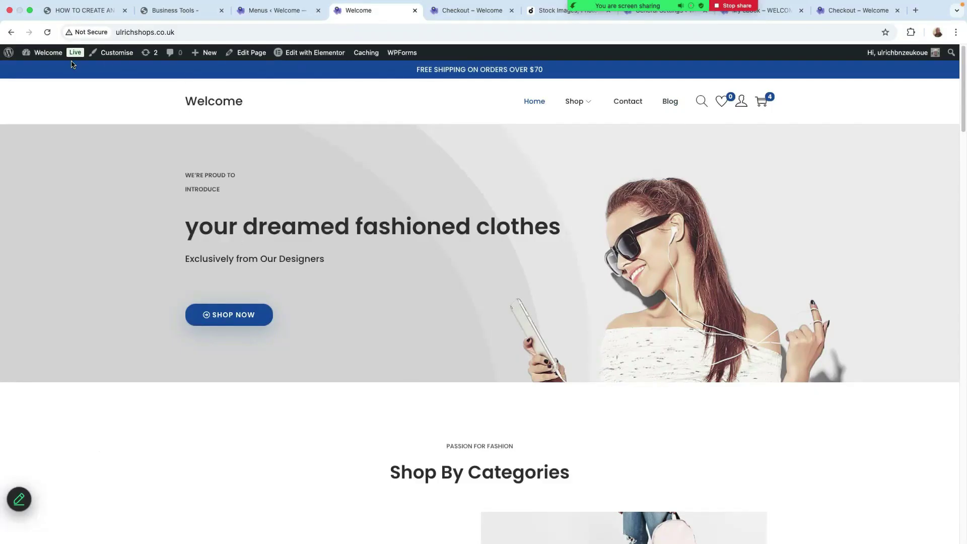
mouse_move(53, 54)
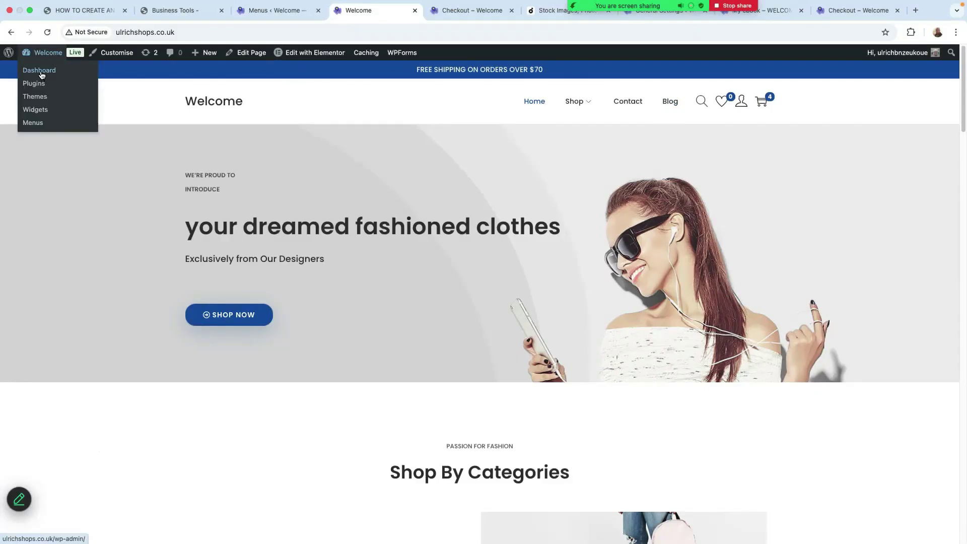
Consult the e-commerce site checklist for the stage that follows menu creation
click(287, 11)
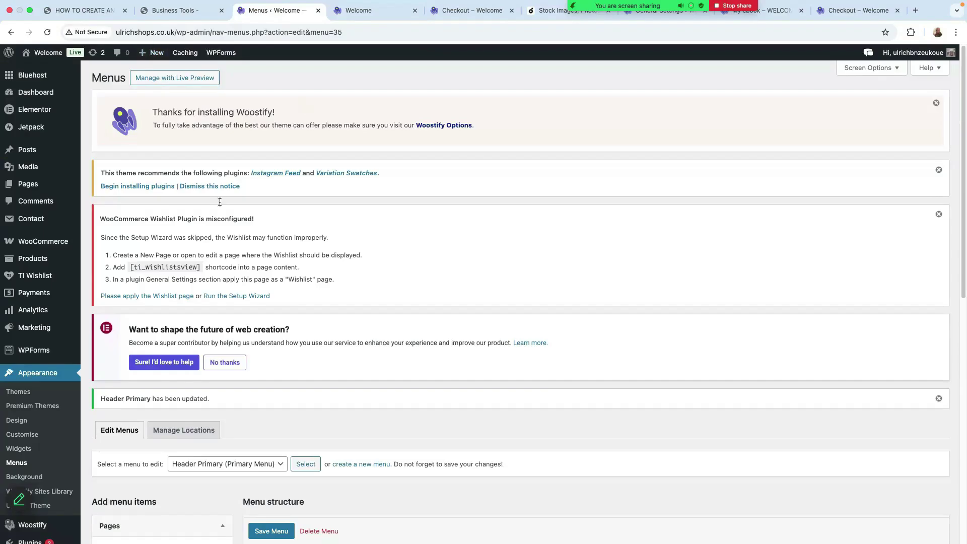
key(super+1)
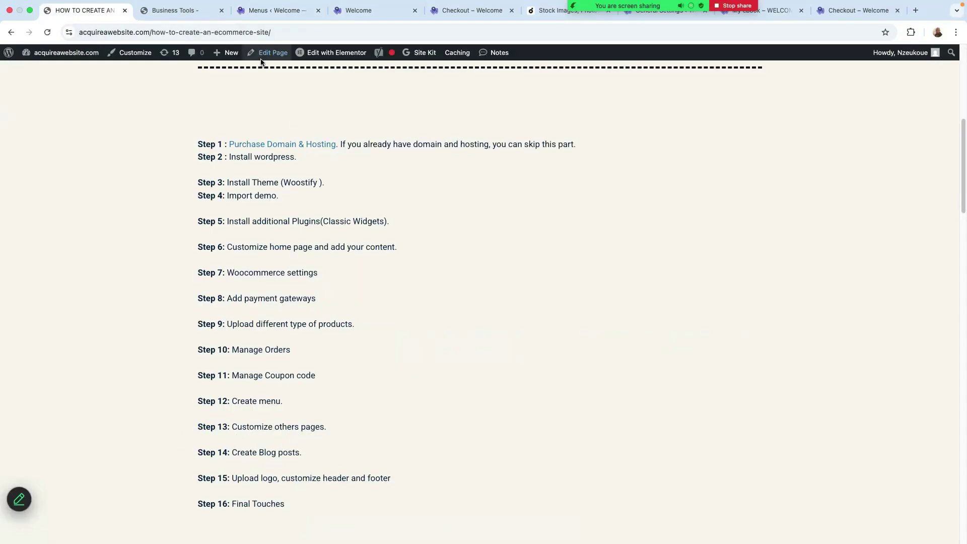
click(278, 11)
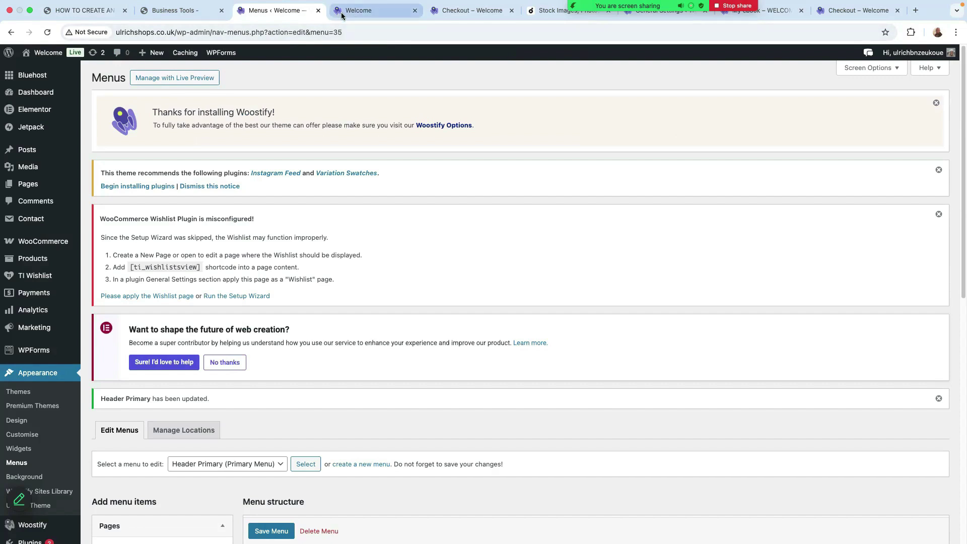
Open the storefront's Shop Full Width page in the theme customiser and view its product sorting options
click(366, 15)
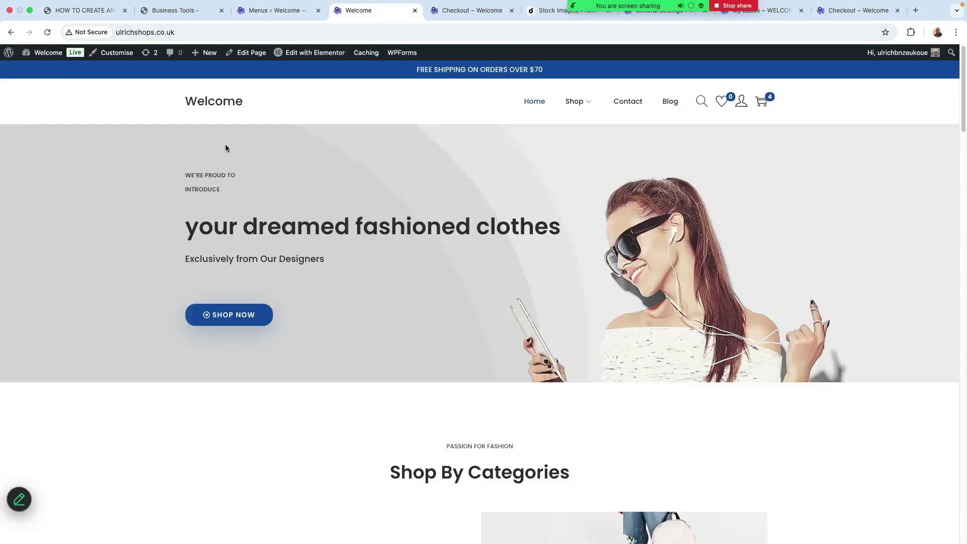
mouse_move(566, 115)
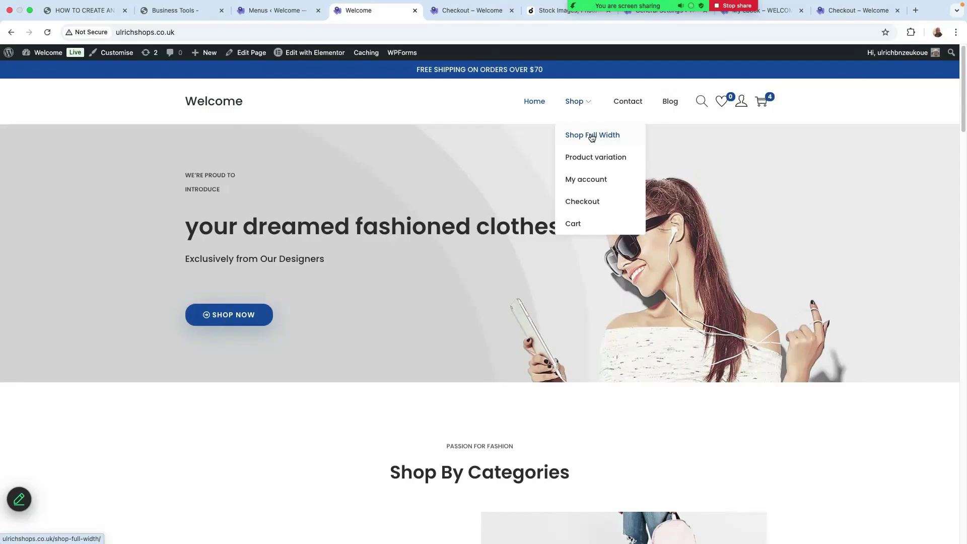
click(592, 137)
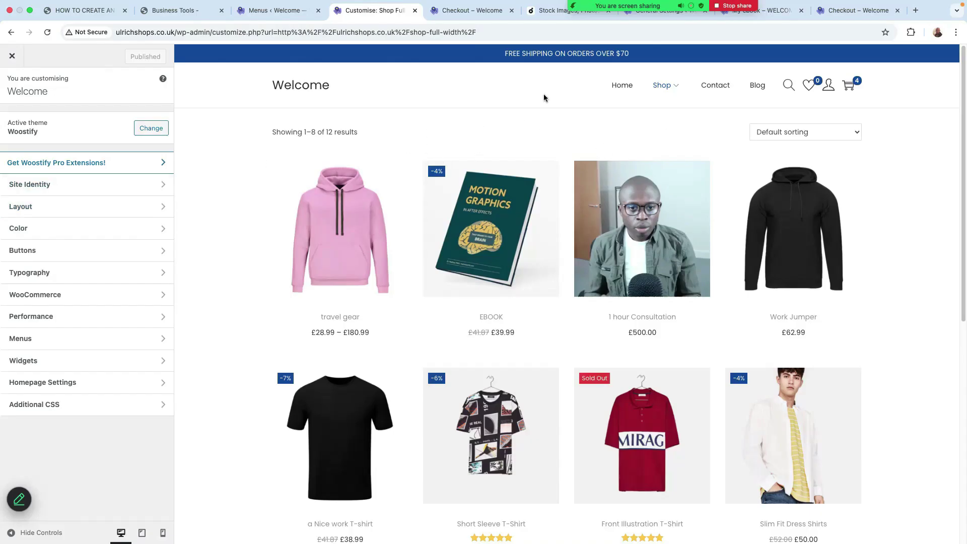
click(838, 134)
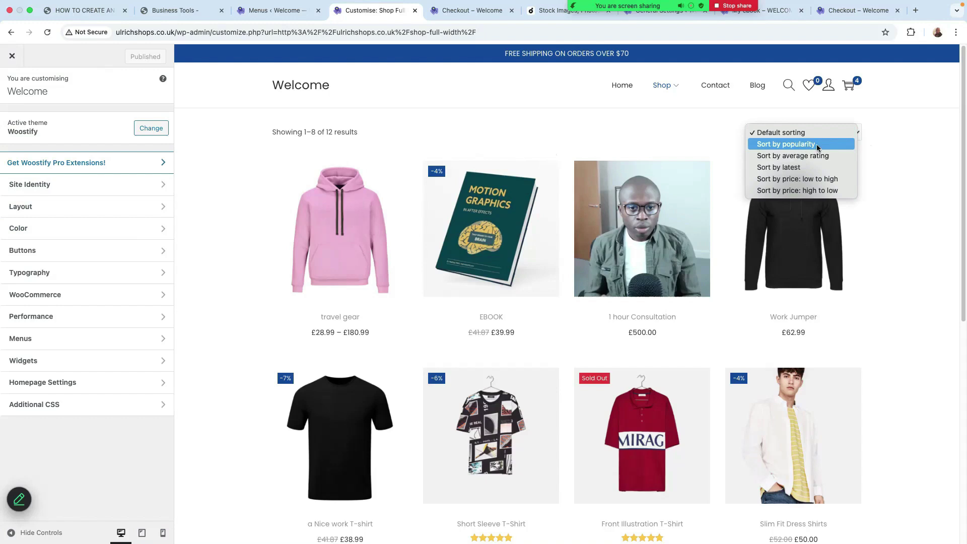
click(921, 173)
Enable the page header display in the theme's layout settings
click(91, 209)
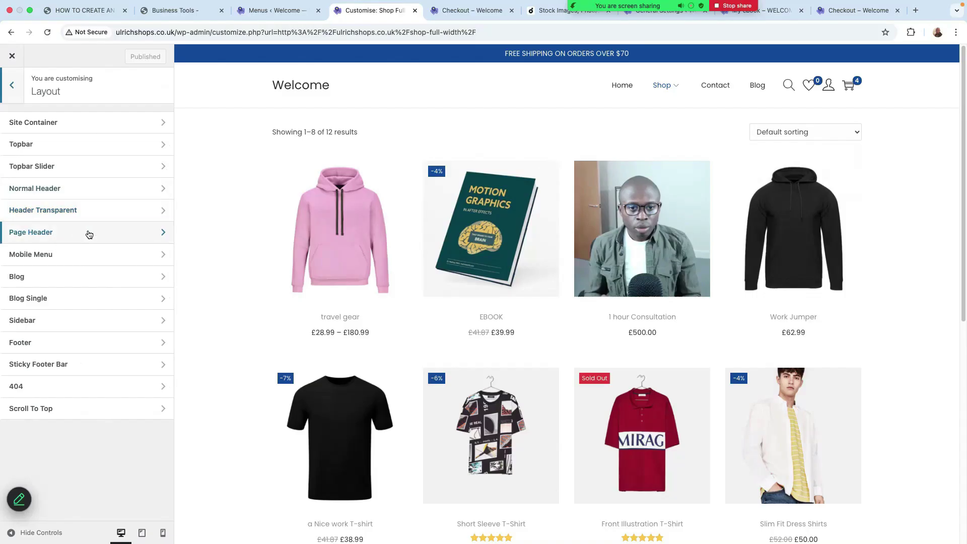
click(90, 234)
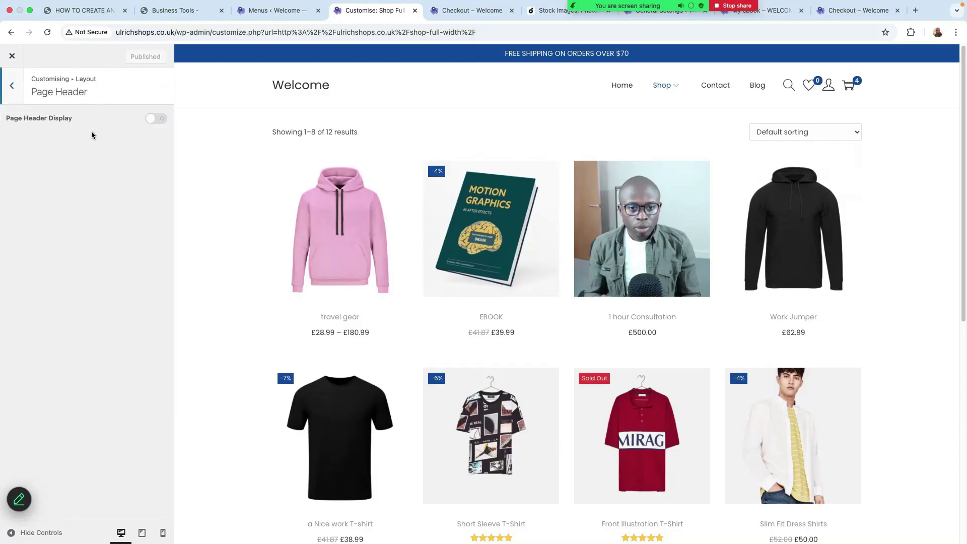
click(156, 119)
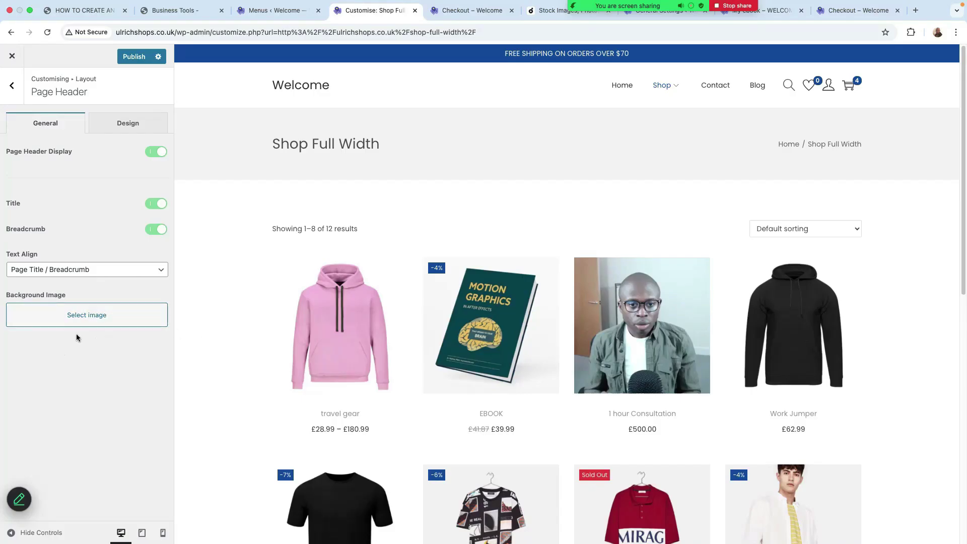
Review the page header's design options and look over the Shop Full Width page preview down to the footer
click(119, 128)
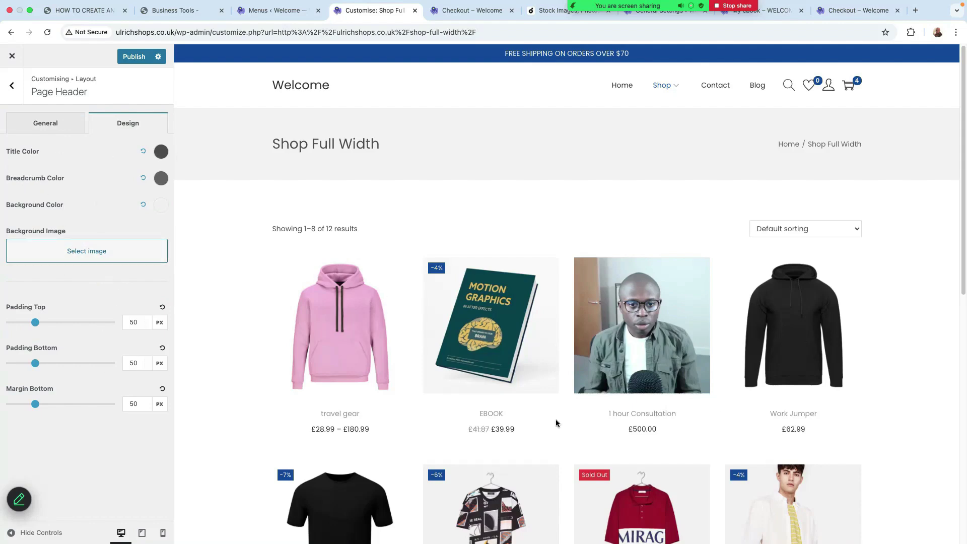
scroll(731, 377, down, 7)
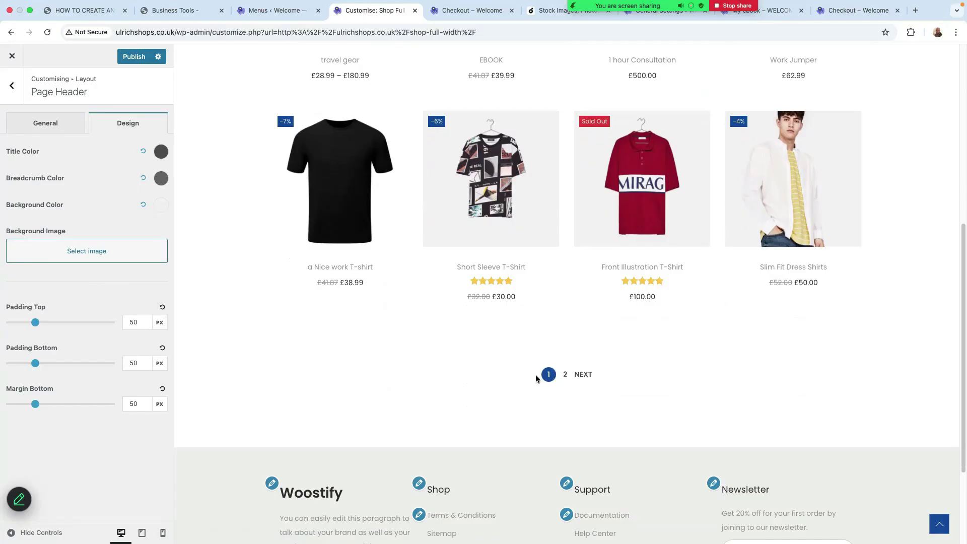
scroll(536, 379, up, 7)
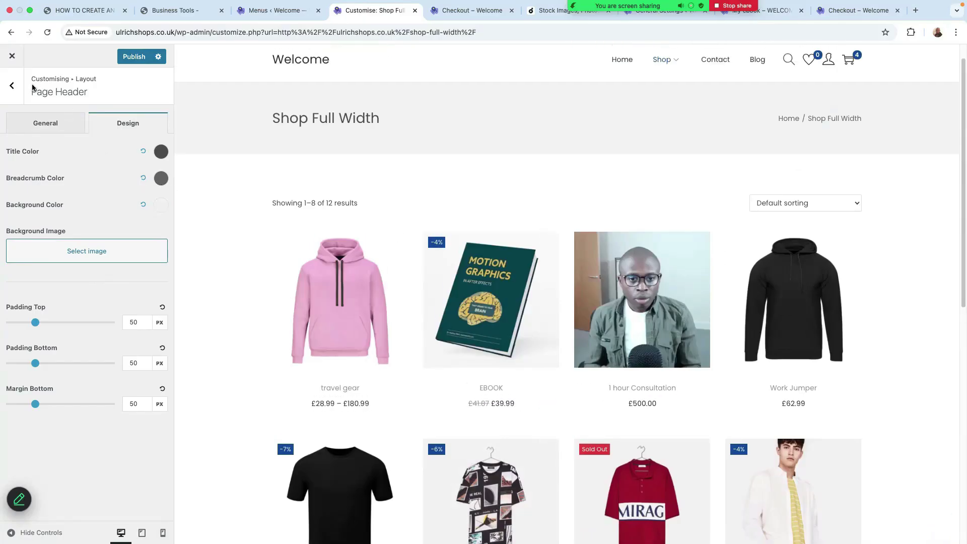
Leave the page header layout settings and open the general options of the WooCommerce Shop Archive section
click(12, 86)
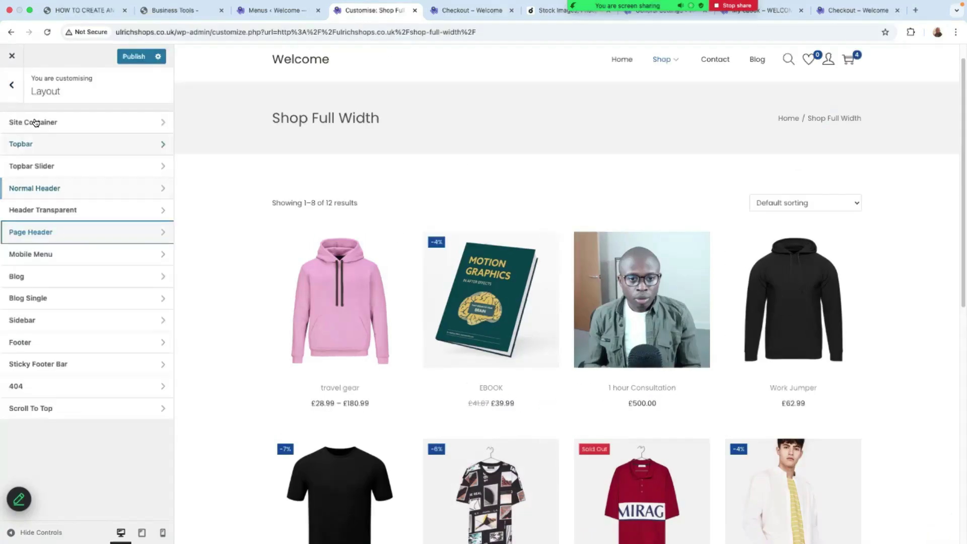
click(12, 86)
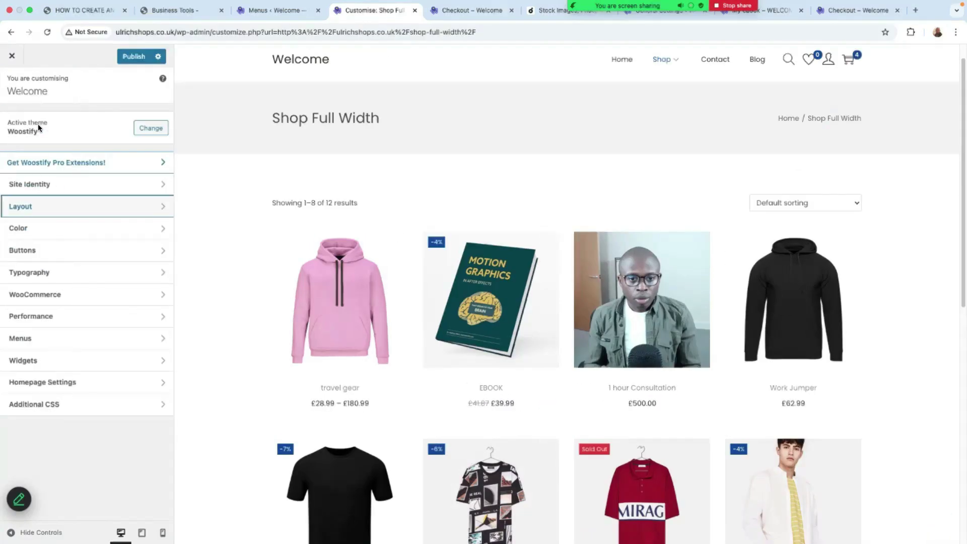
click(60, 296)
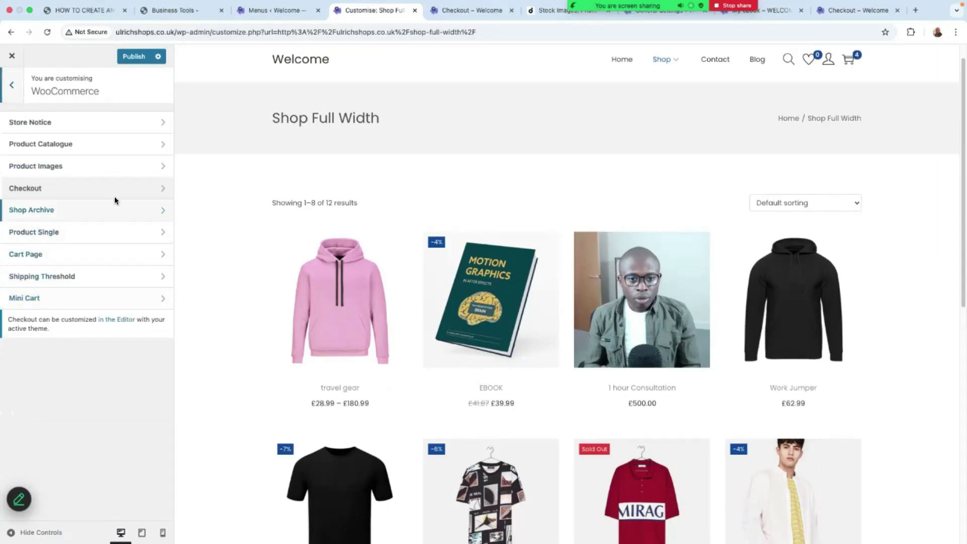
click(64, 213)
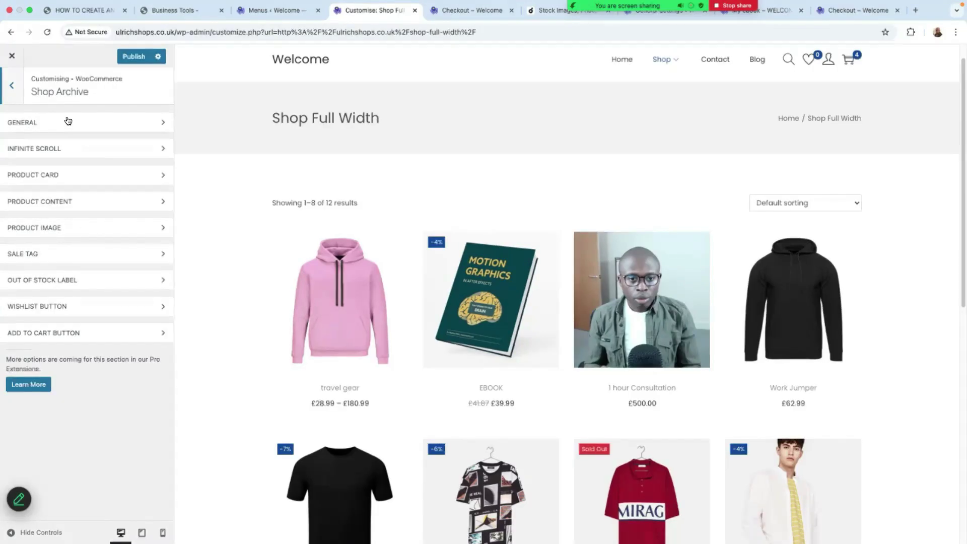
click(47, 129)
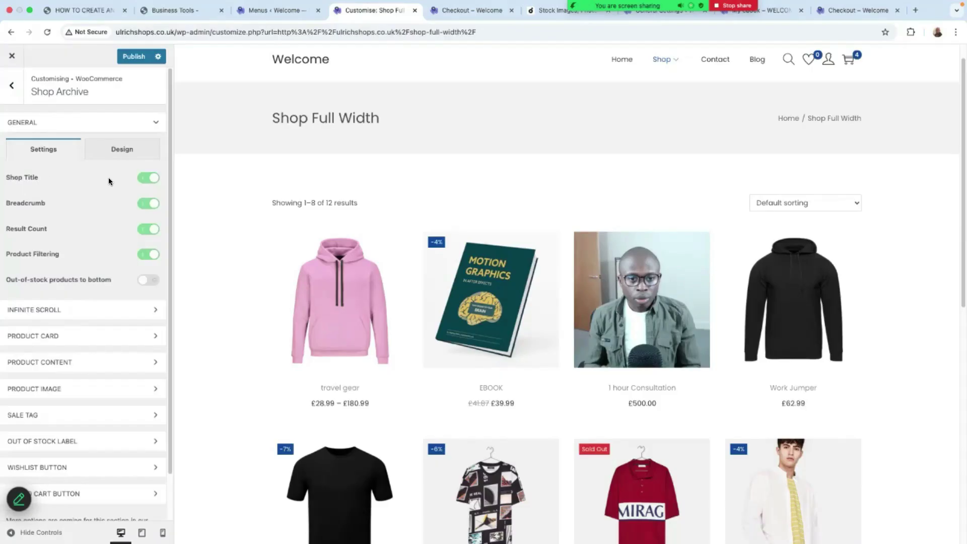
Try switching off the shop archive's Shop Title, Breadcrumb and Result Count, and switch them back on
click(152, 180)
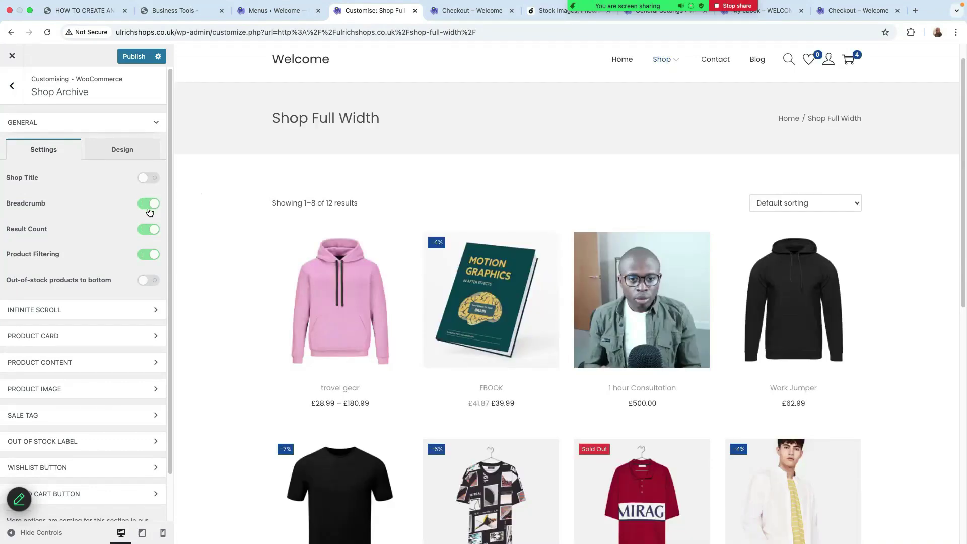
click(149, 205)
click(141, 229)
click(143, 234)
click(153, 206)
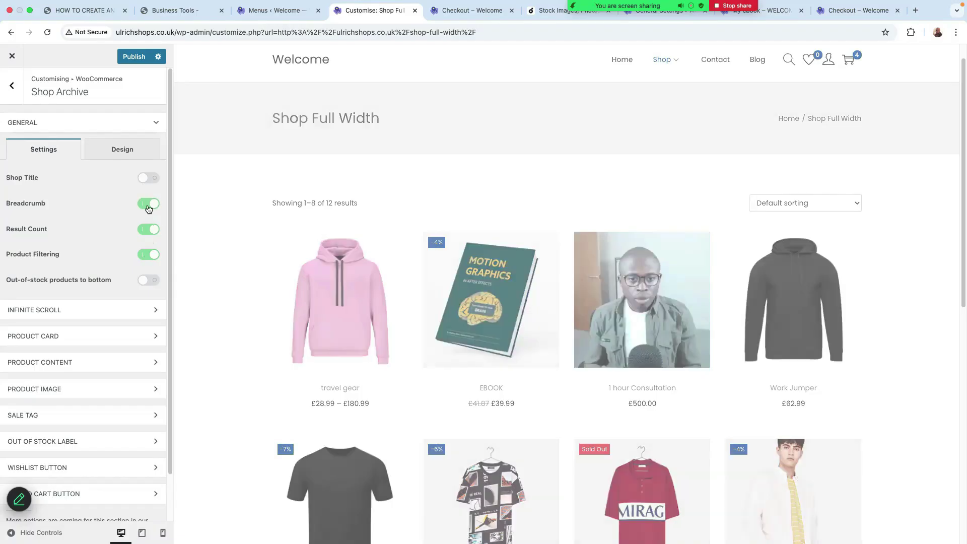
click(149, 178)
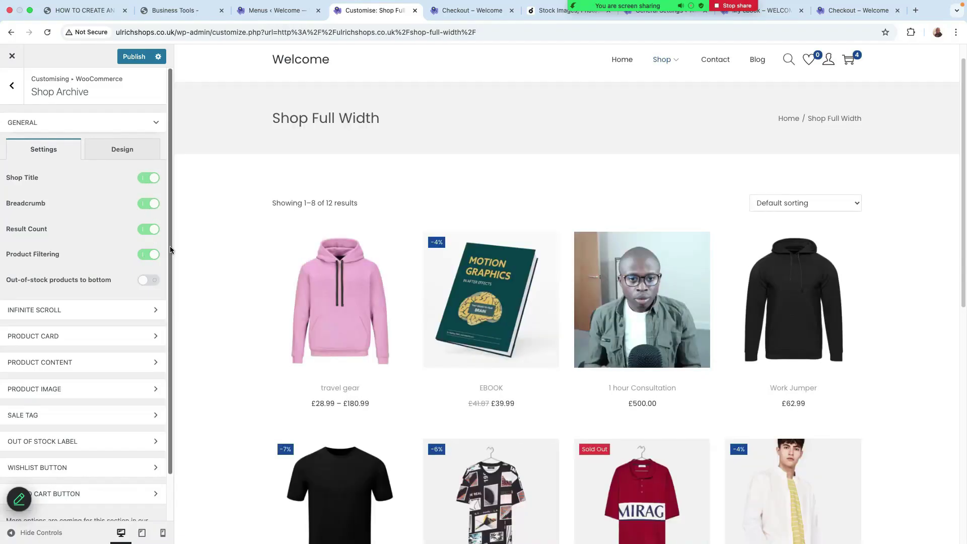
Review the shop archive's infinite scroll settings and loading types, keeping Button (On click) selected
scroll(51, 308, down, 1)
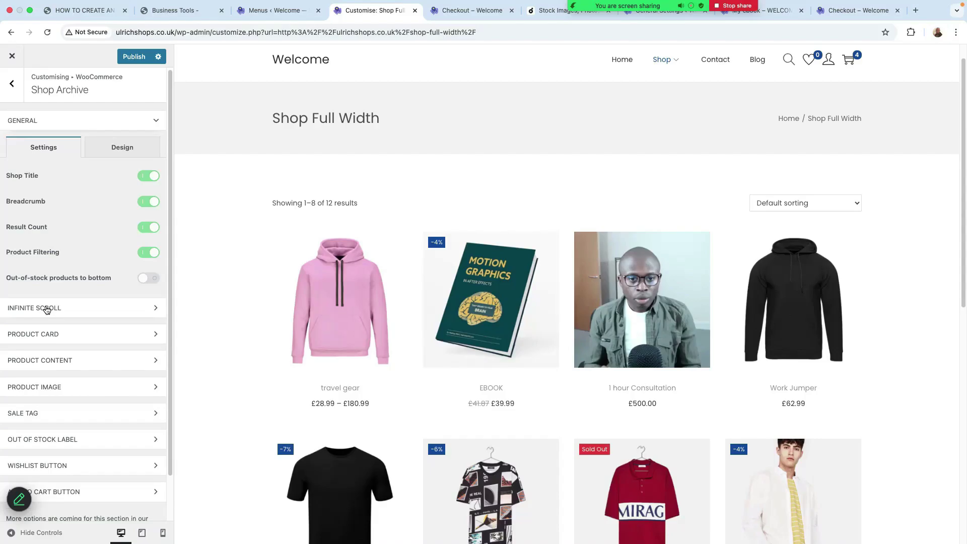
click(83, 310)
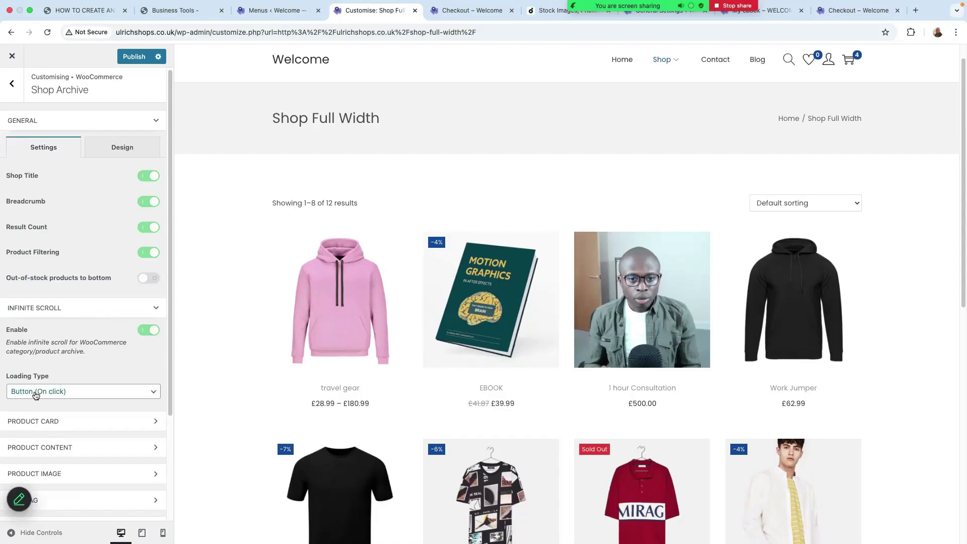
scroll(144, 382, down, 1)
click(143, 375)
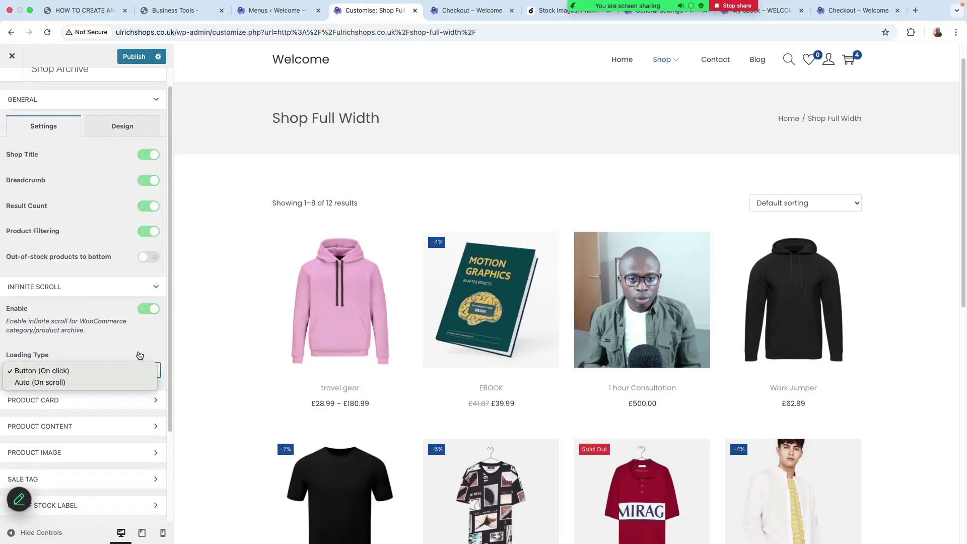
click(141, 371)
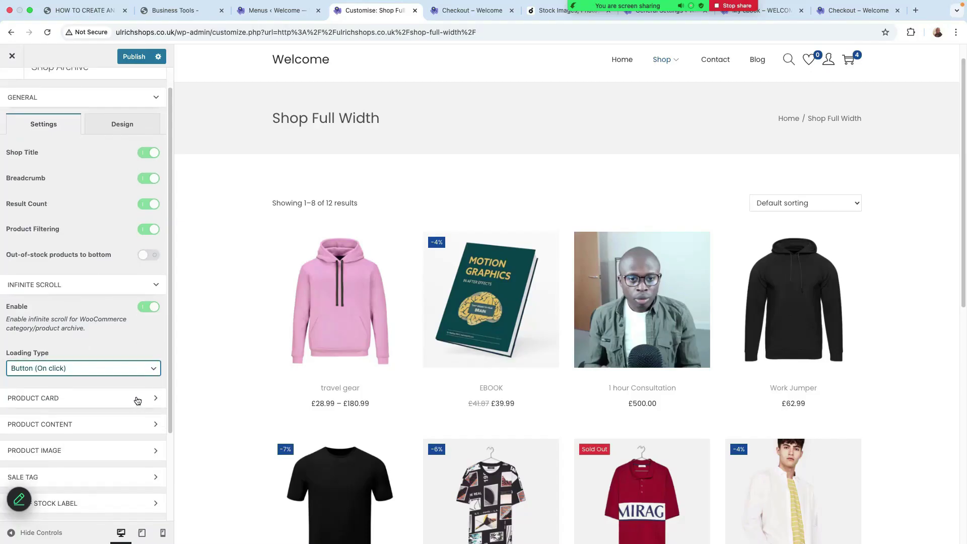
Try a Solid border style on the shop archive's product cards, and set it back to None
click(139, 400)
scroll(105, 421, down, 4)
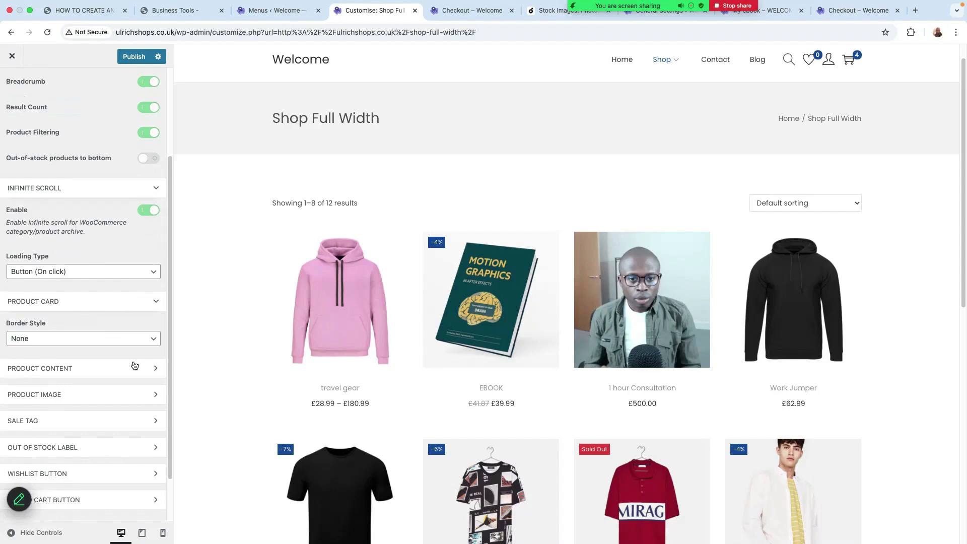
click(104, 339)
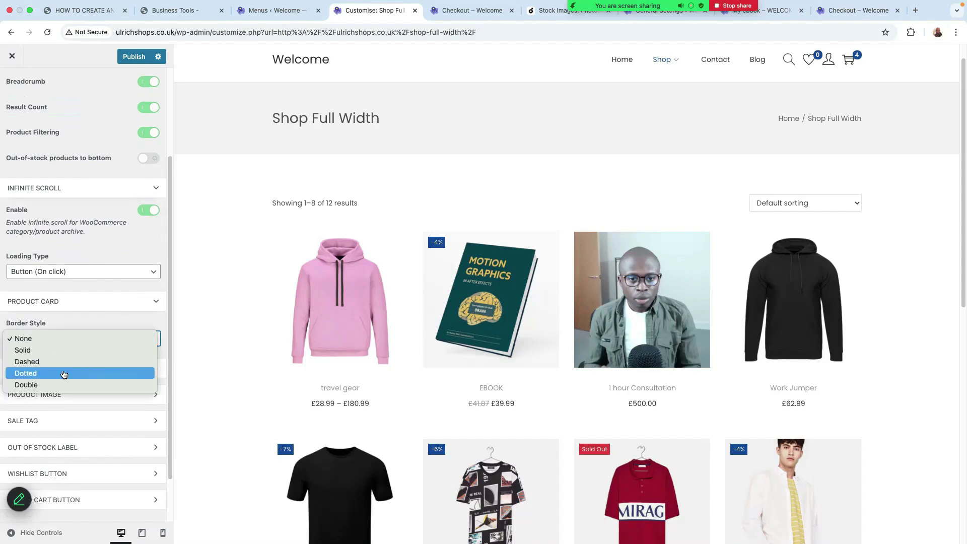
click(52, 351)
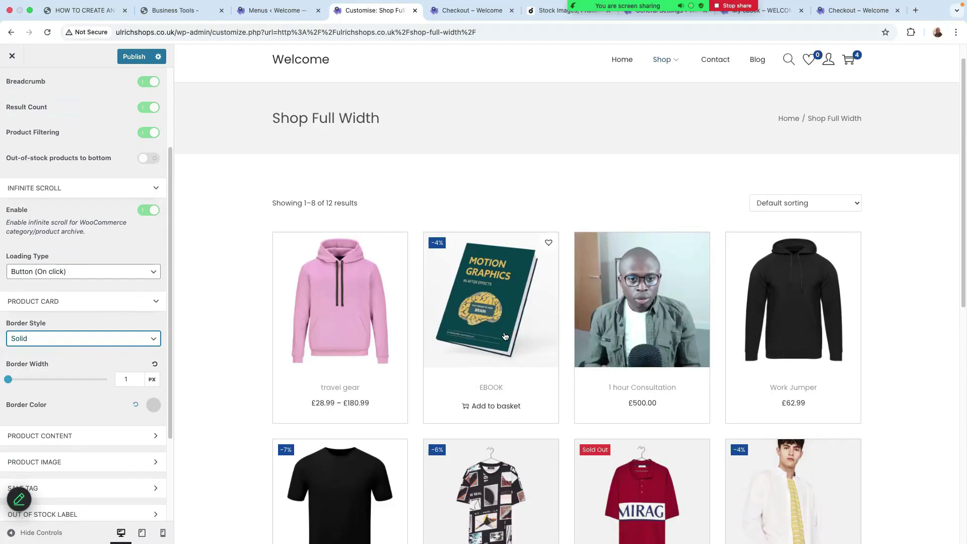
click(103, 341)
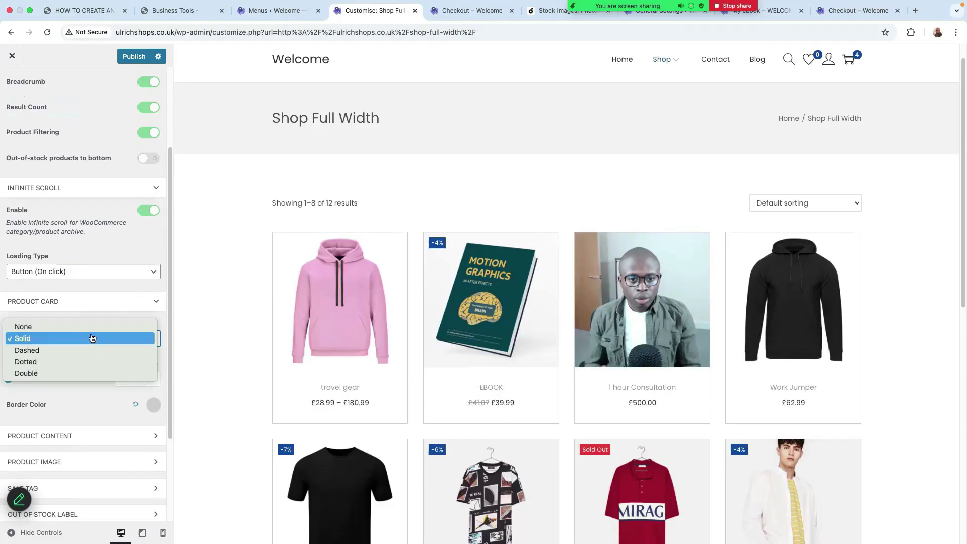
click(92, 331)
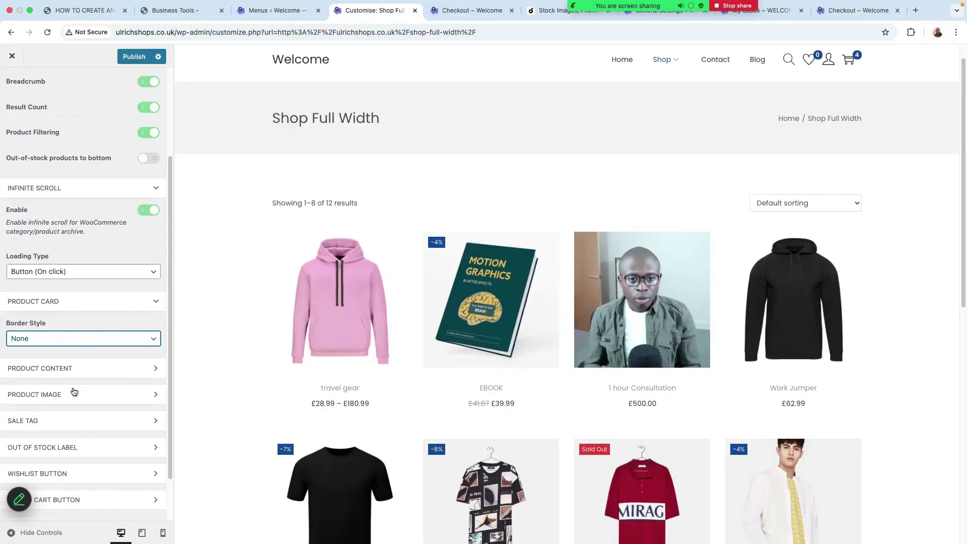
Review the shop archive's product content options and publish the customiser changes
scroll(55, 378, down, 1)
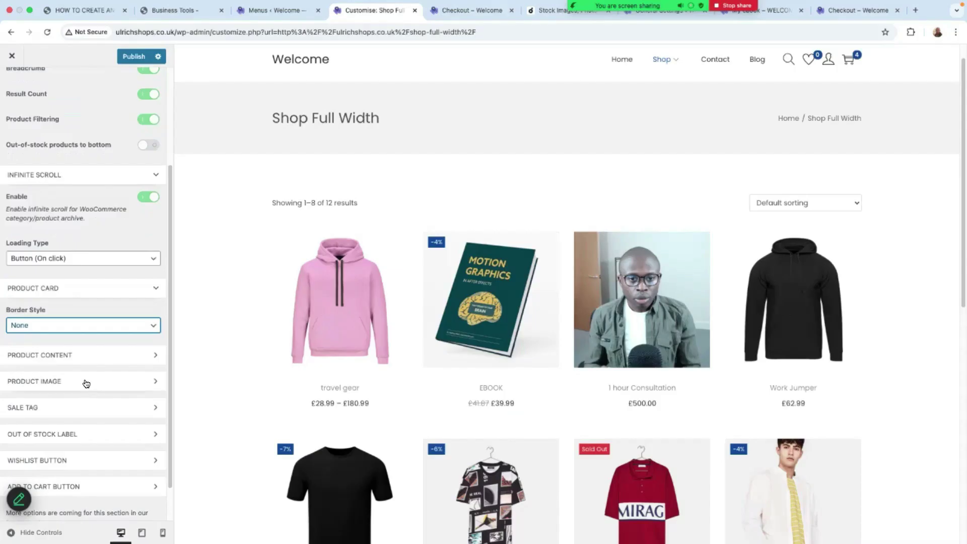
click(112, 359)
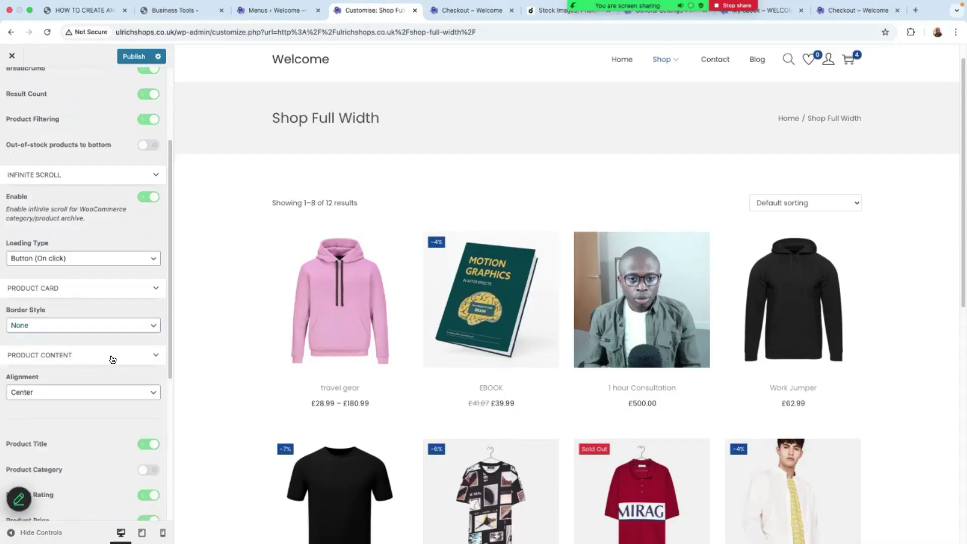
scroll(166, 419, down, 3)
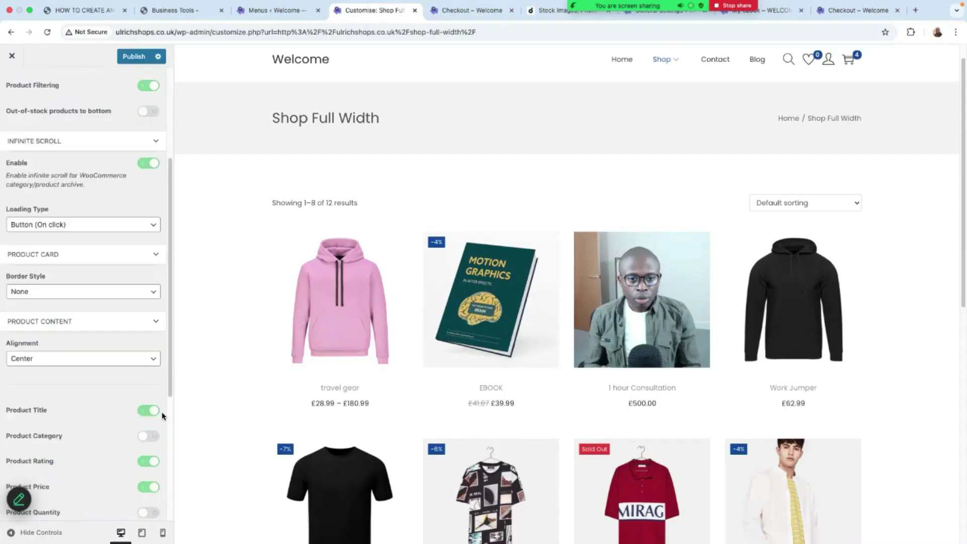
scroll(64, 401, down, 4)
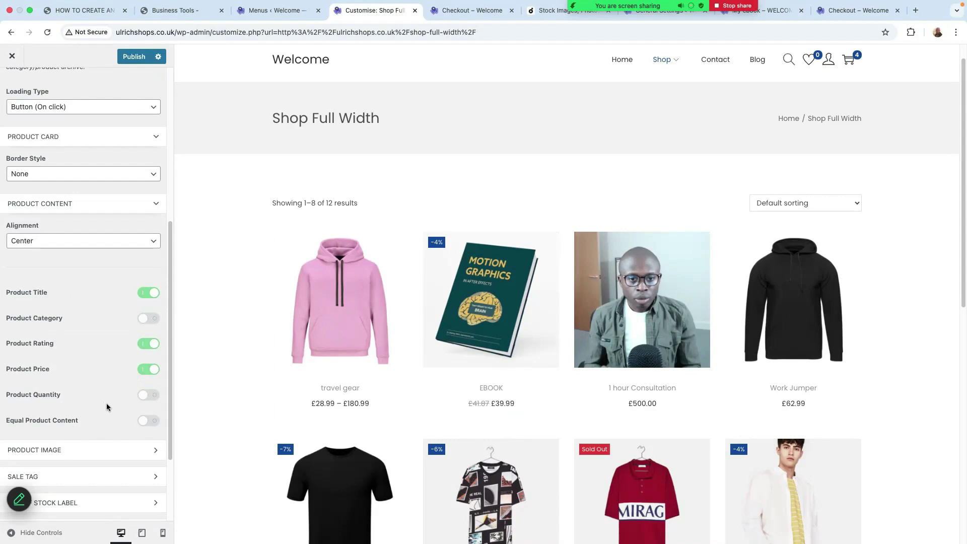
scroll(117, 401, down, 5)
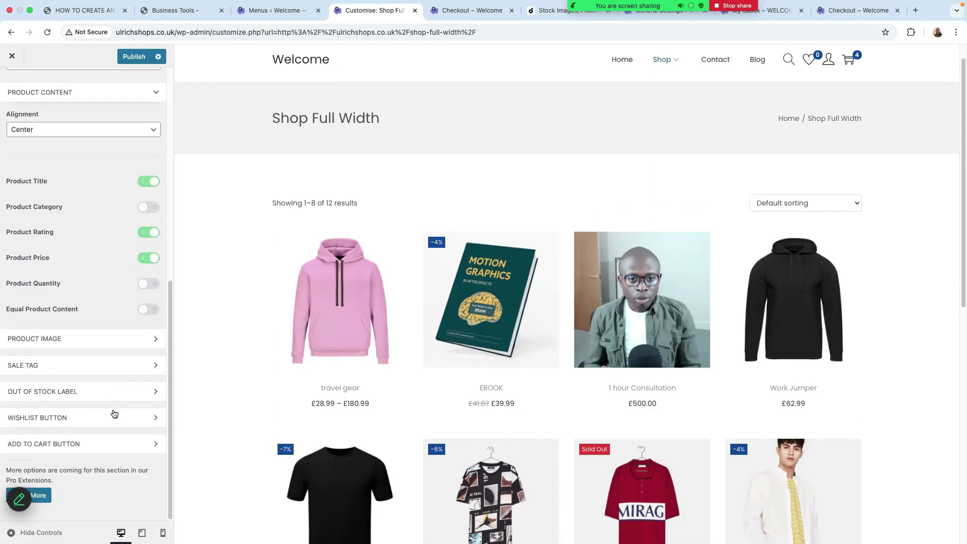
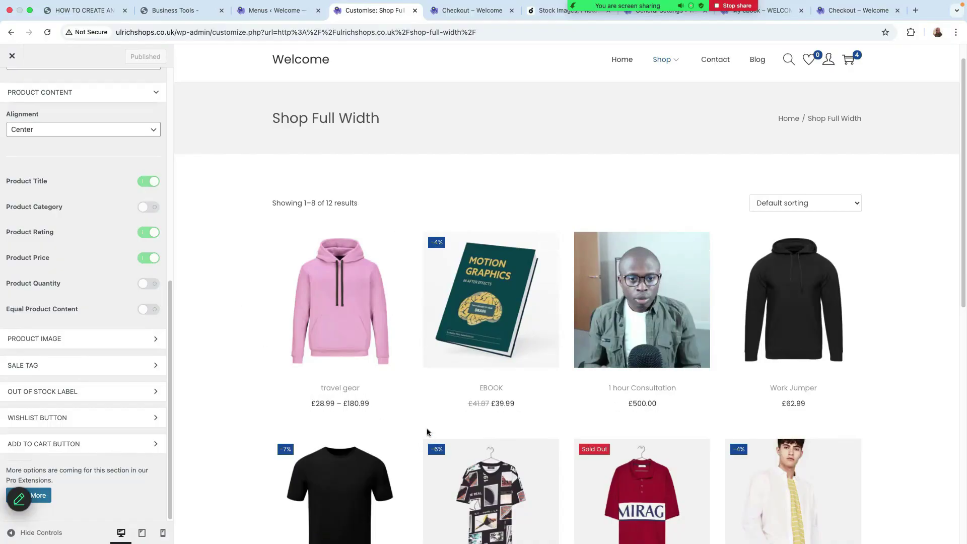
Check the lower part of the shop preview and examine the product image and out of stock label settings
scroll(427, 432, down, 5)
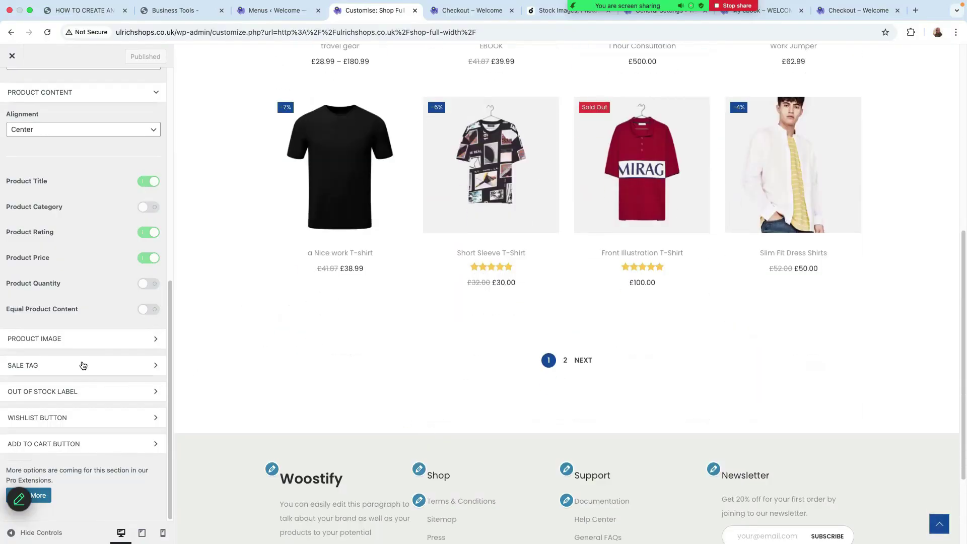
click(86, 346)
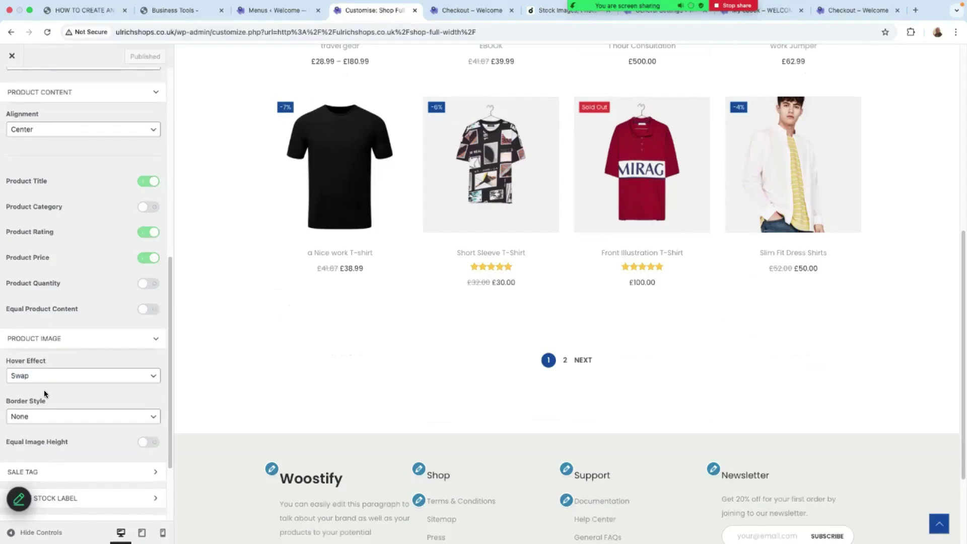
scroll(117, 388, down, 3)
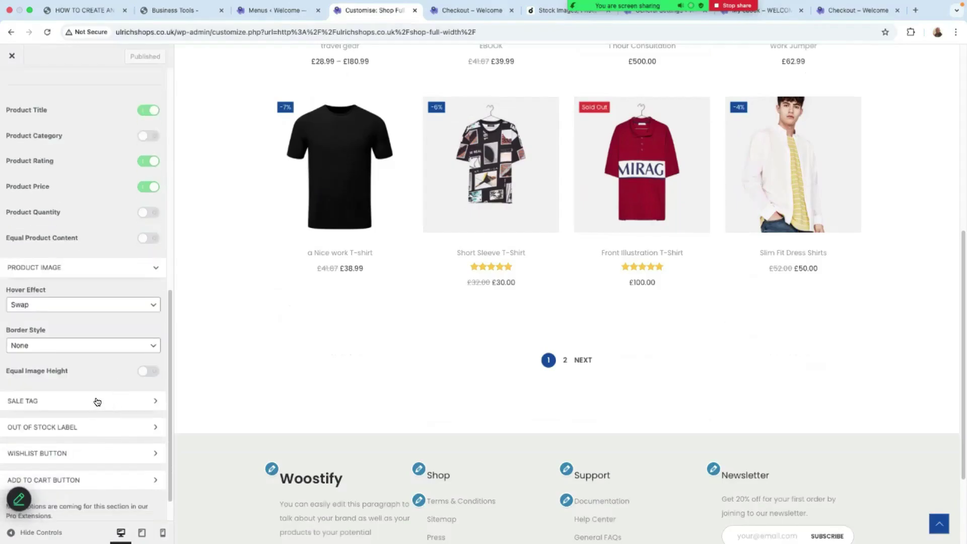
click(111, 427)
scroll(110, 431, down, 5)
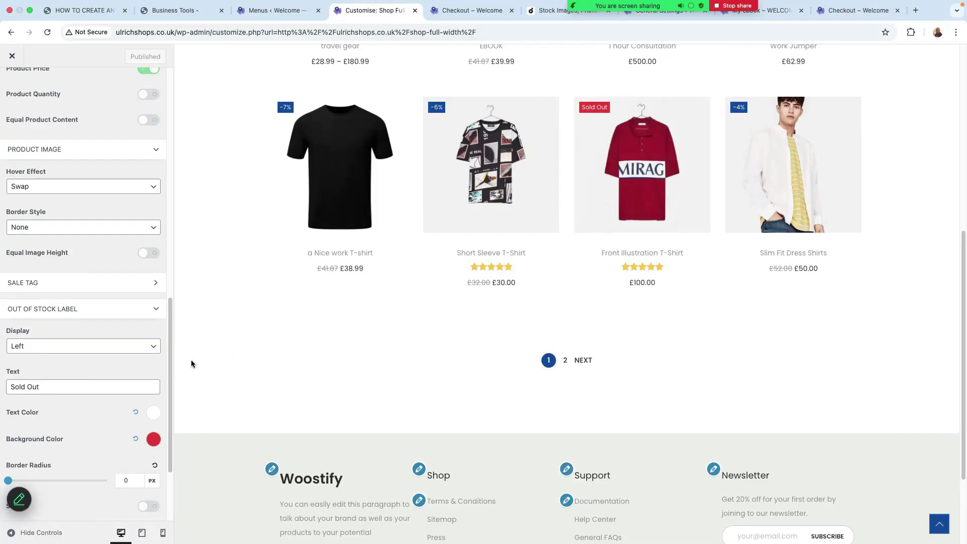
scroll(103, 388, down, 3)
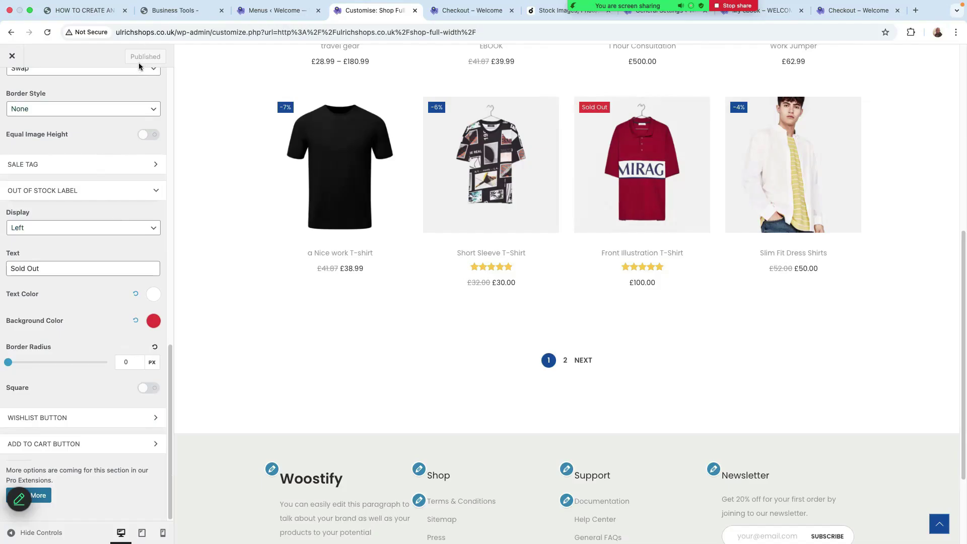
Close the customiser for the shop page, go to the storefront's Blog page and open it in the customiser
click(13, 56)
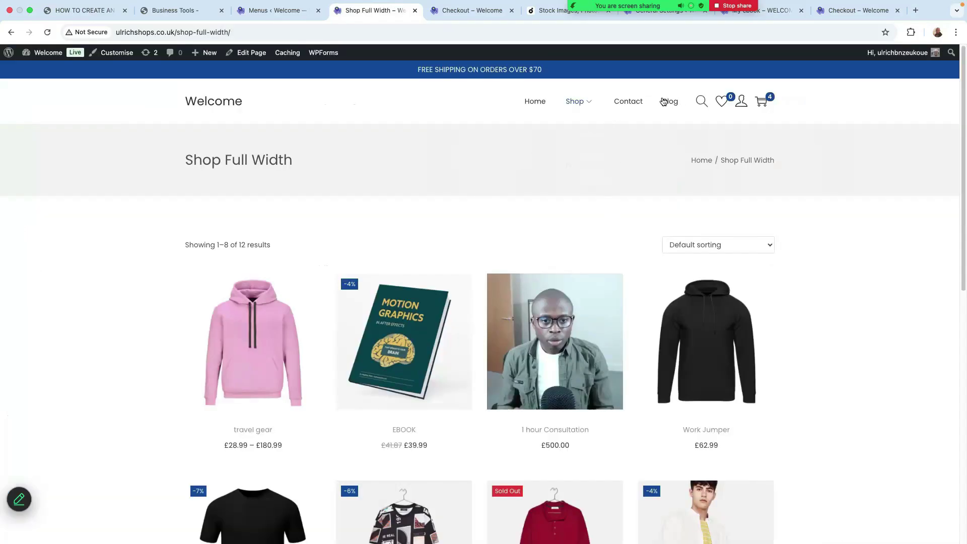
click(675, 103)
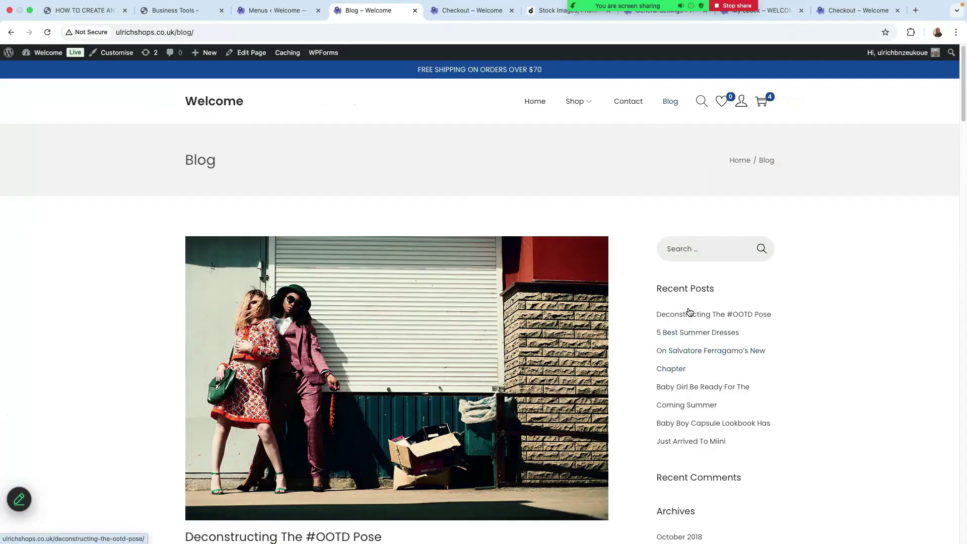
click(115, 57)
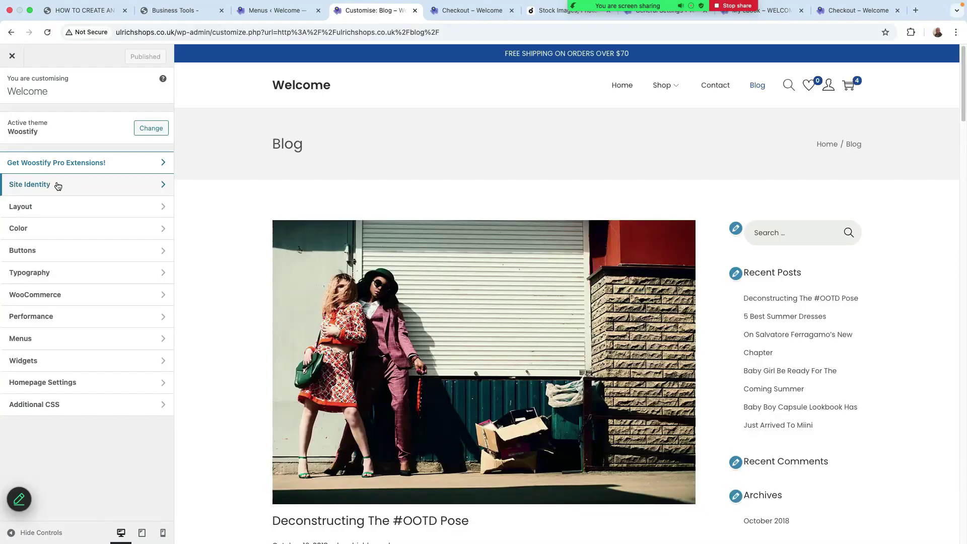
Look over the Site Identity options for the Blog page and open the layout's Site Container settings
click(55, 186)
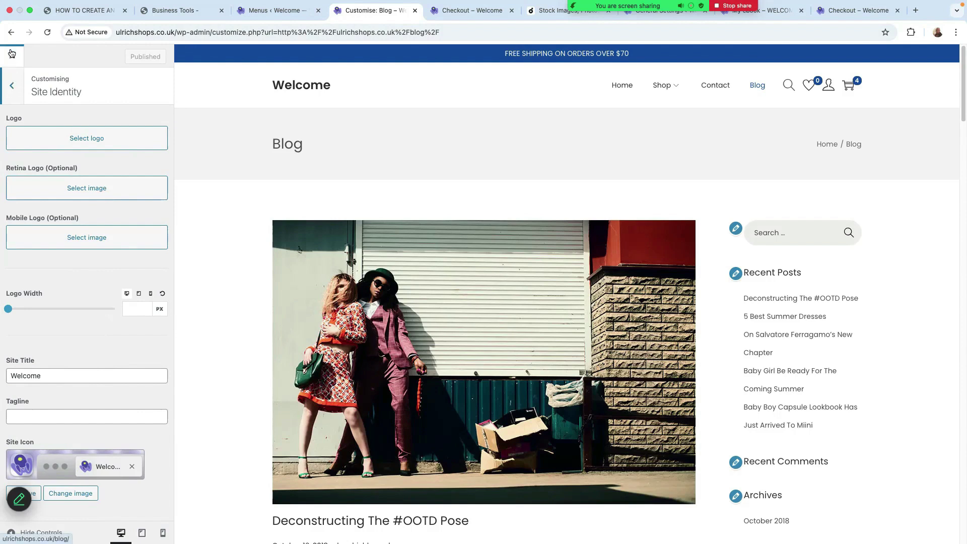
click(12, 85)
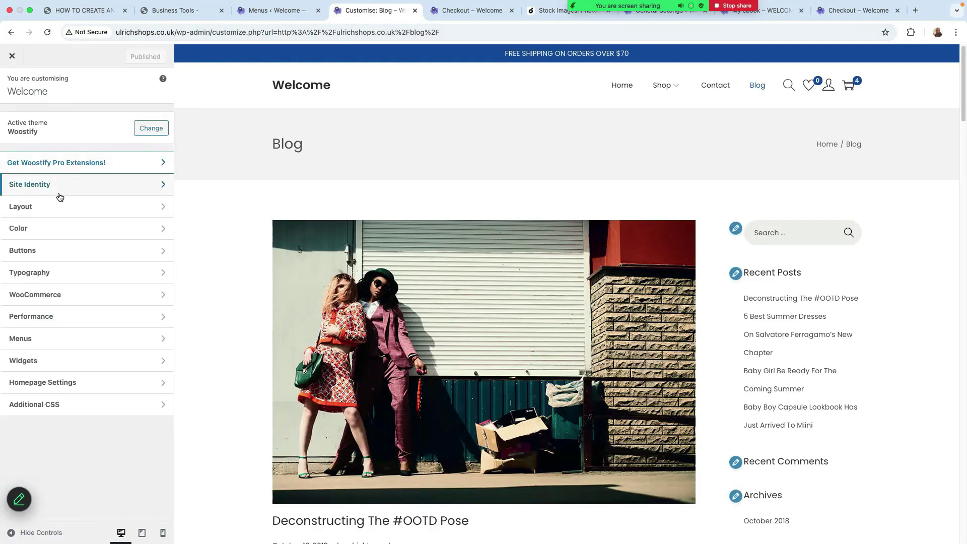
click(75, 208)
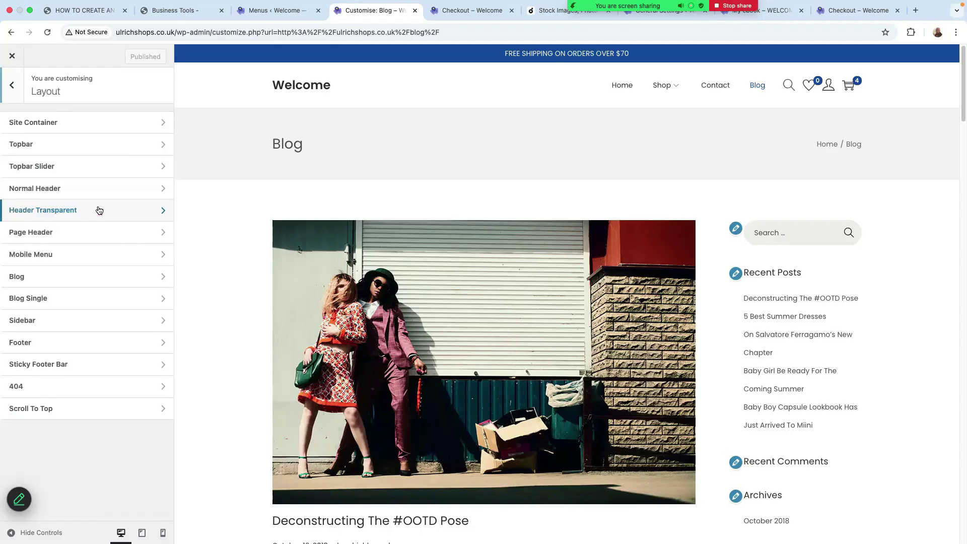
click(93, 123)
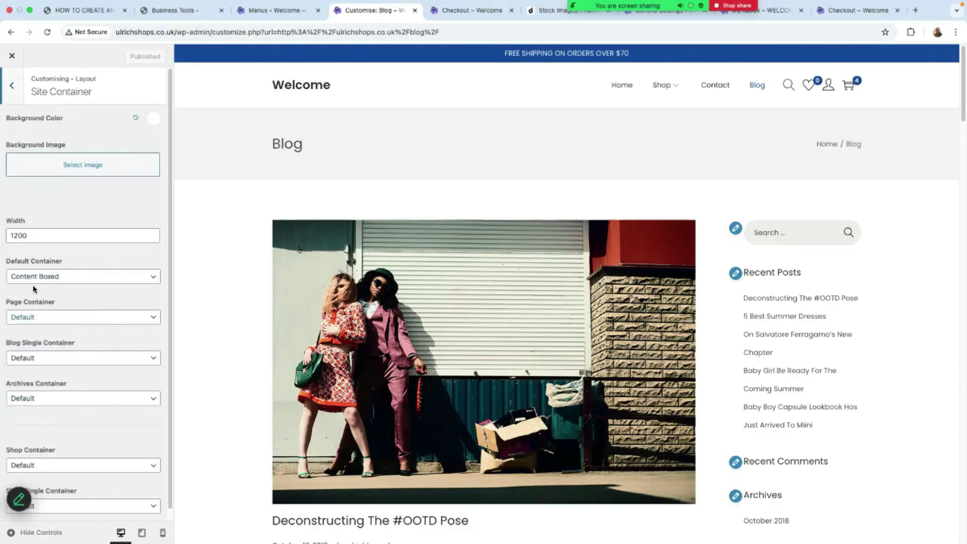
Change the topbar's centre content to "FREE SHIPPING ON ORDERS OVER £150" in the layout settings
click(11, 85)
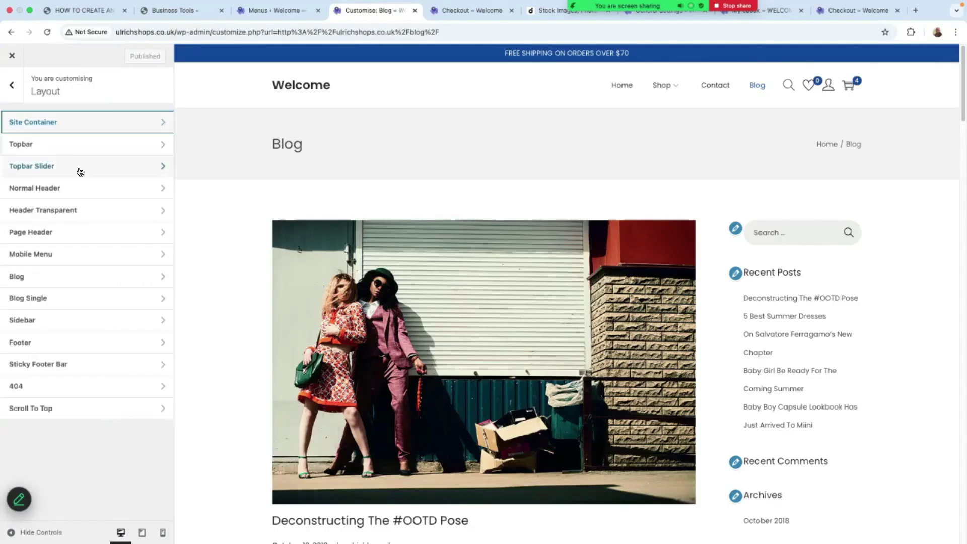
click(122, 144)
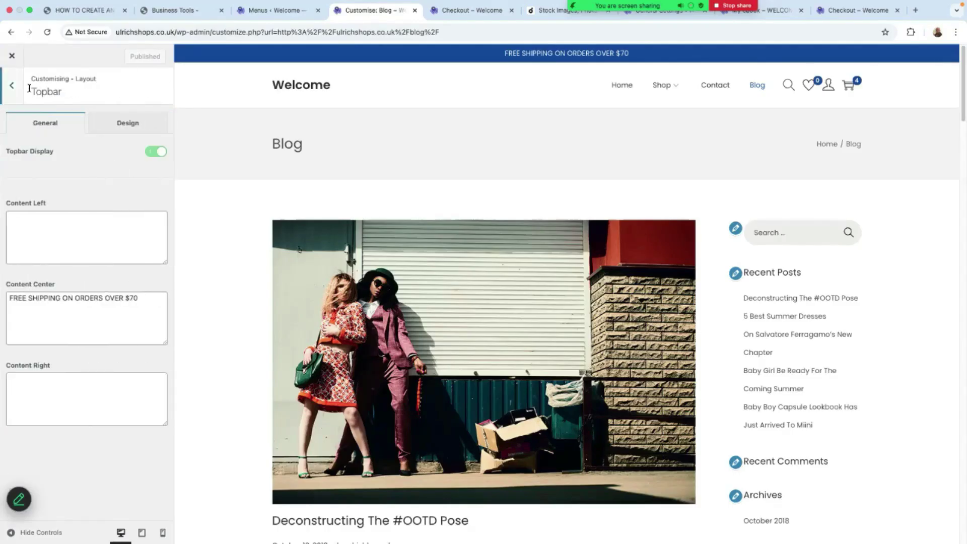
click(12, 87)
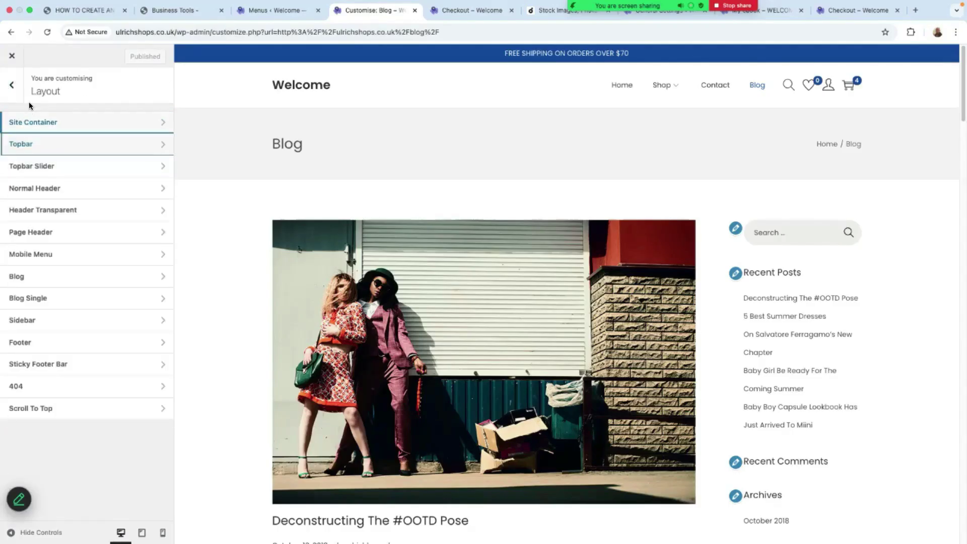
click(151, 145)
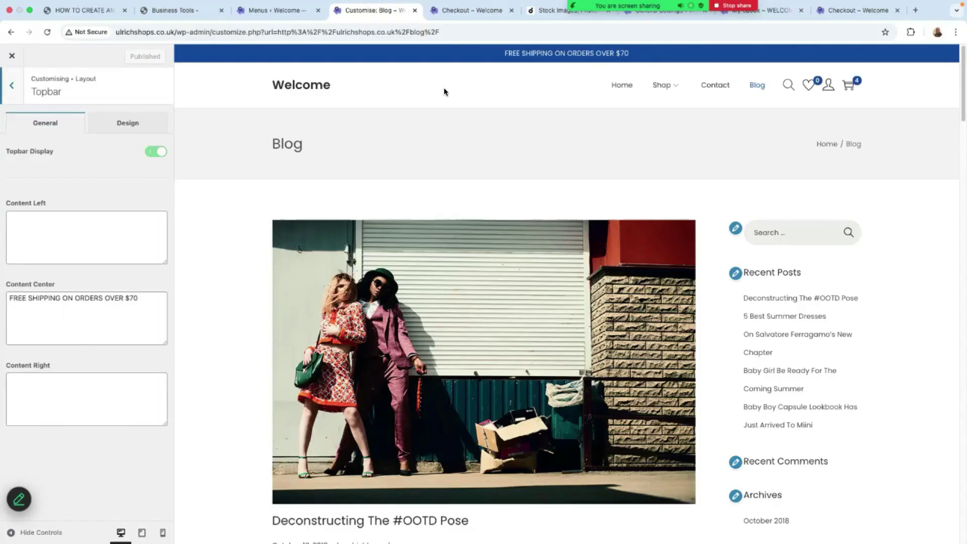
click(147, 297)
key(BackSpace)
key(BackSpace)
key(BackSpace)
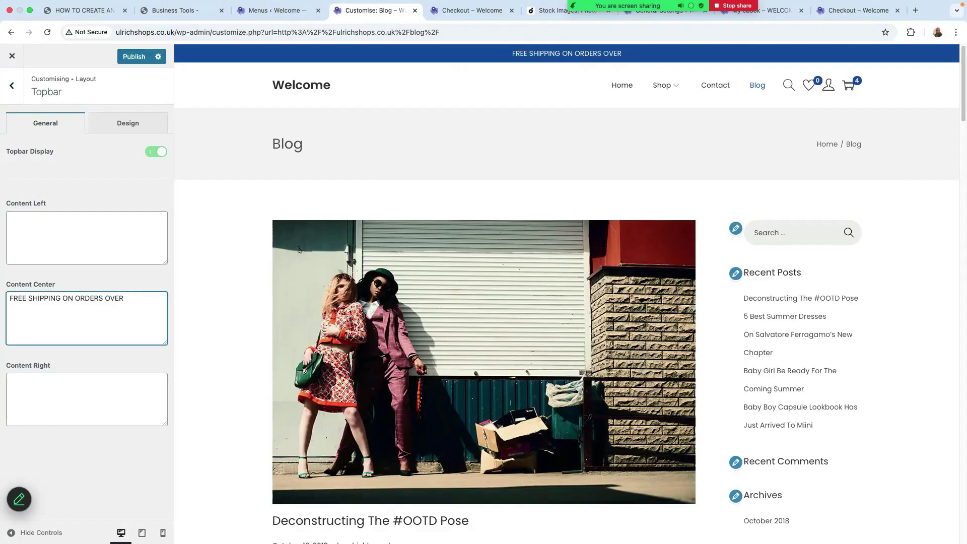
text(£5)
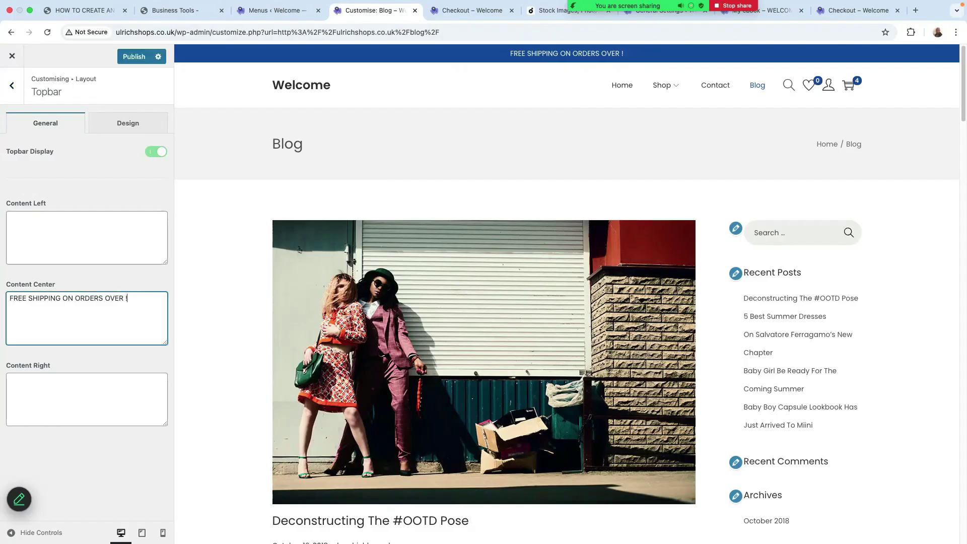
key(BackSpace)
key(BackSpace)
text(£150)
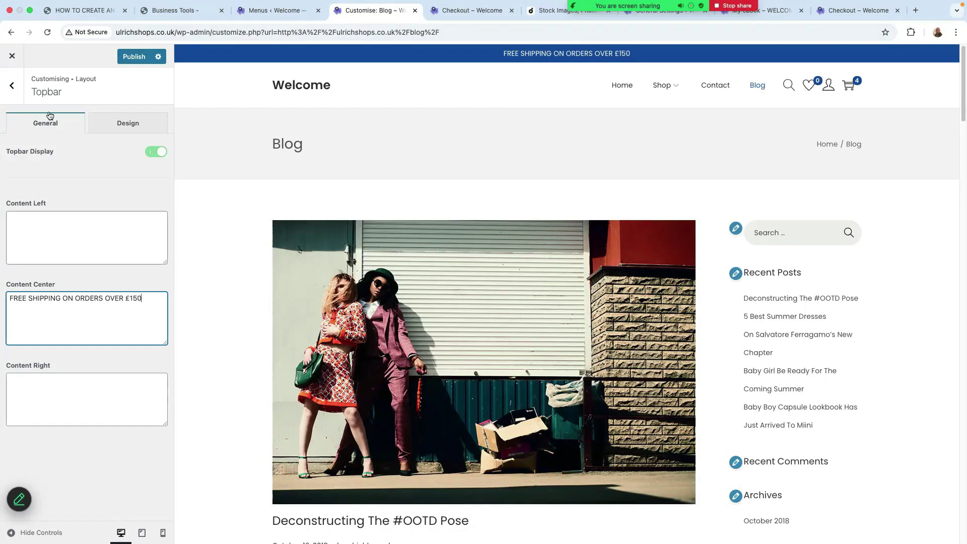
click(11, 93)
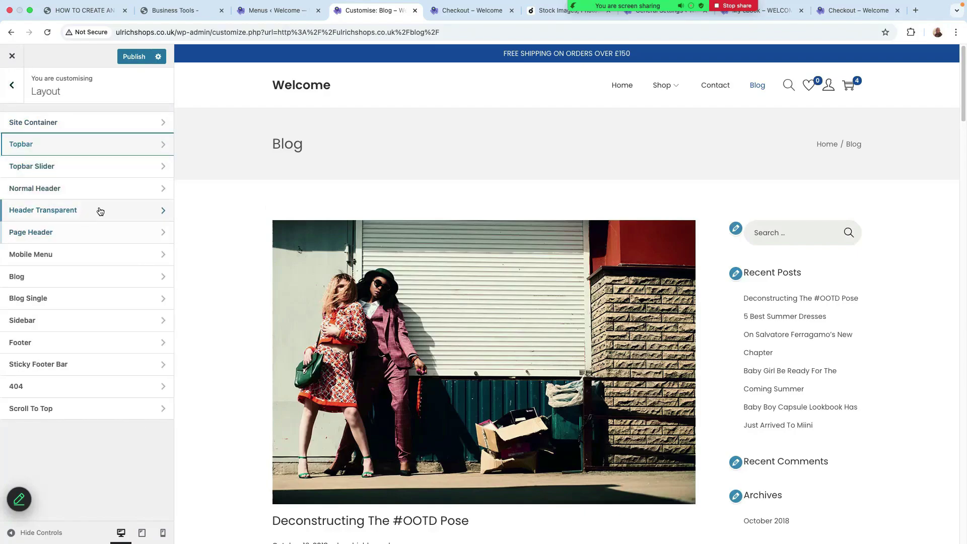
Check the transparent header option, and turn off the breadcrumb in the Page Header settings
click(145, 215)
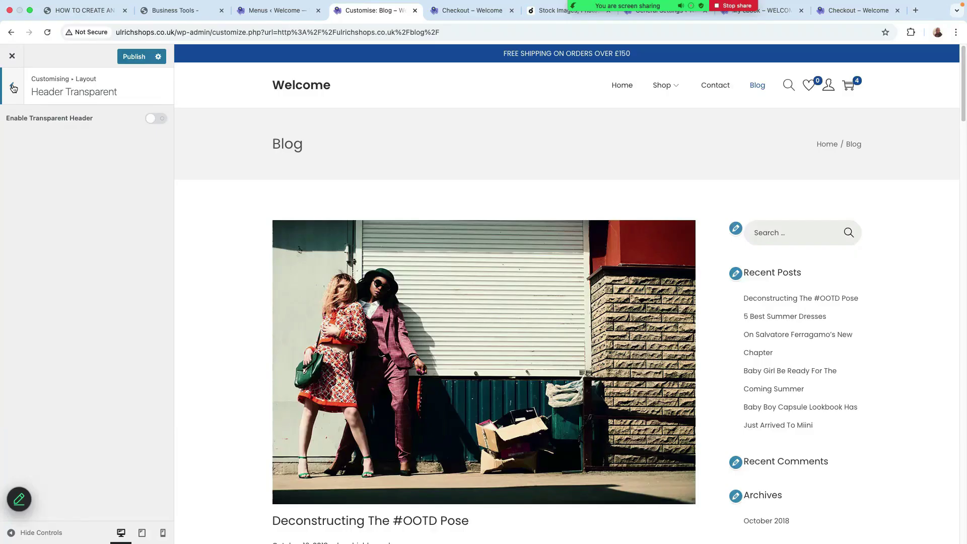
click(13, 89)
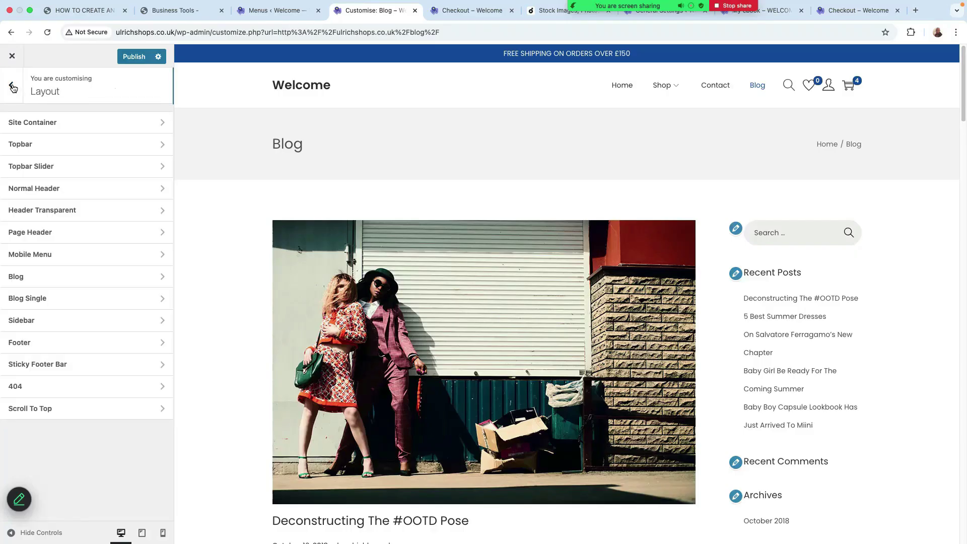
click(90, 233)
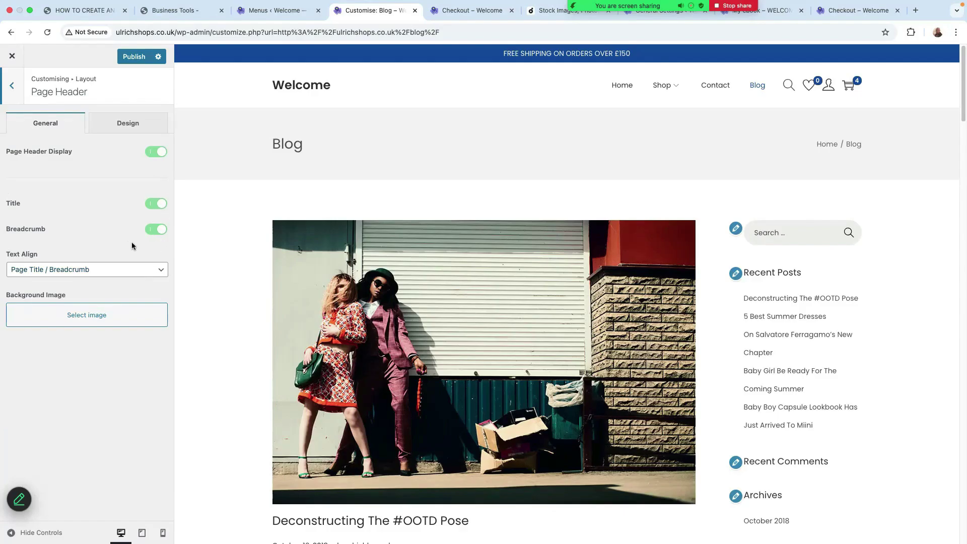
click(154, 230)
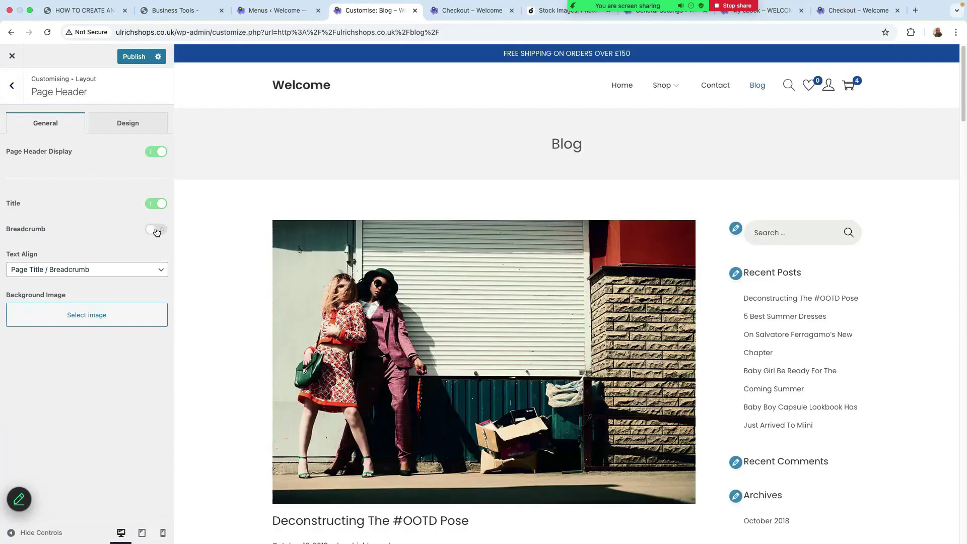
click(161, 233)
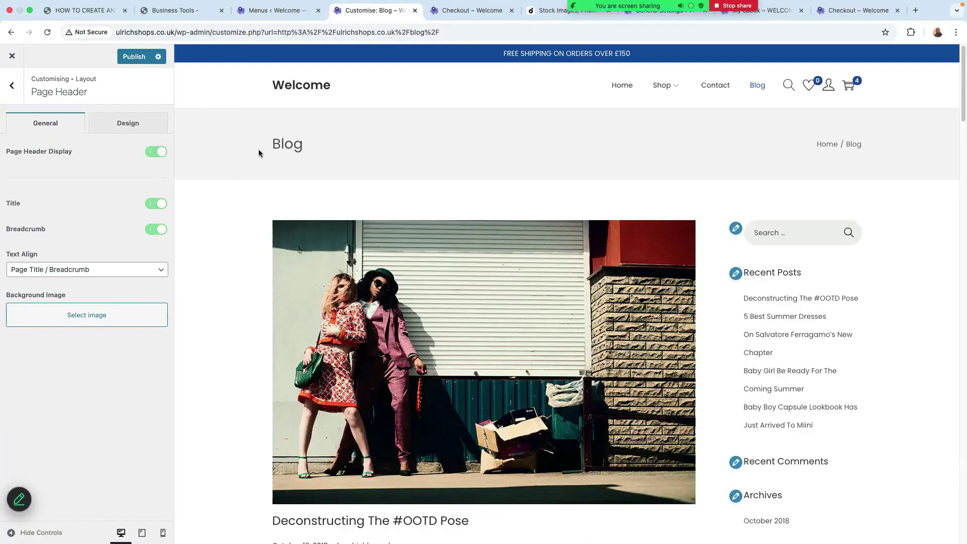
click(150, 232)
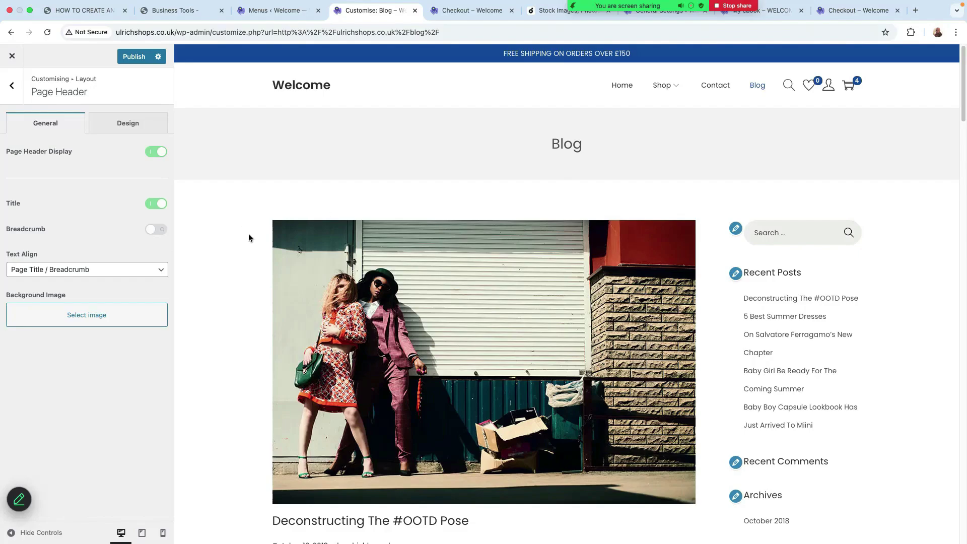
click(14, 86)
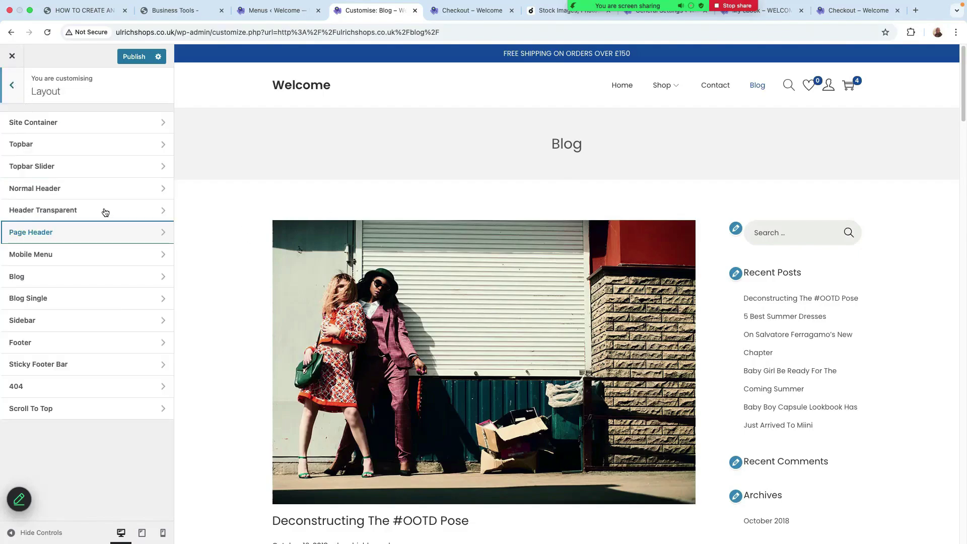
Look over the Mobile Menu options, then examine the Blog layout and post meta settings against the post list in the preview
click(91, 254)
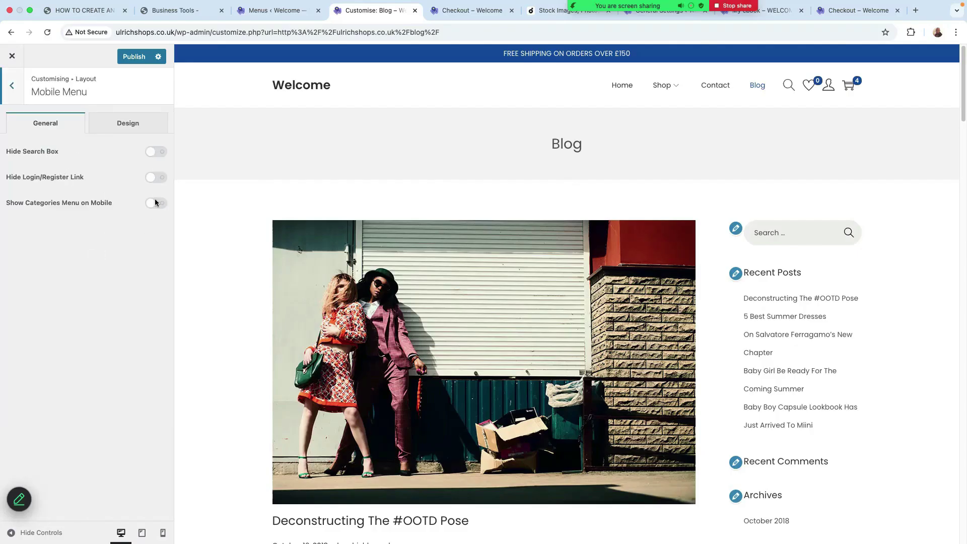
click(11, 86)
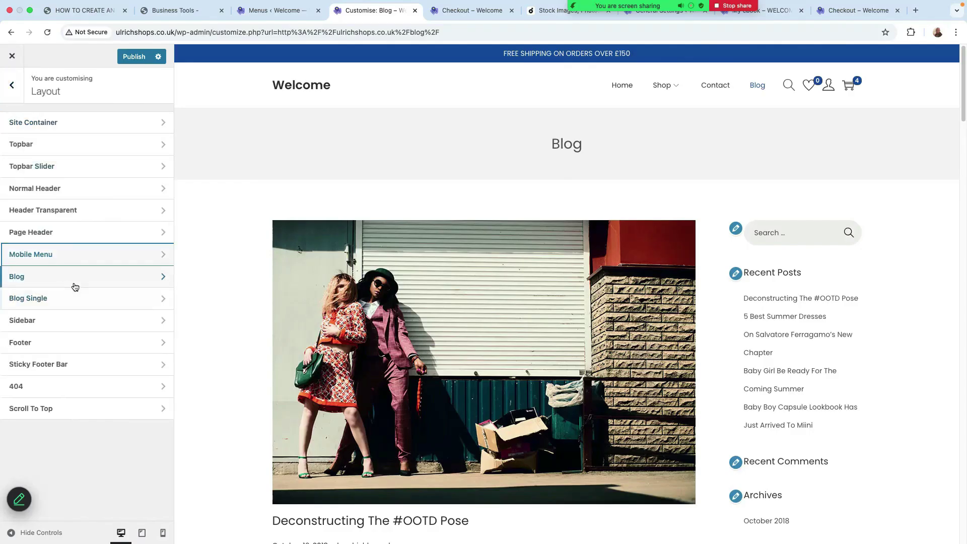
click(90, 278)
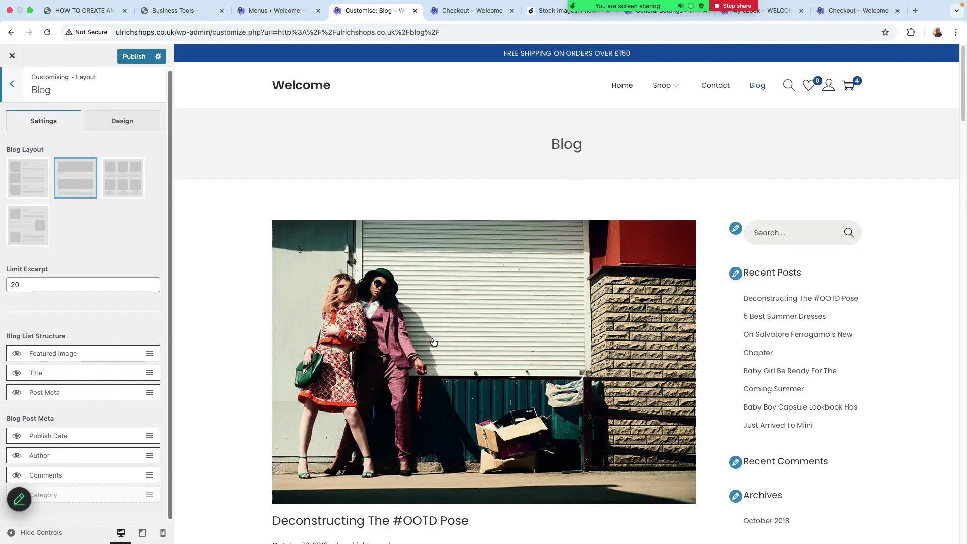
scroll(388, 185, down, 3)
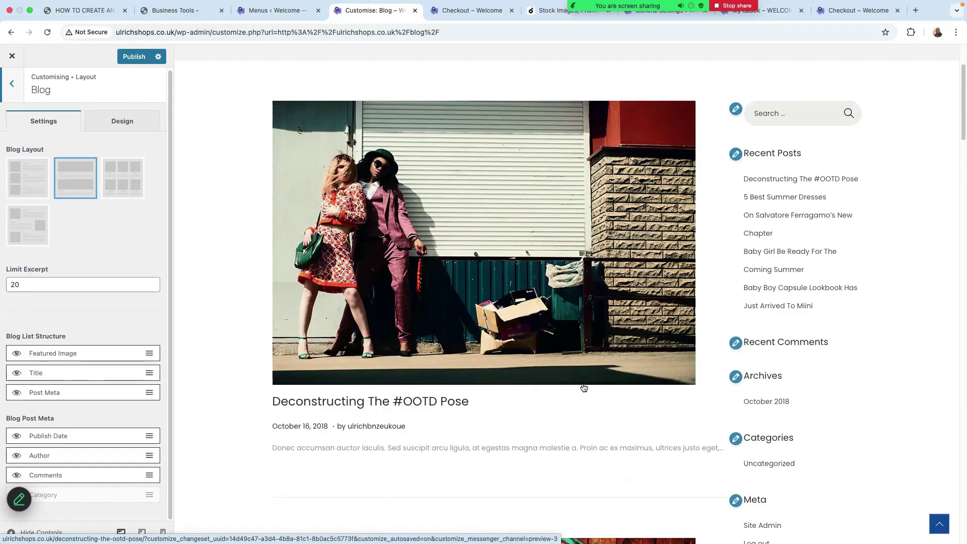
scroll(454, 311, down, 8)
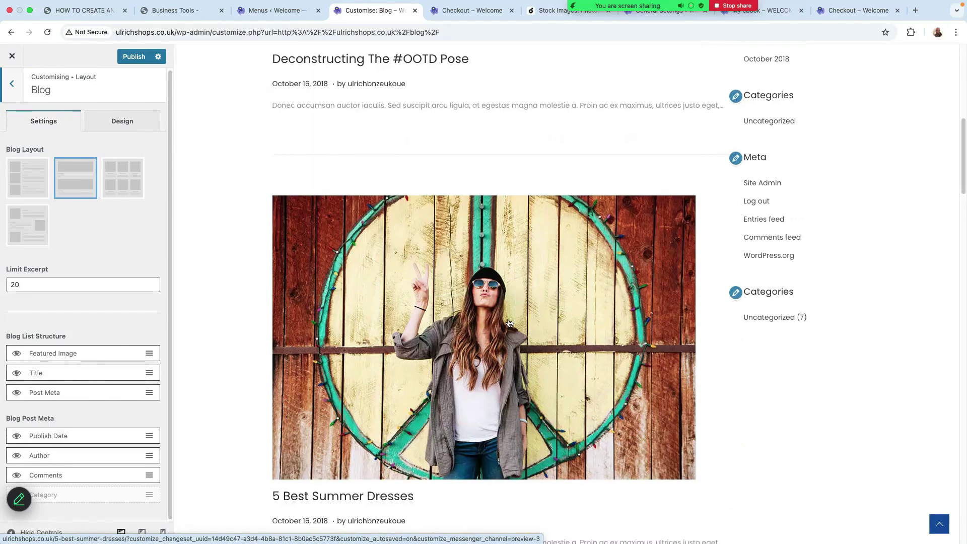
scroll(527, 335, down, 7)
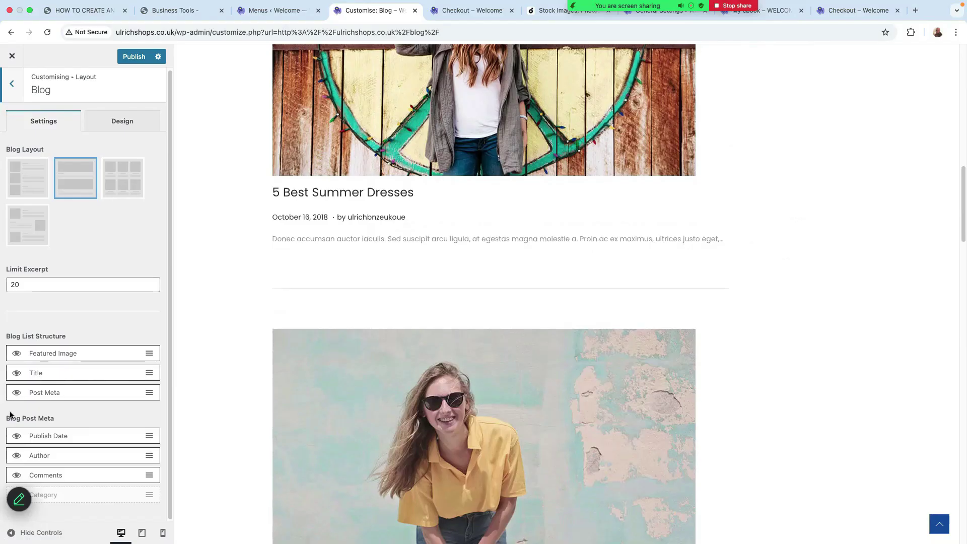
scroll(476, 399, down, 6)
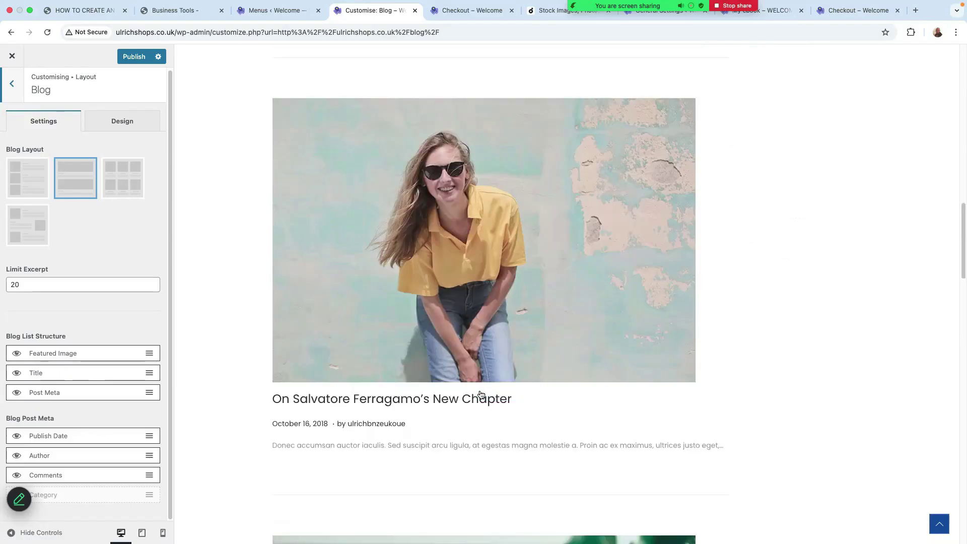
scroll(207, 335, down, 3)
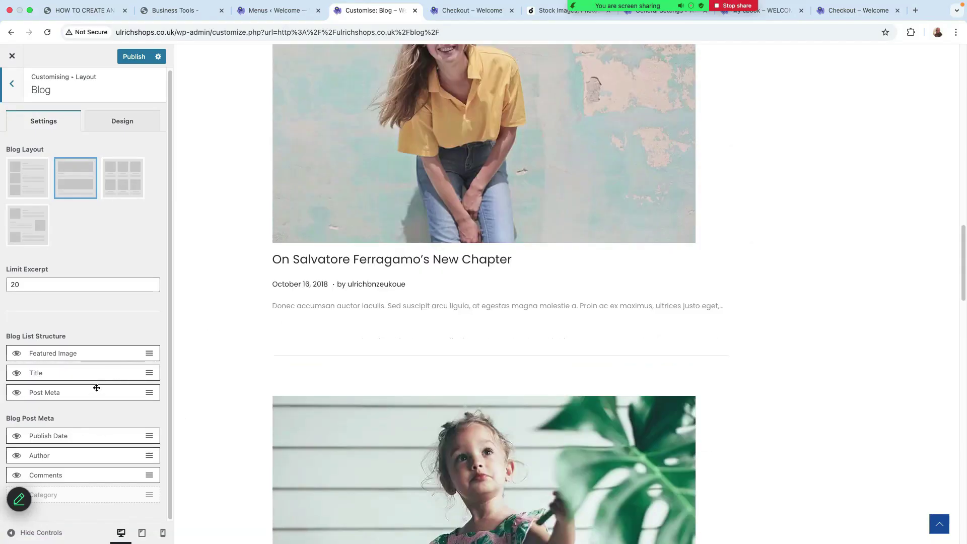
scroll(453, 370, down, 1)
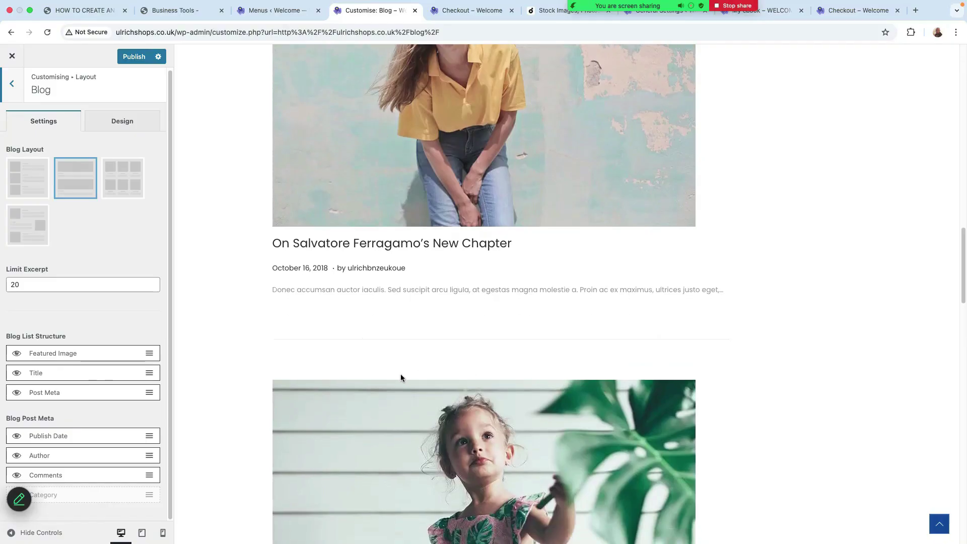
scroll(400, 374, up, 2)
scroll(535, 219, up, 10)
scroll(453, 242, up, 4)
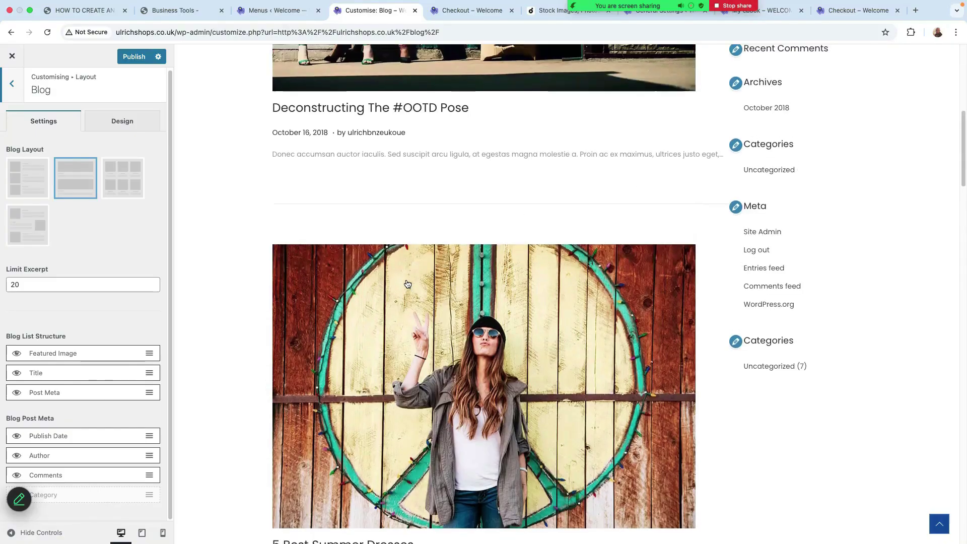
click(13, 82)
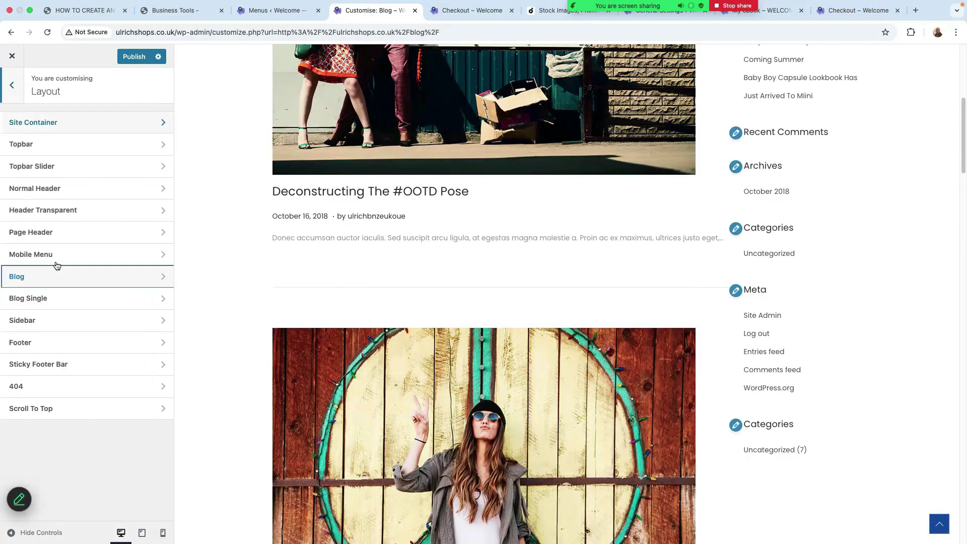
Review the Blog Single structure and the sidebar position choices for pages and the blog list
click(96, 300)
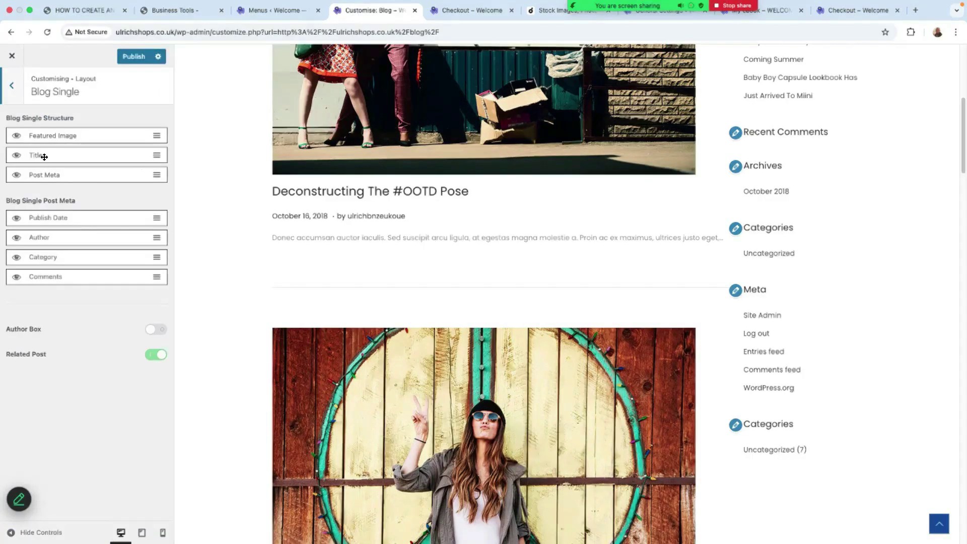
click(12, 85)
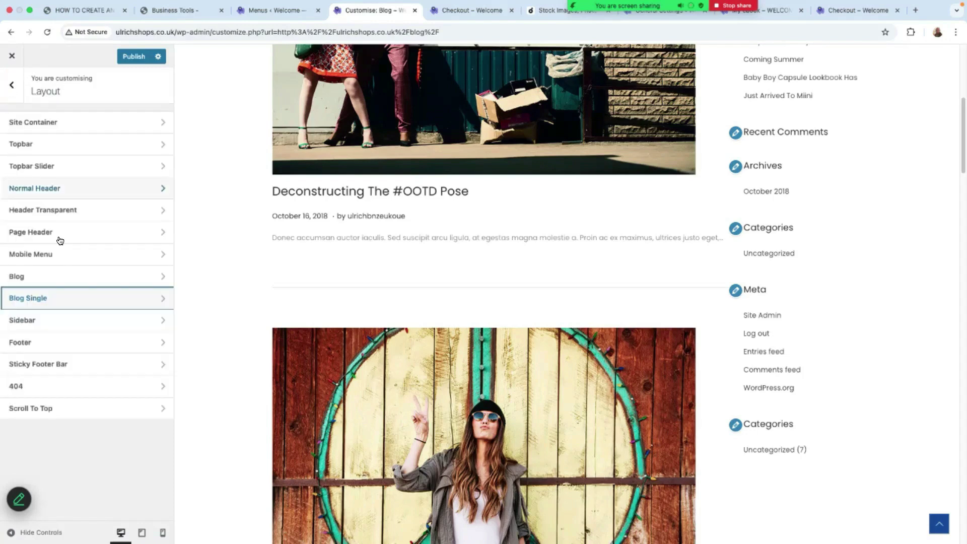
click(74, 321)
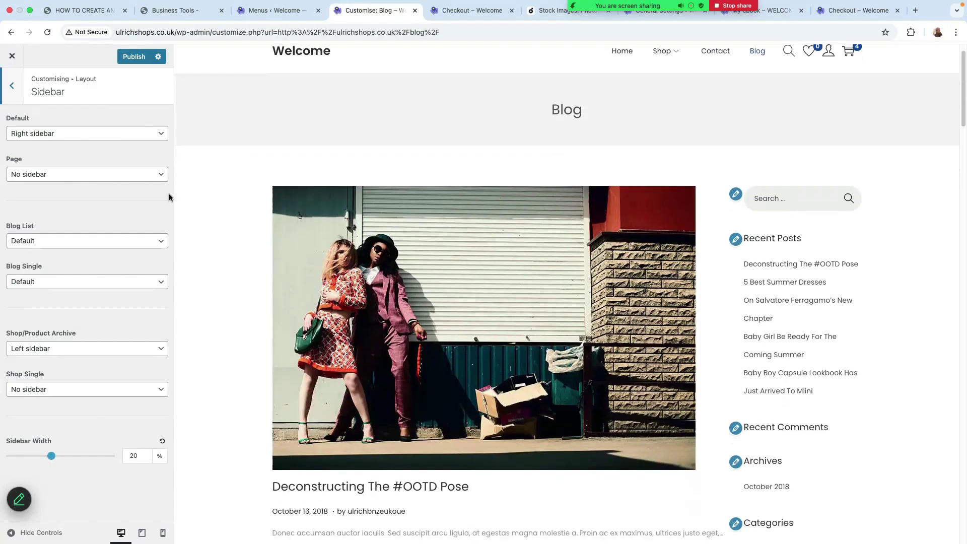
click(149, 177)
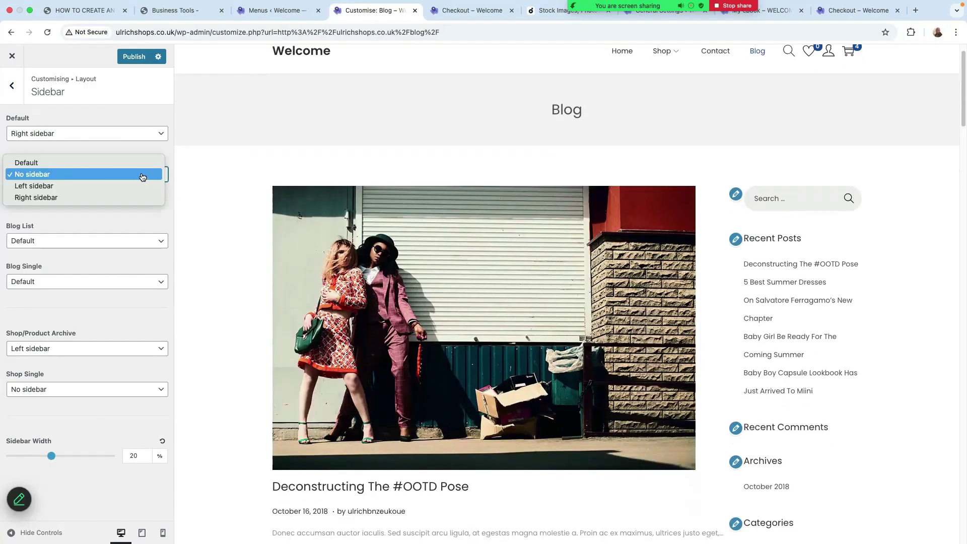
click(193, 206)
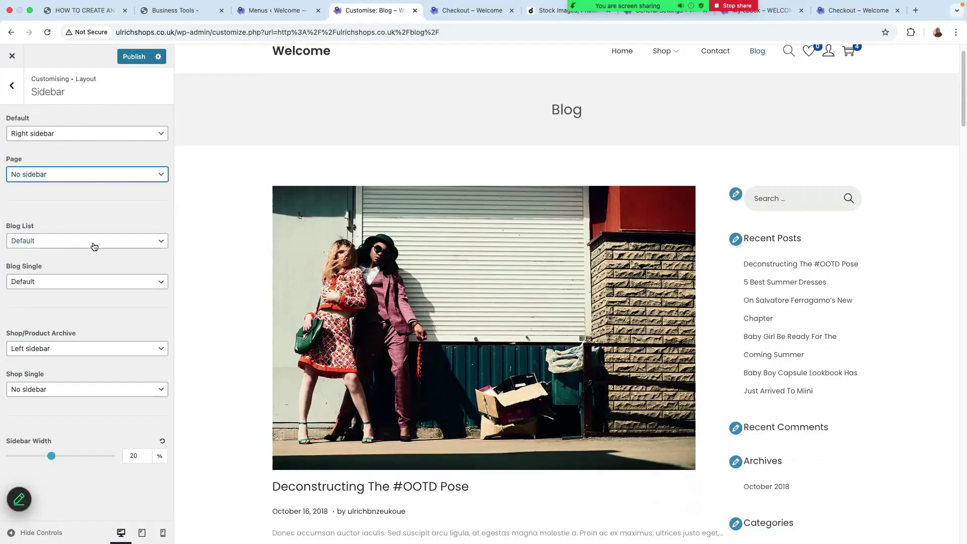
click(123, 242)
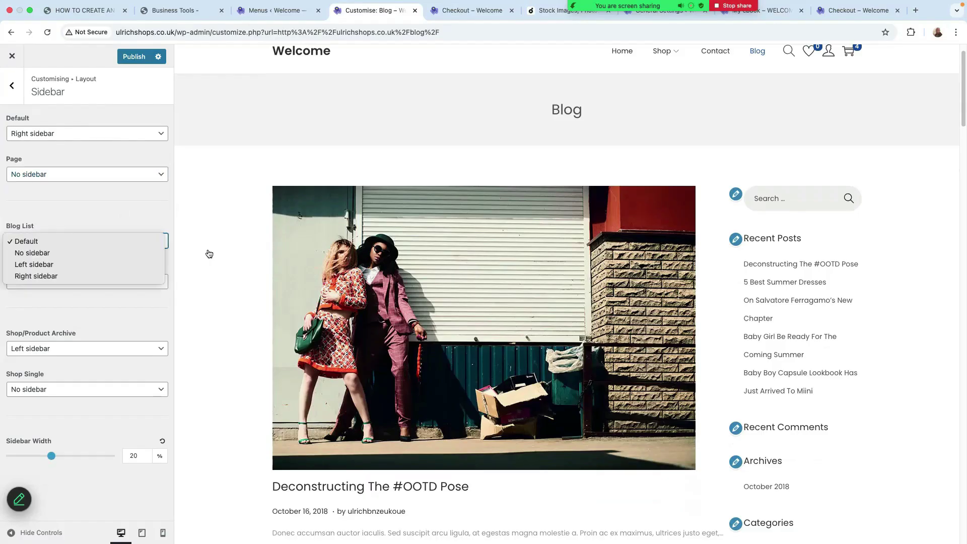
click(231, 252)
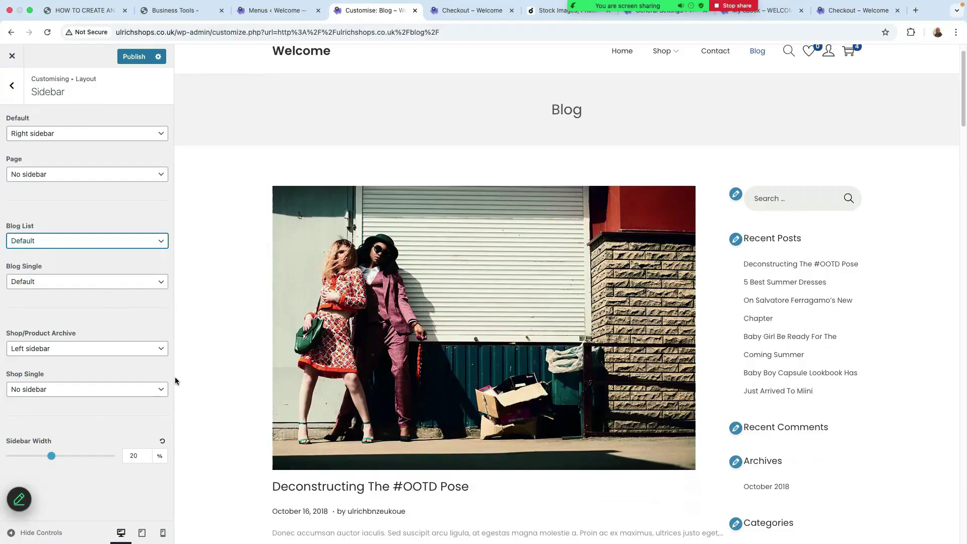
scroll(195, 362, down, 2)
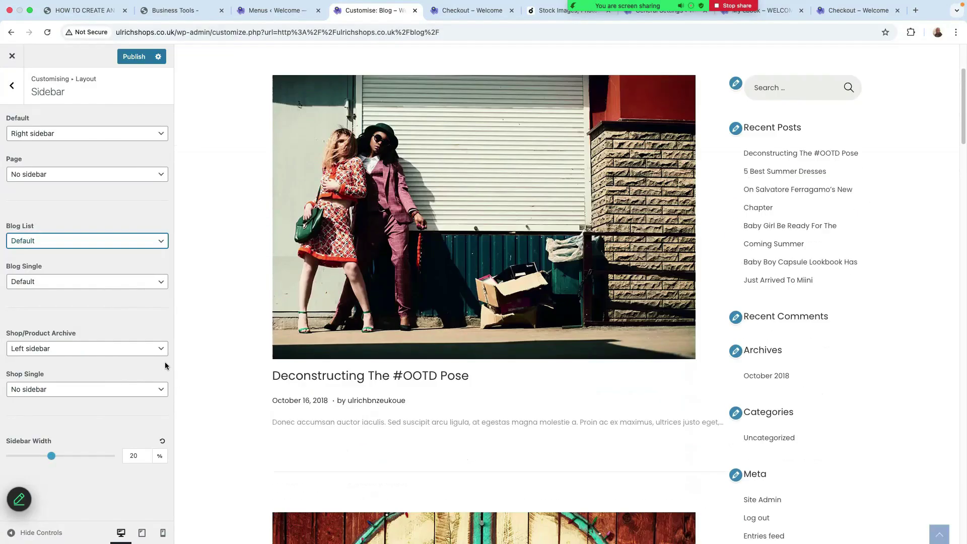
click(19, 88)
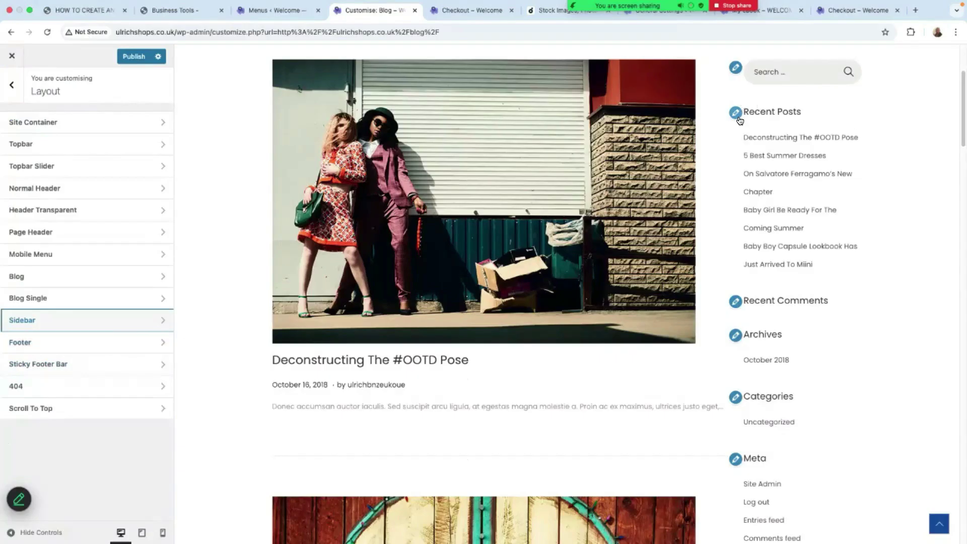
Remove the Archives widget and the untitled Categories widget from the blog's Main Sidebar
click(736, 336)
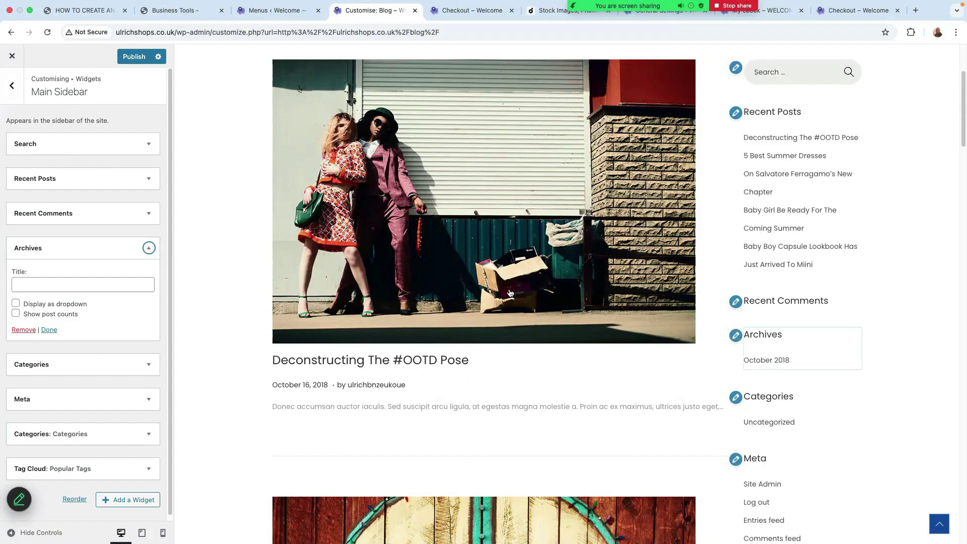
click(24, 330)
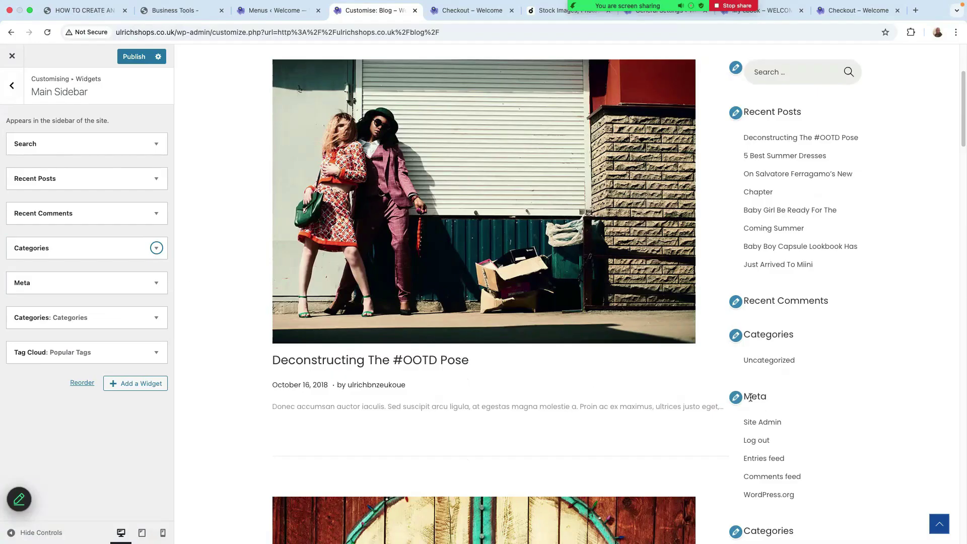
click(156, 248)
click(23, 342)
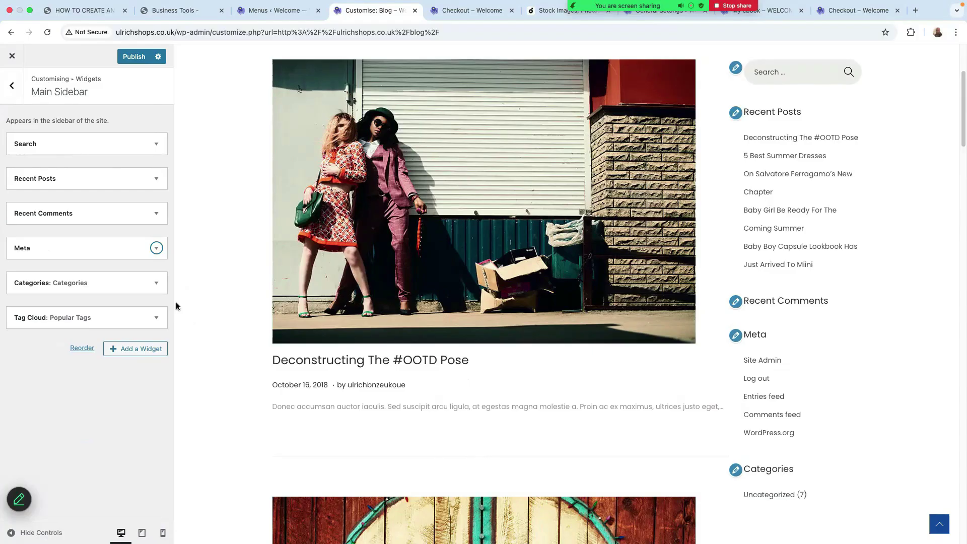
click(157, 320)
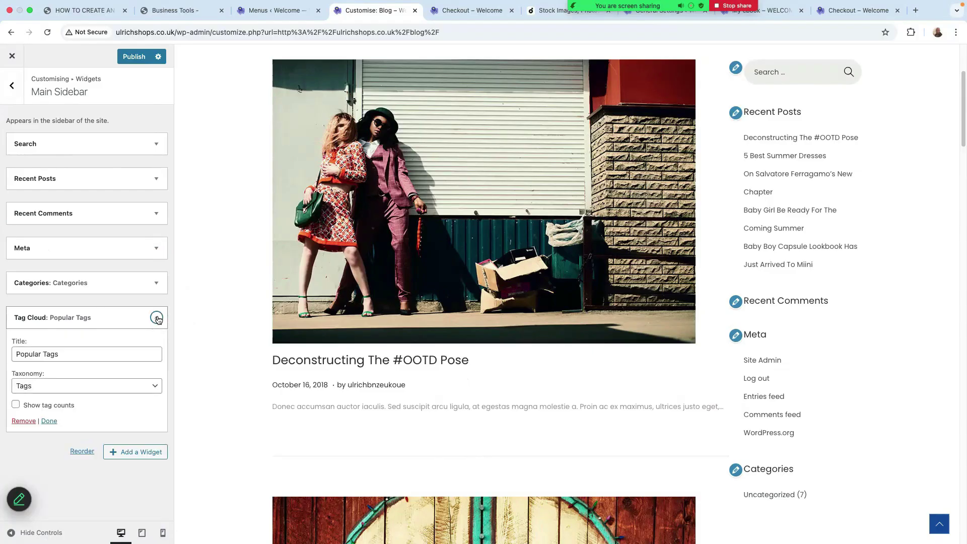
click(156, 283)
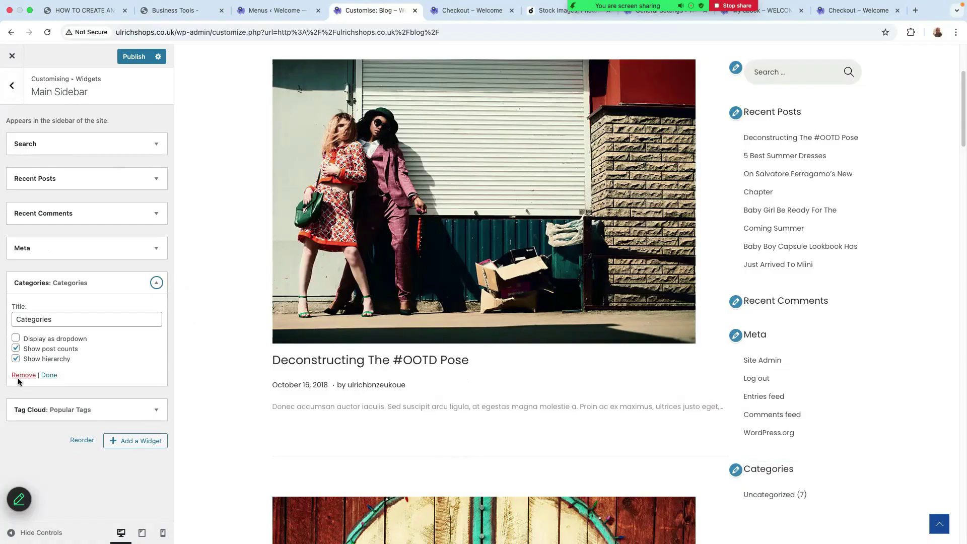
key(Escape)
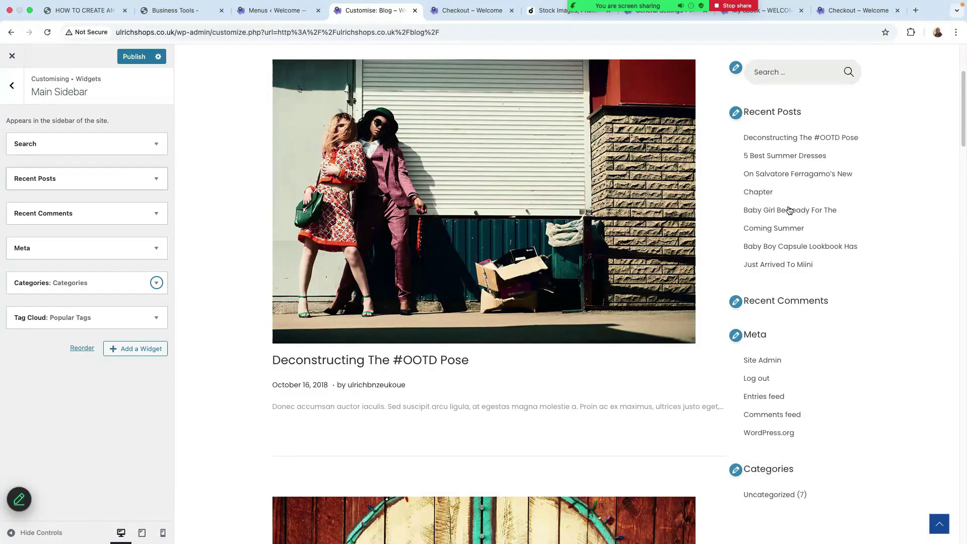
Remove the Recent Comments widget from the Main Sidebar
scroll(791, 212, up, 3)
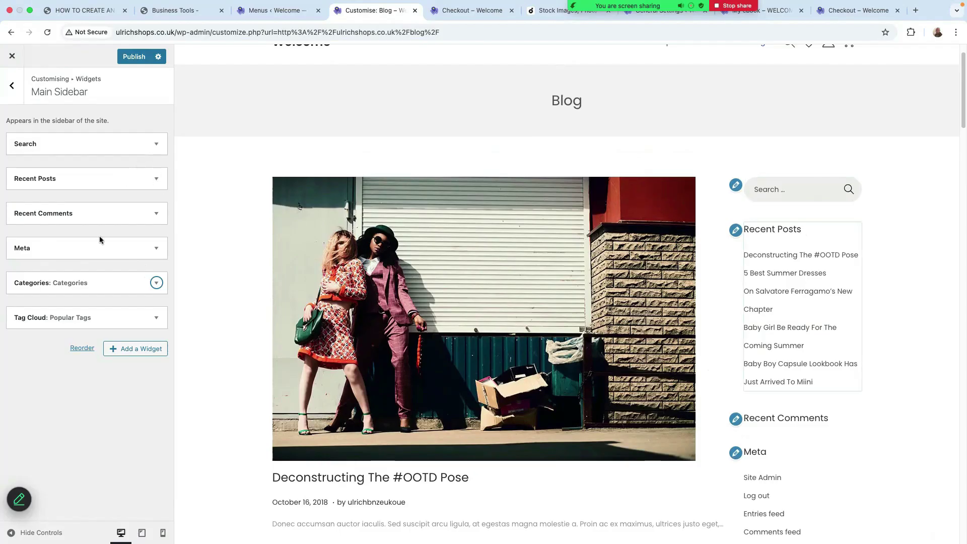
click(157, 217)
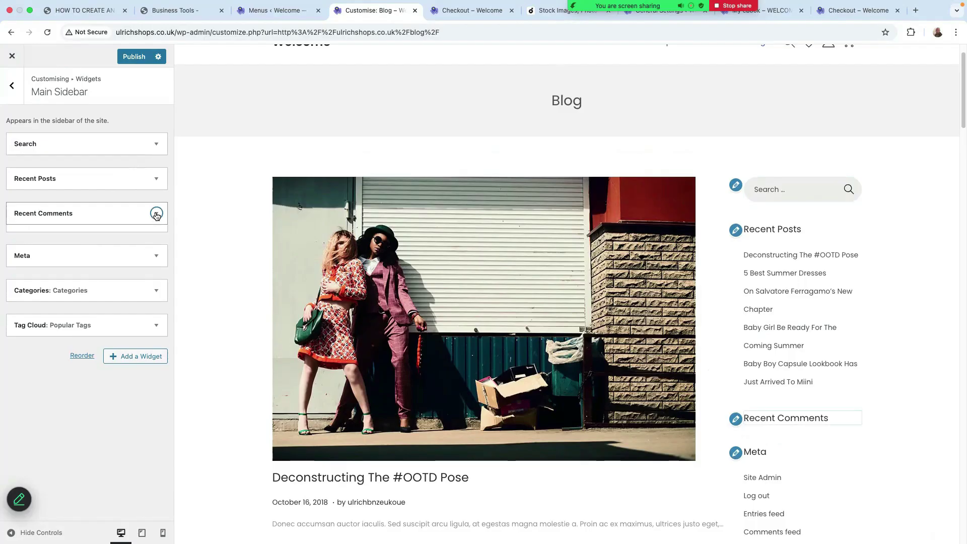
click(22, 301)
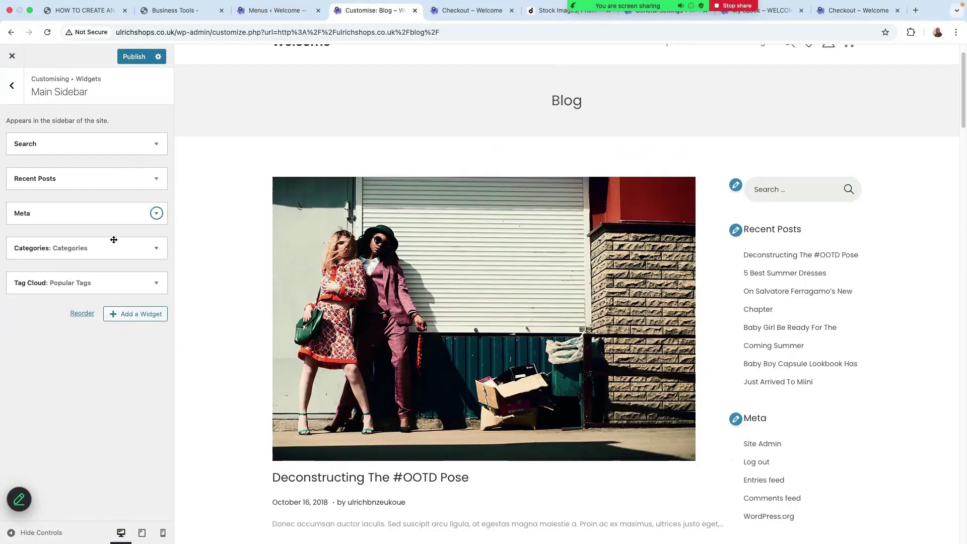
Check the remaining sidebar widgets against the blog preview and remove the Popular Tags tag cloud widget
scroll(803, 356, down, 5)
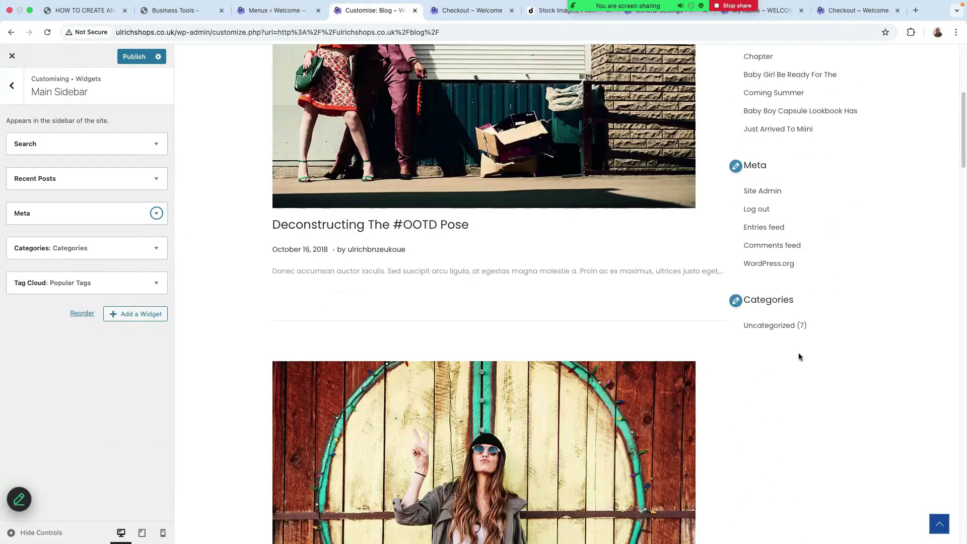
scroll(799, 353, up, 3)
scroll(756, 363, up, 1)
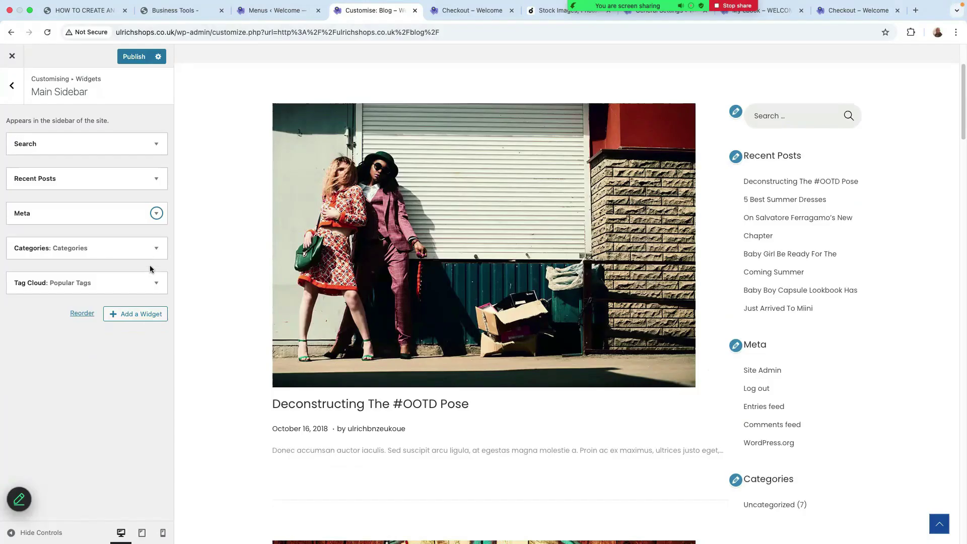
scroll(776, 352, down, 2)
scroll(775, 351, down, 4)
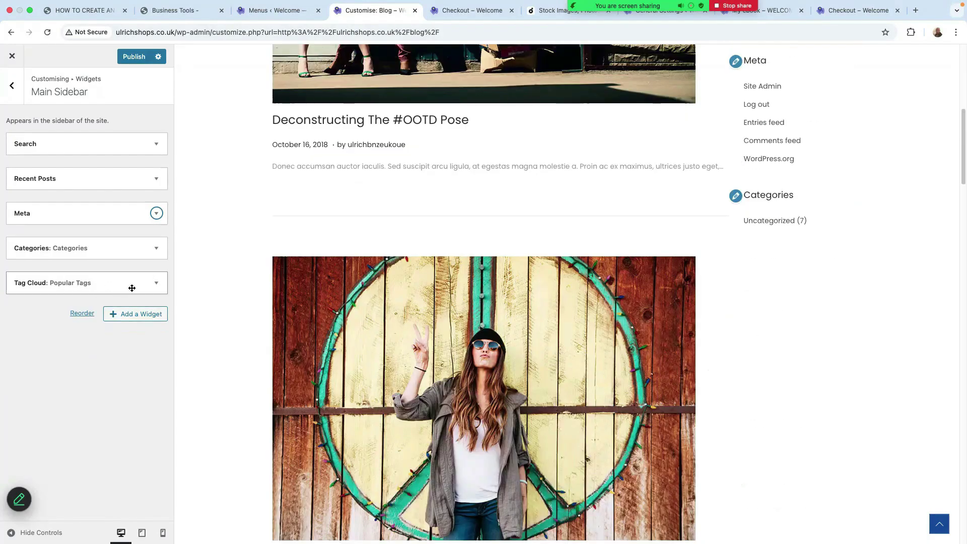
click(156, 283)
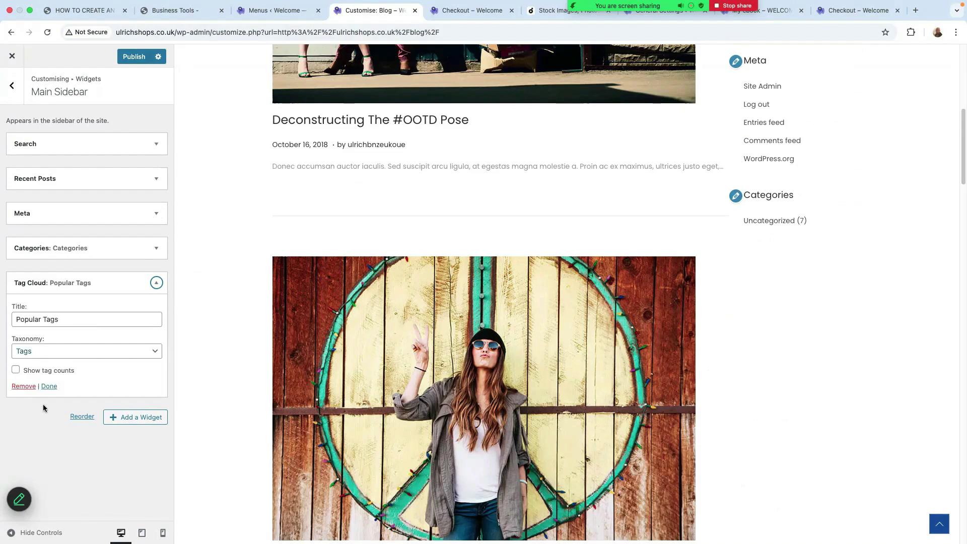
click(23, 387)
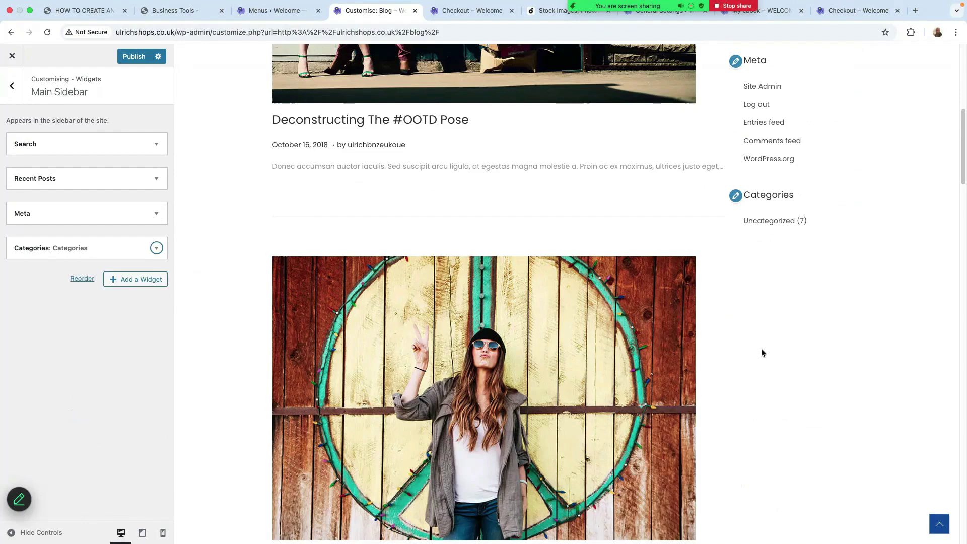
Publish the sidebar changes and close the customiser to return to the live Blog page
scroll(761, 349, up, 5)
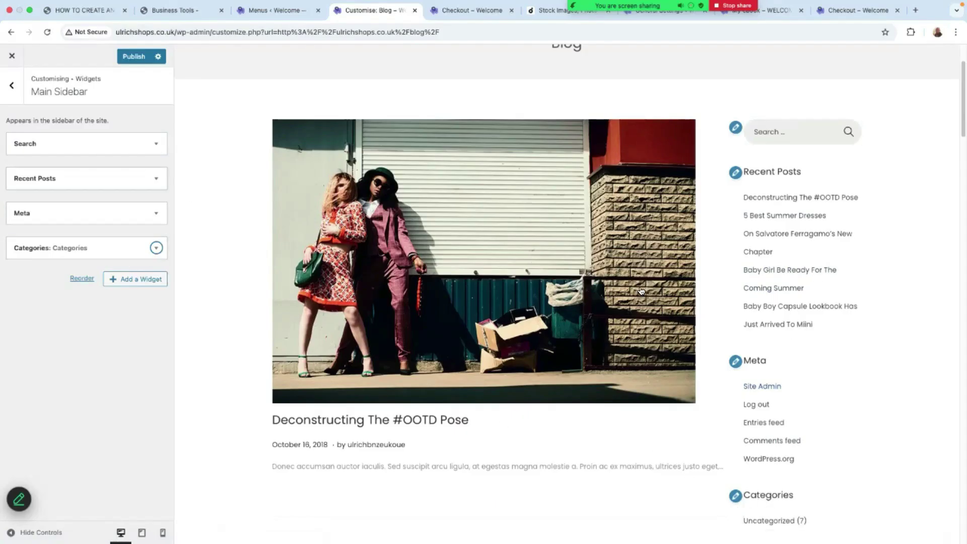
click(132, 56)
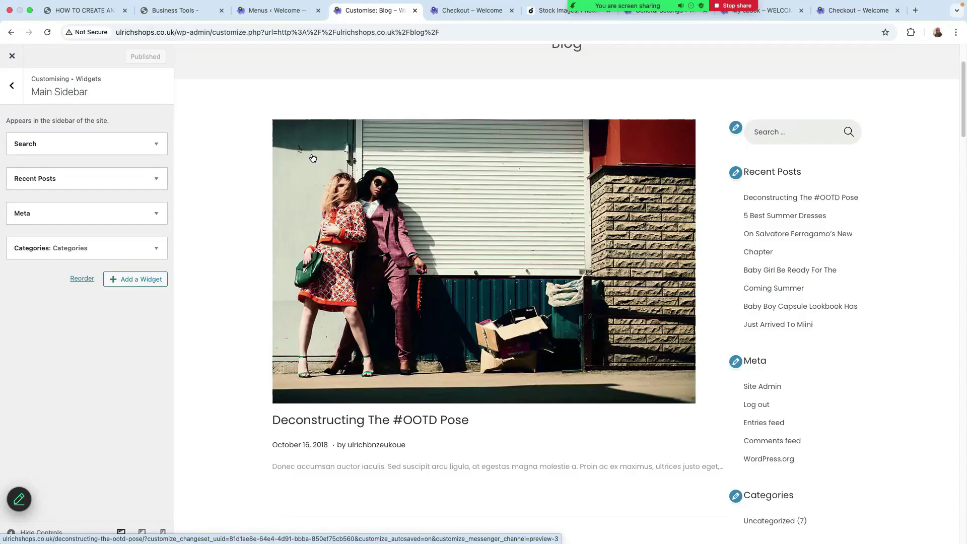
click(12, 56)
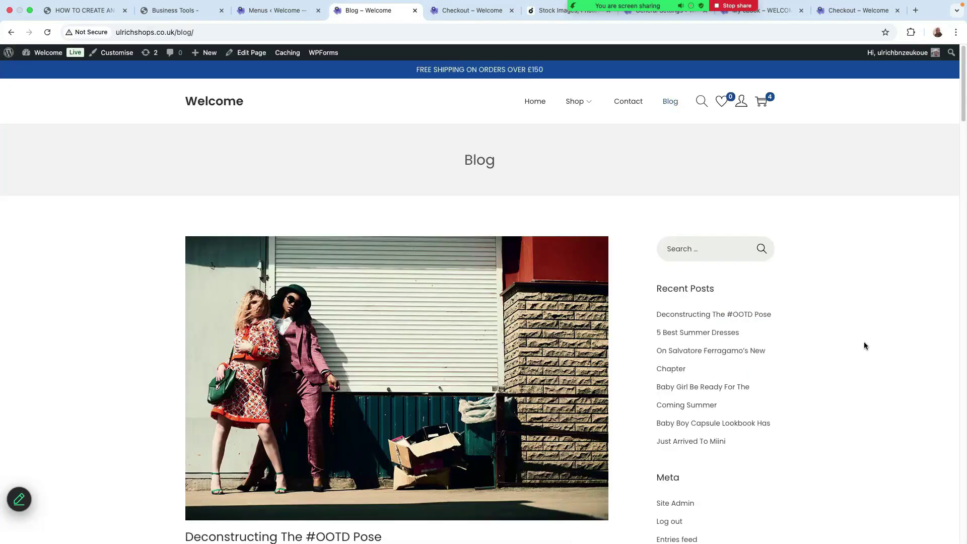
Look over the Contact page's map, contact details and message form, and open the page for editing with Elementor
click(632, 103)
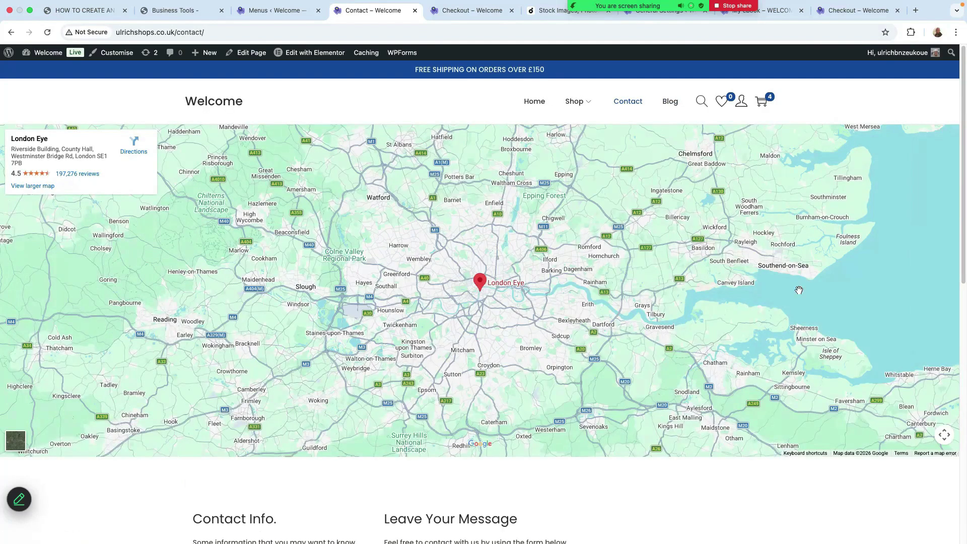
scroll(302, 301, down, 8)
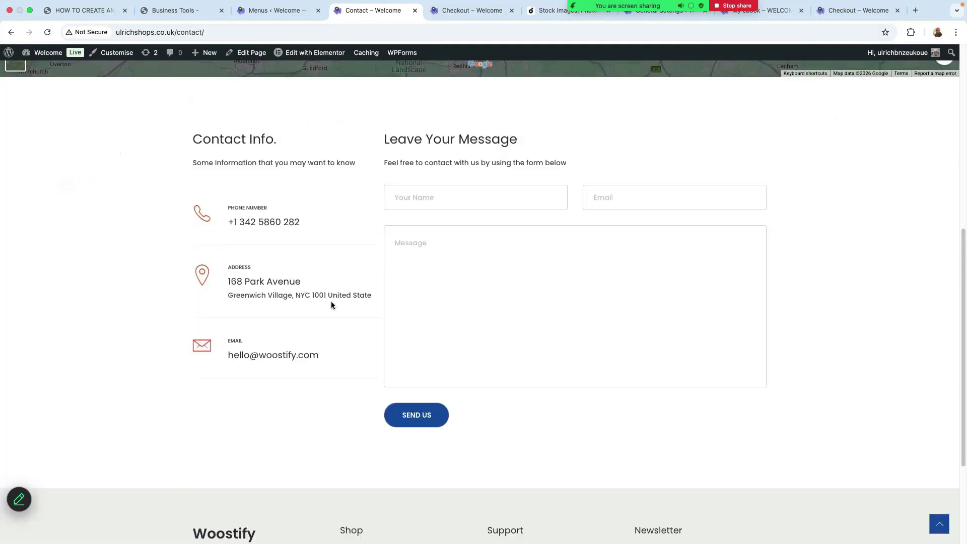
scroll(448, 296, down, 3)
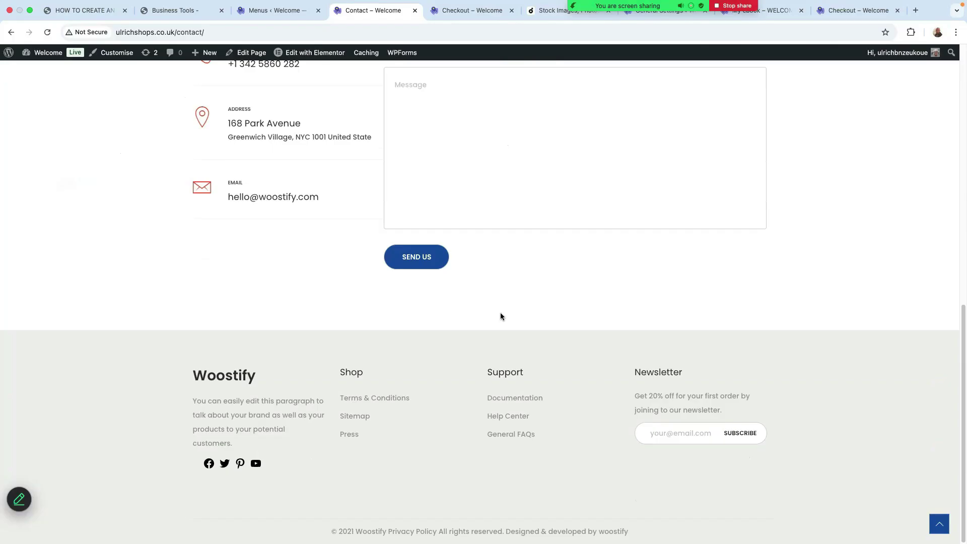
scroll(501, 317, up, 6)
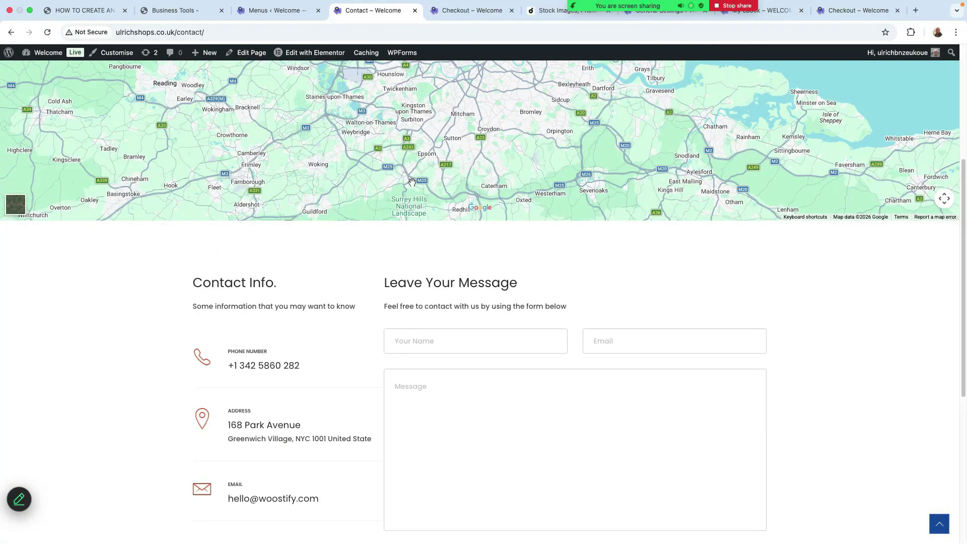
click(306, 58)
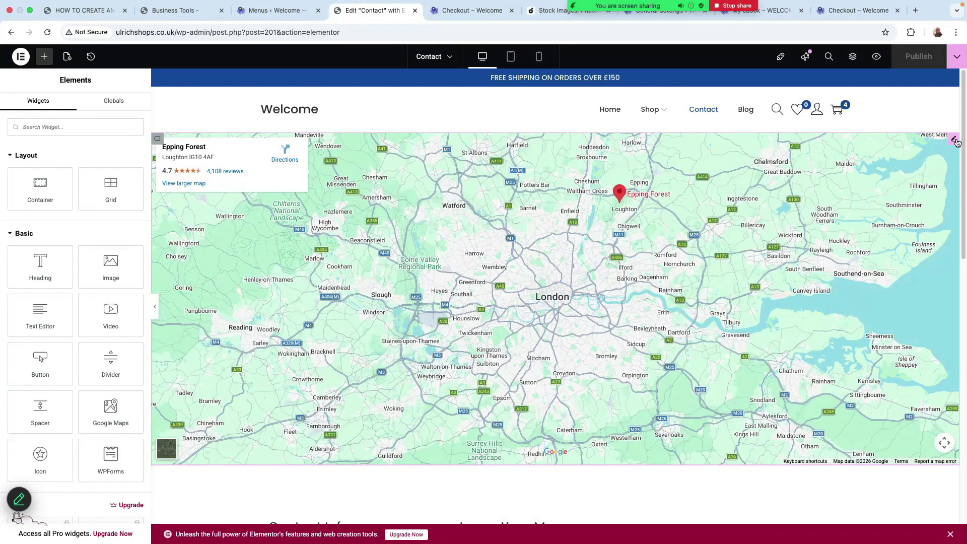
Set the location of the Contact page's Google Maps widget to the business's street in London, United Kingdom
click(955, 141)
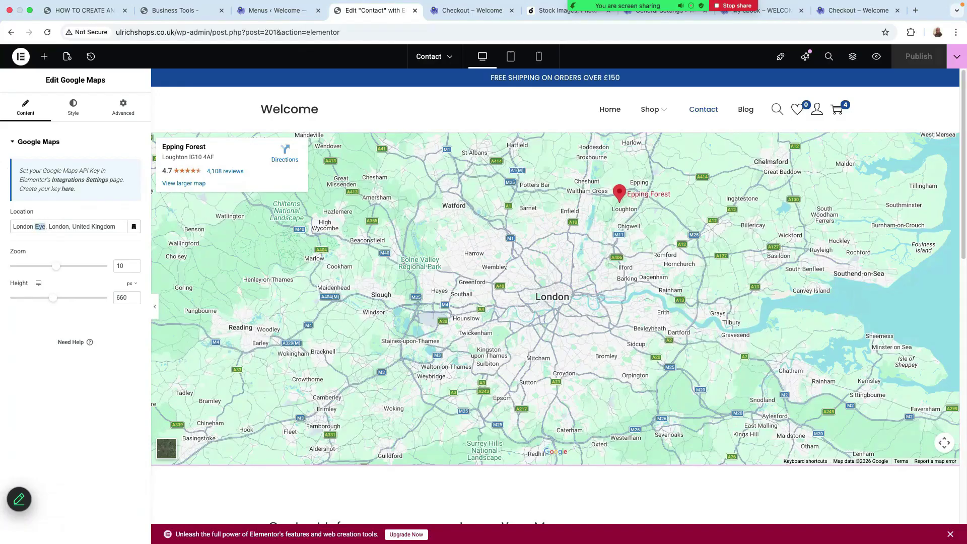
text(ro)
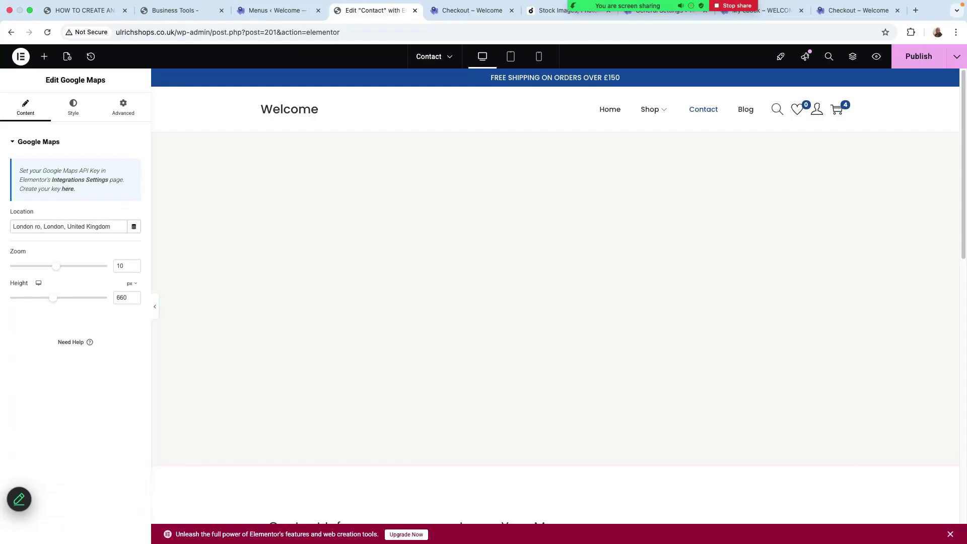
text(ad)
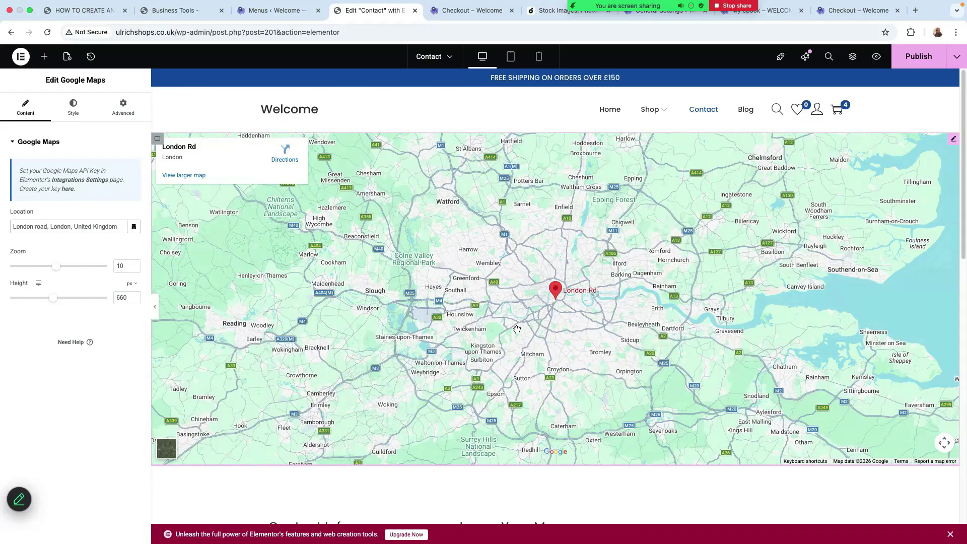
Replace the placeholder phone number in the Contact Info text with the business's phone number
scroll(572, 325, down, 5)
scroll(600, 372, down, 5)
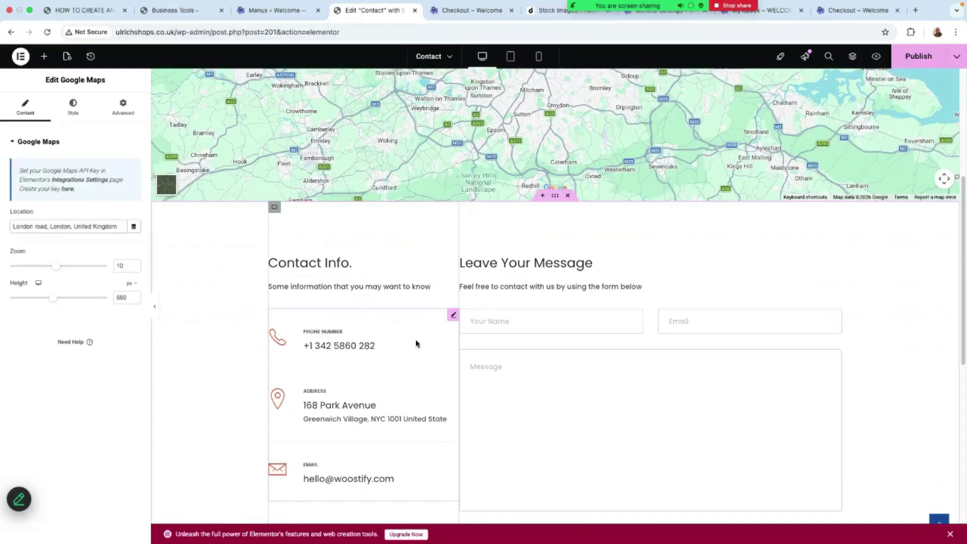
click(454, 315)
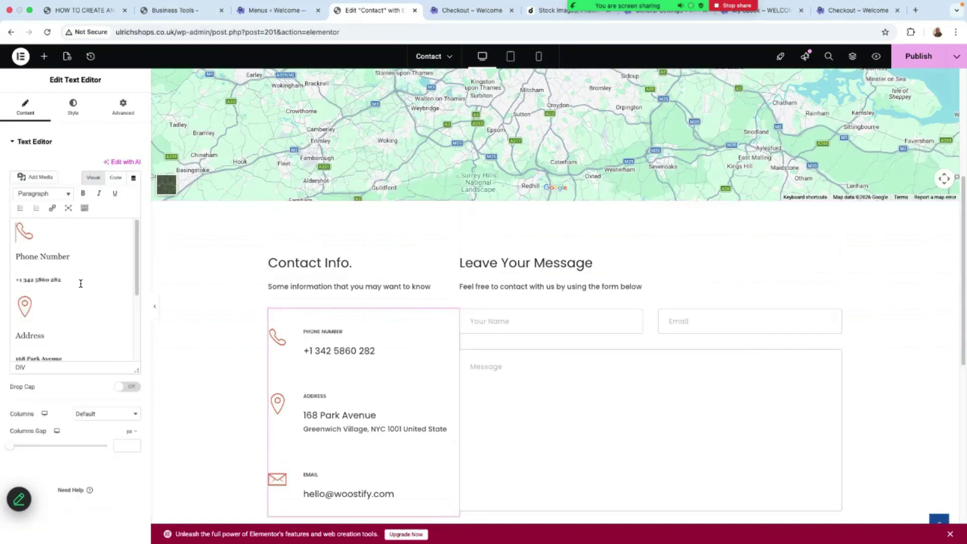
click(74, 279)
key(BackSpace)
key(BackSpace)
key(BackSpace)
key(BackSpace)
key(BackSpace)
key(BackSpace)
key(BackSpace)
key(BackSpace)
key(BackSpace)
key(BackSpace)
key(BackSpace)
key(BackSpace)
key(BackSpace)
key(BackSpace)
key(BackSpace)
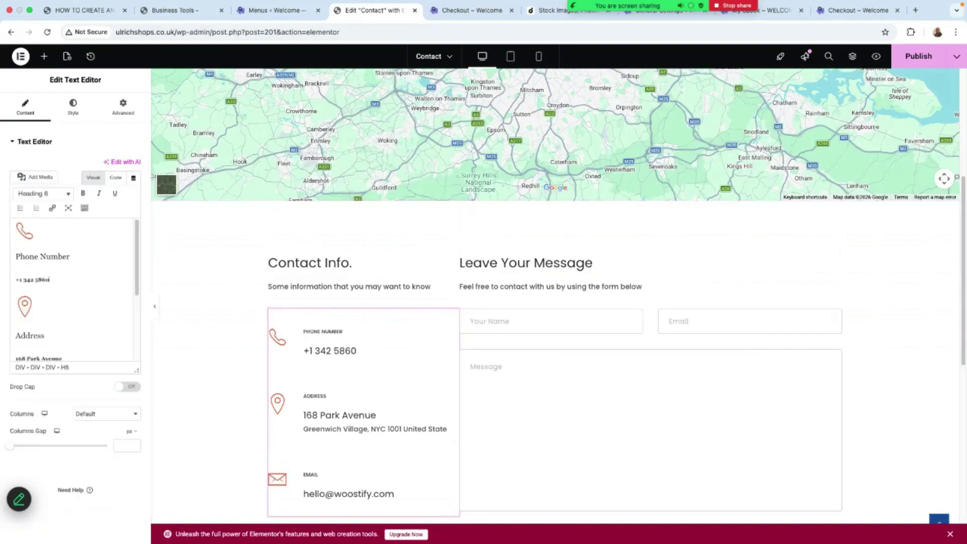
key(super+v)
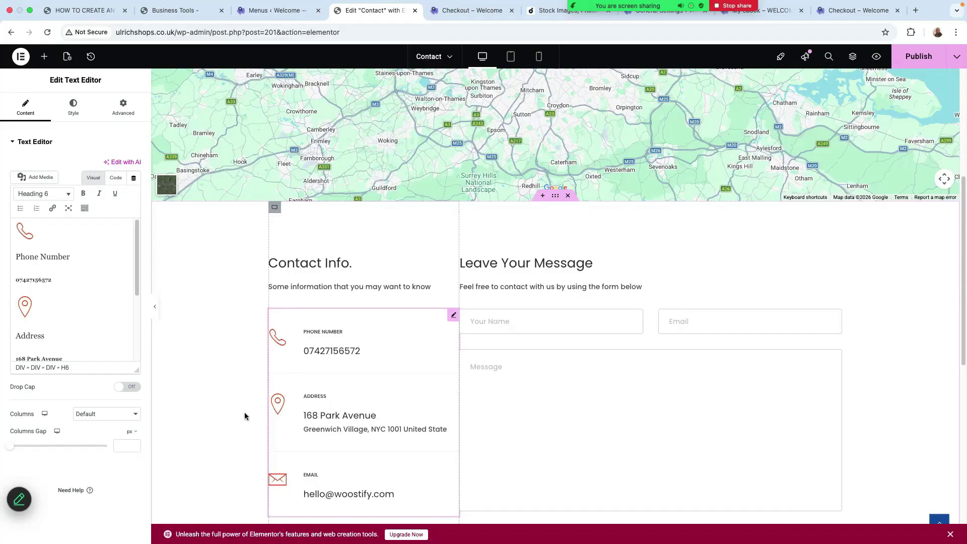
Replace the first address line and the e-mail in the Contact Info text with the business's street address and contact e-mail
scroll(79, 288, down, 2)
scroll(76, 283, down, 2)
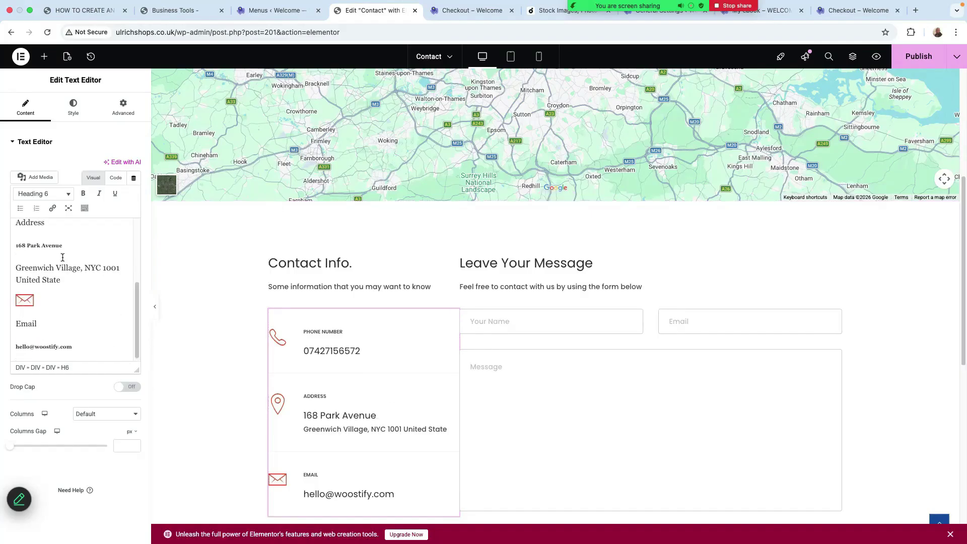
drag(64, 246, 19, 247)
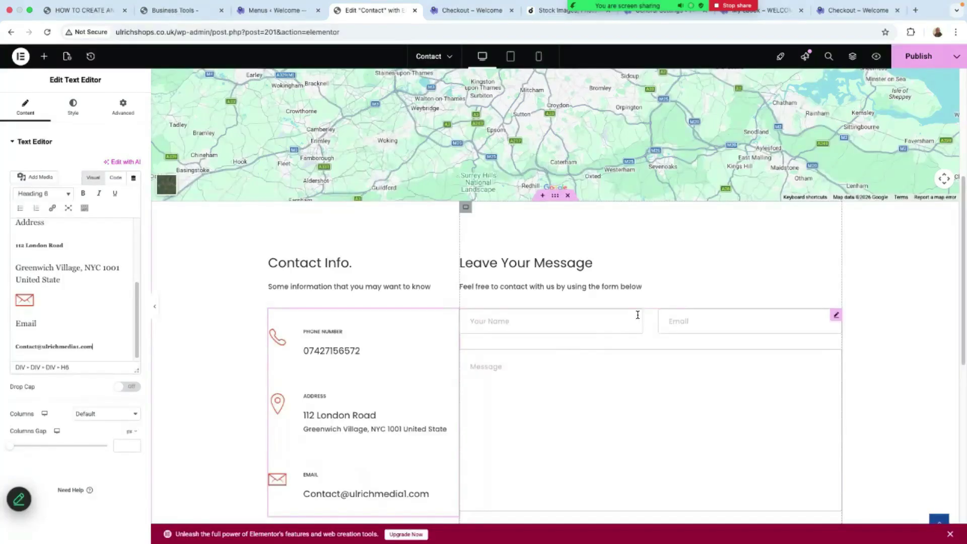
Examine the Leave Your Message form's shortcode and its name, e-mail and message fields
click(836, 316)
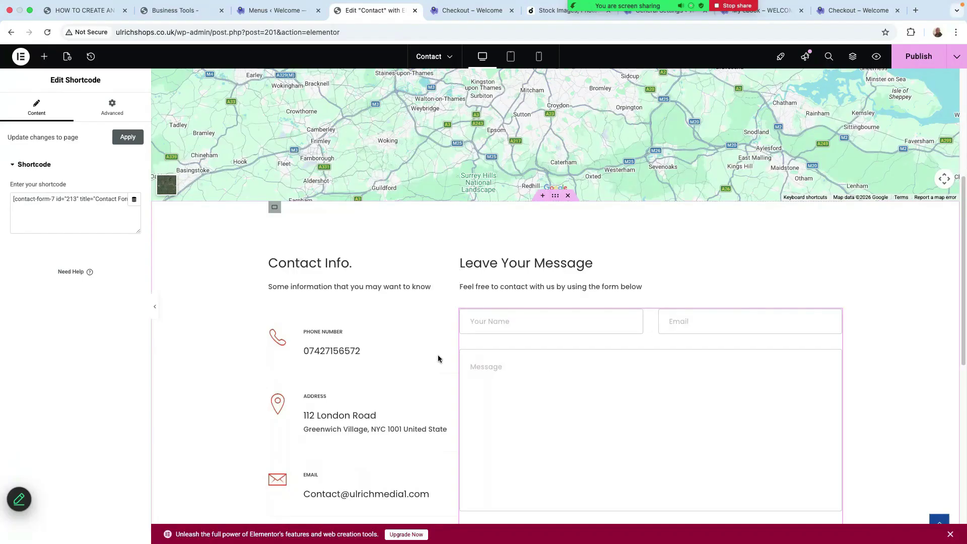
scroll(504, 364, down, 4)
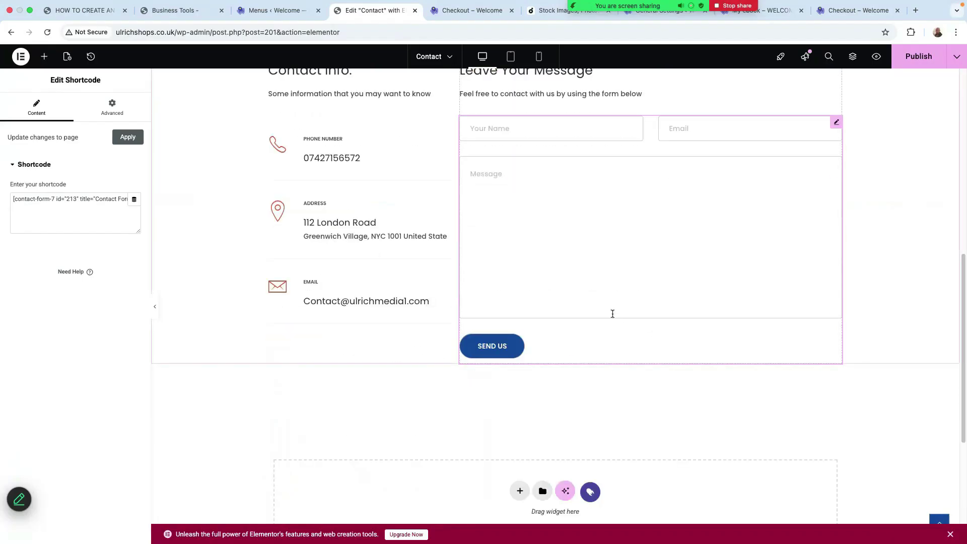
scroll(513, 295, up, 2)
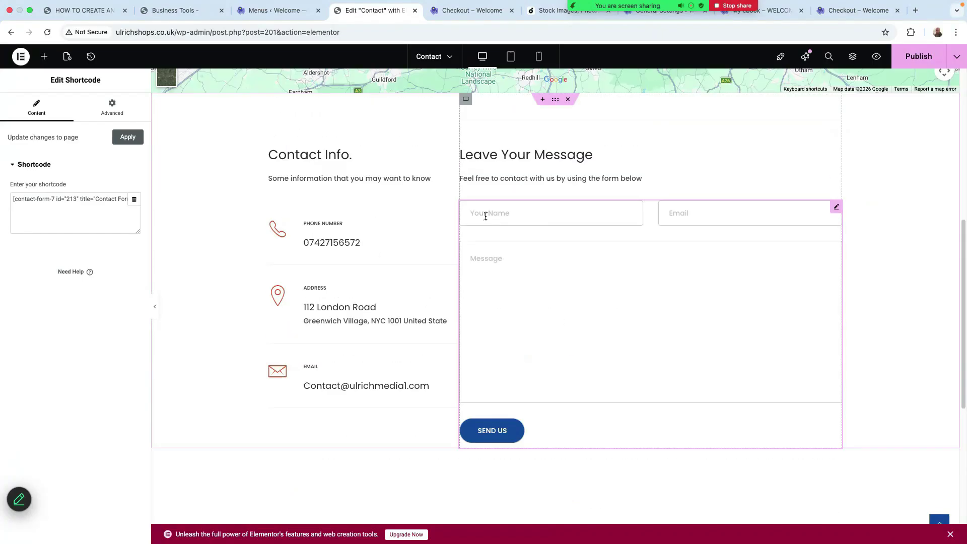
click(704, 216)
click(516, 278)
click(520, 289)
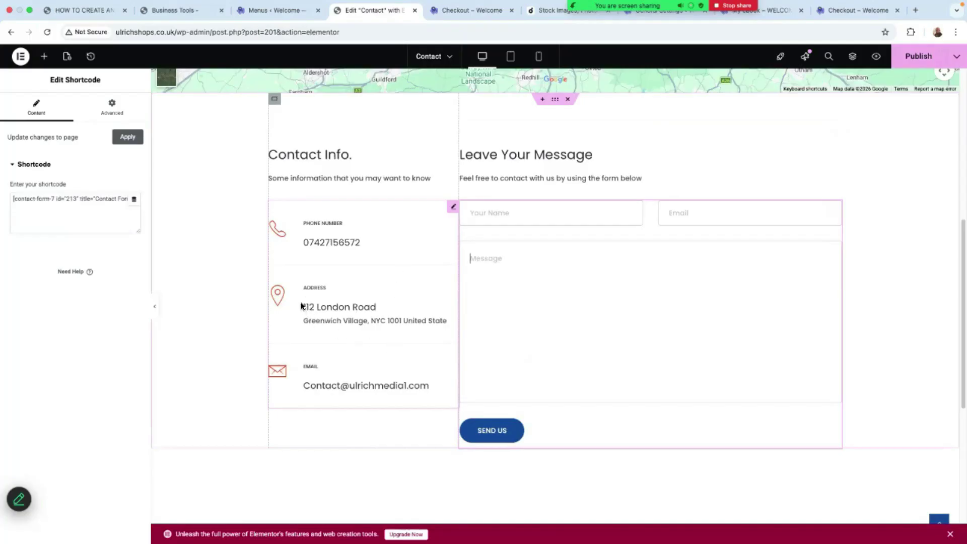
Publish the updated Contact page and exit its Elementor editor to WordPress
click(377, 309)
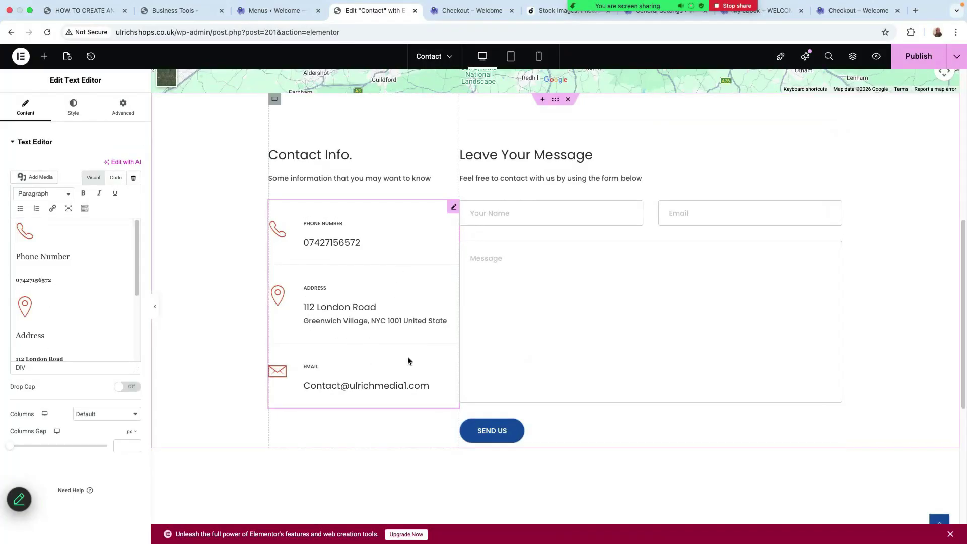
scroll(655, 373, down, 6)
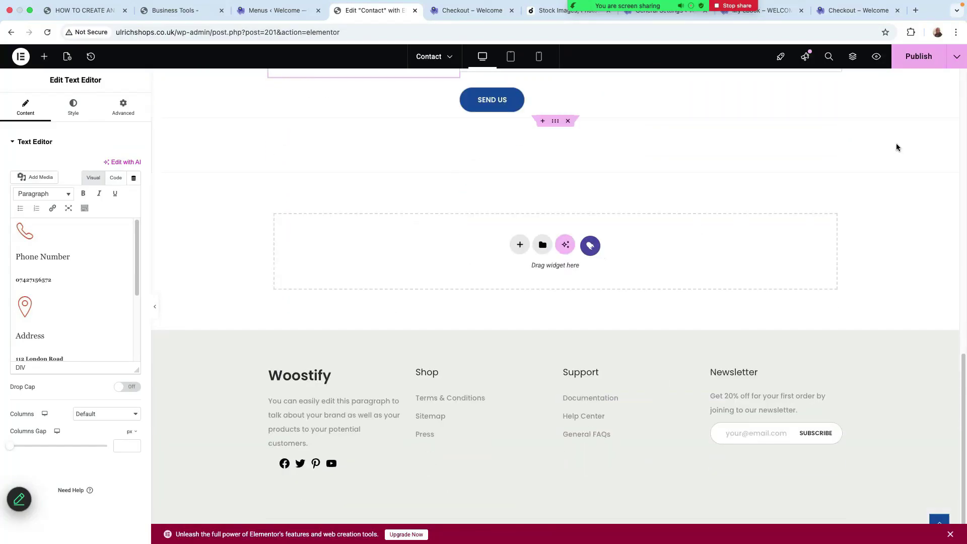
click(920, 58)
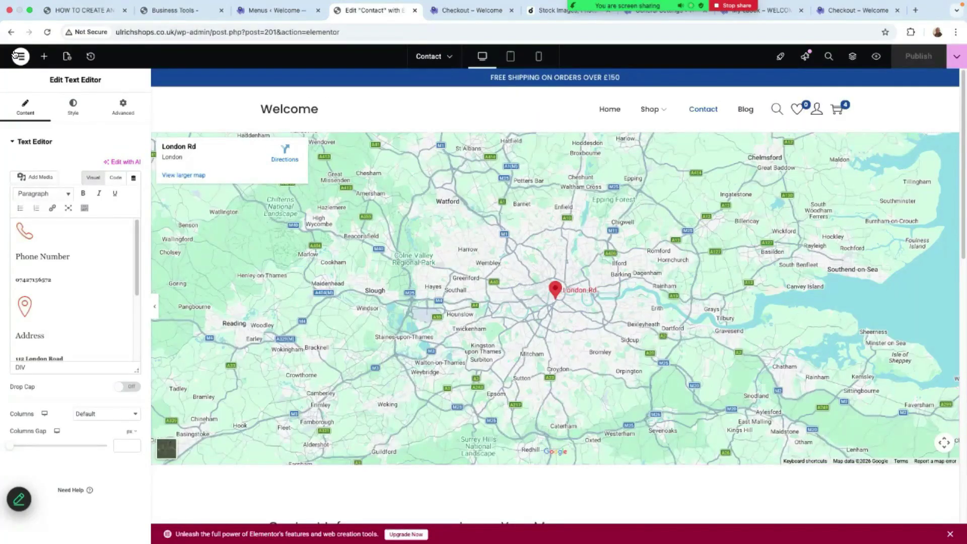
click(21, 56)
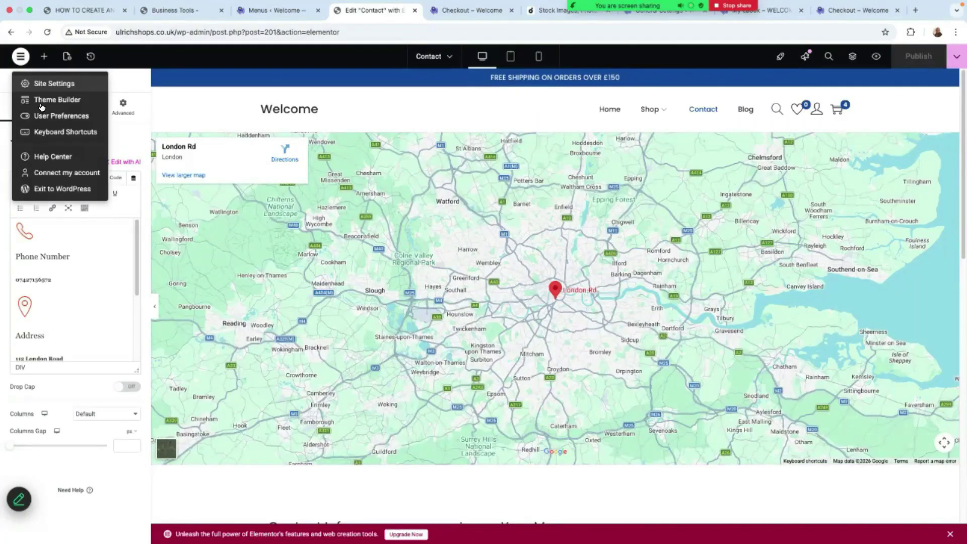
click(62, 189)
Switch to the tab with the menu settings and create a new page titled "About" from the list of all pages
key(ctrl+shift+Tab)
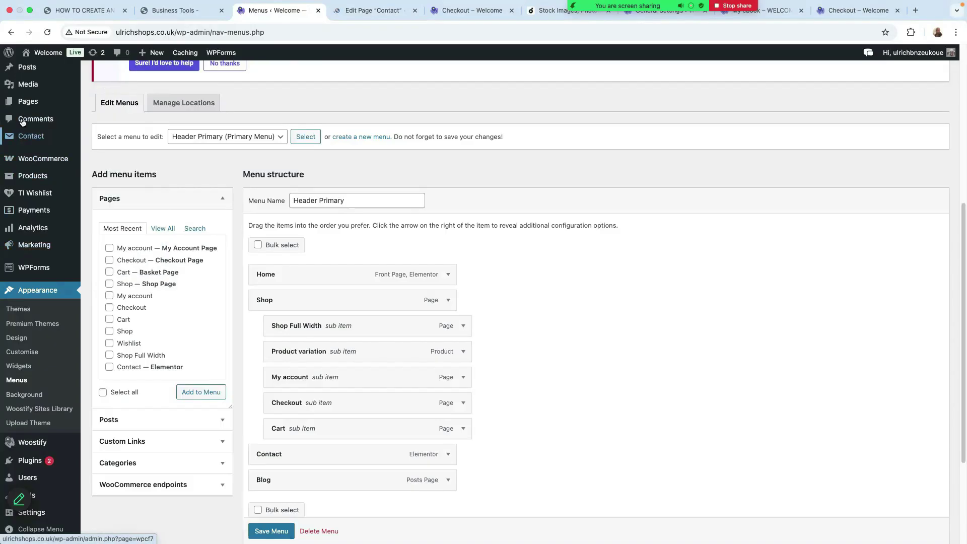
mouse_move(41, 101)
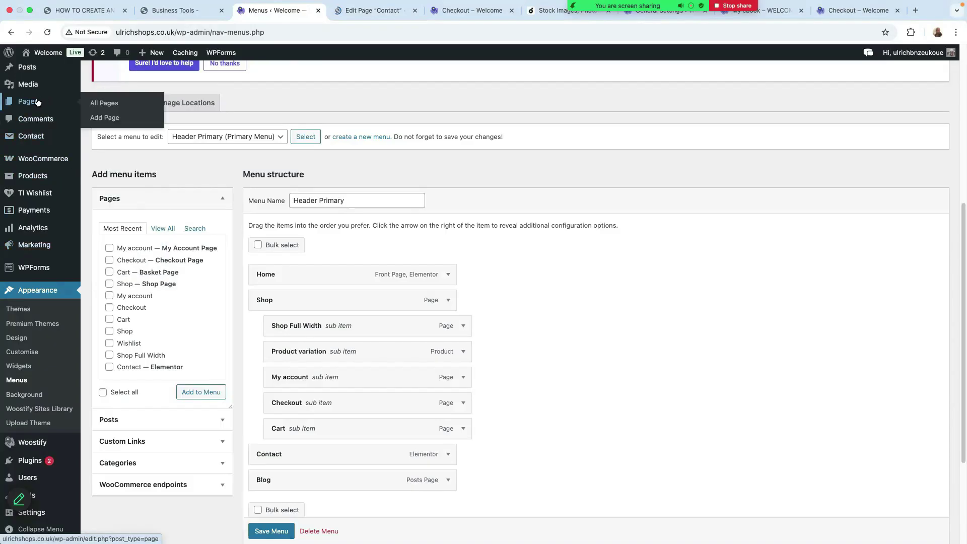
click(104, 102)
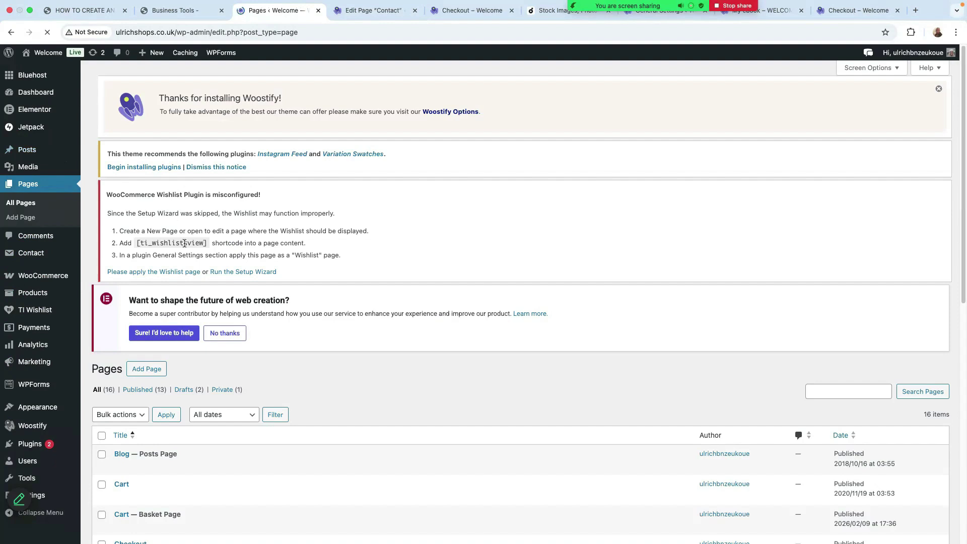
click(151, 377)
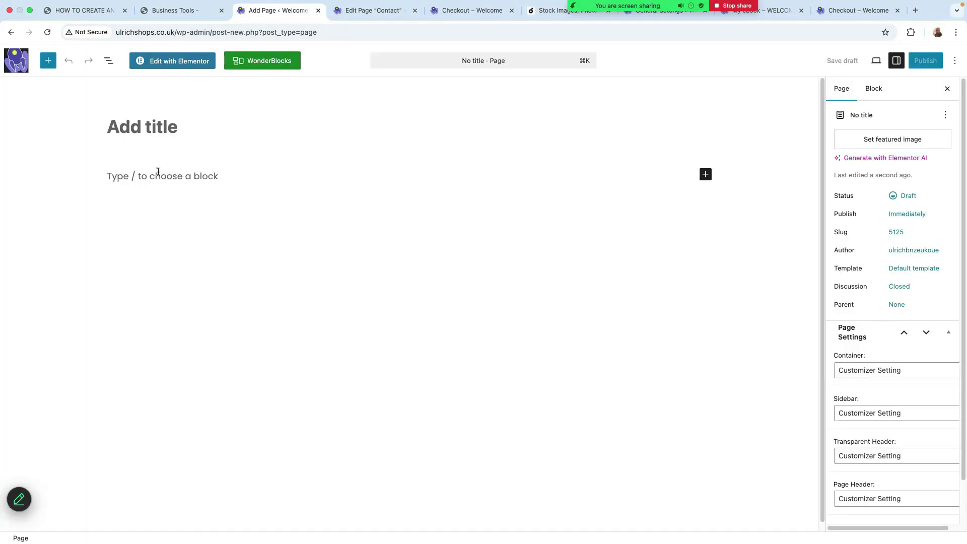
text(About)
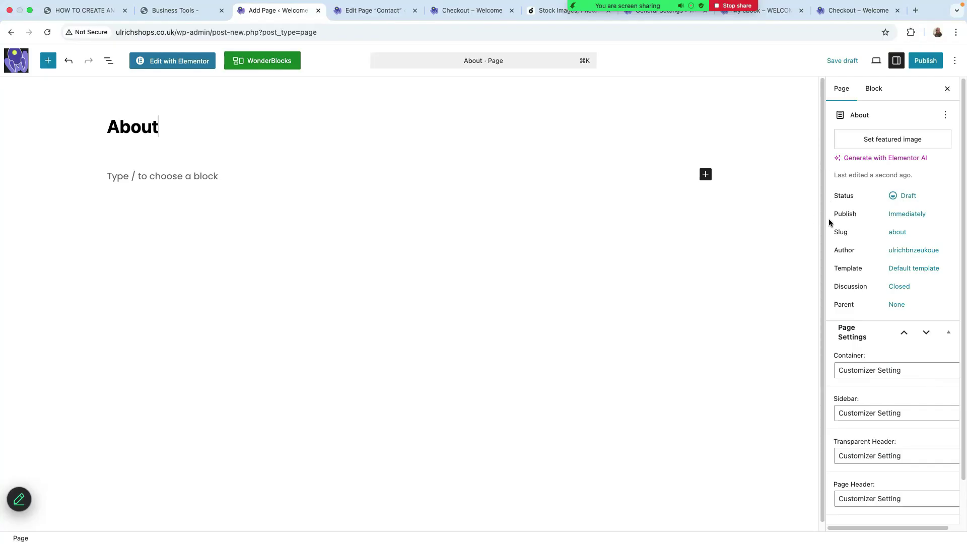
Set the About page's sidebar to No Sidebar and its container to Full Width / Contained, keeping Customizer Setting for the transparent header
scroll(658, 329, down, 1)
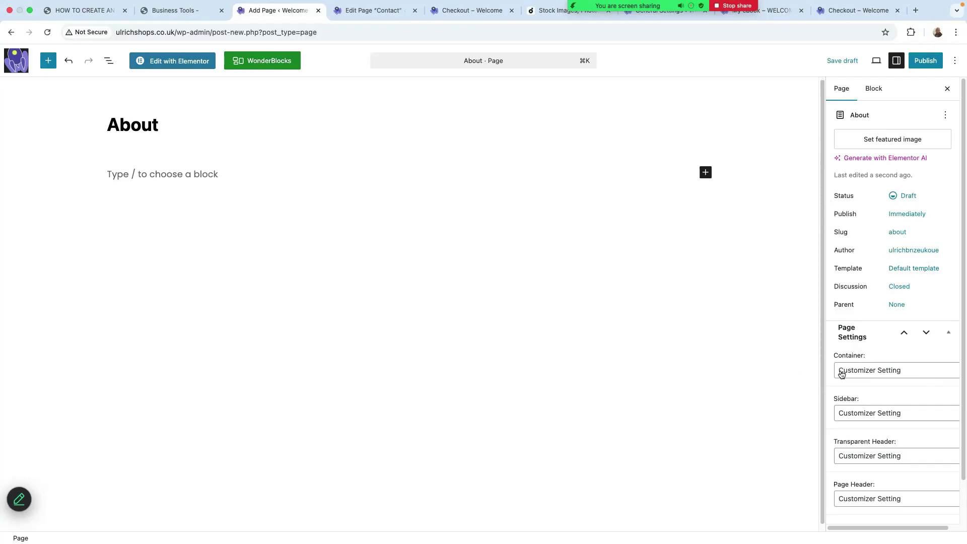
scroll(902, 398, down, 2)
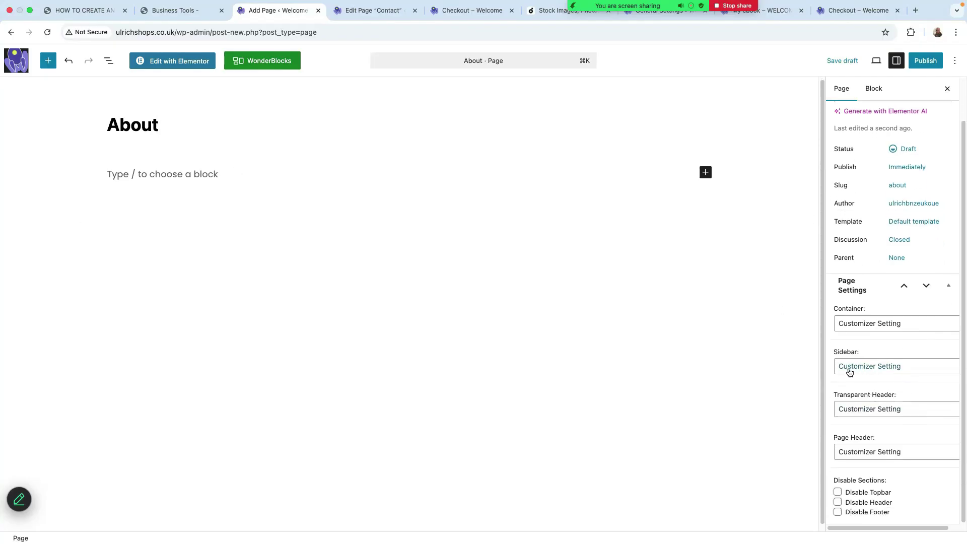
click(874, 368)
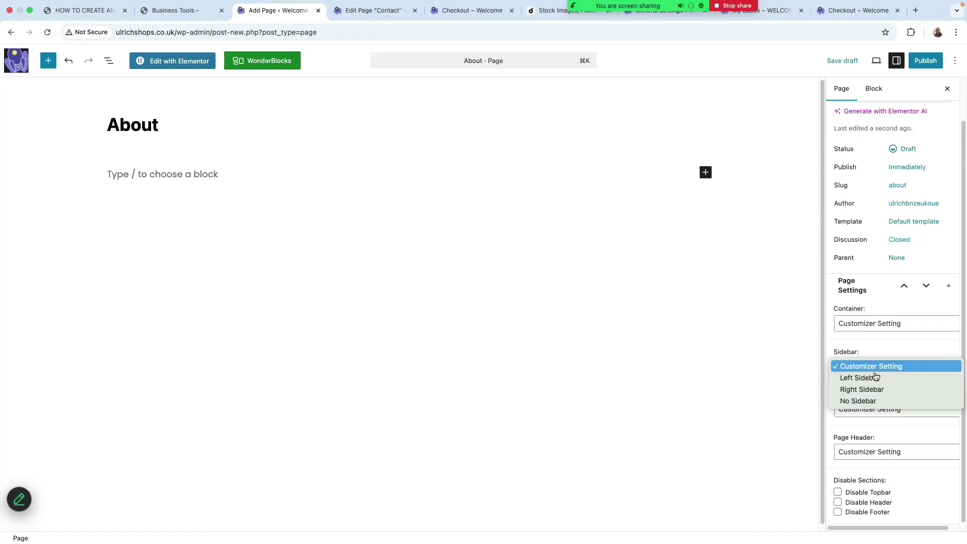
click(855, 402)
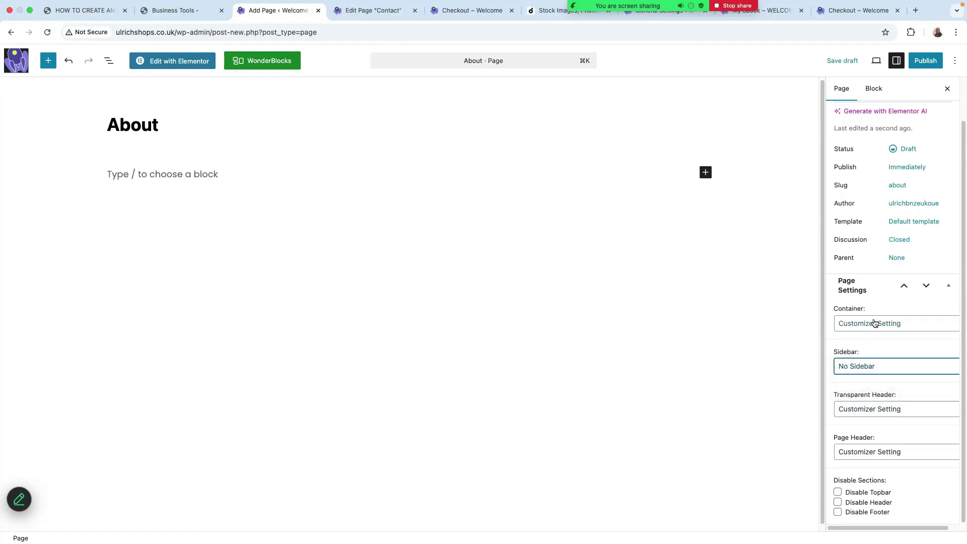
click(875, 324)
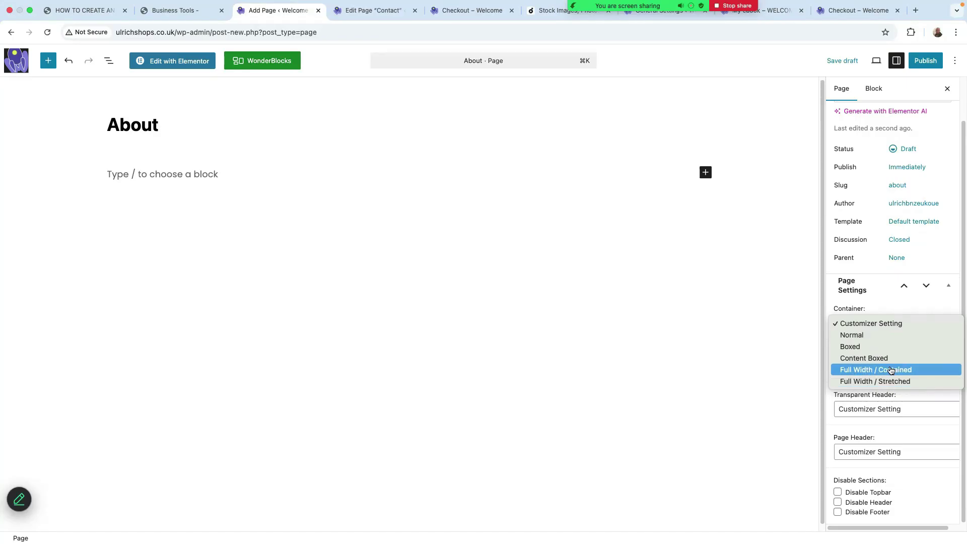
click(889, 371)
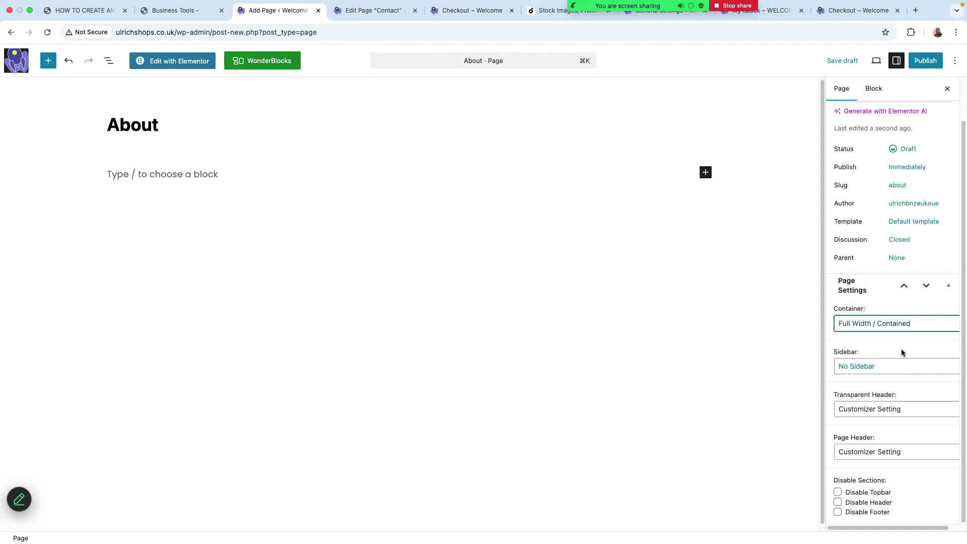
click(903, 324)
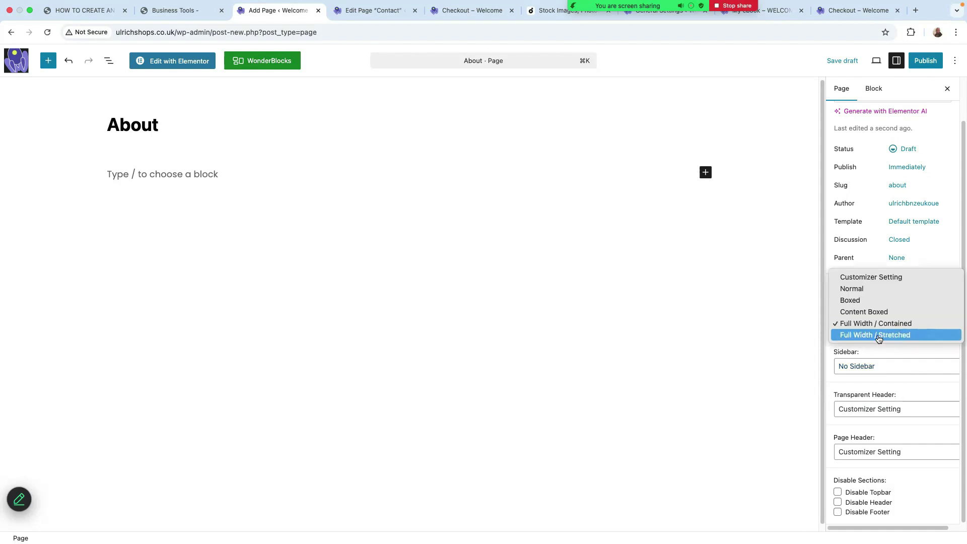
click(887, 411)
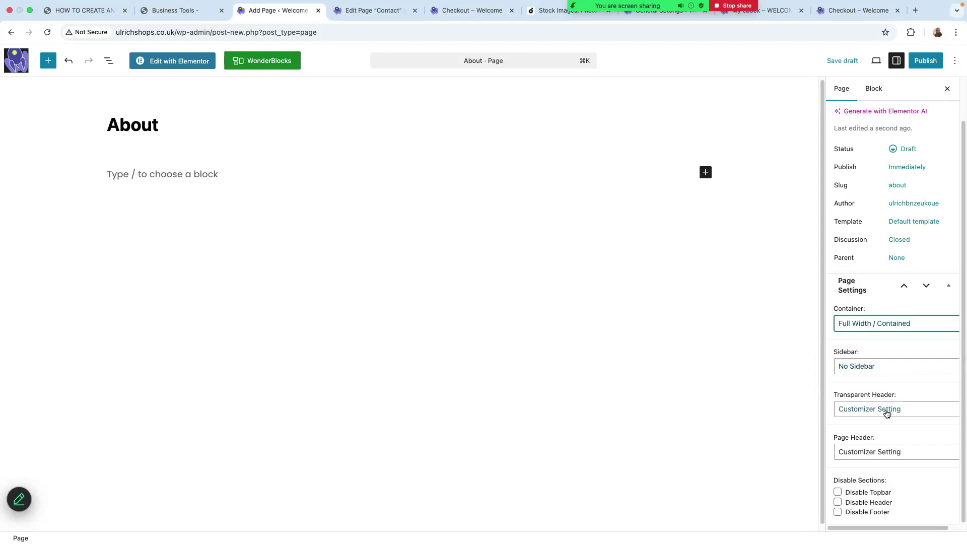
click(886, 411)
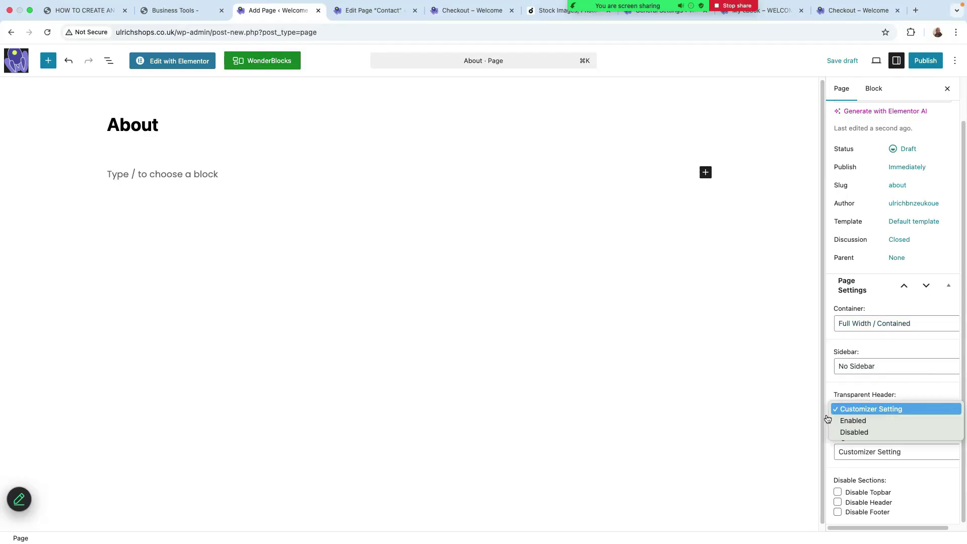
click(769, 422)
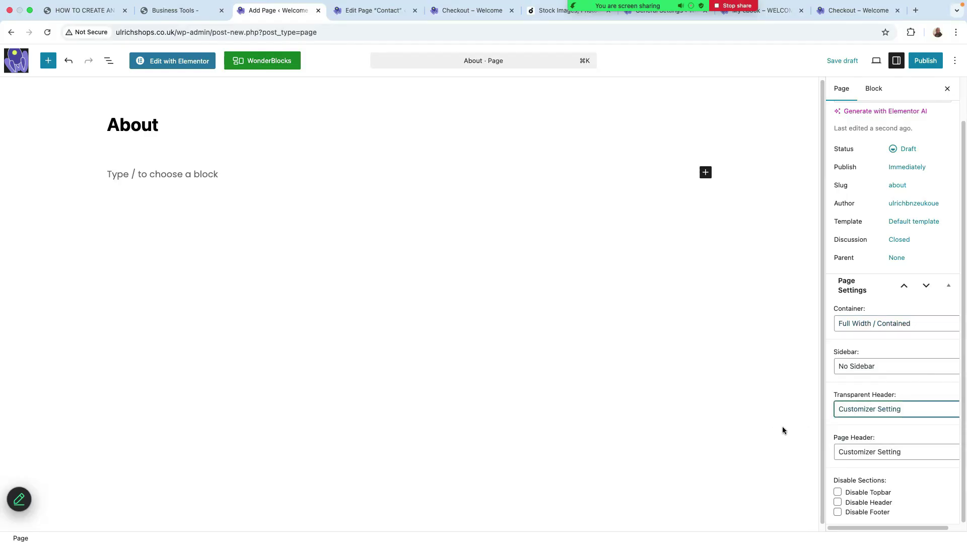
Publish the About page and open it for editing in Elementor
click(926, 60)
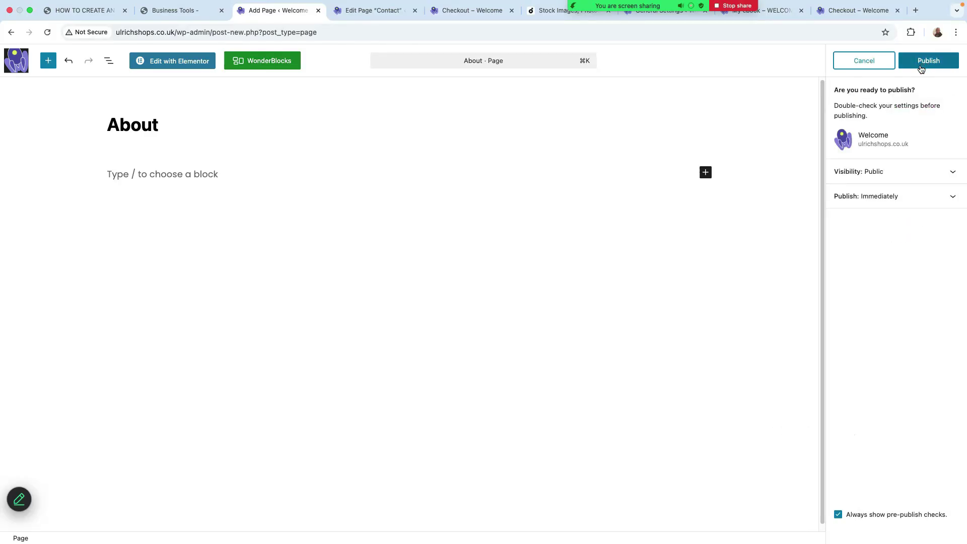
click(910, 63)
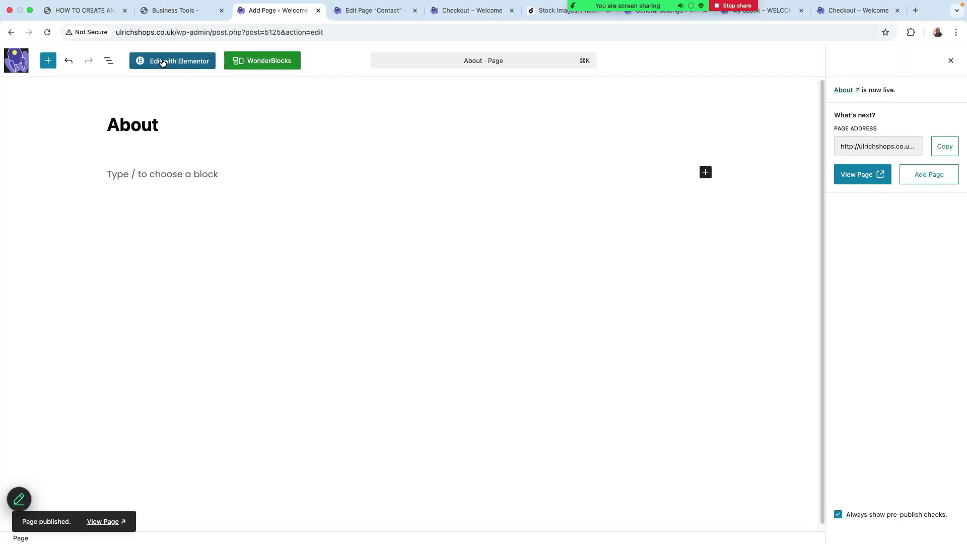
click(162, 63)
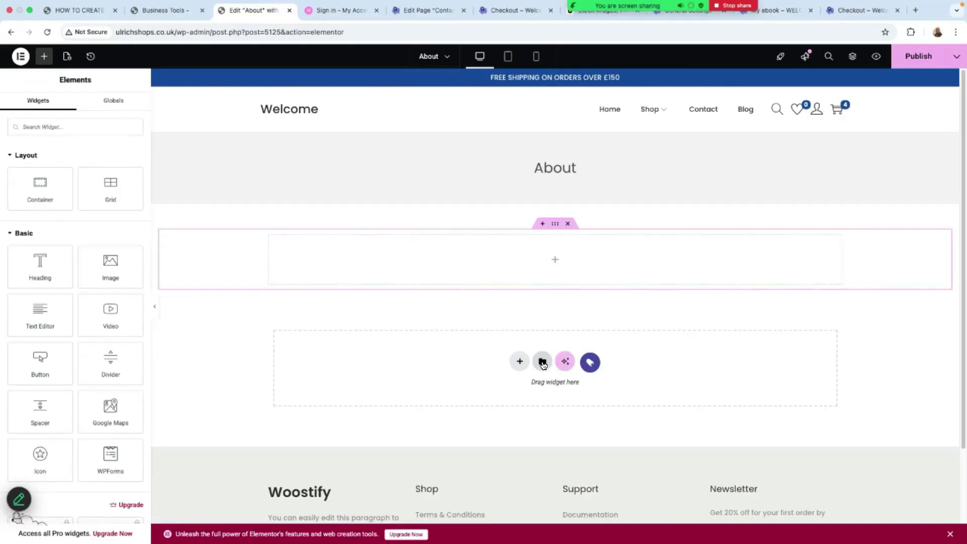
Try to insert the "This Headline Grabs Visitors' Attention" wireframe page from the Elementor library into the About page, and return to the editor
click(542, 363)
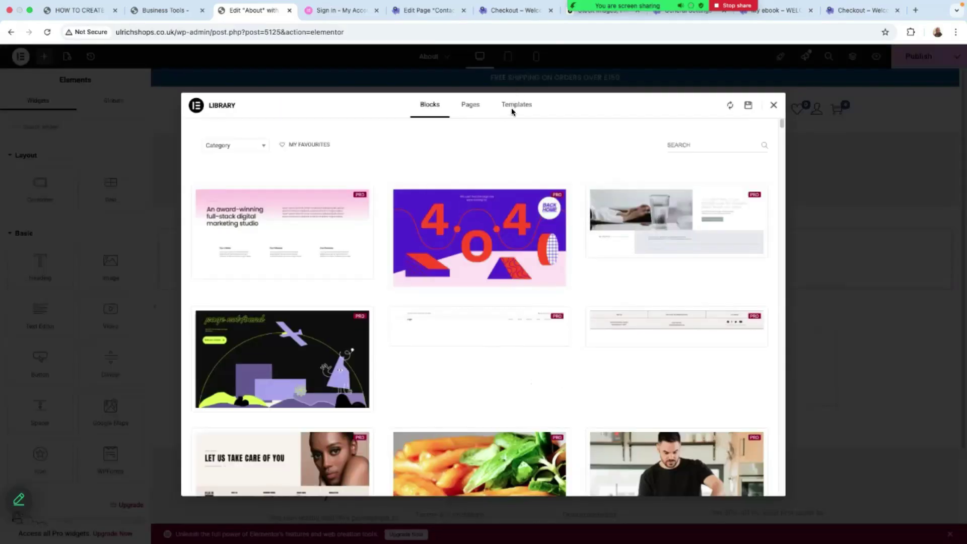
click(470, 105)
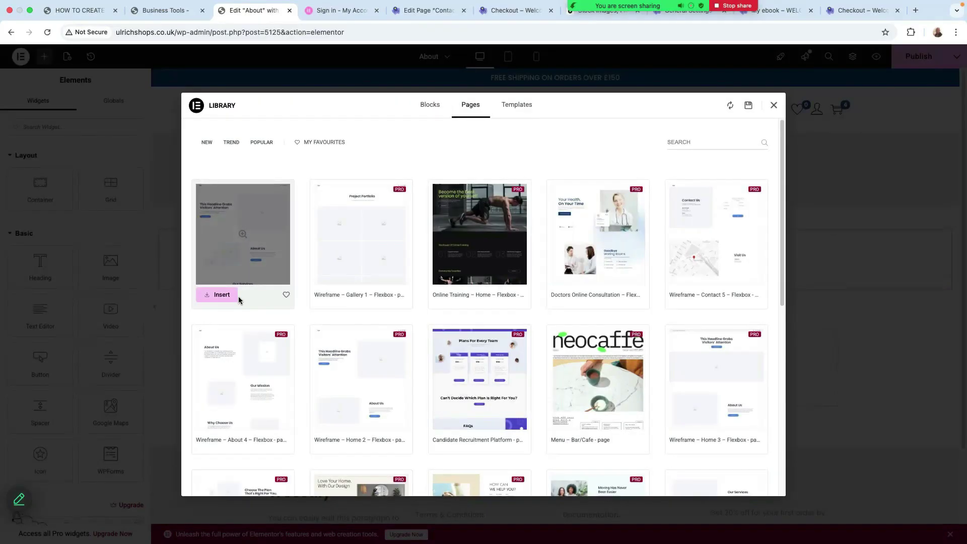
click(217, 296)
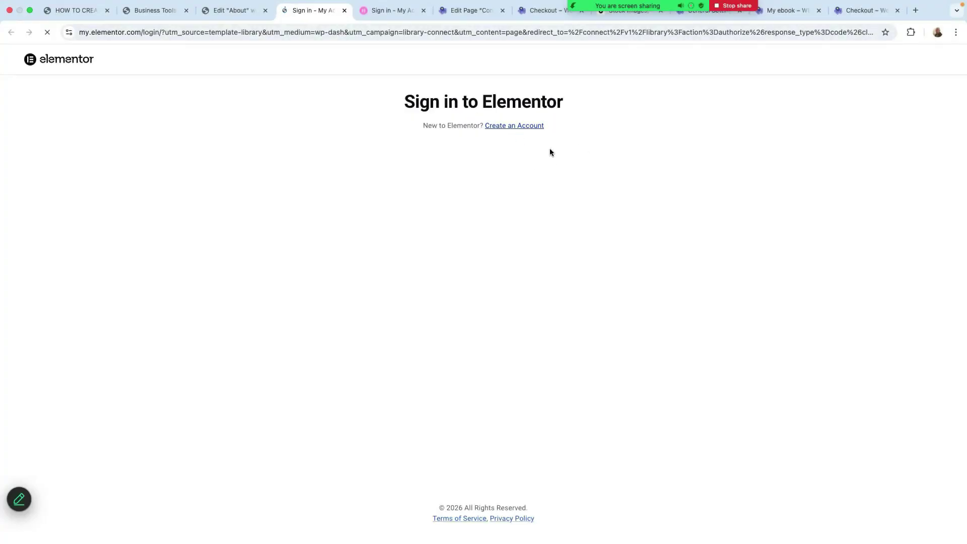
click(233, 11)
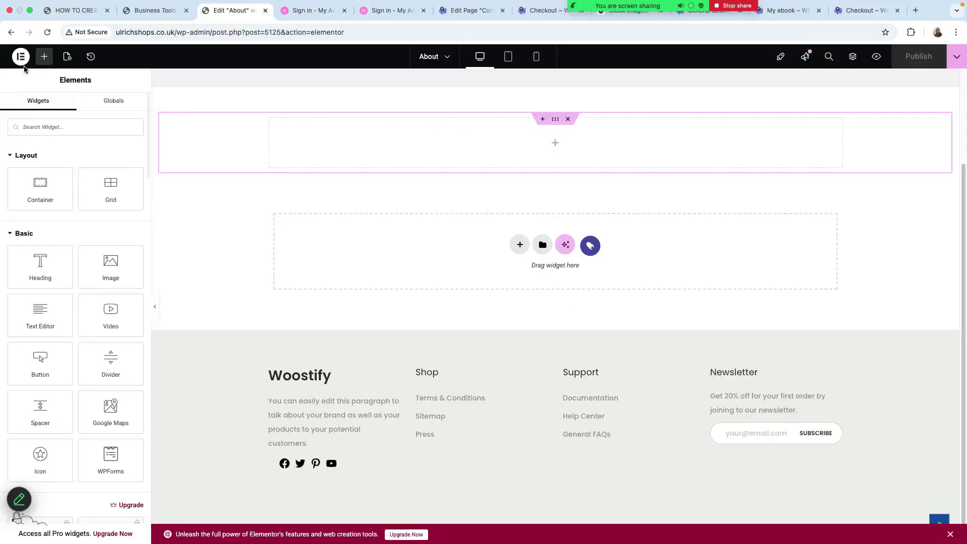
Exit the About page's Elementor editor to WordPress, visit the site's home page and open it in the theme customiser
click(22, 57)
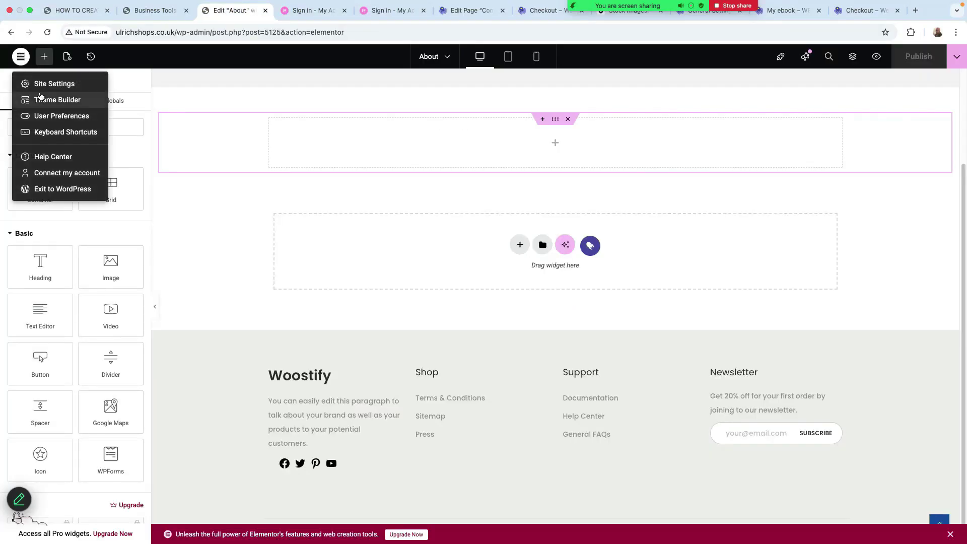
click(62, 189)
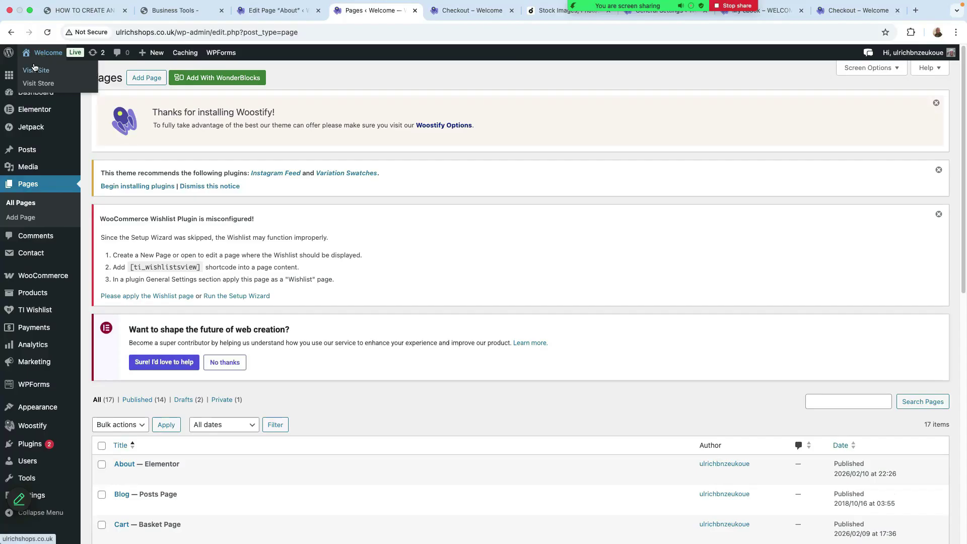
click(36, 70)
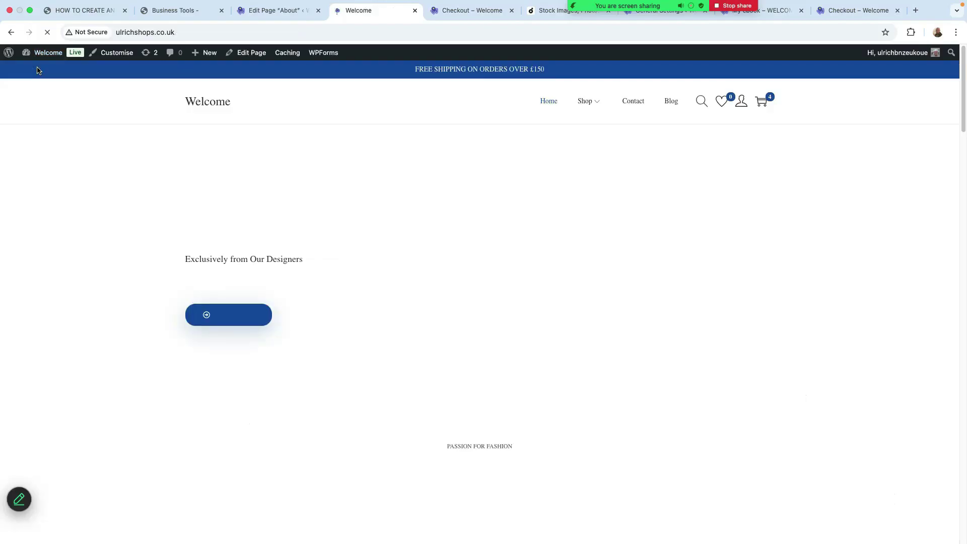
click(117, 53)
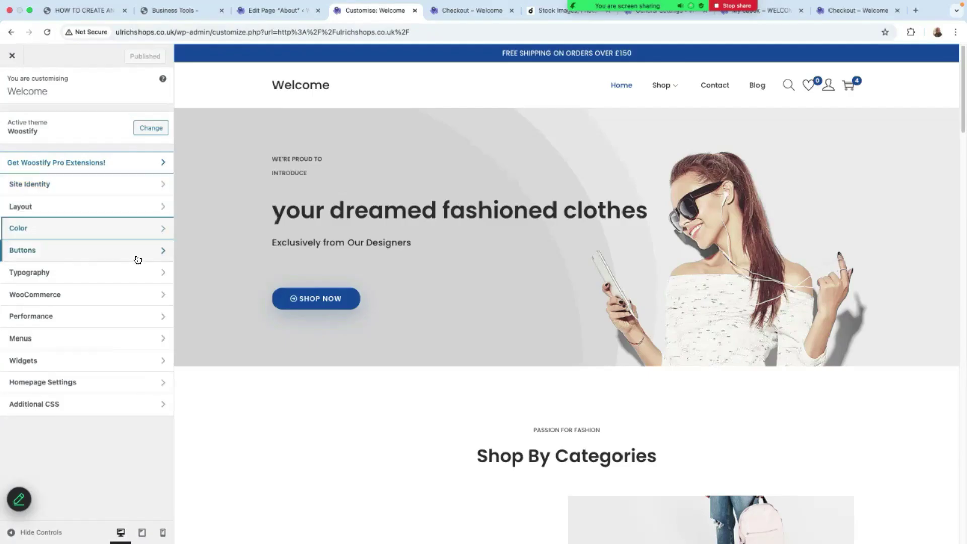
Set the number of widget columns in the site's footer layout to 3
click(136, 208)
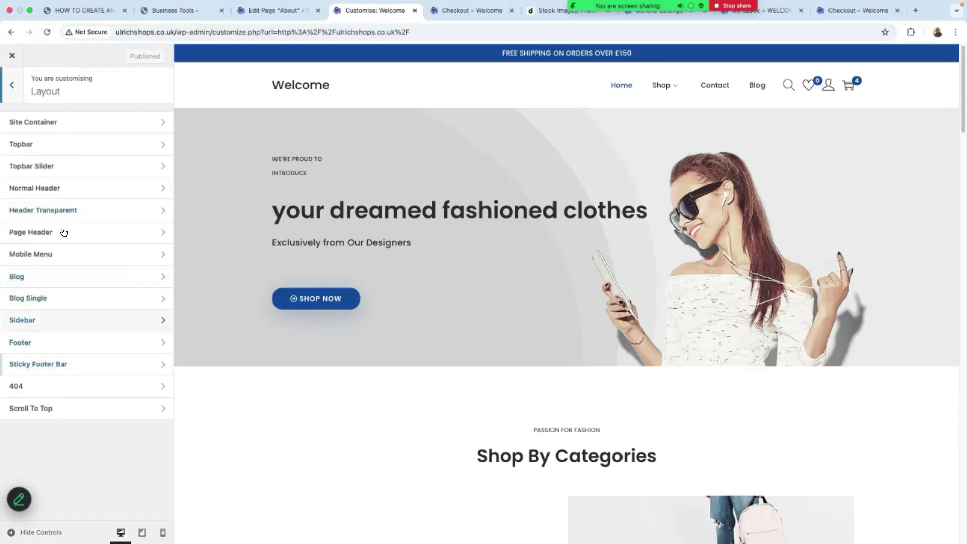
click(77, 342)
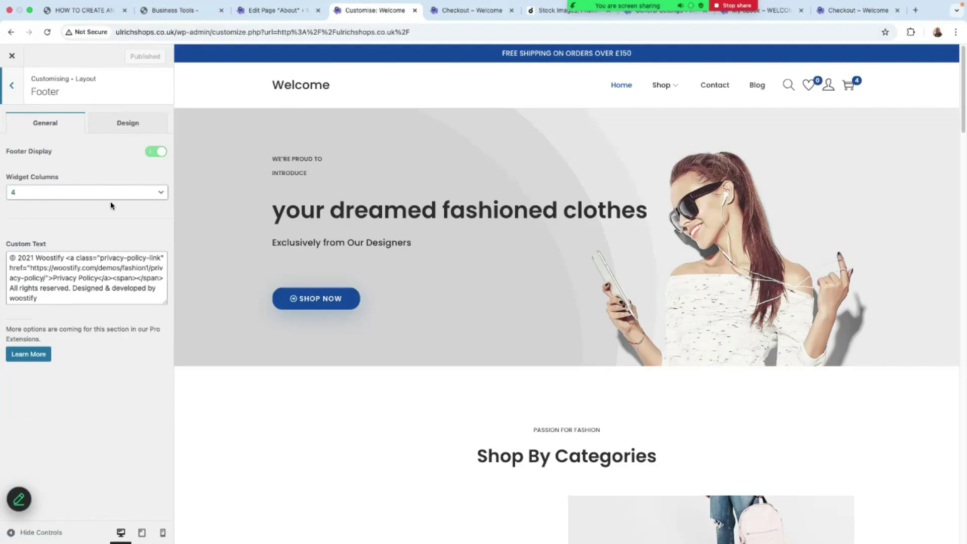
scroll(555, 332, down, 20)
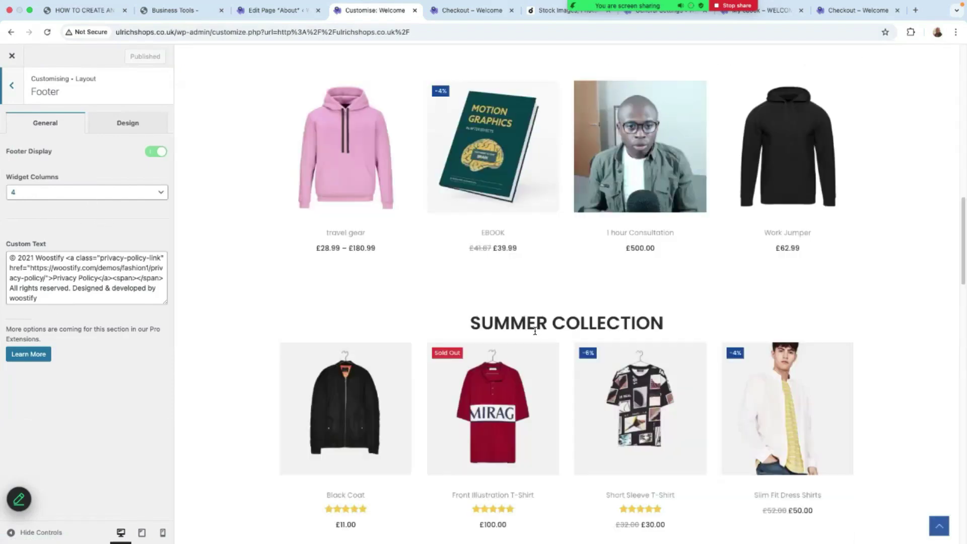
scroll(535, 334, down, 2)
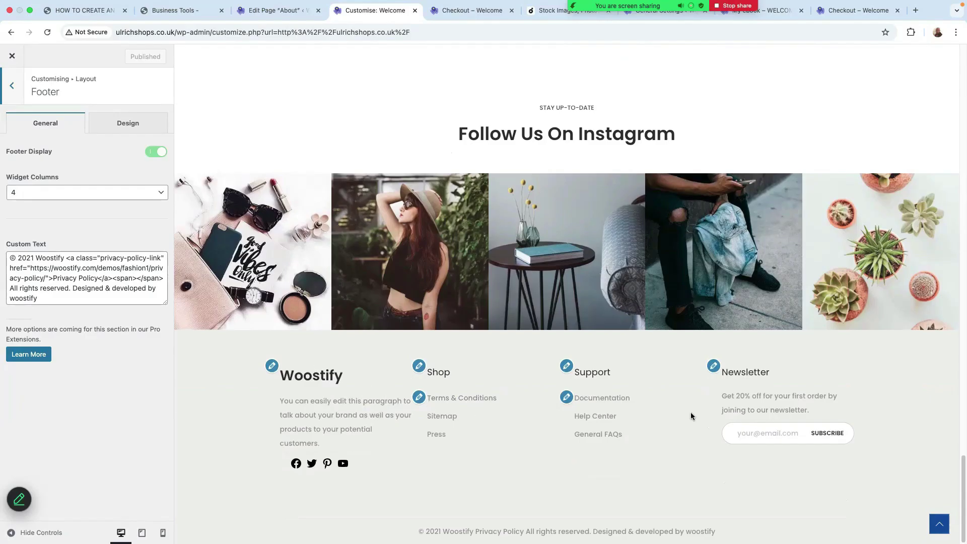
click(113, 192)
click(29, 182)
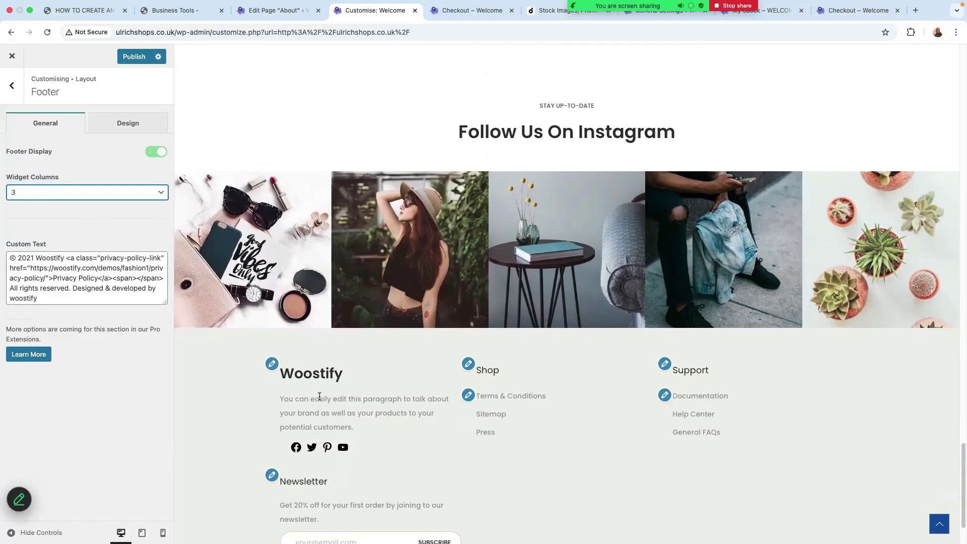
Set the footer's widget columns to 4 and change the start of its custom text to "© 2026 Acquireawebsite.com"
click(145, 192)
click(34, 204)
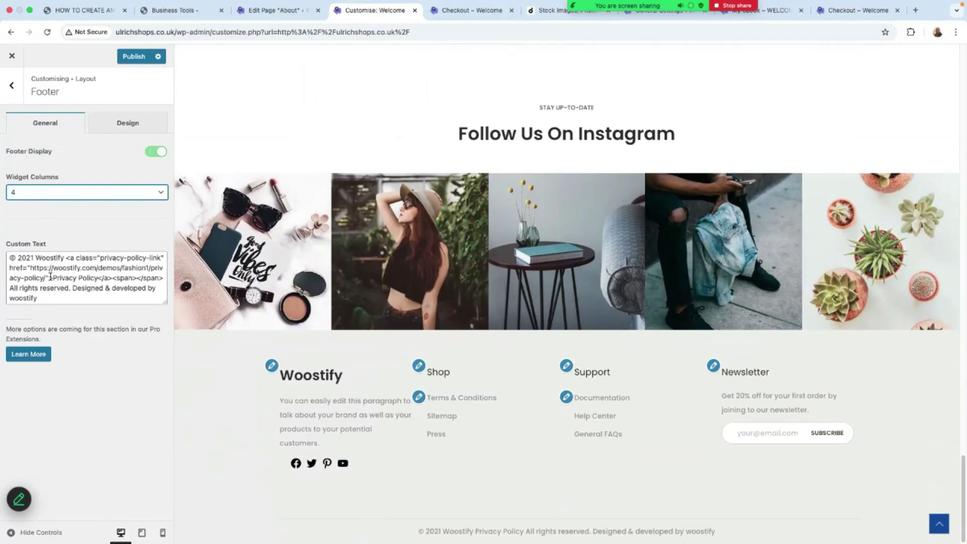
click(66, 258)
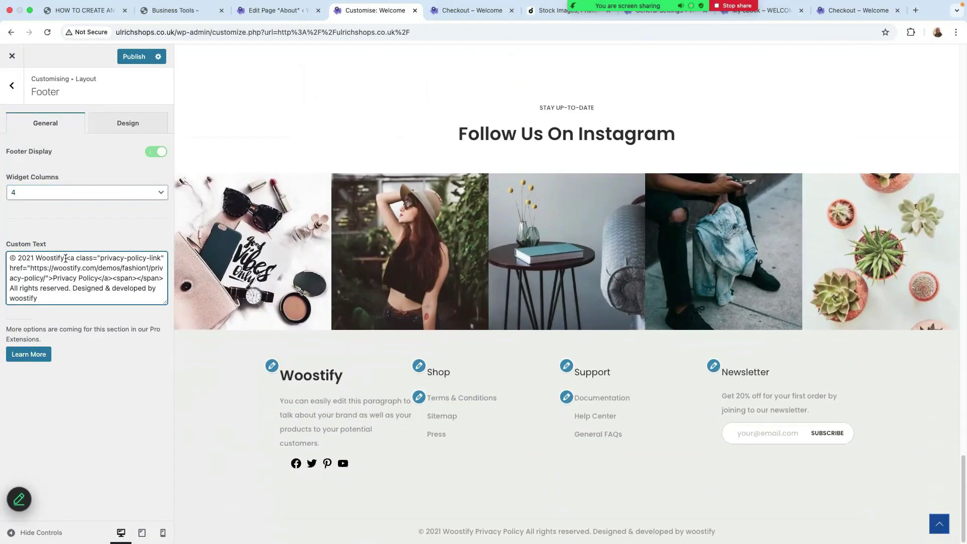
key(BackSpace)
key(BackSpace)
key(BackSpace)
key(BackSpace)
key(BackSpace)
key(BackSpace)
key(BackSpace)
key(BackSpace)
key(BackSpace)
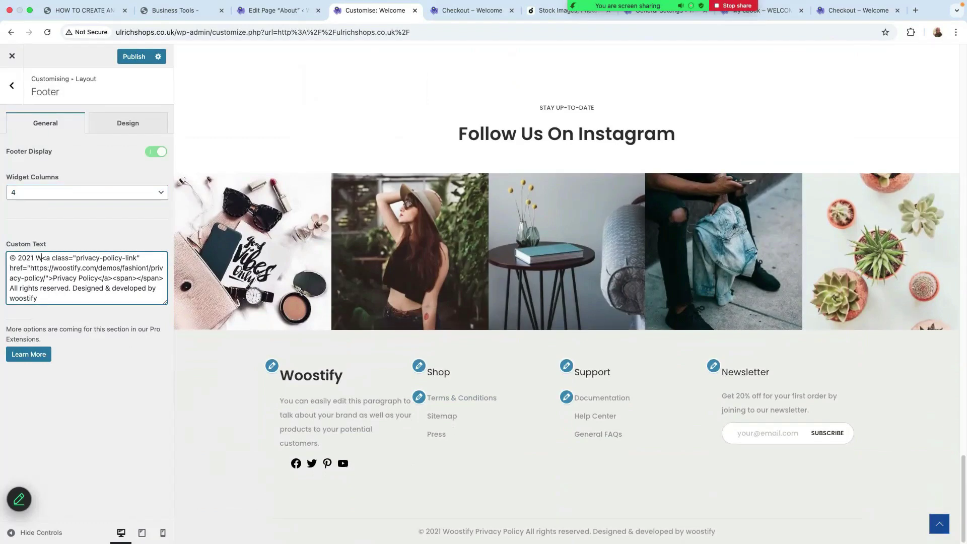
key(BackSpace)
key(BackSpace)
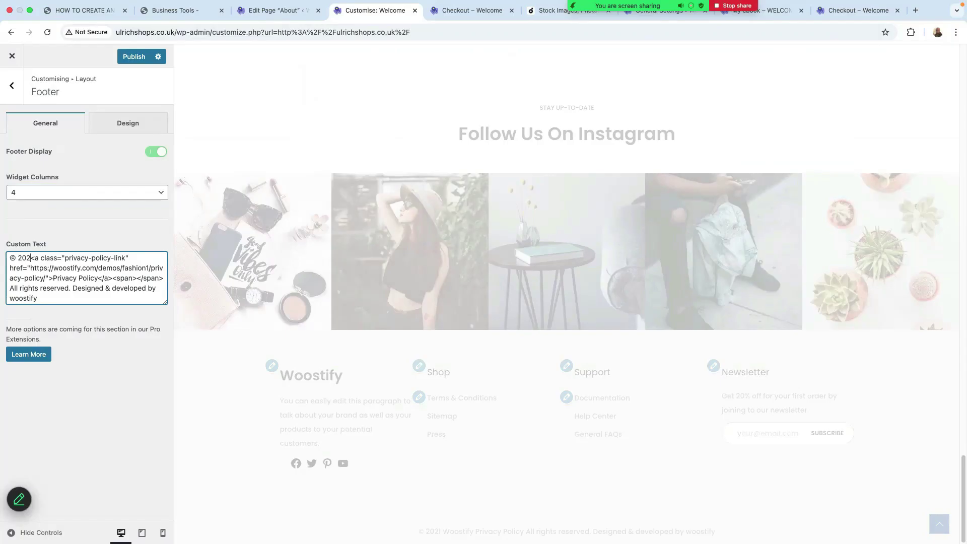
text(6 Acquireawebsite.com<a)
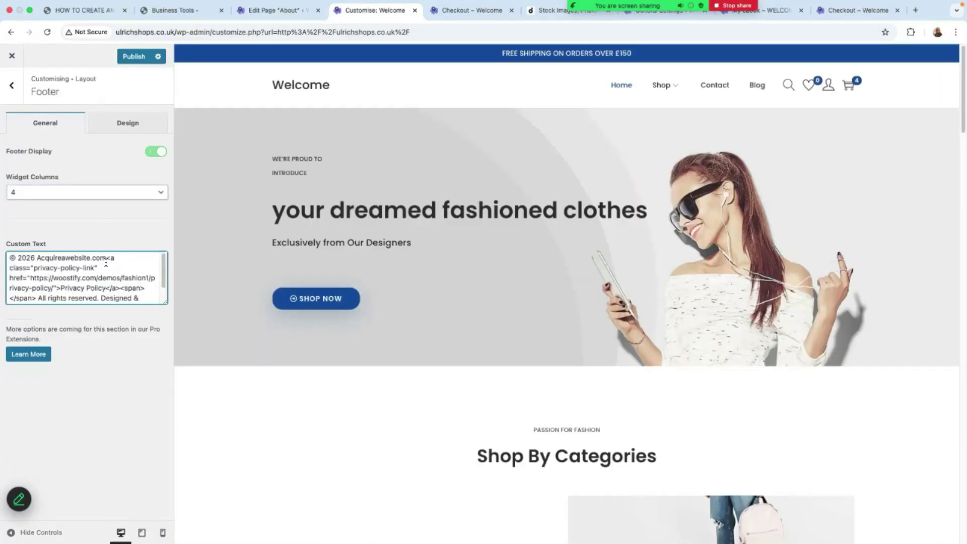
key(BackSpace)
key(BackSpace)
key(BackSpace)
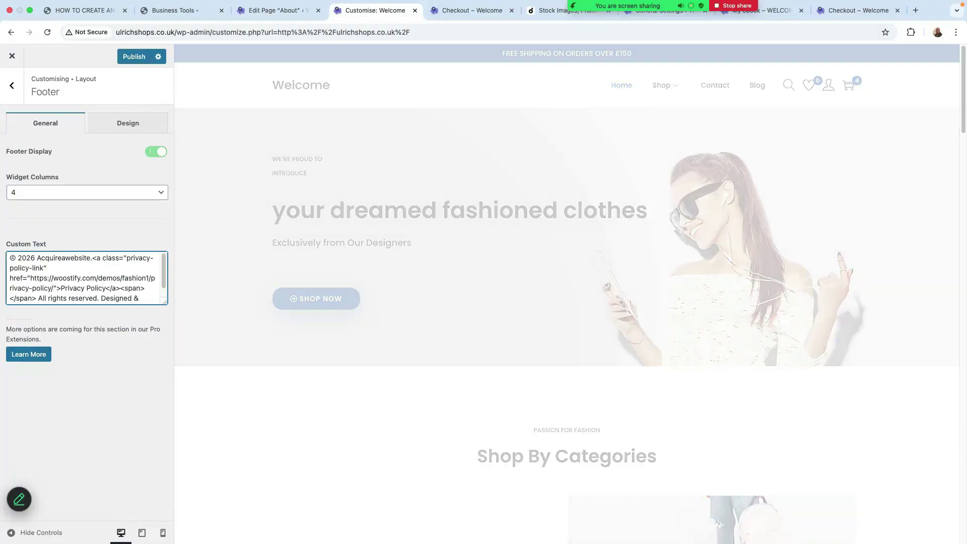
text(com)
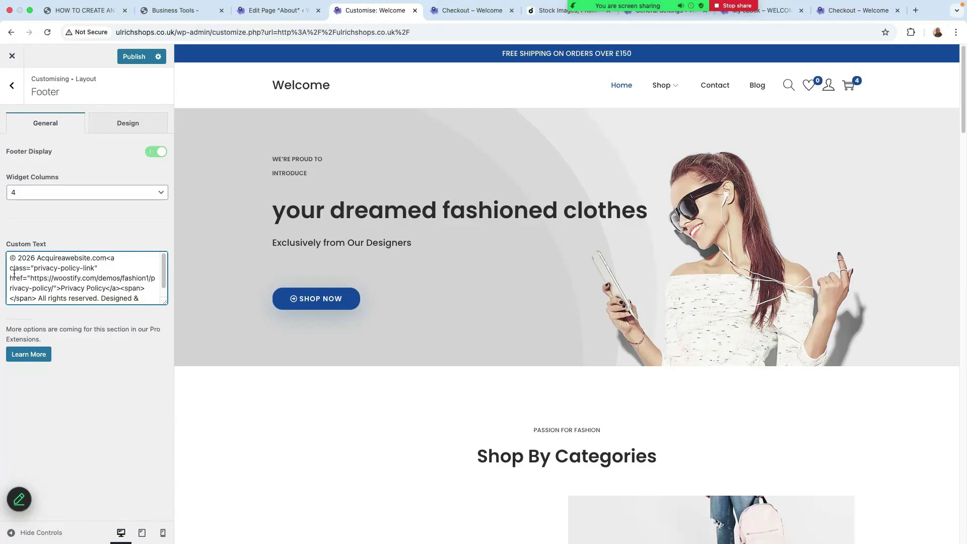
Remove the privacy policy link code from the footer's custom text, keeping "All rights reserved" right after the site name
shift+click(116, 265)
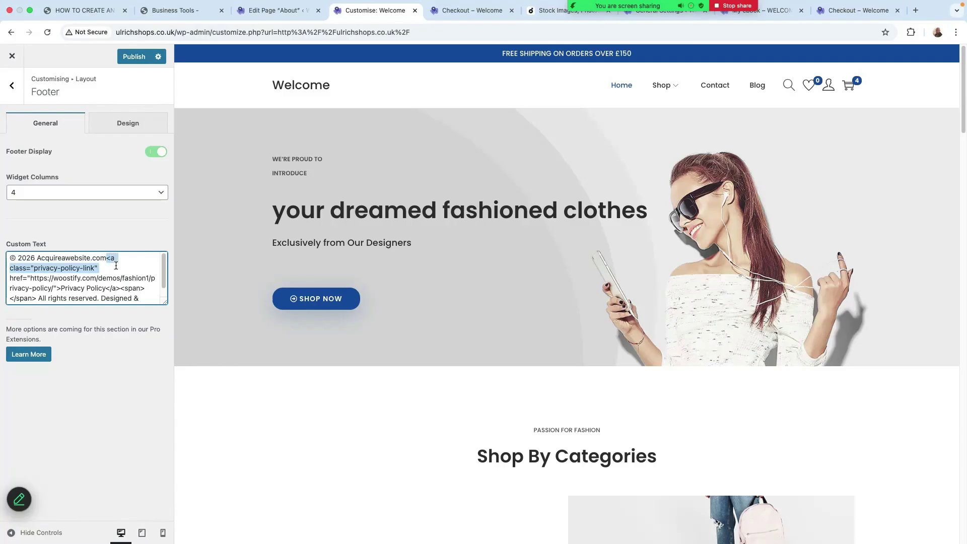
key(BackSpace)
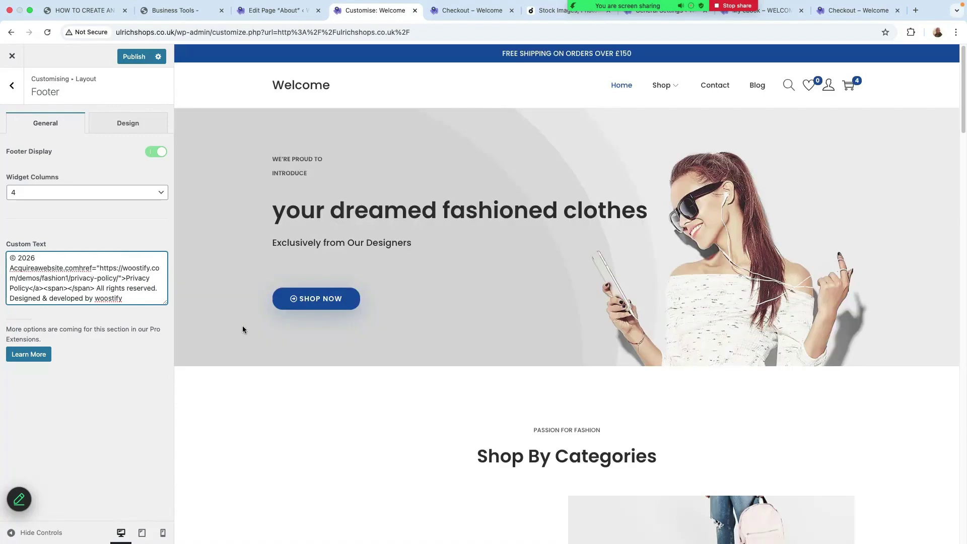
scroll(555, 442, down, 20)
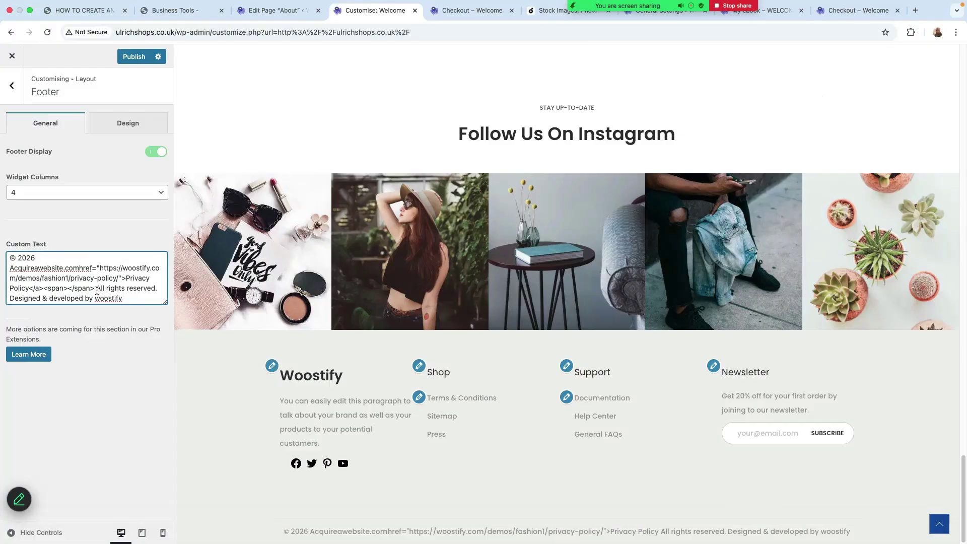
drag(95, 288, 14, 283)
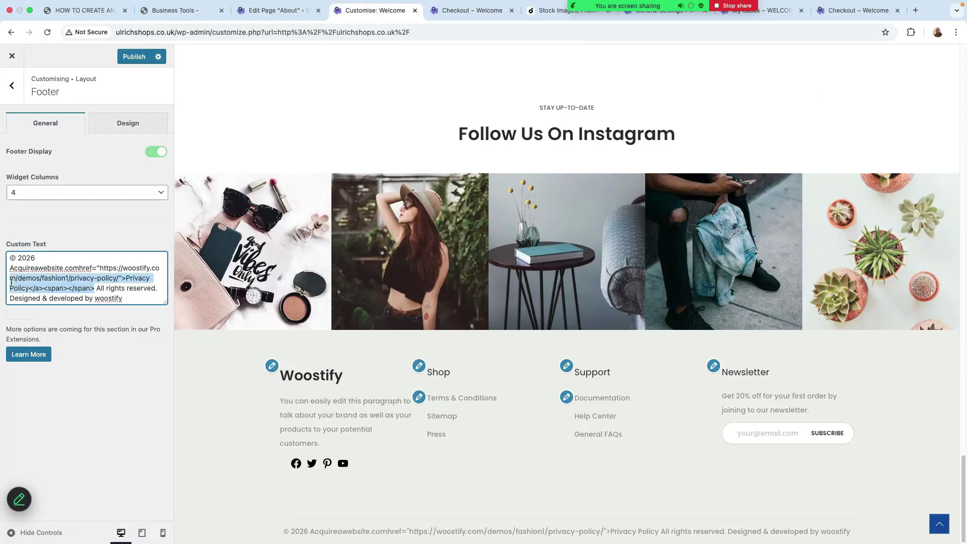
key(BackSpace)
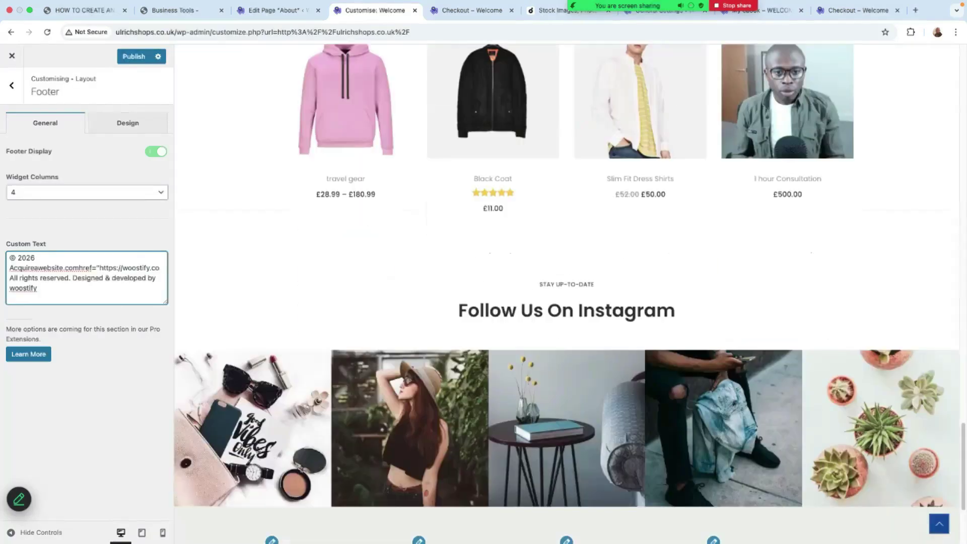
key(BackSpace)
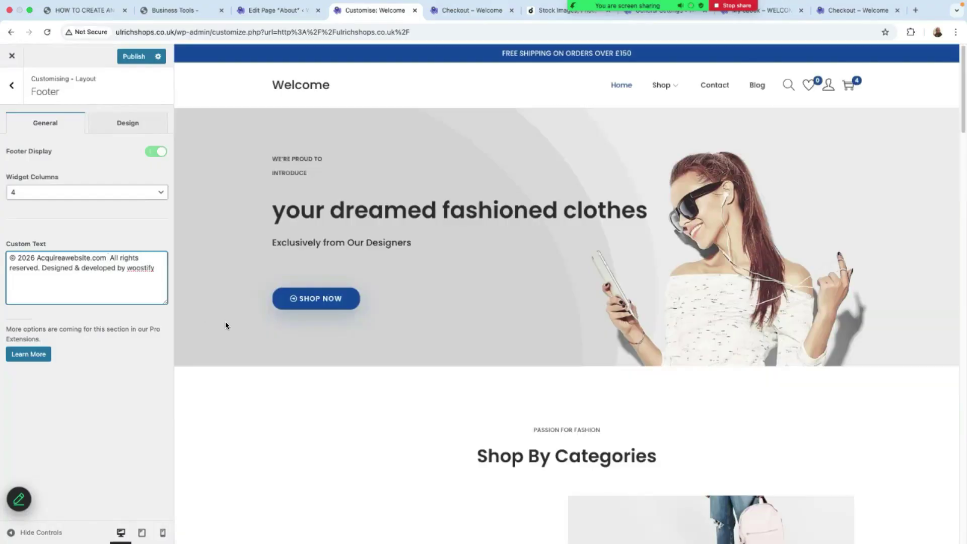
scroll(596, 376, down, 20)
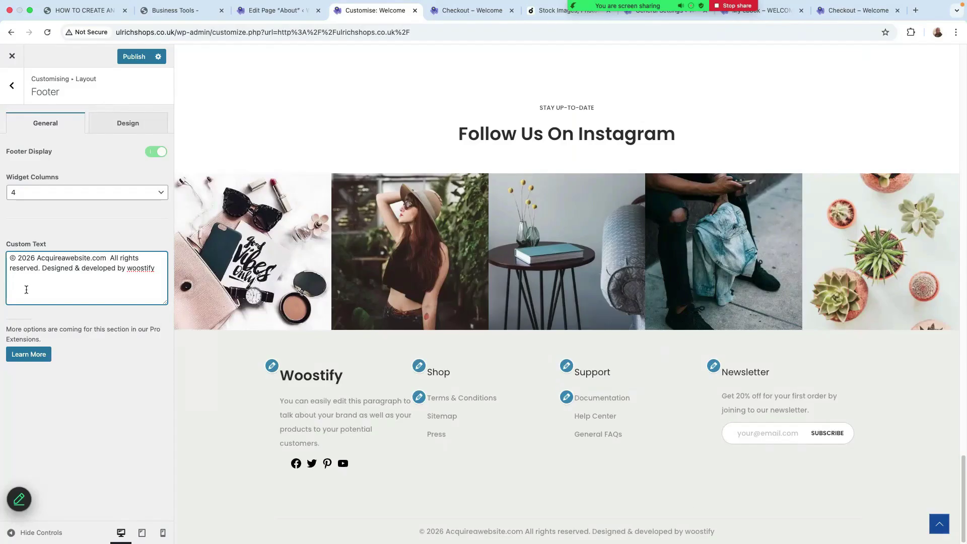
Replace the "woostify" credit at the end of the footer's custom text with the developer's full name and open the footer's design settings
key(BackSpace)
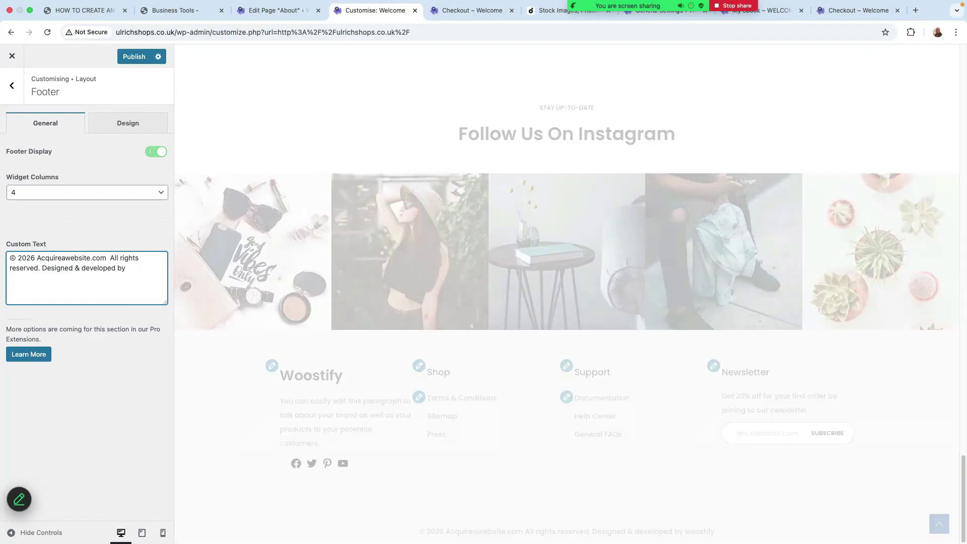
text(Ulrich )
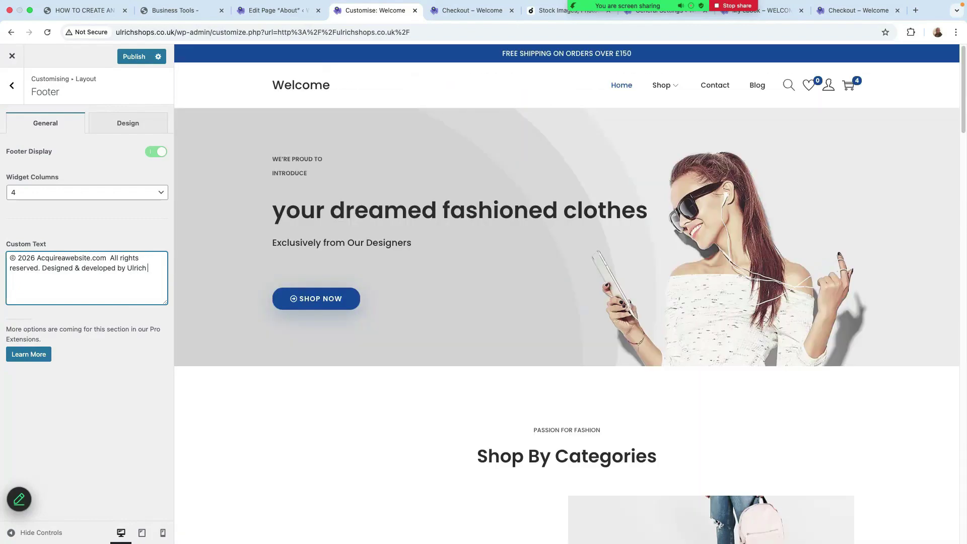
text(Nzeukoue)
scroll(747, 452, down, 15)
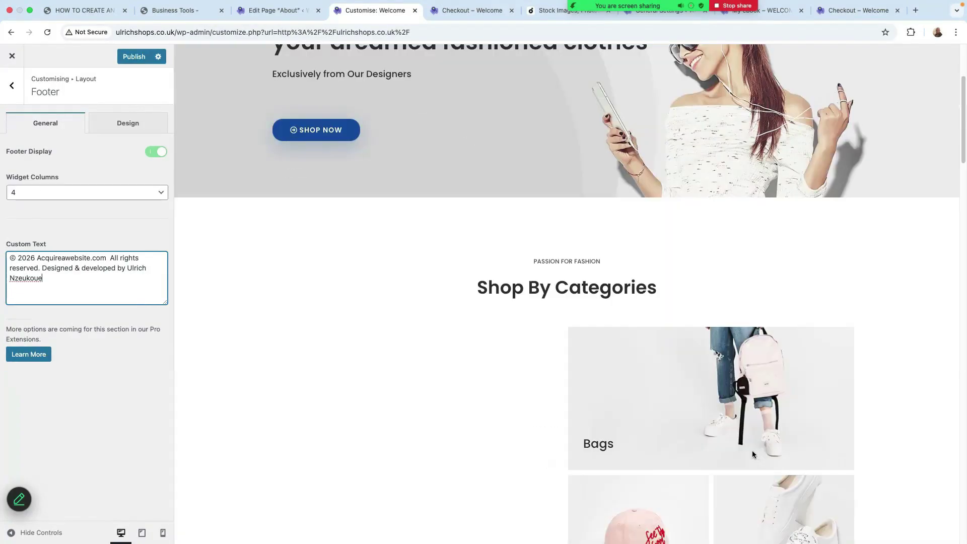
scroll(748, 452, down, 10)
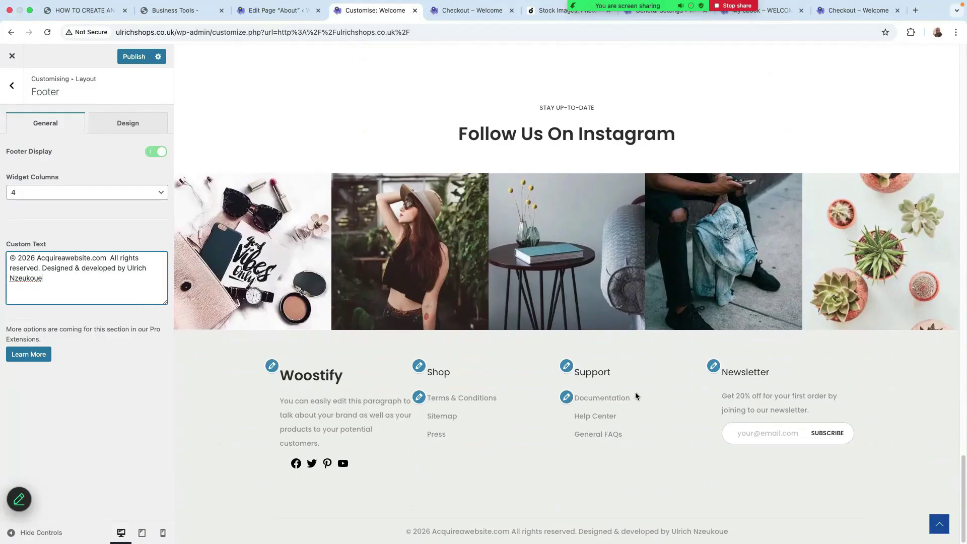
click(122, 127)
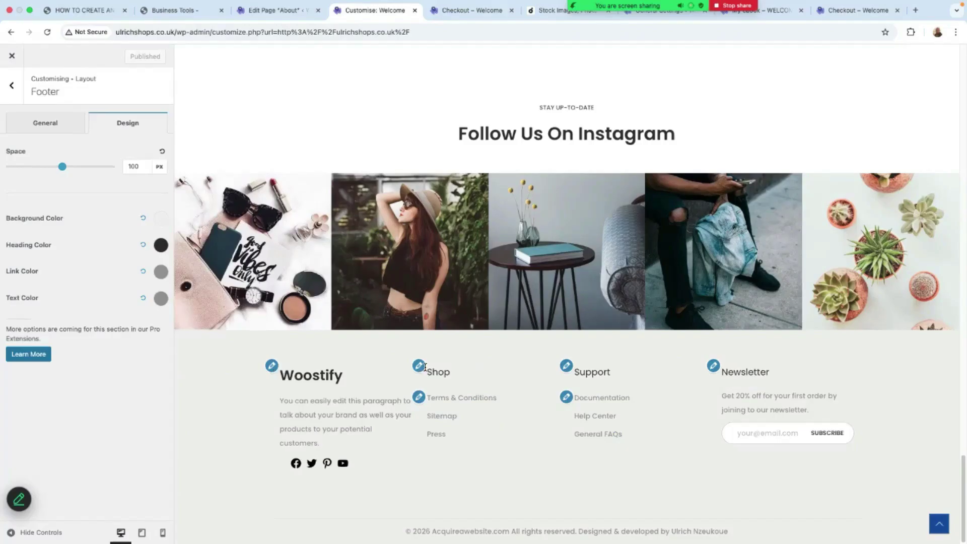
Open the footer block widget that holds the Woostify heading and social icons, and remove it from the footer
click(271, 366)
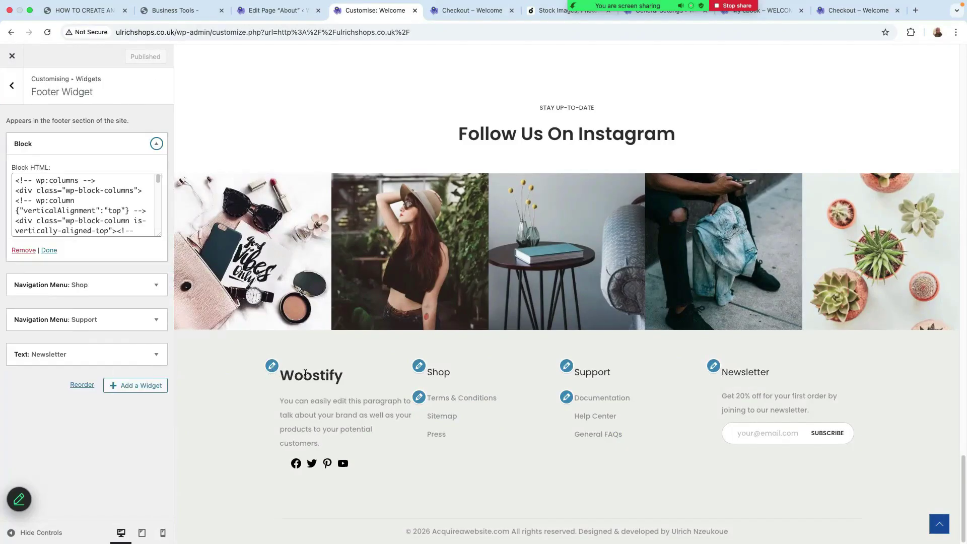
scroll(105, 205, down, 3)
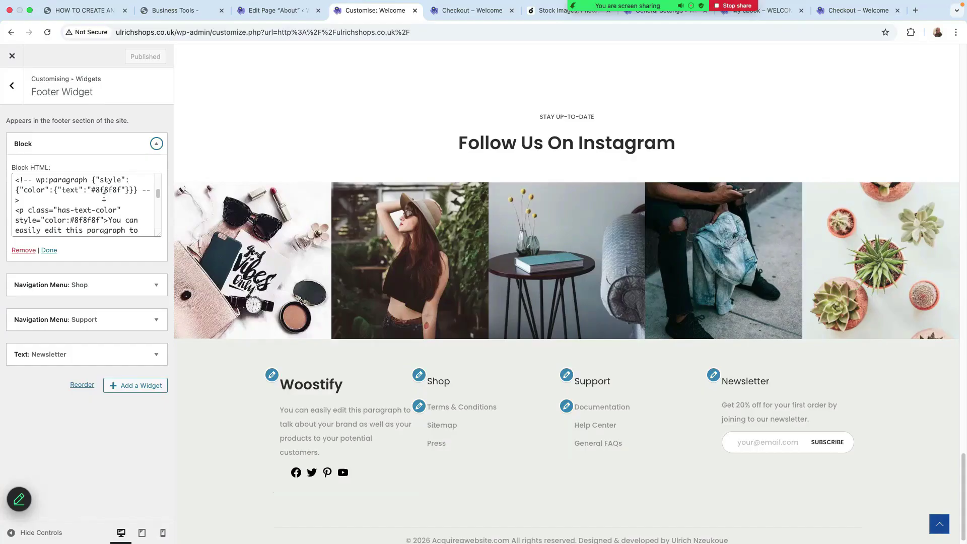
scroll(148, 201, up, 5)
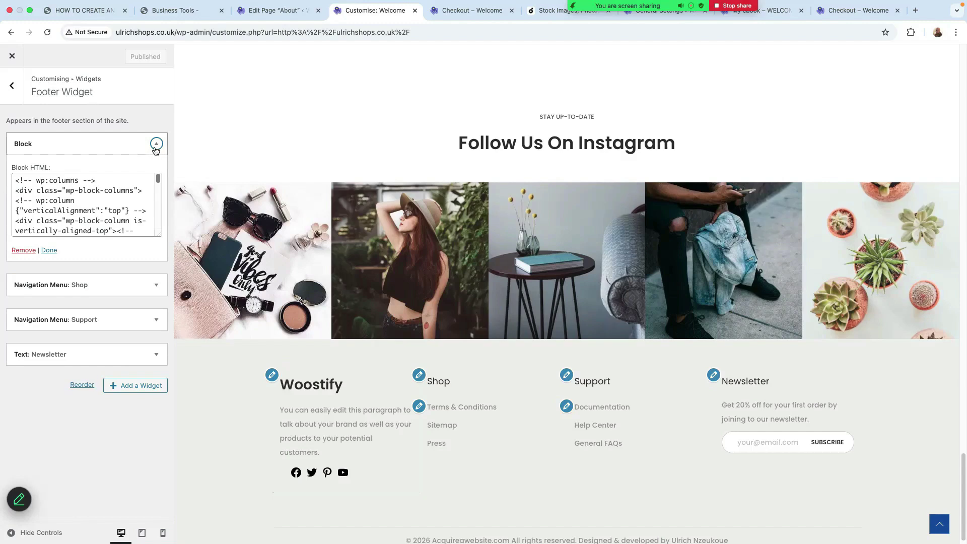
click(23, 254)
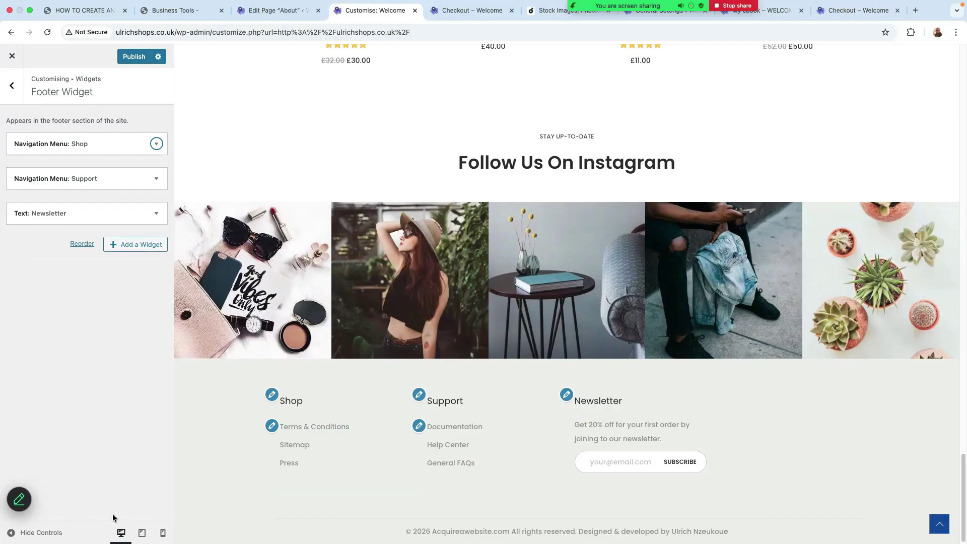
Find the Text widget in the widget list and add it to the footer
click(128, 250)
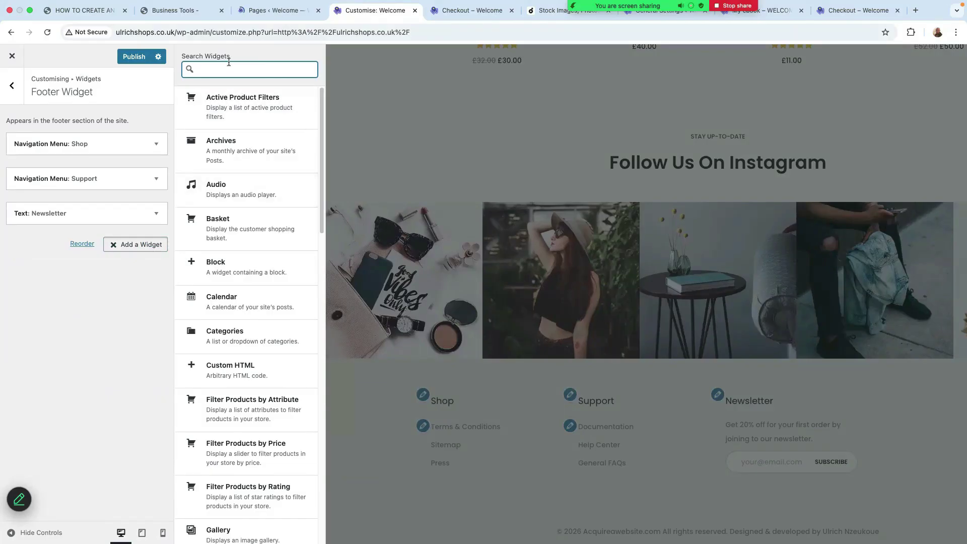
text(x)
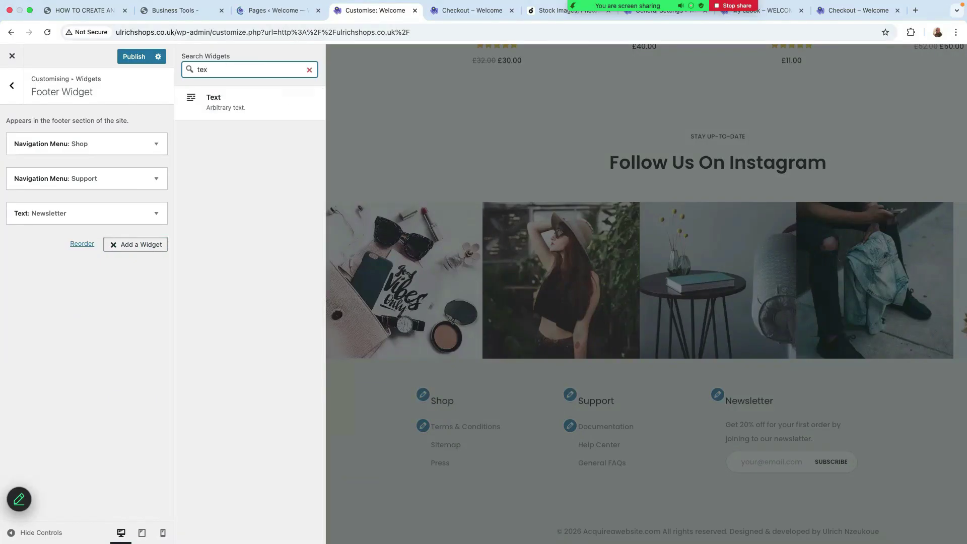
click(222, 104)
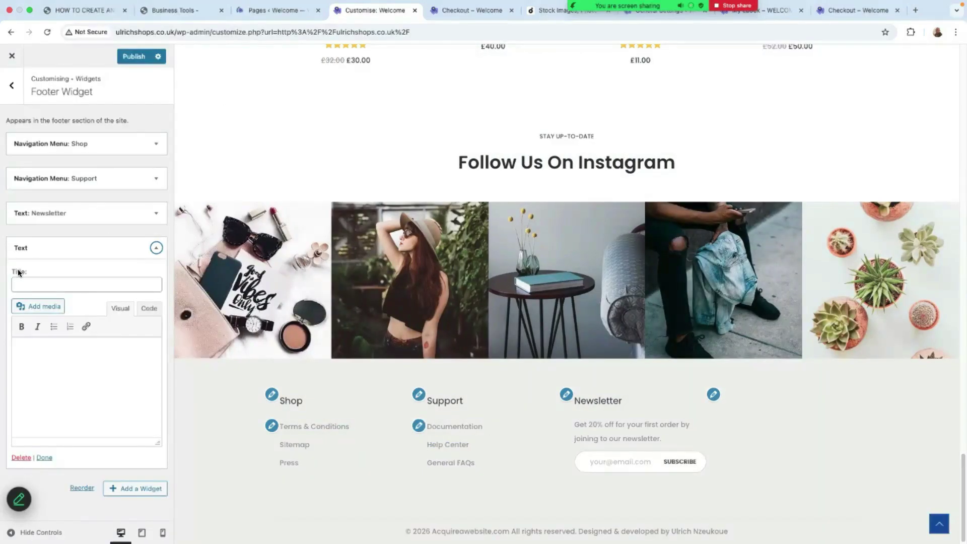
Title the new text widget "FASHION" and paste the copied digital marketing paragraph as its content
click(28, 283)
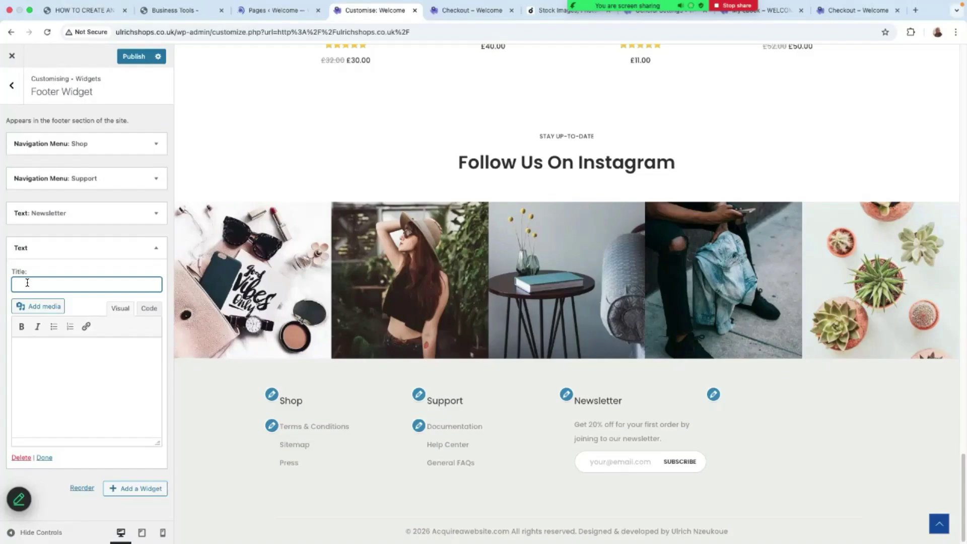
text(FASHION)
click(79, 420)
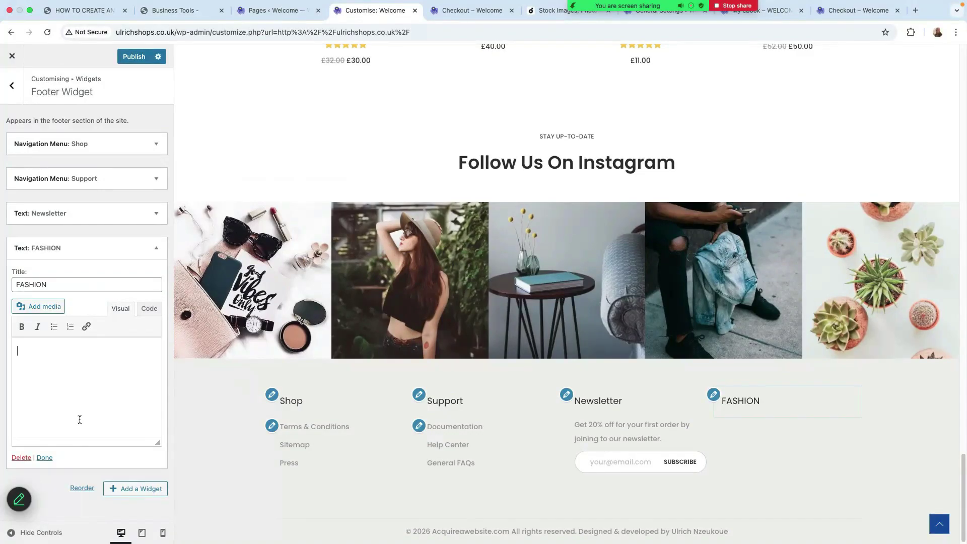
right_click(29, 354)
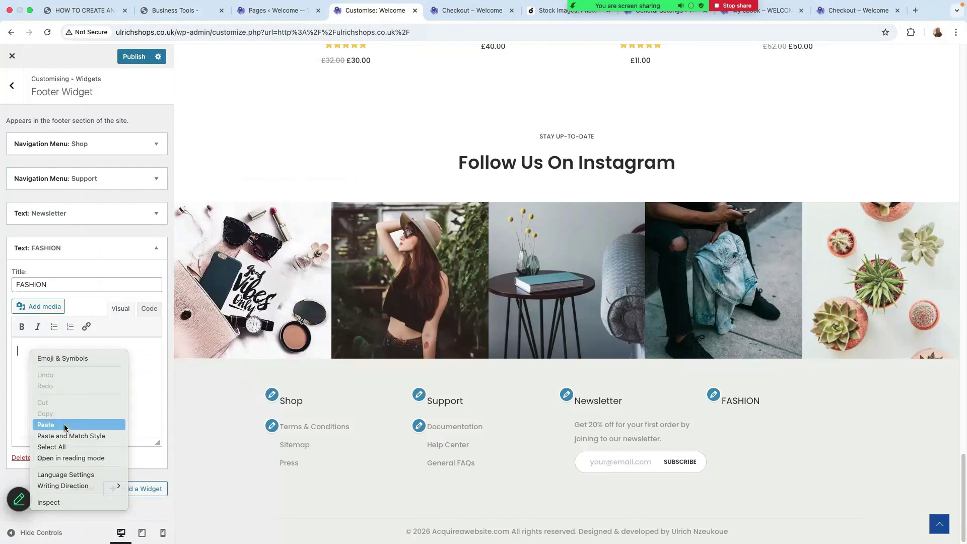
click(46, 425)
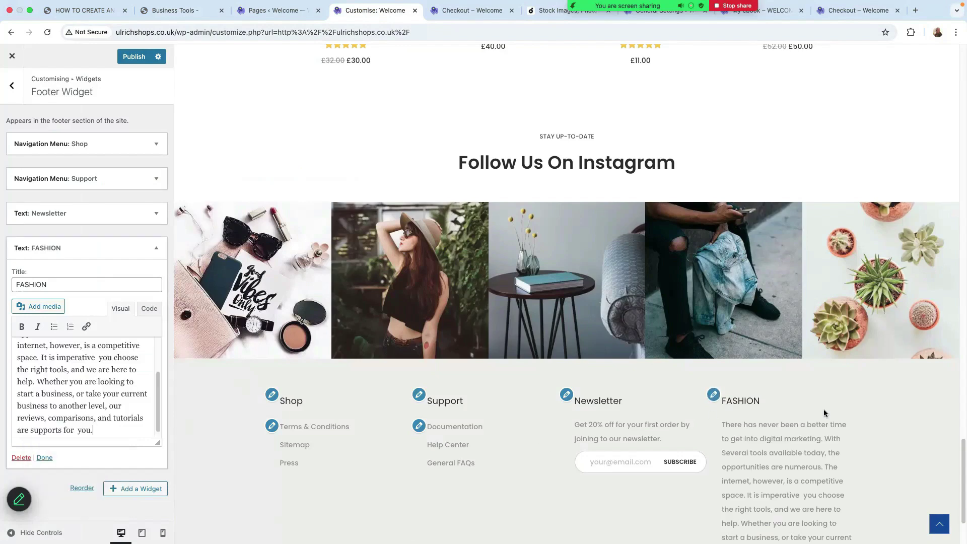
Shorten the FASHION widget's paragraph so that it ends at "is a competitive space."
scroll(823, 413, down, 3)
drag(75, 393, 119, 426)
key(BackSpace)
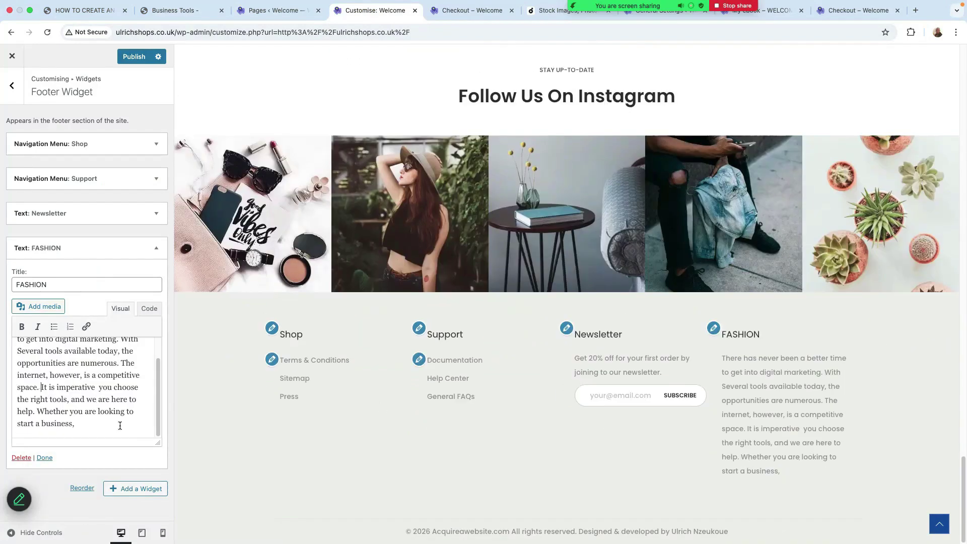
key(shift+Up)
key(shift+Up)
key(shift+Up)
key(shift+Up)
key(BackSpace)
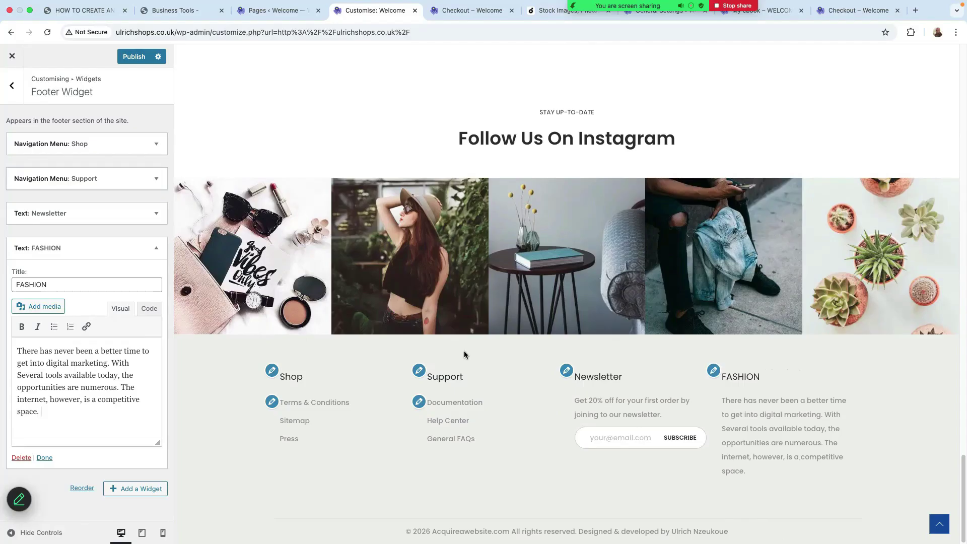
Move the FASHION text widget to the first position in the footer and expand it for editing
click(156, 249)
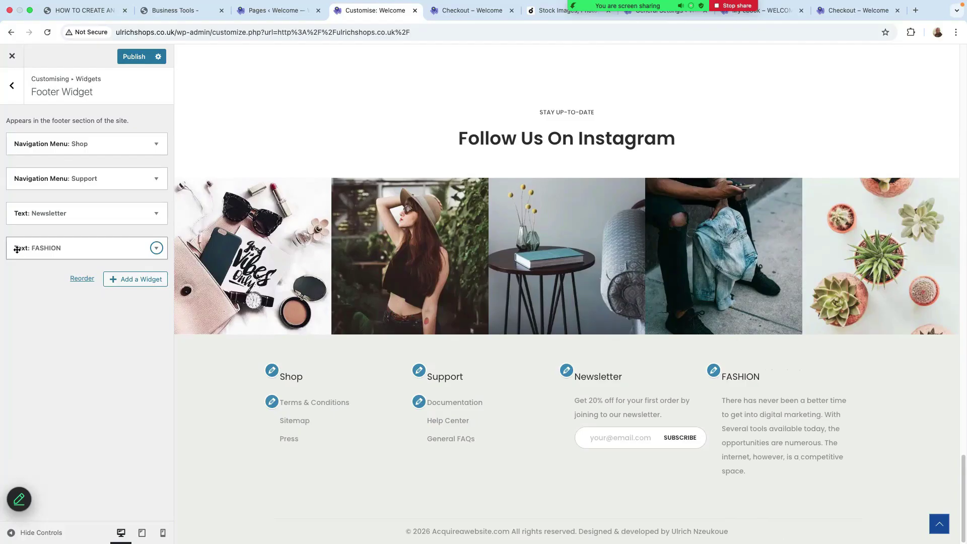
drag(17, 248, 19, 146)
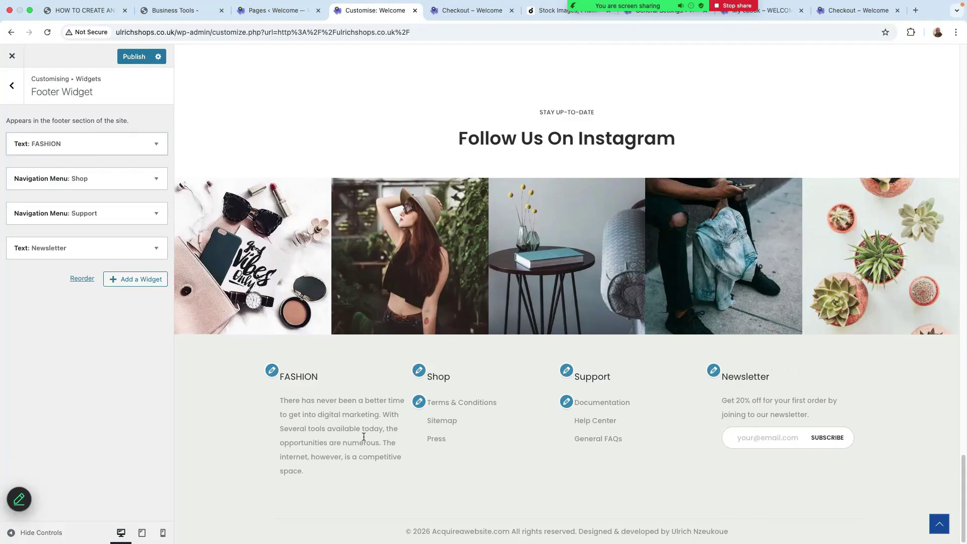
click(155, 144)
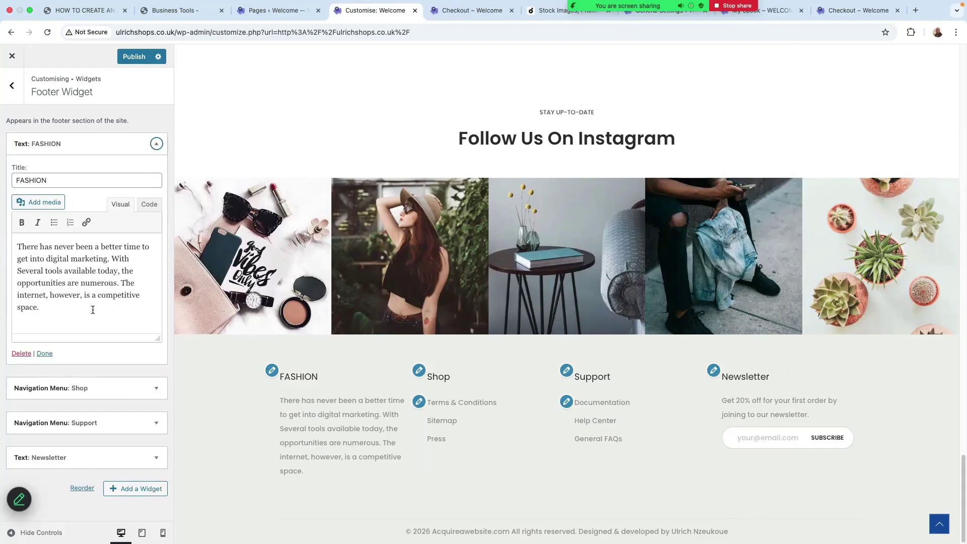
Open the Footer menu used by the Shop footer widget for editing and examine its Press and Sitemap custom links
click(156, 388)
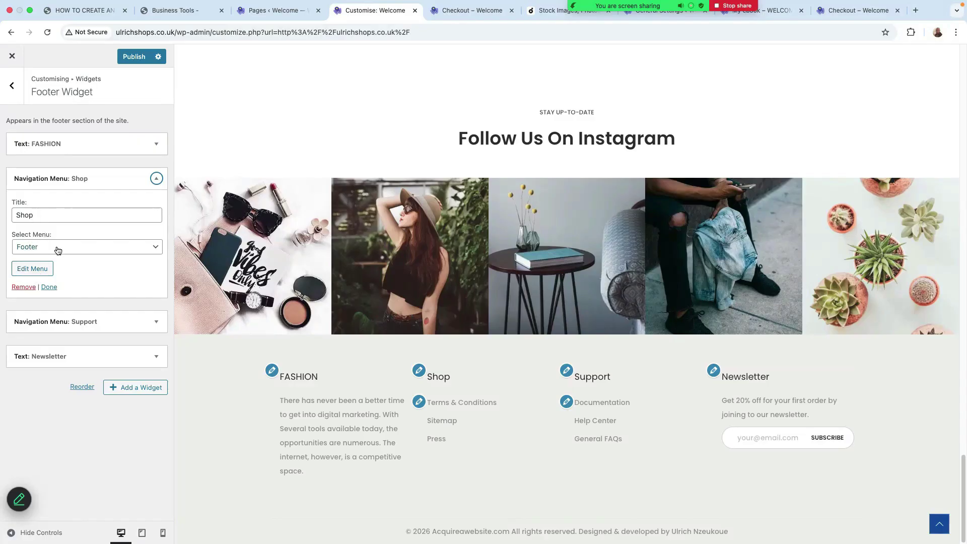
click(35, 270)
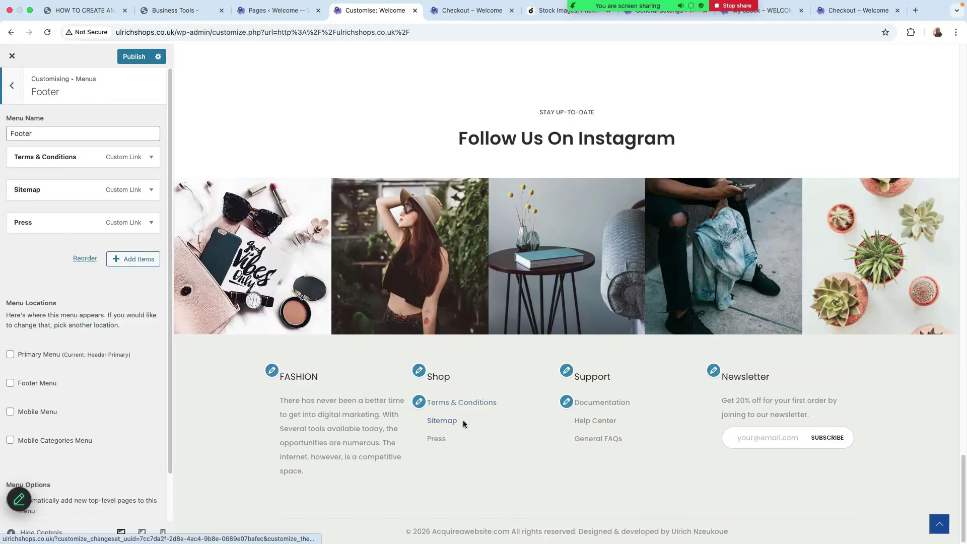
click(151, 224)
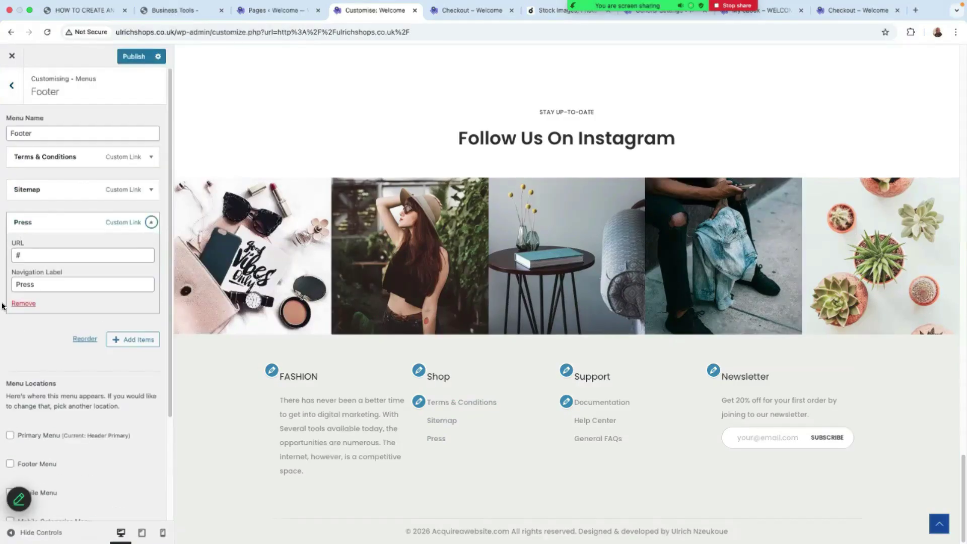
click(151, 189)
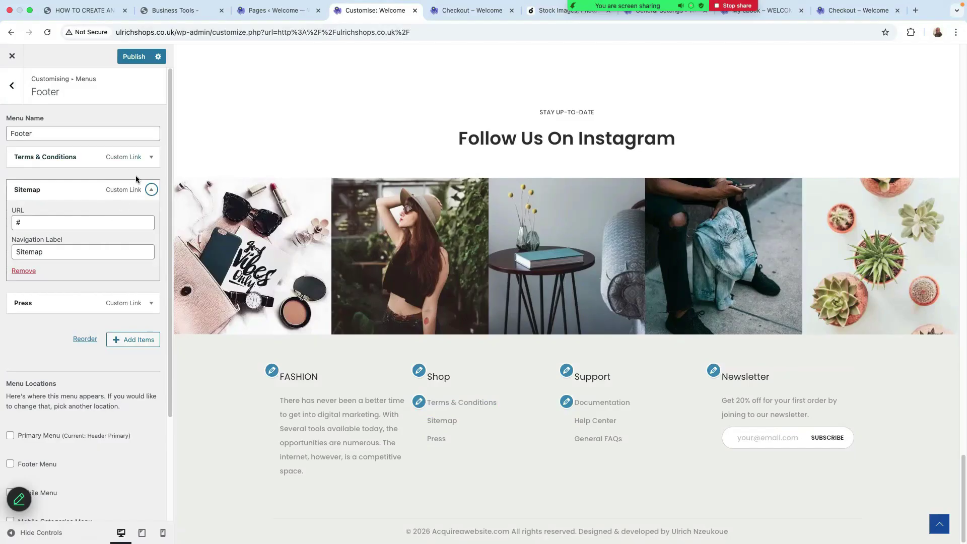
click(151, 190)
click(151, 189)
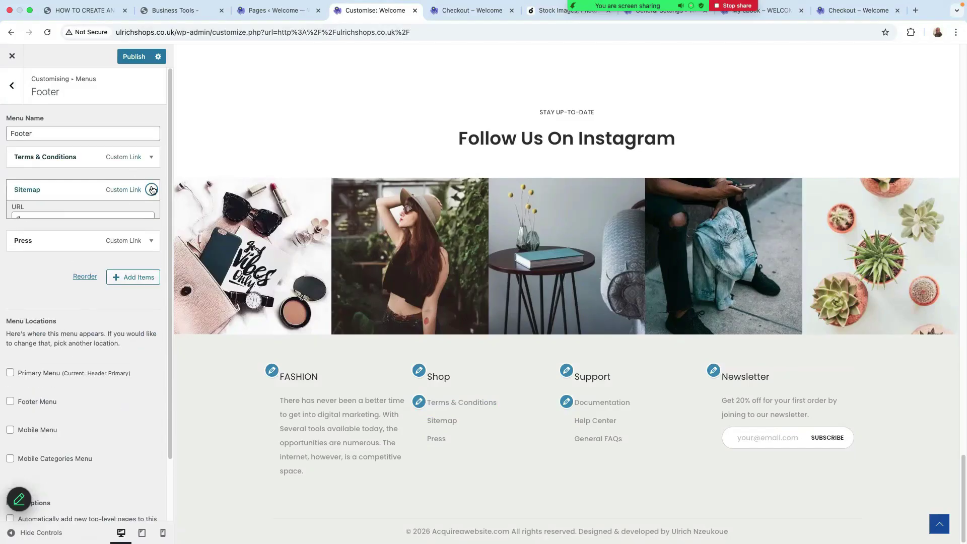
click(34, 224)
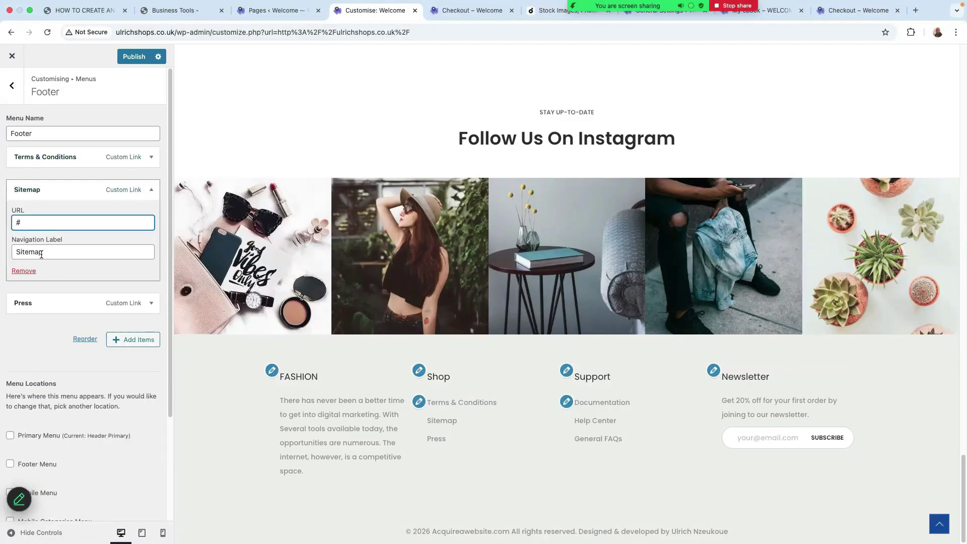
Expand the Terms & Conditions custom link in the Footer menu and clear its placeholder URL
click(151, 157)
click(34, 191)
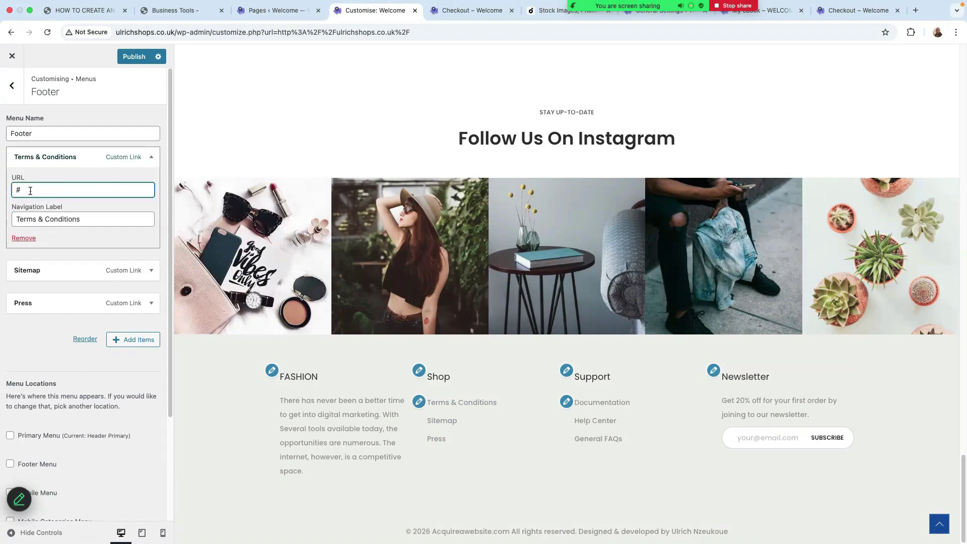
drag(31, 191, 2, 189)
key(BackSpace)
scroll(84, 346, down, 5)
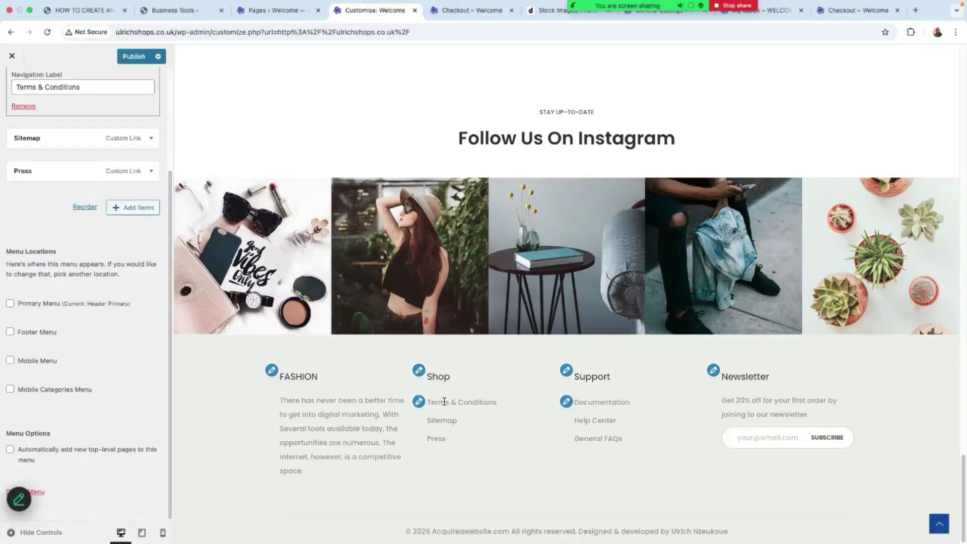
Go from the checkout page to the dashboard's menu management page and load the Footer menu for editing
click(464, 8)
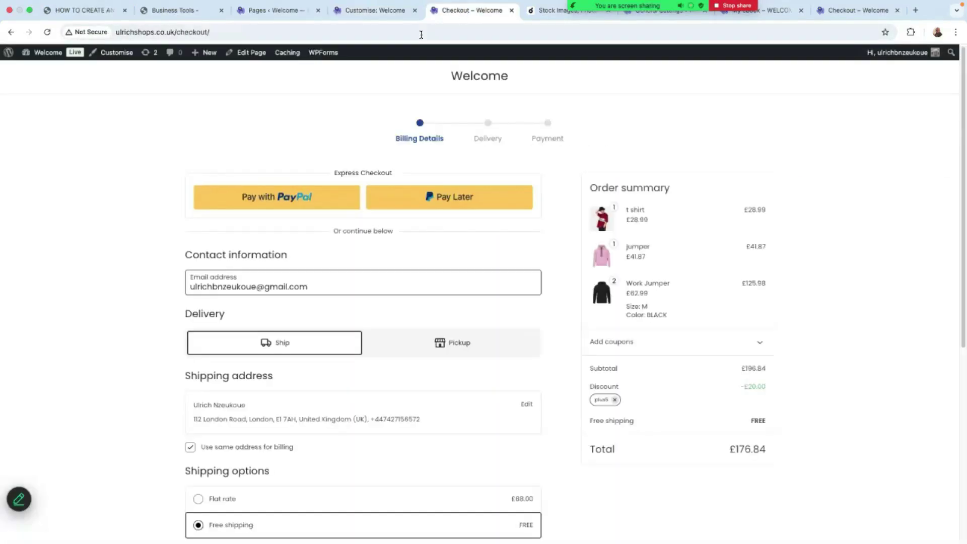
click(36, 71)
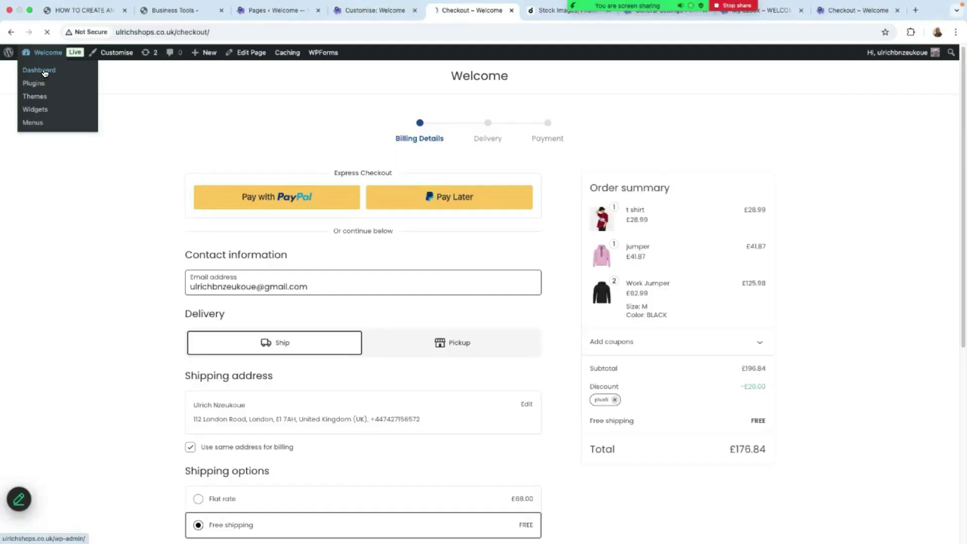
mouse_move(51, 415)
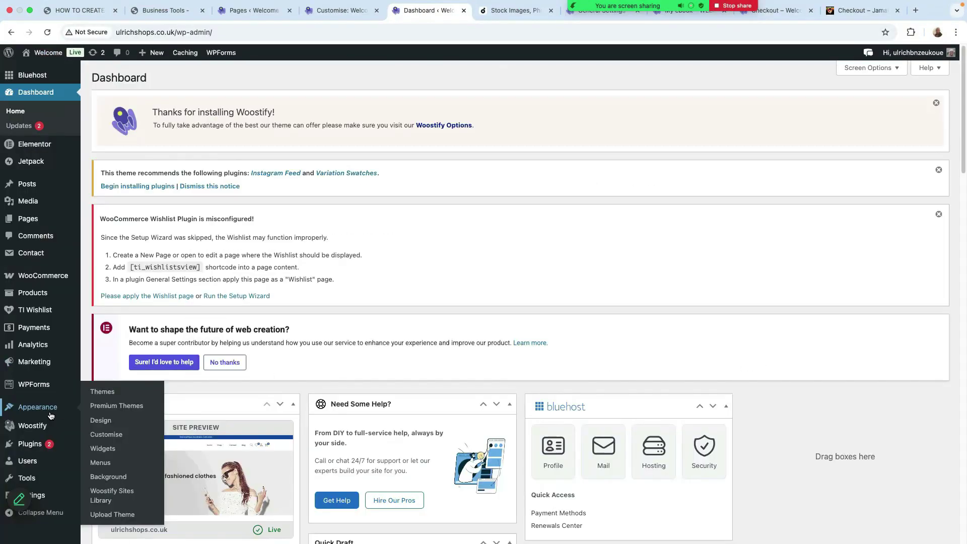
click(101, 462)
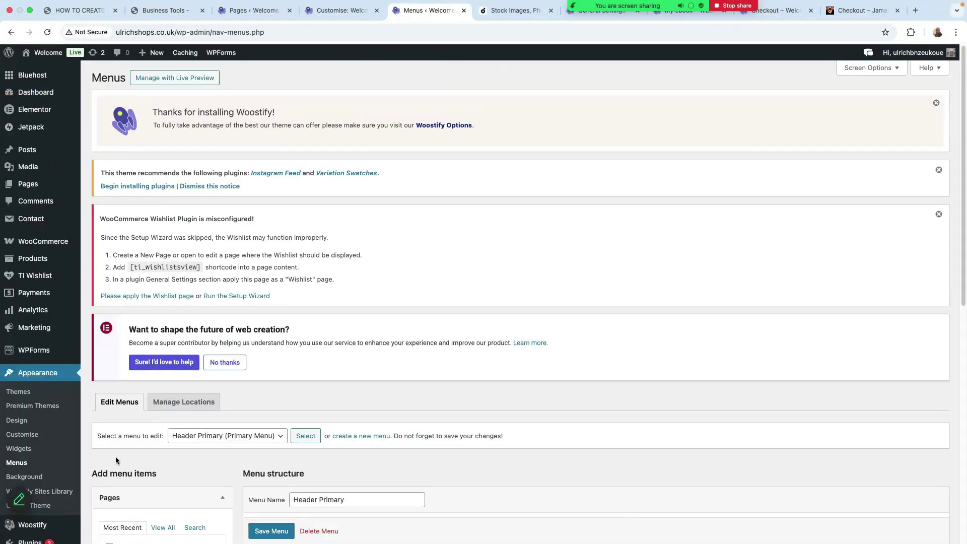
scroll(283, 440, down, 5)
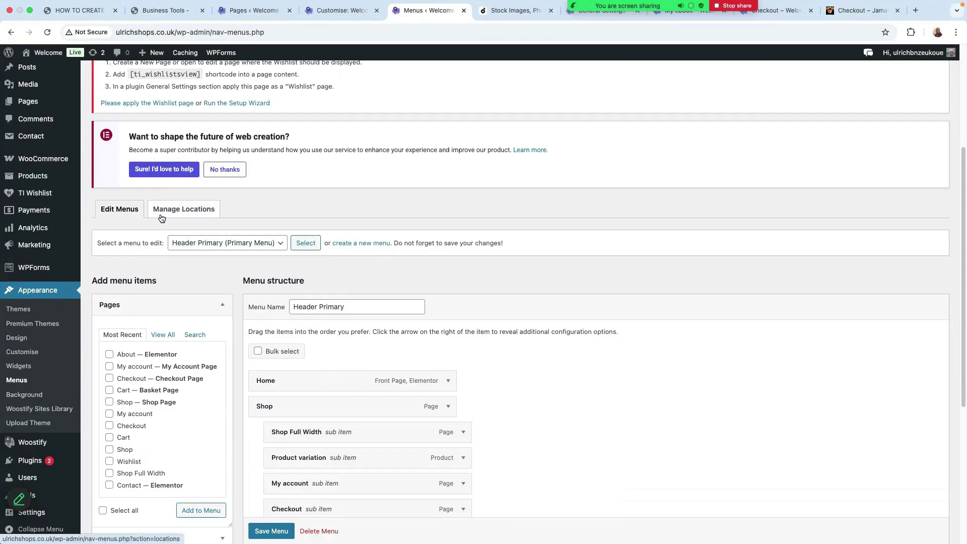
click(279, 246)
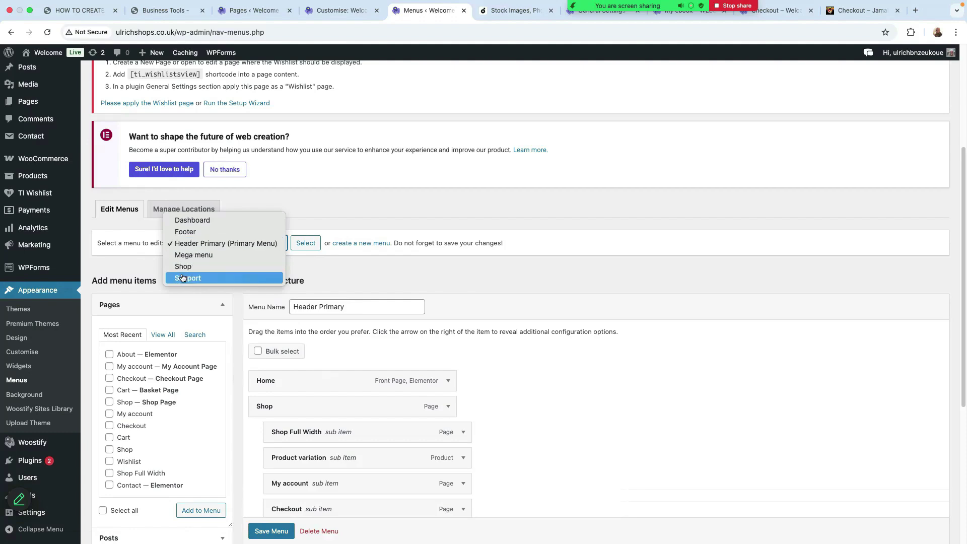
click(193, 235)
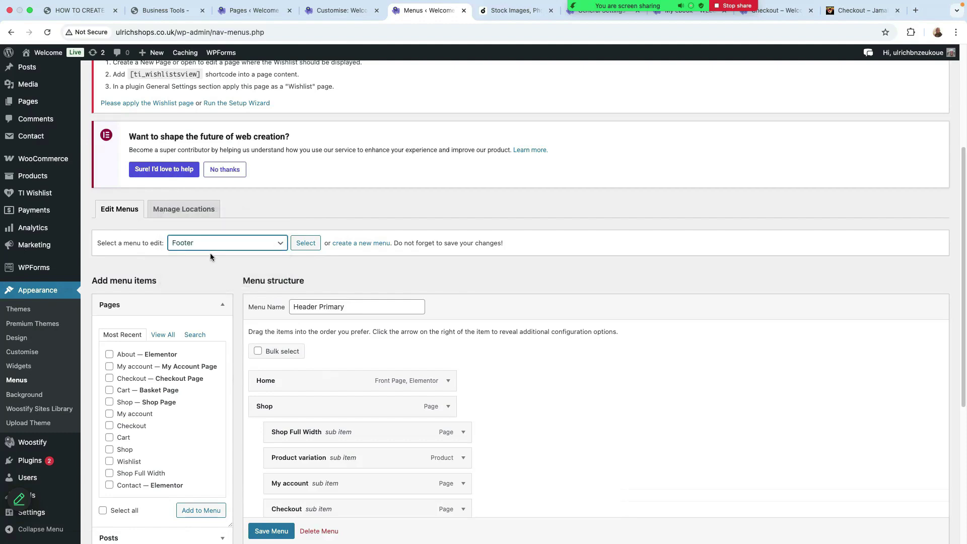
click(306, 249)
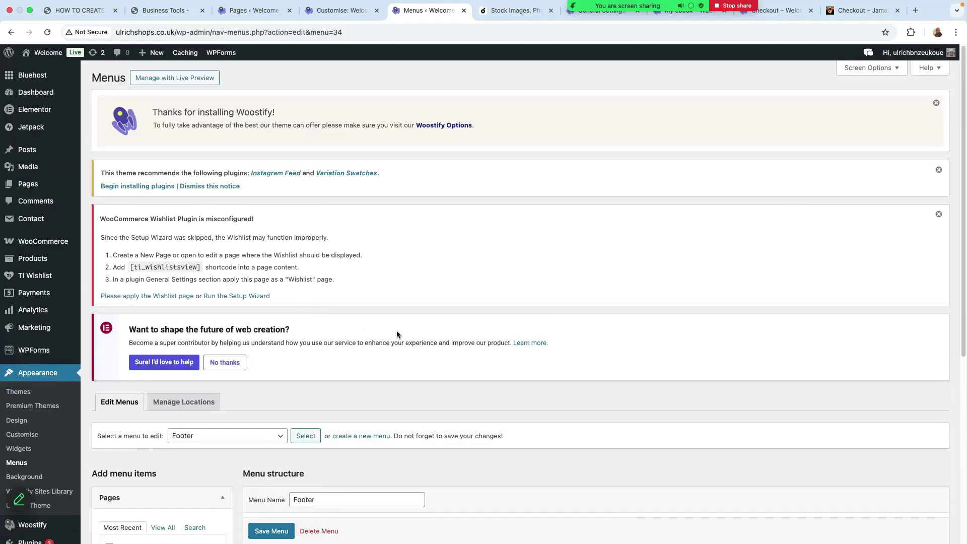
scroll(397, 330, down, 6)
click(110, 311)
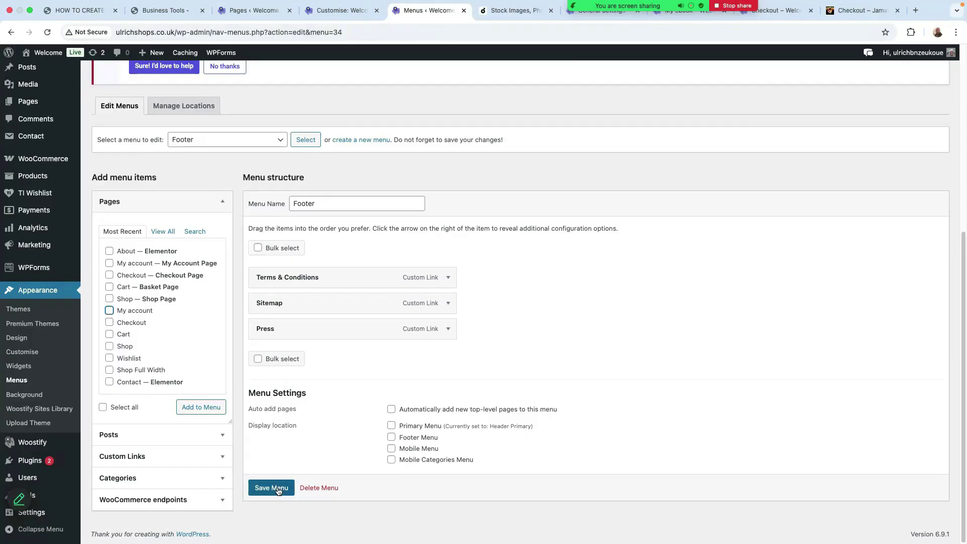
Open the Privacy Policy draft from the list of pages and review its suggested text
click(273, 11)
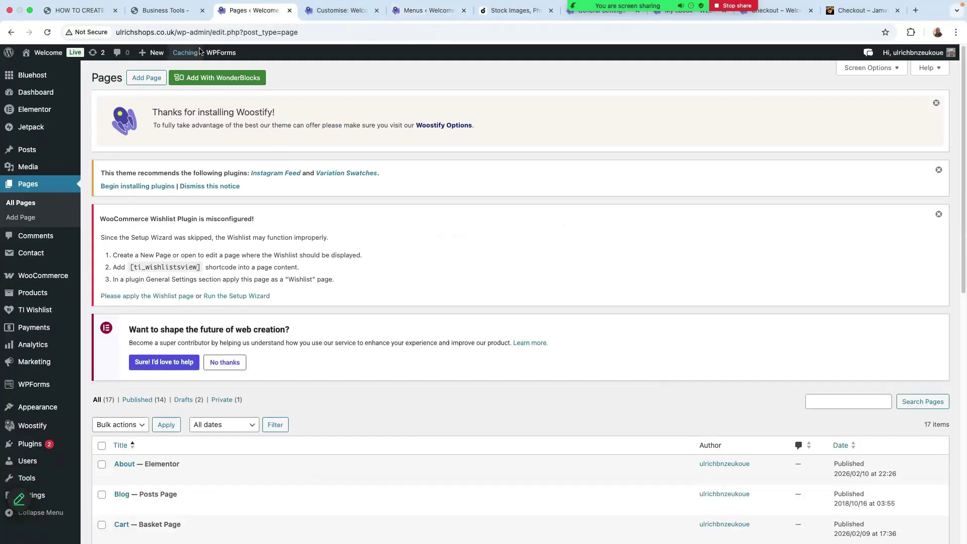
scroll(247, 418, down, 9)
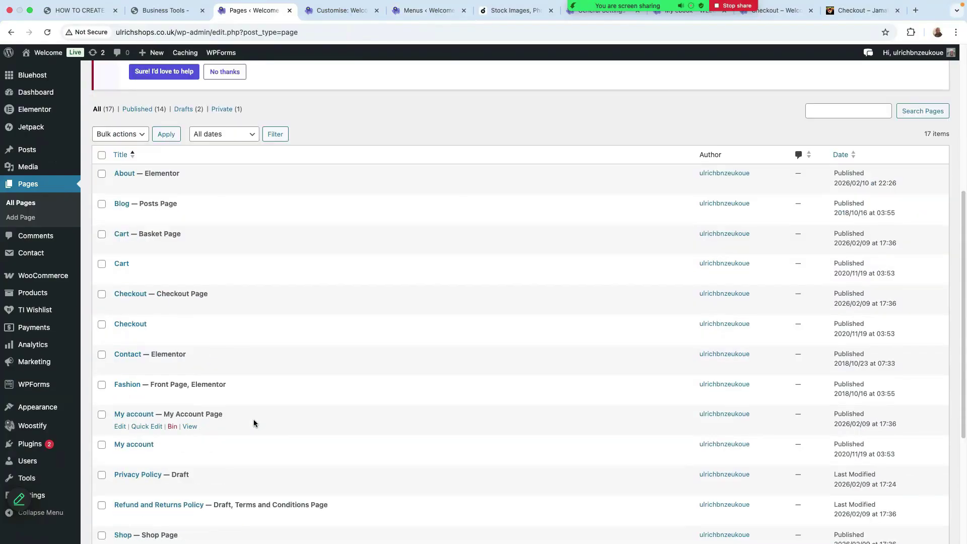
scroll(256, 419, down, 1)
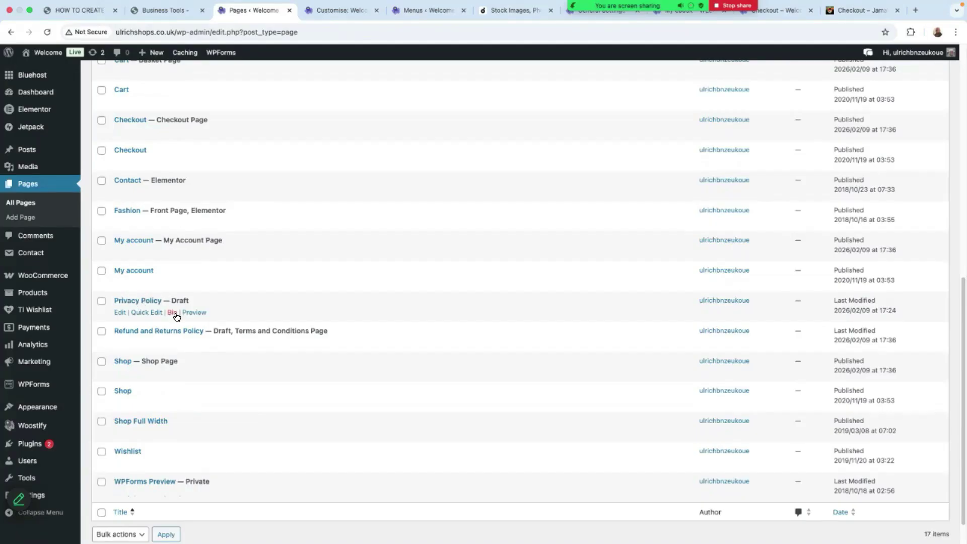
click(120, 312)
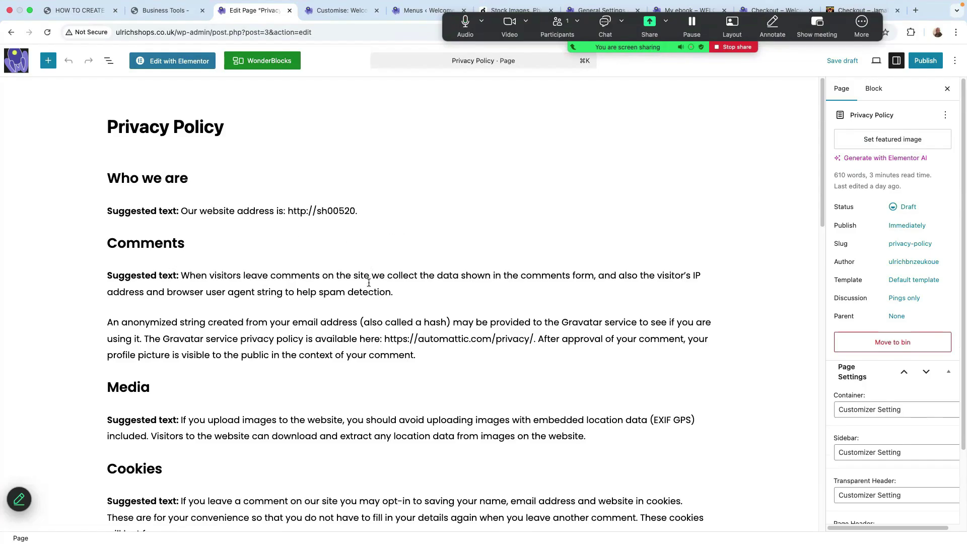
scroll(449, 363, down, 8)
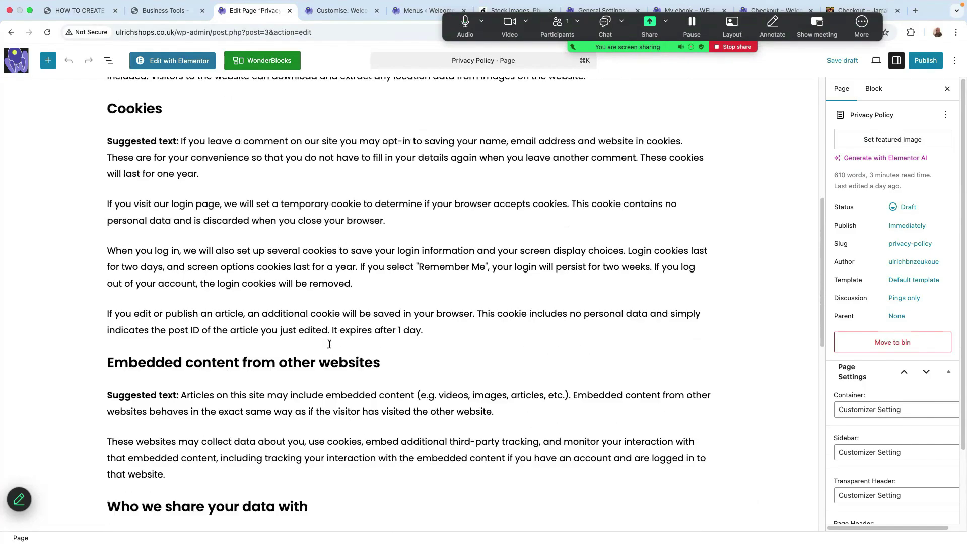
scroll(323, 363, up, 8)
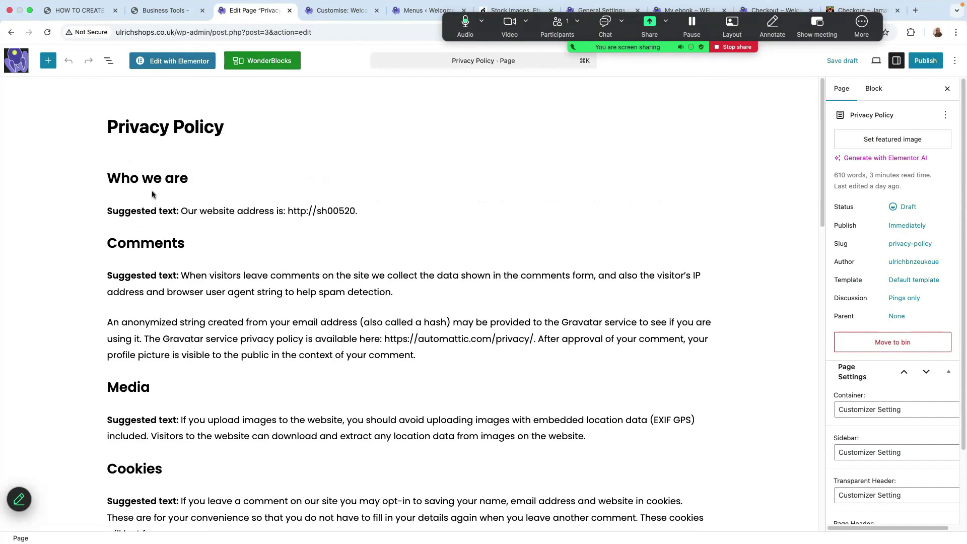
drag(115, 173, 492, 514)
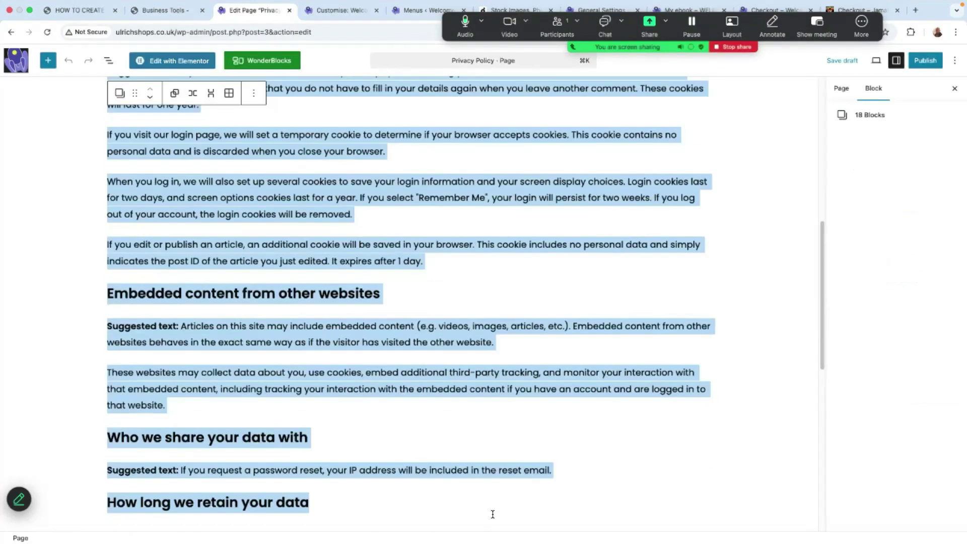
click(496, 301)
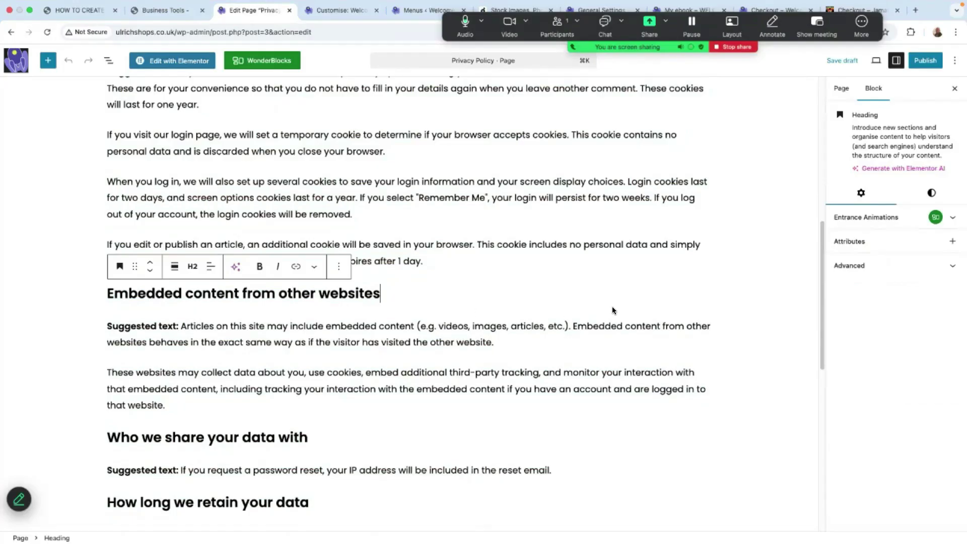
drag(821, 265, 817, 122)
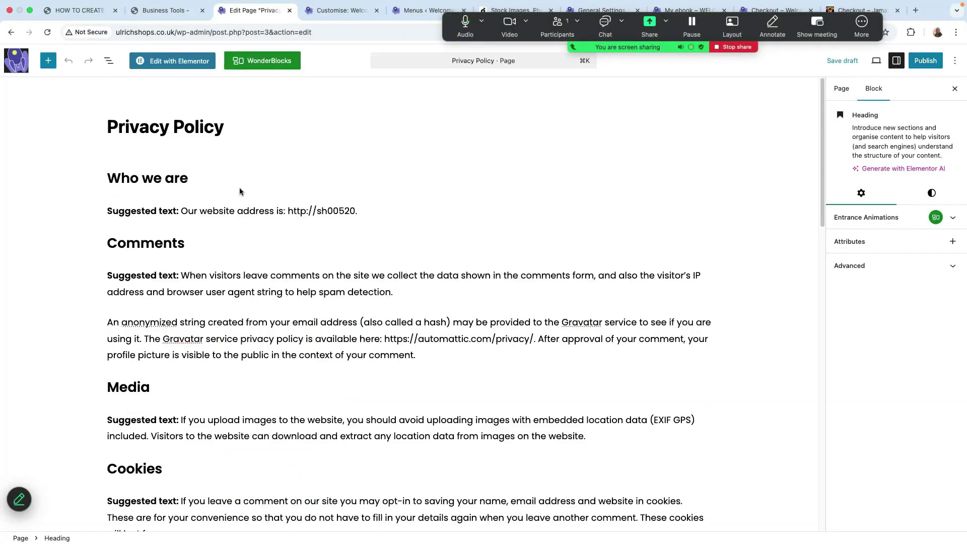
Publish the Privacy Policy page and return to the list of pages
click(926, 60)
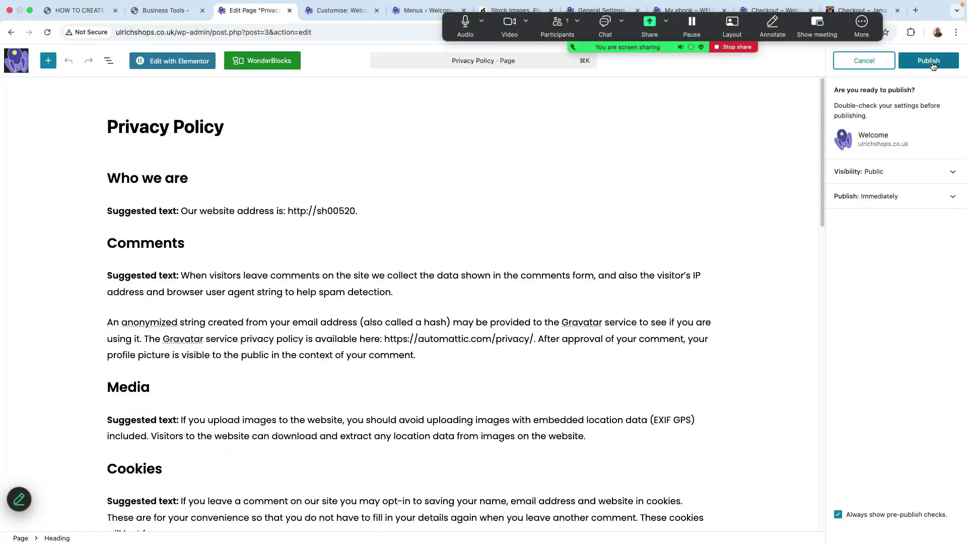
click(927, 63)
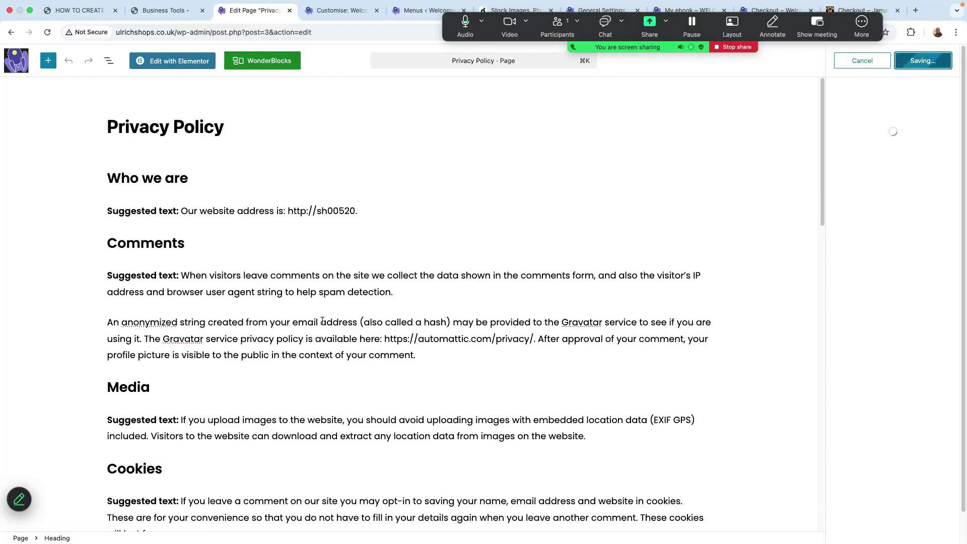
click(16, 61)
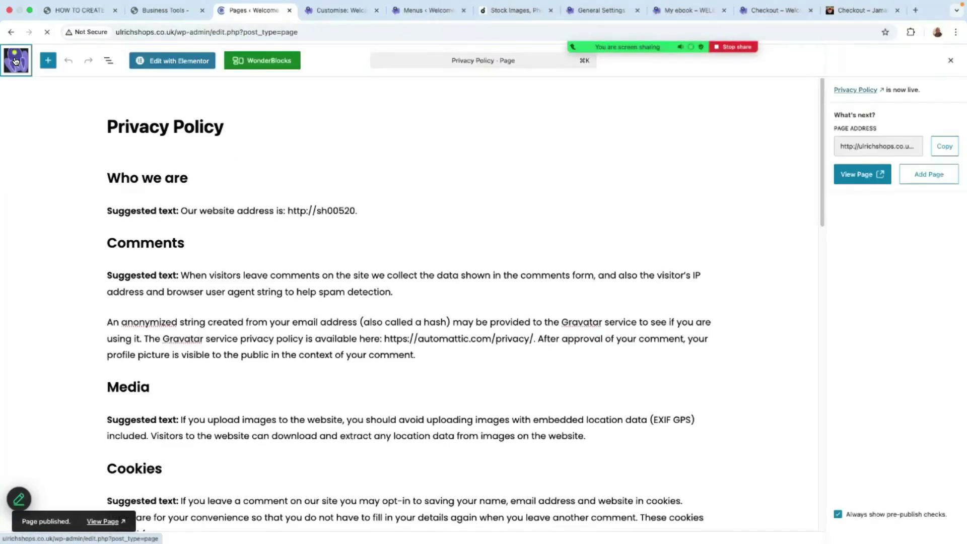
mouse_move(15, 60)
scroll(373, 368, down, 10)
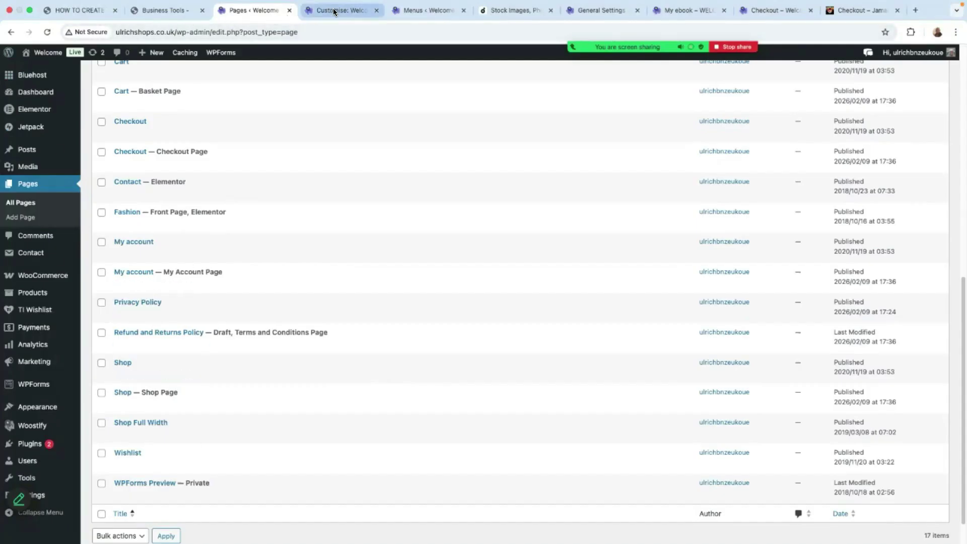
Reload the Footer menu's edit page, add the Privacy Policy page to the menu and save it
click(403, 12)
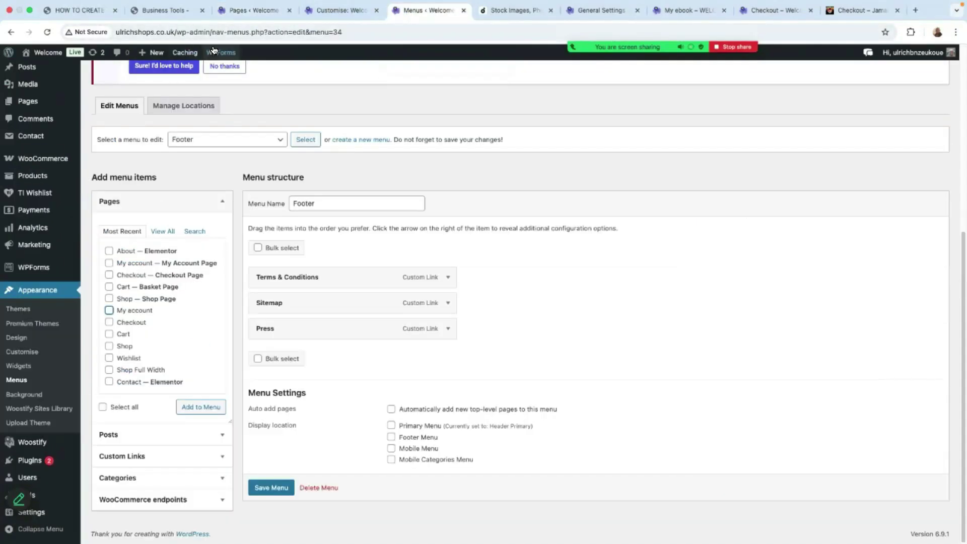
click(378, 25)
key(Return)
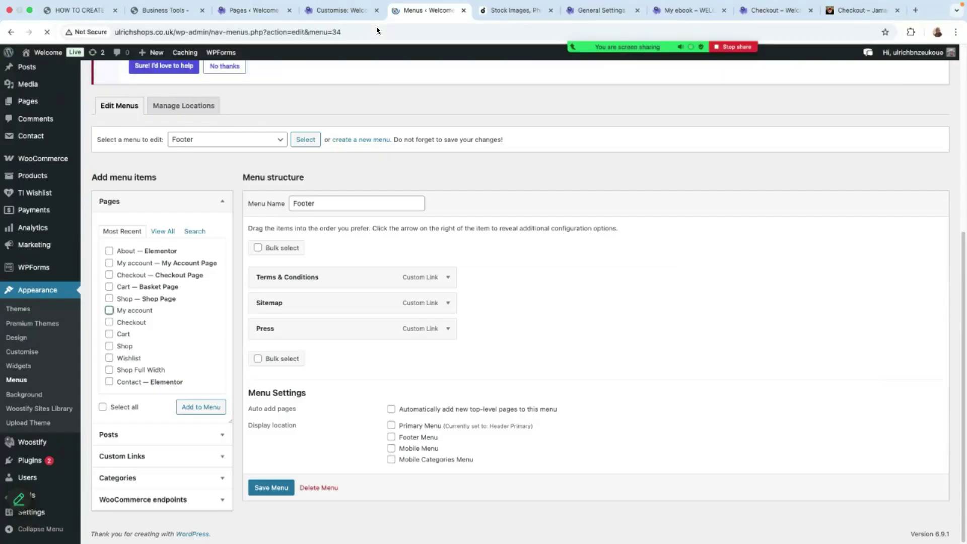
scroll(231, 370, down, 5)
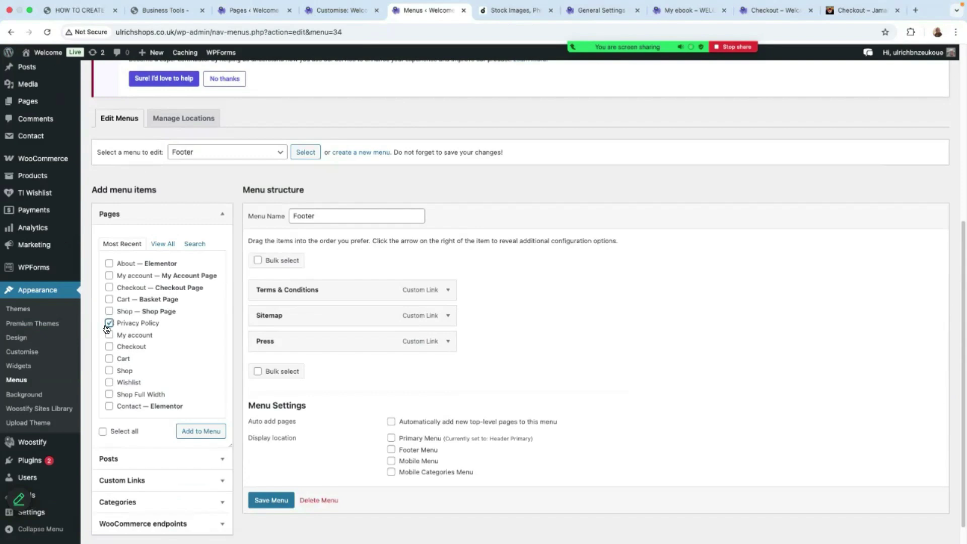
click(211, 433)
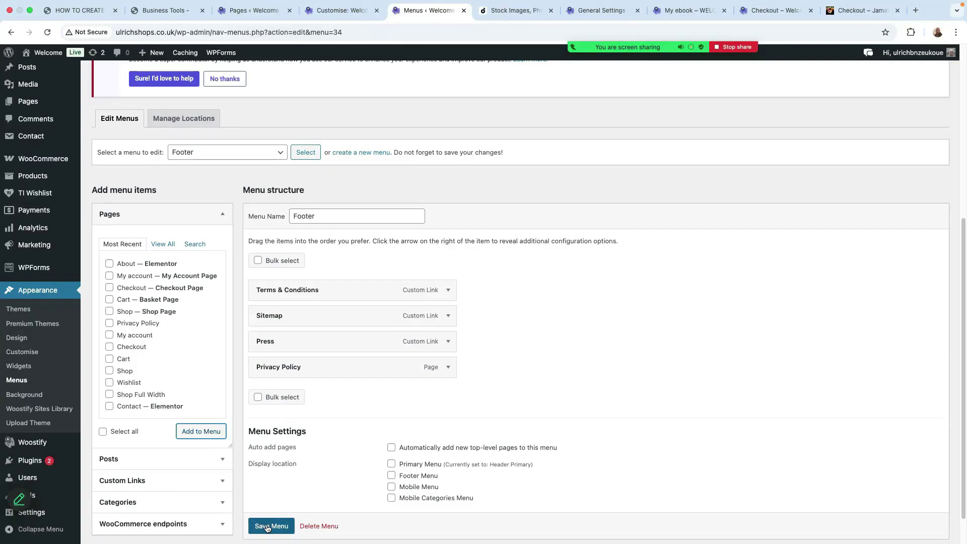
scroll(267, 524, down, 1)
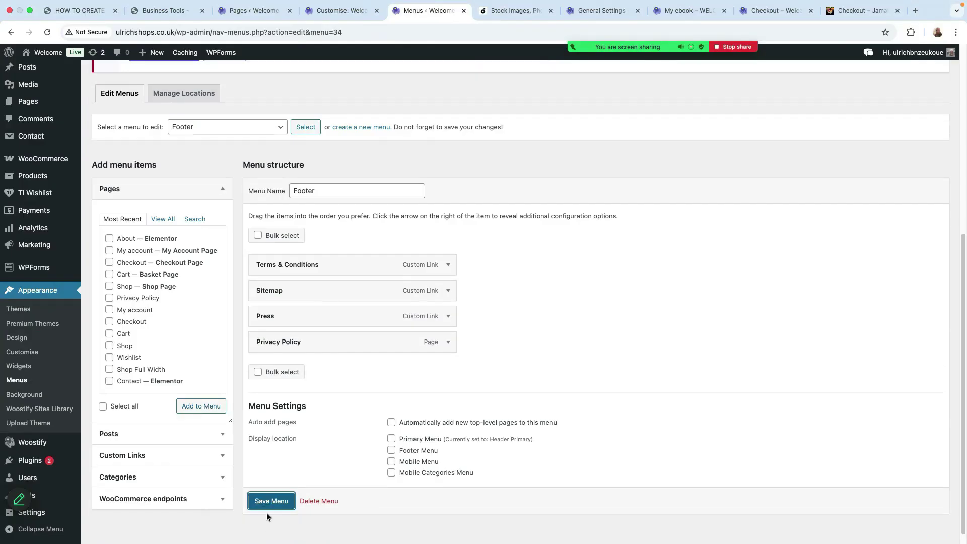
Save the Footer menu with the Privacy Policy page included and review its menu structure
click(268, 500)
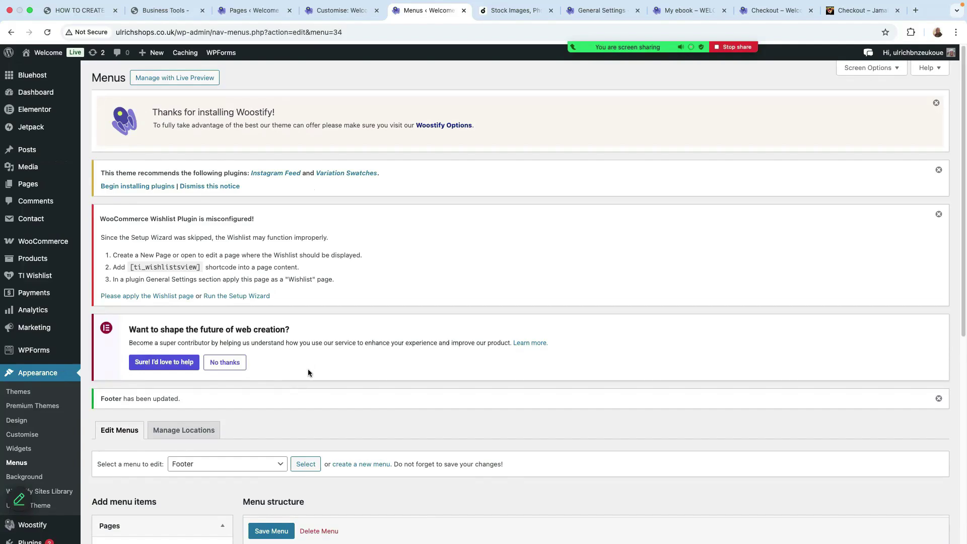
scroll(413, 440, down, 5)
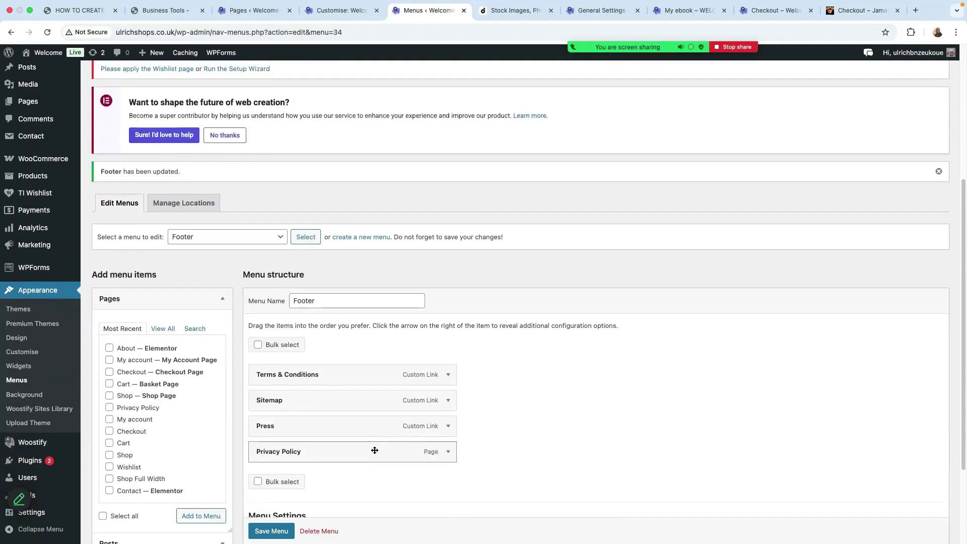
scroll(375, 450, down, 2)
Reload the site Customiser, check the footer preview under the Footer layout settings, and open the Support navigation widget
click(349, 11)
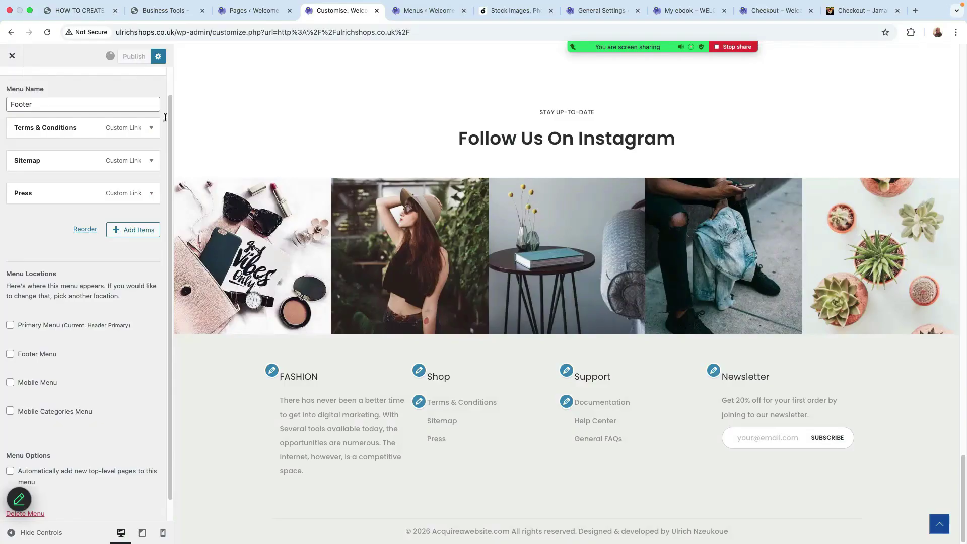
click(8, 58)
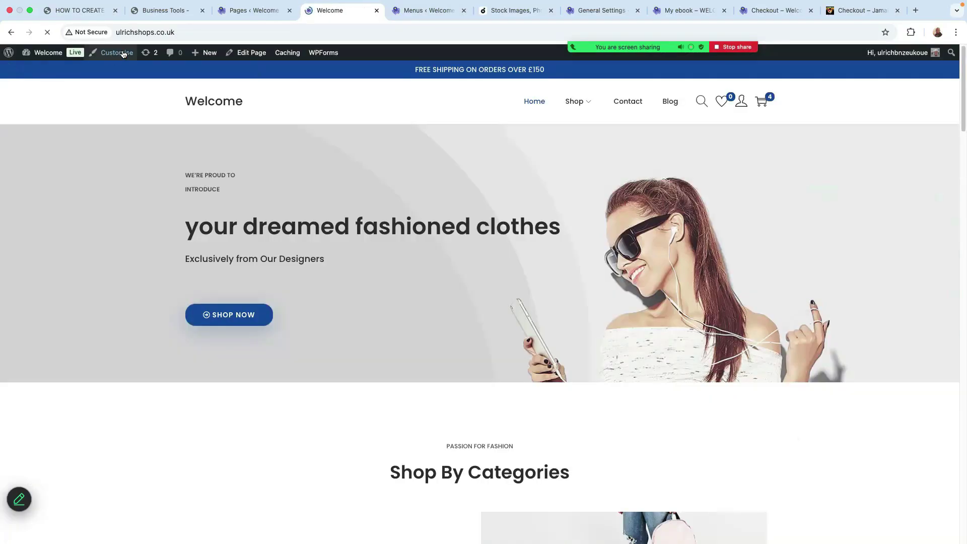
click(116, 53)
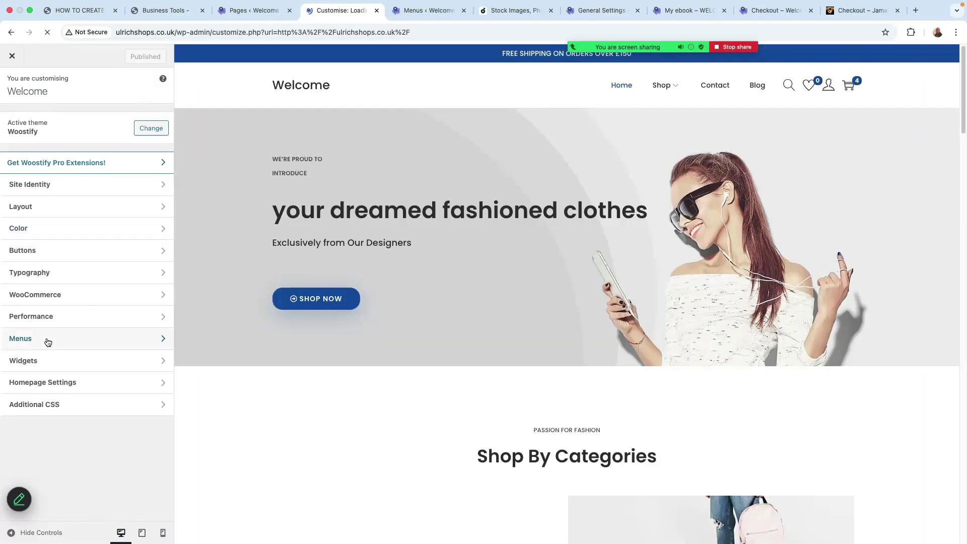
click(87, 207)
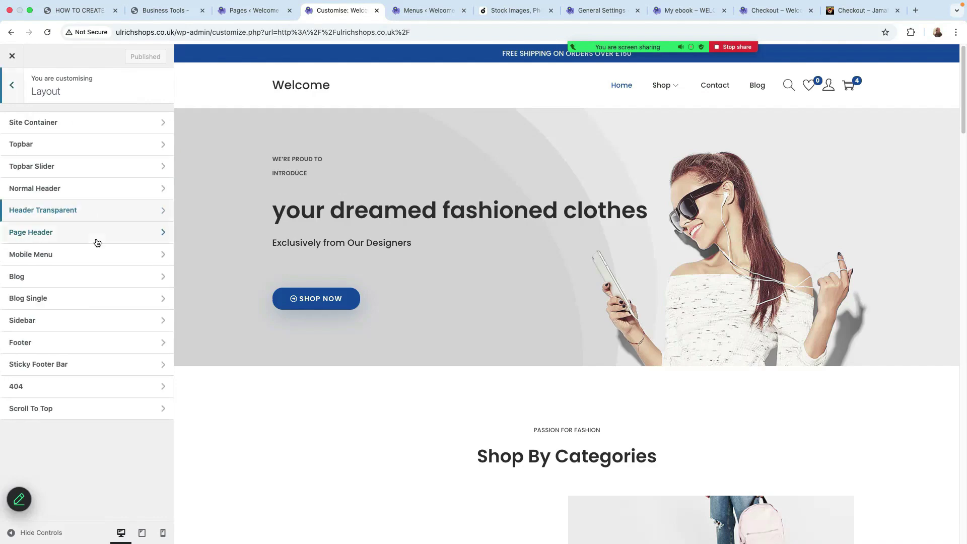
click(71, 345)
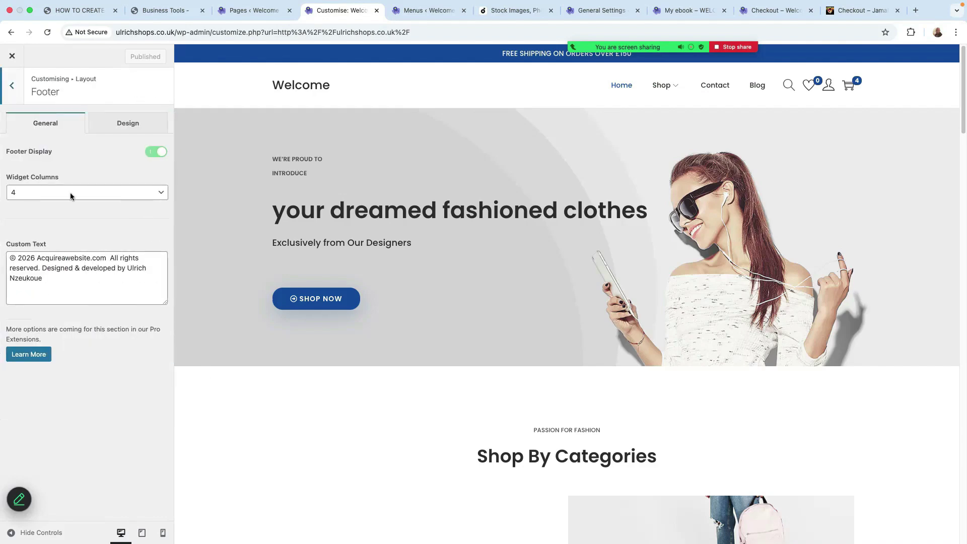
scroll(614, 445, down, 20)
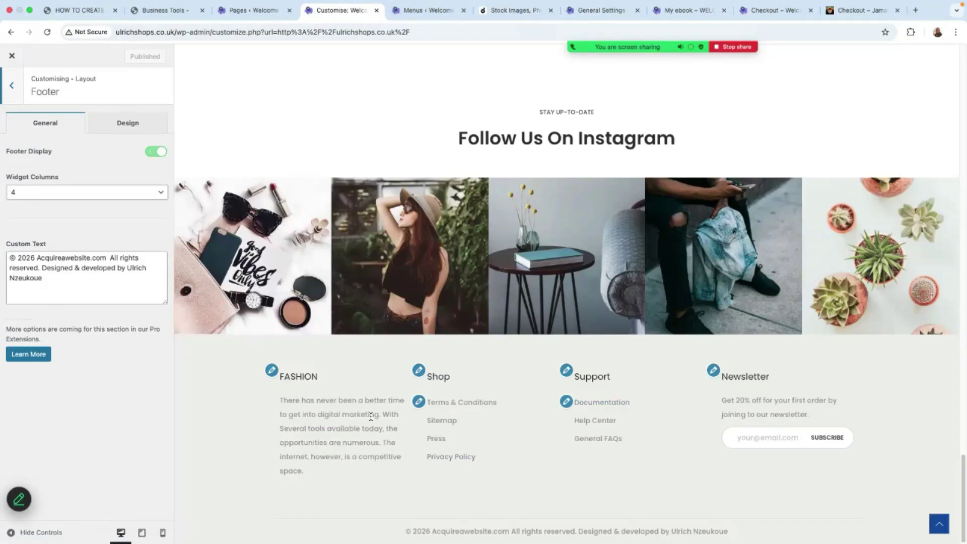
click(567, 371)
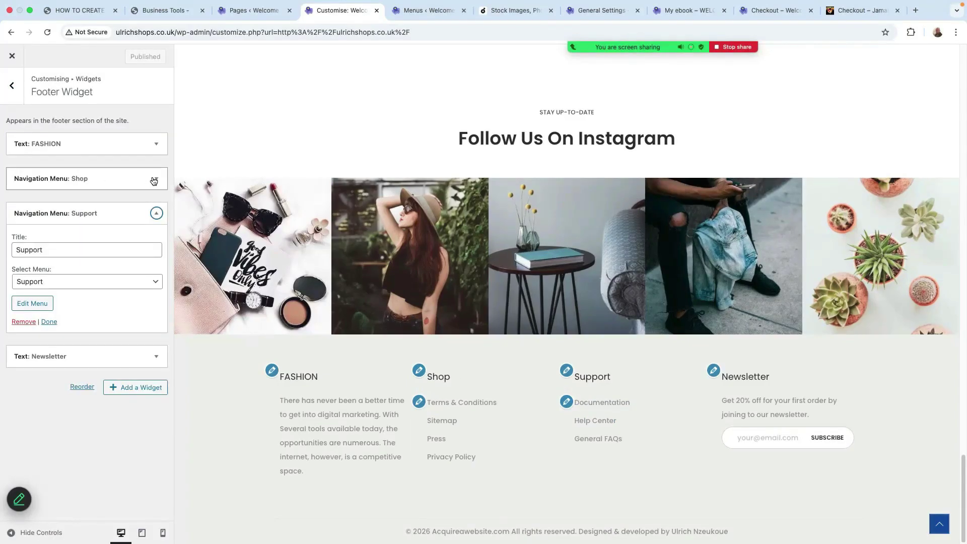
Return to the dashboard's menu management page and load the Support menu for editing
click(426, 10)
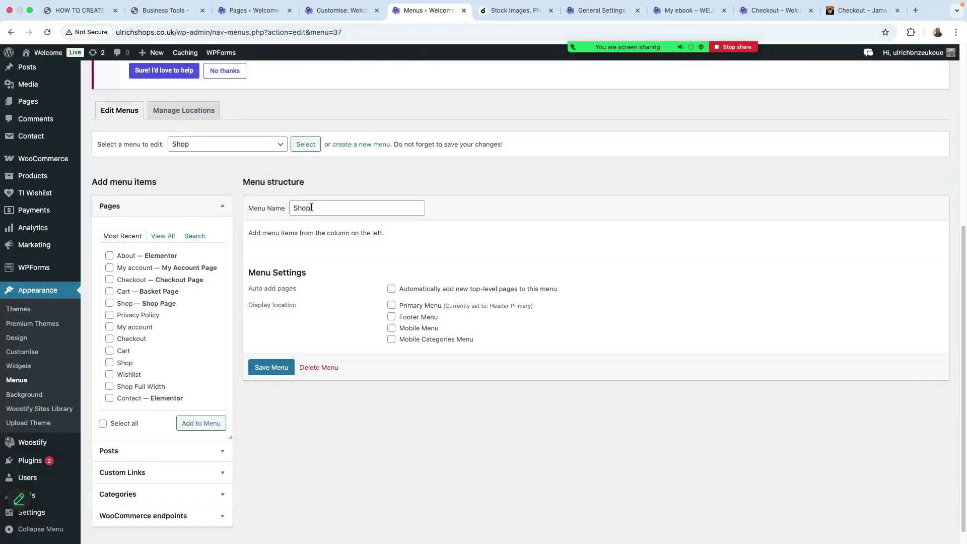
click(262, 142)
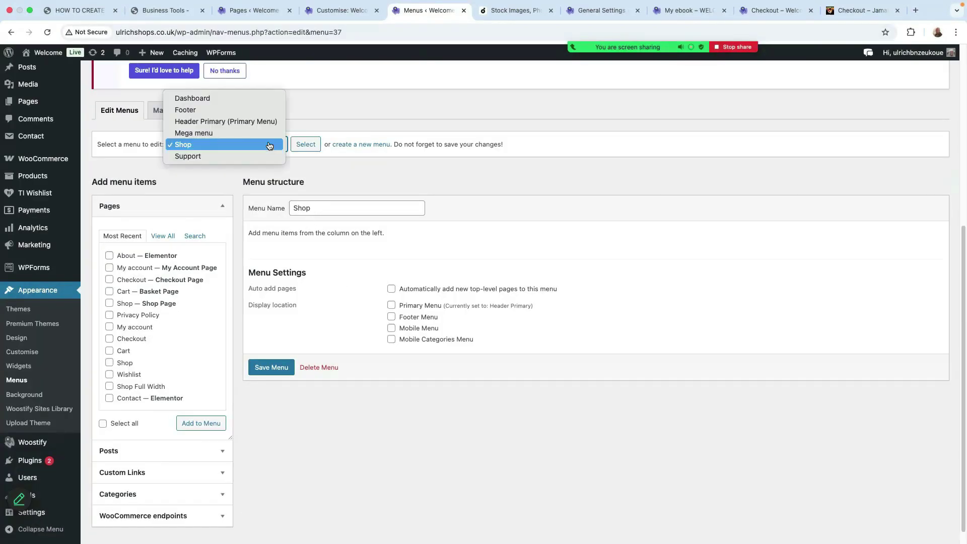
click(195, 158)
click(306, 147)
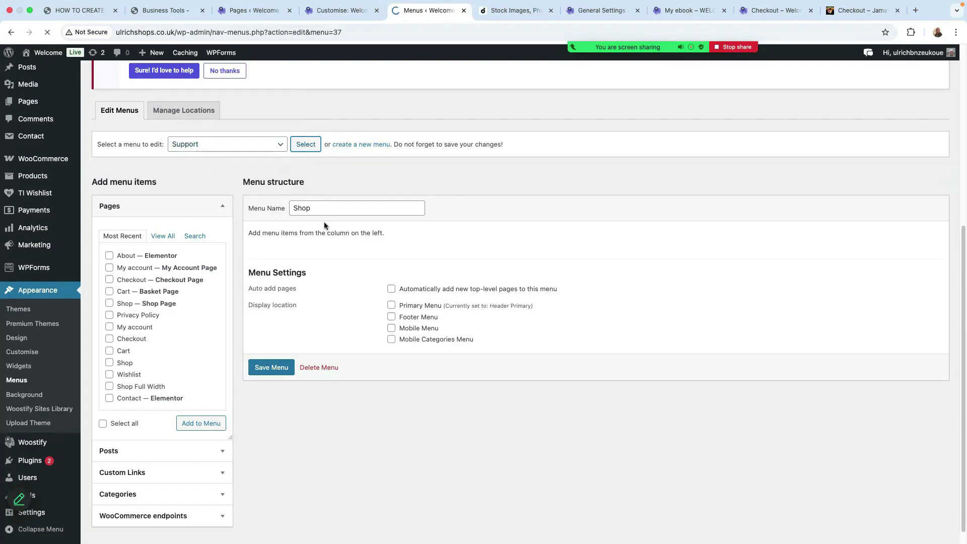
Add the Contact and About pages to the Support menu and save the menu
scroll(409, 373, down, 6)
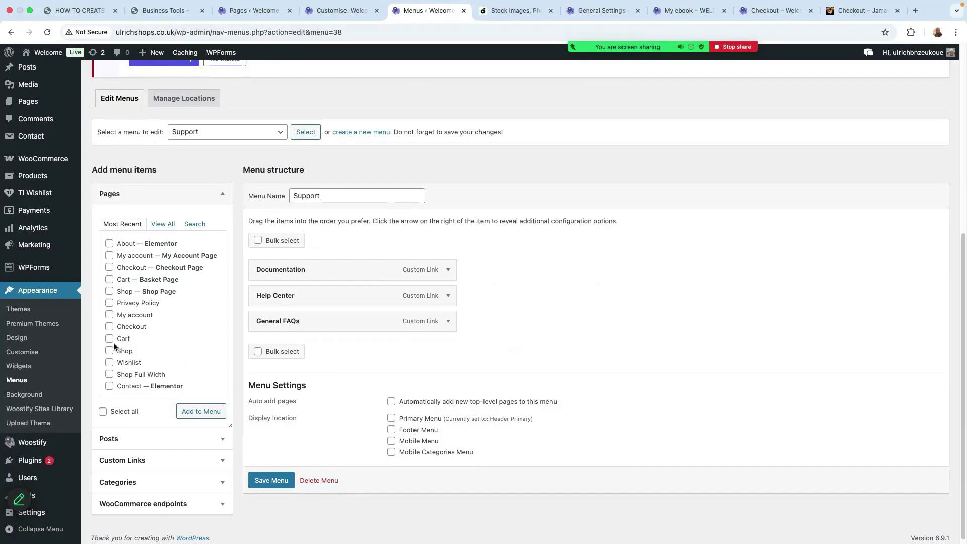
scroll(128, 353, down, 1)
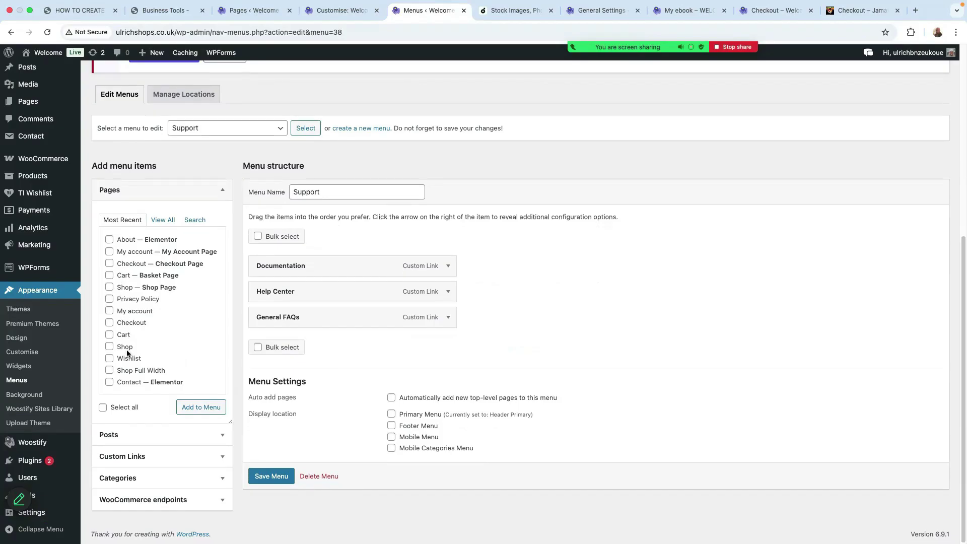
click(109, 382)
click(195, 409)
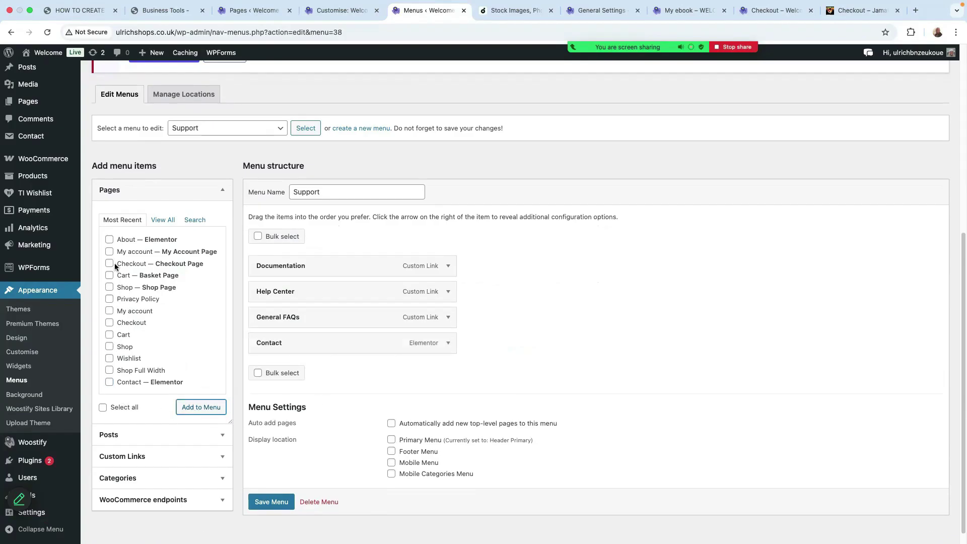
click(109, 240)
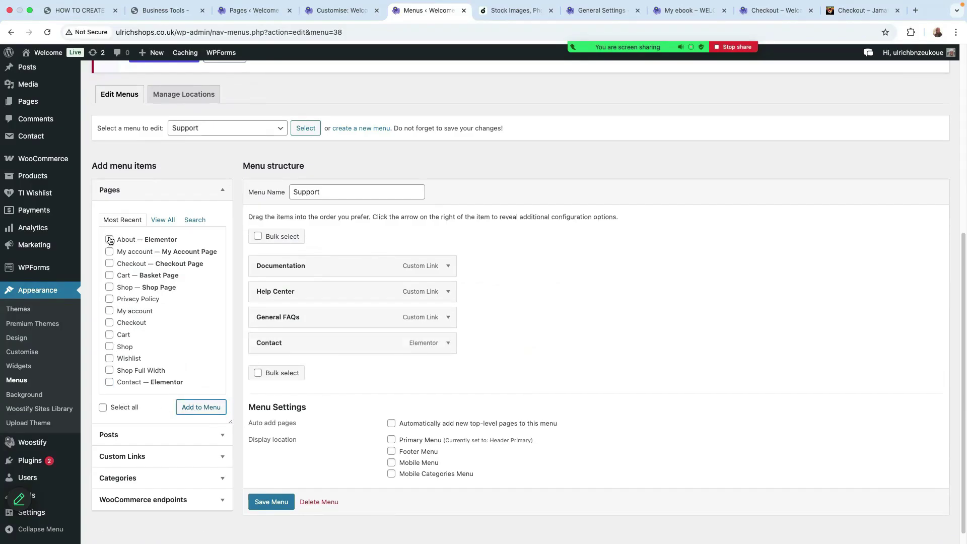
click(195, 407)
scroll(274, 524, down, 1)
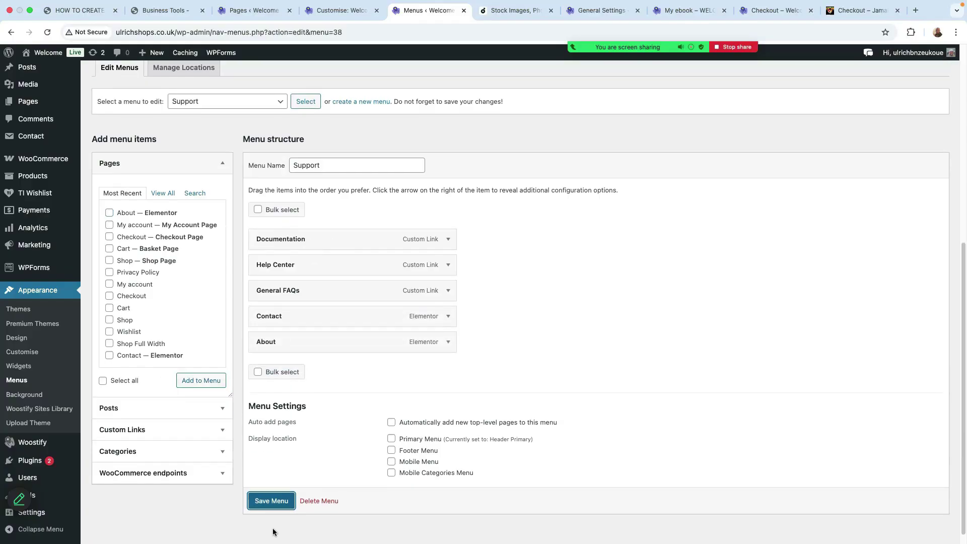
click(267, 504)
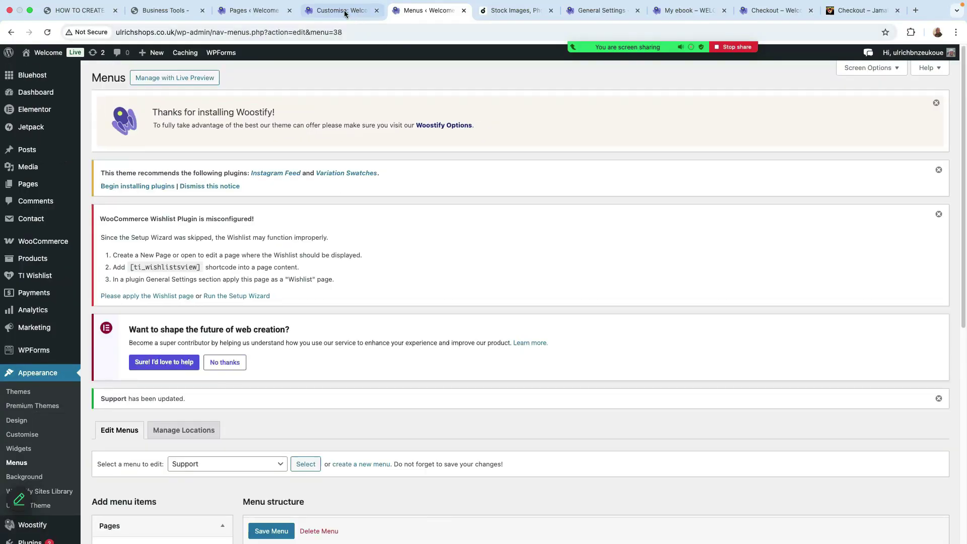
Remove Help Center from the Support menu in the Customiser, publish the change and close the Customiser
click(337, 11)
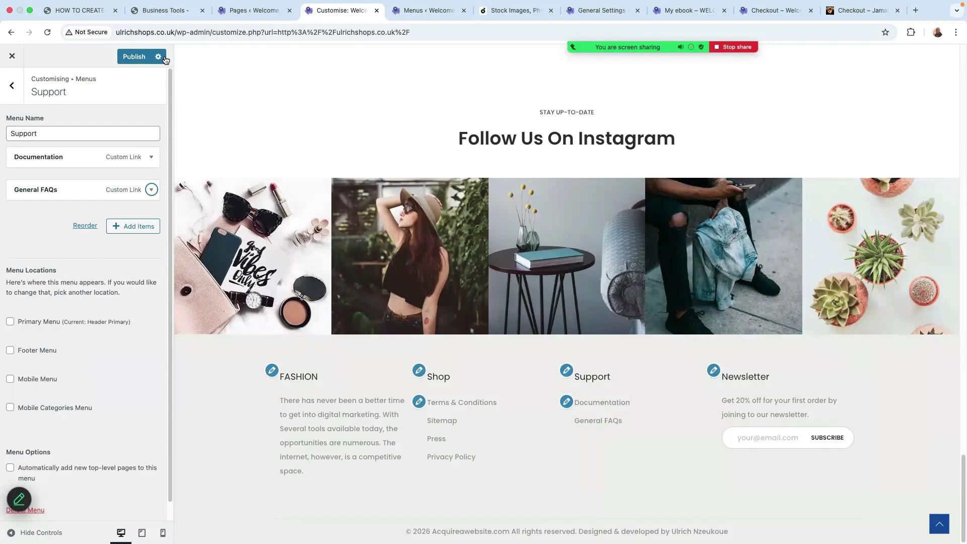
click(135, 57)
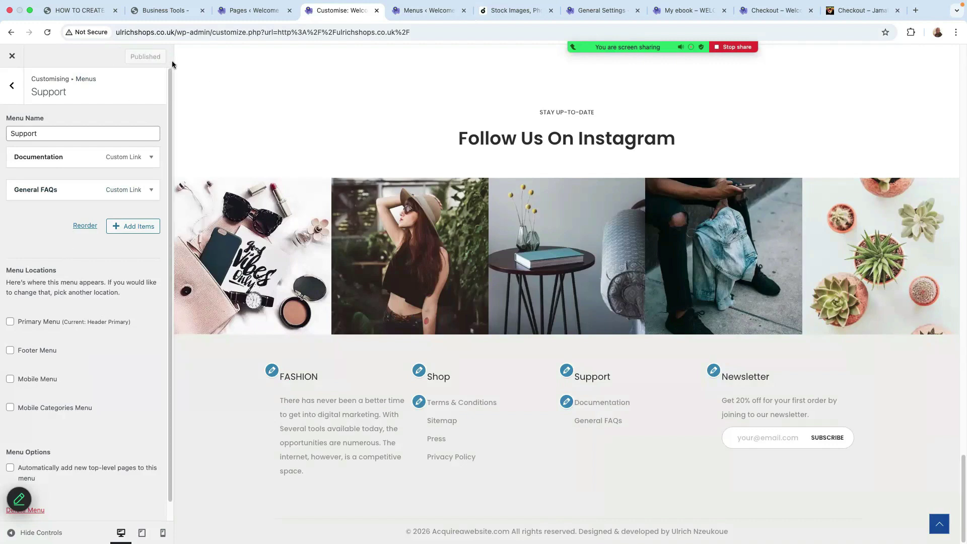
click(10, 87)
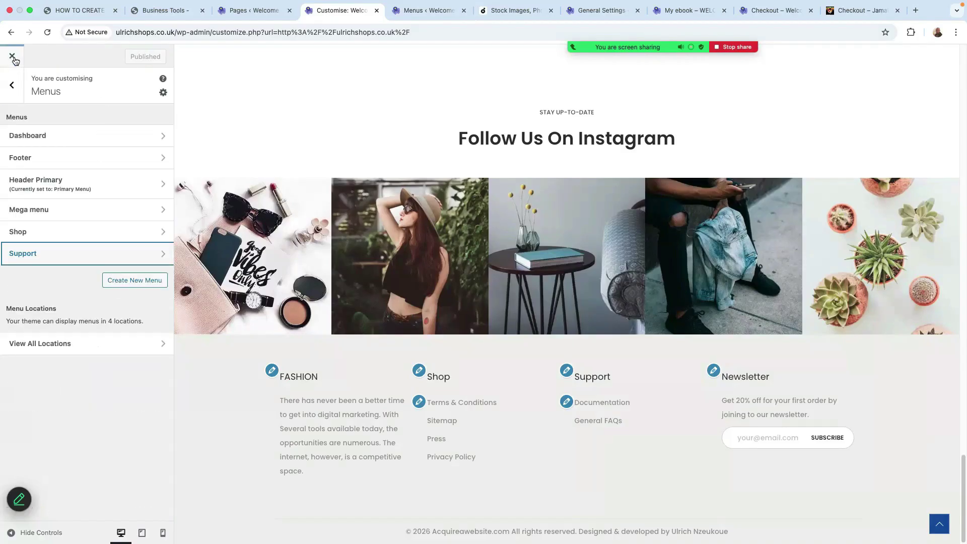
click(12, 57)
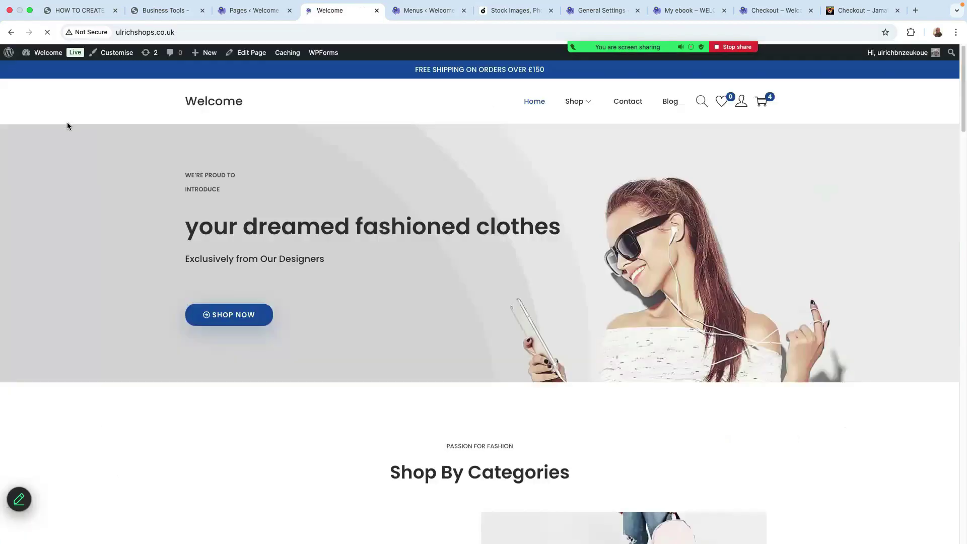
Reopen the Customiser, go to the Footer layout settings and check the Support menu's links in the footer preview
click(108, 53)
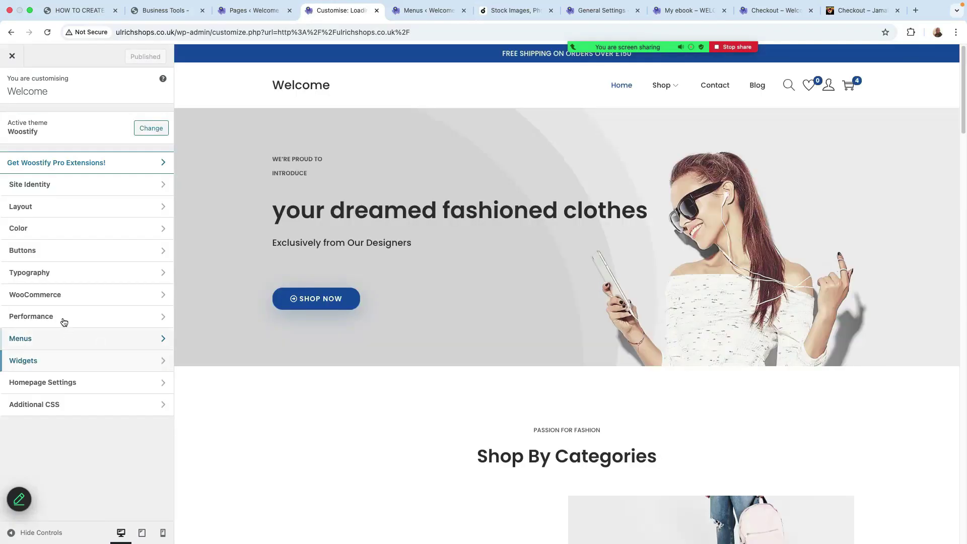
click(71, 212)
click(73, 343)
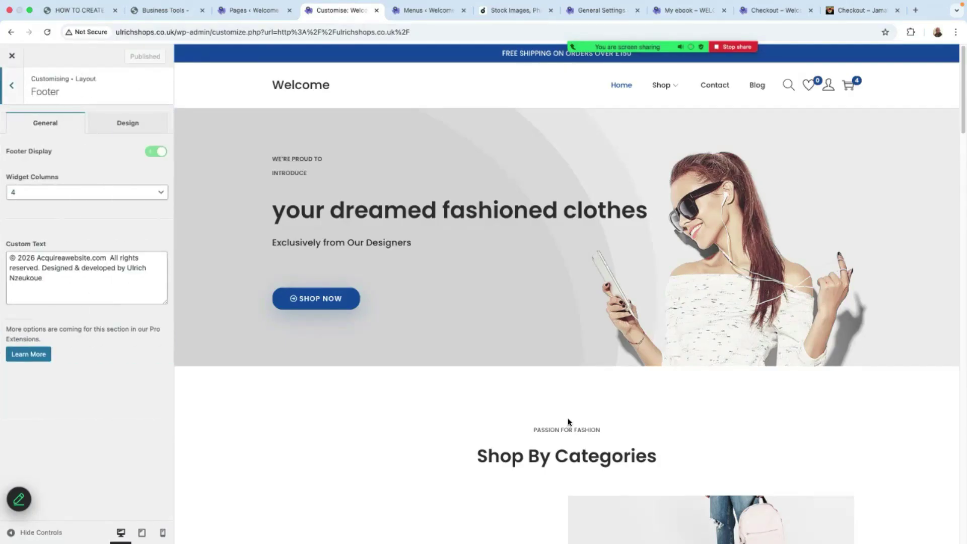
scroll(572, 403, down, 20)
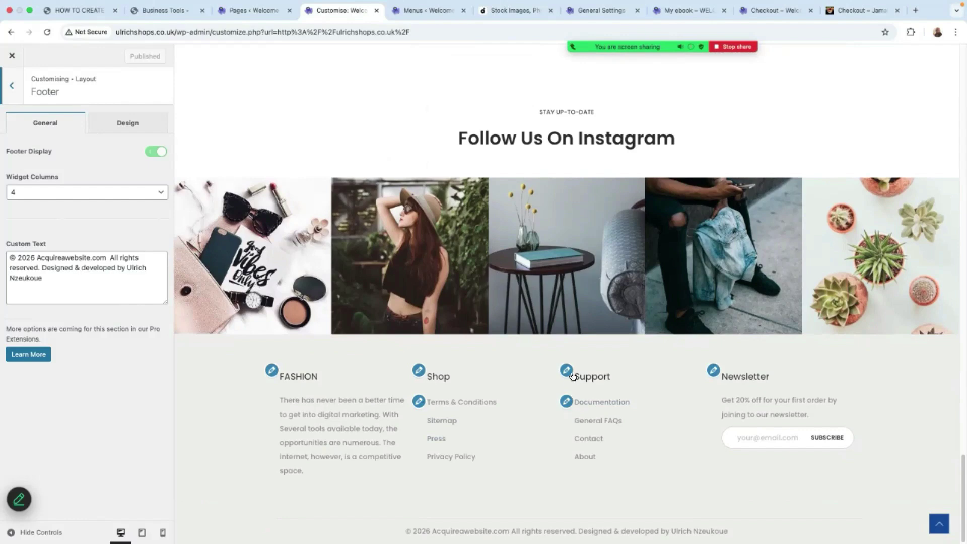
click(567, 402)
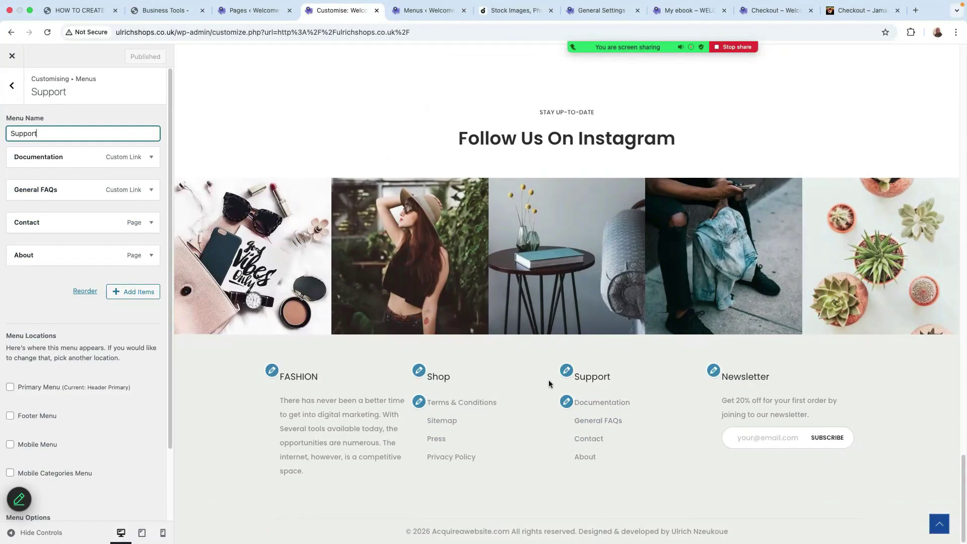
Replace the footer's Newsletter text widget with a new Navigation Menu widget
click(714, 373)
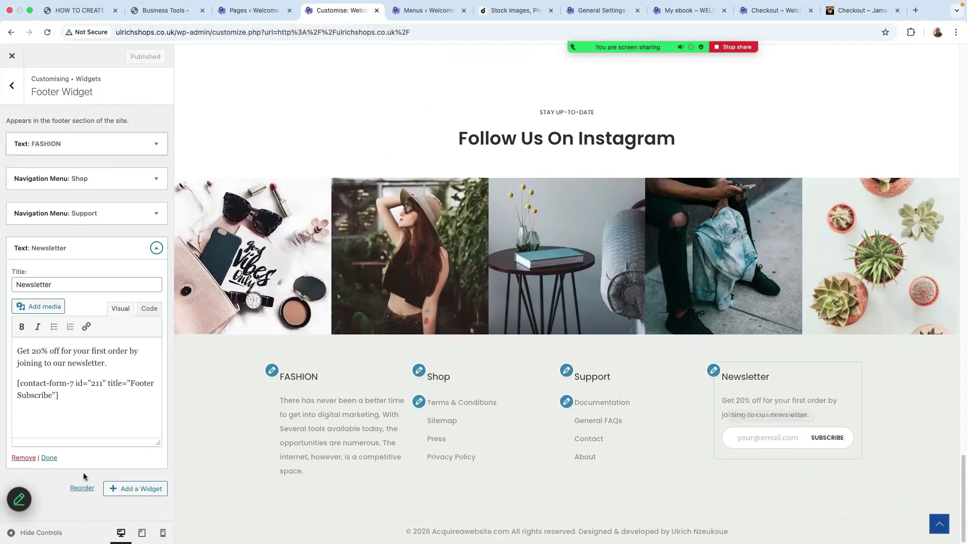
click(24, 458)
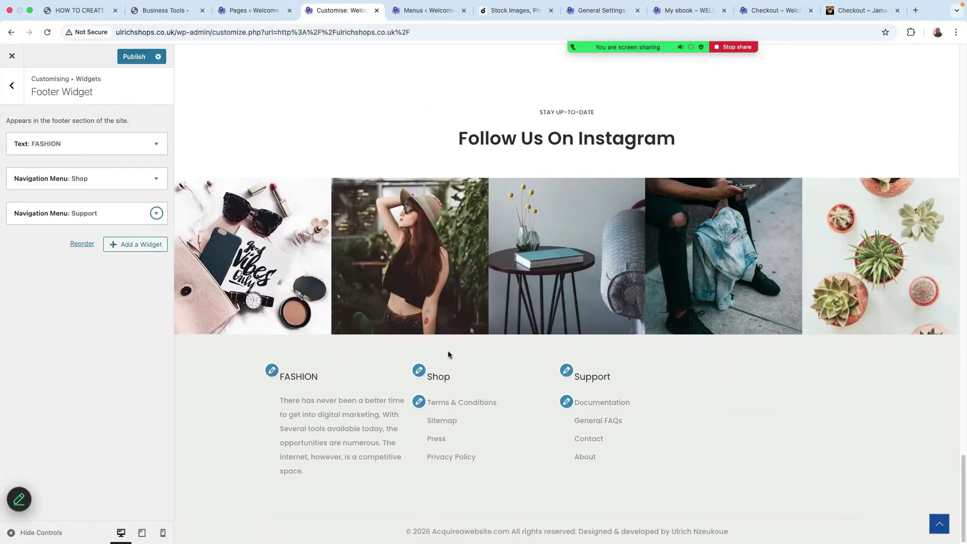
click(137, 245)
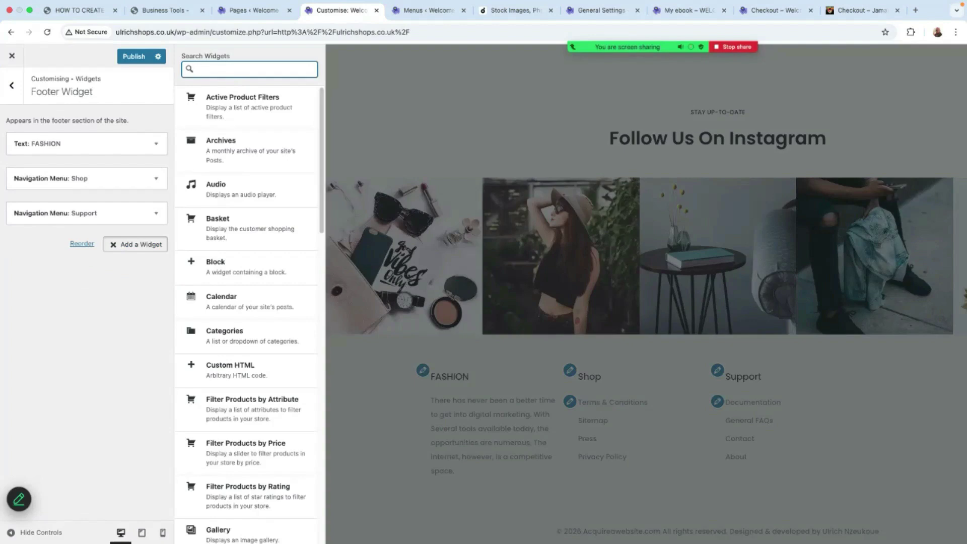
text(NAVI)
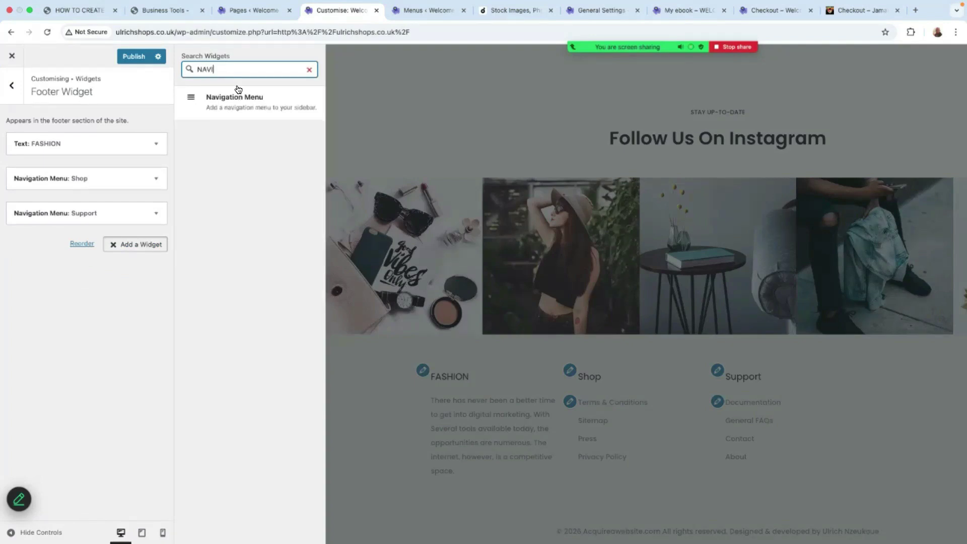
click(241, 100)
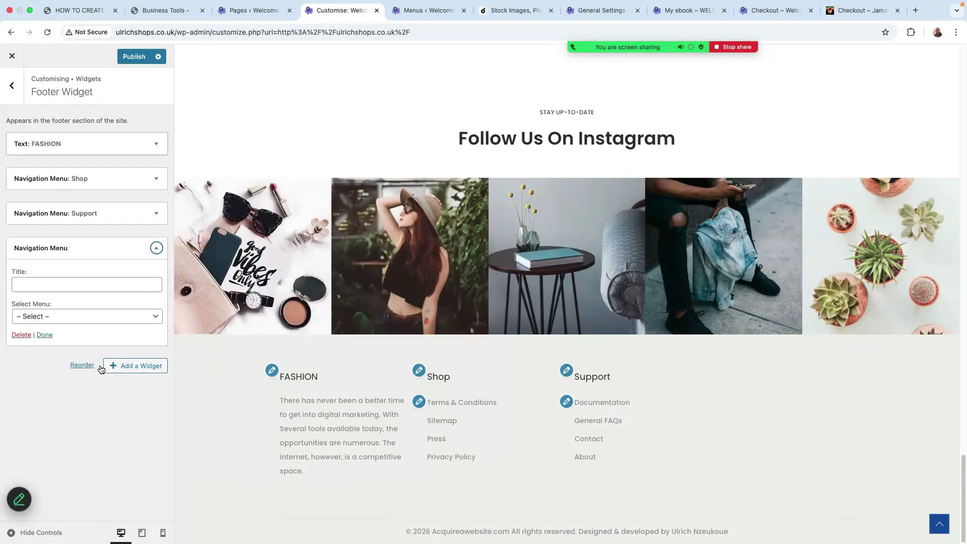
Title the new navigation widget SOME PAGES, assign it the Mega menu and publish the footer changes
click(42, 282)
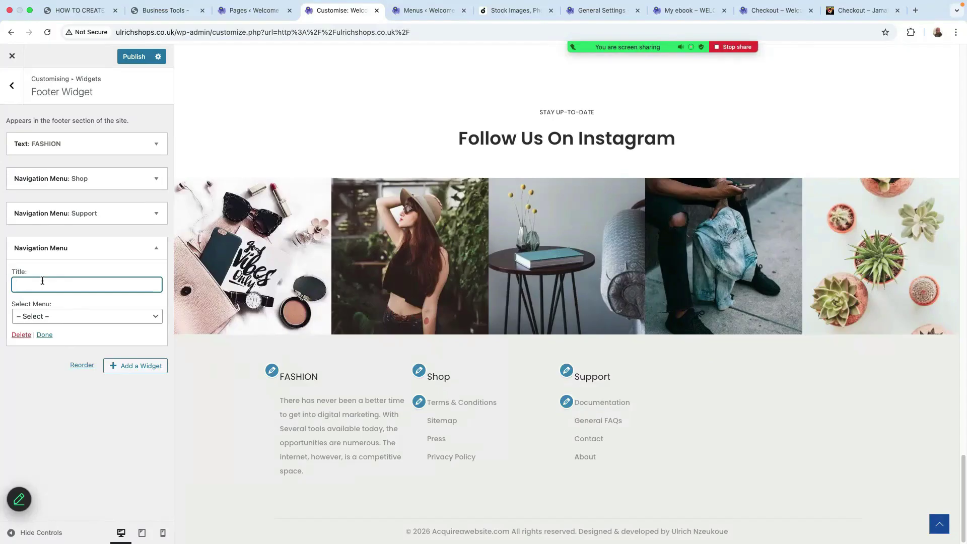
text(SOME PAGES)
click(77, 318)
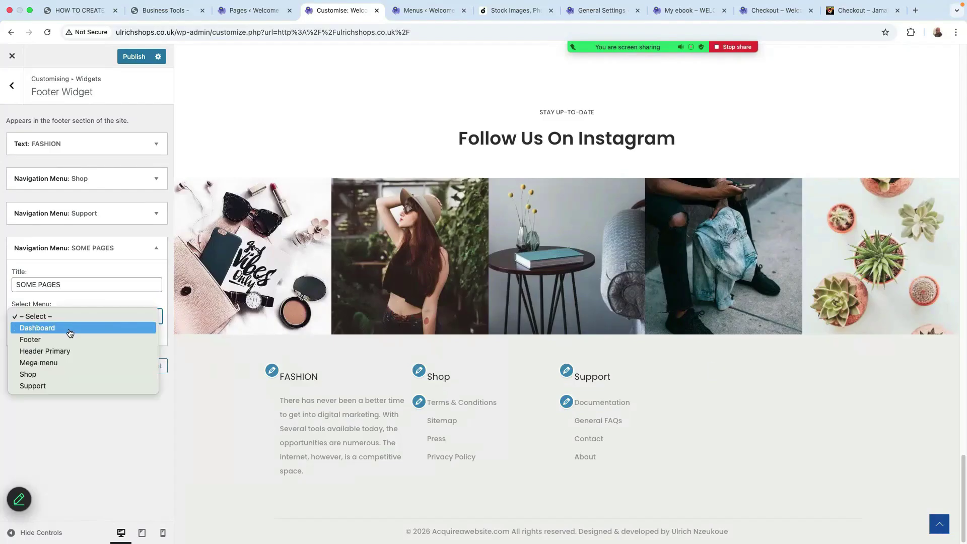
click(57, 364)
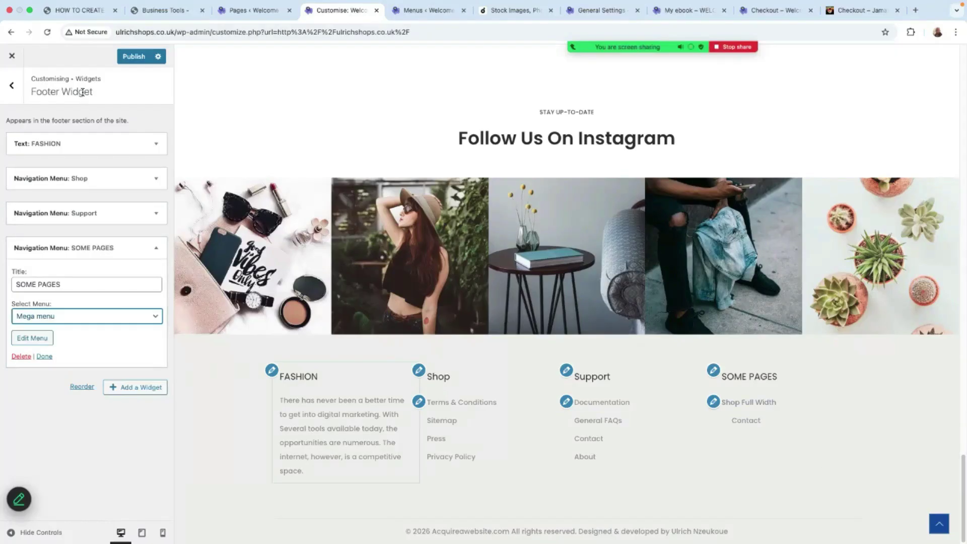
click(134, 57)
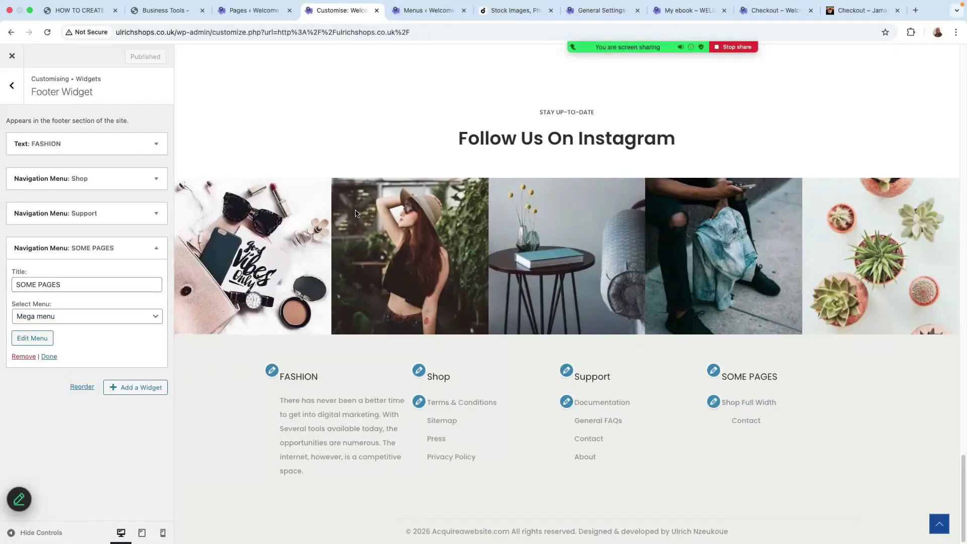